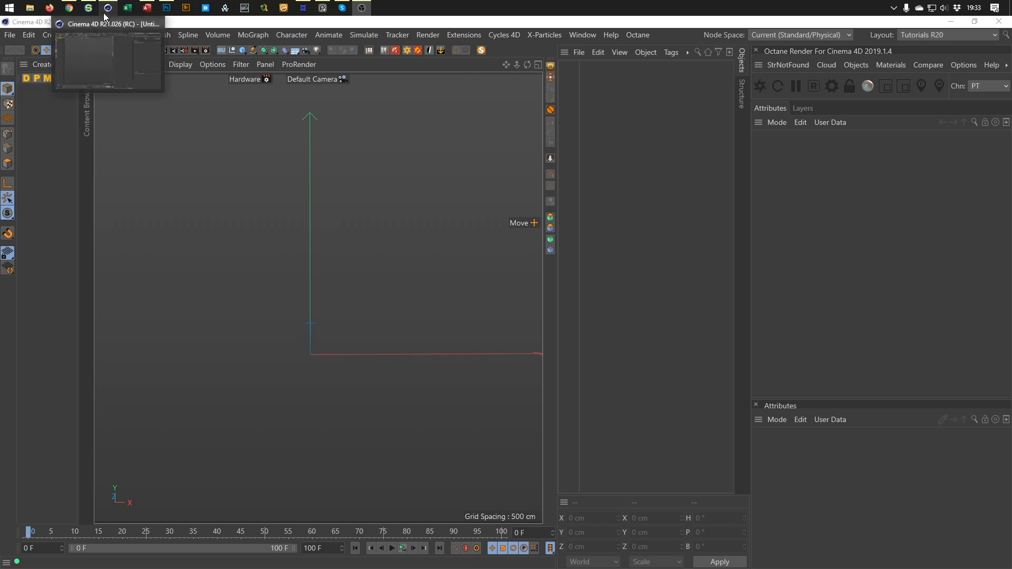
# Play the Conveyor Belt reference animation on Instagram in the browser, view its caption, and return to Cinema 4D
pyautogui.click(69, 8)
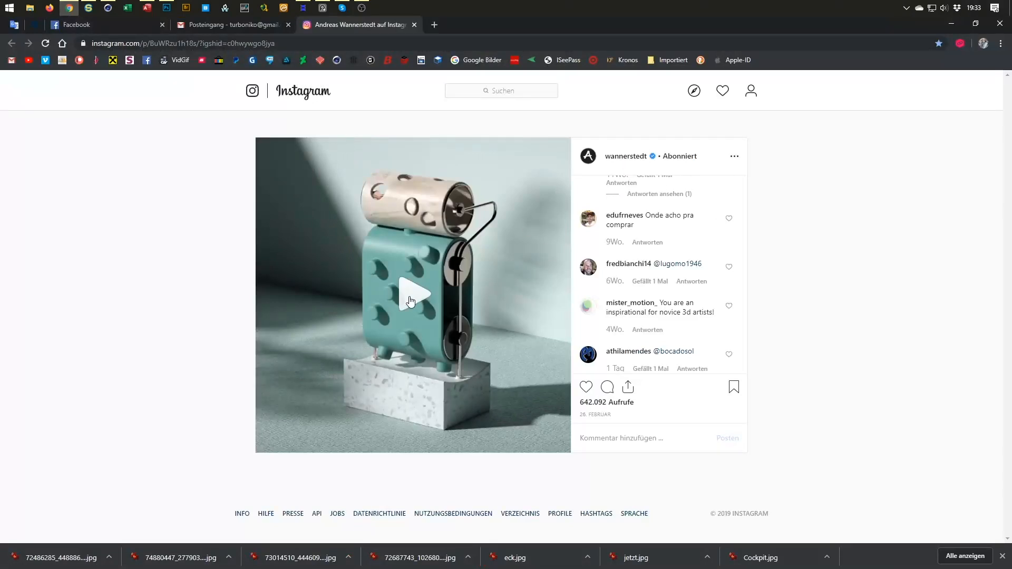
pyautogui.click(410, 301)
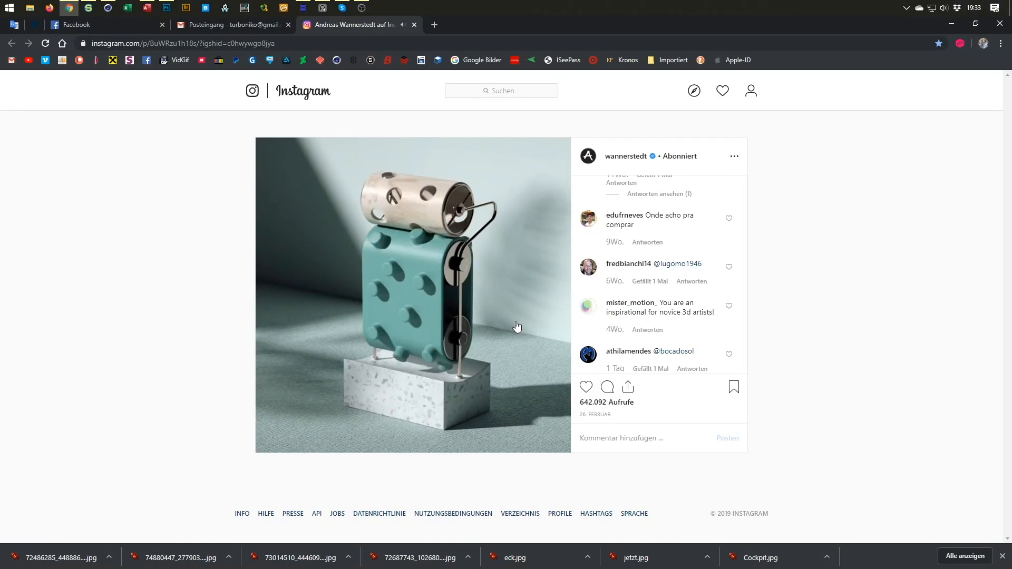
pyautogui.click(467, 365)
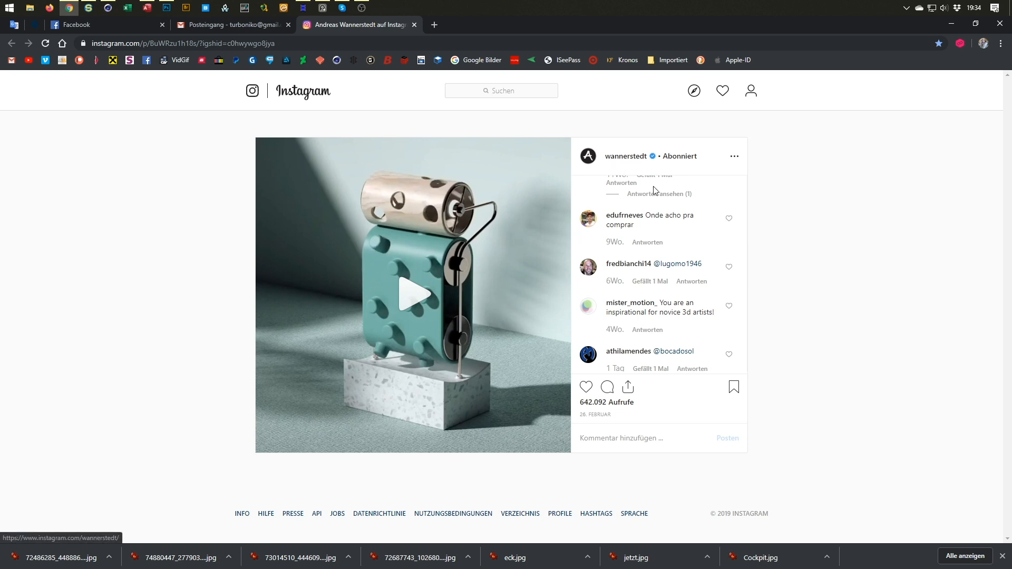
pyautogui.scroll(5, 648, 229)
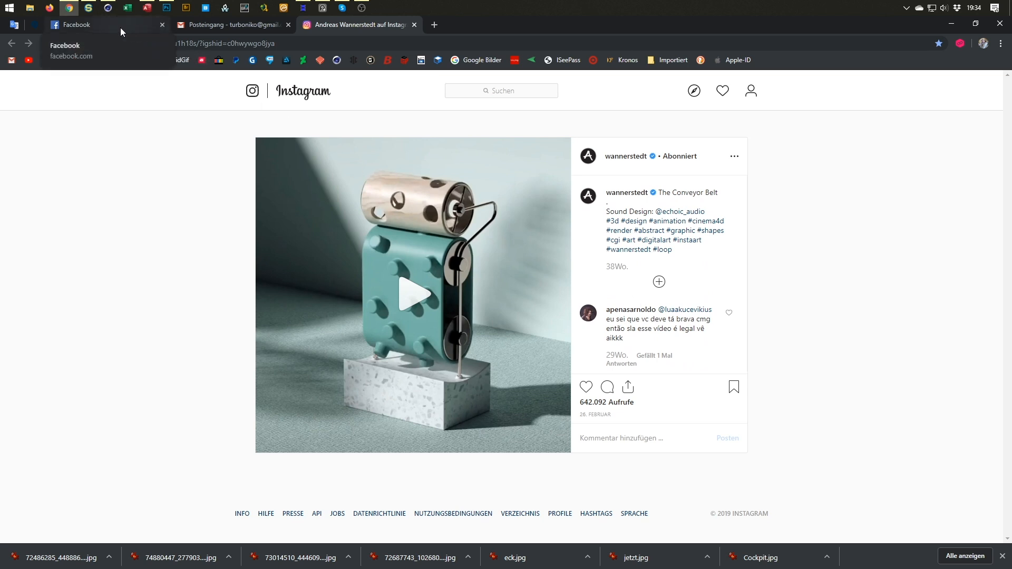
pyautogui.moveTo(111, 12)
pyautogui.click(109, 36)
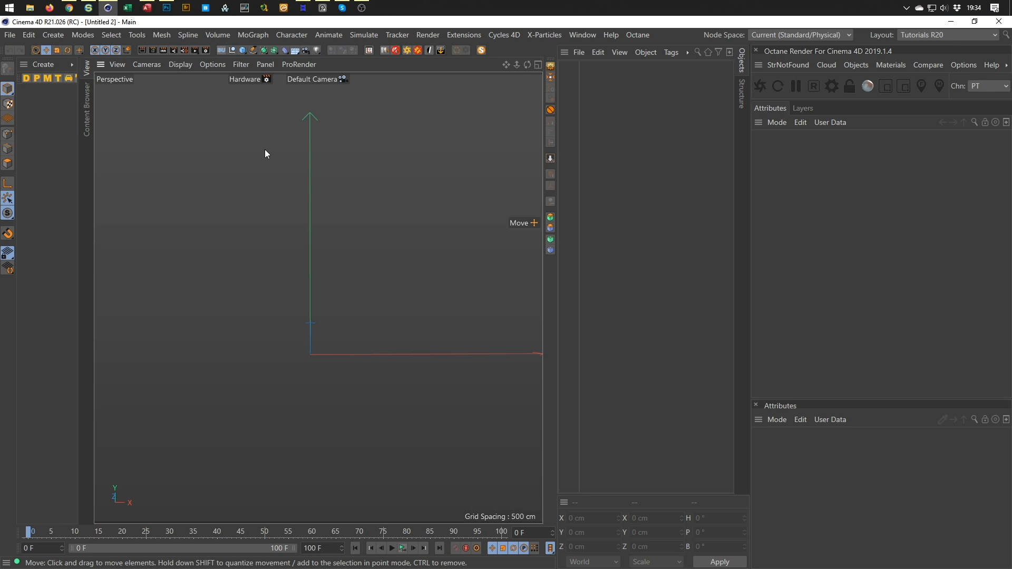
# Add a plane primitive to the scene and make it an editable polygon object
pyautogui.click(242, 51)
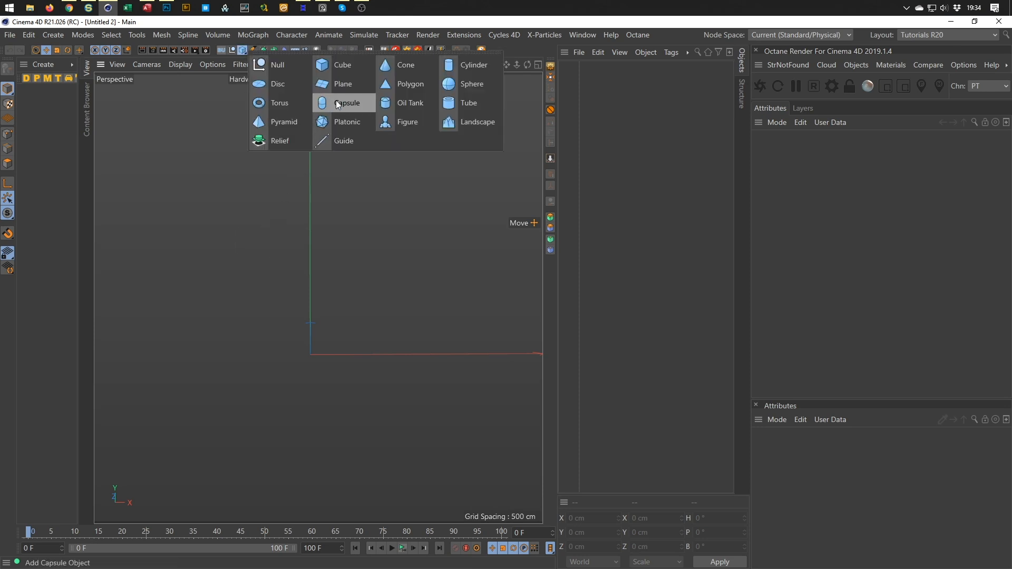
pyautogui.click(345, 83)
pyautogui.press('h')
pyautogui.keyDown('alt'); pyautogui.moveTo(308, 333); pyautogui.dragTo(283, 337, button='right'); pyautogui.keyUp('alt')
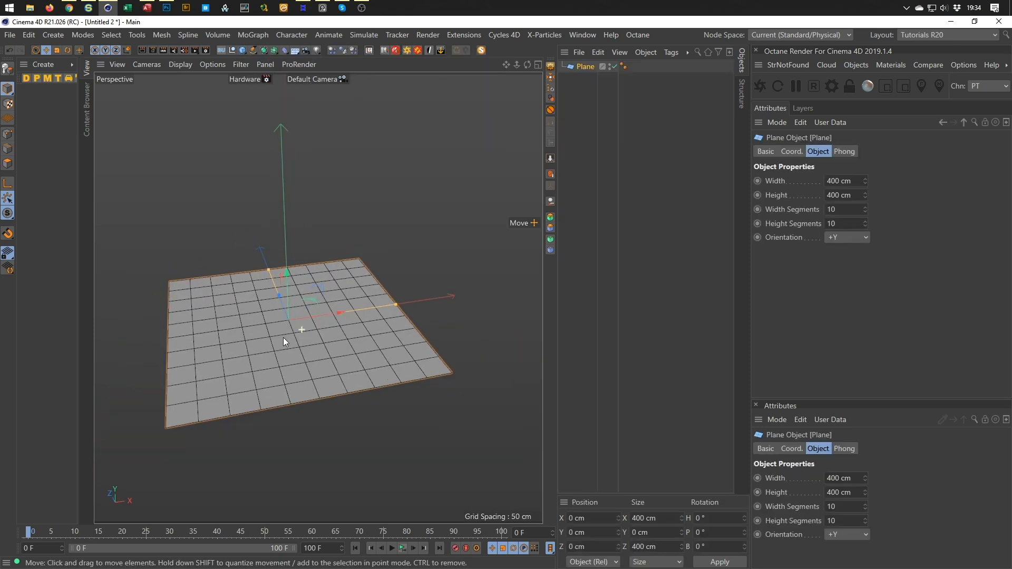
pyautogui.keyDown('alt'); pyautogui.moveTo(299, 334); pyautogui.dragTo(327, 314, button='middle'); pyautogui.keyUp('alt')
pyautogui.moveTo(321, 314)
pyautogui.keyDown('alt'); pyautogui.mouseDown()
pyautogui.moveTo(302, 315)
pyautogui.moveTo(280, 355)
pyautogui.mouseUp(); pyautogui.keyUp('alt')
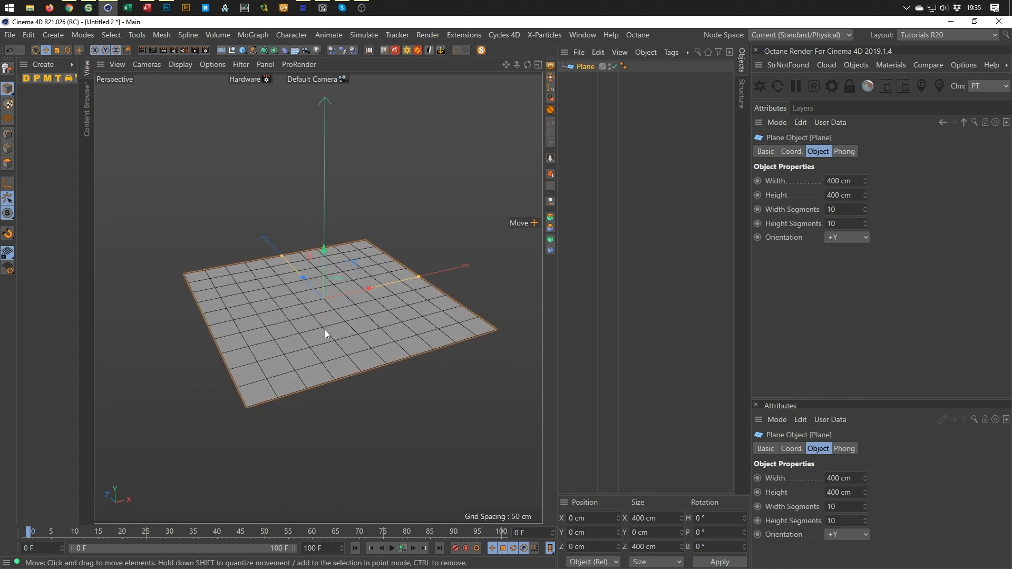
pyautogui.moveTo(327, 333)
pyautogui.keyDown('alt'); pyautogui.mouseDown()
pyautogui.moveTo(335, 333)
pyautogui.moveTo(312, 331)
pyautogui.mouseUp(); pyautogui.keyUp('alt')
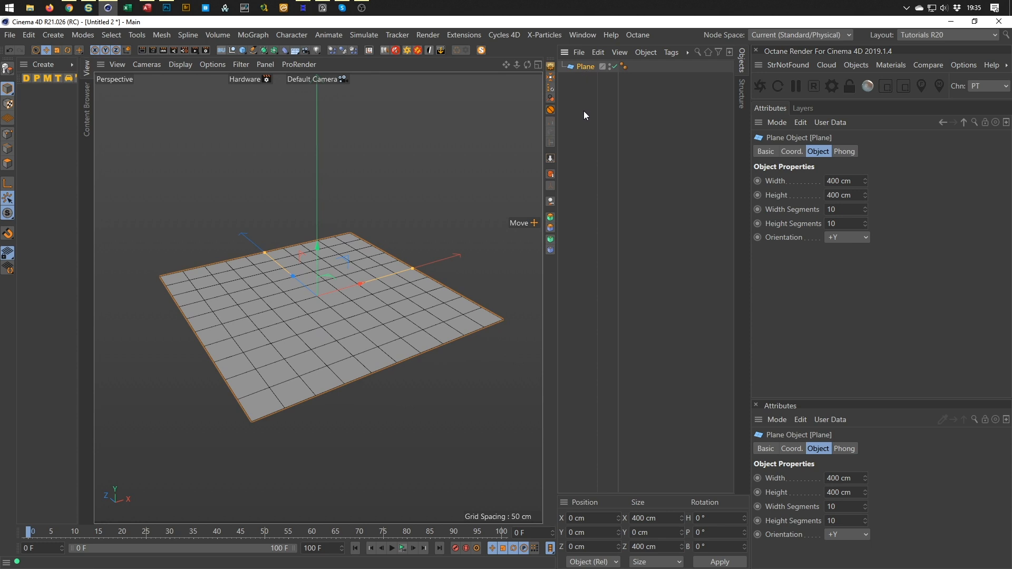
pyautogui.press('c')
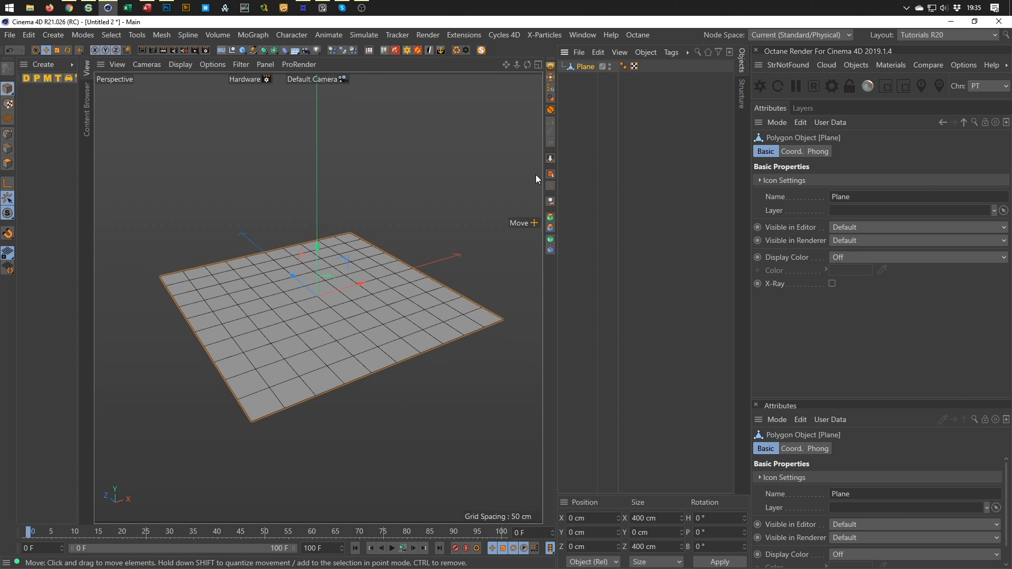
# In point mode, select ten scattered interior grid points of the plane with Live Selection
pyautogui.click(8, 134)
pyautogui.press('9')
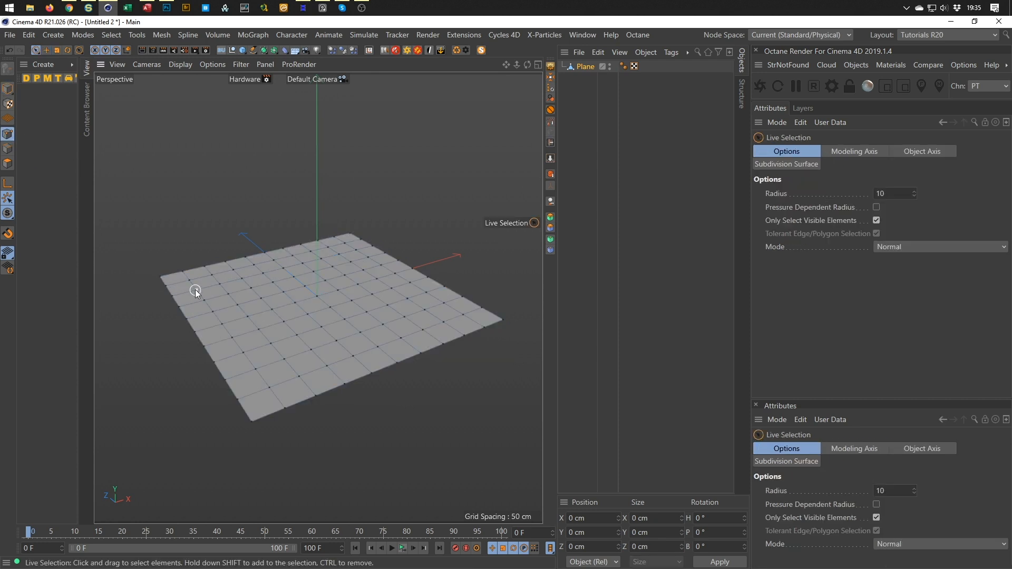
pyautogui.click(195, 289)
pyautogui.keyDown('shift'); pyautogui.click(247, 316); pyautogui.keyUp('shift')
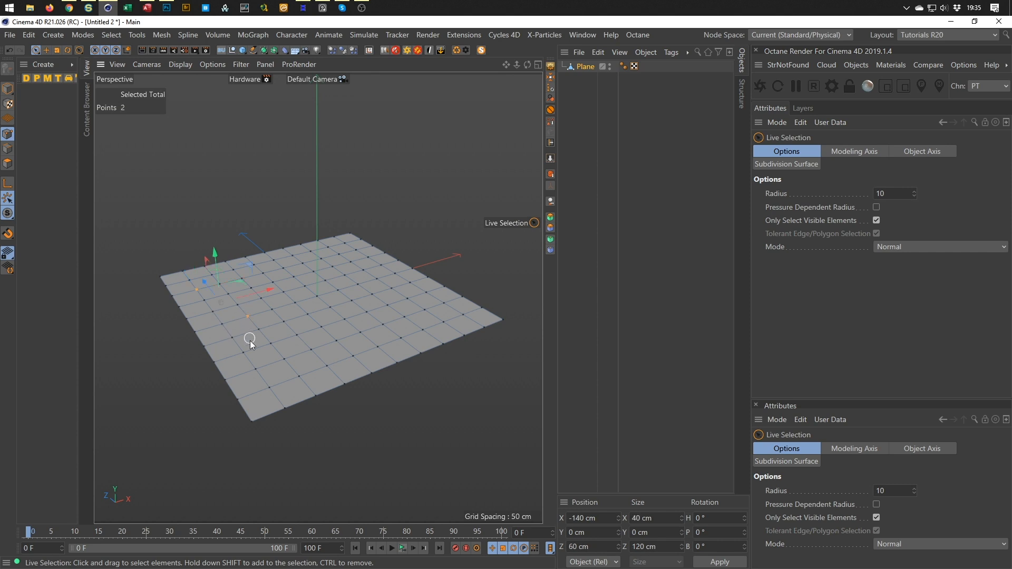
pyautogui.keyDown('shift'); pyautogui.click(256, 368); pyautogui.keyUp('shift')
pyautogui.keyDown('shift'); pyautogui.click(334, 341); pyautogui.keyUp('shift')
pyautogui.keyDown('shift'); pyautogui.click(330, 307); pyautogui.keyUp('shift')
pyautogui.moveTo(271, 283); pyautogui.dragTo(275, 283)
pyautogui.hotkey('ctrl', 'z')
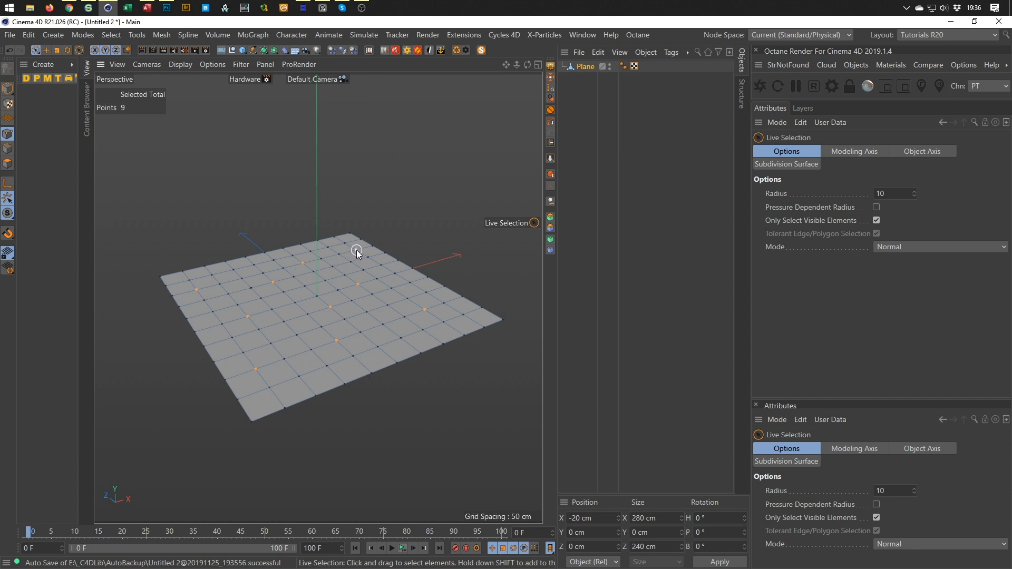
pyautogui.keyDown('shift'); pyautogui.click(380, 266); pyautogui.keyUp('shift')
# Duplicate the plane as a backup, hide the copy, and reselect the original plane
pyautogui.keyDown('ctrl'); pyautogui.moveTo(579, 67); pyautogui.dragTo(593, 91); pyautogui.keyUp('ctrl')
pyautogui.keyDown('alt'); pyautogui.doubleClick(615, 81); pyautogui.keyUp('alt')
pyautogui.click(588, 68)
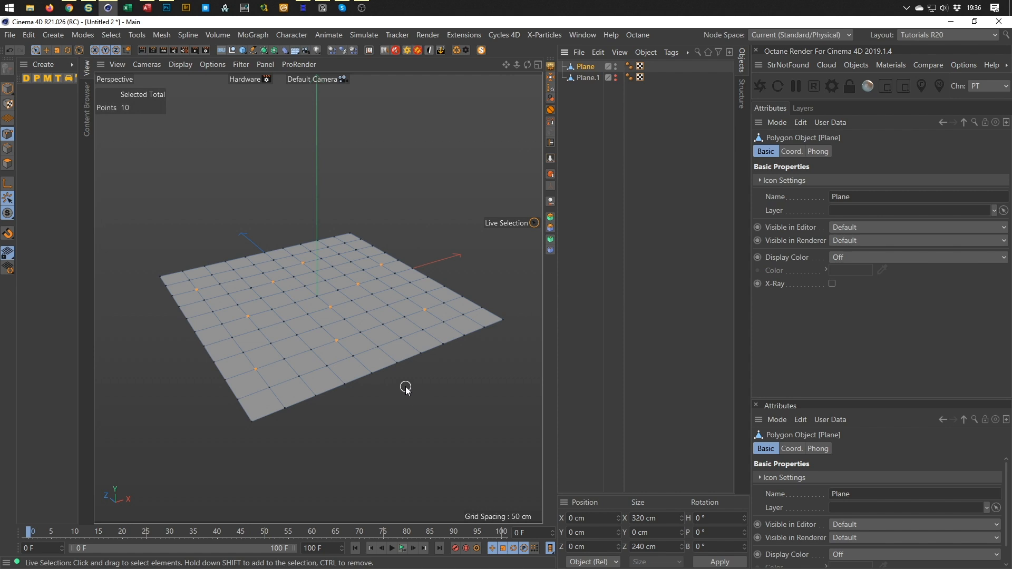
# Bevel the ten selected points into octagons with a 30 cm offset, subdivision 1 and depth -100 %
pyautogui.press('m')
pyautogui.press('s')
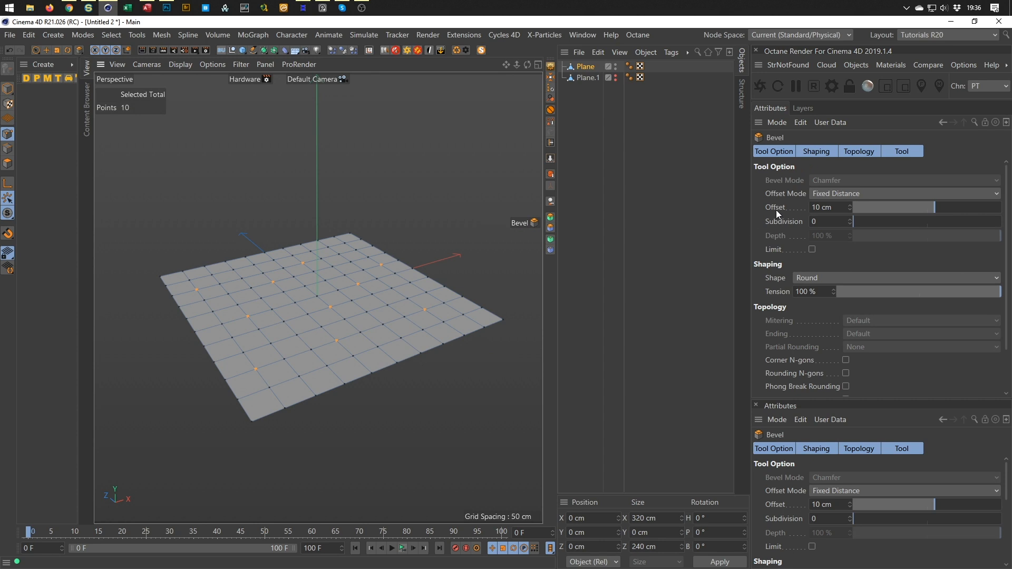
pyautogui.doubleClick(829, 206)
pyautogui.write('30')
pyautogui.press('Return')
pyautogui.click(848, 218)
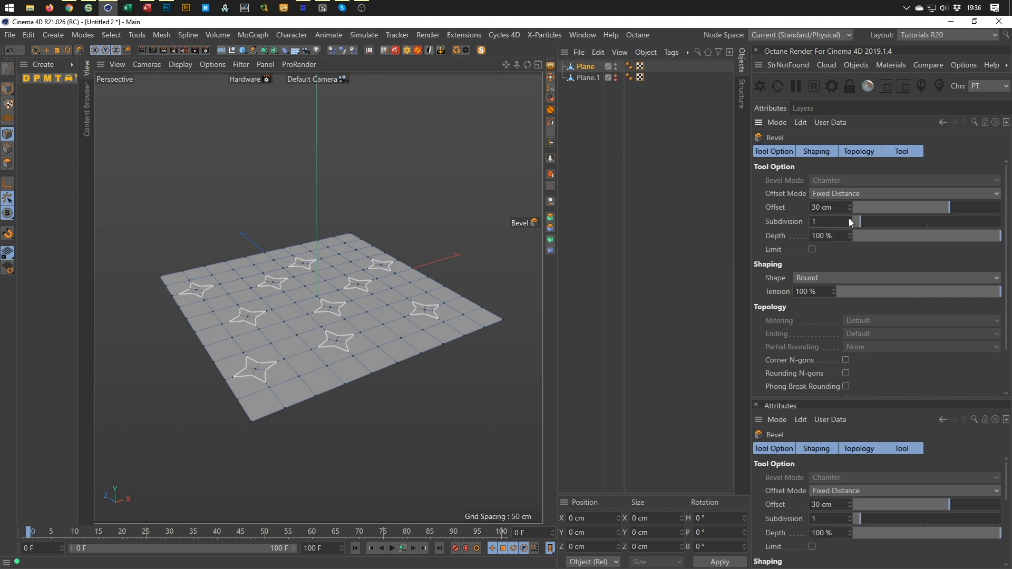
pyautogui.moveTo(902, 237); pyautogui.dragTo(798, 245)
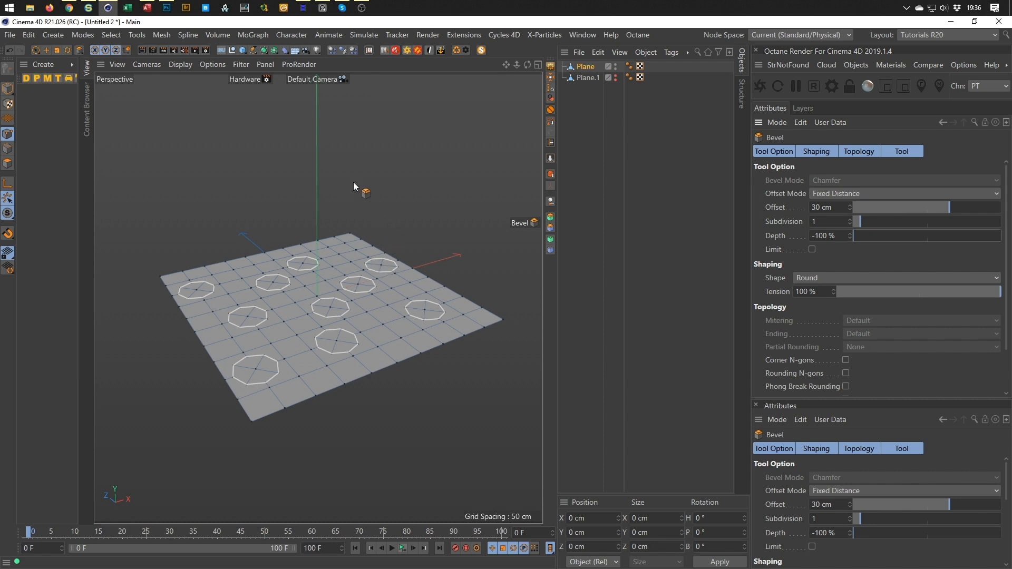
pyautogui.press('space')
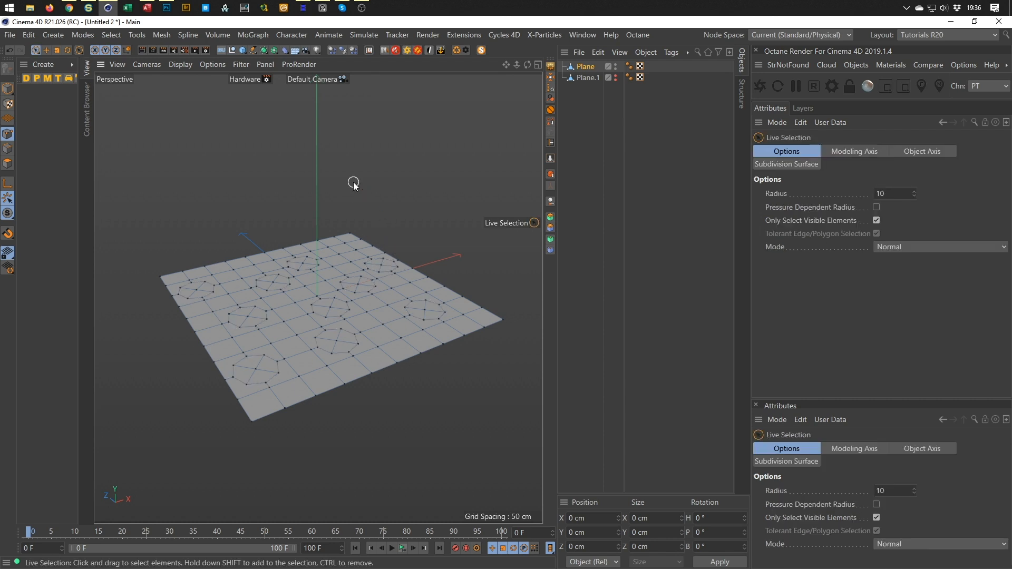
# In the top view, select the centre points of the ten octagons and delete them to open the holes
pyautogui.middleClick(254, 314)
pyautogui.middleClick(375, 218)
pyautogui.keyDown('alt'); pyautogui.moveTo(311, 267); pyautogui.dragTo(335, 263, button='right'); pyautogui.keyUp('alt')
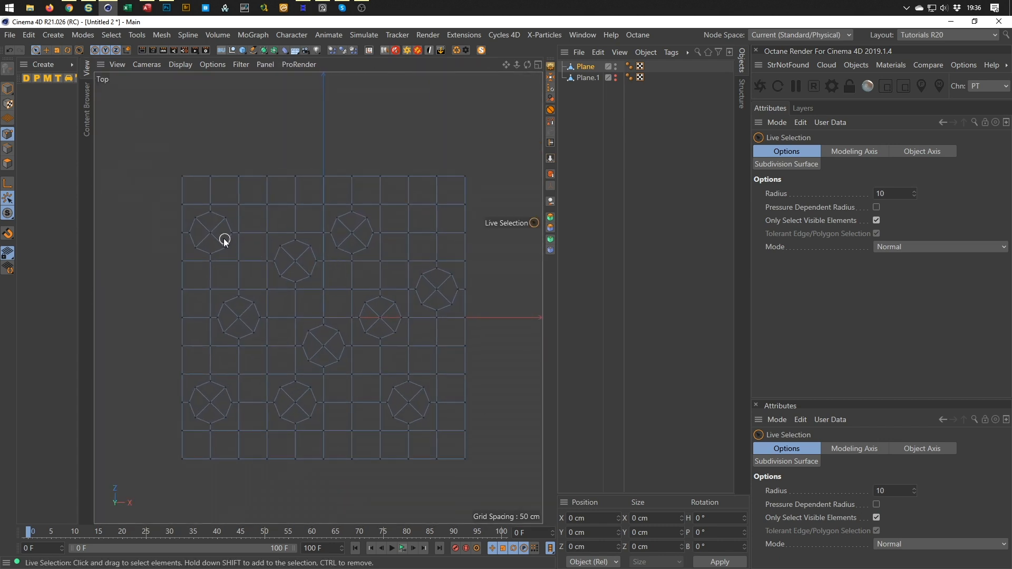
pyautogui.click(210, 233)
pyautogui.keyDown('shift'); pyautogui.click(296, 262); pyautogui.keyUp('shift')
pyautogui.keyDown('shift'); pyautogui.click(352, 232); pyautogui.keyUp('shift')
pyautogui.keyDown('shift'); pyautogui.click(436, 289); pyautogui.keyUp('shift')
pyautogui.keyDown('shift'); pyautogui.click(380, 318); pyautogui.keyUp('shift')
pyautogui.keyDown('shift'); pyautogui.click(323, 346); pyautogui.keyUp('shift')
pyautogui.keyDown('shift'); pyautogui.click(238, 317); pyautogui.keyUp('shift')
pyautogui.keyDown('shift'); pyautogui.click(238, 339); pyautogui.keyUp('shift')
pyautogui.keyDown('shift'); pyautogui.click(210, 402); pyautogui.keyUp('shift')
pyautogui.keyDown('shift'); pyautogui.click(295, 402); pyautogui.keyUp('shift')
pyautogui.keyDown('shift'); pyautogui.click(408, 402); pyautogui.keyUp('shift')
pyautogui.middleClick(408, 408)
pyautogui.middleClick(253, 248)
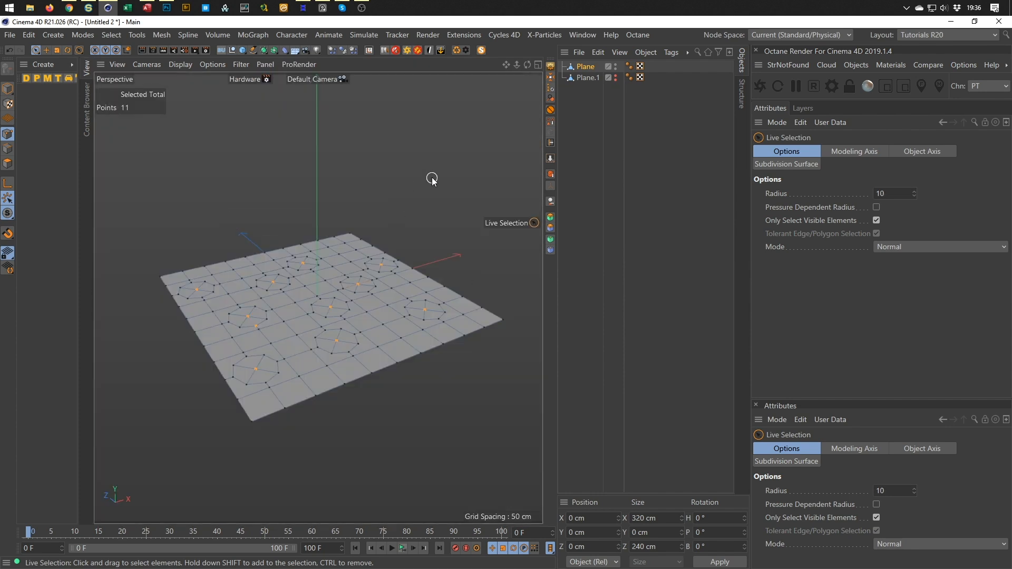
pyautogui.press('Delete')
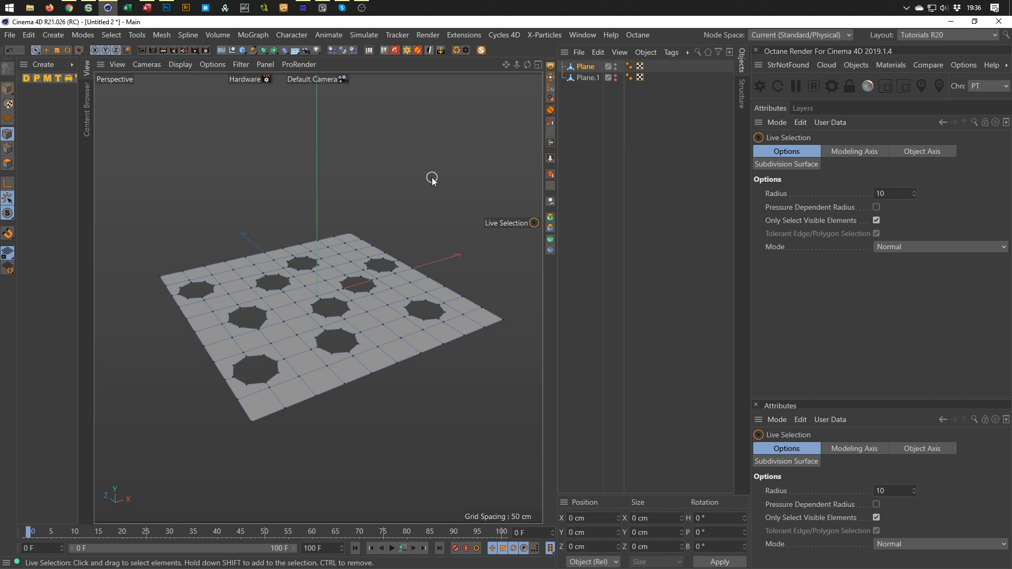
# Undo the deletion and the stray point's selection, and delete only the ten octagon centre points
pyautogui.scroll(5, 287, 309)
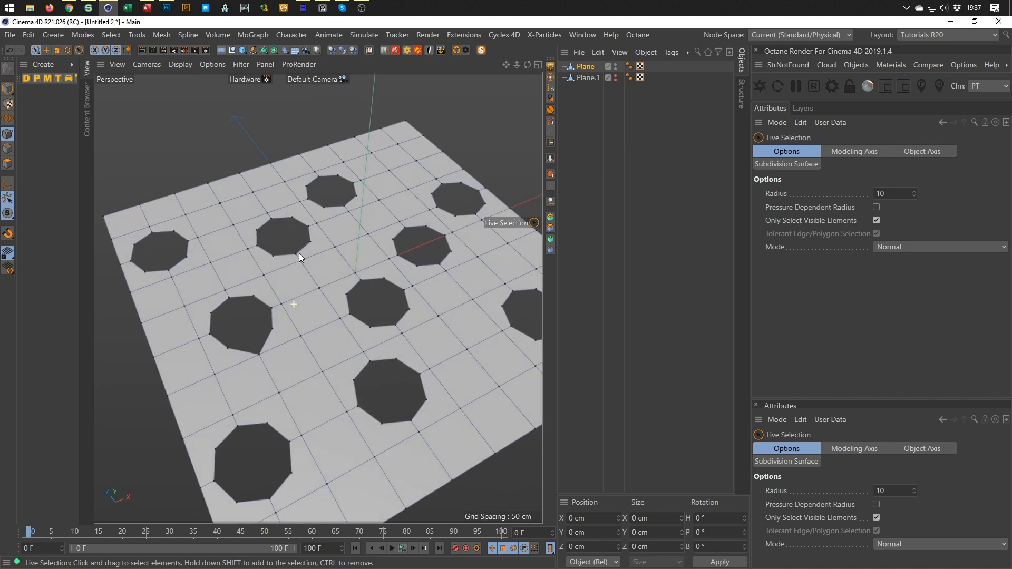
pyautogui.hotkey('ctrl', 'z')
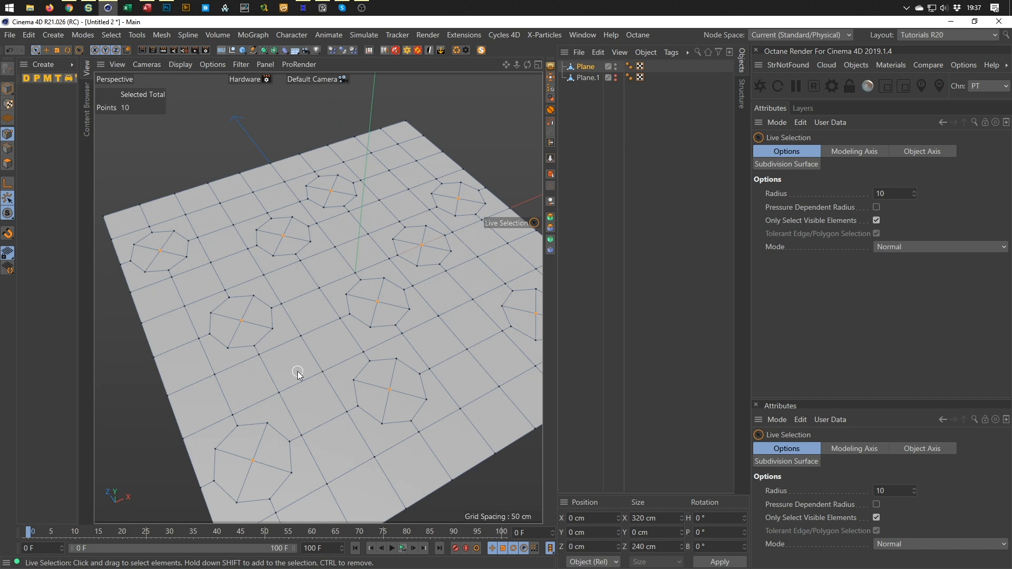
pyautogui.press('Delete')
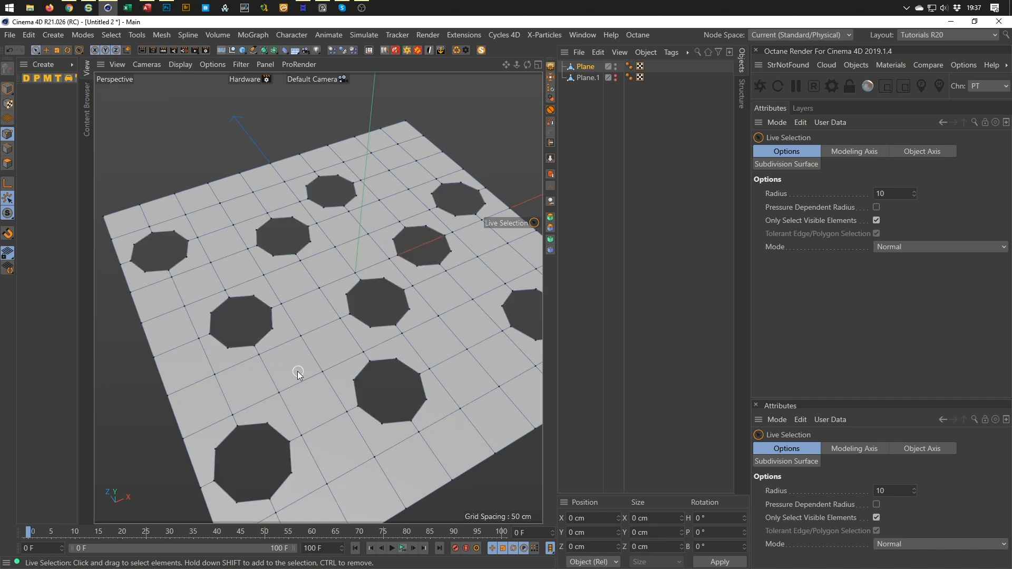
# Place the perforated plane under a Subdivision Surface and inspect the mesh around the holes up close
pyautogui.scroll(-3, 268, 295)
pyautogui.keyDown('alt'); pyautogui.moveTo(266, 295); pyautogui.dragTo(267, 277, button='middle'); pyautogui.keyUp('alt')
pyautogui.keyDown('alt'); pyautogui.moveTo(262, 281); pyautogui.dragTo(252, 300); pyautogui.keyUp('alt')
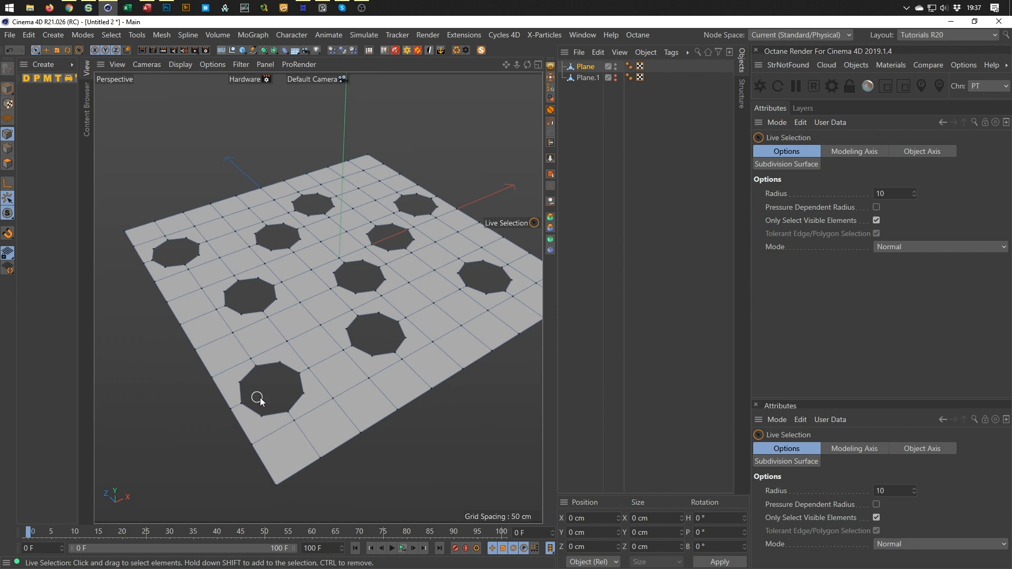
pyautogui.click(590, 67)
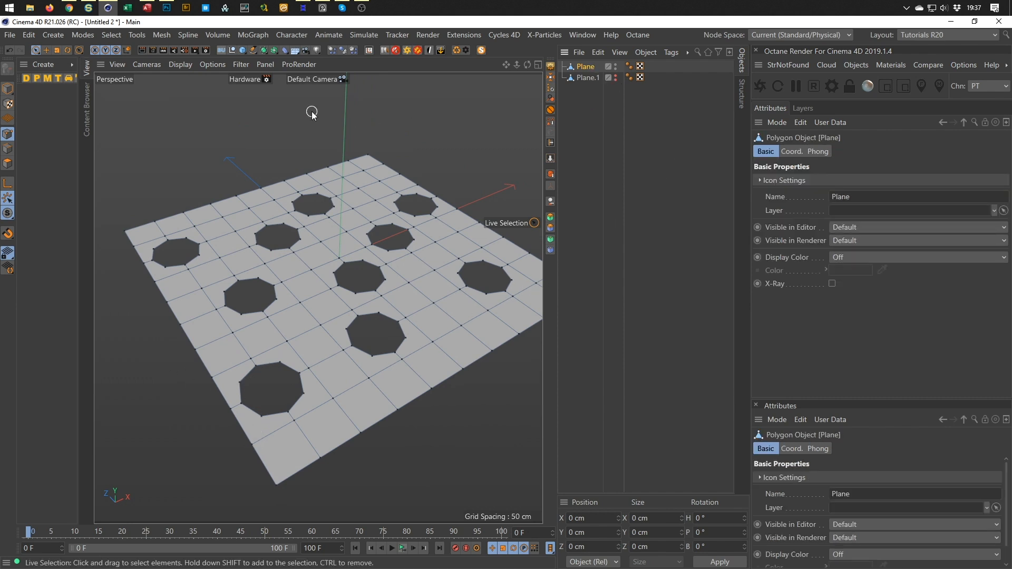
pyautogui.keyDown('alt'); pyautogui.click(270, 52); pyautogui.keyUp('alt')
pyautogui.scroll(6, 391, 315)
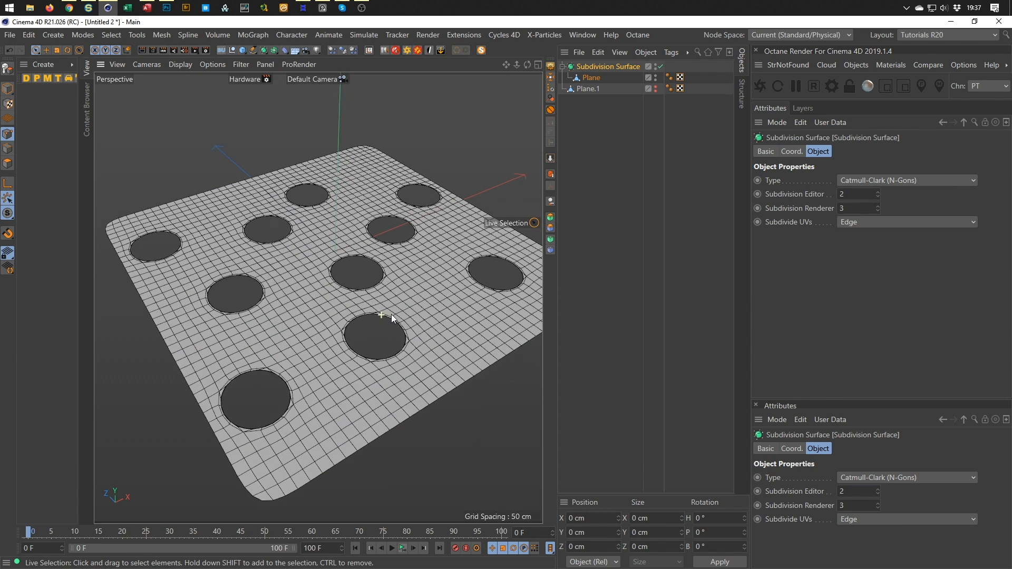
pyautogui.keyDown('alt'); pyautogui.moveTo(469, 289); pyautogui.dragTo(468, 284, button='right'); pyautogui.keyUp('alt')
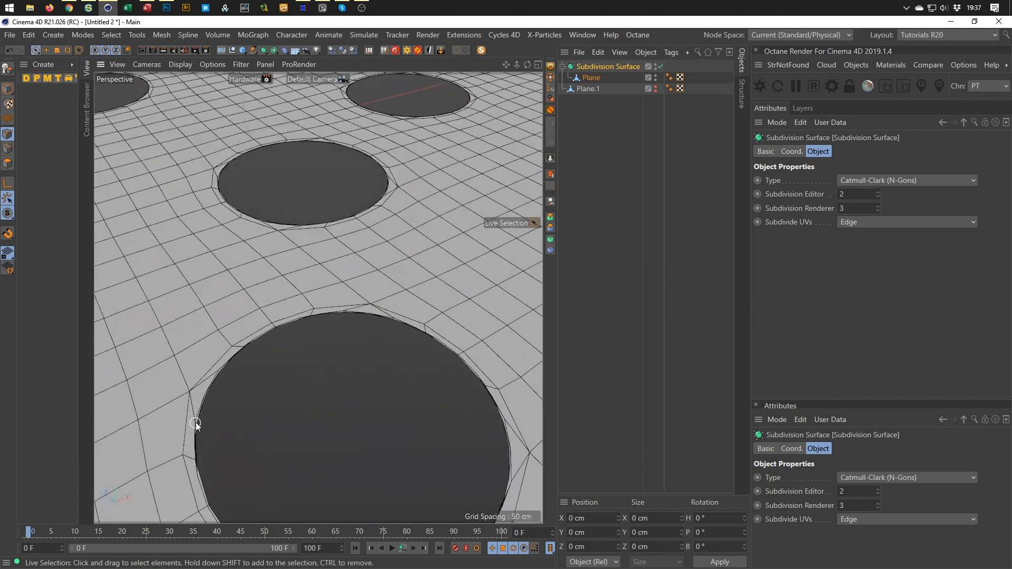
pyautogui.scroll(-10, 390, 309)
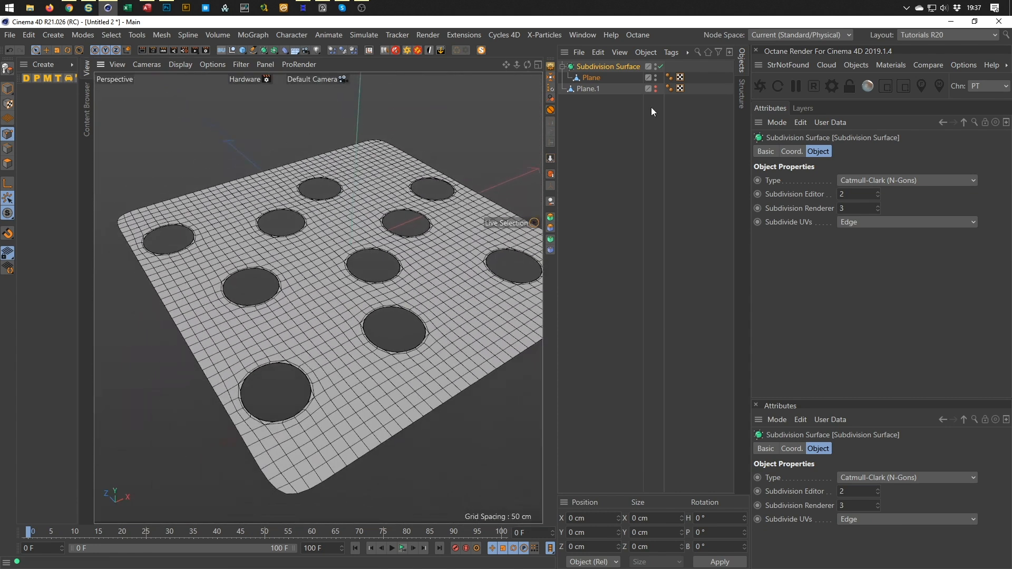
# Disable the Subdivision Surface and, in polygon mode, remove the N-gons from the perforated plane
pyautogui.click(658, 67)
pyautogui.click(591, 77)
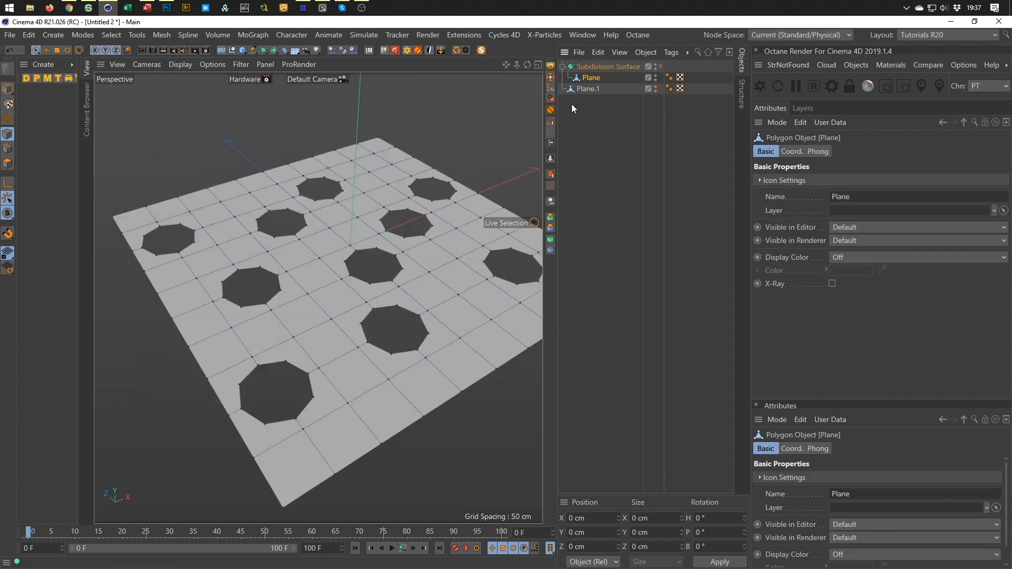
pyautogui.keyDown('alt'); pyautogui.moveTo(305, 256); pyautogui.dragTo(277, 229, button='middle'); pyautogui.keyUp('alt')
pyautogui.keyDown('alt'); pyautogui.moveTo(276, 230); pyautogui.dragTo(265, 223); pyautogui.keyUp('alt')
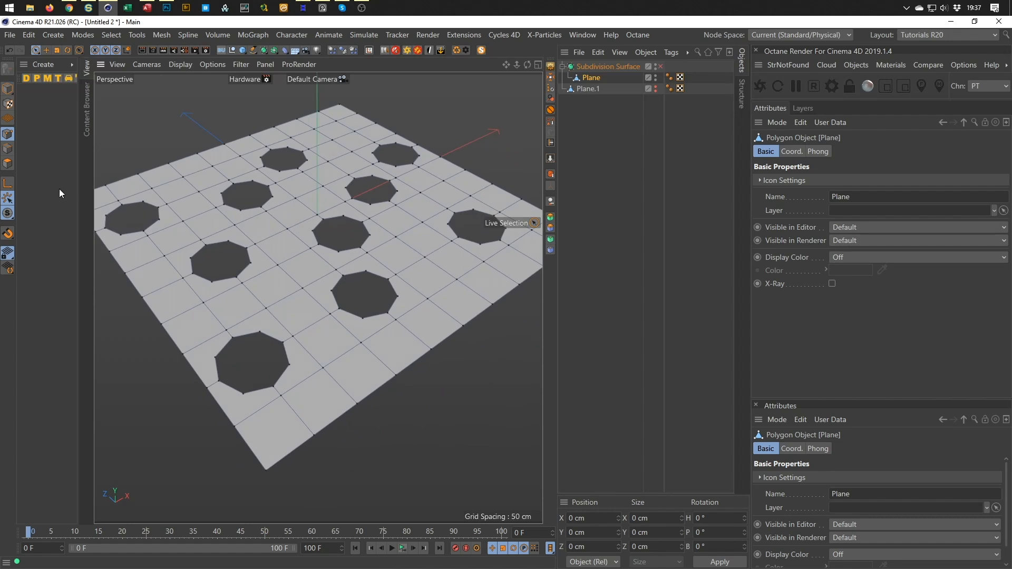
pyautogui.click(8, 164)
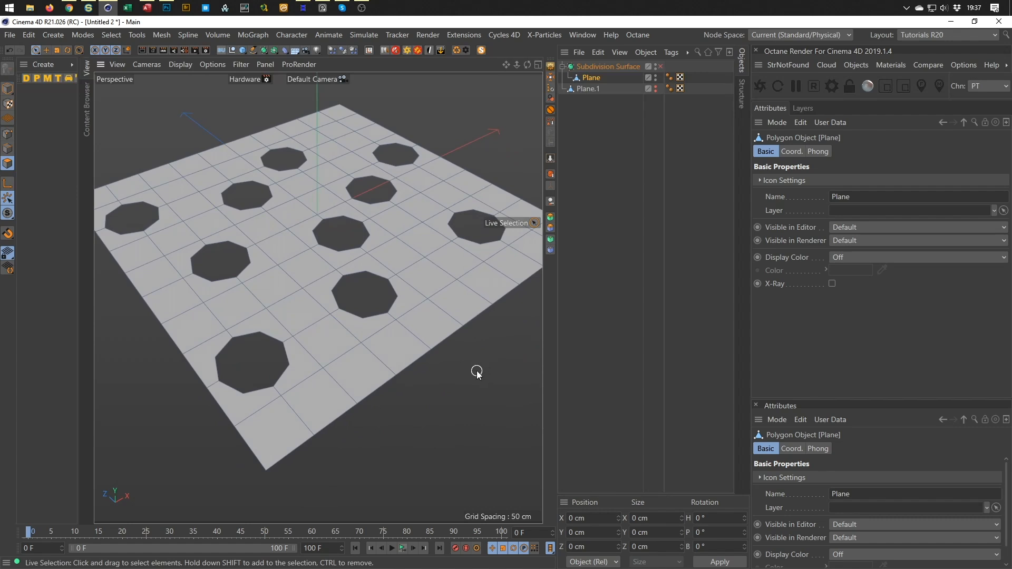
pyautogui.rightClick(492, 336)
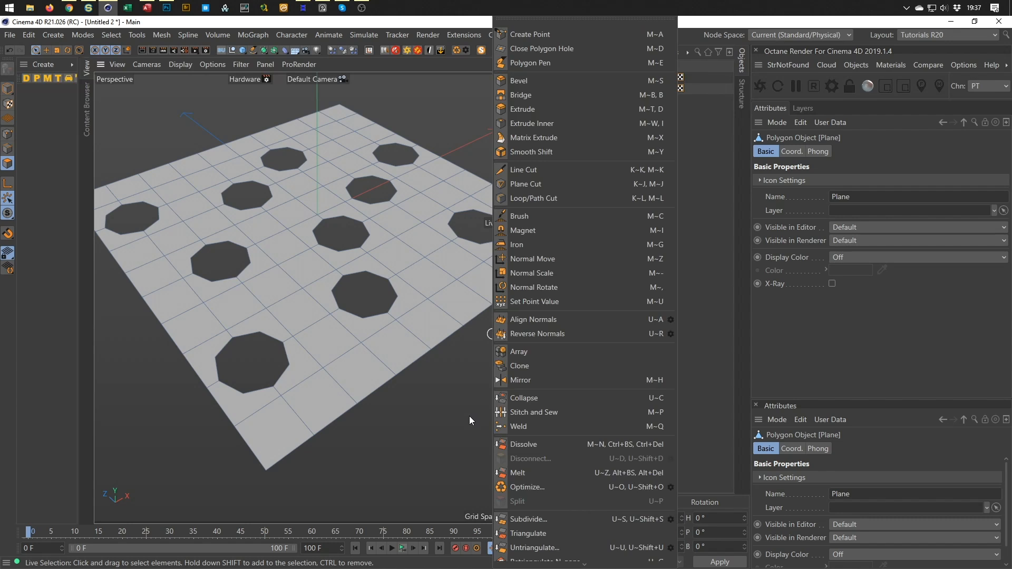
pyautogui.scroll(-3, 556, 495)
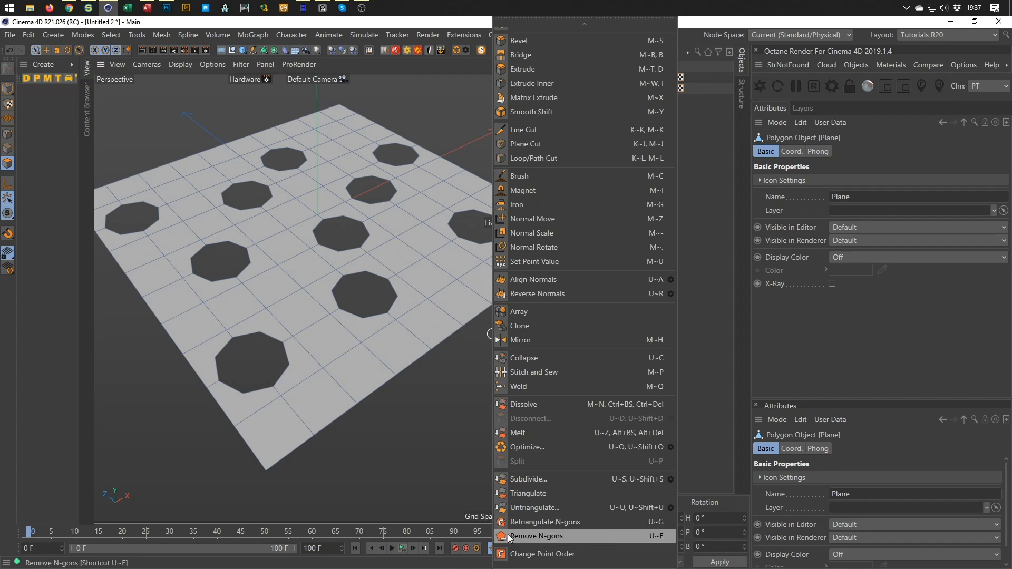
pyautogui.click(532, 536)
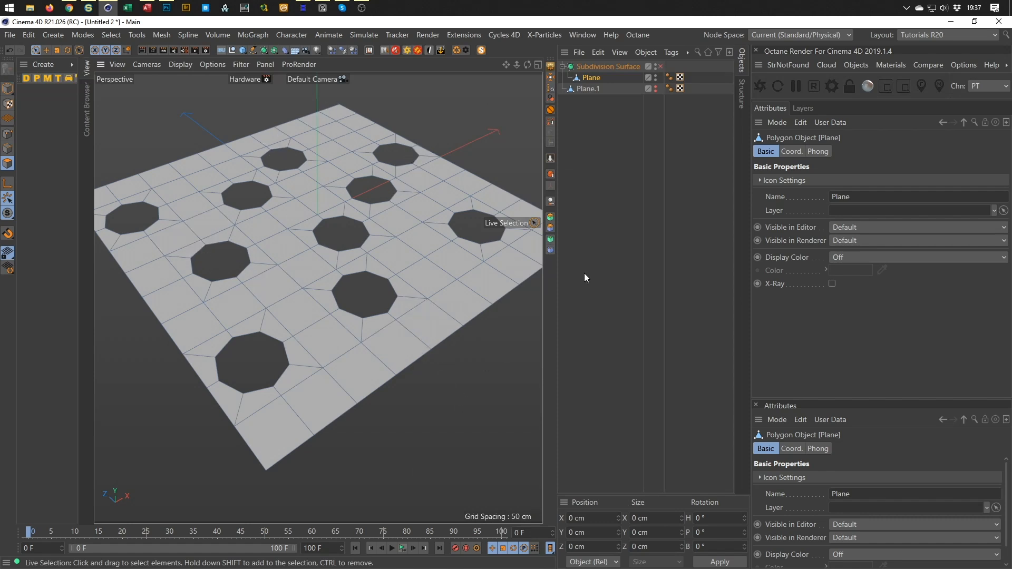
# Preview the smoothed holes with the Subdivision Surface on, and remove the Subdivision Surface while keeping the perforated plane
pyautogui.click(659, 67)
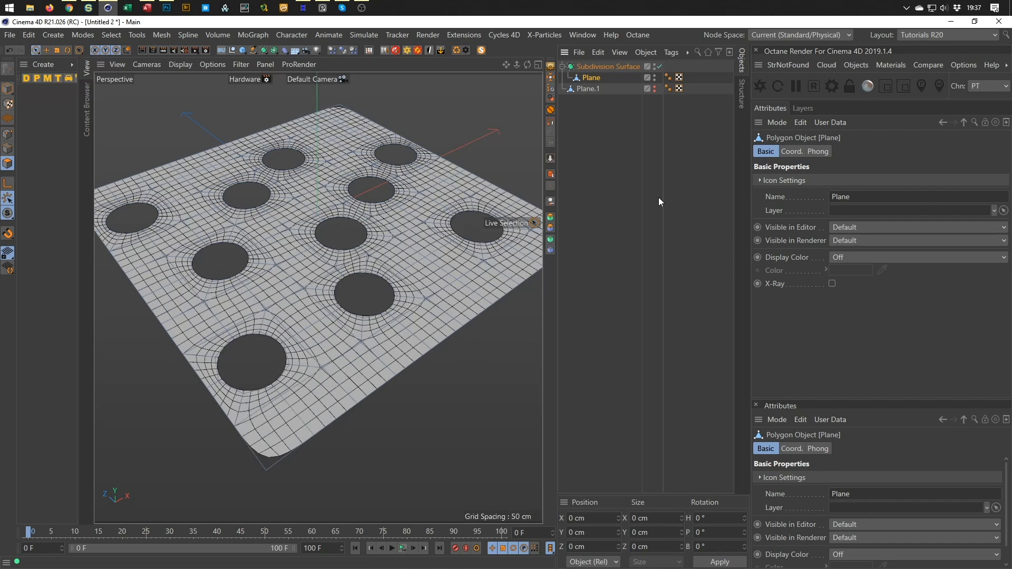
pyautogui.click(659, 67)
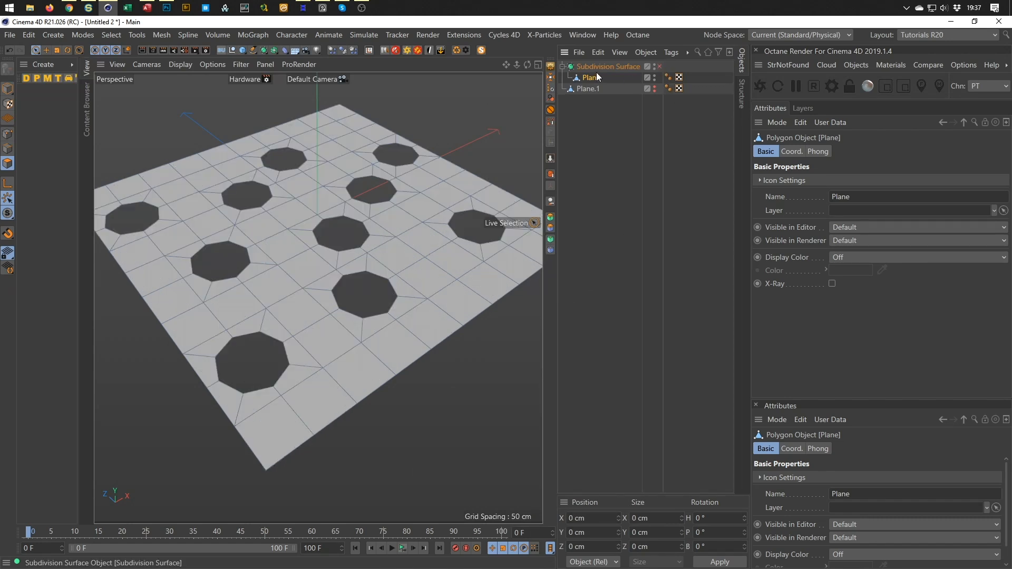
pyautogui.click(594, 65)
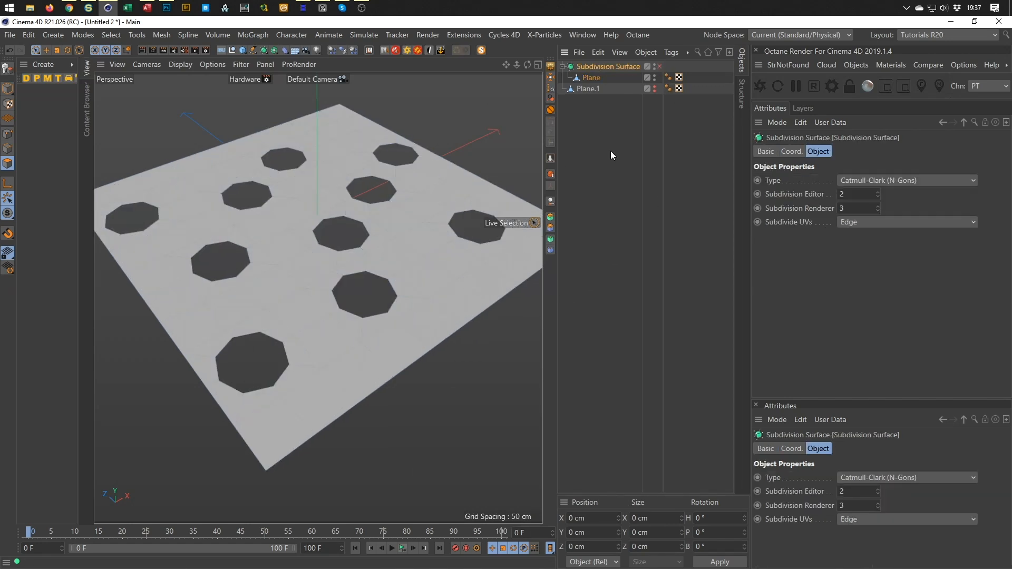
pyautogui.click(550, 197)
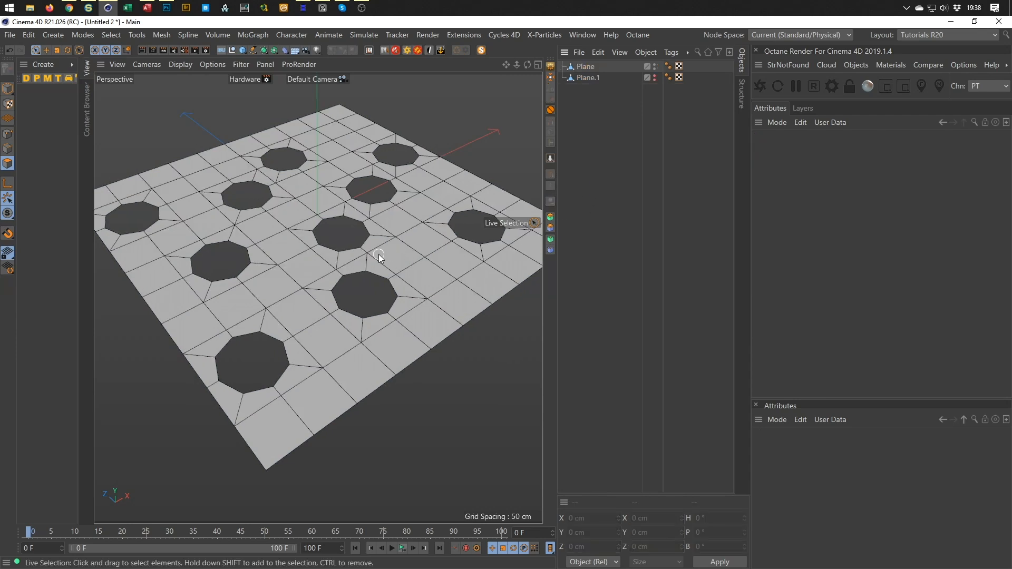
# Add a Bend deformer as a child of the perforated plane and switch to model mode
pyautogui.keyDown('alt'); pyautogui.moveTo(366, 264); pyautogui.dragTo(317, 271, button='right'); pyautogui.keyUp('alt')
pyautogui.keyDown('alt'); pyautogui.moveTo(317, 270); pyautogui.dragTo(293, 290, button='middle'); pyautogui.keyUp('alt')
pyautogui.keyDown('alt'); pyautogui.moveTo(293, 290); pyautogui.dragTo(305, 309); pyautogui.keyUp('alt')
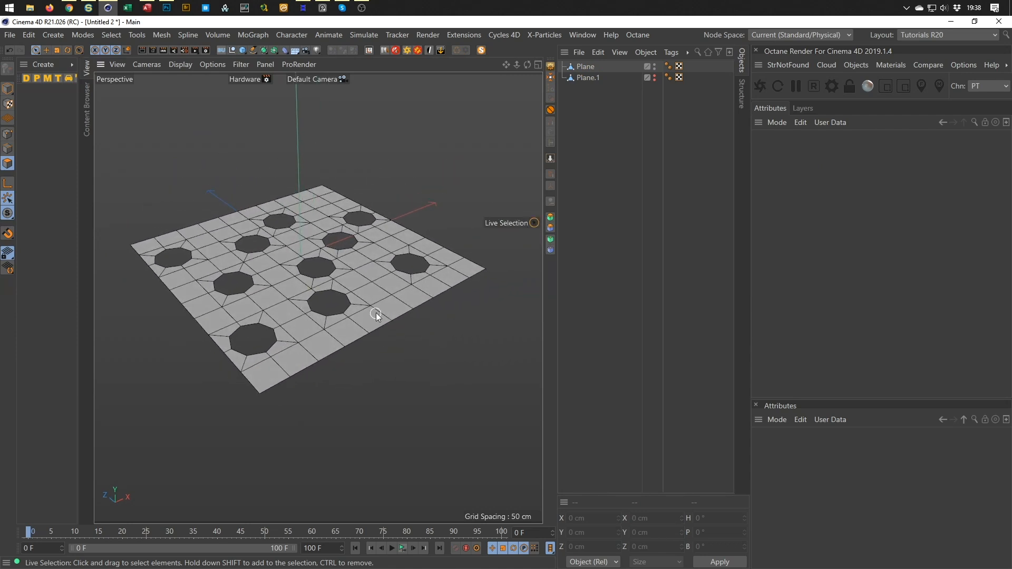
pyautogui.keyDown('alt'); pyautogui.moveTo(335, 295); pyautogui.dragTo(353, 299, button='middle'); pyautogui.keyUp('alt')
pyautogui.keyDown('alt'); pyautogui.moveTo(352, 296); pyautogui.dragTo(357, 293, button='right'); pyautogui.keyUp('alt')
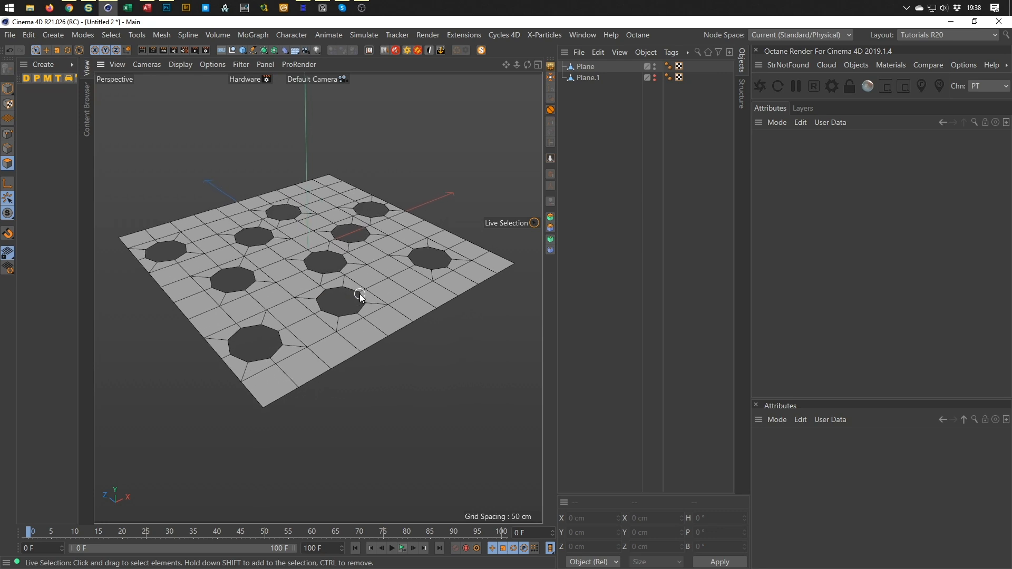
pyautogui.click(582, 66)
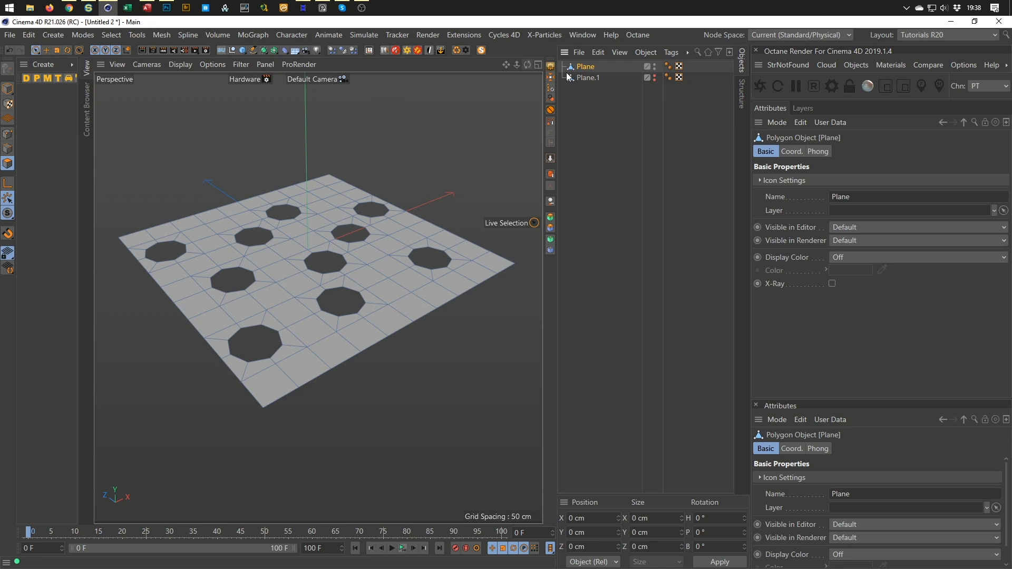
pyautogui.click(285, 49)
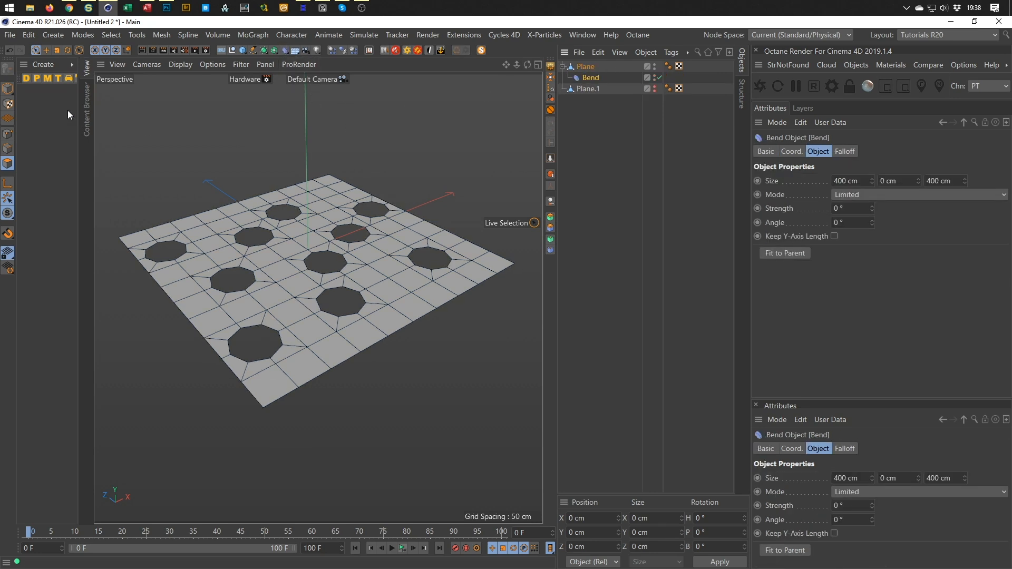
pyautogui.click(9, 88)
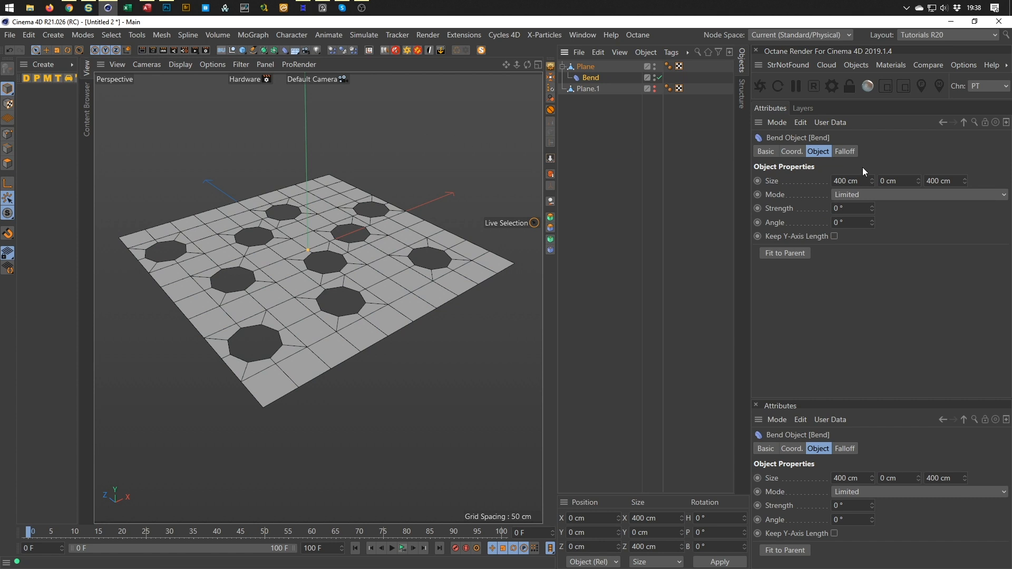
# Give the Bend a Y size of 11 cm and a strength of 16°, and set its bank rotation to -90°
pyautogui.moveTo(918, 181); pyautogui.dragTo(918, 176)
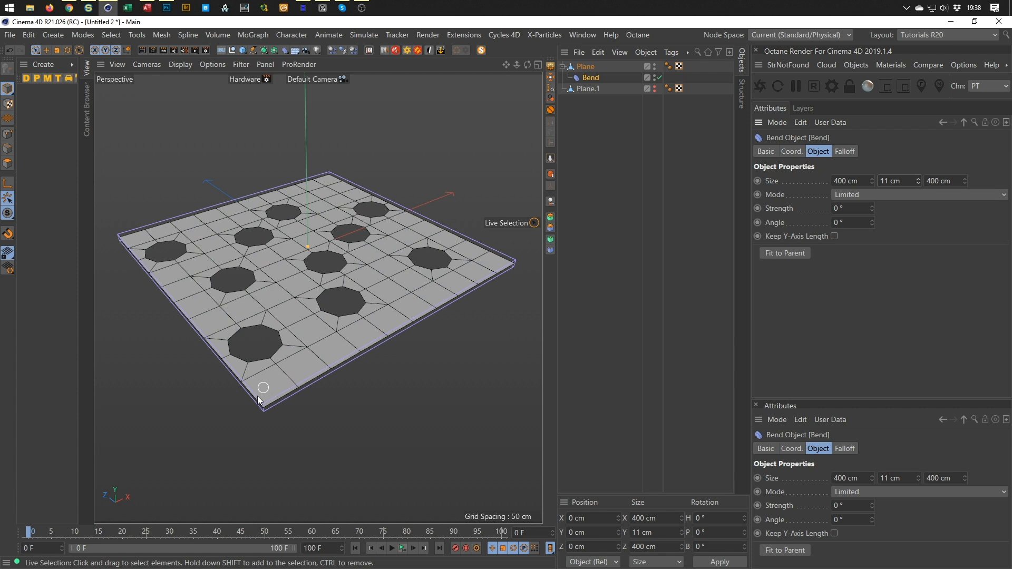
pyautogui.moveTo(874, 210); pyautogui.dragTo(874, 201)
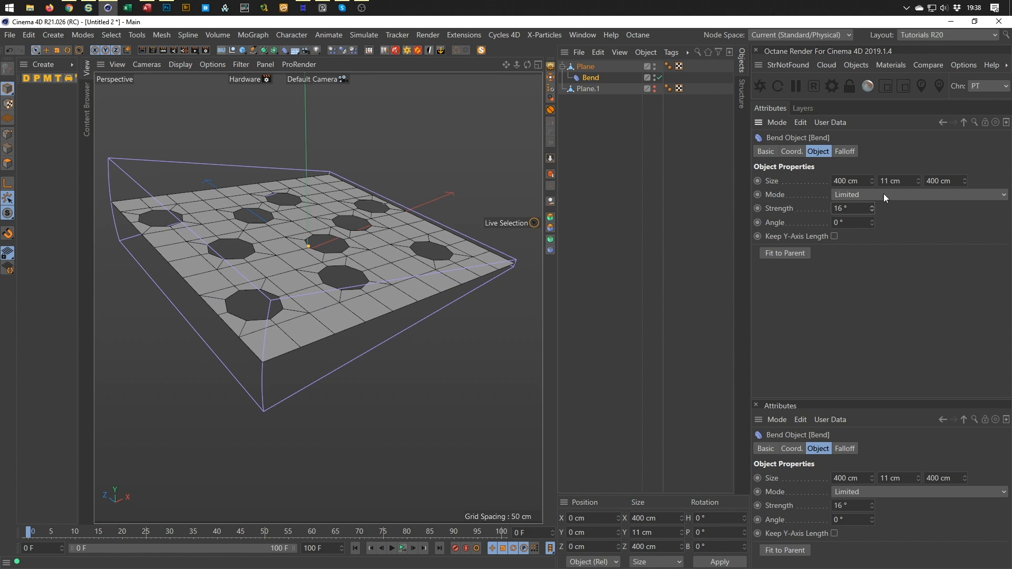
pyautogui.click(797, 150)
pyautogui.click(957, 209)
pyautogui.write('-90')
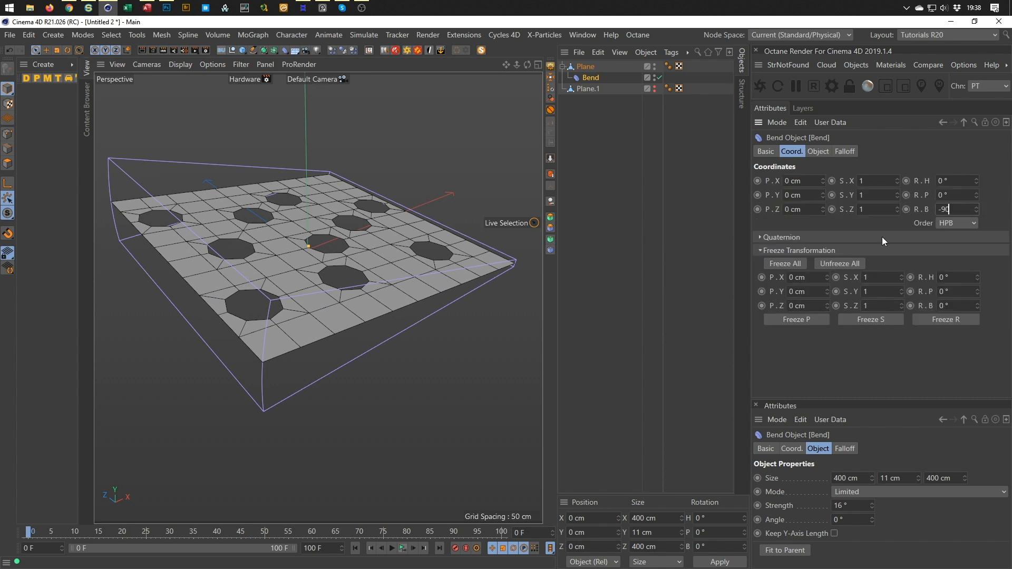
pyautogui.press('Return')
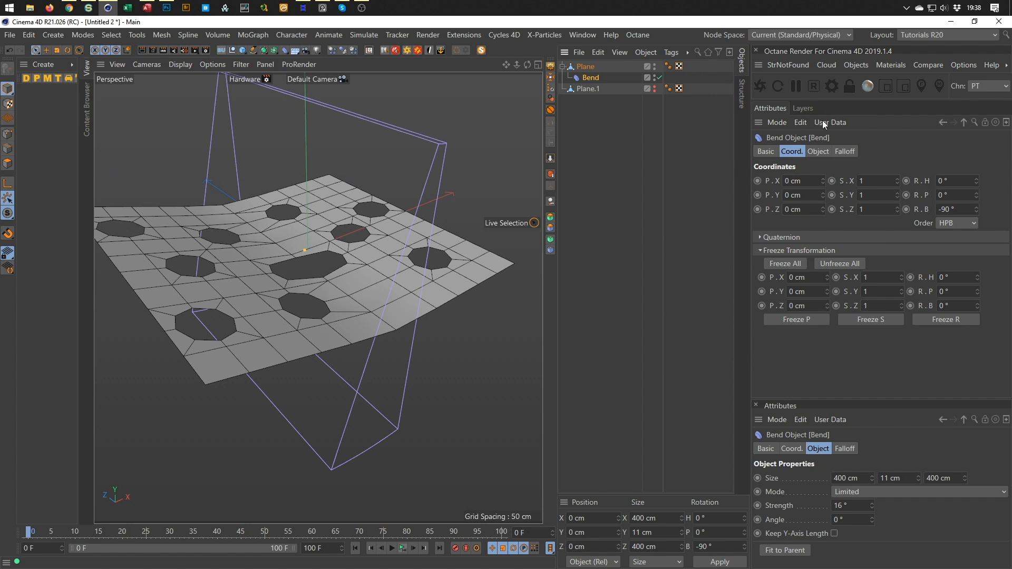
# Fit the Bend to its parent, set its strength to 360° to roll the plane into a tube, and inspect the seam
pyautogui.click(818, 151)
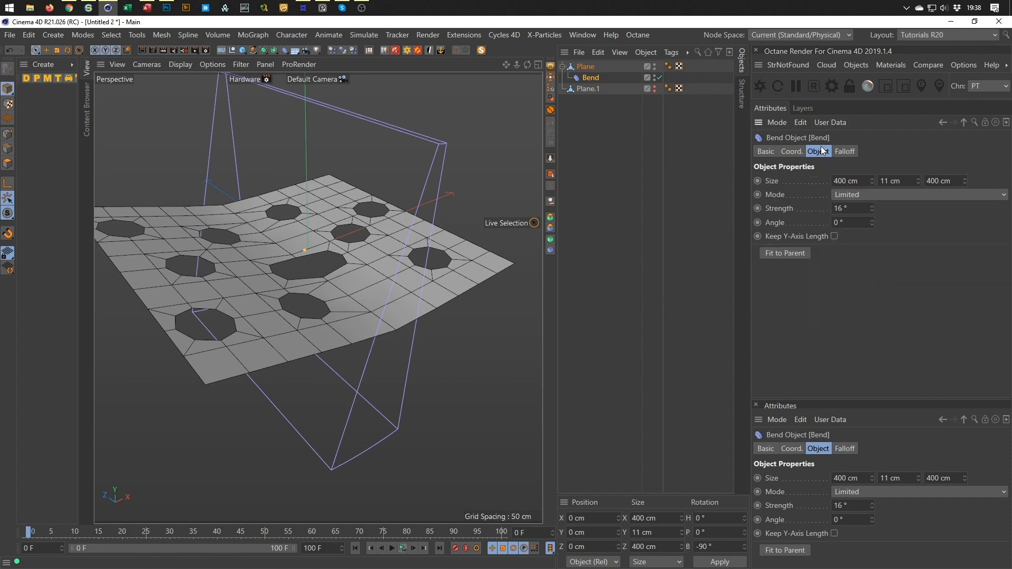
pyautogui.click(787, 252)
pyautogui.doubleClick(856, 210)
pyautogui.write('360')
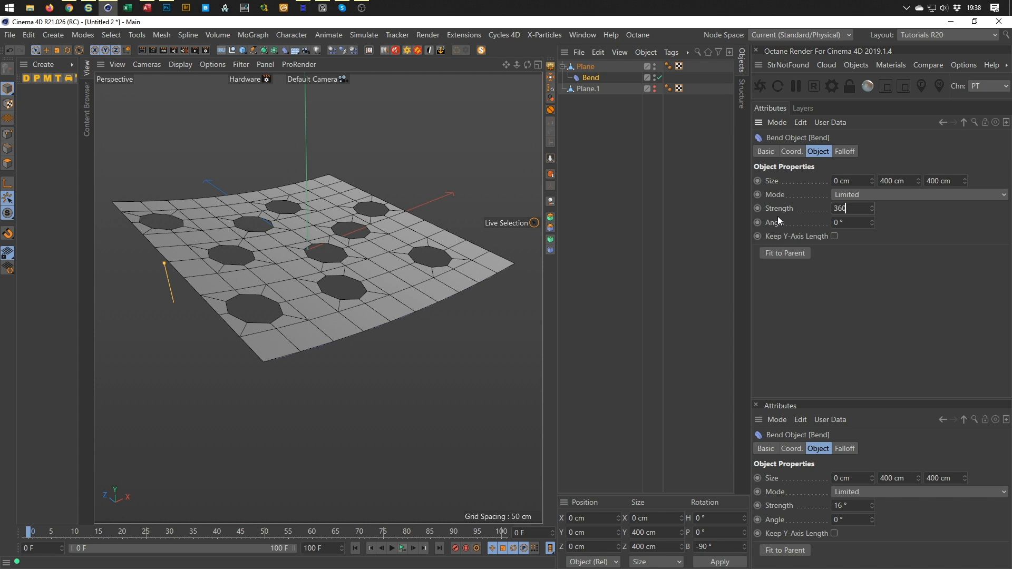
pyautogui.press('Return')
pyautogui.keyDown('alt'); pyautogui.moveTo(415, 231); pyautogui.dragTo(410, 235); pyautogui.keyUp('alt')
pyautogui.keyDown('alt'); pyautogui.moveTo(410, 235); pyautogui.dragTo(344, 298, button='middle'); pyautogui.keyUp('alt')
pyautogui.keyDown('alt'); pyautogui.moveTo(344, 299); pyautogui.dragTo(392, 371); pyautogui.keyUp('alt')
pyautogui.keyDown('alt'); pyautogui.moveTo(369, 327); pyautogui.dragTo(354, 299); pyautogui.keyUp('alt')
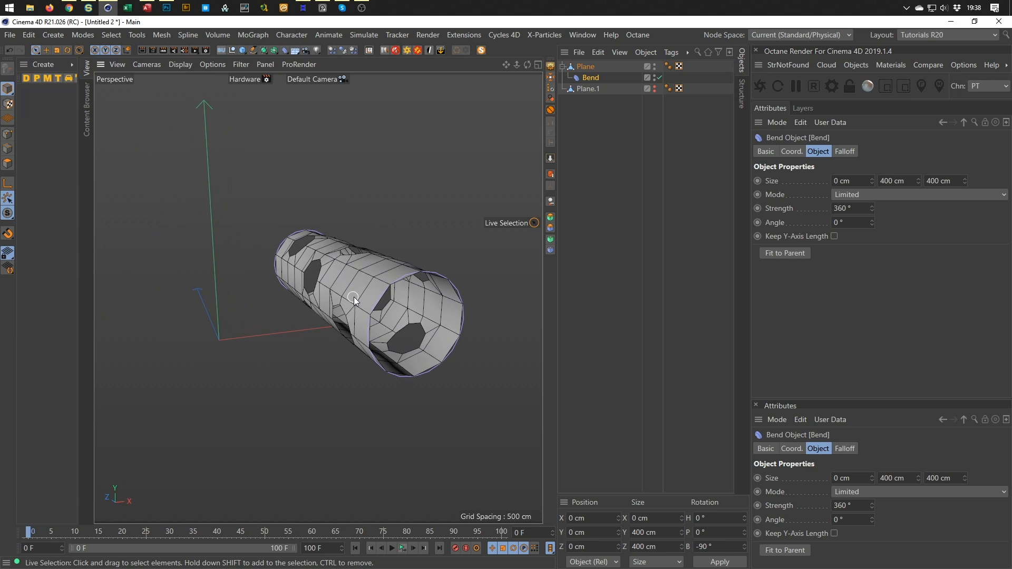
pyautogui.keyDown('alt'); pyautogui.moveTo(429, 359); pyautogui.dragTo(491, 337, button='right'); pyautogui.keyUp('alt')
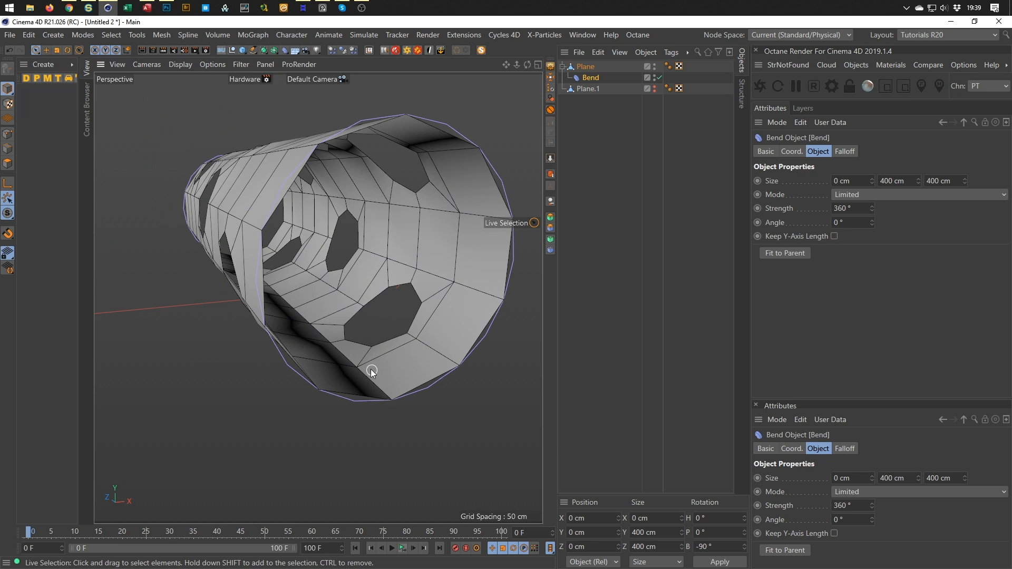
# Customize the vertical command palette by adding the Connect object command and an icon separator
pyautogui.click(586, 67)
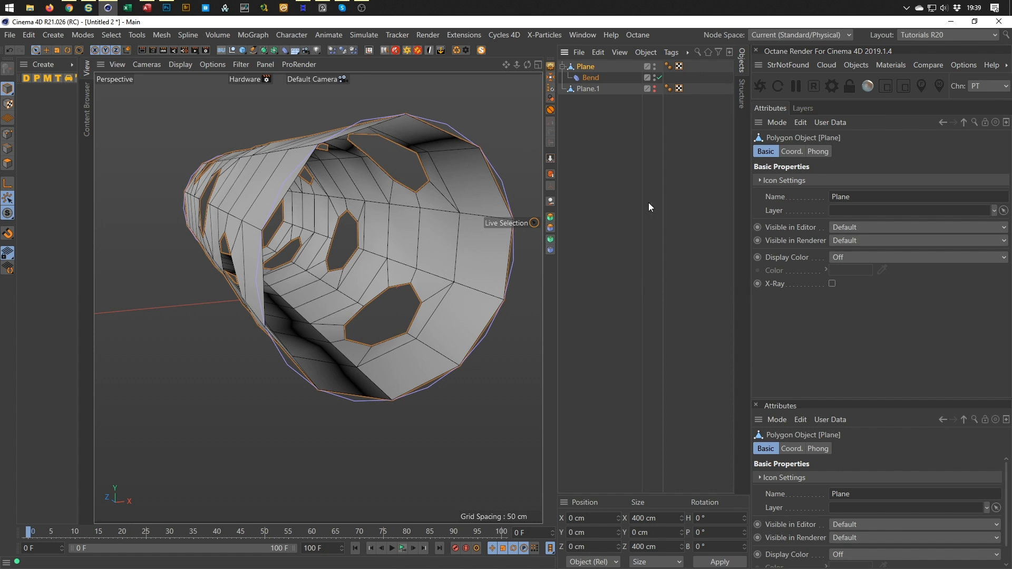
pyautogui.hotkey('shift', 'F12')
pyautogui.moveTo(730, 192); pyautogui.dragTo(314, 97)
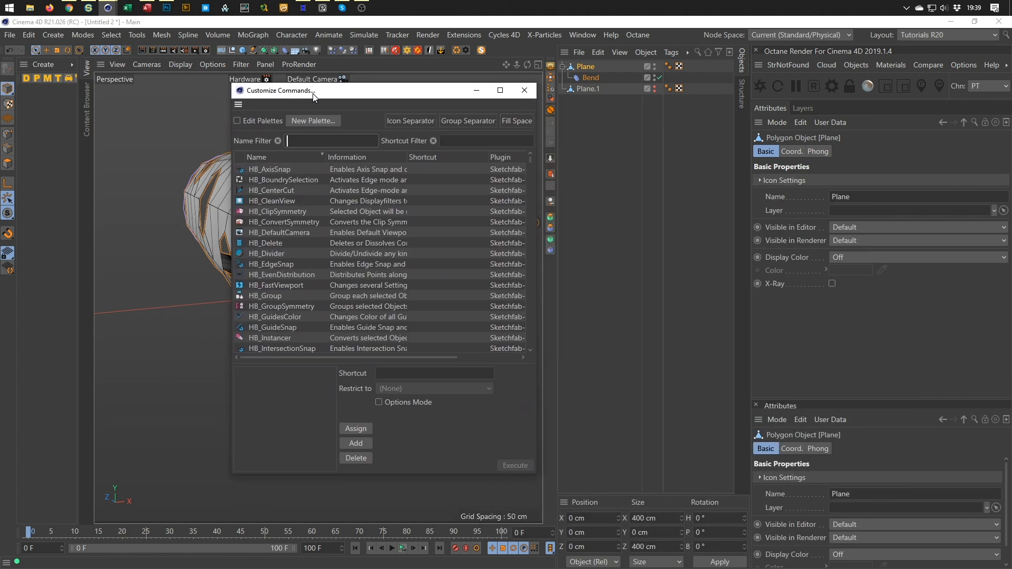
pyautogui.click(236, 120)
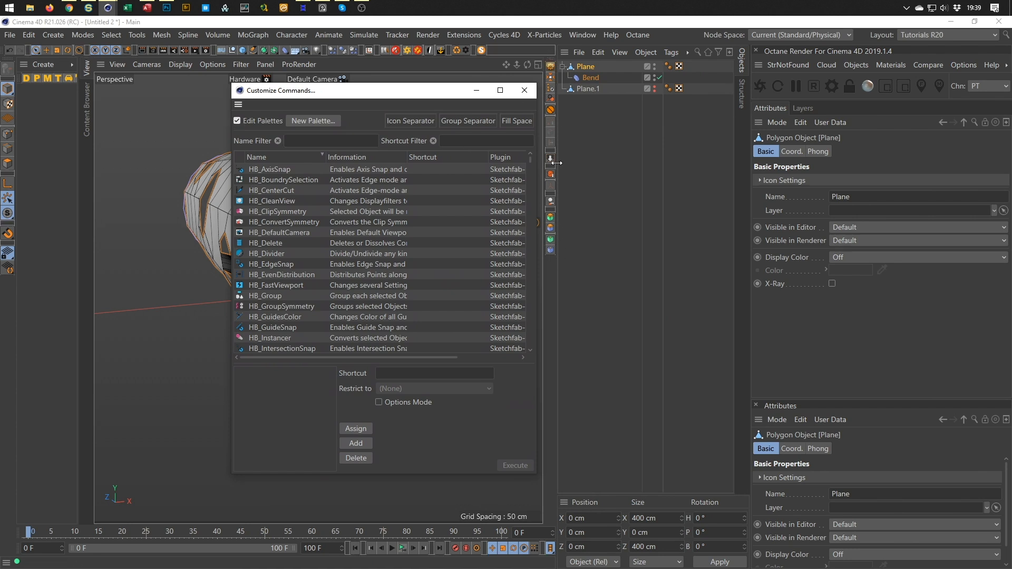
pyautogui.click(352, 141)
pyautogui.write('conne')
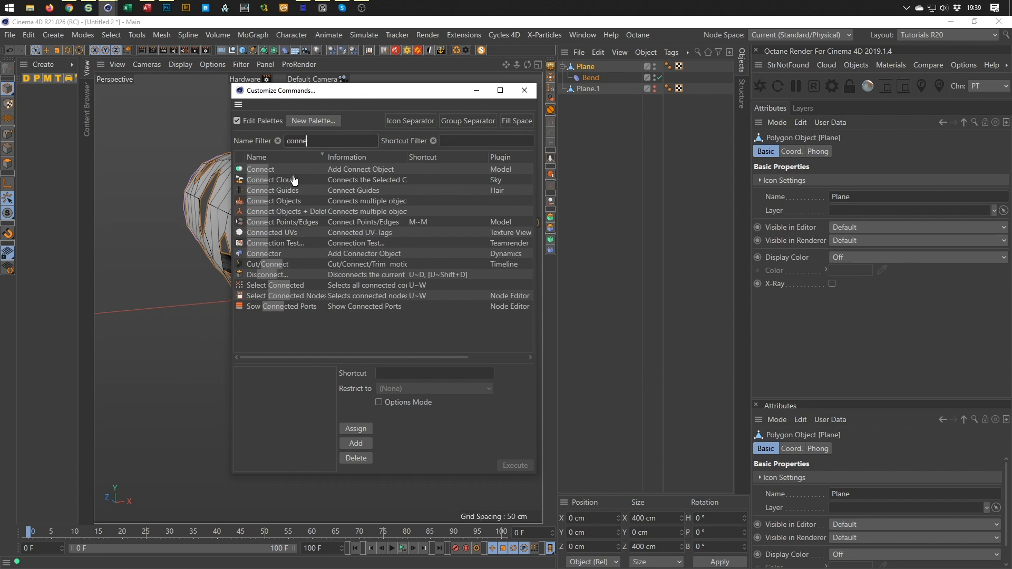
pyautogui.moveTo(252, 170)
pyautogui.mouseDown()
pyautogui.moveTo(284, 160)
pyautogui.moveTo(522, 221)
pyautogui.moveTo(551, 207)
pyautogui.mouseUp()
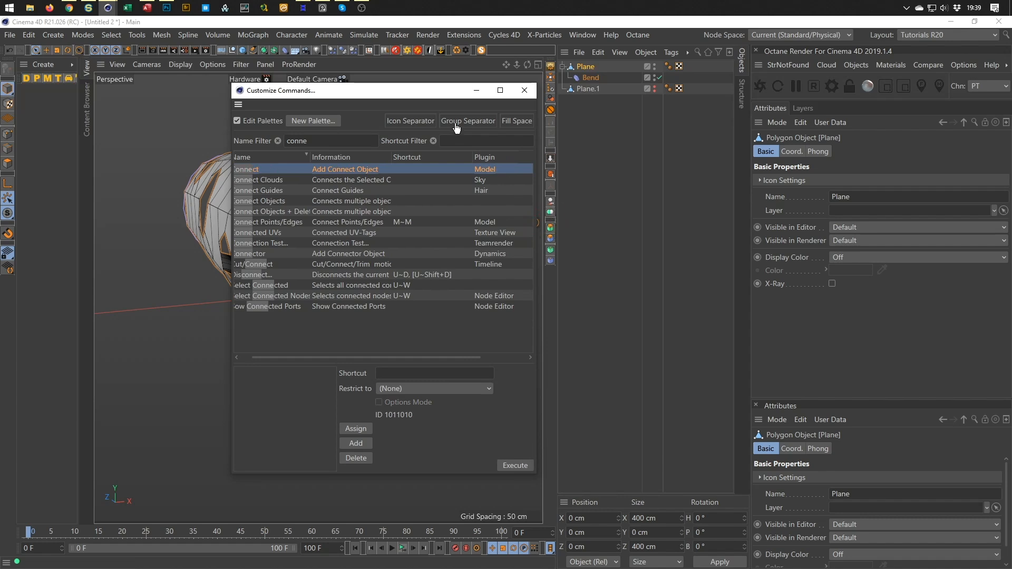
pyautogui.moveTo(414, 122); pyautogui.dragTo(550, 208)
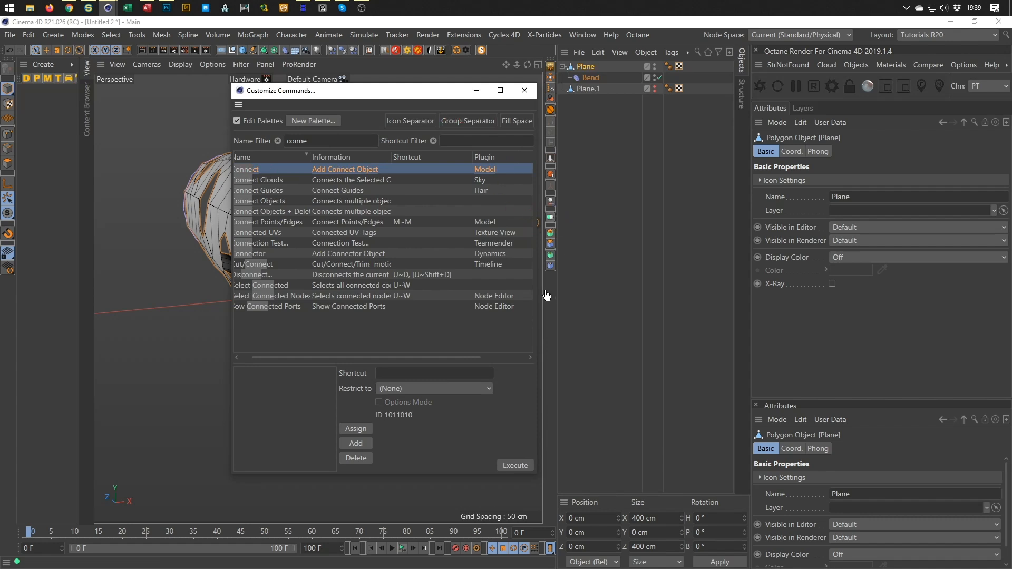
pyautogui.click(525, 90)
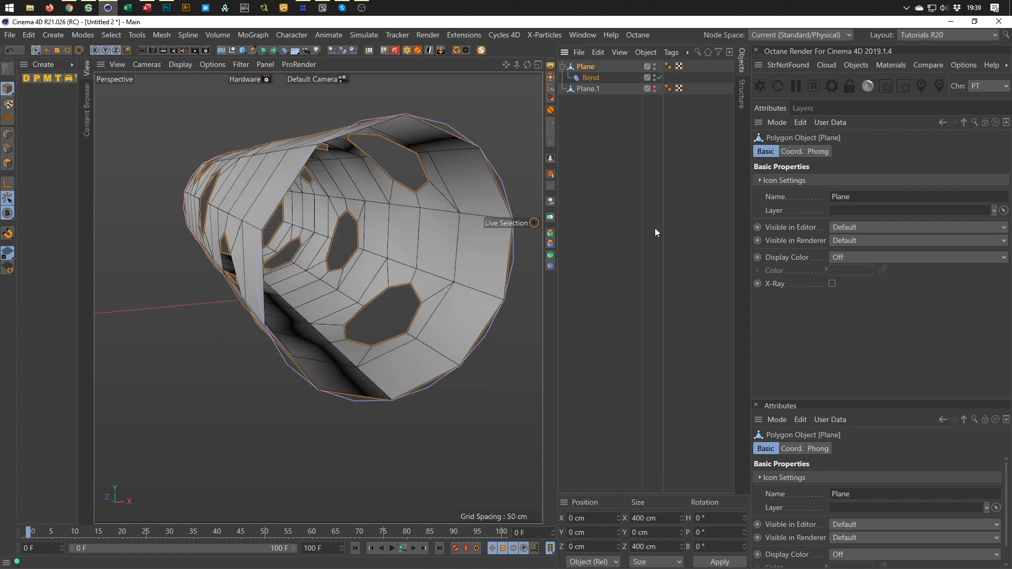
# Place the bent plane under a Connect object, and inspect the tube's seam, the plane's Phong tag and the Connect settings
pyautogui.keyDown('alt'); pyautogui.click(550, 218); pyautogui.keyUp('alt')
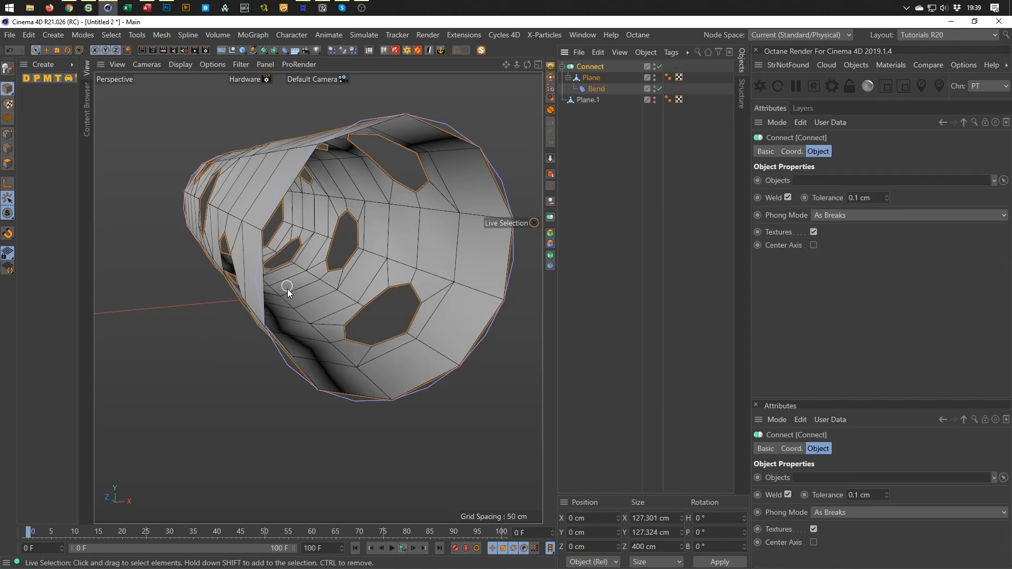
pyautogui.keyDown('alt'); pyautogui.moveTo(322, 347); pyautogui.dragTo(380, 332); pyautogui.keyUp('alt')
pyautogui.scroll(-5, 285, 351)
pyautogui.click(669, 77)
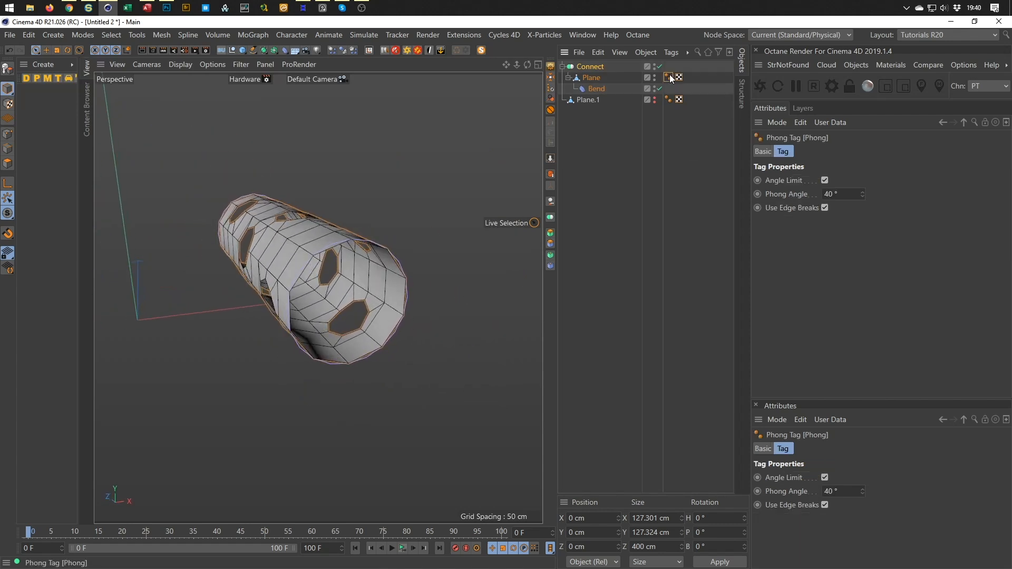
pyautogui.click(595, 70)
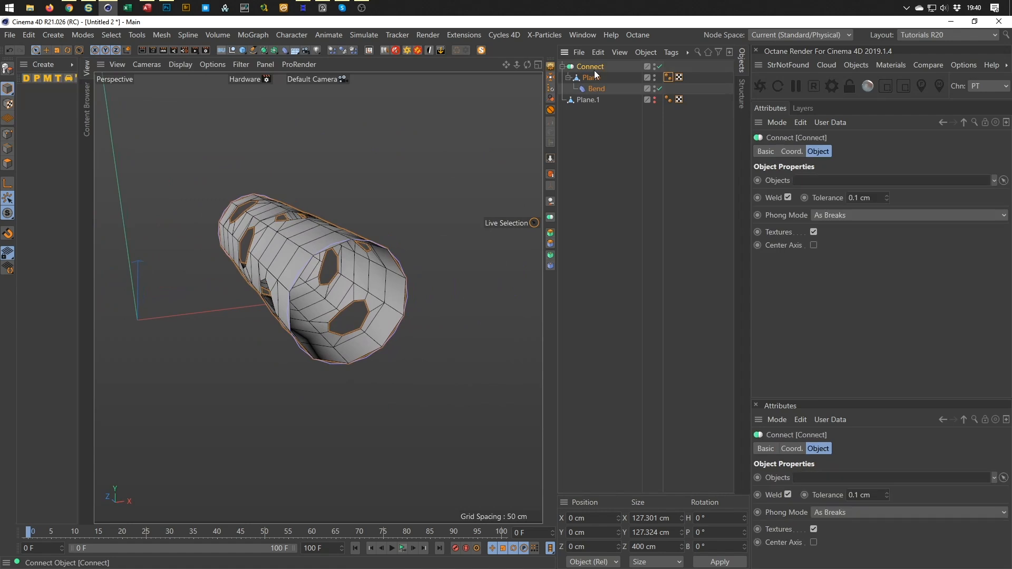
pyautogui.moveTo(303, 241)
pyautogui.keyDown('alt'); pyautogui.mouseDown()
pyautogui.moveTo(228, 217)
pyautogui.moveTo(274, 226)
pyautogui.moveTo(311, 255)
pyautogui.moveTo(385, 264)
pyautogui.moveTo(320, 262)
pyautogui.moveTo(301, 245)
pyautogui.mouseUp(); pyautogui.keyUp('alt')
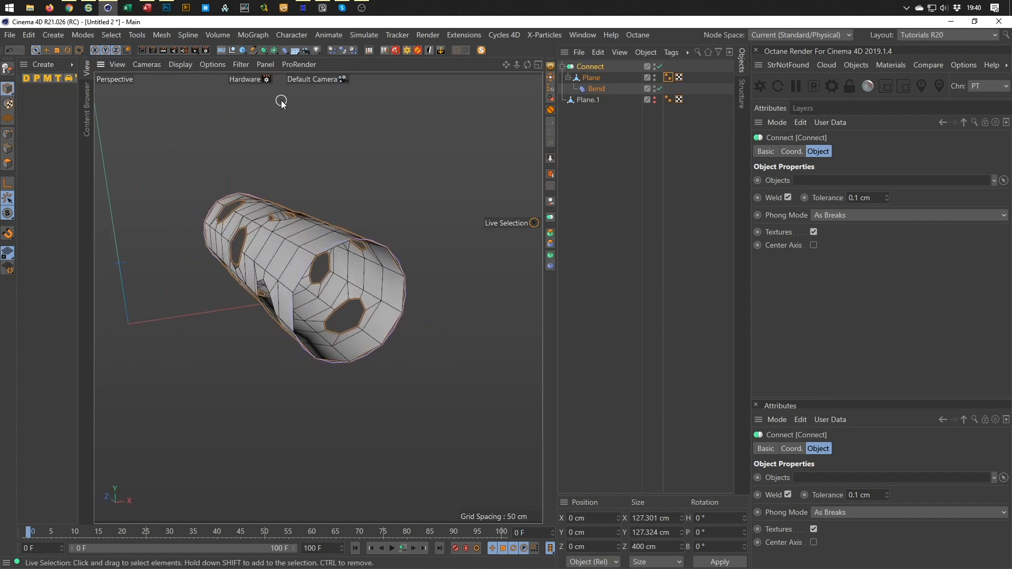
# Create a Backup null and move the perforated plane with its Bend into it, with the Bend disabled
pyautogui.click(223, 52)
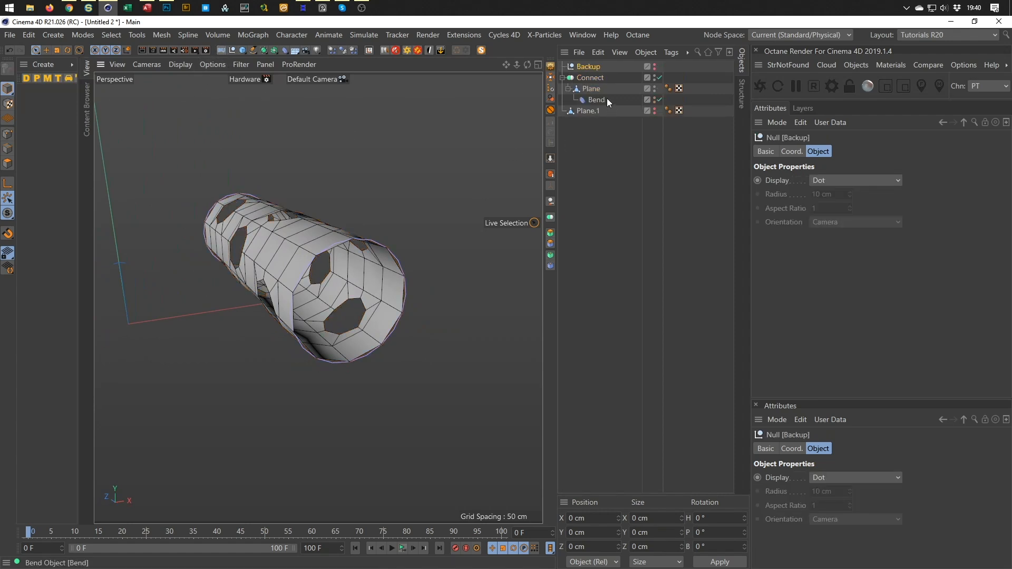
pyautogui.click(592, 89)
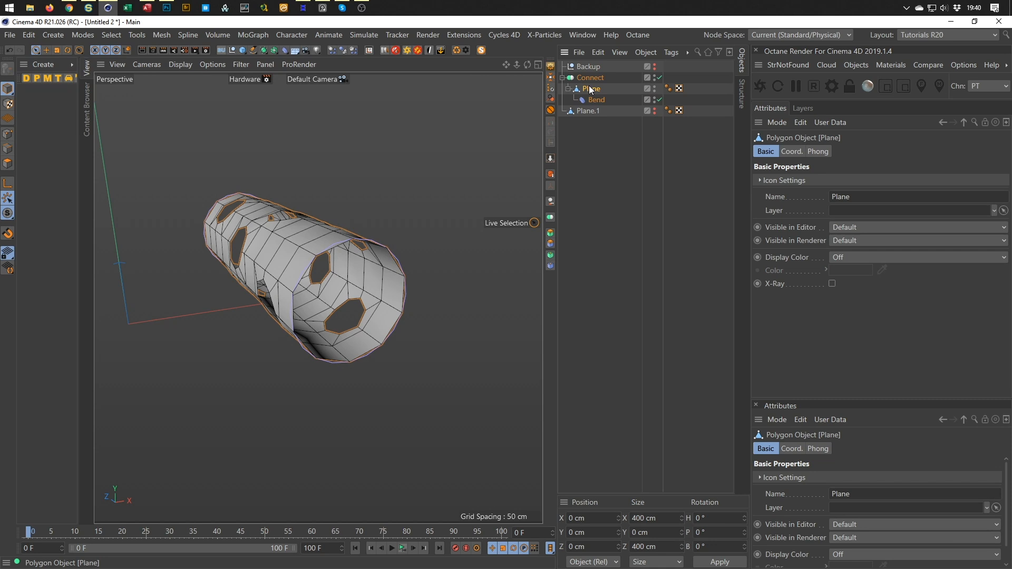
pyautogui.moveTo(591, 90); pyautogui.dragTo(593, 66)
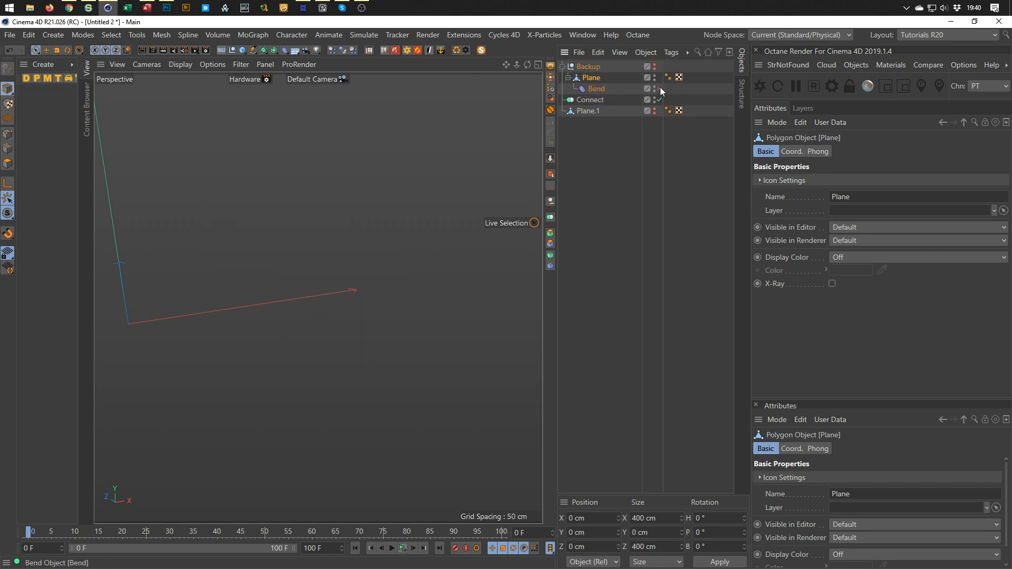
pyautogui.click(563, 67)
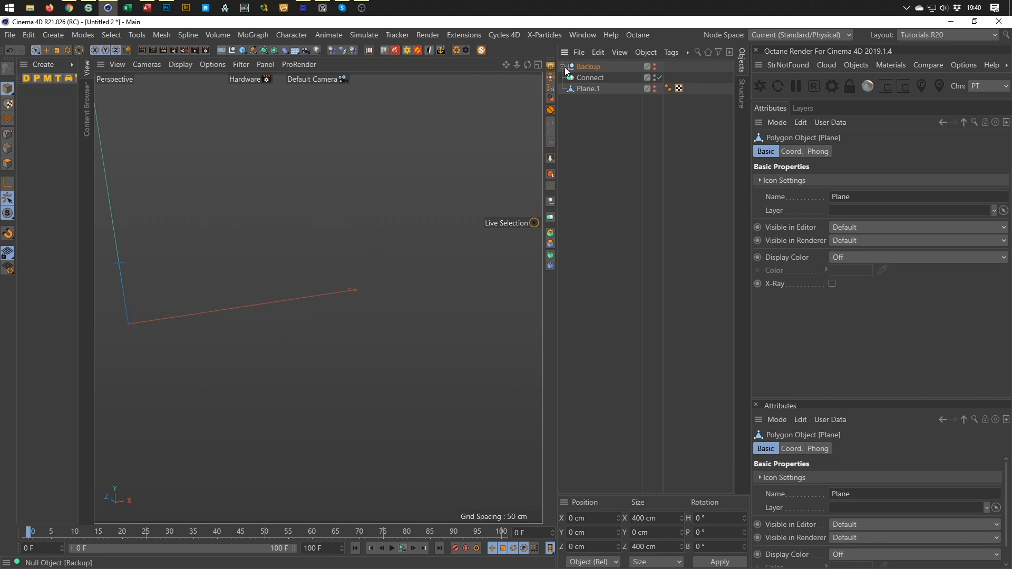
pyautogui.click(563, 67)
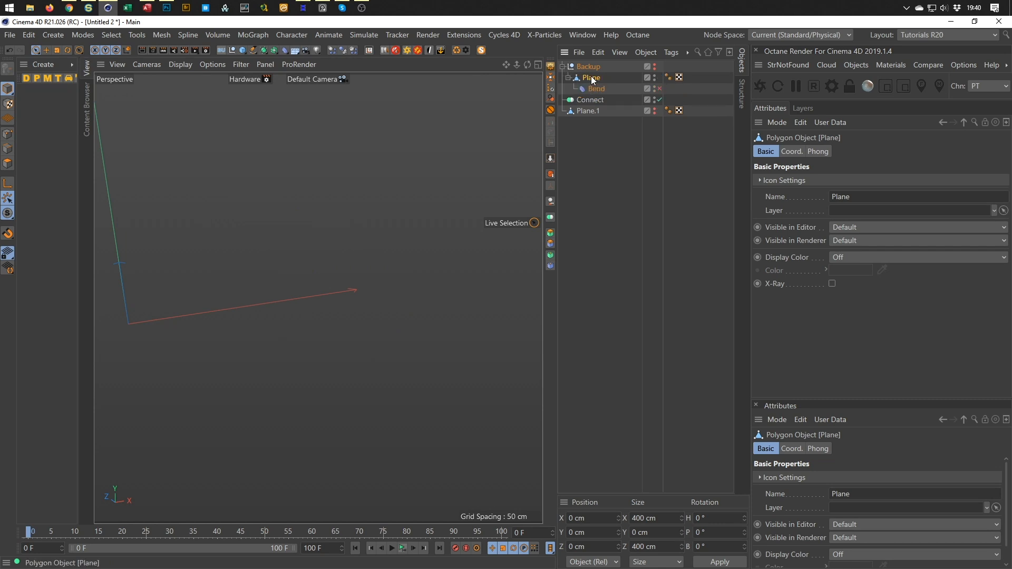
# Copy the backed-up plane and its Bend under the Connect object, and enable the copy's Bend
pyautogui.moveTo(592, 79); pyautogui.dragTo(589, 98)
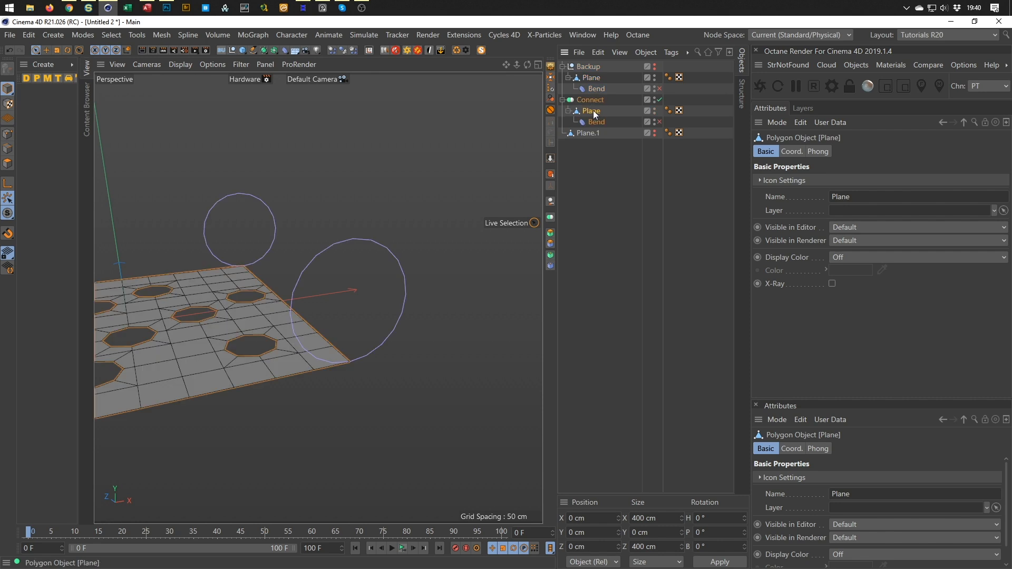
pyautogui.click(563, 67)
pyautogui.click(658, 100)
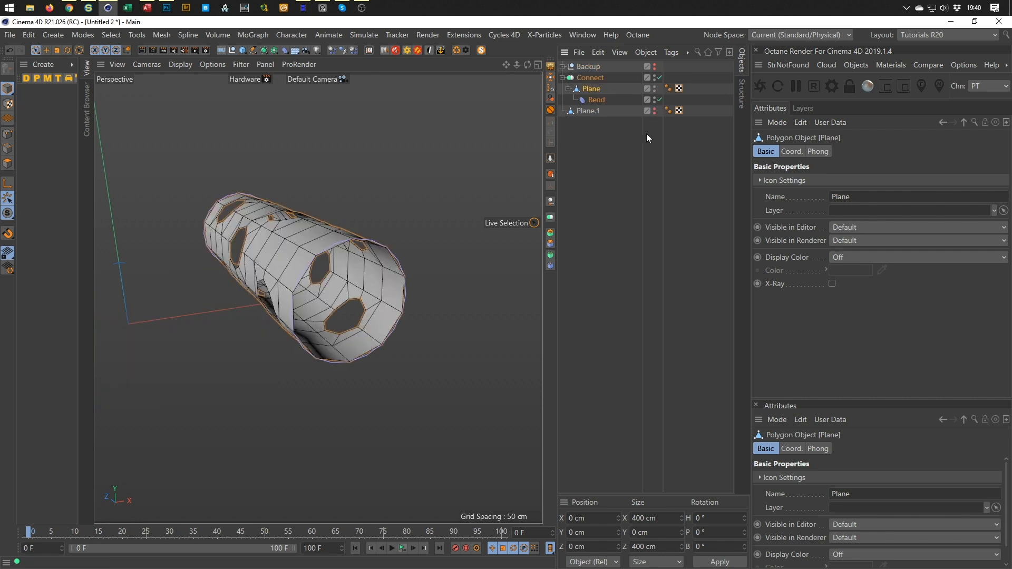
# Convert the Connect object holding the bent plane into a single editable polygon object
pyautogui.click(589, 77)
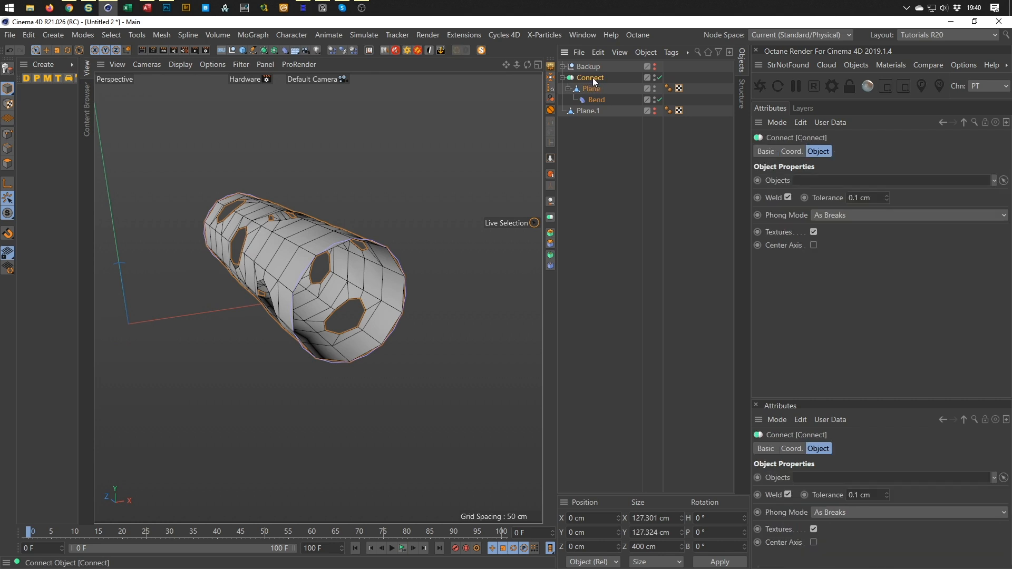
pyautogui.press('c')
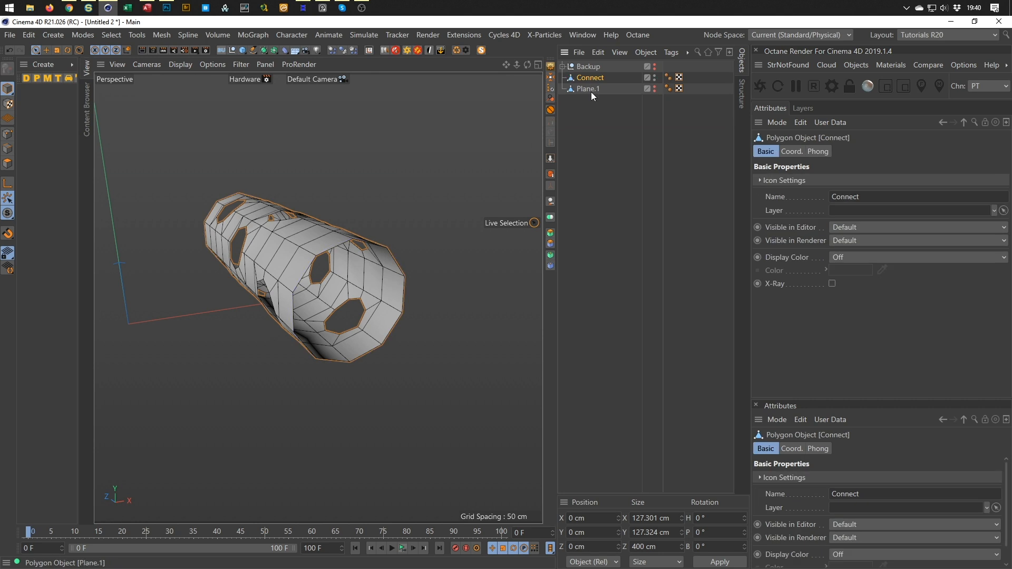
pyautogui.keyDown('alt'); pyautogui.moveTo(378, 265); pyautogui.dragTo(403, 292); pyautogui.keyUp('alt')
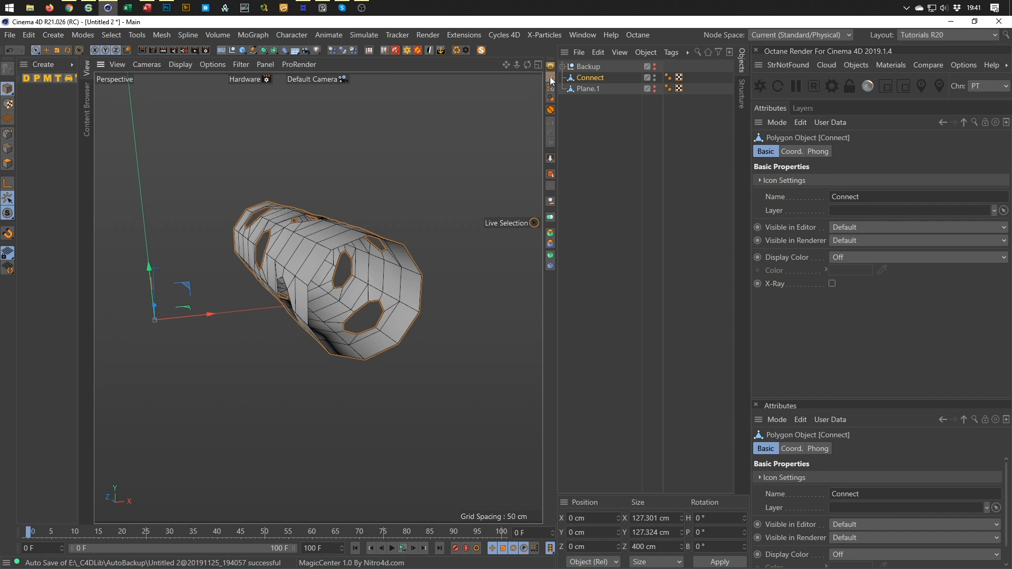
# Center the converted tube's axis on all its points with the Axis Center tool
pyautogui.click(367, 51)
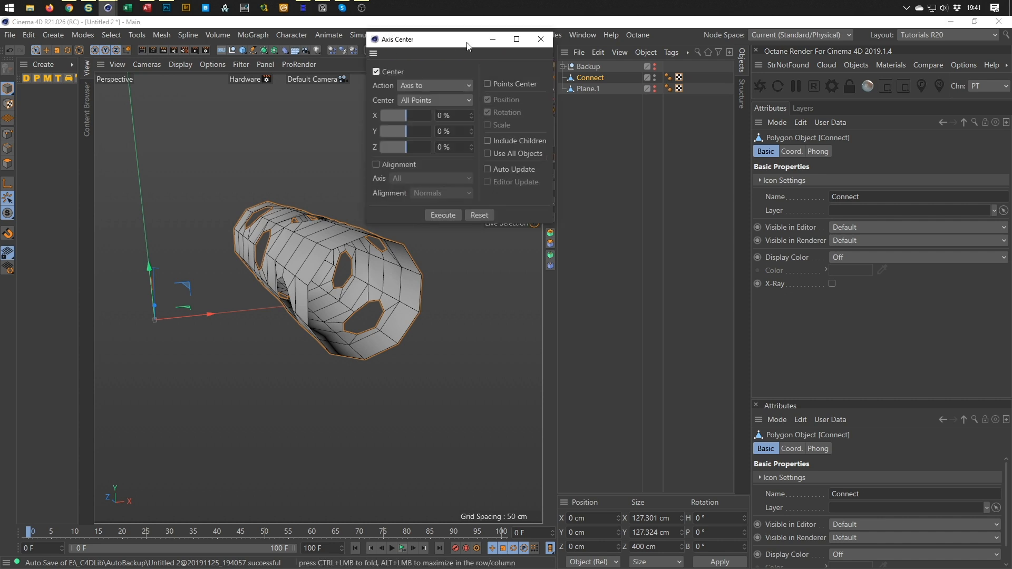
pyautogui.click(540, 39)
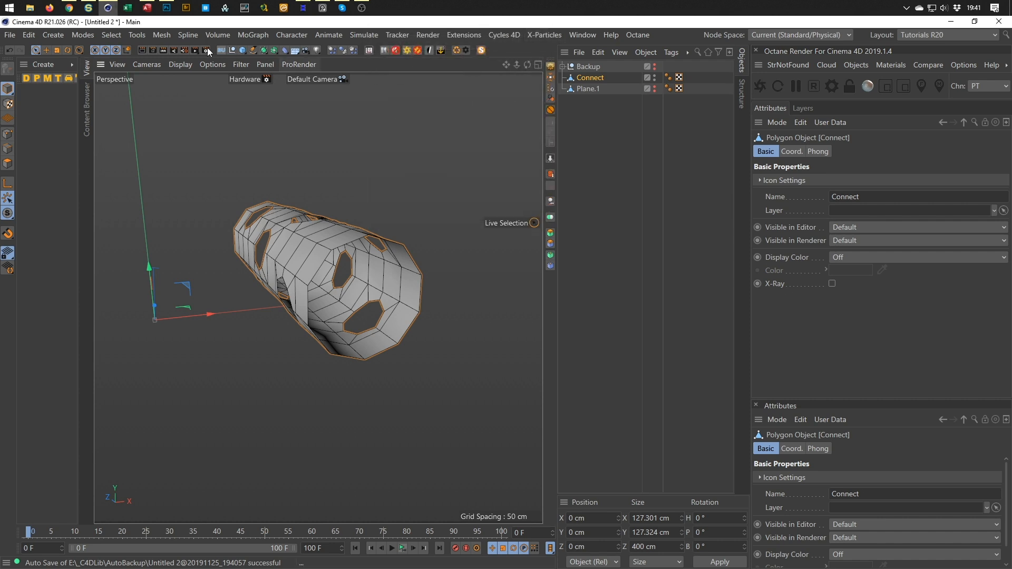
pyautogui.click(110, 35)
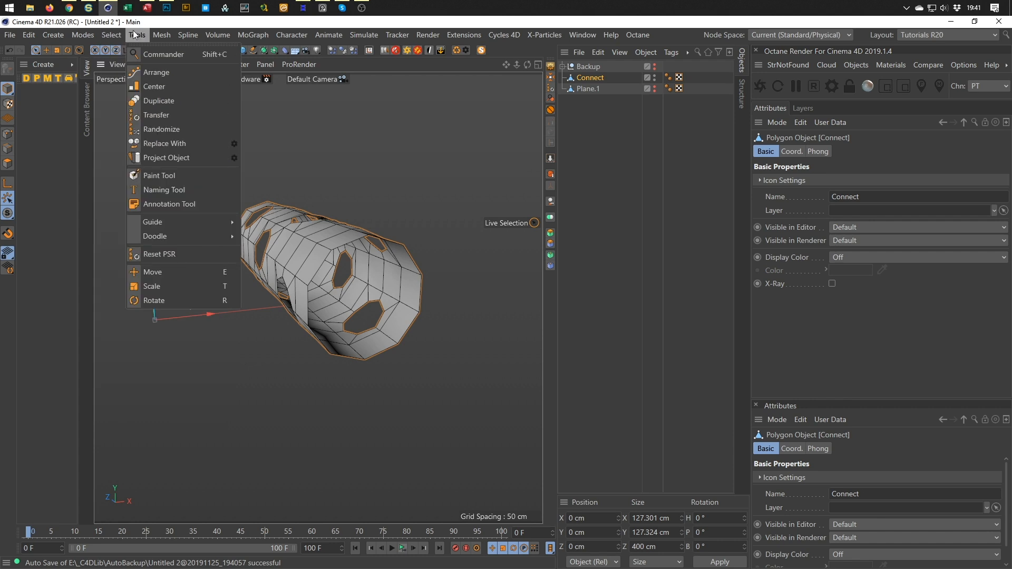
pyautogui.moveTo(95, 34)
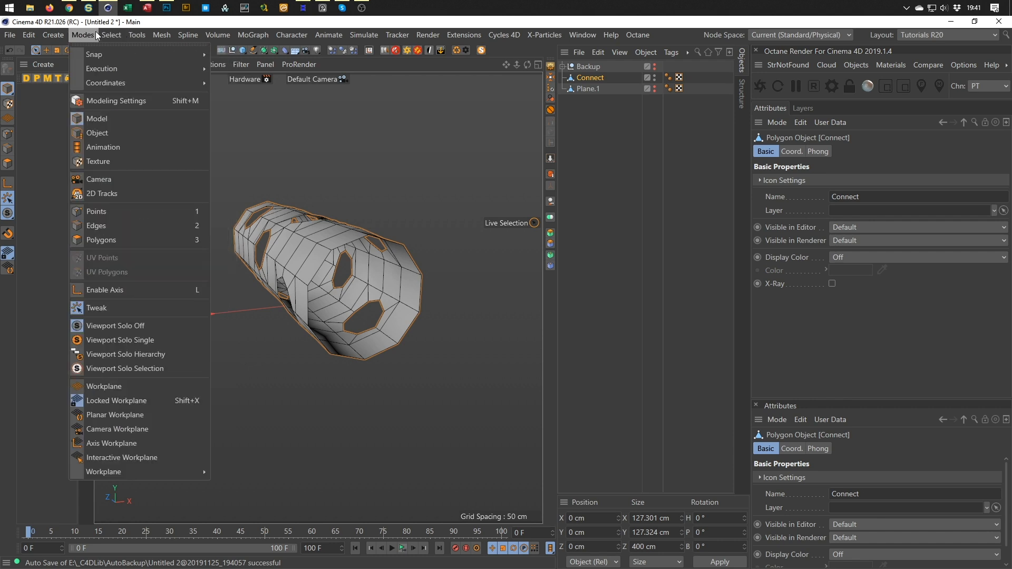
pyautogui.moveTo(161, 34)
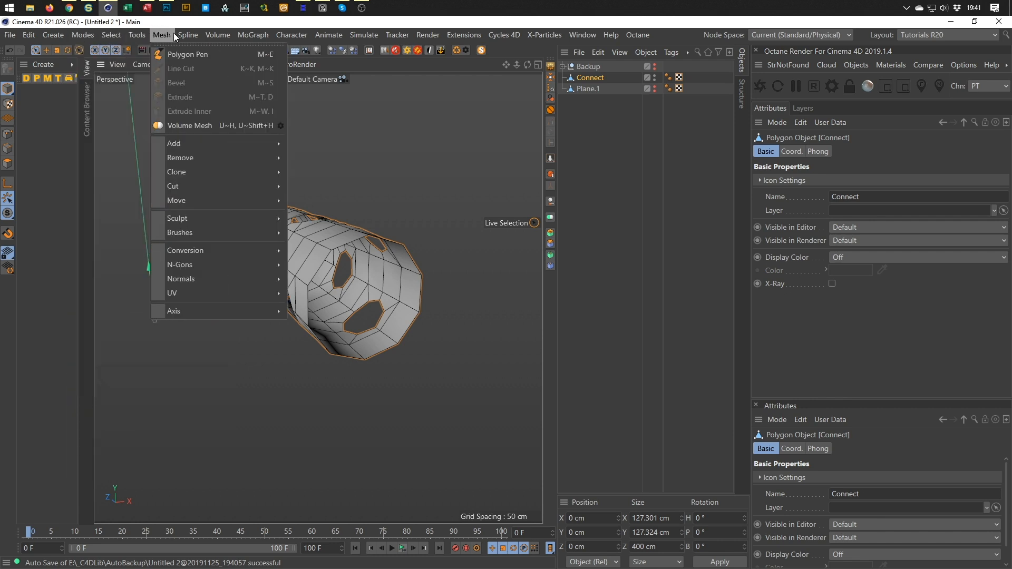
pyautogui.moveTo(258, 313)
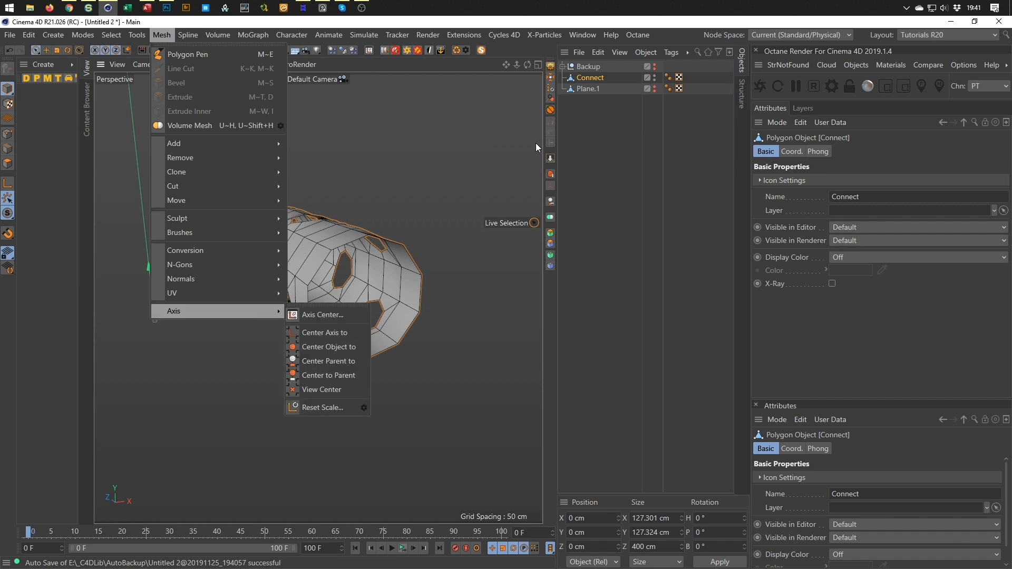
pyautogui.click(330, 319)
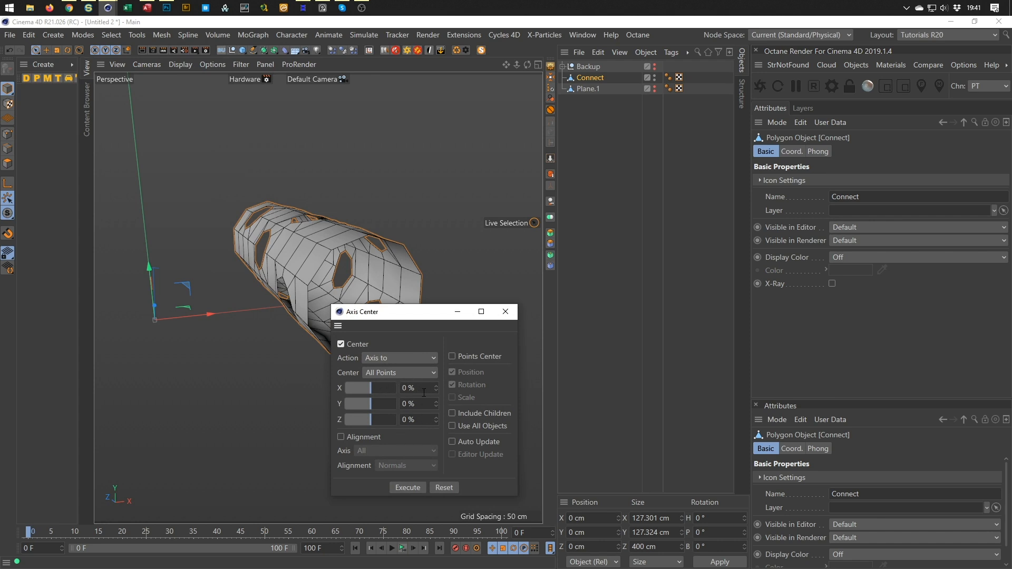
pyautogui.click(403, 488)
pyautogui.click(505, 312)
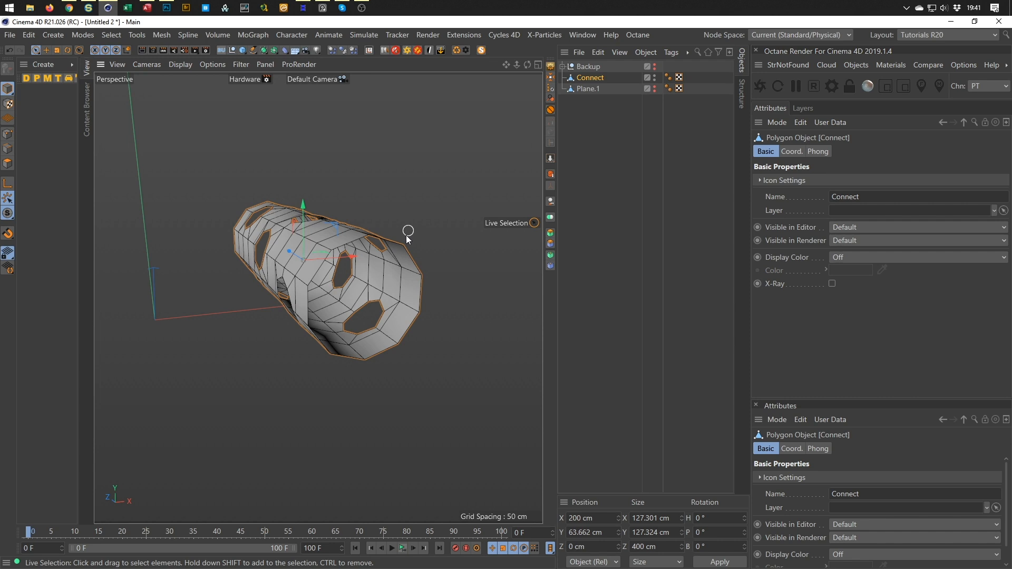
# Unhide the Plane.1 object, and inspect how it meets the tube along with its Phong tag settings
pyautogui.click(654, 87)
pyautogui.keyDown('alt'); pyautogui.moveTo(297, 268); pyautogui.dragTo(378, 224); pyautogui.keyUp('alt')
pyautogui.keyDown('alt'); pyautogui.moveTo(378, 224); pyautogui.dragTo(346, 235, button='right'); pyautogui.keyUp('alt')
pyautogui.keyDown('alt'); pyautogui.moveTo(346, 235); pyautogui.dragTo(388, 255); pyautogui.keyUp('alt')
pyautogui.keyDown('alt'); pyautogui.moveTo(389, 255); pyautogui.dragTo(451, 260, button='right'); pyautogui.keyUp('alt')
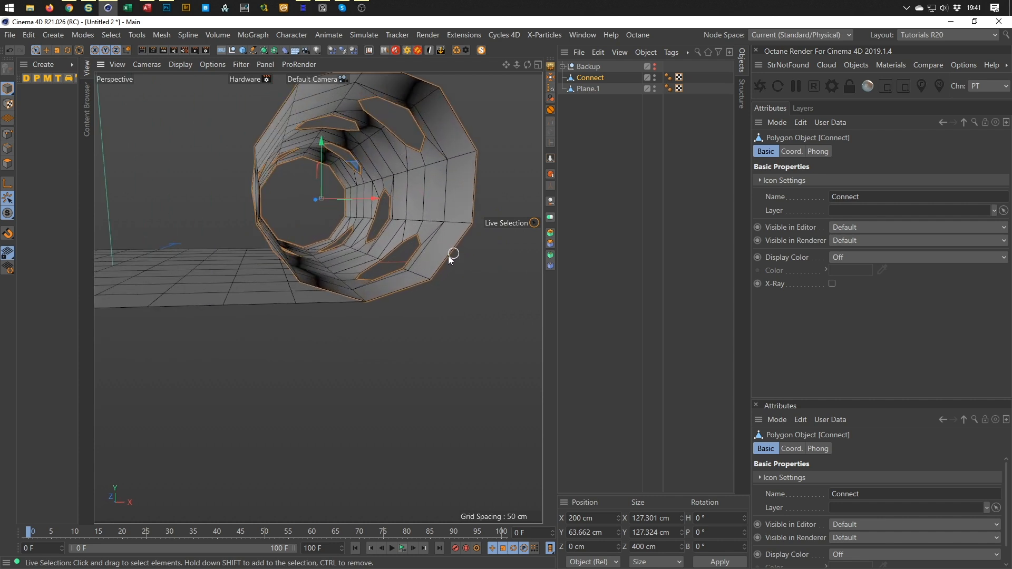
pyautogui.moveTo(354, 293)
pyautogui.keyDown('alt'); pyautogui.mouseDown()
pyautogui.moveTo(450, 239)
pyautogui.moveTo(429, 229)
pyautogui.mouseUp(); pyautogui.keyUp('alt')
pyautogui.click(667, 88)
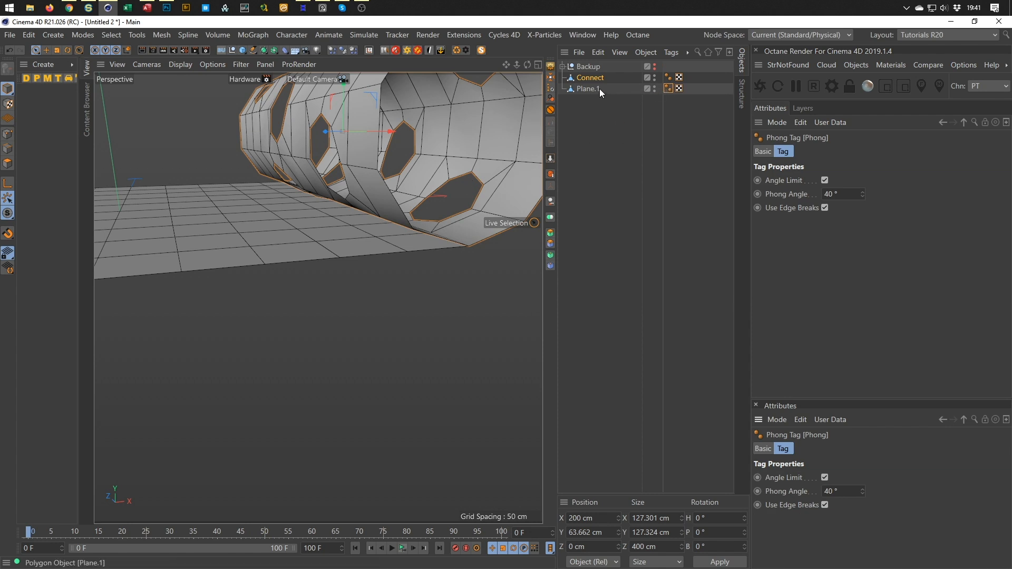
# Expand the Backup null, make its plane visible in the editor and examine its mesh in Points mode
pyautogui.hotkey('ctrl', 'a')
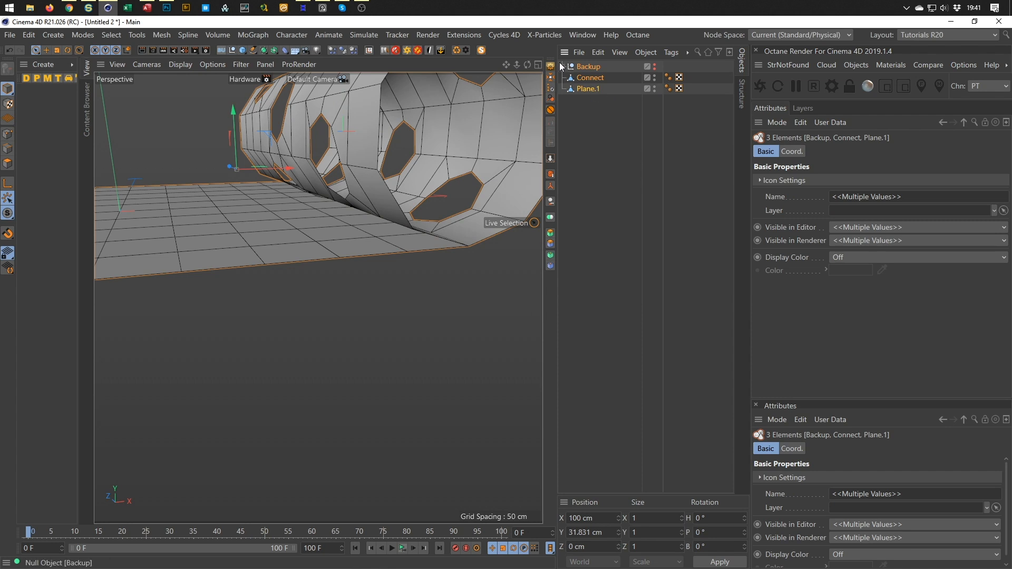
pyautogui.click(562, 66)
pyautogui.click(588, 80)
pyautogui.keyDown('alt'); pyautogui.moveTo(500, 140); pyautogui.dragTo(516, 266); pyautogui.keyUp('alt')
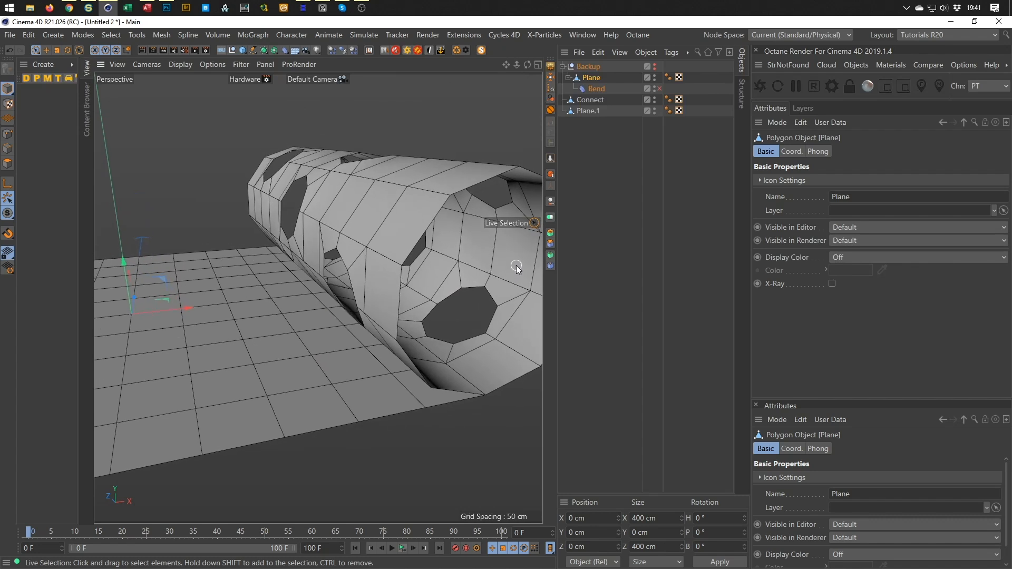
pyautogui.click(654, 75)
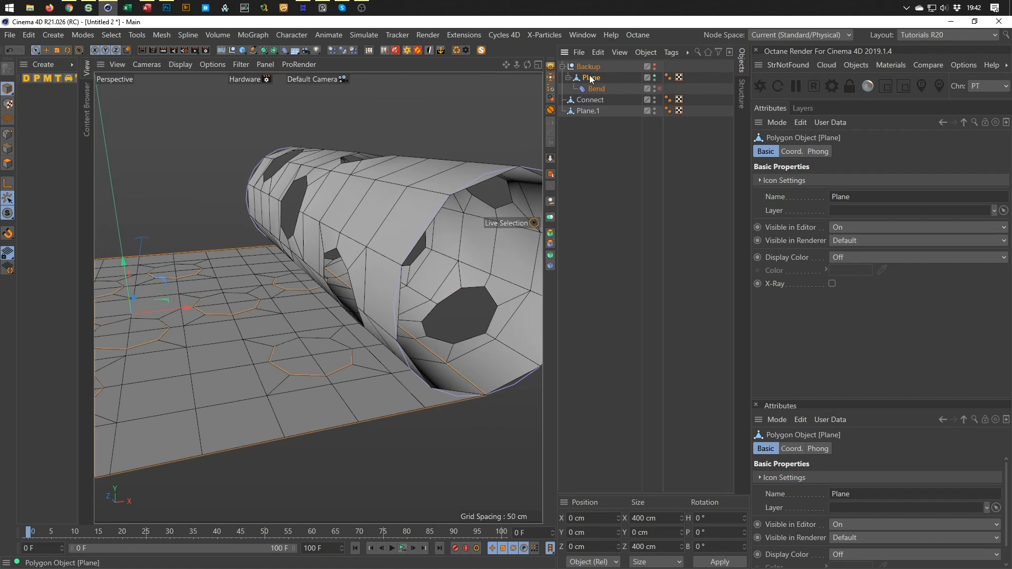
pyautogui.click(7, 133)
pyautogui.keyDown('alt'); pyautogui.moveTo(183, 257); pyautogui.dragTo(254, 218); pyautogui.keyUp('alt')
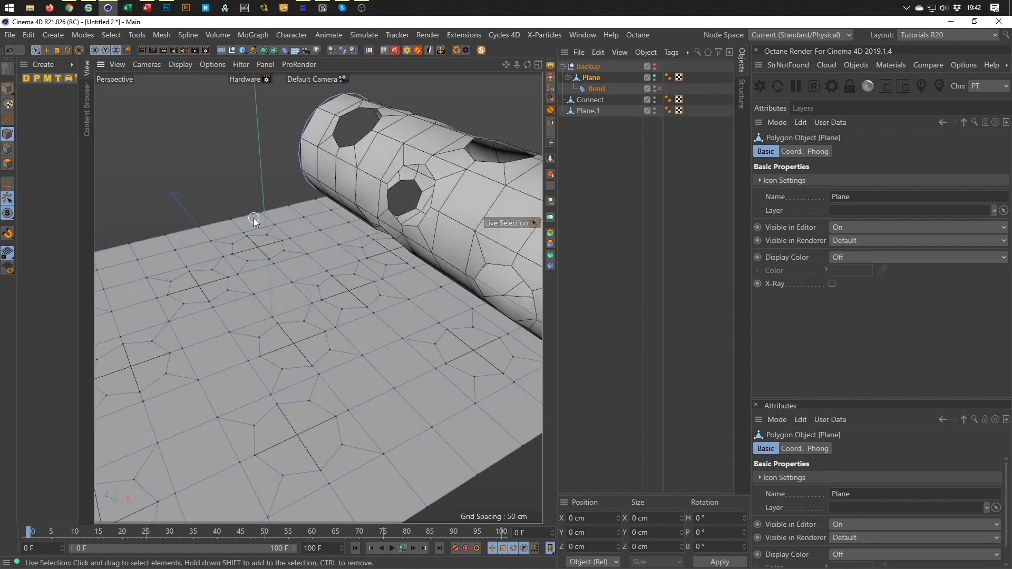
pyautogui.keyDown('alt'); pyautogui.moveTo(254, 218); pyautogui.dragTo(236, 232, button='right'); pyautogui.keyUp('alt')
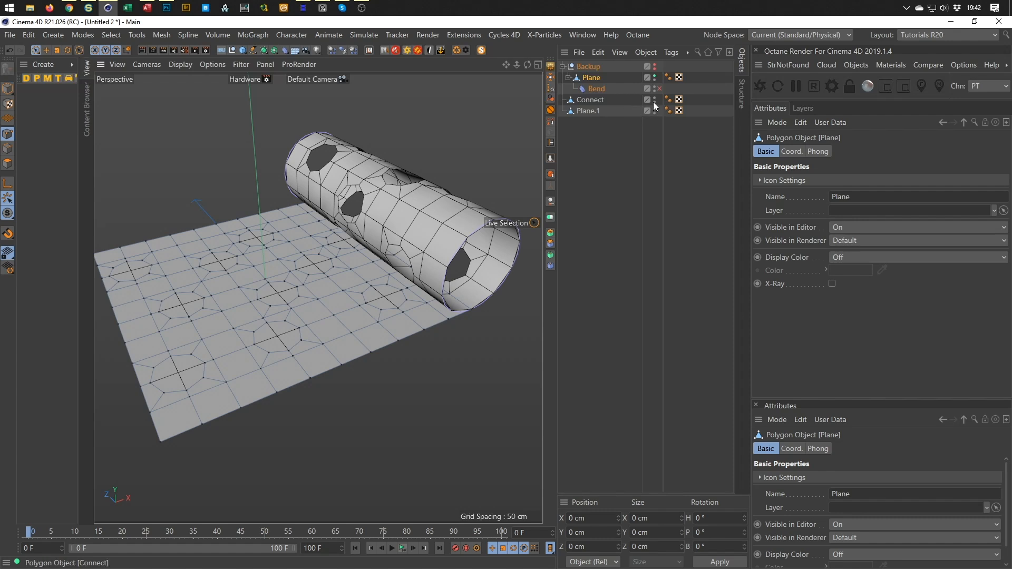
# Rename the converted tube object to Top, and hide it in the editor and renderer
pyautogui.doubleClick(592, 100)
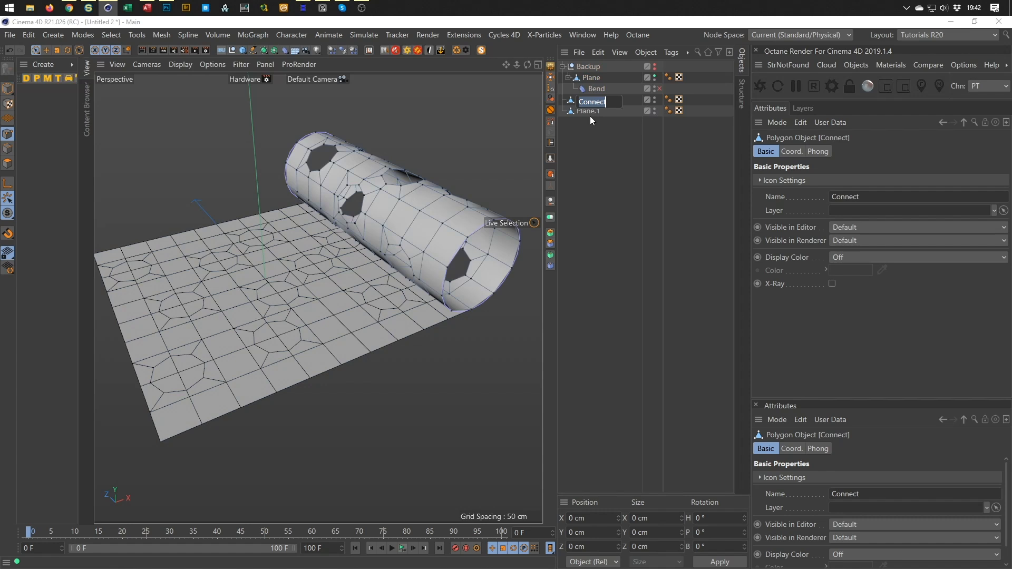
pyautogui.write('Top')
pyautogui.press('Return')
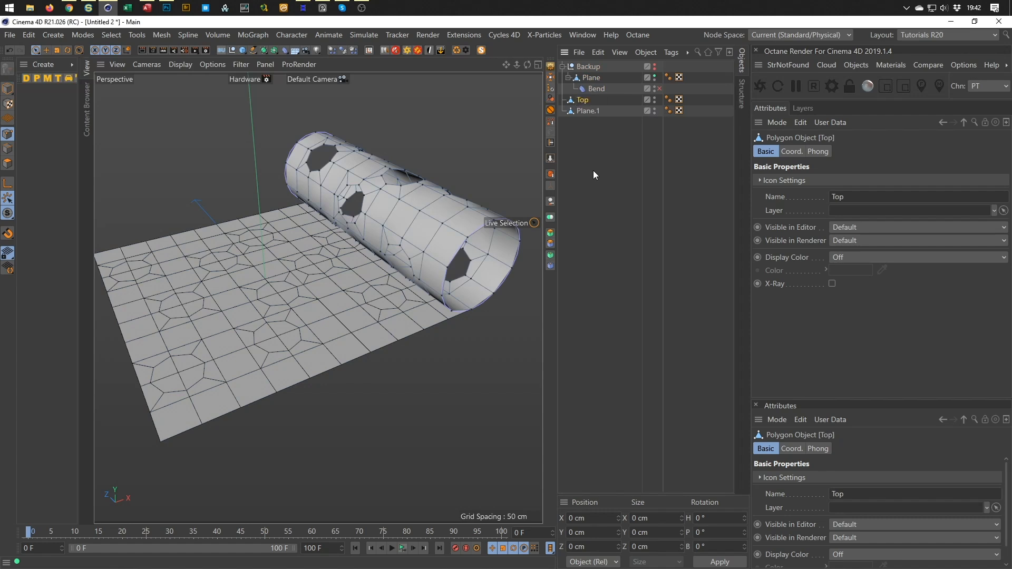
pyautogui.keyDown('ctrl'); pyautogui.click(654, 99); pyautogui.keyUp('ctrl')
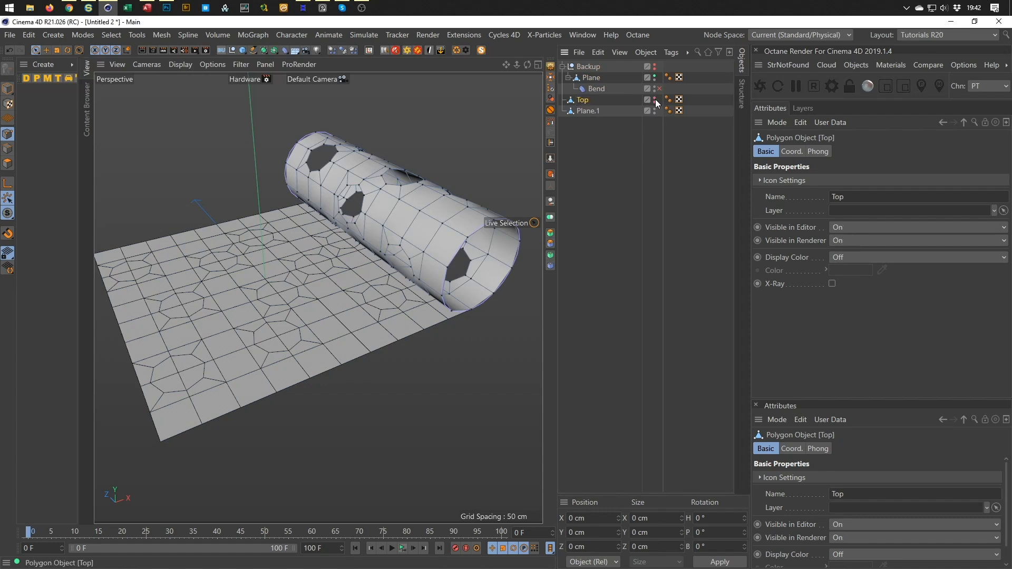
pyautogui.keyDown('ctrl'); pyautogui.click(654, 100); pyautogui.keyUp('ctrl')
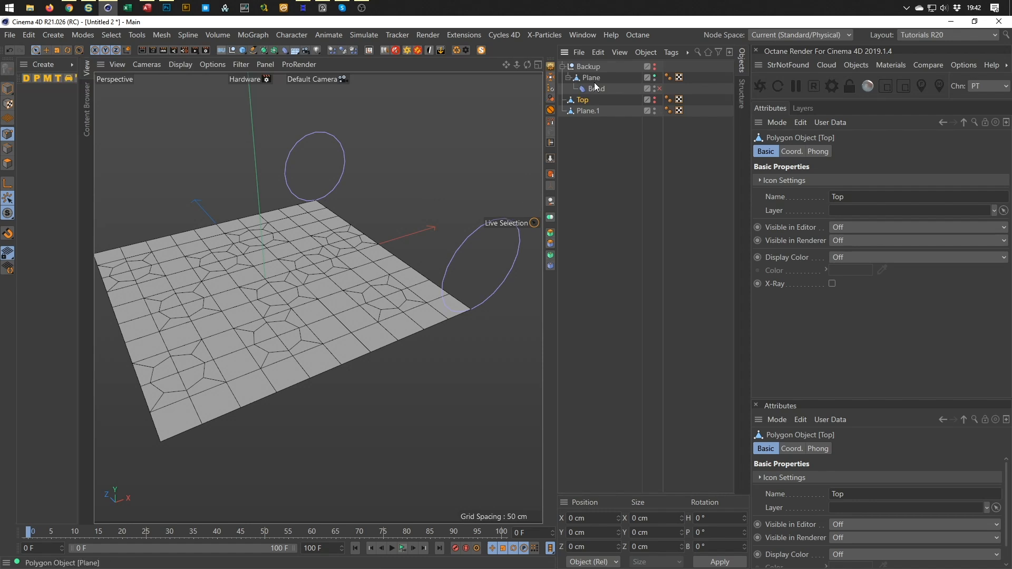
# Hide the backup plane and collapse its null, then store Plane.1's selected points in a point selection tag
pyautogui.click(594, 113)
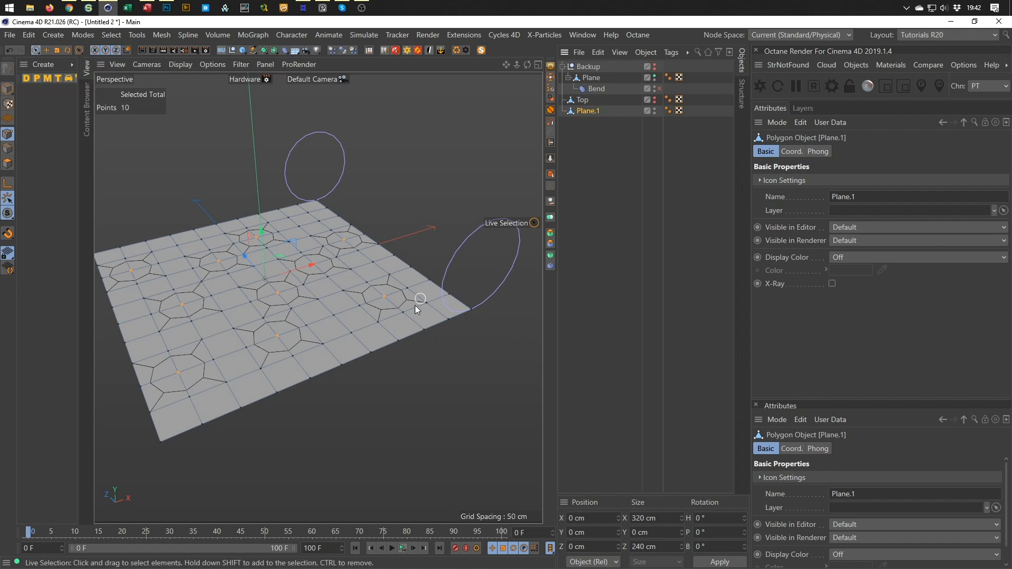
pyautogui.click(655, 76)
pyautogui.moveTo(601, 79); pyautogui.dragTo(566, 67)
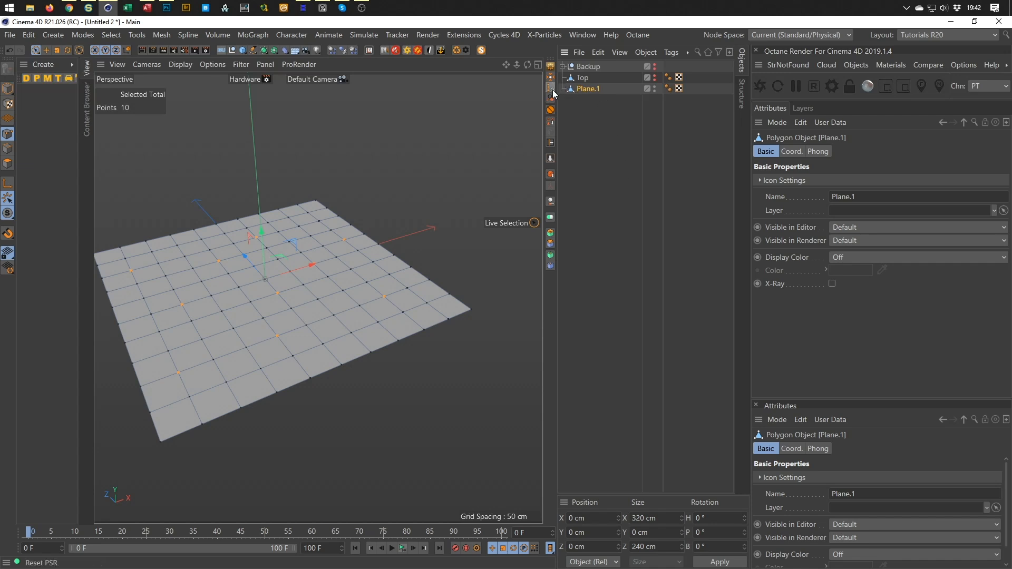
pyautogui.click(550, 121)
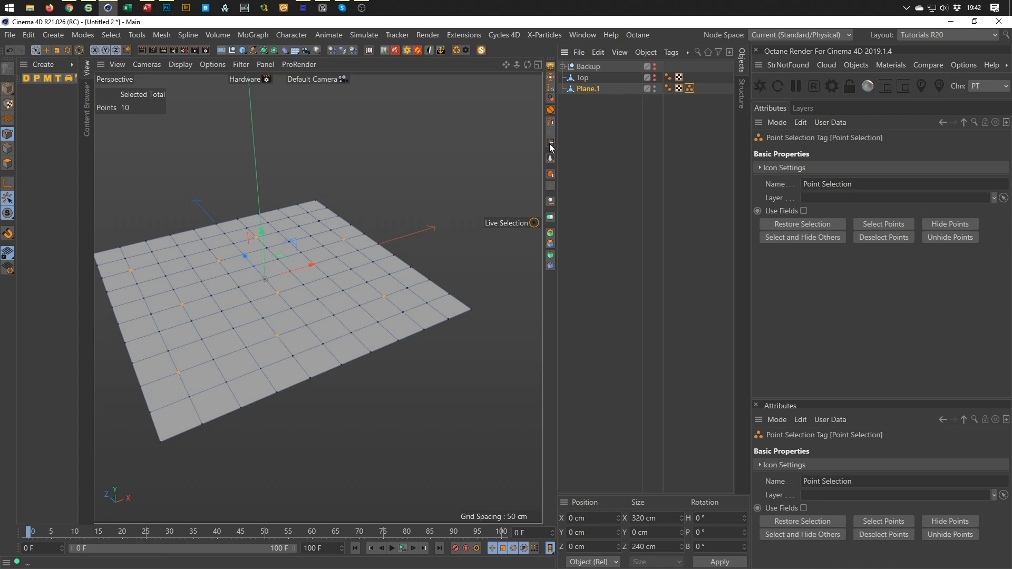
# Change the vertical command palette and the main horizontal palette to Medium Icons
pyautogui.rightClick(551, 279)
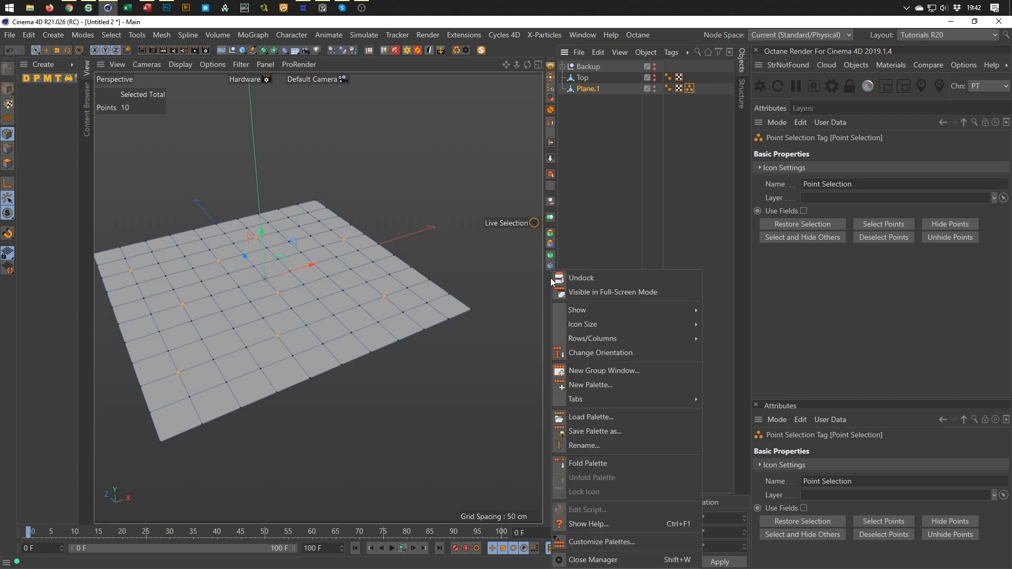
pyautogui.moveTo(563, 325)
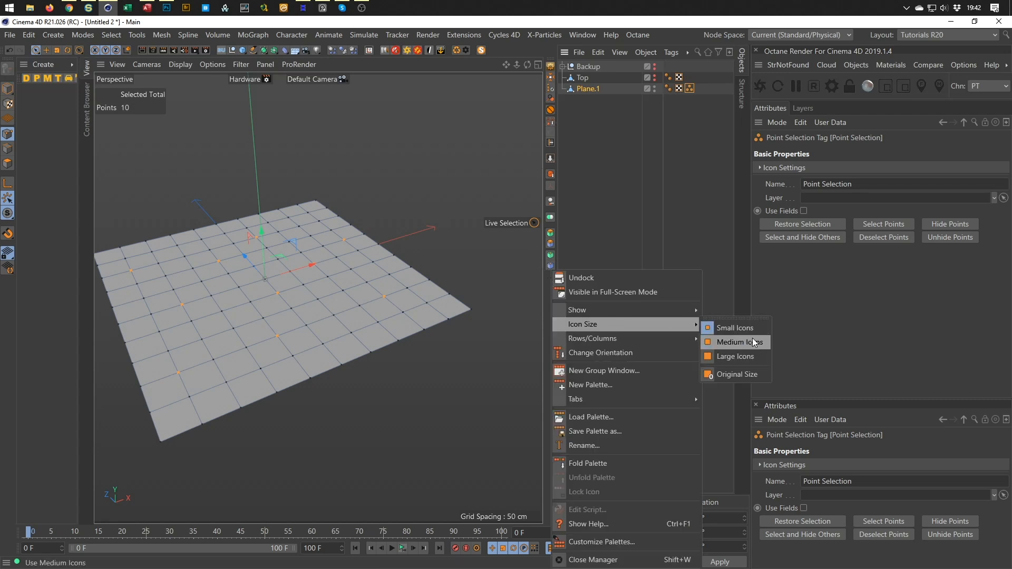
pyautogui.click(751, 340)
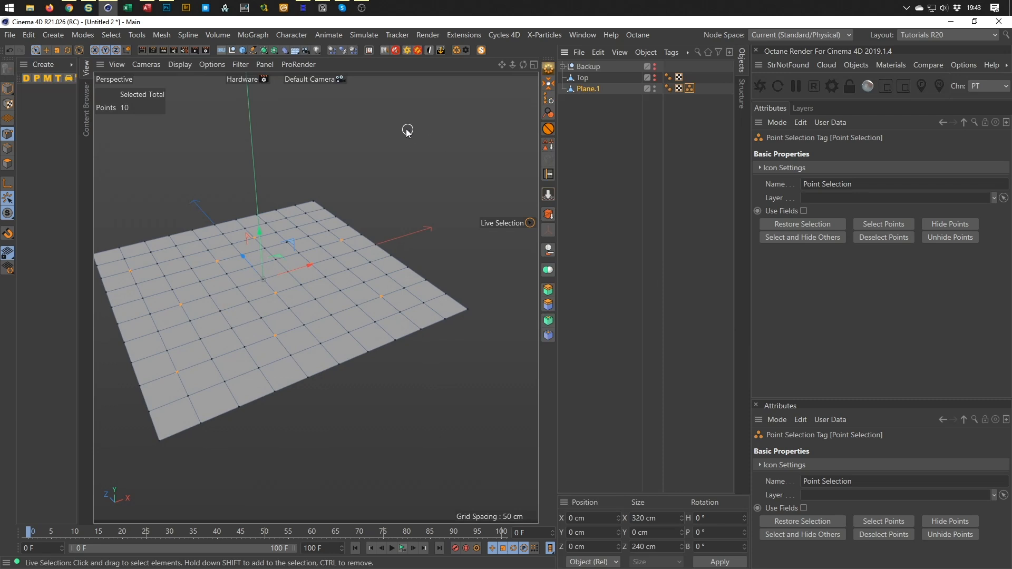
pyautogui.rightClick(493, 50)
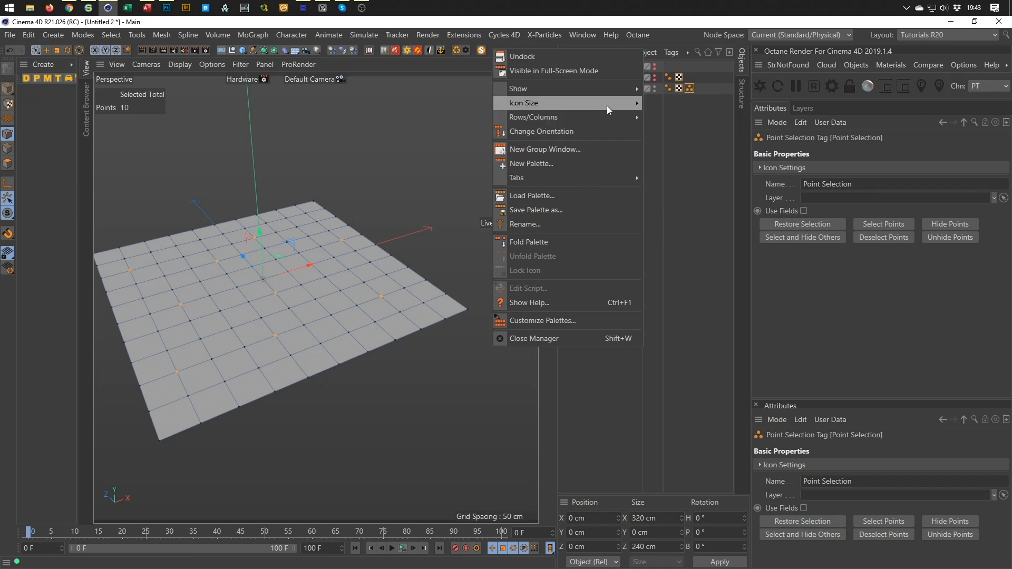
pyautogui.moveTo(606, 103)
pyautogui.click(675, 119)
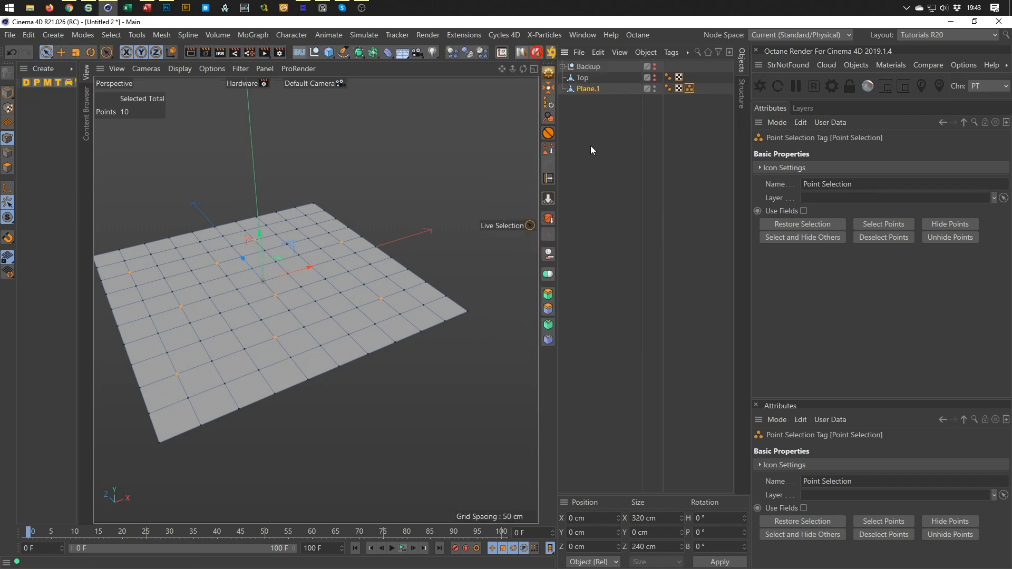
pyautogui.keyDown('alt'); pyautogui.moveTo(321, 281); pyautogui.dragTo(364, 274, button='middle'); pyautogui.keyUp('alt')
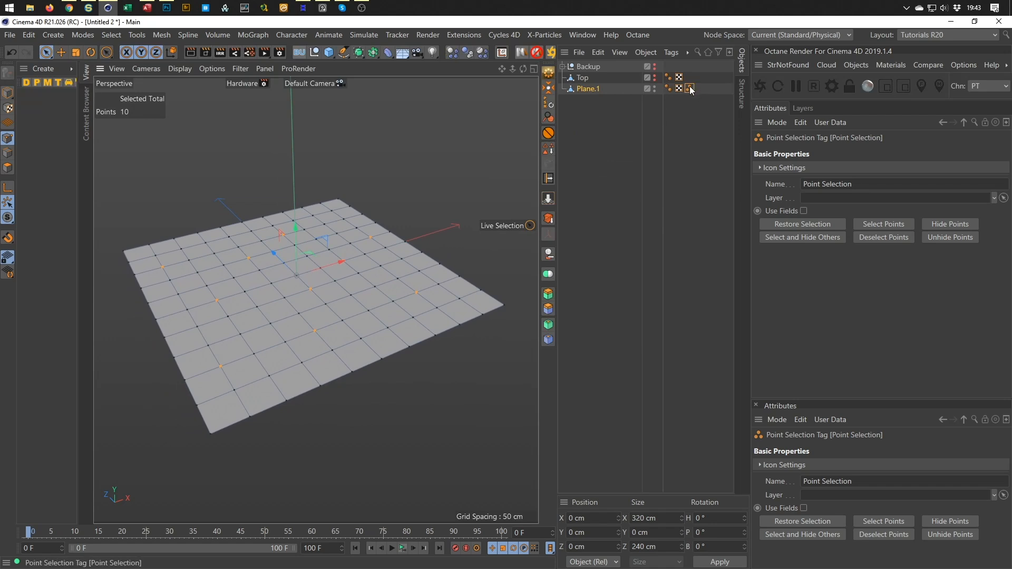
pyautogui.click(113, 35)
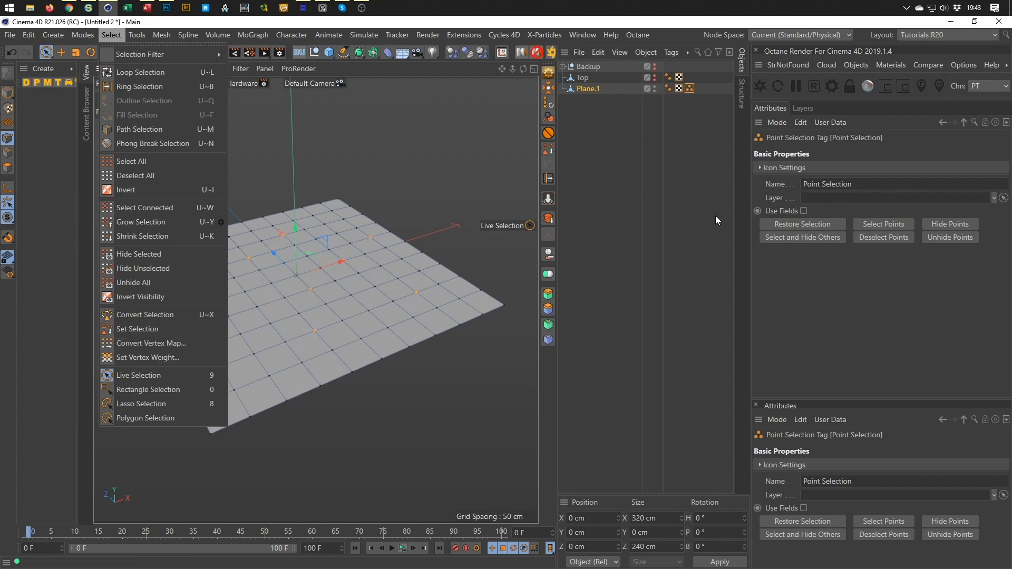
pyautogui.click(677, 25)
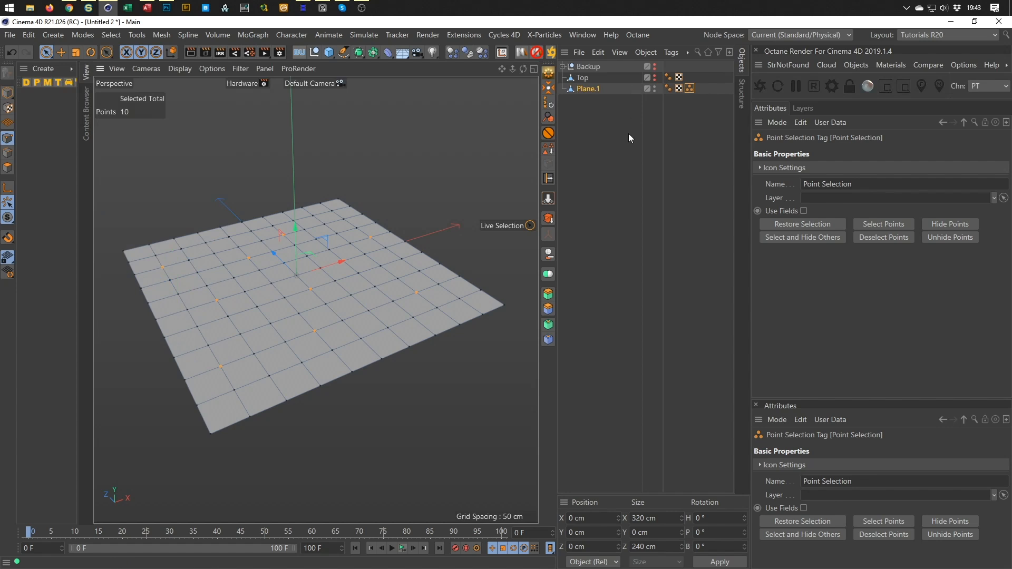
# Unhide the Top tube in the editor and renderer, and recall Plane.1's stored point selection
pyautogui.click(657, 79)
pyautogui.keyDown('alt'); pyautogui.click(654, 80); pyautogui.keyUp('alt')
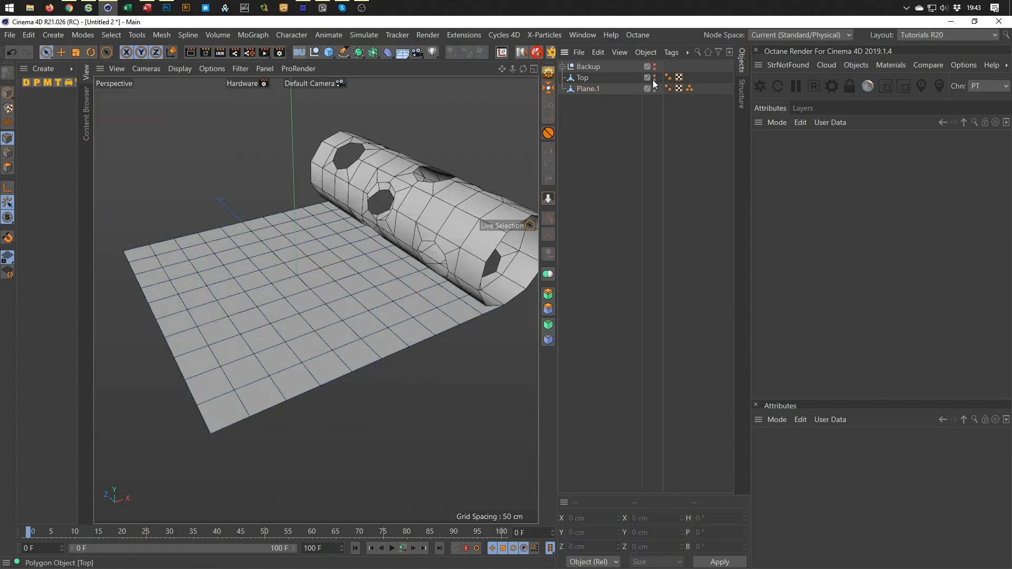
pyautogui.doubleClick(688, 88)
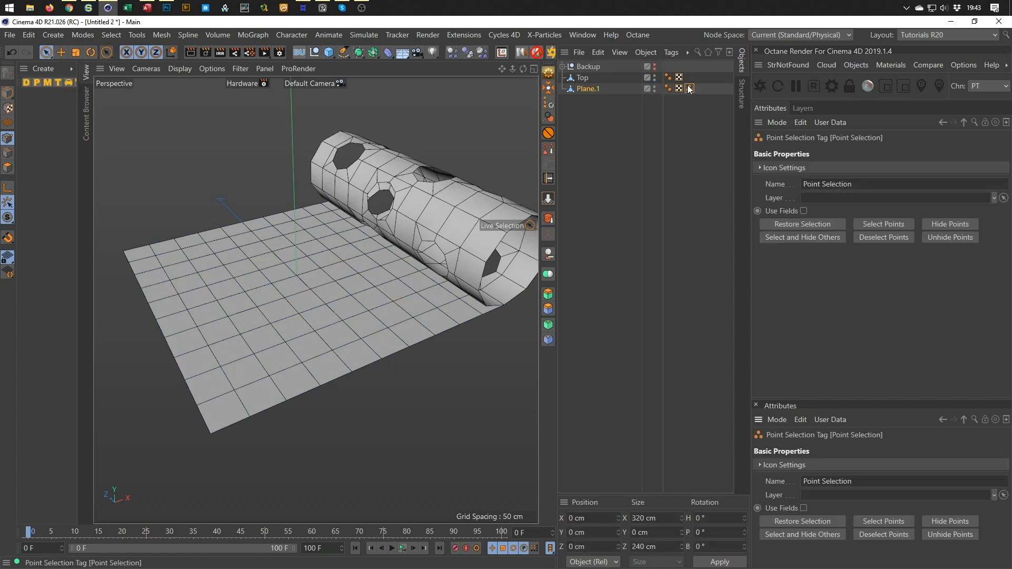
# Switch from point editing back to Model mode with Plane.1 as the selected object
pyautogui.keyDown('alt'); pyautogui.moveTo(397, 225); pyautogui.dragTo(364, 249, button='middle'); pyautogui.keyUp('alt')
pyautogui.keyDown('alt'); pyautogui.moveTo(285, 293); pyautogui.dragTo(358, 248); pyautogui.keyUp('alt')
pyautogui.keyDown('alt'); pyautogui.moveTo(299, 282); pyautogui.dragTo(389, 241, button='right'); pyautogui.keyUp('alt')
pyautogui.keyDown('alt'); pyautogui.moveTo(317, 269); pyautogui.dragTo(237, 305, button='right'); pyautogui.keyUp('alt')
pyautogui.keyDown('alt'); pyautogui.moveTo(322, 281); pyautogui.dragTo(392, 354); pyautogui.keyUp('alt')
pyautogui.keyDown('alt'); pyautogui.moveTo(401, 308); pyautogui.dragTo(345, 350); pyautogui.keyUp('alt')
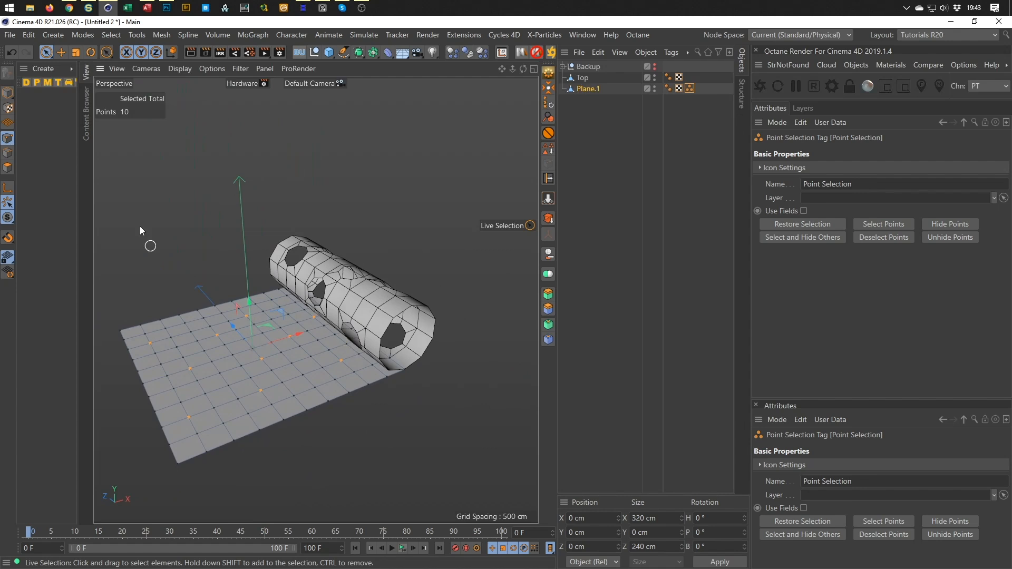
pyautogui.click(8, 92)
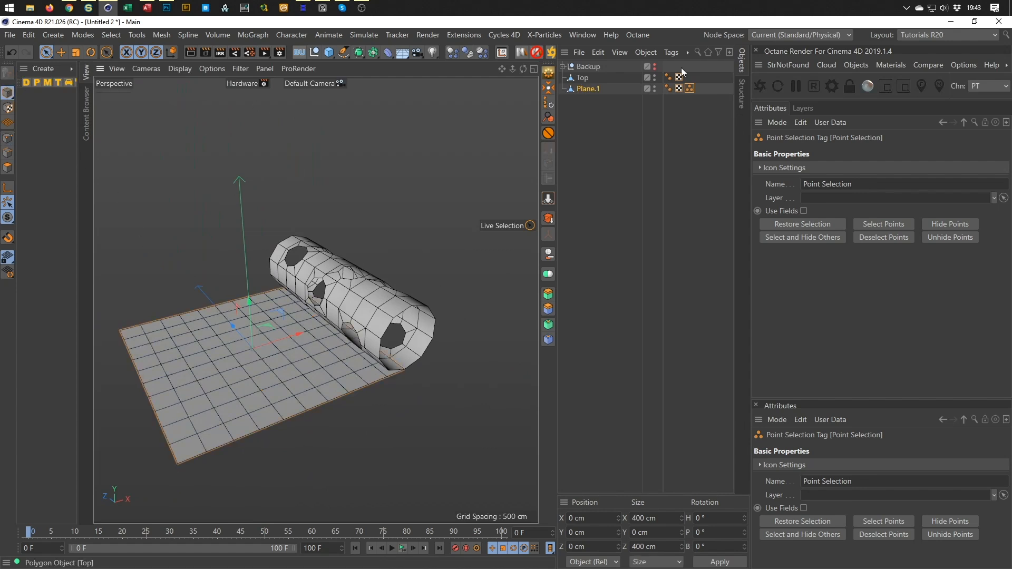
pyautogui.click(584, 90)
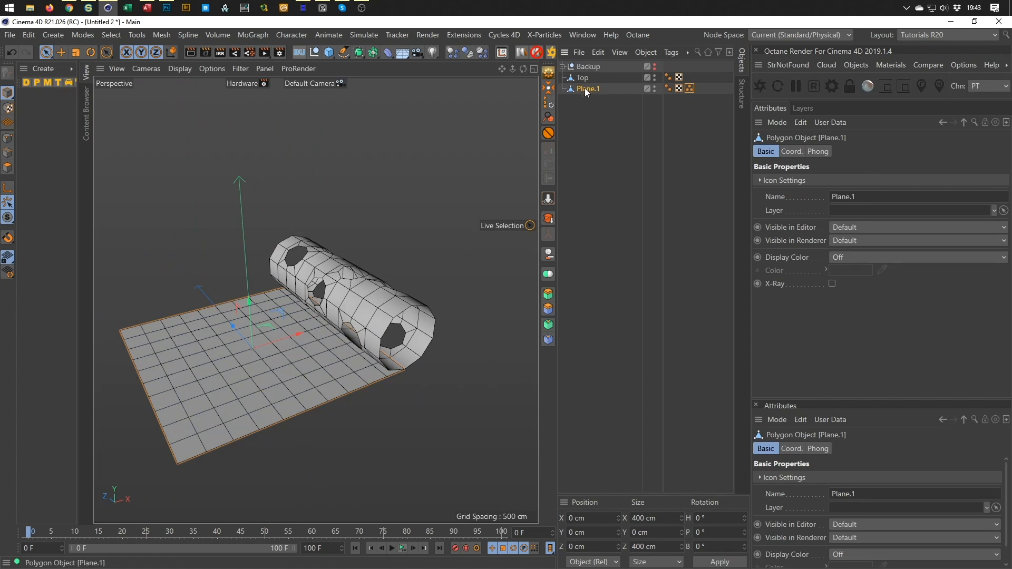
# Switch to the browser to examine the Conveyor Belt reference on Instagram, and return to Cinema 4D
pyautogui.scroll(5, 296, 255)
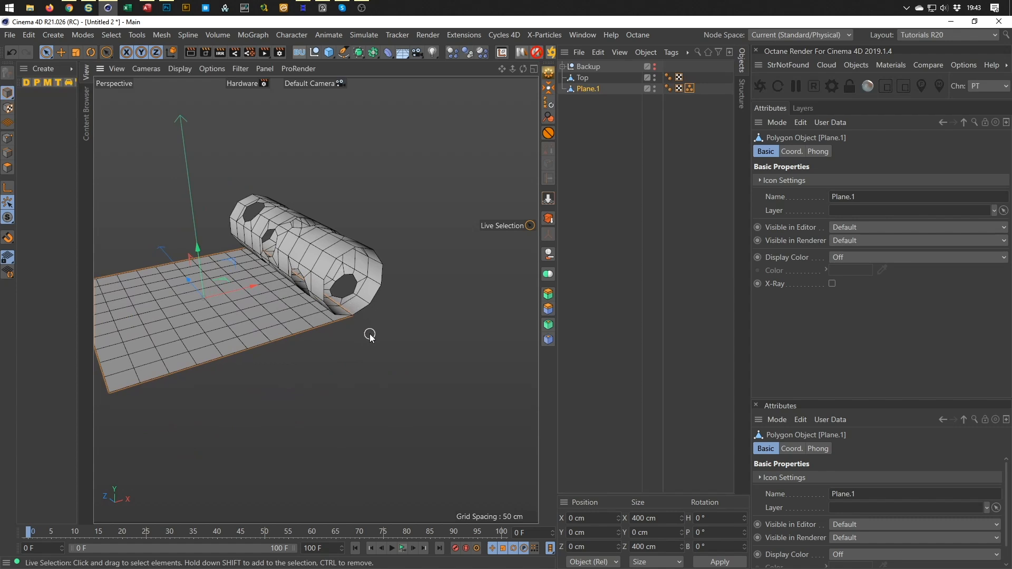
pyautogui.hotkey('alt', 'Tab')
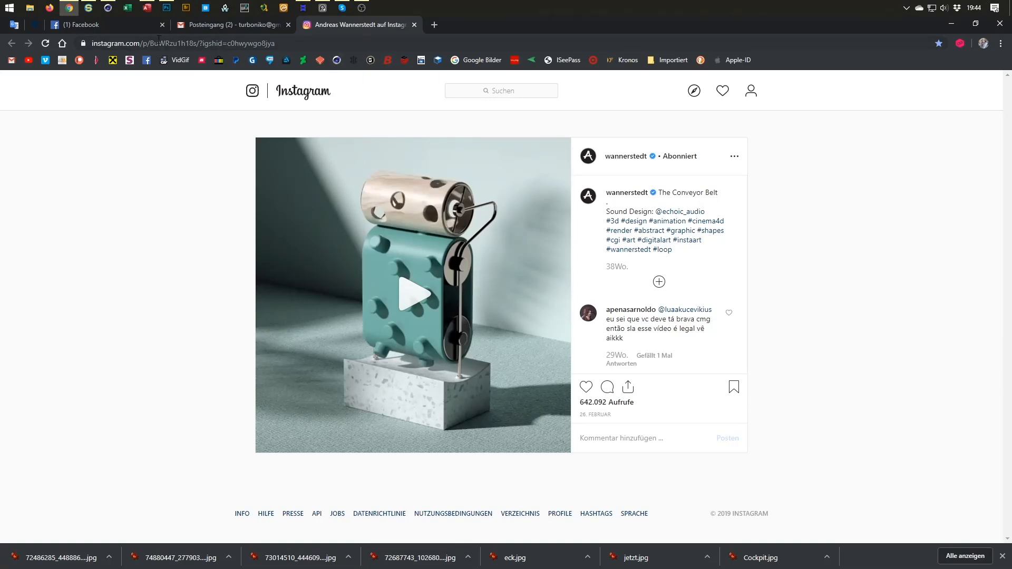
pyautogui.click(115, 8)
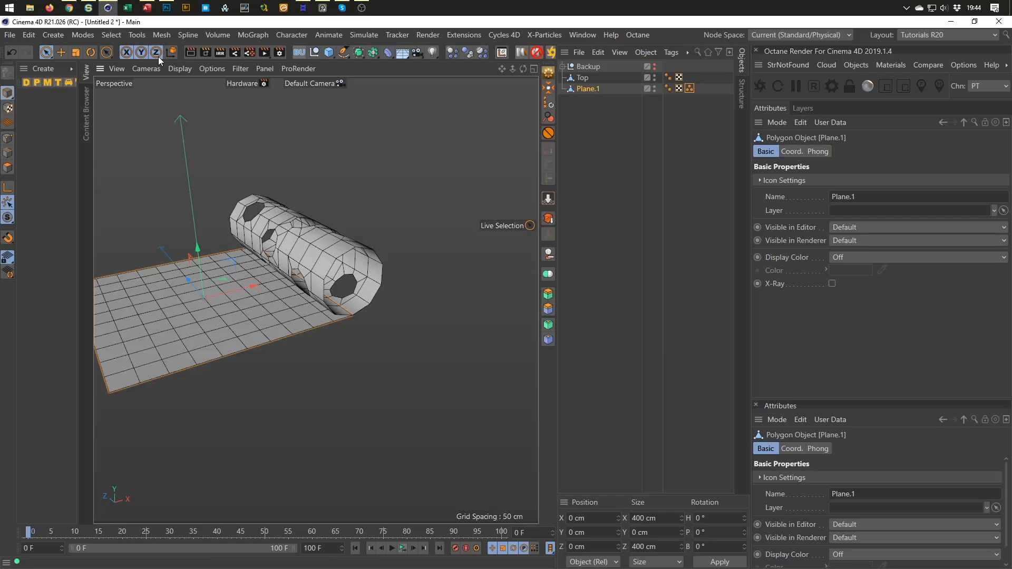
pyautogui.keyDown('ctrl'); pyautogui.moveTo(584, 90); pyautogui.dragTo(586, 115); pyautogui.keyUp('ctrl')
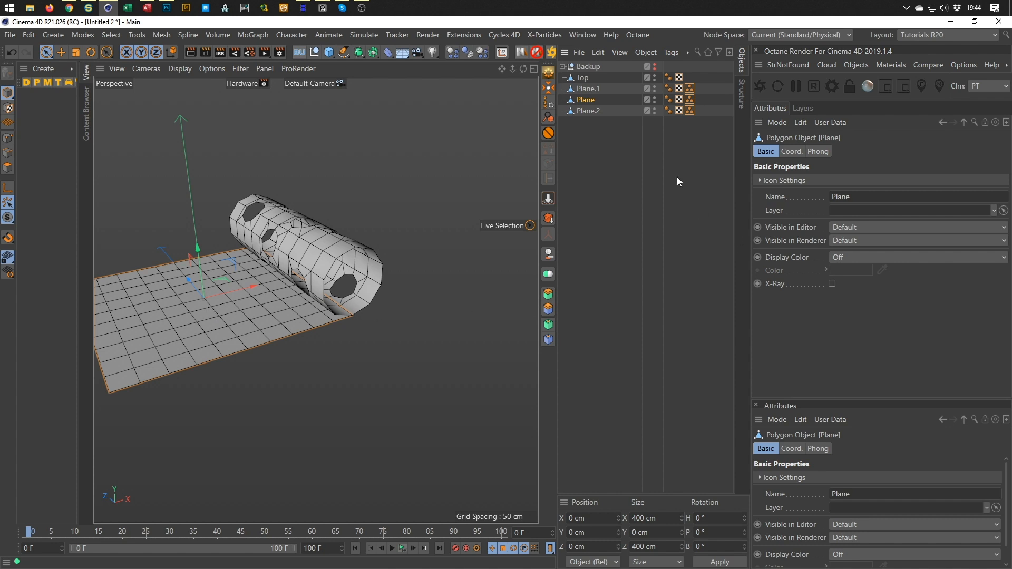
pyautogui.keyDown('ctrl'); pyautogui.click(588, 111); pyautogui.keyUp('ctrl')
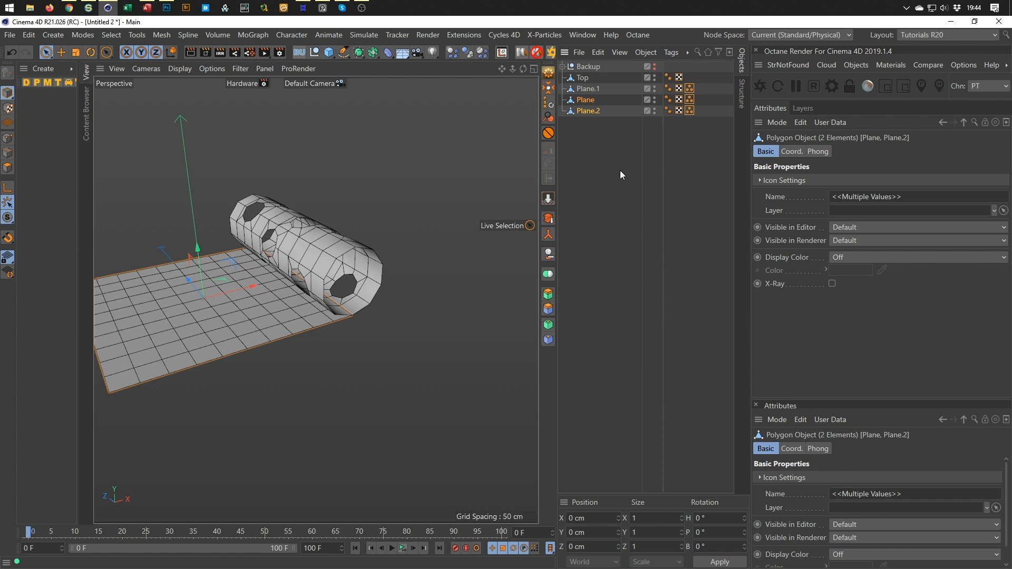
pyautogui.press('Delete')
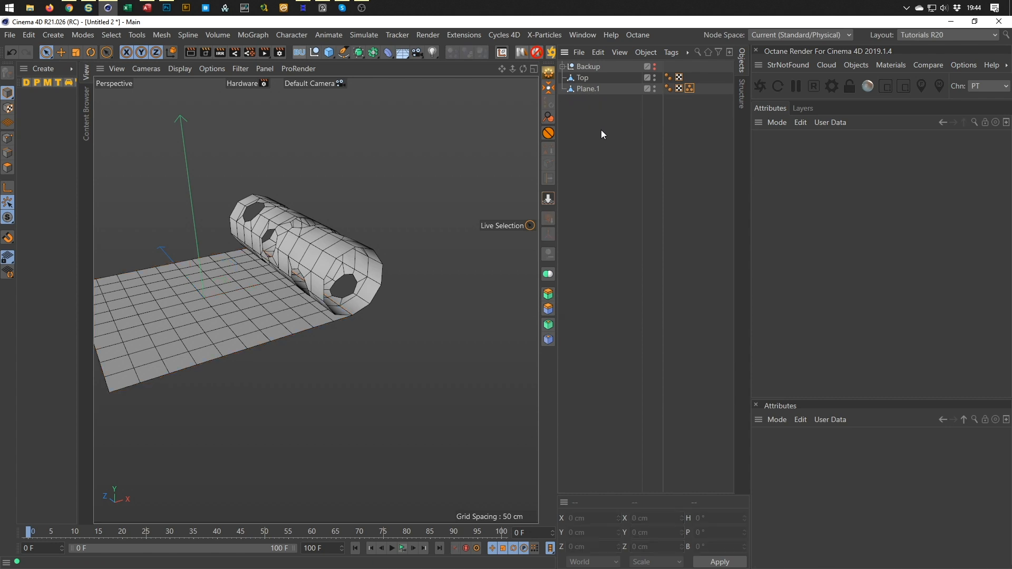
# Set the Top tube's X position to 0 cm
pyautogui.click(584, 90)
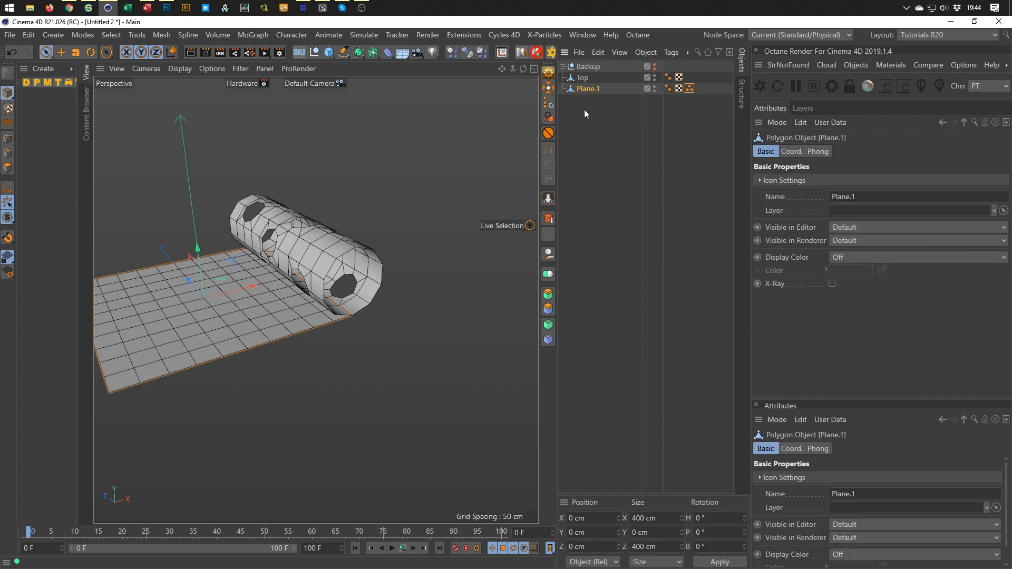
pyautogui.click(583, 78)
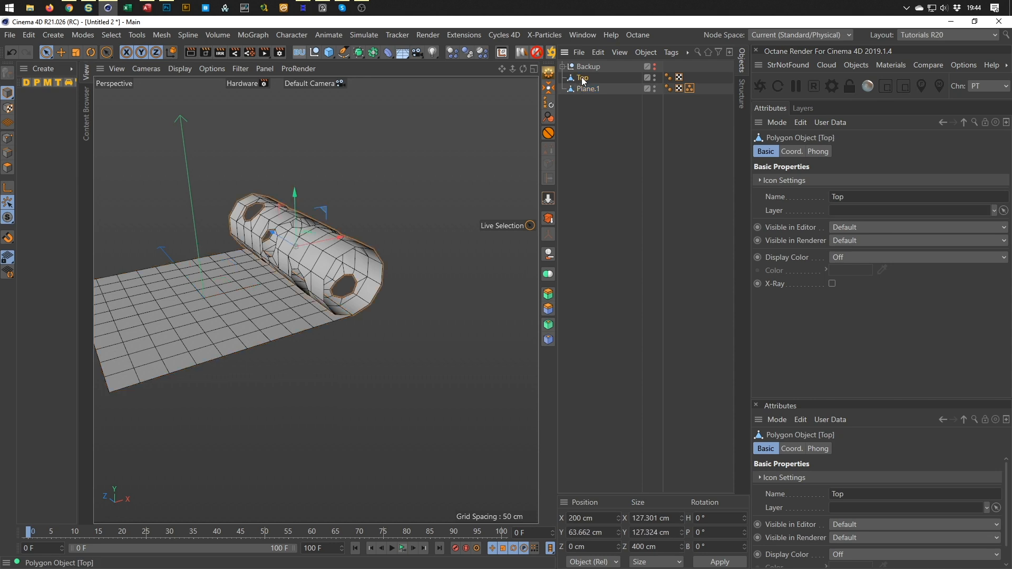
pyautogui.click(574, 518)
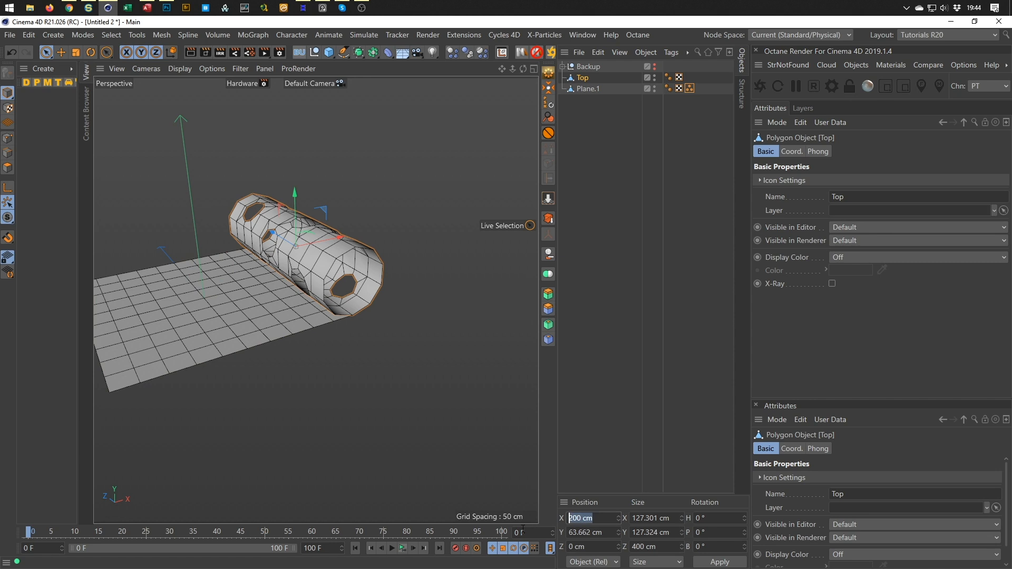
pyautogui.write('0')
pyautogui.press('Return')
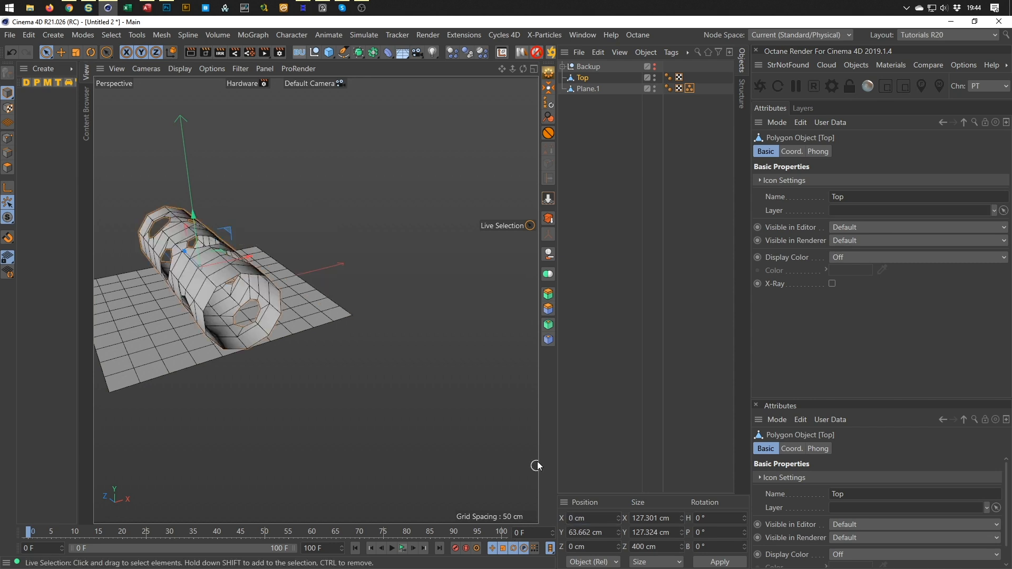
# Set Plane.1's X position to -200 cm
pyautogui.click(588, 89)
pyautogui.click(579, 518)
pyautogui.write('-200')
pyautogui.press('Return')
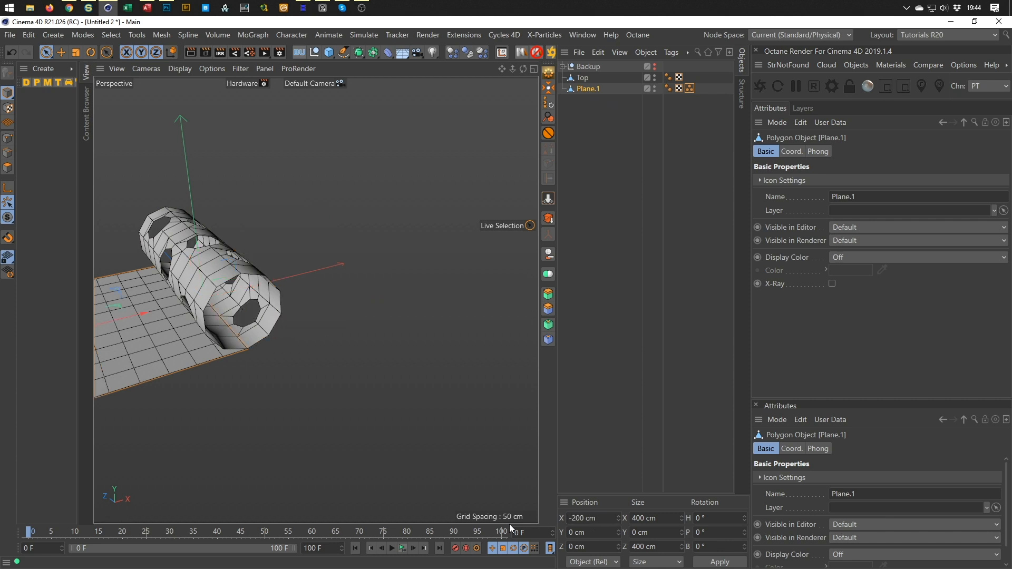
# Duplicate Plane.1 twice and set the first copy's X position to 200 cm
pyautogui.scroll(-5, 306, 369)
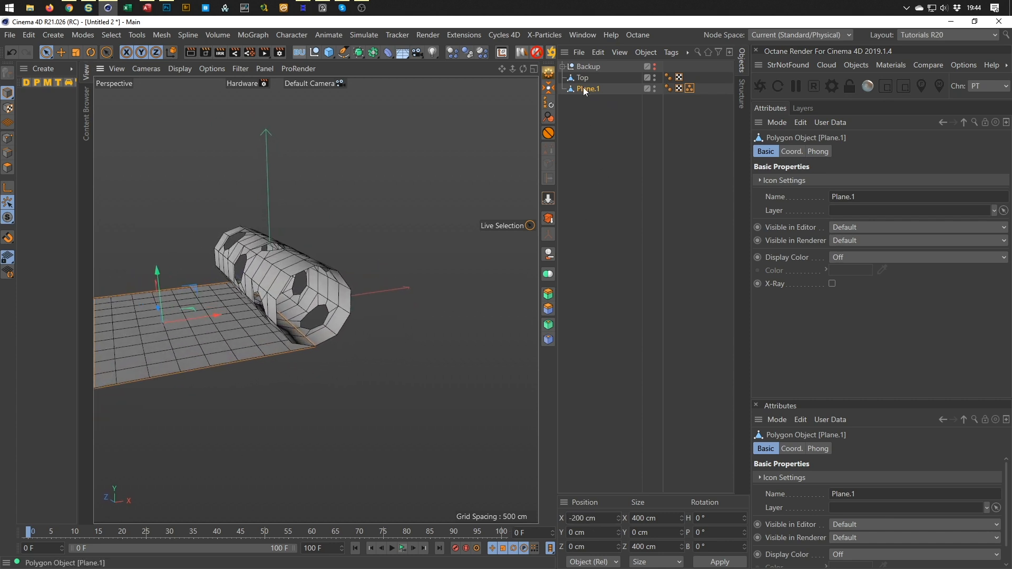
pyautogui.keyDown('ctrl'); pyautogui.moveTo(583, 88); pyautogui.dragTo(585, 116); pyautogui.keyUp('ctrl')
pyautogui.click(587, 100)
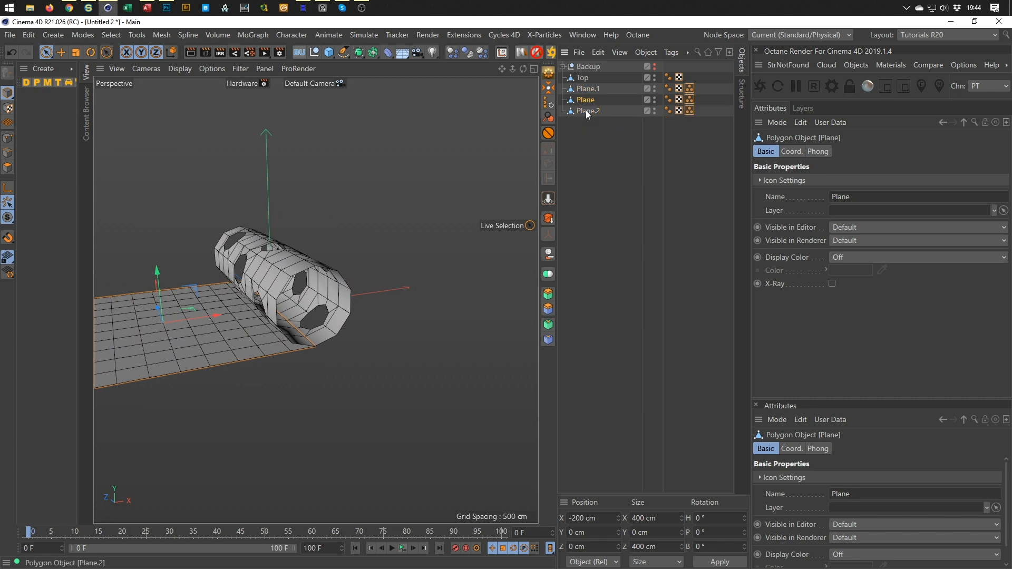
pyautogui.click(583, 517)
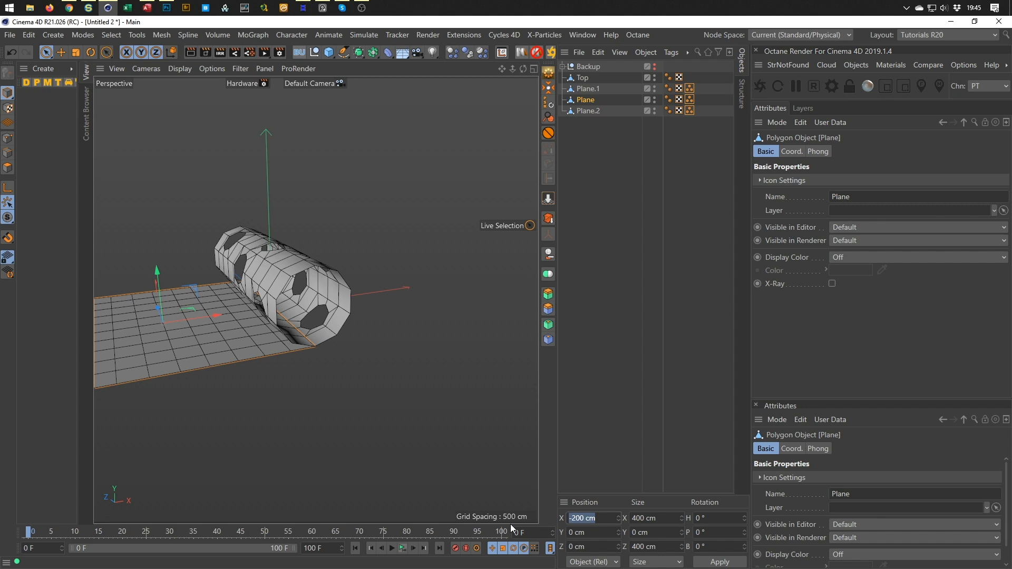
pyautogui.write('200')
pyautogui.press('Return')
# Set the second plane copy's X position to 600 cm so the three planes form one strip
pyautogui.click(594, 111)
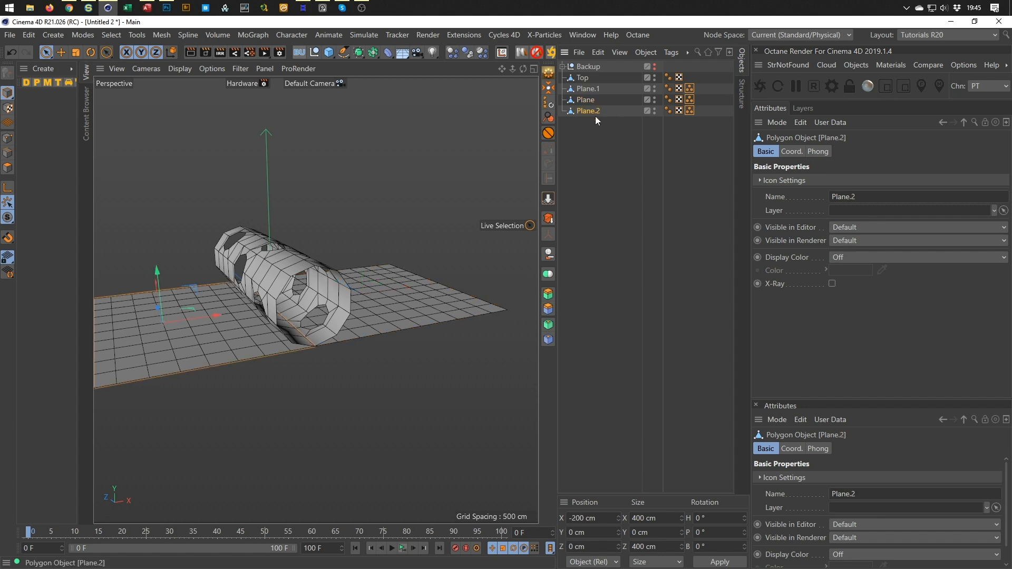
pyautogui.doubleClick(602, 519)
pyautogui.write('600')
pyautogui.press('Return')
pyautogui.scroll(-1, 428, 303)
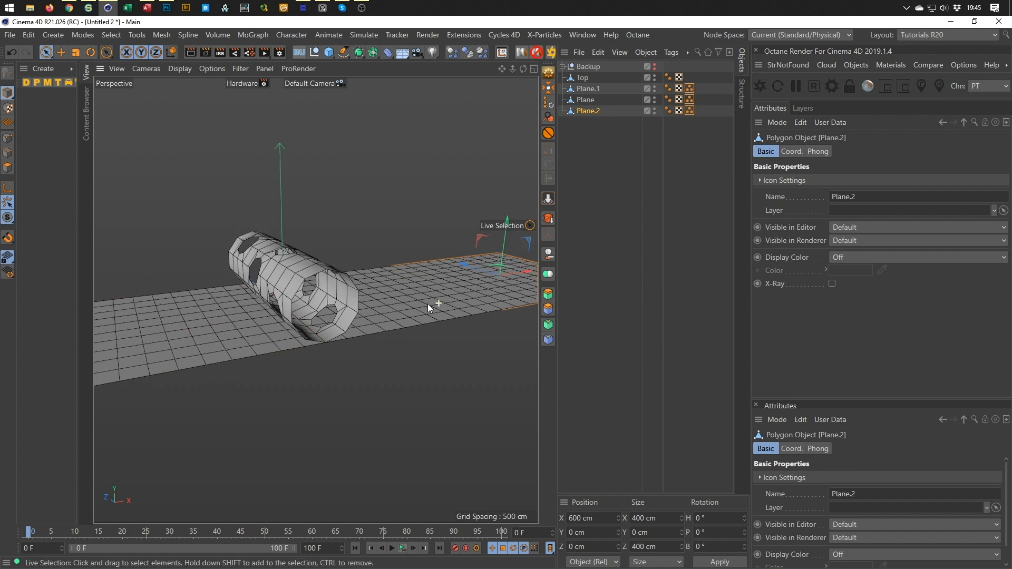
pyautogui.scroll(-3, 343, 324)
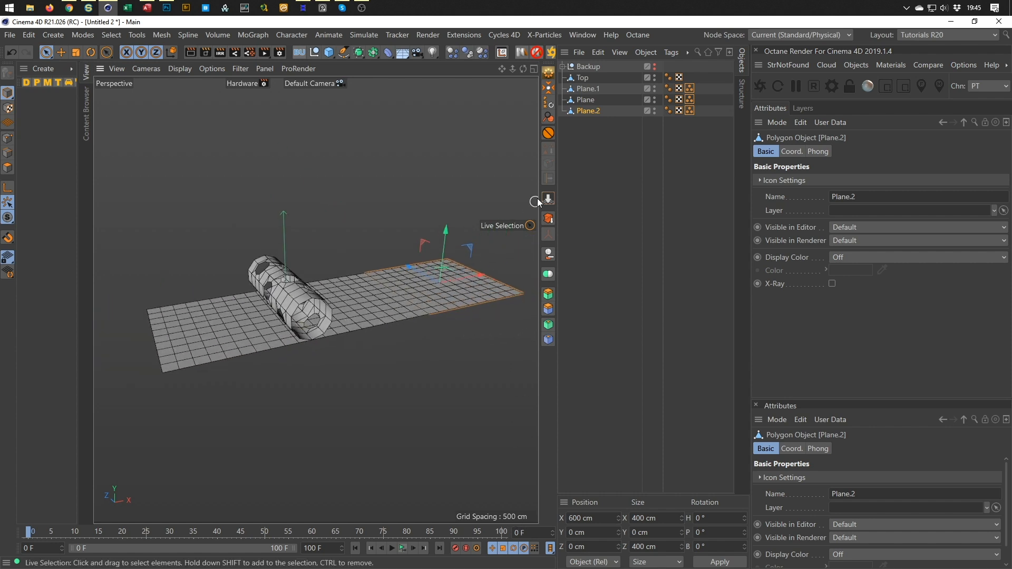
# Merge the three planes into one object with Connect Objects + Delete, and rename it Bottom
pyautogui.keyDown('shift'); pyautogui.click(587, 88); pyautogui.keyUp('shift')
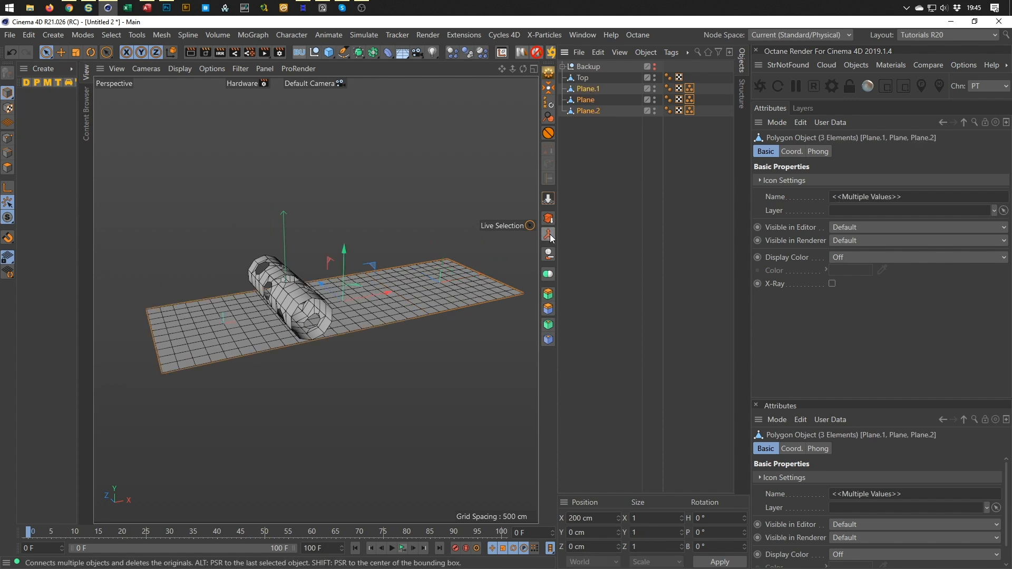
pyautogui.rightClick(586, 111)
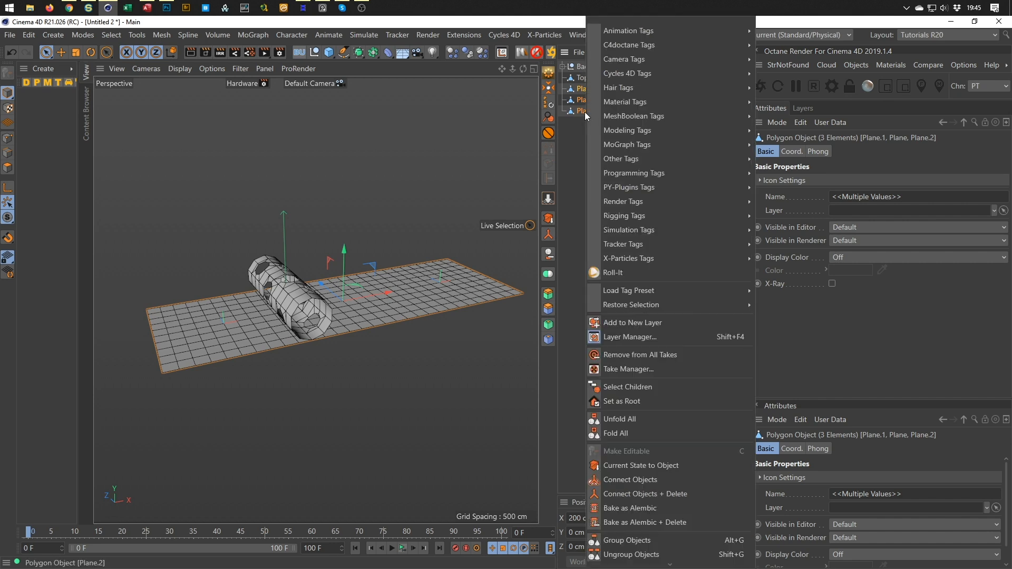
pyautogui.click(639, 494)
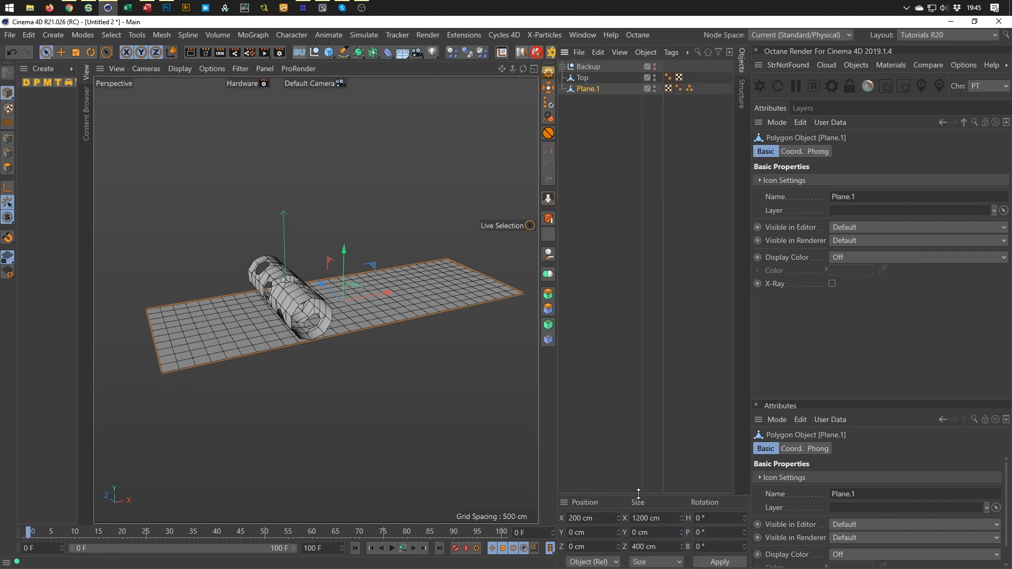
pyautogui.doubleClick(589, 90)
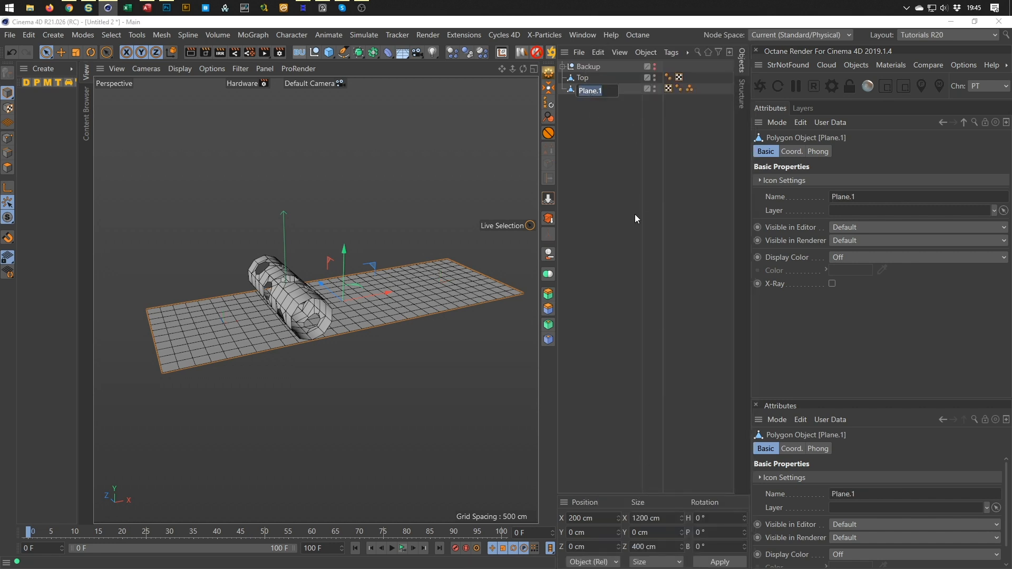
pyautogui.write('Bottom')
pyautogui.press('Return')
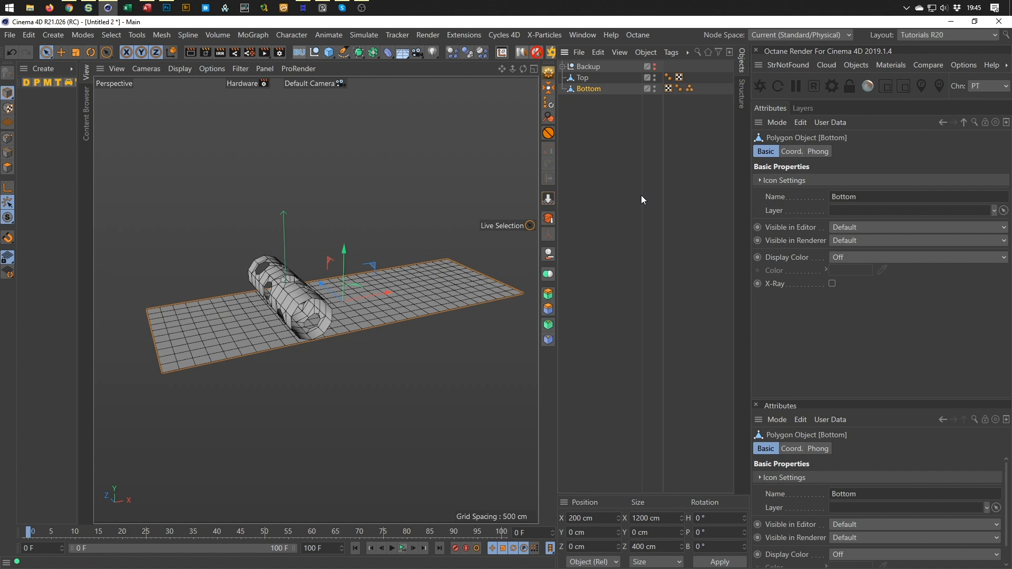
# Save the scene to the Desktop as Holes_Nobs.c4d
pyautogui.hotkey('ctrl', 's')
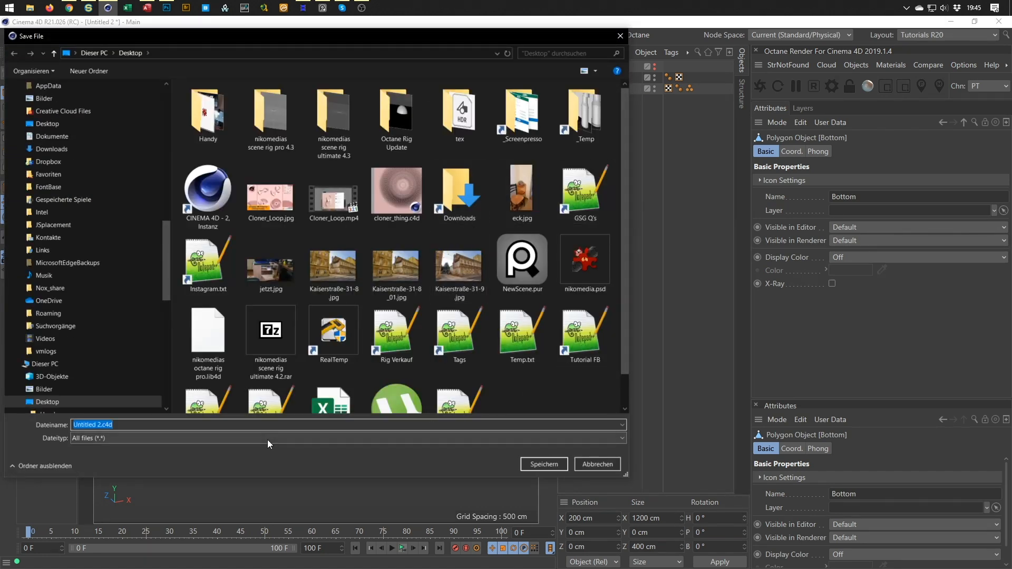
pyautogui.hotkey('shift', 'Left')
pyautogui.hotkey('shift', 'Left')
pyautogui.hotkey('shift', 'Left')
pyautogui.hotkey('shift', 'Left')
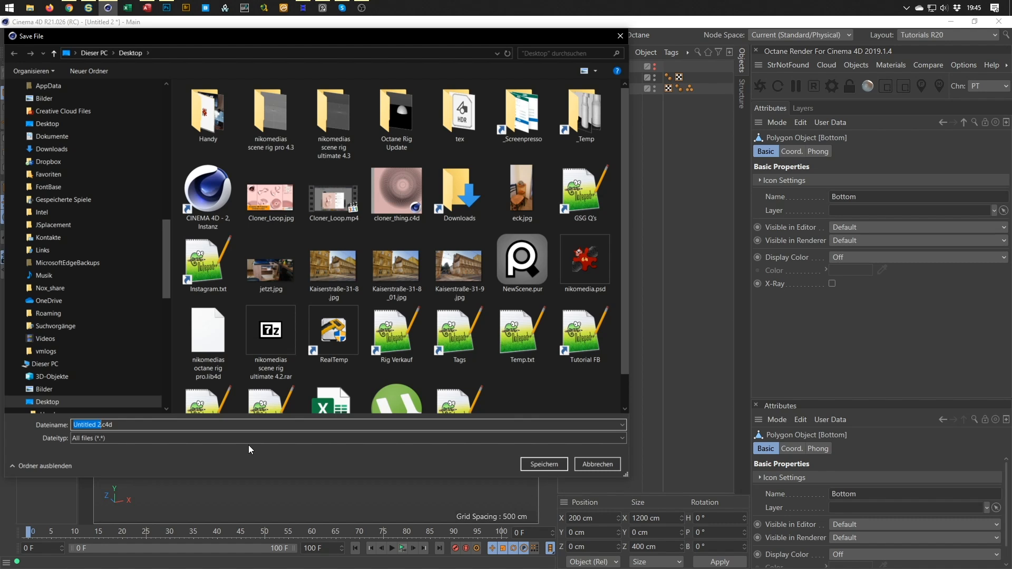
pyautogui.write('Holes_Nobs')
pyautogui.press('Return')
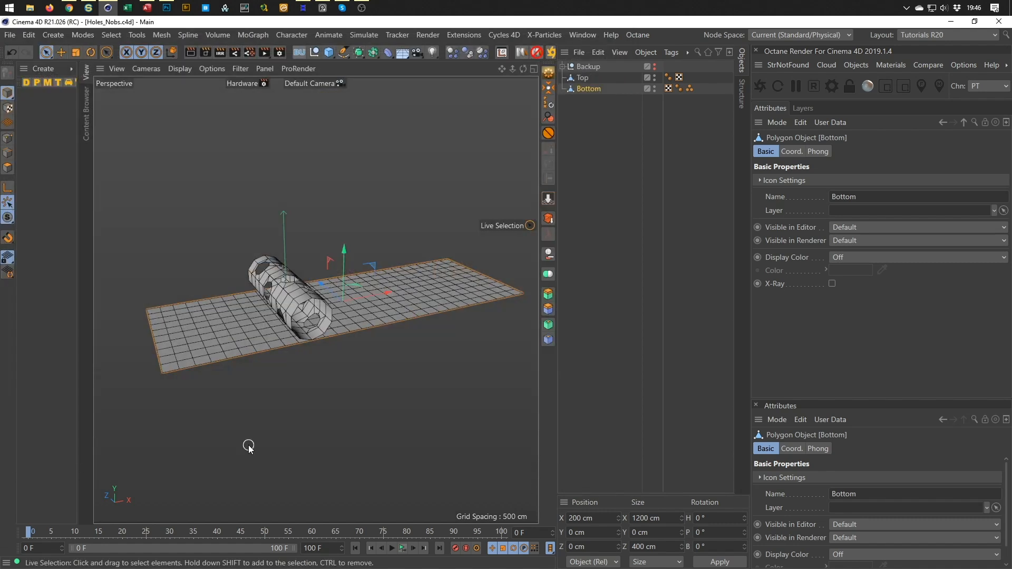
# Recall Bottom's stored point selection, examine the points in relation to the tube's holes, and return to Model mode
pyautogui.scroll(5, 330, 330)
pyautogui.moveTo(379, 318)
pyautogui.keyDown('alt'); pyautogui.mouseDown()
pyautogui.moveTo(407, 321)
pyautogui.moveTo(373, 323)
pyautogui.mouseUp(); pyautogui.keyUp('alt')
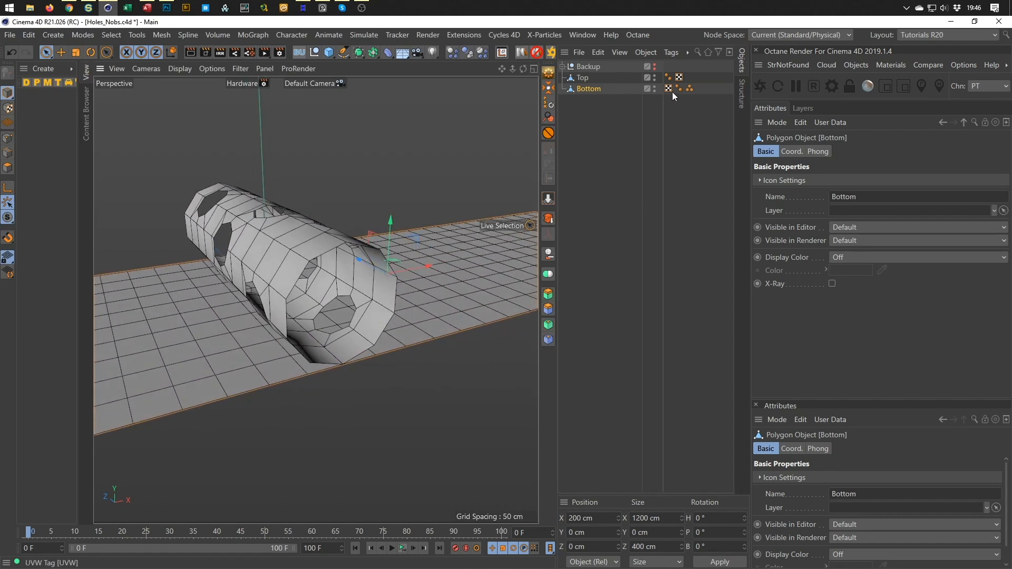
pyautogui.scroll(-5, 369, 273)
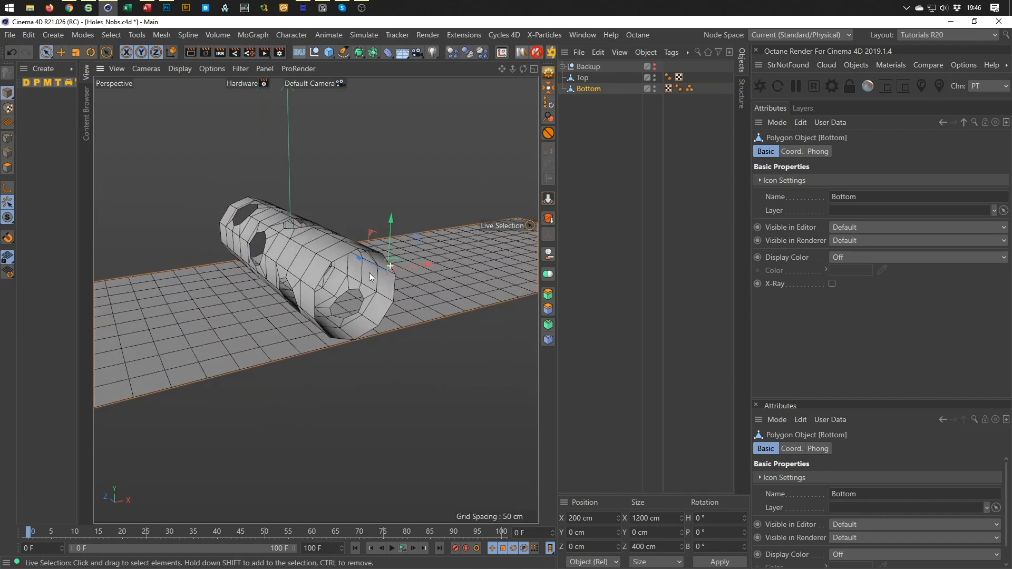
pyautogui.doubleClick(690, 87)
pyautogui.keyDown('alt'); pyautogui.moveTo(405, 288); pyautogui.dragTo(332, 319, button='middle'); pyautogui.keyUp('alt')
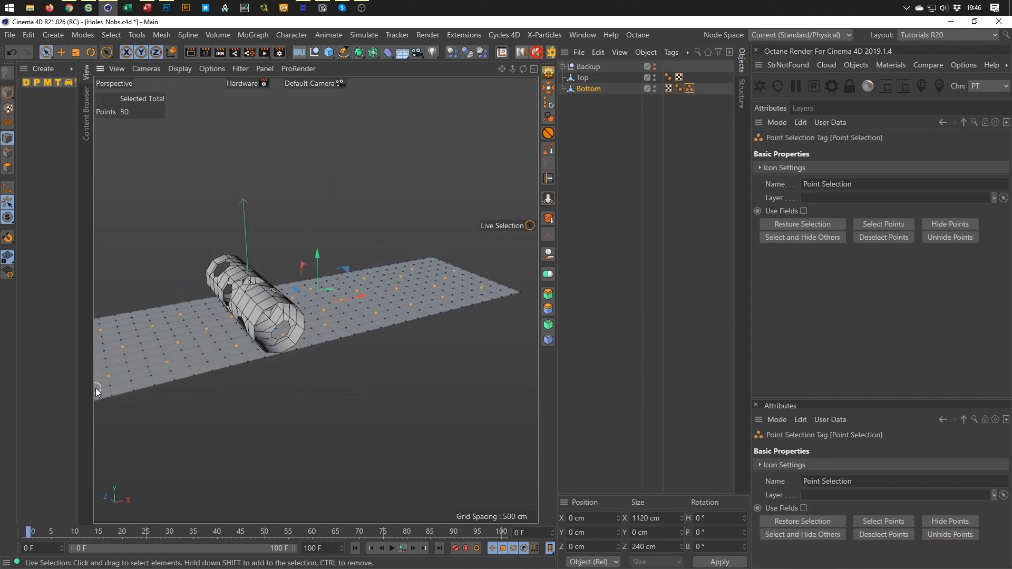
pyautogui.keyDown('alt'); pyautogui.moveTo(292, 328); pyautogui.dragTo(376, 290, button='middle'); pyautogui.keyUp('alt')
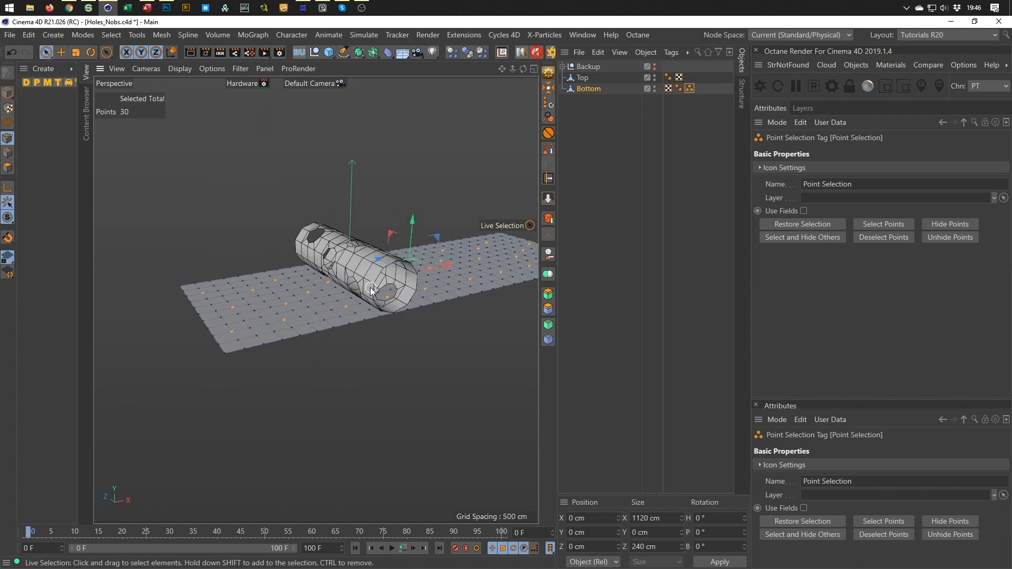
pyautogui.scroll(5, 435, 275)
pyautogui.keyDown('alt'); pyautogui.moveTo(348, 334); pyautogui.dragTo(264, 313); pyautogui.keyUp('alt')
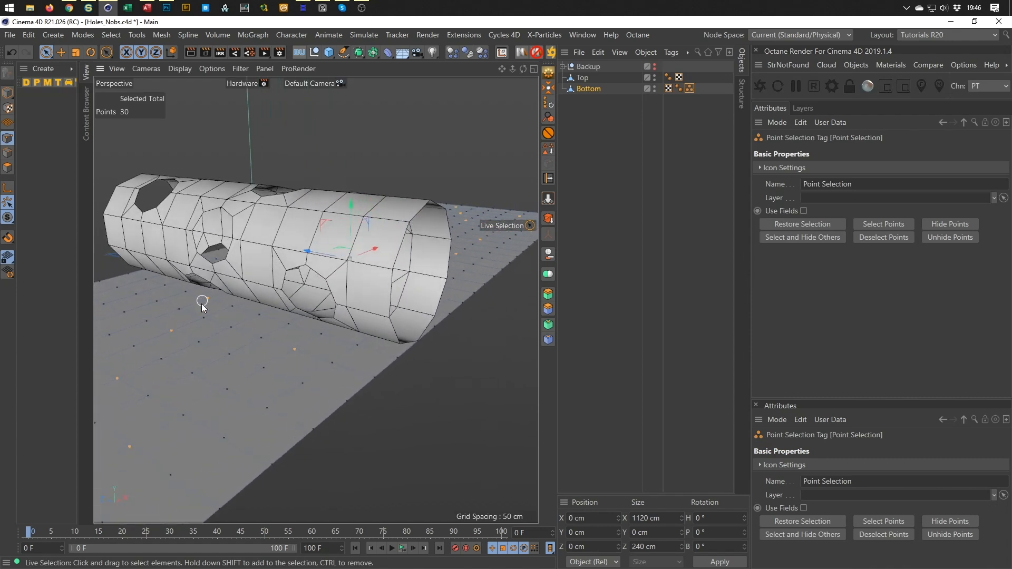
pyautogui.keyDown('alt'); pyautogui.moveTo(198, 289); pyautogui.dragTo(435, 323); pyautogui.keyUp('alt')
pyautogui.scroll(-10, 324, 314)
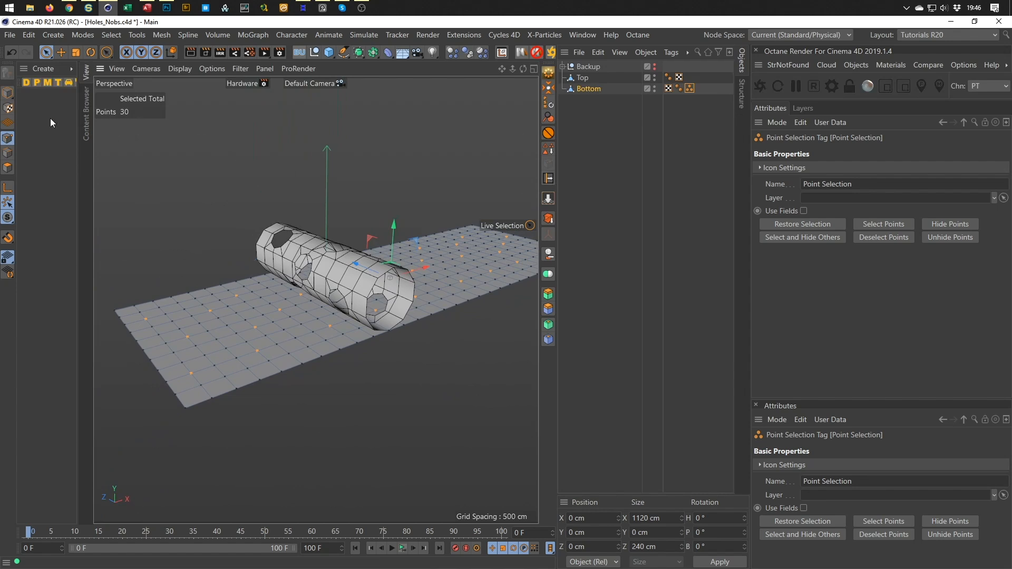
pyautogui.click(7, 93)
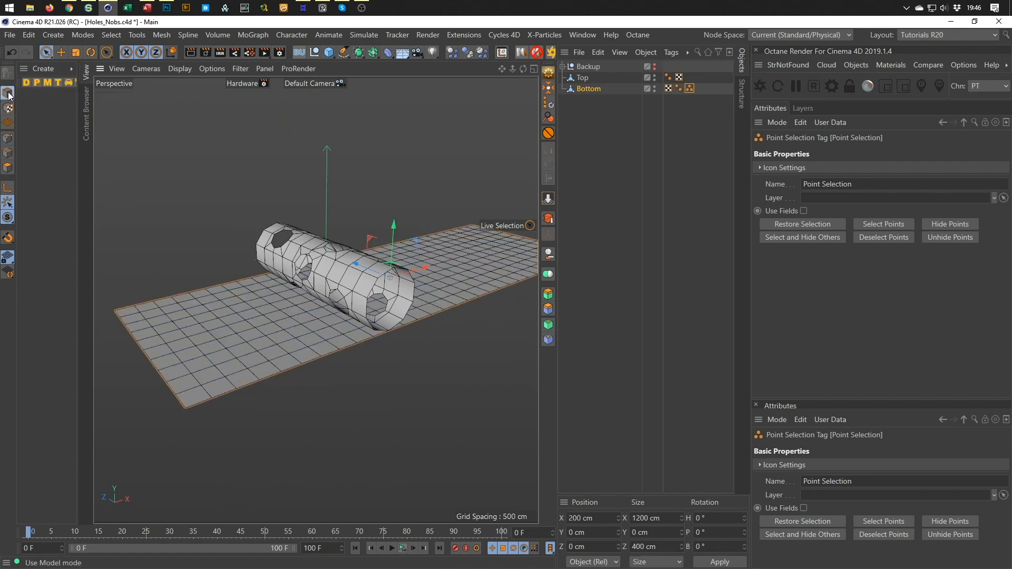
# Add a MoGraph Matrix object to the scene and set its mode to Object
pyautogui.click(586, 88)
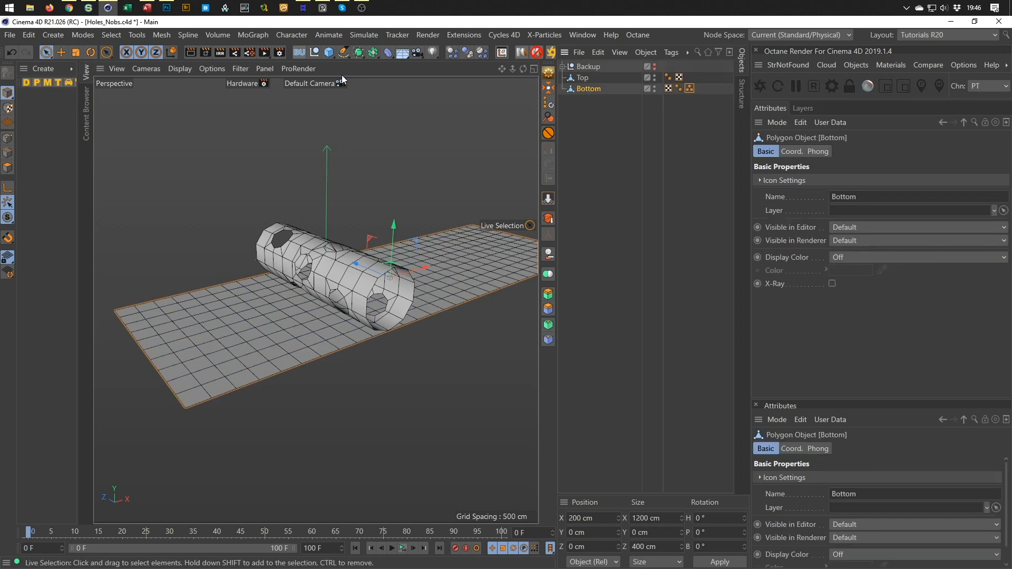
pyautogui.click(251, 35)
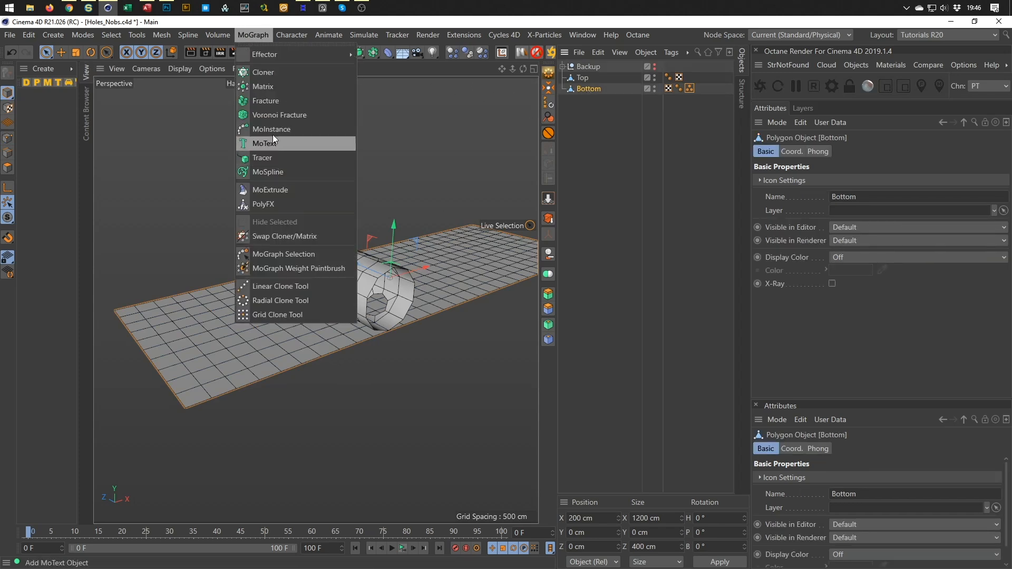
pyautogui.click(271, 85)
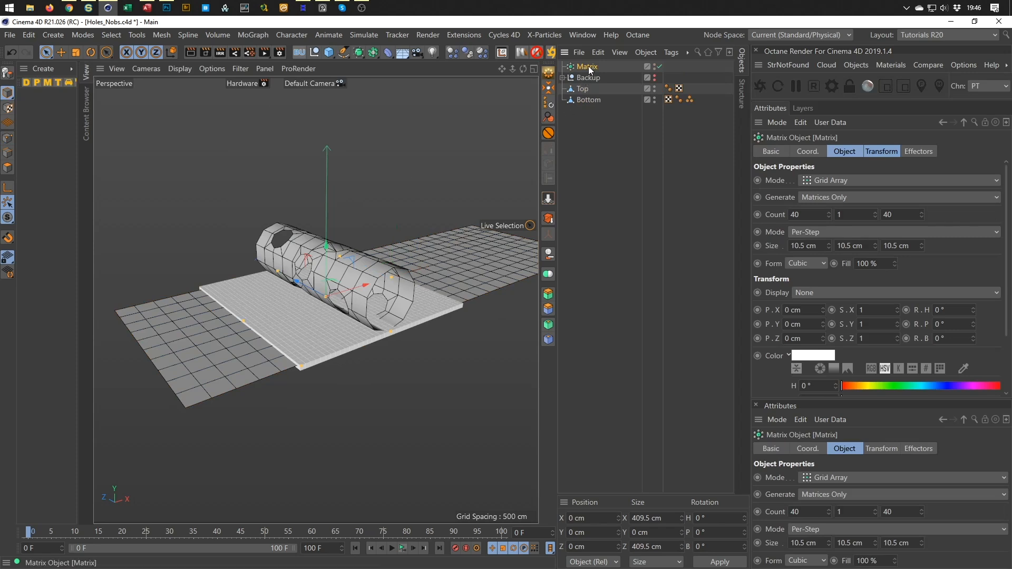
pyautogui.click(756, 51)
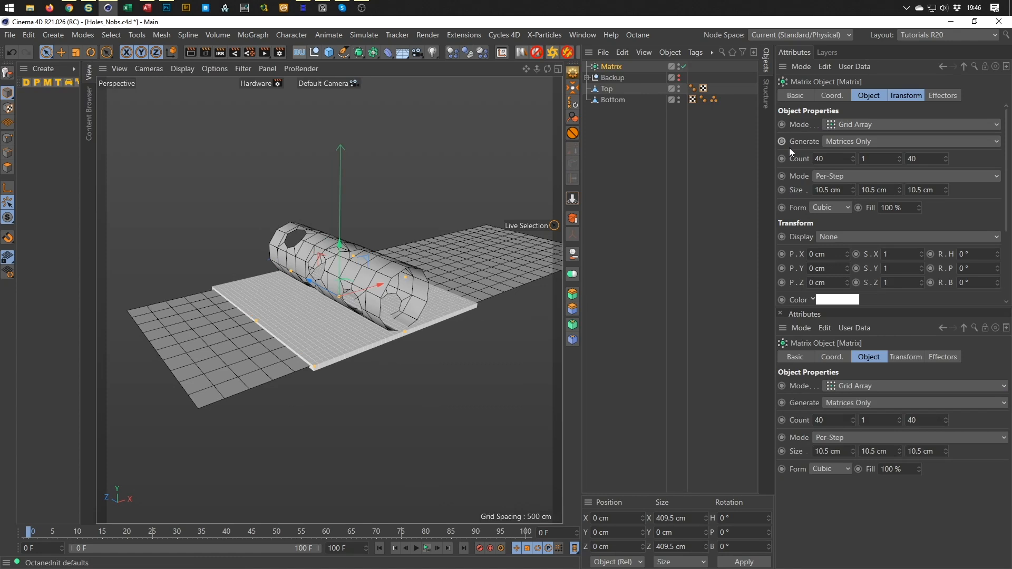
pyautogui.click(842, 124)
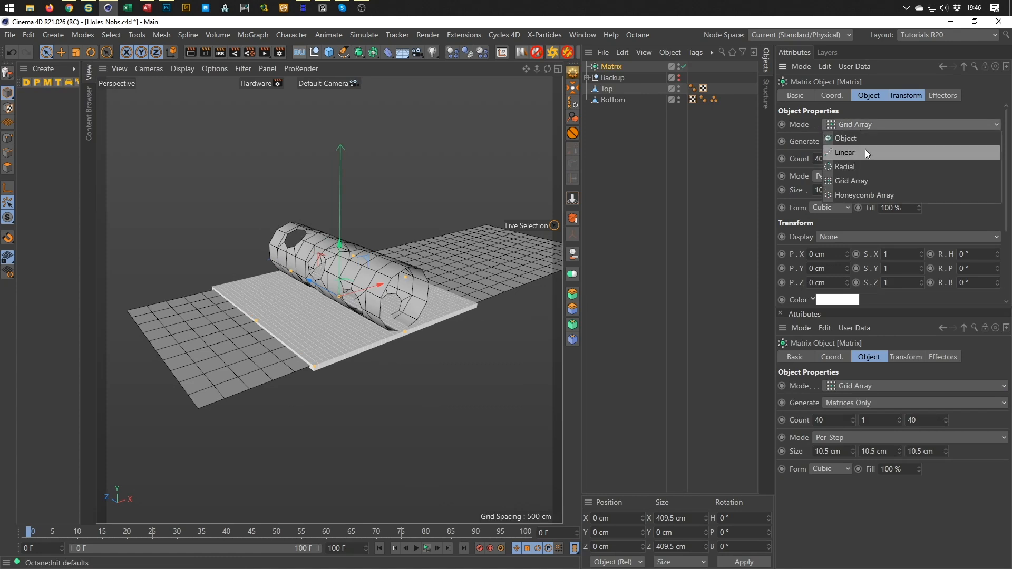
pyautogui.click(864, 149)
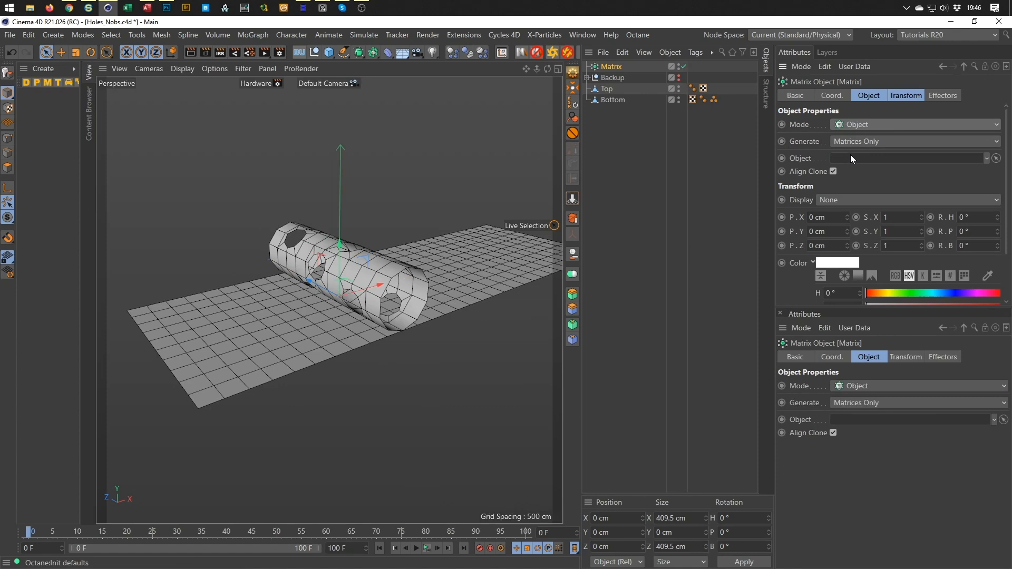
# Assign Bottom as the Matrix's object, limit it to Bottom's Point Selection, and set the distribution to Vertex
pyautogui.moveTo(610, 98); pyautogui.dragTo(843, 162)
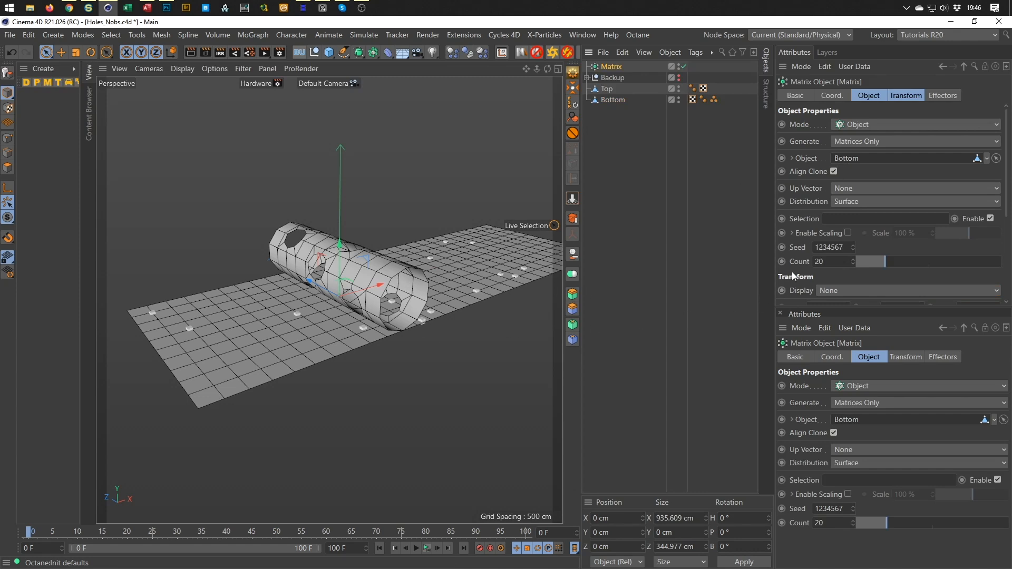
pyautogui.moveTo(713, 100); pyautogui.dragTo(814, 225)
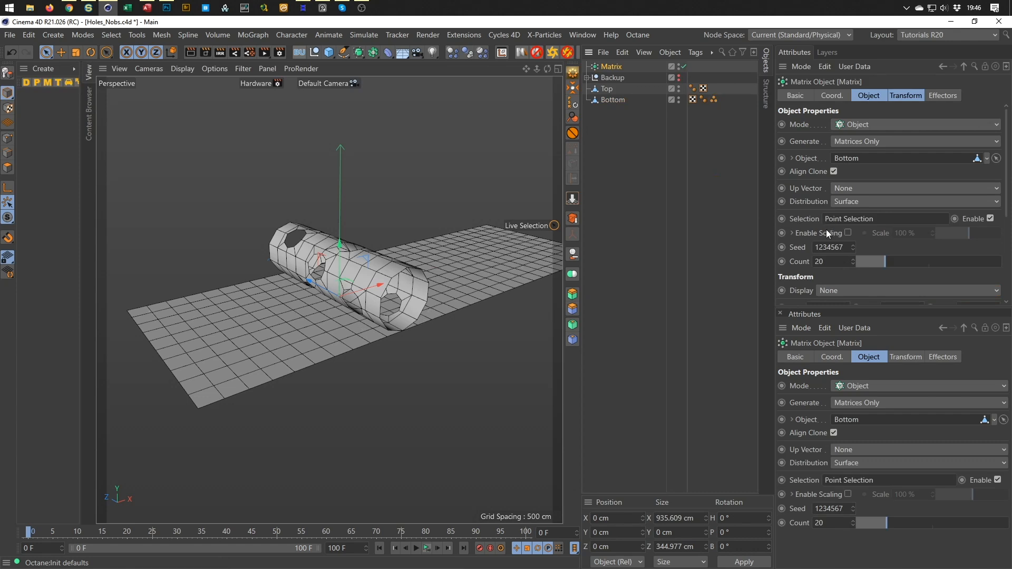
pyautogui.click(840, 203)
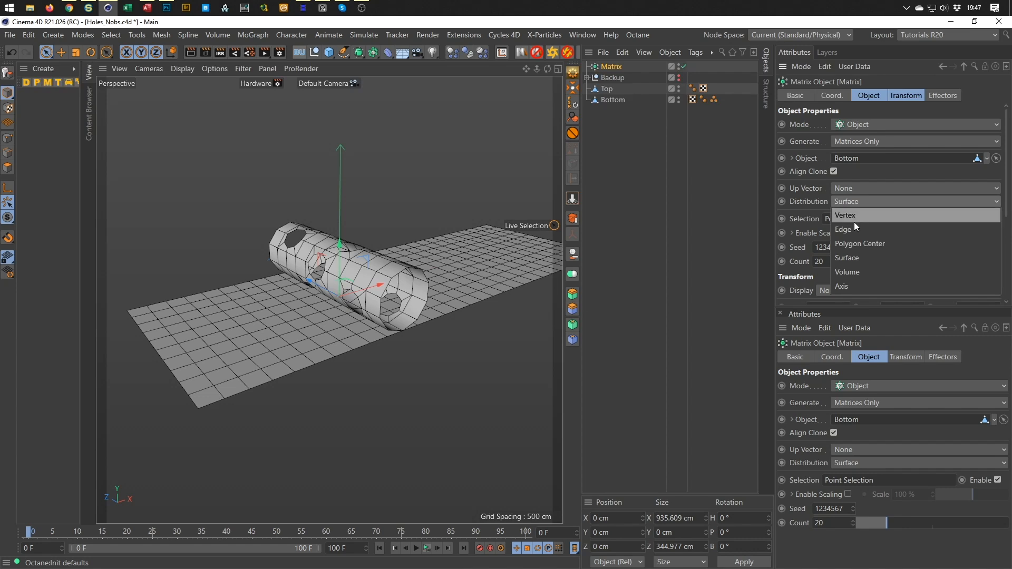
pyautogui.click(856, 216)
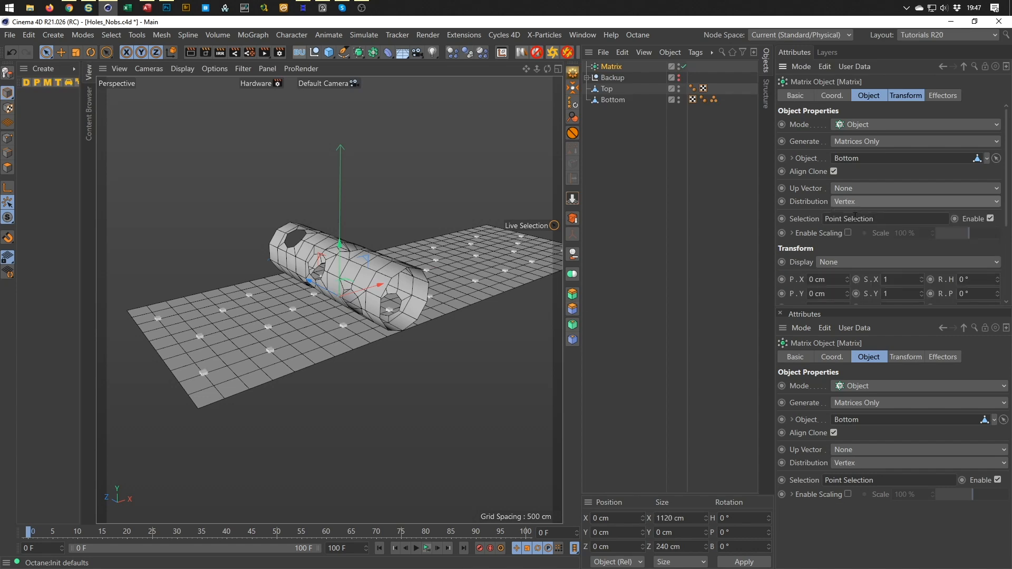
pyautogui.scroll(10, 330, 302)
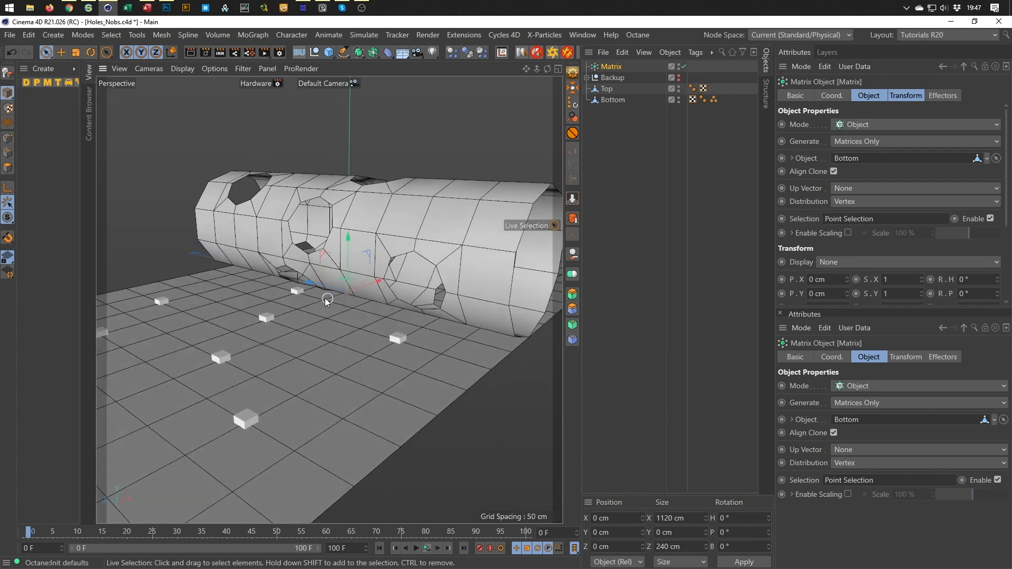
pyautogui.scroll(-10, 357, 296)
pyautogui.keyDown('alt'); pyautogui.moveTo(394, 281); pyautogui.dragTo(310, 319); pyautogui.keyUp('alt')
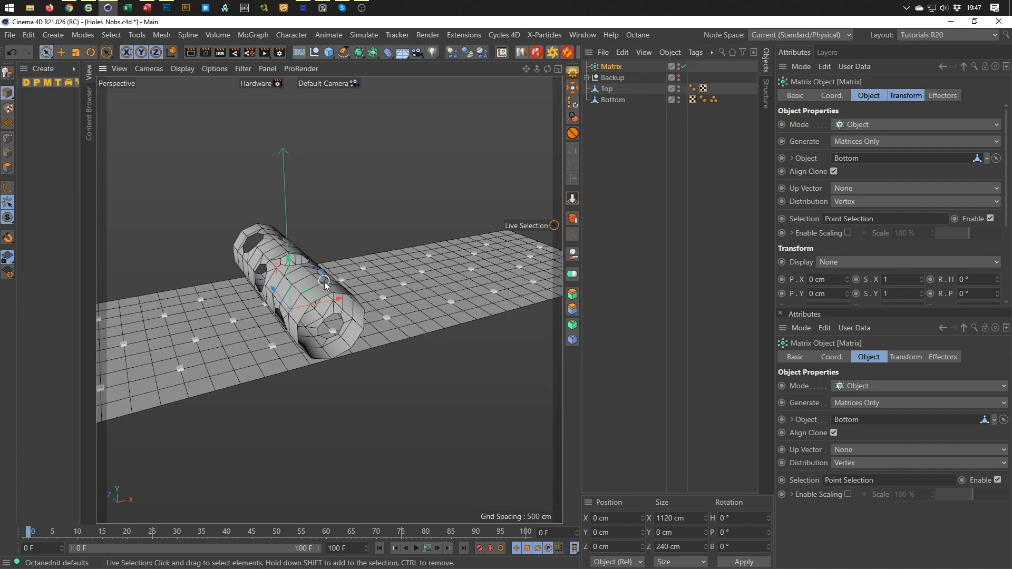
pyautogui.keyDown('alt'); pyautogui.moveTo(323, 287); pyautogui.dragTo(331, 264); pyautogui.keyUp('alt')
pyautogui.moveTo(330, 260)
pyautogui.keyDown('alt'); pyautogui.mouseDown(button='right')
pyautogui.moveTo(321, 268)
pyautogui.moveTo(344, 268)
pyautogui.mouseUp(button='right'); pyautogui.keyUp('alt')
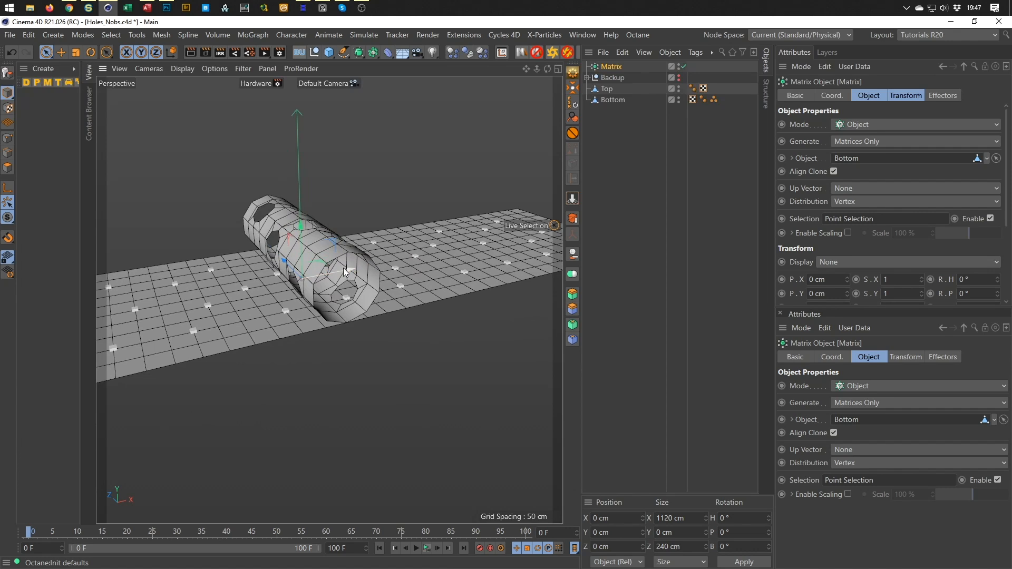
# Add a Rectangle spline in the XY plane and check it against the tube in the front and perspective views
pyautogui.middleClick(354, 327)
pyautogui.middleClick(377, 370)
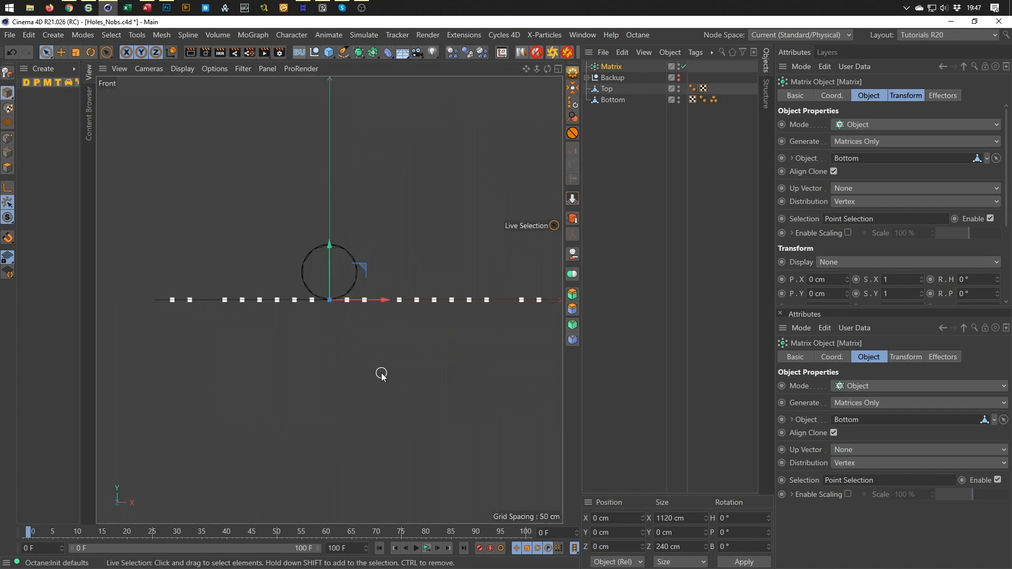
pyautogui.scroll(1, 340, 316)
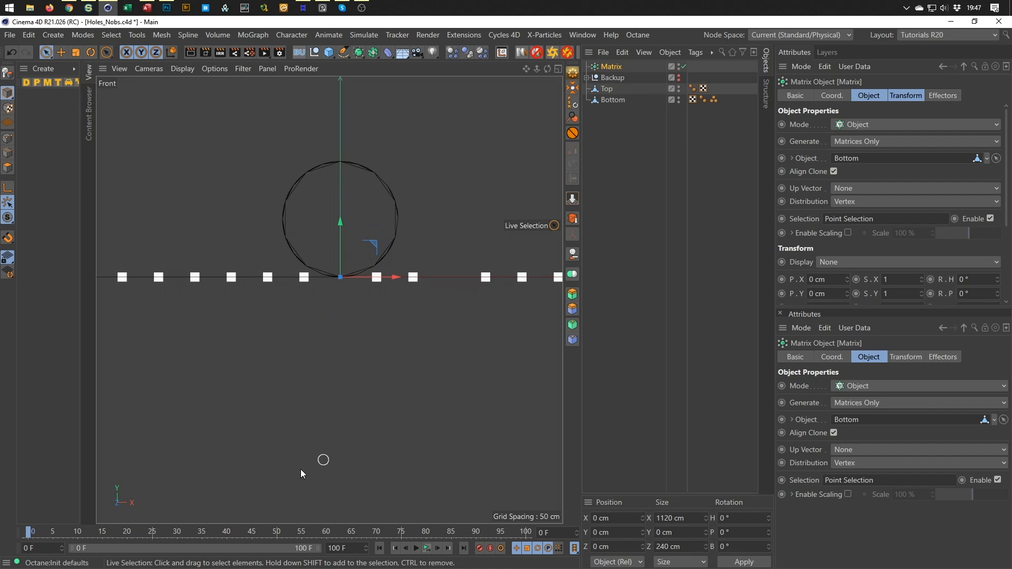
pyautogui.scroll(-2, 363, 332)
pyautogui.keyDown('alt'); pyautogui.moveTo(350, 332); pyautogui.dragTo(330, 277, button='middle'); pyautogui.keyUp('alt')
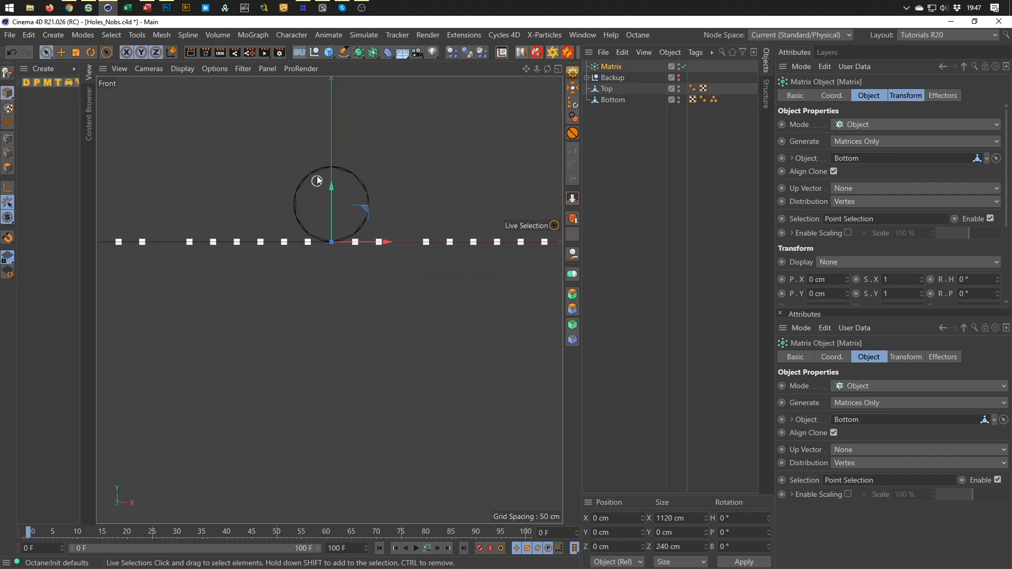
pyautogui.click(346, 53)
pyautogui.click(458, 142)
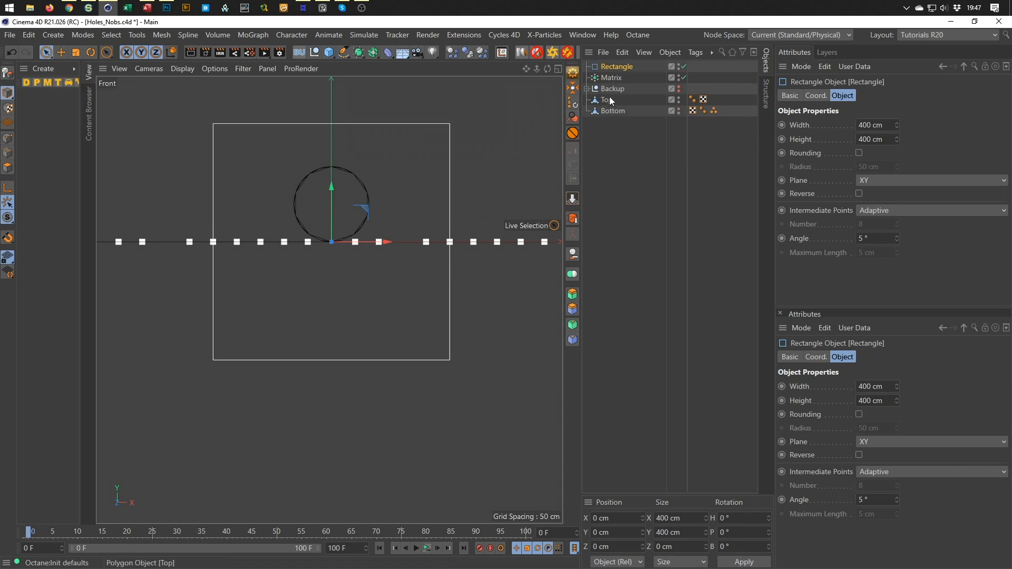
pyautogui.middleClick(508, 149)
pyautogui.middleClick(269, 201)
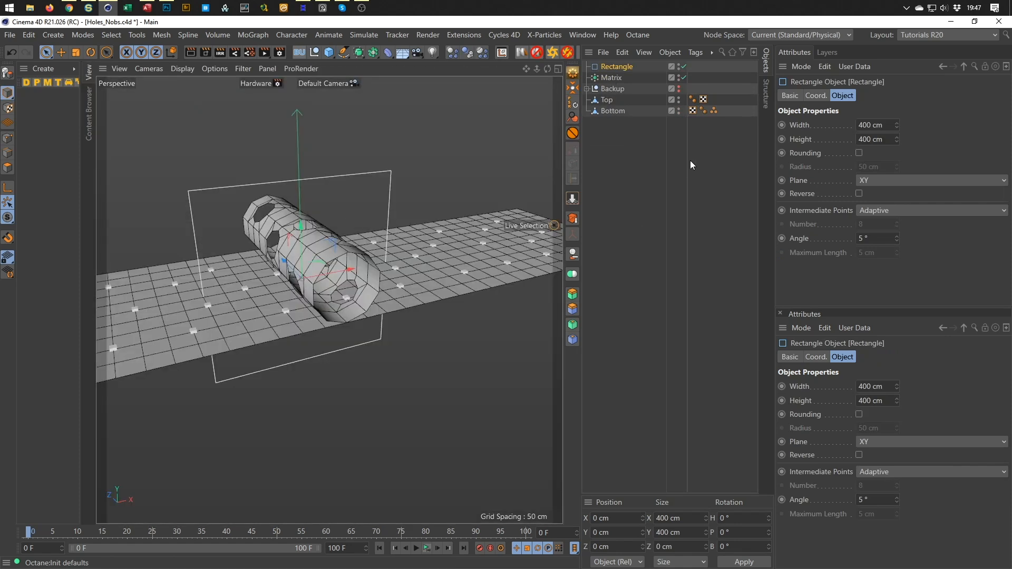
# Set the X and Y sizes of the Top tube to 130 cm
pyautogui.click(606, 100)
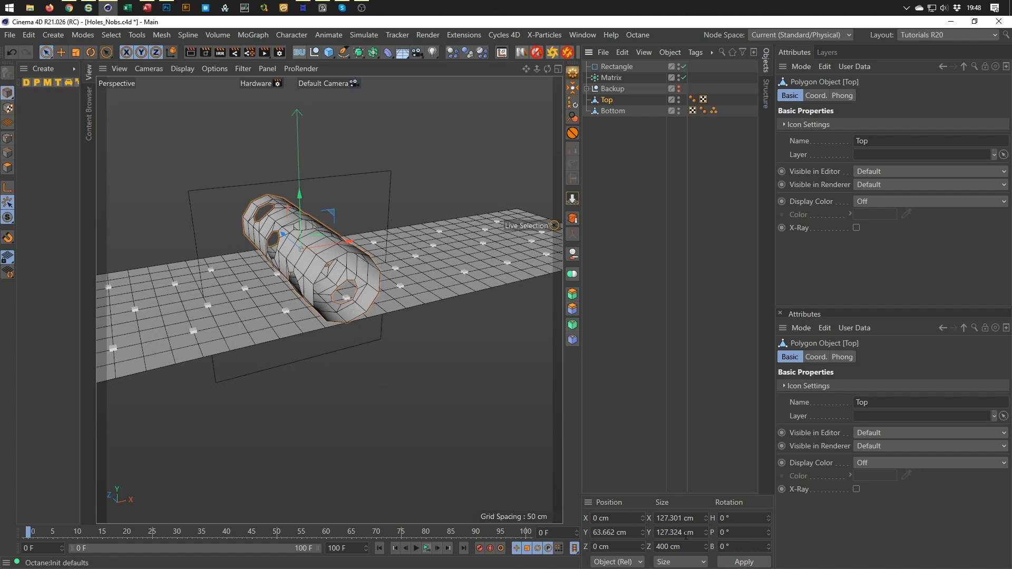
pyautogui.moveTo(698, 521); pyautogui.dragTo(596, 527)
pyautogui.write('130')
pyautogui.press('Tab')
pyautogui.write('130')
pyautogui.press('Return')
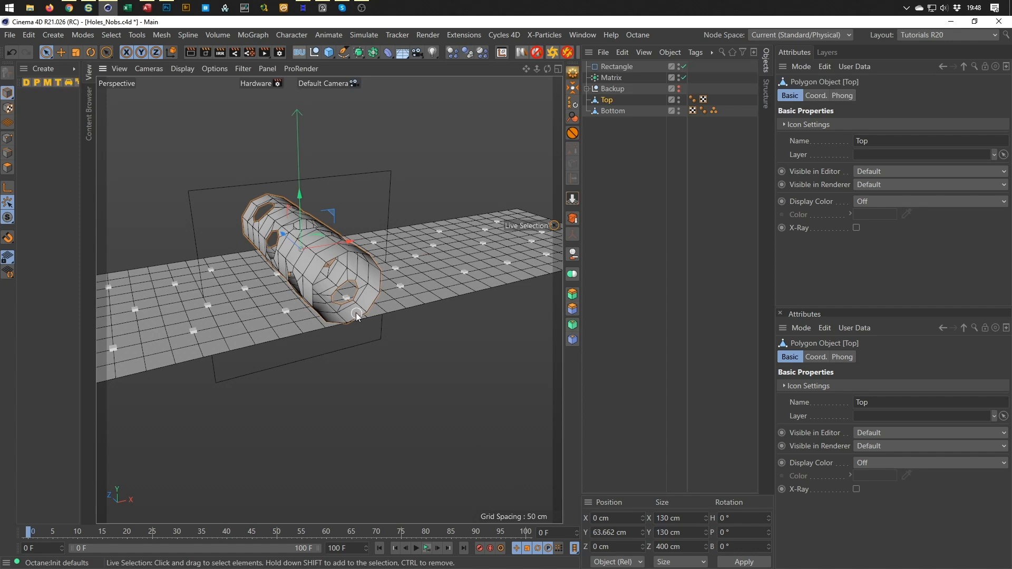
# Drop the Top tube to the floor so it rests on the ground plane at Y 65 cm
pyautogui.scroll(6, 330, 305)
pyautogui.moveTo(337, 352)
pyautogui.keyDown('alt'); pyautogui.mouseDown()
pyautogui.moveTo(339, 365)
pyautogui.moveTo(337, 354)
pyautogui.mouseUp(); pyautogui.keyUp('alt')
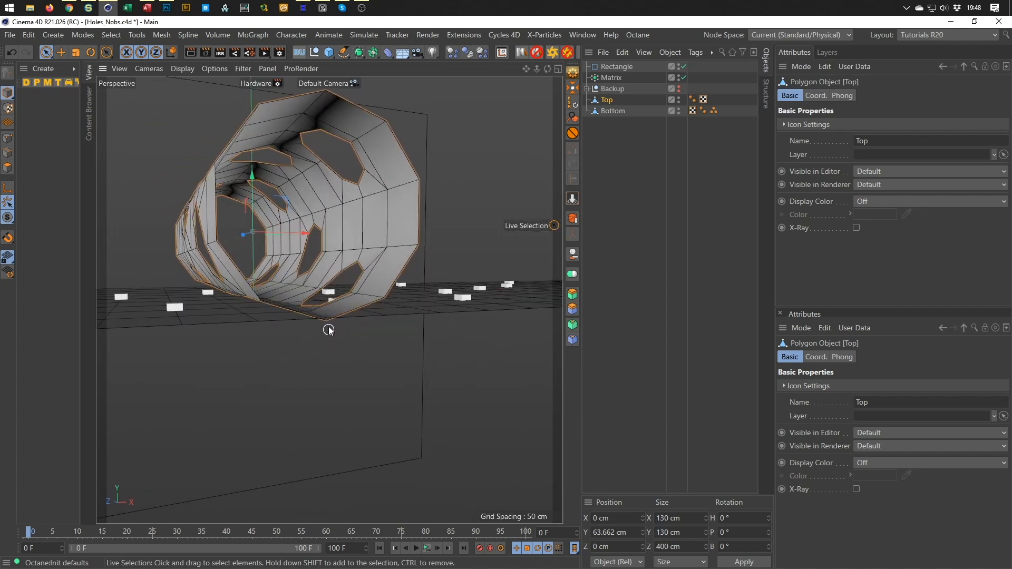
pyautogui.click(573, 199)
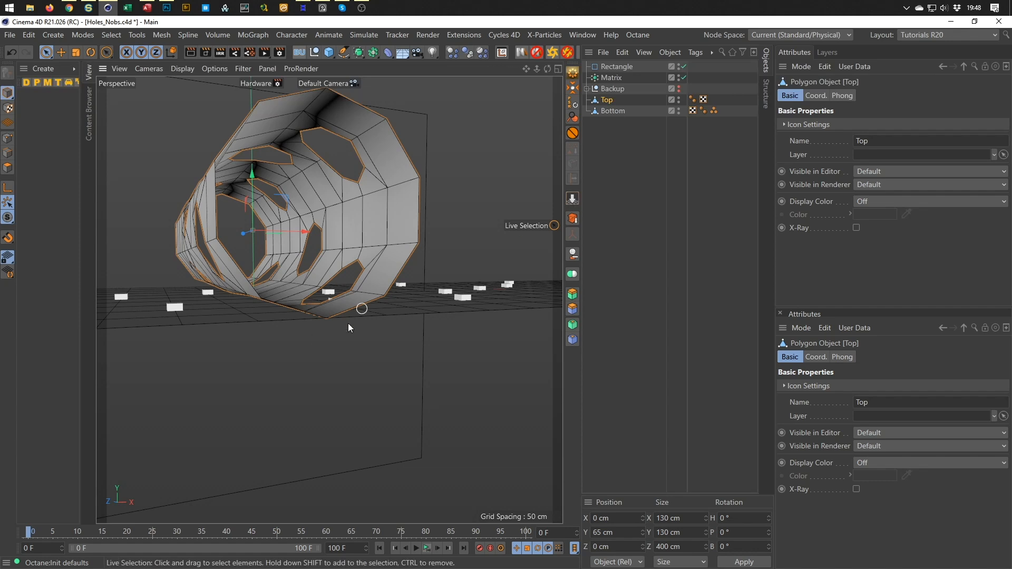
pyautogui.scroll(-3, 357, 298)
pyautogui.keyDown('alt'); pyautogui.moveTo(334, 293); pyautogui.dragTo(335, 265); pyautogui.keyUp('alt')
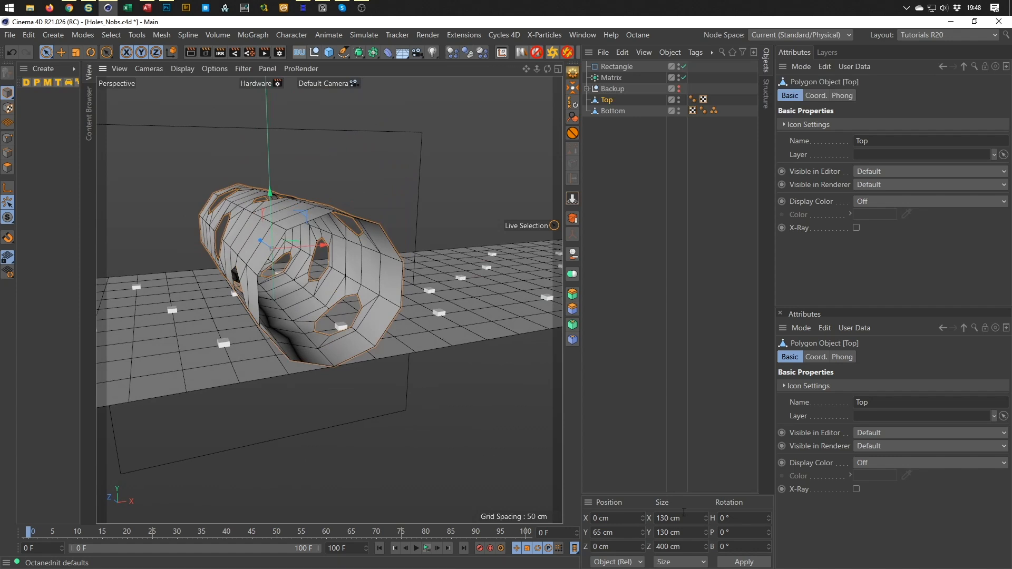
# Set the Rectangle spline's width to 130 cm and its height to 390 cm
pyautogui.middleClick(445, 397)
pyautogui.middleClick(429, 414)
pyautogui.moveTo(338, 246); pyautogui.dragTo(347, 307, button='middle')
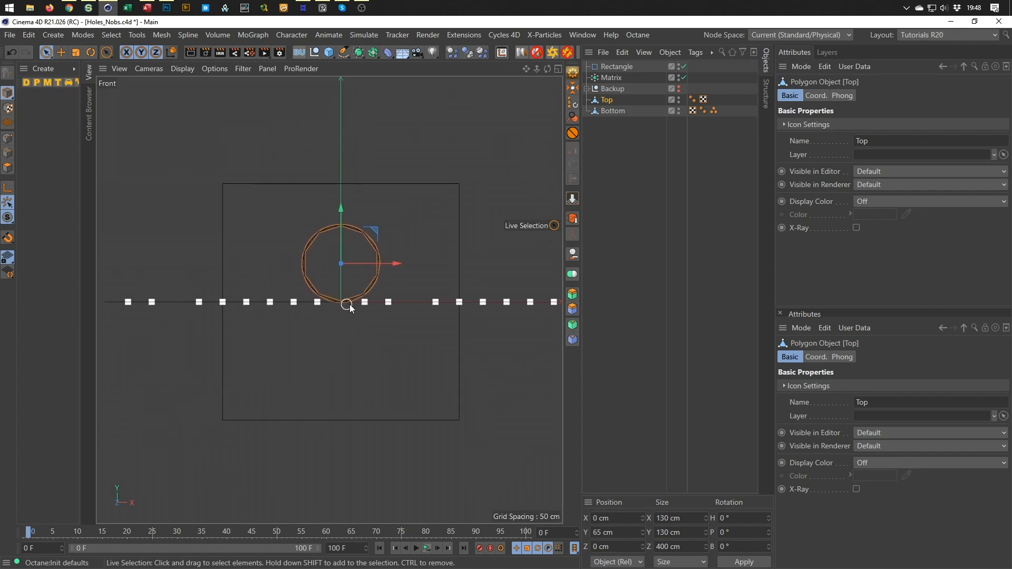
pyautogui.click(616, 67)
pyautogui.doubleClick(883, 125)
pyautogui.write('130')
pyautogui.press('Return')
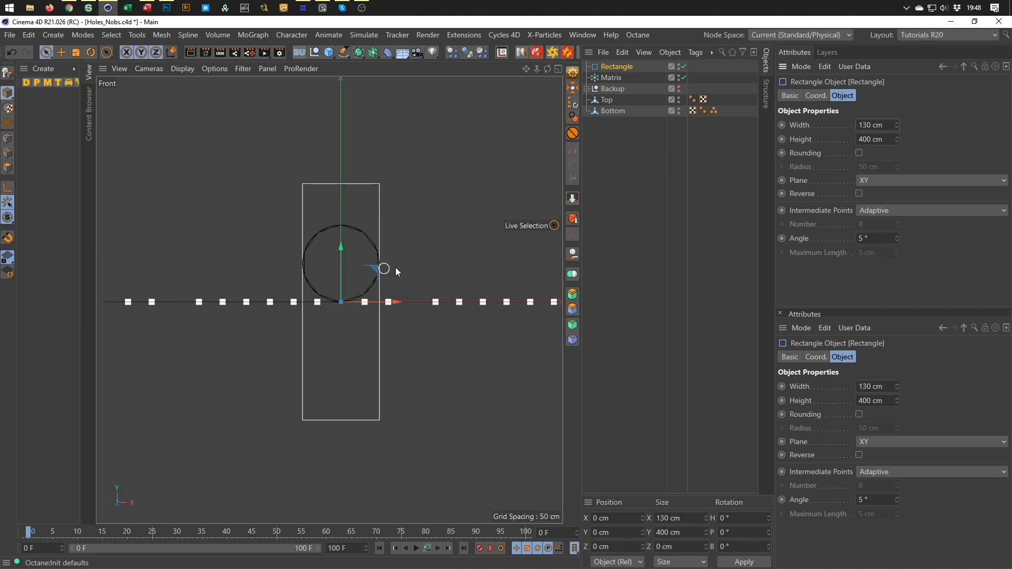
pyautogui.click(890, 139)
pyautogui.write('390')
pyautogui.press('Return')
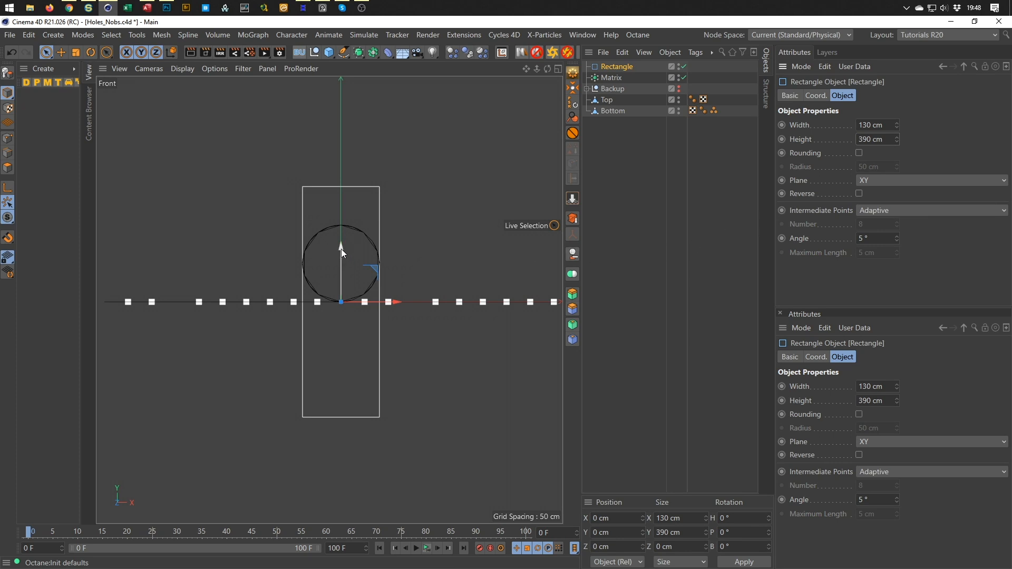
# Move the Rectangle spline down to Y -195 cm and enable rounding with a 65 cm radius
pyautogui.moveTo(340, 248); pyautogui.dragTo(327, 362)
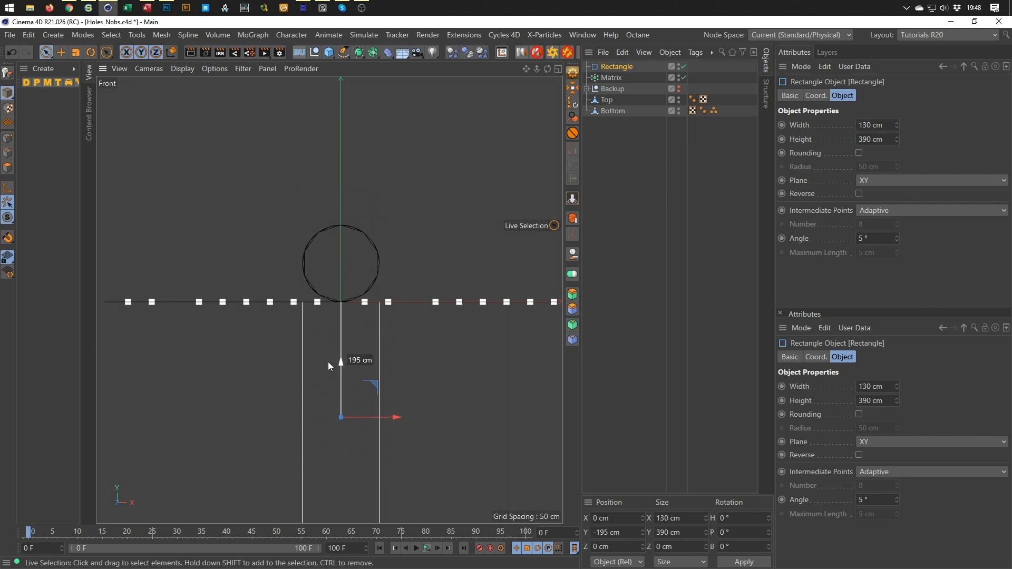
pyautogui.keyDown('alt'); pyautogui.moveTo(362, 349); pyautogui.dragTo(362, 293, button='middle'); pyautogui.keyUp('alt')
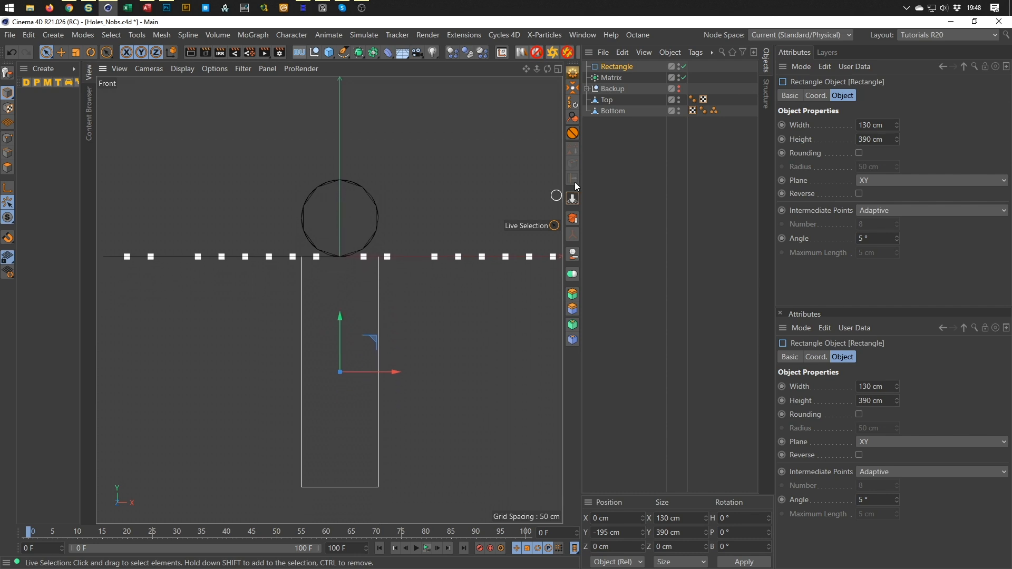
pyautogui.click(859, 152)
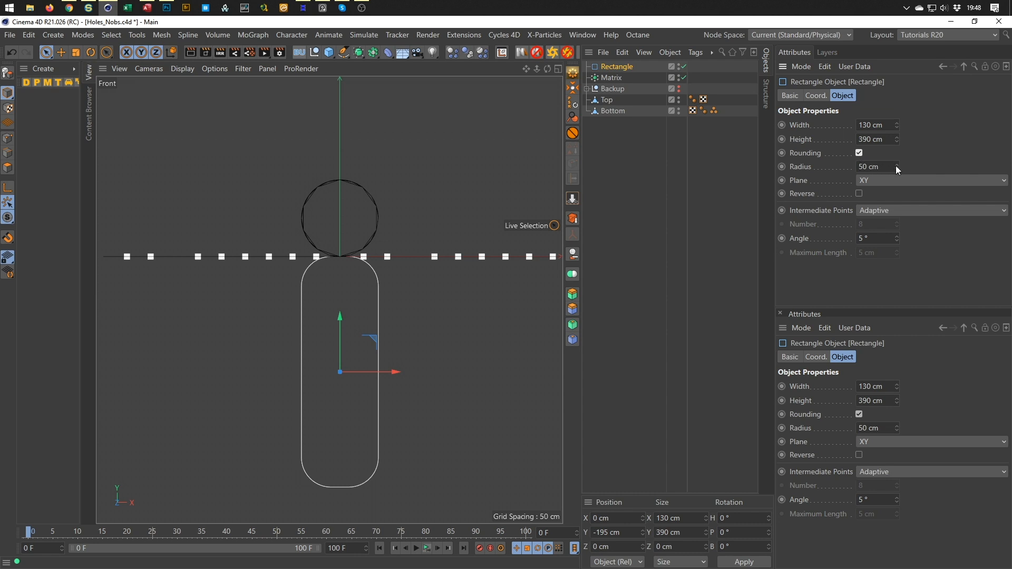
pyautogui.moveTo(895, 166); pyautogui.dragTo(896, 157)
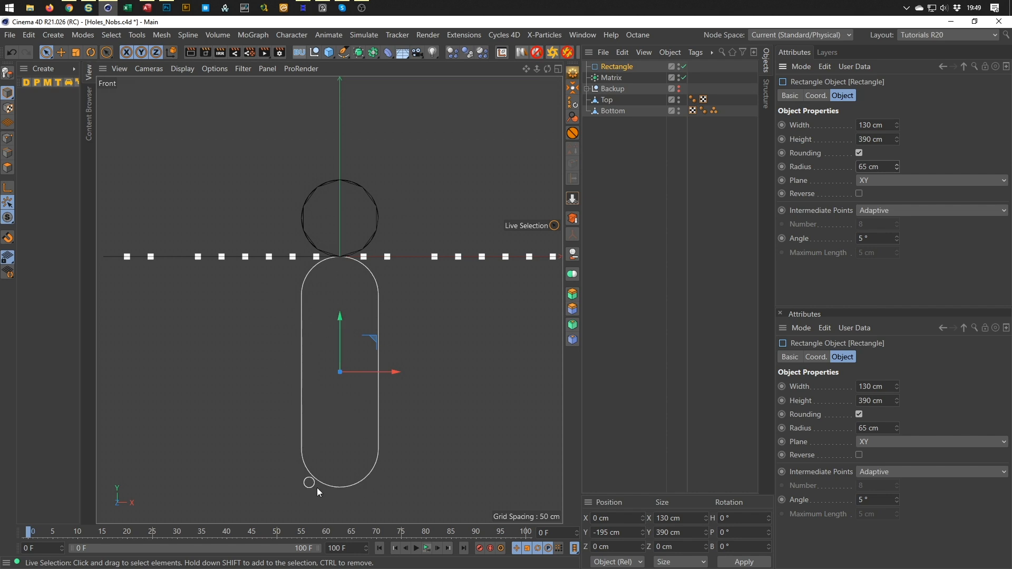
# Add a Spline Wrap deformer as a child of the Bottom strip
pyautogui.middleClick(420, 413)
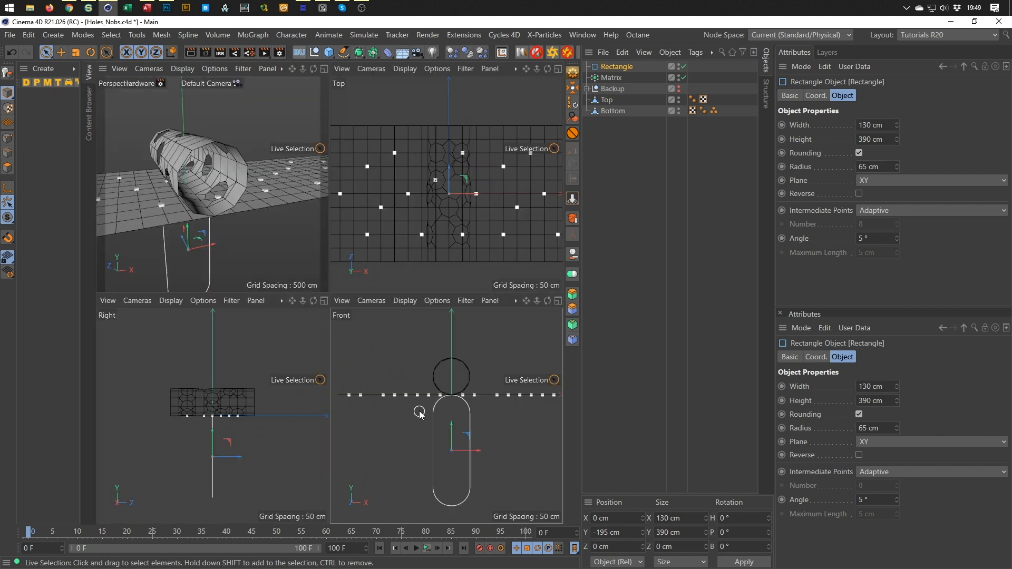
pyautogui.middleClick(177, 166)
pyautogui.scroll(-5, 359, 342)
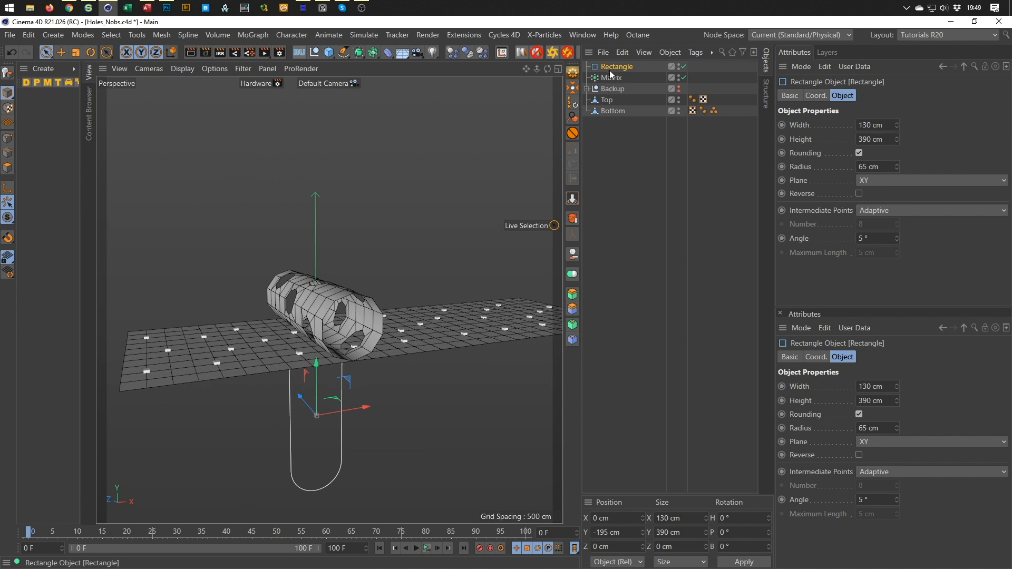
pyautogui.click(608, 111)
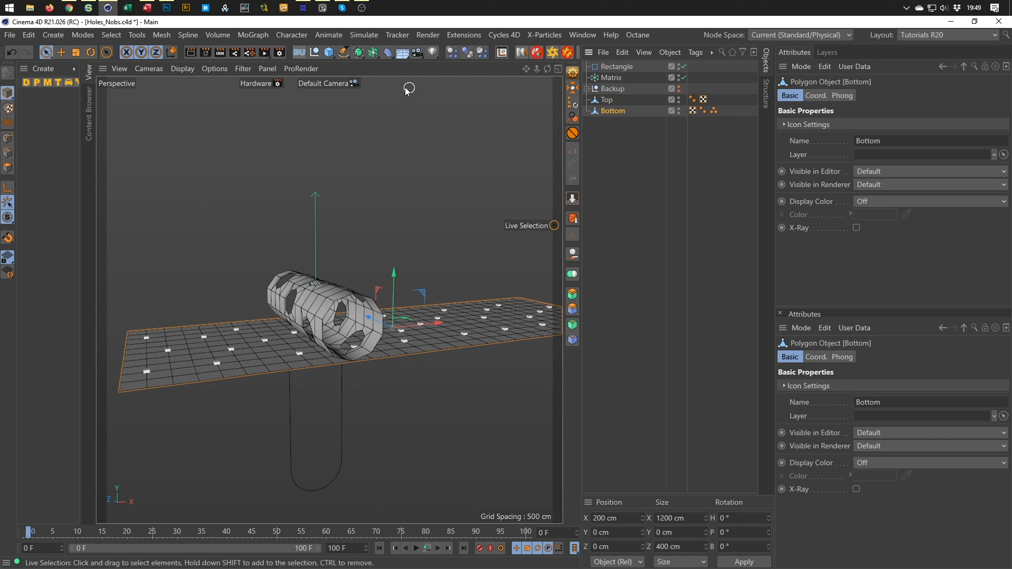
pyautogui.click(390, 53)
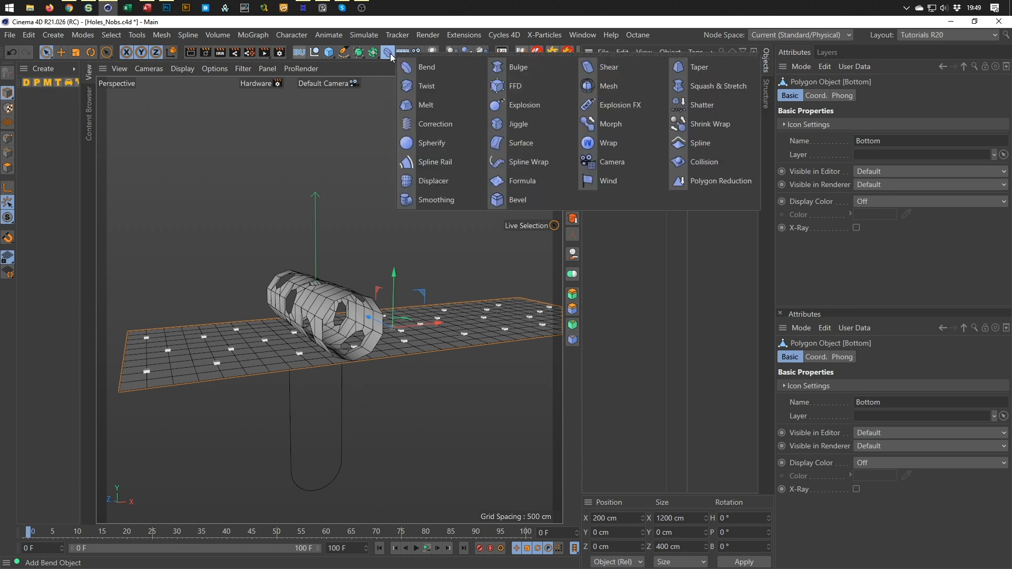
pyautogui.keyDown('shift'); pyautogui.click(518, 164); pyautogui.keyUp('shift')
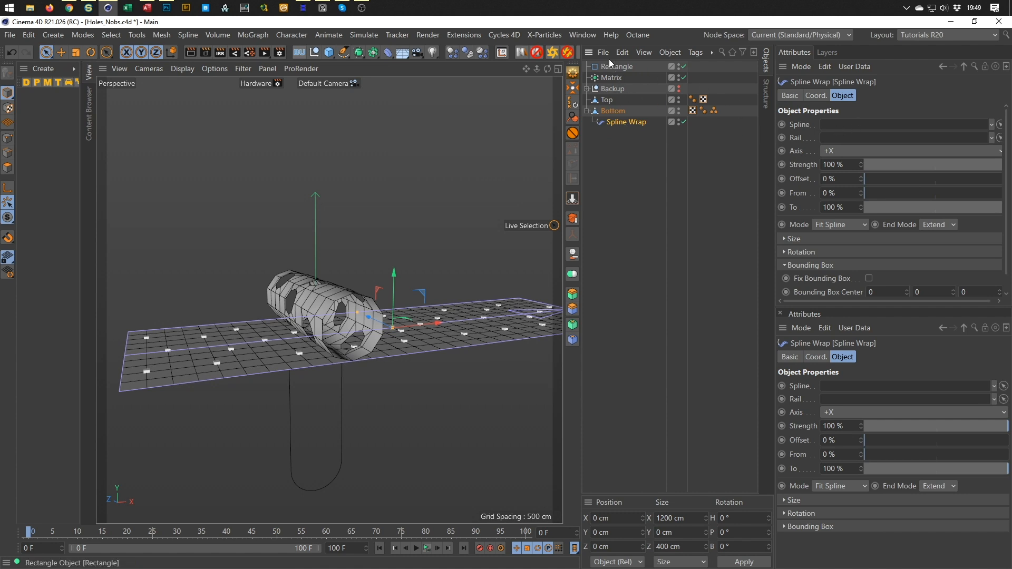
# Assign the Rectangle spline as the Spline Wrap's path so the Bottom strip wraps around it
pyautogui.moveTo(614, 66); pyautogui.dragTo(850, 128)
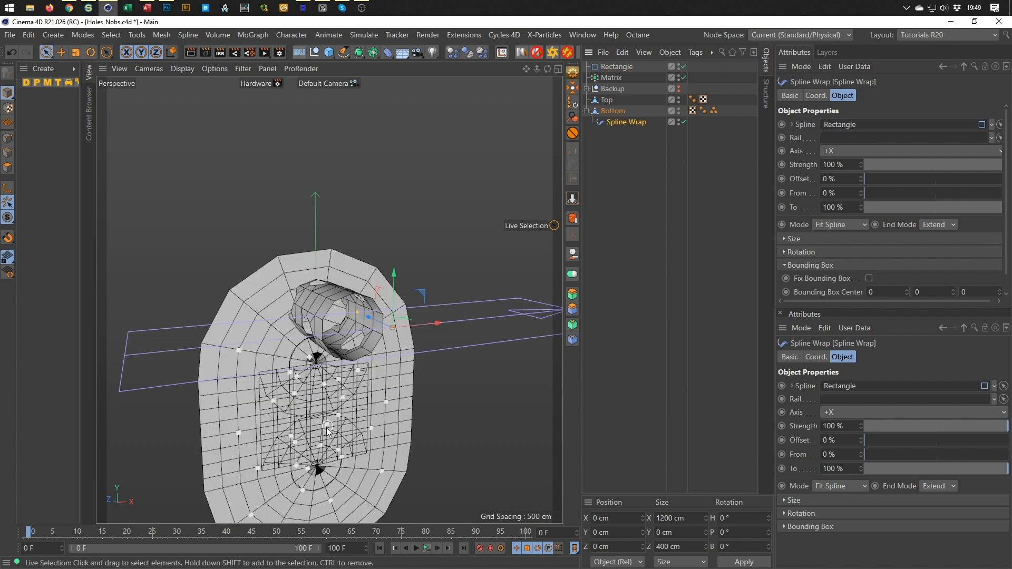
pyautogui.keyDown('alt'); pyautogui.moveTo(312, 458); pyautogui.dragTo(319, 362, button='middle'); pyautogui.keyUp('alt')
pyautogui.keyDown('alt'); pyautogui.moveTo(319, 361); pyautogui.dragTo(305, 319, button='right'); pyautogui.keyUp('alt')
pyautogui.keyDown('alt'); pyautogui.moveTo(307, 302); pyautogui.dragTo(350, 291); pyautogui.keyUp('alt')
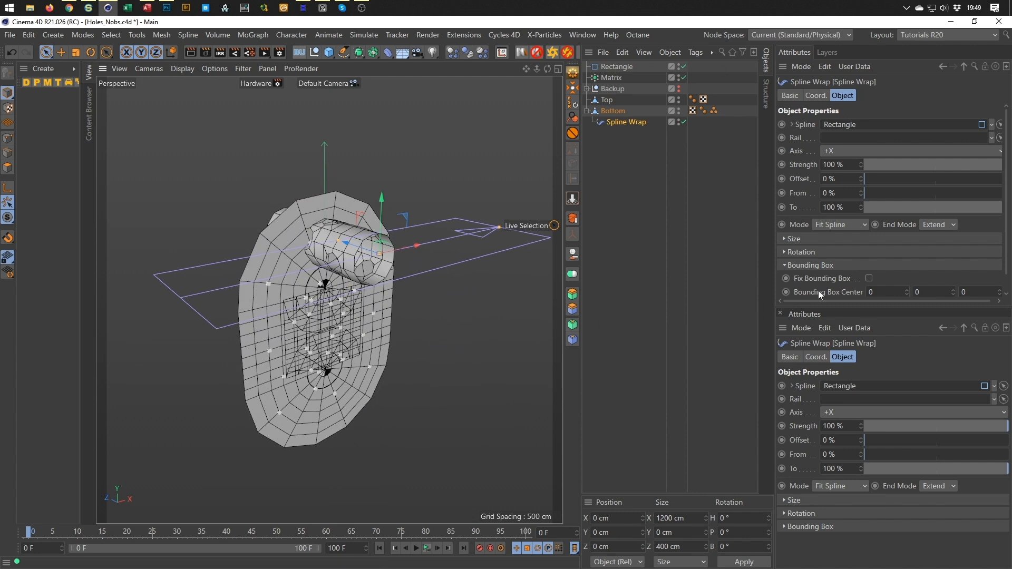
# Try a banking angle of 90° in the Spline Wrap's rotation settings and reset it to 0°
pyautogui.scroll(-1, 1006, 181)
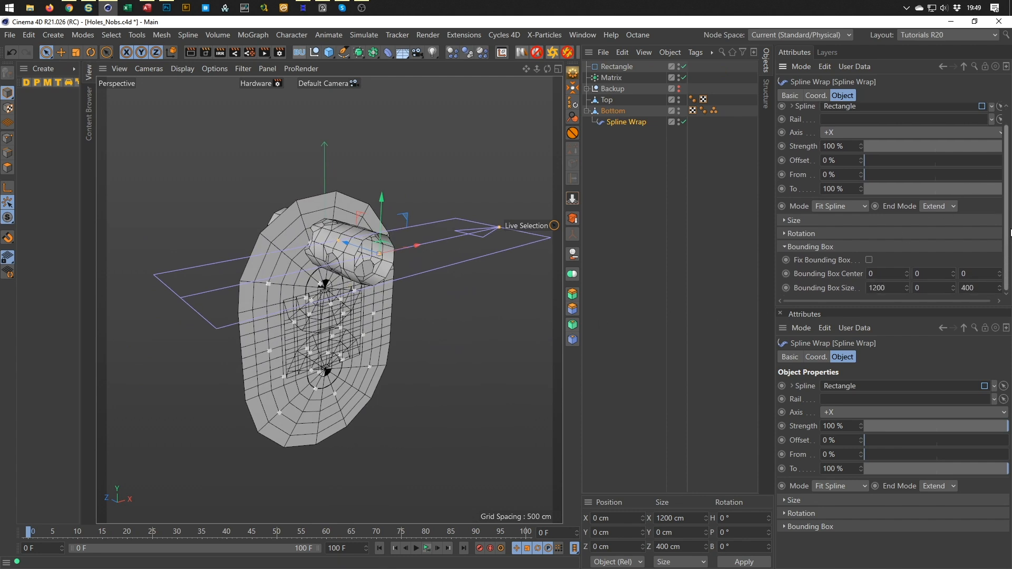
pyautogui.click(809, 233)
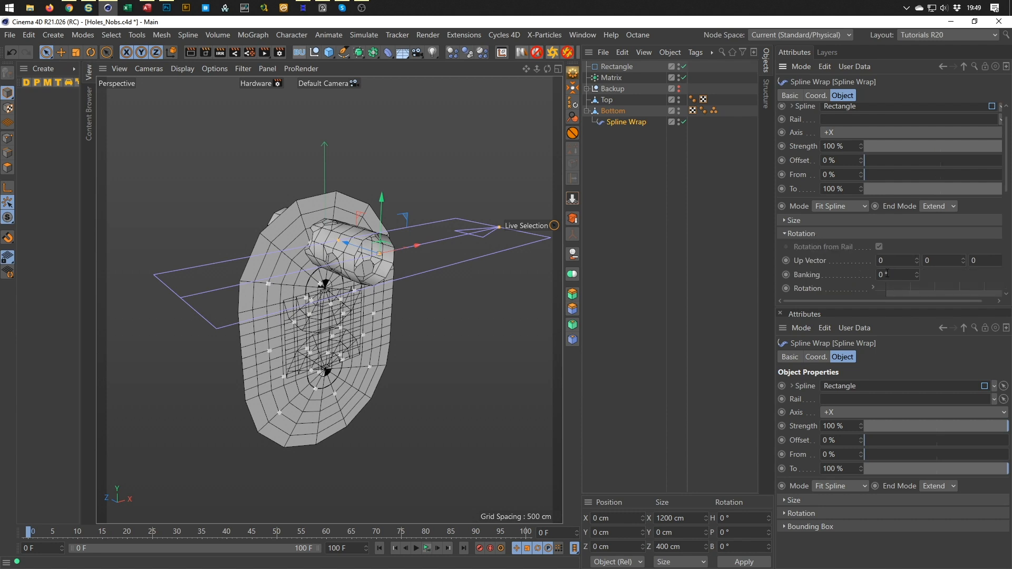
pyautogui.moveTo(915, 274); pyautogui.dragTo(915, 274)
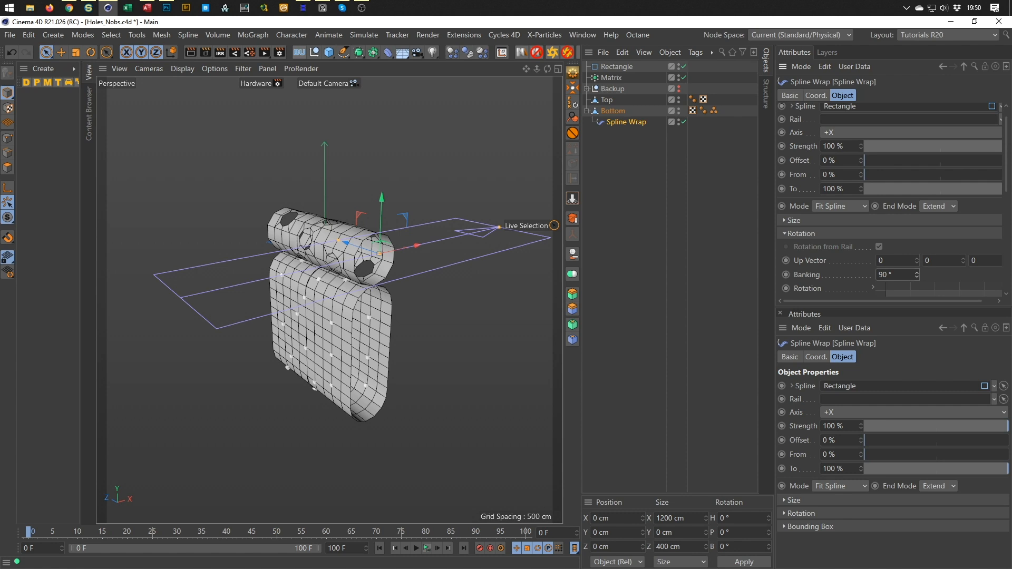
pyautogui.click(908, 275)
pyautogui.write('0')
pyautogui.press('Return')
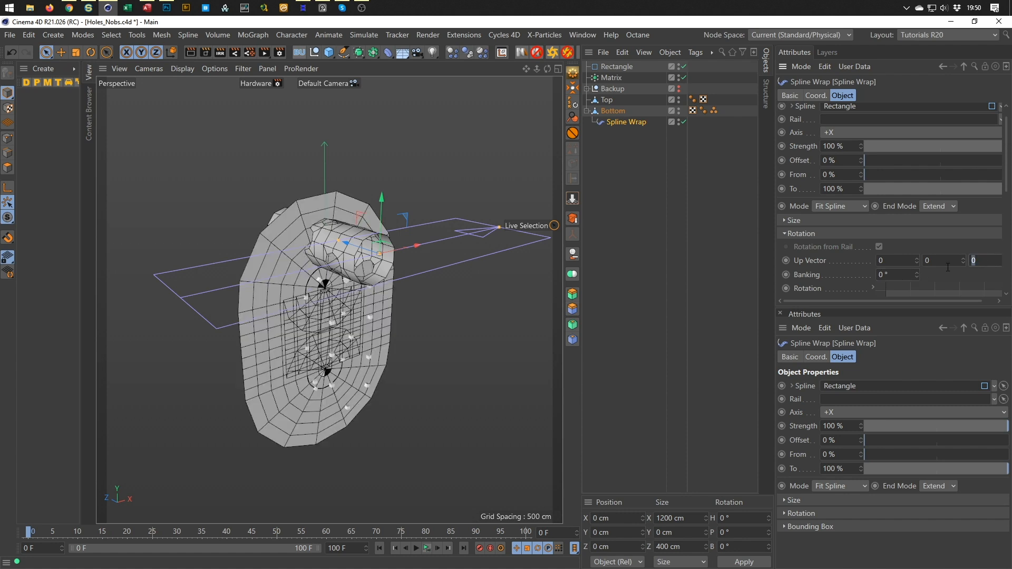
# Set the Z component of the Spline Wrap's Up Vector to -1 to turn the strip onto the rectangle
pyautogui.write('-1')
pyautogui.press('Return')
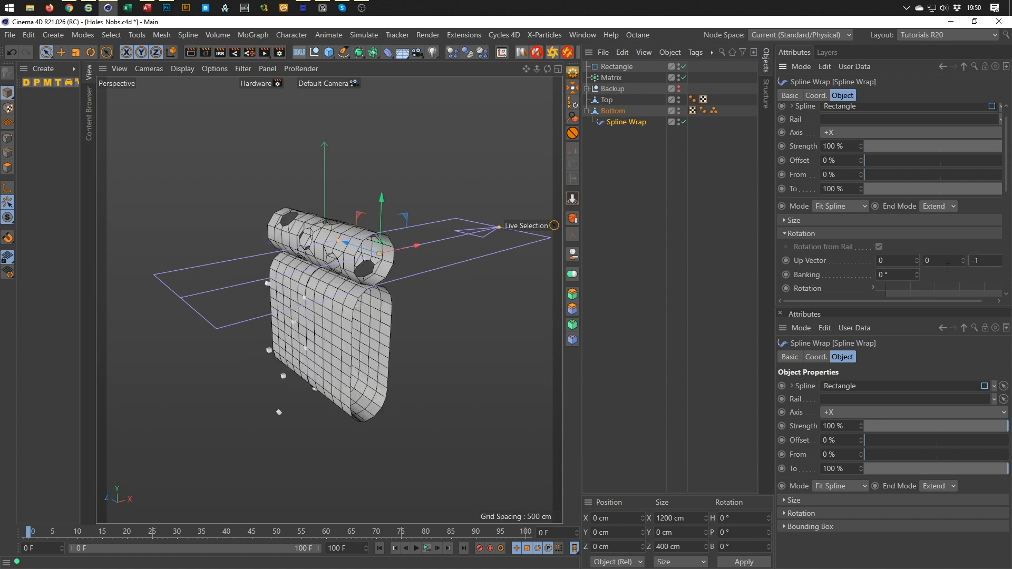
pyautogui.keyDown('alt'); pyautogui.moveTo(368, 280); pyautogui.dragTo(338, 275); pyautogui.keyUp('alt')
pyautogui.keyDown('alt'); pyautogui.moveTo(367, 280); pyautogui.dragTo(402, 283, button='right'); pyautogui.keyUp('alt')
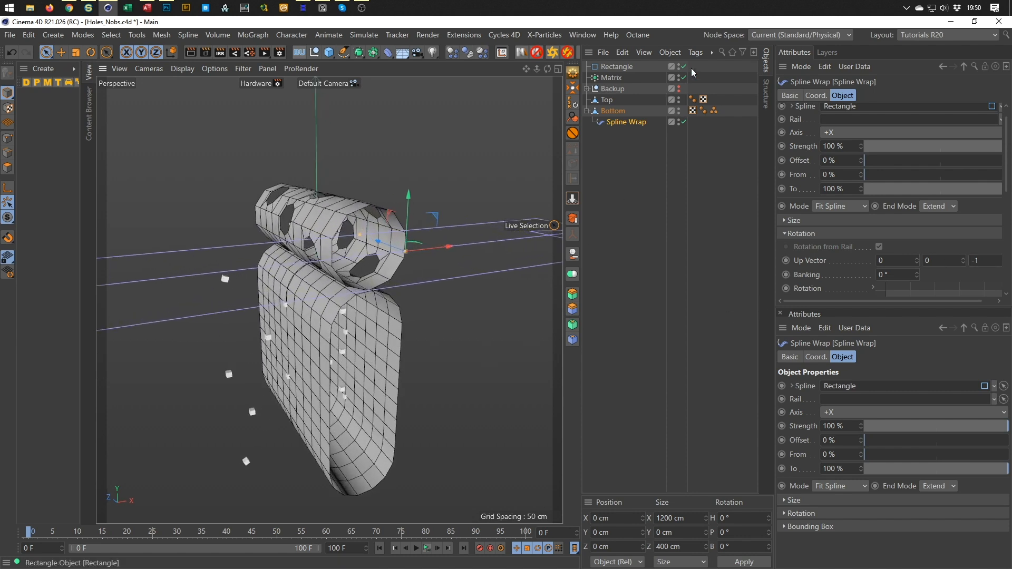
# Move the Matrix object below Bottom in the object hierarchy so the knobs follow the wrapped strip
pyautogui.moveTo(612, 78); pyautogui.dragTo(630, 196)
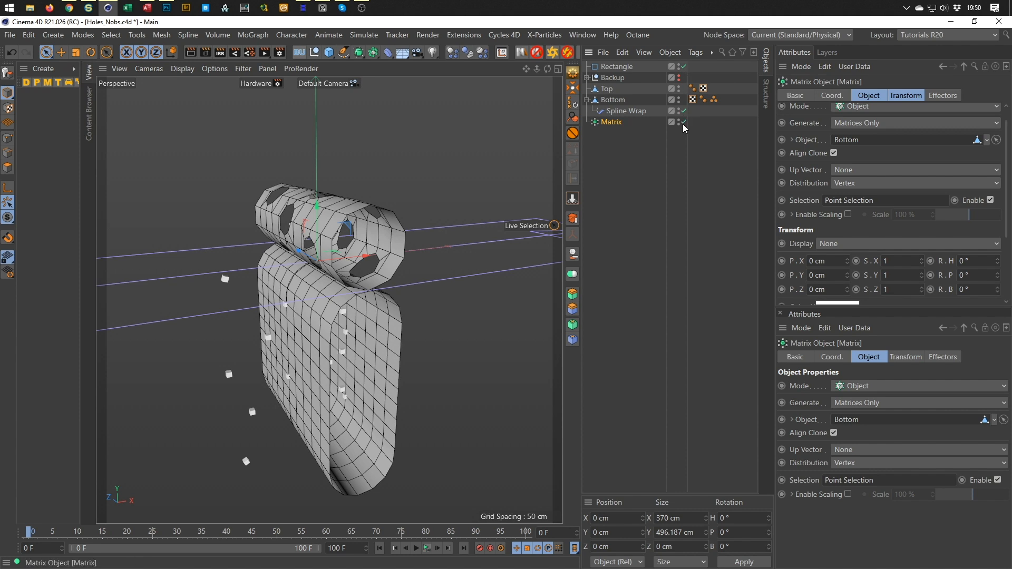
pyautogui.scroll(4, 377, 288)
pyautogui.keyDown('alt'); pyautogui.moveTo(380, 276); pyautogui.dragTo(328, 302); pyautogui.keyUp('alt')
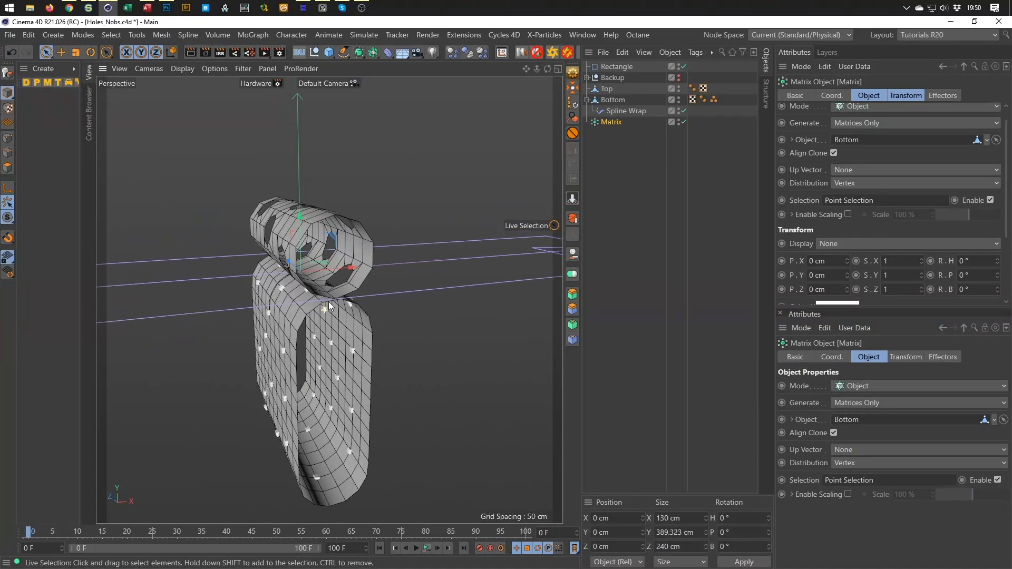
# Set the Spline Wrap's heading rotation to 180°
pyautogui.click(616, 114)
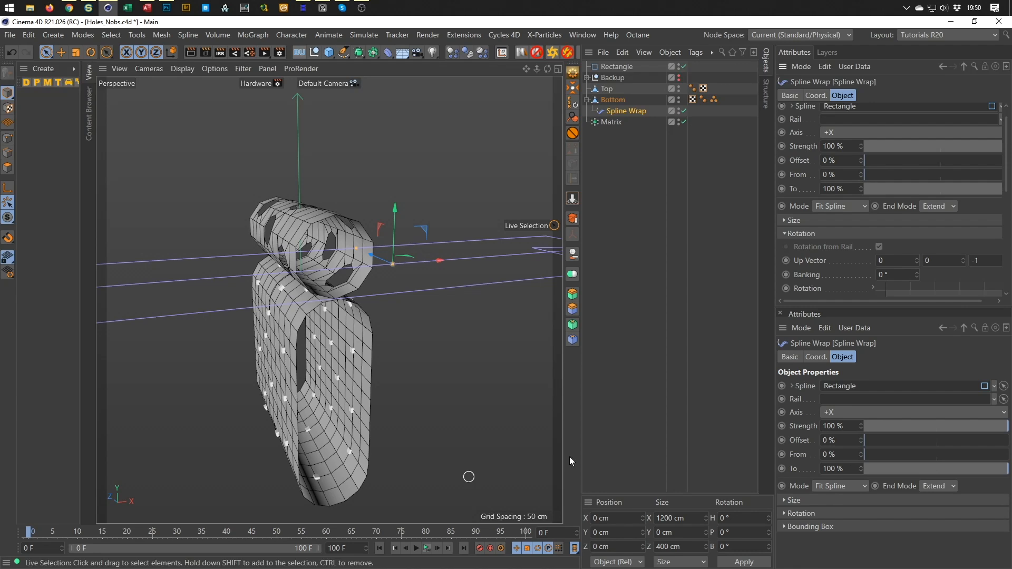
pyautogui.scroll(1, 936, 149)
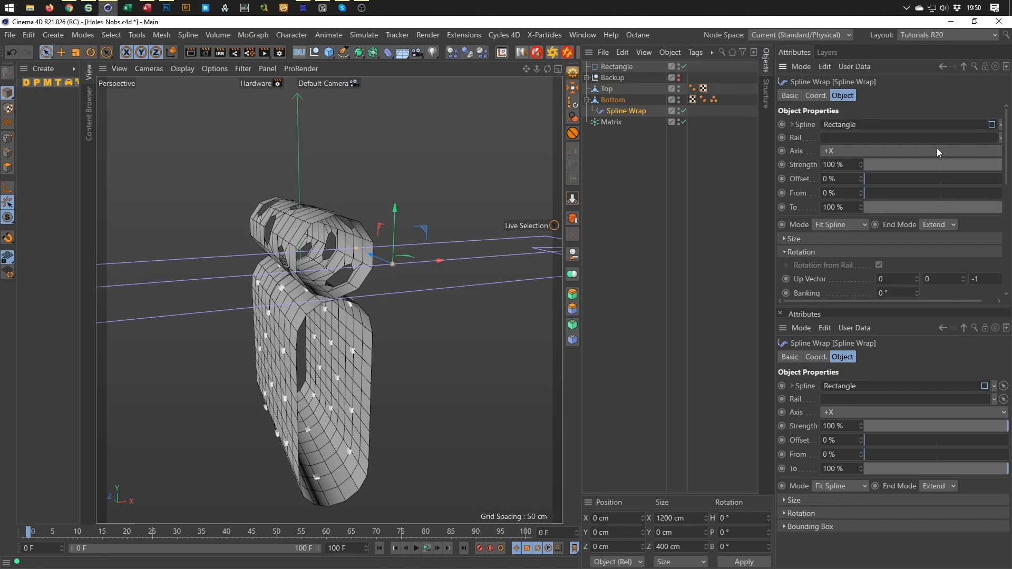
pyautogui.moveTo(1001, 170)
pyautogui.mouseDown()
pyautogui.moveTo(840, 184)
pyautogui.moveTo(935, 185)
pyautogui.moveTo(1002, 167)
pyautogui.mouseUp()
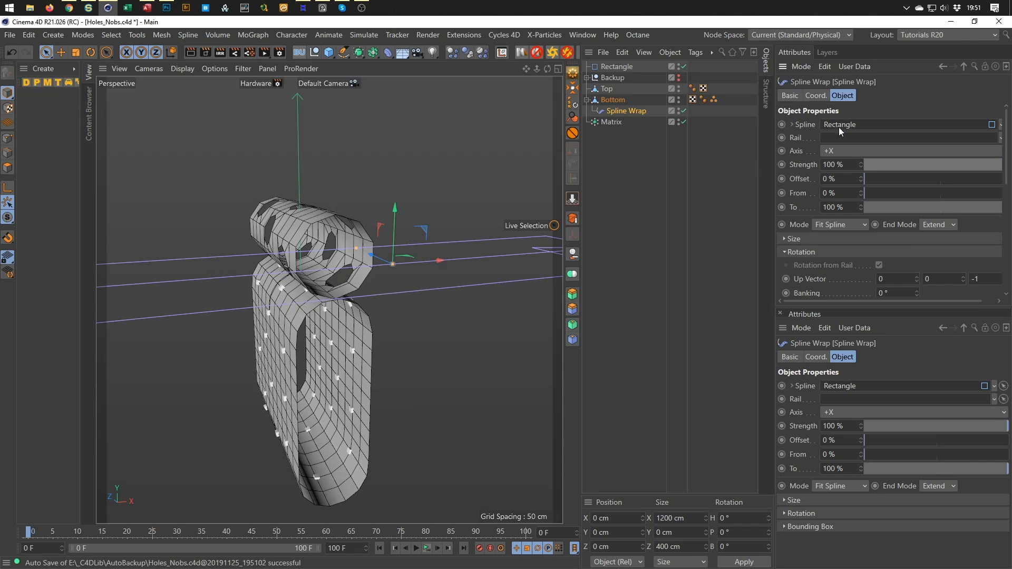
pyautogui.click(815, 96)
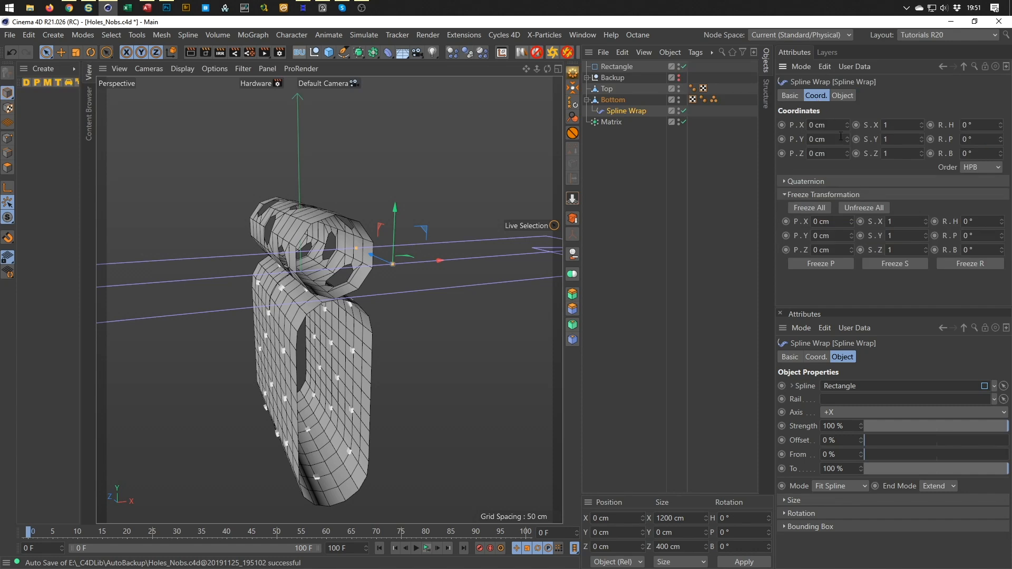
pyautogui.doubleClick(983, 127)
pyautogui.write('180')
pyautogui.press('Return')
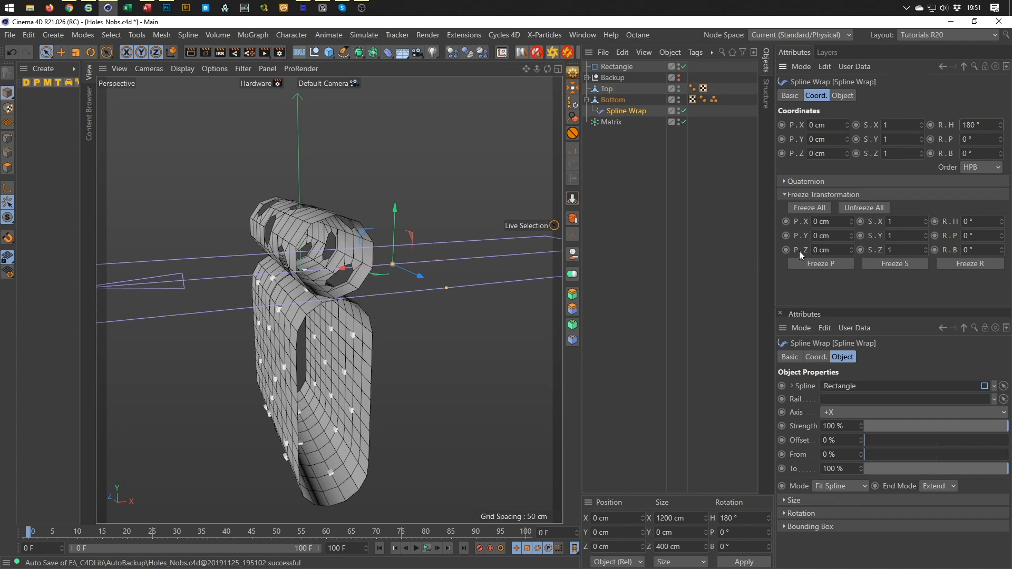
# Set the Spline Wrap's pitch rotation to -180° and inspect the knobs against the tube
pyautogui.click(959, 141)
pyautogui.write('-')
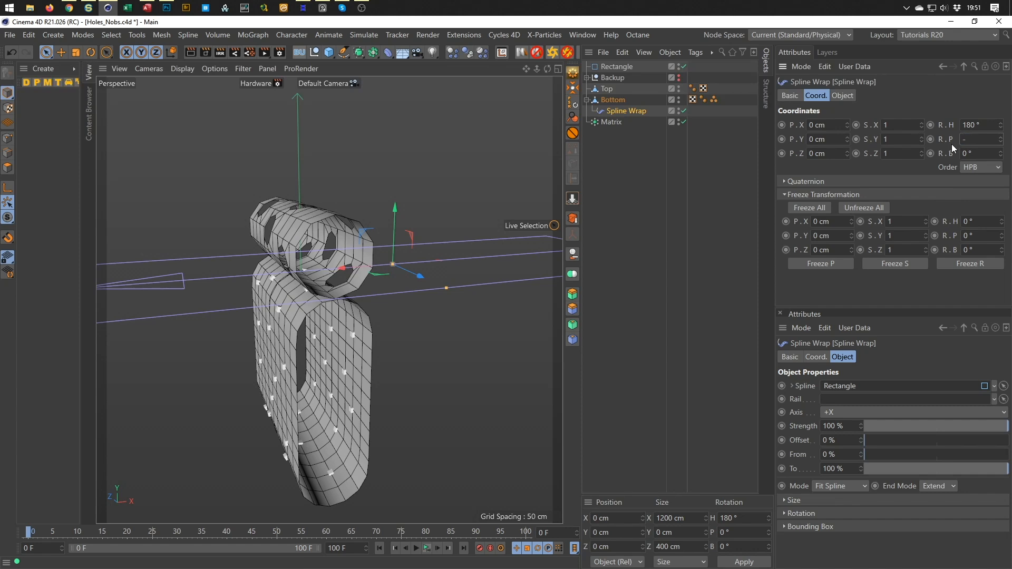
pyautogui.write('180')
pyautogui.press('Return')
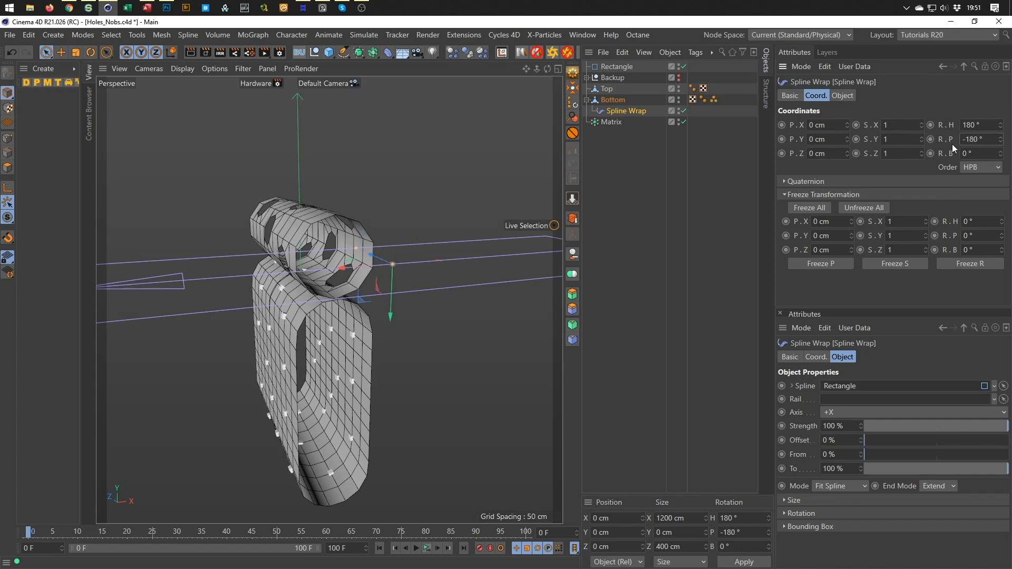
pyautogui.scroll(6, 367, 276)
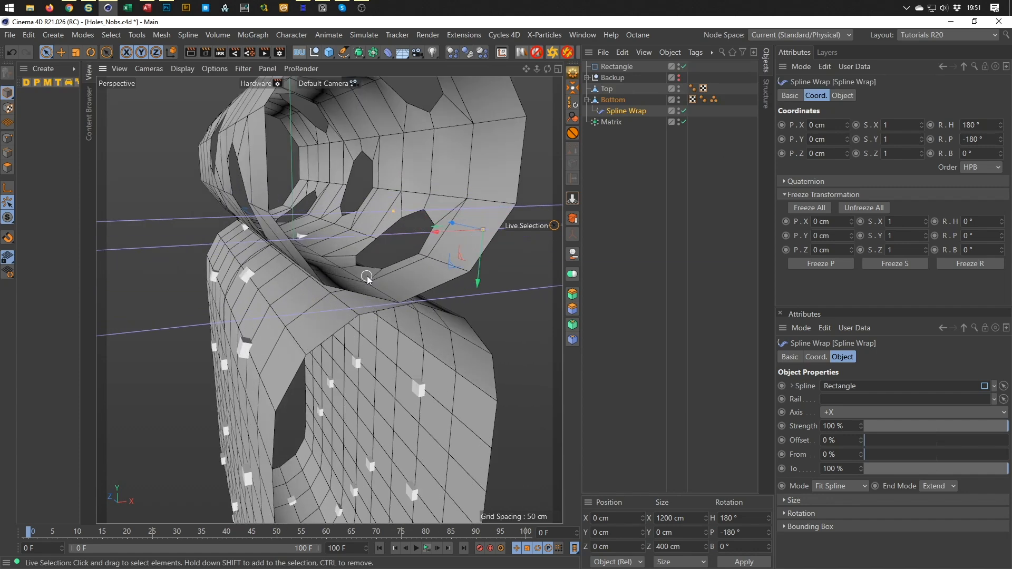
pyautogui.keyDown('alt'); pyautogui.moveTo(405, 271); pyautogui.dragTo(260, 236); pyautogui.keyUp('alt')
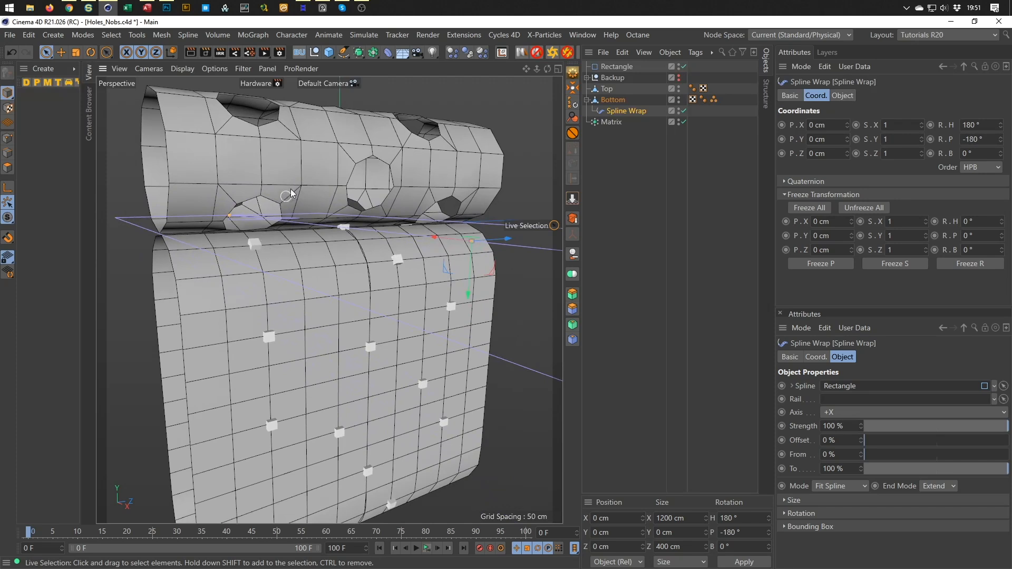
pyautogui.scroll(-4, 353, 315)
pyautogui.moveTo(347, 298)
pyautogui.keyDown('alt'); pyautogui.mouseDown()
pyautogui.moveTo(357, 248)
pyautogui.moveTo(317, 243)
pyautogui.moveTo(244, 278)
pyautogui.moveTo(356, 316)
pyautogui.mouseUp(); pyautogui.keyUp('alt')
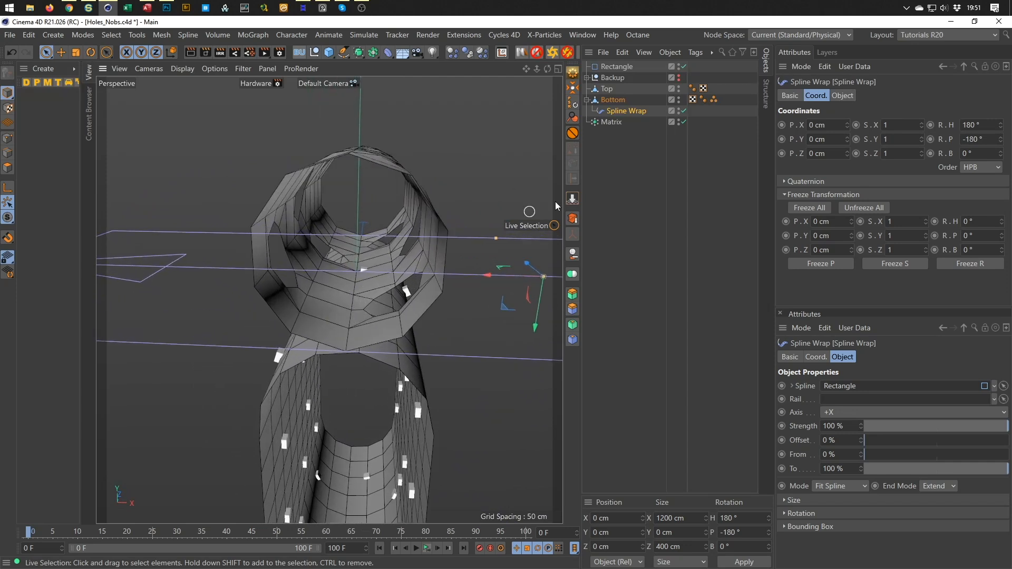
# Rotate the Top tube to a bank angle of about 31° to bring its holes towards the knobs
pyautogui.click(607, 88)
pyautogui.keyDown('alt'); pyautogui.moveTo(409, 321); pyautogui.dragTo(321, 332); pyautogui.keyUp('alt')
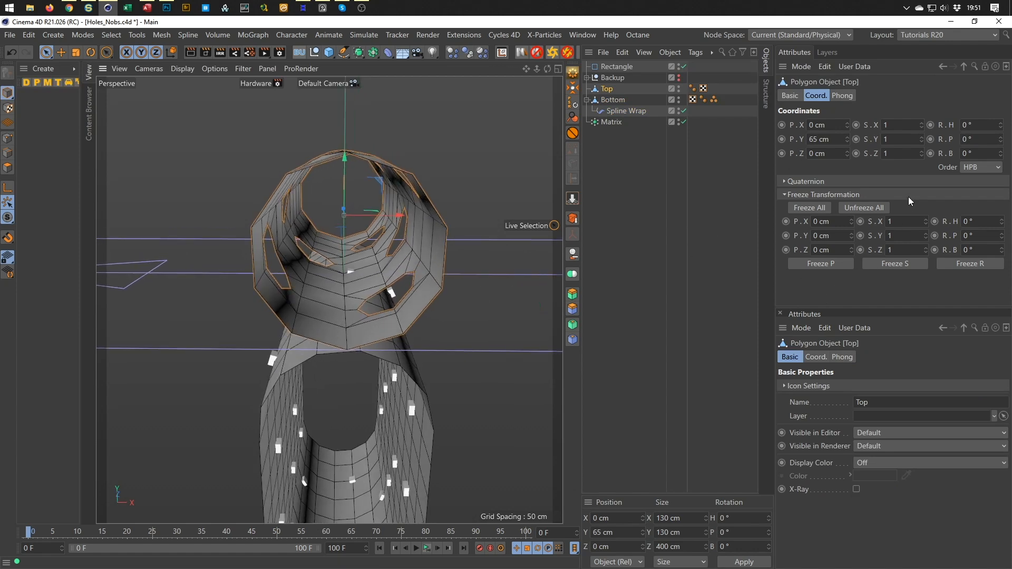
pyautogui.click(1001, 151)
pyautogui.moveTo(1000, 152); pyautogui.dragTo(1000, 136)
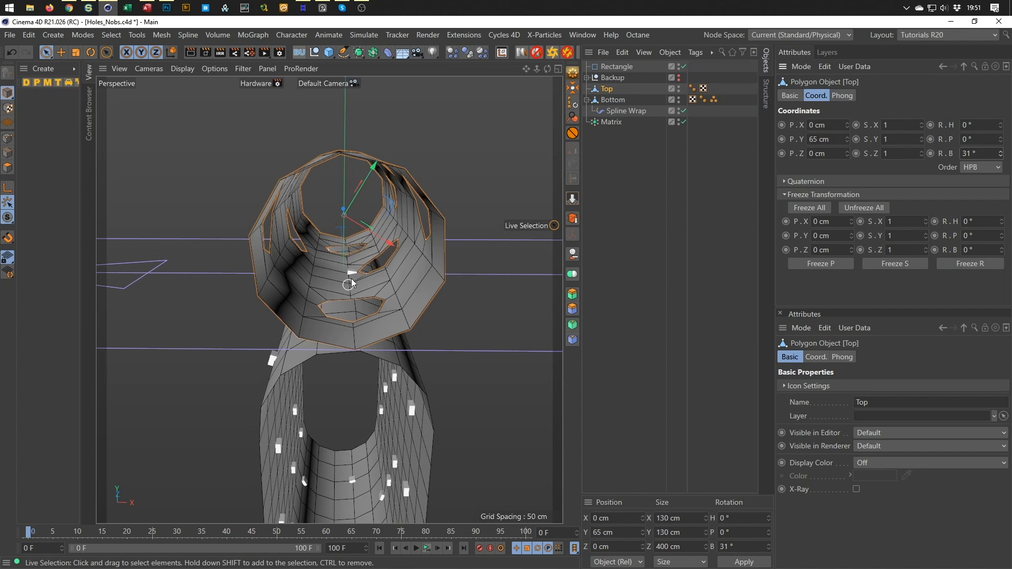
# Fine-tune the Top tube's bank angle to 36°, checking the contact point with the strip in the Front view
pyautogui.middleClick(381, 323)
pyautogui.middleClick(380, 324)
pyautogui.scroll(10, 358, 270)
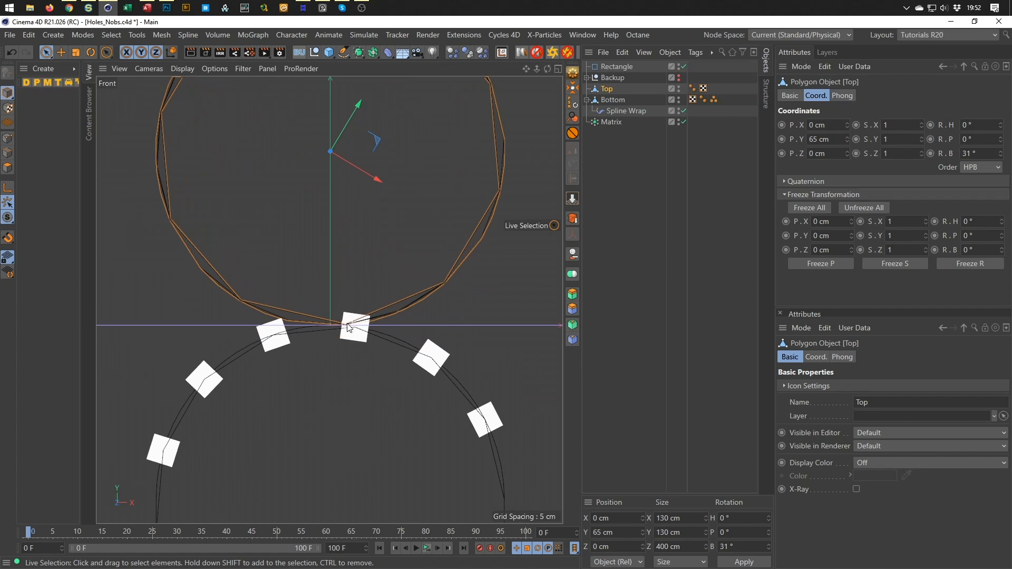
pyautogui.click(1001, 153)
pyautogui.click(1000, 153)
pyautogui.click(1001, 153)
pyautogui.click(1001, 153)
pyautogui.click(1001, 153)
pyautogui.middleClick(314, 295)
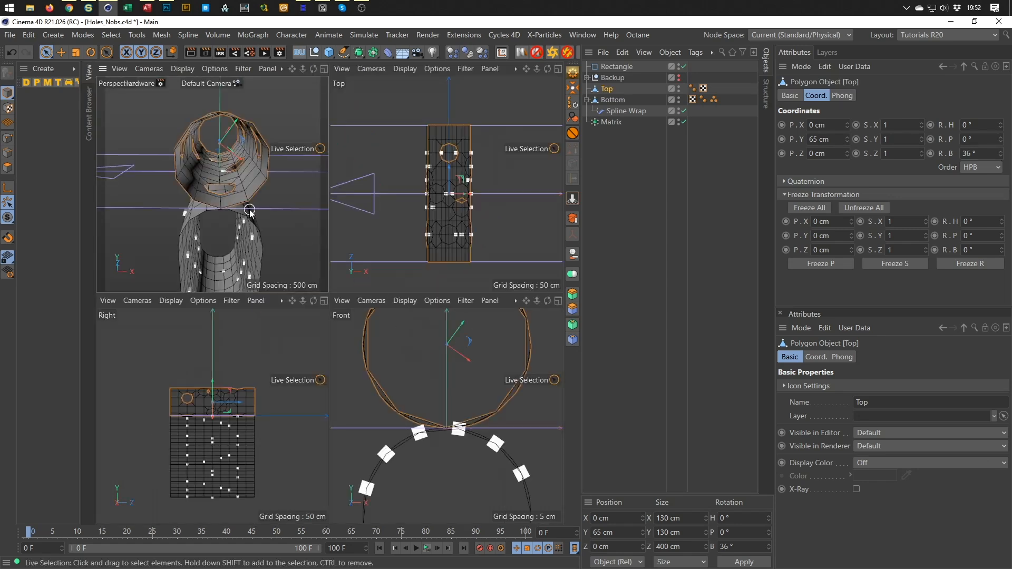
pyautogui.middleClick(313, 287)
pyautogui.scroll(5, 338, 296)
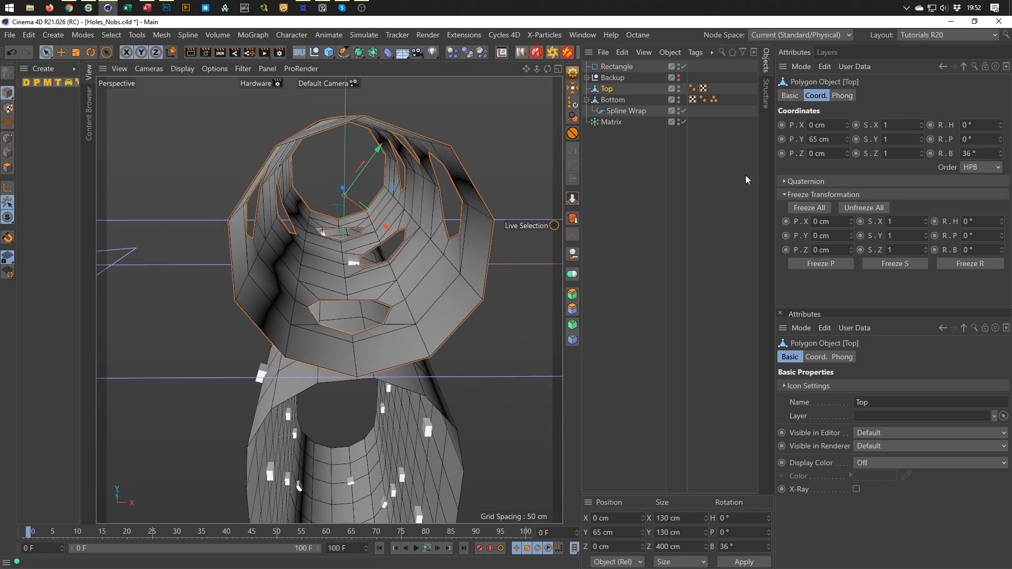
# Fix the Spline Wrap's bounding box and shift its center to X 225, sliding the knobs towards the tube's holes
pyautogui.click(627, 112)
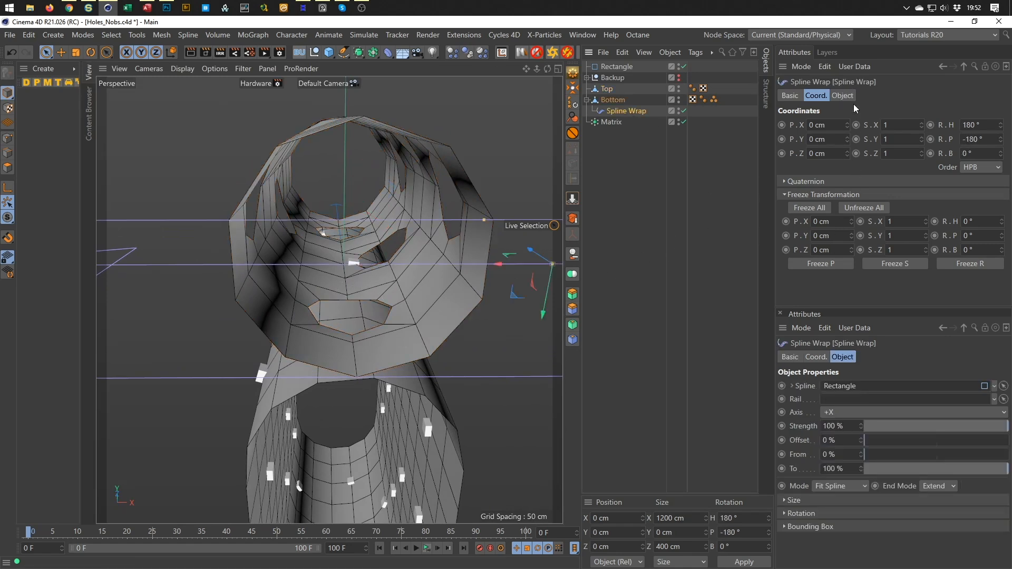
pyautogui.click(842, 95)
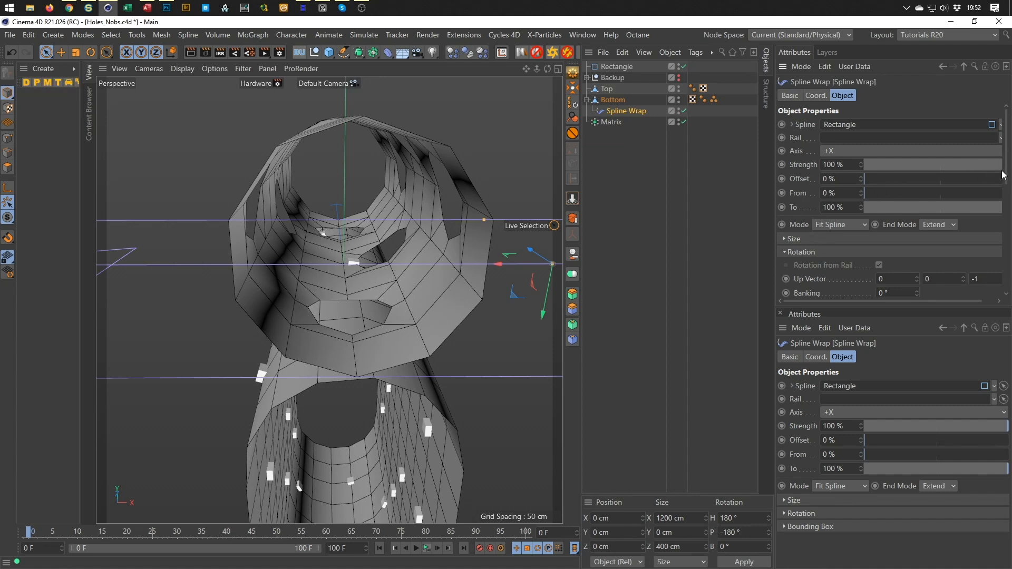
pyautogui.scroll(-3, 900, 211)
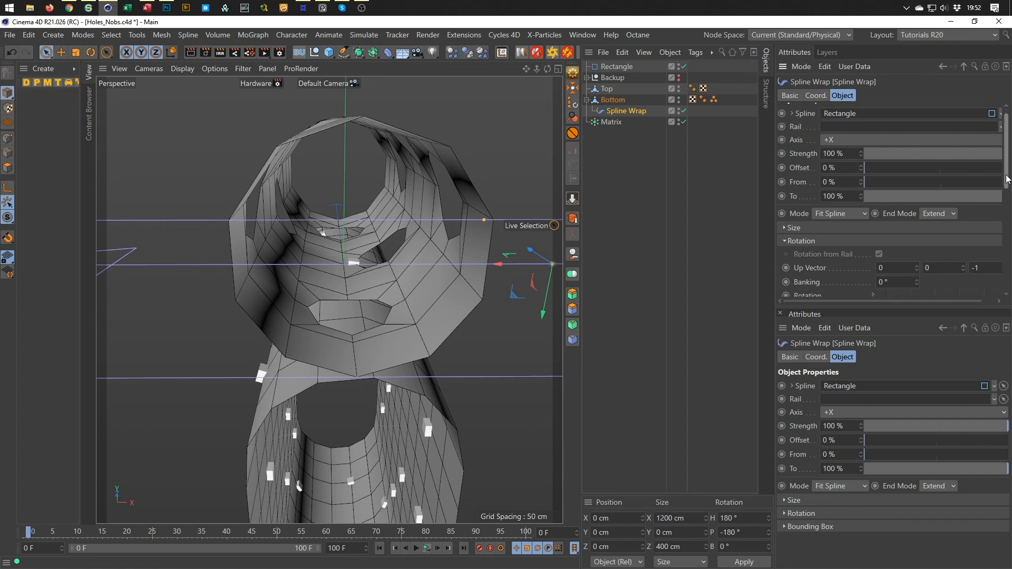
pyautogui.click(833, 223)
pyautogui.click(824, 247)
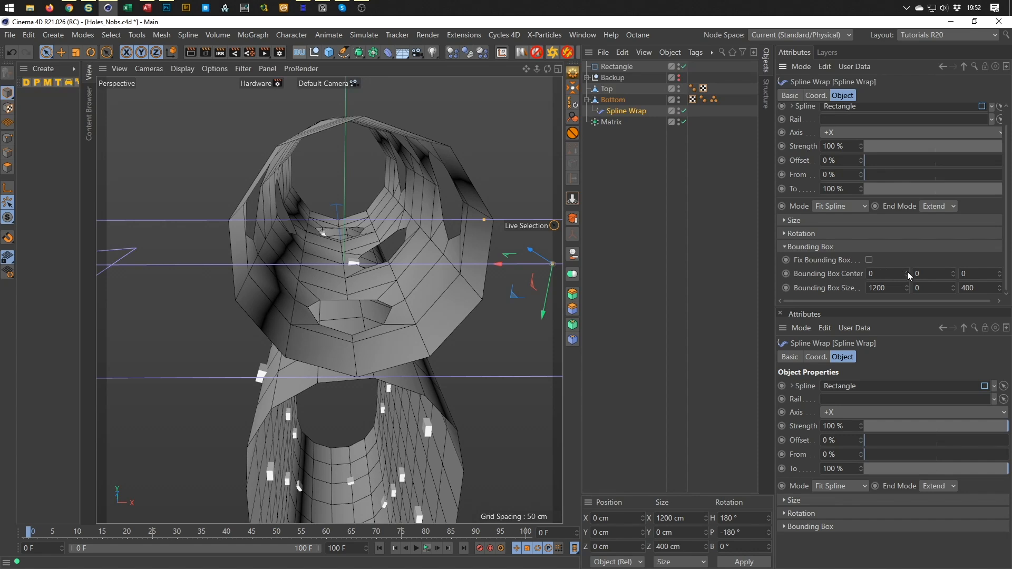
pyautogui.scroll(-5, 413, 281)
pyautogui.keyDown('alt'); pyautogui.moveTo(412, 281); pyautogui.dragTo(446, 283); pyautogui.keyUp('alt')
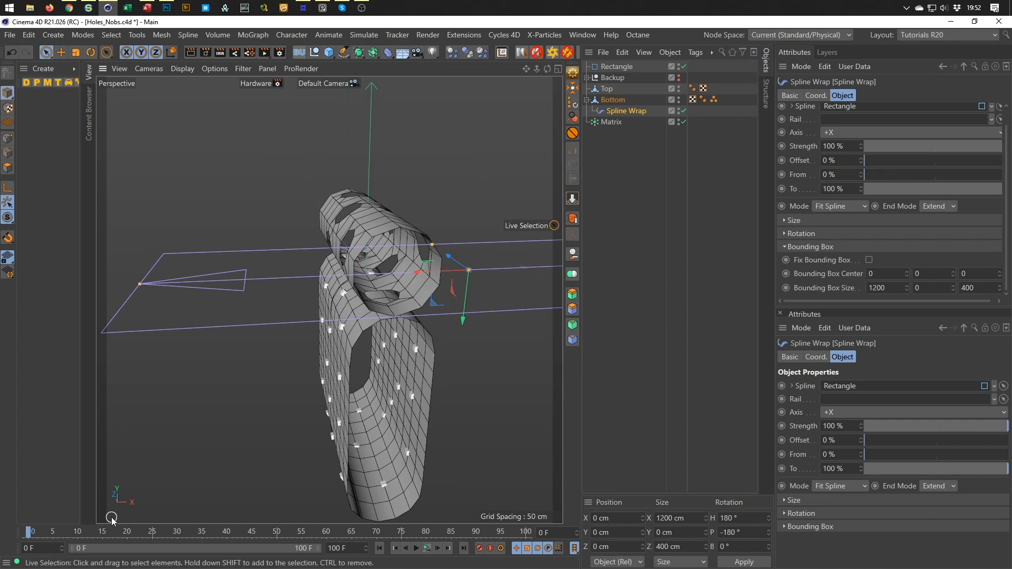
pyautogui.keyDown('alt'); pyautogui.moveTo(377, 336); pyautogui.dragTo(350, 388); pyautogui.keyUp('alt')
pyautogui.scroll(3, 332, 380)
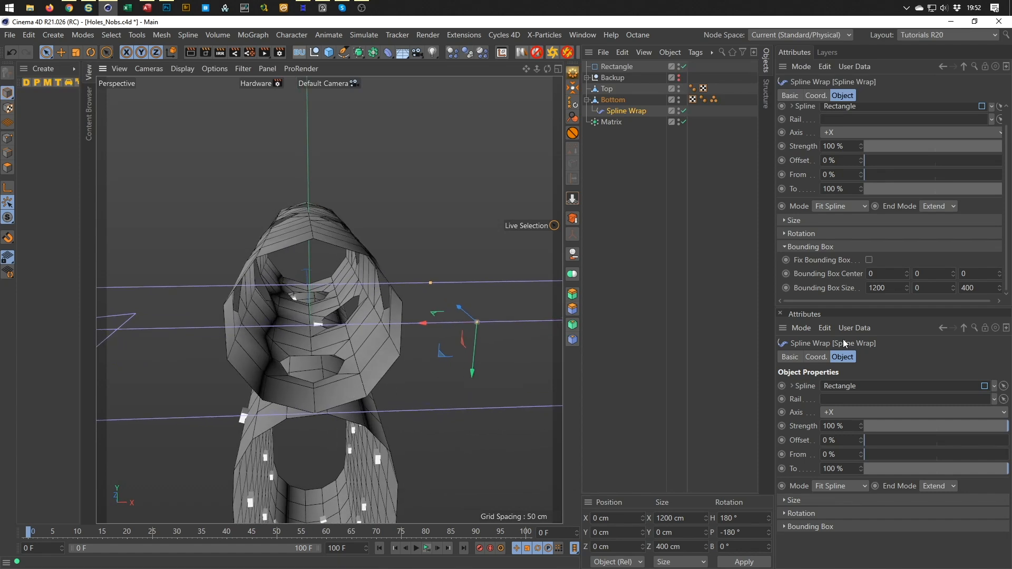
pyautogui.moveTo(906, 273); pyautogui.dragTo(907, 155)
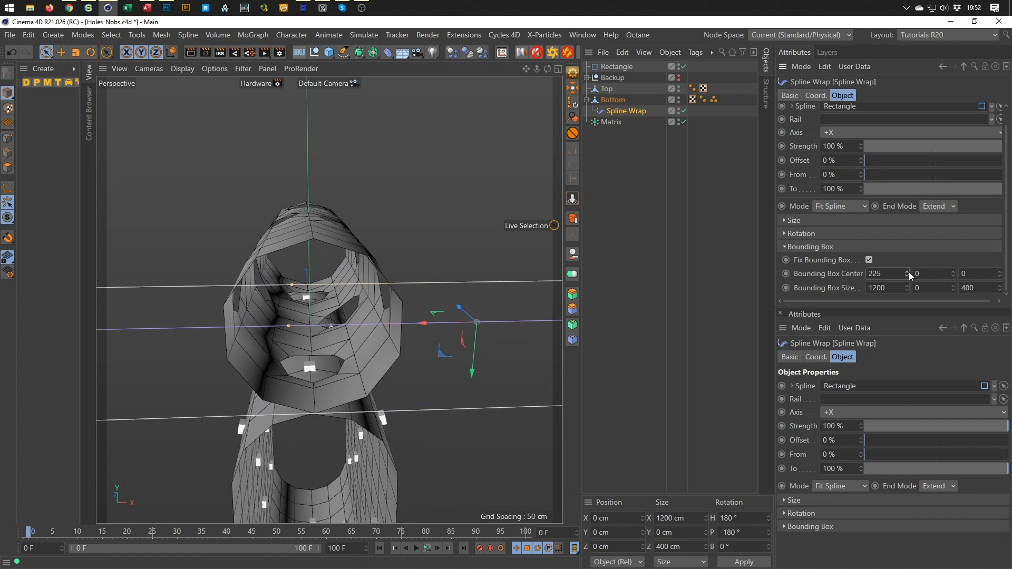
# Nudge the Spline Wrap's bounding box center to X 228 to align the knobs with the tube's holes
pyautogui.keyDown('alt'); pyautogui.moveTo(295, 327); pyautogui.dragTo(297, 356); pyautogui.keyUp('alt')
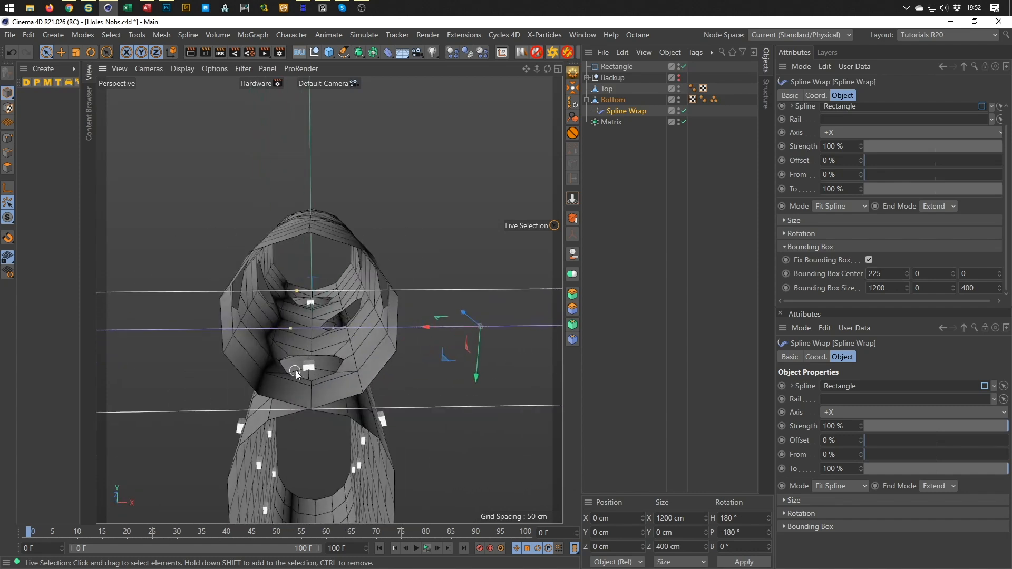
pyautogui.scroll(4, 295, 371)
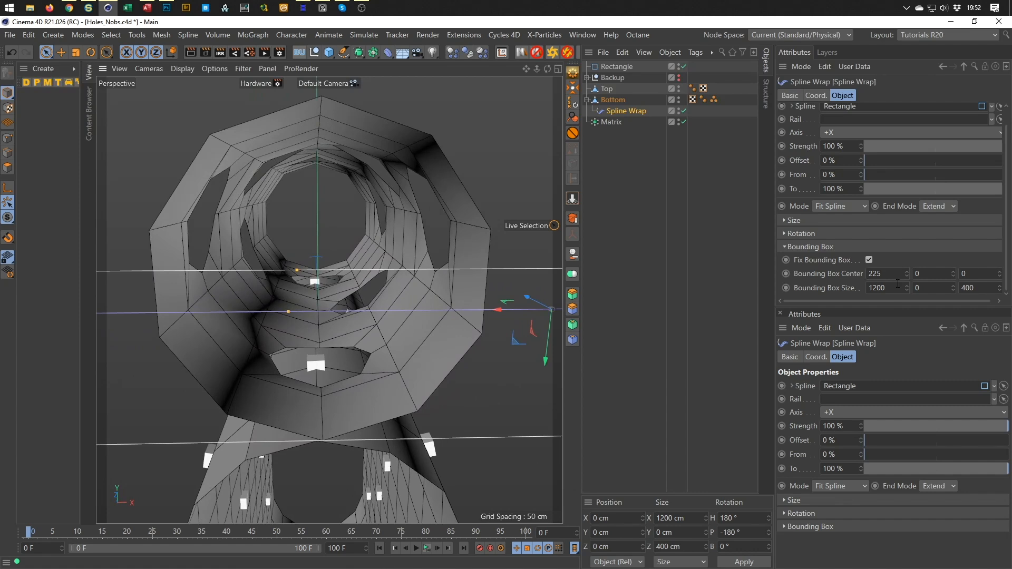
pyautogui.click(907, 271)
pyautogui.click(907, 272)
pyautogui.click(907, 271)
pyautogui.scroll(2, 329, 391)
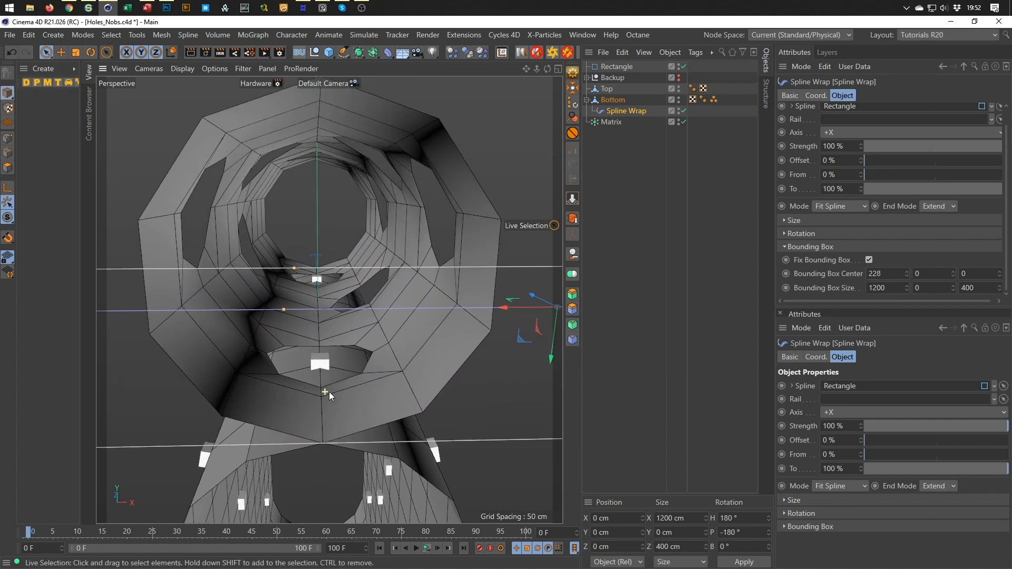
# Examine how the strip's knobs line up with the Top tube's holes from the side, the end and in a full overview
pyautogui.keyDown('alt'); pyautogui.moveTo(320, 367); pyautogui.dragTo(264, 329); pyautogui.keyUp('alt')
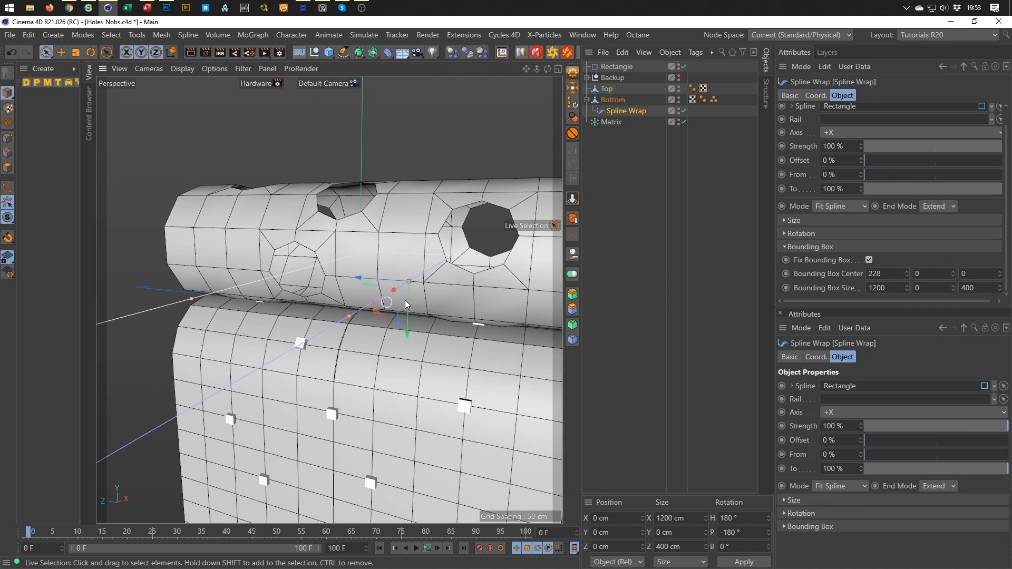
pyautogui.keyDown('alt'); pyautogui.moveTo(470, 329); pyautogui.dragTo(441, 362); pyautogui.keyUp('alt')
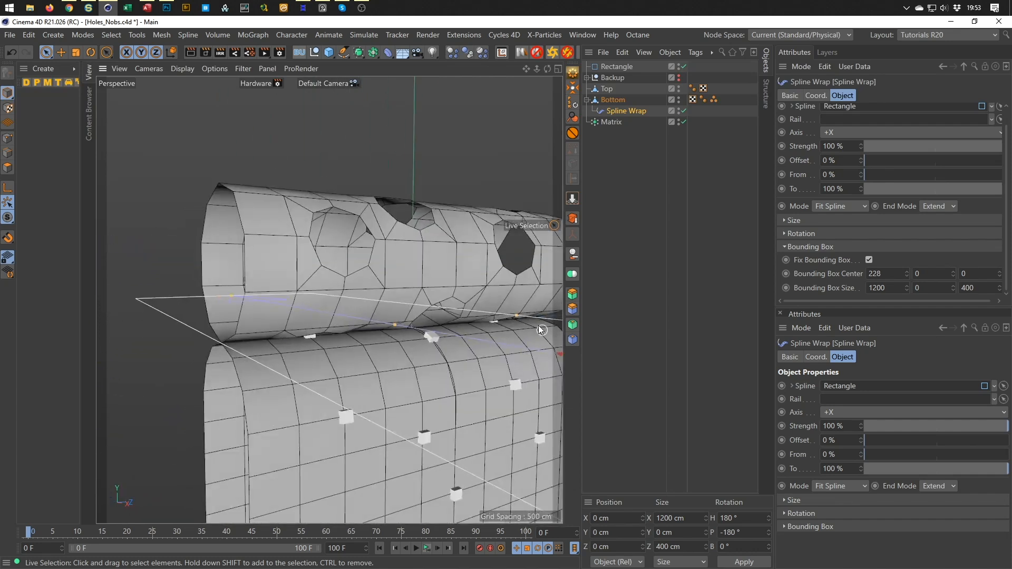
pyautogui.keyDown('alt'); pyautogui.moveTo(403, 333); pyautogui.dragTo(349, 312); pyautogui.keyUp('alt')
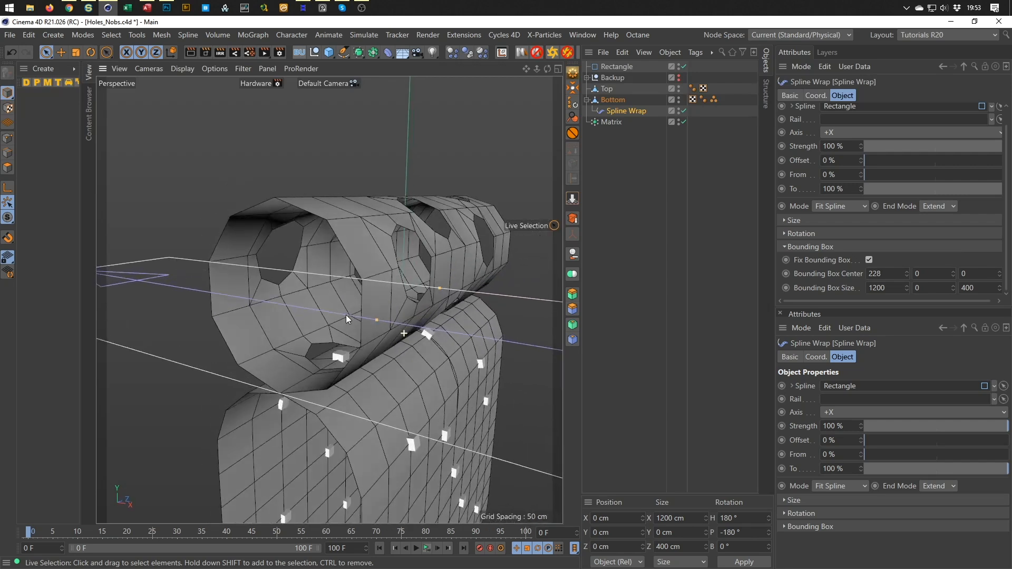
pyautogui.keyDown('alt'); pyautogui.moveTo(414, 275); pyautogui.dragTo(378, 291, button='right'); pyautogui.keyUp('alt')
pyautogui.keyDown('alt'); pyautogui.moveTo(378, 291); pyautogui.dragTo(325, 316); pyautogui.keyUp('alt')
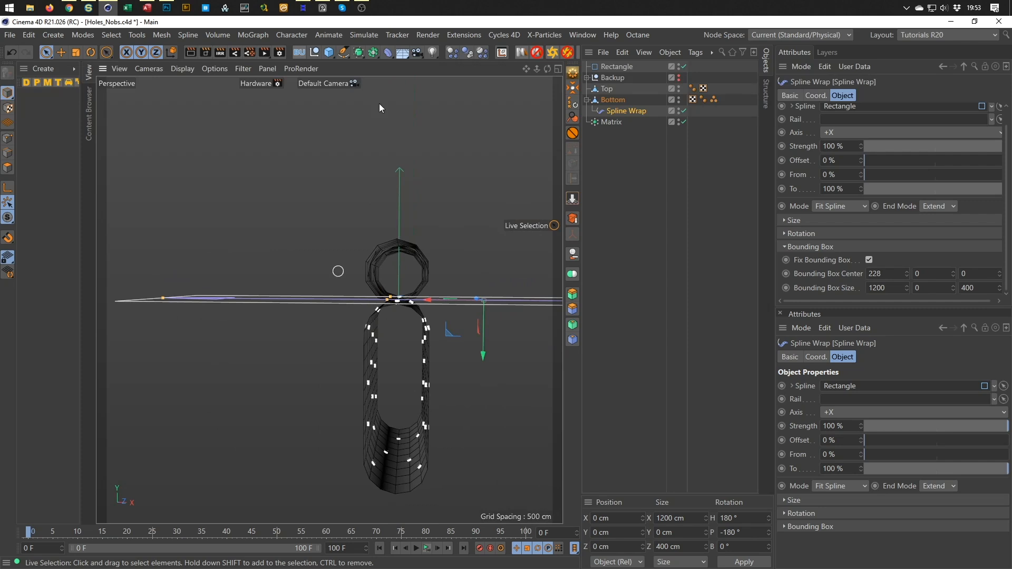
pyautogui.keyDown('alt'); pyautogui.moveTo(416, 328); pyautogui.dragTo(334, 279); pyautogui.keyUp('alt')
pyautogui.keyDown('alt'); pyautogui.moveTo(334, 279); pyautogui.dragTo(375, 271, button='right'); pyautogui.keyUp('alt')
pyautogui.moveTo(375, 270)
pyautogui.keyDown('alt'); pyautogui.mouseDown()
pyautogui.moveTo(387, 295)
pyautogui.moveTo(413, 287)
pyautogui.moveTo(417, 296)
pyautogui.moveTo(373, 253)
pyautogui.mouseUp(); pyautogui.keyUp('alt')
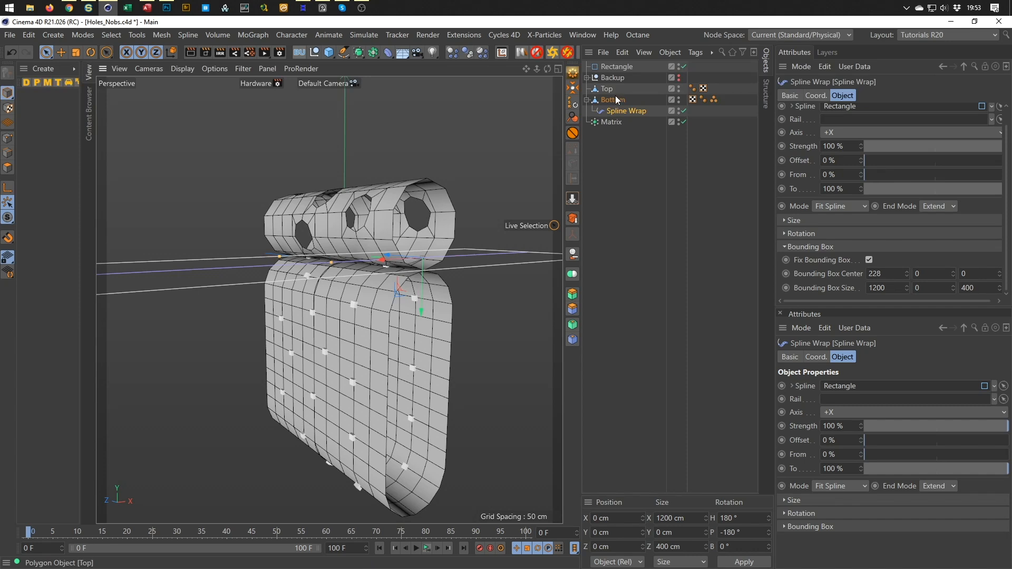
# Try enabling scaling on the Matrix object with a scale of 170%
pyautogui.click(609, 122)
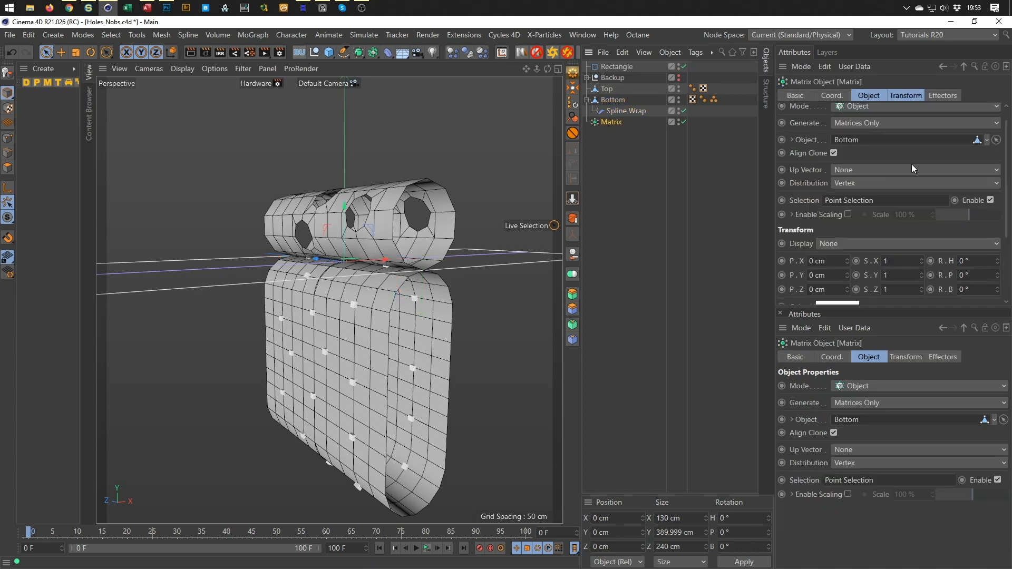
pyautogui.click(847, 214)
pyautogui.moveTo(971, 217); pyautogui.dragTo(989, 222)
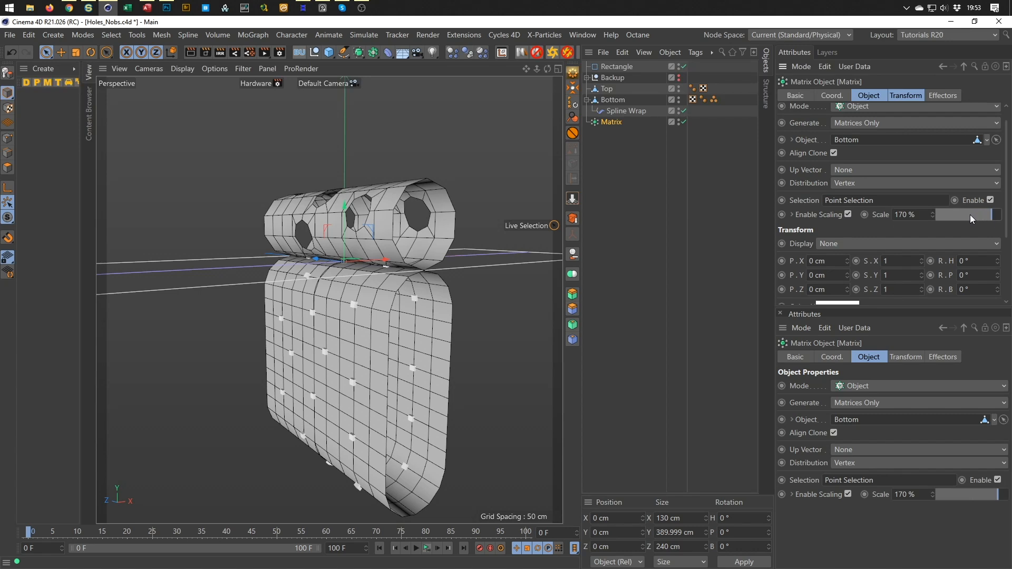
pyautogui.click(848, 214)
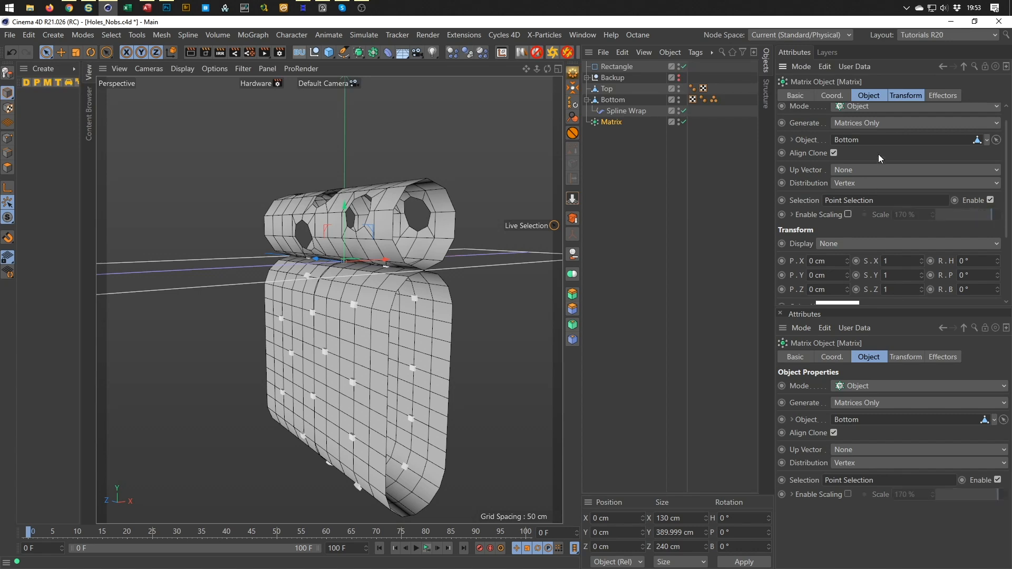
# Set the Matrix object's transform scale to 3 on X, Y and Z, trying 5 first, and save the scene
pyautogui.click(905, 96)
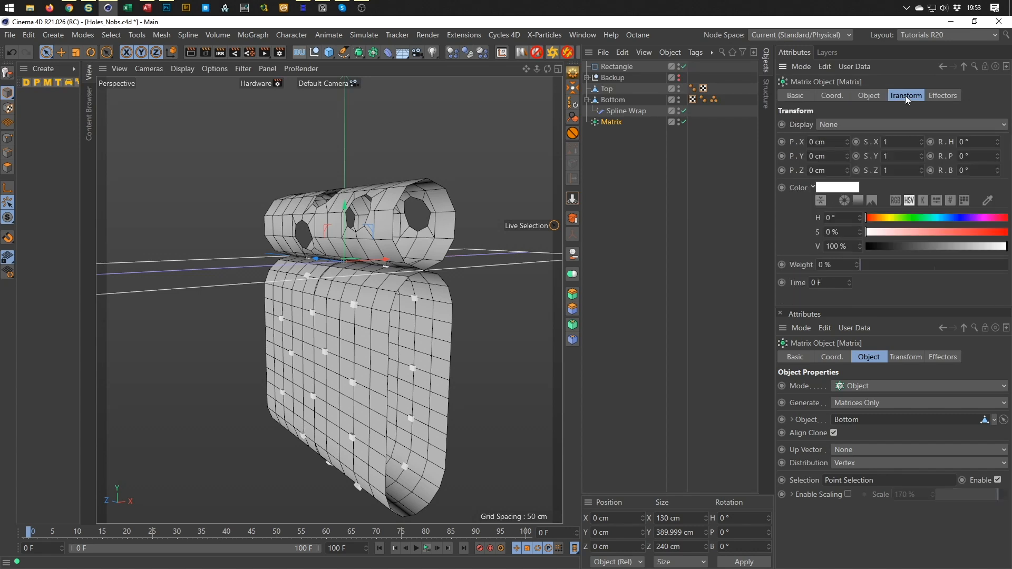
pyautogui.click(866, 143)
pyautogui.doubleClick(902, 142)
pyautogui.write('5')
pyautogui.press('Return')
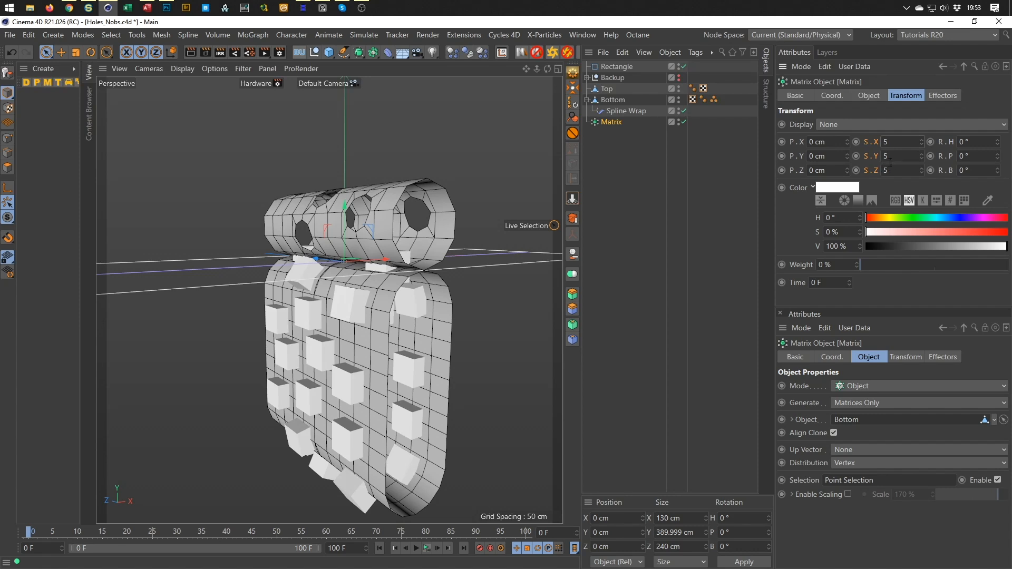
pyautogui.write('3')
pyautogui.press('Return')
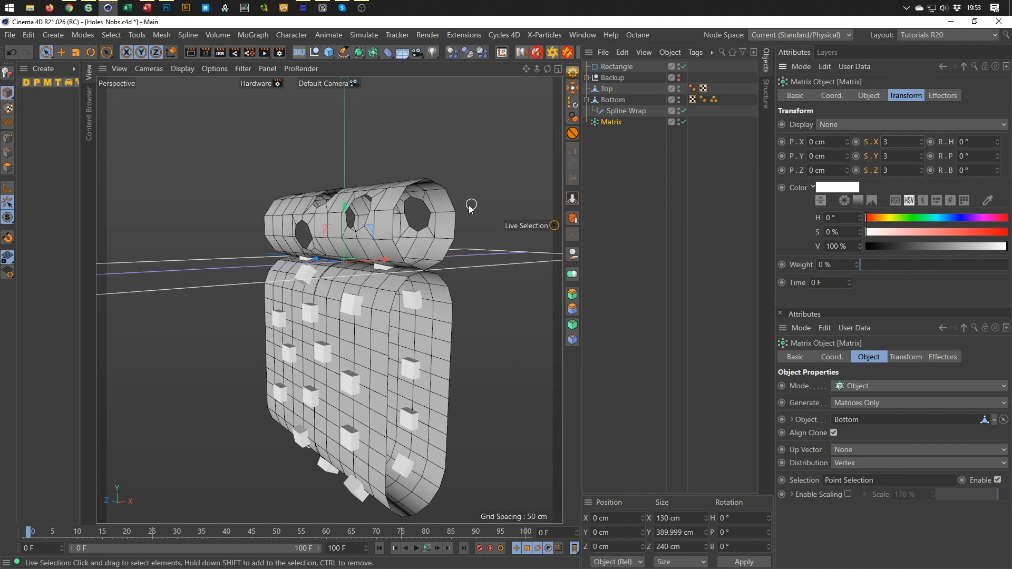
pyautogui.keyDown('alt'); pyautogui.moveTo(361, 229); pyautogui.dragTo(342, 234, button='middle'); pyautogui.keyUp('alt')
pyautogui.keyDown('alt'); pyautogui.moveTo(342, 234); pyautogui.dragTo(333, 240); pyautogui.keyUp('alt')
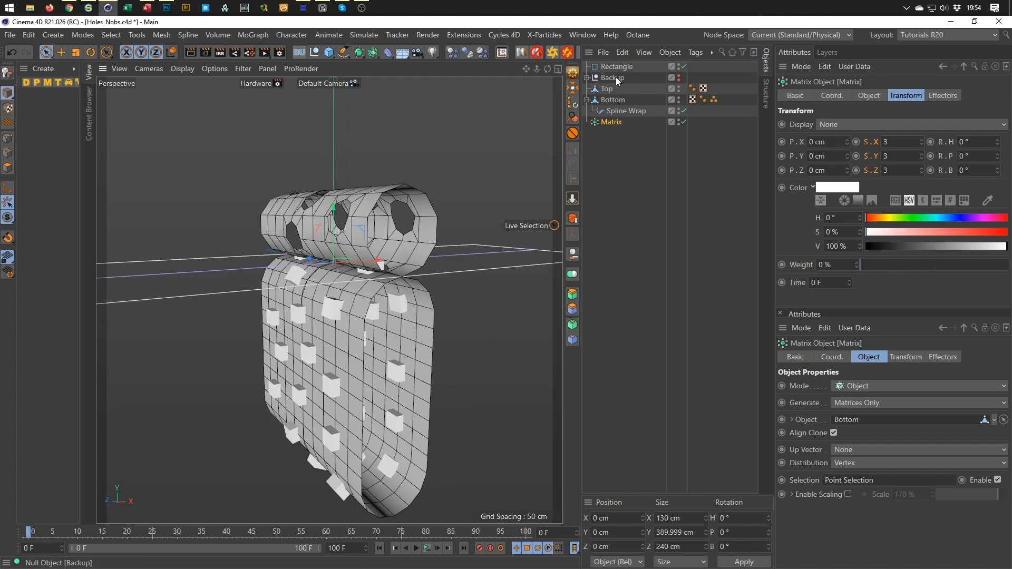
pyautogui.hotkey('ctrl', 's')
# Freeze the Top tube's rotation and keyframe its bank angle at 0° on frame 0
pyautogui.click(606, 91)
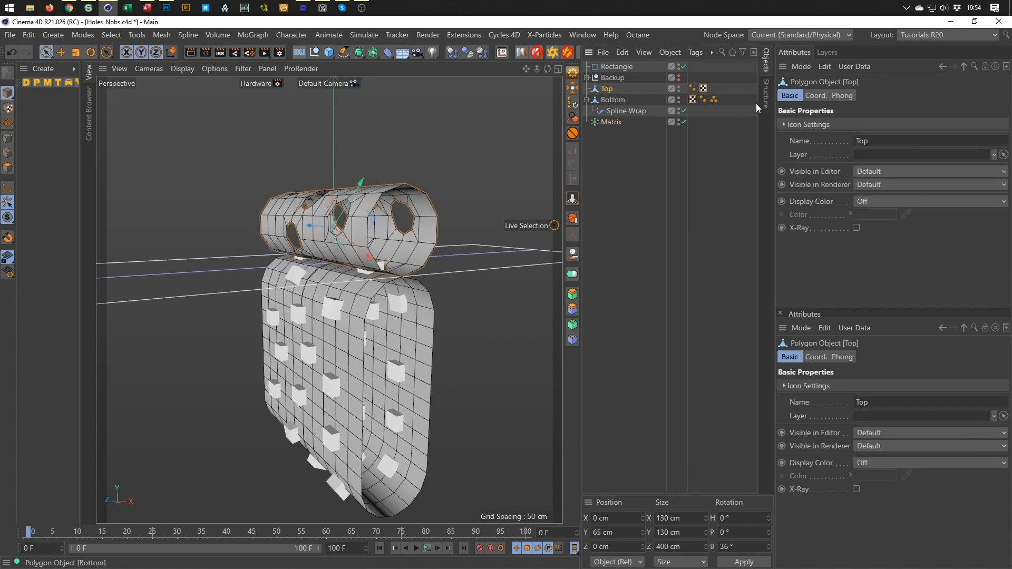
pyautogui.click(815, 97)
pyautogui.keyDown('alt'); pyautogui.moveTo(311, 238); pyautogui.dragTo(302, 228); pyautogui.keyUp('alt')
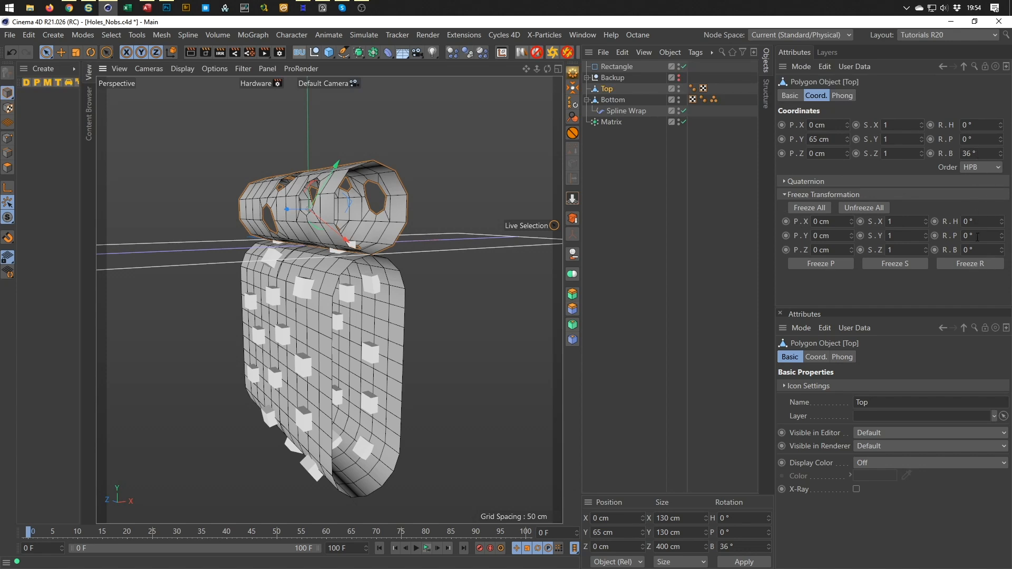
pyautogui.click(970, 264)
# Keyframe the Top tube's bank angle at 360° on frame 100 and preview the rotation
pyautogui.doubleClick(545, 533)
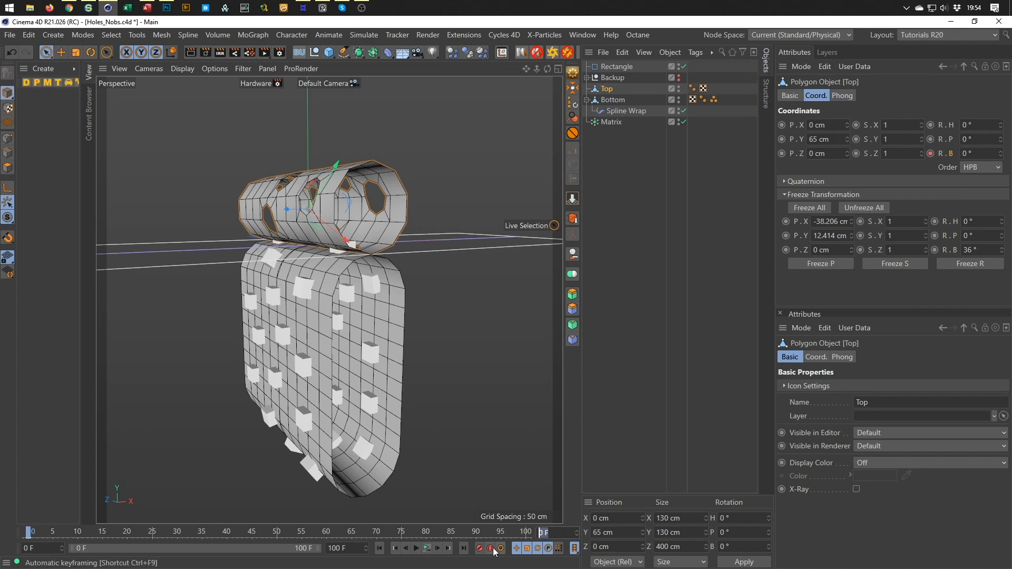
pyautogui.write('100')
pyautogui.press('Return')
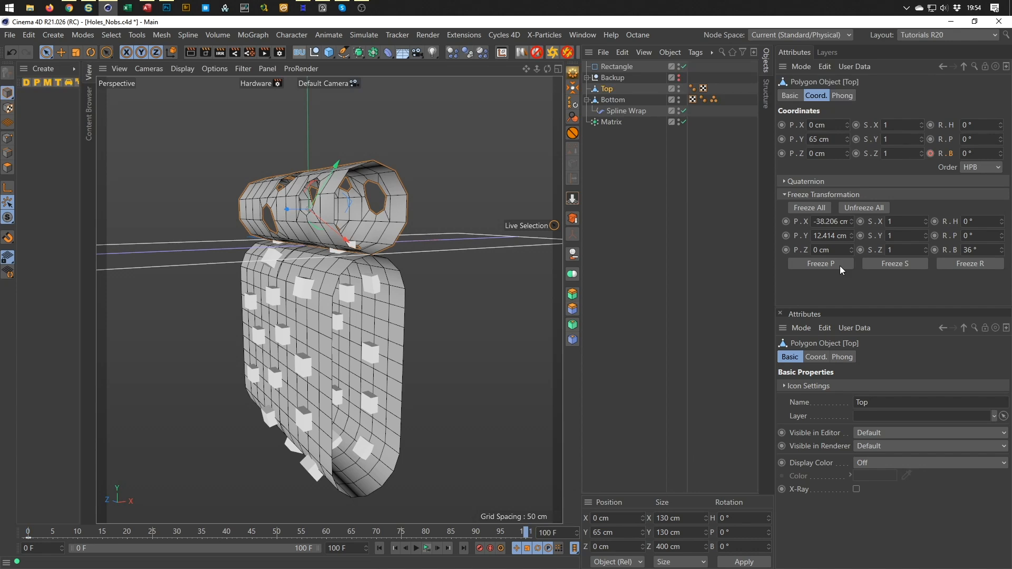
pyautogui.click(984, 156)
pyautogui.write('360')
pyautogui.press('Return')
pyautogui.click(931, 153)
pyautogui.click(426, 547)
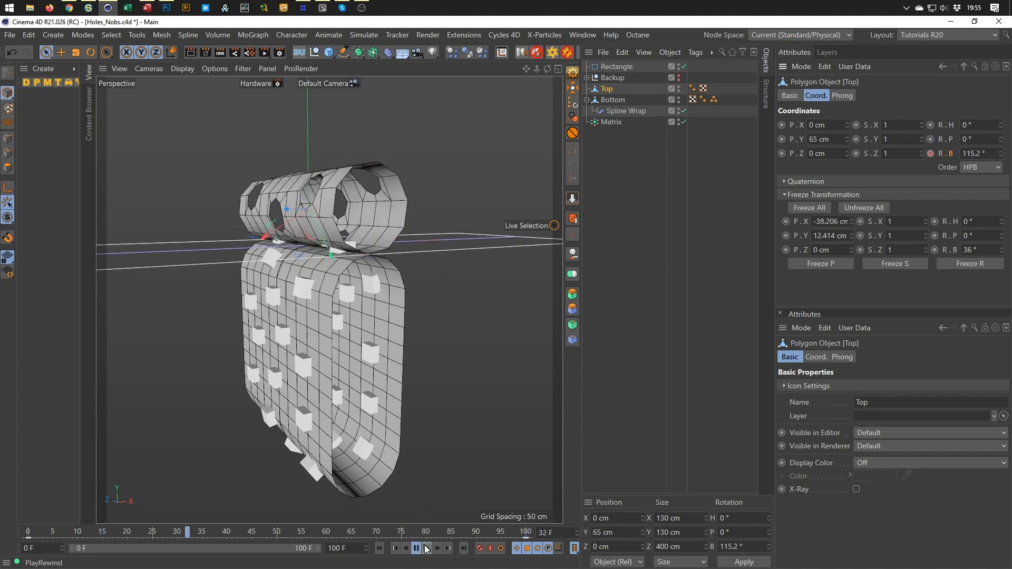
pyautogui.click(427, 548)
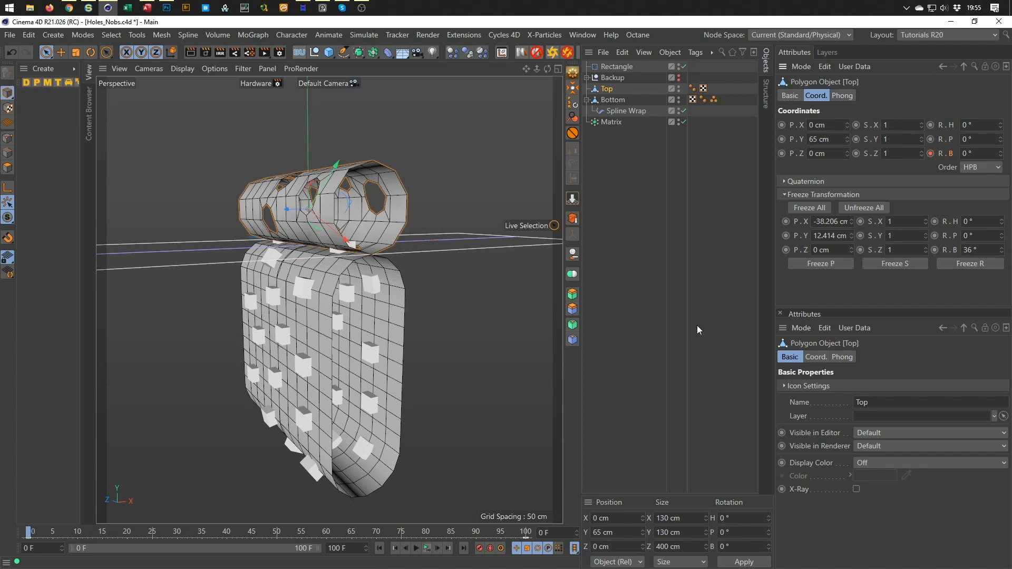
# Keyframe the Spline Wrap's offset at 0% on frame 0 and at 100/3 (33.333%) on frame 100
pyautogui.click(622, 110)
pyautogui.click(841, 95)
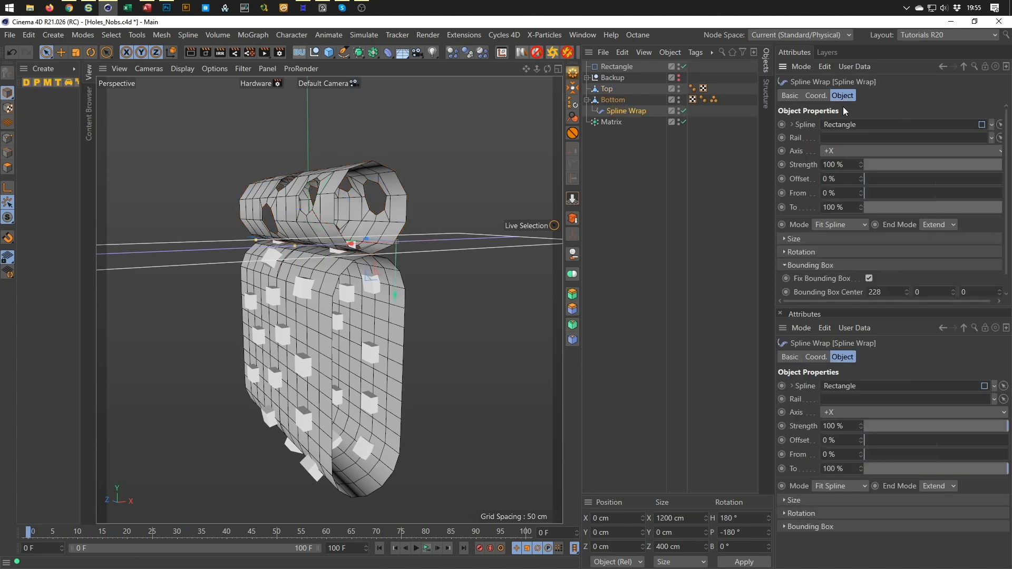
pyautogui.moveTo(1005, 145)
pyautogui.mouseDown()
pyautogui.moveTo(1005, 171)
pyautogui.moveTo(1006, 145)
pyautogui.mouseUp()
pyautogui.click(782, 178)
pyautogui.write('100')
pyautogui.press('Return')
pyautogui.click(837, 180)
pyautogui.write('100/3')
pyautogui.press('Return')
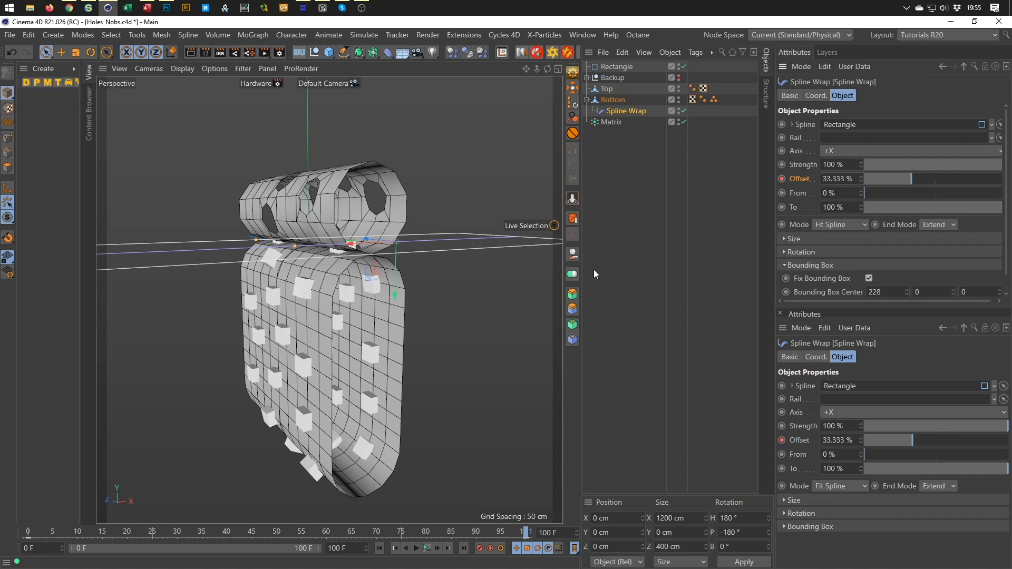
# Play the animation from two viewing angles to check how the moving knobs meet the rotating tube's holes
pyautogui.keyDown('alt'); pyautogui.moveTo(299, 265); pyautogui.dragTo(321, 216); pyautogui.keyUp('alt')
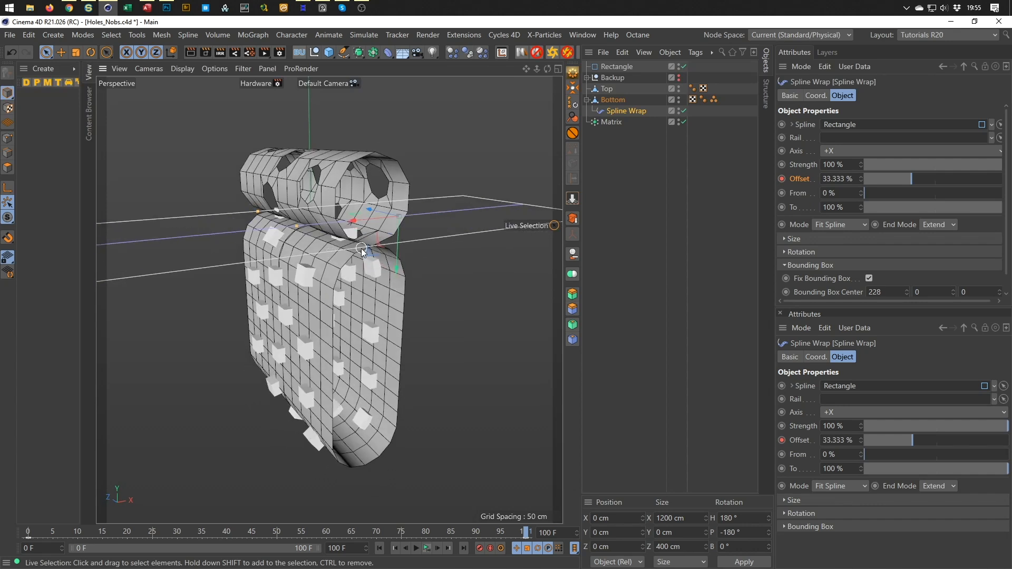
pyautogui.click(427, 549)
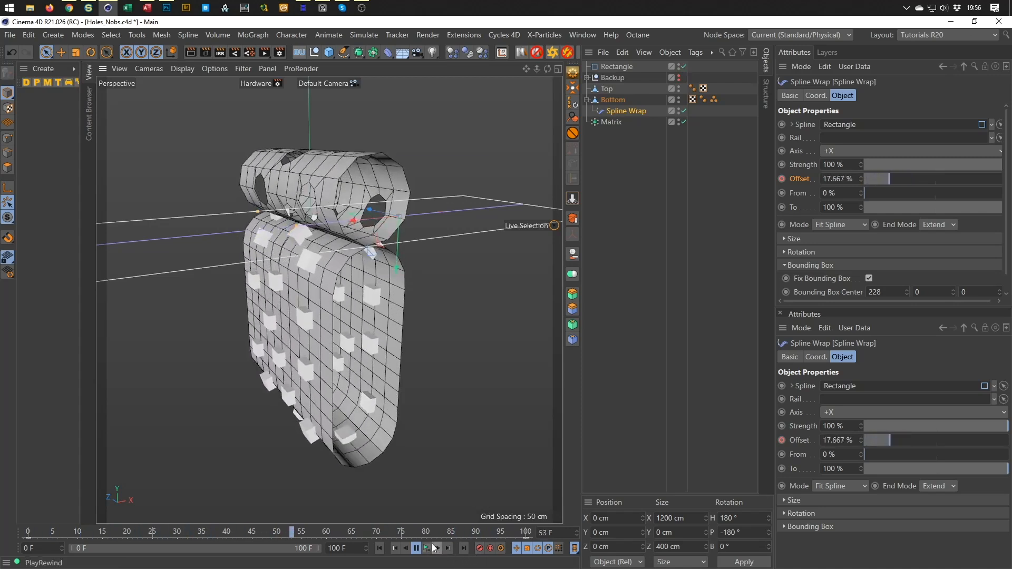
pyautogui.click(431, 545)
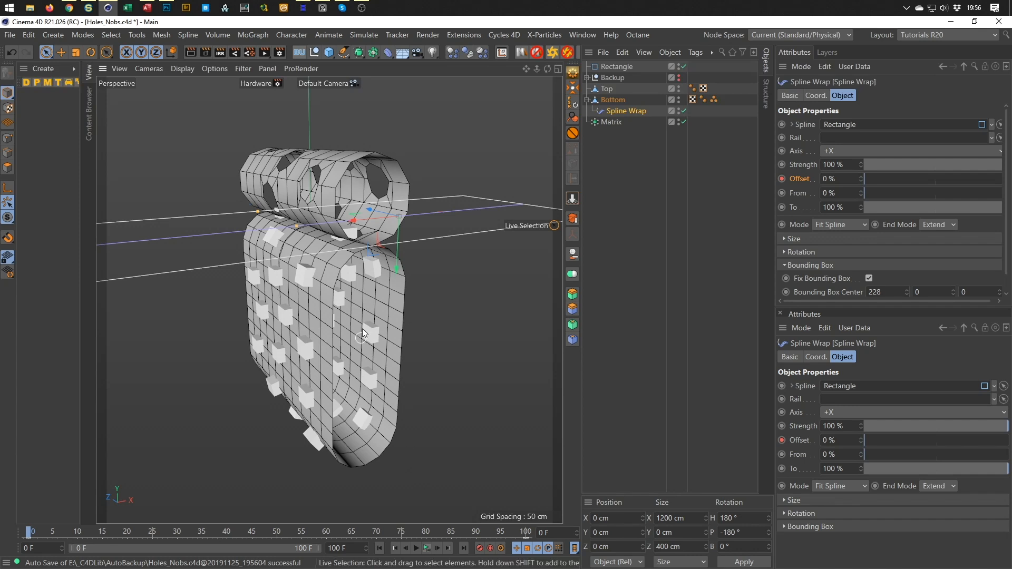
pyautogui.keyDown('alt'); pyautogui.moveTo(336, 227); pyautogui.dragTo(365, 224); pyautogui.keyUp('alt')
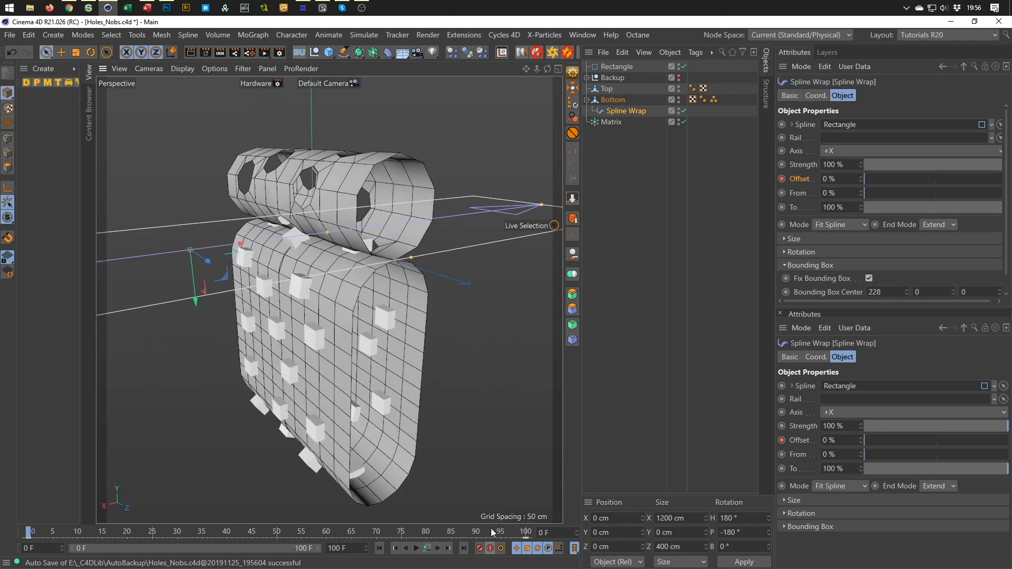
pyautogui.click(426, 550)
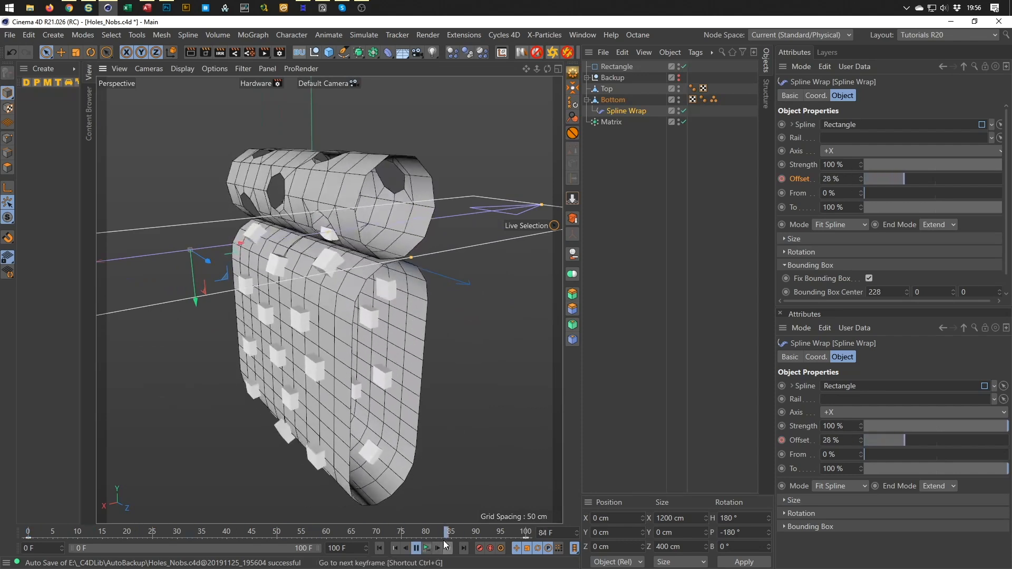
pyautogui.click(428, 548)
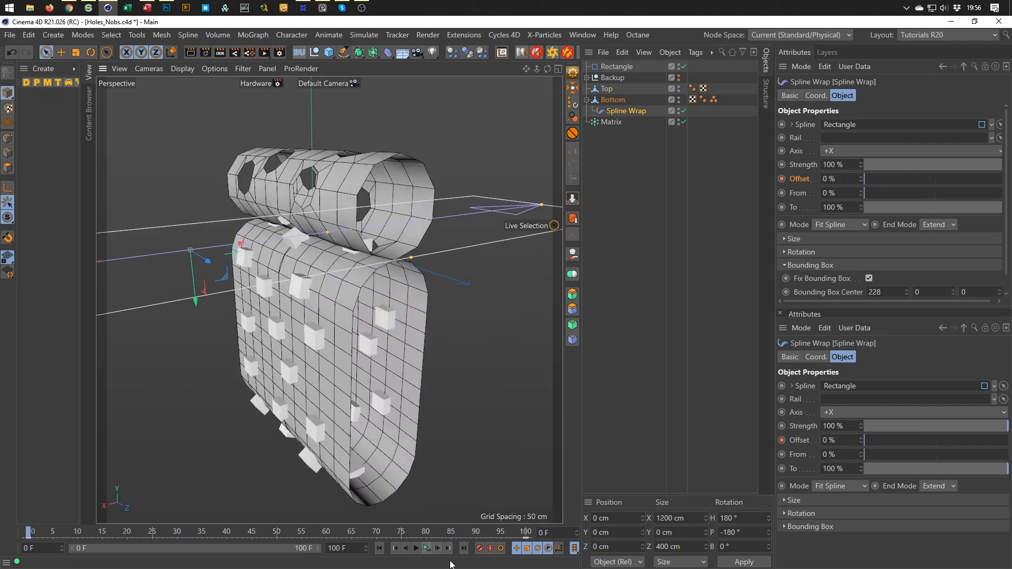
# Examine the contact area between the tube's holes and the strip's knobs at frame 0 from several angles
pyautogui.keyDown('alt'); pyautogui.moveTo(396, 264); pyautogui.dragTo(359, 272); pyautogui.keyUp('alt')
pyautogui.keyDown('alt'); pyautogui.moveTo(440, 294); pyautogui.dragTo(236, 242, button='middle'); pyautogui.keyUp('alt')
pyautogui.keyDown('alt'); pyautogui.moveTo(236, 242); pyautogui.dragTo(339, 266); pyautogui.keyUp('alt')
pyautogui.scroll(-5, 333, 270)
pyautogui.keyDown('alt'); pyautogui.moveTo(332, 269); pyautogui.dragTo(312, 322, button='middle'); pyautogui.keyUp('alt')
pyautogui.keyDown('alt'); pyautogui.moveTo(312, 322); pyautogui.dragTo(331, 330); pyautogui.keyUp('alt')
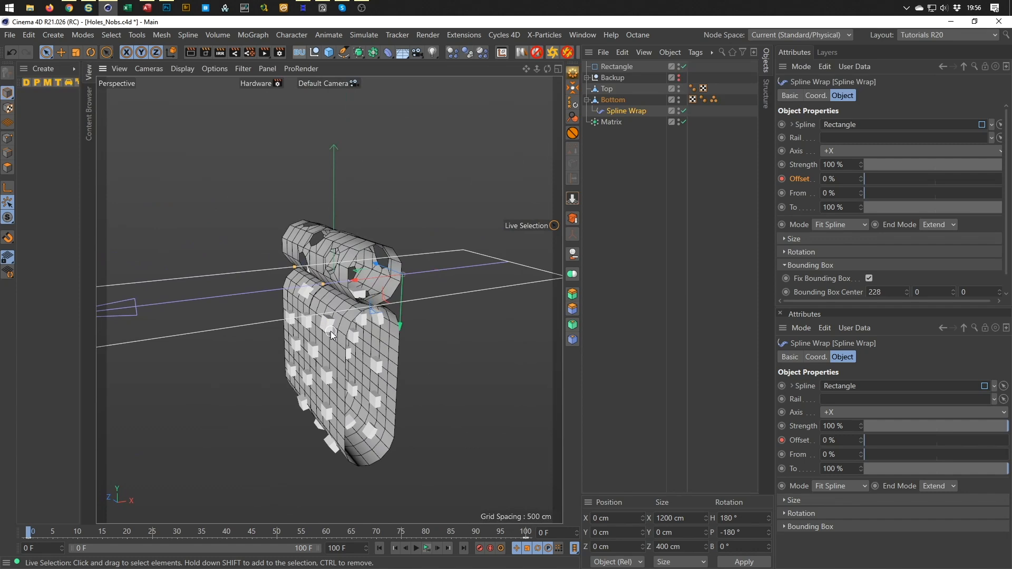
pyautogui.keyDown('alt'); pyautogui.moveTo(351, 319); pyautogui.dragTo(379, 319, button='right'); pyautogui.keyUp('alt')
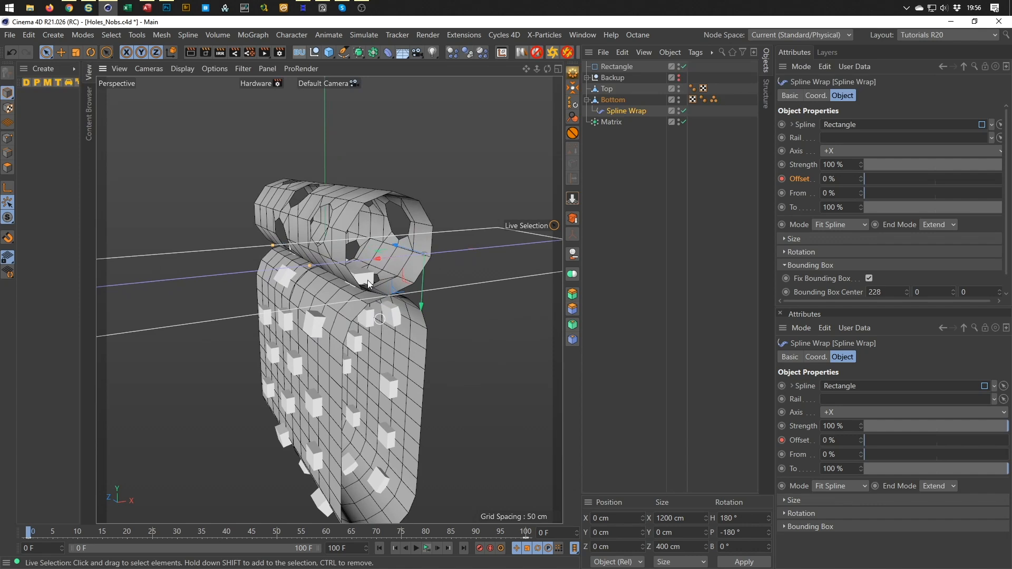
pyautogui.moveTo(332, 232)
pyautogui.keyDown('alt'); pyautogui.mouseDown()
pyautogui.moveTo(324, 203)
pyautogui.moveTo(328, 224)
pyautogui.mouseUp(); pyautogui.keyUp('alt')
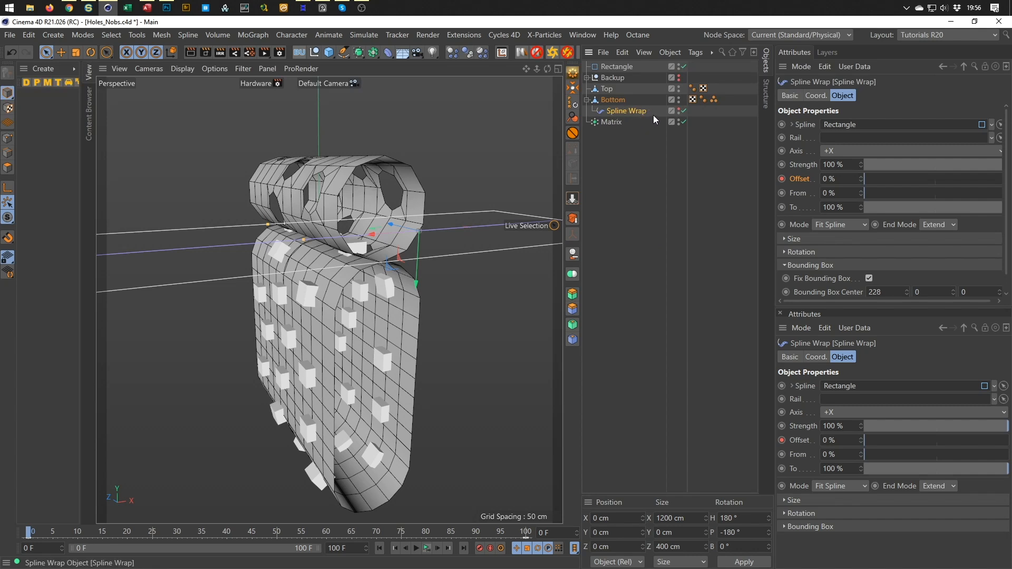
pyautogui.click(644, 176)
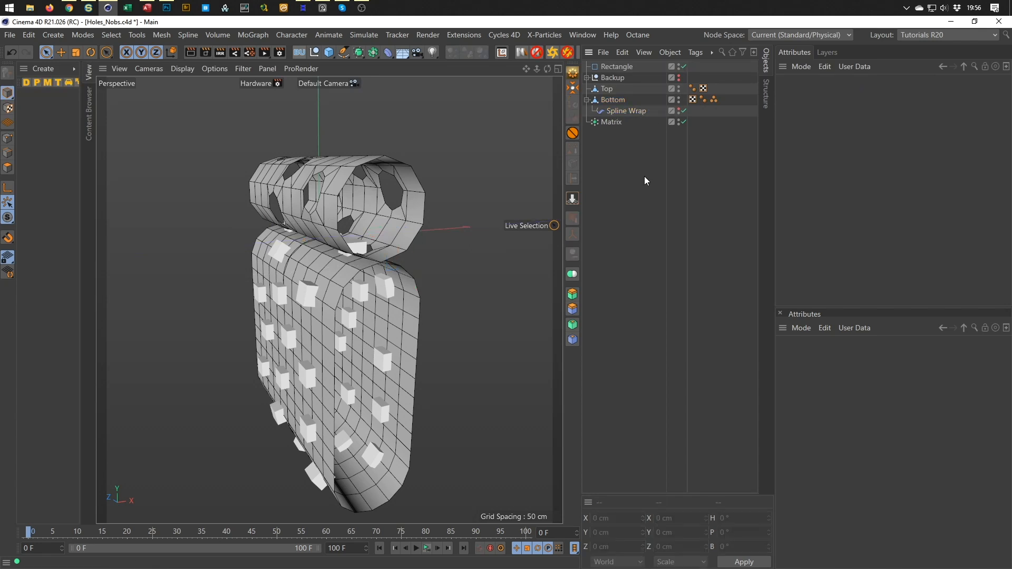
pyautogui.click(621, 111)
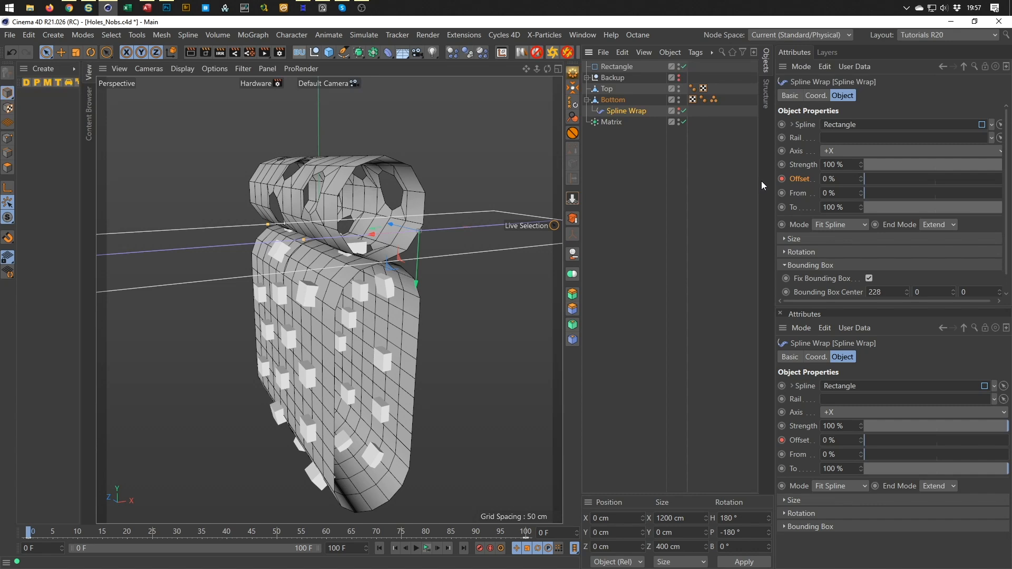
# Reverse the Top tube's rotation by setting its bank angle to -360° at frame 100
pyautogui.click(615, 90)
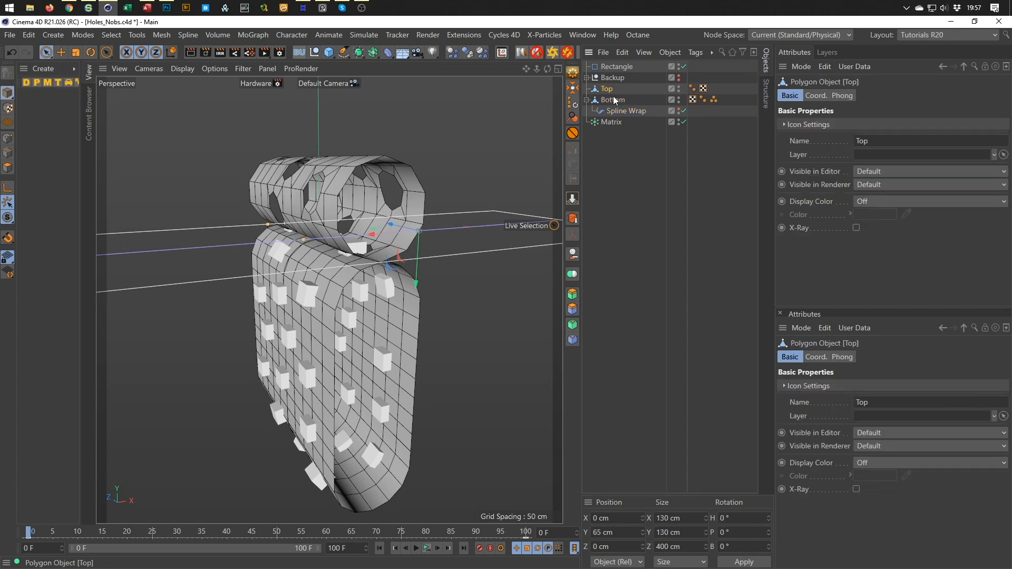
pyautogui.write('100')
pyautogui.press('Return')
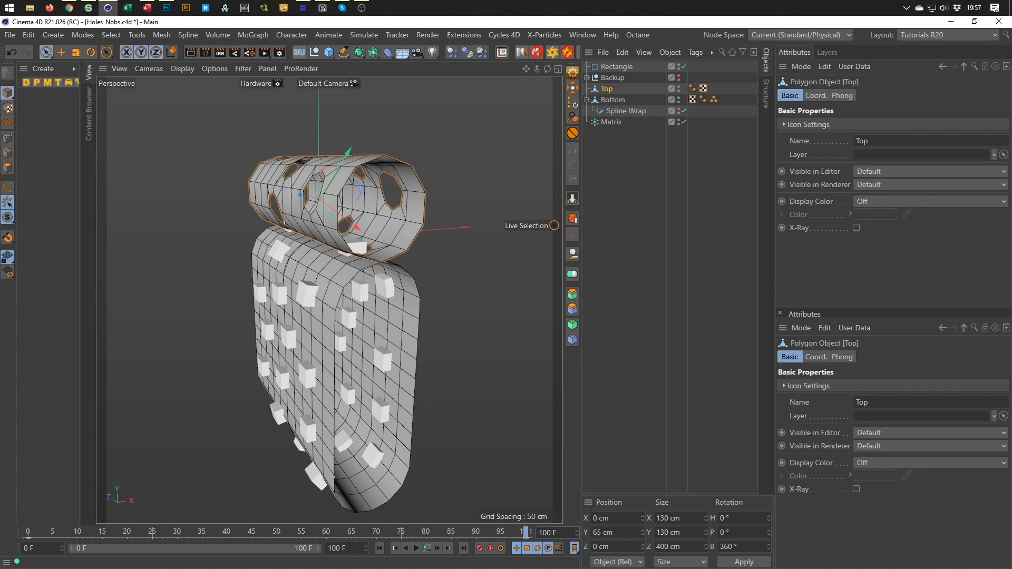
pyautogui.click(817, 96)
pyautogui.click(990, 148)
pyautogui.press('Home')
pyautogui.write('-')
pyautogui.press('Return')
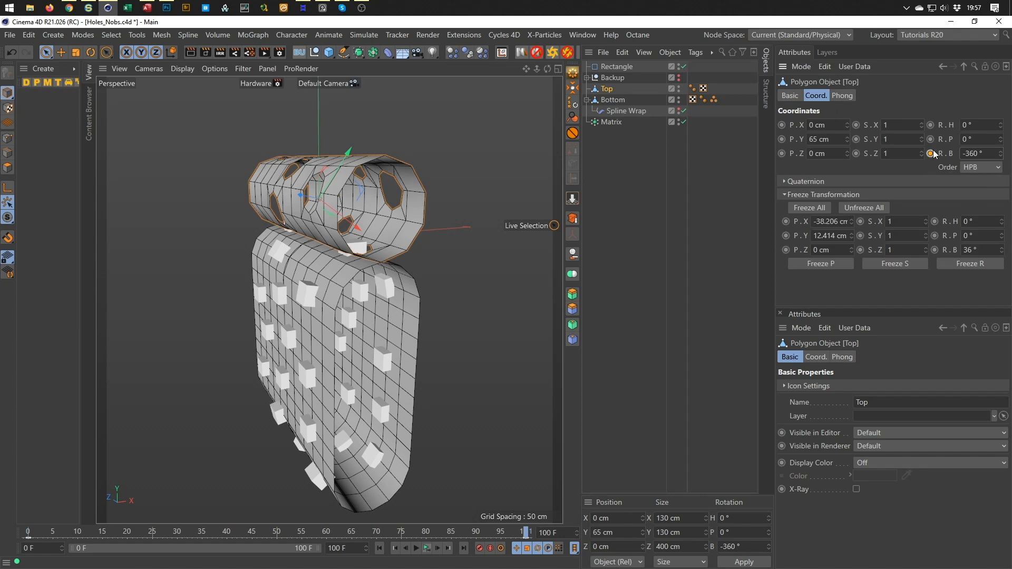
# Change the Spline Wrap's offset at frame 100 to -33.333% and play the animation
pyautogui.click(623, 109)
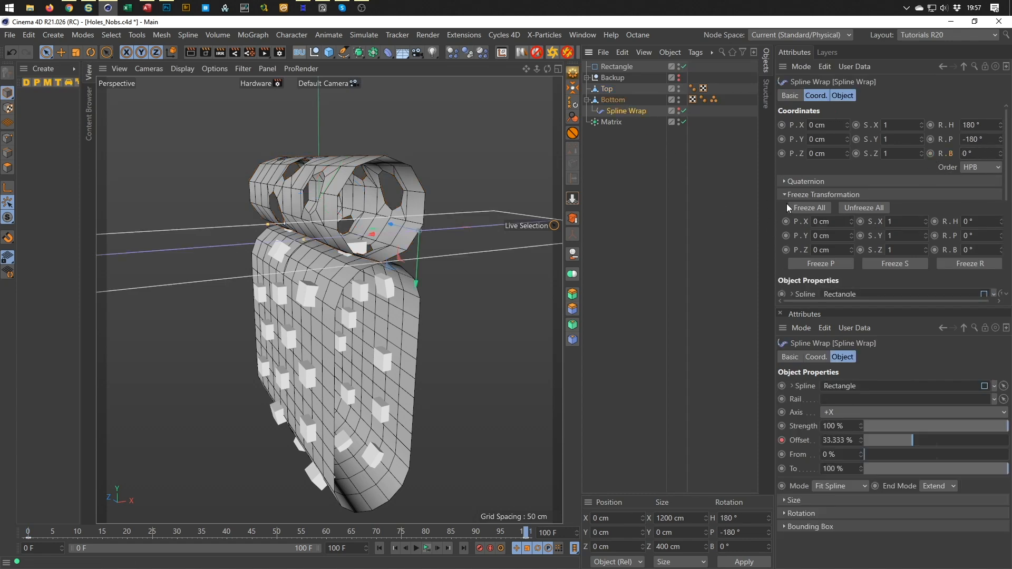
pyautogui.click(841, 95)
pyautogui.click(825, 179)
pyautogui.write('-')
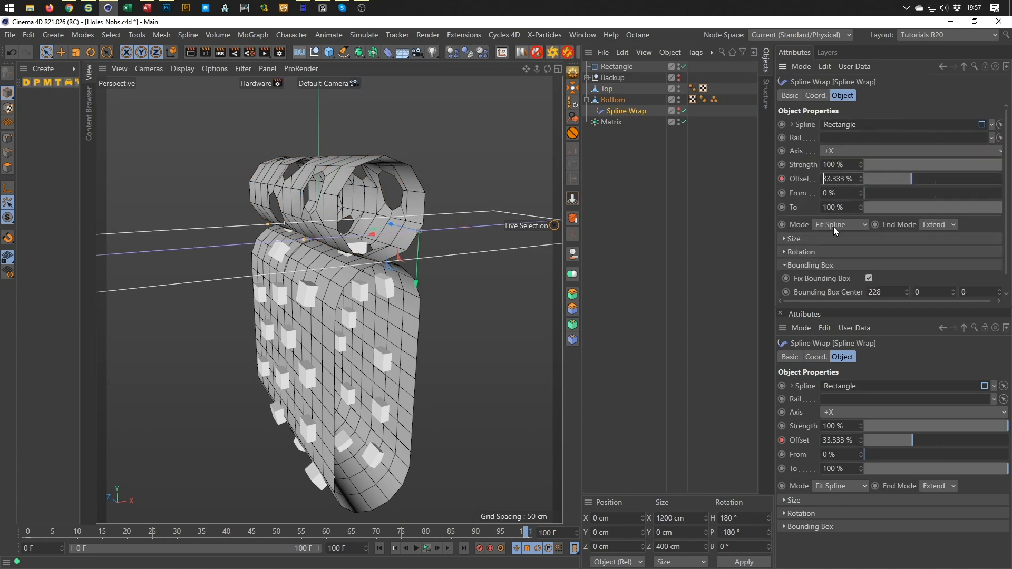
pyautogui.press('Return')
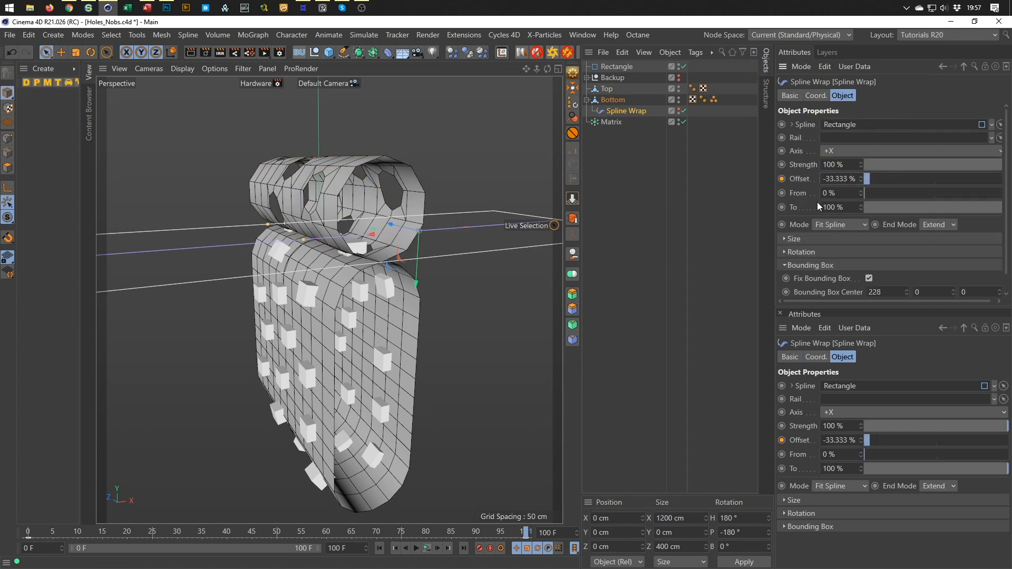
pyautogui.click(427, 548)
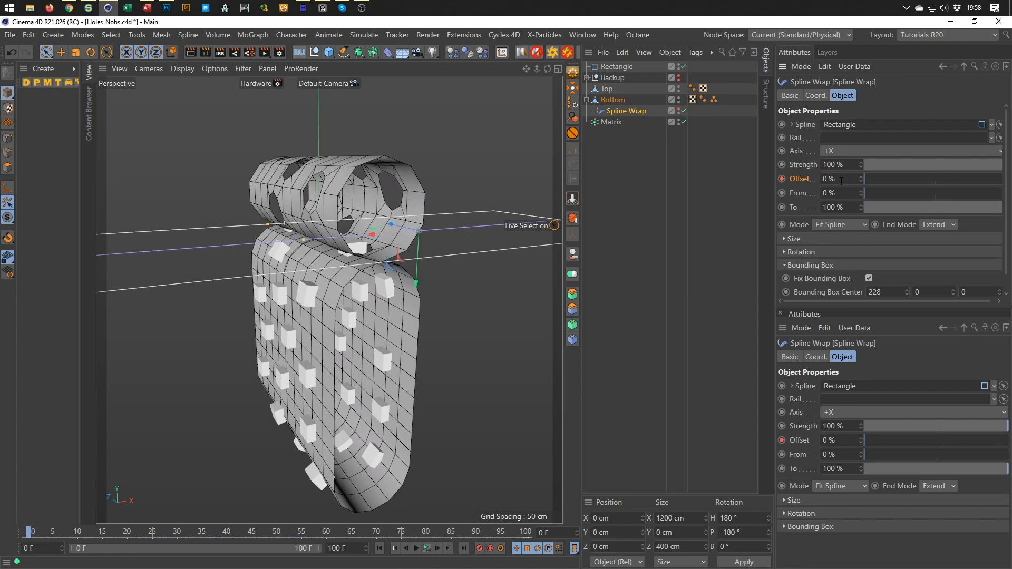
# Restore the Spline Wrap's offset keyframe at frame 100 to 33.333% and play the animation
pyautogui.click(551, 532)
pyautogui.write('100')
pyautogui.press('Return')
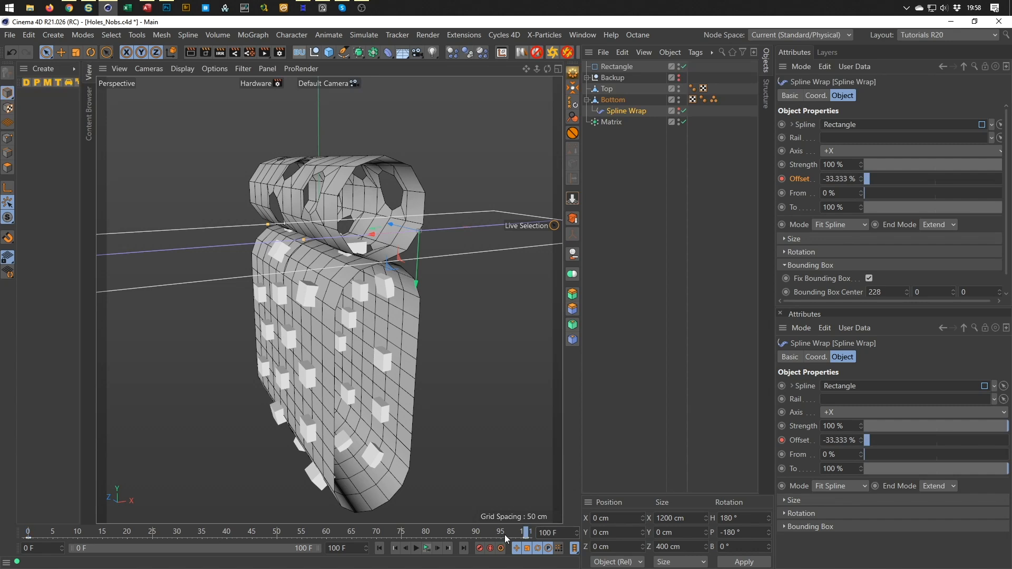
pyautogui.click(826, 179)
pyautogui.press('BackSpace')
pyautogui.press('Return')
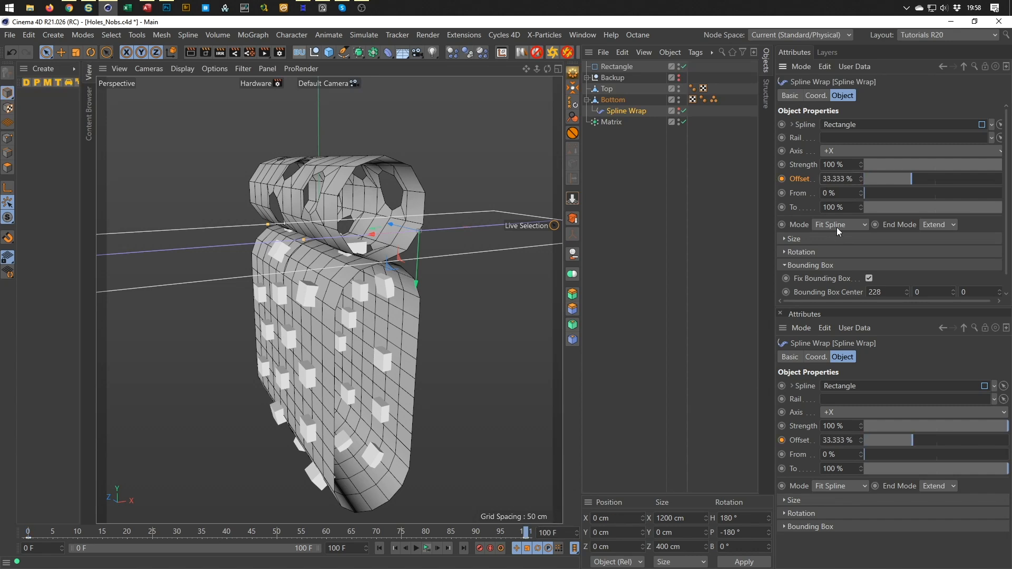
pyautogui.click(782, 179)
pyautogui.click(430, 548)
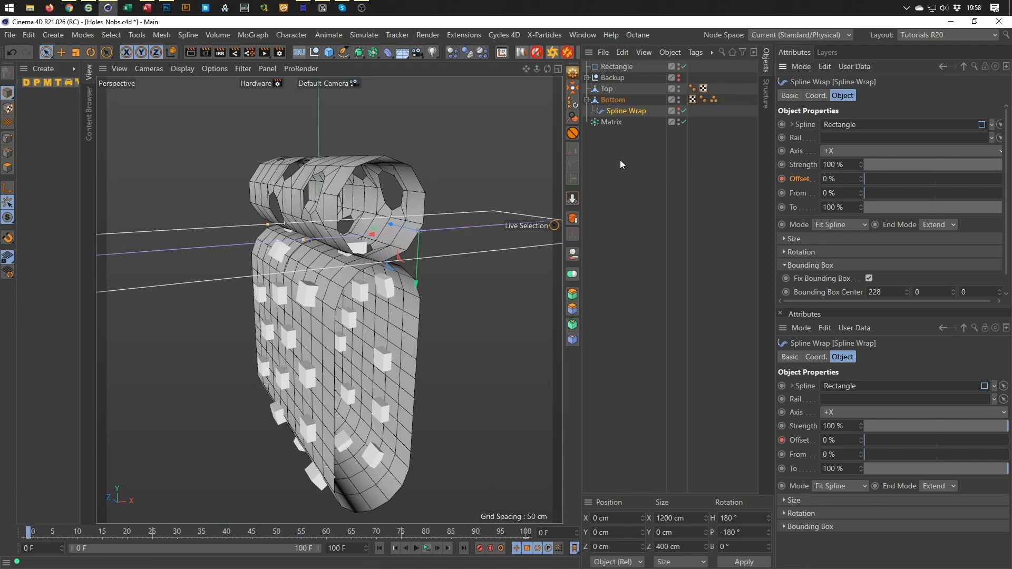
# Reverse the direction of the Rectangle spline and inspect the strip's knobs near the tube
pyautogui.click(620, 65)
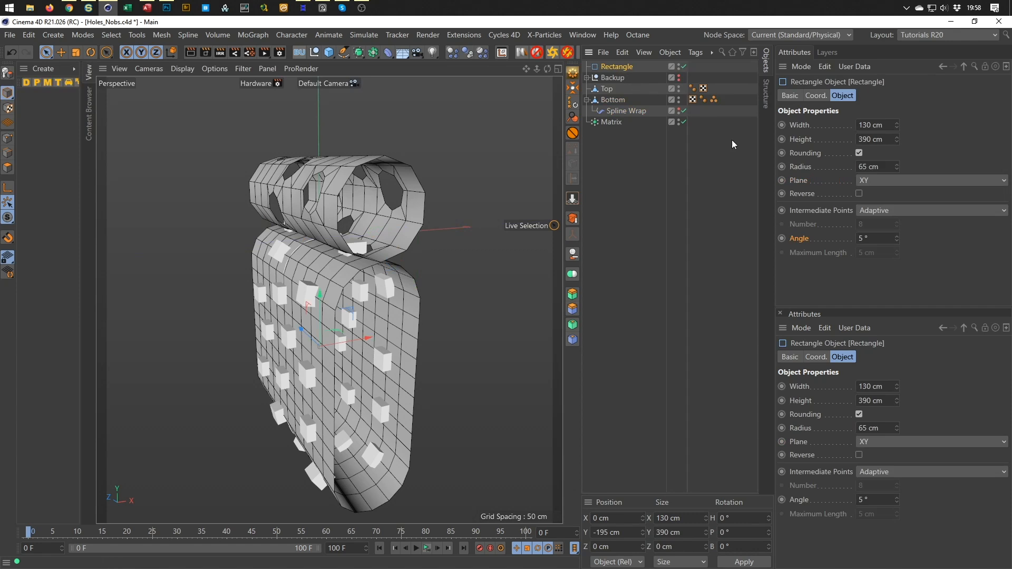
pyautogui.click(859, 194)
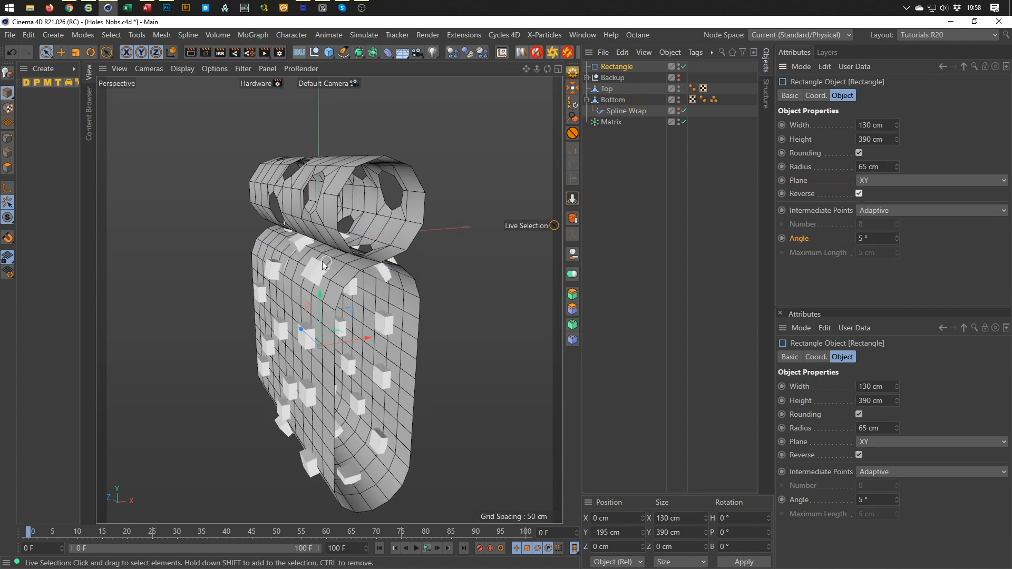
pyautogui.keyDown('alt'); pyautogui.moveTo(359, 266); pyautogui.dragTo(386, 236); pyautogui.keyUp('alt')
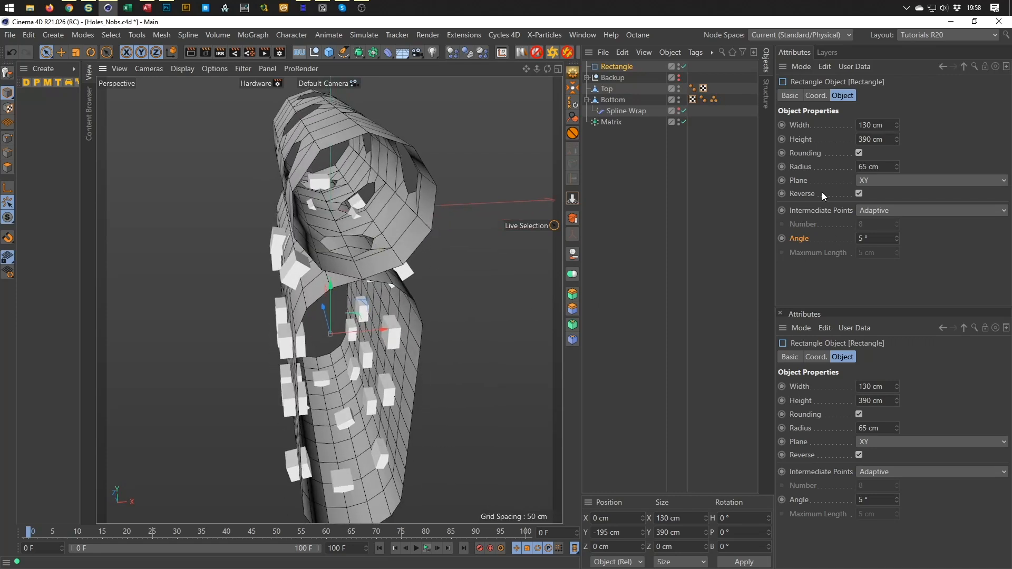
# Try different X values for the Spline Wrap's bounding box center, including 29, and return it to 228
pyautogui.click(626, 111)
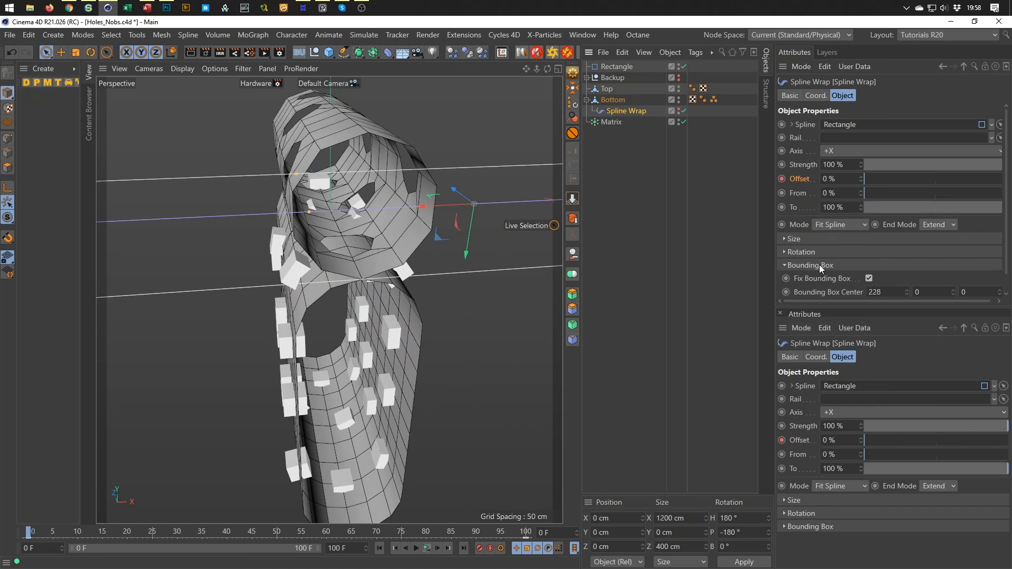
pyautogui.scroll(-1, 814, 278)
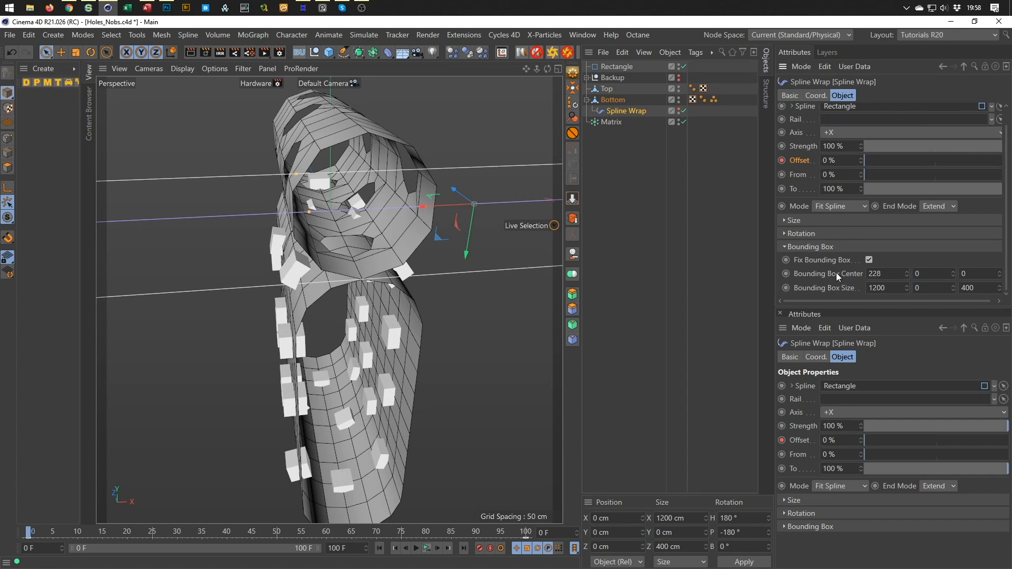
pyautogui.click(883, 272)
pyautogui.click(891, 276)
pyautogui.moveTo(906, 273); pyautogui.dragTo(907, 334)
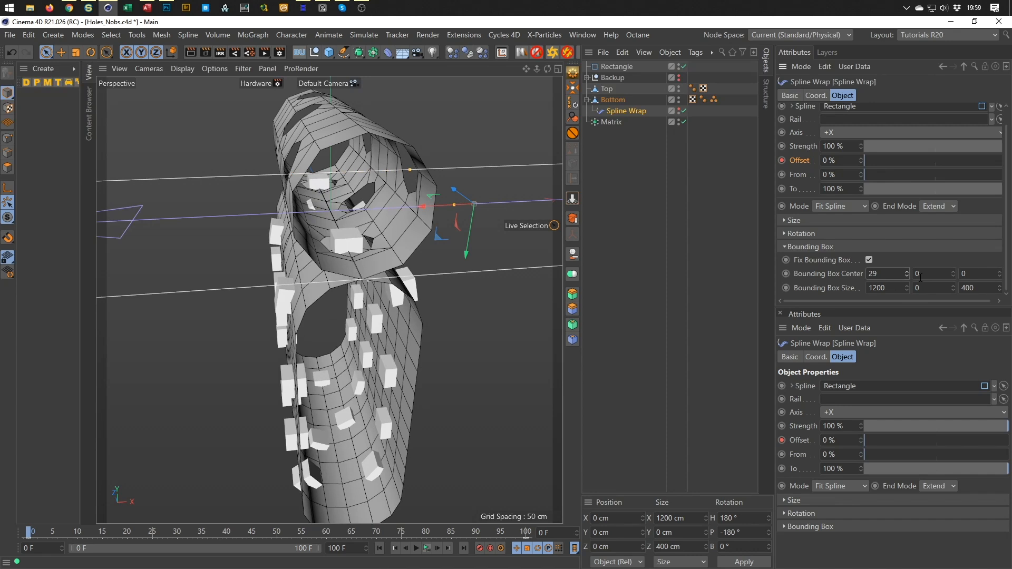
pyautogui.moveTo(906, 273); pyautogui.dragTo(906, 341)
pyautogui.moveTo(890, 275); pyautogui.dragTo(829, 285)
pyautogui.write('228')
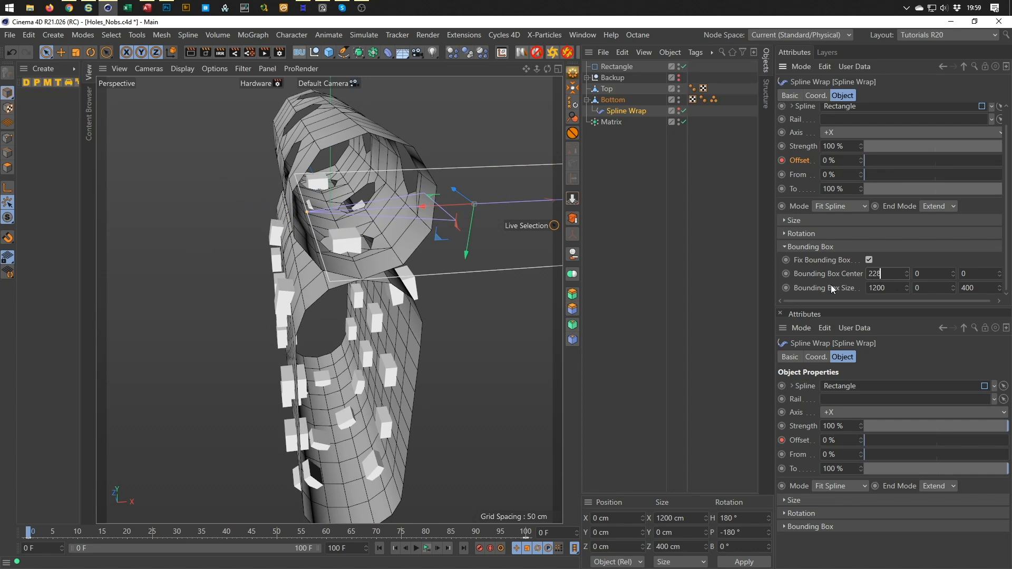
pyautogui.press('Return')
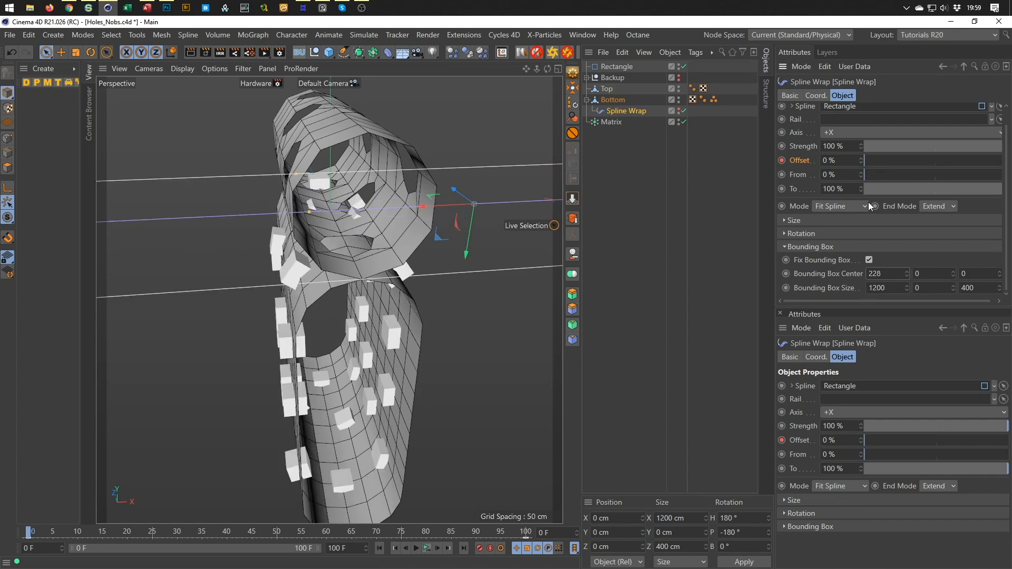
# Try a 0° pitch on the Spline Wrap with the bounding box center's X value shifted to 828
pyautogui.click(815, 95)
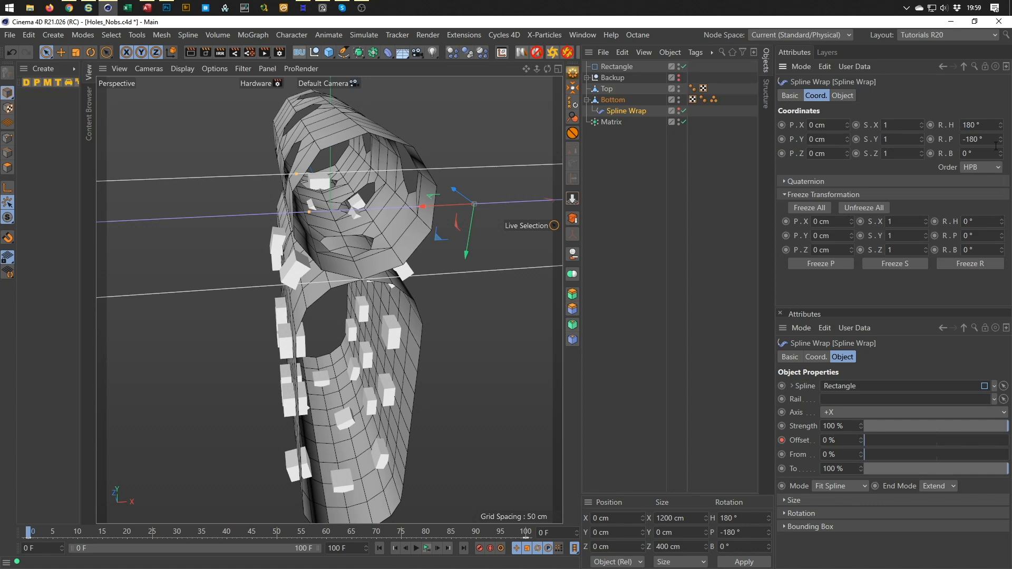
pyautogui.click(990, 139)
pyautogui.write('0')
pyautogui.press('Return')
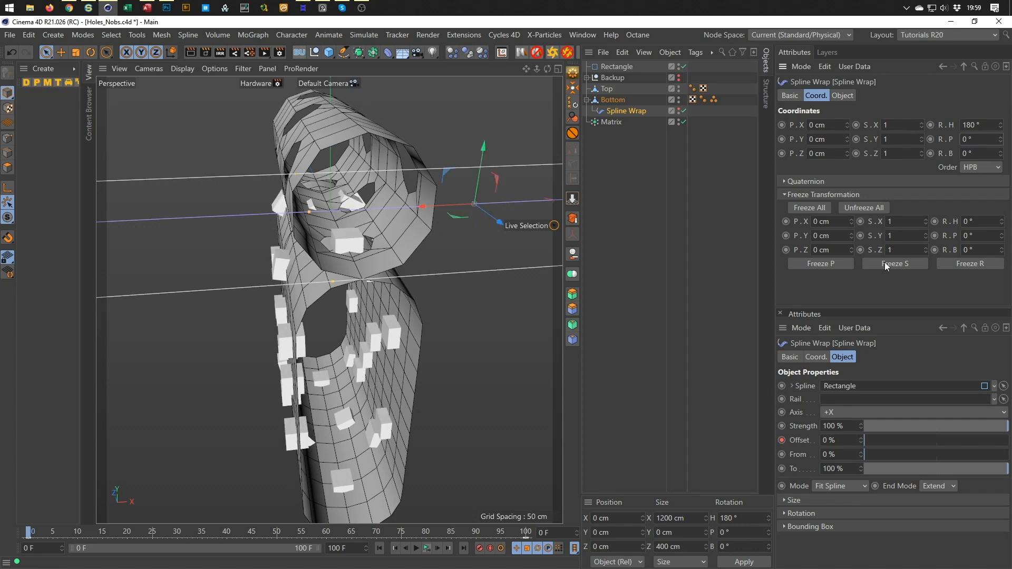
pyautogui.click(840, 95)
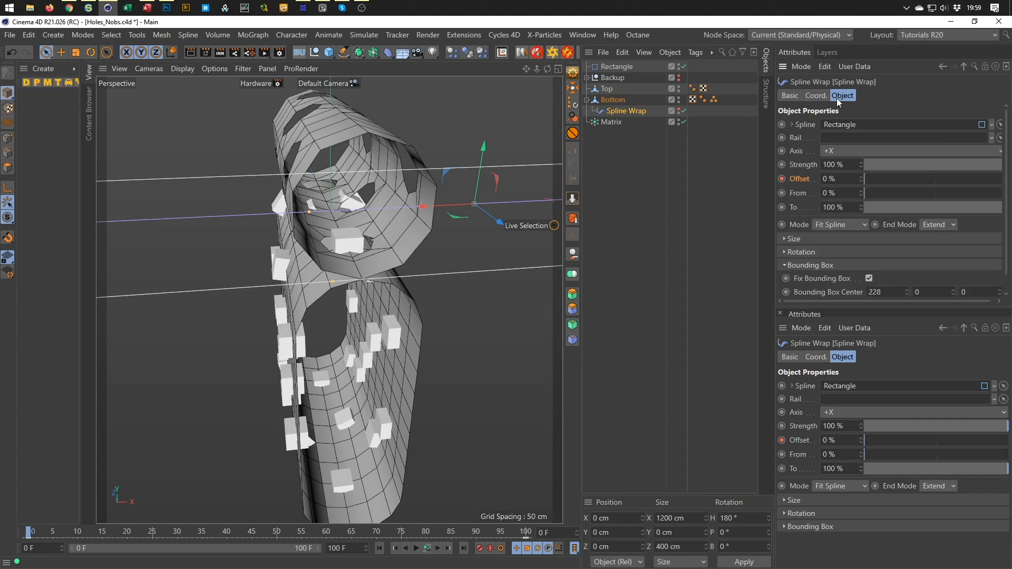
pyautogui.moveTo(905, 292); pyautogui.dragTo(911, 246)
pyautogui.moveTo(906, 292); pyautogui.dragTo(906, 129)
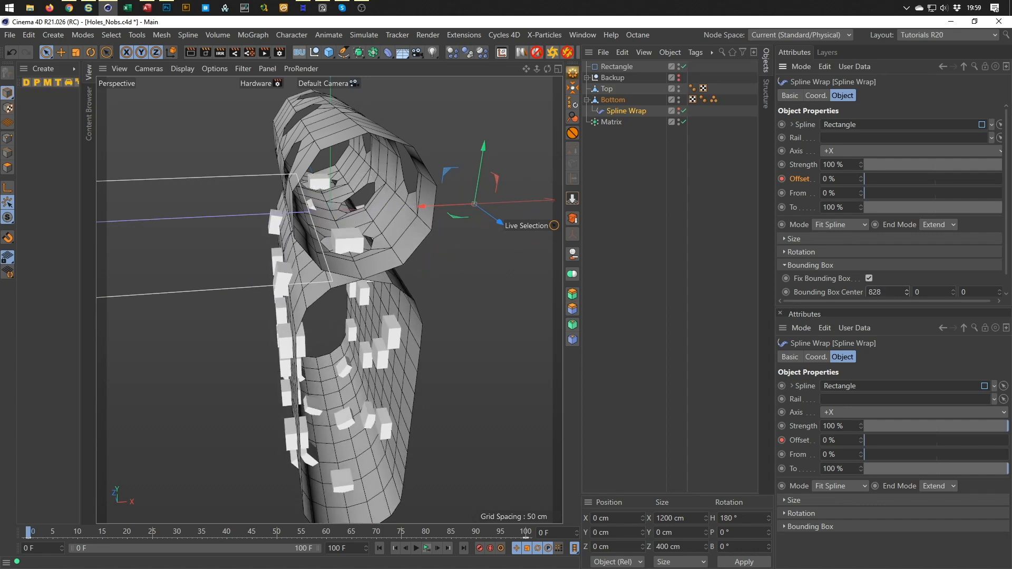
# Restore the Spline Wrap's bounding box center X to 228 and its pitch to -180°
pyautogui.moveTo(887, 293); pyautogui.dragTo(807, 302)
pyautogui.write('228')
pyautogui.press('Return')
pyautogui.click(824, 98)
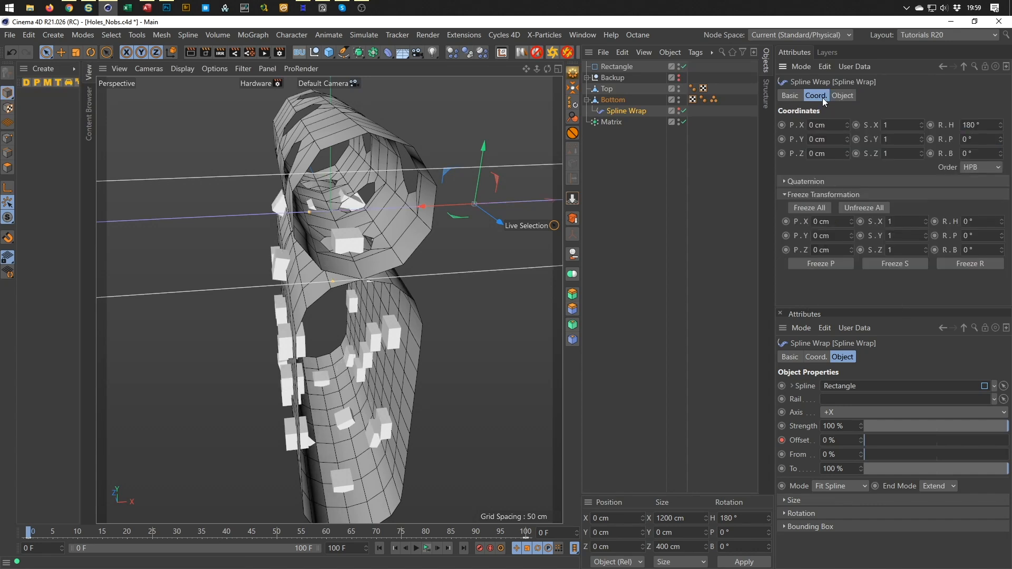
pyautogui.click(973, 139)
pyautogui.write('-180')
pyautogui.press('Return')
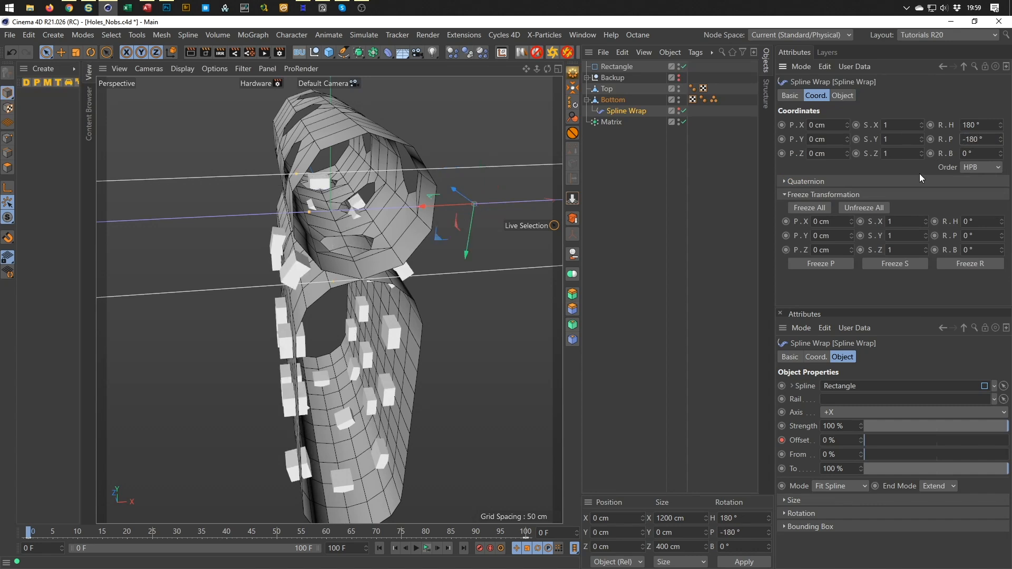
# Set the Spline Wrap's heading to 0°
pyautogui.moveTo(986, 127); pyautogui.dragTo(824, 182)
pyautogui.write('0')
pyautogui.press('Return')
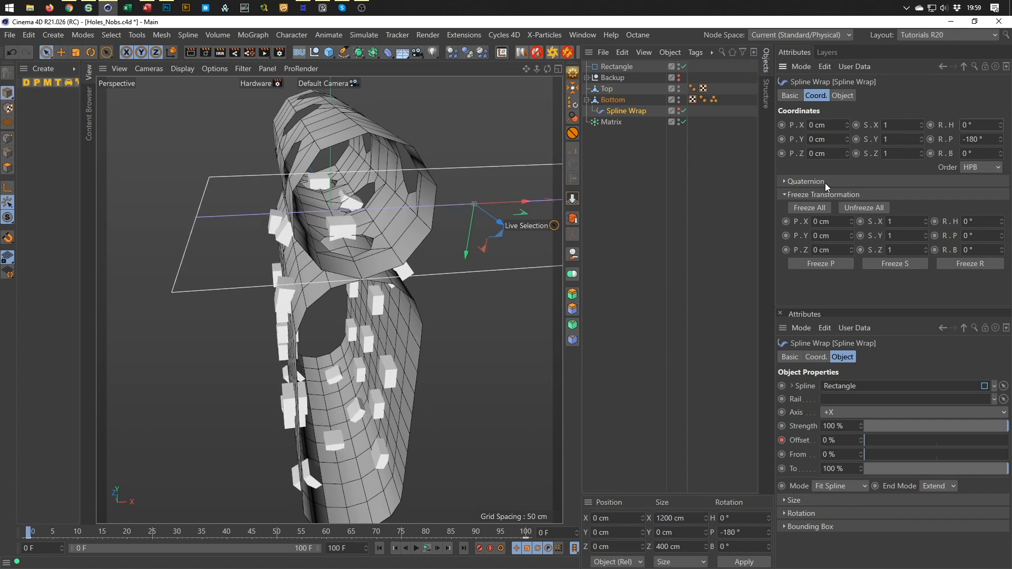
# Shift the Spline Wrap's bounding box center X to 508 to line the knobs up with the tube's holes
pyautogui.click(842, 96)
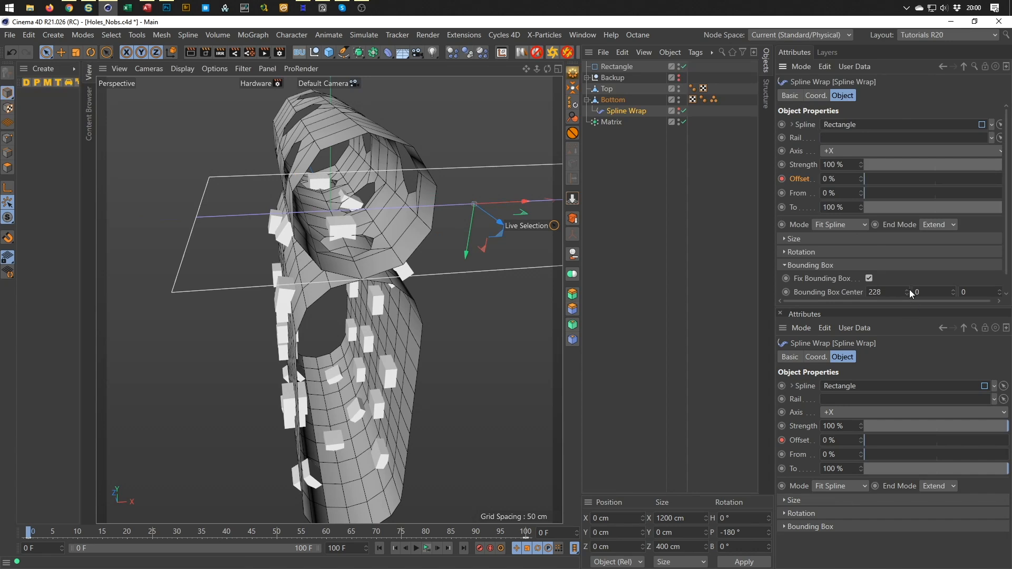
pyautogui.scroll(-1, 907, 282)
pyautogui.moveTo(906, 288)
pyautogui.mouseDown()
pyautogui.moveTo(906, 232)
pyautogui.moveTo(906, 290)
pyautogui.mouseUp()
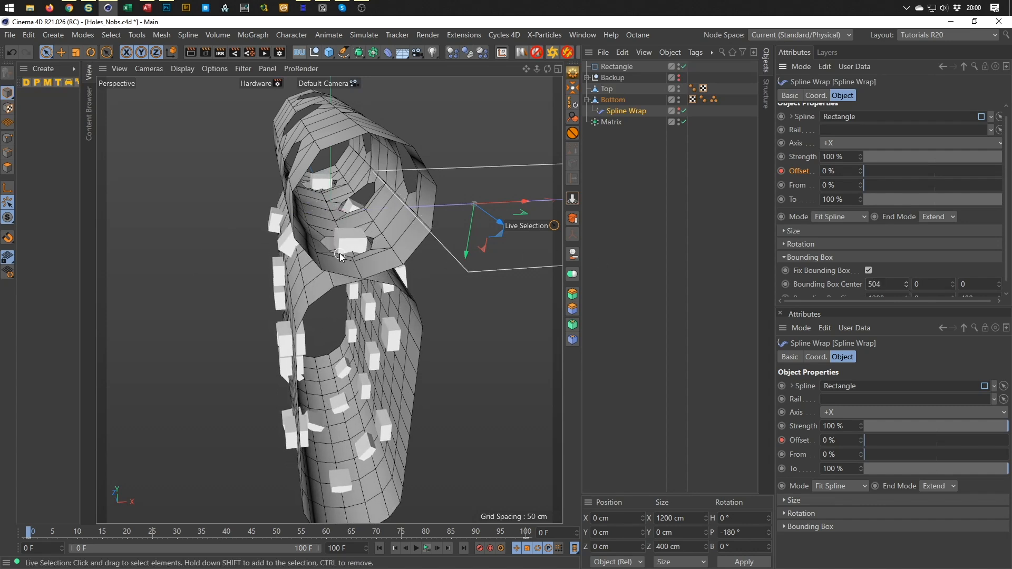
pyautogui.scroll(6, 364, 221)
pyautogui.keyDown('alt'); pyautogui.moveTo(375, 211); pyautogui.dragTo(373, 205); pyautogui.keyUp('alt')
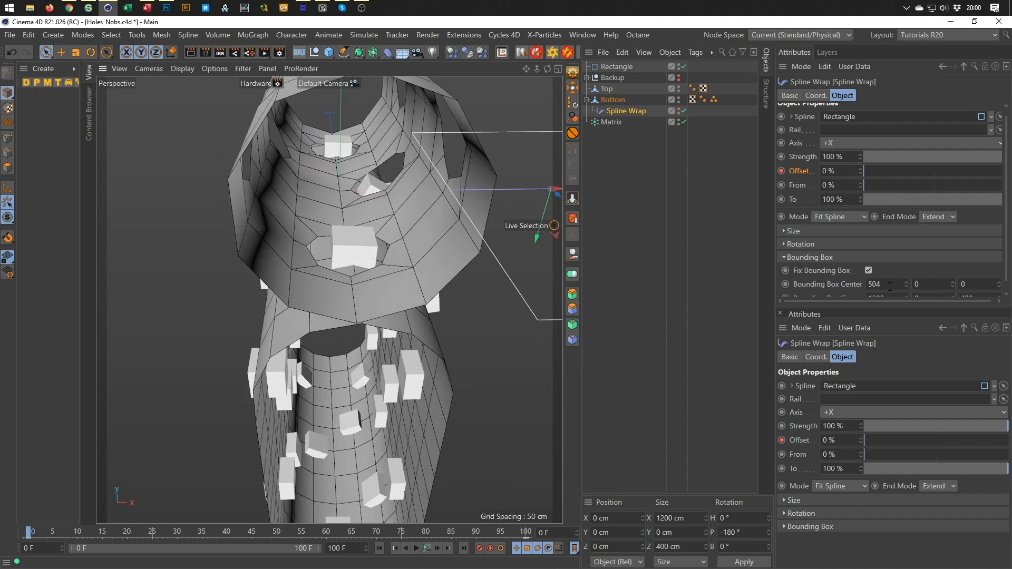
pyautogui.click(904, 280)
pyautogui.click(906, 282)
pyautogui.click(905, 282)
pyautogui.click(906, 282)
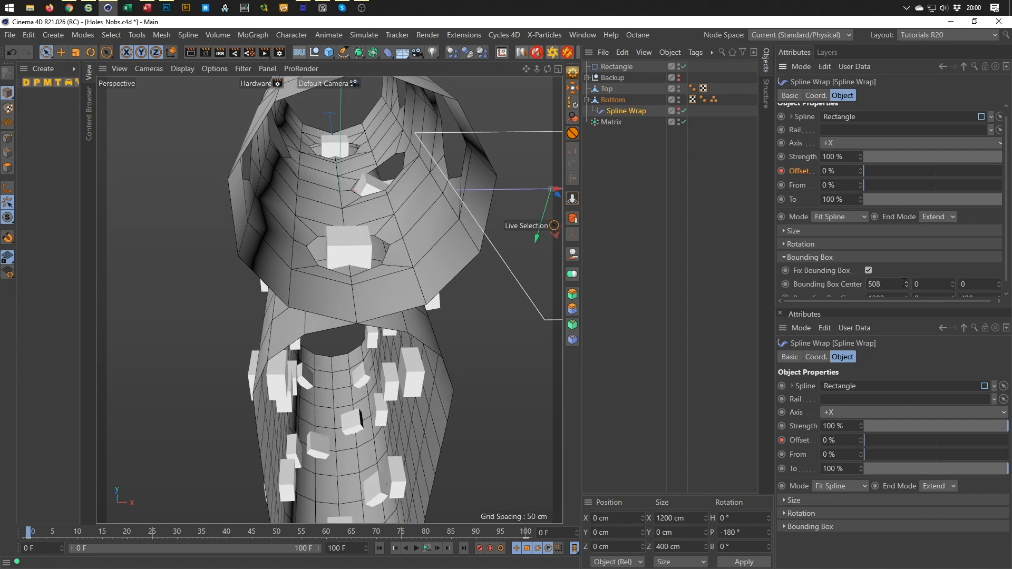
# Play the animation twice from an angled view to check how the knobs meet the rotating tube's holes
pyautogui.keyDown('alt'); pyautogui.moveTo(391, 348); pyautogui.dragTo(352, 356); pyautogui.keyUp('alt')
pyautogui.click(427, 551)
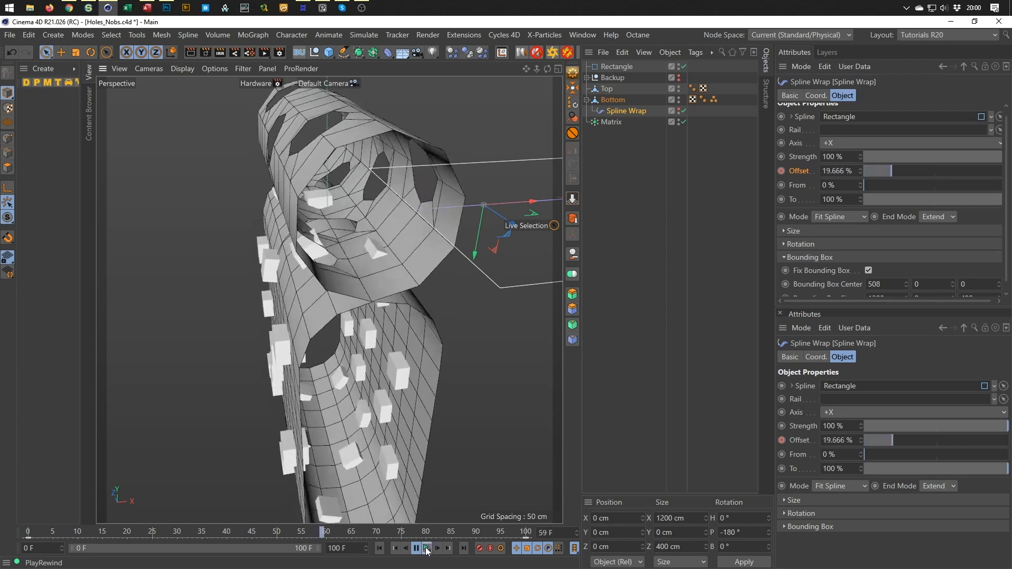
pyautogui.click(427, 550)
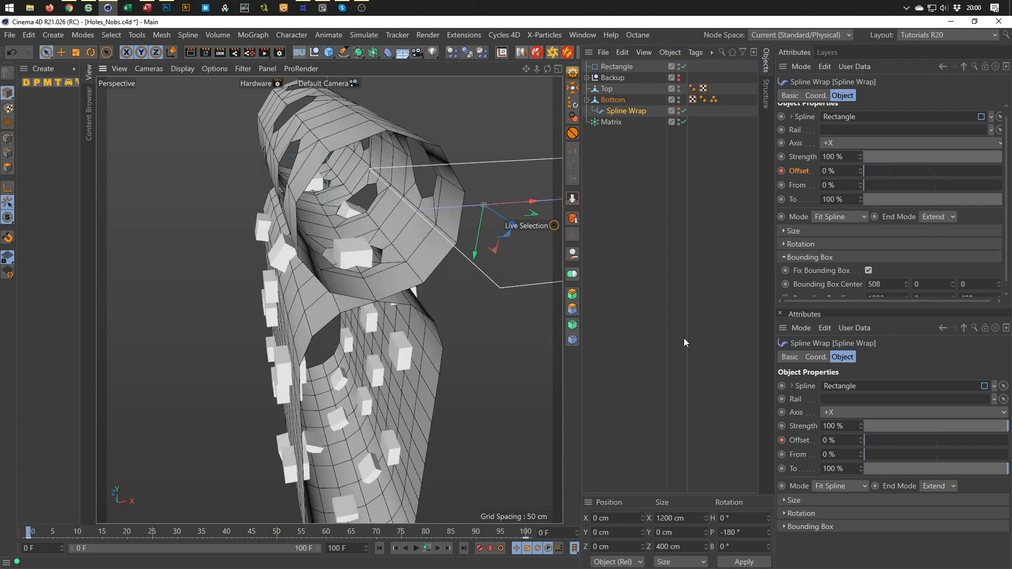
pyautogui.click(427, 548)
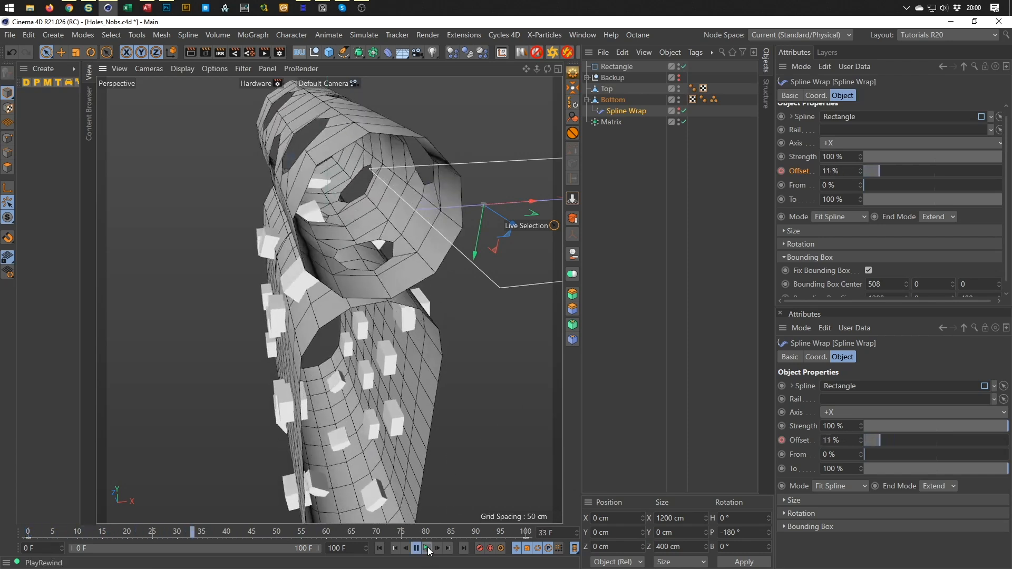
pyautogui.click(426, 550)
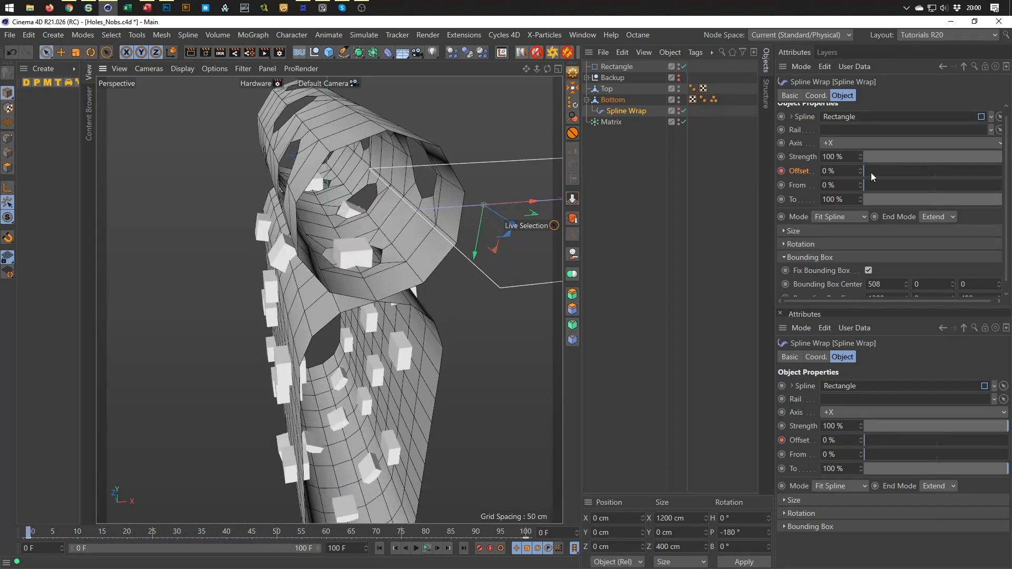
# Set the Spline Wrap's heading to -180° and pitch to 180°, and shift its bounding box center X to 707
pyautogui.click(822, 95)
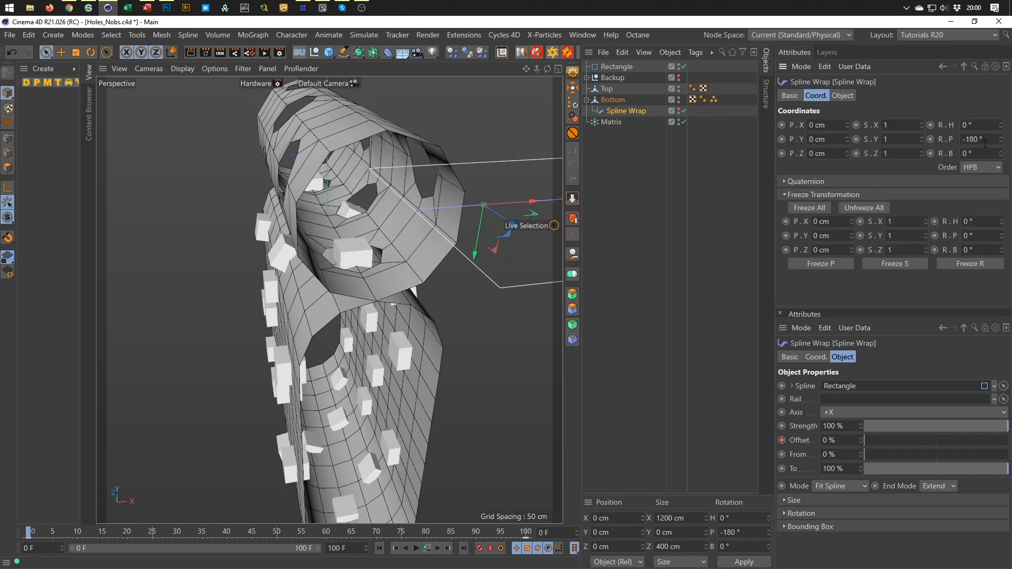
pyautogui.click(987, 126)
pyautogui.write('-180')
pyautogui.press('Return')
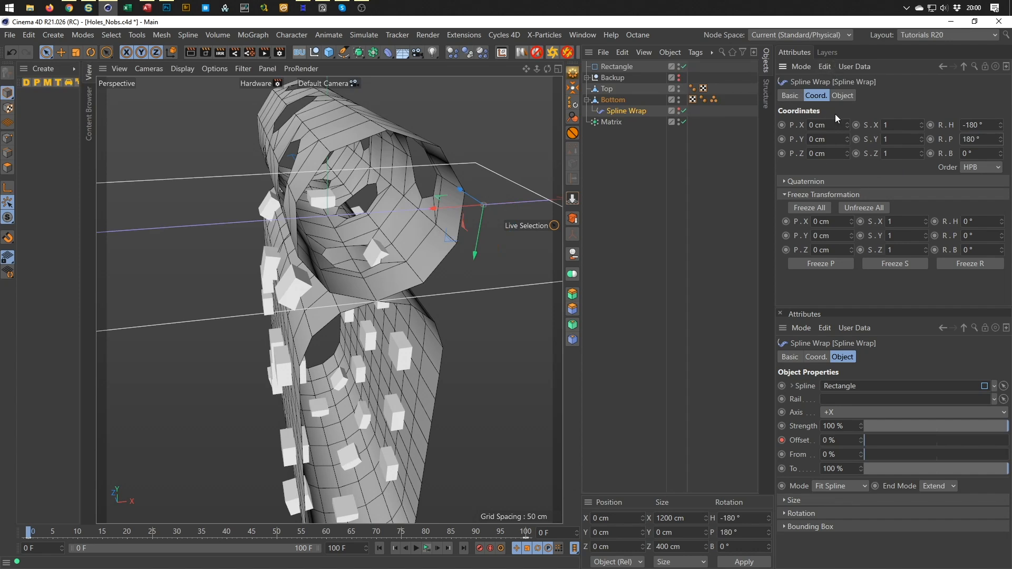
pyautogui.click(843, 95)
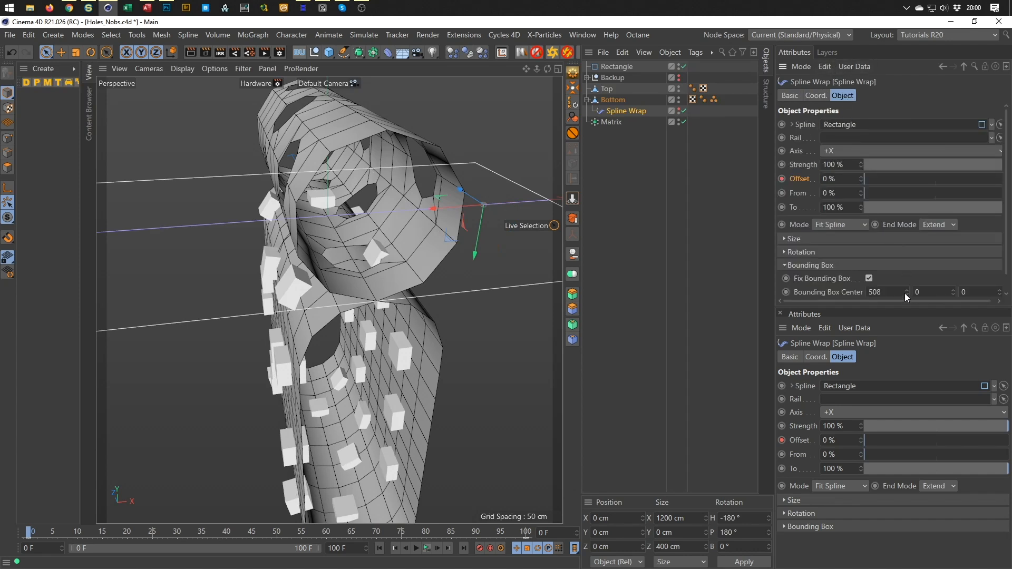
pyautogui.moveTo(904, 293)
pyautogui.mouseDown()
pyautogui.moveTo(879, 293)
pyautogui.moveTo(964, 293)
pyautogui.moveTo(904, 296)
pyautogui.mouseUp()
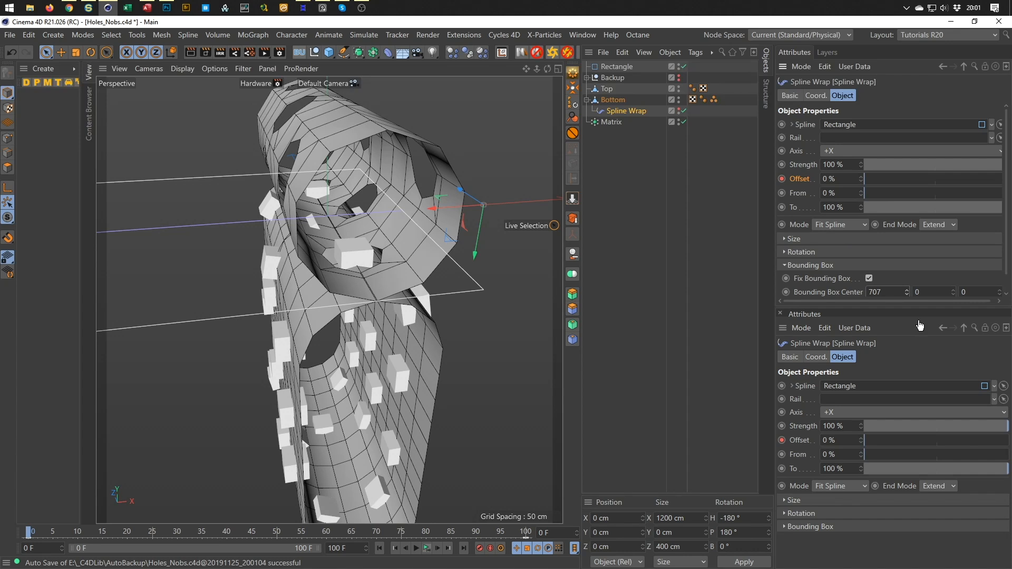
# Set the Spline Wrap's bounding box center X to 228, its heading to 180° and its pitch to -180°
pyautogui.moveTo(885, 291); pyautogui.dragTo(829, 300)
pyautogui.write('228')
pyautogui.press('Return')
pyautogui.click(815, 95)
pyautogui.click(976, 124)
pyautogui.write('180')
pyautogui.press('Tab')
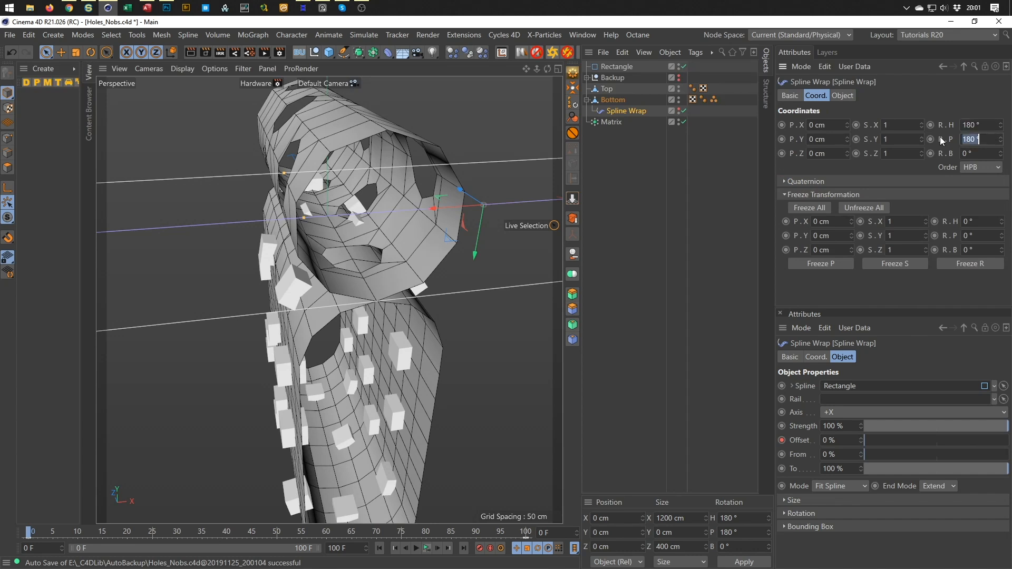
pyautogui.write('-180')
pyautogui.press('Return')
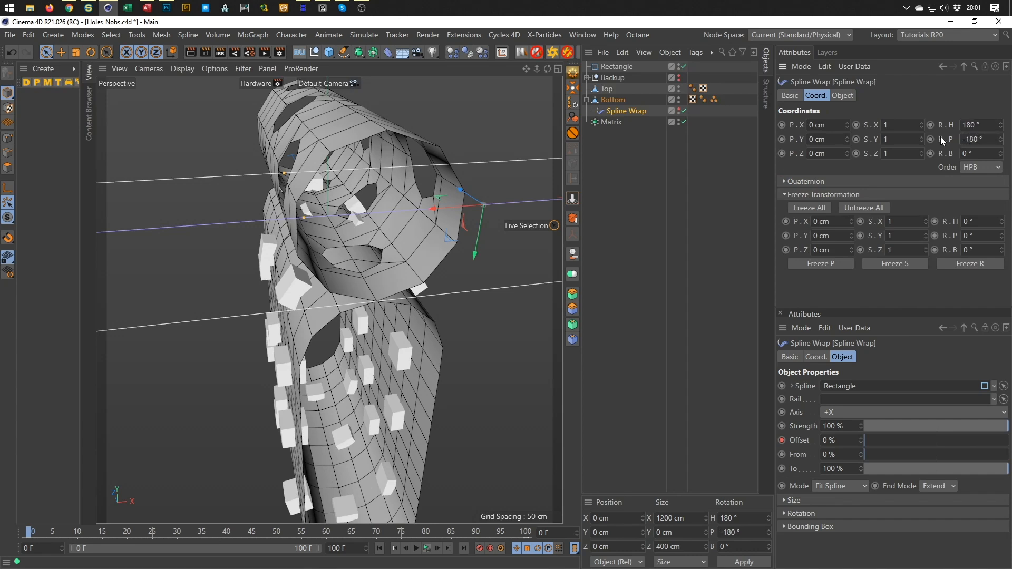
pyautogui.keyDown('alt'); pyautogui.moveTo(305, 253); pyautogui.dragTo(280, 268); pyautogui.keyUp('alt')
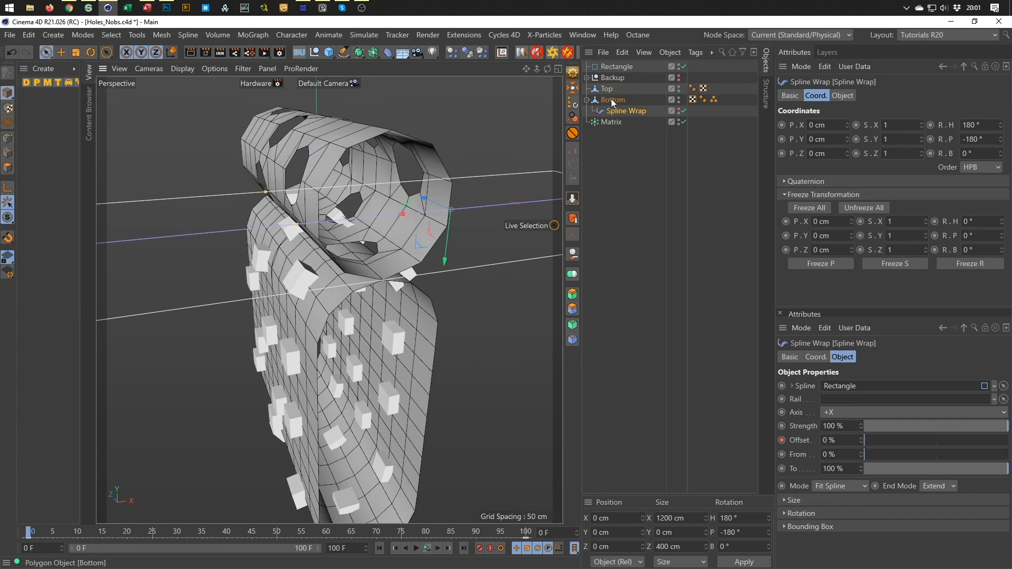
# Try rotating the Rectangle spline to a pitch of 180°, play the animation, and undo the rotation
pyautogui.click(617, 65)
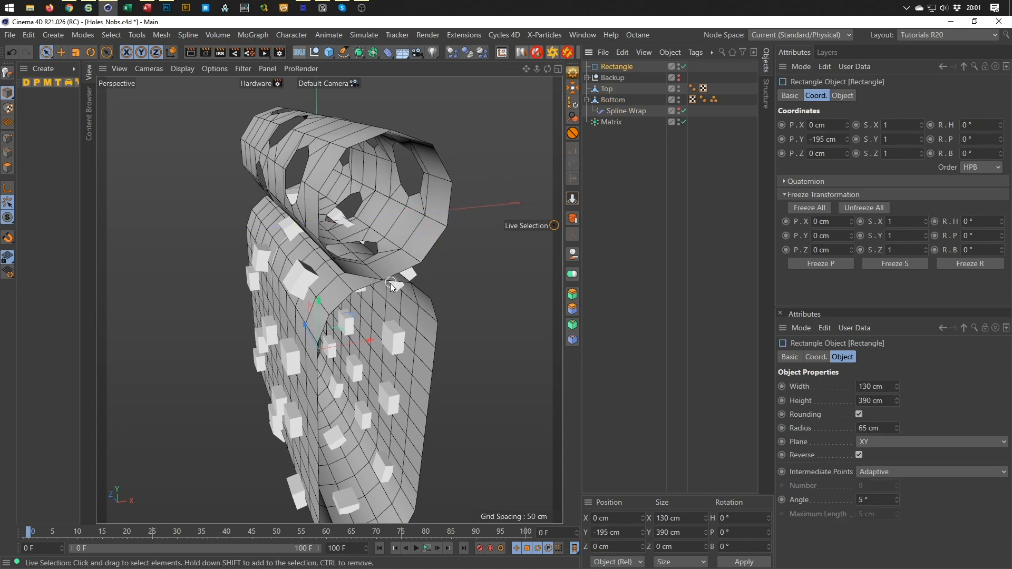
pyautogui.press('r')
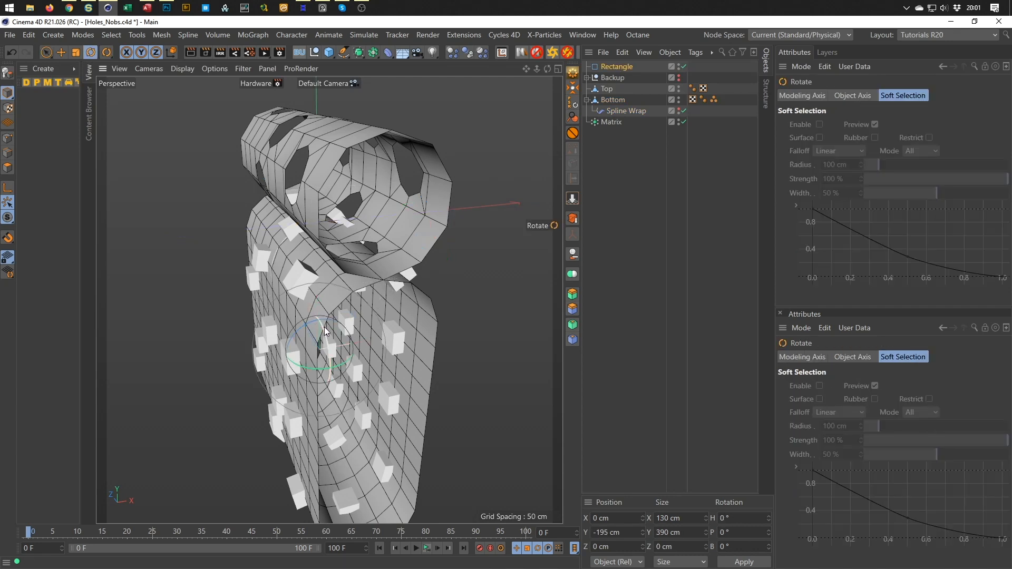
pyautogui.moveTo(322, 328); pyautogui.dragTo(314, 385)
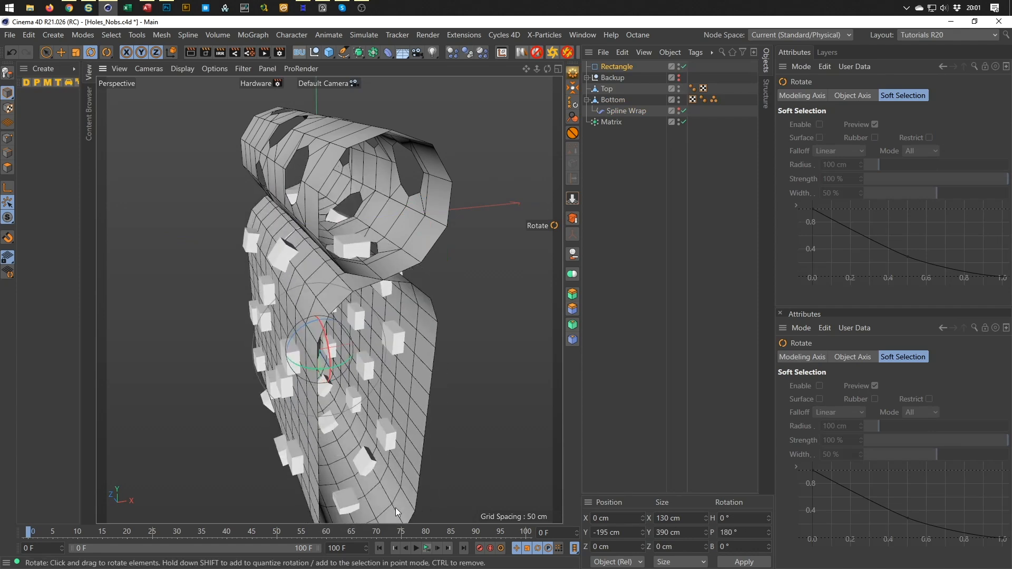
pyautogui.click(426, 547)
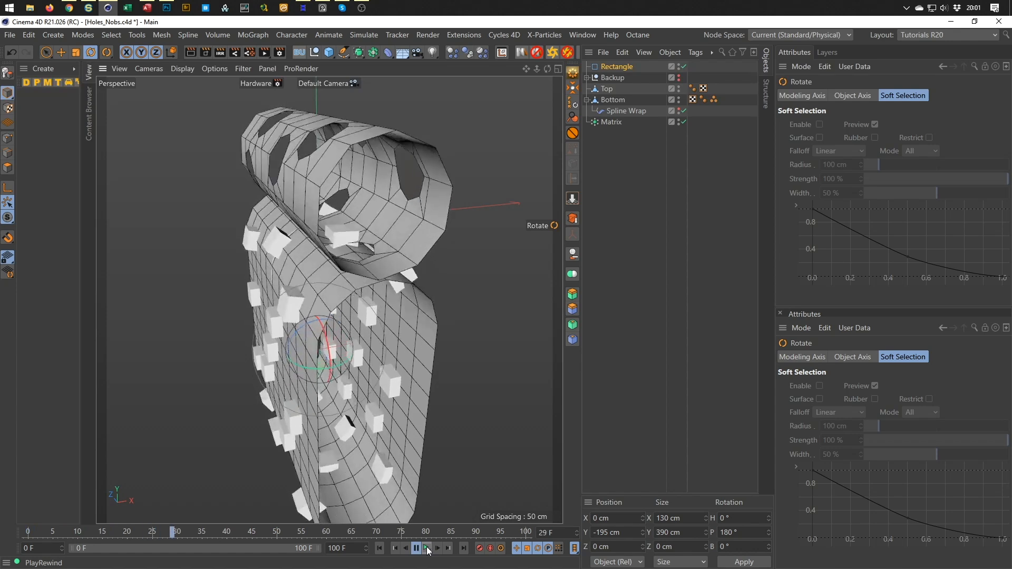
pyautogui.click(427, 550)
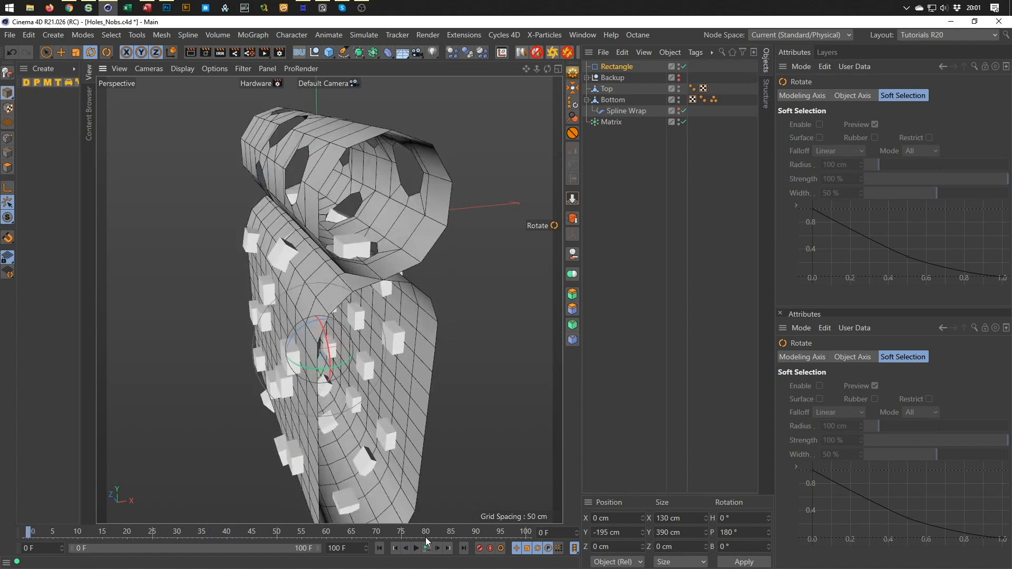
pyautogui.hotkey('ctrl', 'z')
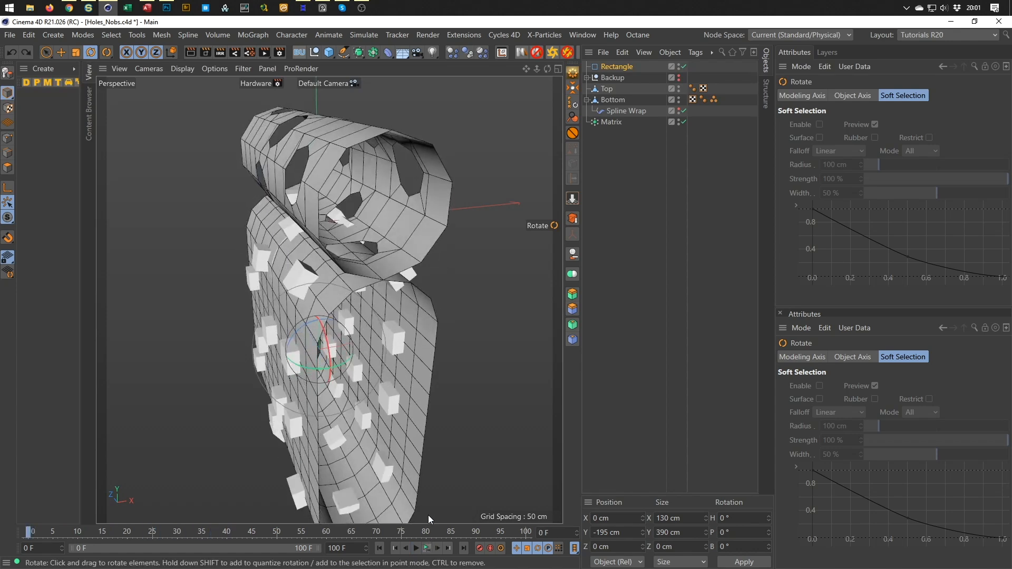
# Play the animation from the current angle and review the Spline Wrap's coordinates and object properties
pyautogui.click(427, 548)
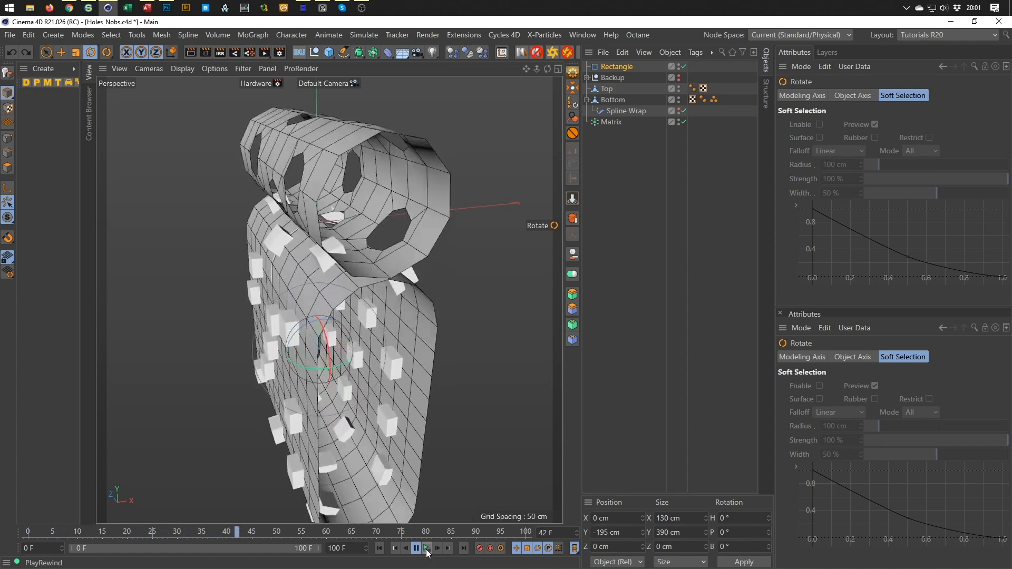
pyautogui.click(427, 548)
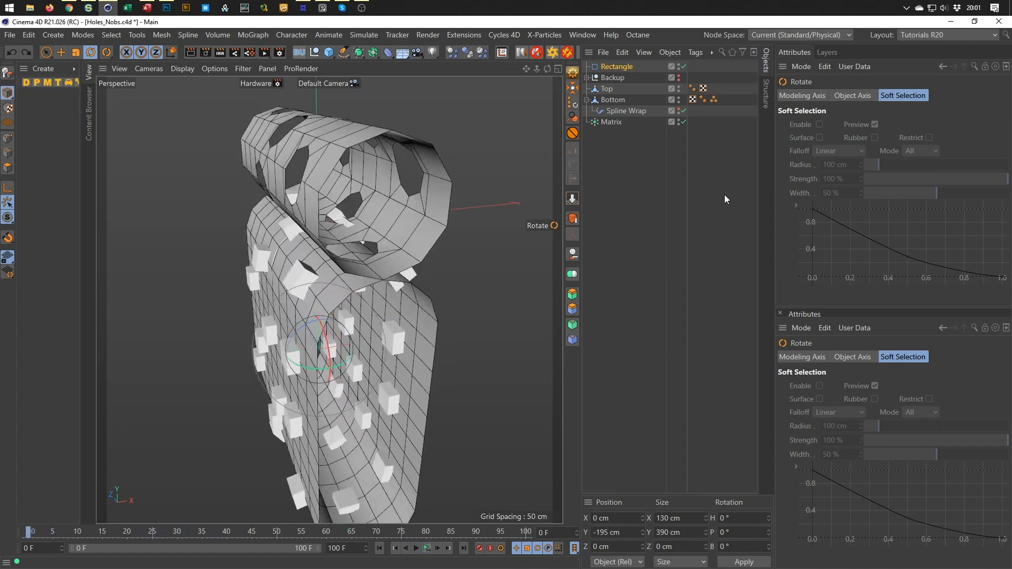
pyautogui.click(611, 107)
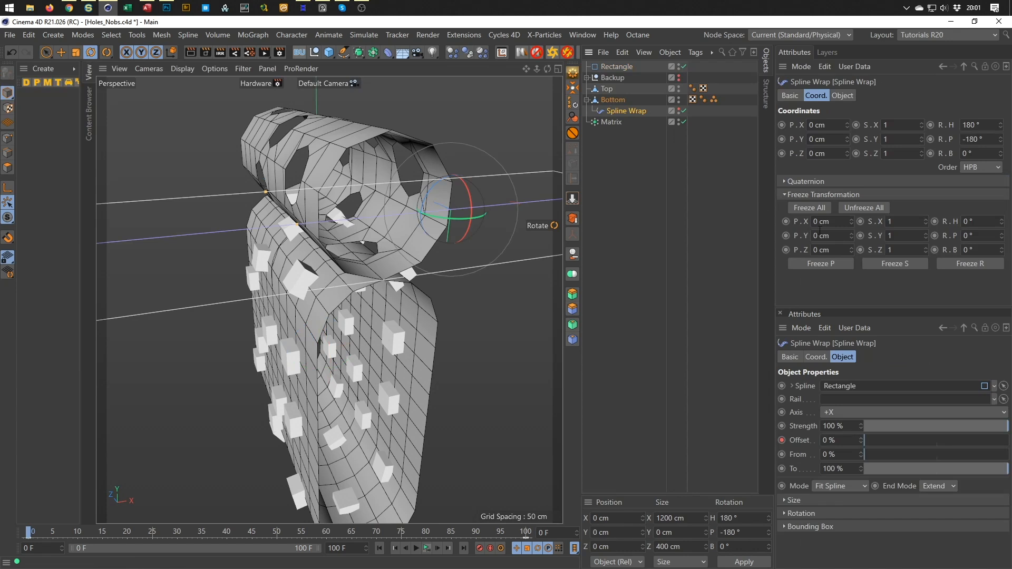
pyautogui.click(843, 96)
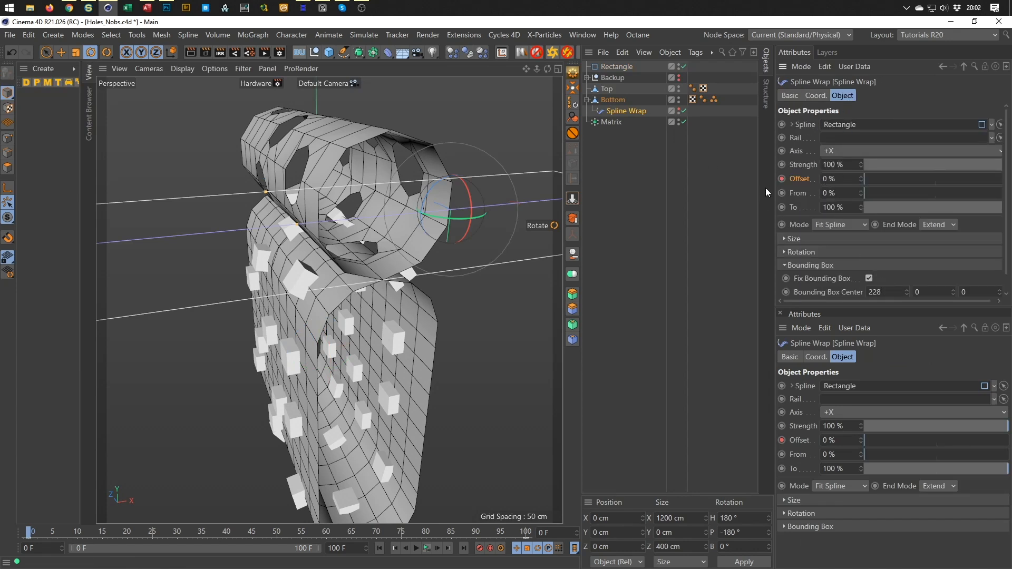
pyautogui.keyDown('alt'); pyautogui.moveTo(360, 232); pyautogui.dragTo(401, 224); pyautogui.keyUp('alt')
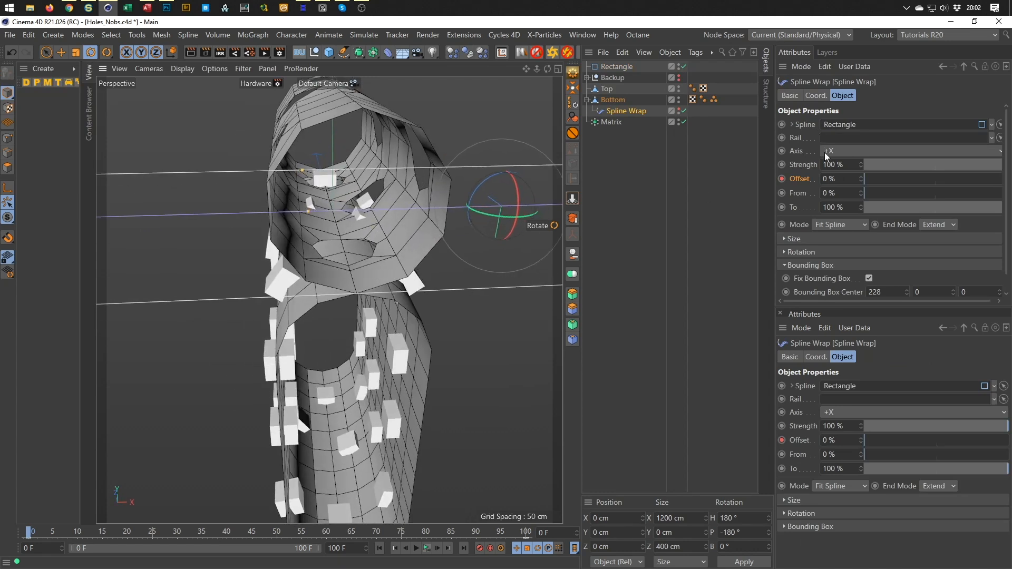
pyautogui.click(814, 96)
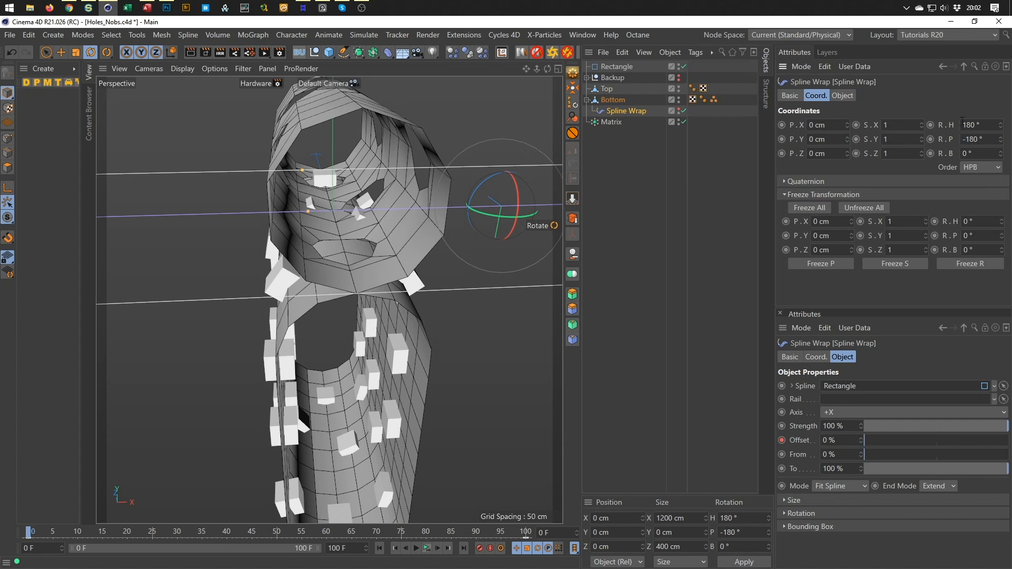
pyautogui.click(846, 97)
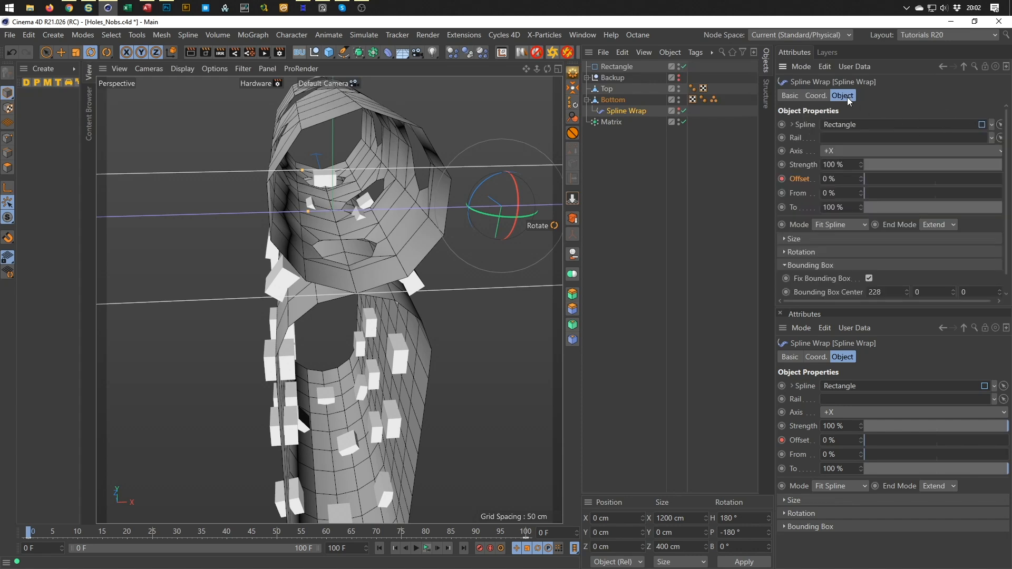
# Turn off Reverse on the Rectangle spline and play the animation to check the knobs' travel direction
pyautogui.click(612, 63)
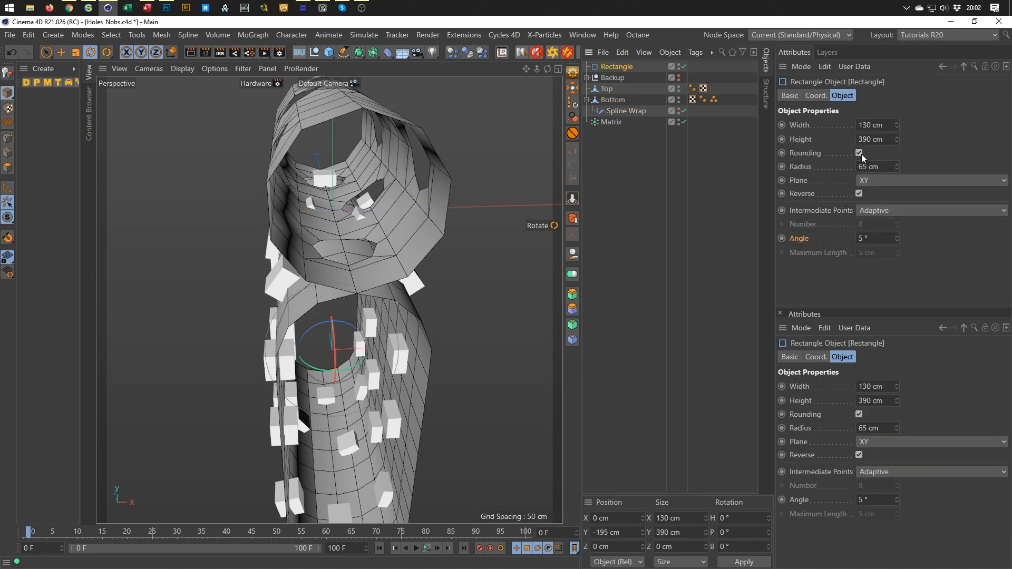
pyautogui.click(859, 194)
pyautogui.click(428, 548)
pyautogui.click(429, 549)
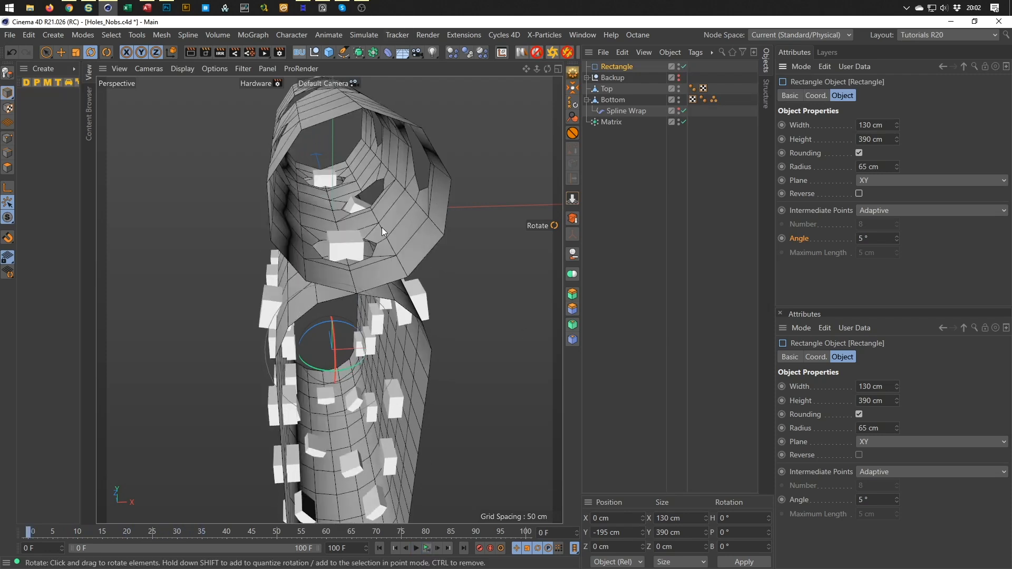
# Try rotating the Rectangle spline to a heading of 180° and undo the rotation
pyautogui.keyDown('alt'); pyautogui.moveTo(399, 305); pyautogui.dragTo(347, 287); pyautogui.keyUp('alt')
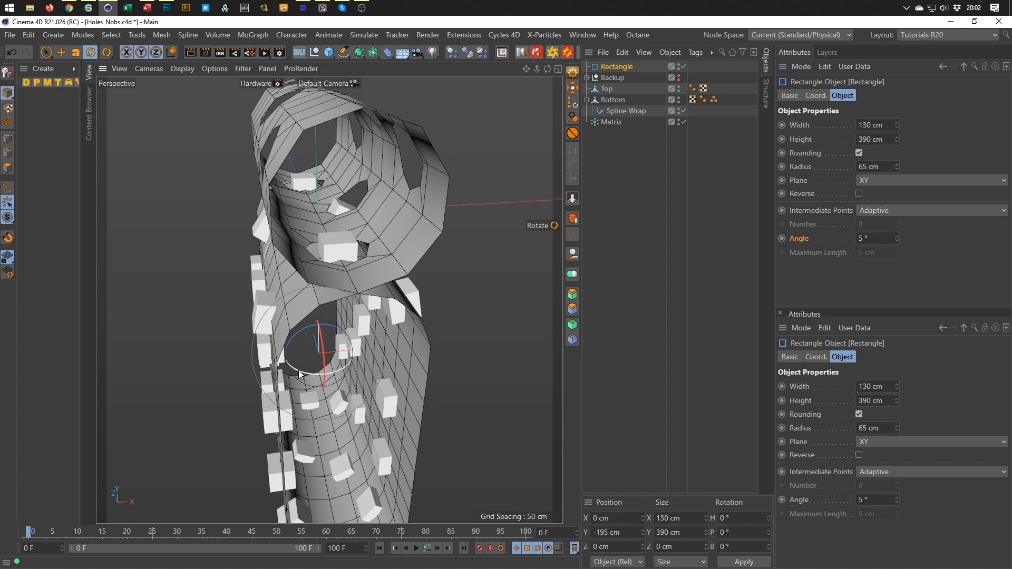
pyautogui.keyDown('alt'); pyautogui.moveTo(353, 302); pyautogui.dragTo(352, 265); pyautogui.keyUp('alt')
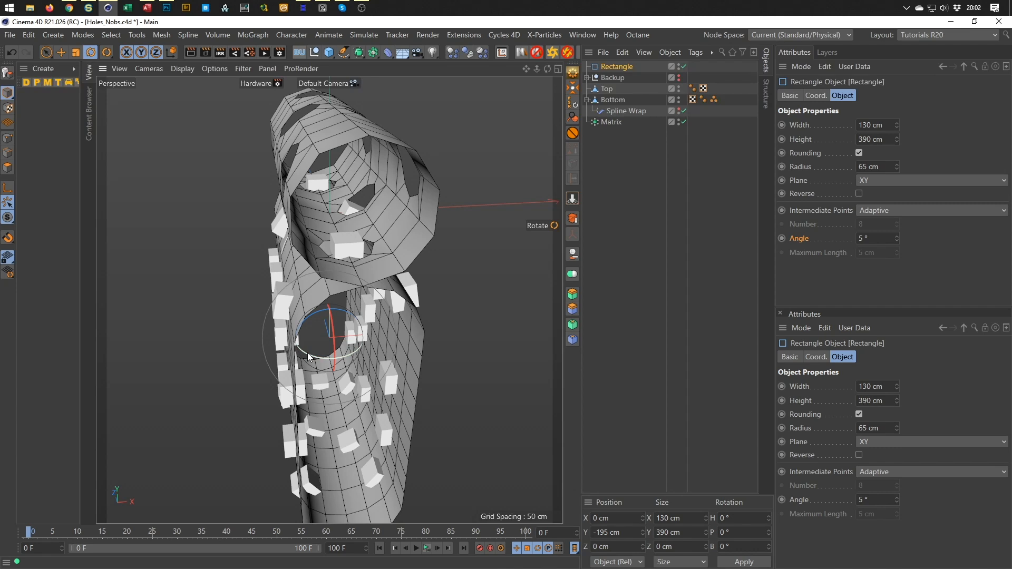
pyautogui.moveTo(309, 356); pyautogui.dragTo(387, 293)
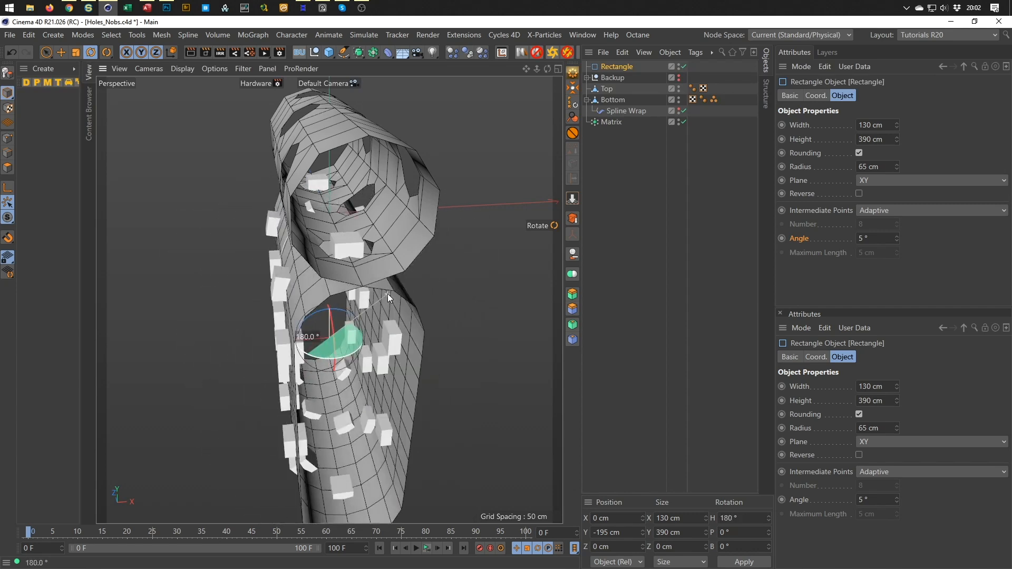
pyautogui.moveTo(388, 293); pyautogui.dragTo(387, 294)
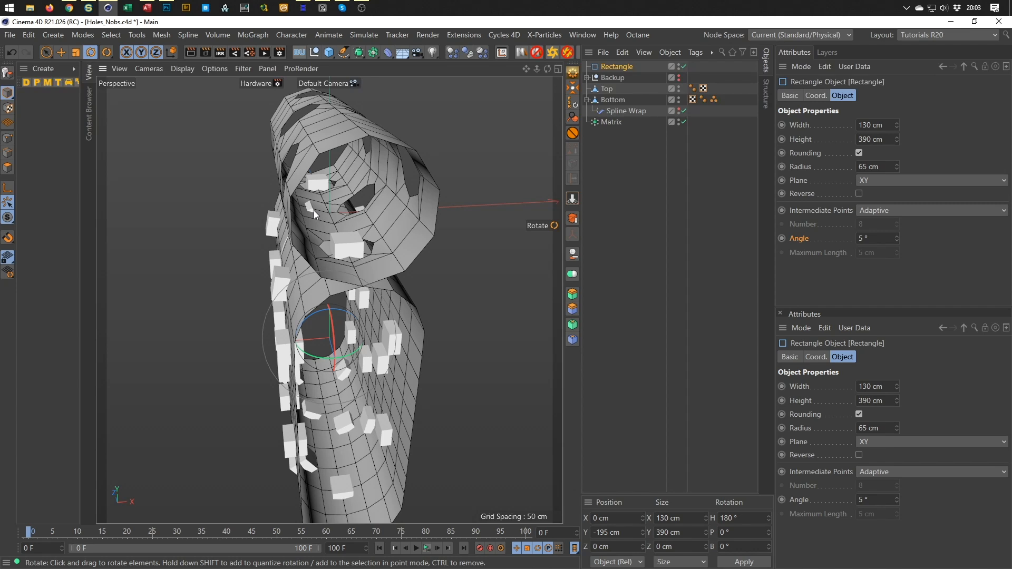
pyautogui.hotkey('ctrl', 'z')
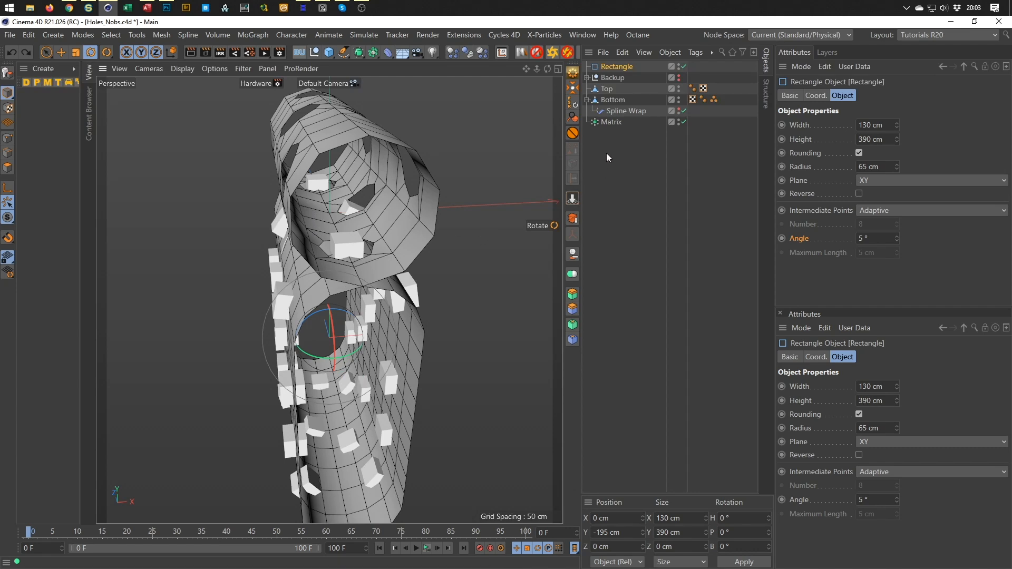
# Try mirroring the Rectangle spline with an X scale of -1 and play the animation
pyautogui.click(617, 66)
pyautogui.click(815, 96)
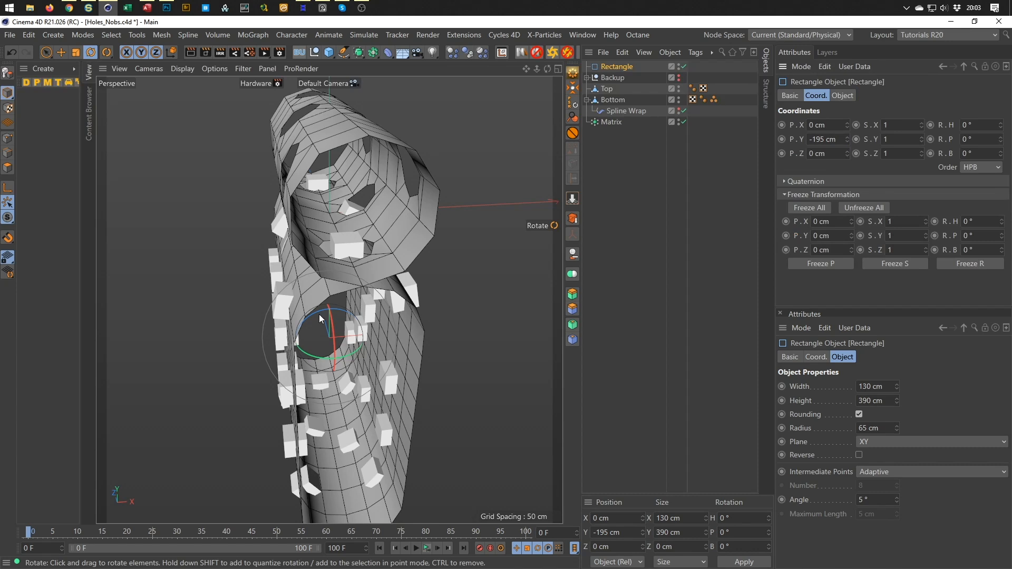
pyautogui.moveTo(895, 126); pyautogui.dragTo(771, 148)
pyautogui.write('-')
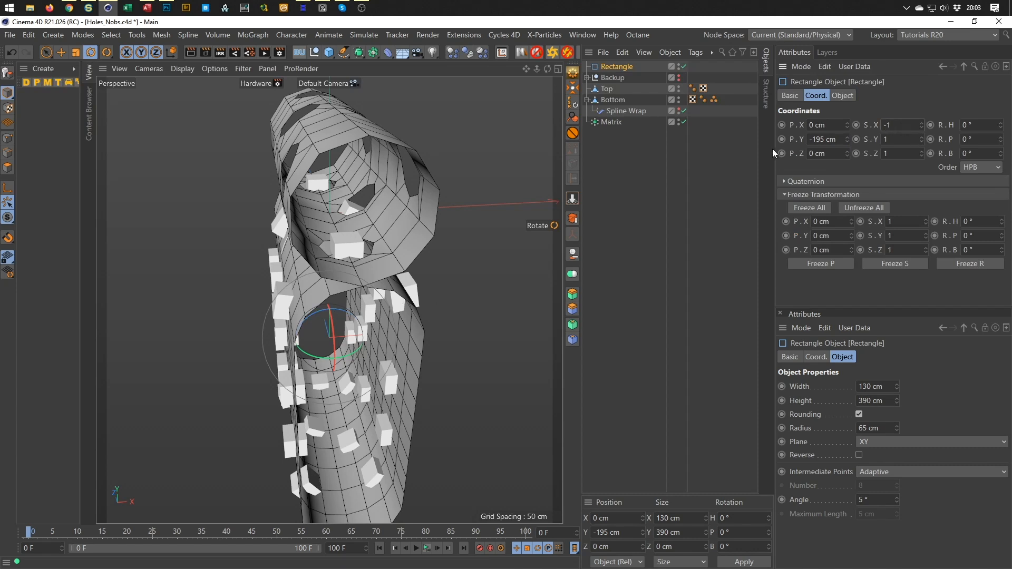
pyautogui.press('Return')
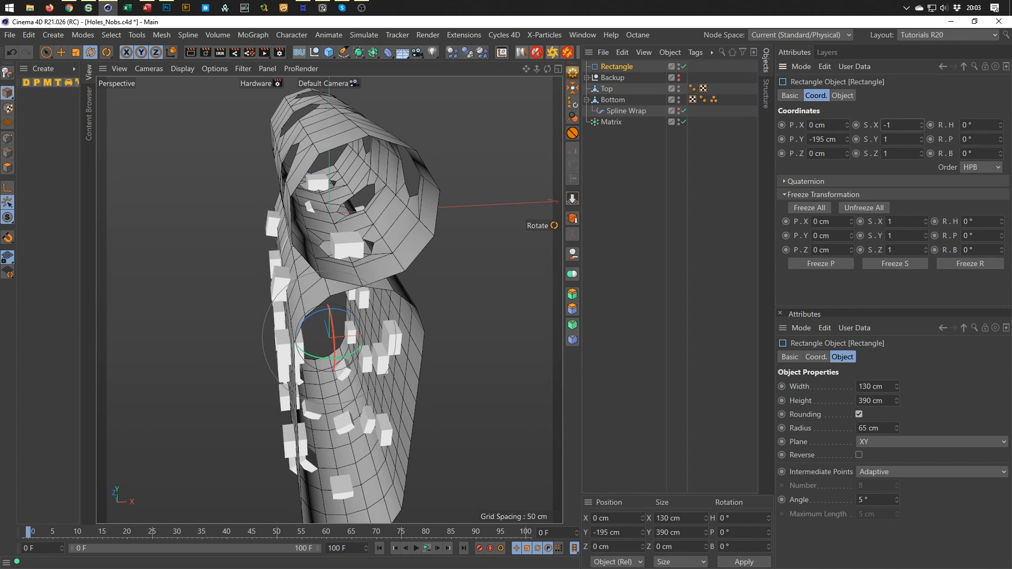
pyautogui.click(427, 548)
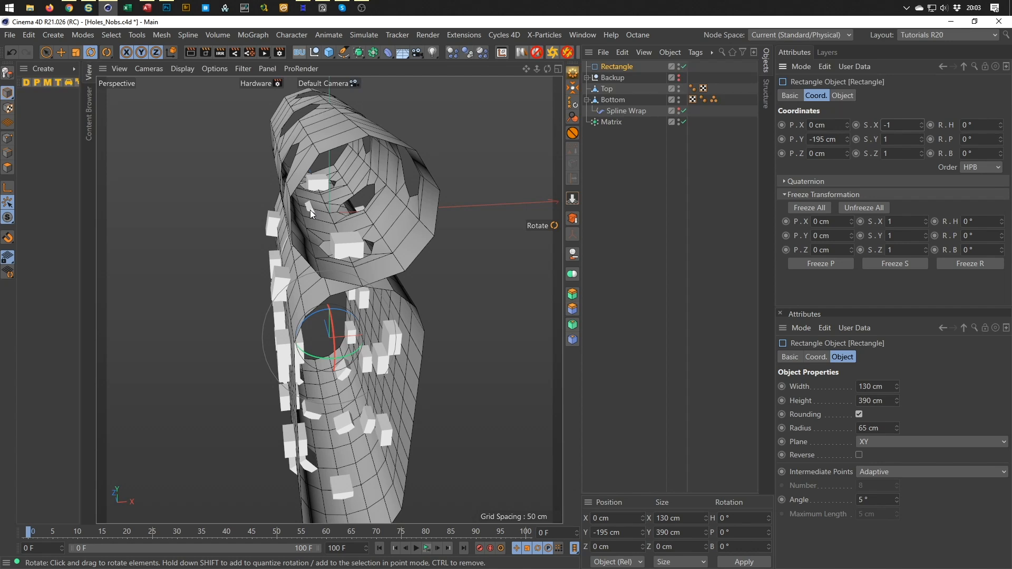
# Set the Rectangle spline's X scale back to 1
pyautogui.doubleClick(902, 125)
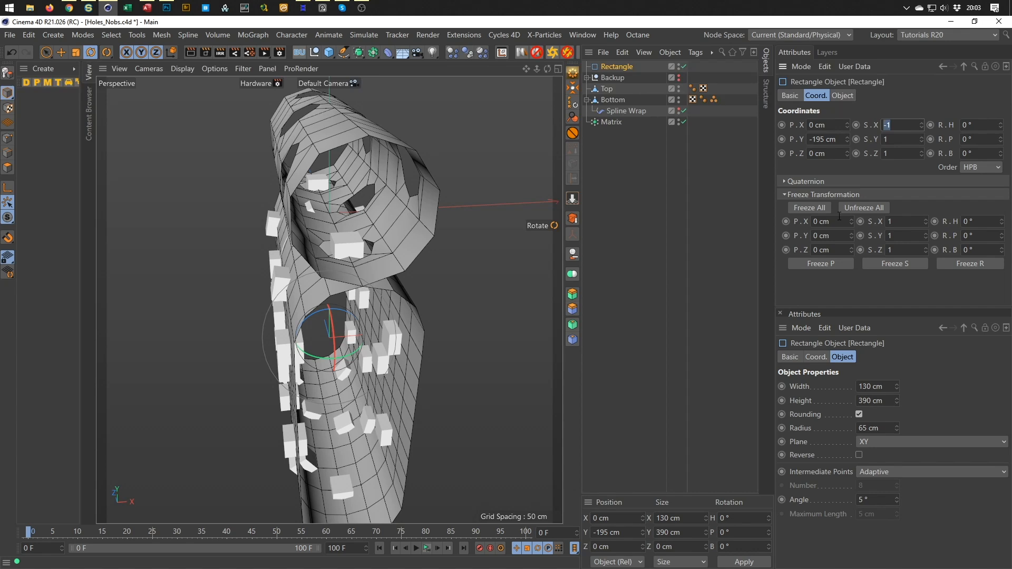
pyautogui.write('0')
pyautogui.press('BackSpace')
pyautogui.write('1')
pyautogui.press('Return')
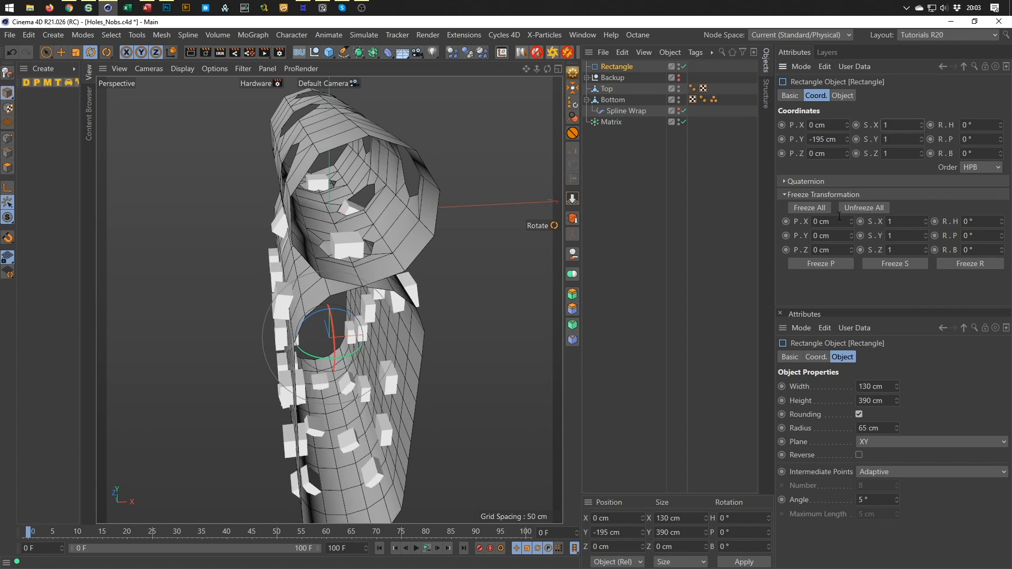
pyautogui.keyDown('alt'); pyautogui.moveTo(371, 212); pyautogui.dragTo(279, 253); pyautogui.keyUp('alt')
pyautogui.click(843, 95)
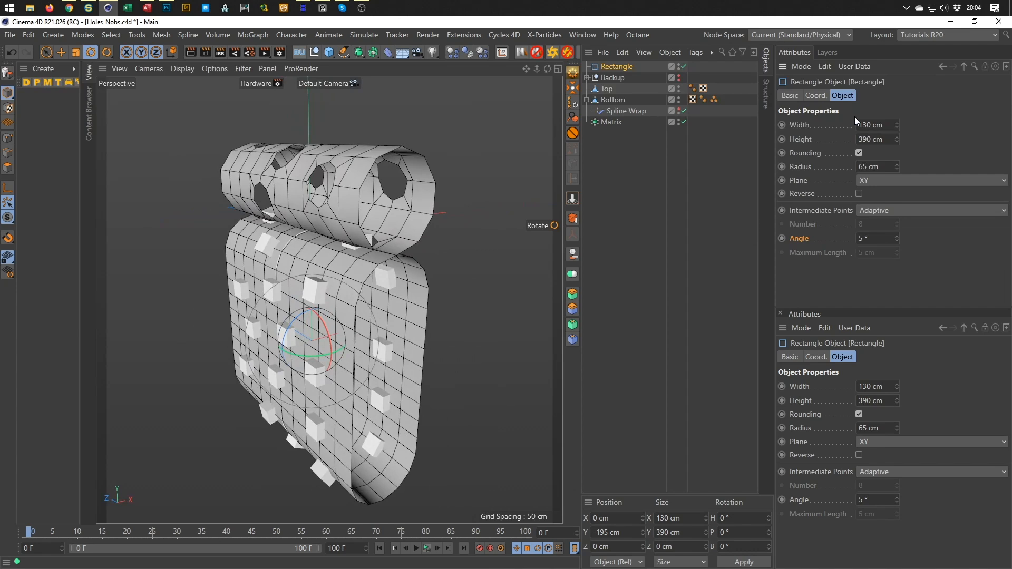
pyautogui.click(627, 111)
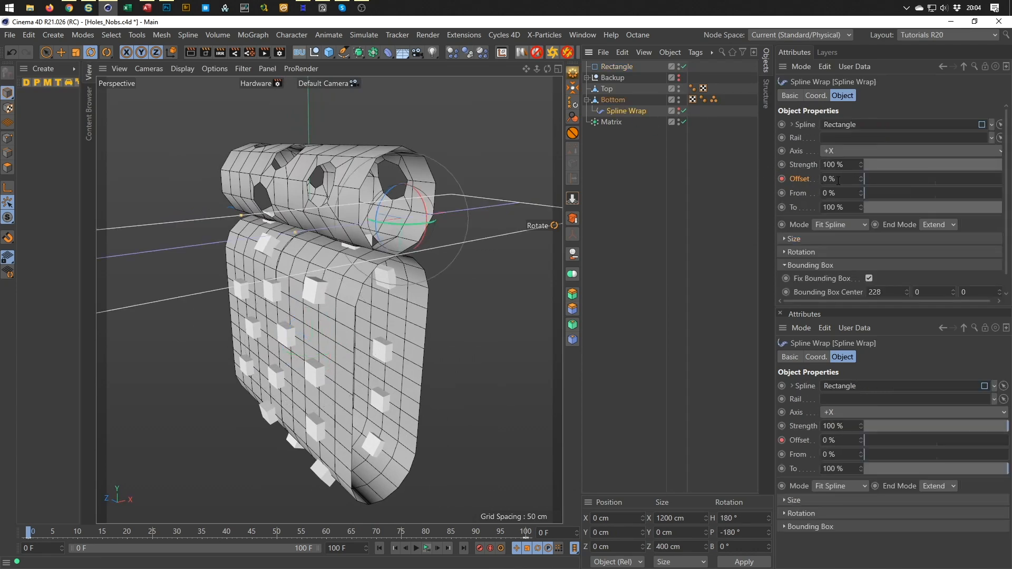
pyautogui.moveTo(426, 280)
pyautogui.keyDown('alt'); pyautogui.mouseDown()
pyautogui.moveTo(394, 296)
pyautogui.moveTo(417, 280)
pyautogui.moveTo(415, 295)
pyautogui.moveTo(412, 277)
pyautogui.moveTo(429, 277)
pyautogui.moveTo(419, 286)
pyautogui.mouseUp(); pyautogui.keyUp('alt')
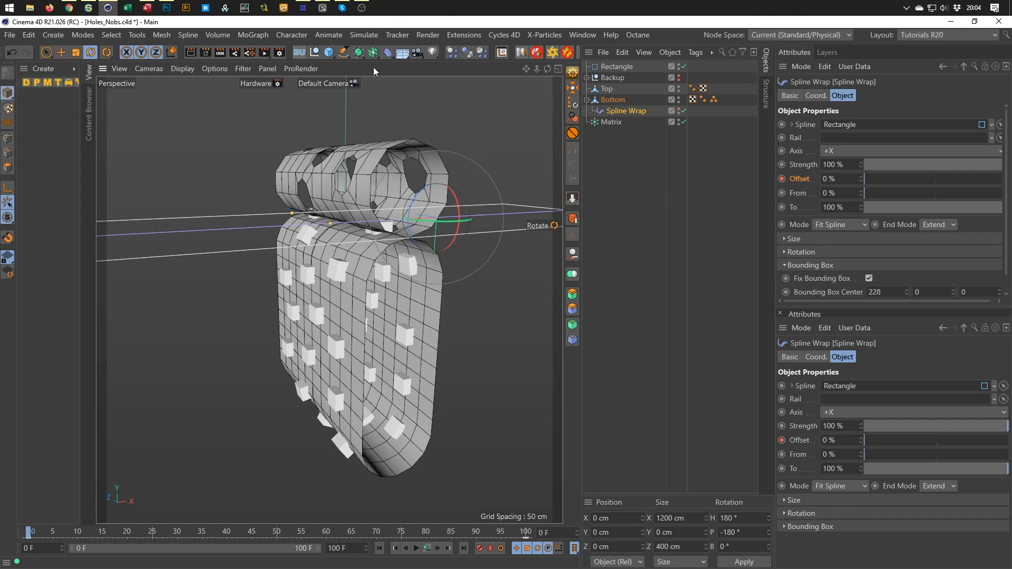
# Add a null object named Xpresso and give it an XPresso tag
pyautogui.click(316, 55)
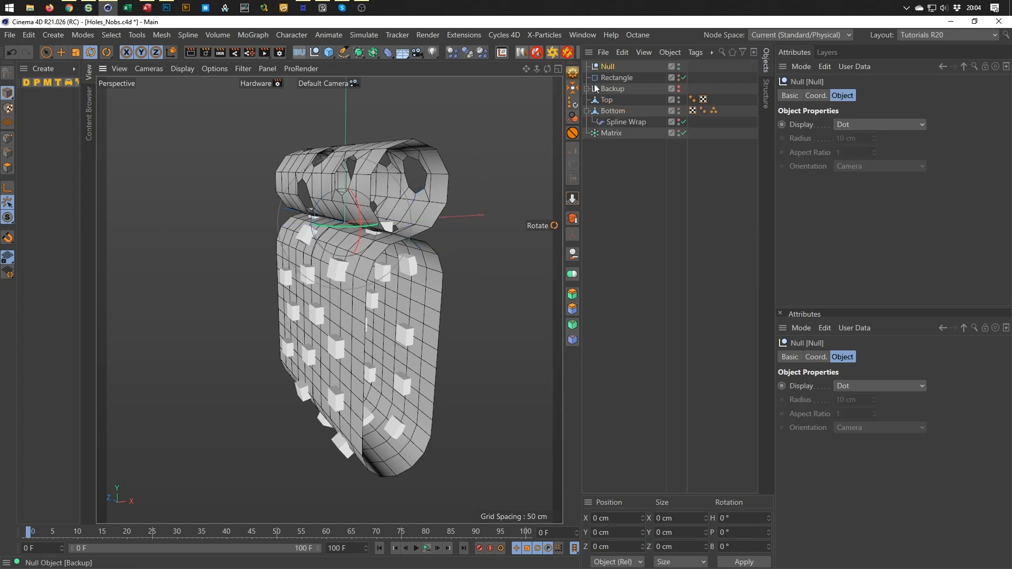
pyautogui.doubleClick(609, 68)
pyautogui.write('Xpresso')
pyautogui.press('Return')
pyautogui.rightClick(607, 66)
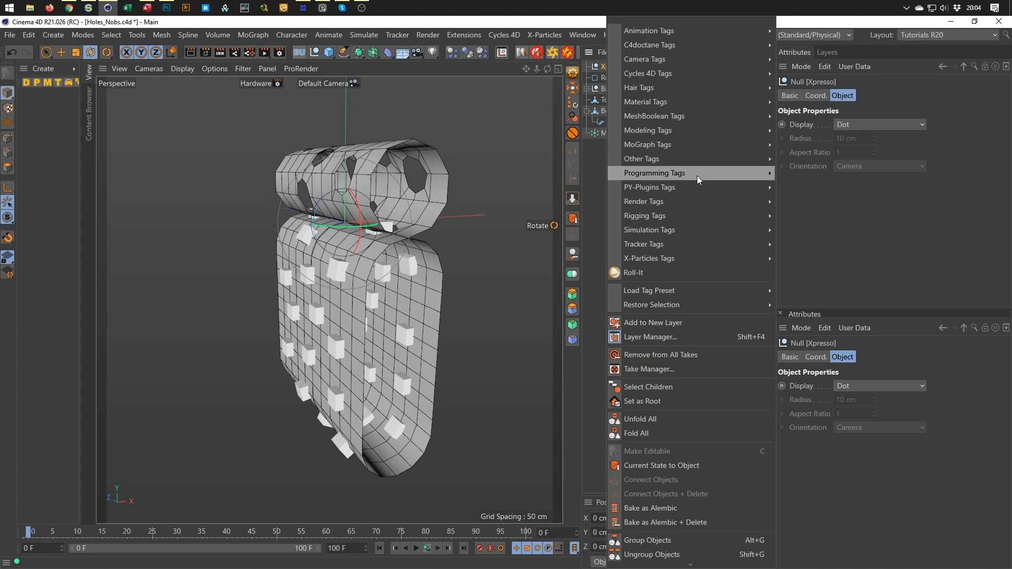
pyautogui.moveTo(755, 169)
pyautogui.click(798, 215)
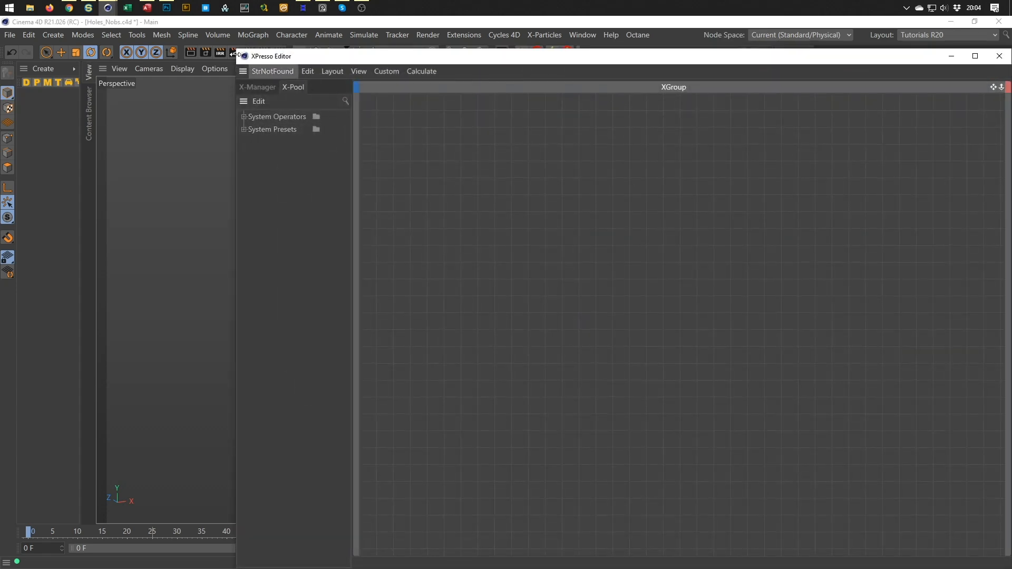
# Resize the XPresso Editor to uncover the object list and add a Spline Wrap node with an Offset input port
pyautogui.moveTo(237, 52); pyautogui.dragTo(293, 223)
pyautogui.moveTo(488, 229); pyautogui.dragTo(333, 224)
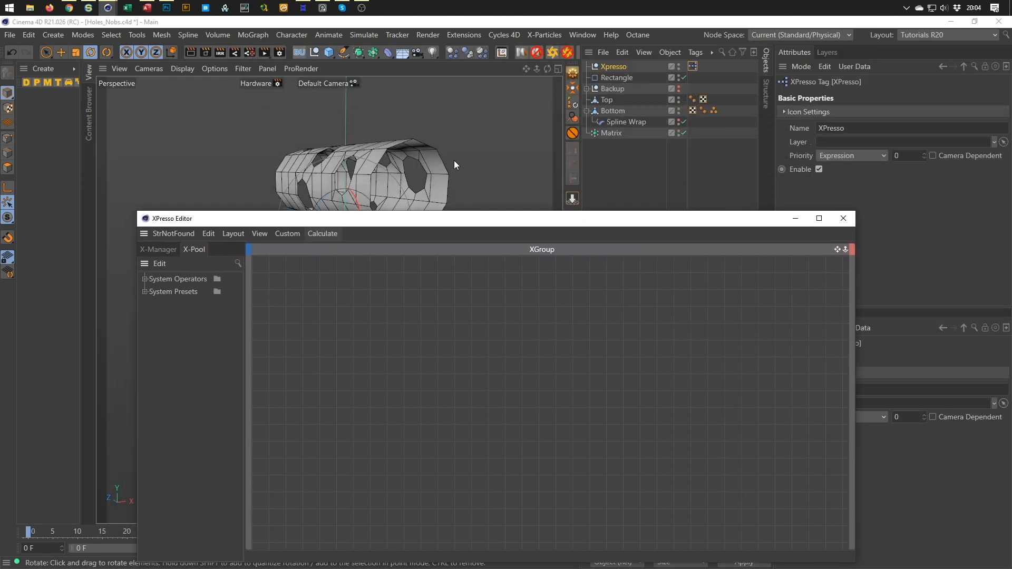
pyautogui.click(624, 122)
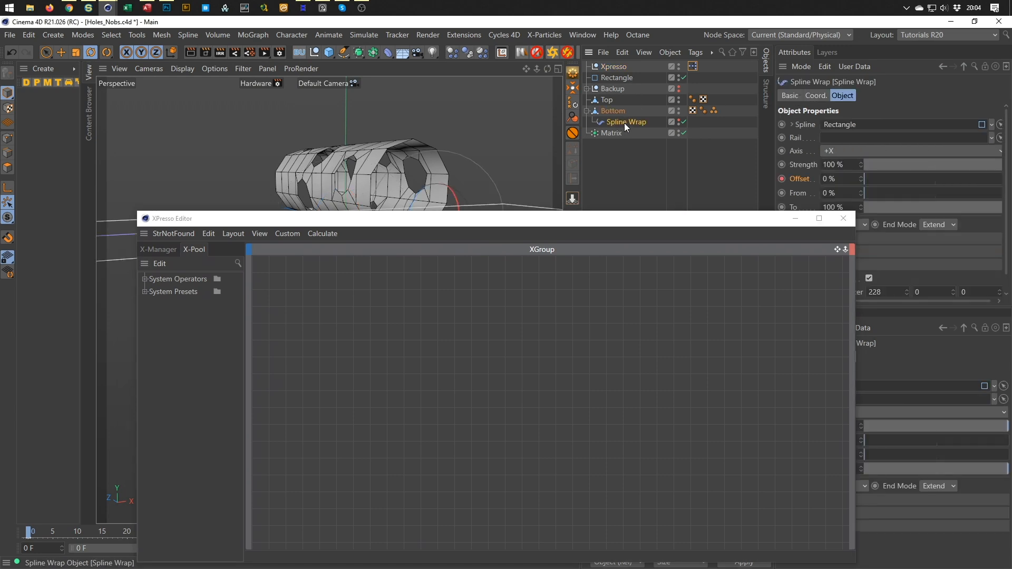
pyautogui.moveTo(630, 121); pyautogui.dragTo(511, 315)
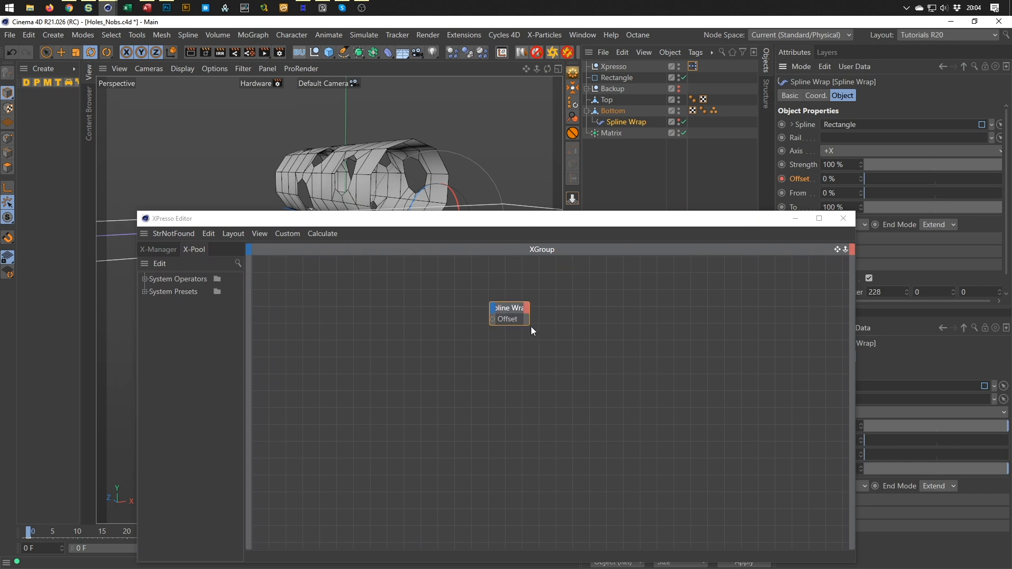
pyautogui.doubleClick(516, 309)
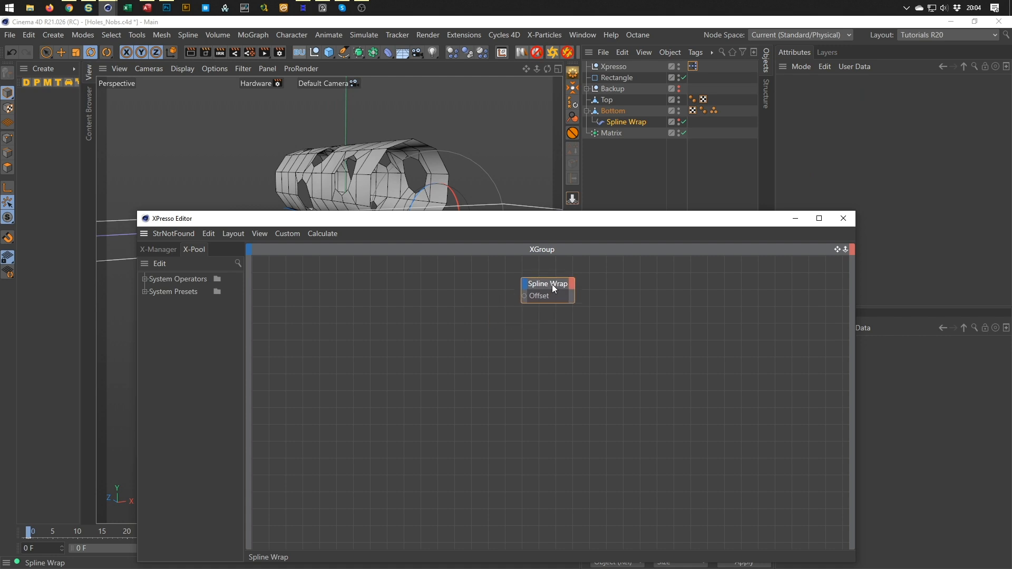
pyautogui.click(552, 302)
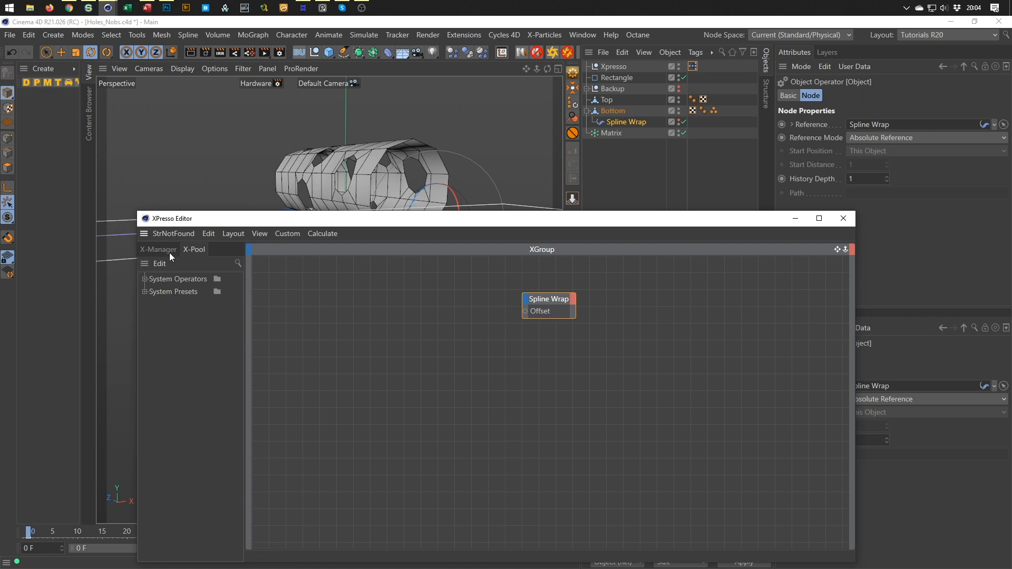
# Search the X-Pool for "time" and add a Time node that has only a Frame output port
pyautogui.click(238, 263)
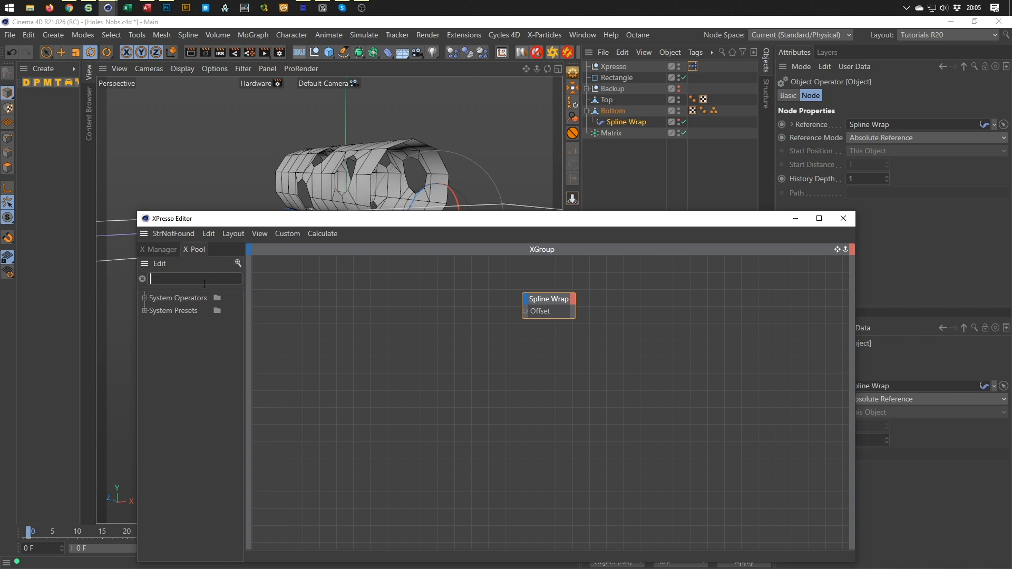
pyautogui.write('time')
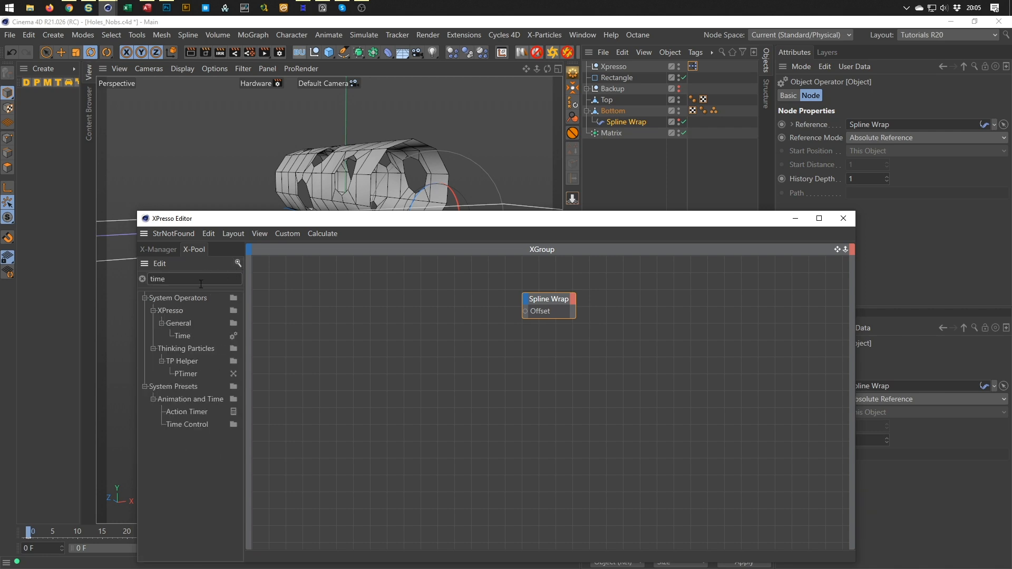
pyautogui.moveTo(178, 337); pyautogui.dragTo(375, 305)
pyautogui.click(388, 305)
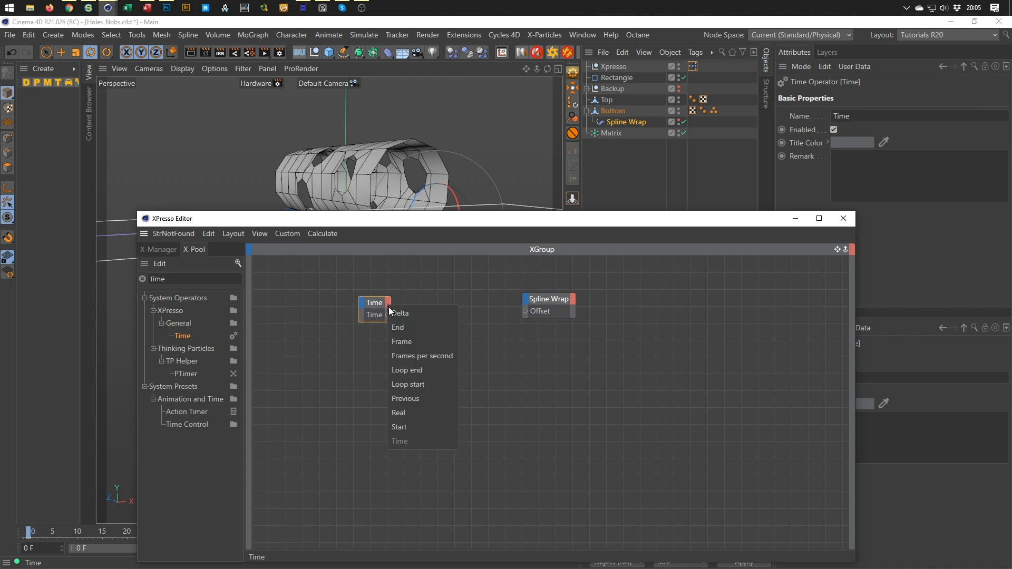
pyautogui.click(401, 328)
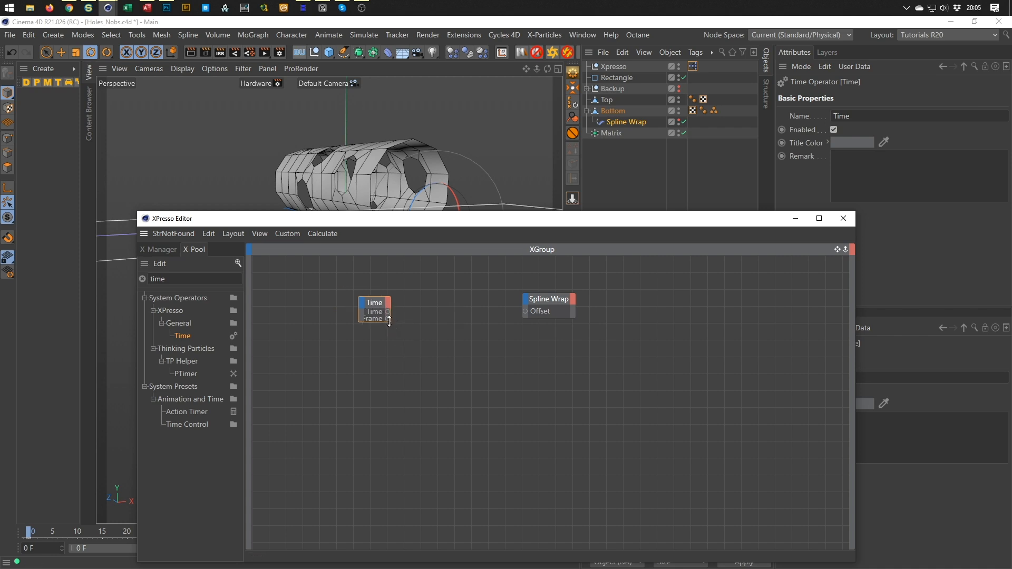
pyautogui.moveTo(391, 322); pyautogui.dragTo(414, 349)
pyautogui.doubleClick(410, 320)
pyautogui.moveTo(379, 301); pyautogui.dragTo(341, 287)
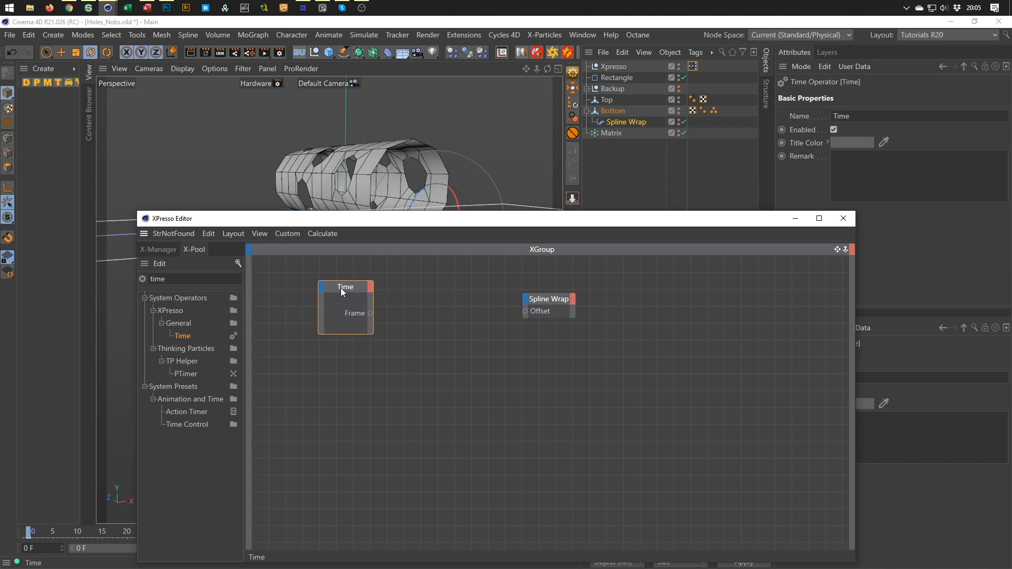
# Find the Range Mapper operator, add it between the two nodes, and connect the Time node's Frame output to its Input
pyautogui.moveTo(183, 280); pyautogui.dragTo(90, 288)
pyautogui.write('range')
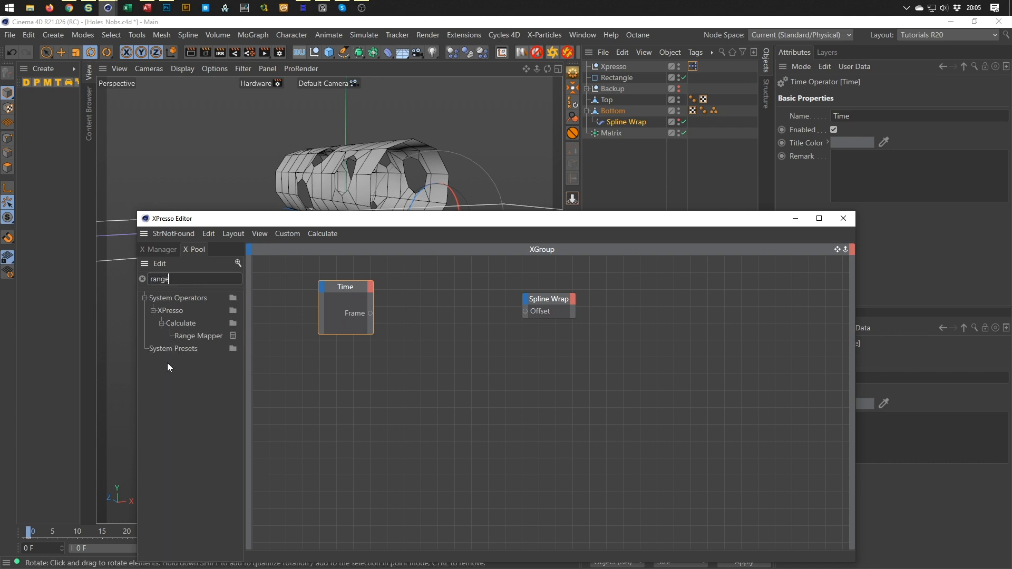
pyautogui.moveTo(211, 332); pyautogui.dragTo(453, 299)
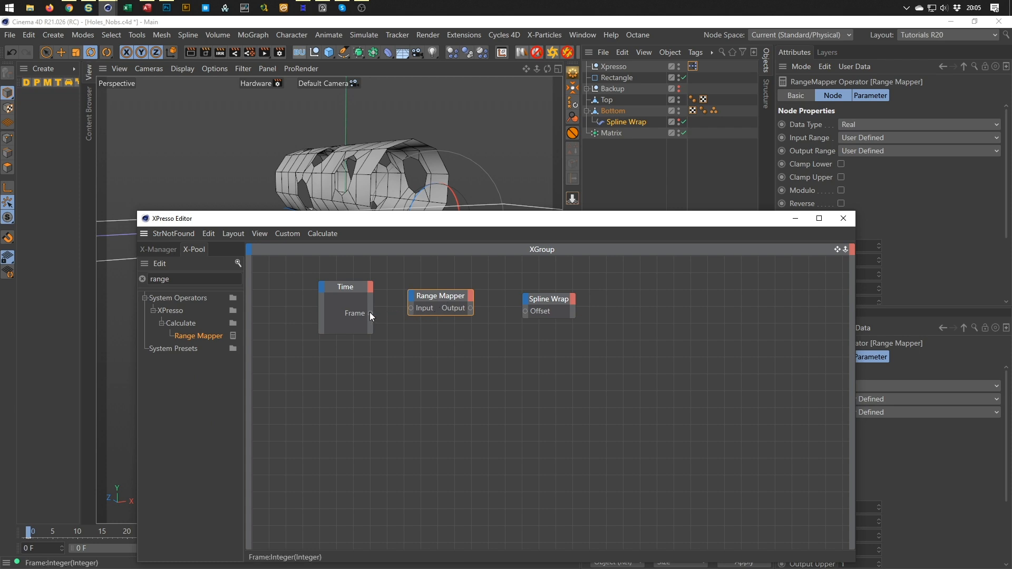
pyautogui.moveTo(412, 309); pyautogui.dragTo(444, 299)
# Set the Range Mapper's Output Range to Percent and its Input Upper to 100
pyautogui.moveTo(625, 218); pyautogui.dragTo(575, 227)
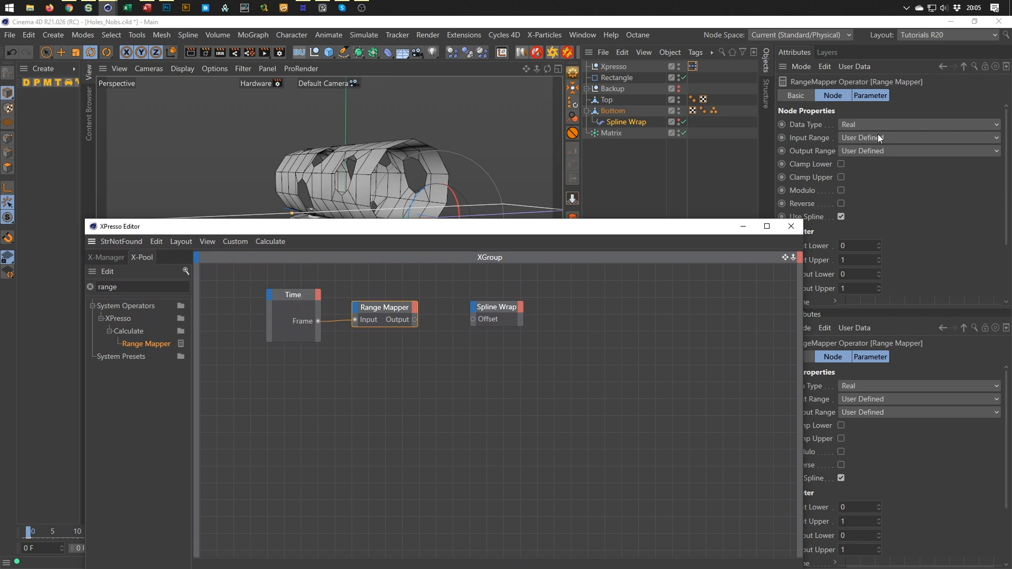
pyautogui.moveTo(692, 235); pyautogui.dragTo(664, 179)
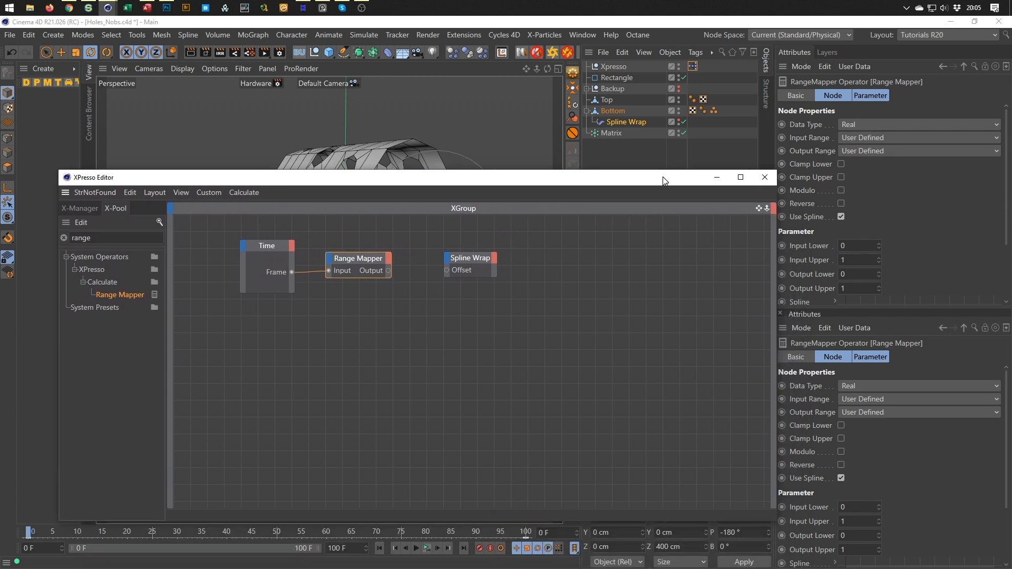
pyautogui.click(899, 150)
pyautogui.click(887, 208)
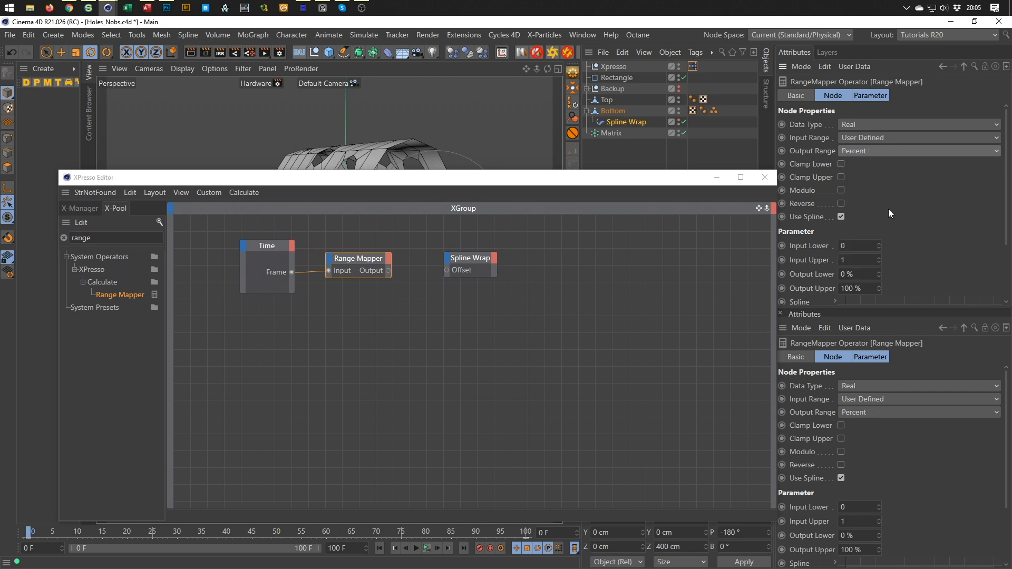
pyautogui.click(852, 259)
pyautogui.write('100')
pyautogui.press('Return')
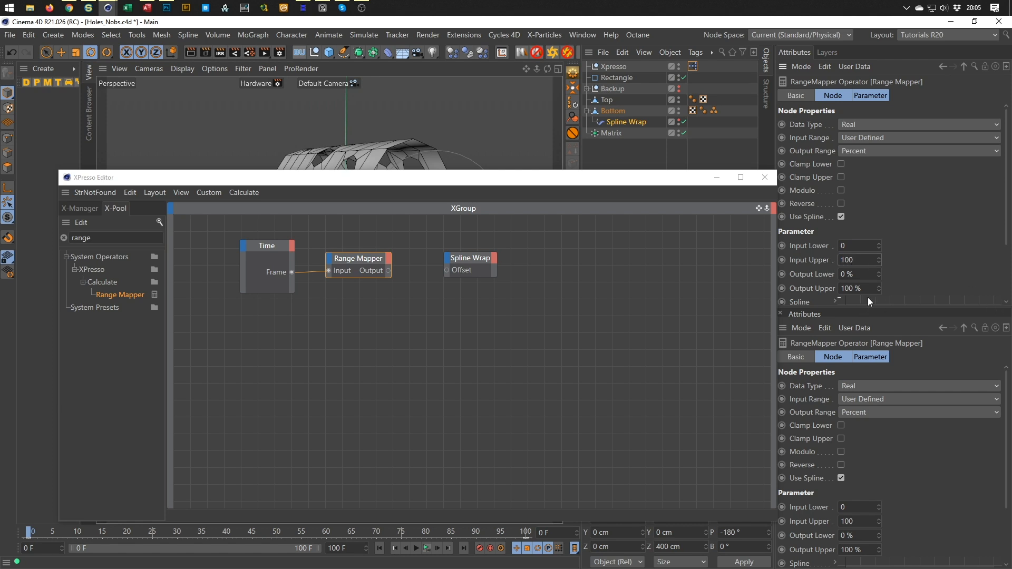
# Set the Range Mapper's Output Upper to 33.333 % and connect its Output to the Spline Wrap's Offset
pyautogui.click(859, 288)
pyautogui.write('33,3333')
pyautogui.press('Return')
pyautogui.moveTo(388, 270); pyautogui.dragTo(445, 270)
pyautogui.moveTo(466, 181); pyautogui.dragTo(480, 433)
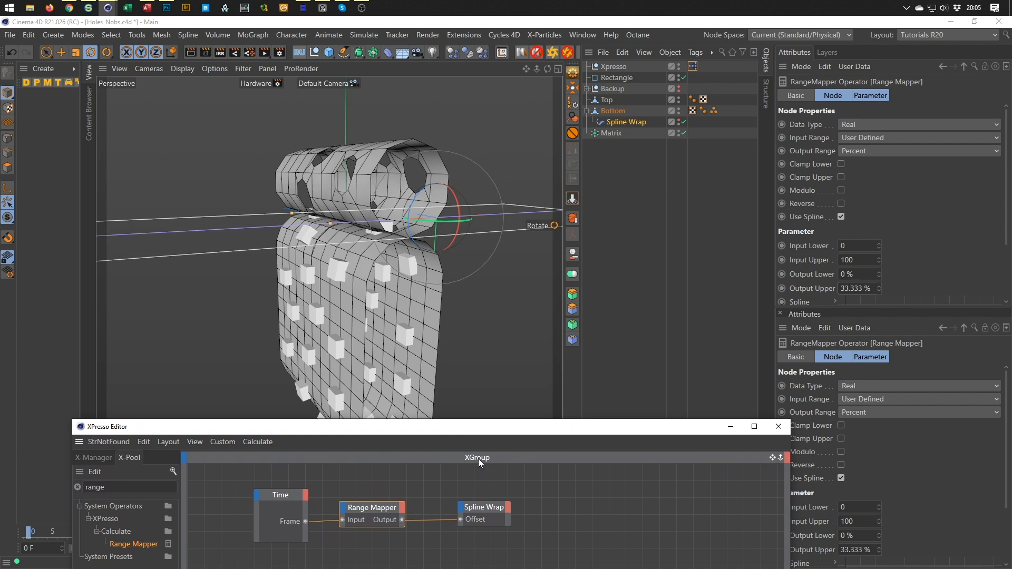
# Shrink the XPresso Editor window around its three nodes and move it clear of the model in the viewport
pyautogui.moveTo(347, 430); pyautogui.dragTo(514, 159)
pyautogui.moveTo(237, 295); pyautogui.dragTo(364, 294)
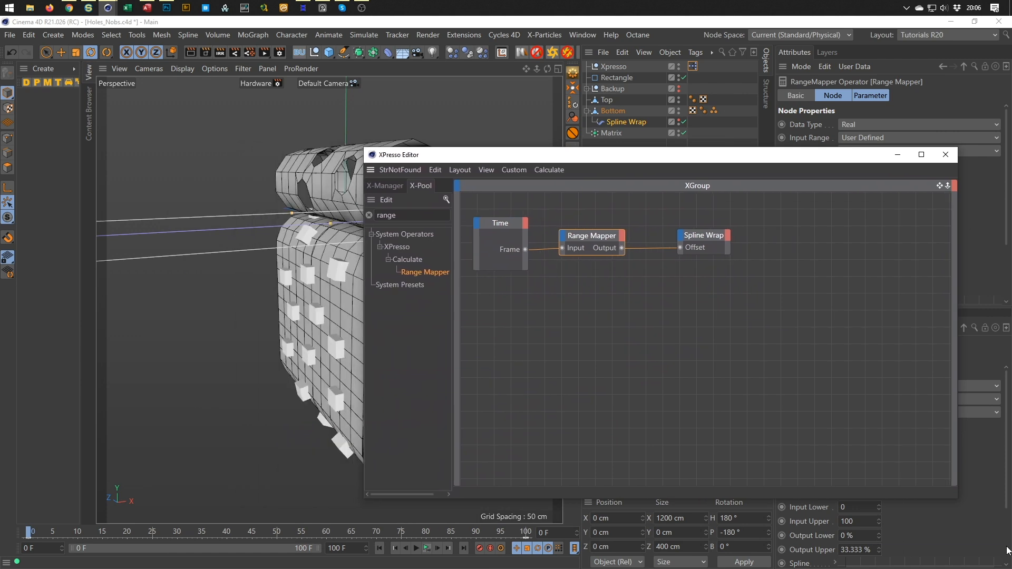
pyautogui.moveTo(956, 498)
pyautogui.mouseDown()
pyautogui.moveTo(930, 460)
pyautogui.moveTo(952, 502)
pyautogui.mouseUp()
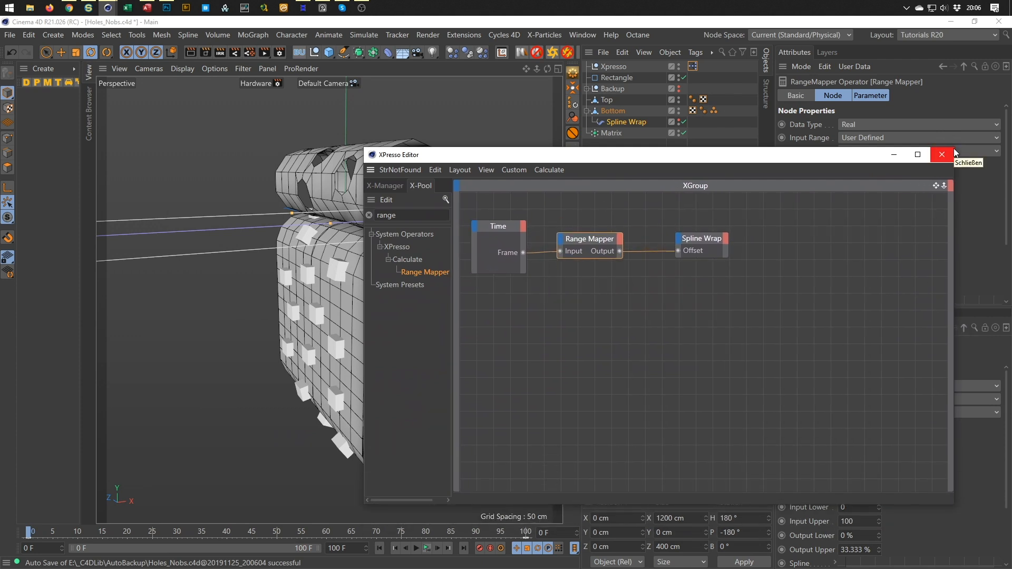
pyautogui.moveTo(953, 149); pyautogui.dragTo(949, 179)
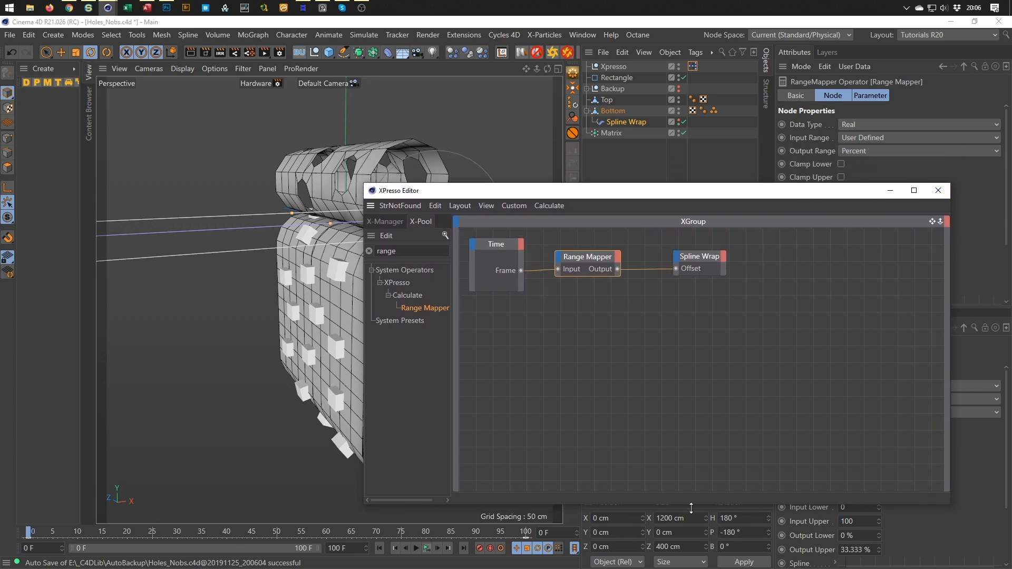
pyautogui.moveTo(691, 508); pyautogui.dragTo(693, 345)
pyautogui.moveTo(931, 221); pyautogui.dragTo(941, 305)
pyautogui.moveTo(951, 261); pyautogui.dragTo(747, 266)
pyautogui.keyDown('alt'); pyautogui.moveTo(565, 240); pyautogui.dragTo(583, 230, button='middle'); pyautogui.keyUp('alt')
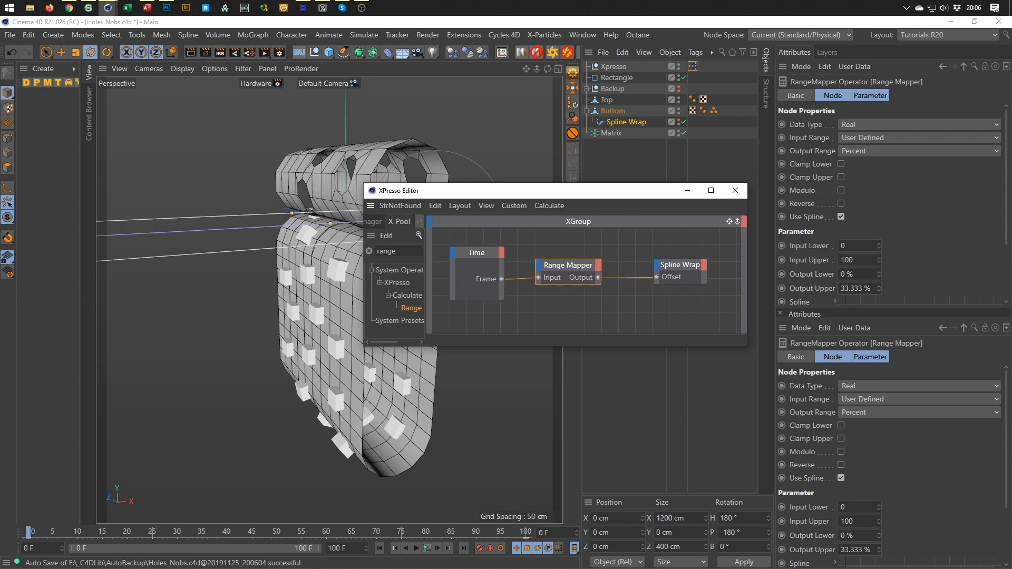
pyautogui.moveTo(600, 198); pyautogui.dragTo(700, 317)
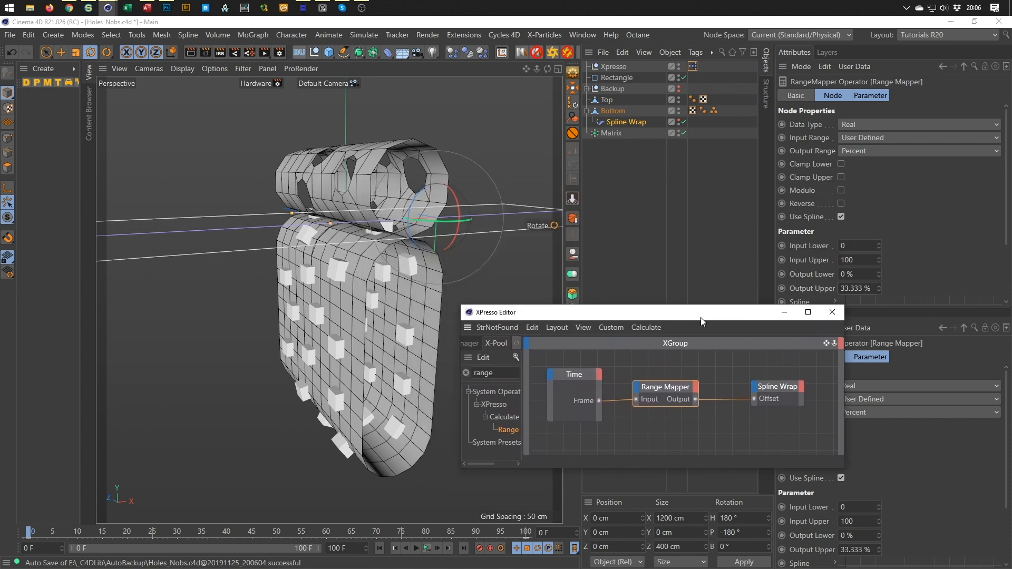
# Play the animation to check how the Bottom object moves and how the Spline Wrap's Offset changes
pyautogui.click(428, 548)
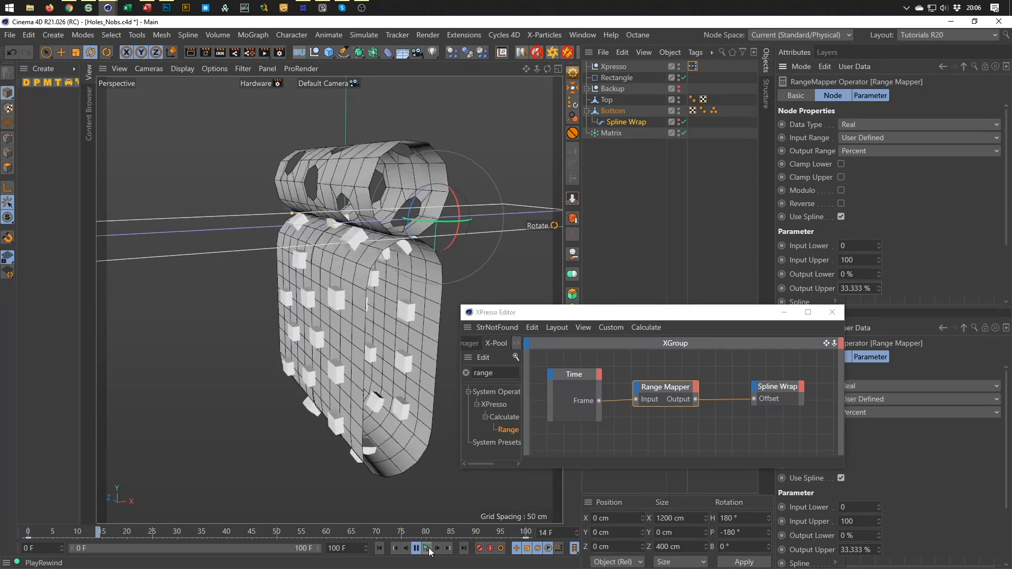
pyautogui.click(429, 548)
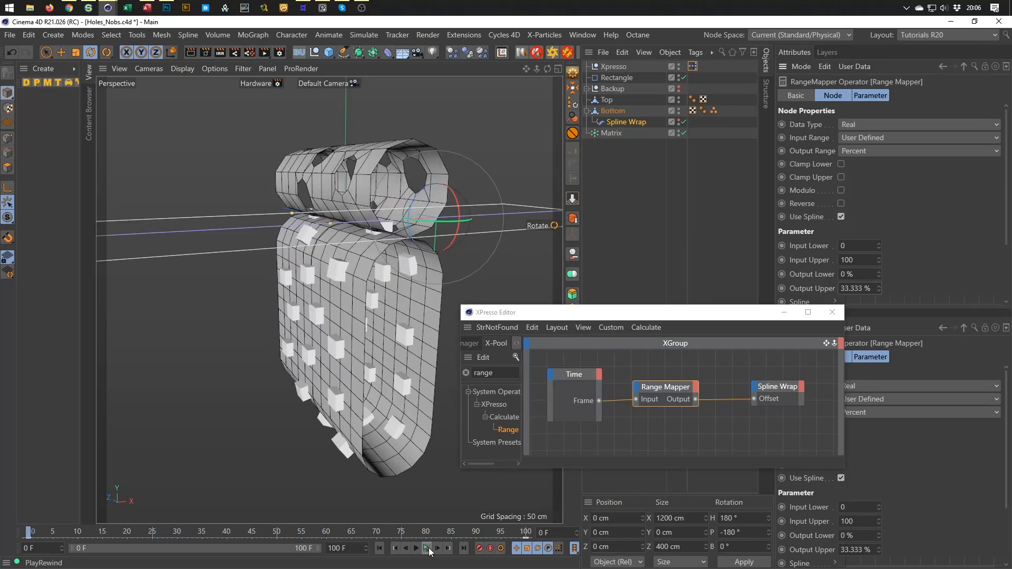
pyautogui.click(629, 123)
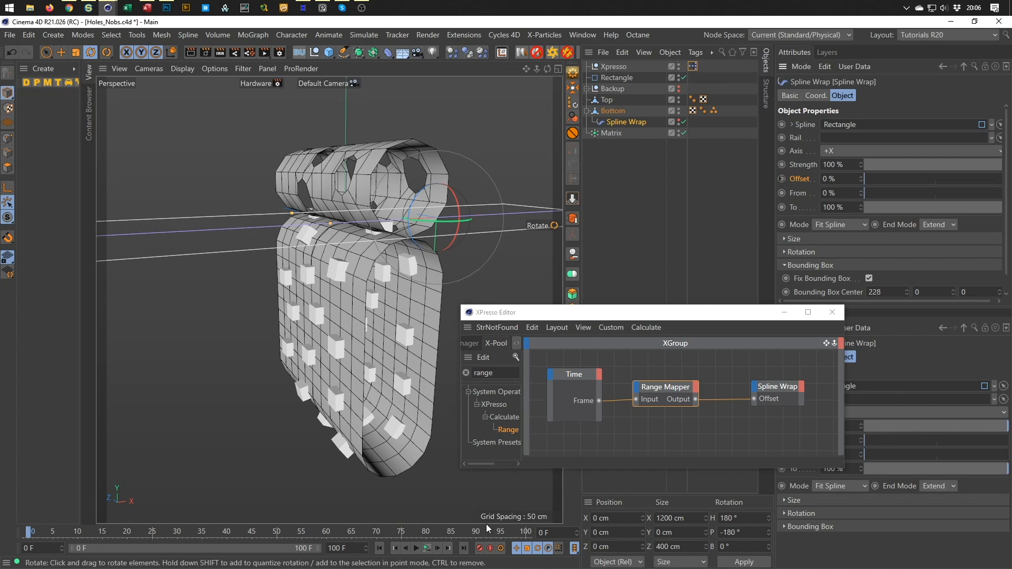
pyautogui.click(430, 549)
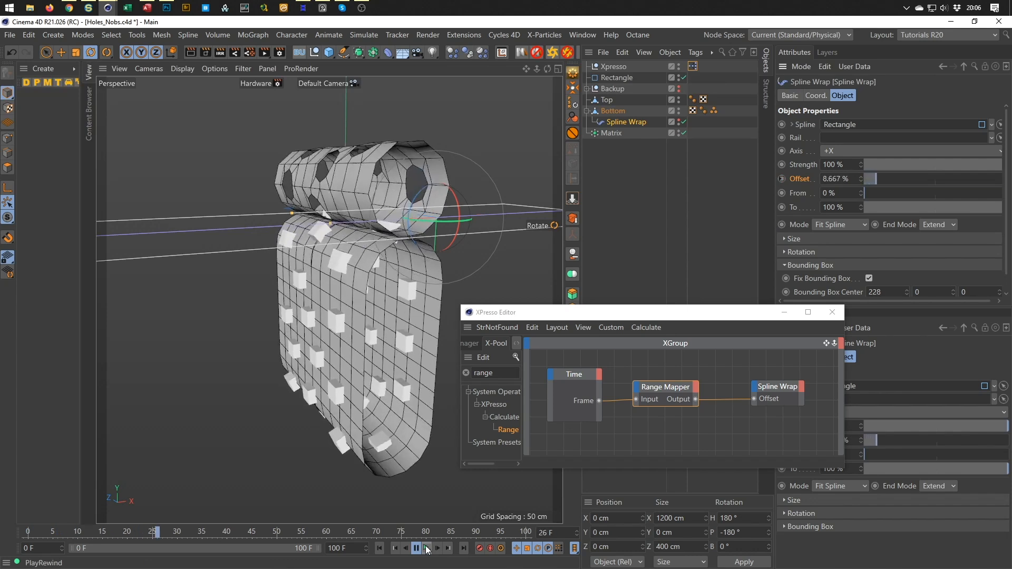
pyautogui.click(426, 549)
# Make room in the XPresso Editor, search the X-Pool for "neg" and add a Negate node to the XGroup
pyautogui.moveTo(775, 386); pyautogui.dragTo(798, 385)
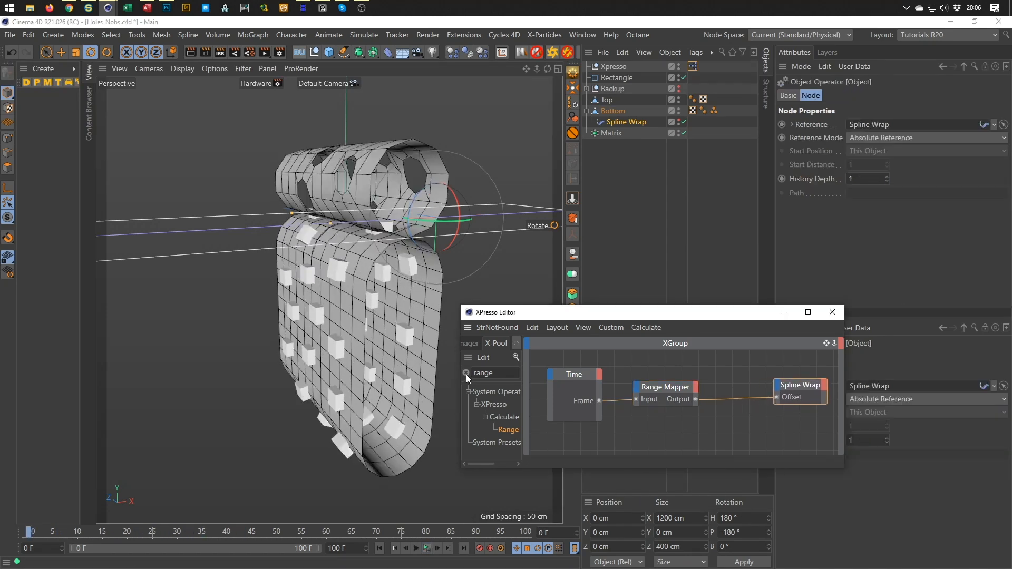
pyautogui.moveTo(457, 388); pyautogui.dragTo(338, 390)
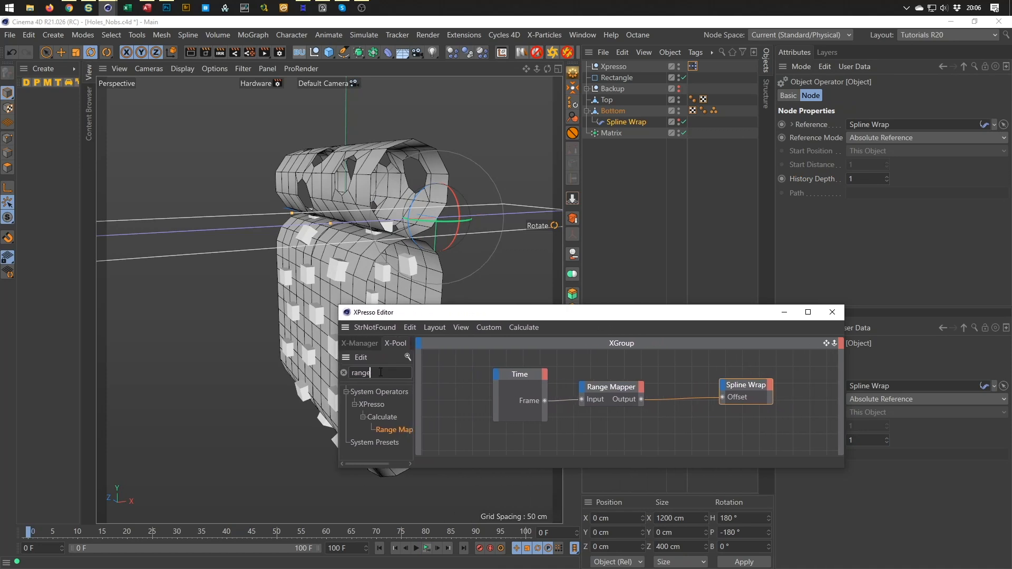
pyautogui.press('BackSpace')
pyautogui.press('BackSpace')
pyautogui.press('BackSpace')
pyautogui.press('BackSpace')
pyautogui.press('BackSpace')
pyautogui.write('neg')
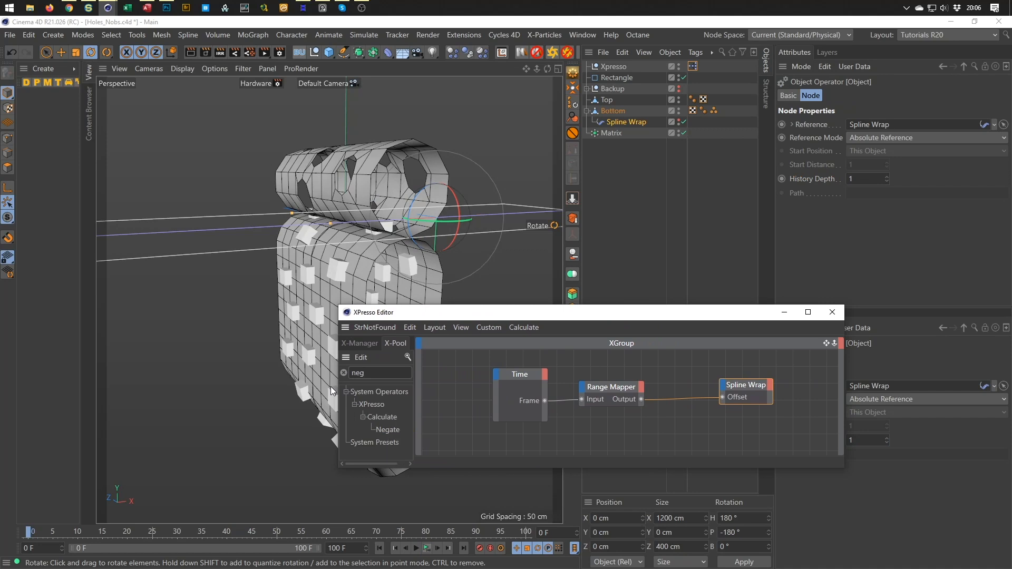
pyautogui.moveTo(396, 426); pyautogui.dragTo(691, 429)
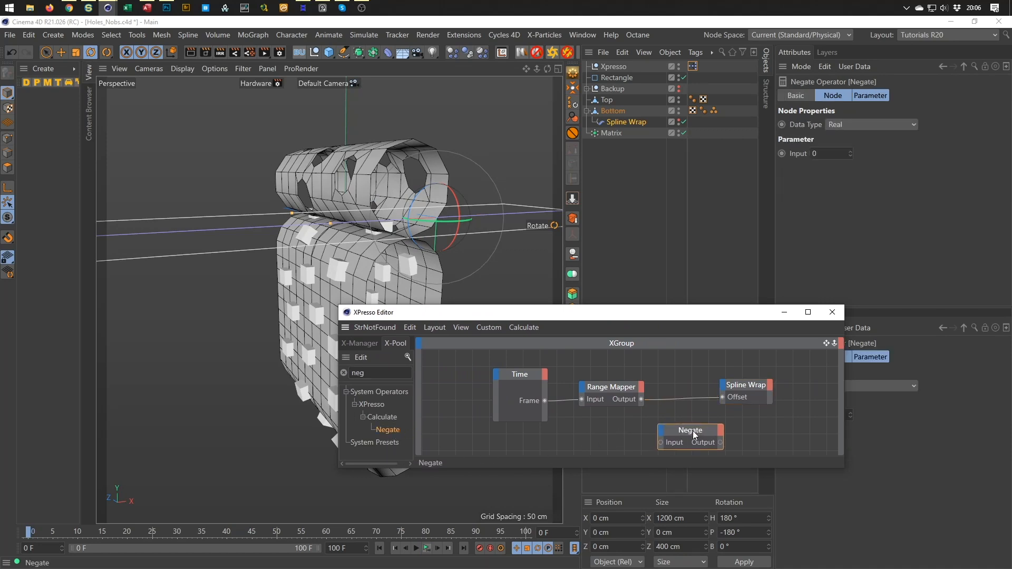
# Wire the Range Mapper's Output into the Negate node and the Negate Output into the Spline Wrap's Offset, spacing the nodes apart
pyautogui.moveTo(745, 385); pyautogui.dragTo(766, 384)
pyautogui.moveTo(687, 428); pyautogui.dragTo(694, 398)
pyautogui.moveTo(673, 434); pyautogui.dragTo(671, 434)
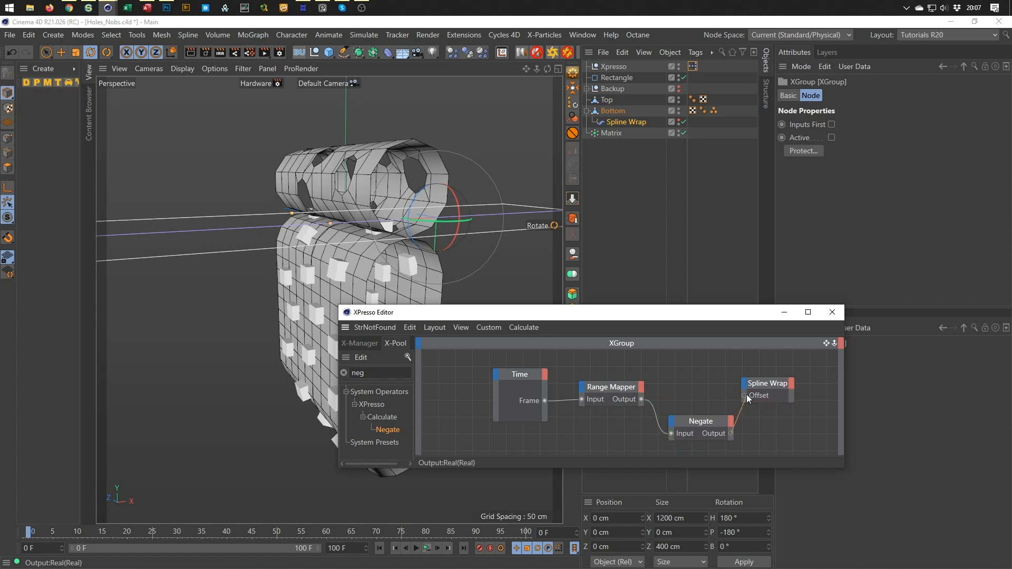
pyautogui.moveTo(744, 393); pyautogui.dragTo(744, 397)
# Move the XPresso Editor aside and play the animation while examining the Spline Wrap's Offset
pyautogui.moveTo(734, 319); pyautogui.dragTo(842, 312)
pyautogui.click(427, 548)
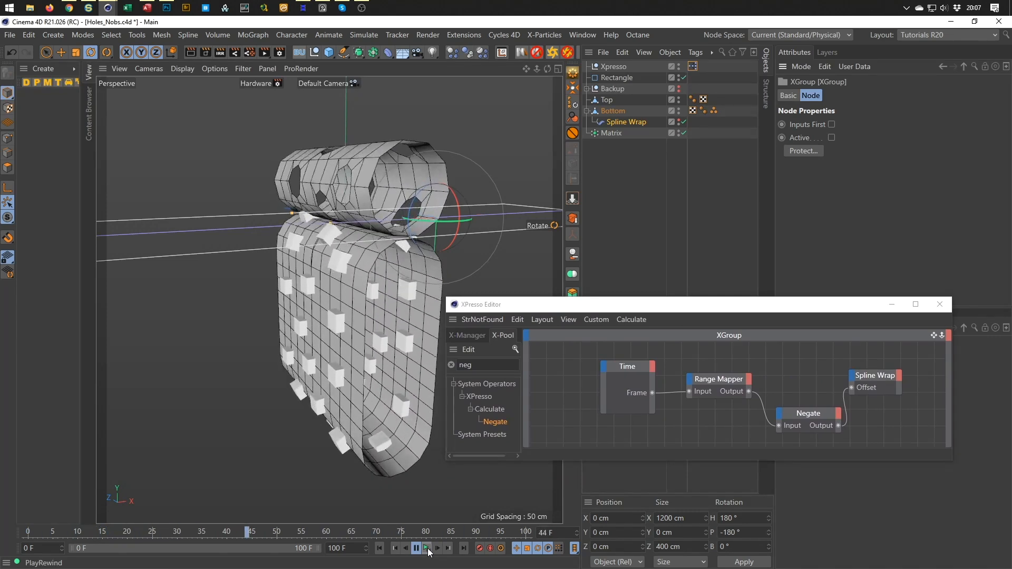
pyautogui.click(624, 122)
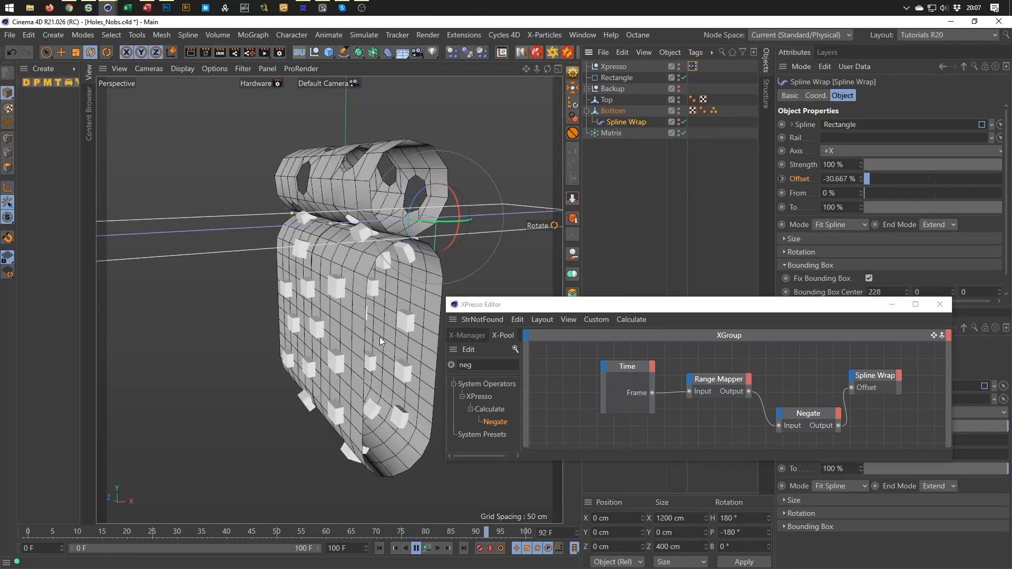
# Line up the Negate and Spline Wrap nodes with the Range Mapper and close the XPresso Editor
pyautogui.moveTo(816, 414); pyautogui.dragTo(810, 383)
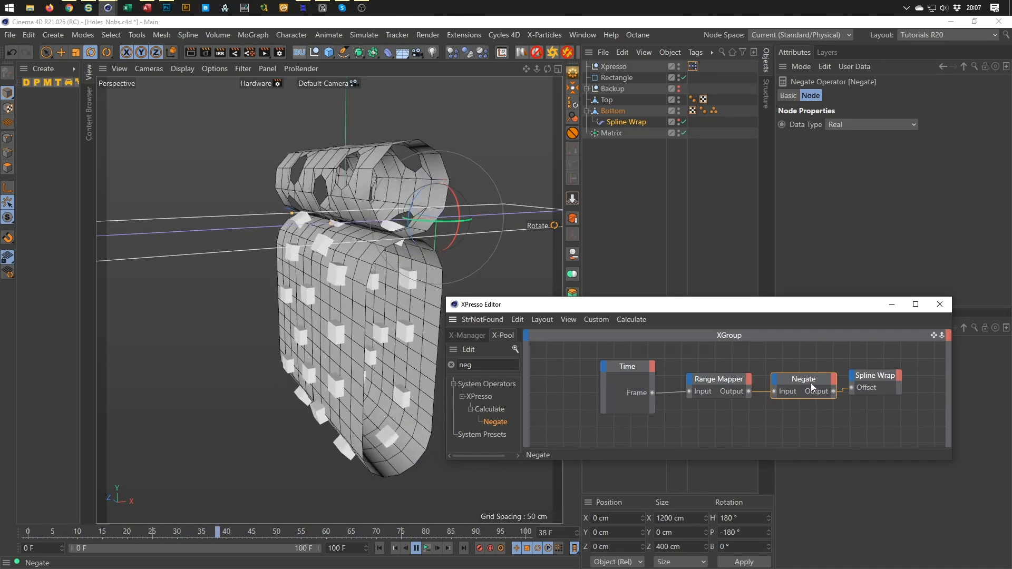
pyautogui.moveTo(876, 379); pyautogui.dragTo(893, 381)
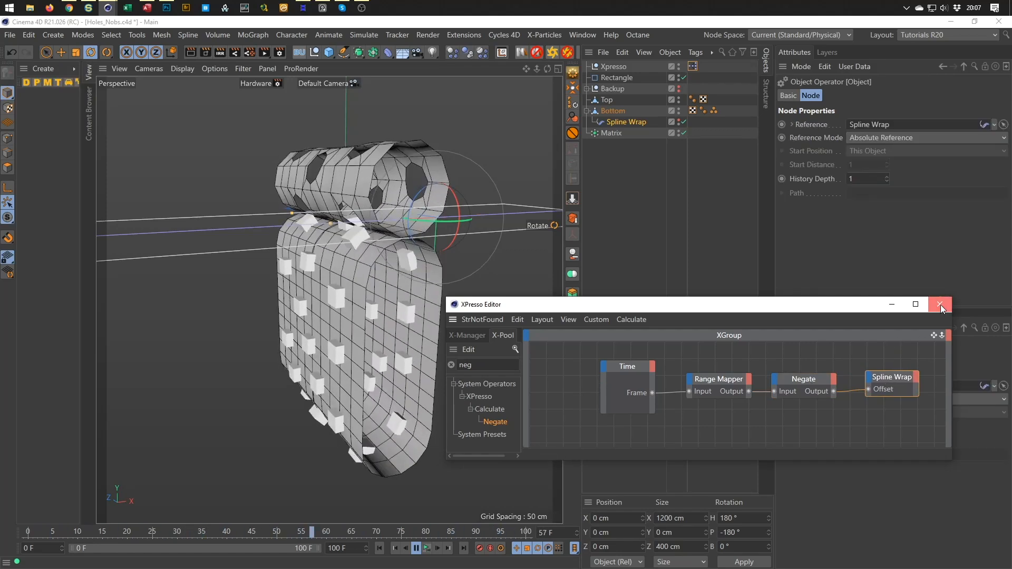
pyautogui.click(939, 306)
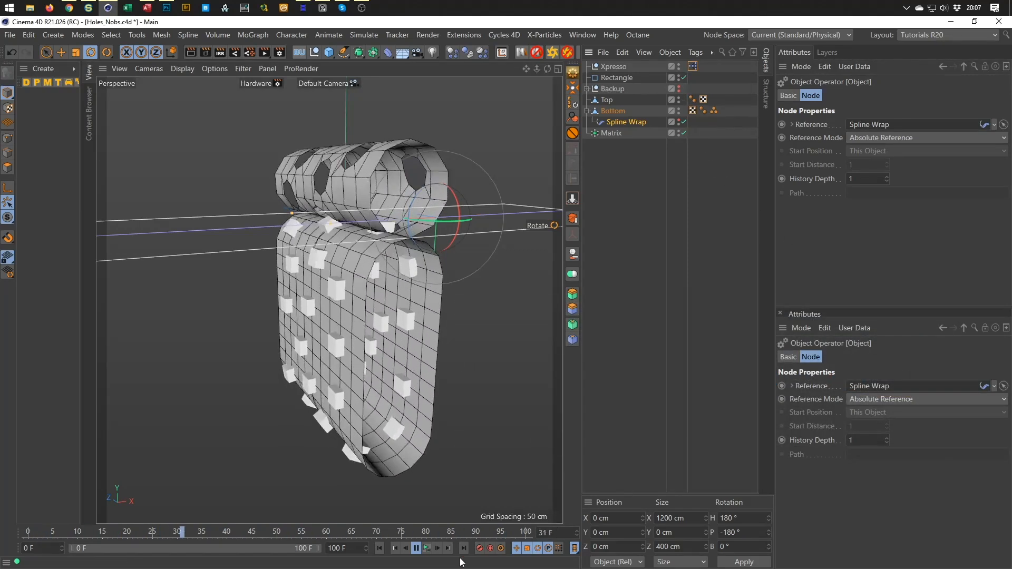
# Stop playback and disable the XPresso tag on the Xpresso null
pyautogui.click(416, 549)
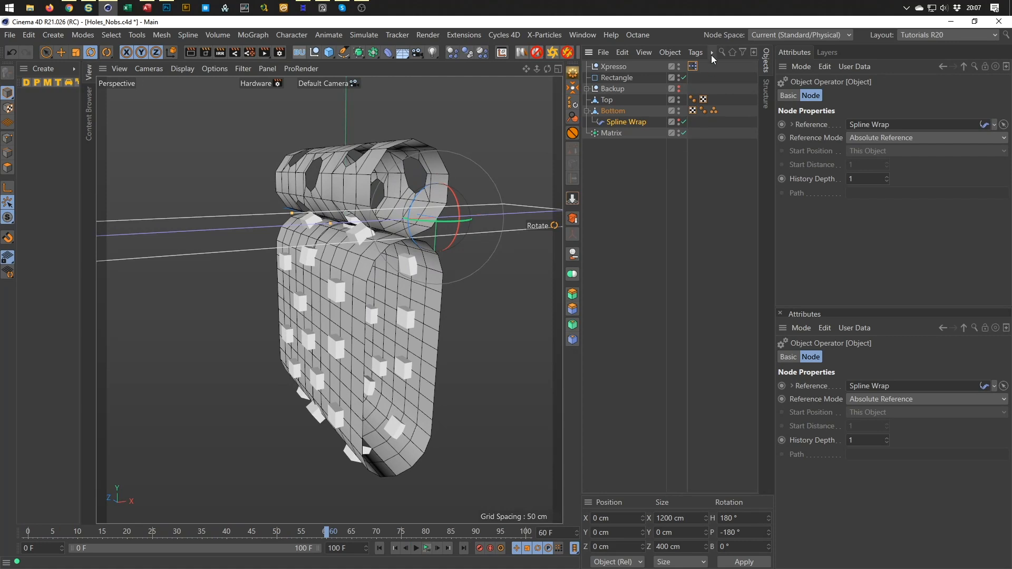
pyautogui.click(692, 67)
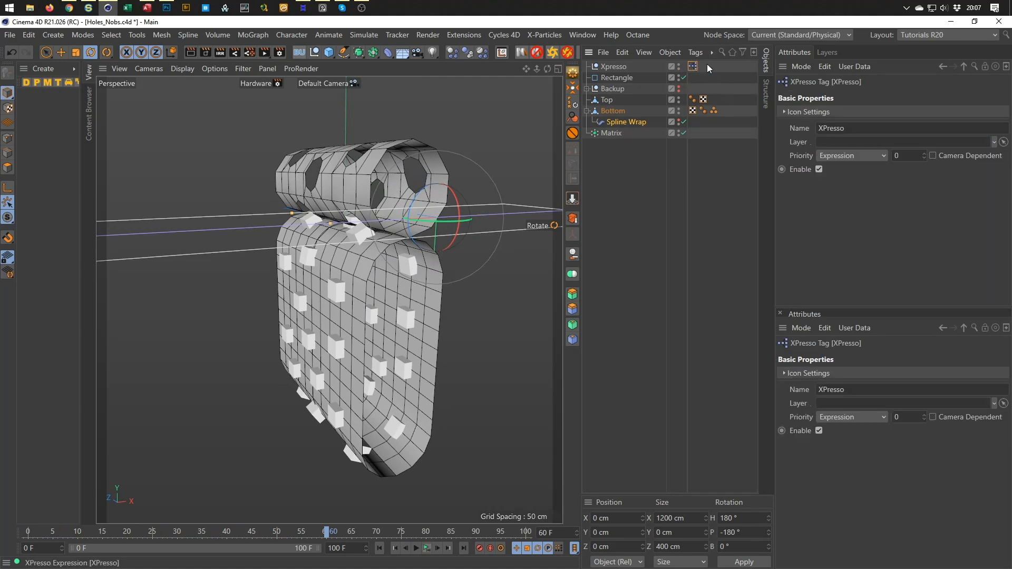
pyautogui.click(819, 170)
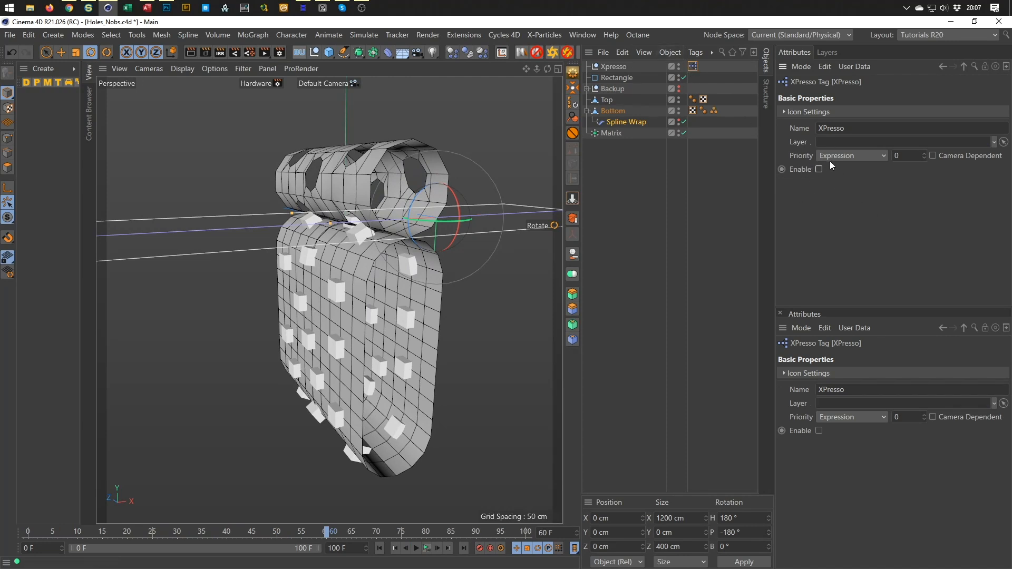
# Set the Spline Wrap's Offset to 0% at frame 0 and record a keyframe for it
pyautogui.click(622, 122)
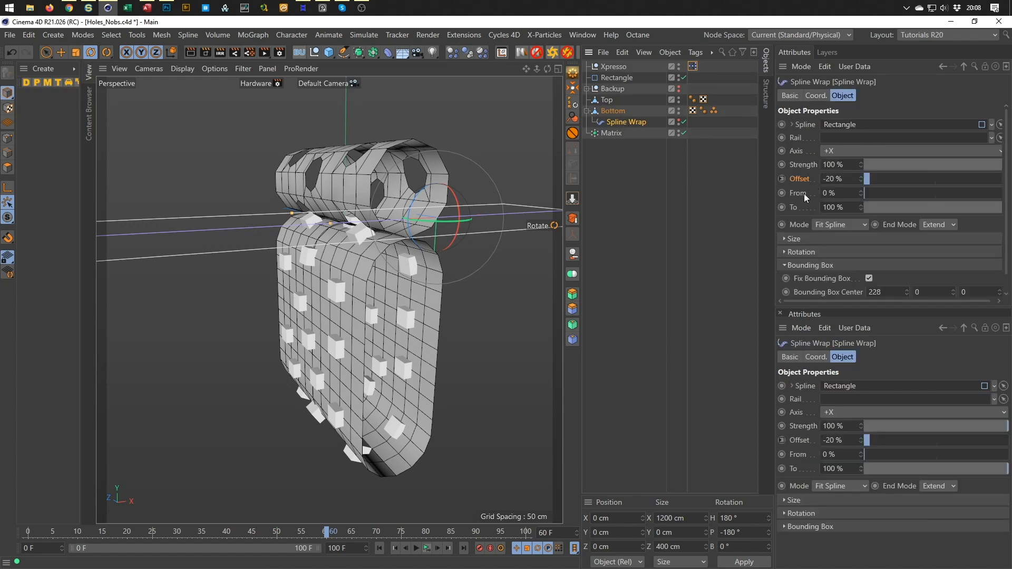
pyautogui.click(380, 548)
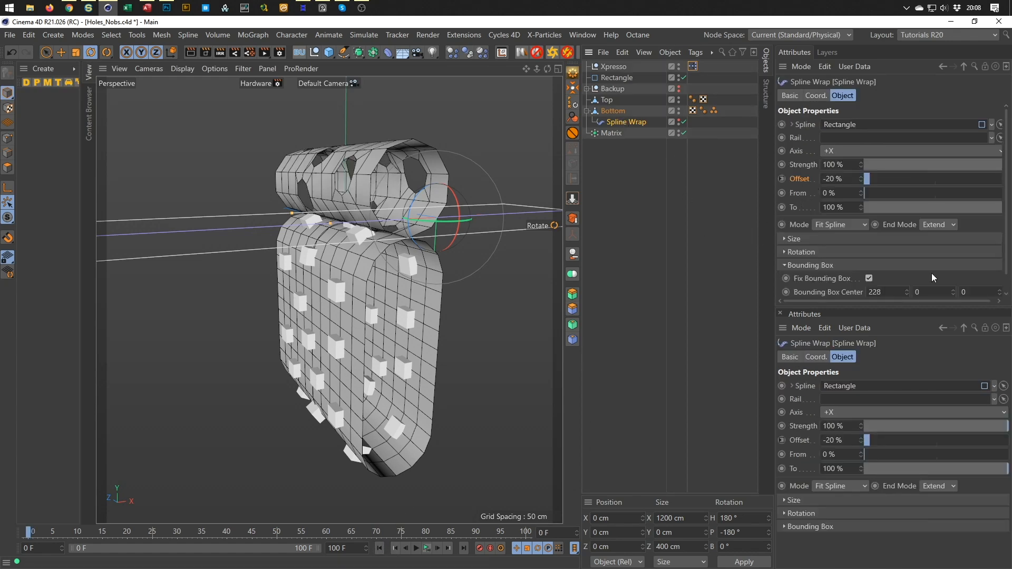
pyautogui.doubleClick(852, 181)
pyautogui.write('0')
pyautogui.press('Return')
pyautogui.keyDown('ctrl'); pyautogui.click(782, 179); pyautogui.keyUp('ctrl')
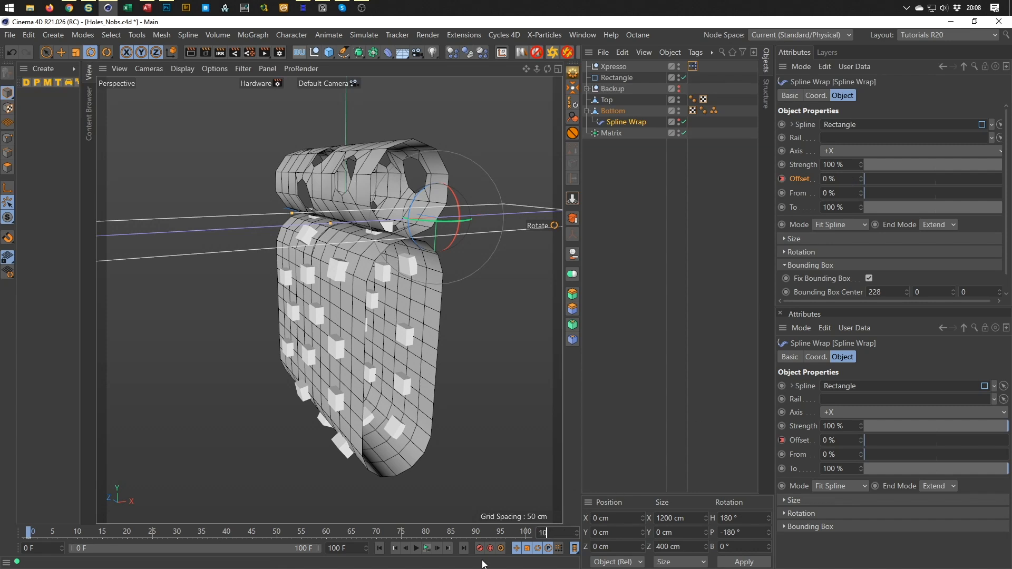
# Keyframe the Spline Wrap's Offset at 33.333% on frame 100 and play the animation to check the direction
pyautogui.moveTo(844, 180); pyautogui.dragTo(760, 199)
pyautogui.write('33.333')
pyautogui.press('Return')
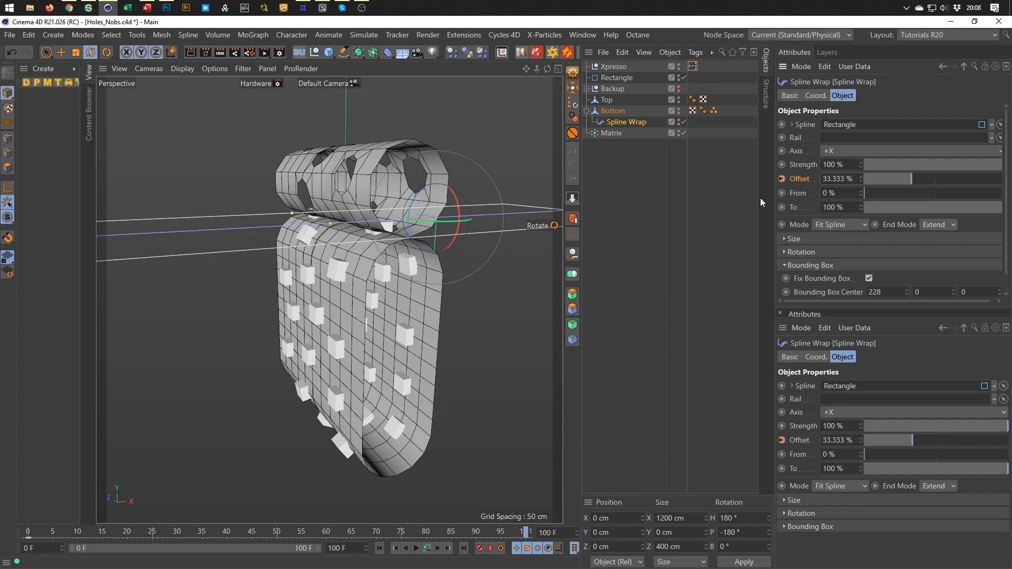
pyautogui.keyDown('ctrl'); pyautogui.click(781, 179); pyautogui.keyUp('ctrl')
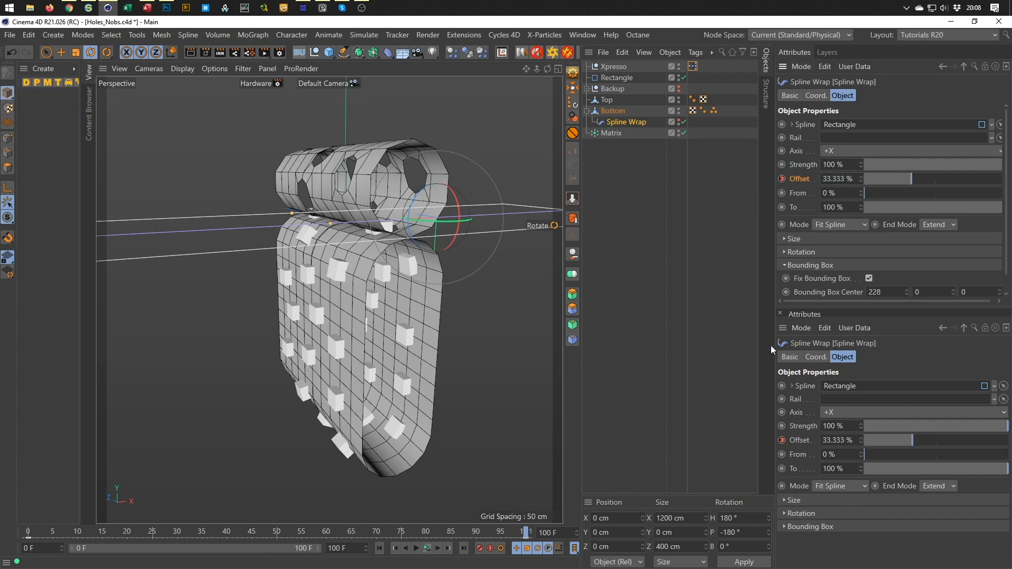
pyautogui.click(427, 548)
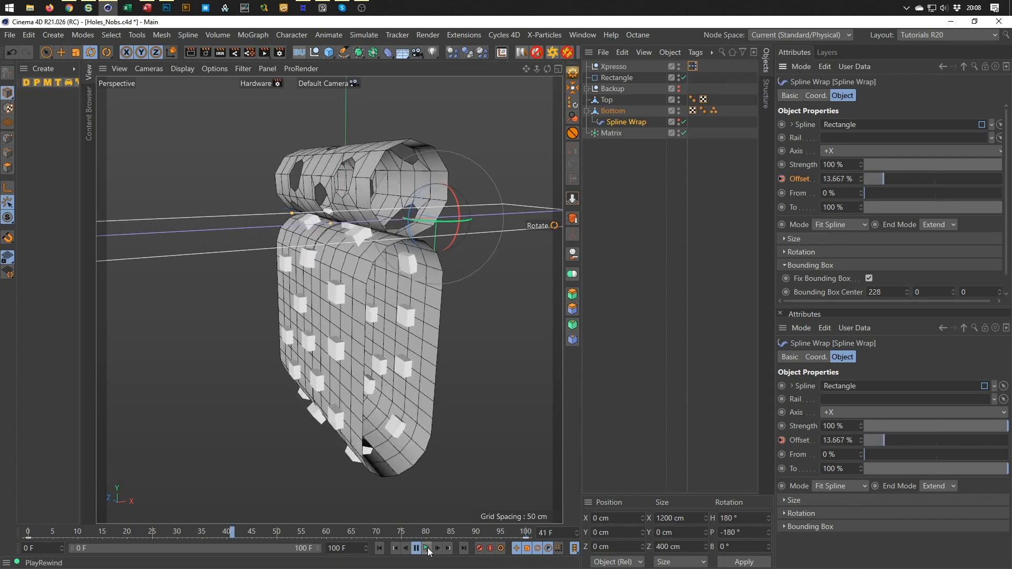
pyautogui.click(427, 548)
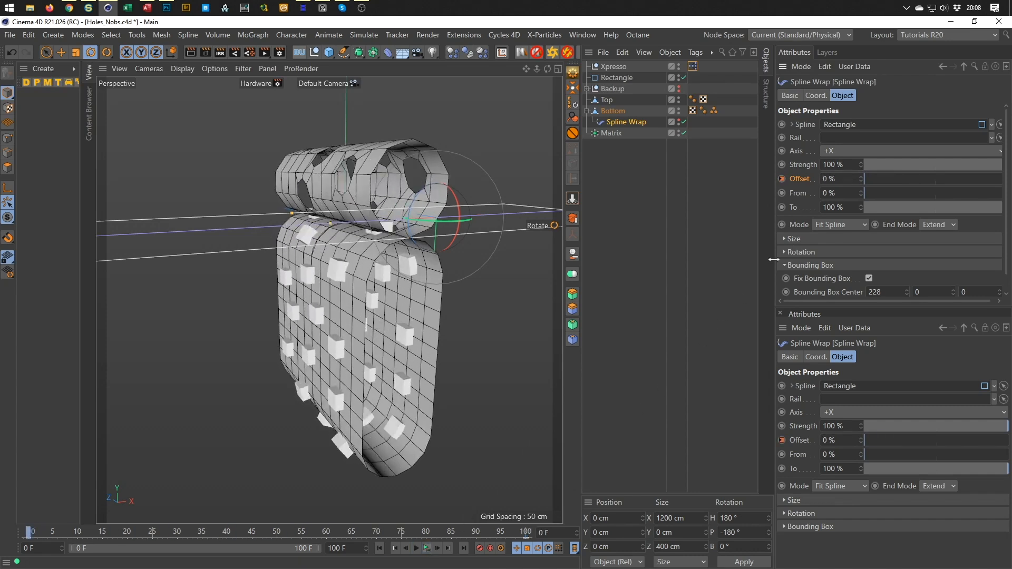
# Go to frame 100 and keyframe the Spline Wrap's Offset at -33.333%
pyautogui.write('100')
pyautogui.press('Return')
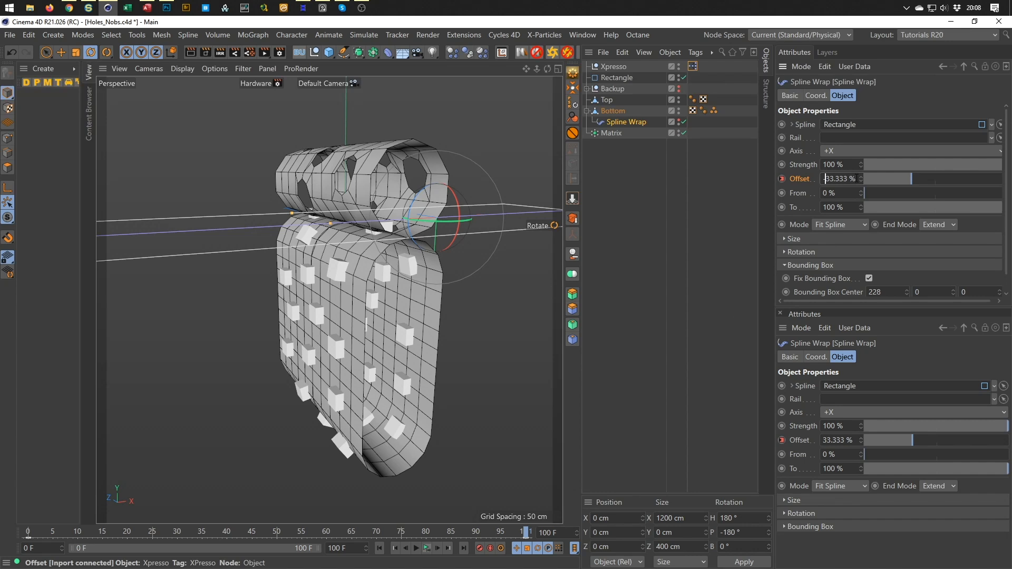
pyautogui.press('Return')
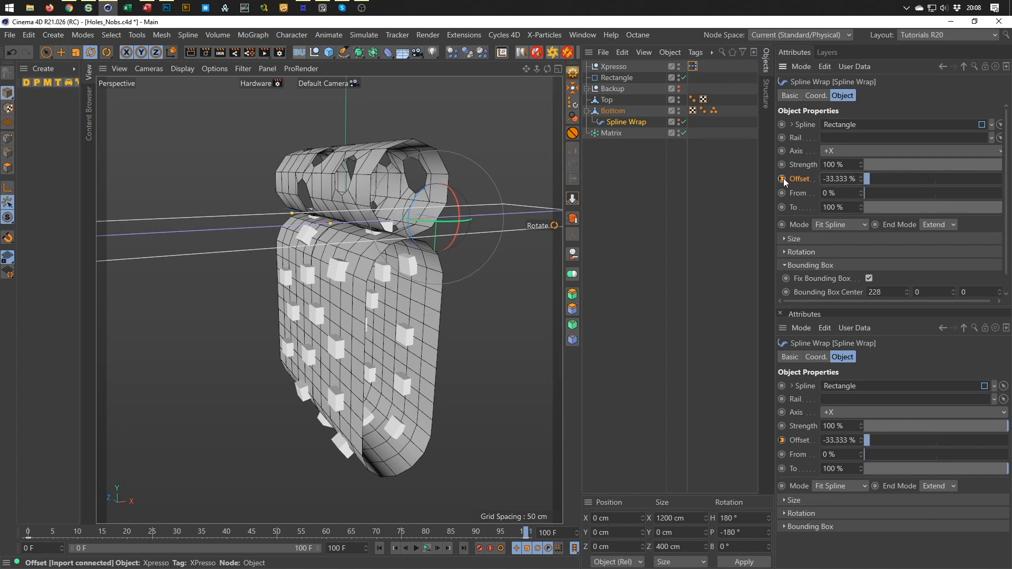
# Play the keyframed Offset animation to check the direction of movement, and deselect all objects
pyautogui.click(427, 548)
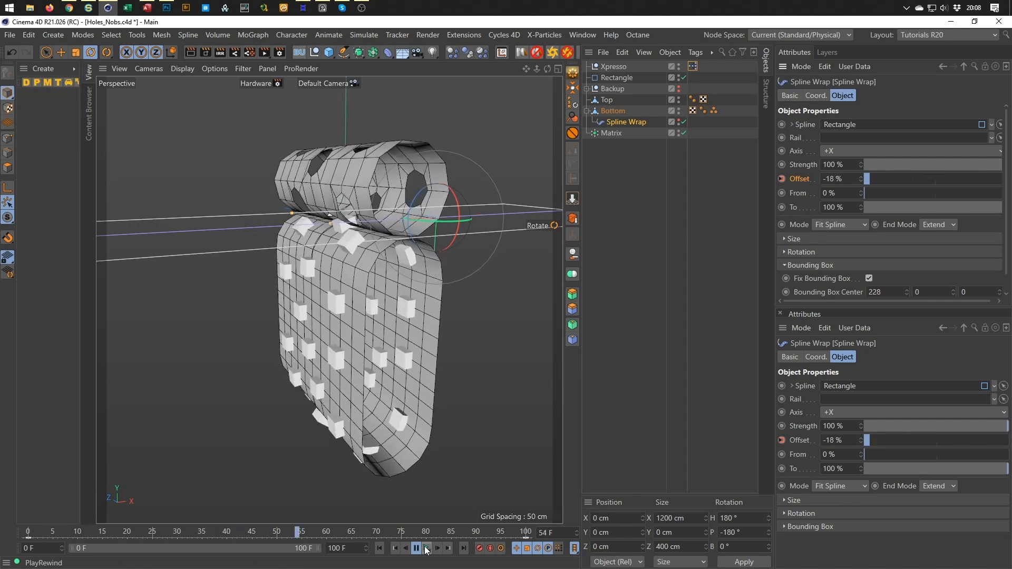
pyautogui.click(426, 548)
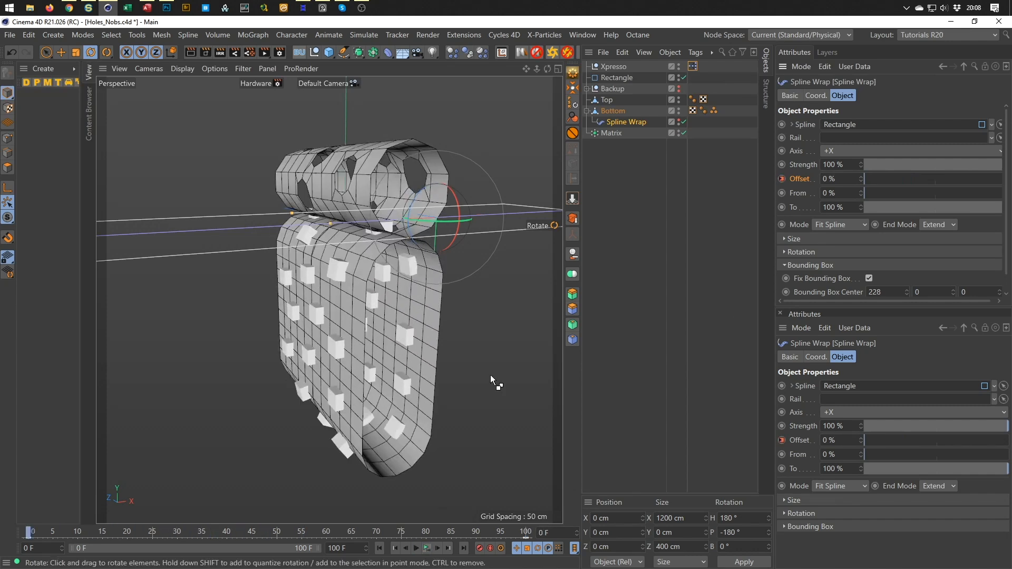
pyautogui.keyDown('alt'); pyautogui.moveTo(374, 352); pyautogui.dragTo(324, 338); pyautogui.keyUp('alt')
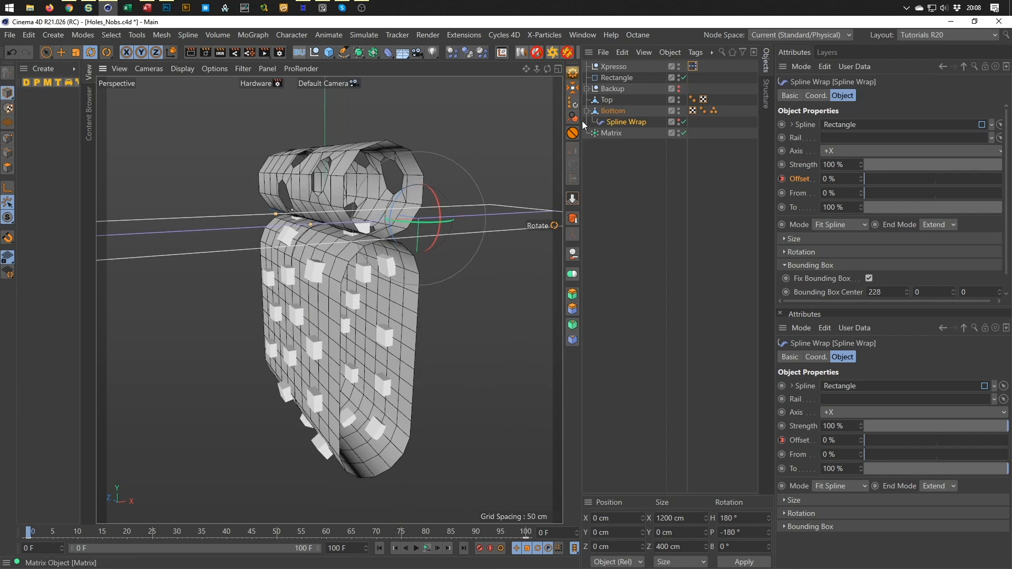
pyautogui.click(599, 165)
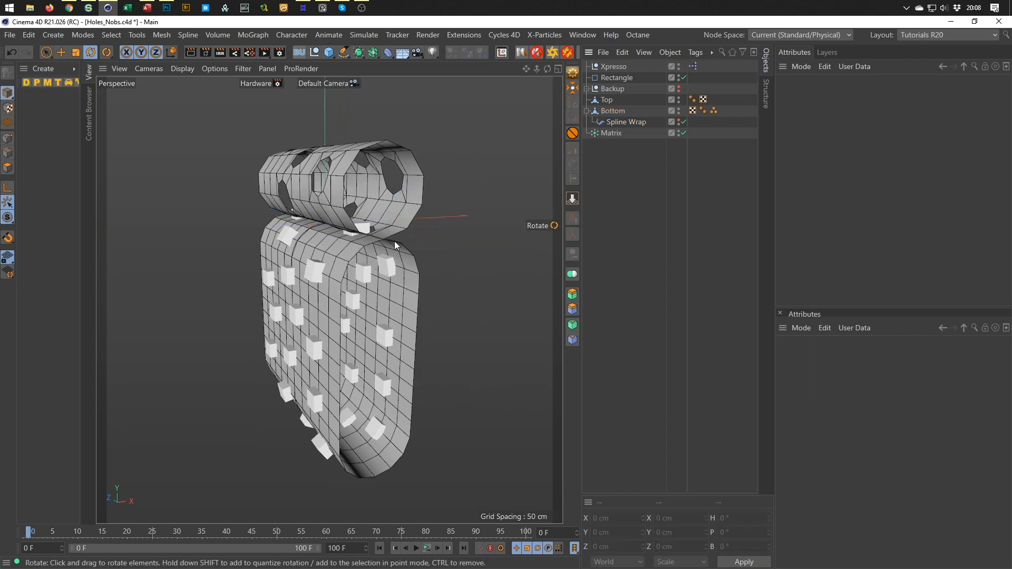
pyautogui.moveTo(376, 280)
pyautogui.keyDown('alt'); pyautogui.mouseDown()
pyautogui.moveTo(367, 304)
pyautogui.moveTo(217, 306)
pyautogui.moveTo(335, 288)
pyautogui.moveTo(368, 251)
pyautogui.moveTo(414, 252)
pyautogui.moveTo(358, 285)
pyautogui.mouseUp(); pyautogui.keyUp('alt')
pyautogui.keyDown('alt'); pyautogui.moveTo(359, 283); pyautogui.dragTo(331, 295, button='middle'); pyautogui.keyUp('alt')
pyautogui.keyDown('alt'); pyautogui.moveTo(331, 295); pyautogui.dragTo(309, 309, button='right'); pyautogui.keyUp('alt')
pyautogui.keyDown('alt'); pyautogui.moveTo(310, 309); pyautogui.dragTo(320, 283, button='middle'); pyautogui.keyUp('alt')
pyautogui.keyDown('alt'); pyautogui.moveTo(319, 283); pyautogui.dragTo(316, 296); pyautogui.keyUp('alt')
pyautogui.keyDown('alt'); pyautogui.moveTo(317, 297); pyautogui.dragTo(352, 279, button='right'); pyautogui.keyUp('alt')
pyautogui.keyDown('alt'); pyautogui.moveTo(353, 280); pyautogui.dragTo(340, 296, button='middle'); pyautogui.keyUp('alt')
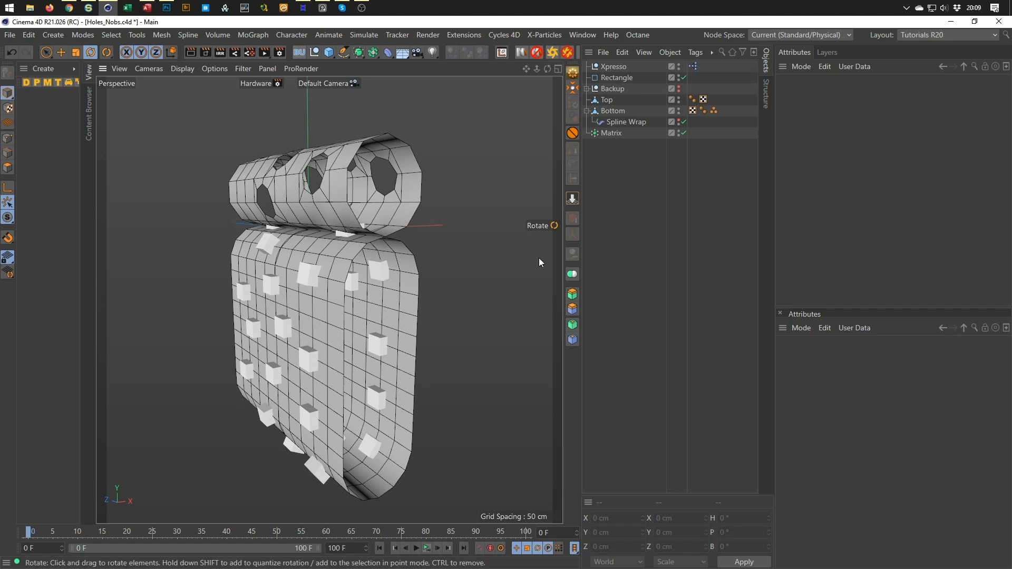
# Disable the Spline Wrap and the Matrix so that Bottom is a flat plane without boxes
pyautogui.click(683, 122)
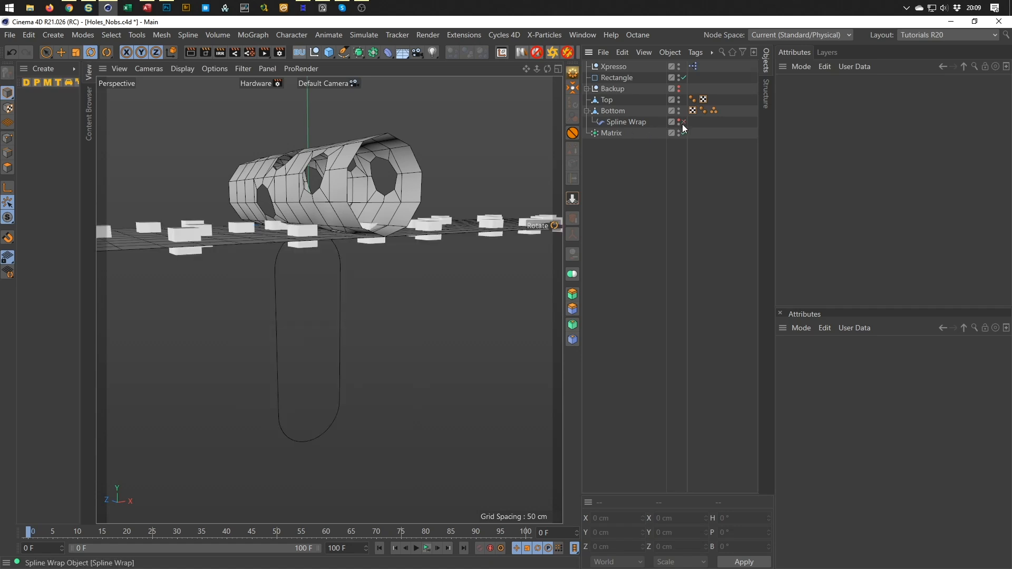
pyautogui.moveTo(302, 227)
pyautogui.keyDown('alt'); pyautogui.mouseDown()
pyautogui.moveTo(328, 312)
pyautogui.moveTo(363, 273)
pyautogui.mouseUp(); pyautogui.keyUp('alt')
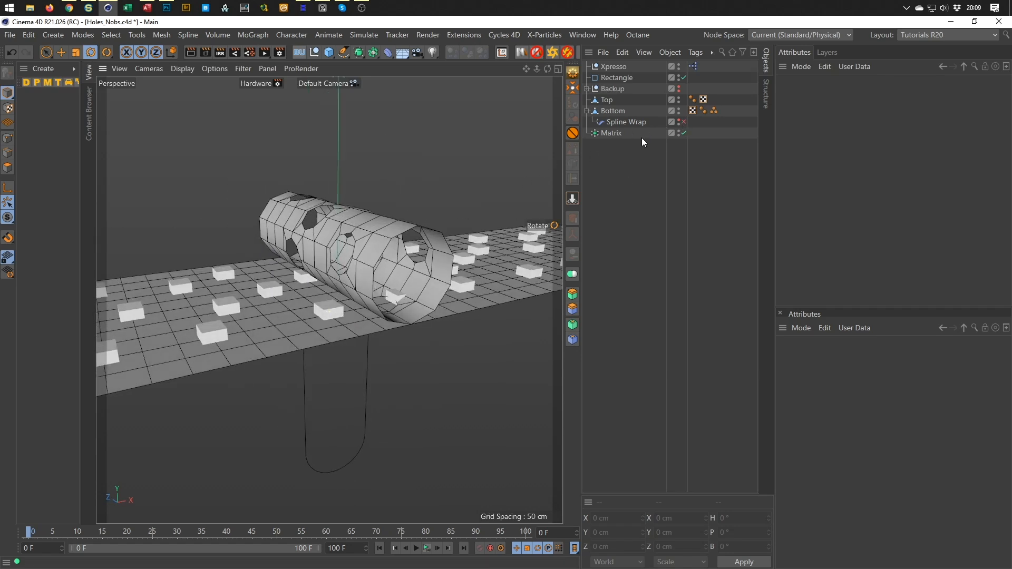
pyautogui.click(683, 133)
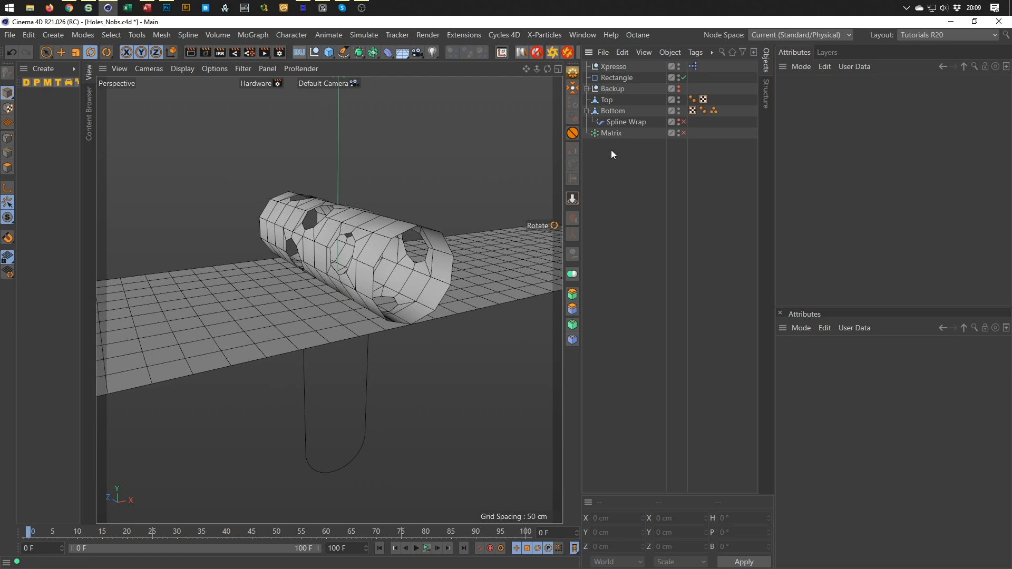
# Hide the Top object and extrude three separate polygons of the Bottom plane by 44.4 cm
pyautogui.click(613, 110)
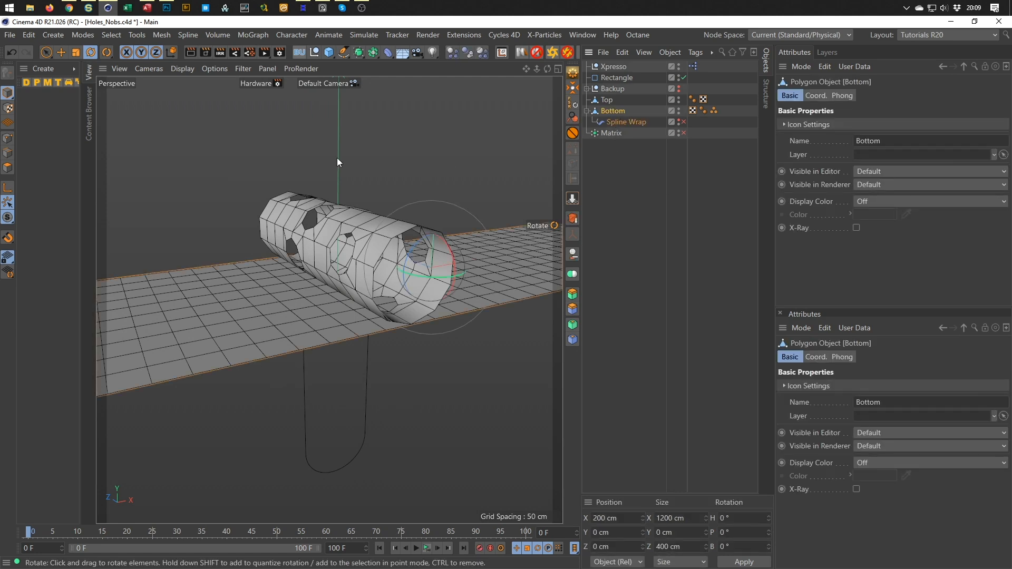
pyautogui.click(8, 168)
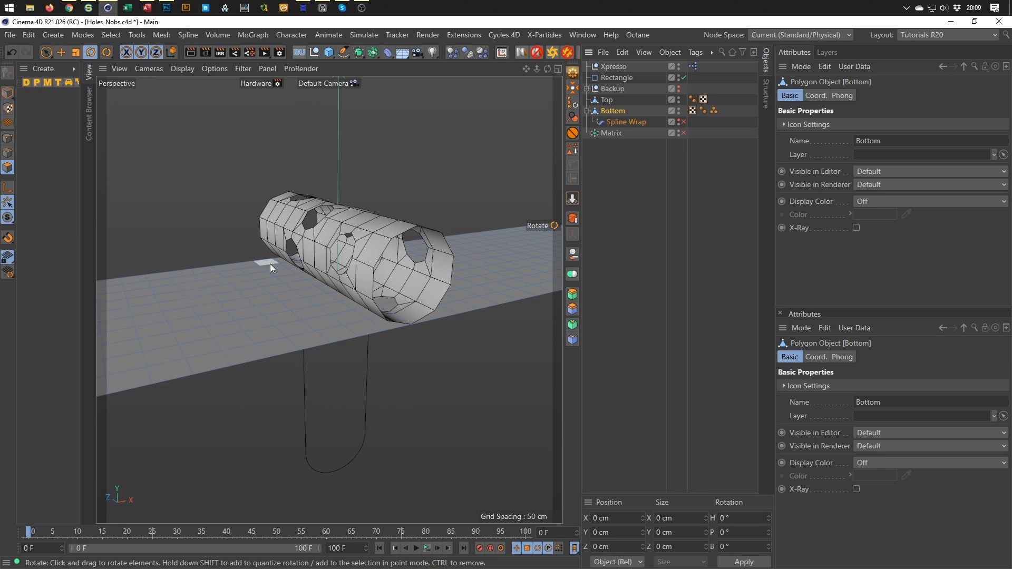
pyautogui.click(678, 99)
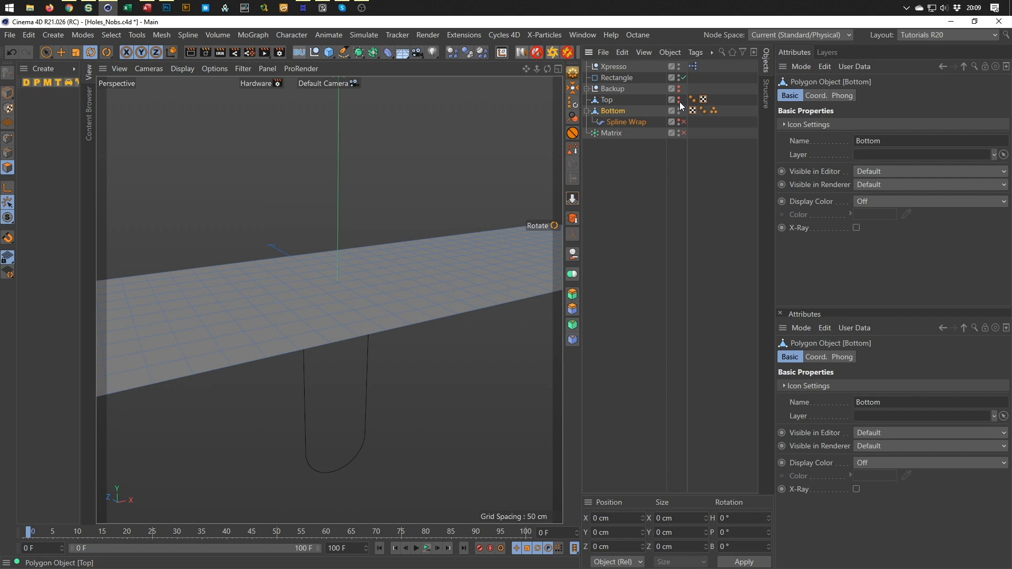
pyautogui.click(220, 286)
pyautogui.keyDown('shift'); pyautogui.click(218, 329); pyautogui.keyUp('shift')
pyautogui.keyDown('shift'); pyautogui.click(176, 303); pyautogui.keyUp('shift')
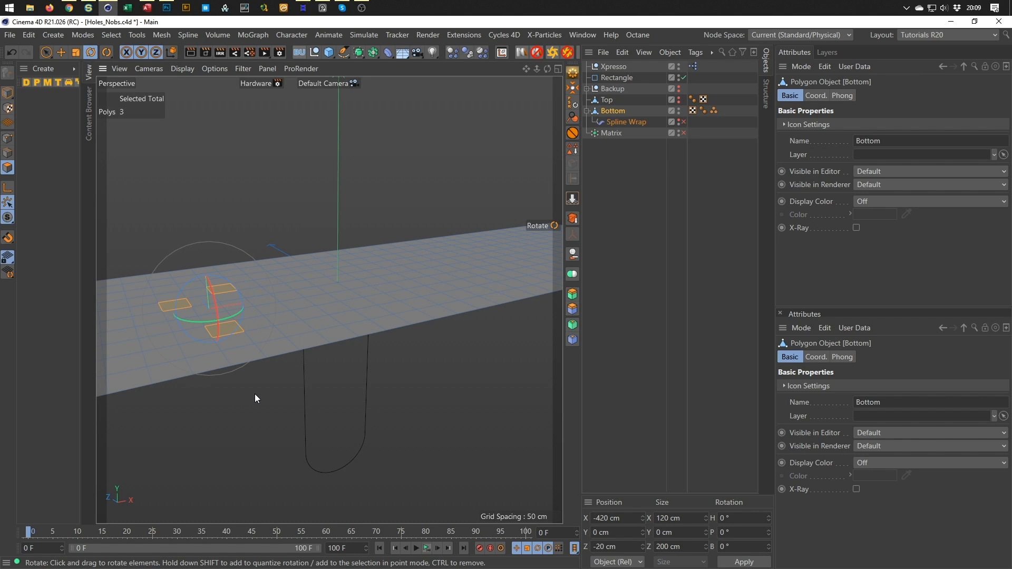
pyautogui.press('d')
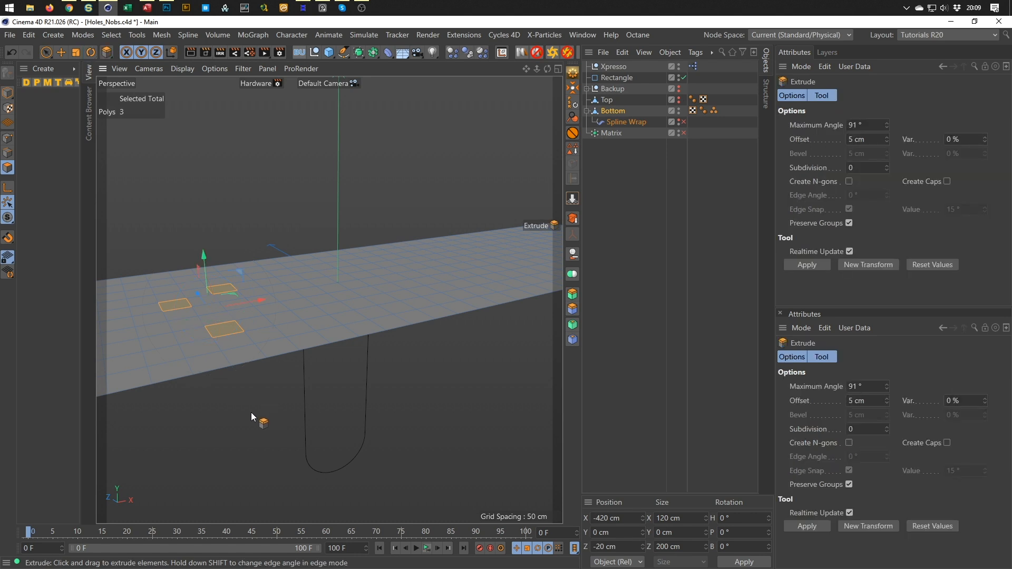
pyautogui.moveTo(251, 412); pyautogui.dragTo(292, 412)
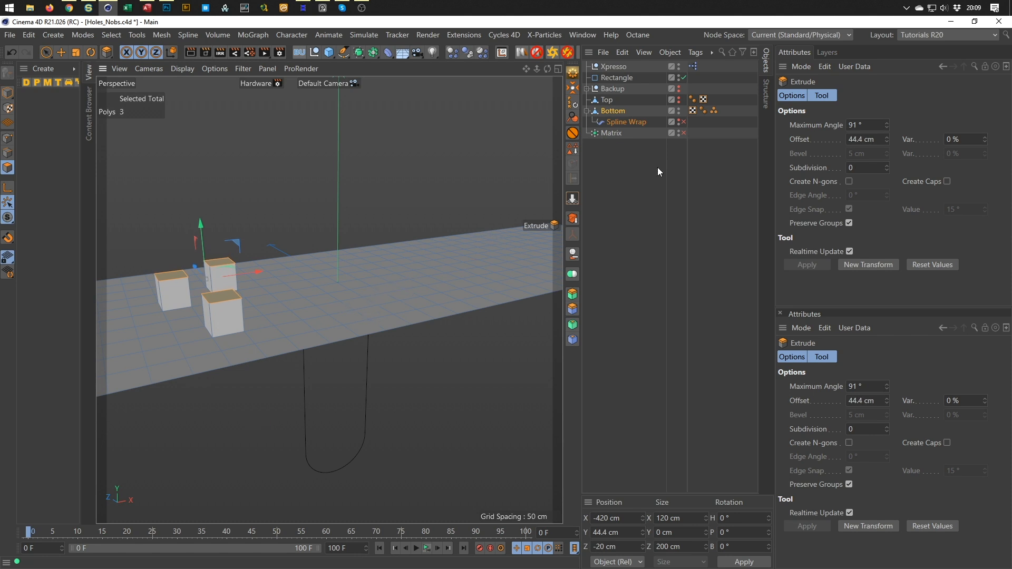
# Re-enable the Spline Wrap on Bottom and play the animation with the extruded blocks from frame 0
pyautogui.click(11, 95)
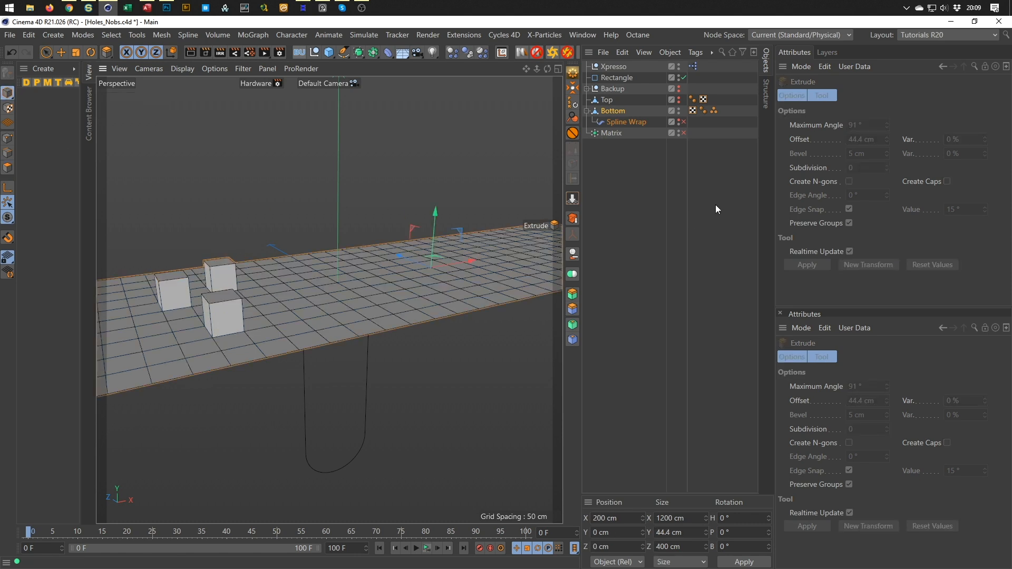
pyautogui.click(684, 122)
pyautogui.keyDown('alt'); pyautogui.moveTo(251, 238); pyautogui.dragTo(374, 410); pyautogui.keyUp('alt')
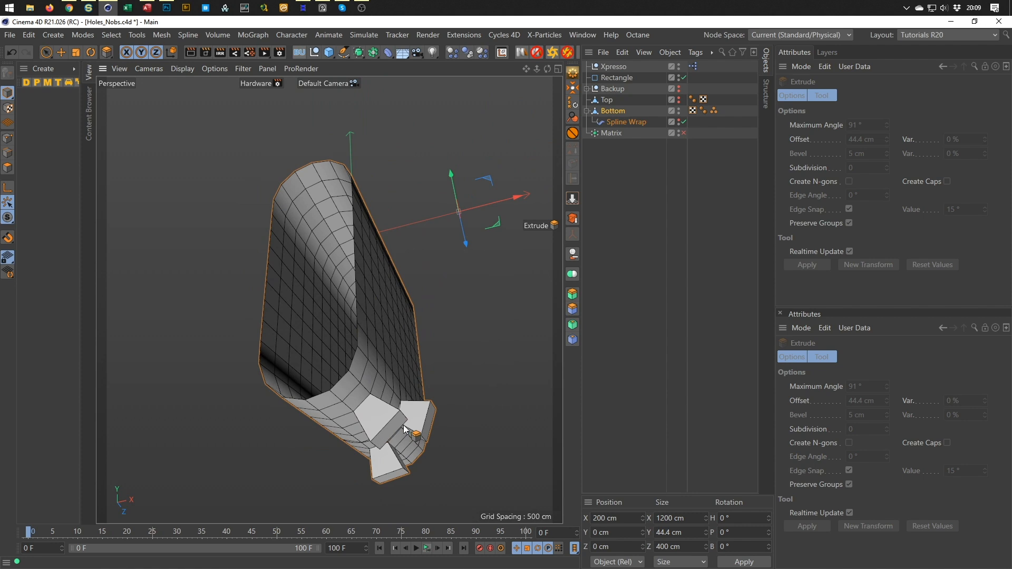
pyautogui.keyDown('alt'); pyautogui.moveTo(369, 391); pyautogui.dragTo(333, 219); pyautogui.keyUp('alt')
pyautogui.click(427, 548)
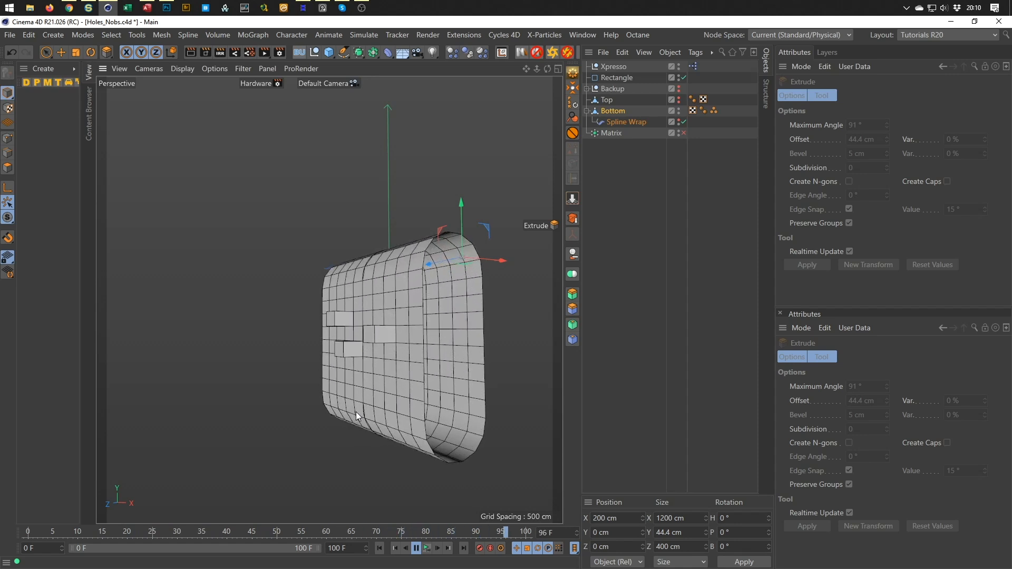
pyautogui.click(427, 550)
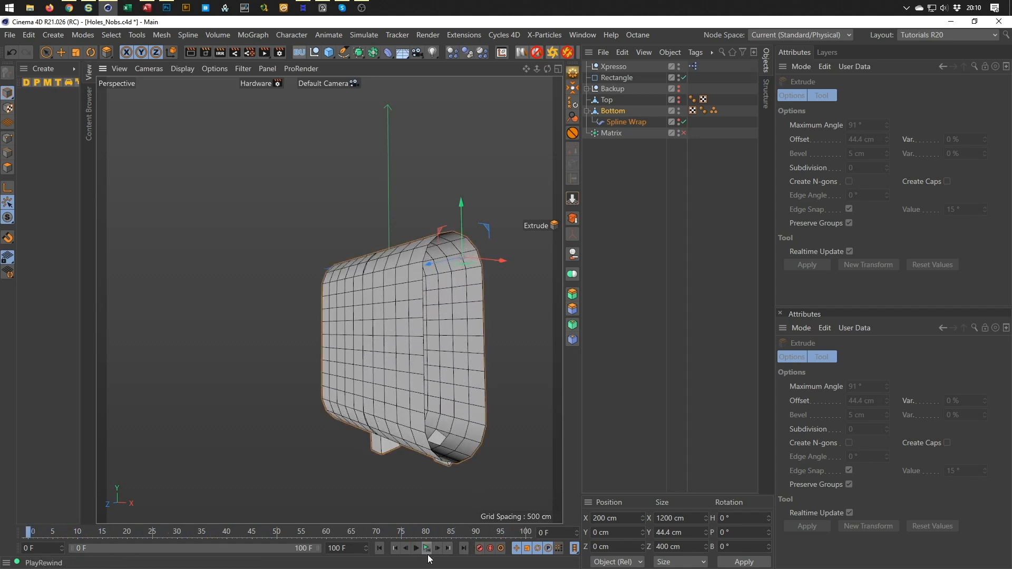
# Undo the polygon extrusion on Bottom, and re-enable the Matrix and the Spline Wrap
pyautogui.hotkey('ctrl', 'z')
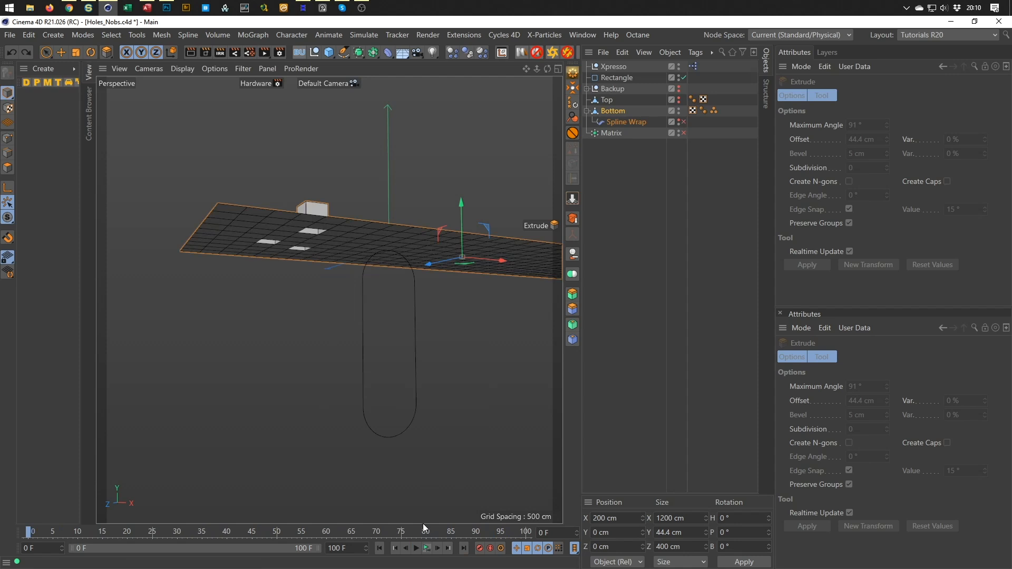
pyautogui.keyDown('alt'); pyautogui.moveTo(375, 359); pyautogui.dragTo(326, 391); pyautogui.keyUp('alt')
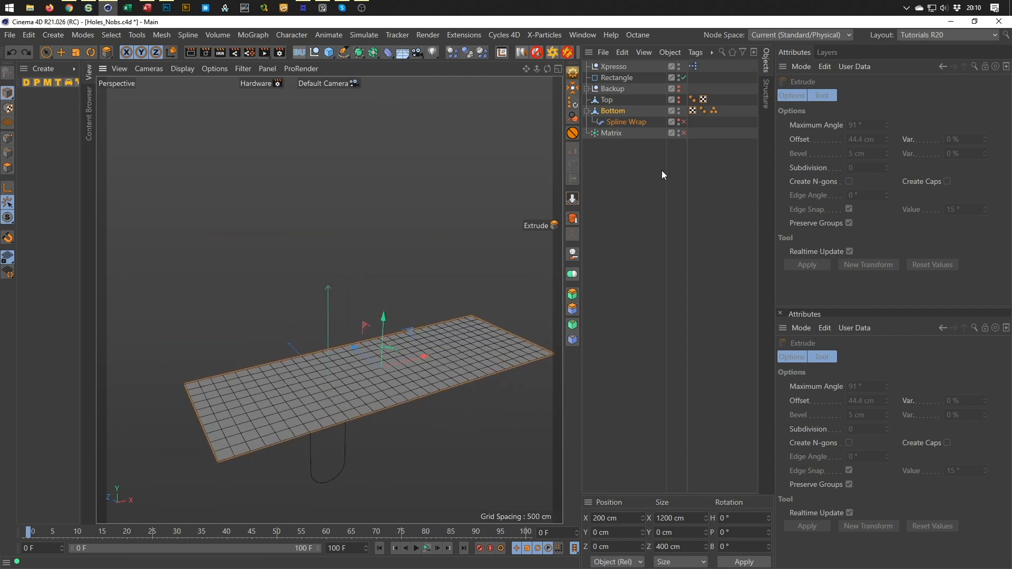
pyautogui.click(684, 133)
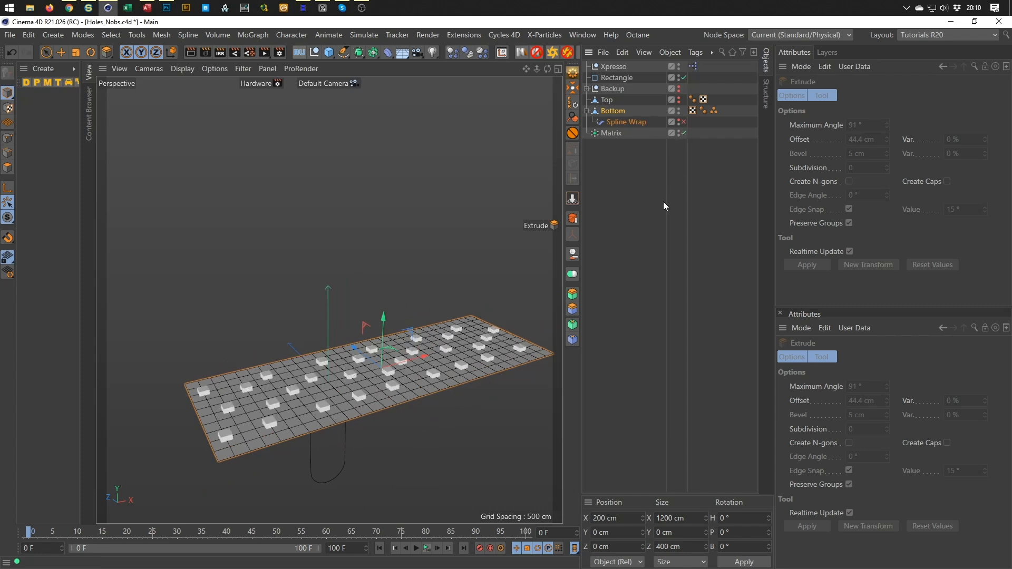
pyautogui.click(683, 121)
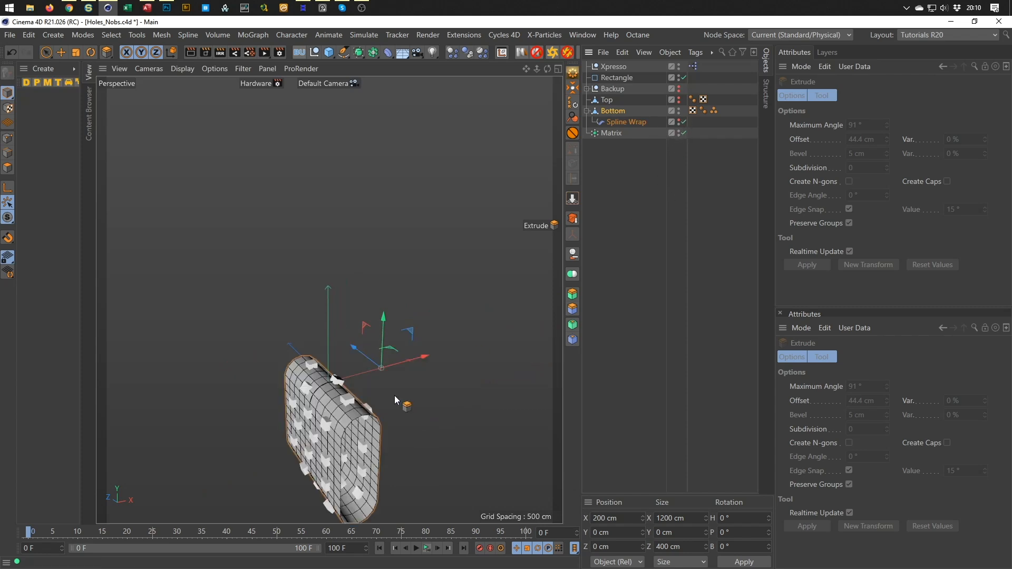
pyautogui.keyDown('alt'); pyautogui.moveTo(336, 401); pyautogui.dragTo(325, 372); pyautogui.keyUp('alt')
pyautogui.scroll(5, 332, 359)
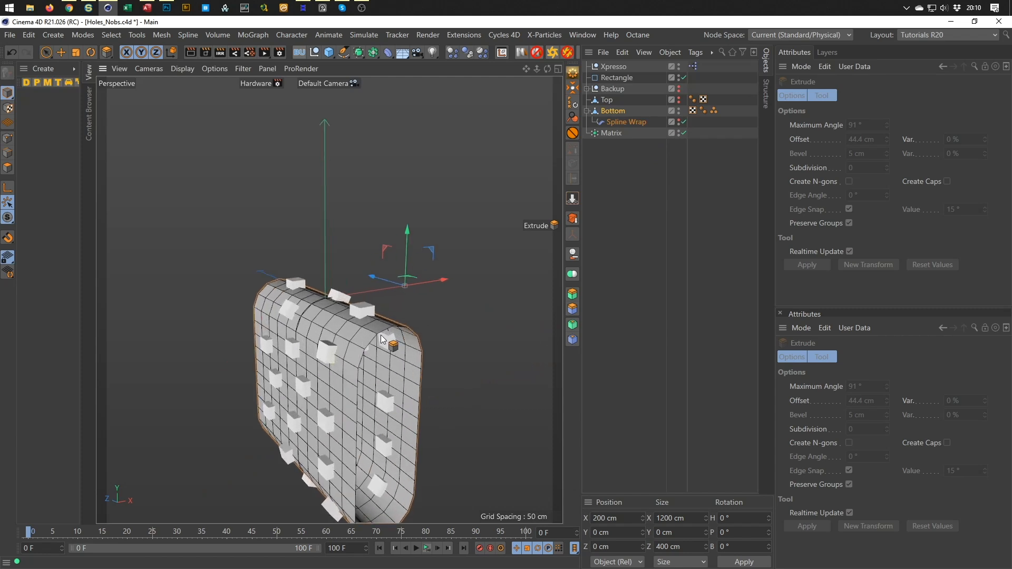
# Make the Top object visible again
pyautogui.click(681, 99)
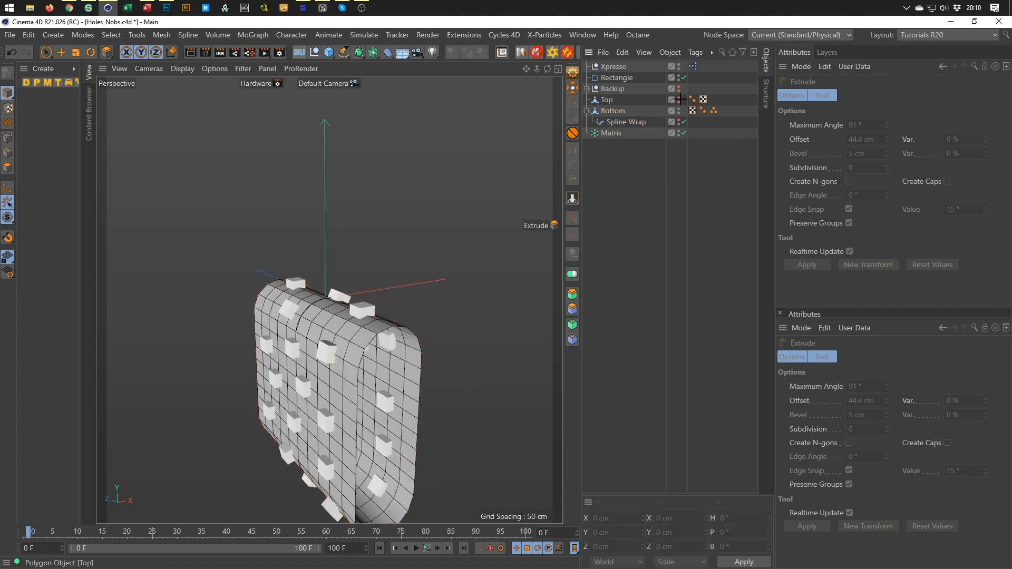
pyautogui.click(678, 98)
pyautogui.keyDown('alt'); pyautogui.moveTo(377, 306); pyautogui.dragTo(346, 315); pyautogui.keyUp('alt')
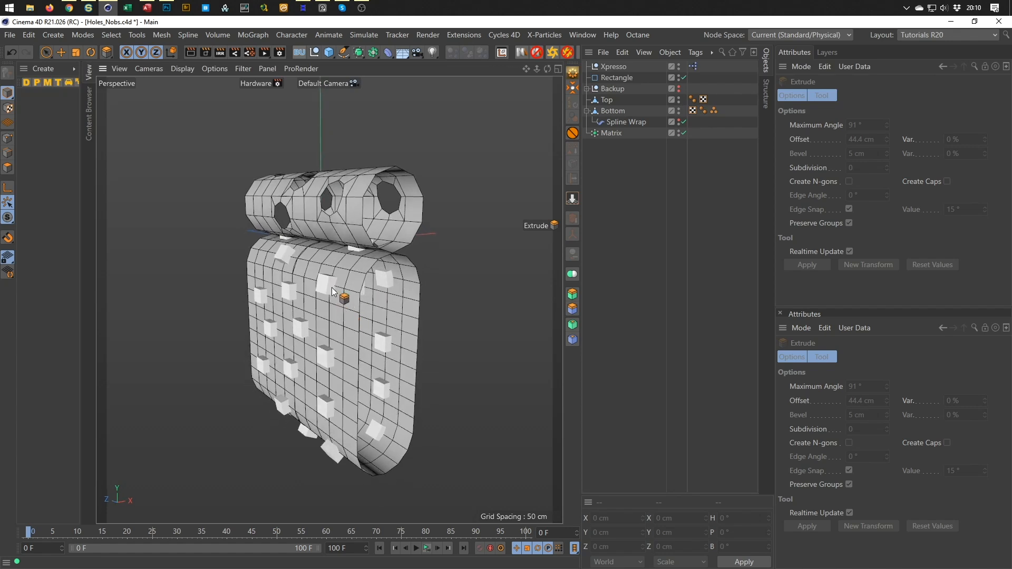
# Convert the Matrix object into a Cloner with Swap Cloner/Matrix
pyautogui.click(611, 133)
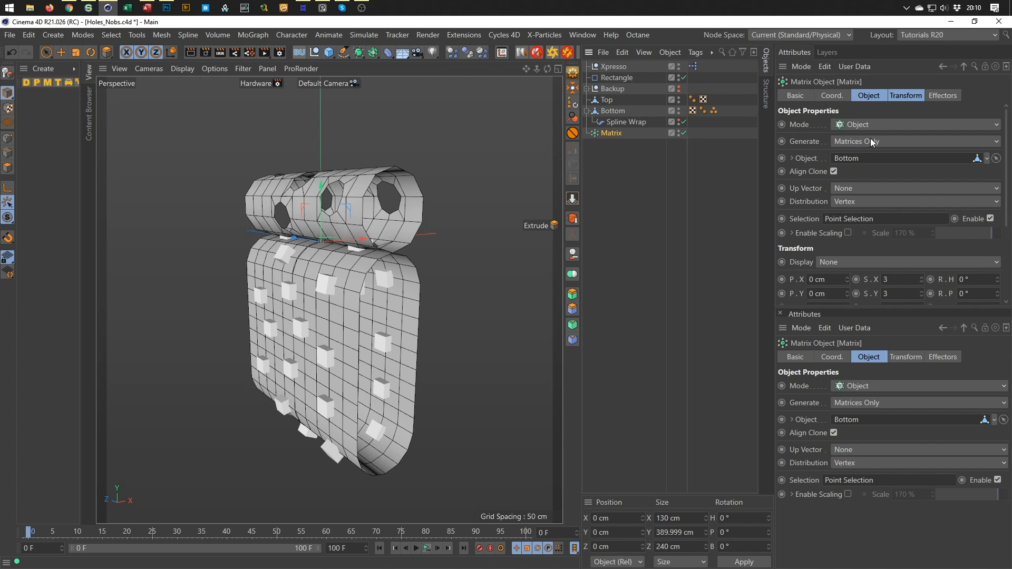
pyautogui.click(258, 34)
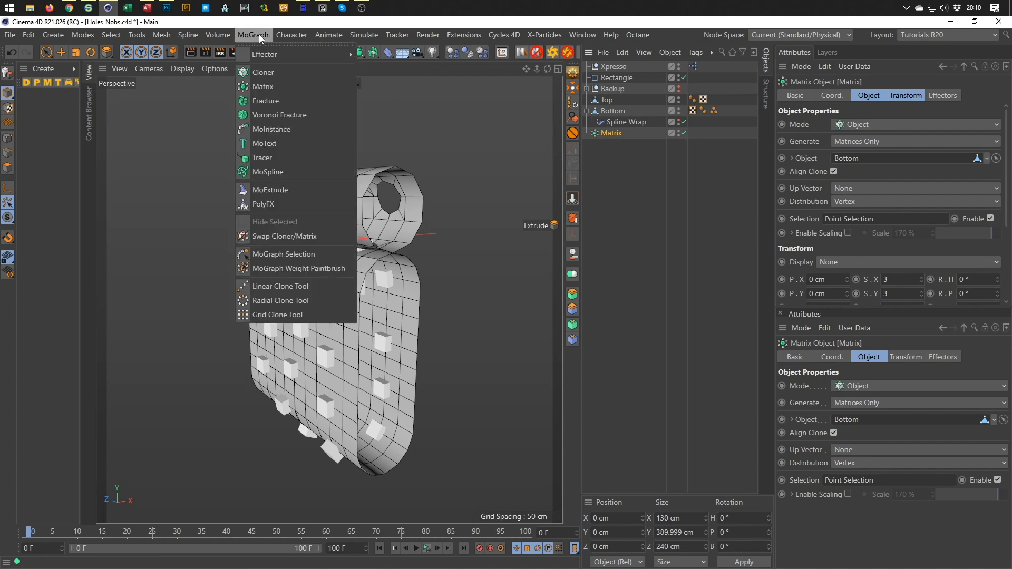
pyautogui.click(292, 236)
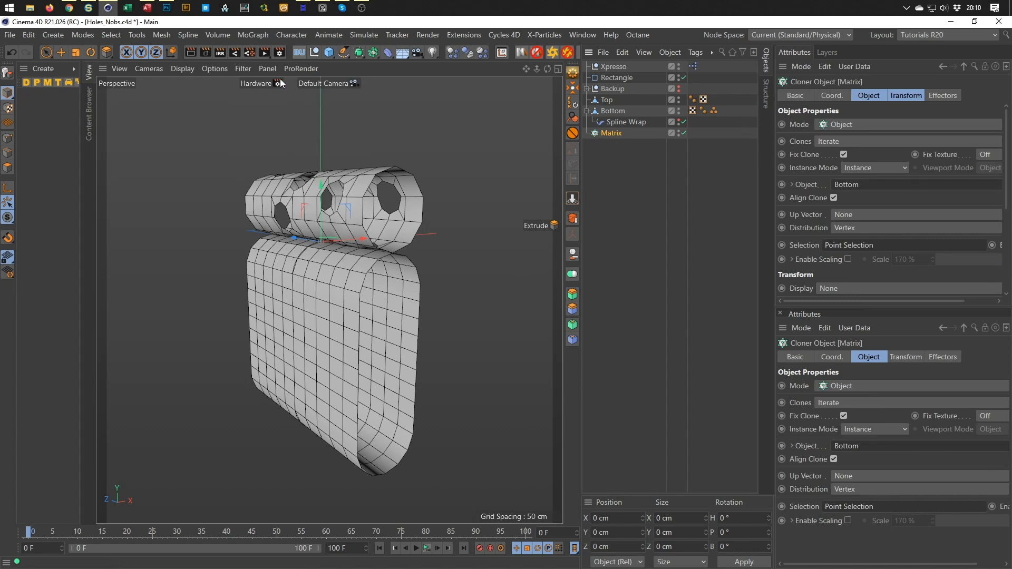
# Add a Cylinder with a radius of 25 cm and a height of 35 cm
pyautogui.click(329, 51)
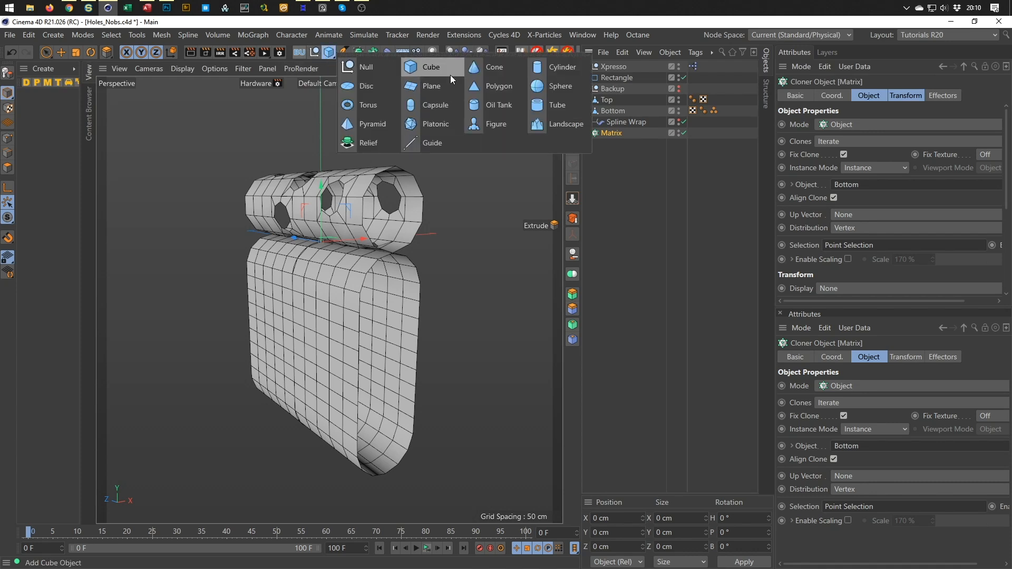
pyautogui.click(539, 66)
pyautogui.doubleClick(868, 125)
pyautogui.write('25')
pyautogui.press('Tab')
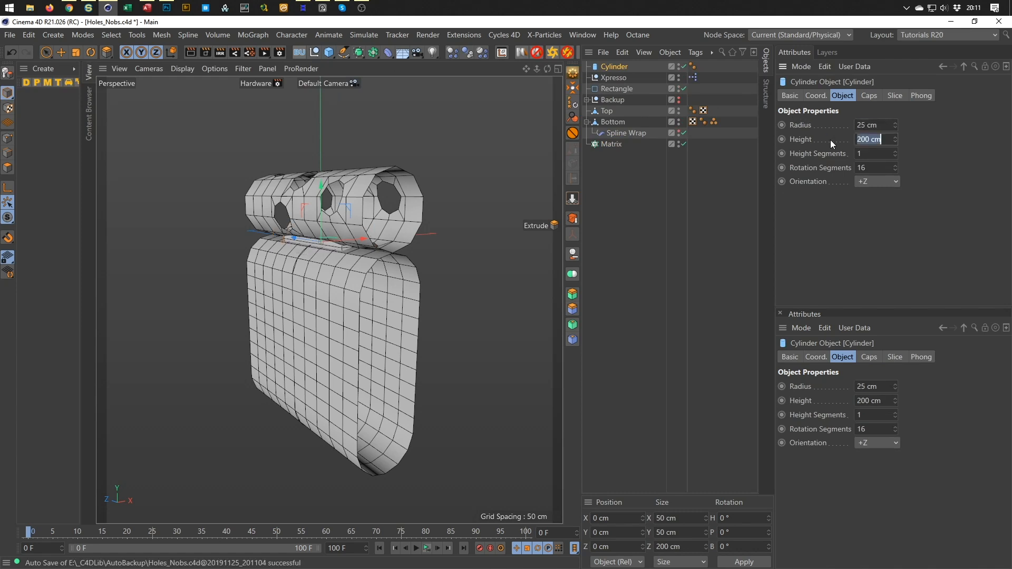
pyautogui.write('35')
pyautogui.press('Return')
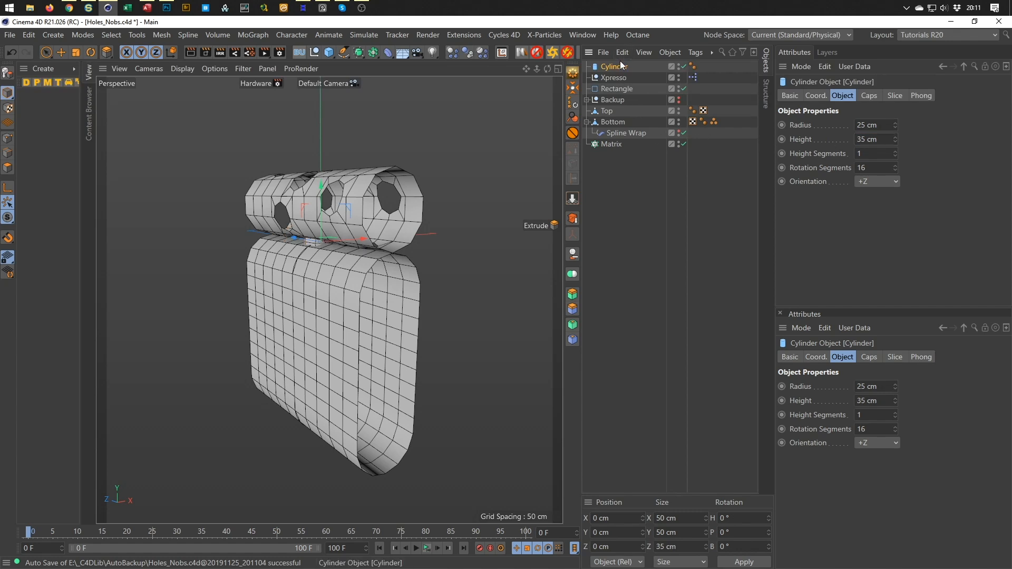
# Make the Cylinder a child of the Matrix cloner and set the clones' X, Y and Z scale to 1
pyautogui.moveTo(615, 68); pyautogui.dragTo(606, 159)
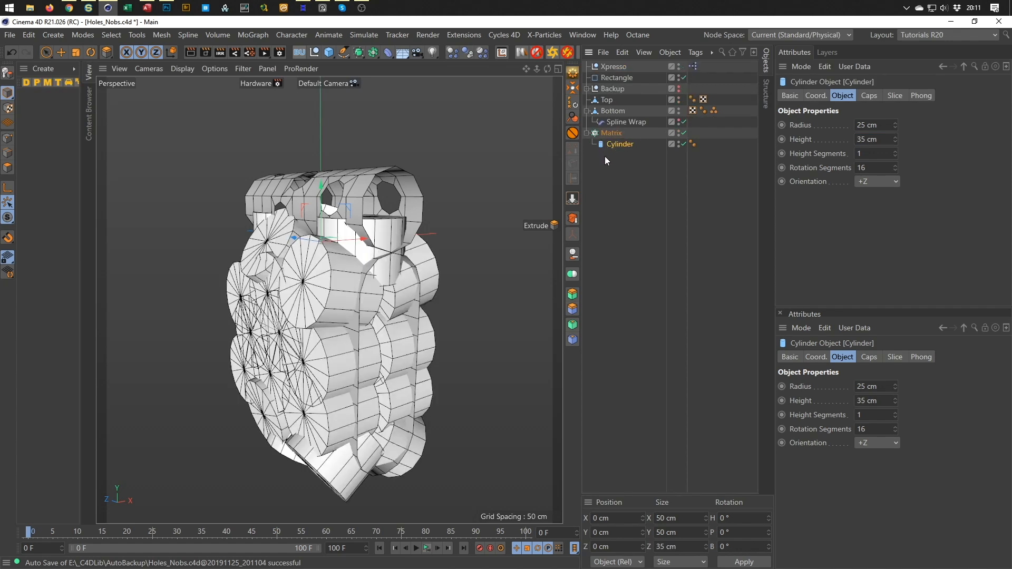
pyautogui.keyDown('alt'); pyautogui.moveTo(395, 319); pyautogui.dragTo(340, 316); pyautogui.keyUp('alt')
pyautogui.click(620, 134)
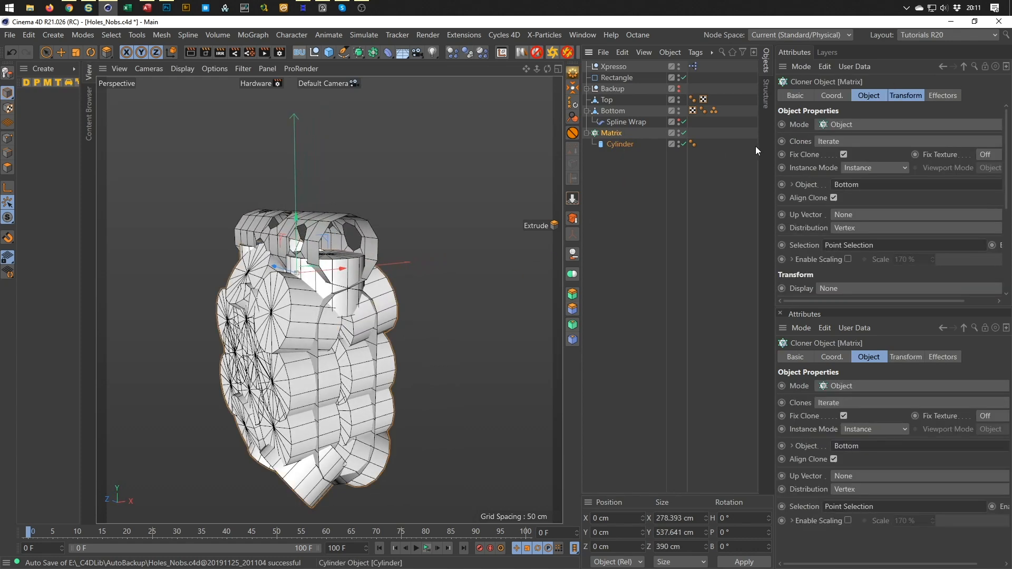
pyautogui.click(904, 96)
pyautogui.click(899, 142)
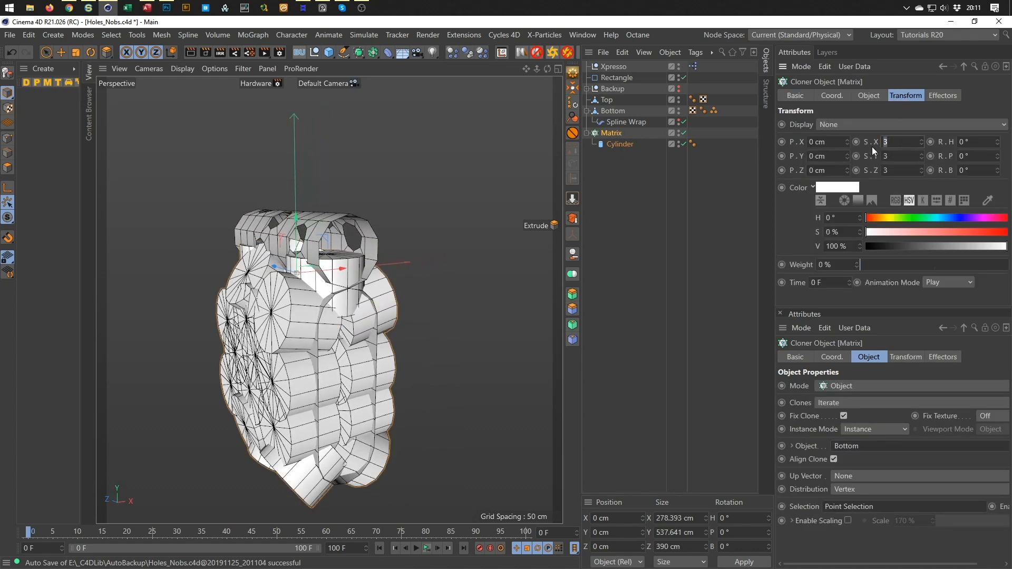
pyautogui.press('BackSpace')
pyautogui.write('1')
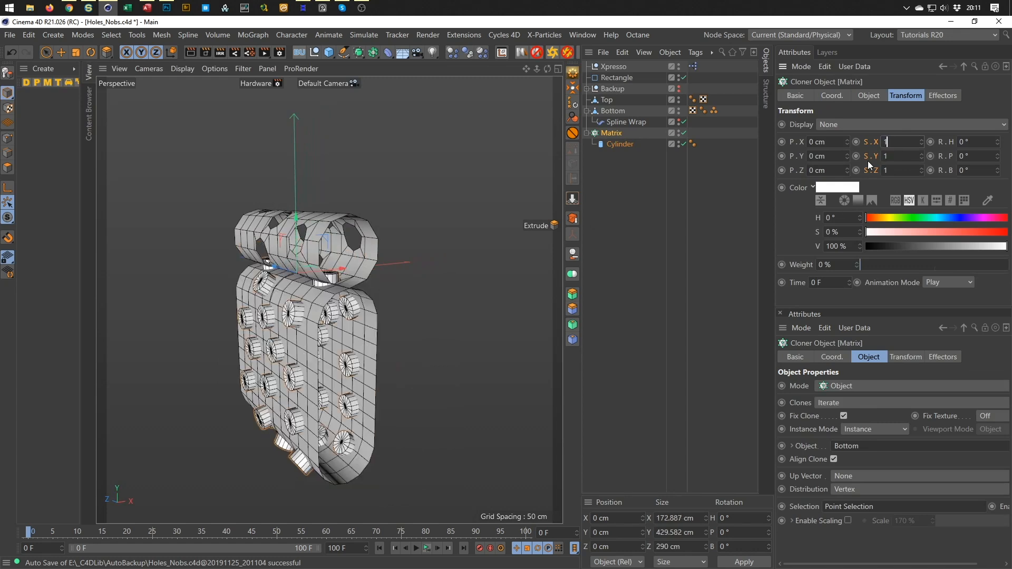
# Set the cloner's Z position transform to 16 cm to shift the cylinders outward from the Bottom surface
pyautogui.scroll(6, 378, 280)
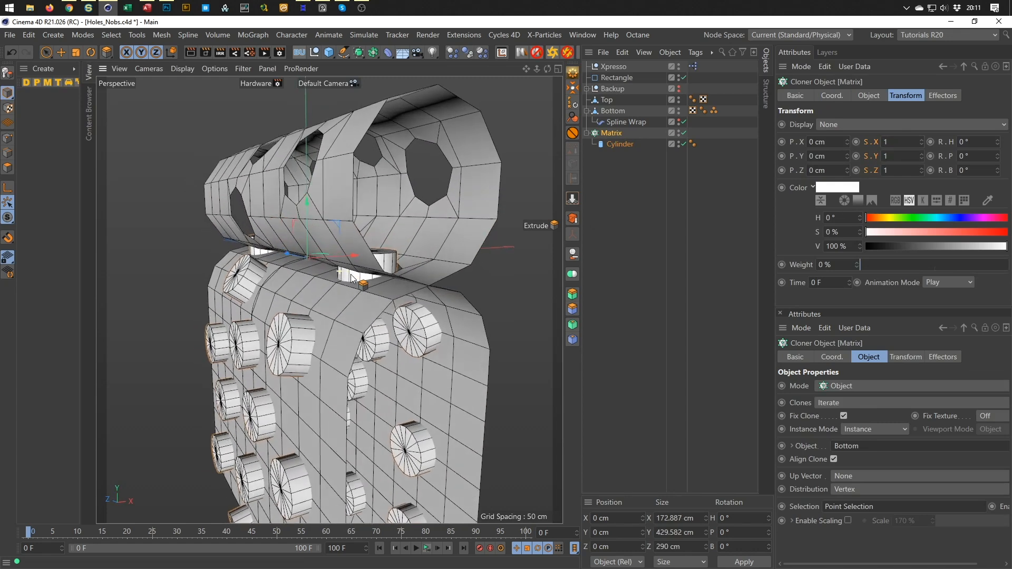
pyautogui.keyDown('alt'); pyautogui.moveTo(377, 277); pyautogui.dragTo(384, 277); pyautogui.keyUp('alt')
pyautogui.keyDown('alt'); pyautogui.moveTo(384, 277); pyautogui.dragTo(338, 236, button='middle'); pyautogui.keyUp('alt')
pyautogui.keyDown('alt'); pyautogui.moveTo(338, 236); pyautogui.dragTo(343, 336); pyautogui.keyUp('alt')
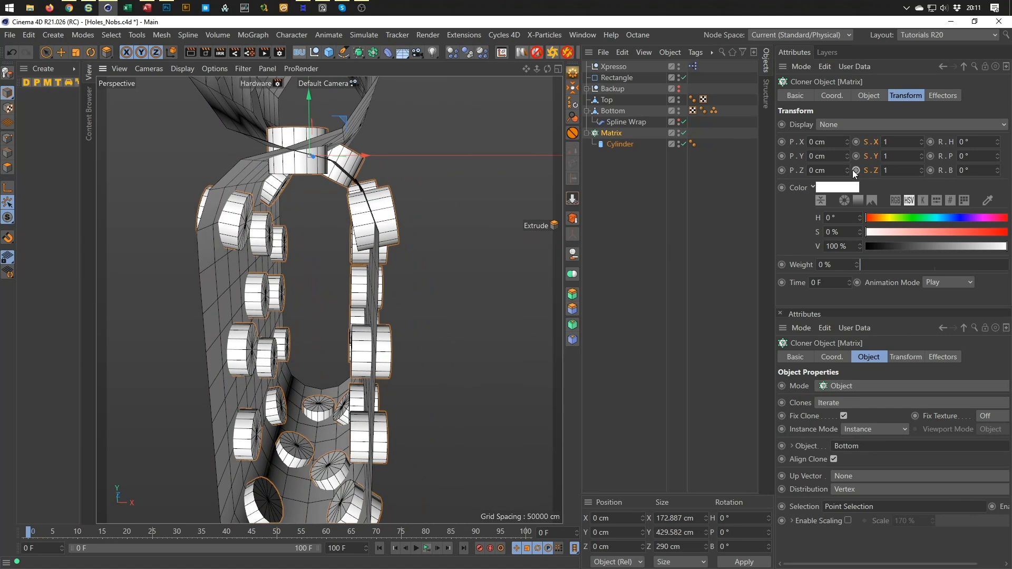
pyautogui.moveTo(848, 167); pyautogui.dragTo(848, 167)
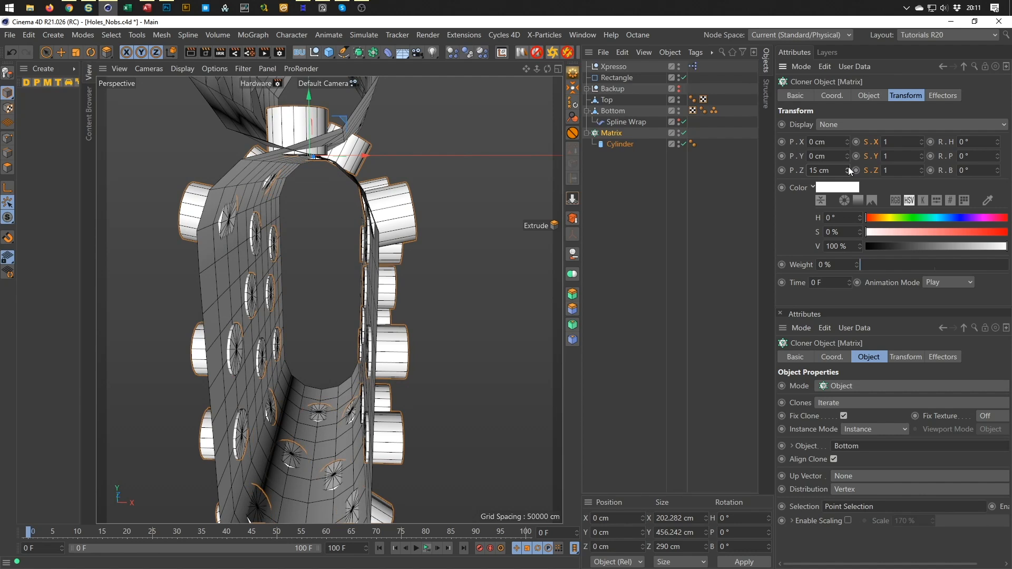
pyautogui.click(849, 167)
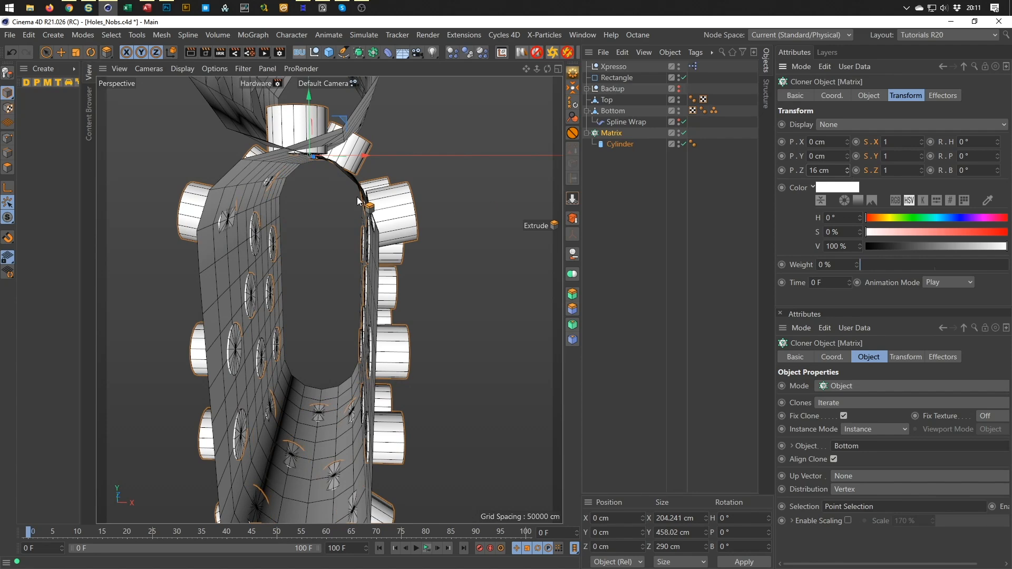
# Lower the Matrix cloner's Z position transform to 13 cm
pyautogui.keyDown('alt'); pyautogui.moveTo(322, 169); pyautogui.dragTo(324, 248); pyautogui.keyUp('alt')
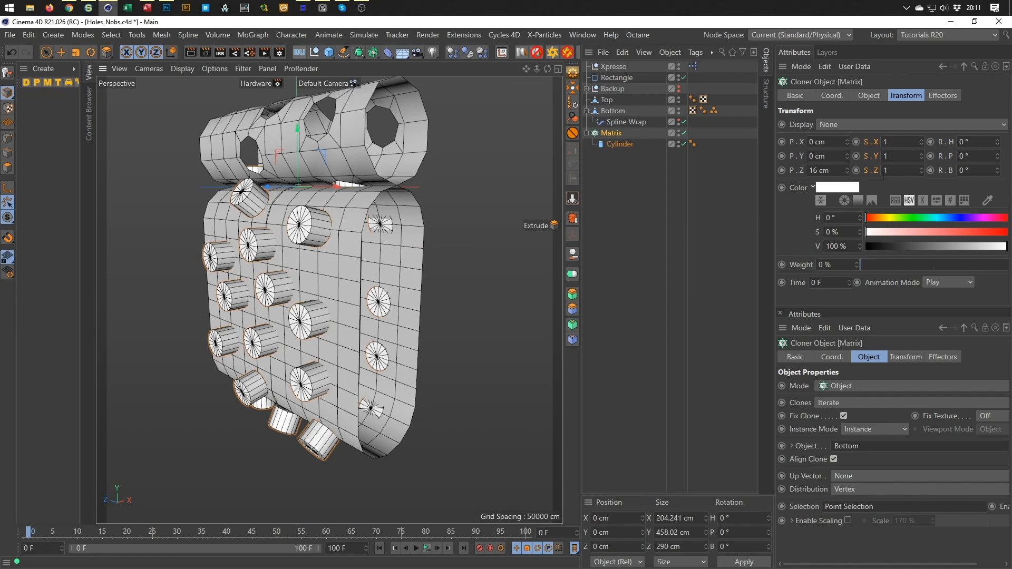
pyautogui.click(848, 172)
pyautogui.click(847, 172)
pyautogui.click(847, 172)
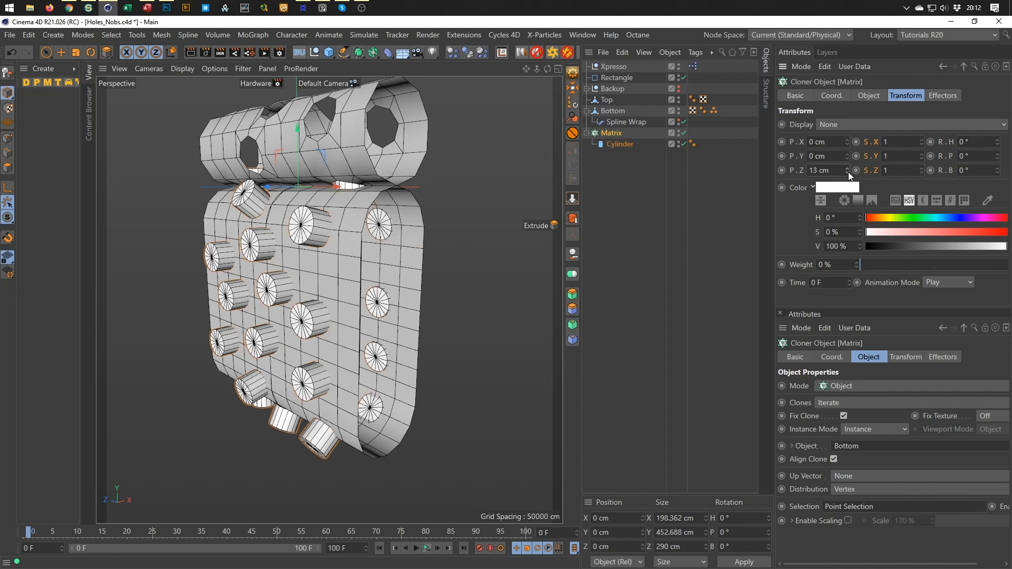
# Collapse the Bottom and Matrix hierarchies, then add a Metaball object and place it between Top and Bottom in the object list
pyautogui.click(587, 111)
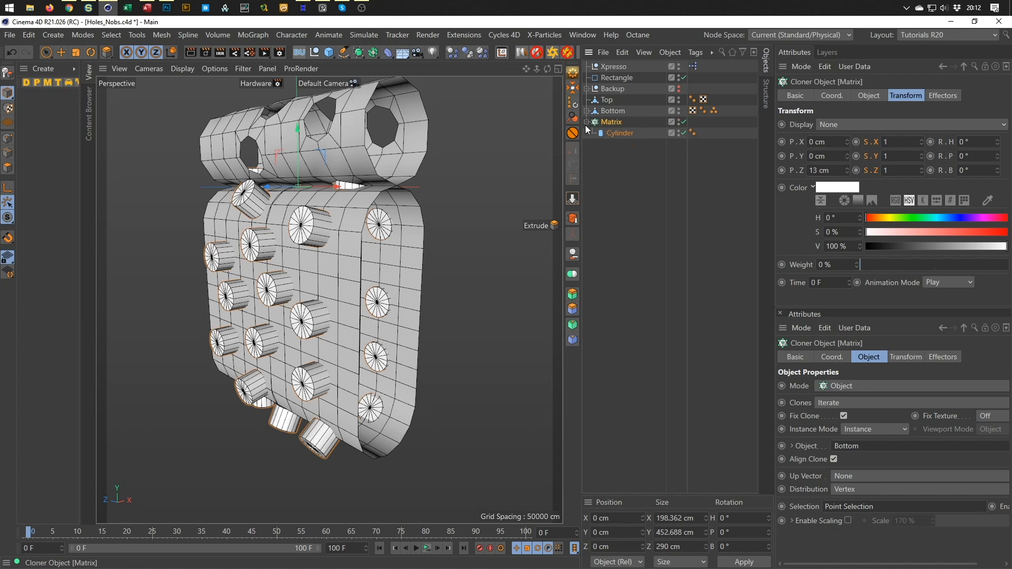
pyautogui.click(588, 123)
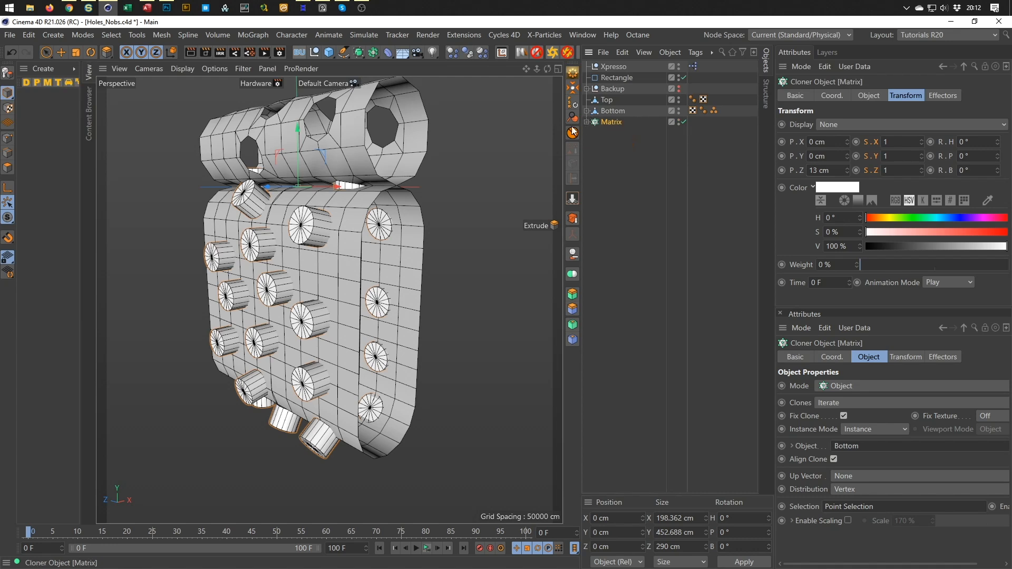
pyautogui.click(373, 53)
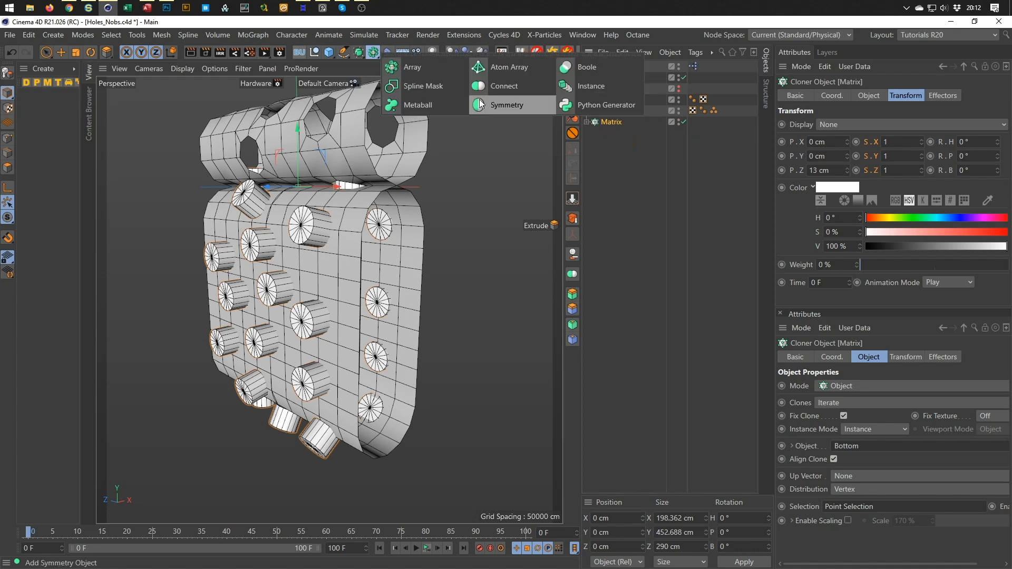
pyautogui.click(437, 105)
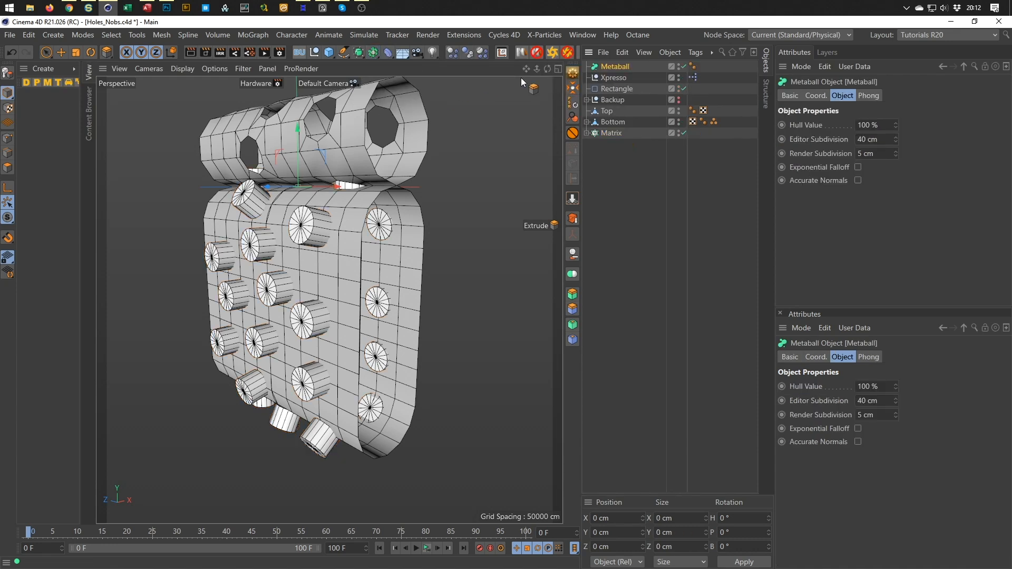
pyautogui.moveTo(616, 66); pyautogui.dragTo(605, 116)
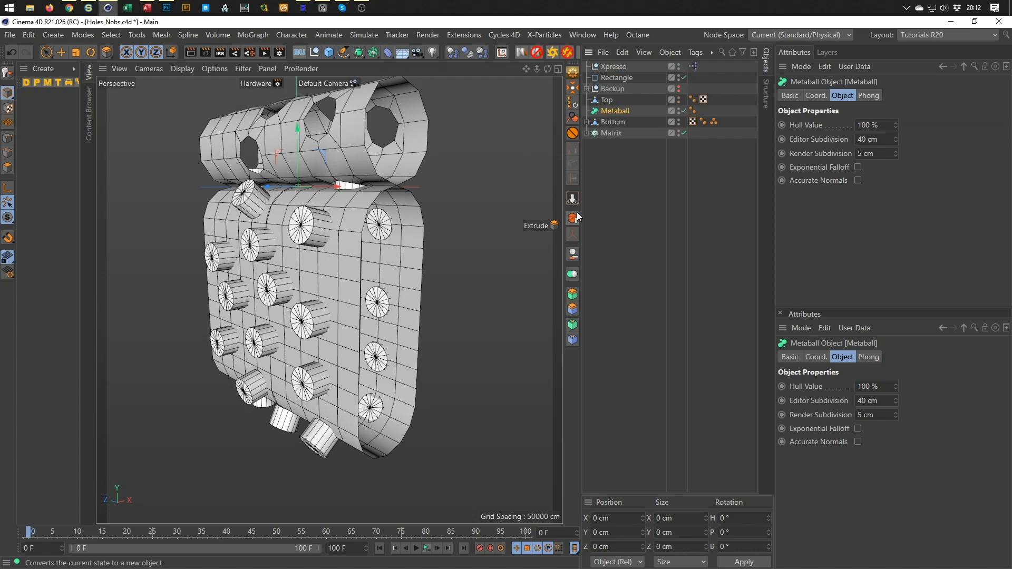
# Add a Connect object holding Bottom and the Matrix cloner, and make it a child of the Metaball
pyautogui.click(572, 274)
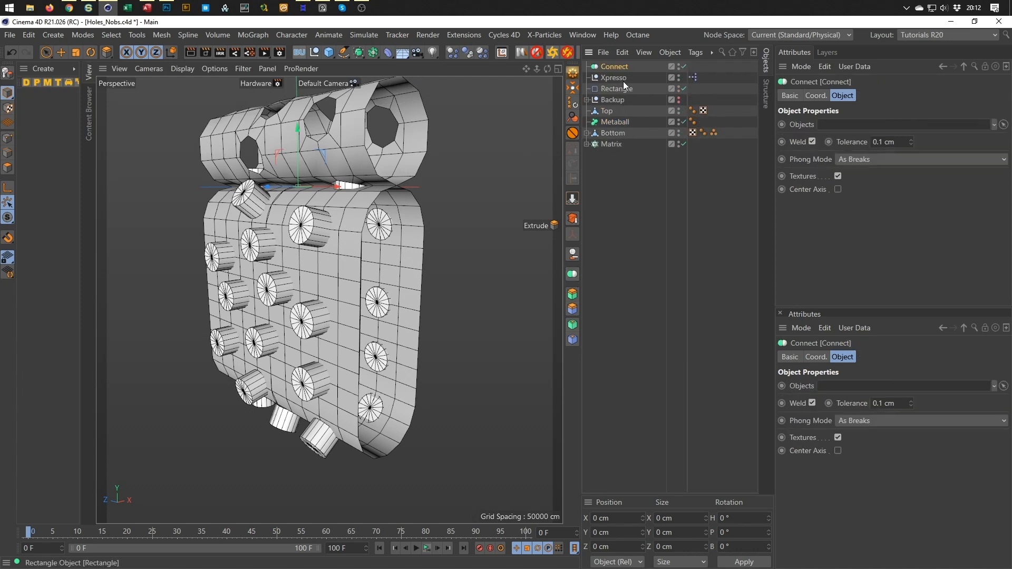
pyautogui.moveTo(618, 66); pyautogui.dragTo(621, 122)
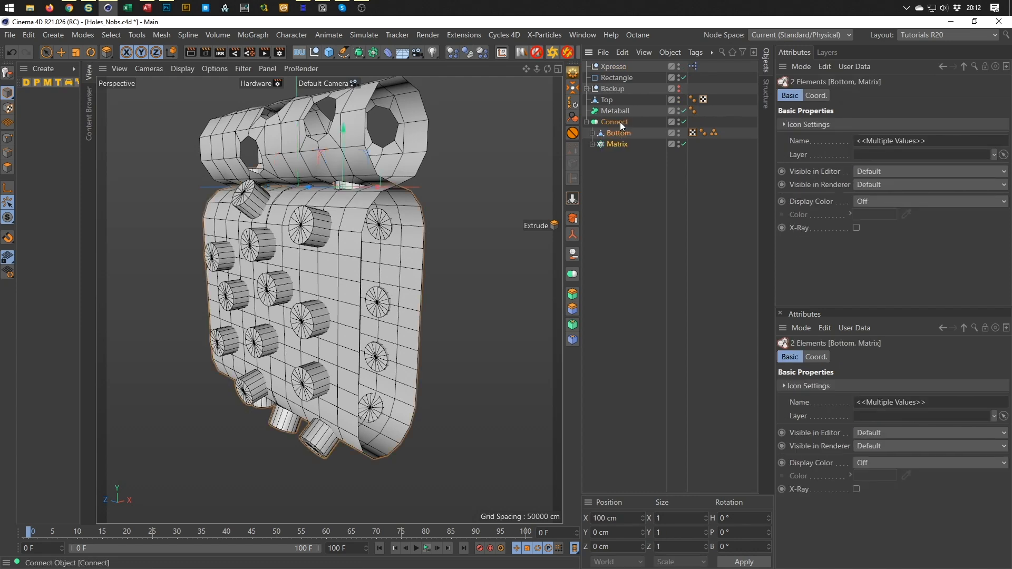
pyautogui.click(614, 122)
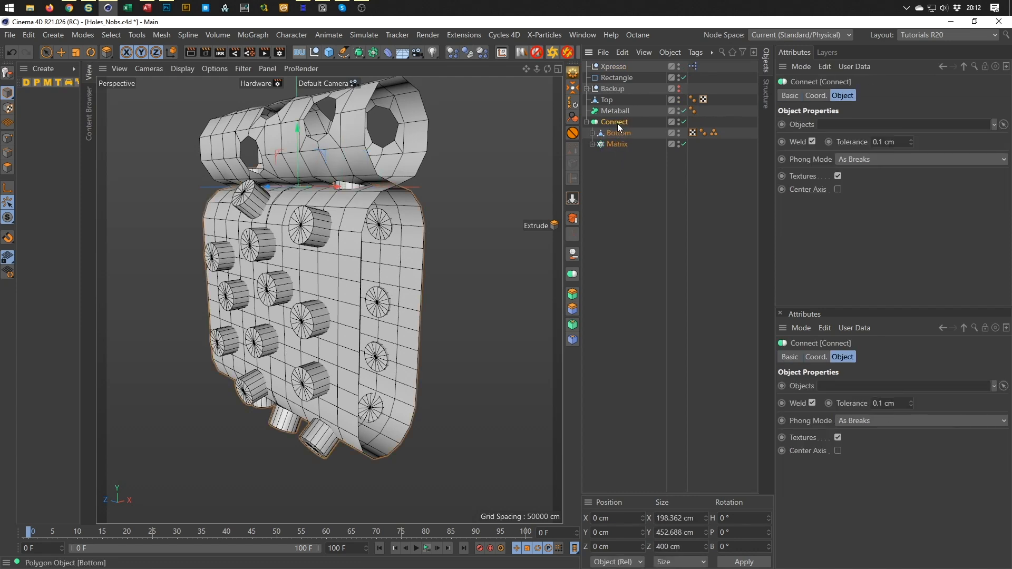
pyautogui.moveTo(613, 124); pyautogui.dragTo(356, 273)
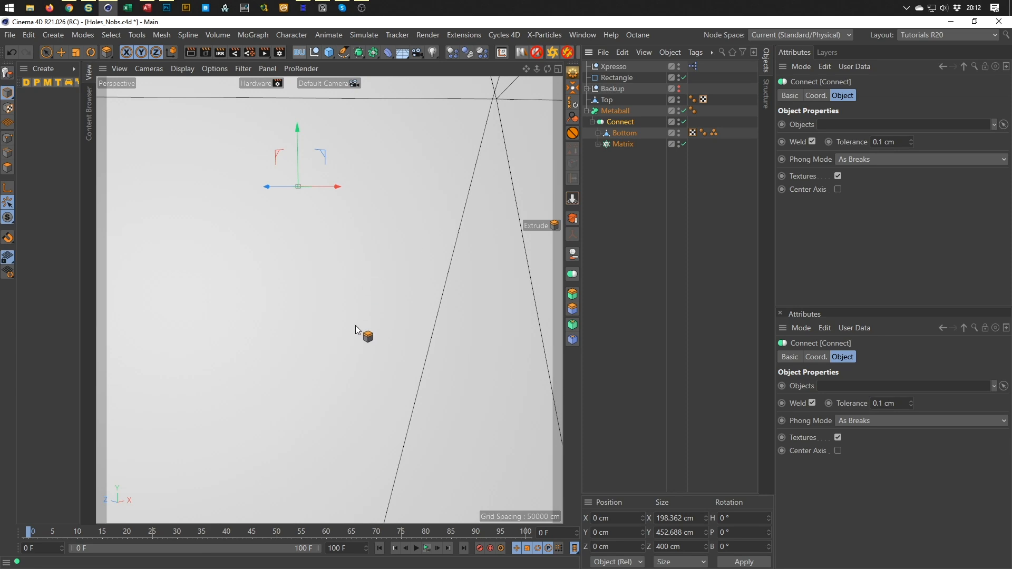
# Set the Metaball's editor subdivision to 5 cm
pyautogui.keyDown('alt'); pyautogui.moveTo(345, 304); pyautogui.dragTo(196, 384, button='right'); pyautogui.keyUp('alt')
pyautogui.keyDown('alt'); pyautogui.moveTo(330, 302); pyautogui.dragTo(358, 325, button='right'); pyautogui.keyUp('alt')
pyautogui.click(612, 110)
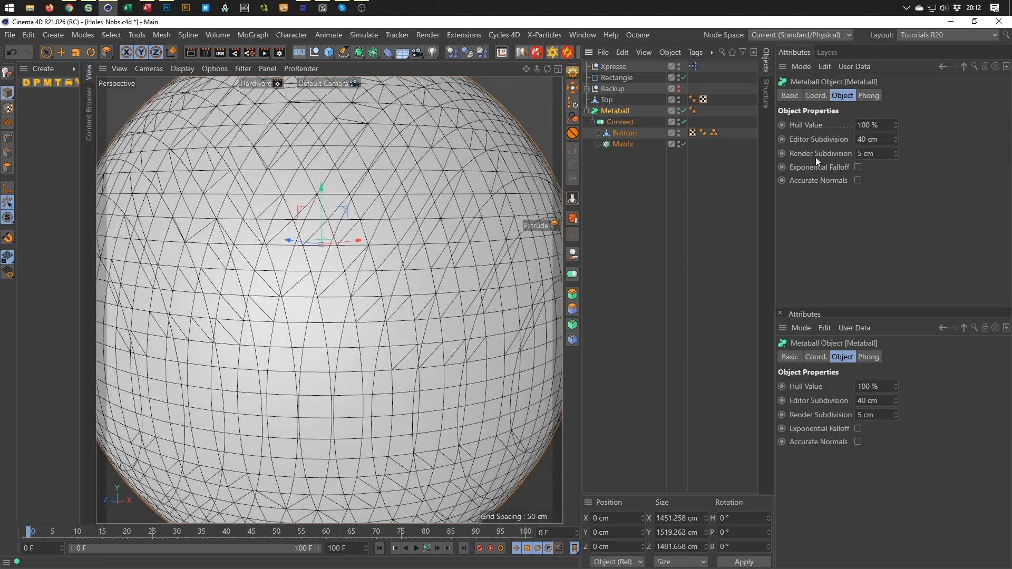
pyautogui.click(869, 139)
pyautogui.write('5')
pyautogui.press('Return')
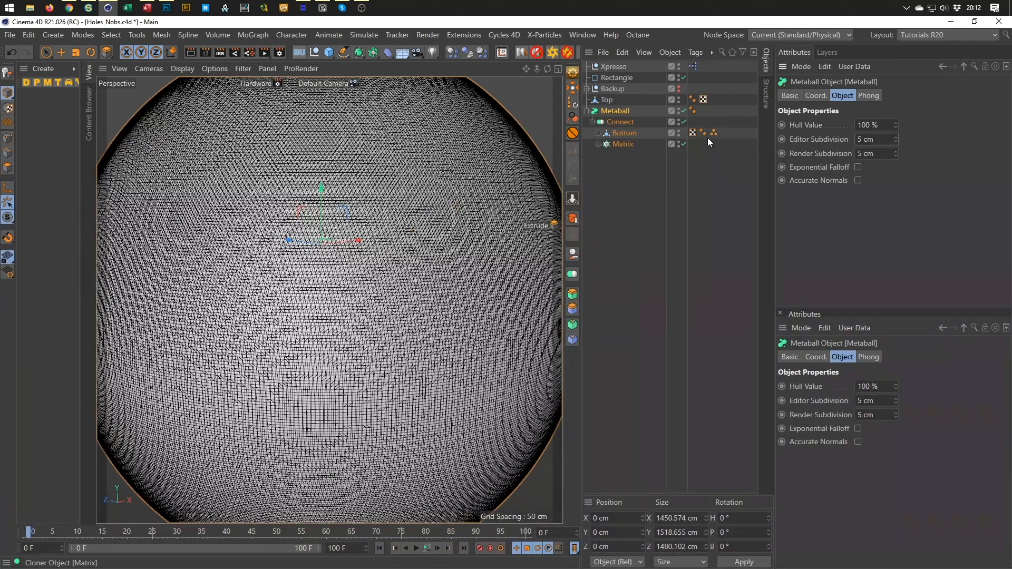
# Add a Metaball tag to the Connect object and set its radius to 5 cm
pyautogui.rightClick(628, 123)
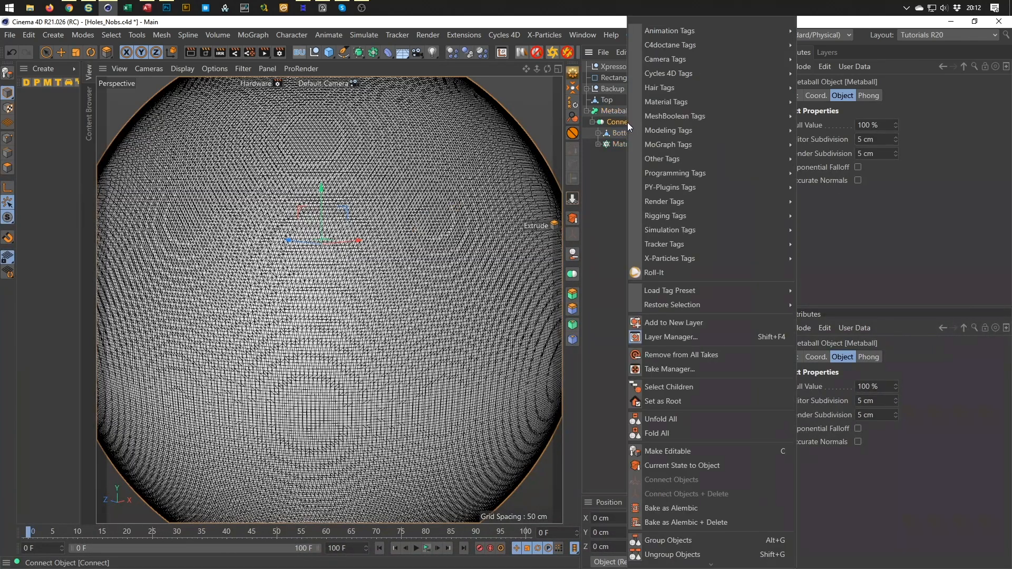
pyautogui.moveTo(684, 133)
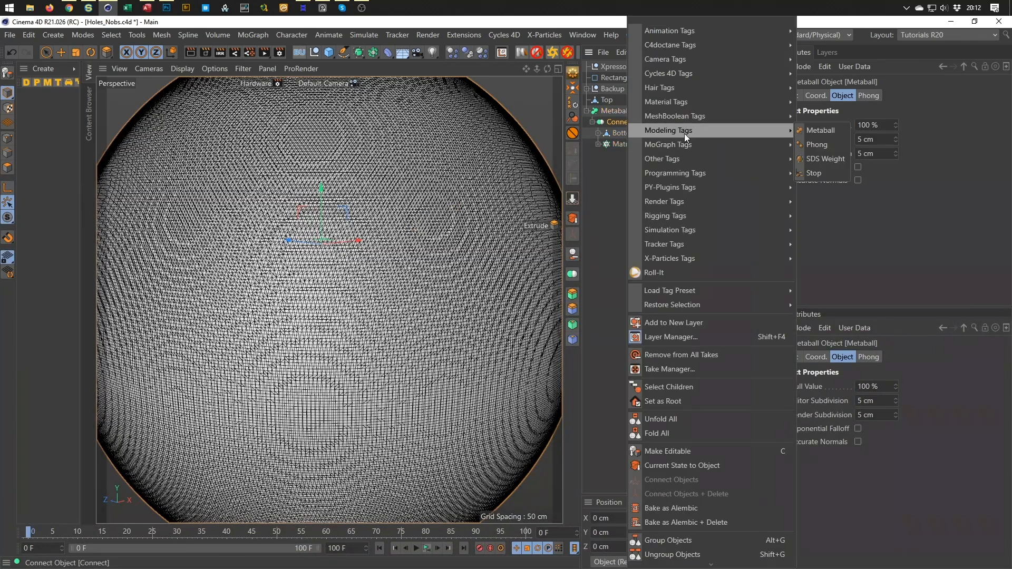
pyautogui.click(829, 133)
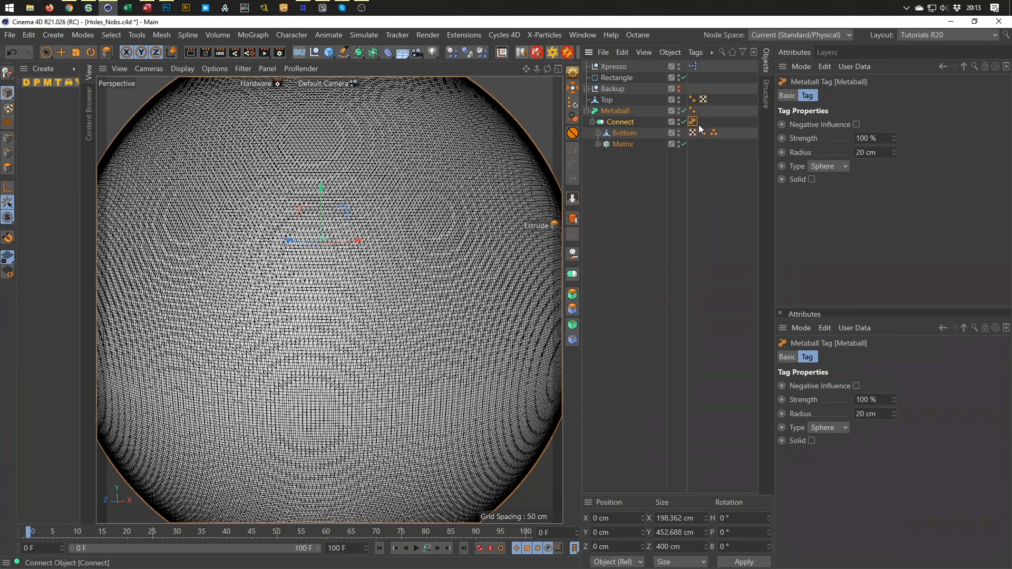
pyautogui.click(882, 155)
pyautogui.write('5')
pyautogui.press('Return')
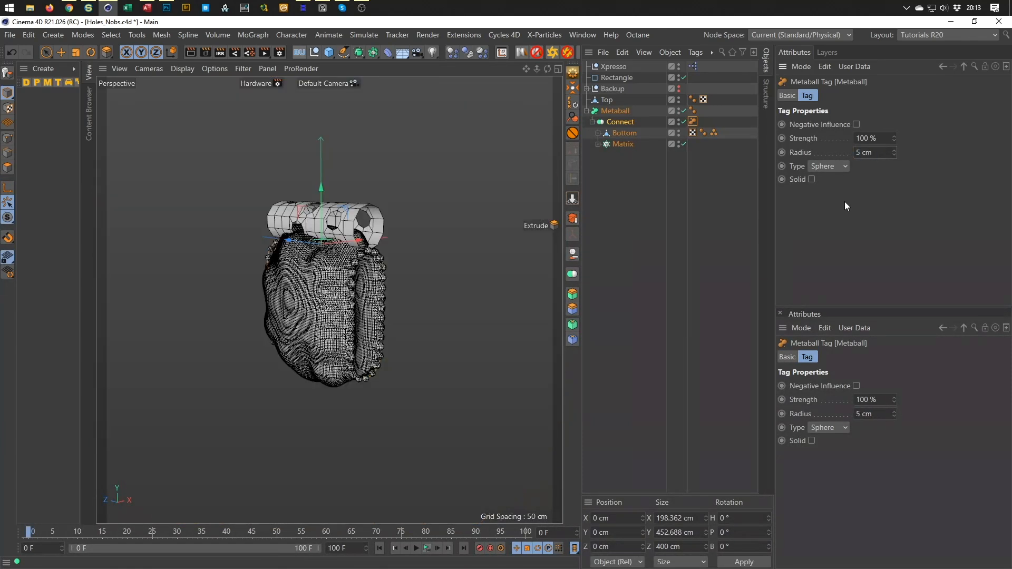
pyautogui.keyDown('alt'); pyautogui.moveTo(339, 278); pyautogui.dragTo(401, 248, button='right'); pyautogui.keyUp('alt')
pyautogui.keyDown('alt'); pyautogui.moveTo(402, 248); pyautogui.dragTo(428, 233); pyautogui.keyUp('alt')
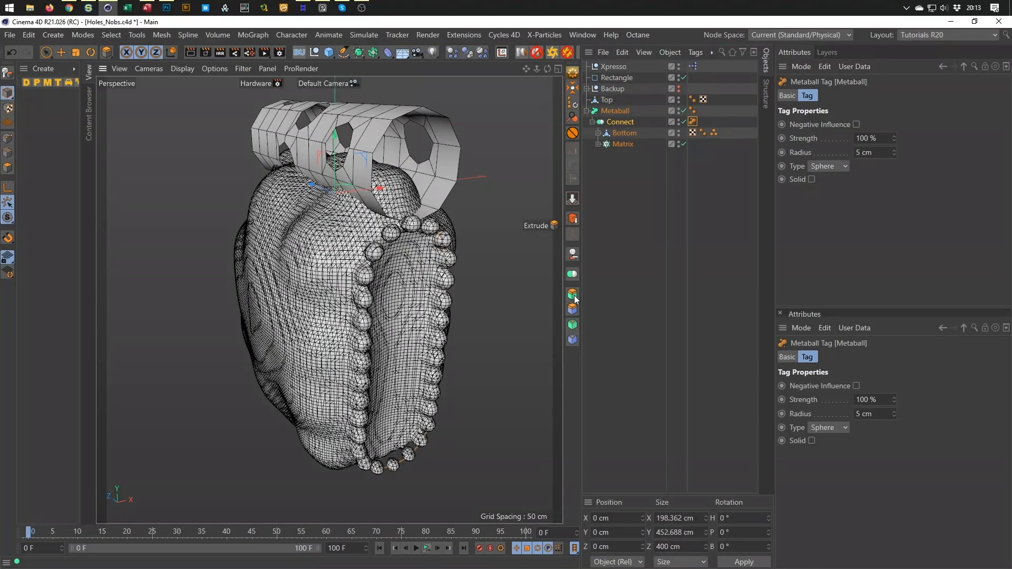
# Try the Line type on the Connect object's Metaball tag and inspect the resulting mesh
pyautogui.click(836, 167)
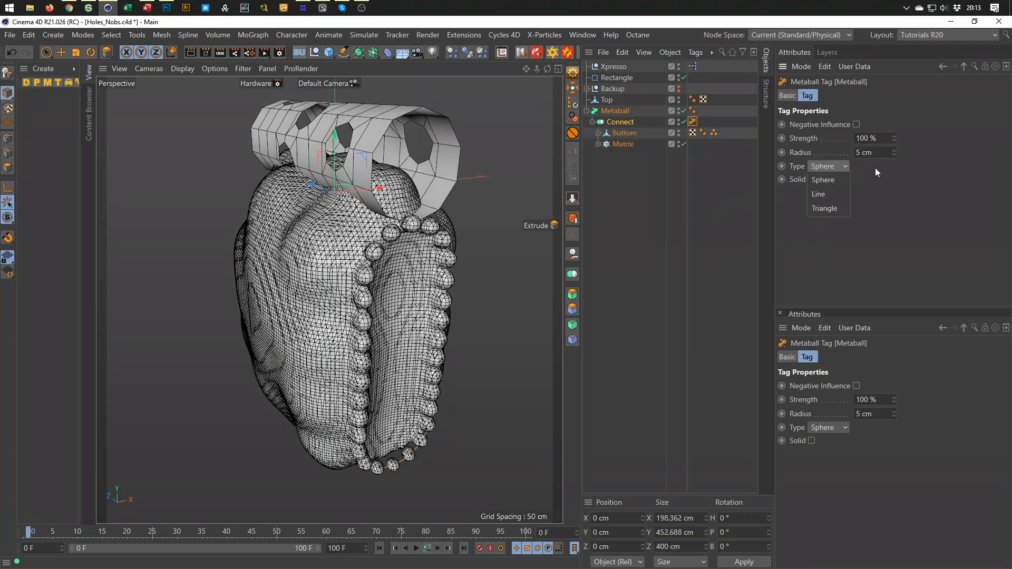
pyautogui.click(825, 196)
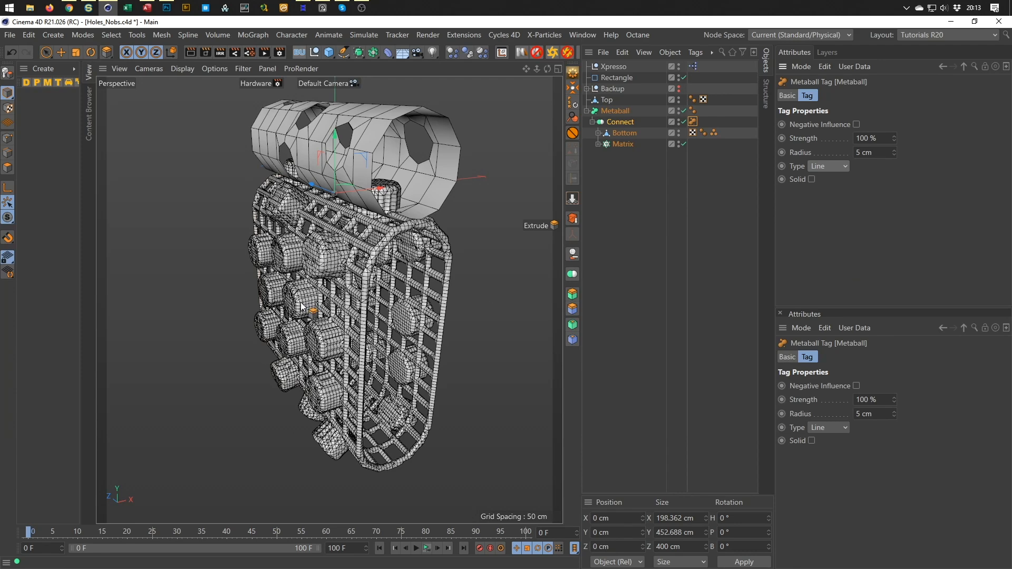
pyautogui.scroll(3, 406, 216)
pyautogui.keyDown('alt'); pyautogui.moveTo(406, 216); pyautogui.dragTo(385, 202); pyautogui.keyUp('alt')
pyautogui.keyDown('alt'); pyautogui.moveTo(340, 248); pyautogui.dragTo(300, 278); pyautogui.keyUp('alt')
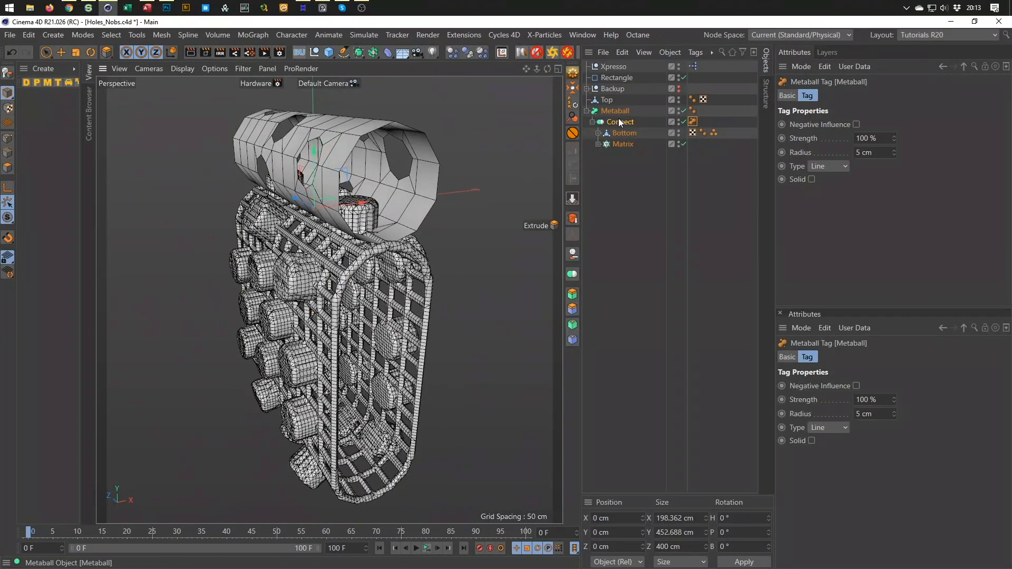
# Set the radius of the Cylinder inside the Matrix cloner to 20 cm
pyautogui.click(598, 144)
pyautogui.click(627, 155)
pyautogui.click(886, 130)
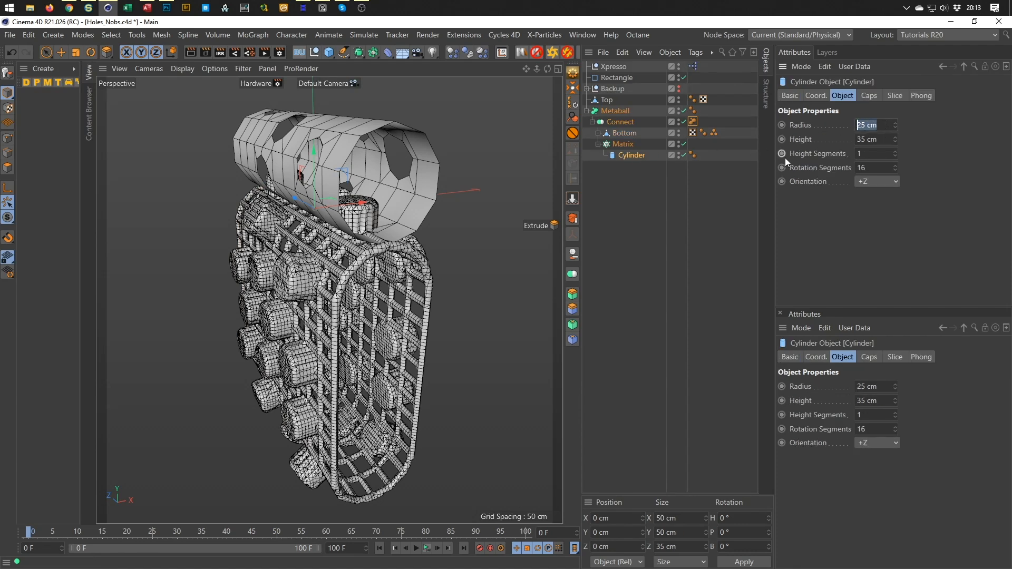
pyautogui.write('20')
pyautogui.press('Return')
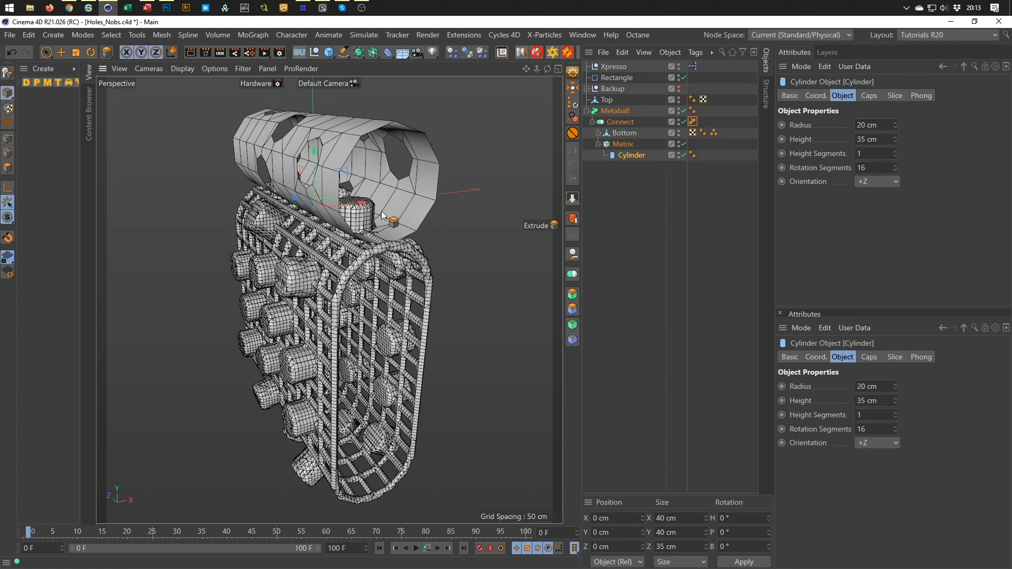
pyautogui.scroll(3, 381, 211)
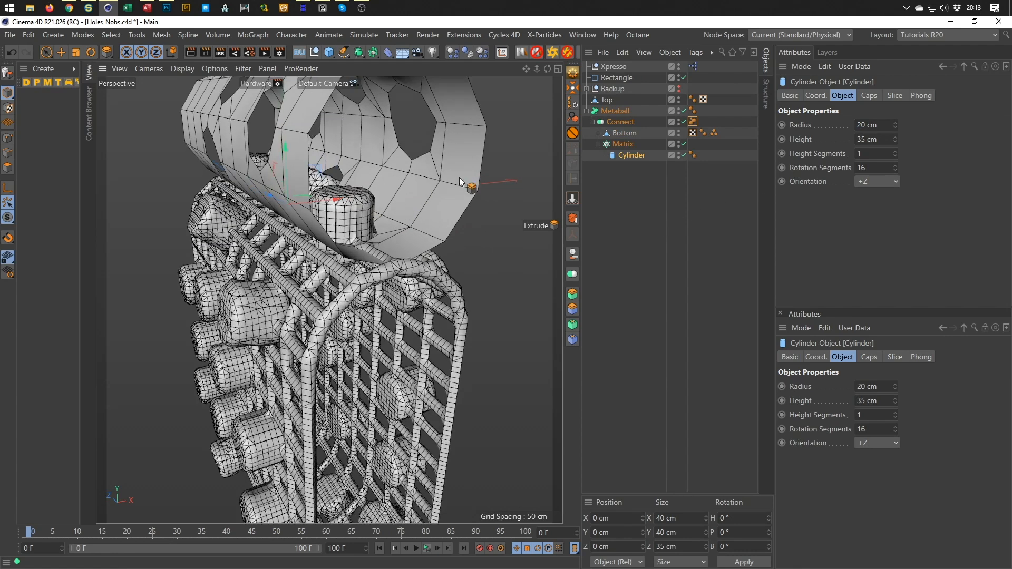
# Set the type of the Connect object's Metaball tag to Triangle and inspect the belt and knobs
pyautogui.click(591, 121)
pyautogui.click(615, 112)
pyautogui.click(693, 122)
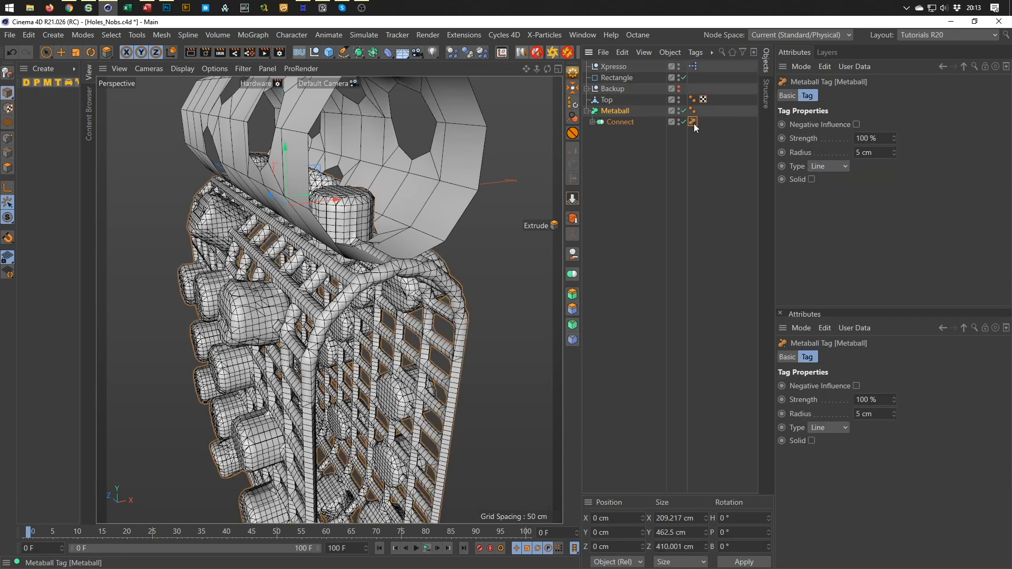
pyautogui.click(617, 111)
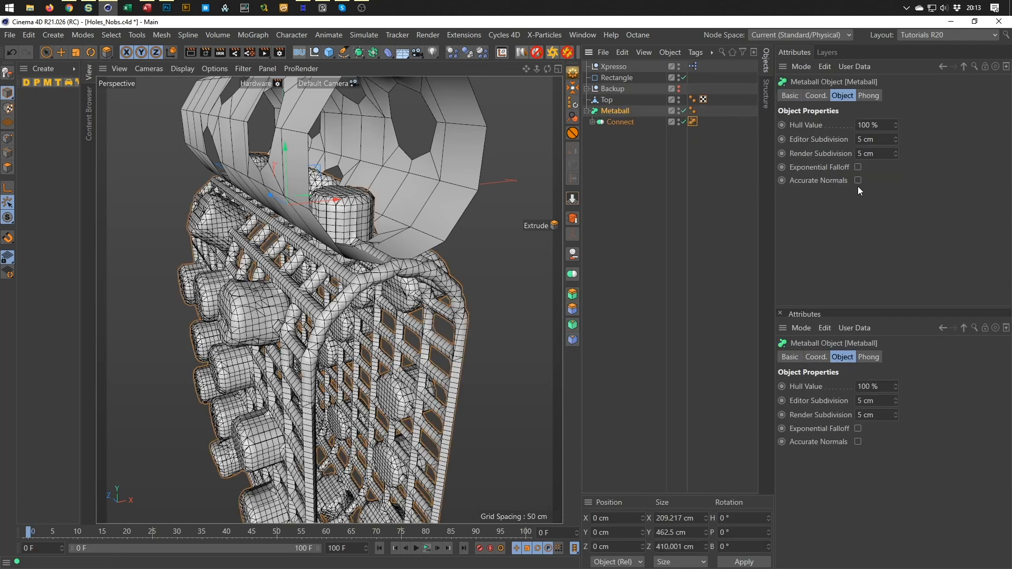
pyautogui.click(693, 122)
pyautogui.click(836, 167)
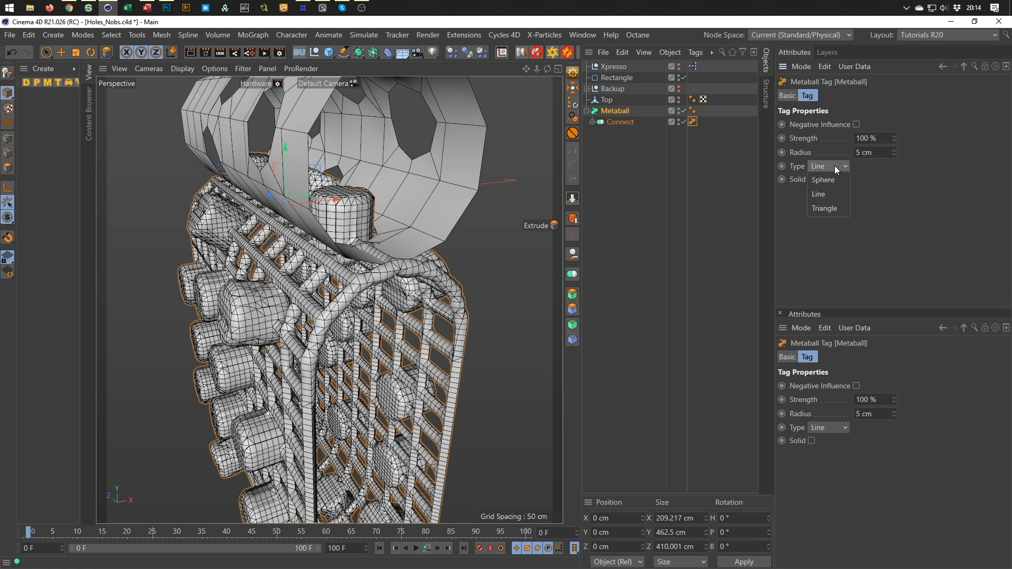
pyautogui.click(825, 210)
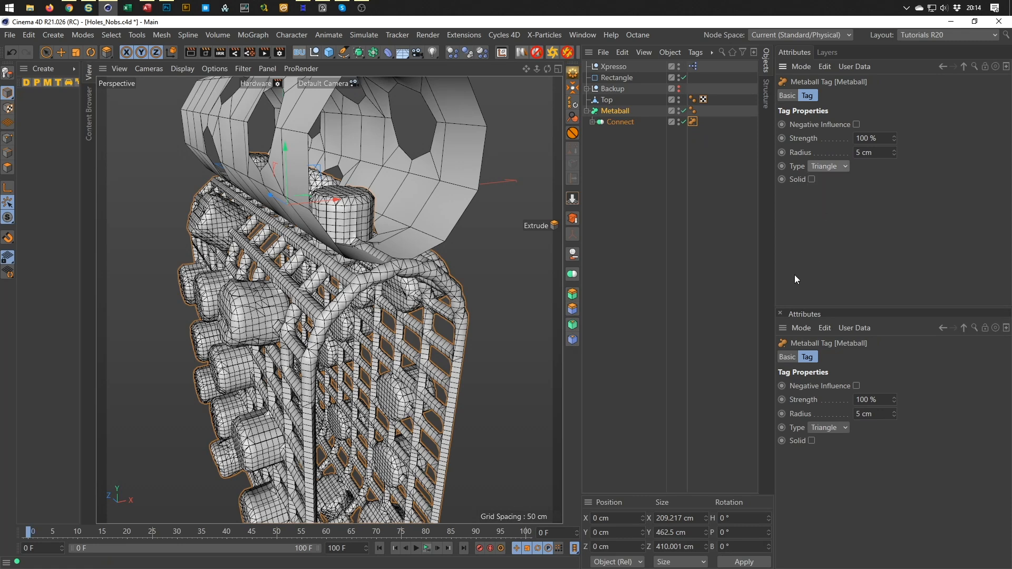
pyautogui.keyDown('alt'); pyautogui.moveTo(367, 269); pyautogui.dragTo(299, 276, button='right'); pyautogui.keyUp('alt')
pyautogui.keyDown('alt'); pyautogui.moveTo(299, 277); pyautogui.dragTo(232, 310); pyautogui.keyUp('alt')
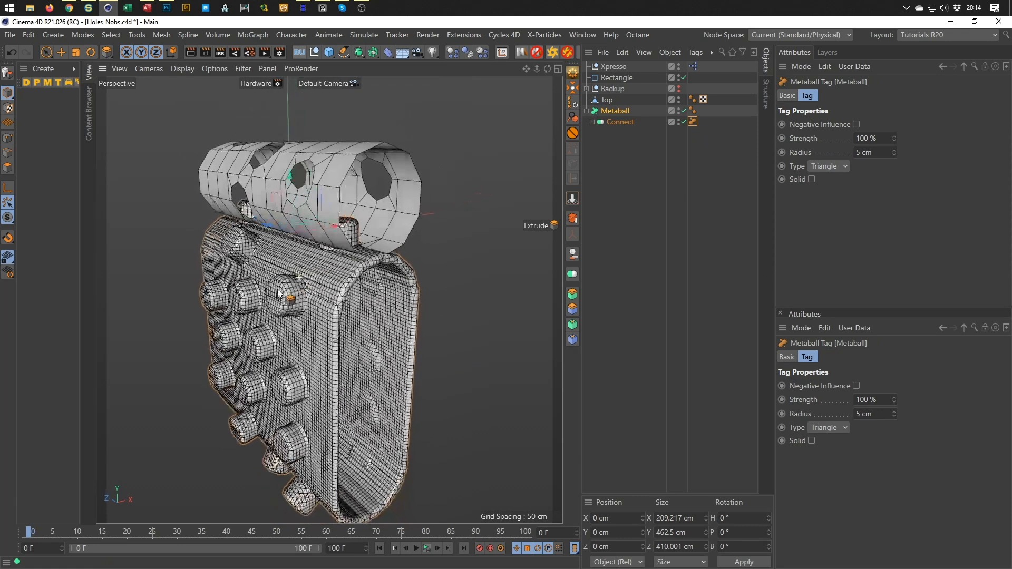
pyautogui.keyDown('alt'); pyautogui.moveTo(232, 311); pyautogui.dragTo(339, 271, button='right'); pyautogui.keyUp('alt')
pyautogui.keyDown('alt'); pyautogui.moveTo(338, 271); pyautogui.dragTo(305, 277); pyautogui.keyUp('alt')
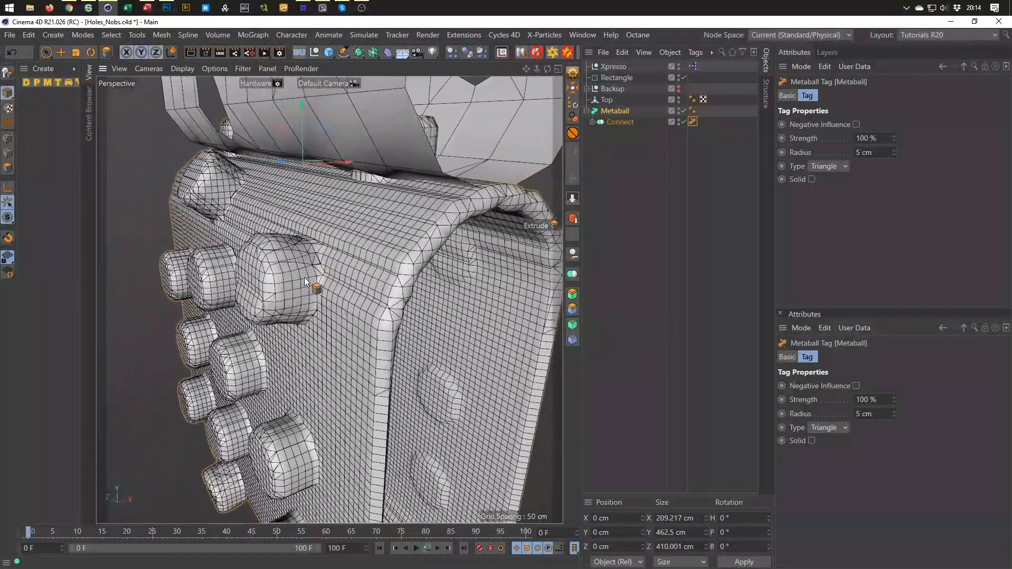
# Group the Metaball under a new Null and expand the group
pyautogui.click(615, 112)
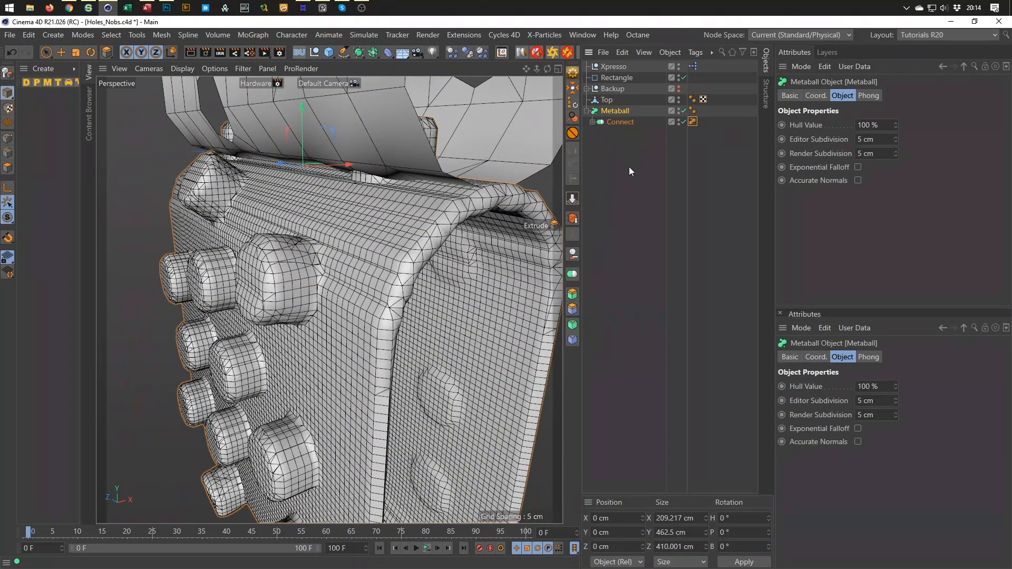
pyautogui.hotkey('alt', 'g')
pyautogui.click(587, 111)
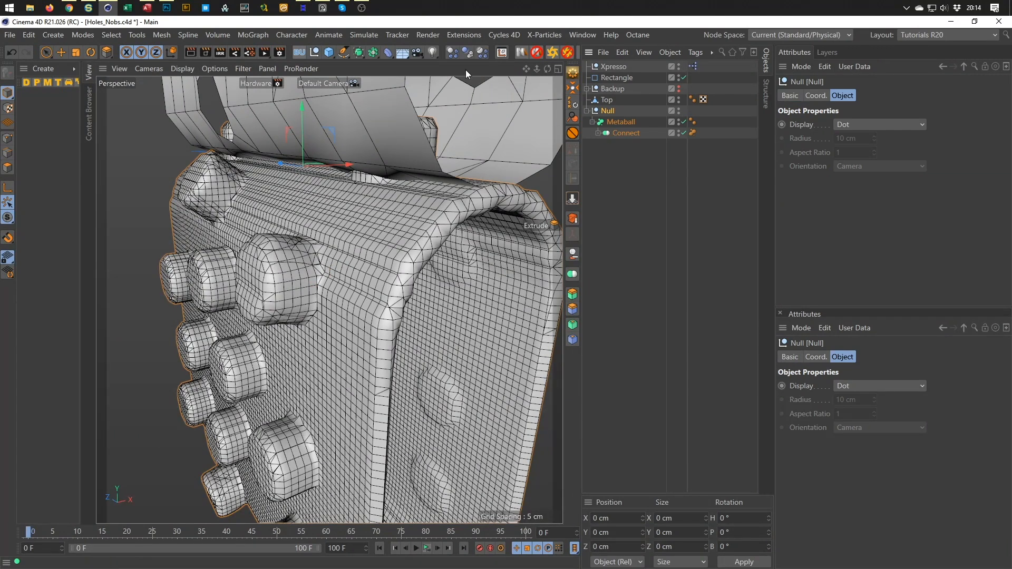
# Add a Smoothing deformer inside the Null above the Metaball and inspect the knobs and belt edge
pyautogui.click(390, 52)
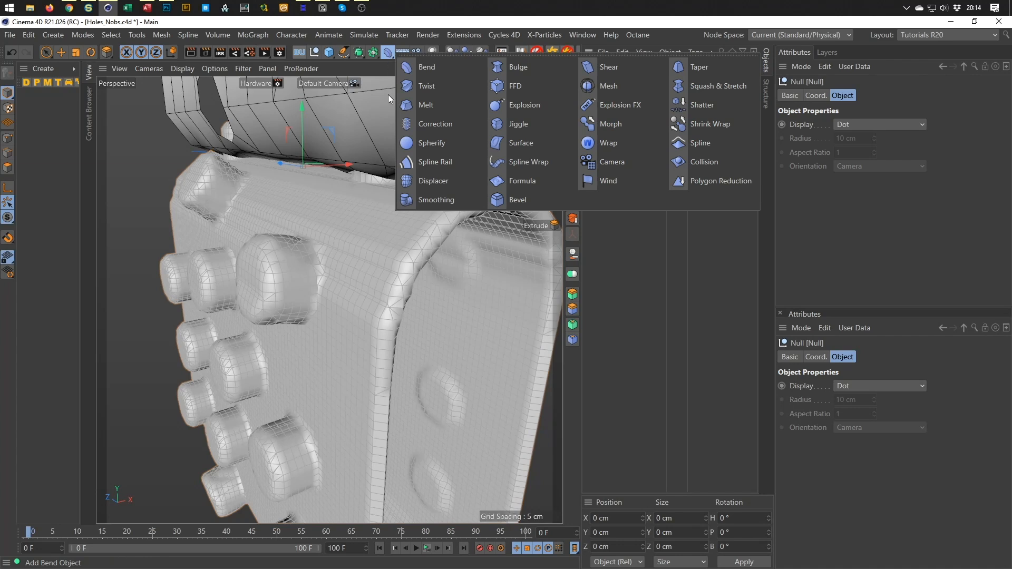
pyautogui.click(430, 199)
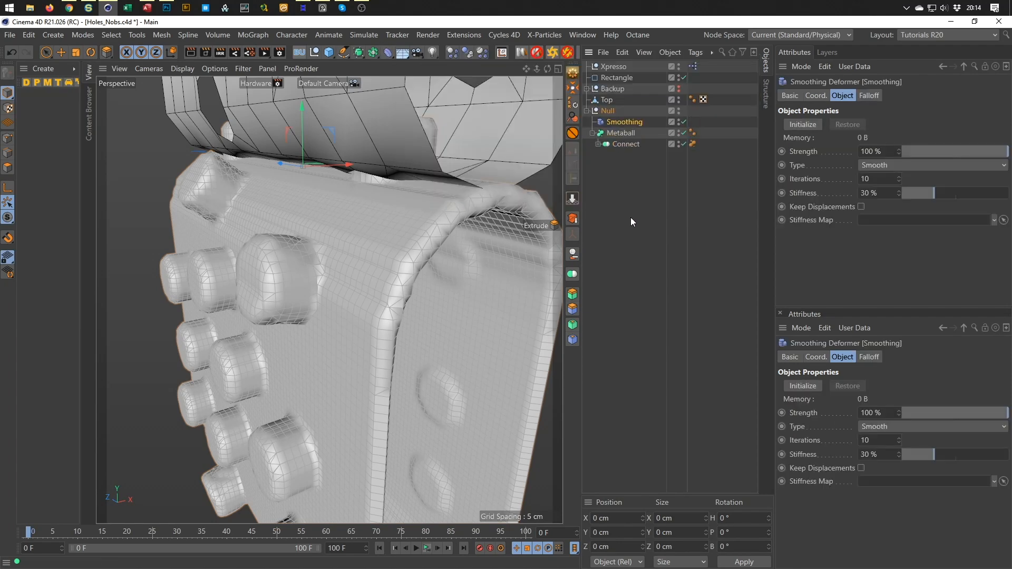
pyautogui.keyDown('alt'); pyautogui.moveTo(354, 247); pyautogui.dragTo(339, 262); pyautogui.keyUp('alt')
pyautogui.keyDown('alt'); pyautogui.moveTo(457, 221); pyautogui.dragTo(429, 200); pyautogui.keyUp('alt')
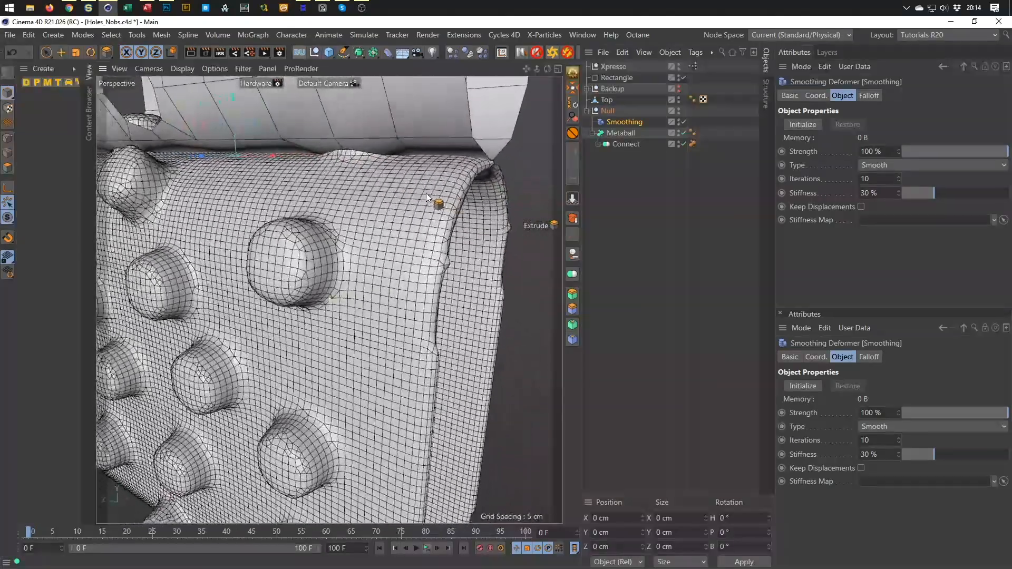
# Set the Smoothing deformer's stiffness to 0 %
pyautogui.keyDown('alt'); pyautogui.moveTo(429, 199); pyautogui.dragTo(366, 226, button='right'); pyautogui.keyUp('alt')
pyautogui.keyDown('alt'); pyautogui.moveTo(366, 226); pyautogui.dragTo(385, 251); pyautogui.keyUp('alt')
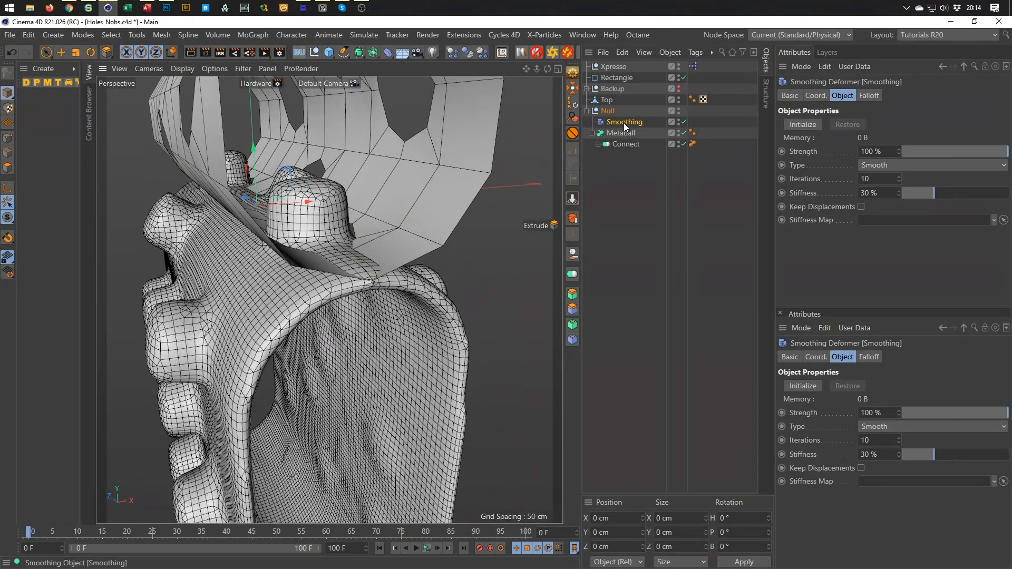
pyautogui.doubleClick(883, 193)
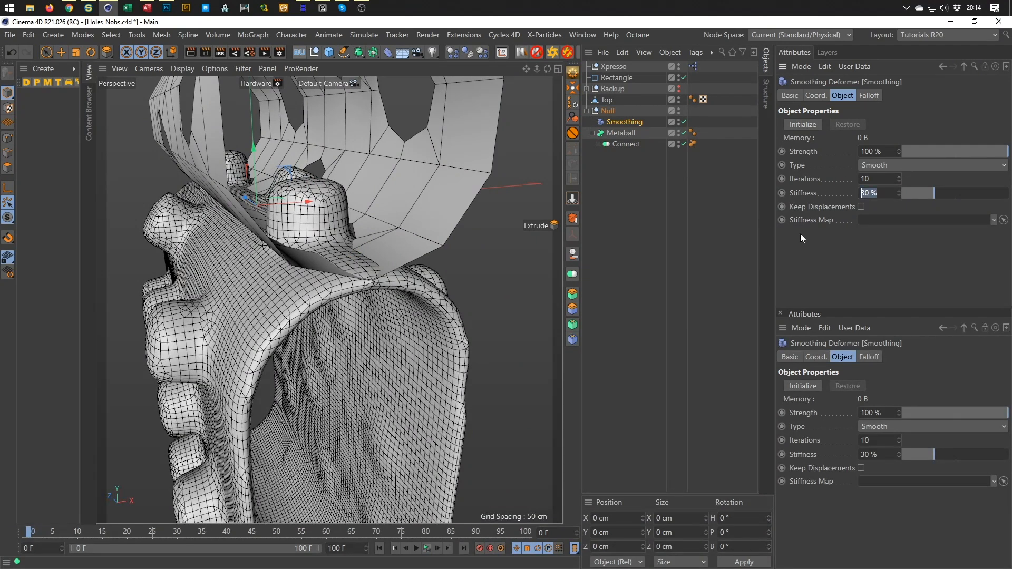
pyautogui.write('0')
pyautogui.press('Return')
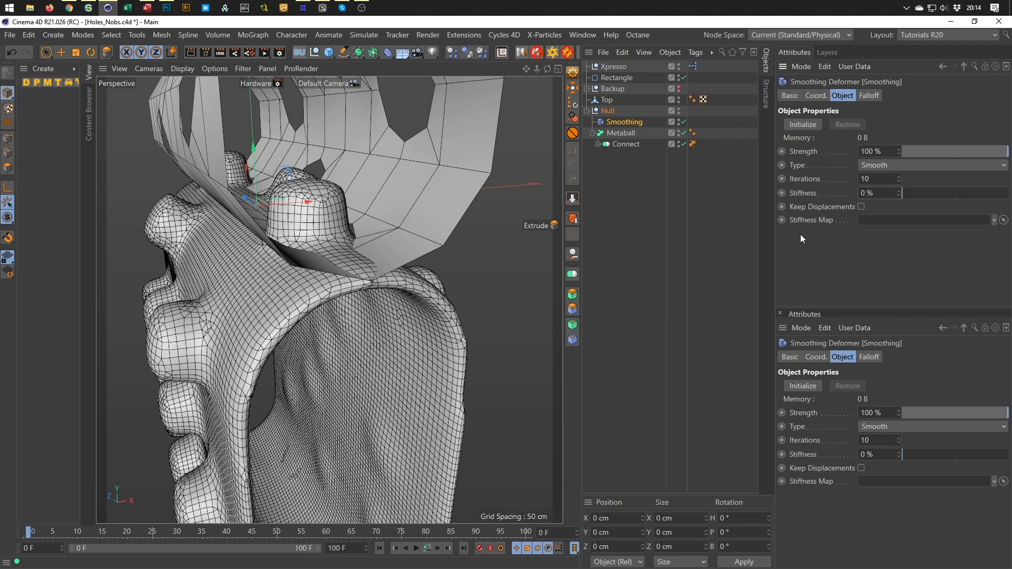
# Try 50 and 20 iterations on the Smoothing deformer, restore 10 iterations, and inspect the knobs and belt edge
pyautogui.moveTo(884, 181); pyautogui.dragTo(852, 186)
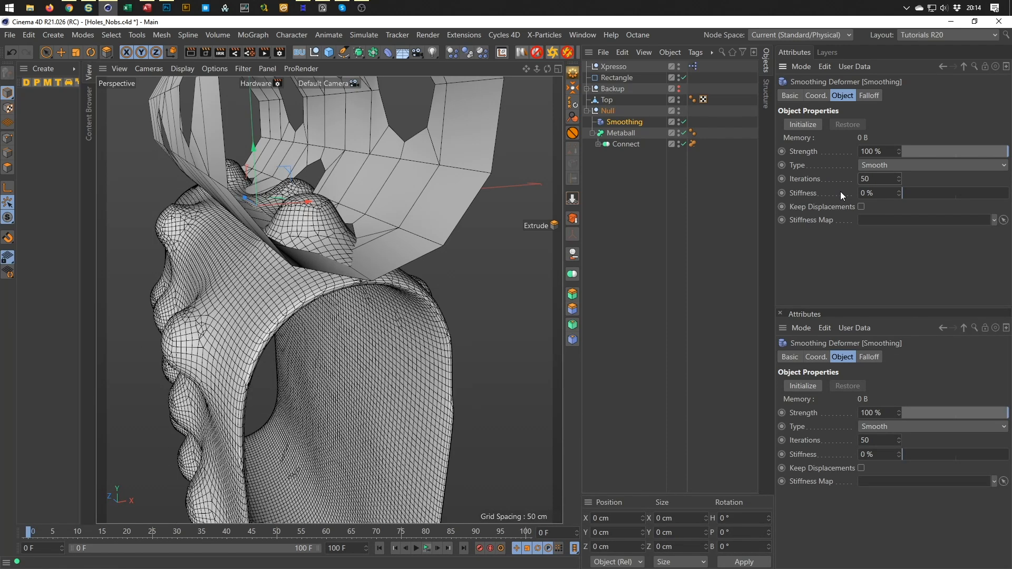
pyautogui.moveTo(894, 182); pyautogui.dragTo(797, 212)
pyautogui.write('20')
pyautogui.press('Return')
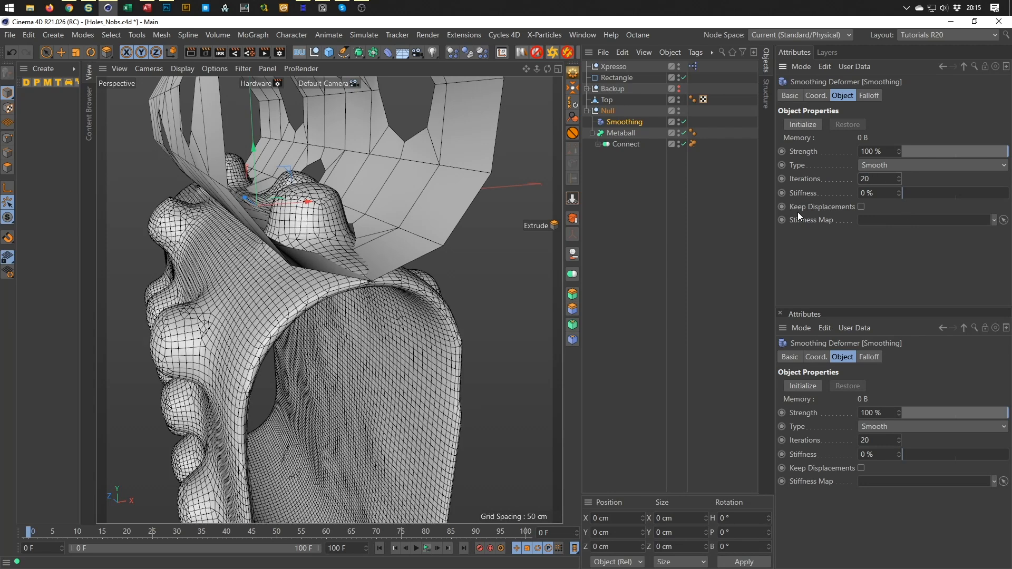
pyautogui.moveTo(876, 182); pyautogui.dragTo(823, 182)
pyautogui.write('10')
pyautogui.keyDown('alt'); pyautogui.moveTo(395, 267); pyautogui.dragTo(307, 257); pyautogui.keyUp('alt')
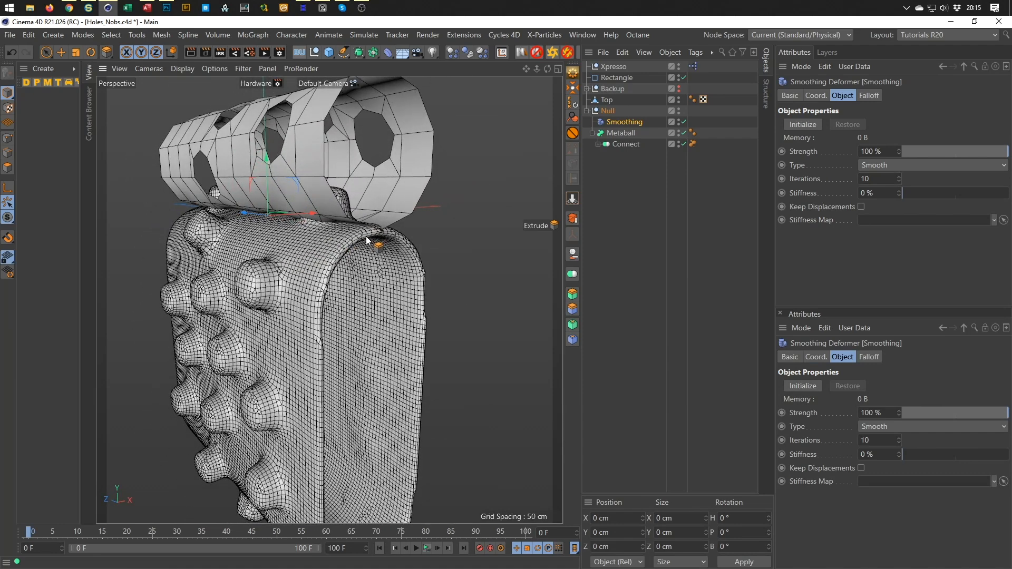
pyautogui.keyDown('alt'); pyautogui.moveTo(369, 238); pyautogui.dragTo(400, 215); pyautogui.keyUp('alt')
pyautogui.scroll(4, 378, 224)
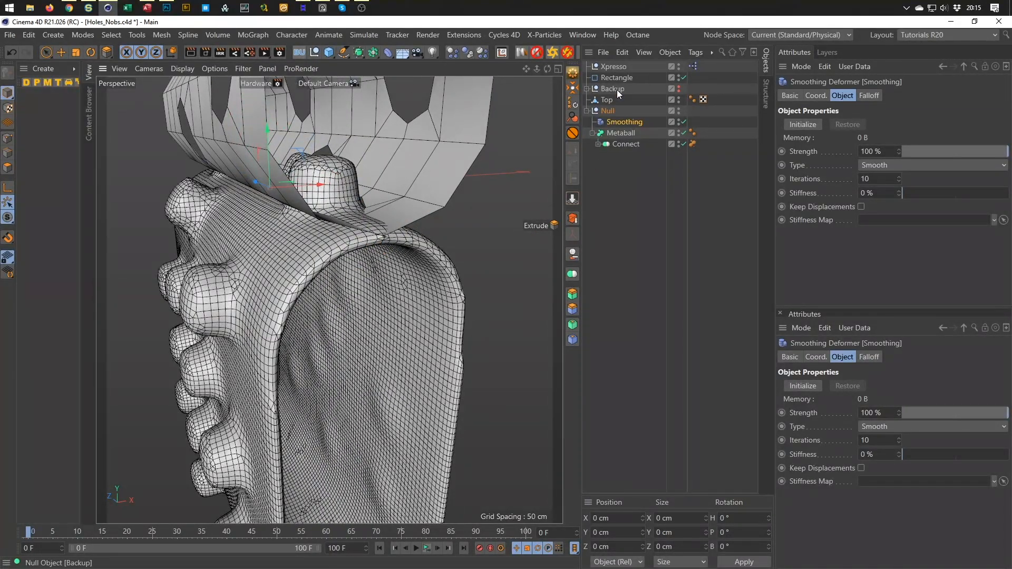
# Set the Rectangle spline's Y position to -200 cm
pyautogui.click(621, 77)
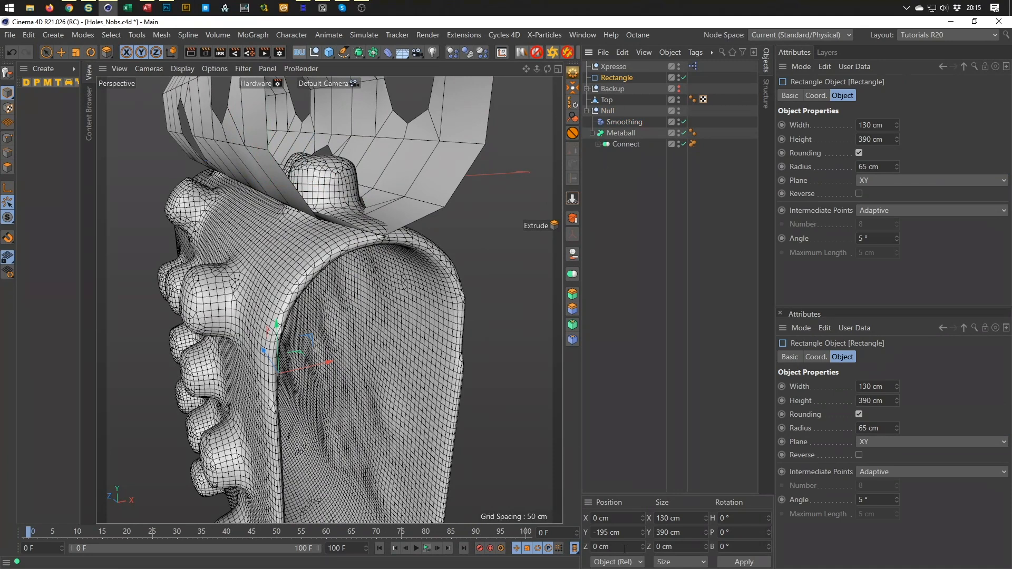
pyautogui.doubleClick(611, 532)
pyautogui.write('-200')
pyautogui.press('Return')
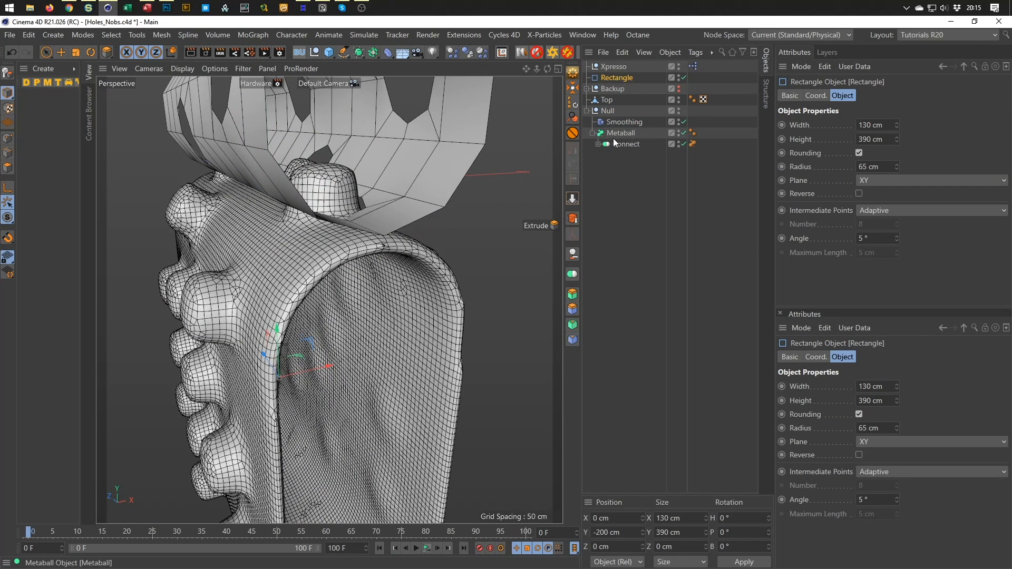
# Expand the Connect and Bottom hierarchies and enable Exponential Falloff on the Metaball
pyautogui.click(598, 144)
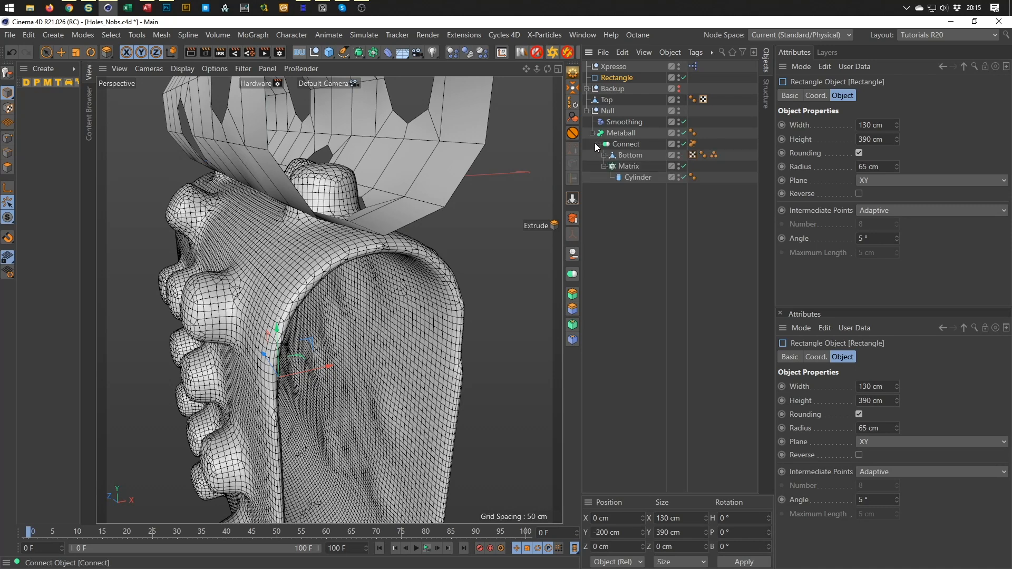
pyautogui.click(604, 155)
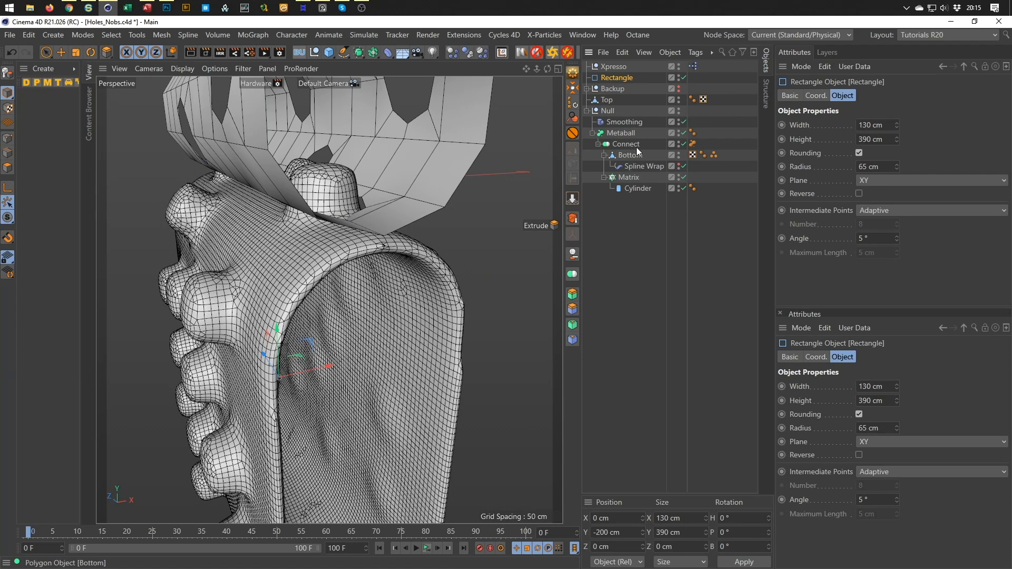
pyautogui.moveTo(347, 225)
pyautogui.keyDown('alt'); pyautogui.mouseDown()
pyautogui.moveTo(394, 195)
pyautogui.moveTo(331, 244)
pyautogui.mouseUp(); pyautogui.keyUp('alt')
pyautogui.moveTo(348, 202)
pyautogui.keyDown('alt'); pyautogui.mouseDown()
pyautogui.moveTo(307, 227)
pyautogui.moveTo(363, 180)
pyautogui.moveTo(326, 234)
pyautogui.mouseUp(); pyautogui.keyUp('alt')
pyautogui.keyDown('alt'); pyautogui.moveTo(326, 233); pyautogui.dragTo(340, 232, button='right'); pyautogui.keyUp('alt')
pyautogui.click(617, 133)
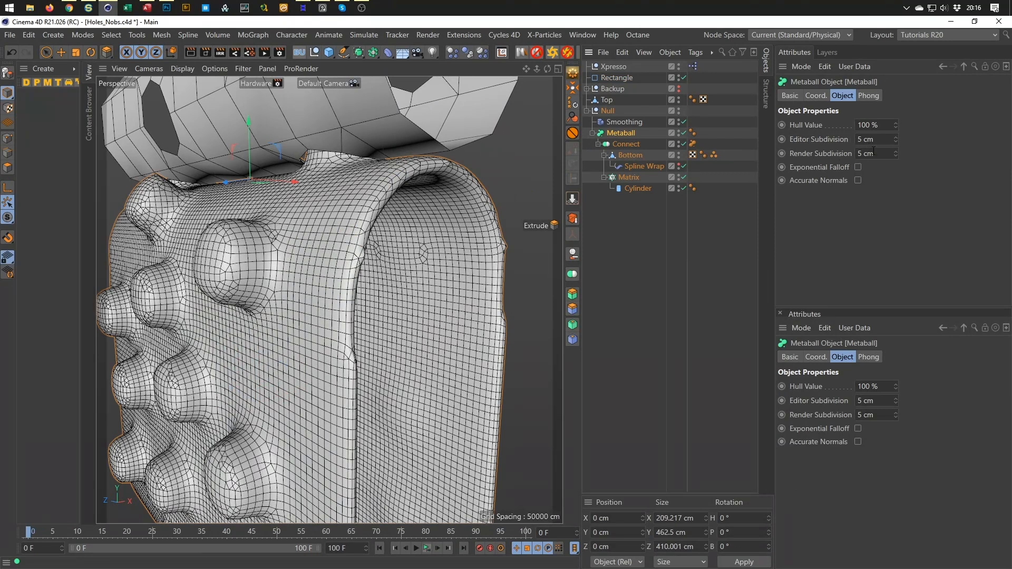
pyautogui.click(858, 167)
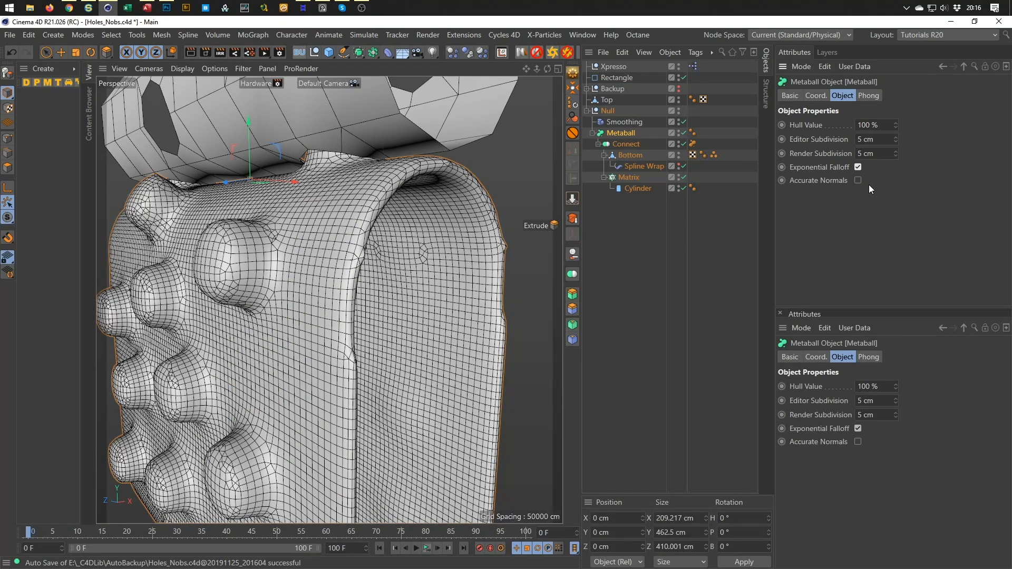
# Set the Metaball's Editor Subdivision to 4 cm and inspect the inner surface of the belt
pyautogui.click(879, 139)
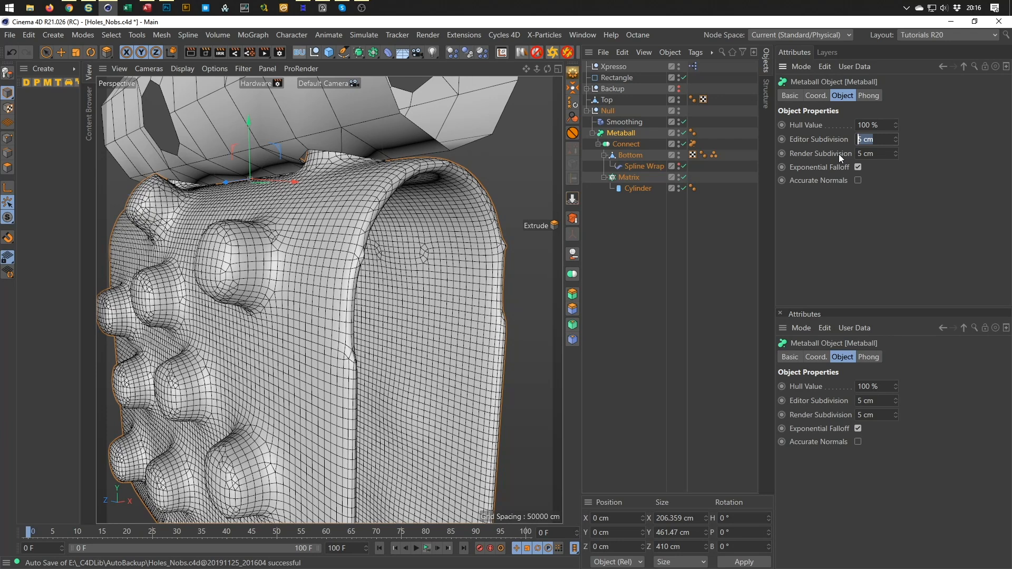
pyautogui.write('4')
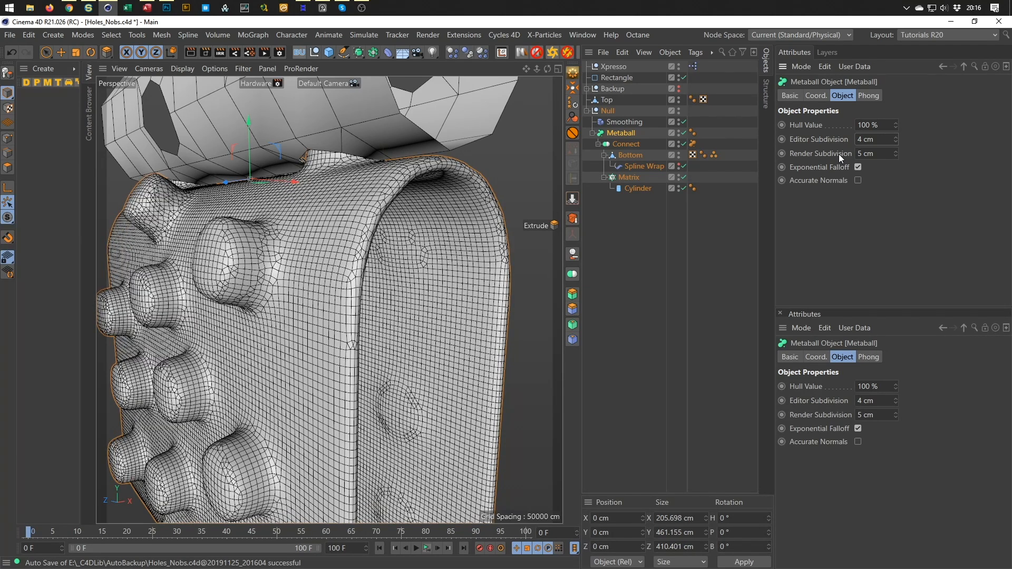
pyautogui.keyDown('alt'); pyautogui.moveTo(245, 221); pyautogui.dragTo(329, 268); pyautogui.keyUp('alt')
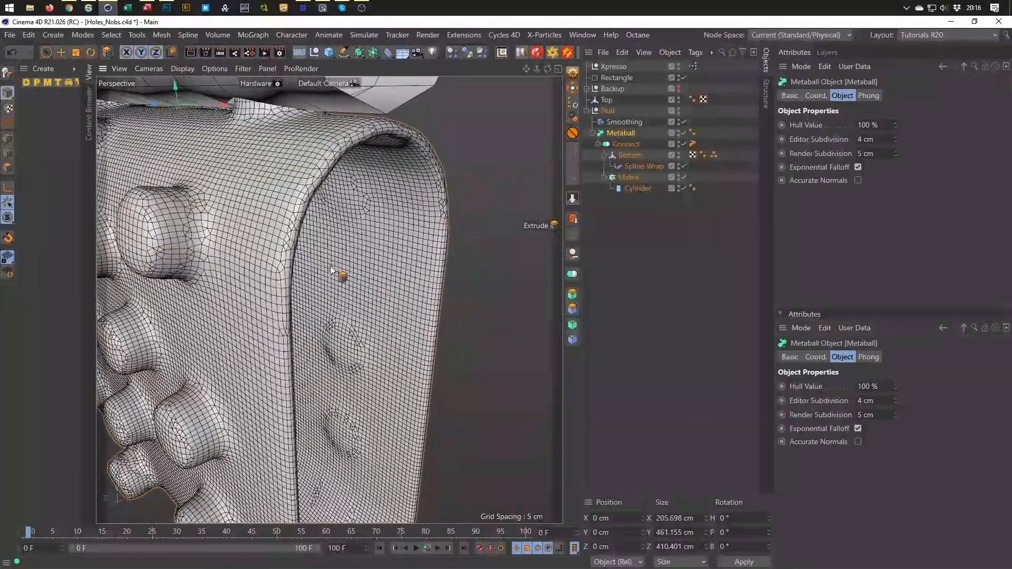
pyautogui.scroll(-5, 316, 298)
pyautogui.keyDown('alt'); pyautogui.moveTo(283, 319); pyautogui.dragTo(310, 269); pyautogui.keyUp('alt')
pyautogui.keyDown('alt'); pyautogui.moveTo(310, 269); pyautogui.dragTo(370, 254, button='right'); pyautogui.keyUp('alt')
pyautogui.keyDown('alt'); pyautogui.moveTo(370, 253); pyautogui.dragTo(379, 297); pyautogui.keyUp('alt')
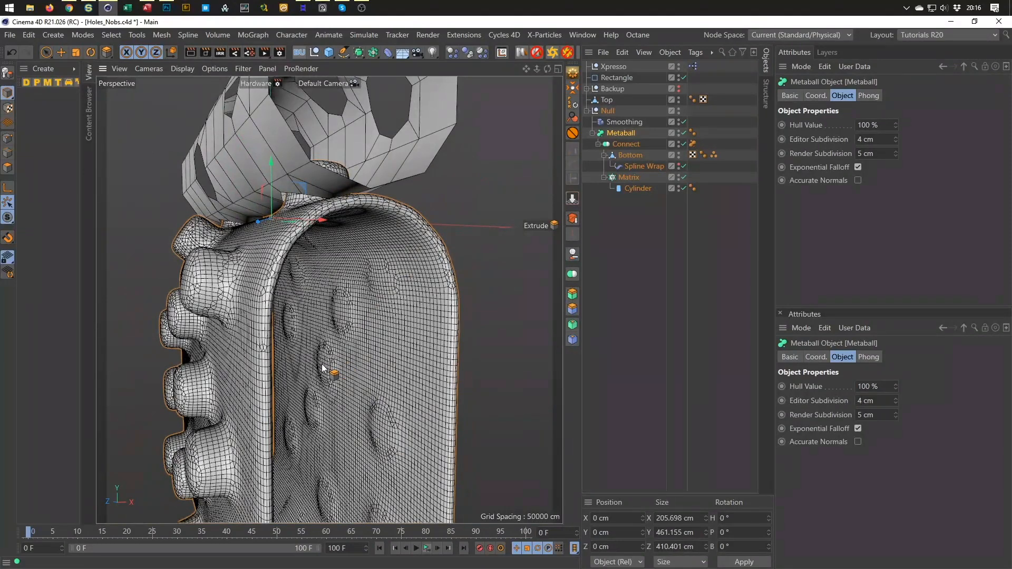
pyautogui.keyDown('alt'); pyautogui.moveTo(384, 277); pyautogui.dragTo(397, 255); pyautogui.keyUp('alt')
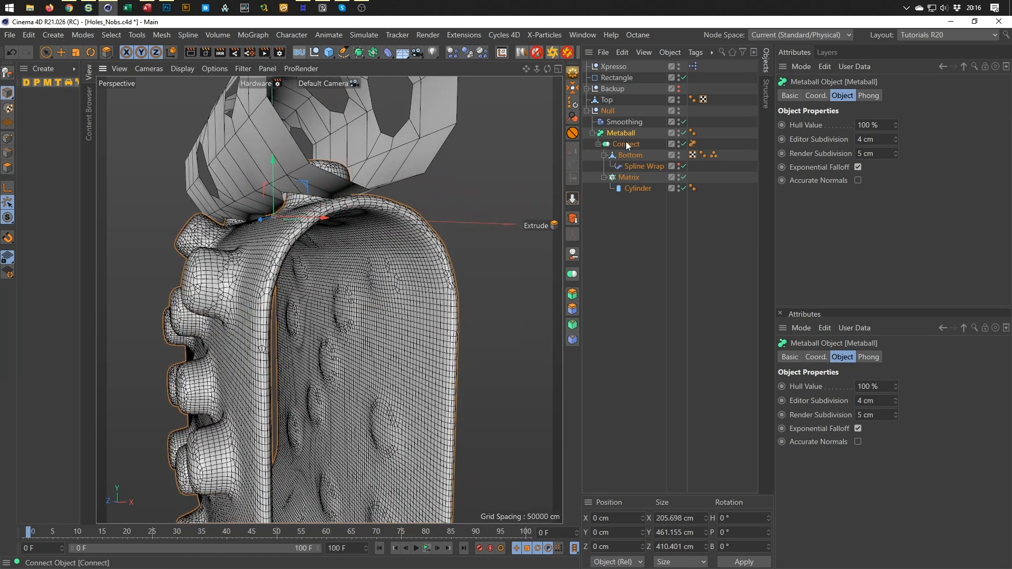
# Rename the Matrix object as Cloner and save the scene
pyautogui.click(630, 178)
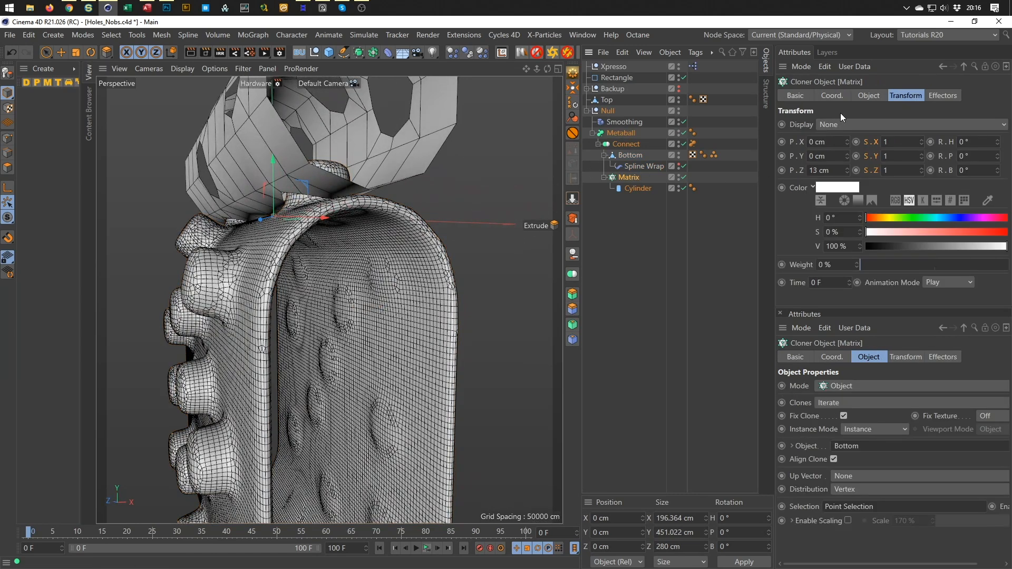
pyautogui.doubleClick(633, 178)
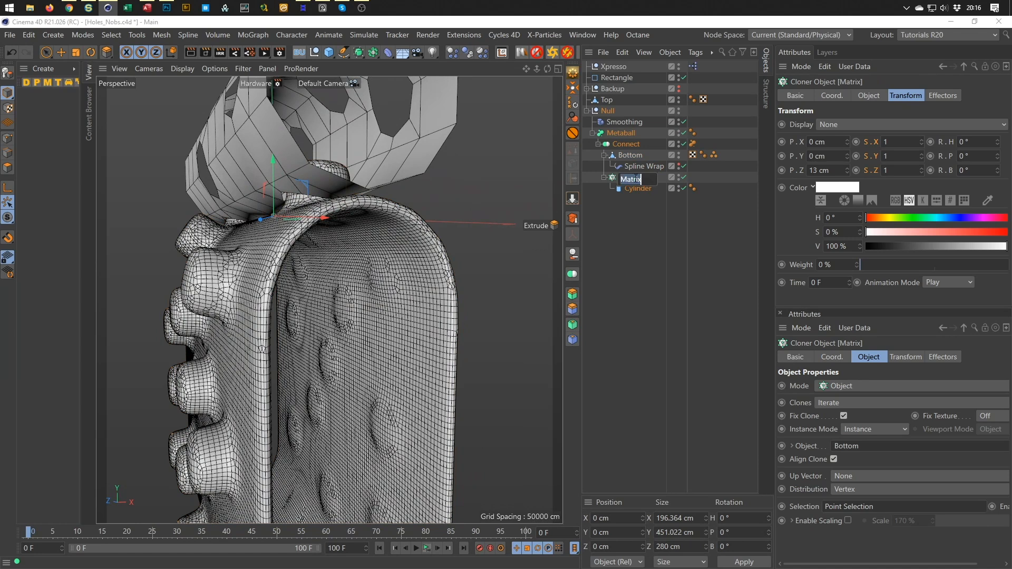
pyautogui.write('Cloner')
pyautogui.press('Return')
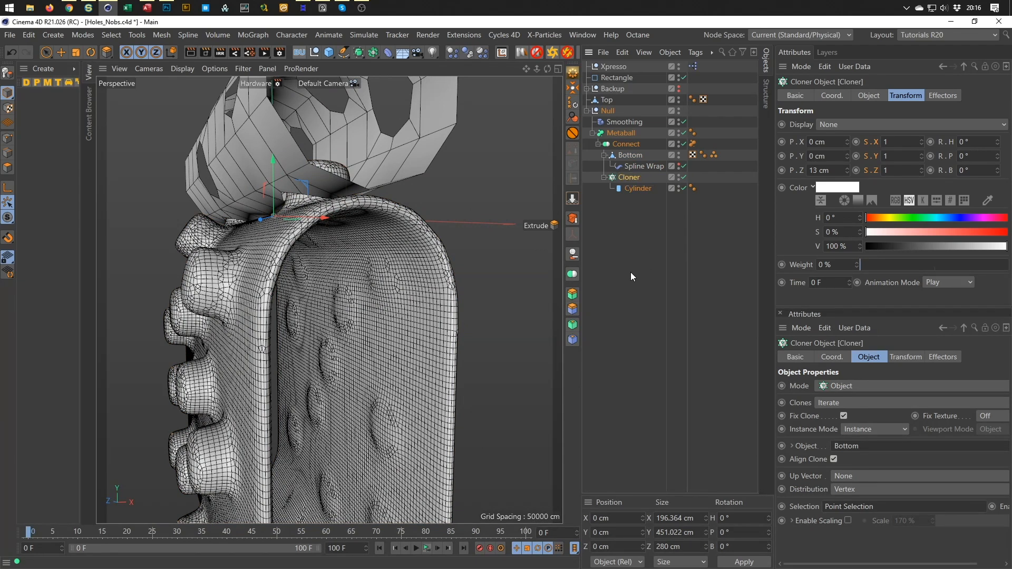
pyautogui.hotkey('ctrl', 's')
# Set the Cloner's transform Z position to 15 cm and inspect the knobs and the belt's inner surface
pyautogui.click(846, 175)
pyautogui.click(847, 172)
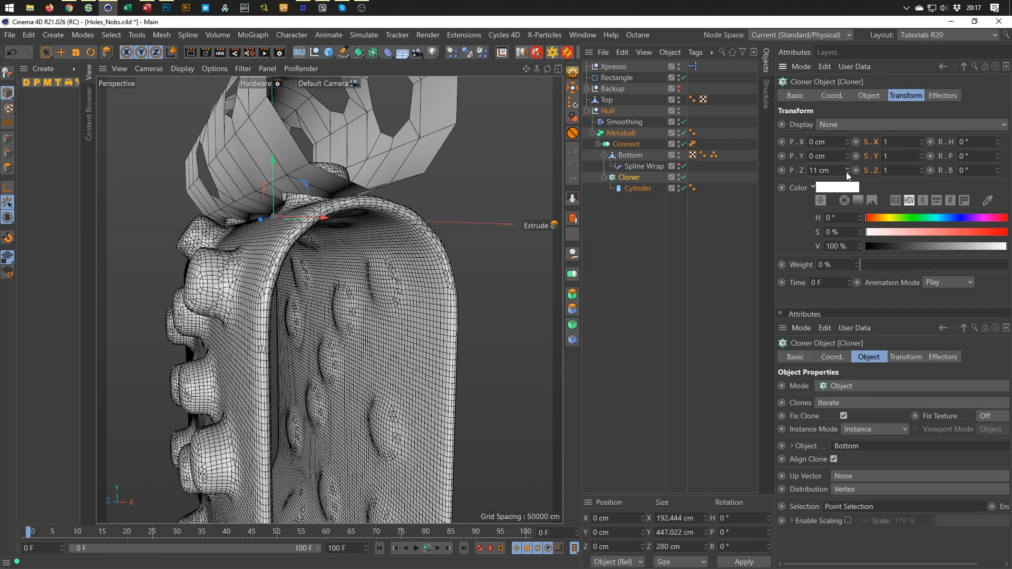
pyautogui.click(846, 173)
pyautogui.press('Return')
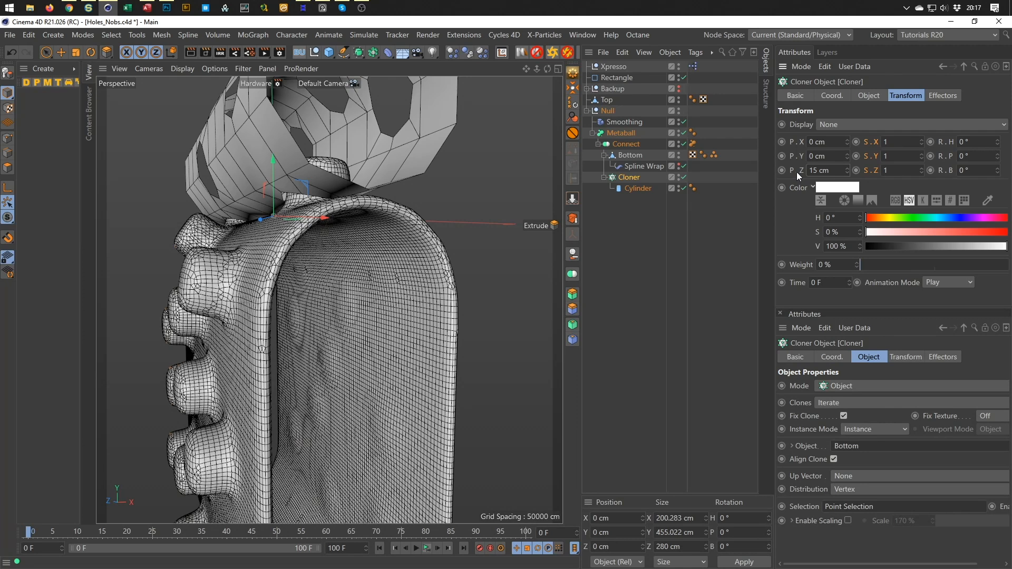
pyautogui.keyDown('alt'); pyautogui.moveTo(302, 327); pyautogui.dragTo(326, 323); pyautogui.keyUp('alt')
pyautogui.keyDown('alt'); pyautogui.moveTo(314, 326); pyautogui.dragTo(278, 337, button='right'); pyautogui.keyUp('alt')
pyautogui.keyDown('alt'); pyautogui.moveTo(278, 336); pyautogui.dragTo(269, 352); pyautogui.keyUp('alt')
pyautogui.keyDown('alt'); pyautogui.moveTo(352, 300); pyautogui.dragTo(300, 269); pyautogui.keyUp('alt')
pyautogui.keyDown('alt'); pyautogui.moveTo(313, 247); pyautogui.dragTo(342, 239, button='right'); pyautogui.keyUp('alt')
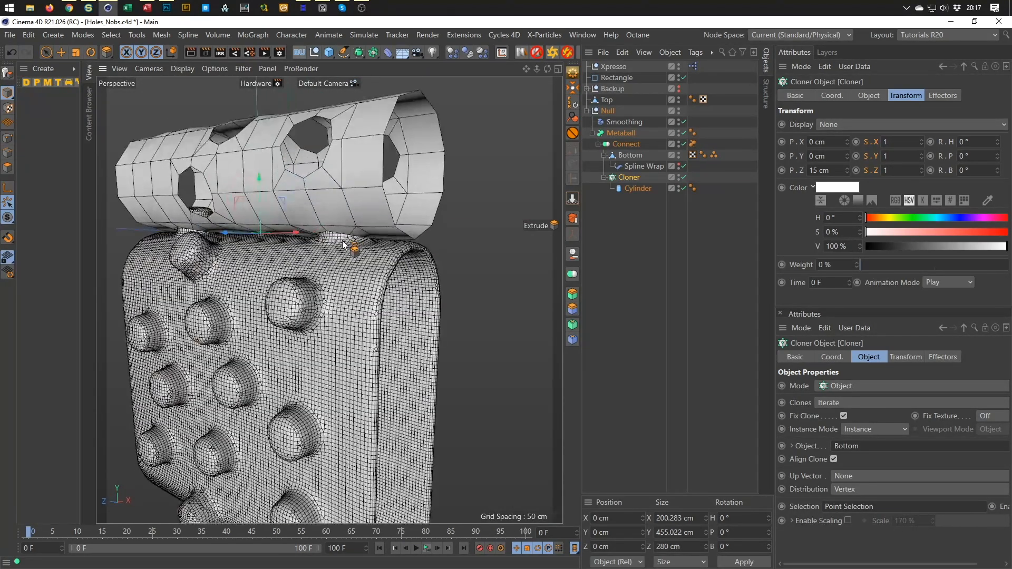
# Switch the viewport to Gouraud shading without wireframe lines and inspect the smoothed belt and knobs
pyautogui.press('n')
pyautogui.press('a')
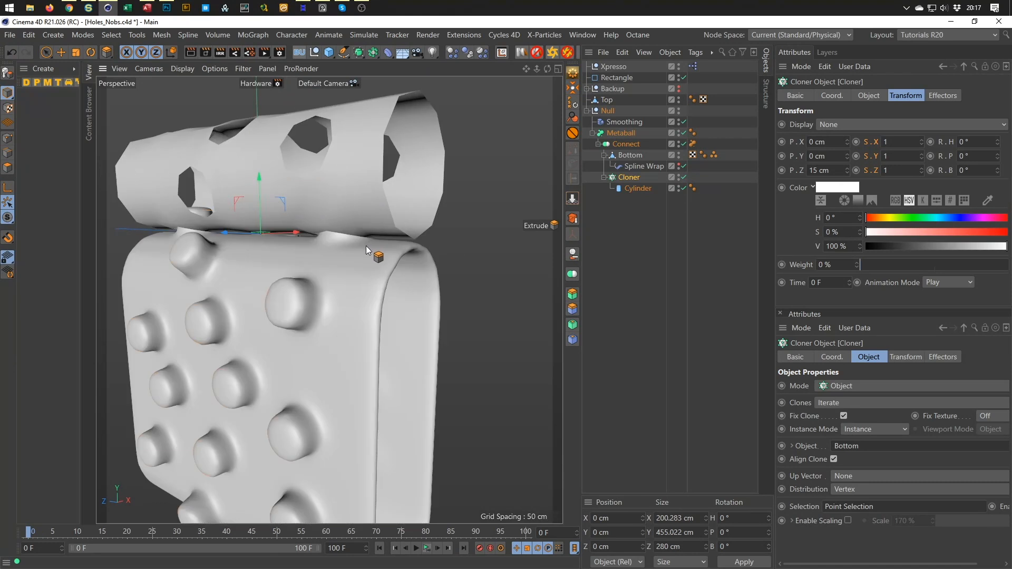
pyautogui.keyDown('alt'); pyautogui.moveTo(377, 286); pyautogui.dragTo(359, 274); pyautogui.keyUp('alt')
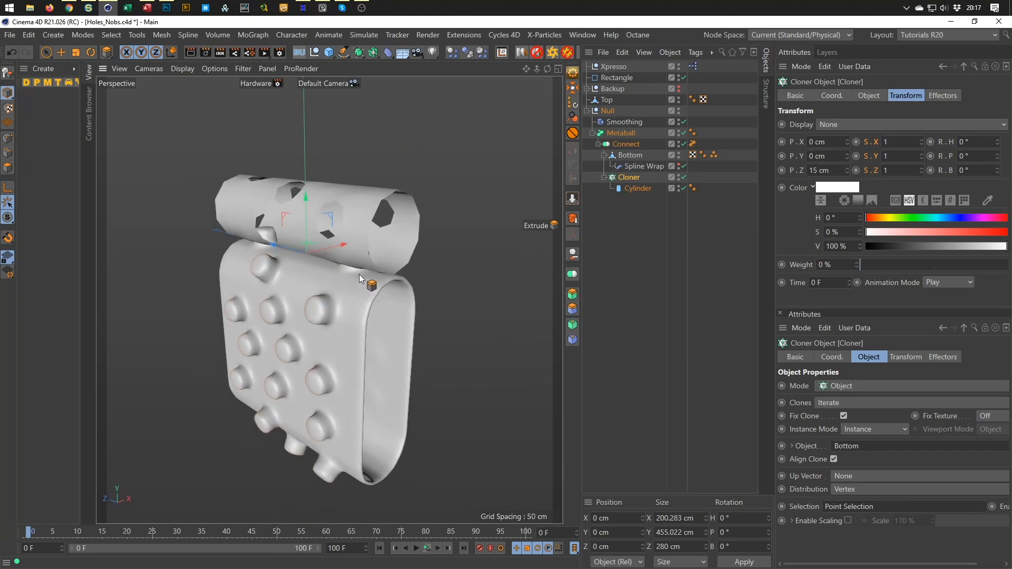
pyautogui.keyDown('alt'); pyautogui.moveTo(386, 262); pyautogui.dragTo(419, 260, button='right'); pyautogui.keyUp('alt')
pyautogui.moveTo(420, 260)
pyautogui.keyDown('alt'); pyautogui.mouseDown()
pyautogui.moveTo(468, 260)
pyautogui.moveTo(419, 258)
pyautogui.mouseUp(); pyautogui.keyUp('alt')
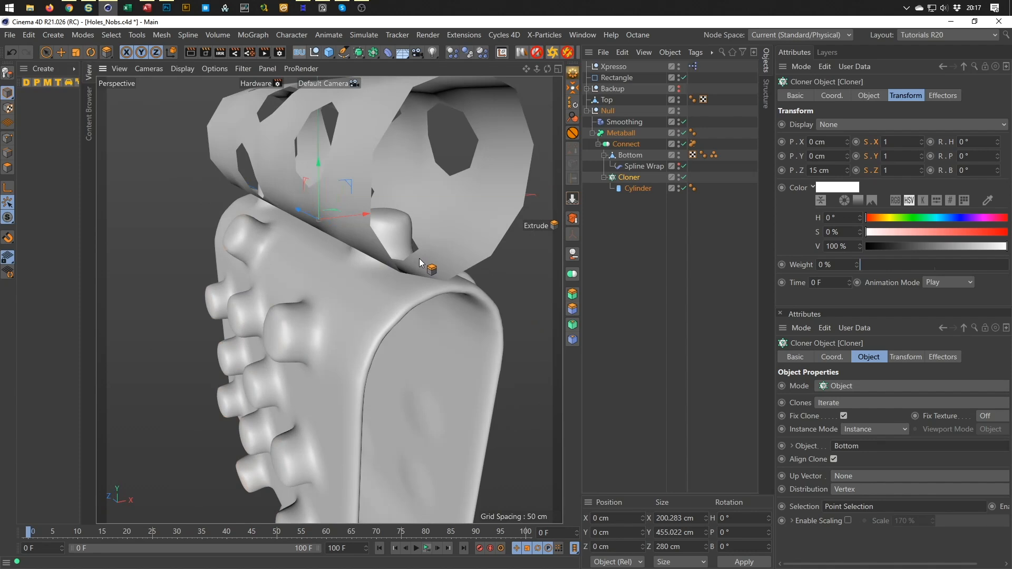
pyautogui.keyDown('alt'); pyautogui.moveTo(419, 259); pyautogui.dragTo(372, 326, button='right'); pyautogui.keyUp('alt')
pyautogui.moveTo(372, 327)
pyautogui.keyDown('alt'); pyautogui.mouseDown()
pyautogui.moveTo(393, 240)
pyautogui.moveTo(373, 276)
pyautogui.moveTo(404, 270)
pyautogui.moveTo(390, 261)
pyautogui.moveTo(394, 228)
pyautogui.moveTo(355, 267)
pyautogui.moveTo(352, 326)
pyautogui.mouseUp(); pyautogui.keyUp('alt')
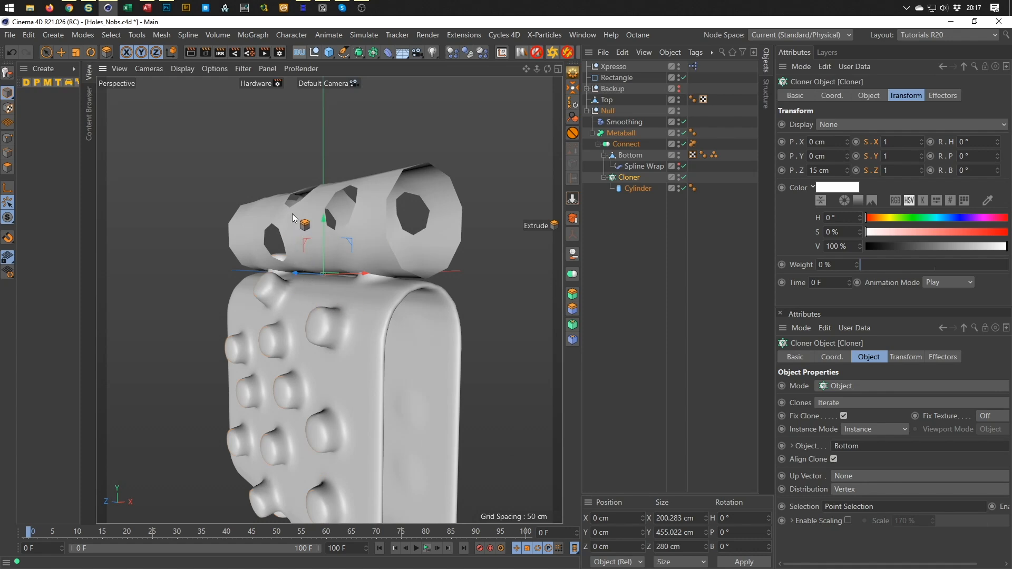
# Turn off file saving in the Hardware render preset and review its Hardware OpenGL options
pyautogui.click(280, 53)
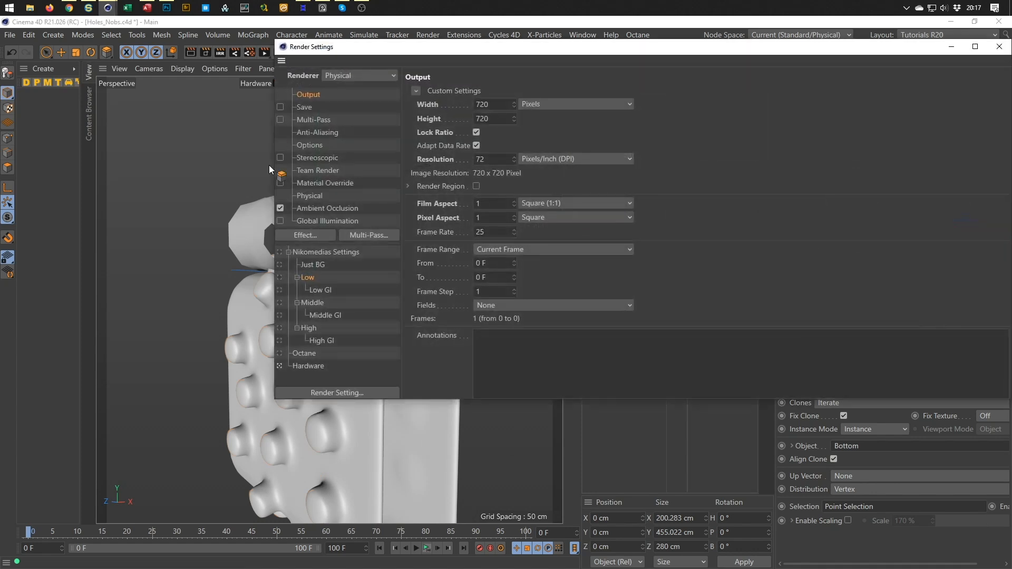
pyautogui.moveTo(867, 48); pyautogui.dragTo(768, 62)
pyautogui.moveTo(913, 112); pyautogui.dragTo(632, 144)
pyautogui.moveTo(481, 61); pyautogui.dragTo(614, 41)
pyautogui.click(337, 356)
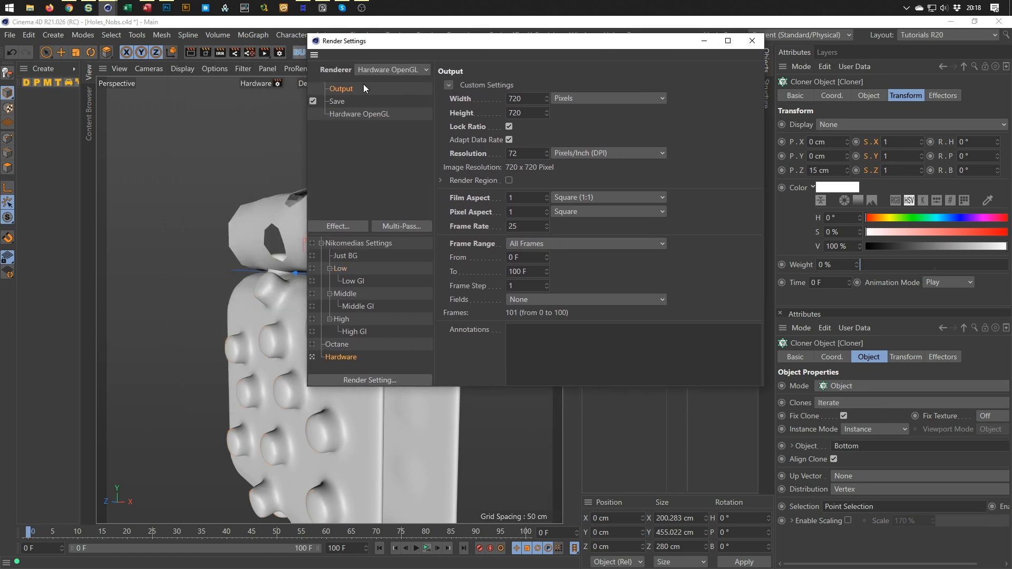
pyautogui.click(377, 66)
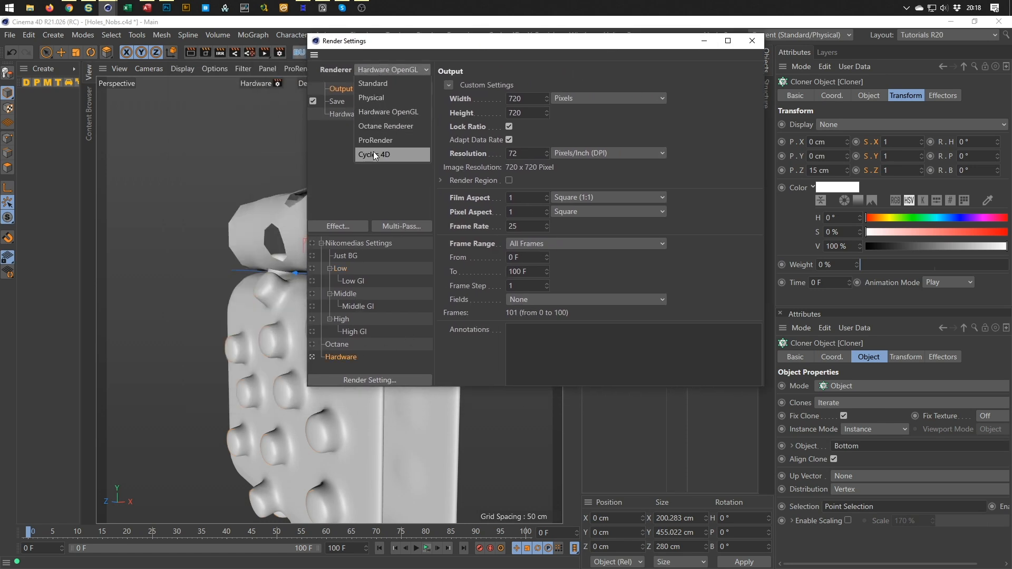
pyautogui.click(334, 141)
pyautogui.click(313, 100)
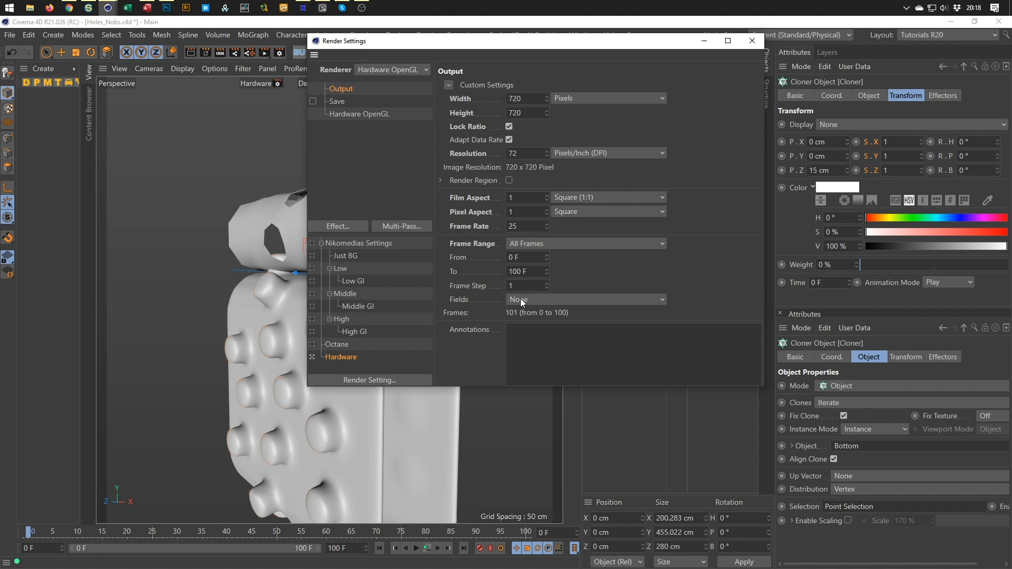
pyautogui.click(353, 116)
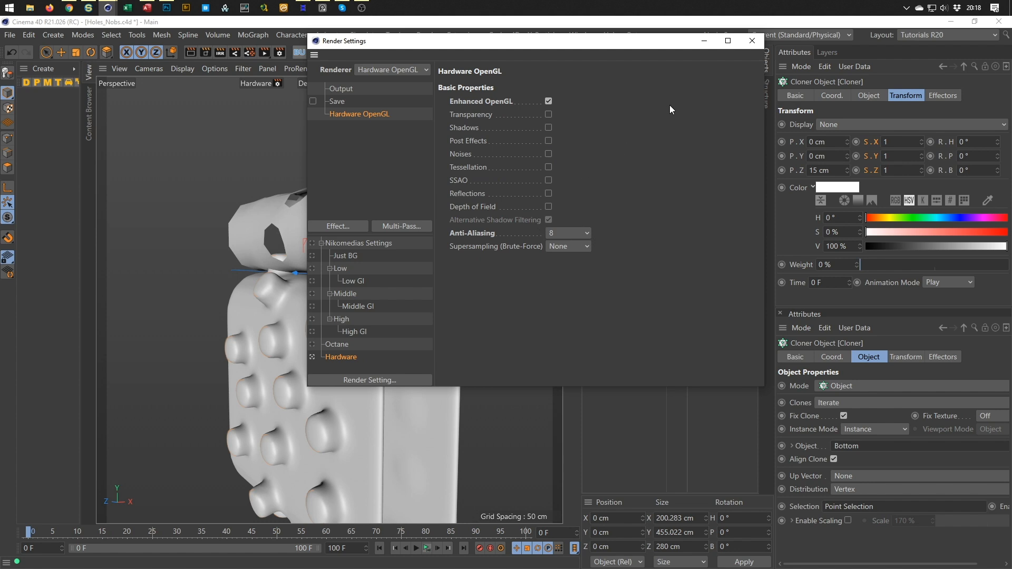
pyautogui.click(750, 41)
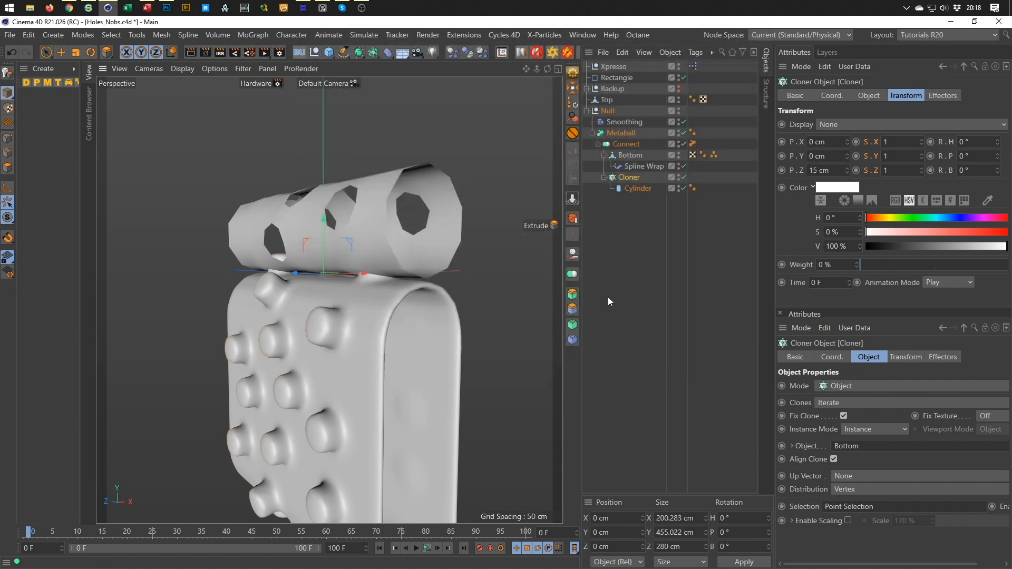
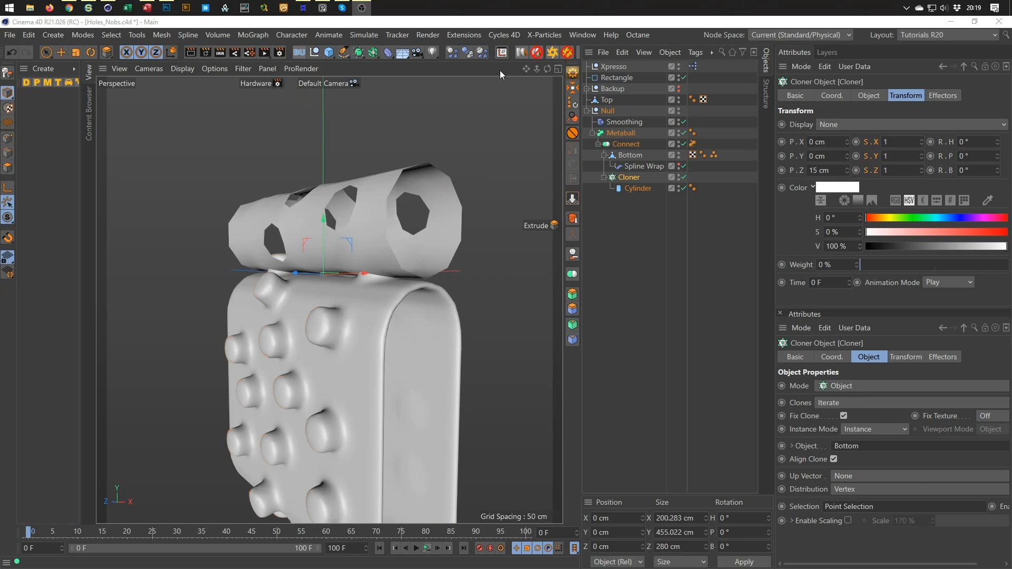
# Render the animation to the Picture Viewer without saving, and stop the render after the first few frames
pyautogui.hotkey('shift', 'r')
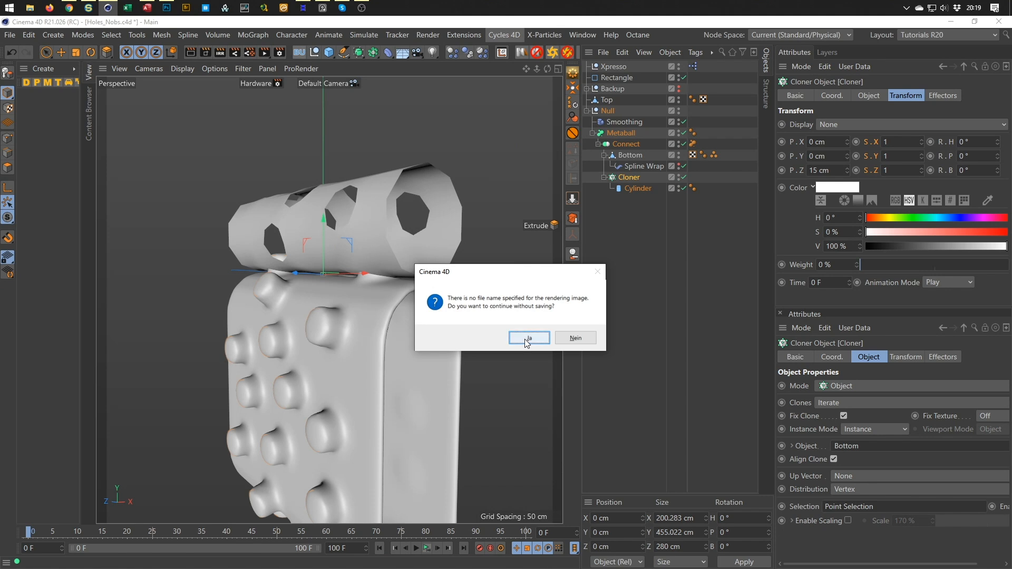
pyautogui.click(525, 339)
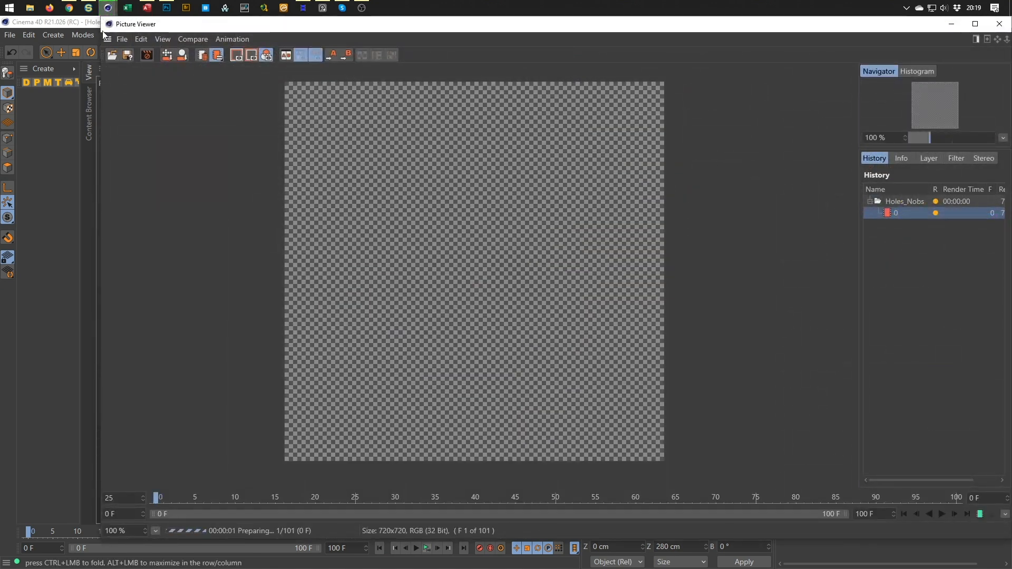
pyautogui.moveTo(103, 26); pyautogui.dragTo(450, 40)
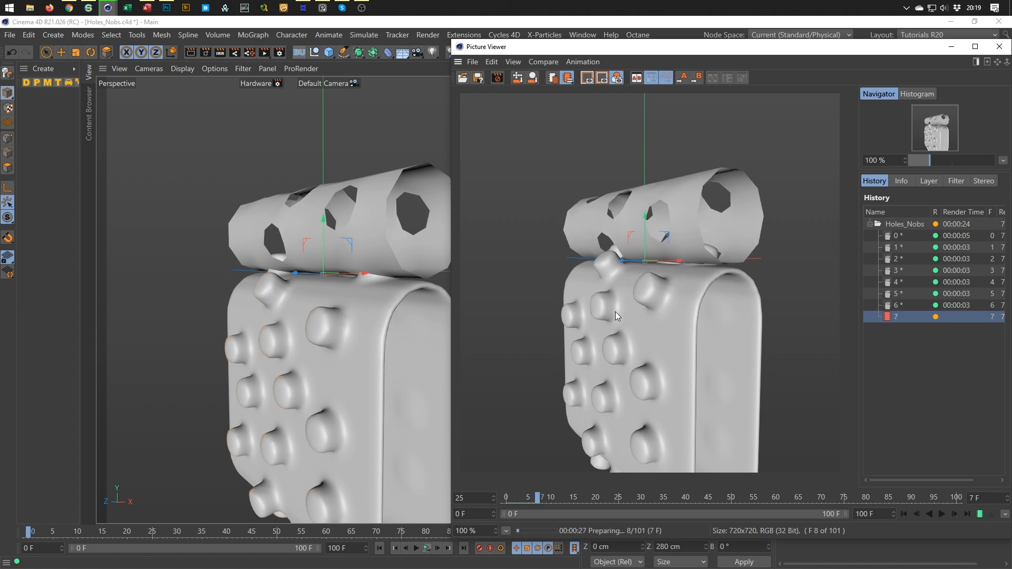
pyautogui.click(498, 78)
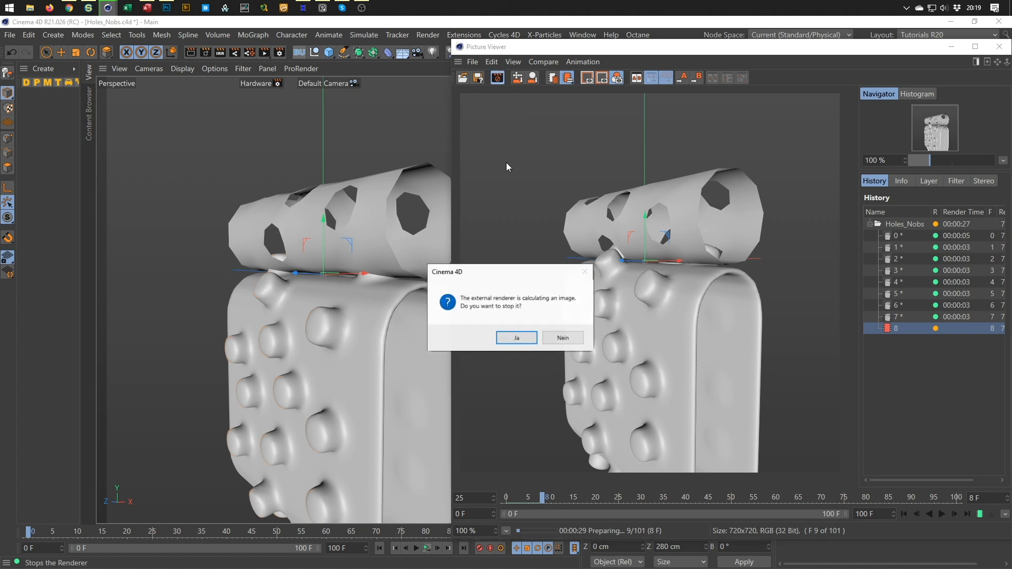
pyautogui.click(517, 336)
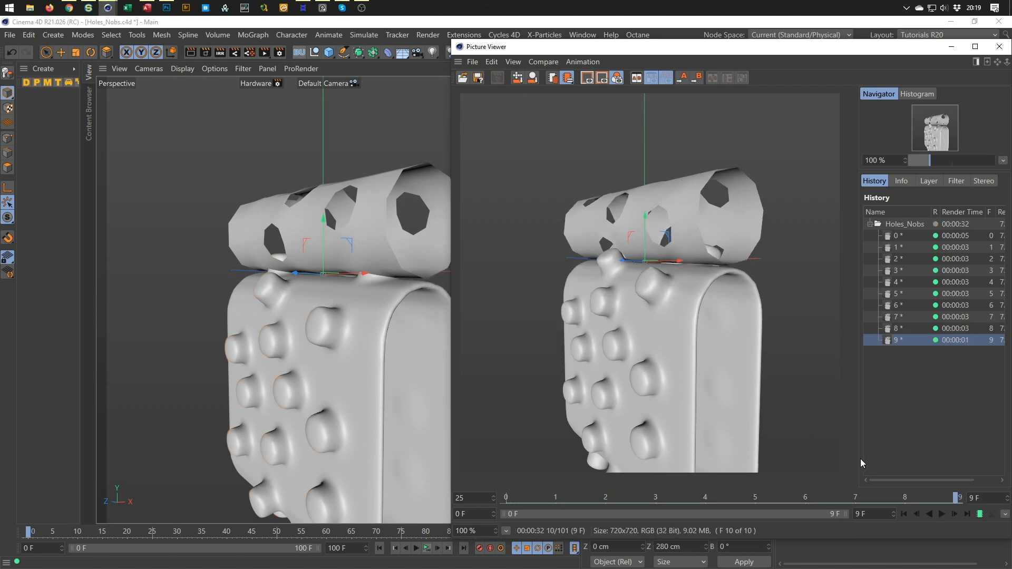
# Play back the rendered frames in the Picture Viewer, pause playback and close the viewer
pyautogui.click(940, 514)
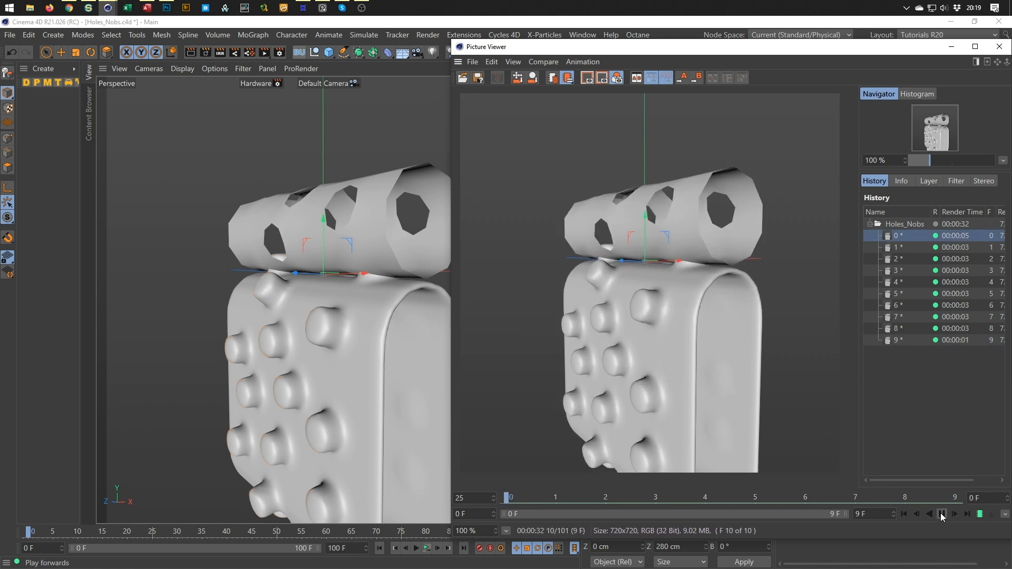
pyautogui.click(940, 513)
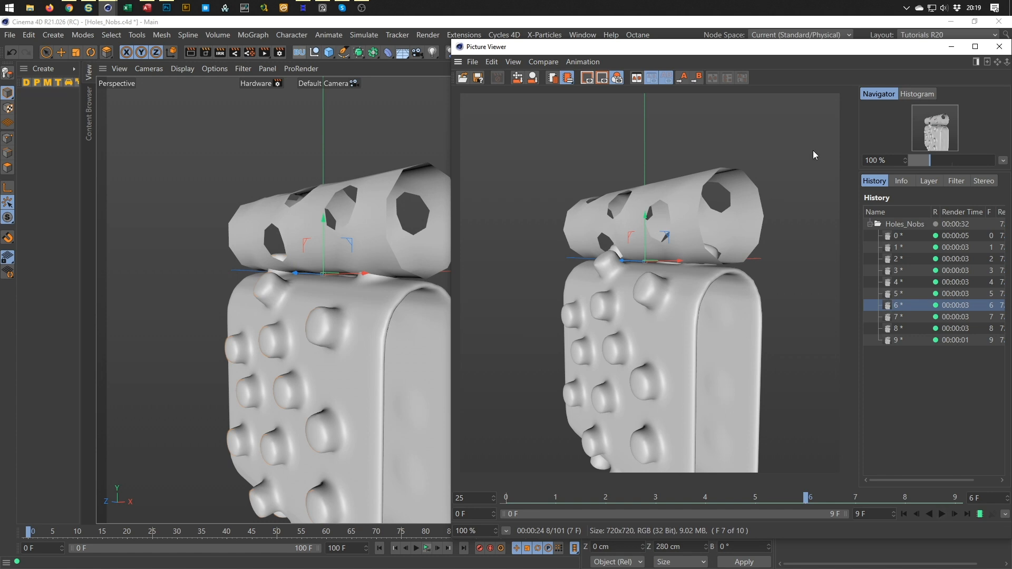
pyautogui.click(999, 47)
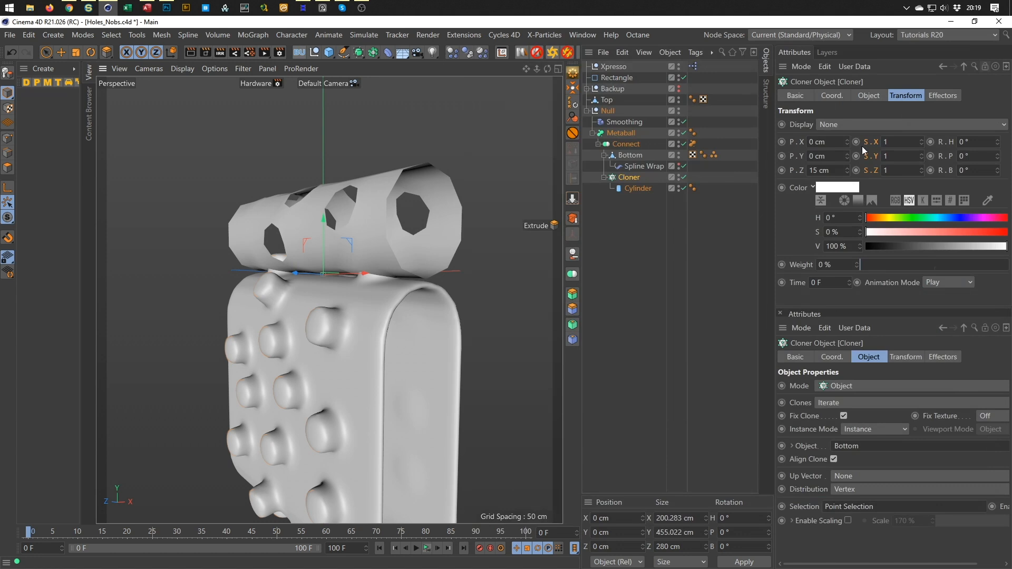
# Advance the timeline one frame and return to frame 0 while inspecting how the smoothed belt updates
pyautogui.keyDown('alt'); pyautogui.moveTo(388, 327); pyautogui.dragTo(360, 279); pyautogui.keyUp('alt')
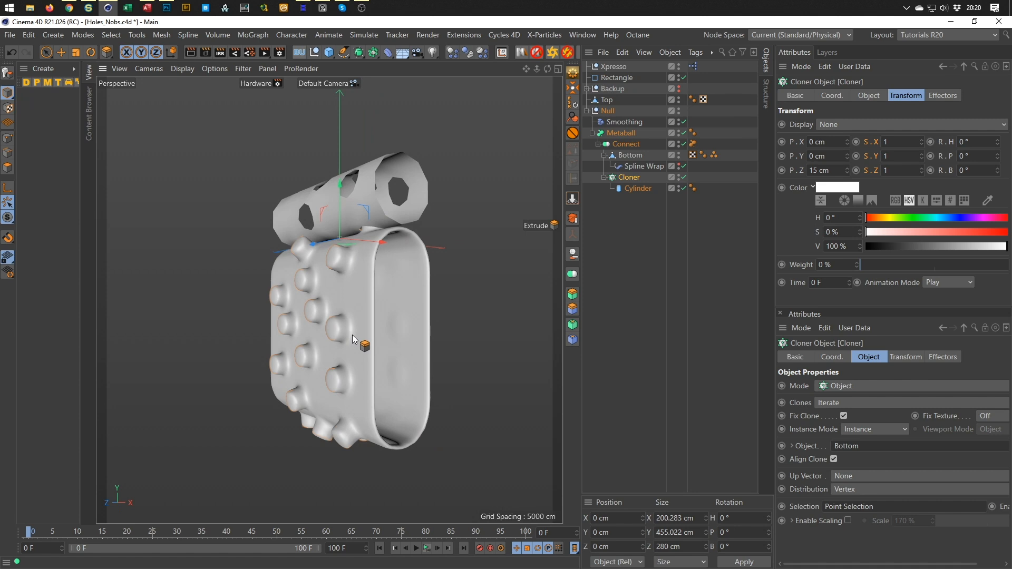
pyautogui.press('g')
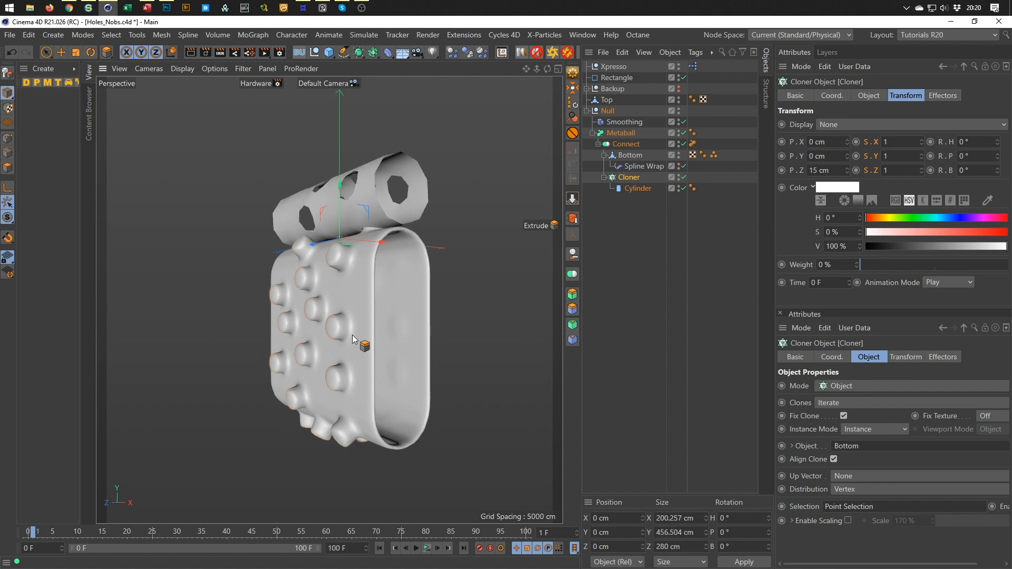
pyautogui.press('f')
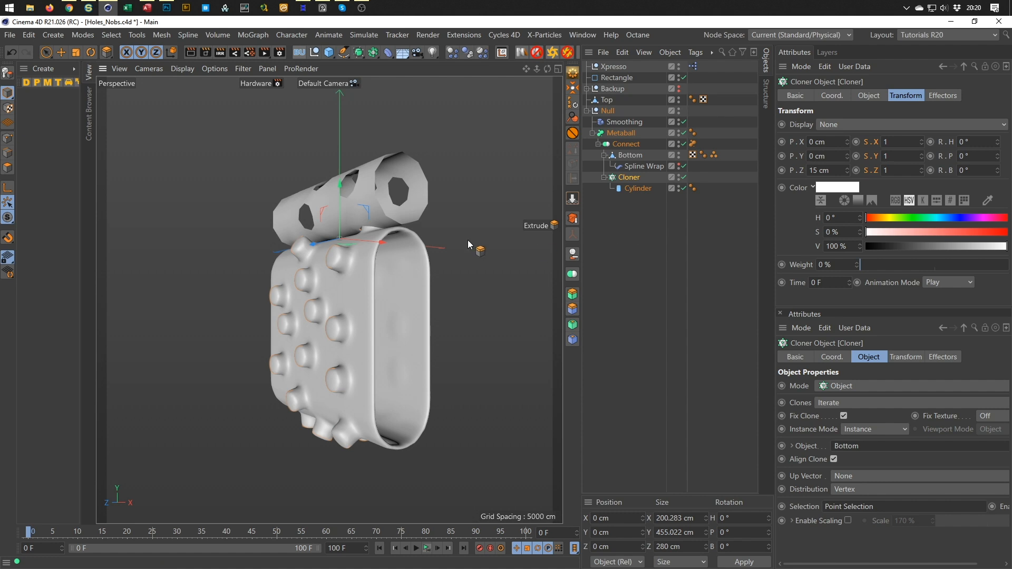
pyautogui.keyDown('alt'); pyautogui.moveTo(393, 261); pyautogui.dragTo(457, 221); pyautogui.keyUp('alt')
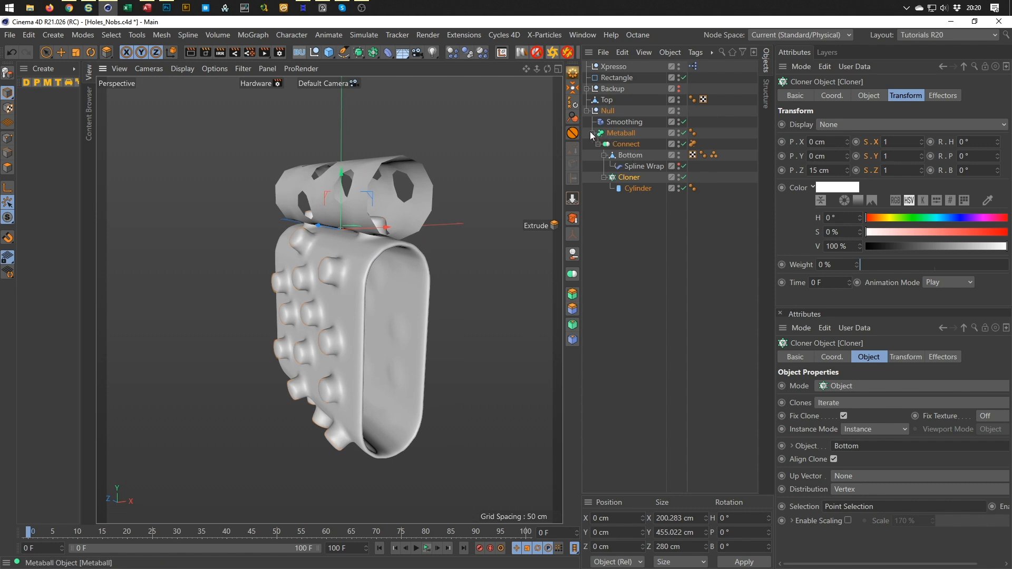
# Duplicate Bottom and Cloner with their children out of the Metaball hierarchy to the root level
pyautogui.click(634, 156)
pyautogui.keyDown('ctrl'); pyautogui.click(637, 177); pyautogui.keyUp('ctrl')
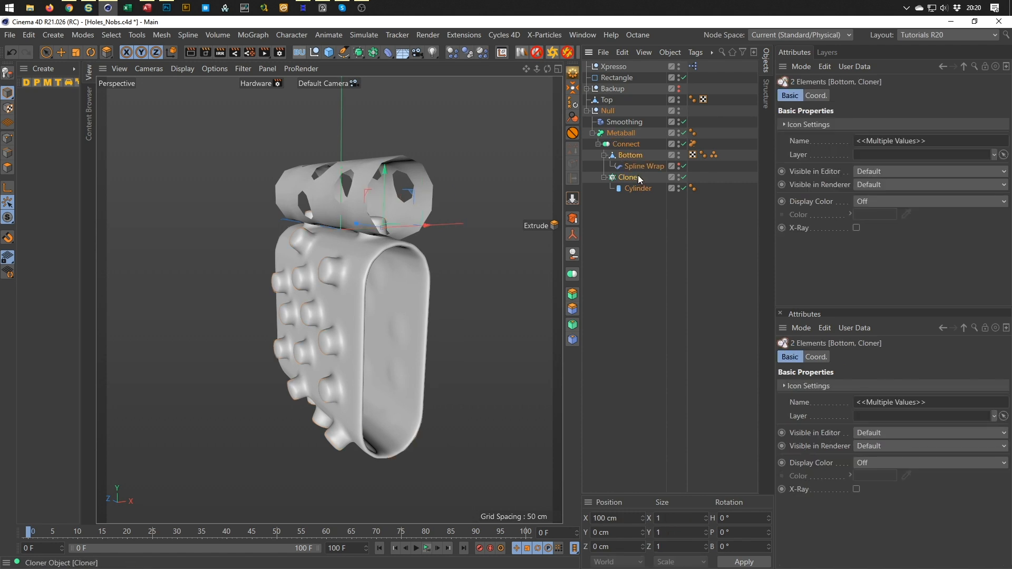
pyautogui.keyDown('ctrl'); pyautogui.moveTo(628, 297); pyautogui.dragTo(627, 297); pyautogui.keyUp('ctrl')
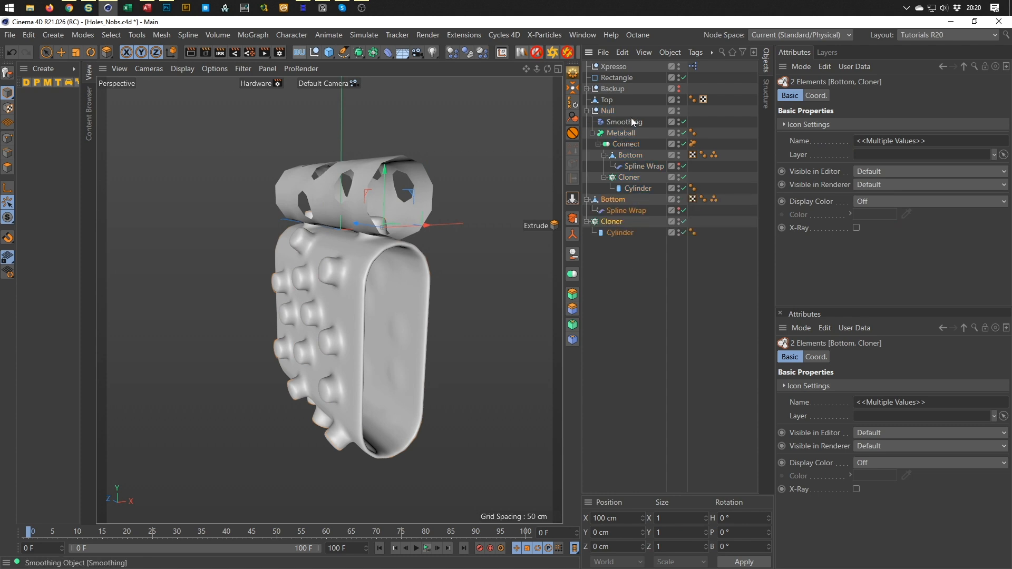
# Disable the Smoothing deformer, Metaball, Connect and the original Cloner and Cylinder, and collapse their parent Null
pyautogui.moveTo(686, 134); pyautogui.dragTo(688, 175)
pyautogui.click(683, 188)
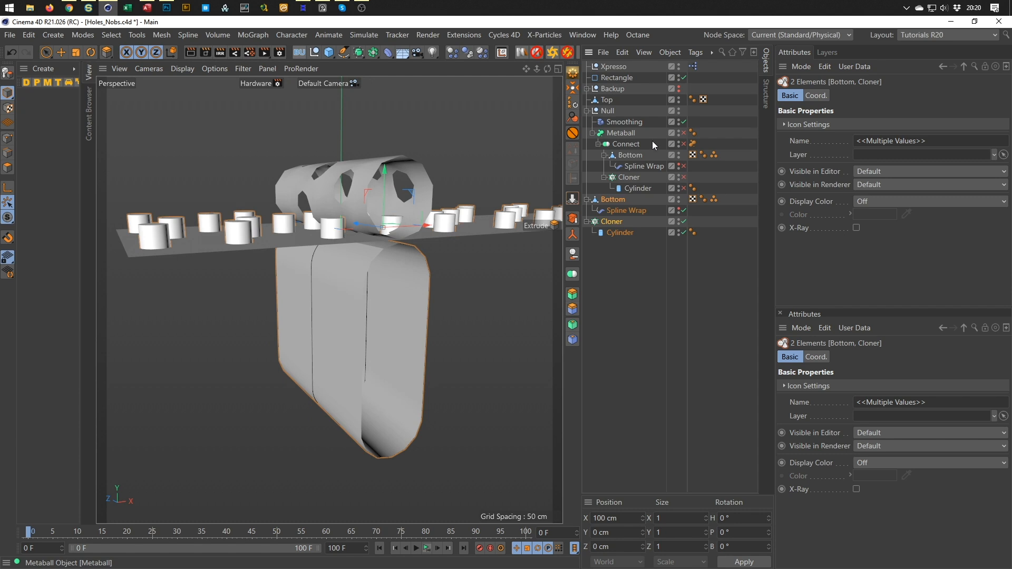
pyautogui.click(683, 123)
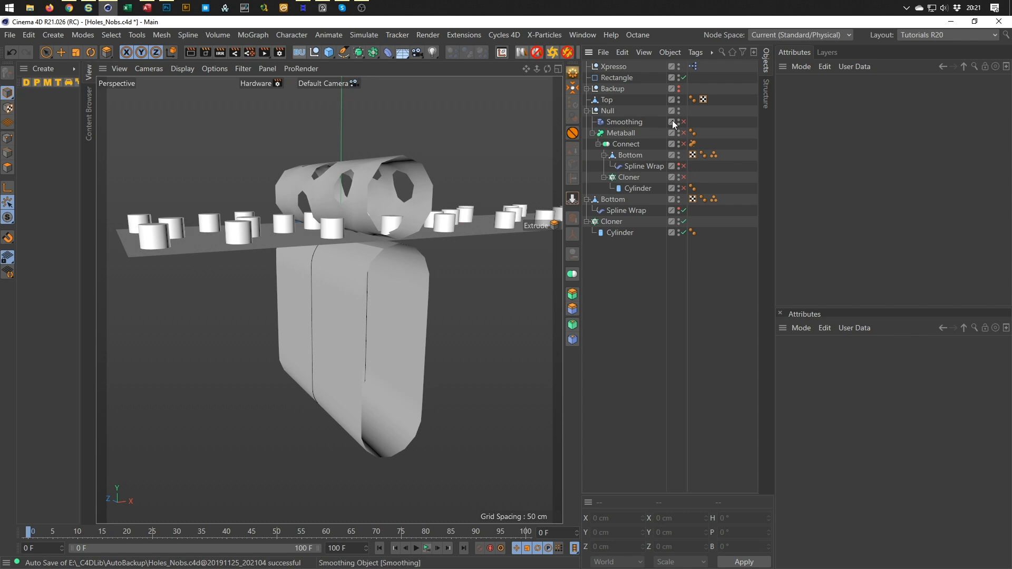
pyautogui.click(587, 111)
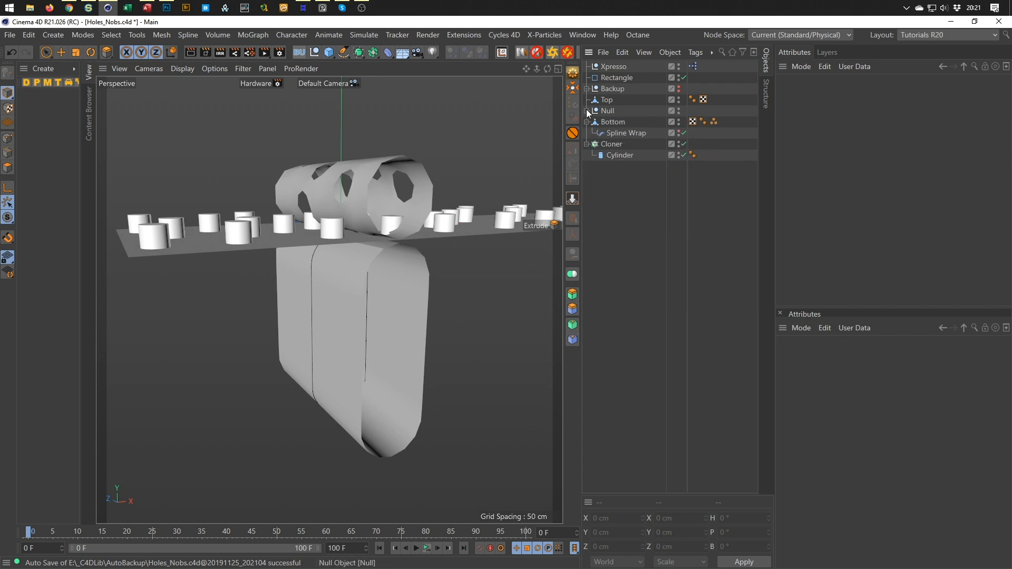
# Rename the Null as Metaball Way and hide it in both the editor and the renderer
pyautogui.doubleClick(608, 111)
pyautogui.write('Me')
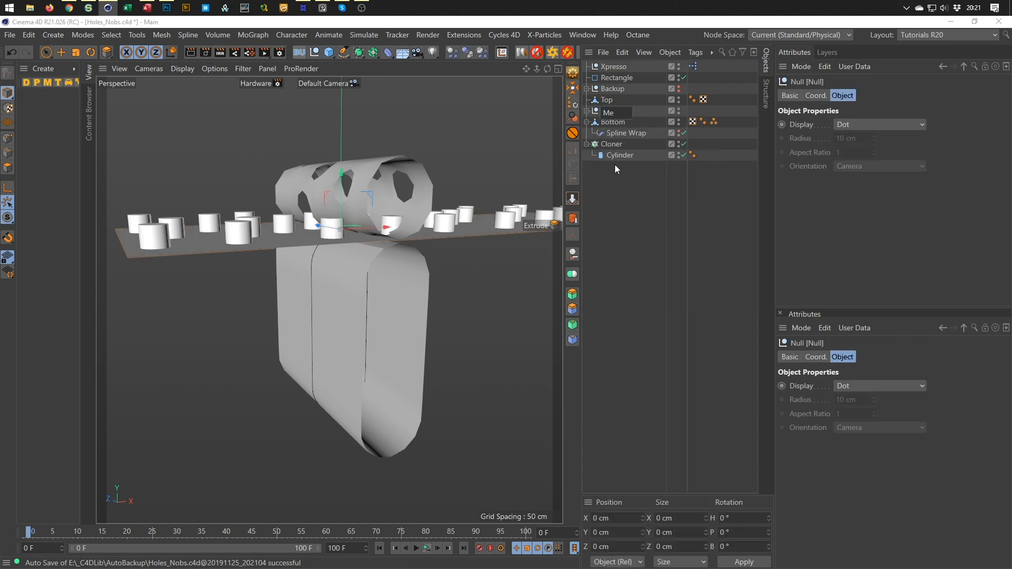
pyautogui.write('taball Way')
pyautogui.press('Return')
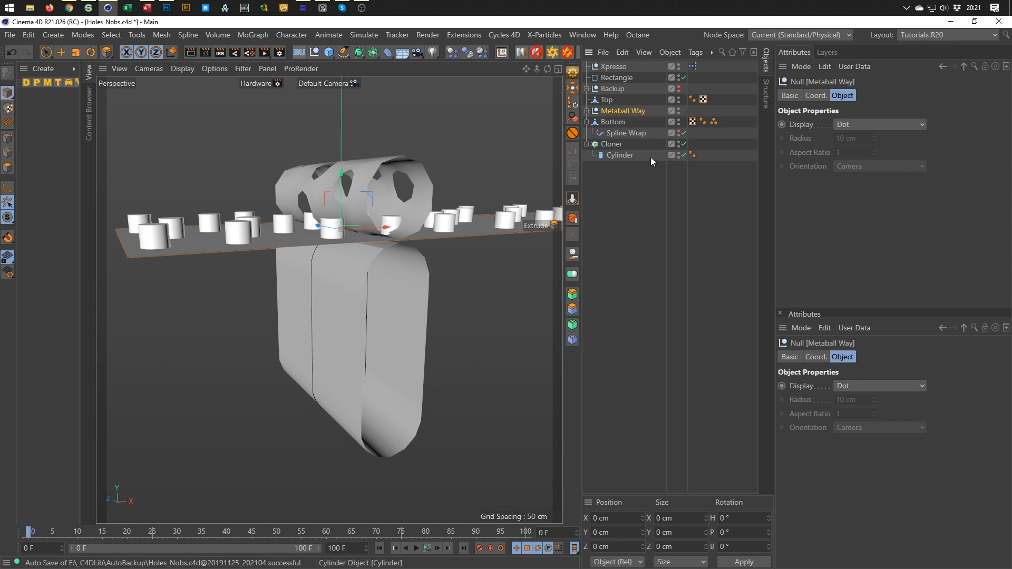
pyautogui.doubleClick(678, 108)
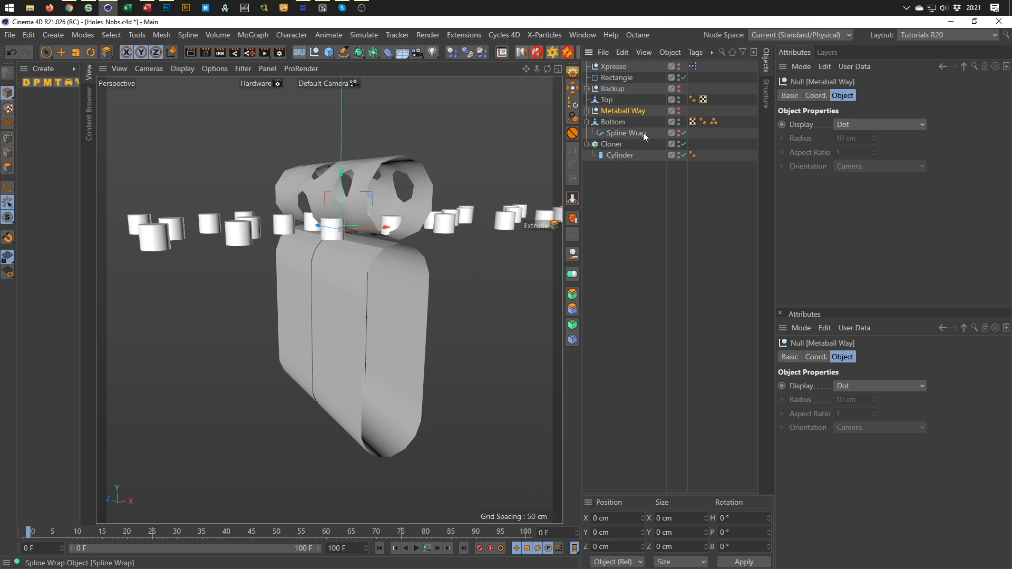
# Examine the duplicated Bottom and Cloner, toggling the Cloner off and on and reviewing its object properties
pyautogui.click(621, 122)
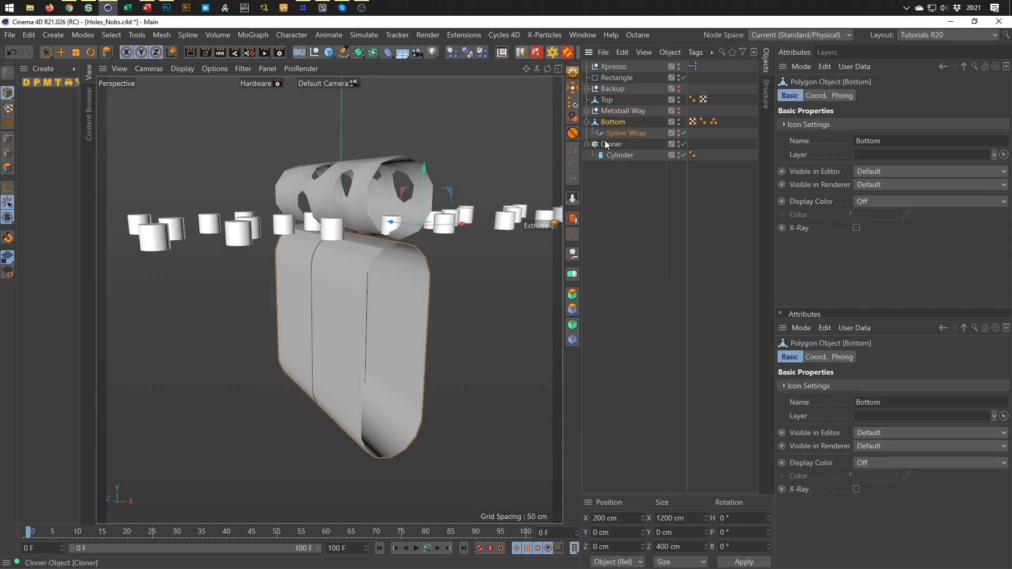
pyautogui.click(587, 111)
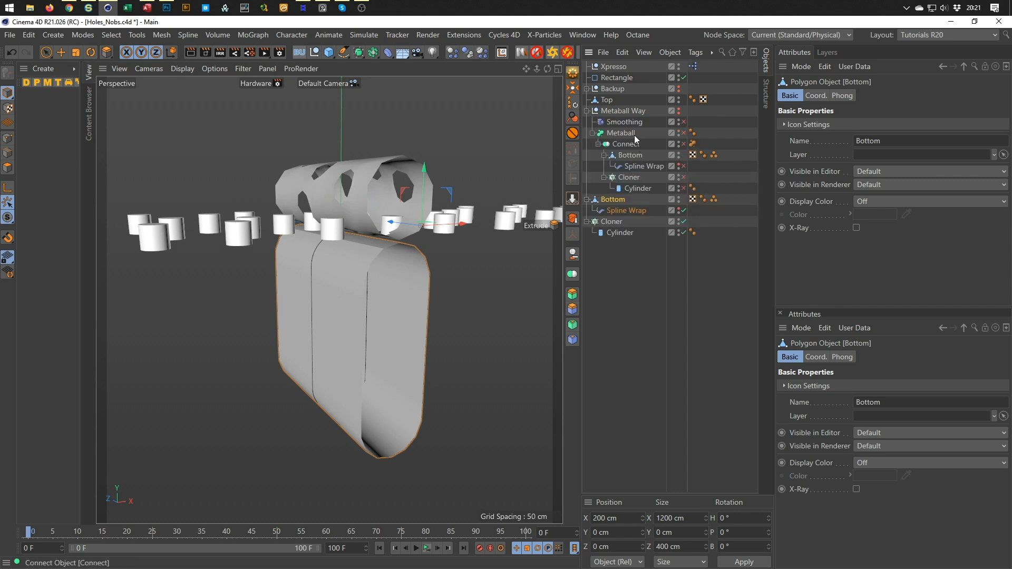
pyautogui.click(587, 112)
pyautogui.keyDown('alt'); pyautogui.moveTo(448, 246); pyautogui.dragTo(363, 226); pyautogui.keyUp('alt')
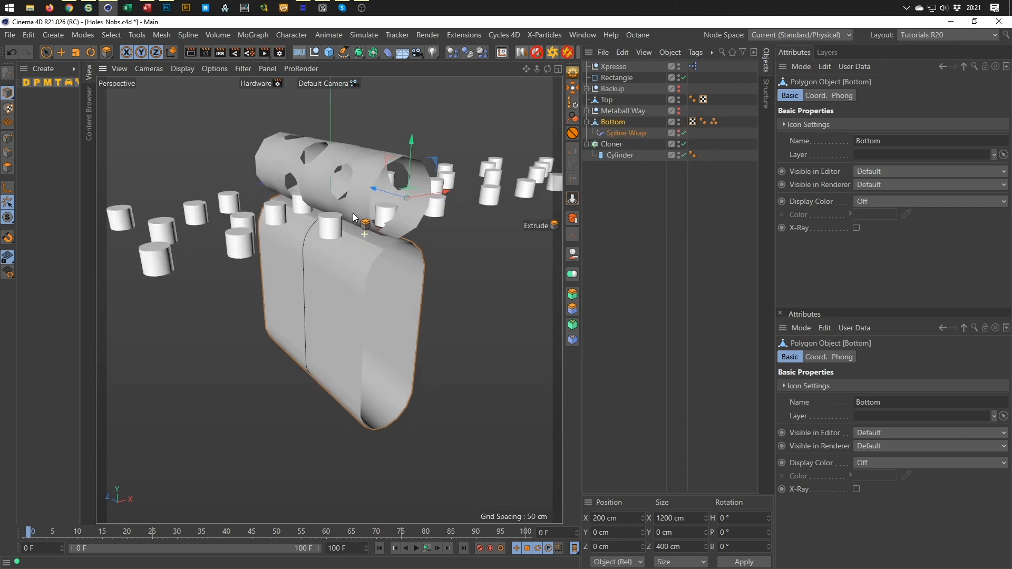
pyautogui.click(611, 144)
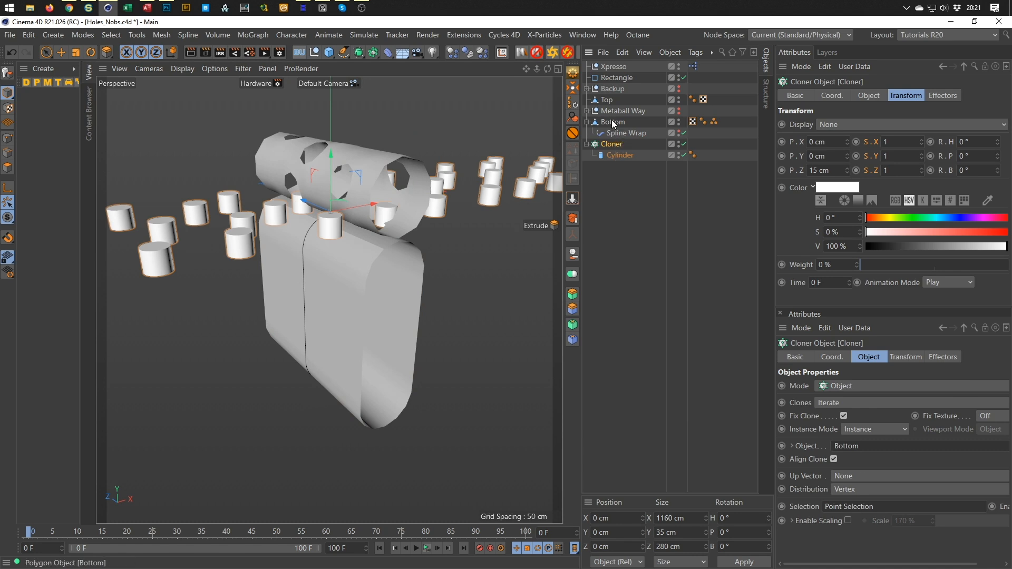
pyautogui.click(684, 144)
pyautogui.click(684, 145)
pyautogui.click(874, 98)
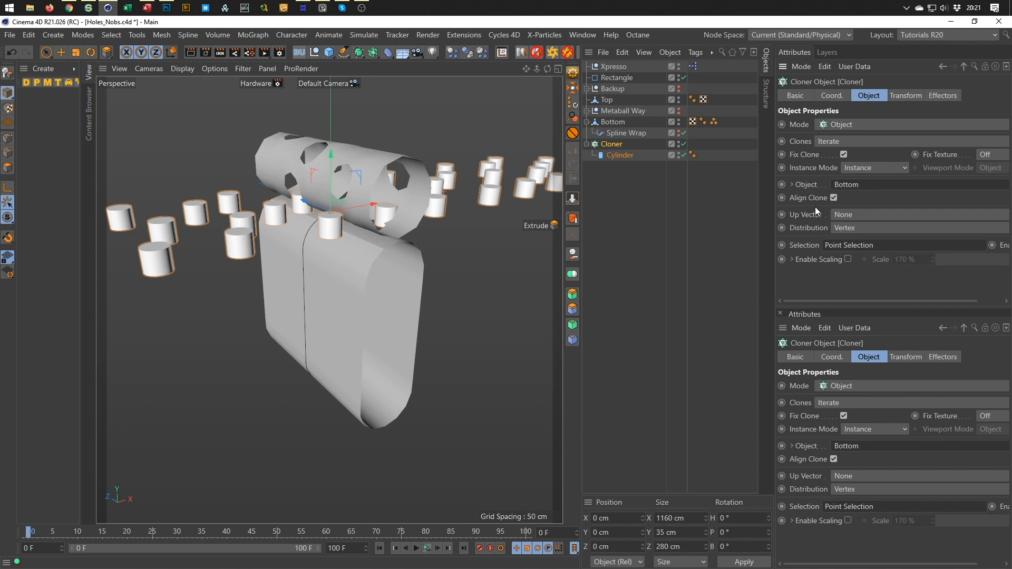
# Inspect the Point Selection tags of both Bottom objects and the settings of the duplicate's Spline Wrap
pyautogui.click(716, 122)
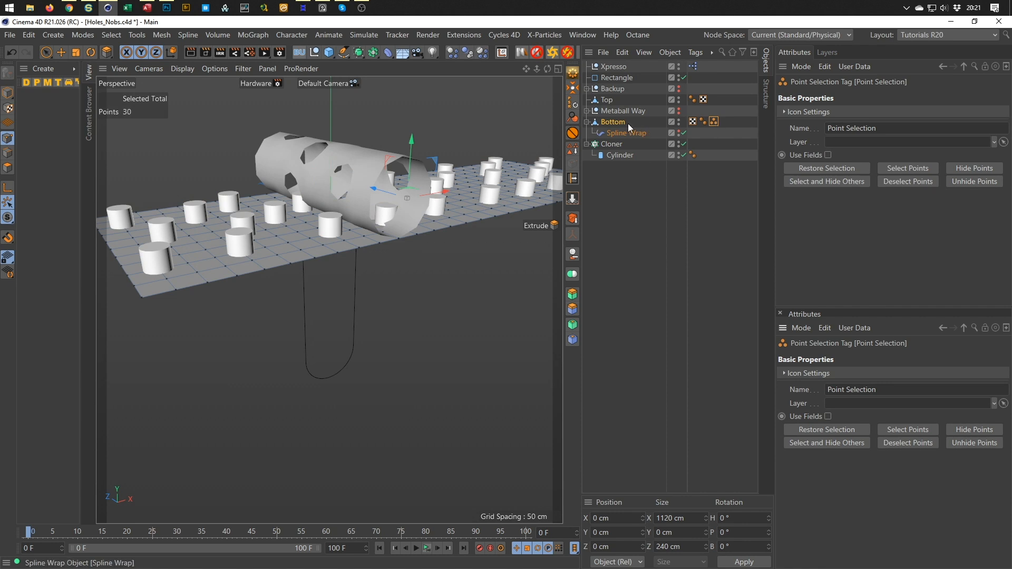
pyautogui.click(586, 111)
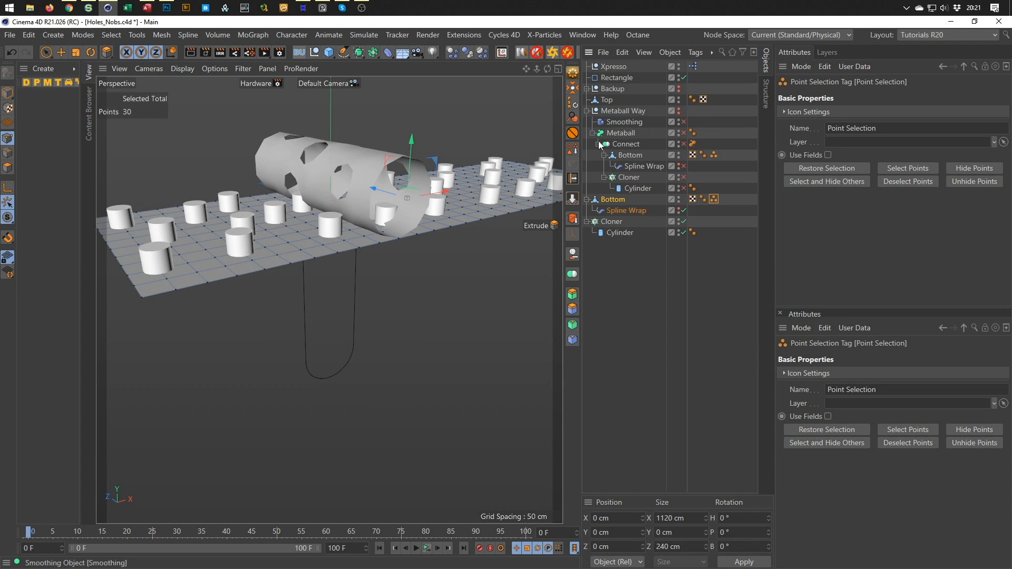
pyautogui.click(714, 154)
pyautogui.click(690, 208)
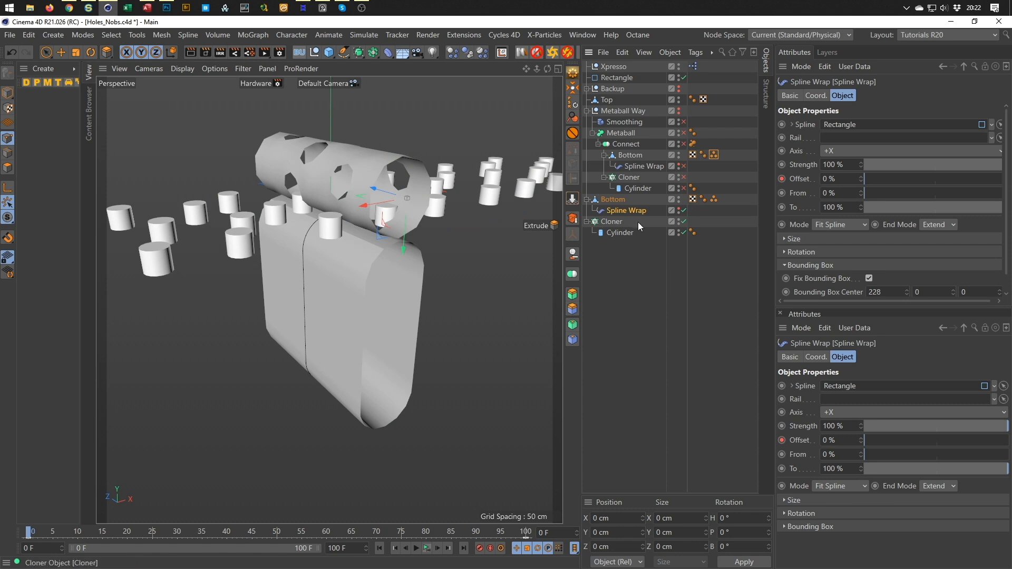
# Toggle the duplicate's Spline Wrap and Cloner off and on to compare the selected points, cloned cylinders and wrapped belt
pyautogui.click(683, 210)
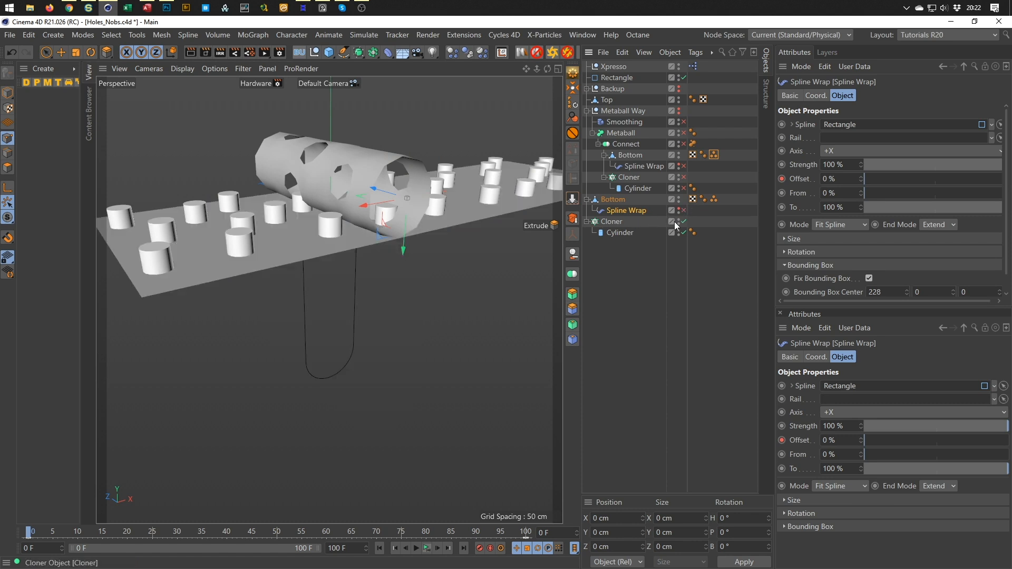
pyautogui.doubleClick(713, 200)
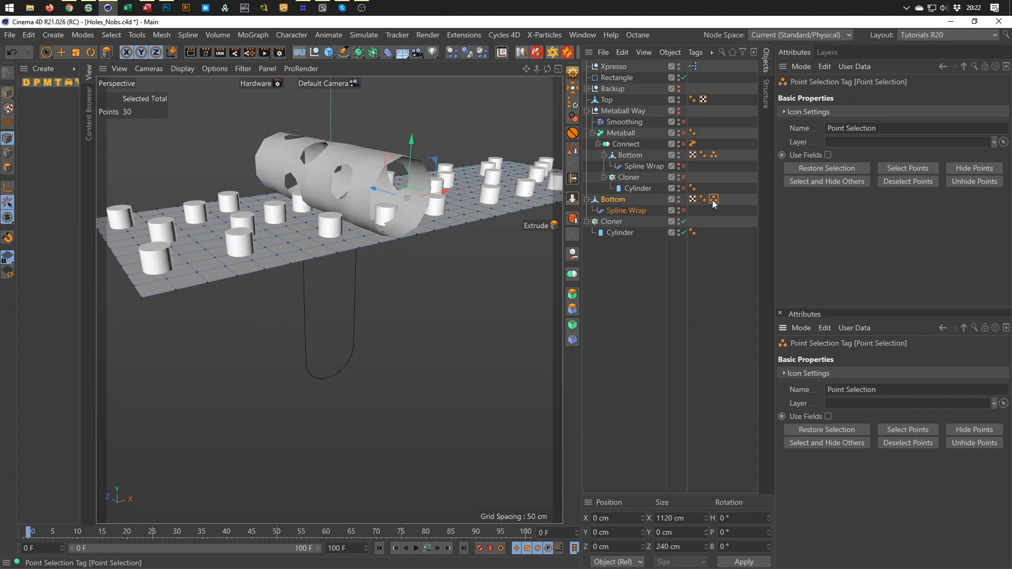
pyautogui.click(683, 221)
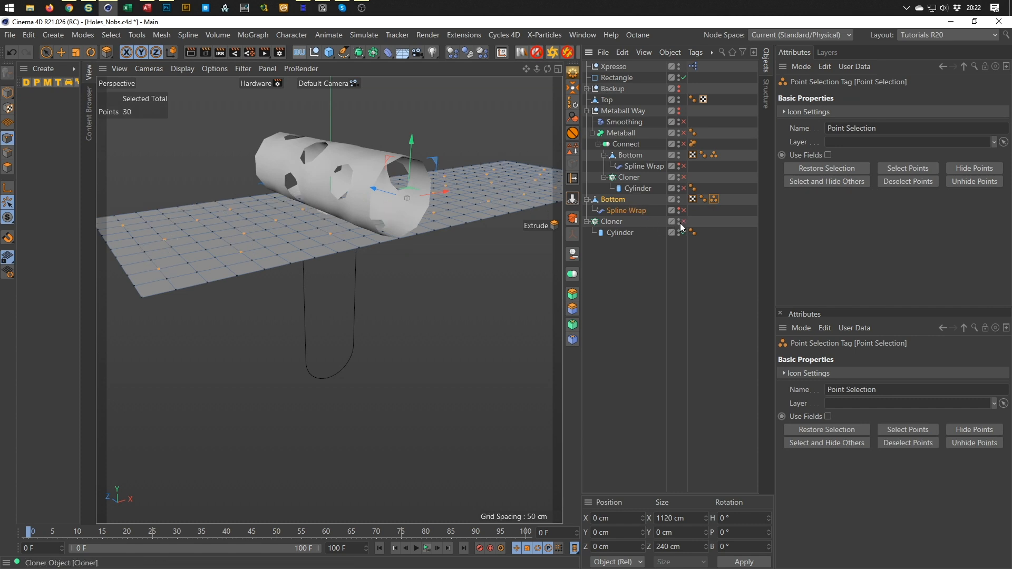
pyautogui.click(684, 221)
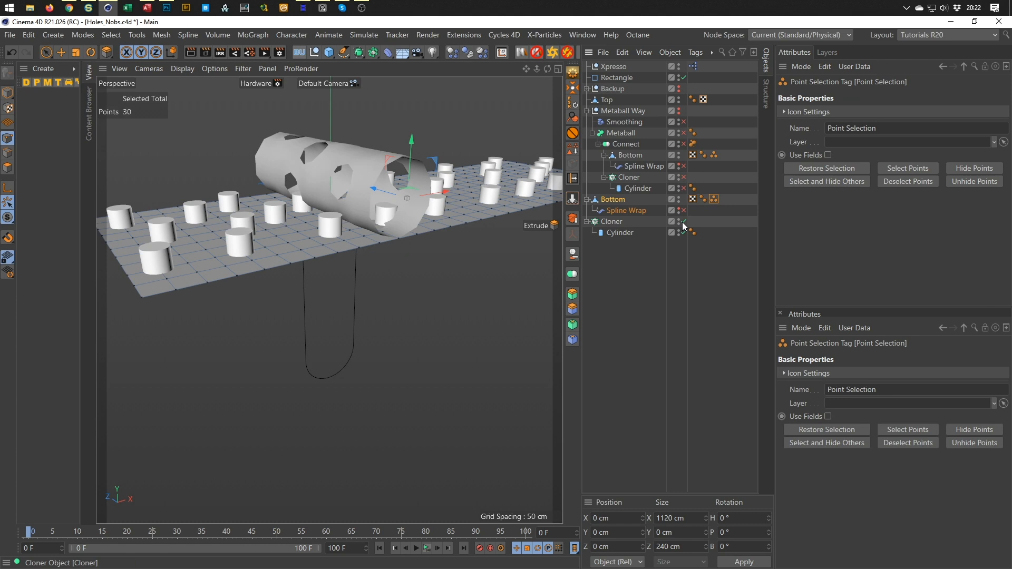
pyautogui.click(7, 93)
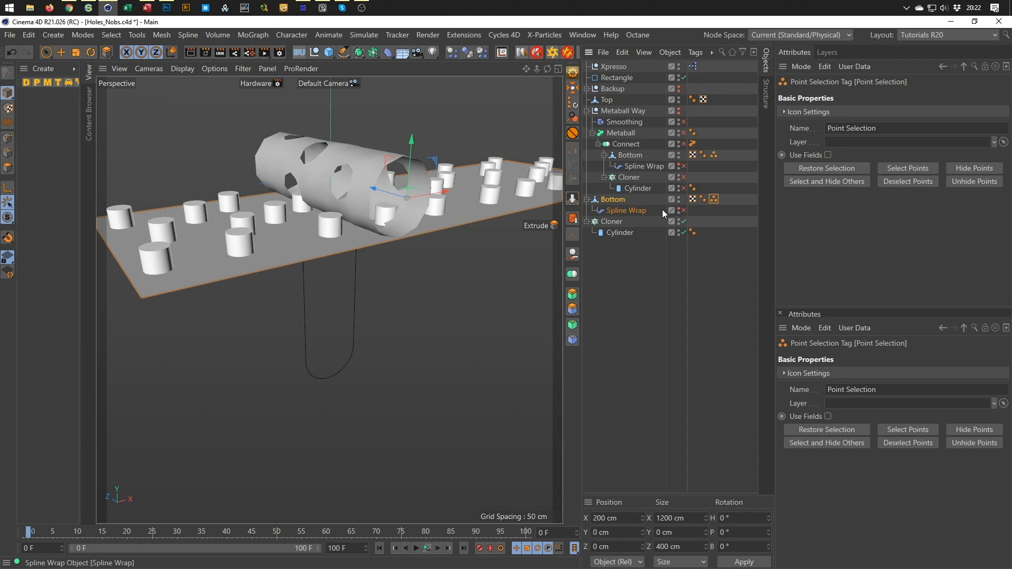
pyautogui.click(684, 211)
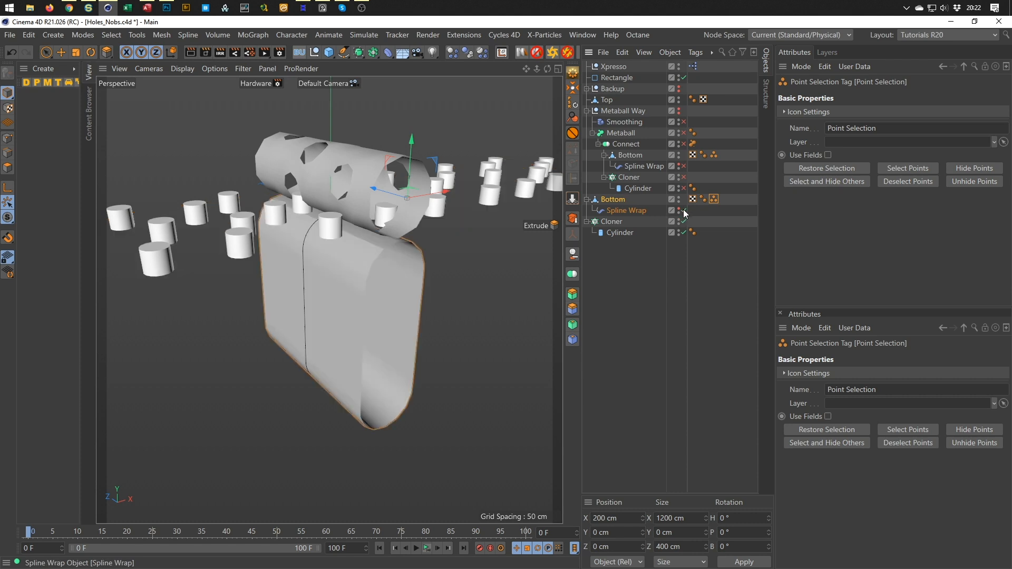
pyautogui.keyDown('alt'); pyautogui.moveTo(399, 177); pyautogui.dragTo(388, 197); pyautogui.keyUp('alt')
pyautogui.scroll(6, 375, 213)
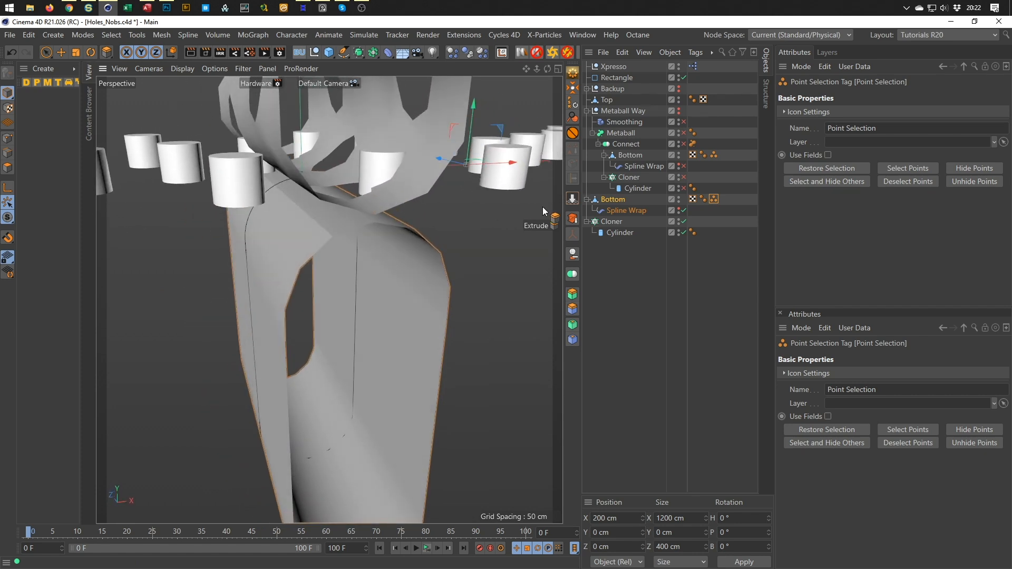
# Place the duplicated Bottom under a new Connect object, and toggle the Cloner off and on to check it
pyautogui.click(613, 200)
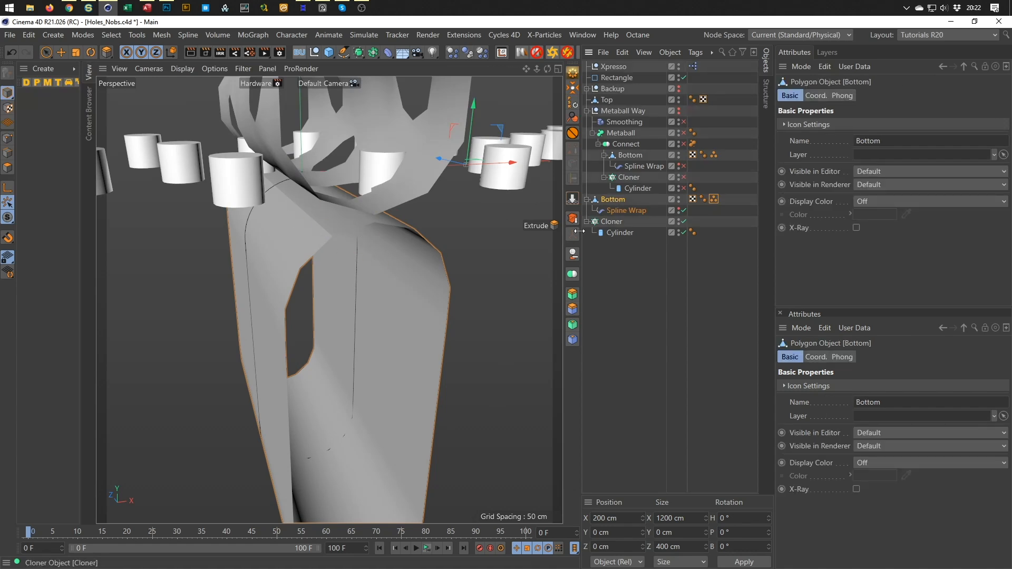
pyautogui.keyDown('alt'); pyautogui.click(572, 274); pyautogui.keyUp('alt')
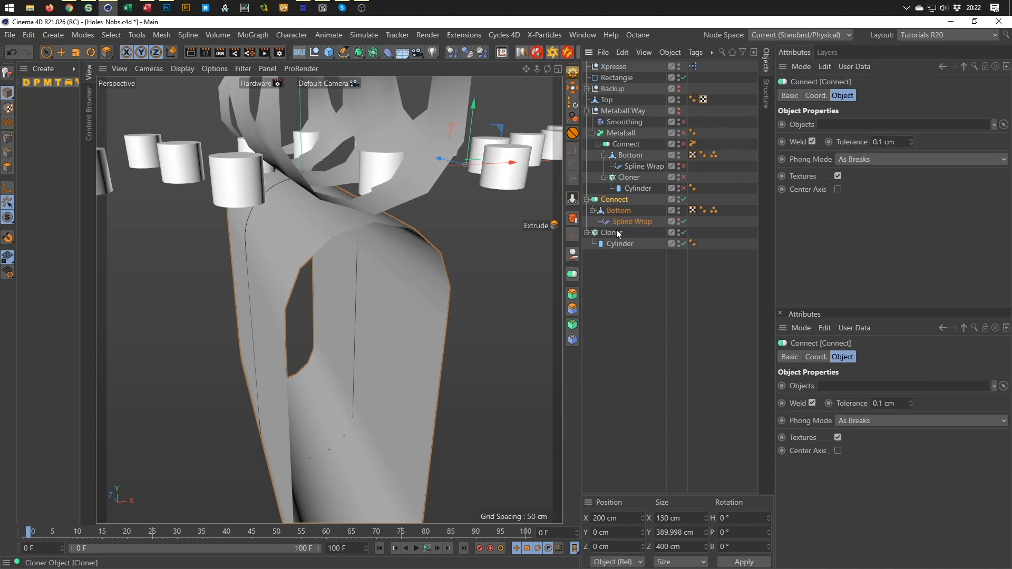
pyautogui.click(684, 233)
pyautogui.click(684, 233)
pyautogui.click(738, 233)
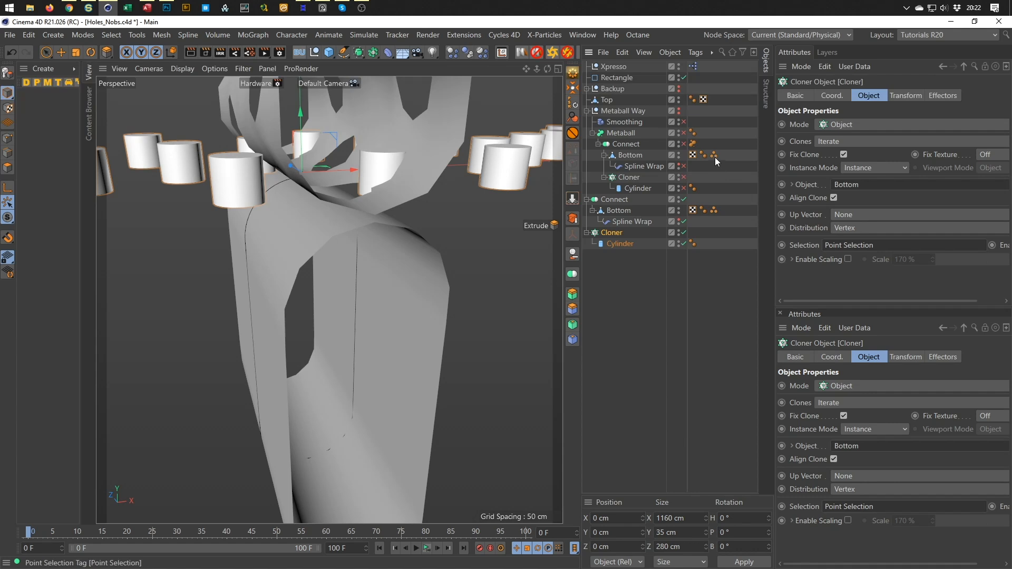
# Undo a trial deletion of the duplicated Bottom's Point Selection tag and assign that tag as the Cloner's selection
pyautogui.click(713, 210)
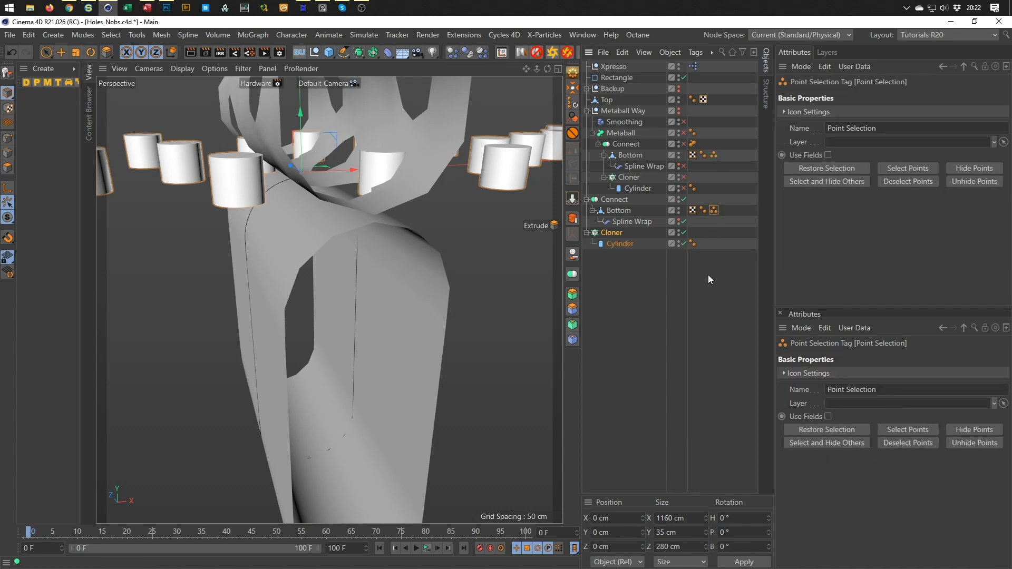
pyautogui.press('Delete')
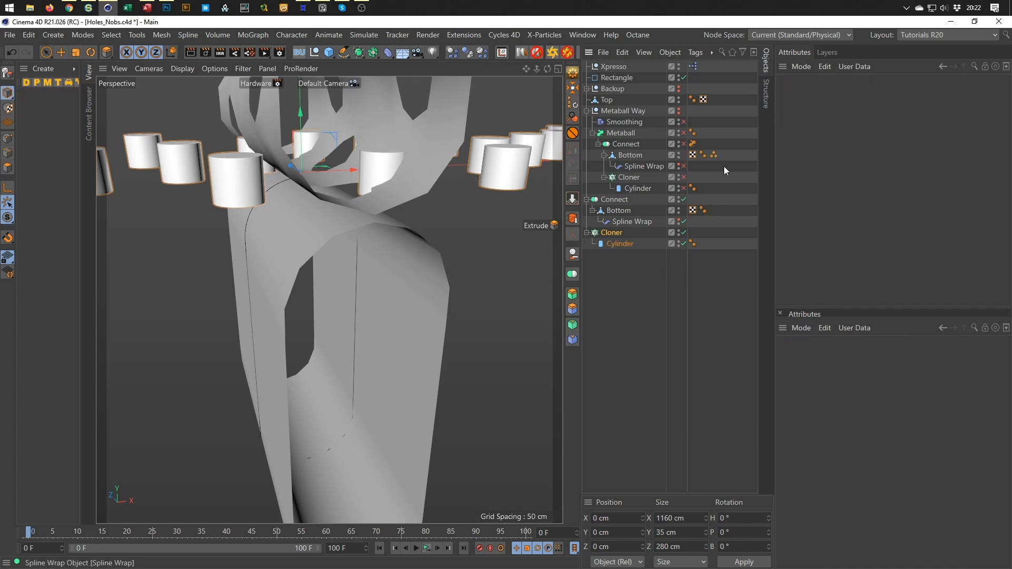
pyautogui.hotkey('ctrl', 'z')
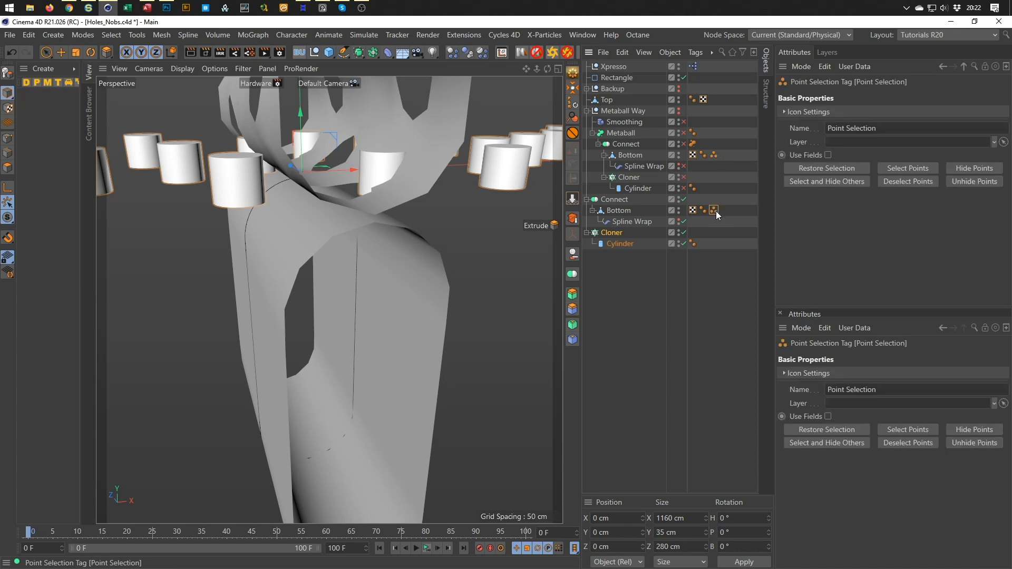
pyautogui.click(616, 235)
pyautogui.moveTo(714, 210); pyautogui.dragTo(845, 247)
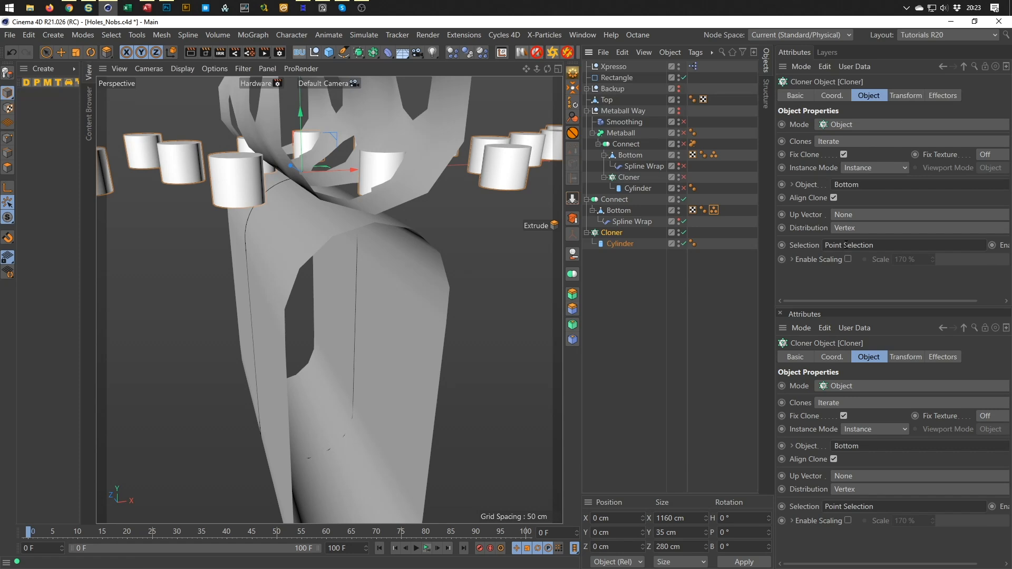
# Toggle the Cloner's Align Clone and the duplicate's Spline Wrap off and on to compare the cylinder placement
pyautogui.click(834, 197)
pyautogui.click(834, 197)
pyautogui.keyDown('alt'); pyautogui.moveTo(335, 218); pyautogui.dragTo(306, 229, button='right'); pyautogui.keyUp('alt')
pyautogui.moveTo(306, 229)
pyautogui.keyDown('alt'); pyautogui.mouseDown()
pyautogui.moveTo(327, 236)
pyautogui.moveTo(296, 246)
pyautogui.mouseUp(); pyautogui.keyUp('alt')
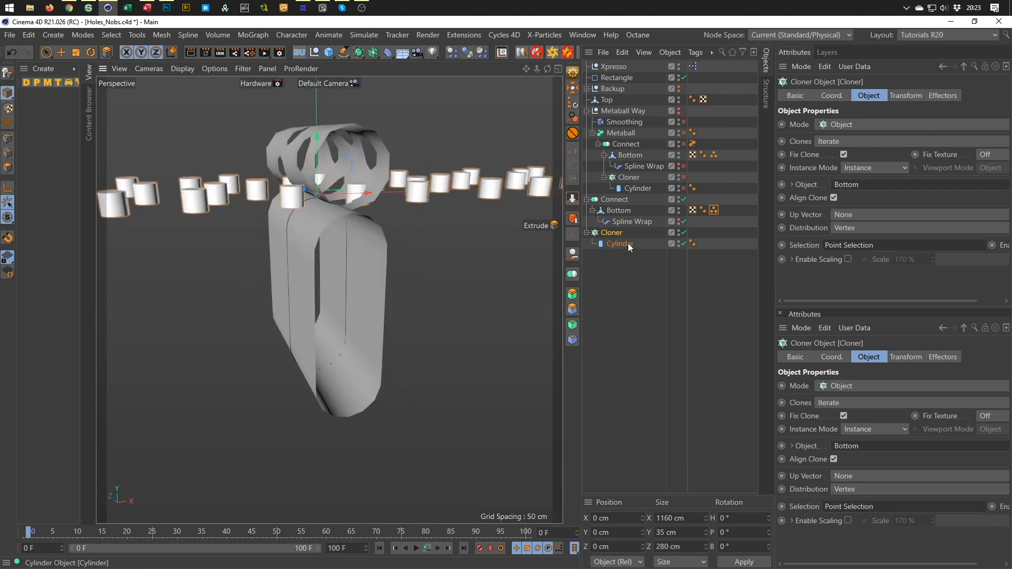
pyautogui.click(680, 220)
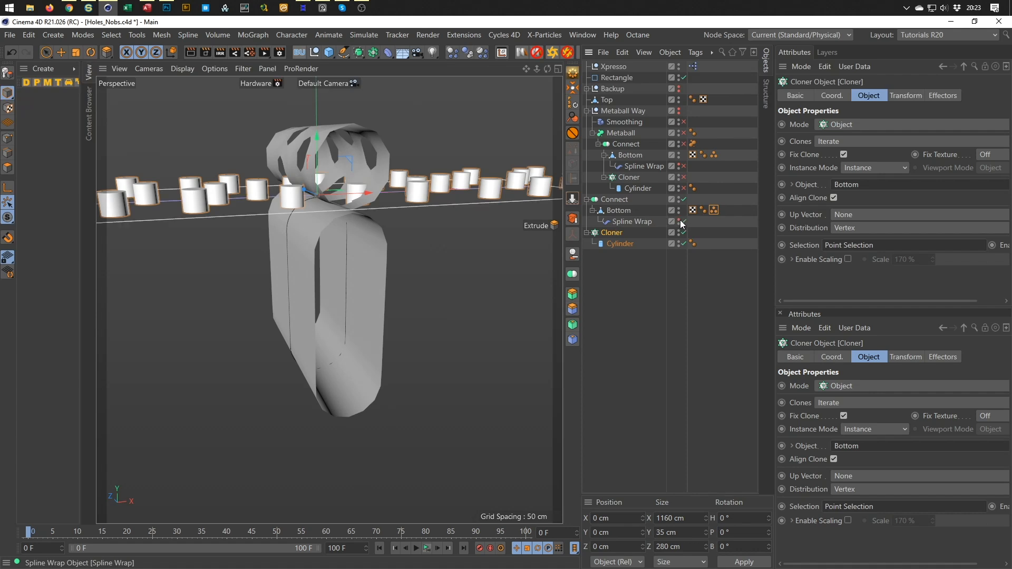
pyautogui.click(682, 221)
pyautogui.click(681, 220)
pyautogui.click(678, 219)
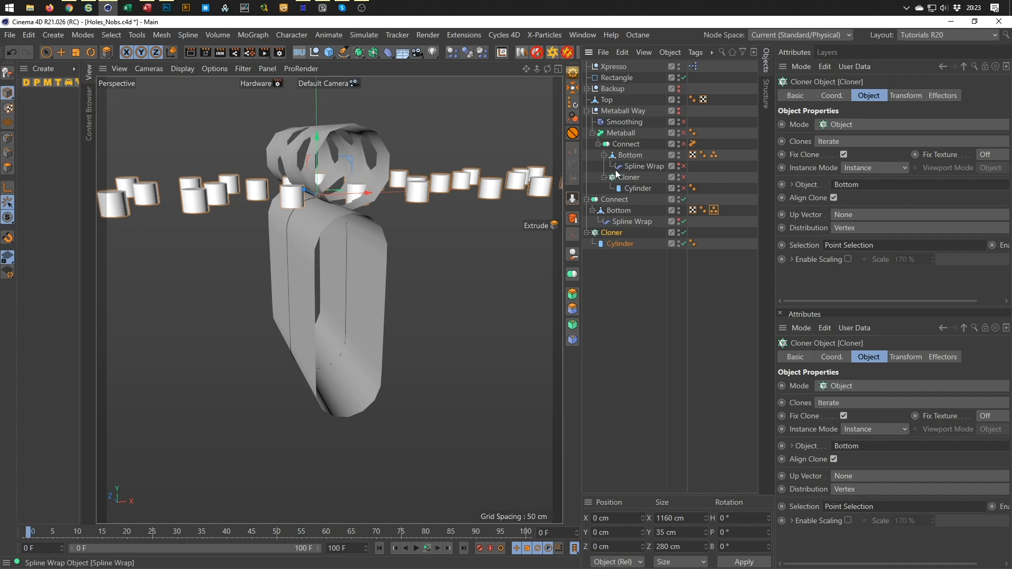
# Delete the trial Connect and Cloner hierarchies outside the Metaball Way group, and duplicate the Metaball Way null
pyautogui.moveTo(605, 267); pyautogui.dragTo(625, 199)
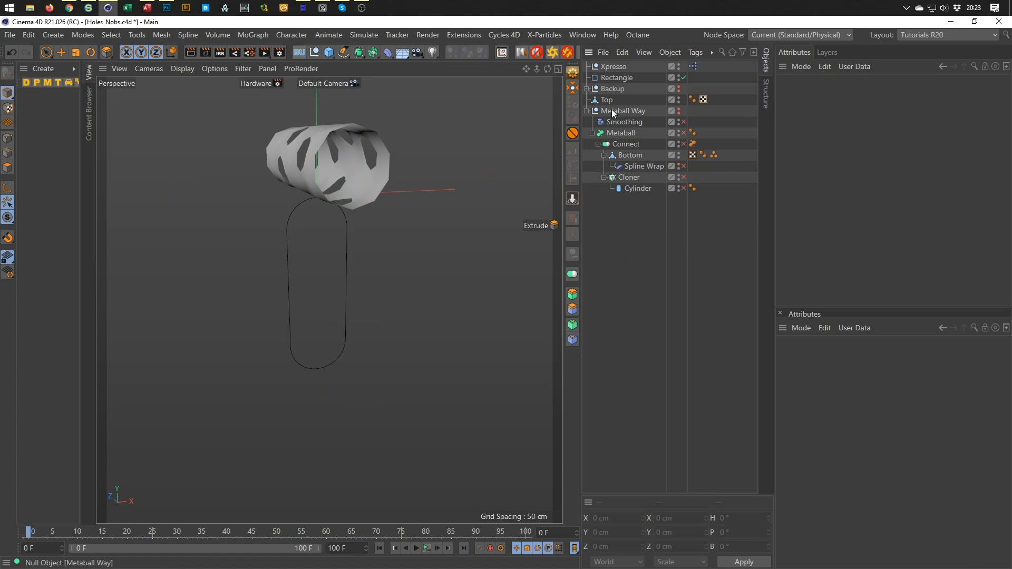
pyautogui.click(586, 111)
pyautogui.moveTo(621, 112); pyautogui.dragTo(612, 133)
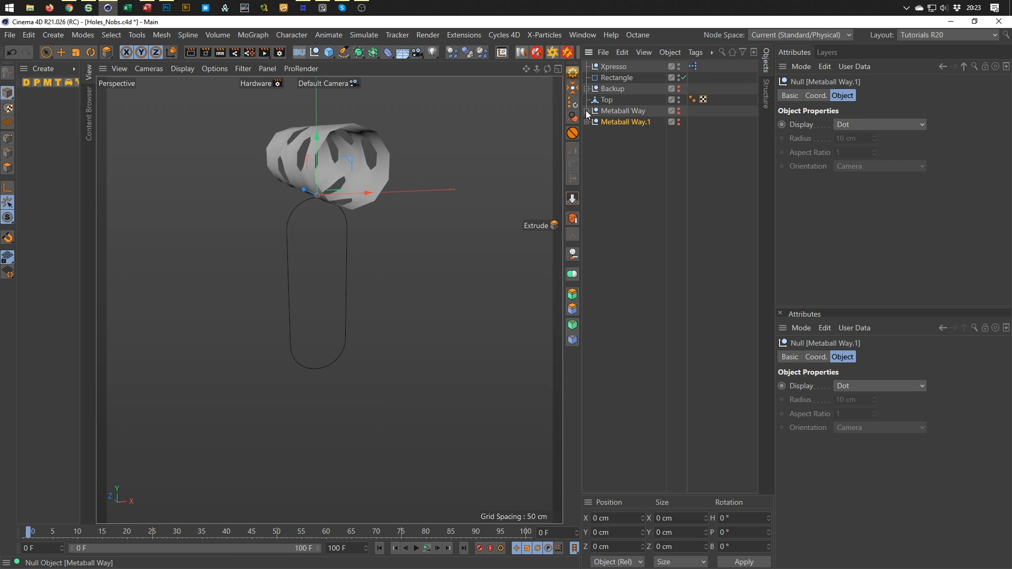
# Rename the duplicated null as Volume Way
pyautogui.doubleClick(613, 123)
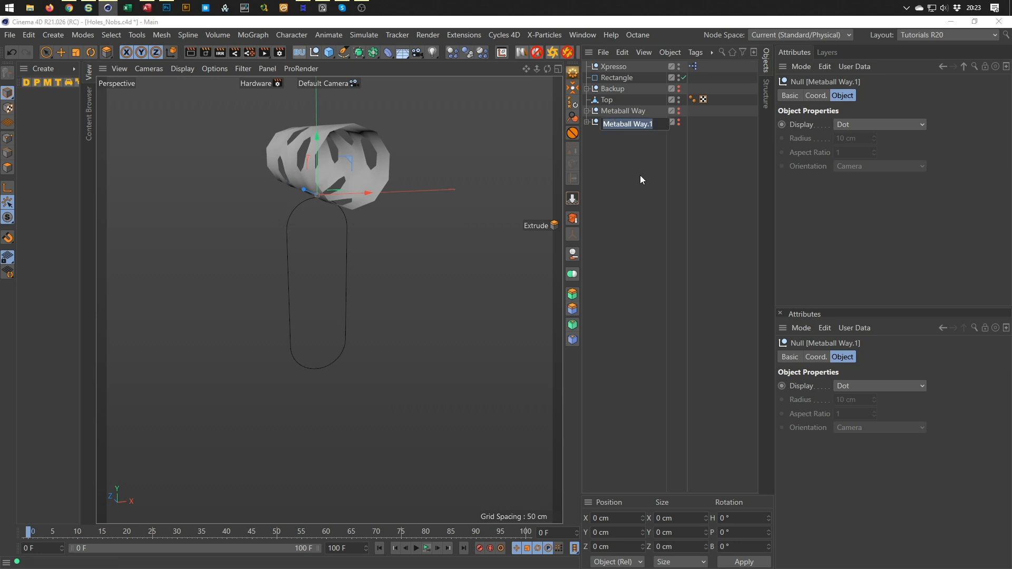
pyautogui.write('Volume')
pyautogui.write(' WQay')
pyautogui.press('Left')
pyautogui.press('Left')
pyautogui.press('BackSpace')
pyautogui.press('Return')
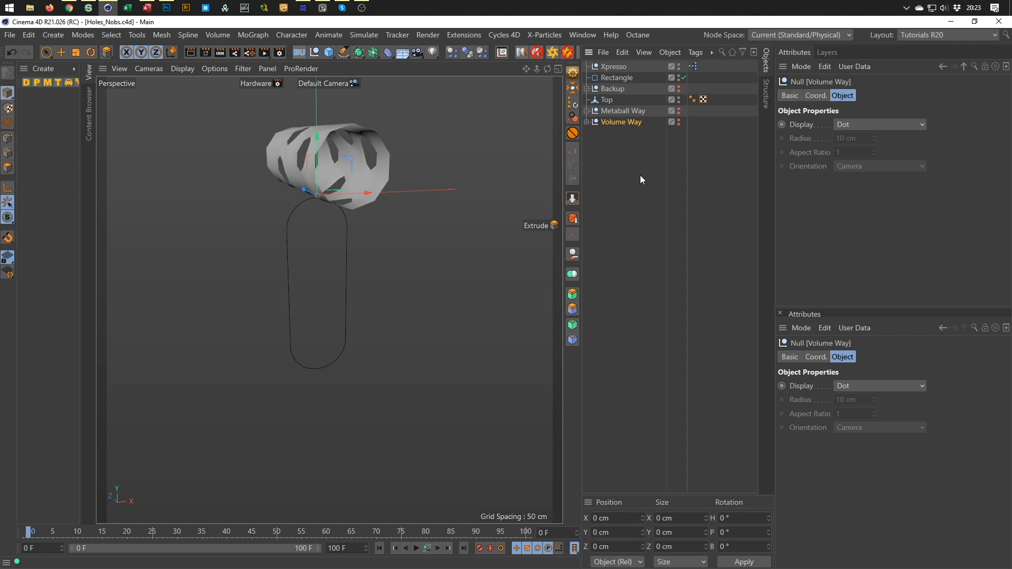
# Make the Volume Way null visible in the editor and renderer, and delete its Smoothing deformer
pyautogui.click(679, 125)
pyautogui.click(587, 124)
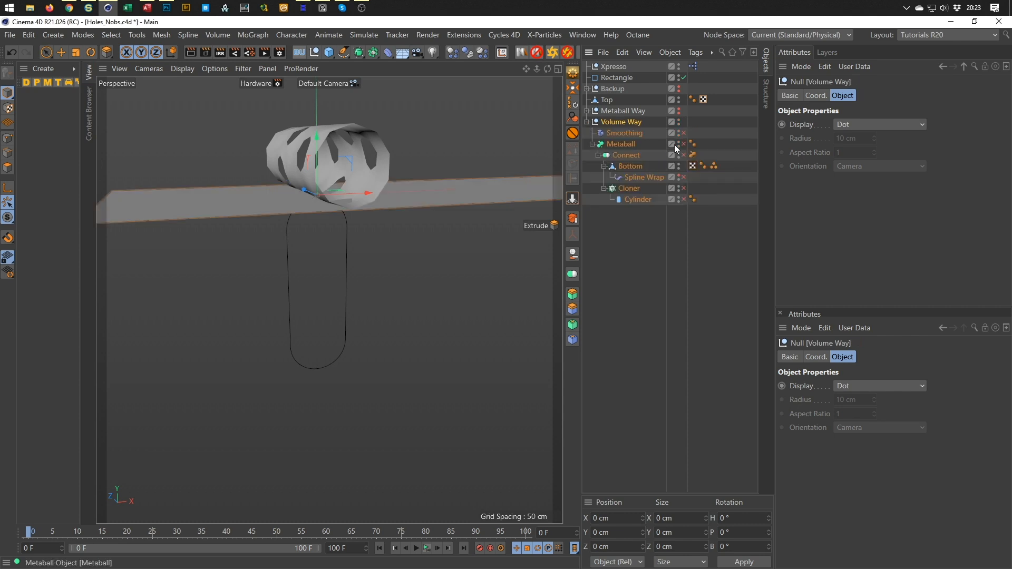
pyautogui.click(627, 134)
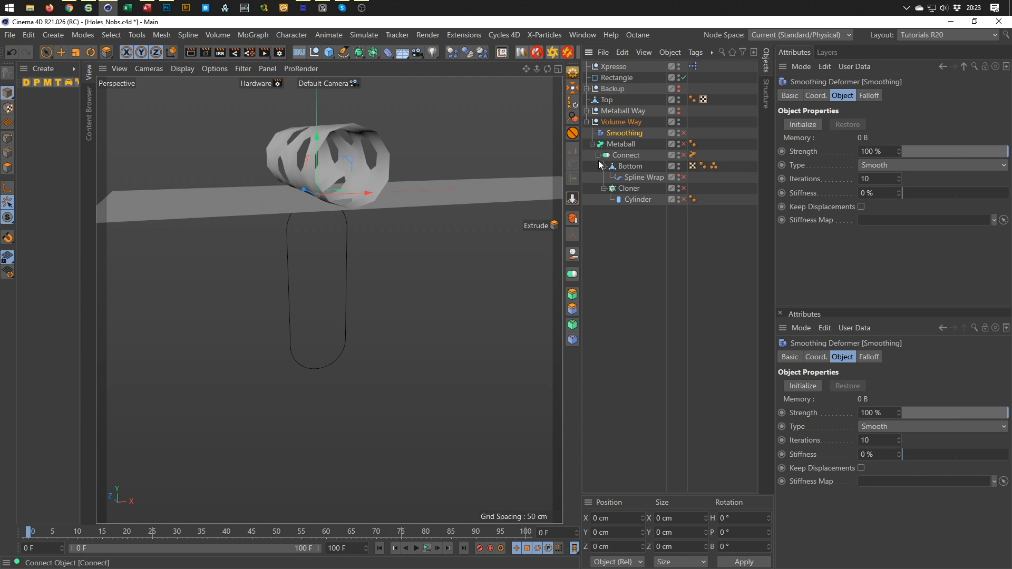
pyautogui.press('Delete')
# Delete the Metaball object from Volume Way without deleting its children
pyautogui.click(621, 133)
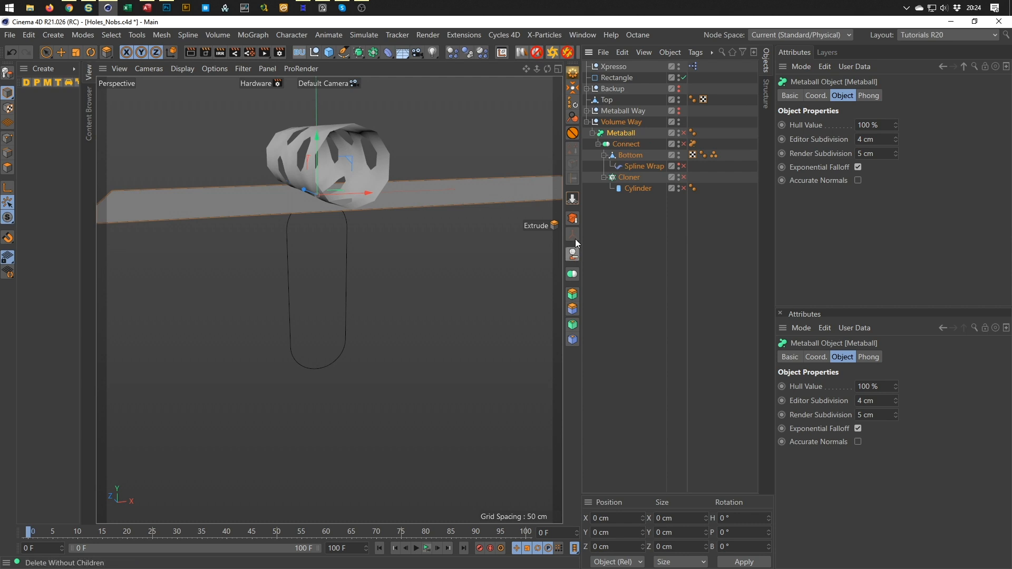
pyautogui.rightClick(621, 134)
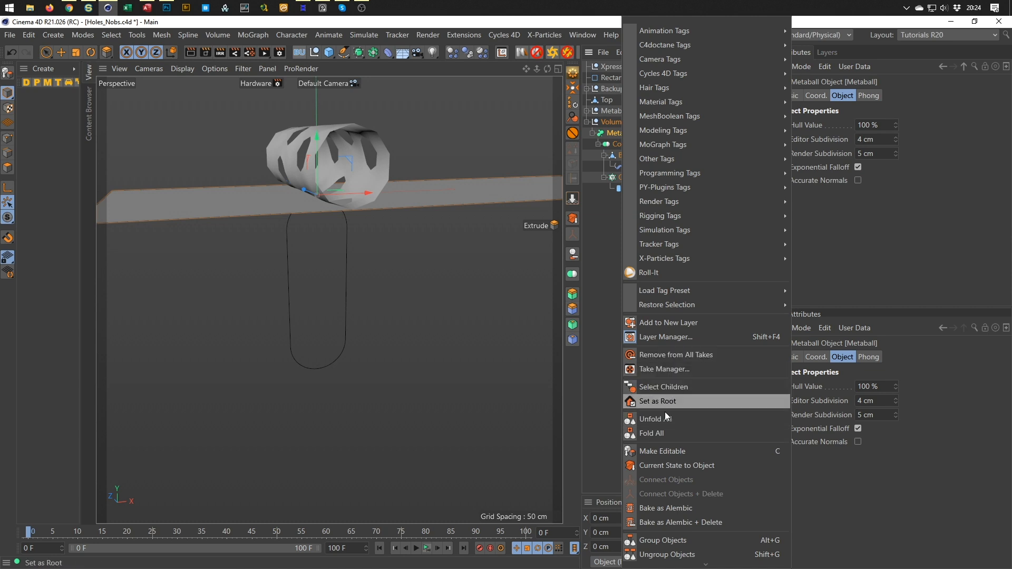
pyautogui.moveTo(678, 566)
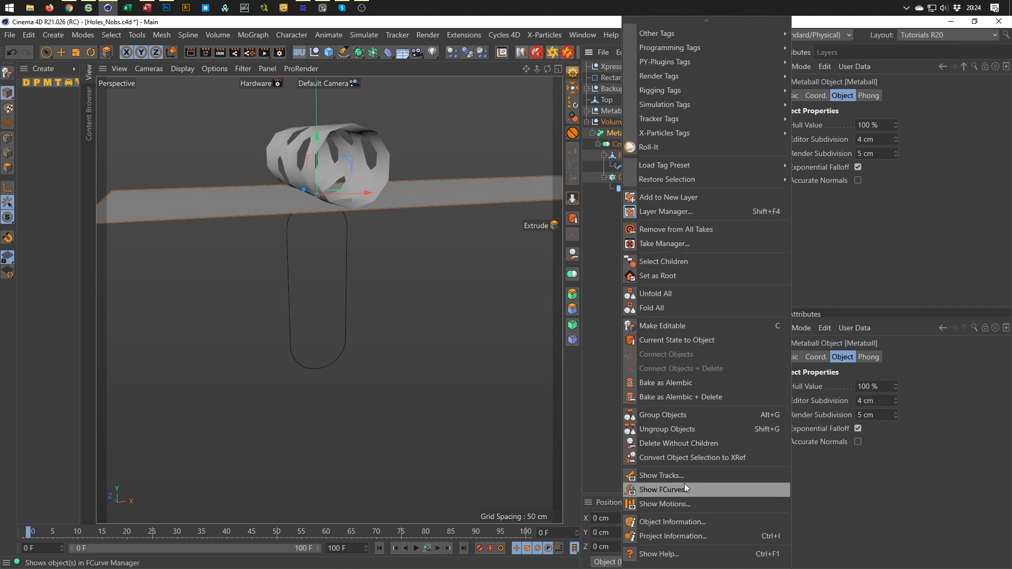
pyautogui.click(686, 444)
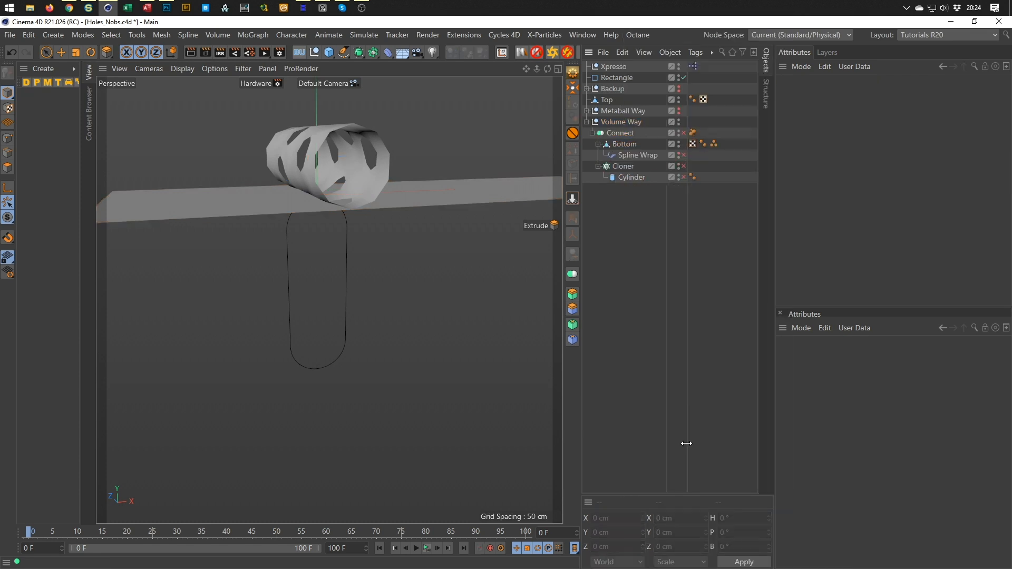
# Enable the Connect object with all its children in Volume Way and remove its Metaball tag
pyautogui.keyDown('ctrl'); pyautogui.click(683, 133); pyautogui.keyUp('ctrl')
pyautogui.click(693, 132)
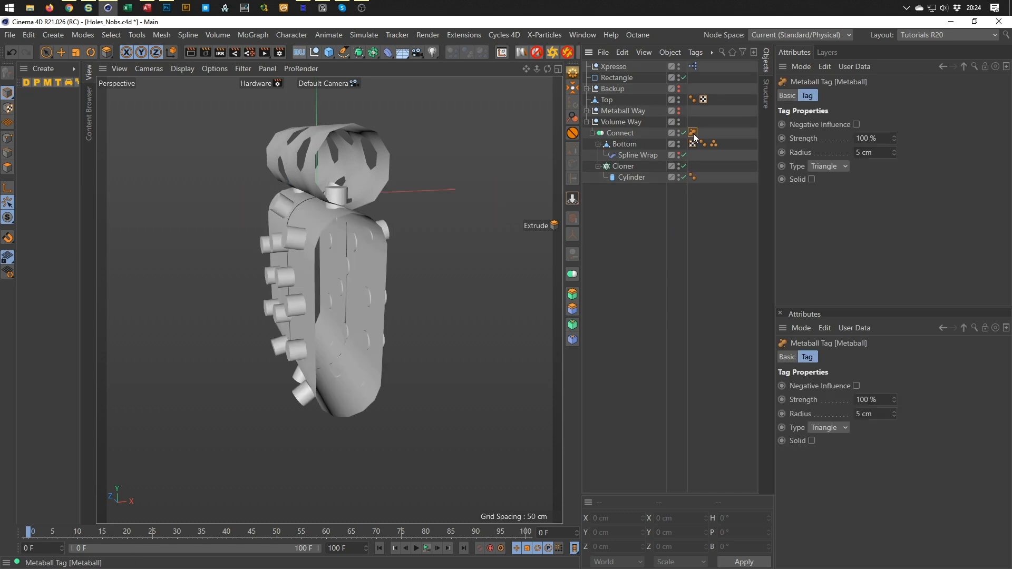
pyautogui.press('Delete')
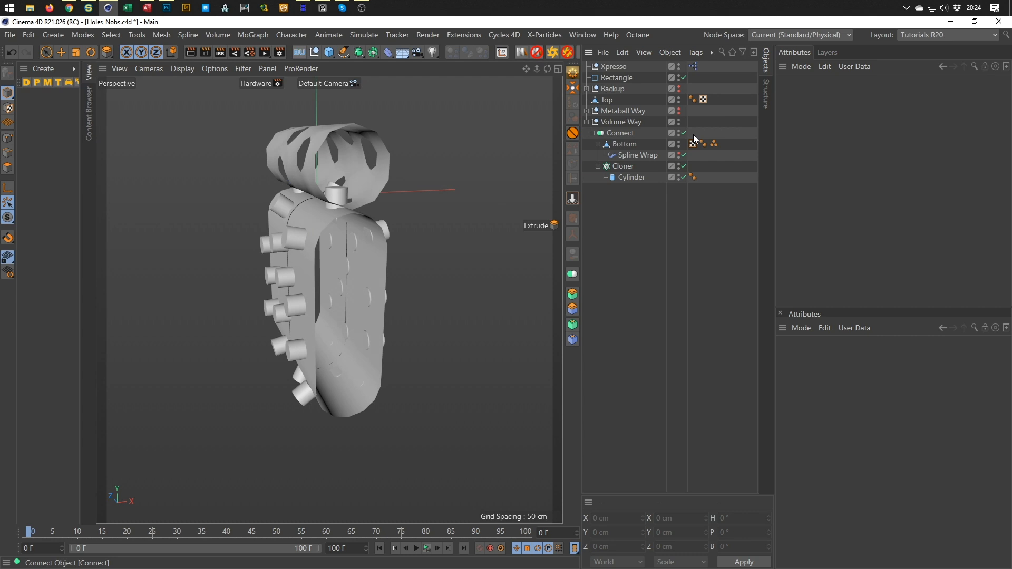
# Hide the Rectangle spline in both the editor and the renderer
pyautogui.moveTo(692, 144); pyautogui.dragTo(412, 206)
pyautogui.scroll(6, 345, 216)
pyautogui.moveTo(353, 197)
pyautogui.keyDown('alt'); pyautogui.mouseDown()
pyautogui.moveTo(301, 201)
pyautogui.moveTo(363, 201)
pyautogui.mouseUp(); pyautogui.keyUp('alt')
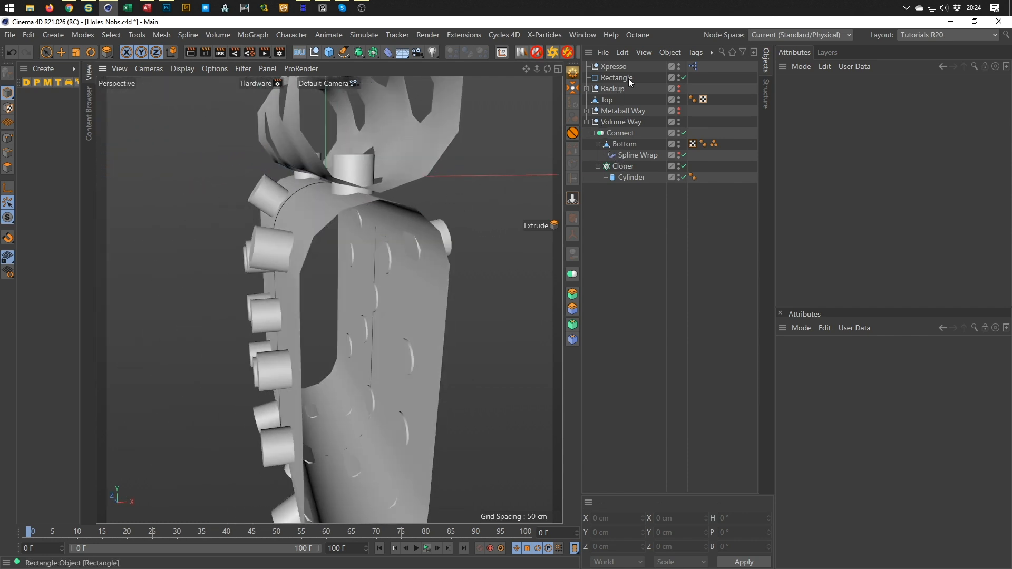
pyautogui.keyDown('alt'); pyautogui.doubleClick(679, 76); pyautogui.keyUp('alt')
pyautogui.keyDown('alt'); pyautogui.moveTo(367, 216); pyautogui.dragTo(301, 246); pyautogui.keyUp('alt')
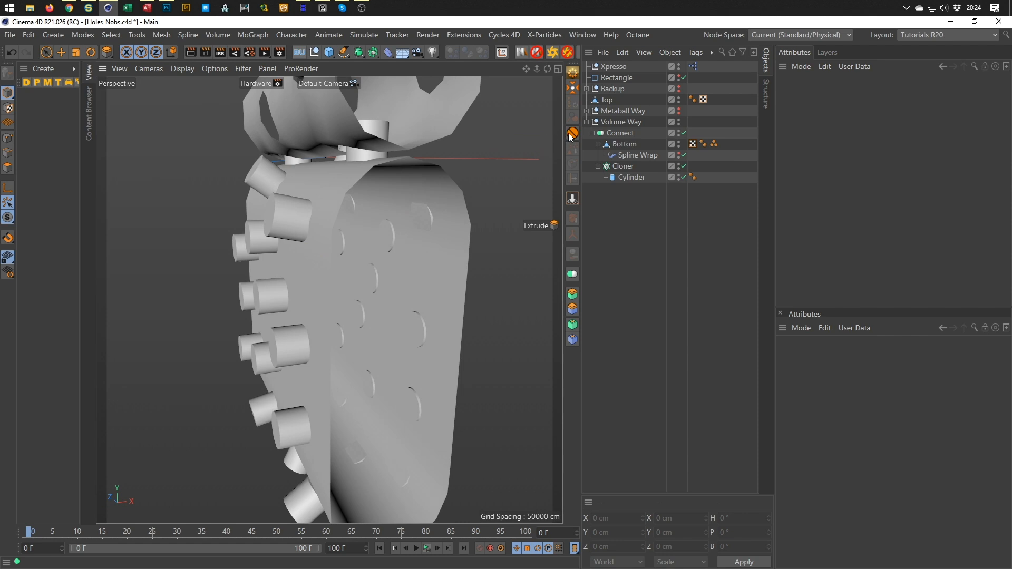
# Add a Volume Builder inside a Volume Mesher and place them in the Volume Way null above Connect
pyautogui.click(592, 133)
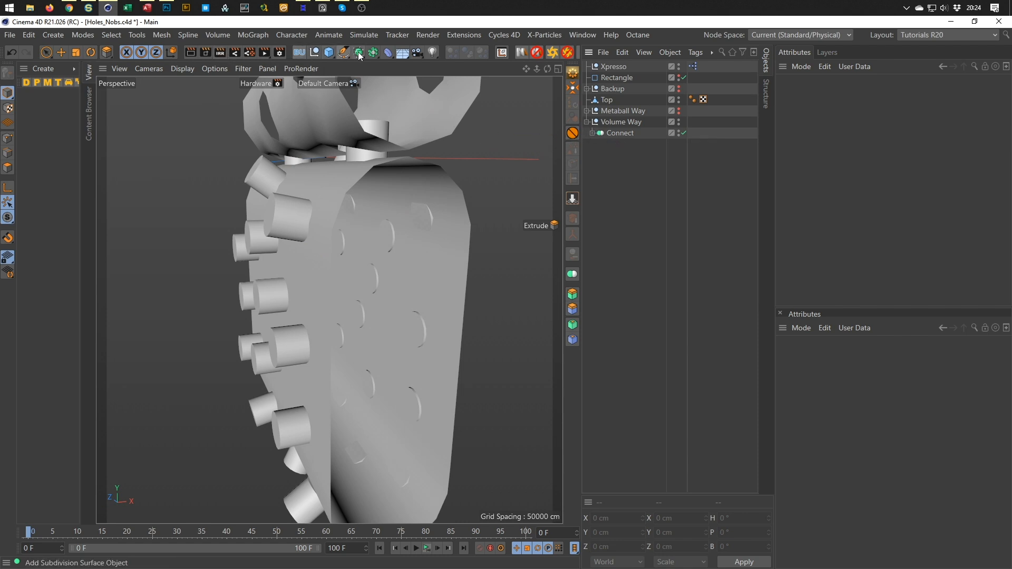
pyautogui.click(216, 34)
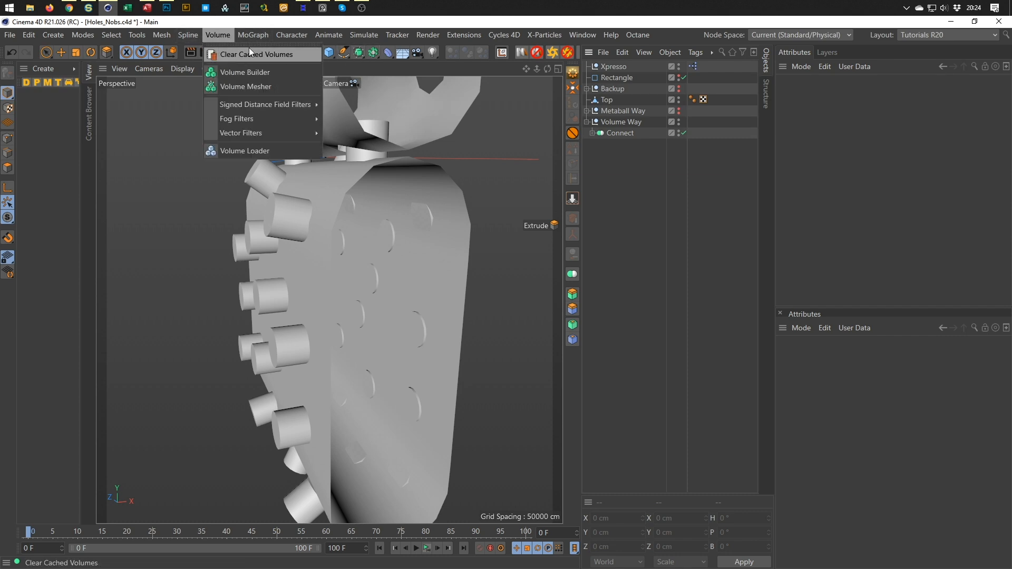
pyautogui.click(242, 69)
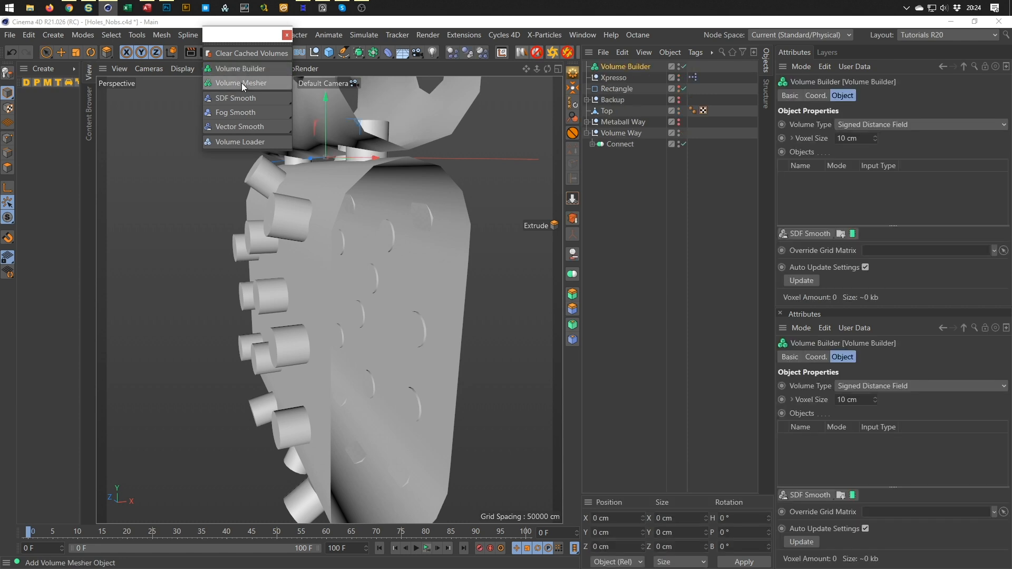
pyautogui.click(241, 83)
pyautogui.click(287, 35)
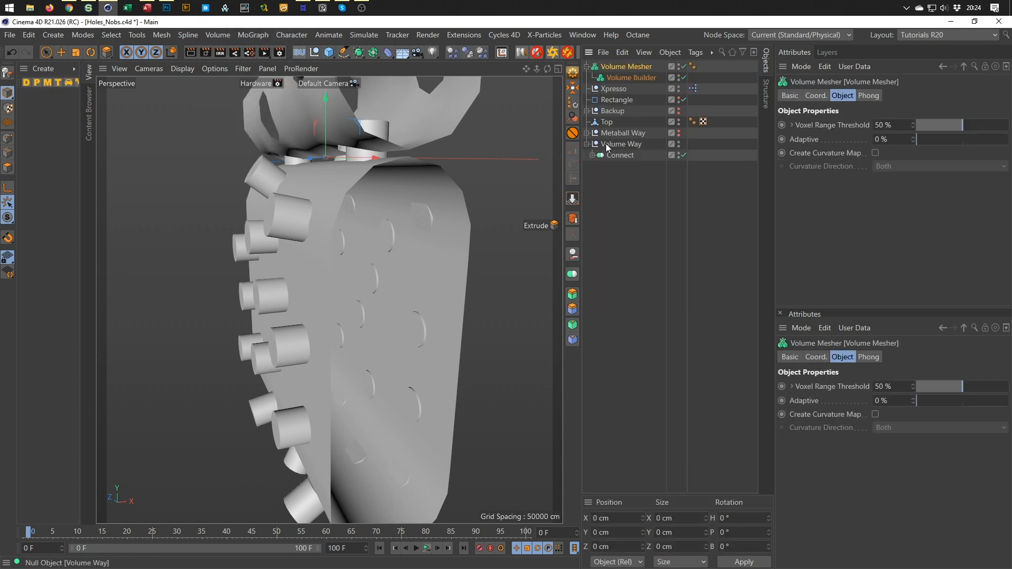
pyautogui.moveTo(628, 65); pyautogui.dragTo(618, 145)
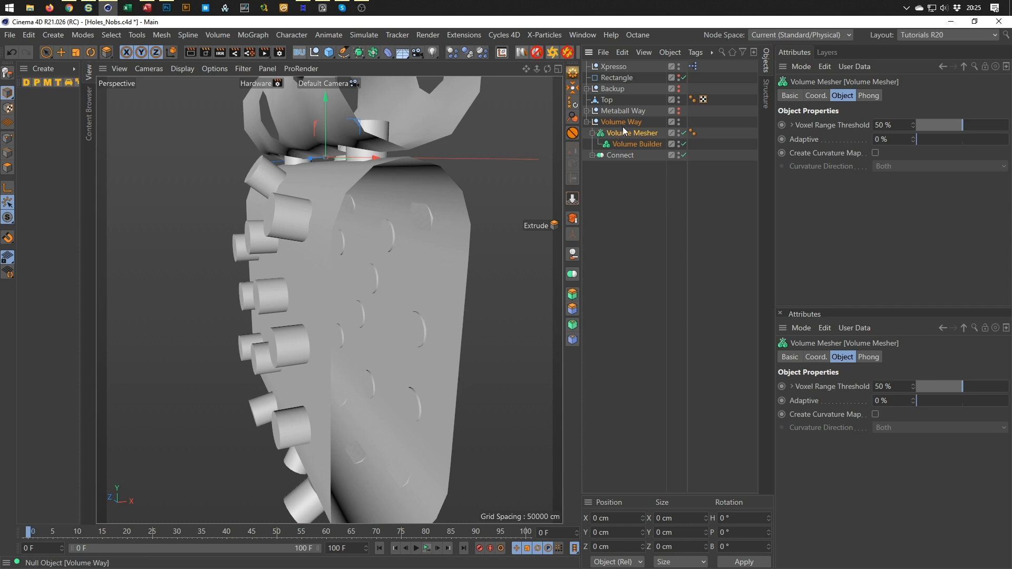
# Link the Connect object into the Volume Builder's object list and hide the original Connect
pyautogui.click(593, 155)
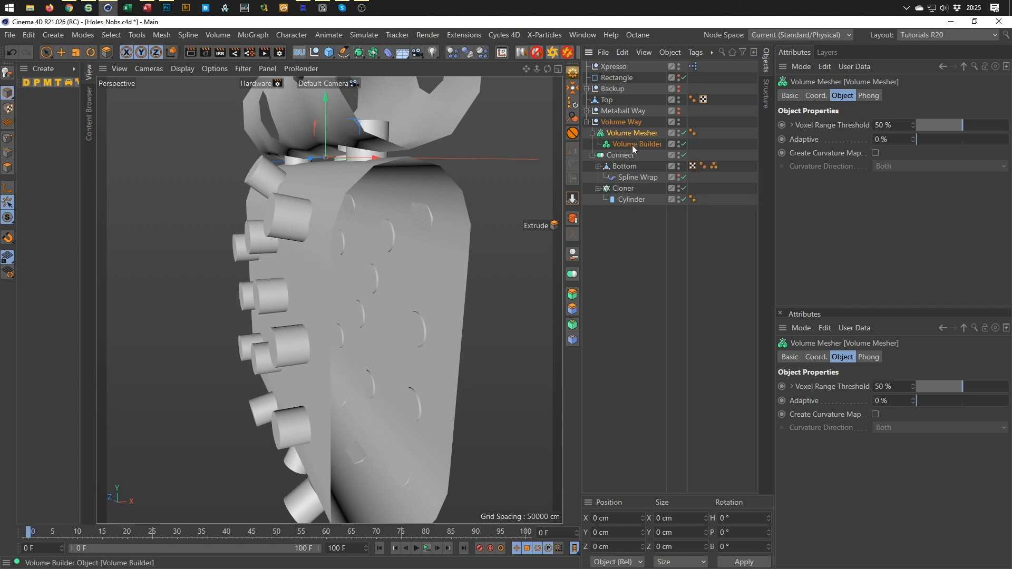
pyautogui.click(631, 145)
pyautogui.click(620, 156)
pyautogui.moveTo(620, 156); pyautogui.dragTo(835, 179)
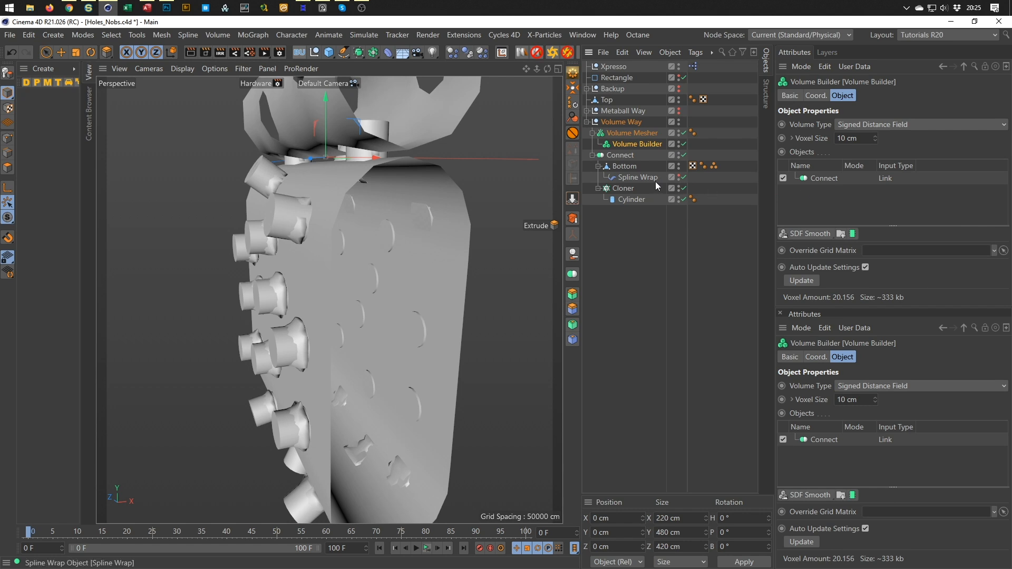
pyautogui.click(680, 157)
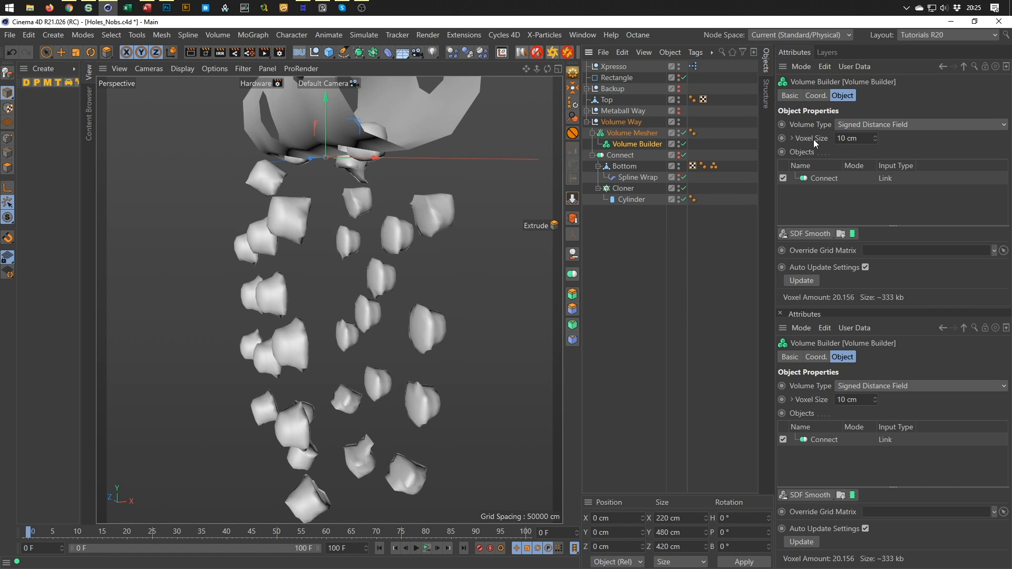
# Set the Volume Builder's voxel size to 1 cm and add an SDF Dilate and Erode filter
pyautogui.click(861, 138)
pyautogui.write('1')
pyautogui.press('Return')
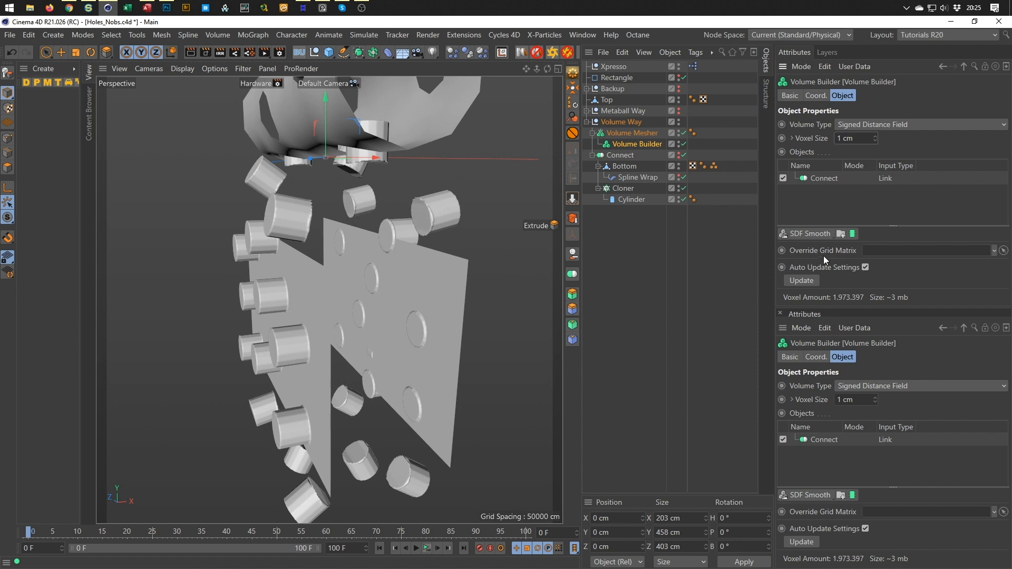
pyautogui.click(826, 234)
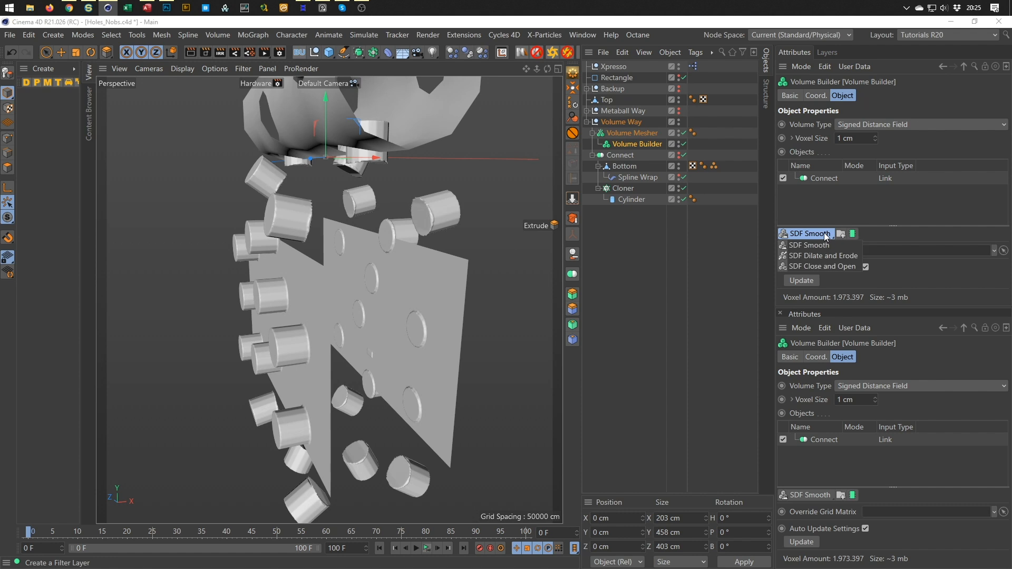
pyautogui.click(823, 257)
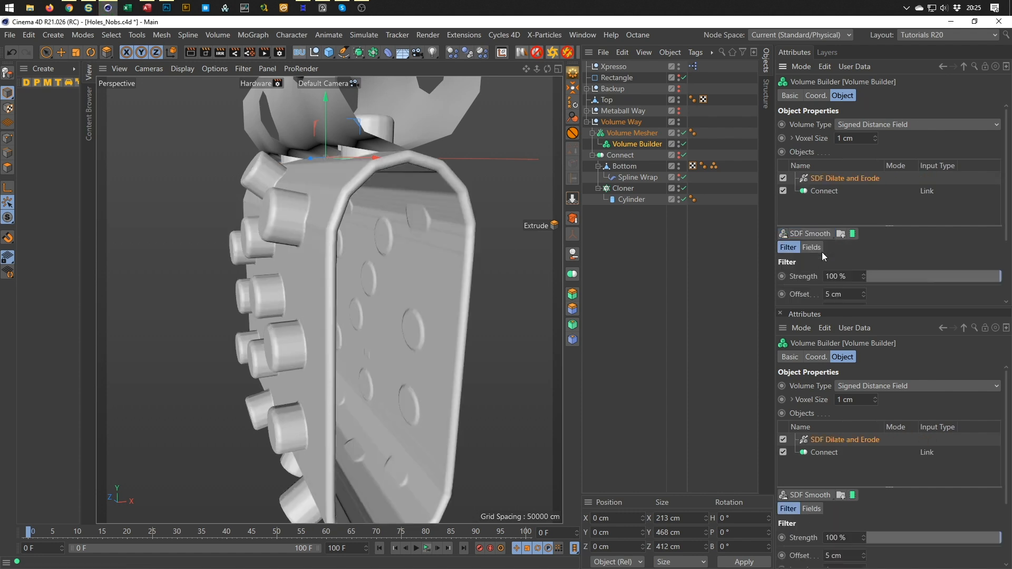
# Add an SDF Smooth filter above the SDF Dilate and Erode filter in the Volume Builder
pyautogui.keyDown('alt'); pyautogui.moveTo(356, 180); pyautogui.dragTo(290, 290); pyautogui.keyUp('alt')
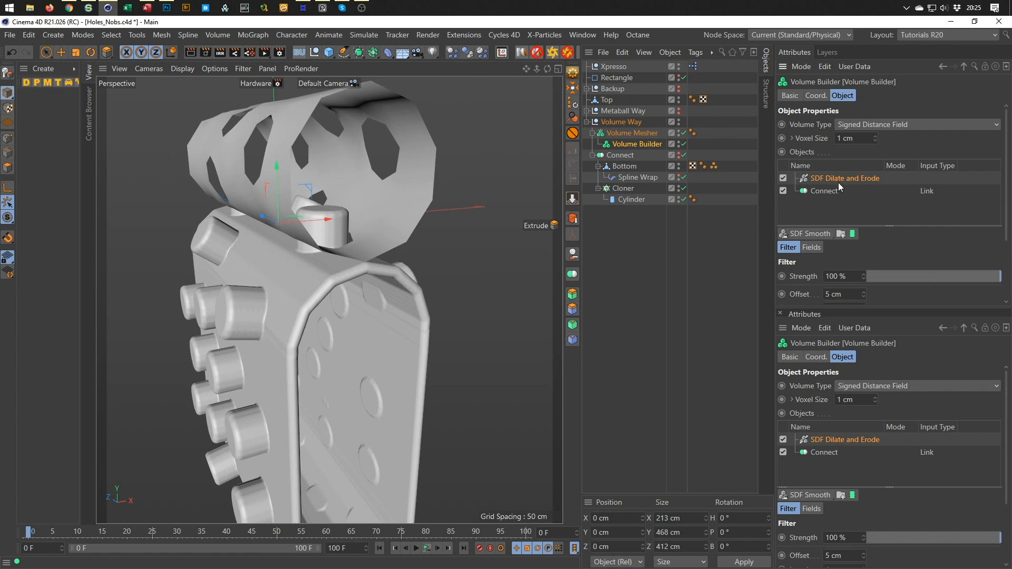
pyautogui.click(815, 233)
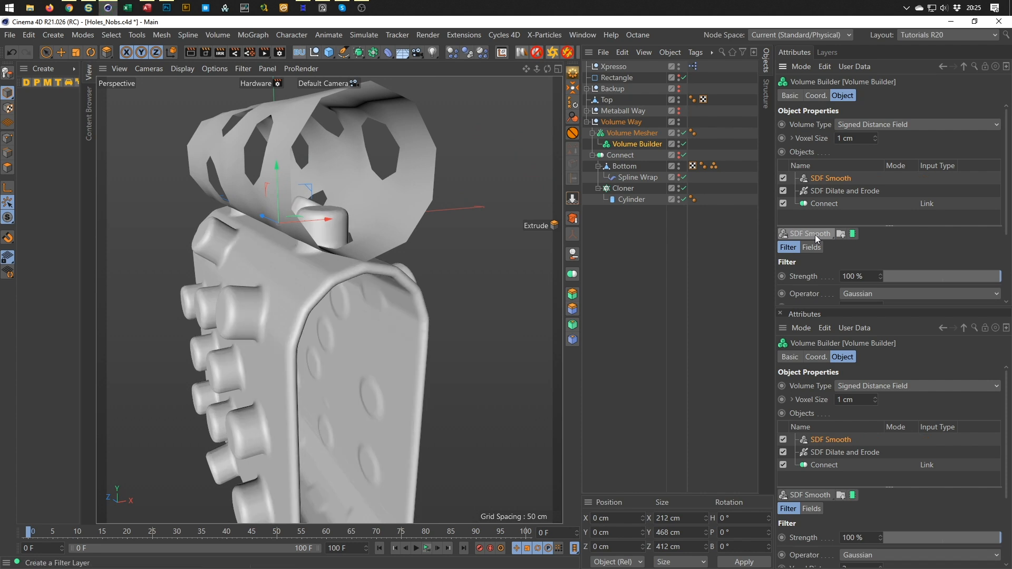
pyautogui.keyDown('alt'); pyautogui.moveTo(254, 280); pyautogui.dragTo(381, 276); pyautogui.keyUp('alt')
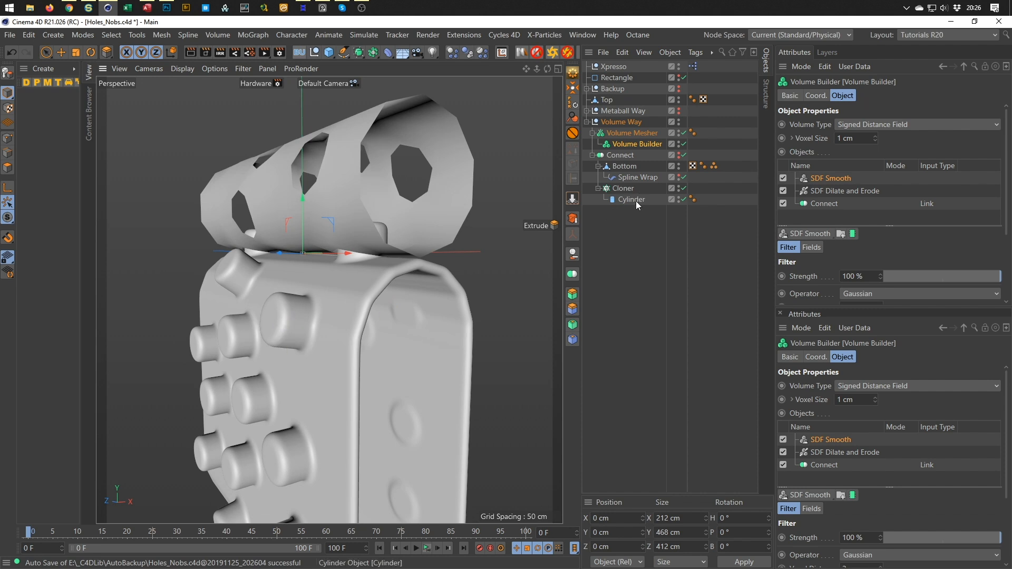
# Isolate the base mesh by disabling the Volume Mesher, Volume Builder and Cloner, showing Connect and hiding Top
pyautogui.moveTo(683, 133); pyautogui.dragTo(685, 143)
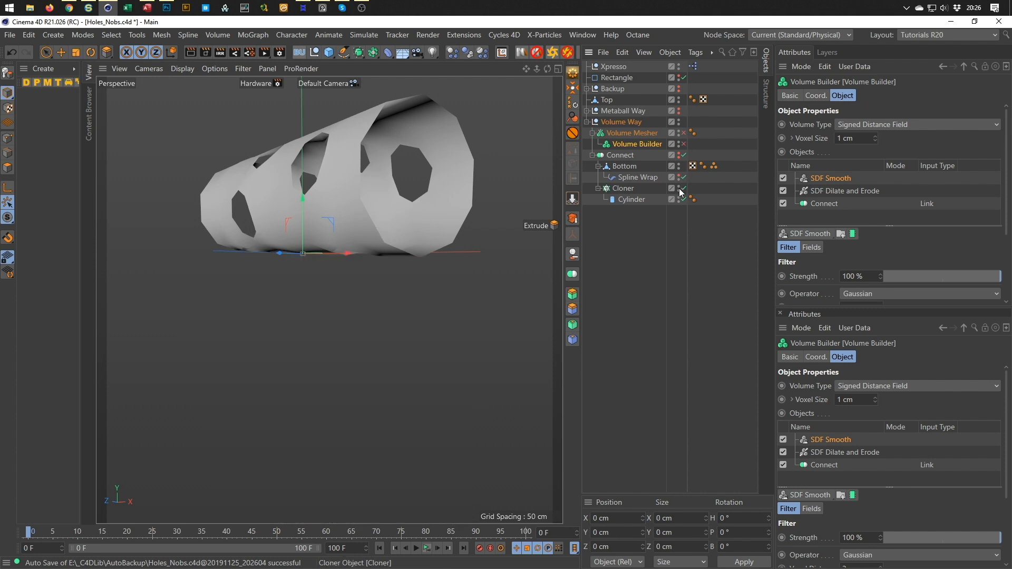
pyautogui.keyDown('alt'); pyautogui.click(679, 157); pyautogui.keyUp('alt')
pyautogui.keyDown('alt'); pyautogui.click(679, 158); pyautogui.keyUp('alt')
pyautogui.click(684, 189)
pyautogui.keyDown('alt'); pyautogui.moveTo(345, 220); pyautogui.dragTo(325, 233); pyautogui.keyUp('alt')
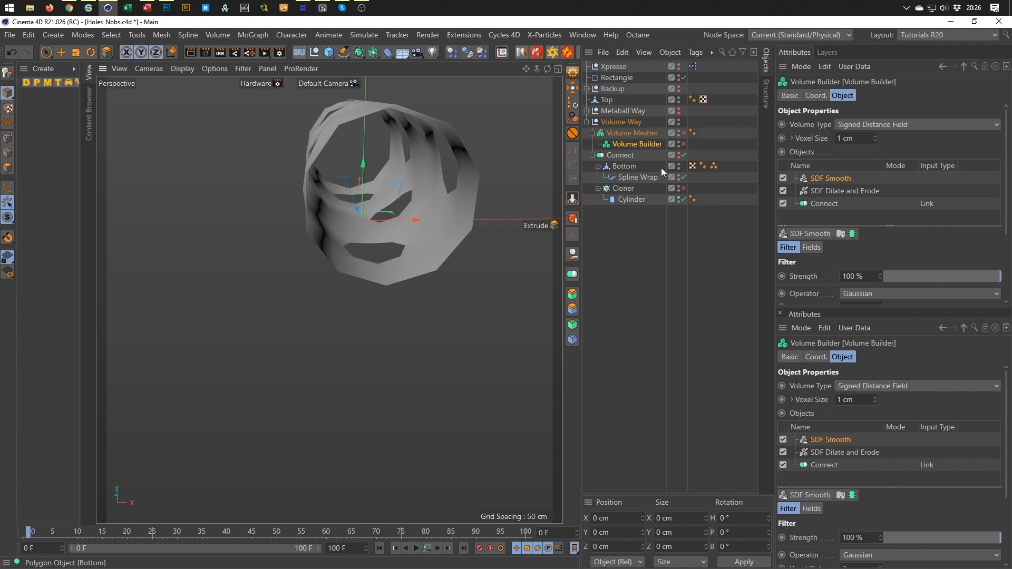
pyautogui.keyDown('alt'); pyautogui.click(678, 157); pyautogui.keyUp('alt')
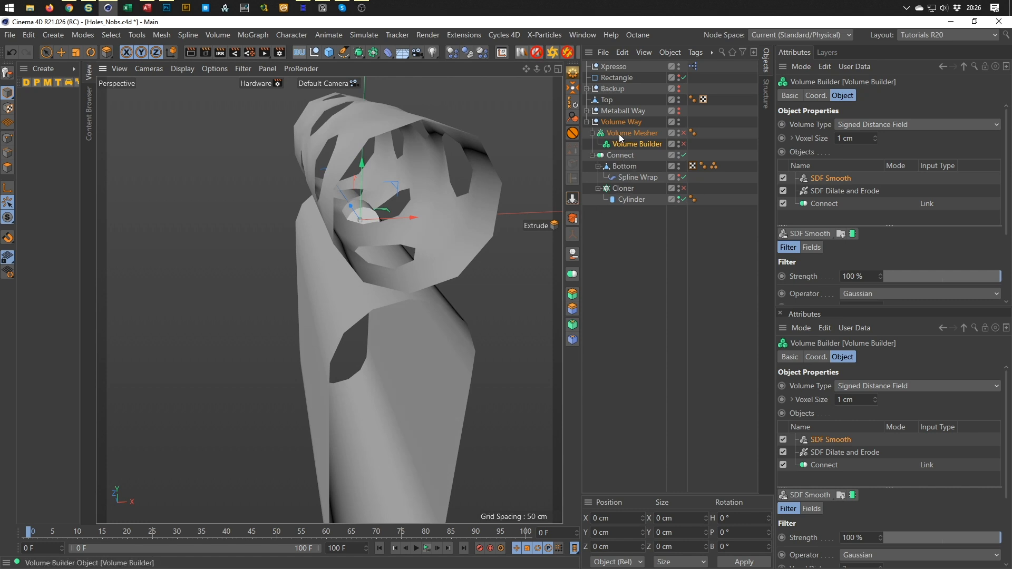
pyautogui.keyDown('alt'); pyautogui.doubleClick(679, 99); pyautogui.keyUp('alt')
pyautogui.moveTo(347, 209)
pyautogui.keyDown('alt'); pyautogui.mouseDown()
pyautogui.moveTo(330, 210)
pyautogui.moveTo(366, 211)
pyautogui.mouseUp(); pyautogui.keyUp('alt')
# Make the Cylinder under the Cloner editable and optimize its points
pyautogui.click(632, 200)
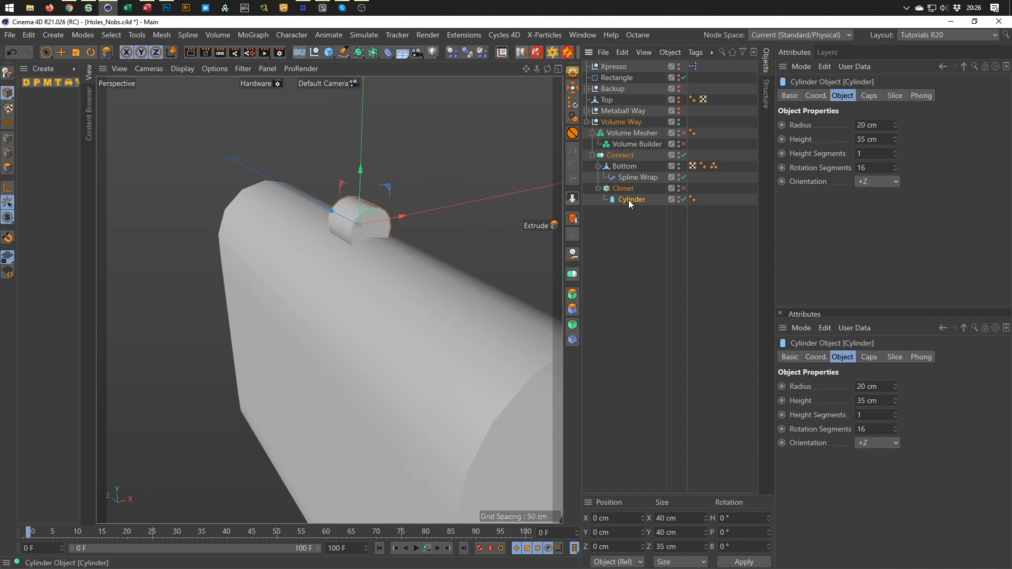
pyautogui.press('c')
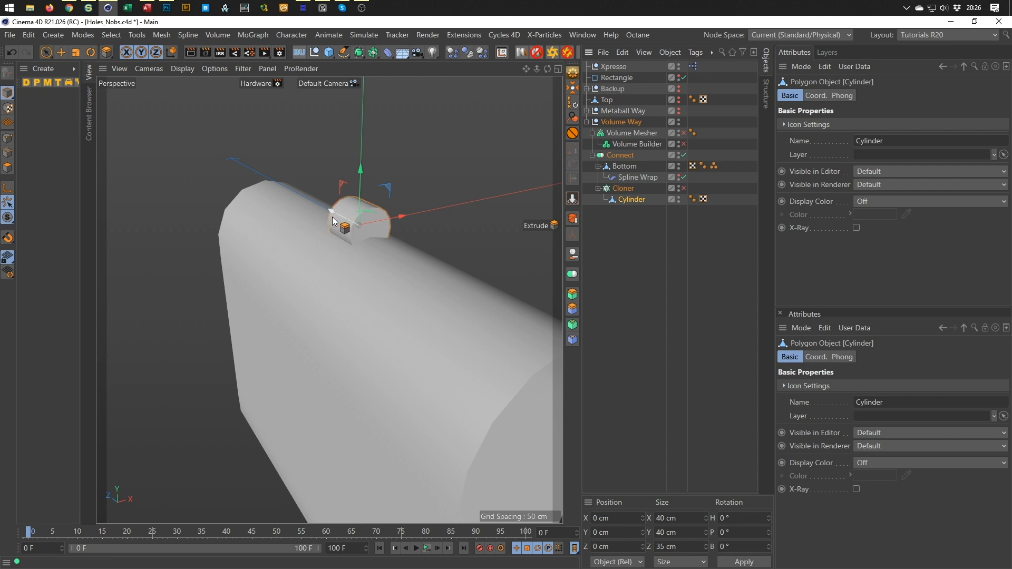
pyautogui.moveTo(357, 225); pyautogui.dragTo(398, 209)
pyautogui.click(8, 139)
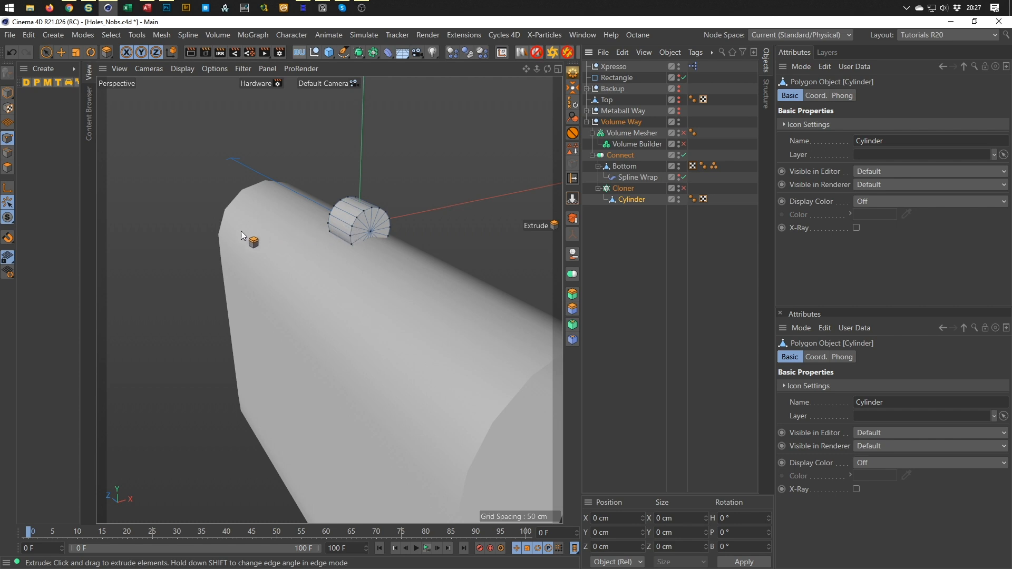
pyautogui.rightClick(124, 179)
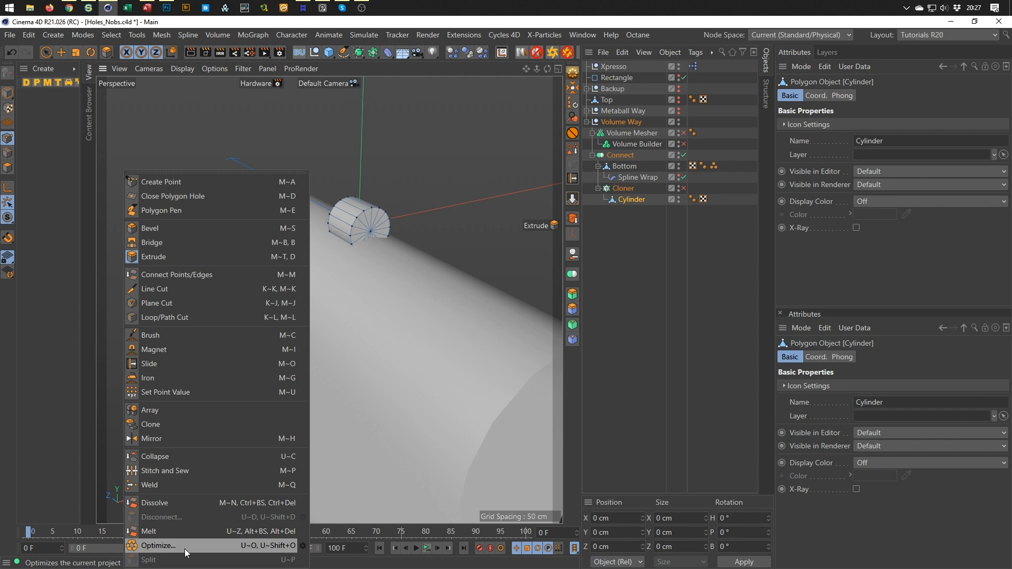
pyautogui.click(478, 67)
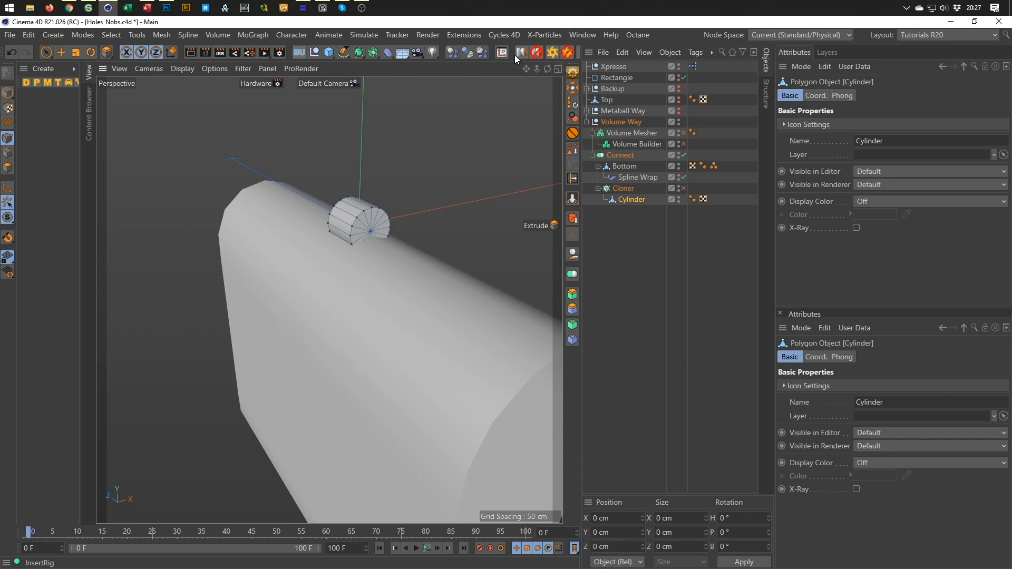
# Loop-select the ring of points around the outer end of the Cylinder
pyautogui.moveTo(512, 55); pyautogui.dragTo(387, 60)
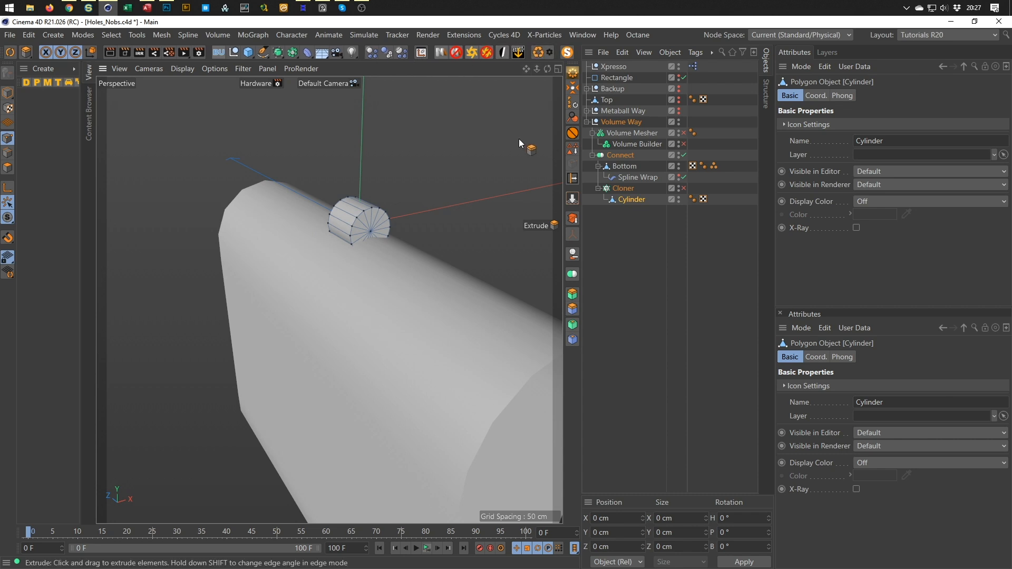
pyautogui.click(8, 93)
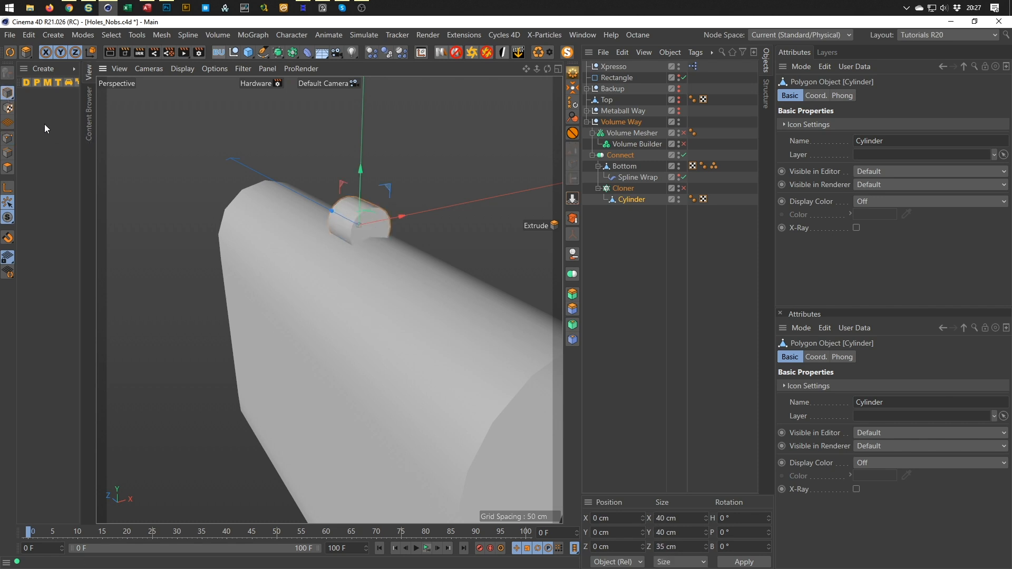
pyautogui.click(7, 139)
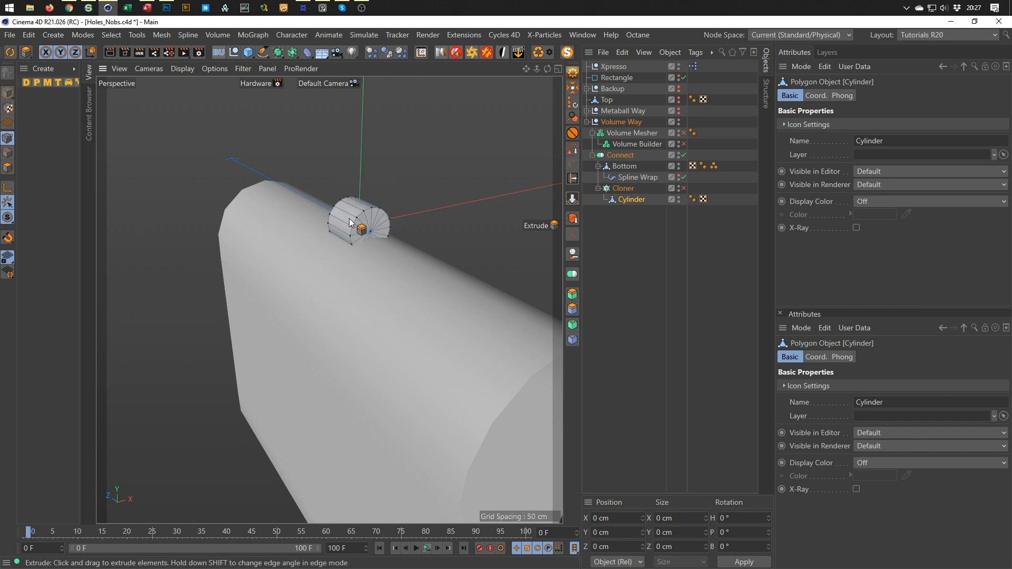
pyautogui.keyDown('alt'); pyautogui.moveTo(349, 218); pyautogui.dragTo(318, 216); pyautogui.keyUp('alt')
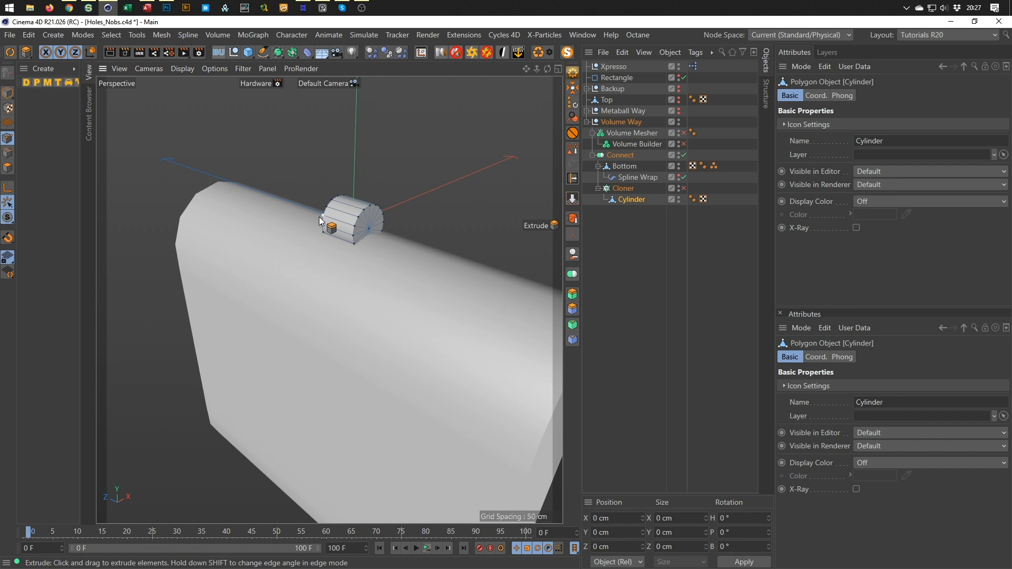
pyautogui.press('u')
pyautogui.press('l')
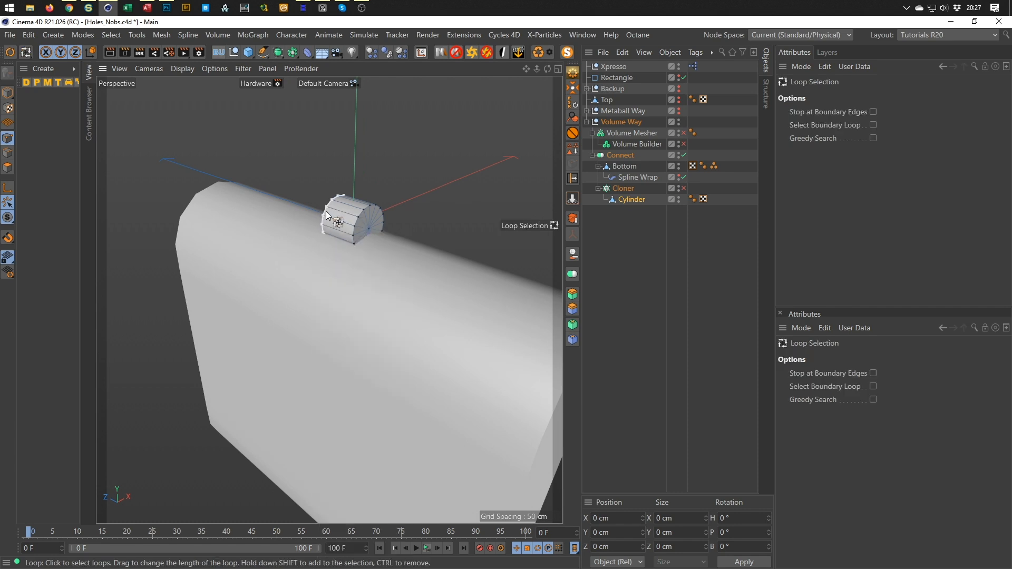
pyautogui.click(324, 211)
pyautogui.keyDown('alt'); pyautogui.moveTo(320, 251); pyautogui.dragTo(378, 263); pyautogui.keyUp('alt')
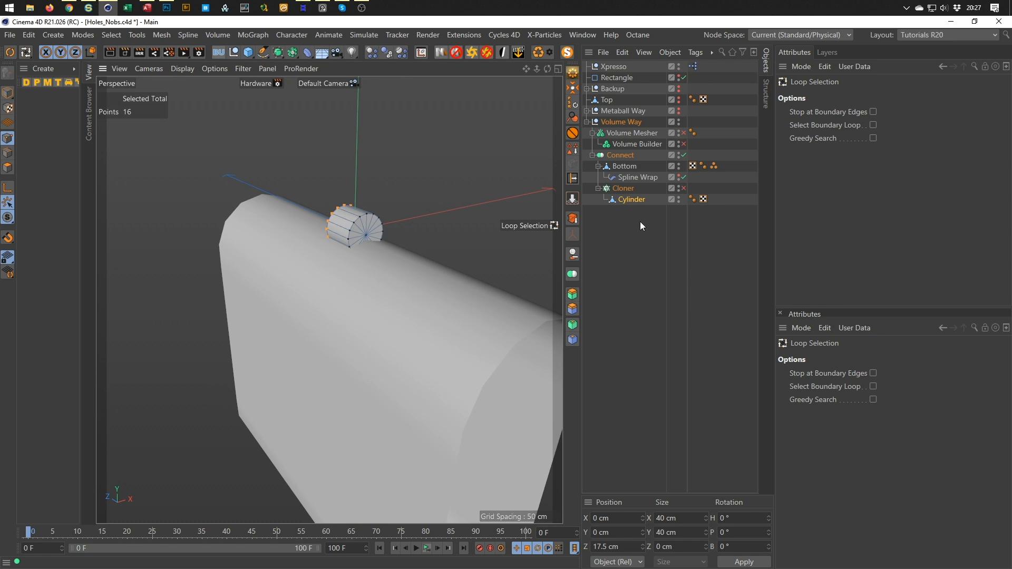
# Re-enable the Cloner and scale the selected point ring down slightly to taper the knobs
pyautogui.click(684, 188)
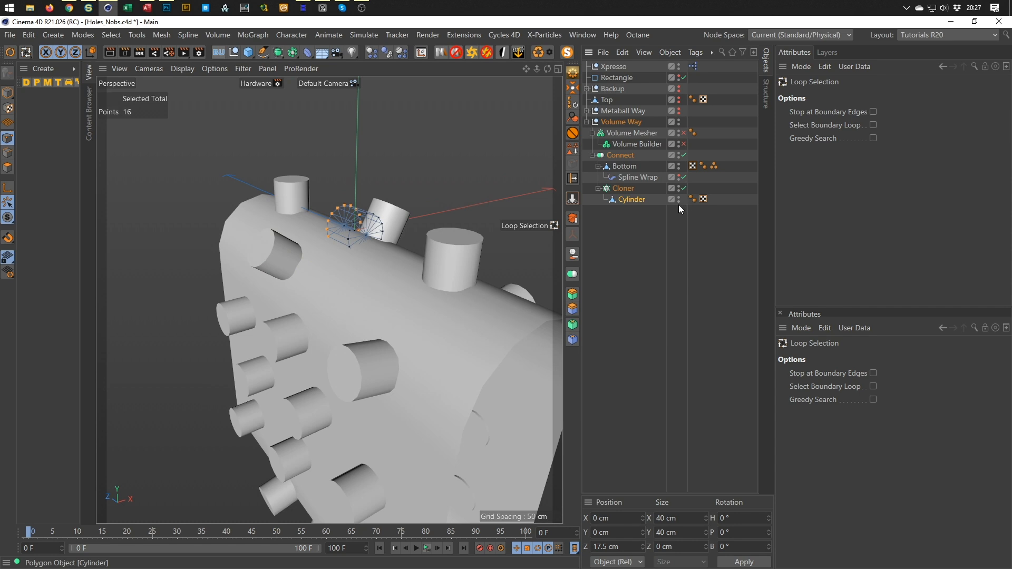
pyautogui.press('t')
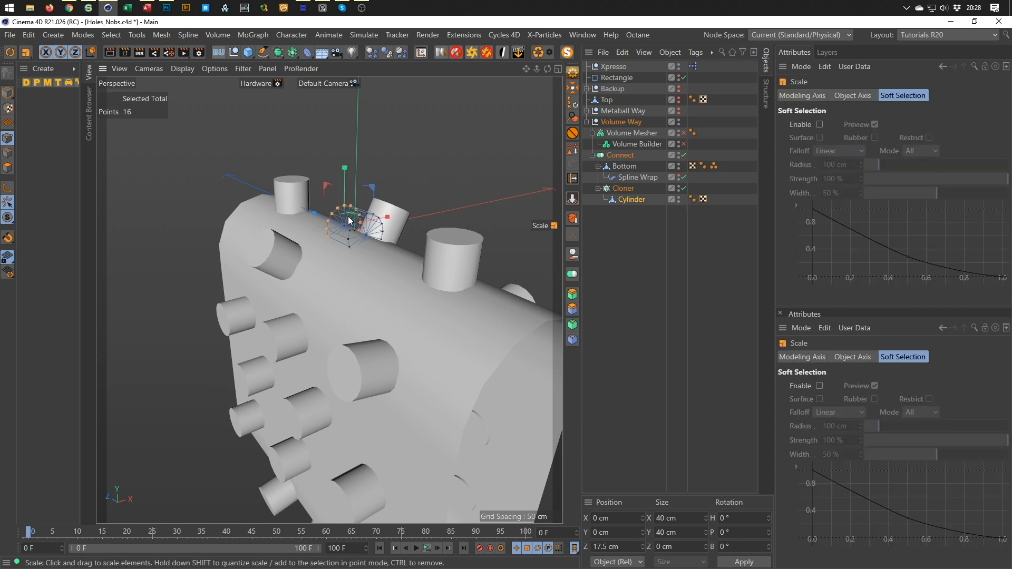
pyautogui.moveTo(480, 147); pyautogui.dragTo(436, 186)
pyautogui.click(8, 93)
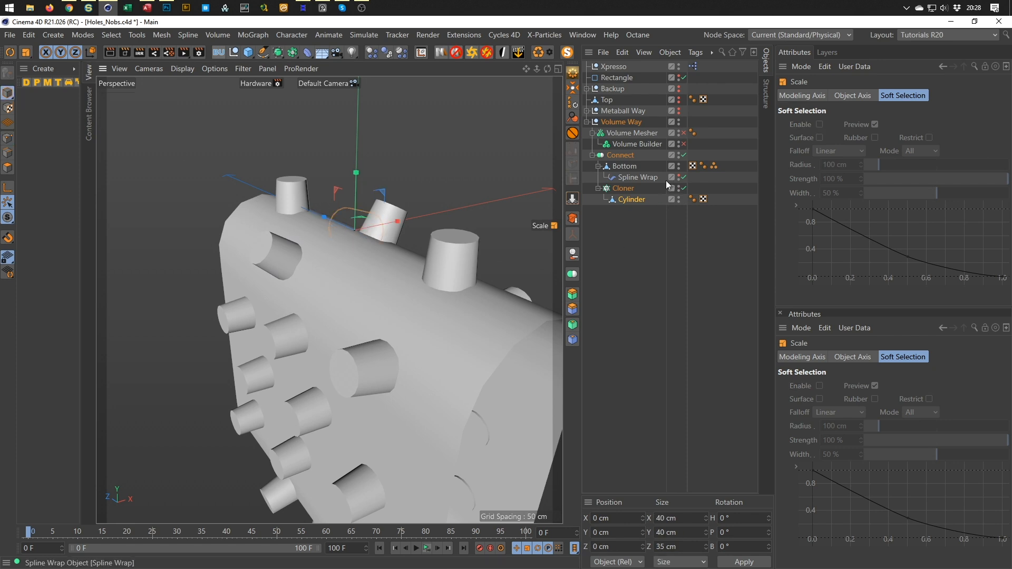
# Re-enable the Volume Mesher and Volume Builder and set the Cloner's Z position transform to 18 cm
pyautogui.click(683, 143)
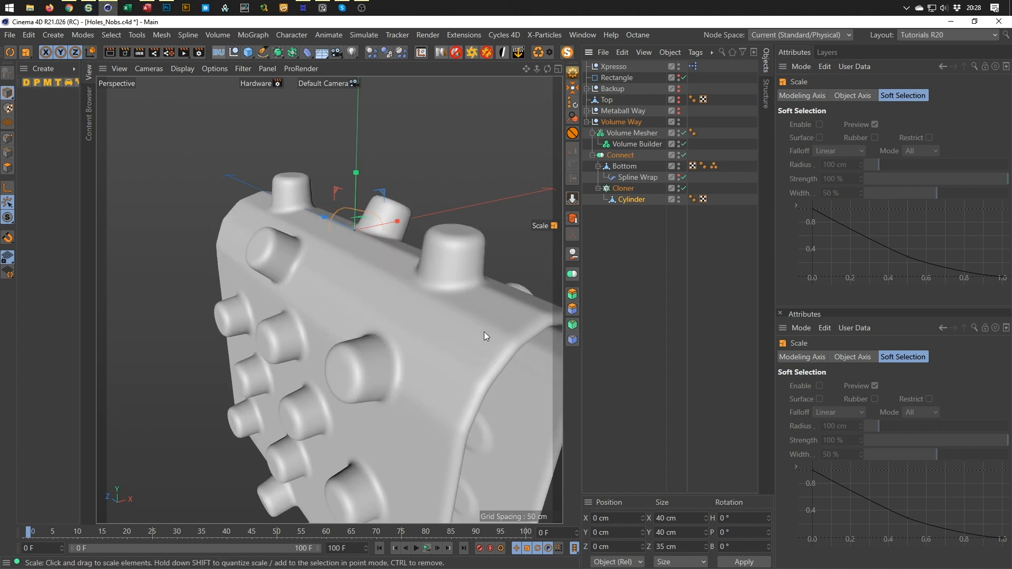
pyautogui.keyDown('alt'); pyautogui.moveTo(461, 319); pyautogui.dragTo(352, 218); pyautogui.keyUp('alt')
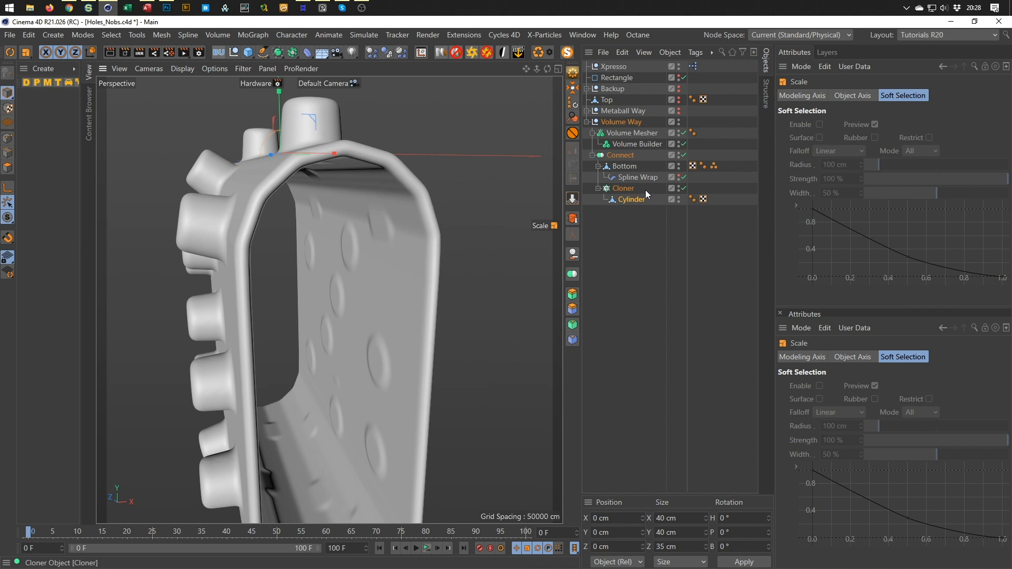
pyautogui.click(626, 188)
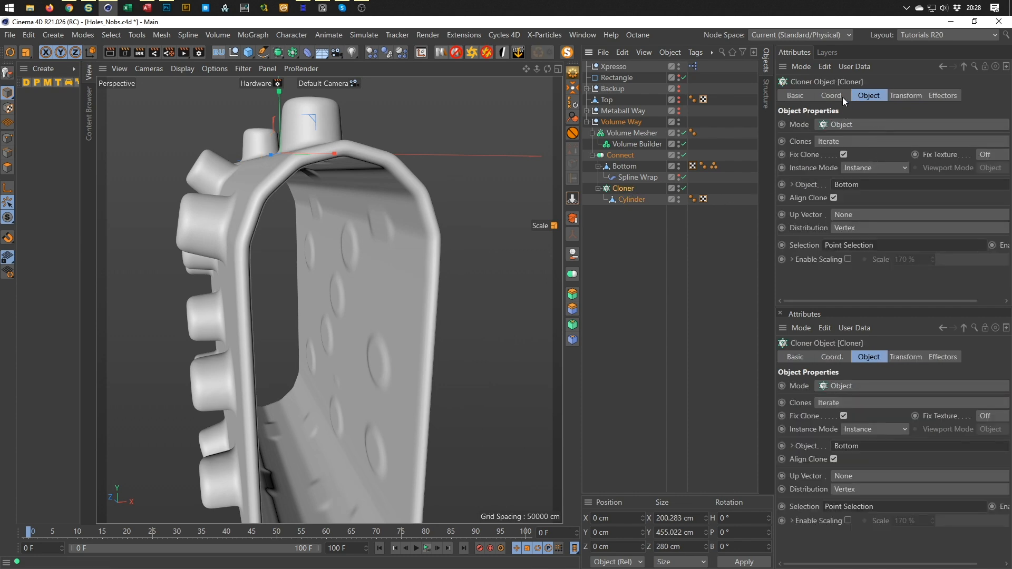
pyautogui.click(898, 94)
pyautogui.click(832, 173)
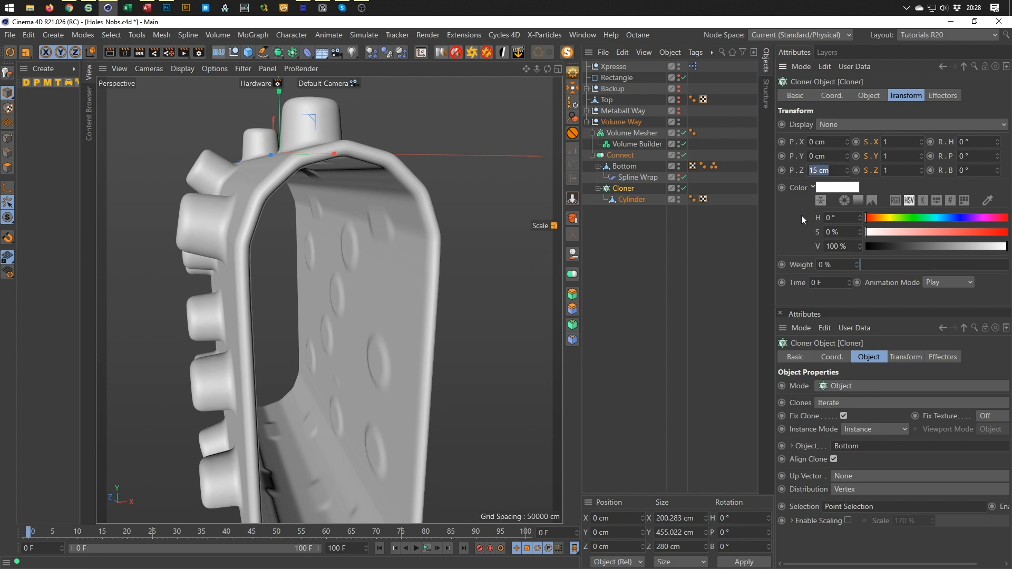
pyautogui.write('18')
pyautogui.press('Return')
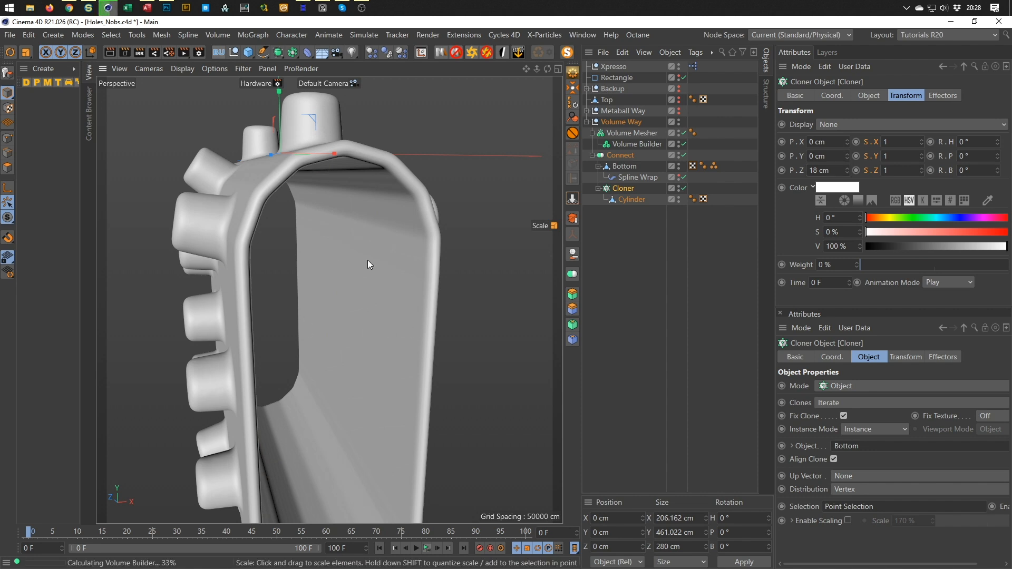
pyautogui.moveTo(363, 252)
pyautogui.keyDown('alt'); pyautogui.mouseDown()
pyautogui.moveTo(359, 240)
pyautogui.moveTo(338, 254)
pyautogui.moveTo(267, 260)
pyautogui.moveTo(313, 302)
pyautogui.moveTo(376, 277)
pyautogui.moveTo(331, 232)
pyautogui.moveTo(312, 231)
pyautogui.moveTo(322, 270)
pyautogui.moveTo(313, 311)
pyautogui.moveTo(294, 334)
pyautogui.moveTo(331, 309)
pyautogui.moveTo(321, 291)
pyautogui.moveTo(346, 259)
pyautogui.moveTo(355, 261)
pyautogui.moveTo(348, 250)
pyautogui.mouseUp(); pyautogui.keyUp('alt')
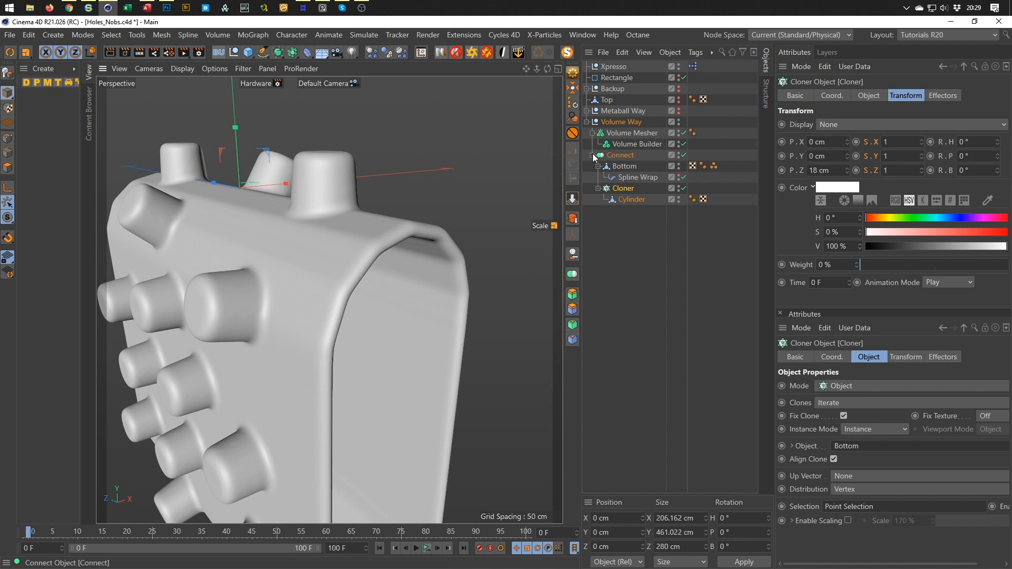
# Place the Bottom object inside a Subdivision Surface and disable the Volume Mesher and Volume Builder
pyautogui.click(622, 167)
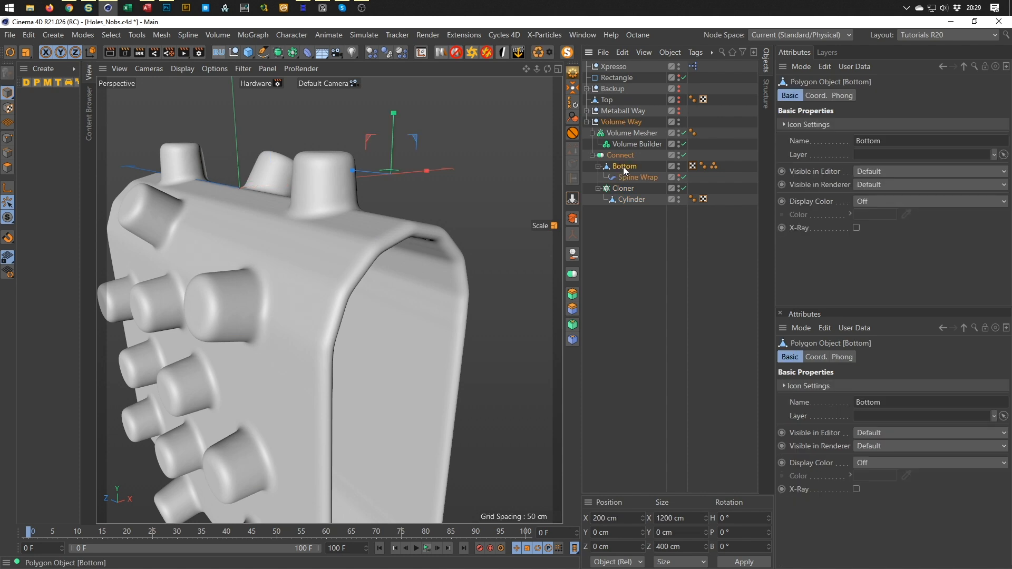
pyautogui.keyDown('alt'); pyautogui.click(278, 53); pyautogui.keyUp('alt')
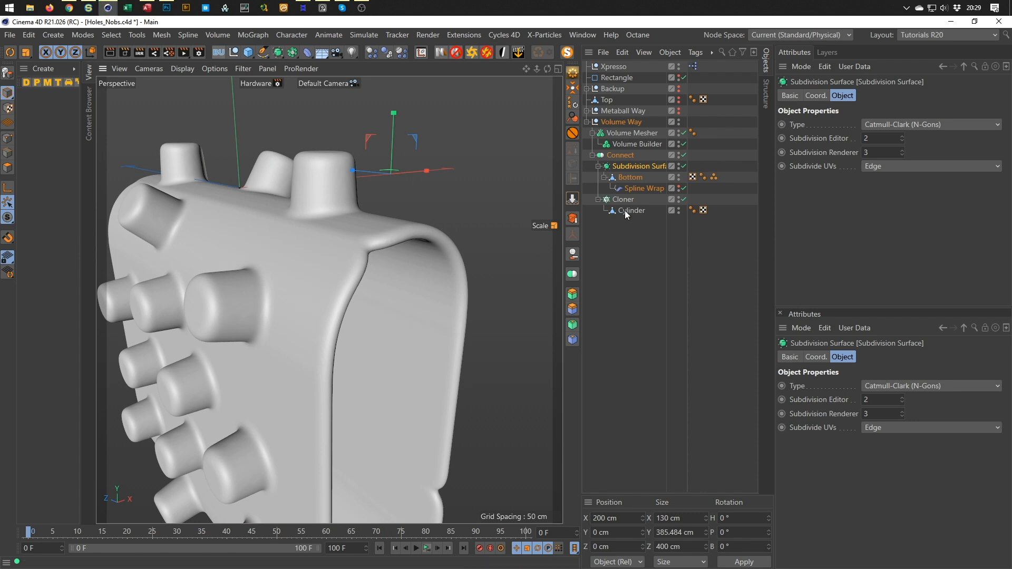
pyautogui.click(684, 133)
pyautogui.click(683, 144)
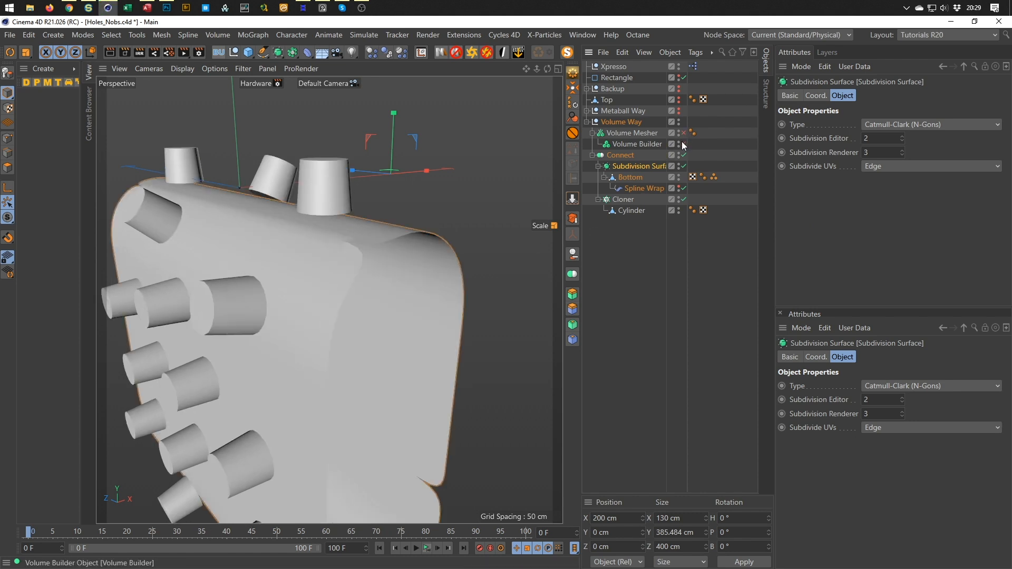
pyautogui.scroll(3, 368, 185)
pyautogui.keyDown('alt'); pyautogui.moveTo(342, 138); pyautogui.dragTo(413, 409); pyautogui.keyUp('alt')
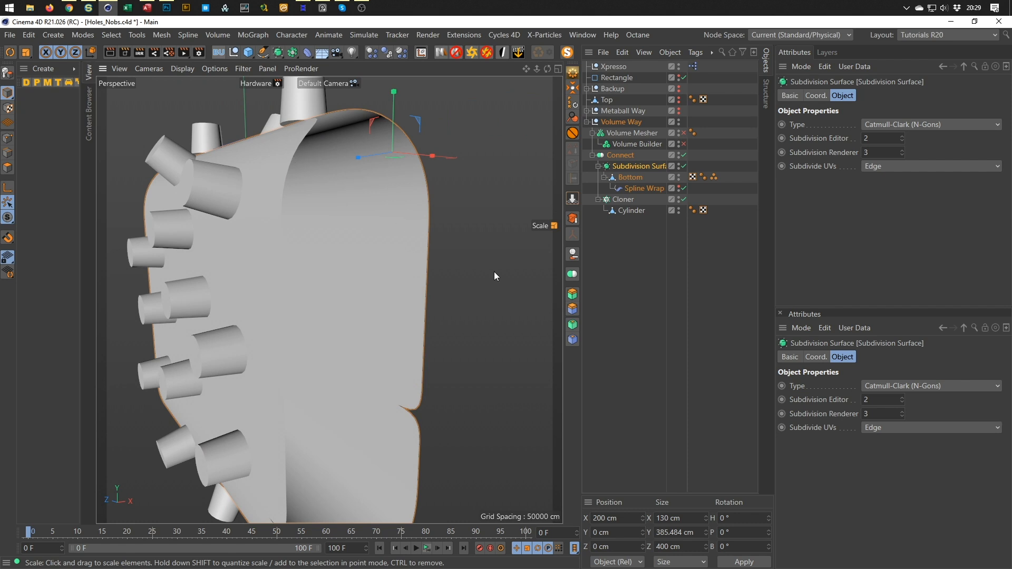
# Wrap Bottom in a Connect object inside the Subdivision Surface and re-enable the Volume Mesher and Volume Builder
pyautogui.click(623, 179)
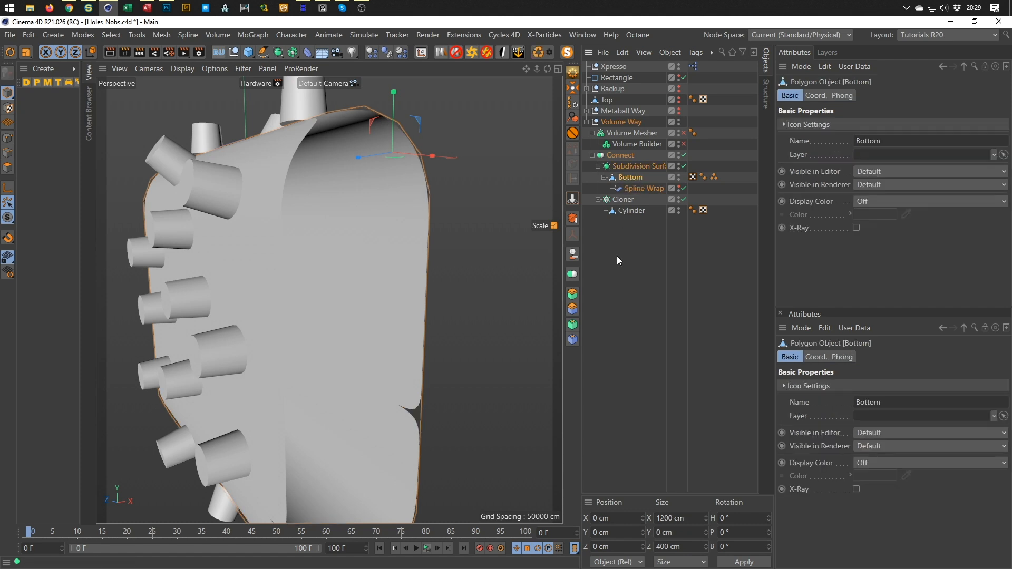
pyautogui.keyDown('alt'); pyautogui.click(572, 274); pyautogui.keyUp('alt')
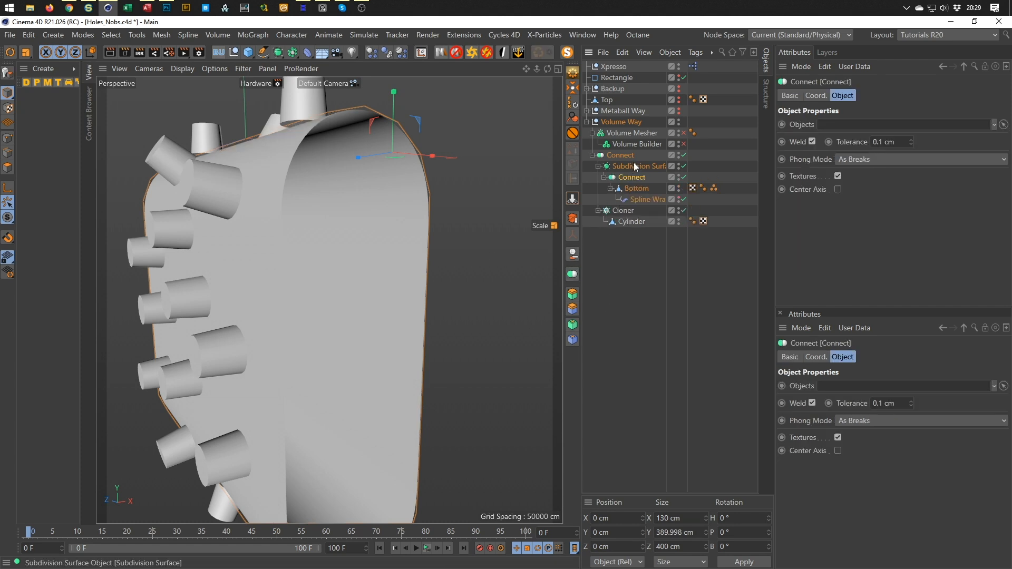
pyautogui.moveTo(684, 133); pyautogui.dragTo(684, 144)
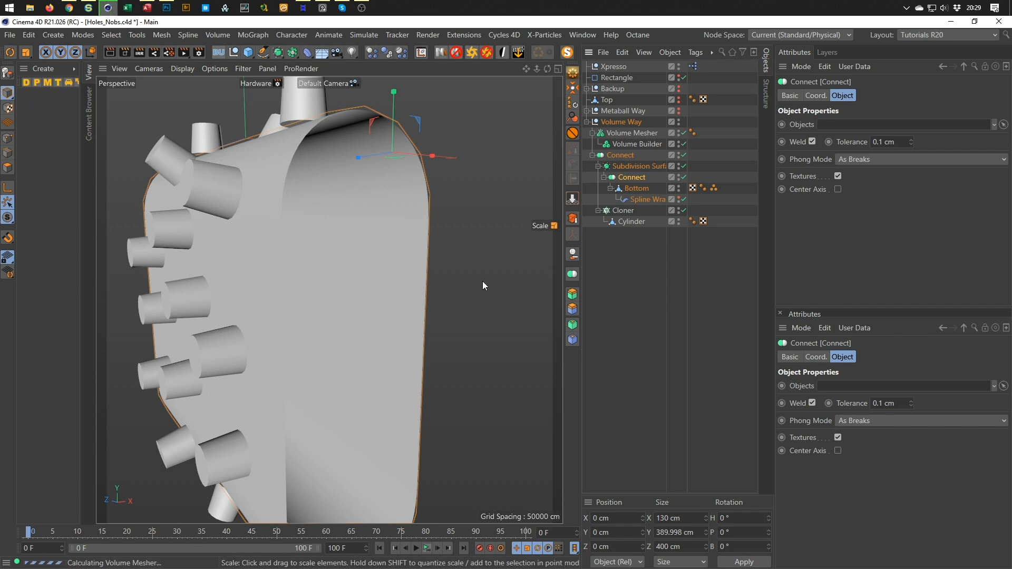
pyautogui.scroll(-5, 355, 281)
pyautogui.keyDown('alt'); pyautogui.moveTo(347, 283); pyautogui.dragTo(370, 295); pyautogui.keyUp('alt')
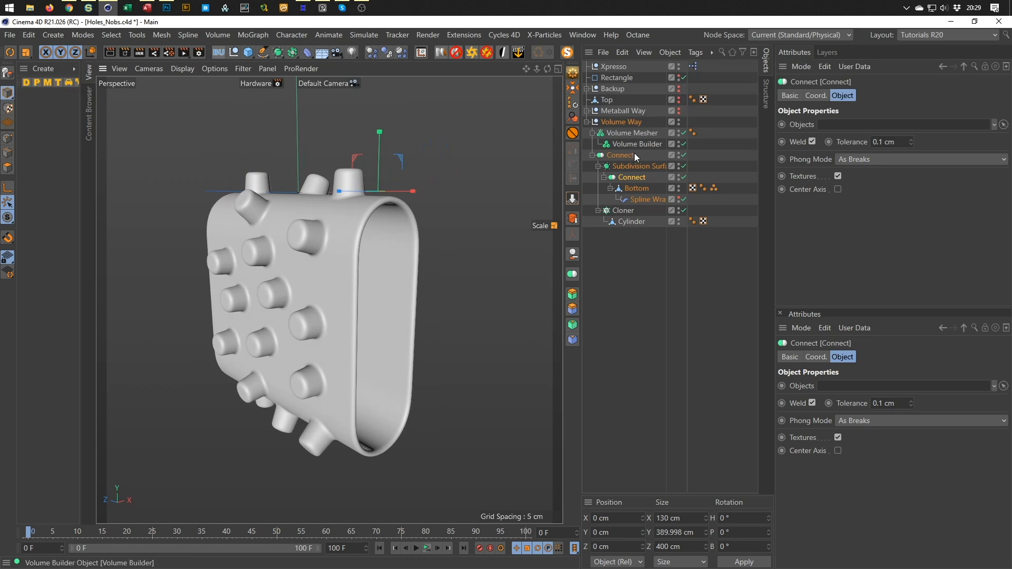
pyautogui.click(586, 122)
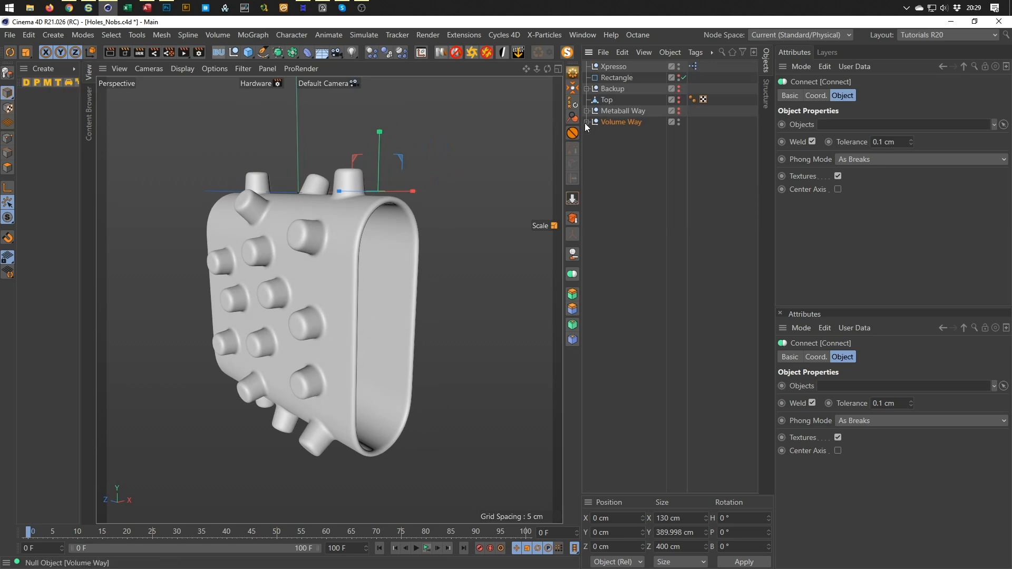
# Make the Top object visible in editor and renderer and place it inside a Subdivision Surface
pyautogui.click(604, 100)
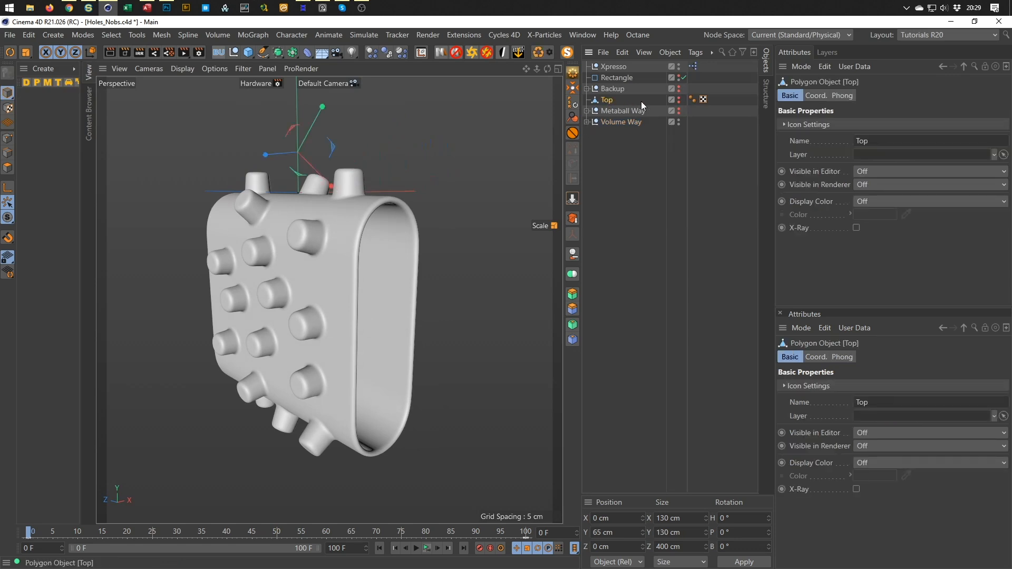
pyautogui.keyDown('alt'); pyautogui.click(680, 100); pyautogui.keyUp('alt')
pyautogui.keyDown('alt'); pyautogui.click(679, 100); pyautogui.keyUp('alt')
pyautogui.keyDown('alt'); pyautogui.moveTo(347, 192); pyautogui.dragTo(346, 356); pyautogui.keyUp('alt')
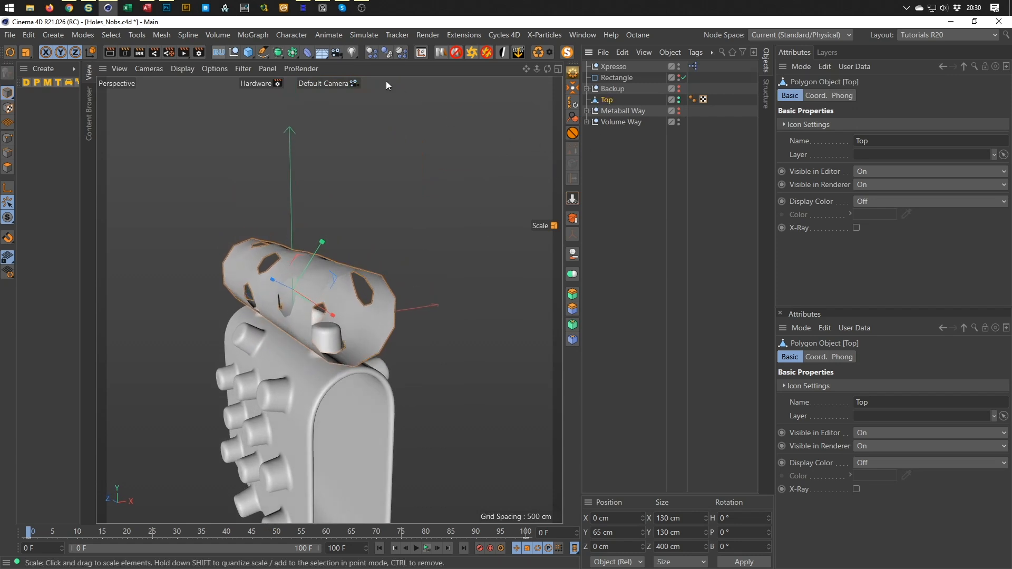
pyautogui.keyDown('alt'); pyautogui.click(277, 52); pyautogui.keyUp('alt')
pyautogui.keyDown('alt'); pyautogui.moveTo(325, 273); pyautogui.dragTo(358, 254, button='right'); pyautogui.keyUp('alt')
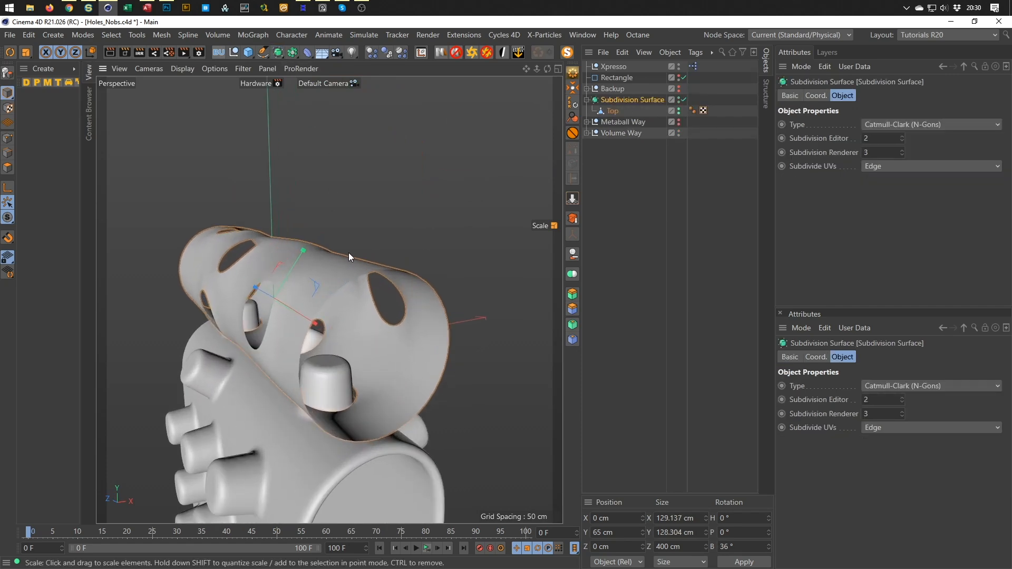
# Display the viewport in Gouraud shading with lines and examine the subdivided Top mesh around its holes
pyautogui.press('n')
pyautogui.press('b')
pyautogui.keyDown('alt'); pyautogui.moveTo(290, 287); pyautogui.dragTo(271, 286); pyautogui.keyUp('alt')
pyautogui.keyDown('alt'); pyautogui.moveTo(271, 285); pyautogui.dragTo(348, 259, button='right'); pyautogui.keyUp('alt')
pyautogui.keyDown('alt'); pyautogui.moveTo(349, 259); pyautogui.dragTo(369, 209); pyautogui.keyUp('alt')
pyautogui.keyDown('alt'); pyautogui.moveTo(329, 300); pyautogui.dragTo(328, 203); pyautogui.keyUp('alt')
pyautogui.keyDown('alt'); pyautogui.moveTo(300, 192); pyautogui.dragTo(221, 203, button='right'); pyautogui.keyUp('alt')
pyautogui.keyDown('alt'); pyautogui.moveTo(310, 157); pyautogui.dragTo(407, 232); pyautogui.keyUp('alt')
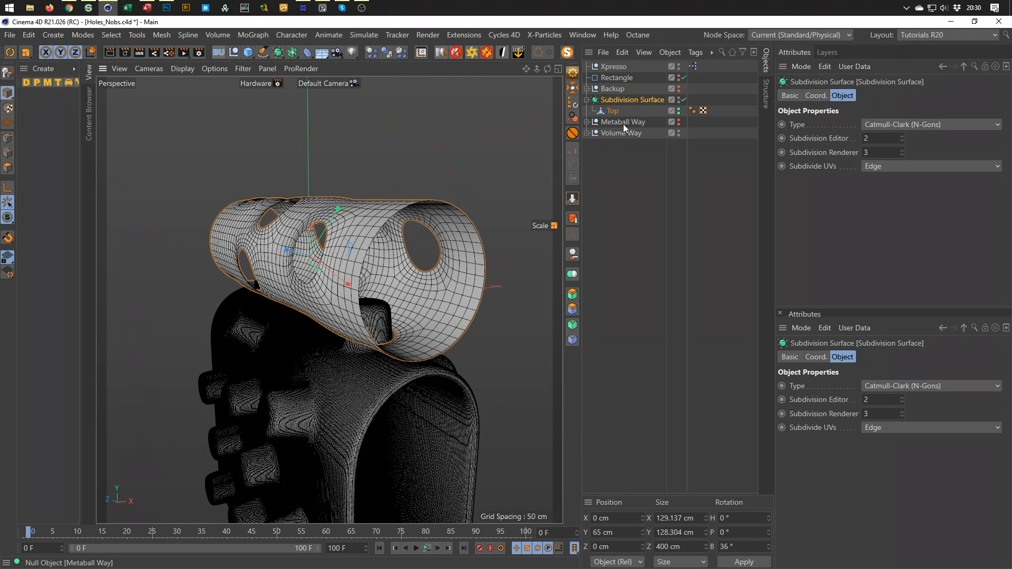
# Add a Display tag to the Volume Mesher and enable its own Gouraud Shading mode
pyautogui.click(586, 133)
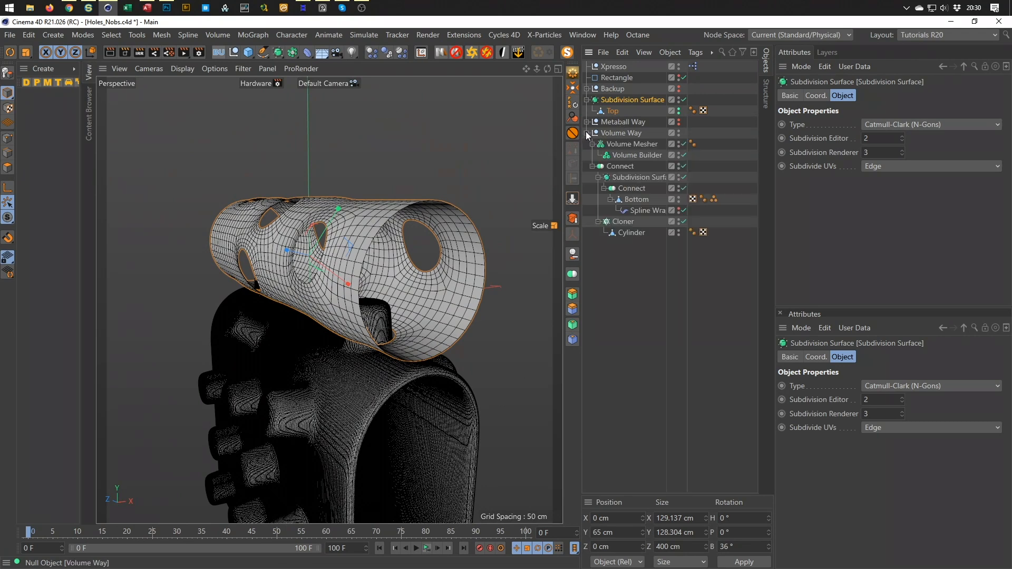
pyautogui.rightClick(631, 143)
pyautogui.moveTo(742, 27)
pyautogui.moveTo(735, 92)
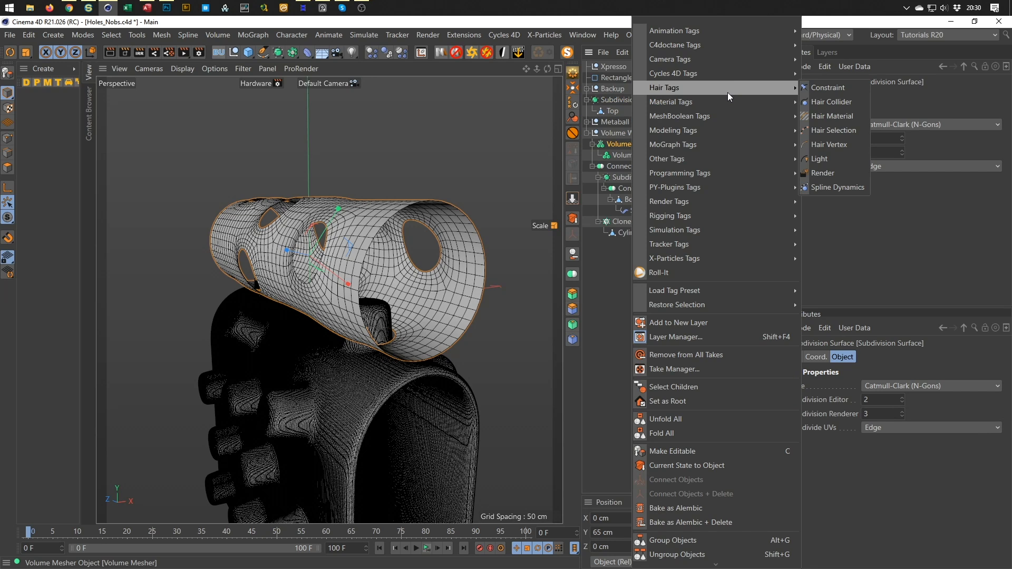
pyautogui.moveTo(743, 201)
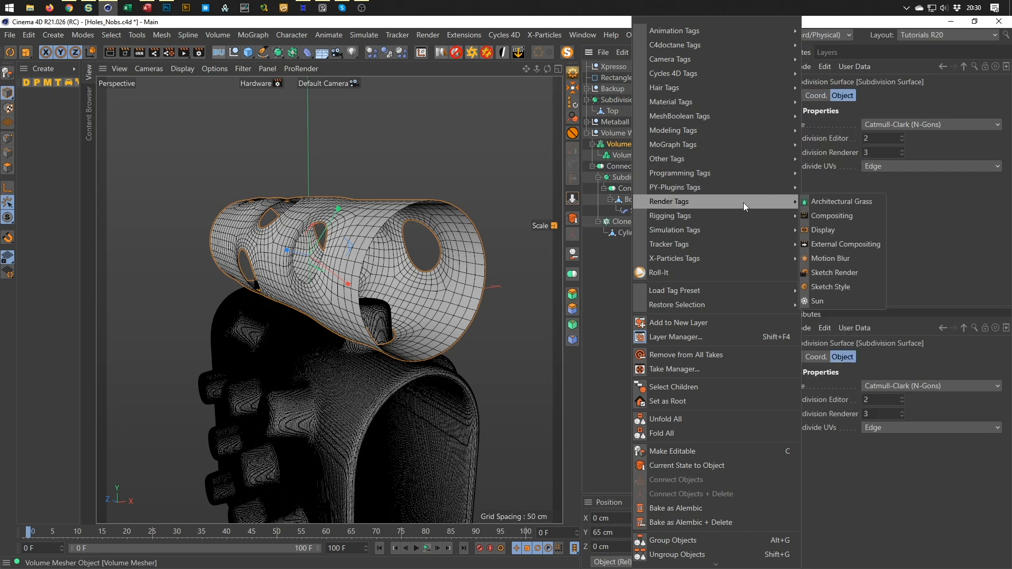
pyautogui.click(822, 231)
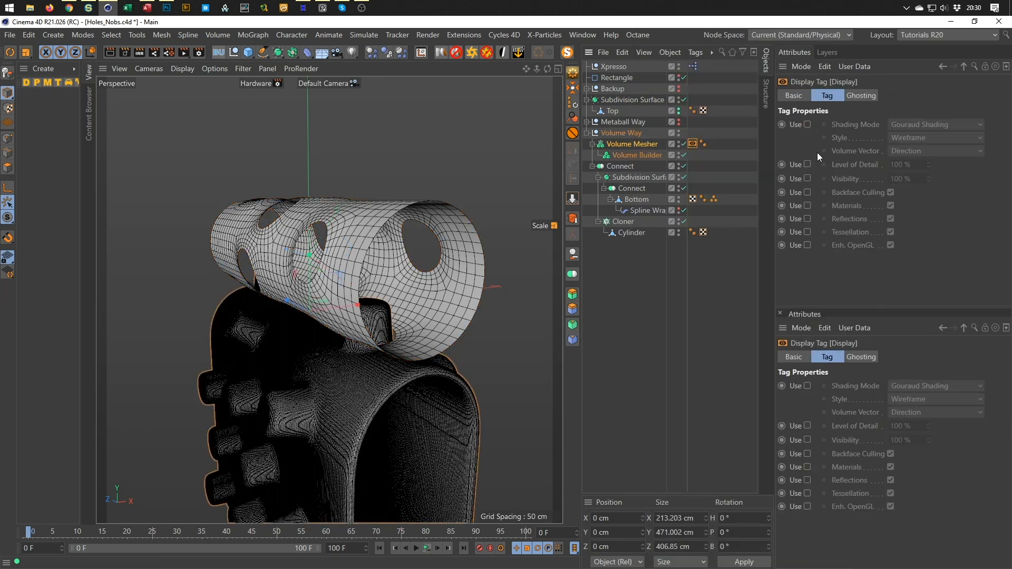
pyautogui.click(810, 124)
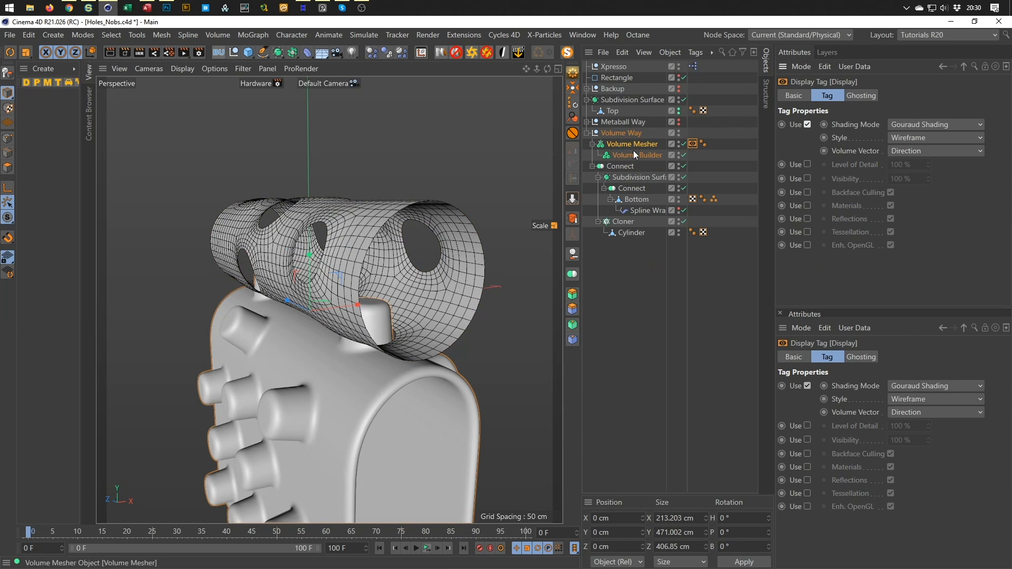
# Disable the Subdivision Surface above Top and wrap Top in a Py-Extrude Generator
pyautogui.click(623, 99)
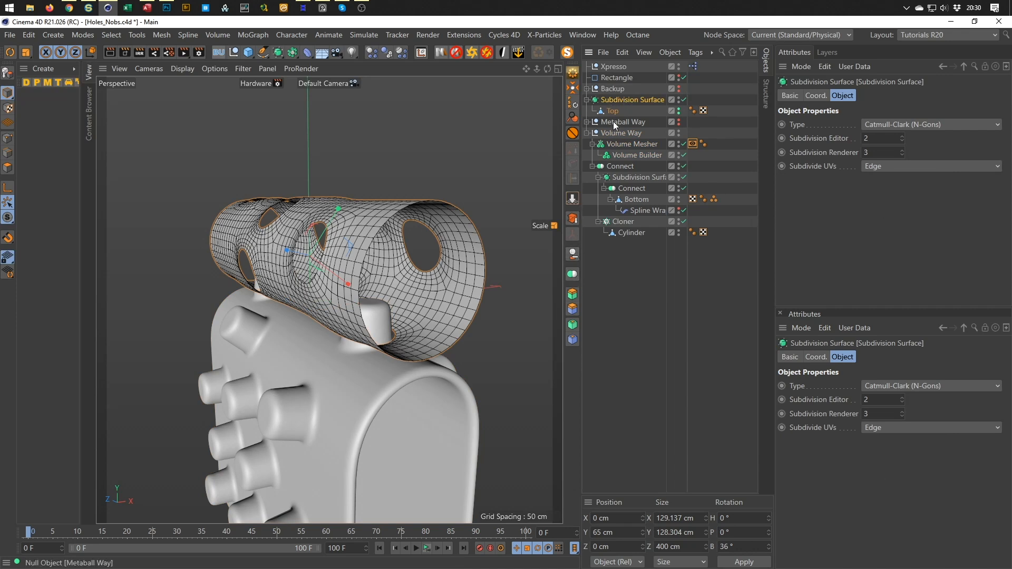
pyautogui.click(683, 100)
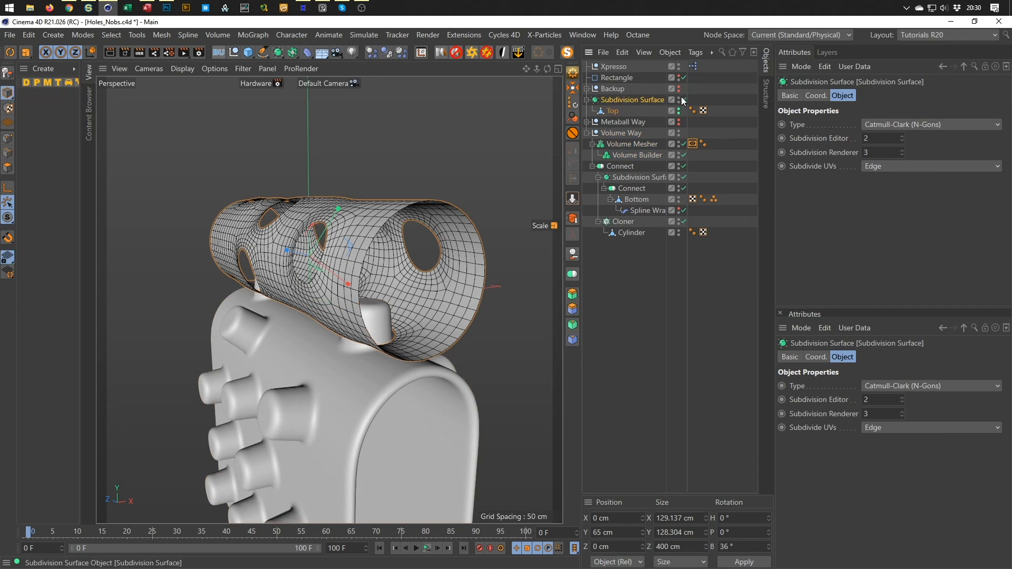
pyautogui.click(620, 109)
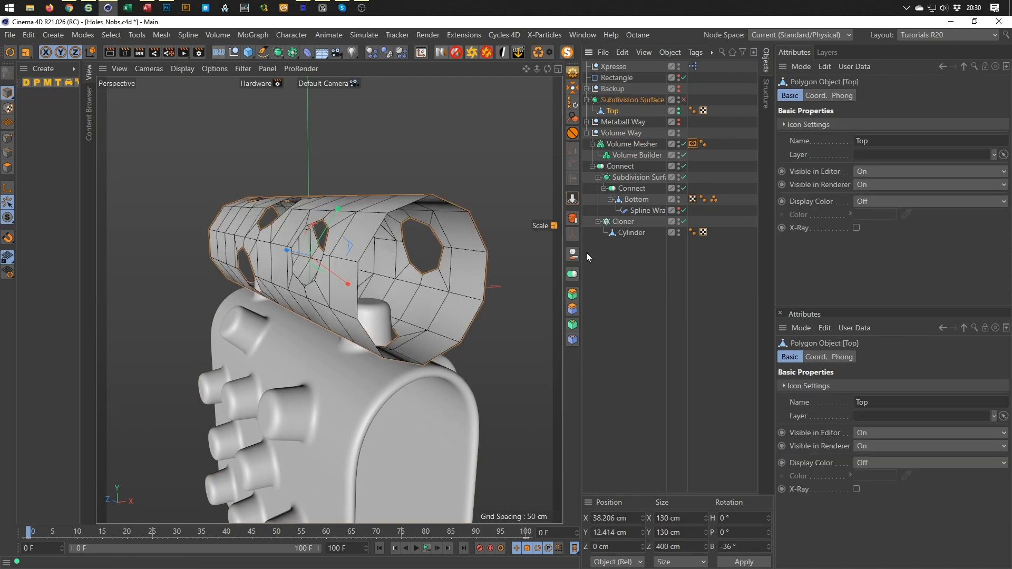
pyautogui.keyDown('alt'); pyautogui.click(573, 292); pyautogui.keyUp('alt')
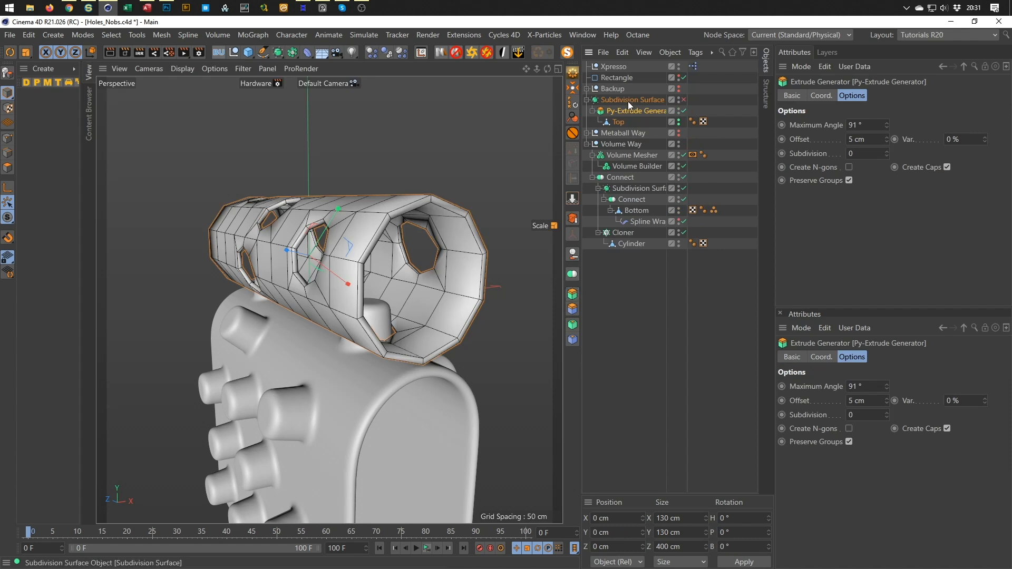
# Re-enable the Subdivision Surface, set the Extrude Generator's Subdivision to 2, and inspect the thickened hole edges
pyautogui.click(684, 101)
pyautogui.keyDown('alt'); pyautogui.moveTo(327, 216); pyautogui.dragTo(356, 227); pyautogui.keyUp('alt')
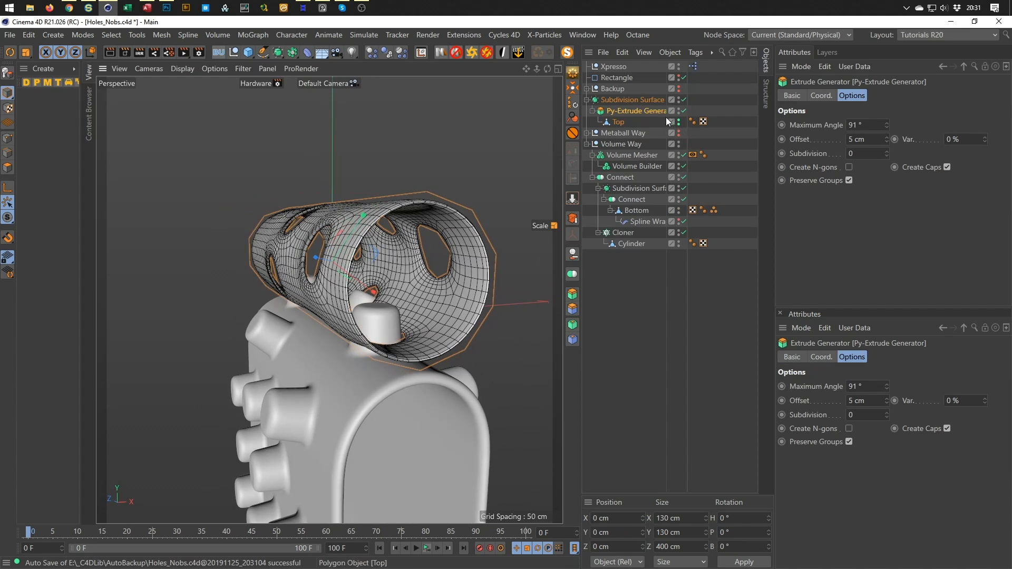
pyautogui.click(887, 150)
pyautogui.click(887, 151)
pyautogui.keyDown('alt'); pyautogui.moveTo(403, 260); pyautogui.dragTo(321, 328); pyautogui.keyUp('alt')
pyautogui.keyDown('alt'); pyautogui.moveTo(326, 275); pyautogui.dragTo(381, 245, button='right'); pyautogui.keyUp('alt')
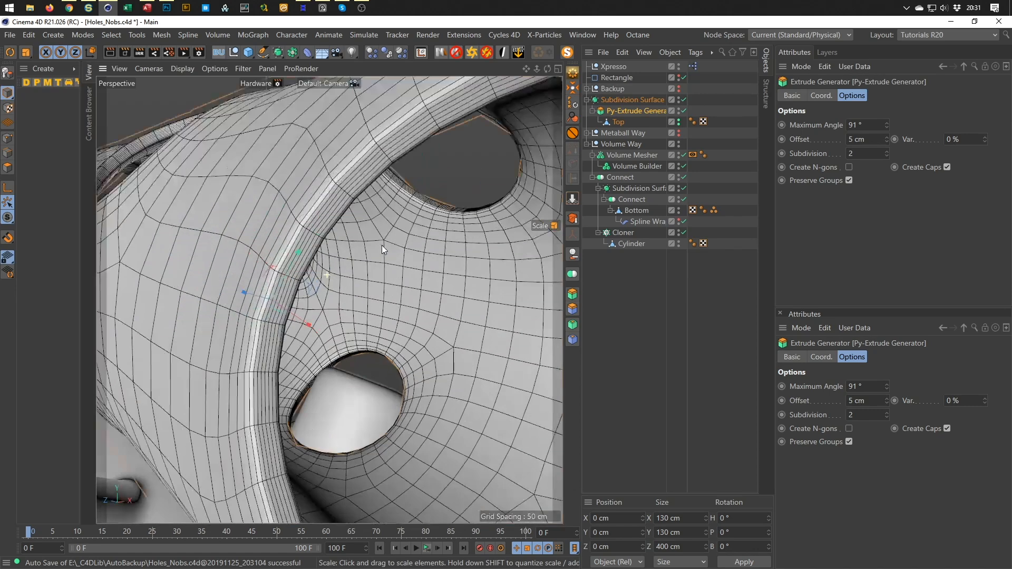
pyautogui.keyDown('alt'); pyautogui.moveTo(381, 245); pyautogui.dragTo(282, 201); pyautogui.keyUp('alt')
pyautogui.keyDown('alt'); pyautogui.moveTo(289, 188); pyautogui.dragTo(238, 235, button='right'); pyautogui.keyUp('alt')
pyautogui.keyDown('alt'); pyautogui.moveTo(300, 258); pyautogui.dragTo(347, 240); pyautogui.keyUp('alt')
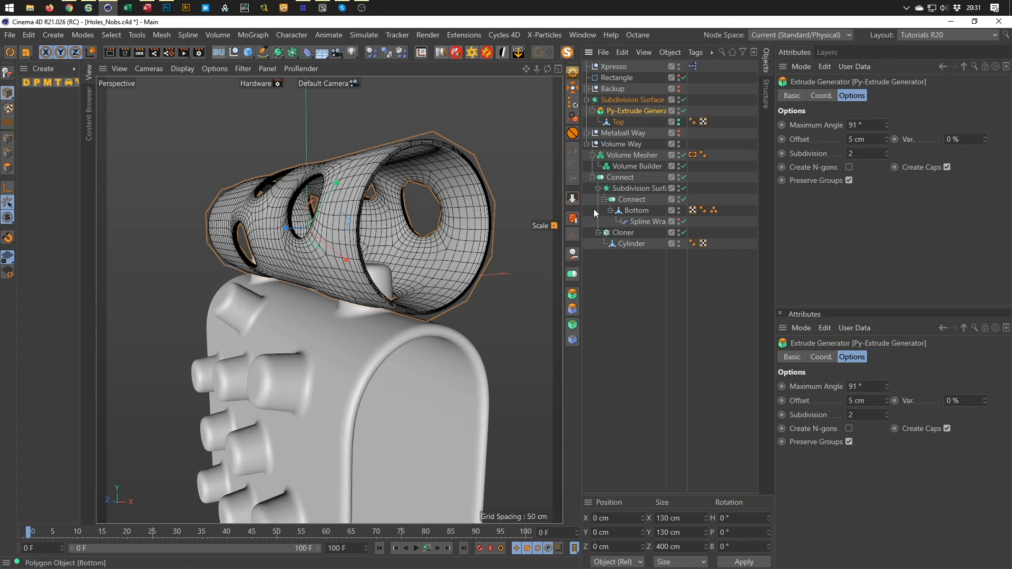
# Remove the Extrude Generator while keeping Top inside the Subdivision Surface
pyautogui.click(573, 255)
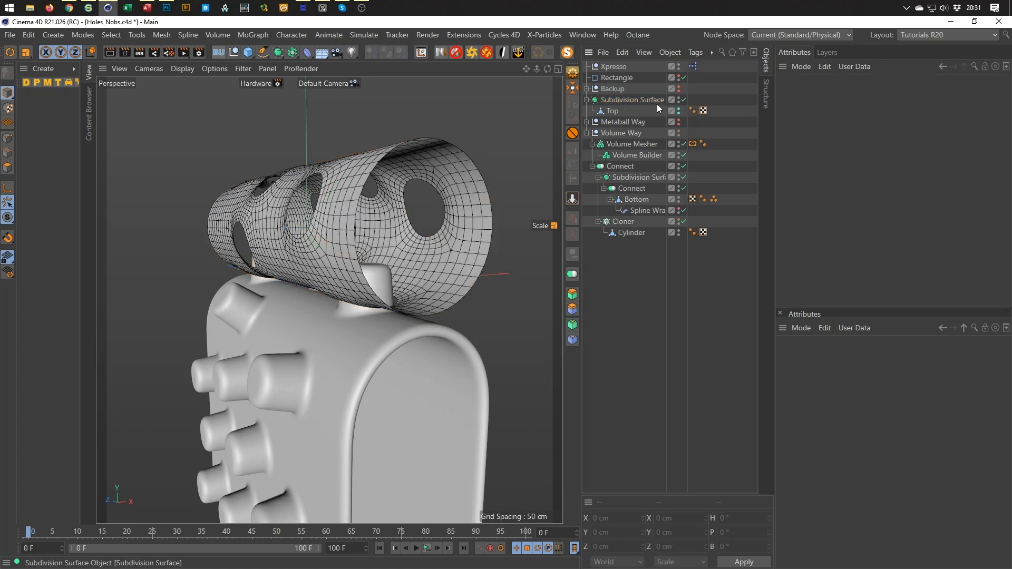
pyautogui.keyDown('alt'); pyautogui.moveTo(371, 182); pyautogui.dragTo(306, 322); pyautogui.keyUp('alt')
pyautogui.scroll(3, 366, 336)
pyautogui.keyDown('alt'); pyautogui.moveTo(366, 336); pyautogui.dragTo(366, 293); pyautogui.keyUp('alt')
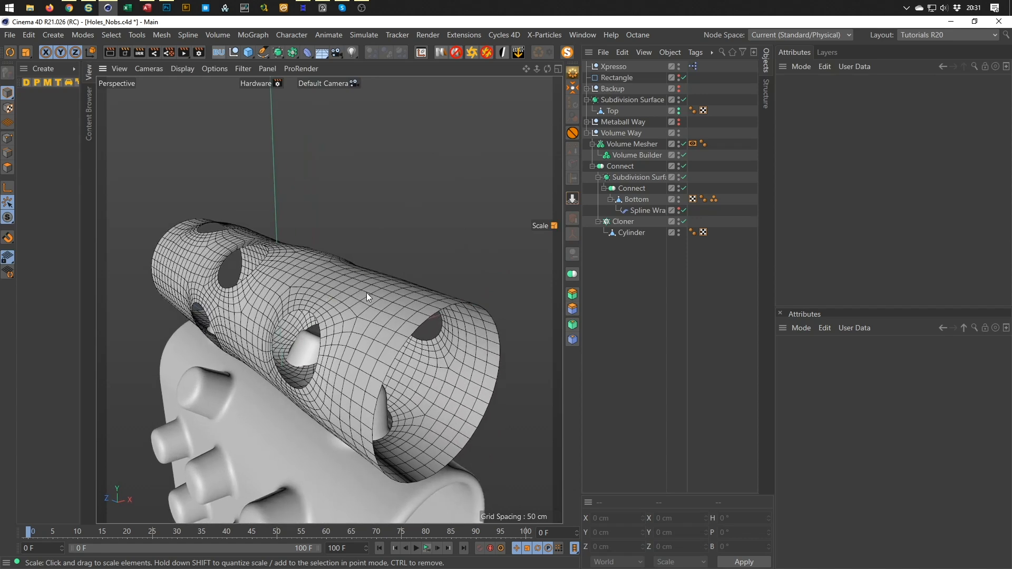
# Set the Subdivision Surface's renderer subdivision to 2 and collapse it with Top into a single polygon object
pyautogui.click(618, 99)
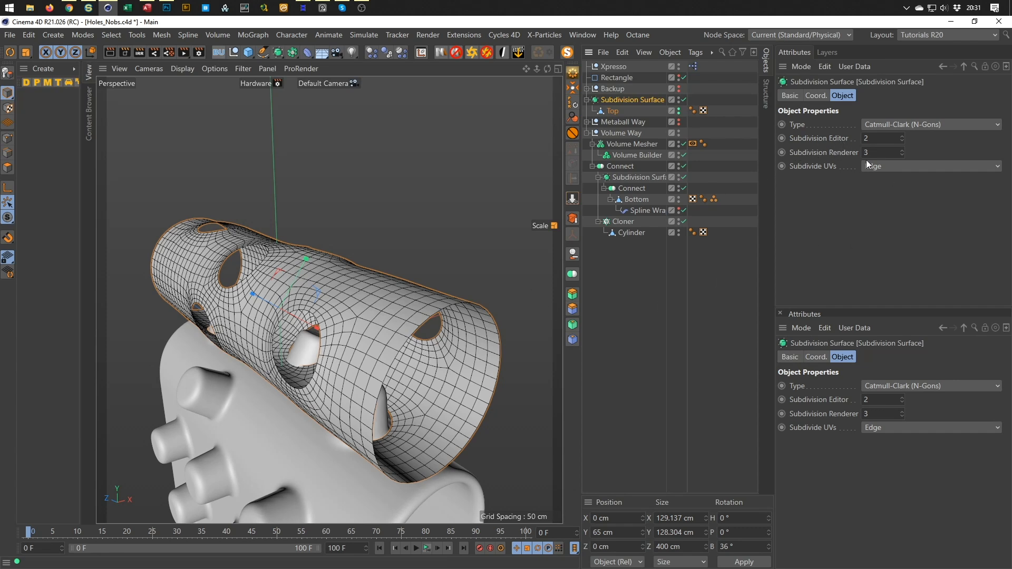
pyautogui.click(902, 154)
pyautogui.click(572, 75)
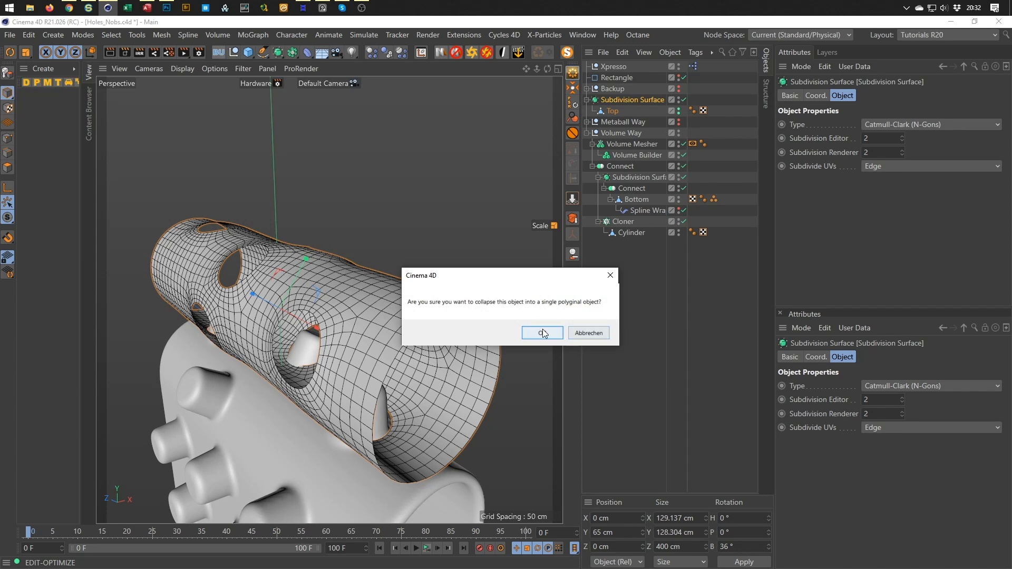
pyautogui.click(542, 331)
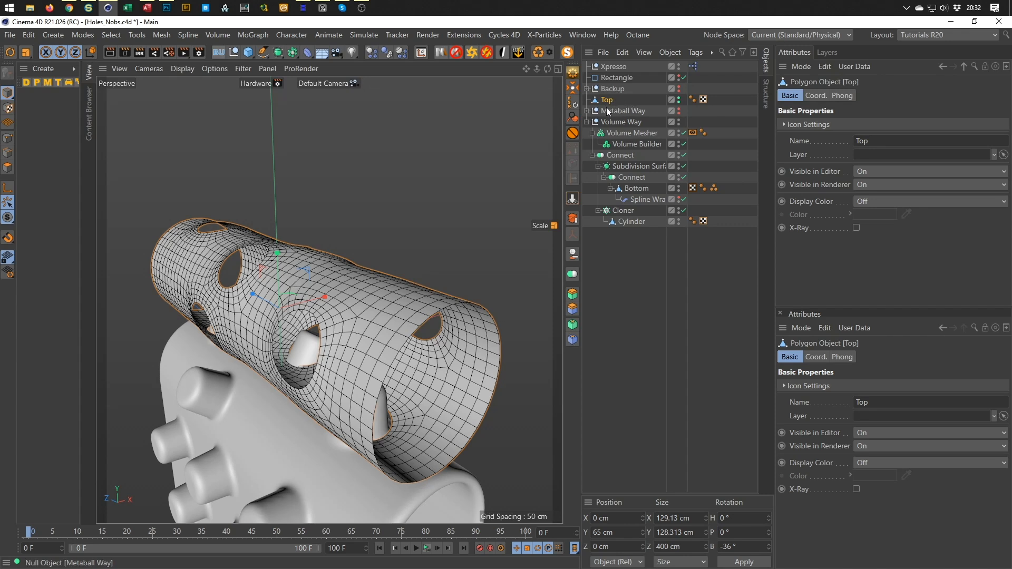
# Set the Top object's X and Y size to 130 cm
pyautogui.keyDown('alt'); pyautogui.moveTo(378, 290); pyautogui.dragTo(379, 261); pyautogui.keyUp('alt')
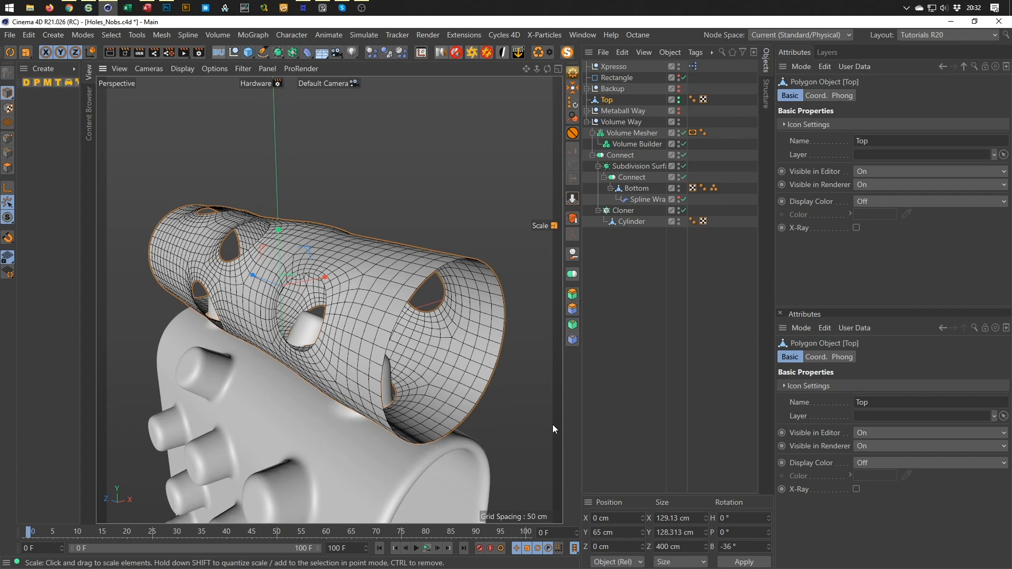
pyautogui.click(698, 518)
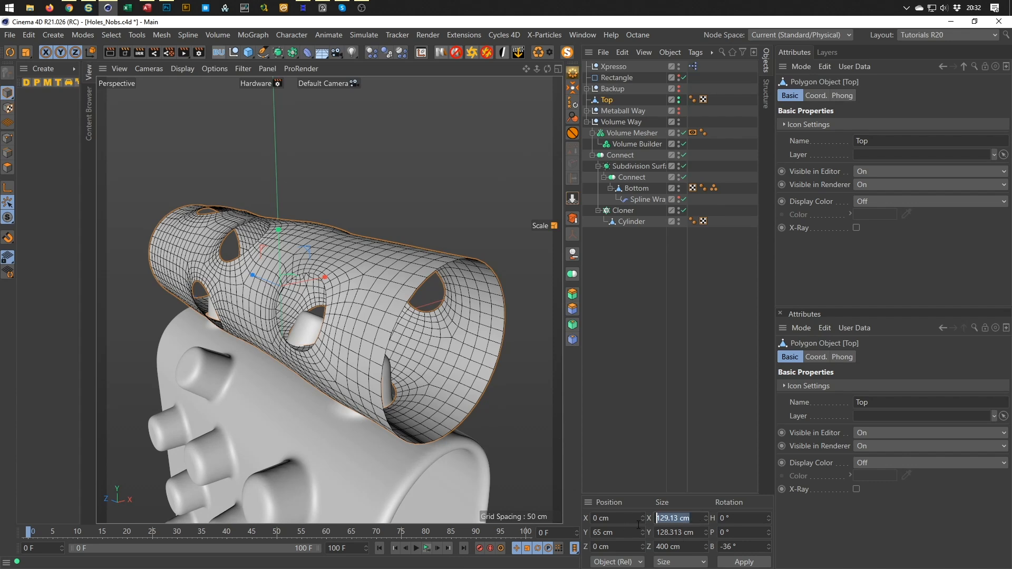
pyautogui.write('130')
pyautogui.press('Tab')
pyautogui.write('130')
pyautogui.press('Return')
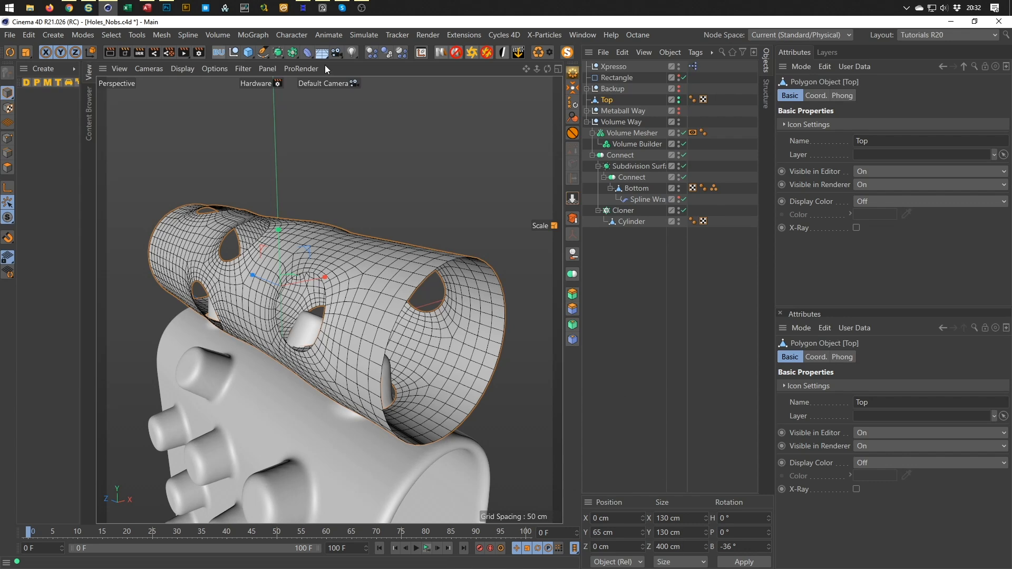
# Add a Cylinder primitive and make it a child of Top
pyautogui.click(247, 53)
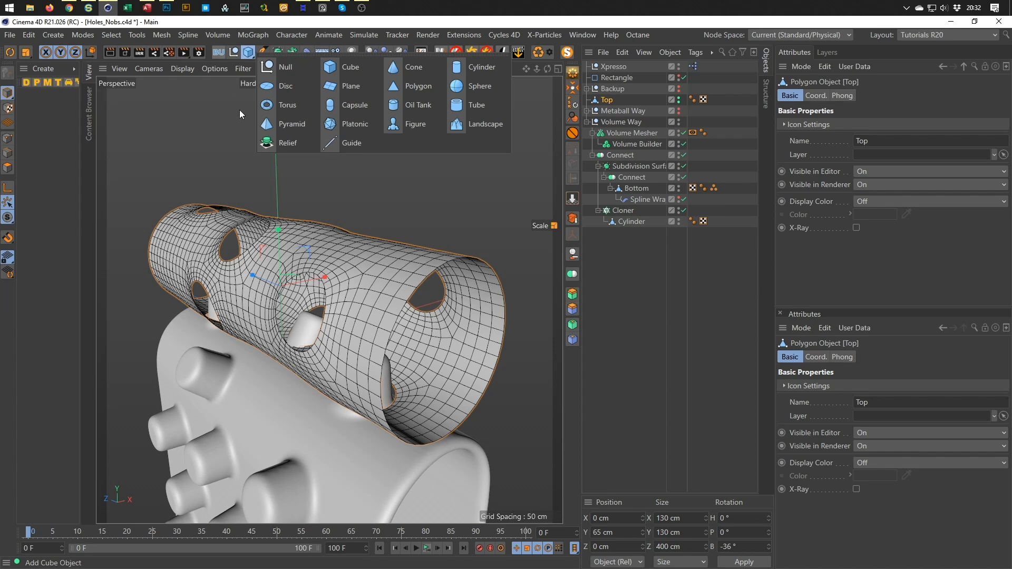
pyautogui.click(465, 68)
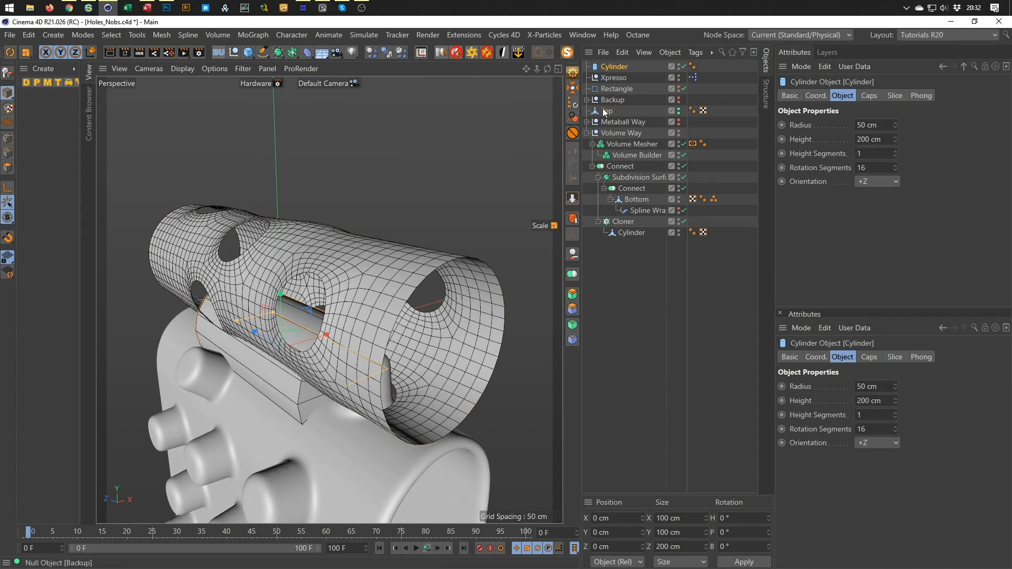
pyautogui.moveTo(615, 63); pyautogui.dragTo(606, 110)
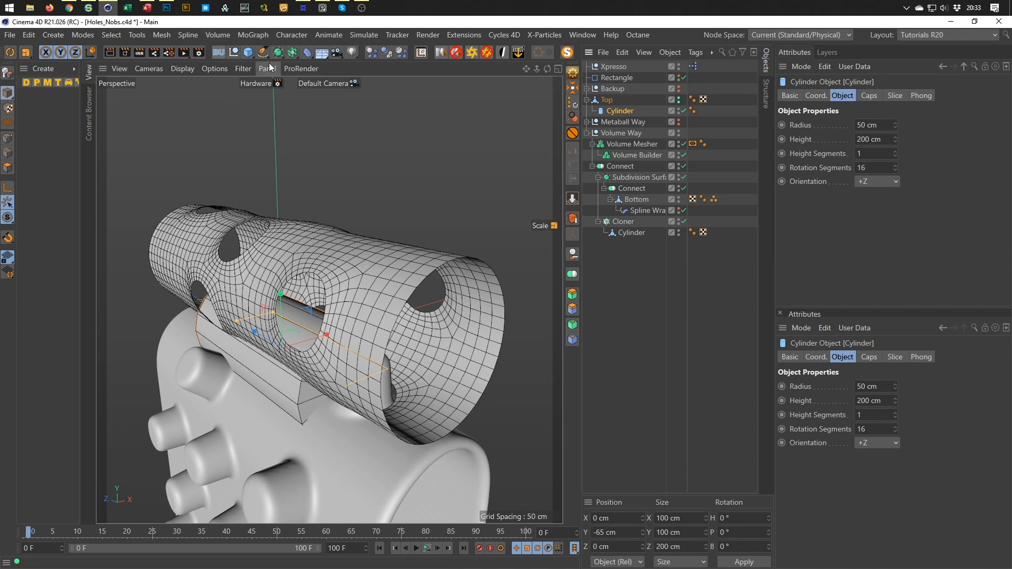
pyautogui.click(300, 35)
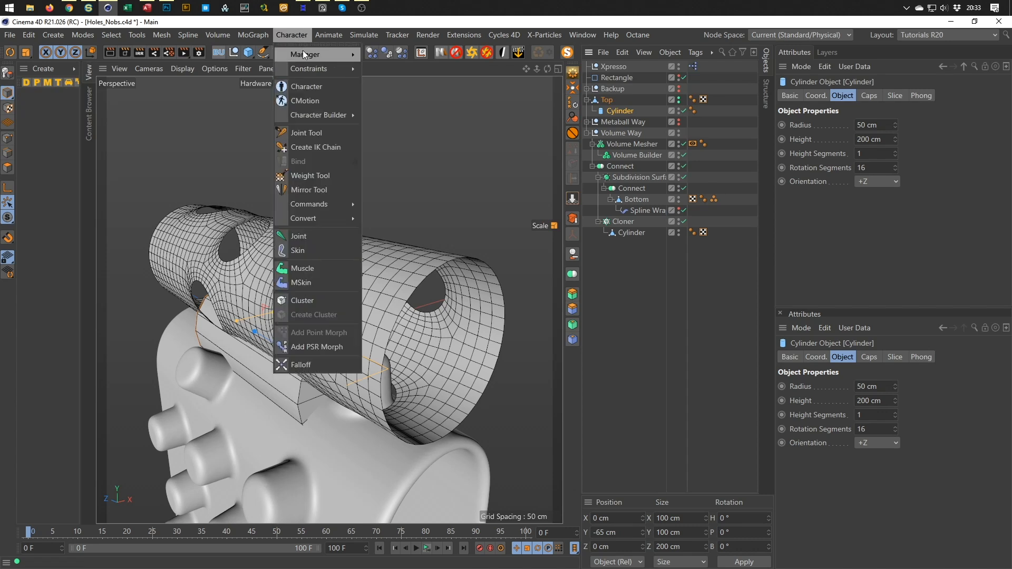
pyautogui.moveTo(303, 68)
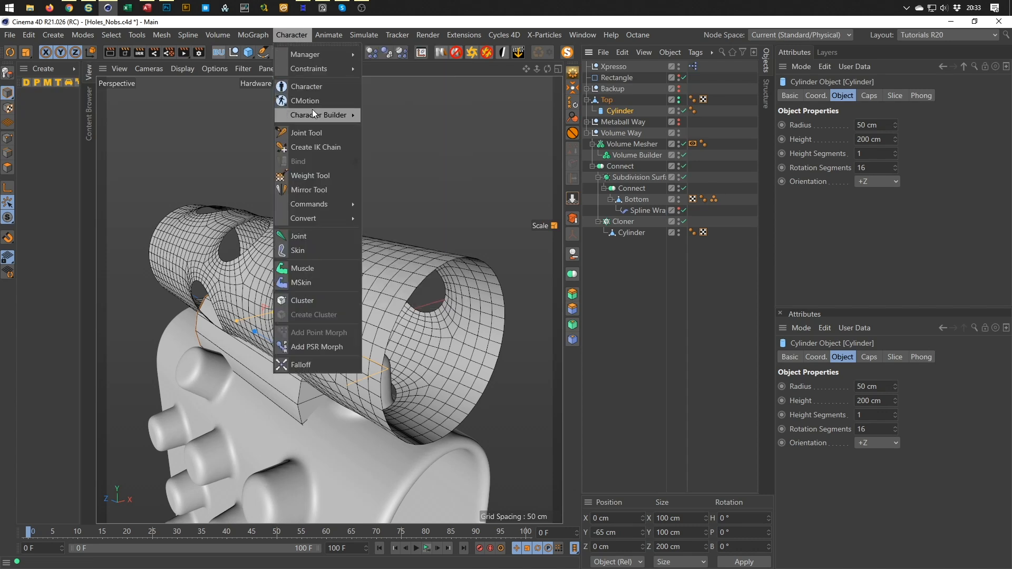
pyautogui.moveTo(319, 216)
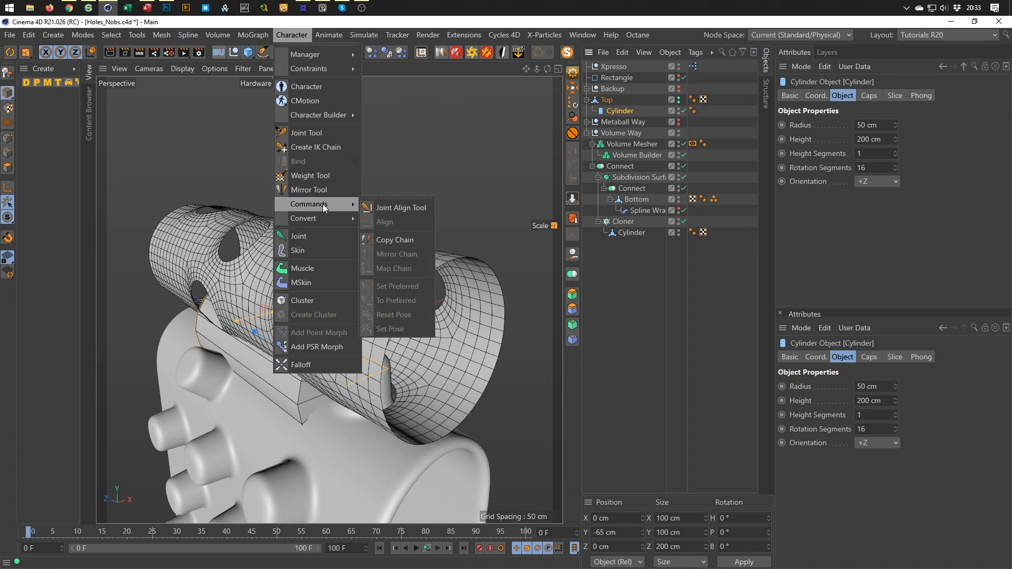
pyautogui.moveTo(331, 123)
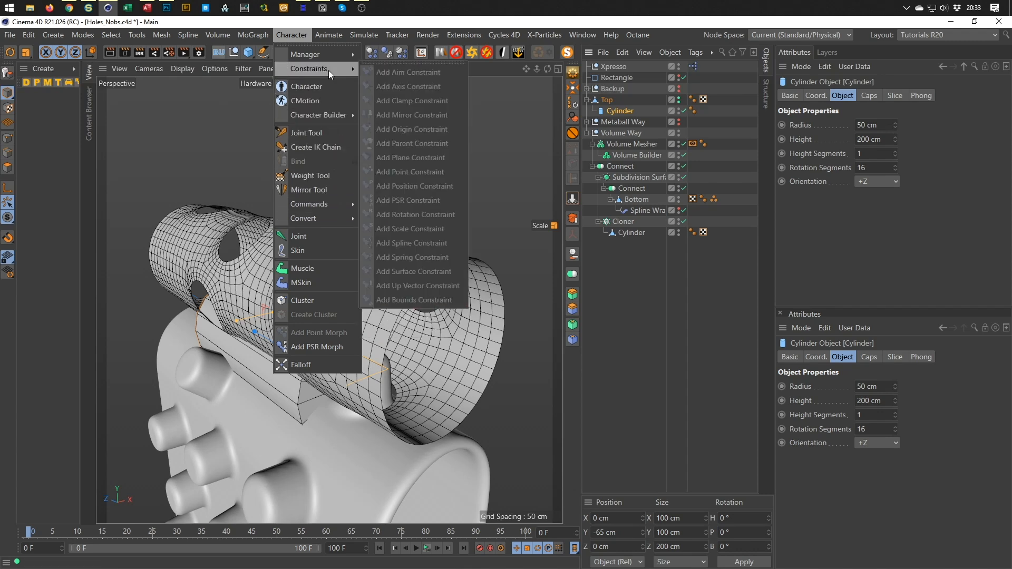
pyautogui.click(330, 24)
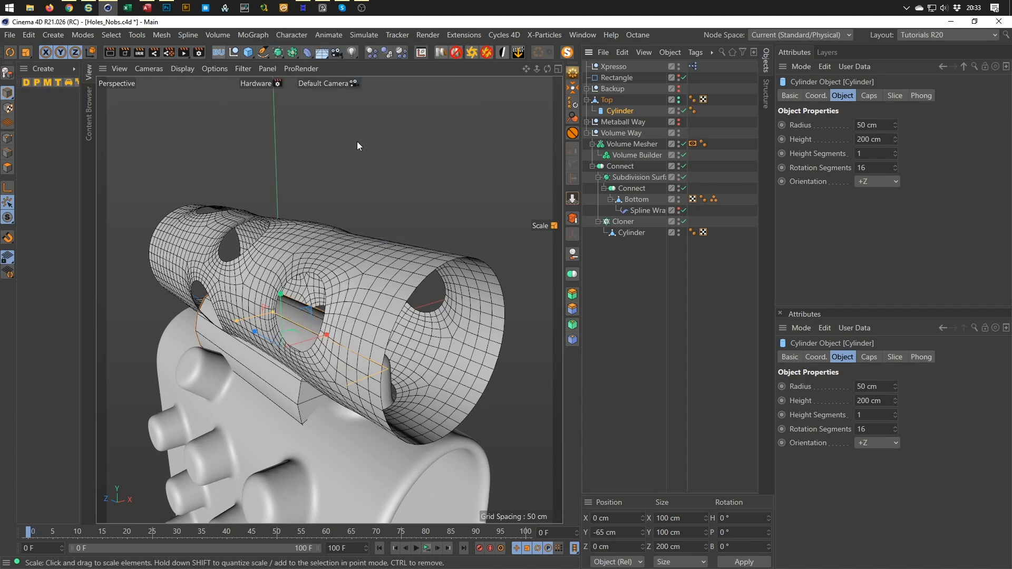
# Search the commands for "reset ps" and look through the window customization and layout options
pyautogui.hotkey('shift', 'c')
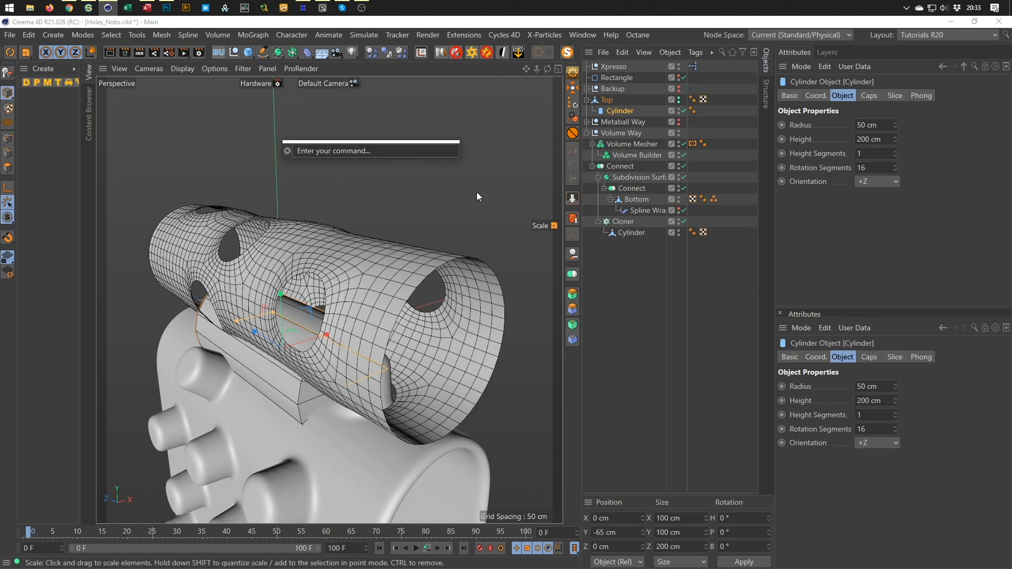
pyautogui.write('re')
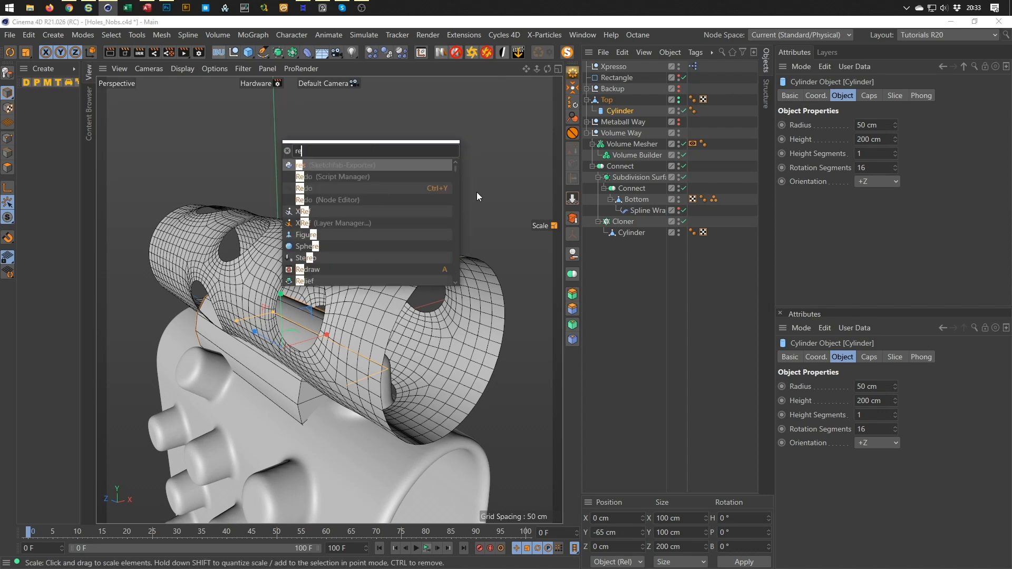
pyautogui.write('set ps')
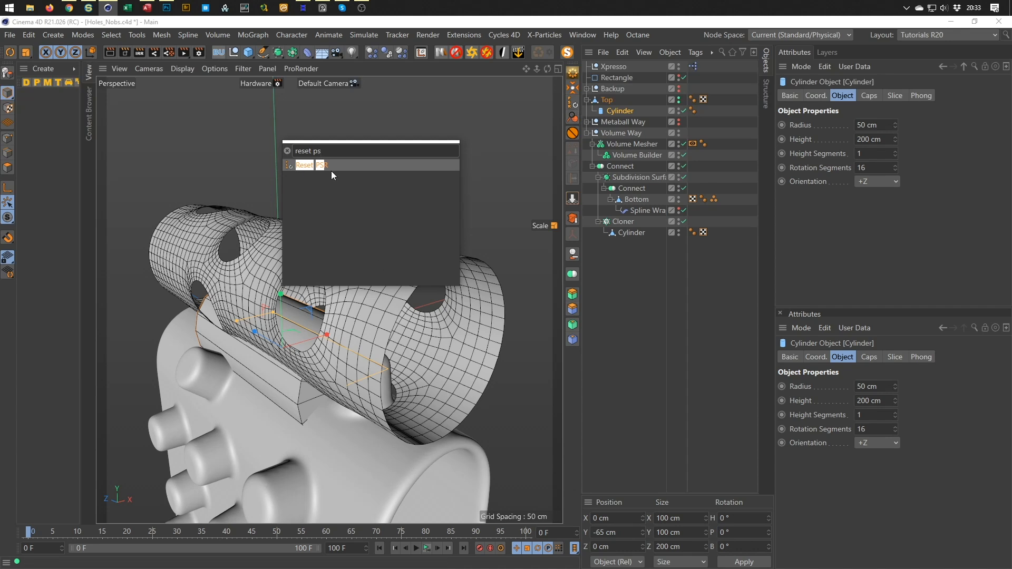
pyautogui.click(577, 38)
pyautogui.click(577, 36)
pyautogui.moveTo(602, 54)
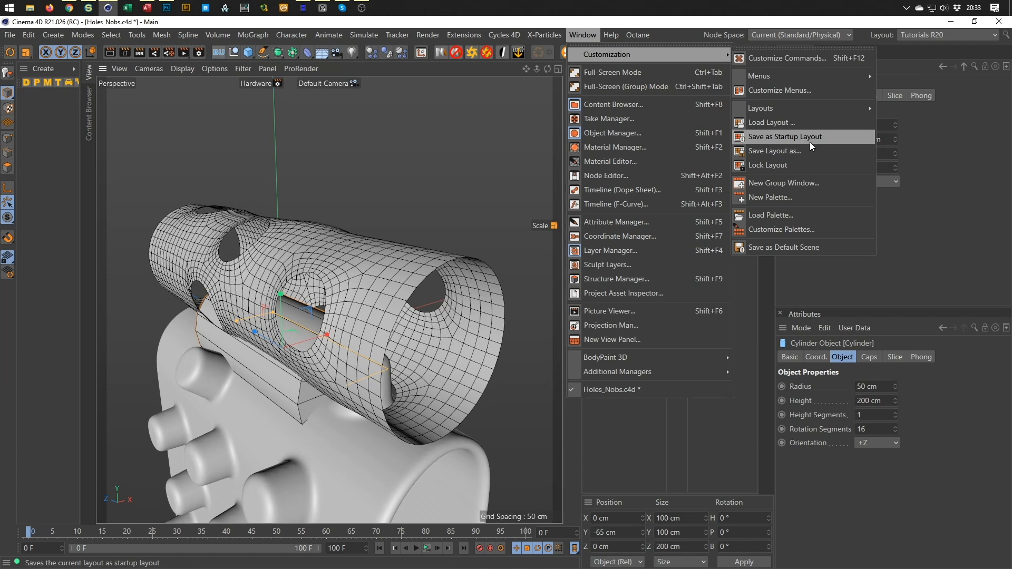
pyautogui.click(795, 141)
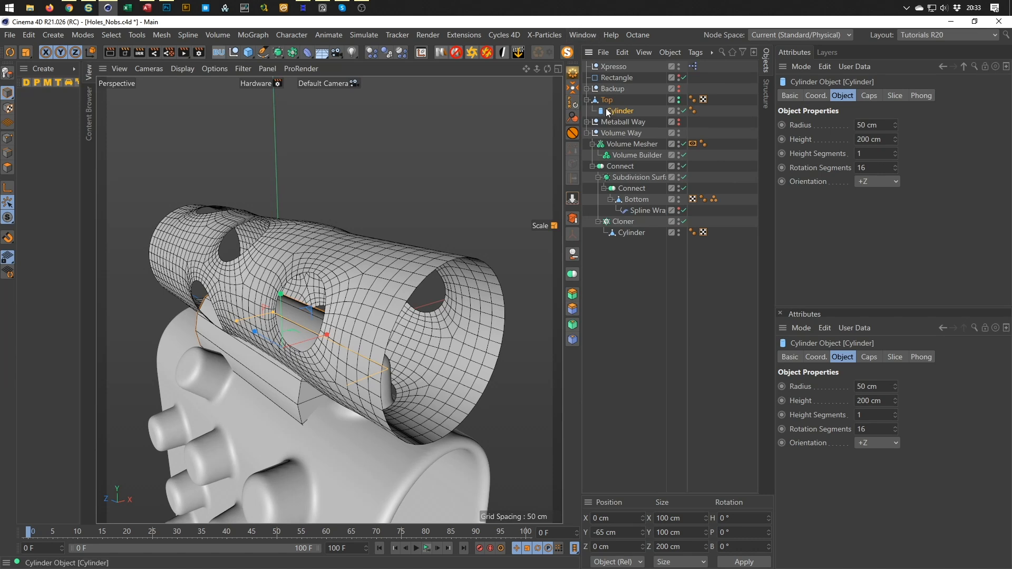
# Reset the Cylinder's PSR under Top and move it out to the start of the object hierarchy
pyautogui.click(573, 104)
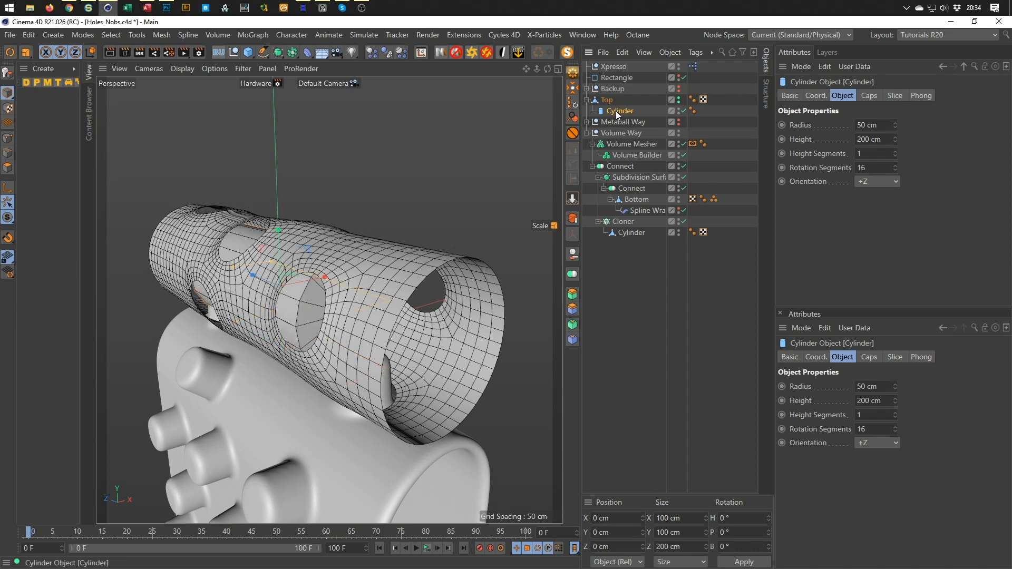
pyautogui.moveTo(618, 112); pyautogui.dragTo(612, 62)
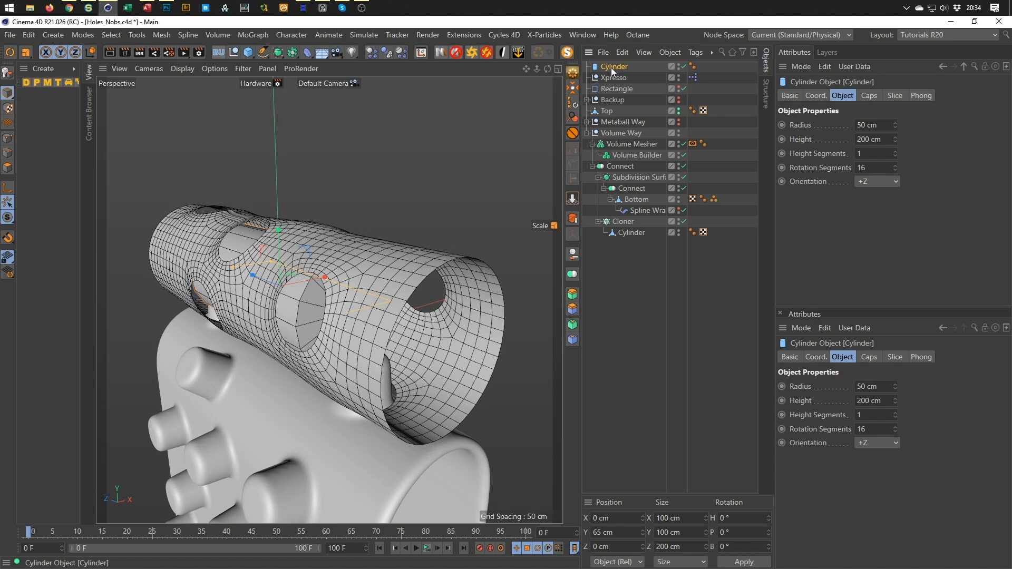
# Set the unparented Cylinder's radius to 65 cm and height to 410 cm, and hide it in the viewport
pyautogui.click(877, 127)
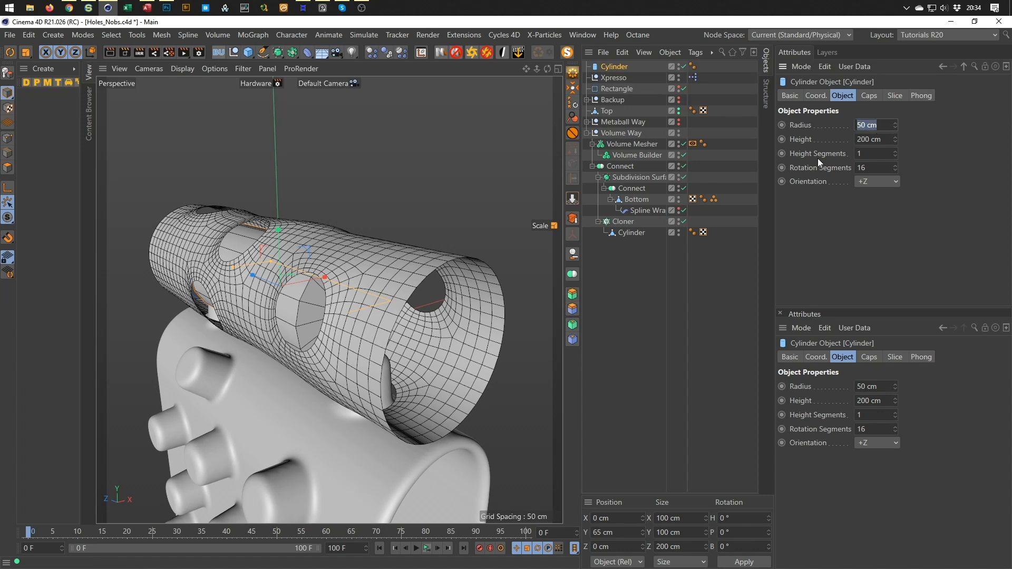
pyautogui.write('65')
pyautogui.press('Return')
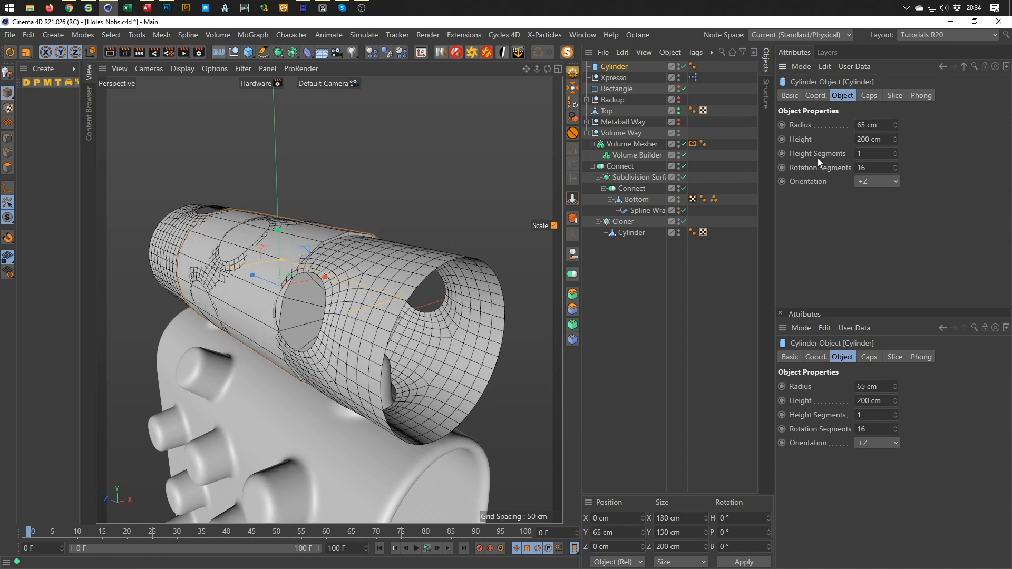
pyautogui.click(880, 140)
pyautogui.write('410')
pyautogui.press('Return')
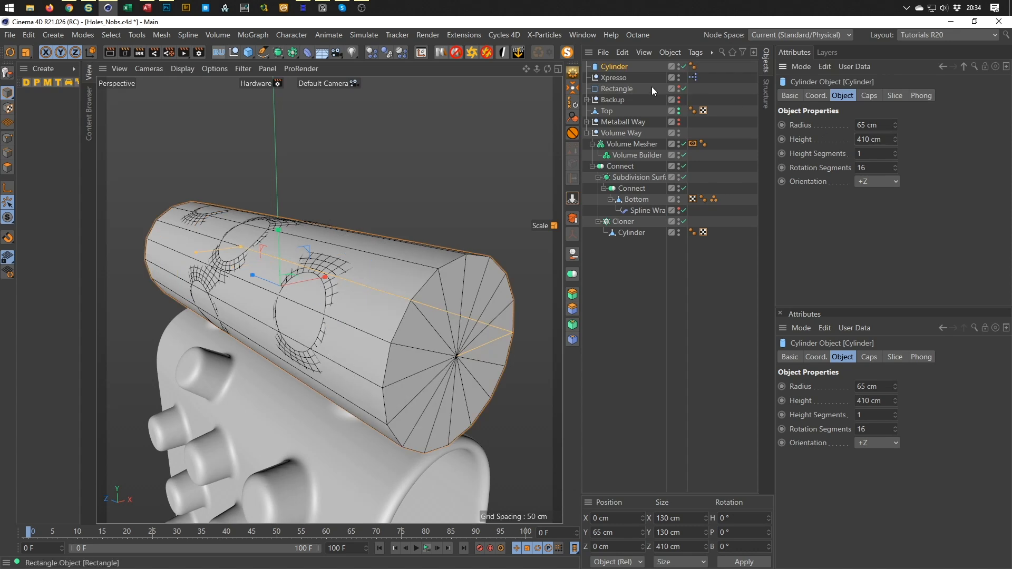
pyautogui.click(679, 65)
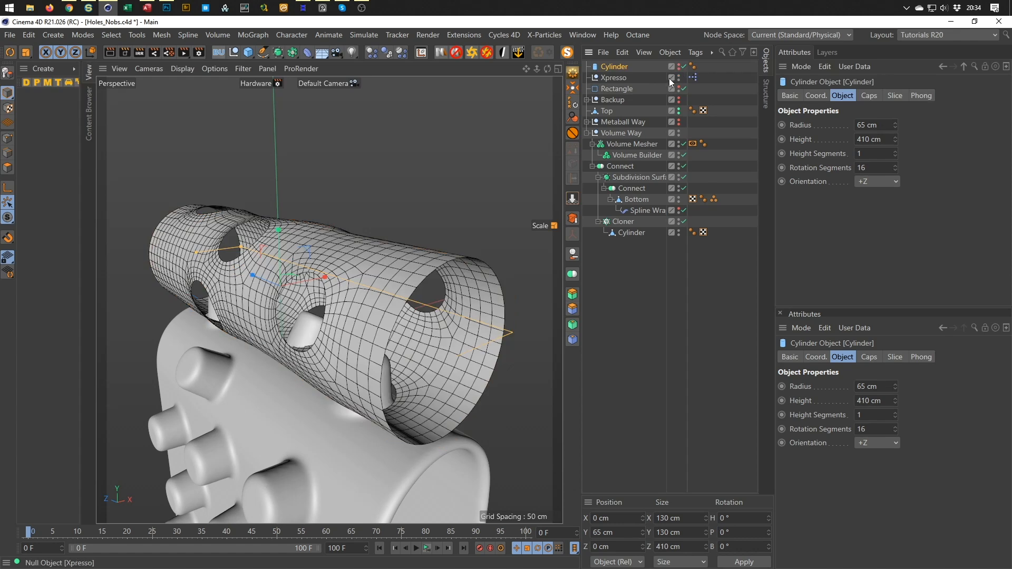
# Add a Shrink Wrap deformer under Top with the 410 cm high Cylinder as its target object
pyautogui.click(610, 110)
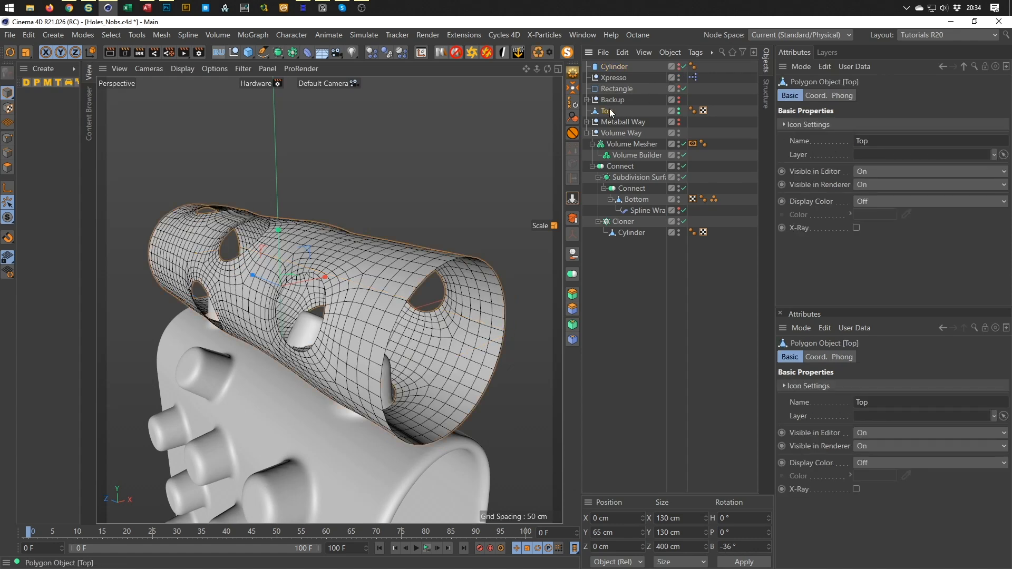
pyautogui.click(307, 55)
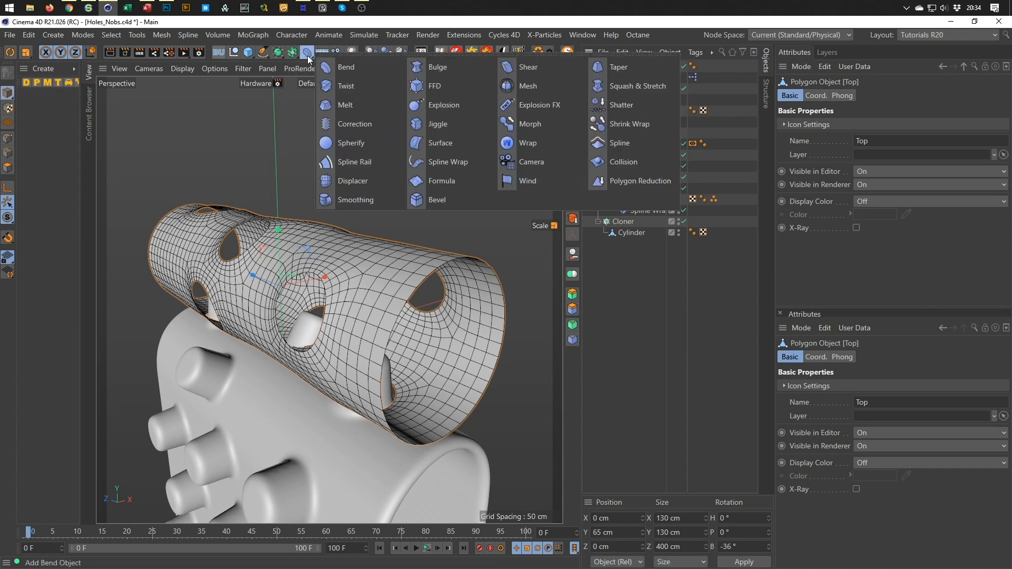
pyautogui.click(625, 125)
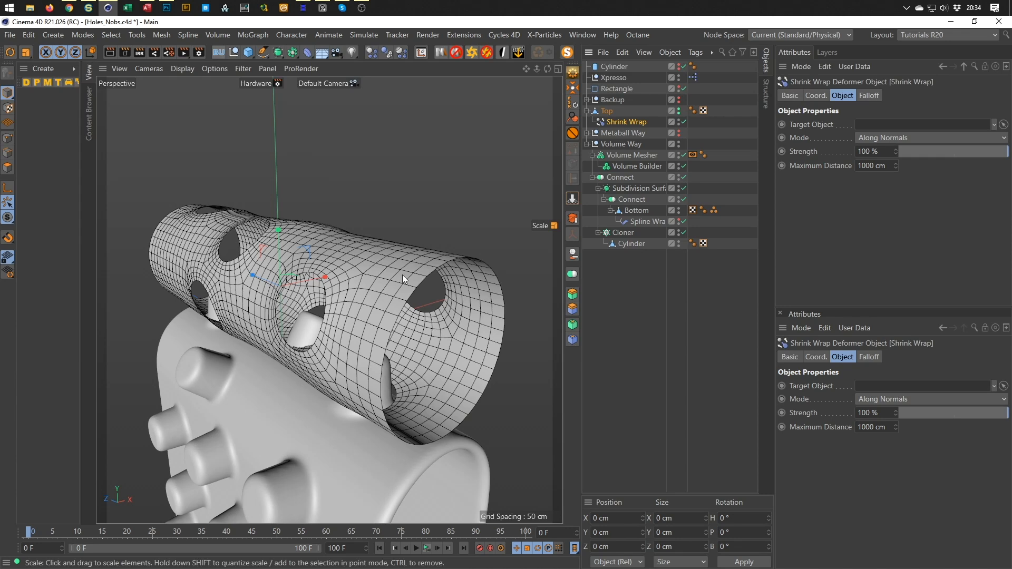
pyautogui.moveTo(620, 66); pyautogui.dragTo(887, 126)
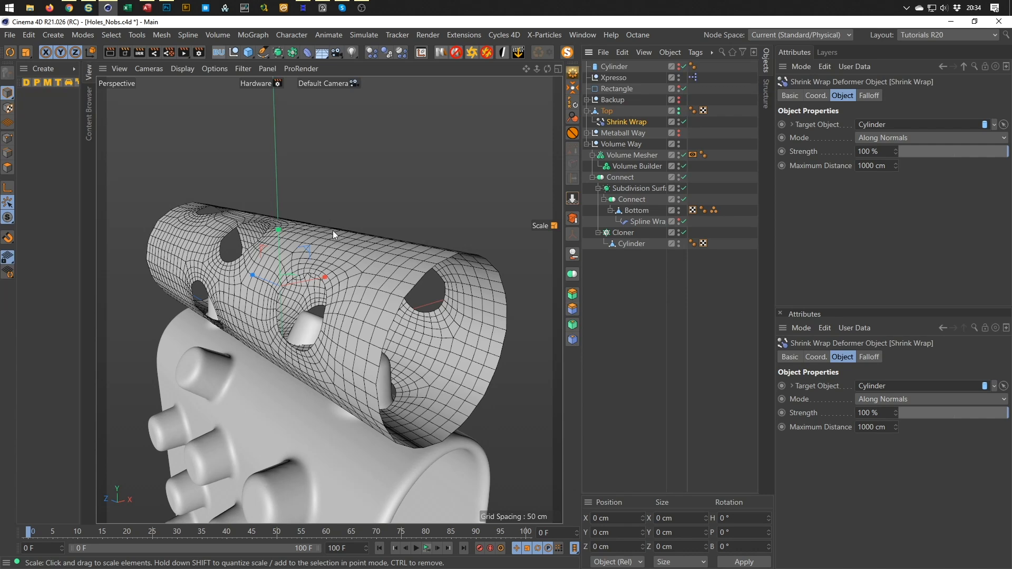
# Set the Shrink Wrap target Cylinder's rotation segments to 100
pyautogui.keyDown('alt'); pyautogui.moveTo(351, 255); pyautogui.dragTo(421, 232); pyautogui.keyUp('alt')
pyautogui.click(614, 66)
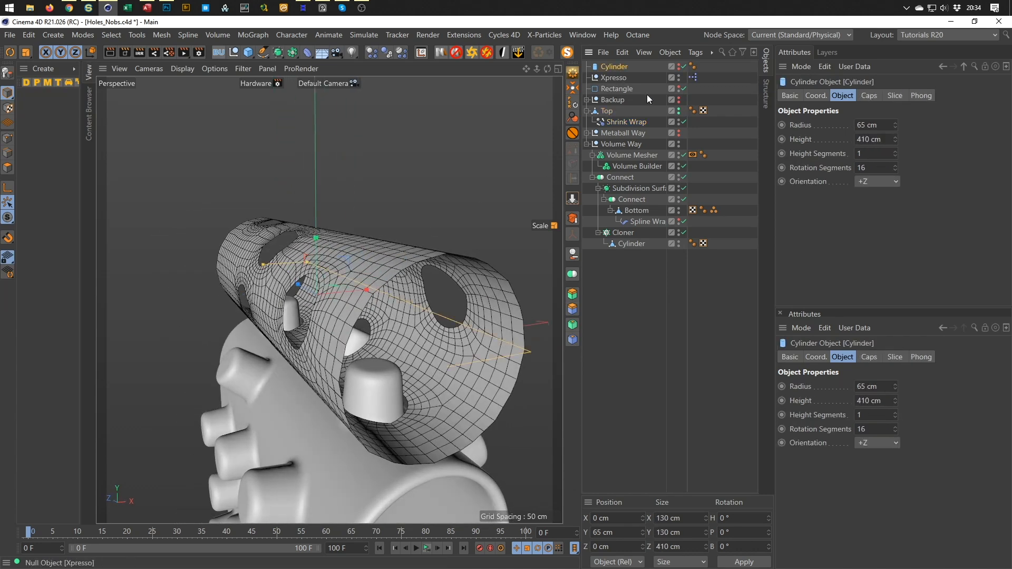
pyautogui.click(874, 172)
pyautogui.write('100')
pyautogui.press('Return')
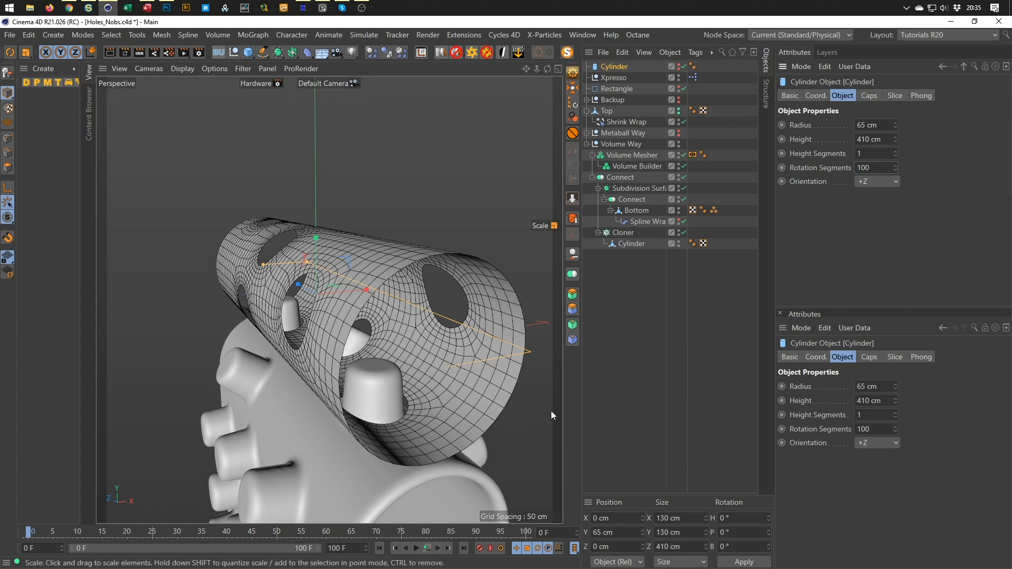
# Collapse Top with its Shrink Wrap into a single polygon object and delete the target Cylinder
pyautogui.click(607, 111)
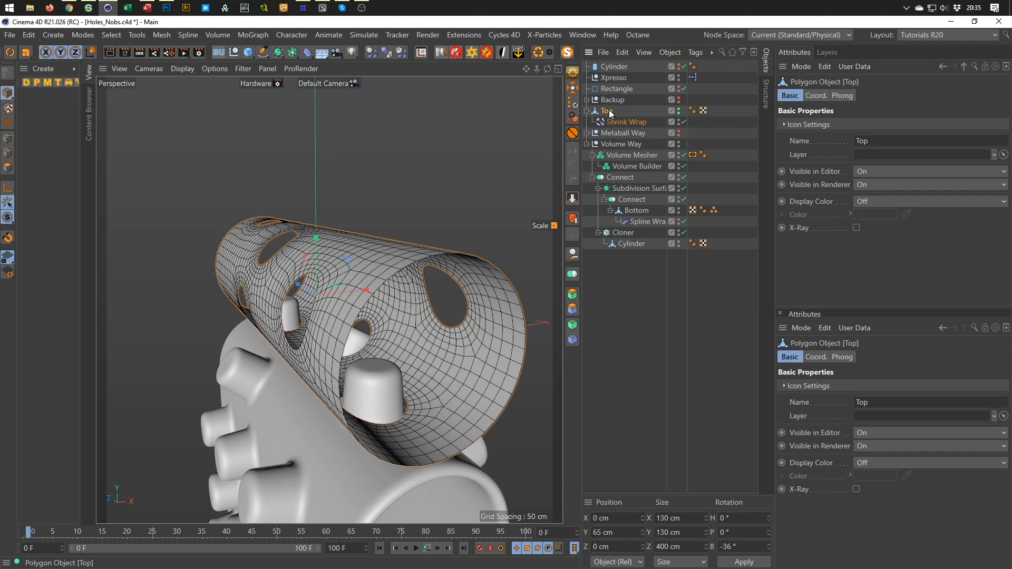
pyautogui.click(571, 76)
pyautogui.click(544, 331)
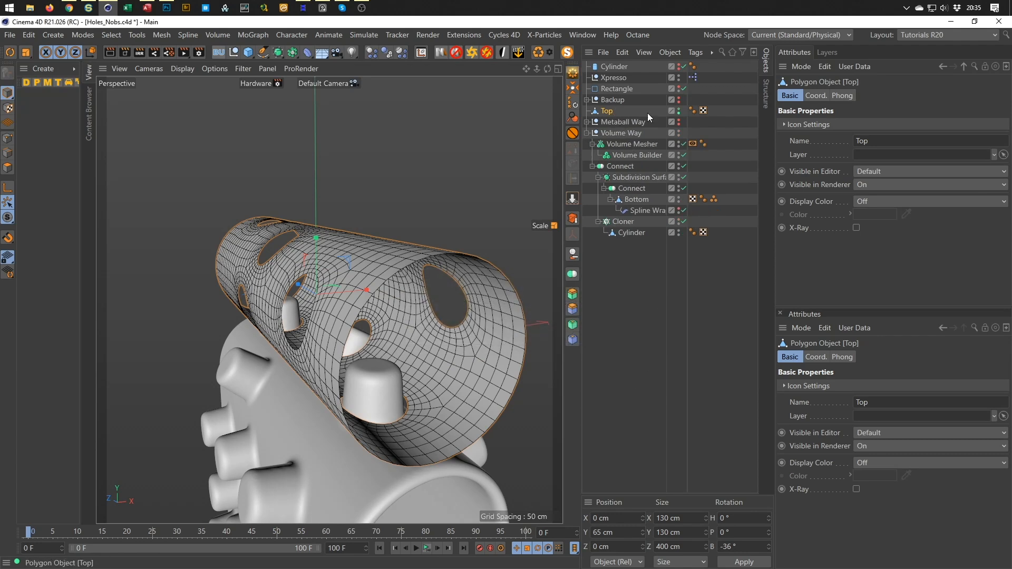
pyautogui.click(617, 66)
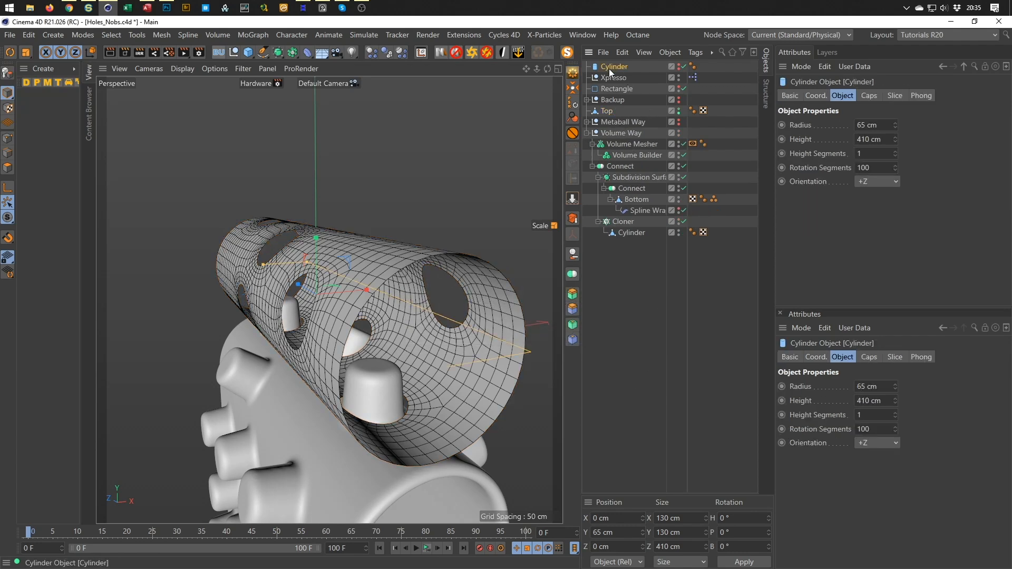
pyautogui.press('Delete')
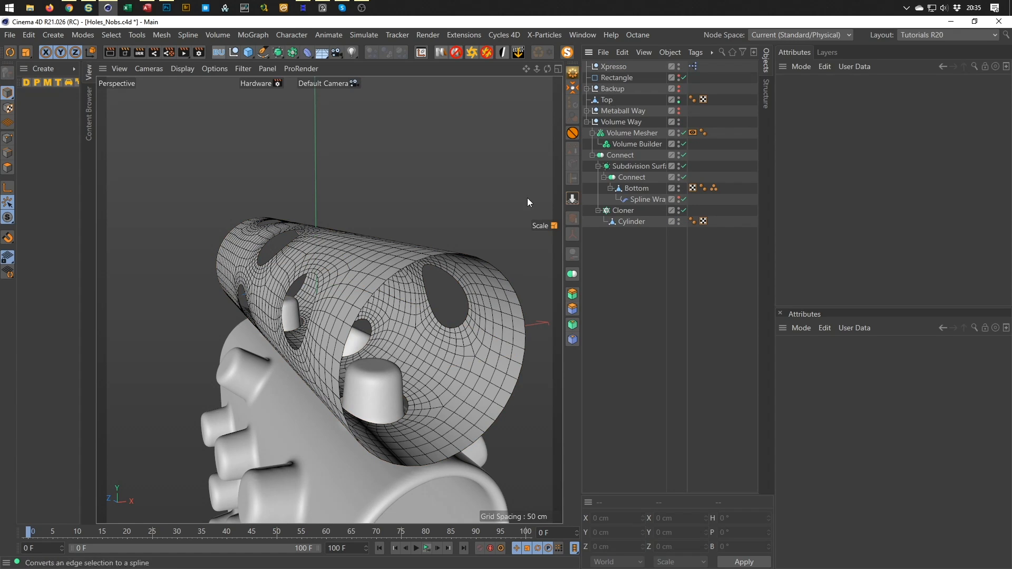
# Add an Extrude Generator as the parent of Top to give the perforated roller thickness
pyautogui.keyDown('alt'); pyautogui.moveTo(369, 278); pyautogui.dragTo(422, 265); pyautogui.keyUp('alt')
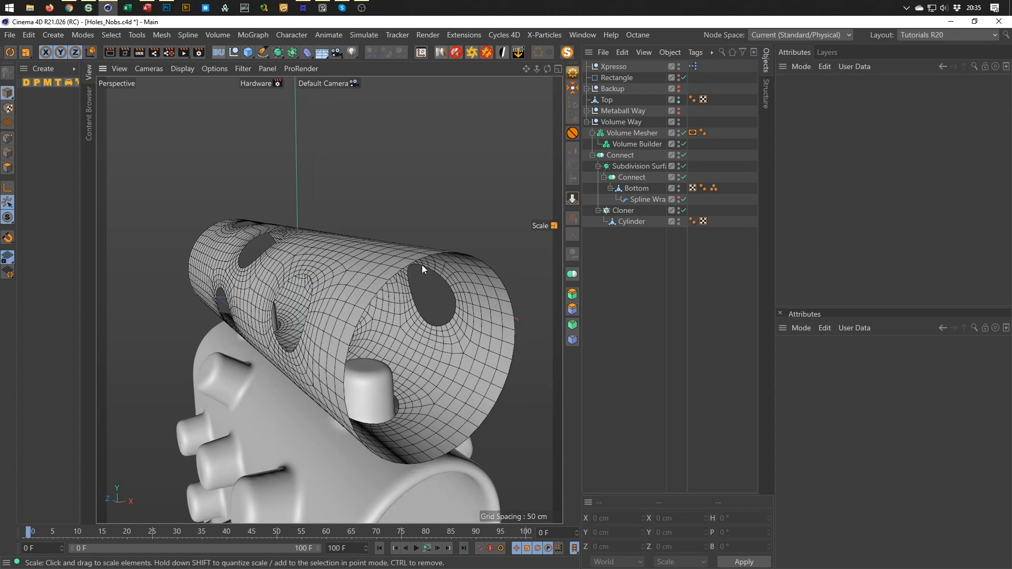
pyautogui.click(606, 100)
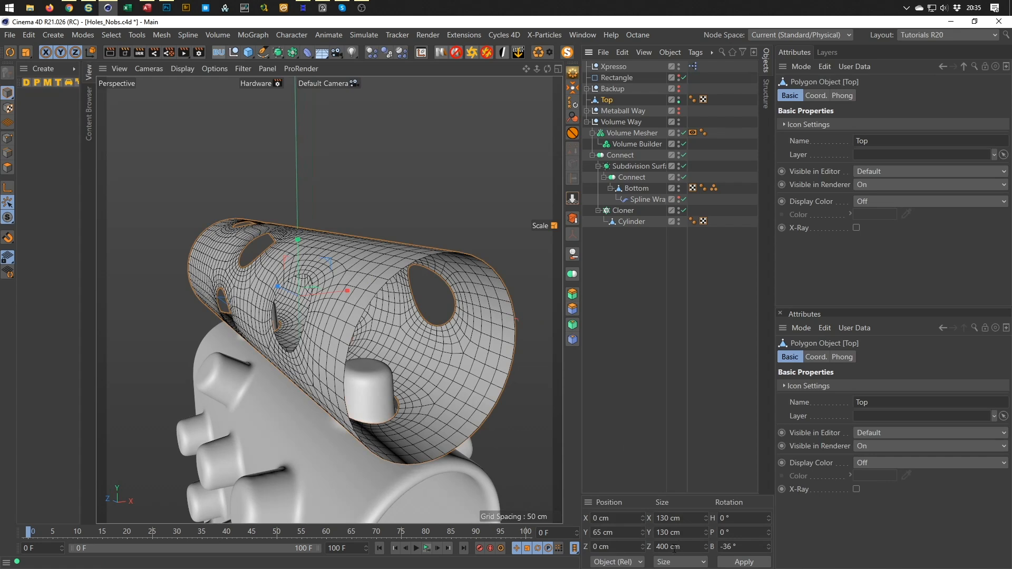
pyautogui.keyDown('alt'); pyautogui.moveTo(397, 343); pyautogui.dragTo(404, 292); pyautogui.keyUp('alt')
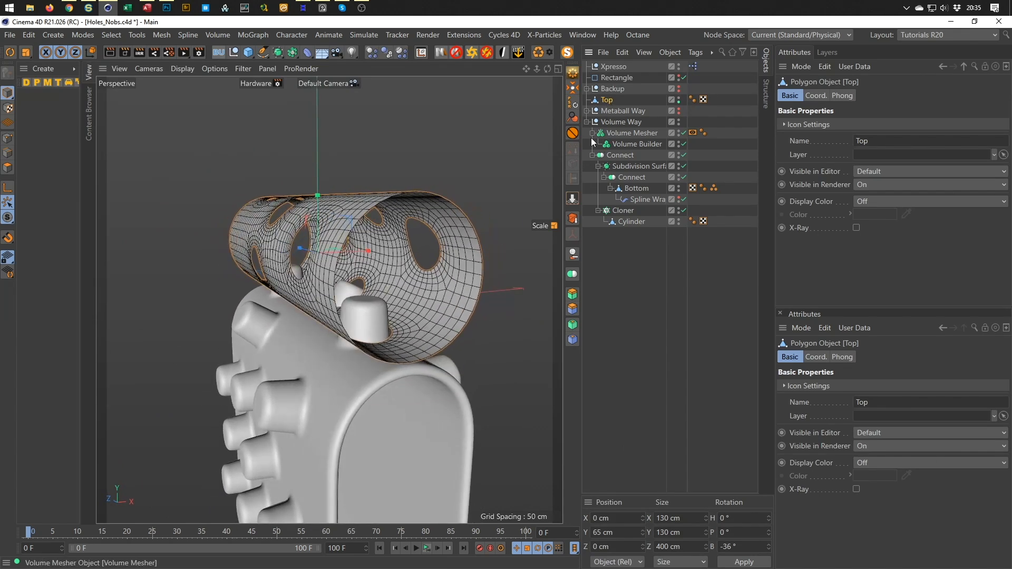
pyautogui.keyDown('alt'); pyautogui.moveTo(393, 299); pyautogui.dragTo(409, 324); pyautogui.keyUp('alt')
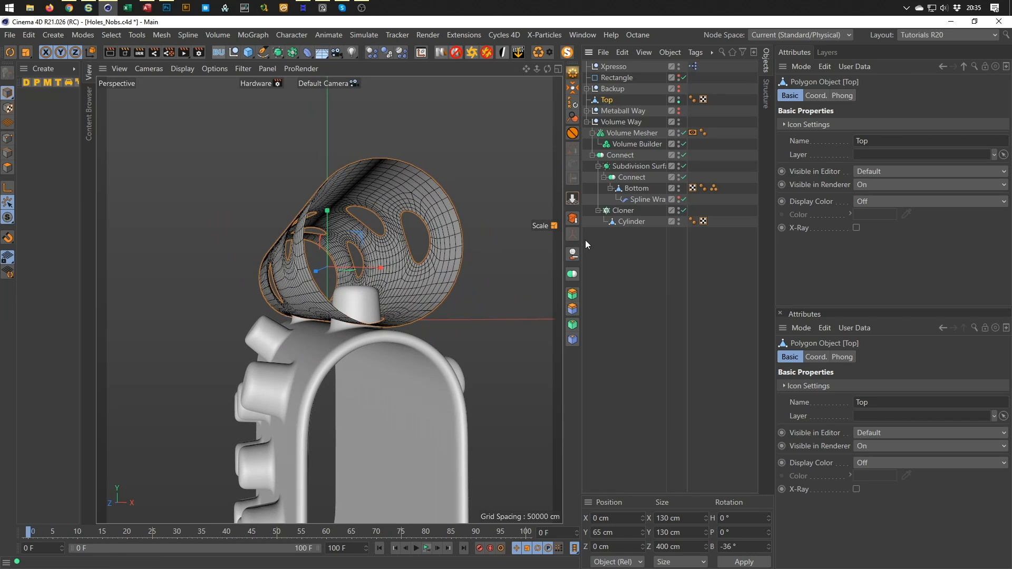
pyautogui.keyDown('alt'); pyautogui.click(572, 274); pyautogui.keyUp('alt')
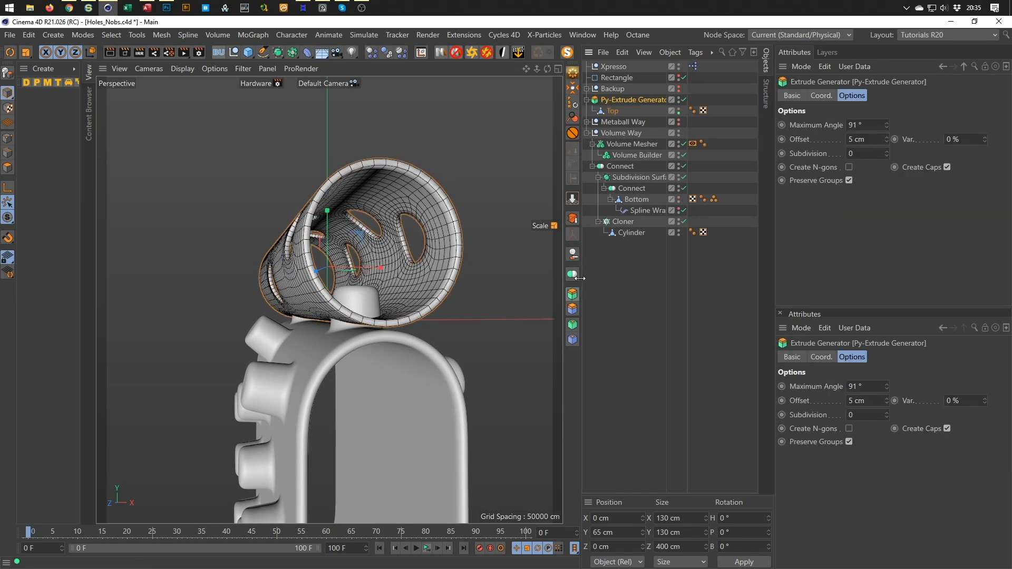
pyautogui.keyDown('alt'); pyautogui.moveTo(457, 275); pyautogui.dragTo(445, 236); pyautogui.keyUp('alt')
pyautogui.keyDown('alt'); pyautogui.moveTo(461, 194); pyautogui.dragTo(421, 189); pyautogui.keyUp('alt')
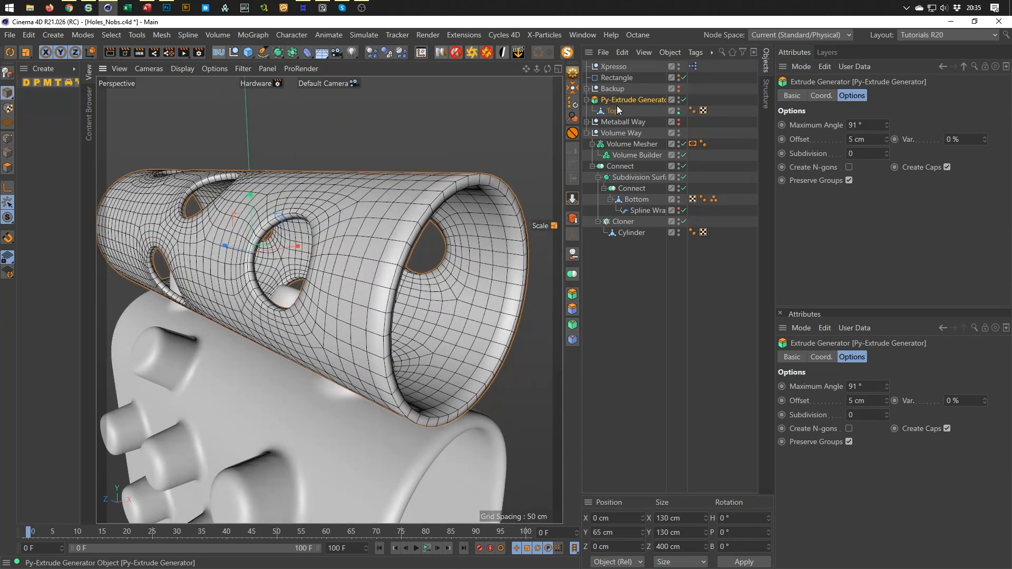
# Place the Extrude Generator in a new Subdivision Surface with editor subdivision 1 and renderer subdivision 2
pyautogui.moveTo(477, 179)
pyautogui.keyDown('alt'); pyautogui.mouseDown()
pyautogui.moveTo(487, 178)
pyautogui.moveTo(473, 179)
pyautogui.mouseUp(); pyautogui.keyUp('alt')
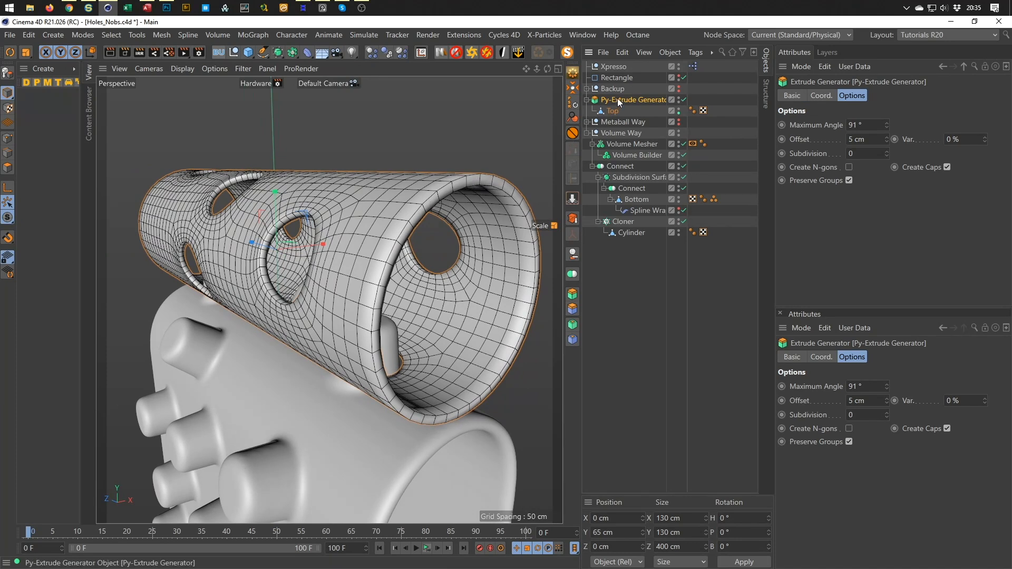
pyautogui.keyDown('alt'); pyautogui.click(278, 53); pyautogui.keyUp('alt')
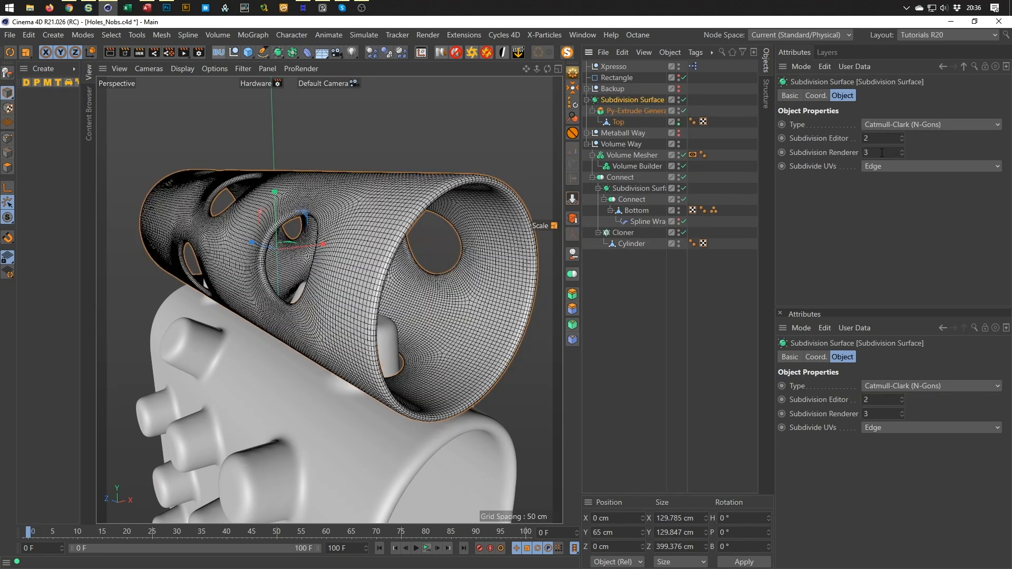
pyautogui.click(902, 140)
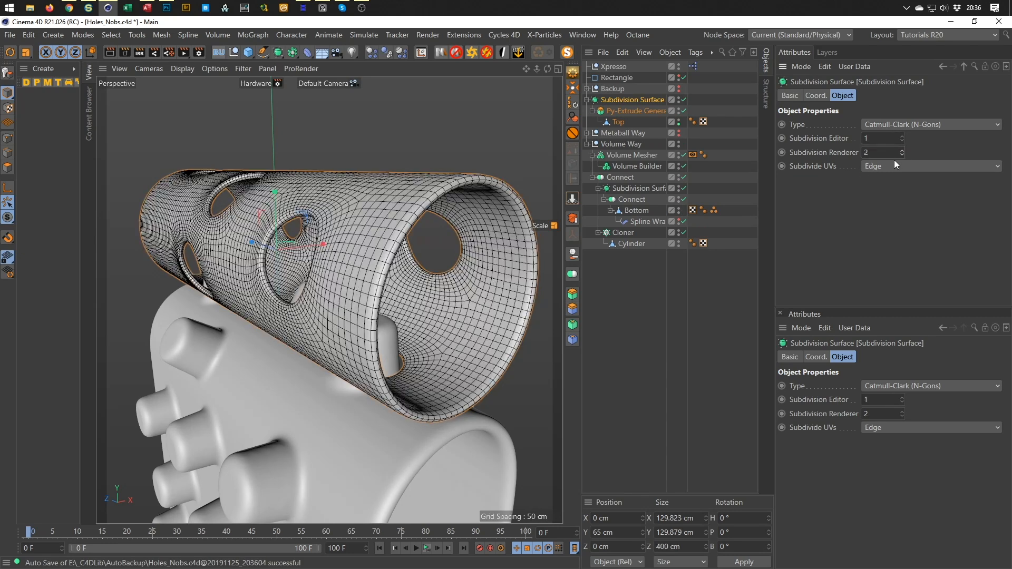
# Switch the viewport to Gouraud Shading without lines and frame both the roller and the knob belt
pyautogui.scroll(-4, 311, 365)
pyautogui.keyDown('alt'); pyautogui.moveTo(311, 365); pyautogui.dragTo(356, 279); pyautogui.keyUp('alt')
pyautogui.scroll(-2, 355, 246)
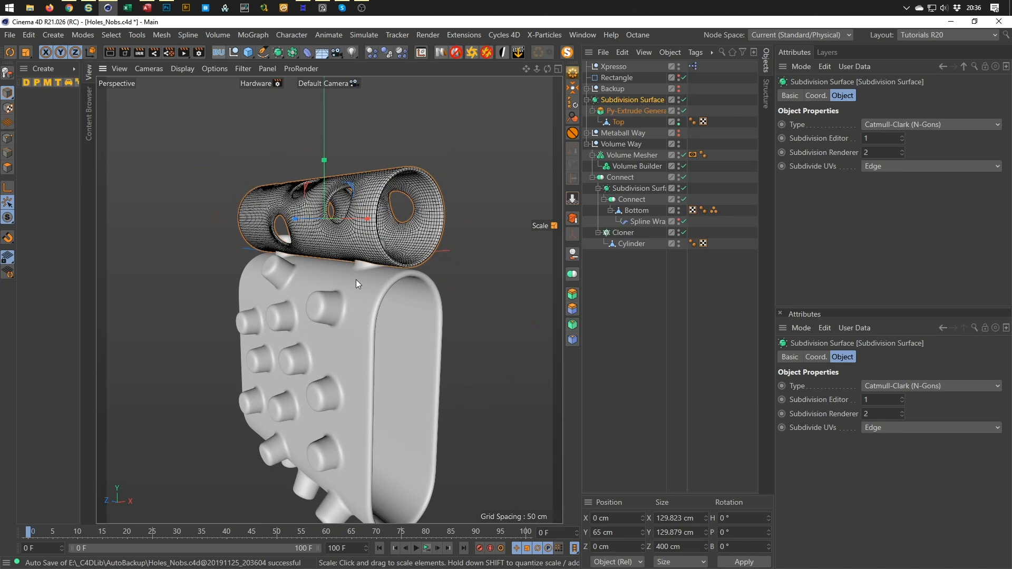
pyautogui.keyDown('alt'); pyautogui.moveTo(384, 263); pyautogui.dragTo(393, 211); pyautogui.keyUp('alt')
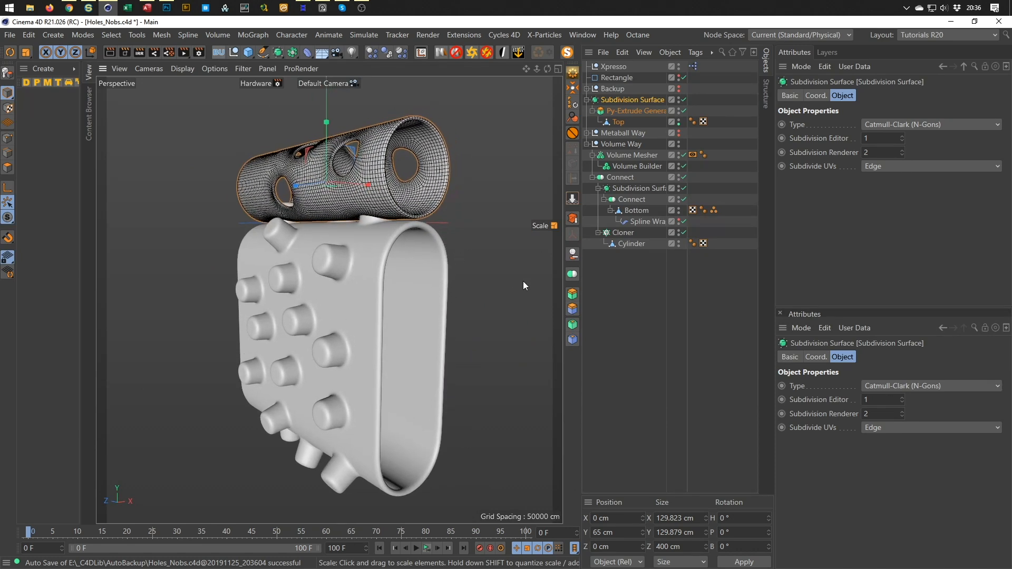
pyautogui.press('n')
pyautogui.press('a')
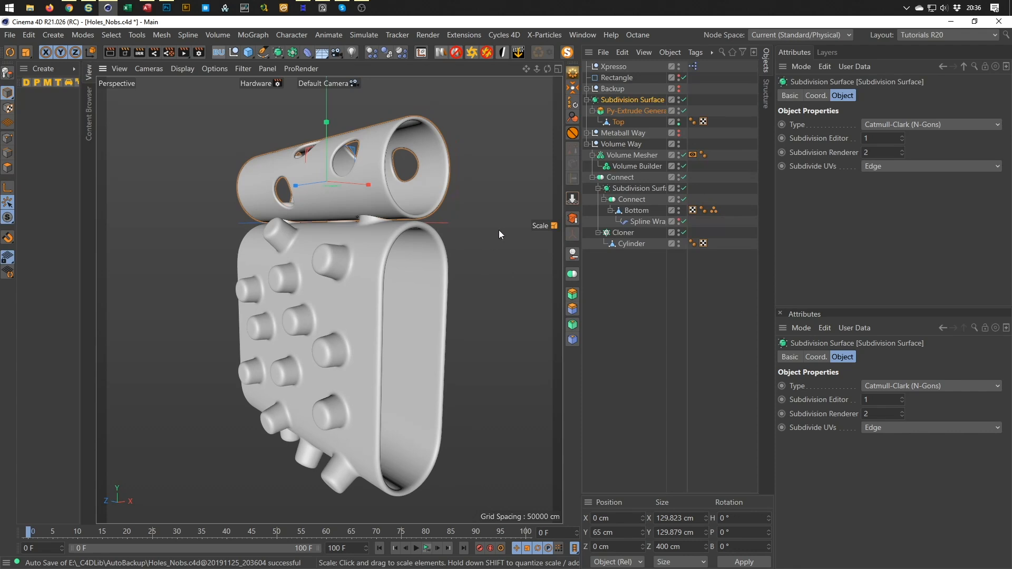
pyautogui.keyDown('alt'); pyautogui.moveTo(400, 265); pyautogui.dragTo(372, 245); pyautogui.keyUp('alt')
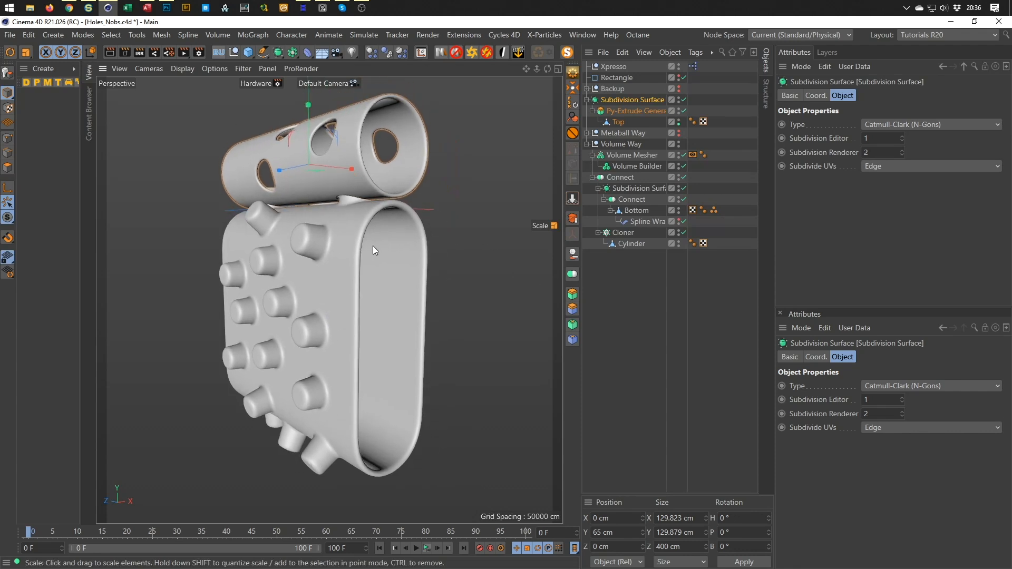
# Save the project and render the animation to the Picture Viewer without an output file, stopping after the first few frames
pyautogui.hotkey('ctrl', 's')
pyautogui.hotkey('shift', 'r')
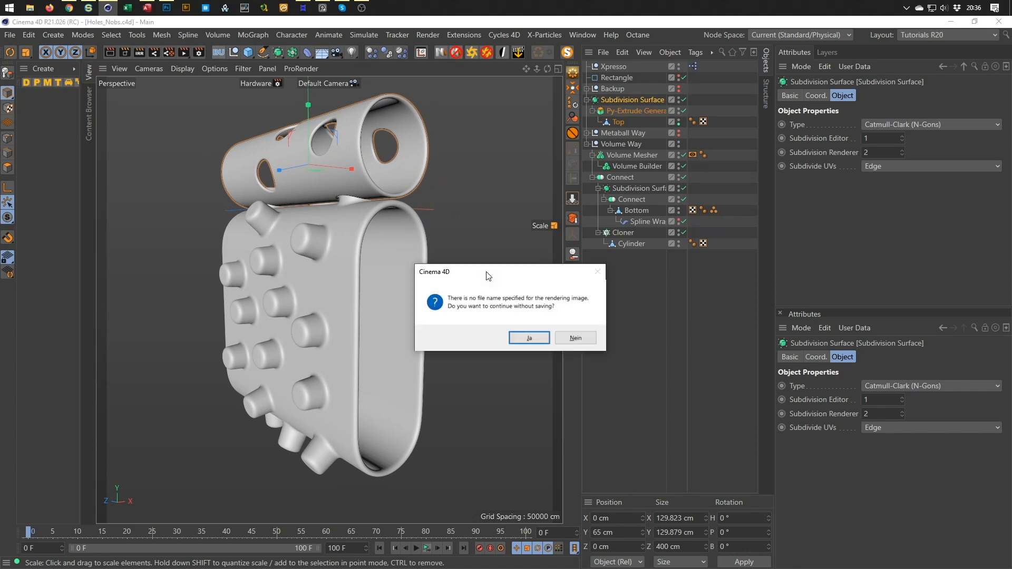
pyautogui.press('Return')
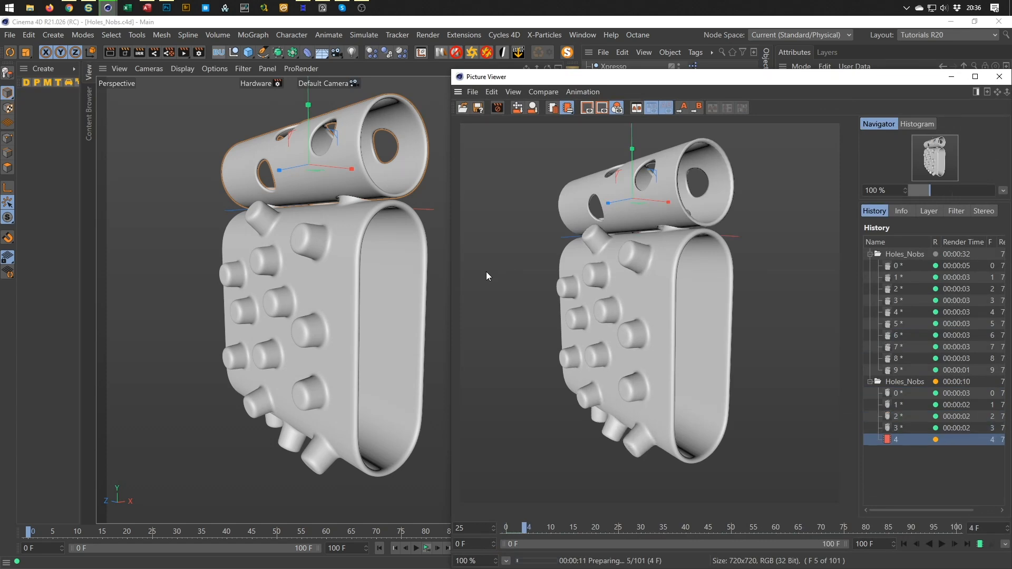
pyautogui.click(999, 76)
pyautogui.click(513, 338)
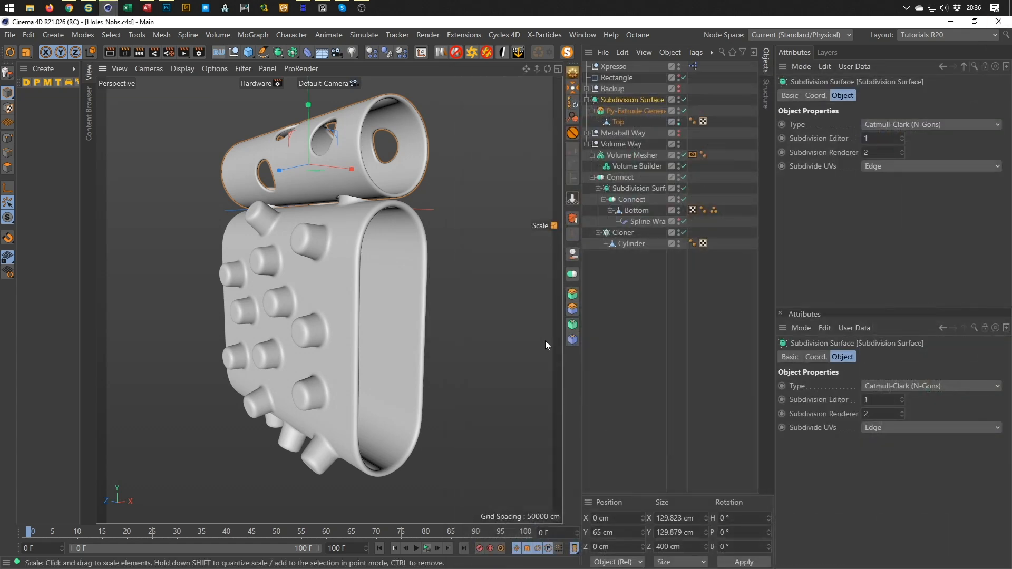
# Reset Top's renderer visibility to default, freeze its rotation and keyframe its bank rotation at 0° on frame 0
pyautogui.click(620, 124)
pyautogui.click(816, 96)
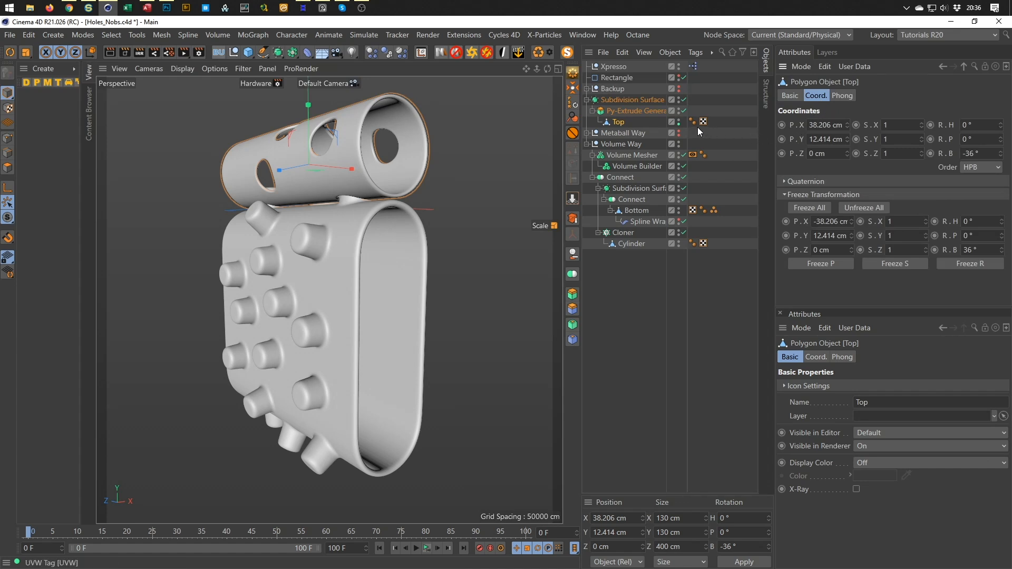
pyautogui.click(679, 125)
pyautogui.click(969, 264)
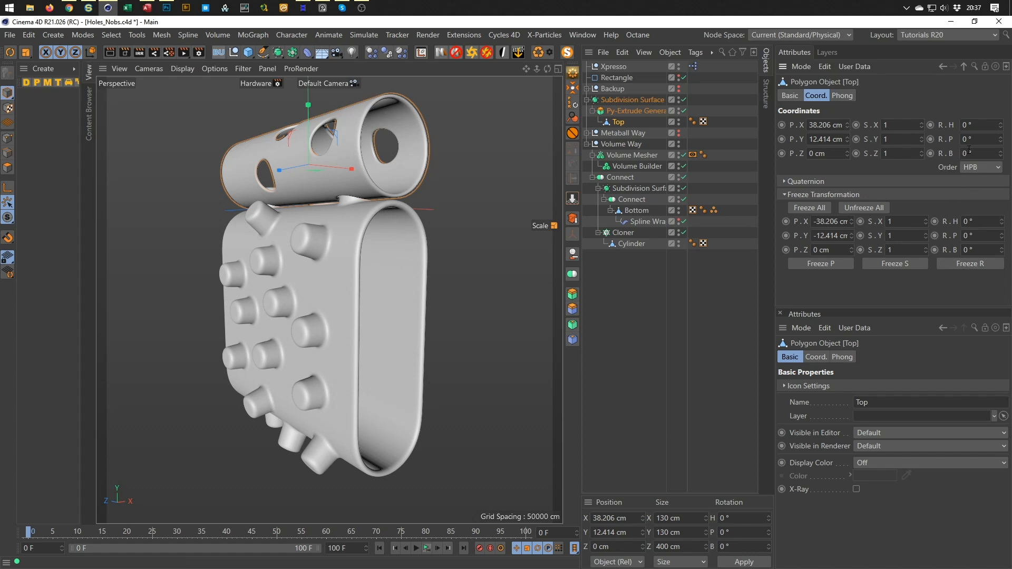
pyautogui.keyDown('ctrl'); pyautogui.click(931, 153); pyautogui.keyUp('ctrl')
# Disable the Volume Mesher and Volume Builder at frame 100 and set Top's bank rotation there to -360°
pyautogui.write('100')
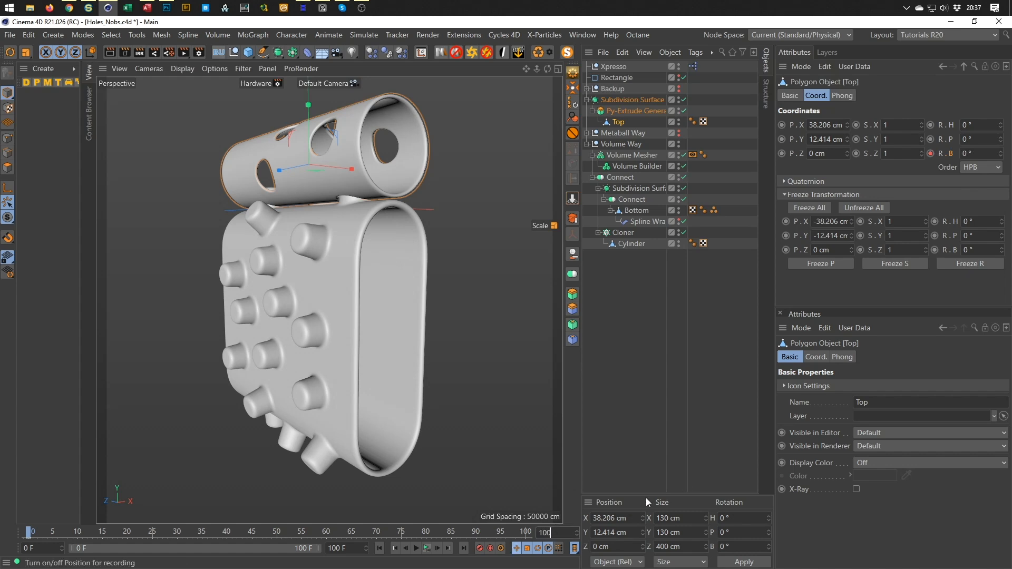
pyautogui.press('Return')
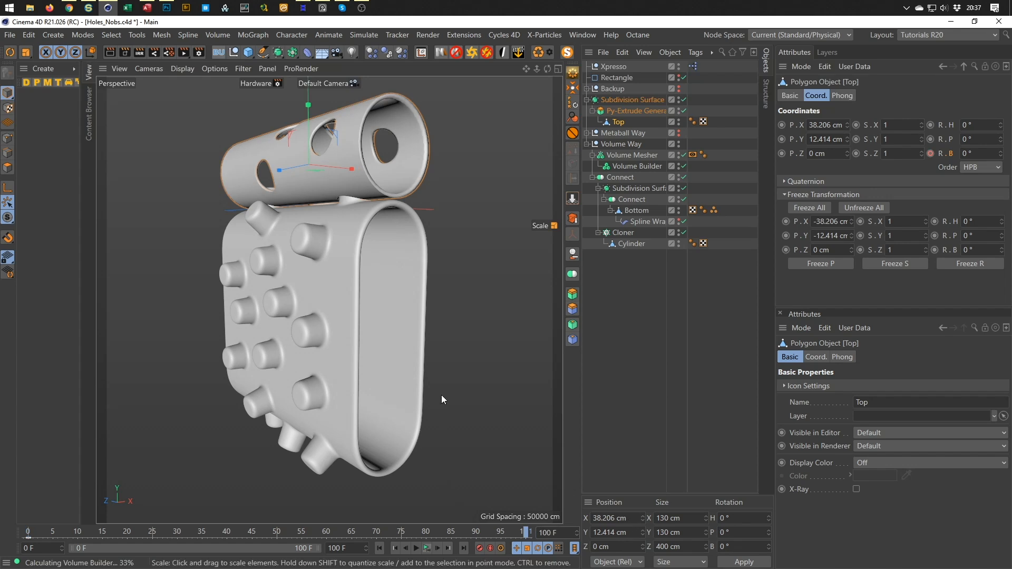
pyautogui.click(683, 155)
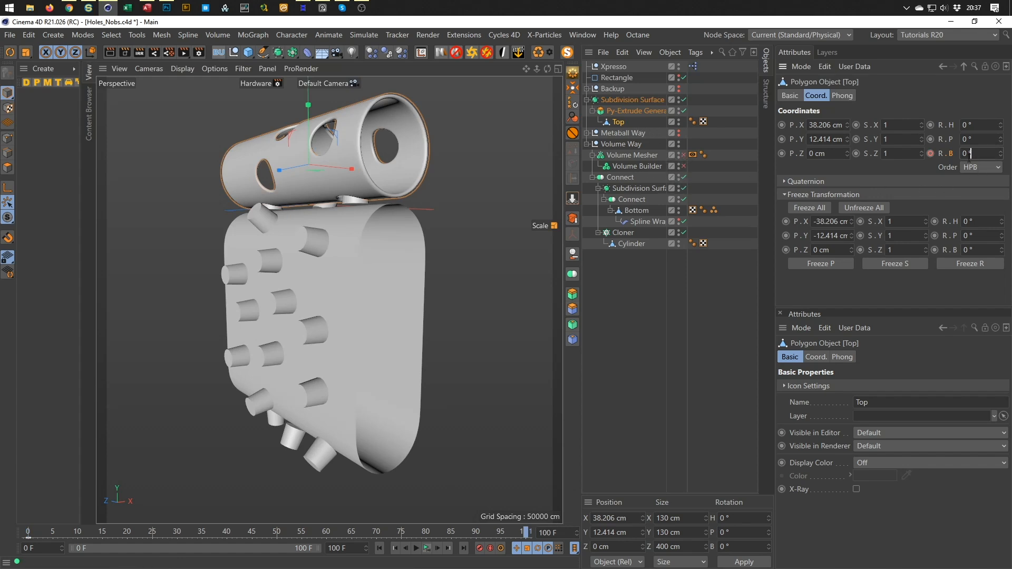
pyautogui.write('360')
pyautogui.press('Return')
# Play the roller animation, rewind to frame 0 and re-enable the Volume Mesher and Volume Builder
pyautogui.click(426, 550)
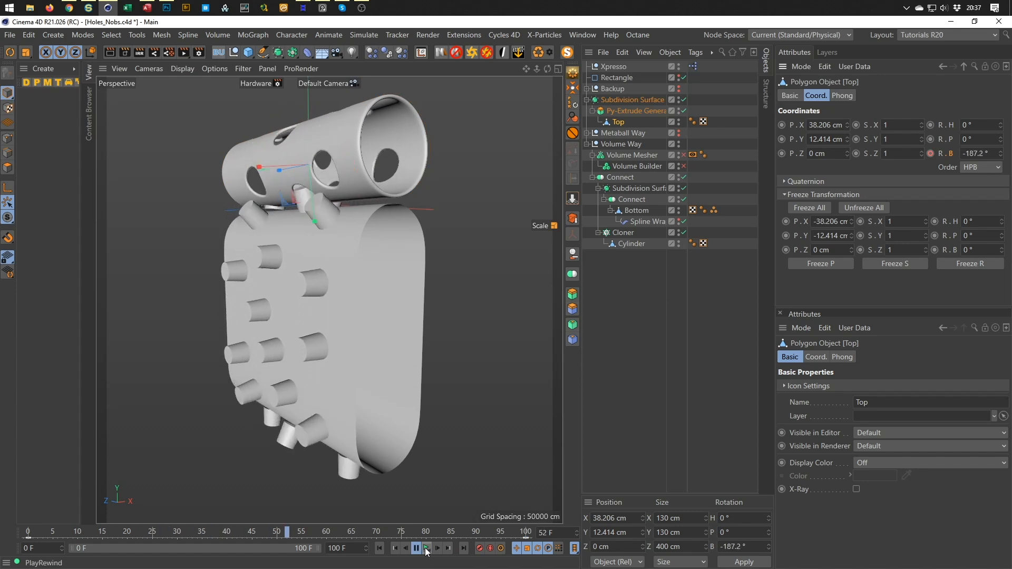
pyautogui.click(426, 549)
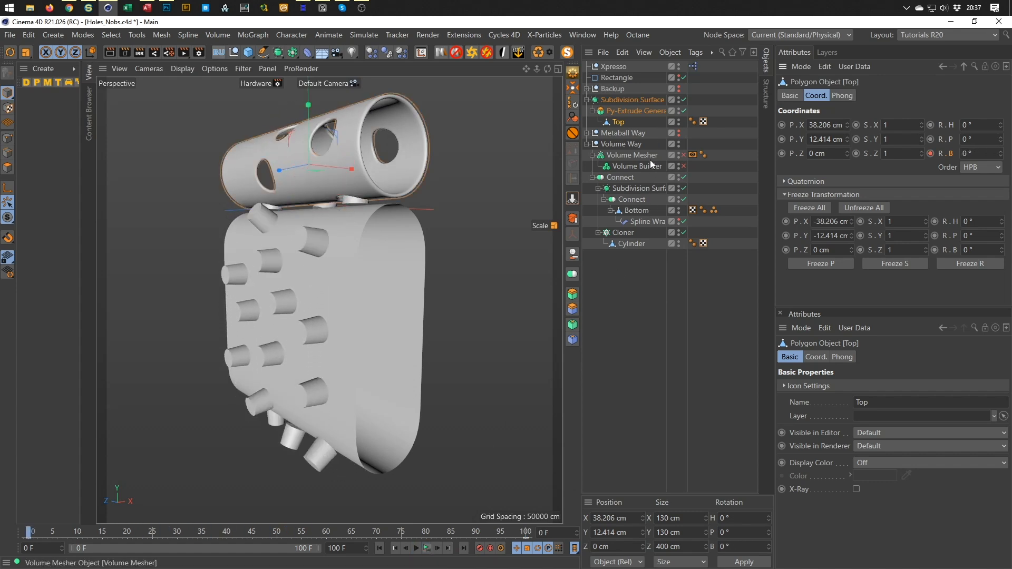
pyautogui.click(683, 155)
pyautogui.click(683, 166)
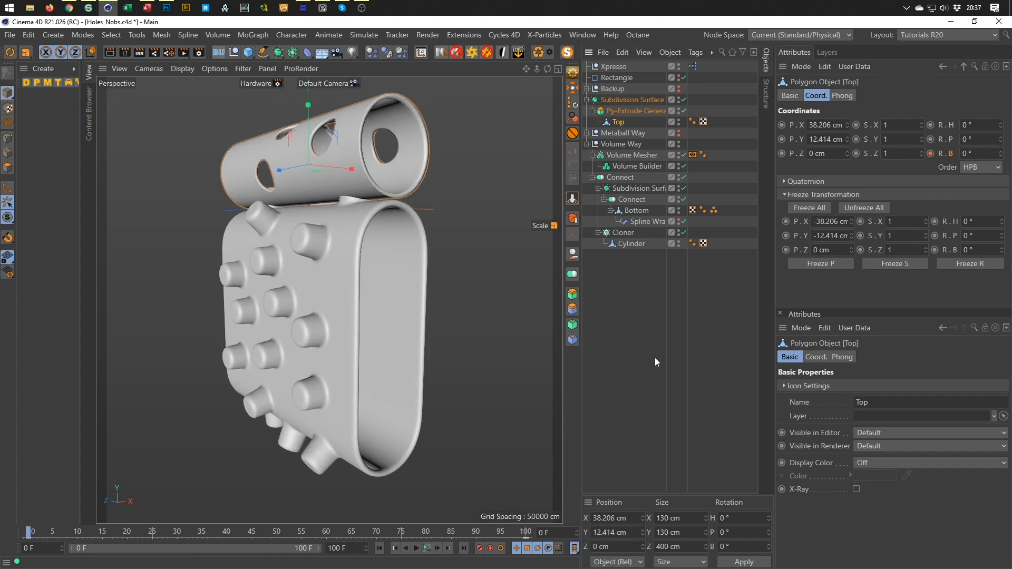
# Test-render the rotating roller with the meshed belt in the Picture Viewer, stop the render and save the project
pyautogui.hotkey('shift', 'r')
pyautogui.press('Return')
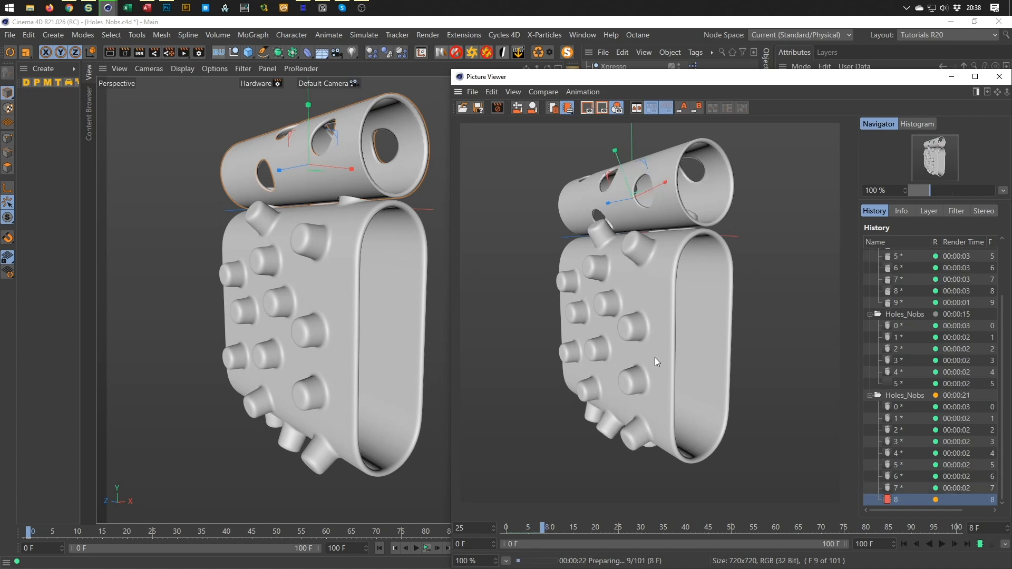
pyautogui.click(999, 76)
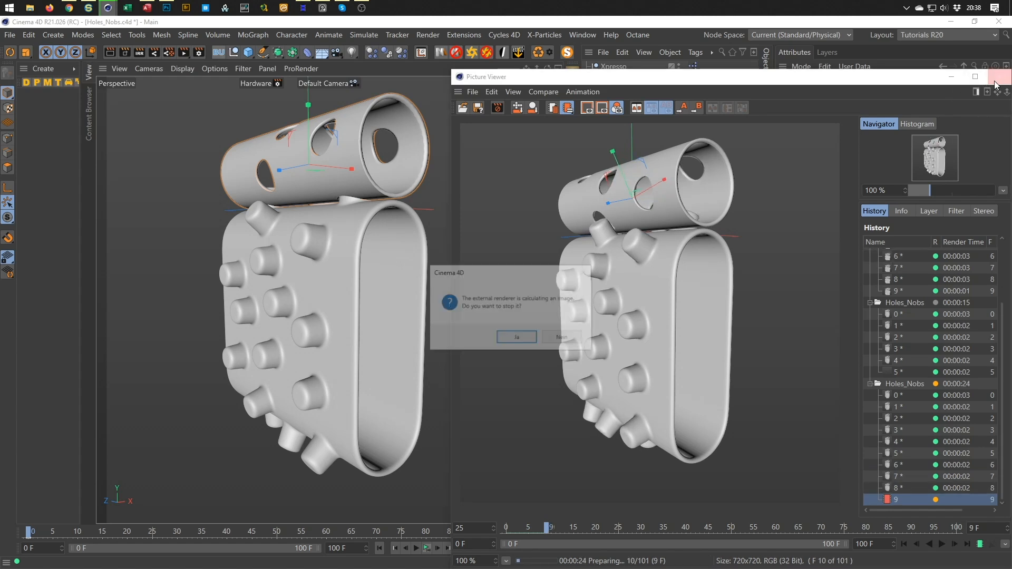
pyautogui.click(517, 340)
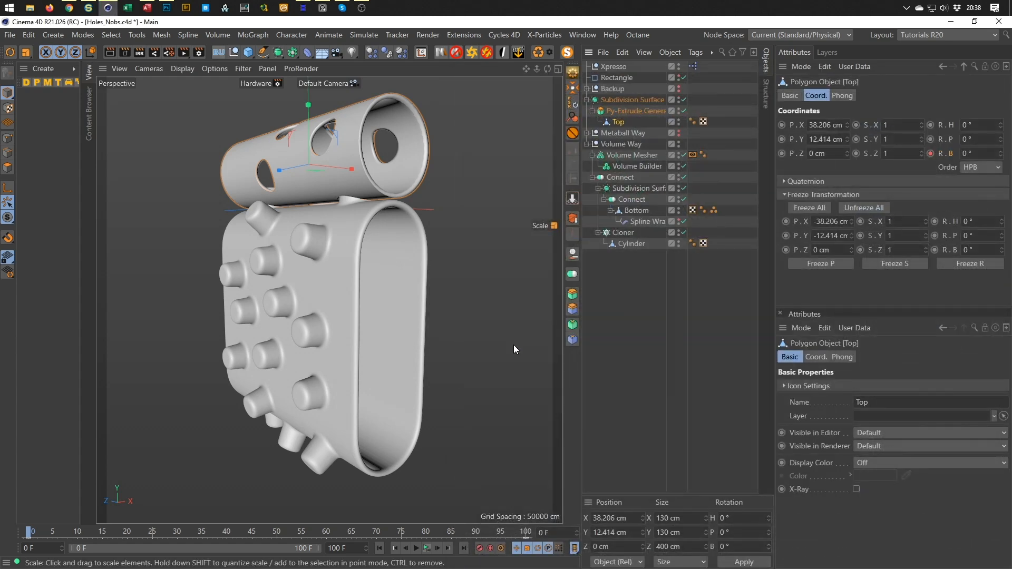
pyautogui.hotkey('ctrl', 's')
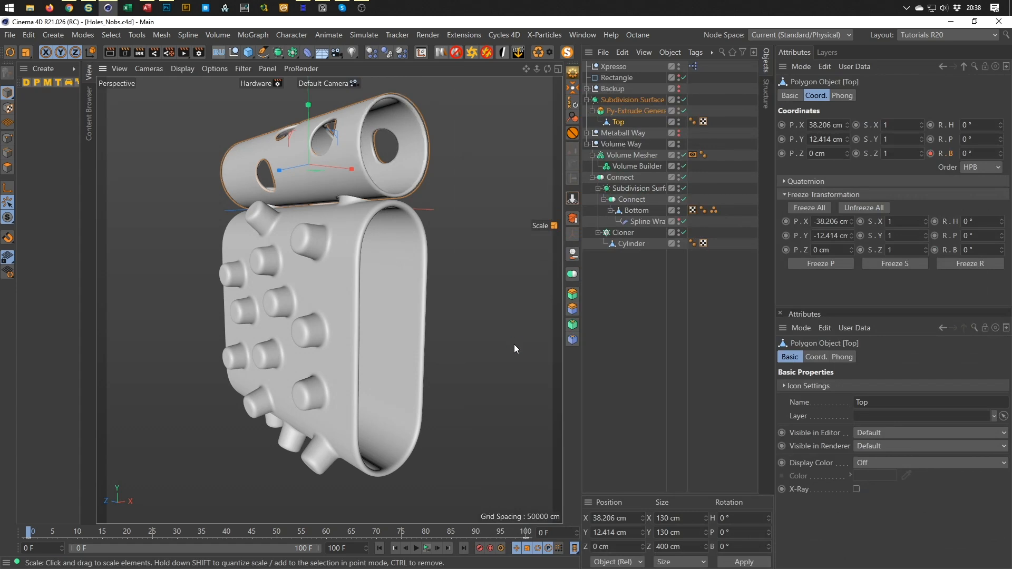
# Disable the Volume Mesher and Volume Builder and compare the model with the conveyor belt reference post on Instagram
pyautogui.click(683, 155)
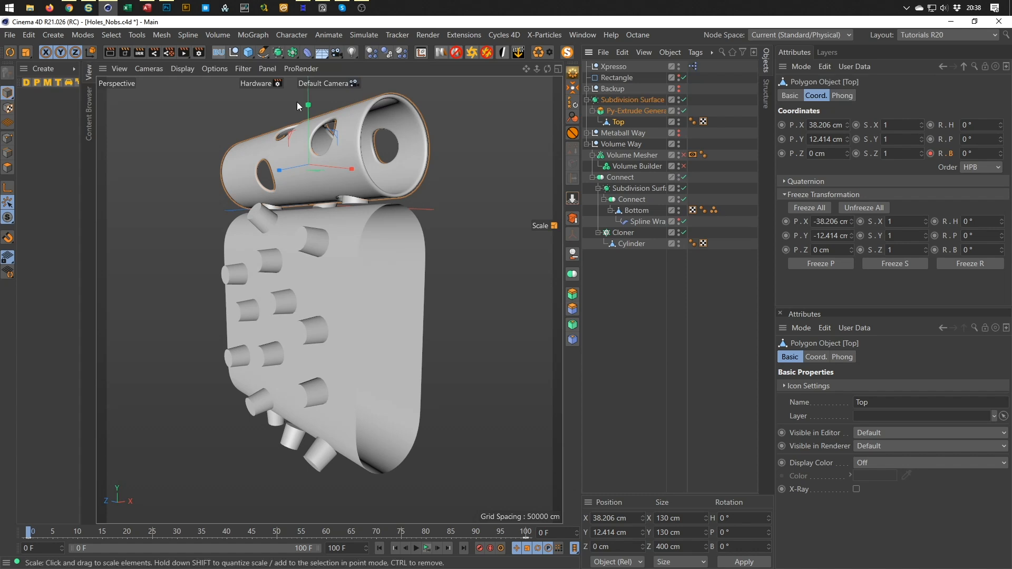
pyautogui.click(71, 9)
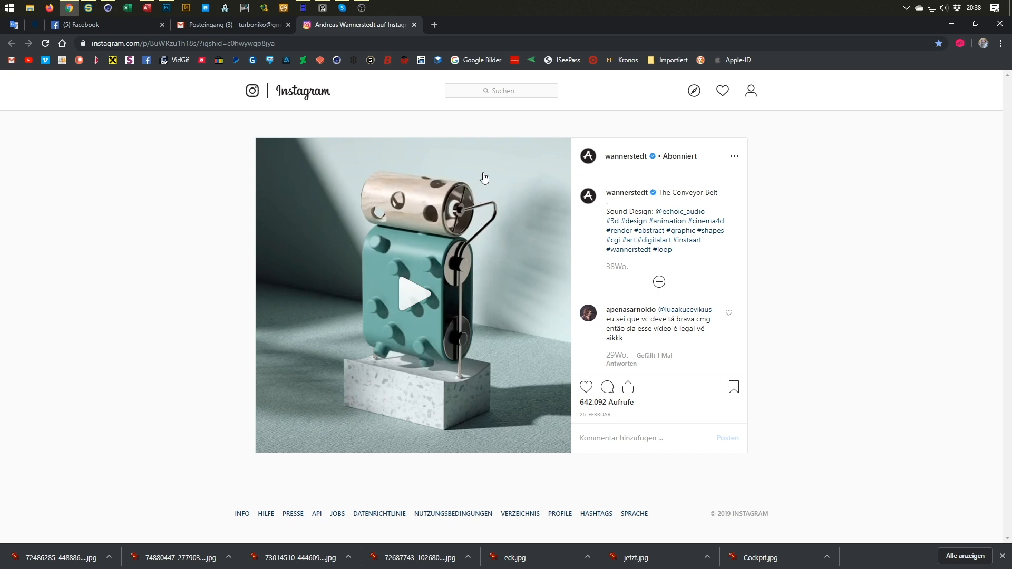
pyautogui.click(956, 24)
pyautogui.keyDown('alt'); pyautogui.moveTo(271, 151); pyautogui.dragTo(280, 193); pyautogui.keyUp('alt')
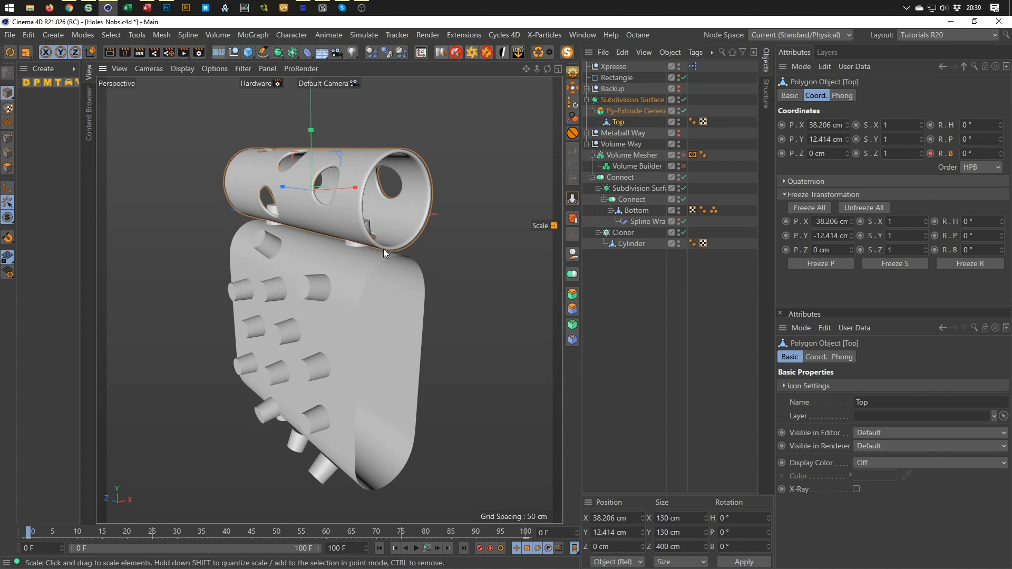
# Add a Tube primitive to the scene and show its object properties
pyautogui.moveTo(362, 242)
pyautogui.keyDown('alt'); pyautogui.mouseDown()
pyautogui.moveTo(440, 249)
pyautogui.moveTo(378, 242)
pyautogui.moveTo(354, 251)
pyautogui.moveTo(378, 226)
pyautogui.moveTo(372, 238)
pyautogui.moveTo(397, 244)
pyautogui.moveTo(371, 248)
pyautogui.mouseUp(); pyautogui.keyUp('alt')
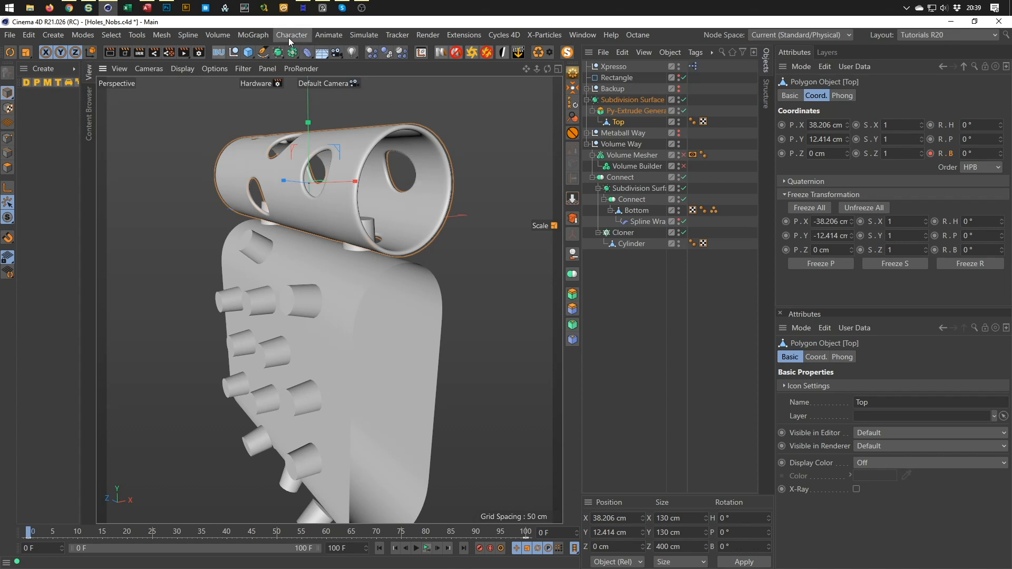
pyautogui.click(248, 52)
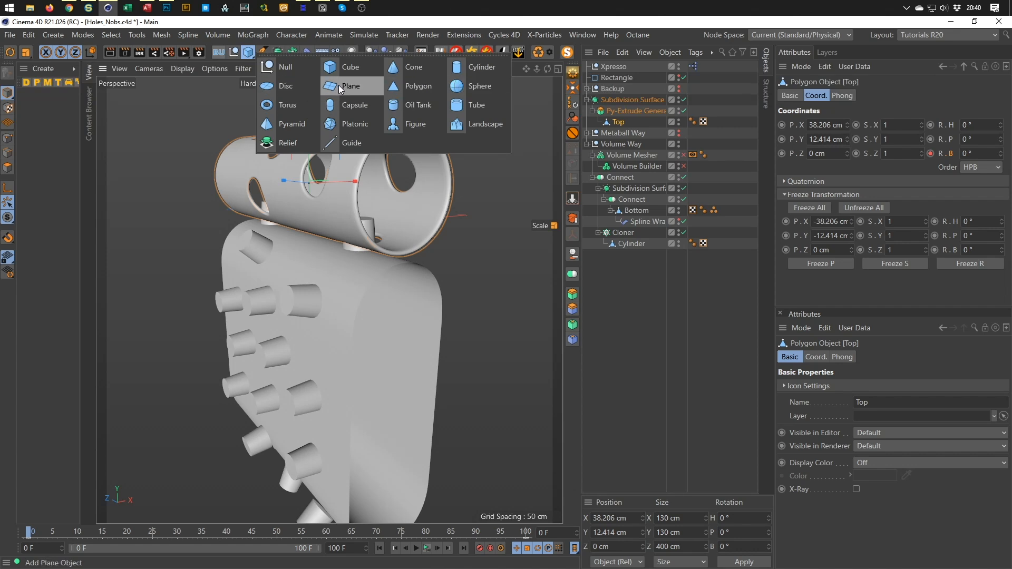
pyautogui.click(479, 106)
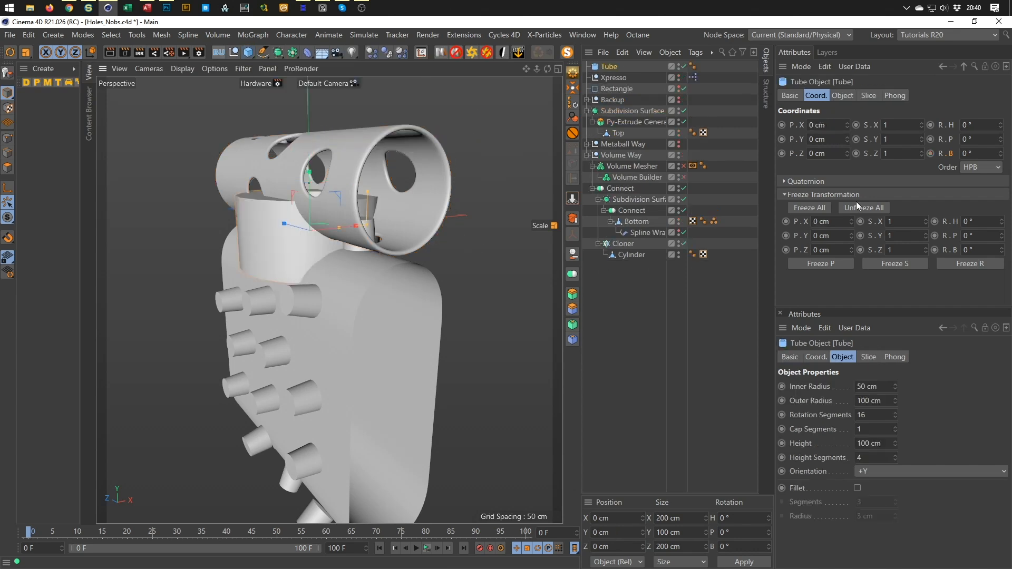
pyautogui.click(841, 95)
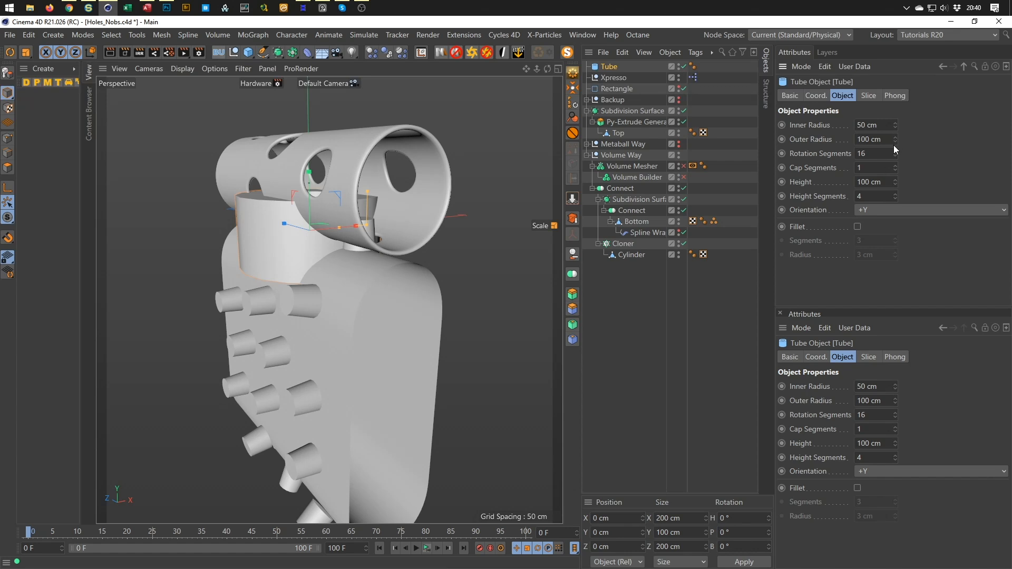
# Switch the viewport display to shading with wireframe lines
pyautogui.press('n')
pyautogui.press('b')
pyautogui.press('m')
pyautogui.press('b')
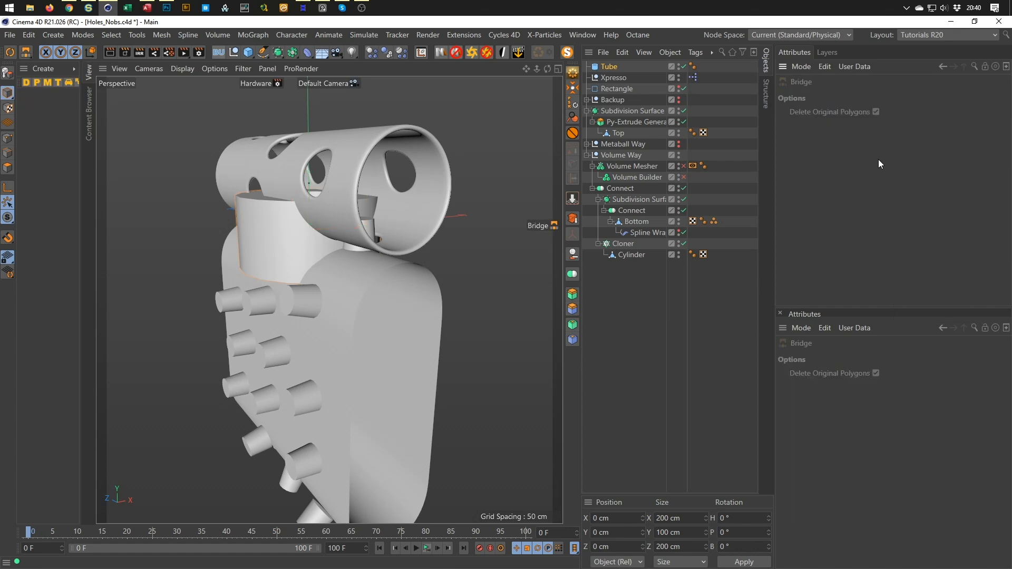
pyautogui.press('n')
pyautogui.press('b')
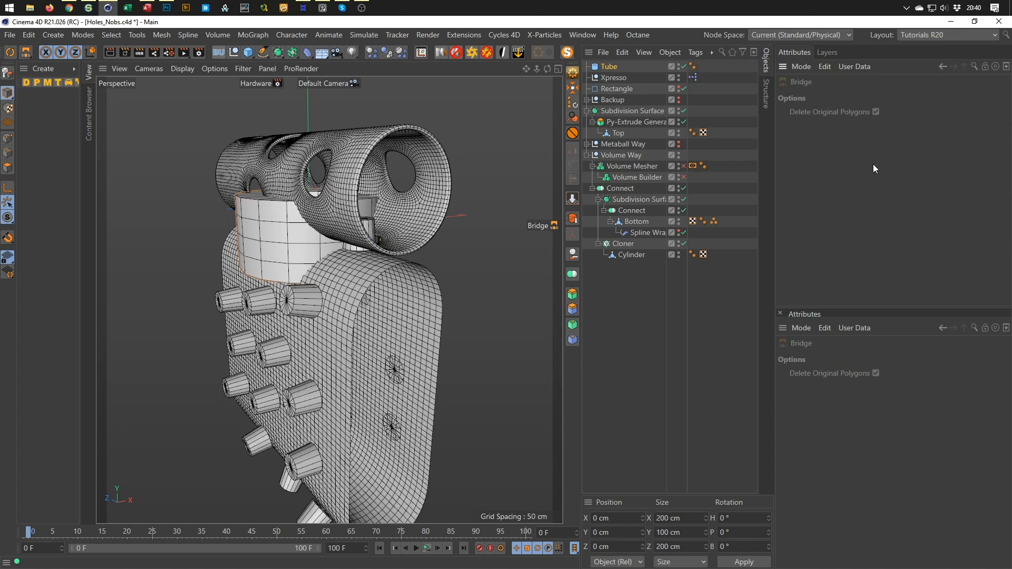
pyautogui.keyDown('alt'); pyautogui.moveTo(407, 173); pyautogui.dragTo(427, 180); pyautogui.keyUp('alt')
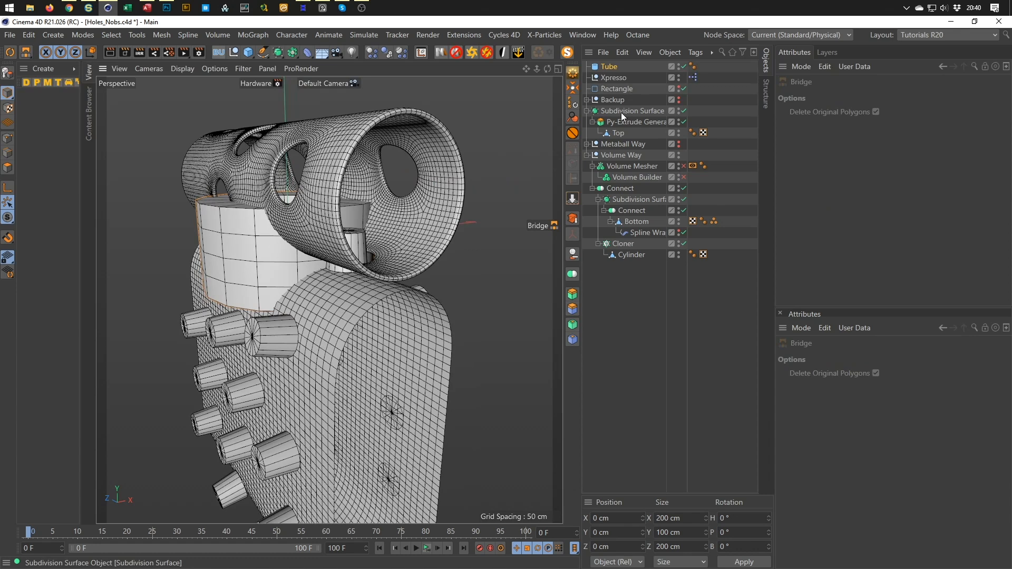
# Set the editor subdivision level of the top cylinder's Subdivision Surface to 0
pyautogui.click(647, 109)
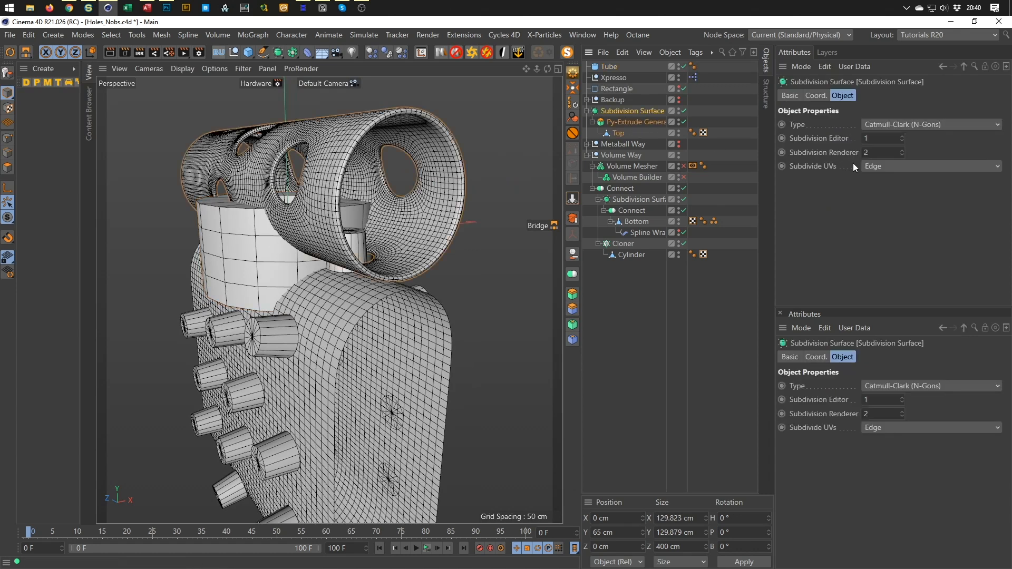
pyautogui.click(903, 140)
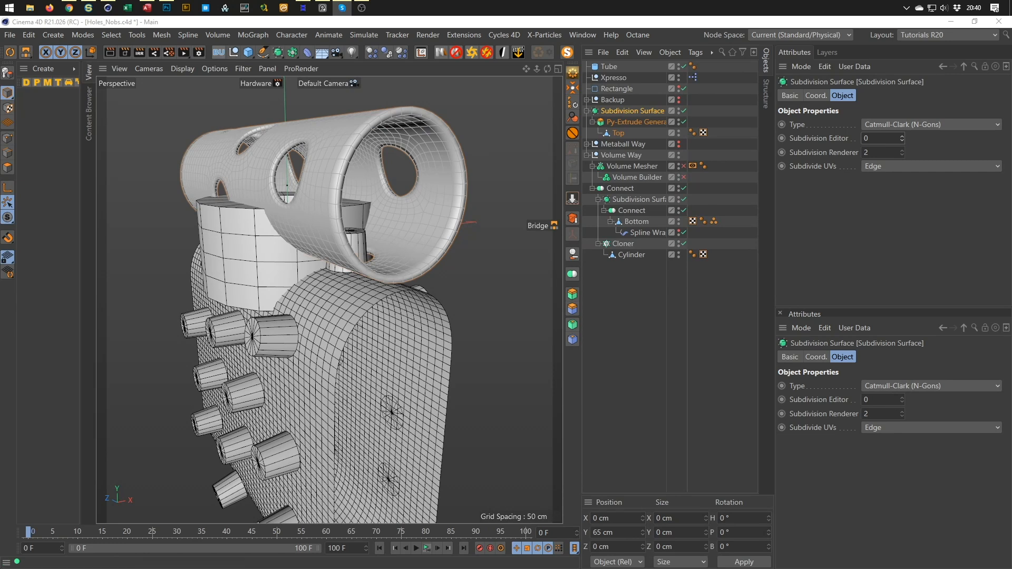
pyautogui.click(662, 26)
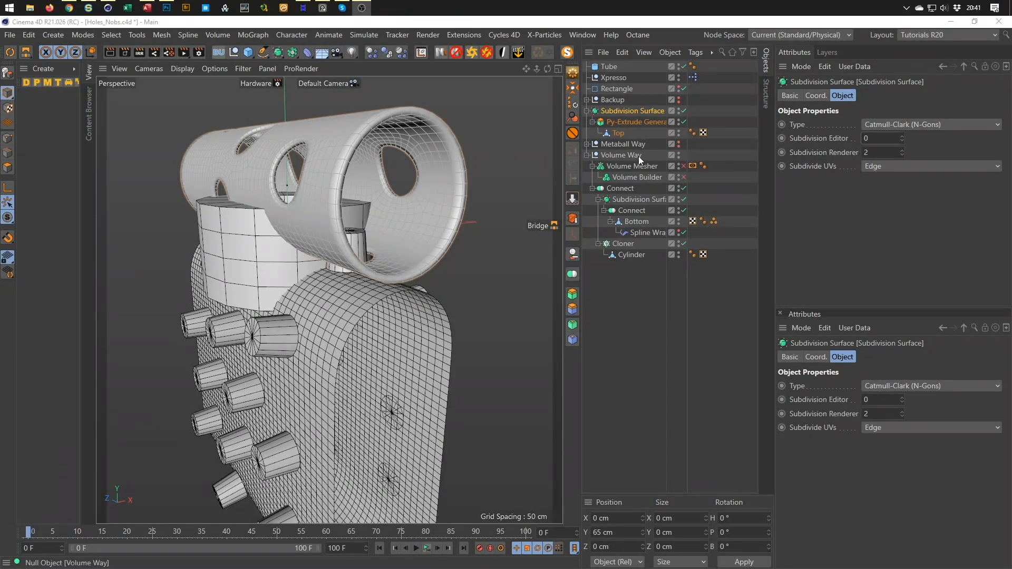
# Move the Tube to the end of the object hierarchy and set its orientation to +Z
pyautogui.click(605, 65)
pyautogui.moveTo(606, 65); pyautogui.dragTo(609, 313)
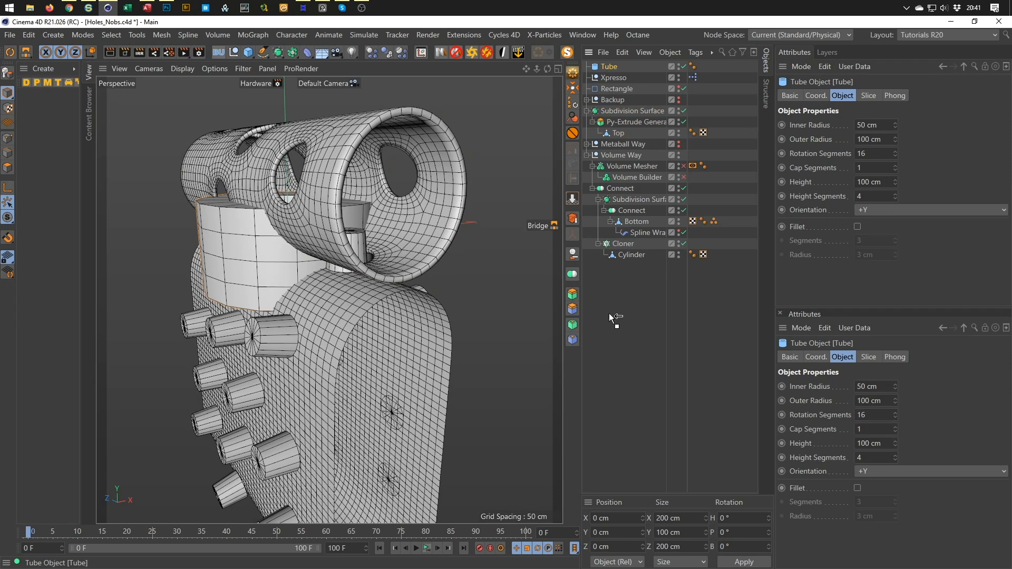
pyautogui.click(884, 211)
pyautogui.click(883, 280)
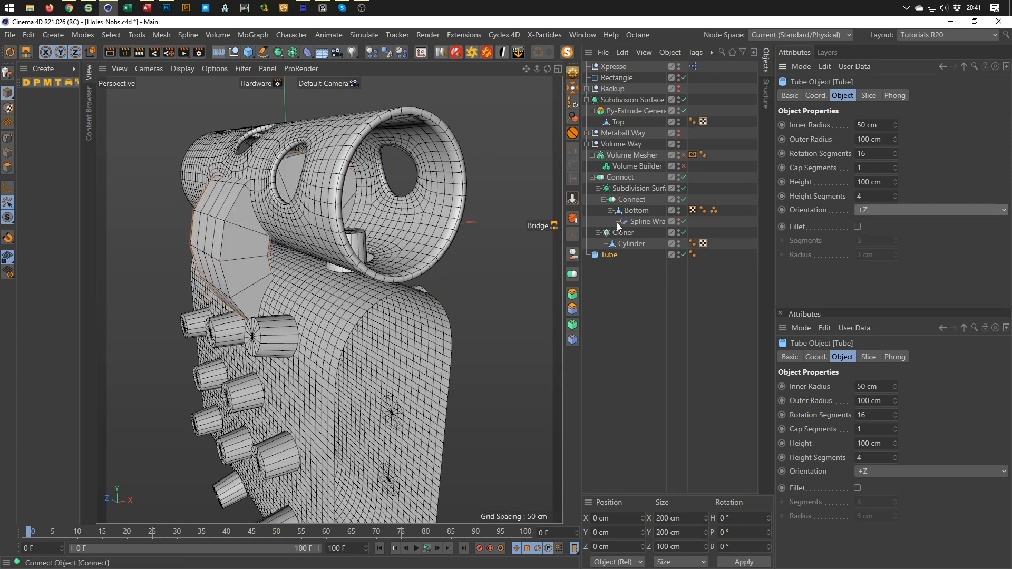
# Align the Tube with the Top object by nesting it under Top, resetting its transform, and returning it to the root level
pyautogui.moveTo(611, 255); pyautogui.dragTo(637, 226)
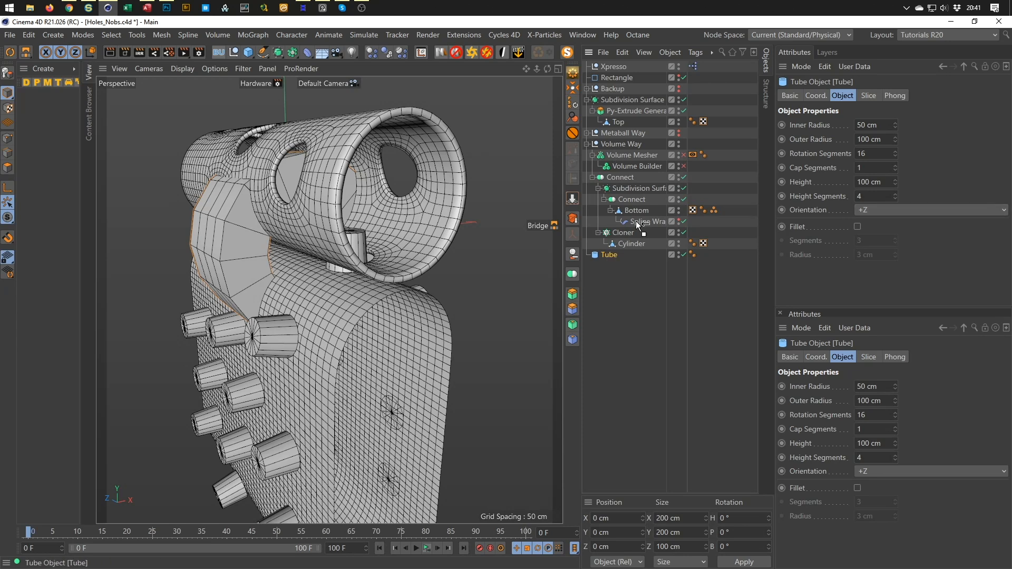
pyautogui.moveTo(631, 120); pyautogui.dragTo(619, 123)
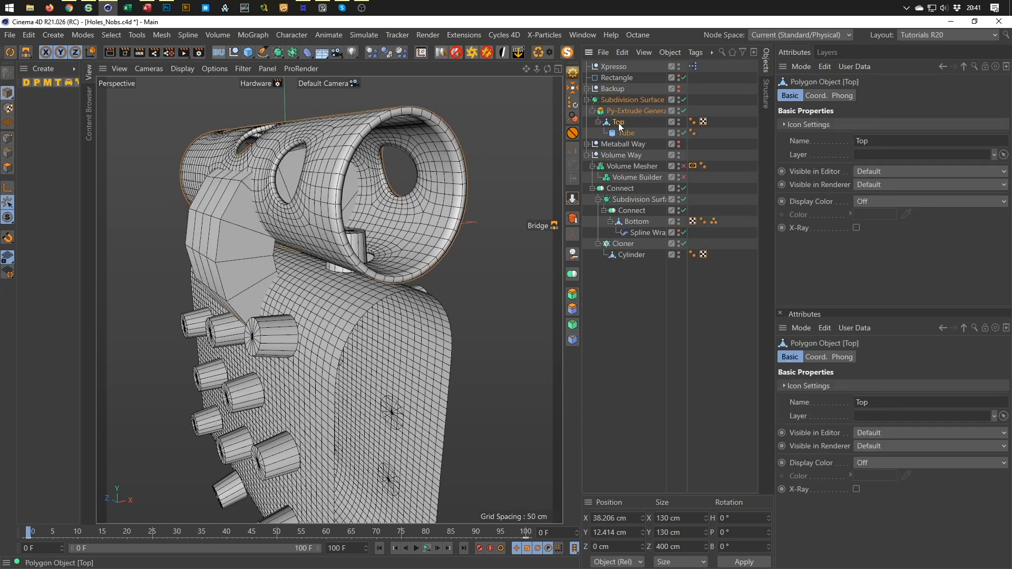
pyautogui.click(568, 103)
pyautogui.moveTo(628, 132); pyautogui.dragTo(629, 316)
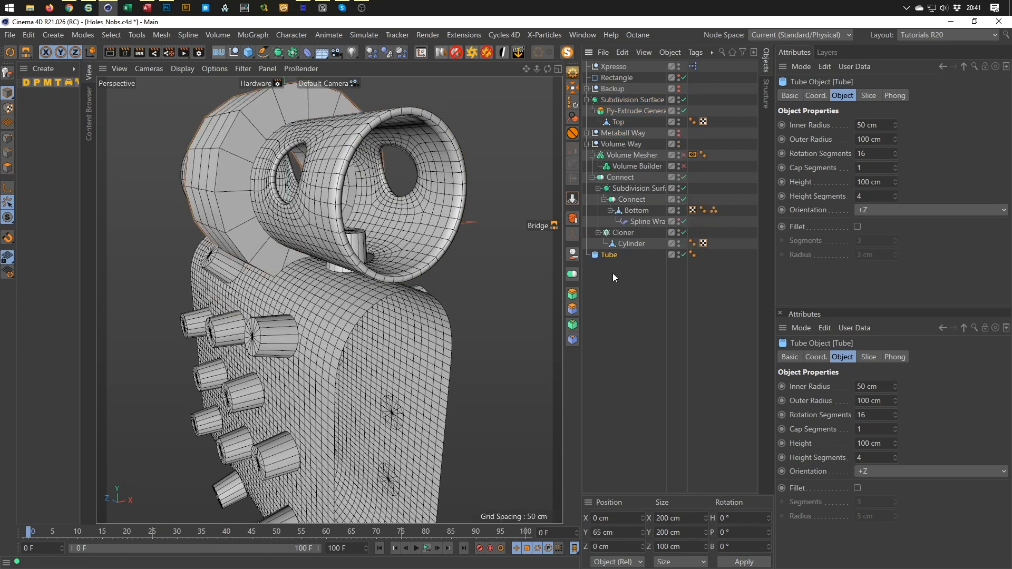
# Set the tube's rotation segments to 36 while viewing it from the front
pyautogui.middleClick(473, 264)
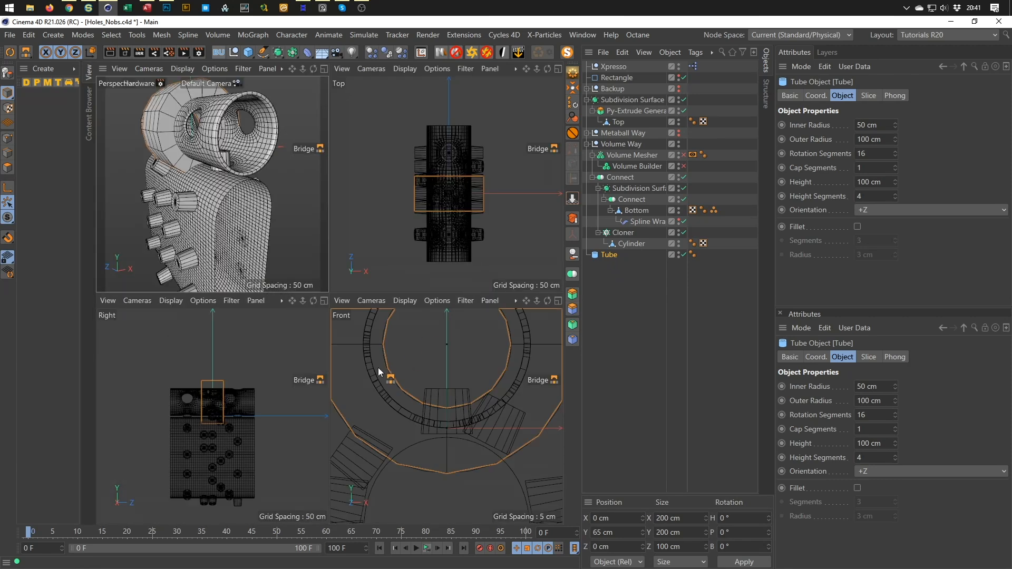
pyautogui.middleClick(381, 378)
pyautogui.scroll(-6, 383, 307)
pyautogui.keyDown('alt'); pyautogui.moveTo(353, 279); pyautogui.dragTo(353, 365, button='middle'); pyautogui.keyUp('alt')
pyautogui.scroll(1, 357, 325)
pyautogui.scroll(2, 363, 322)
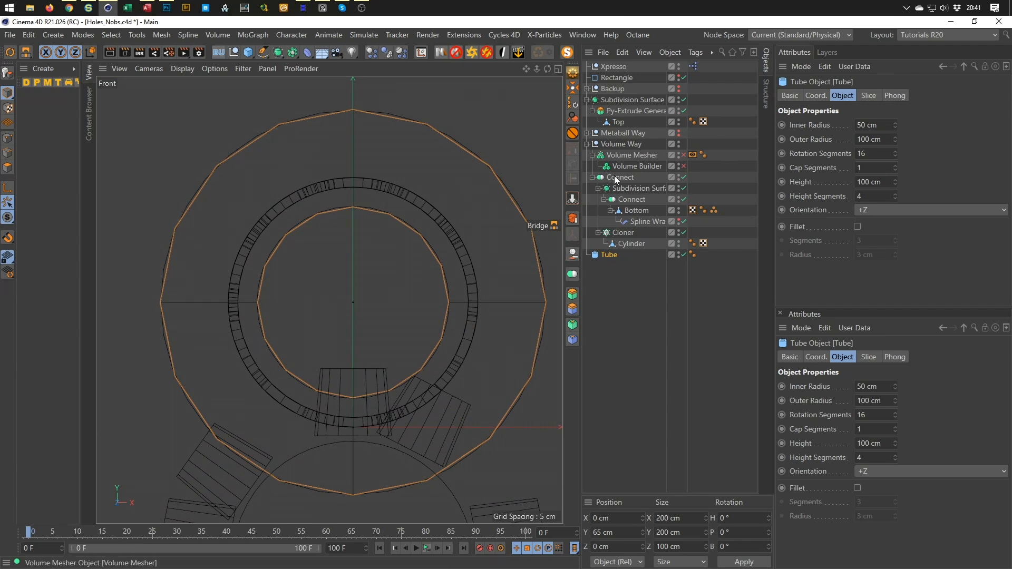
pyautogui.click(872, 154)
pyautogui.write('36')
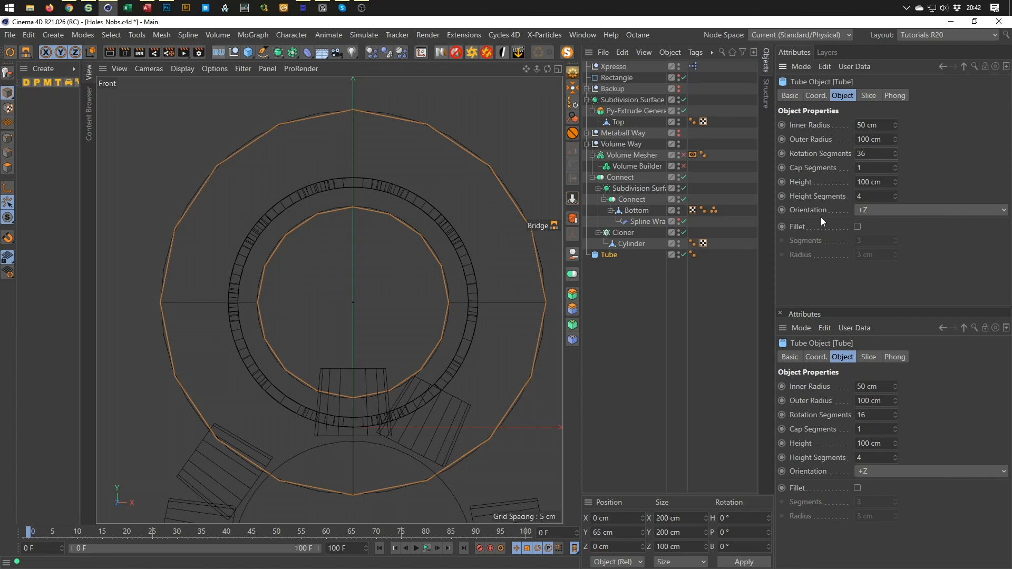
pyautogui.press('Return')
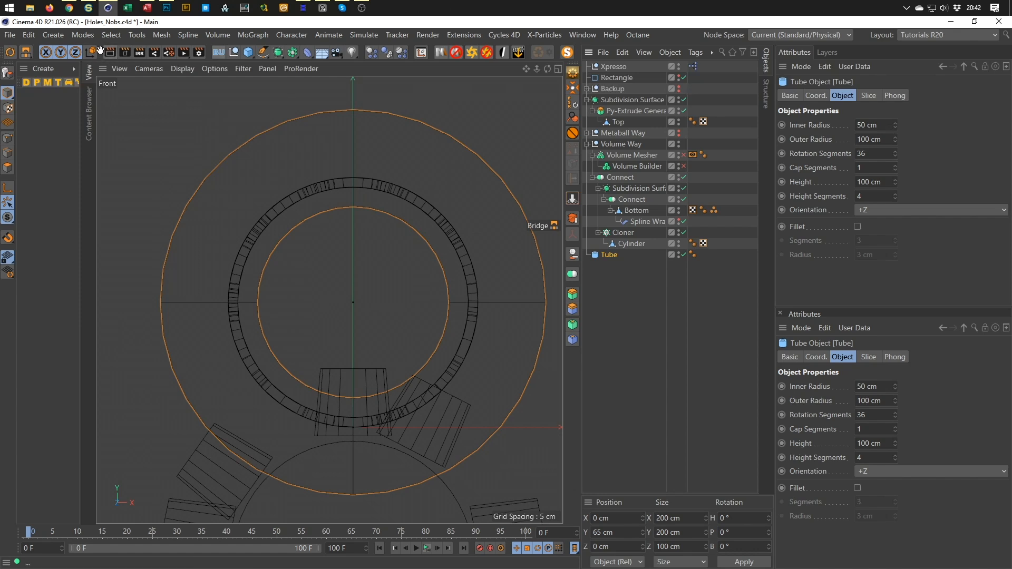
# Set the tube's outer radius to 59 cm and its inner radius to 55 cm so it fits inside the top cylinder
pyautogui.click(51, 57)
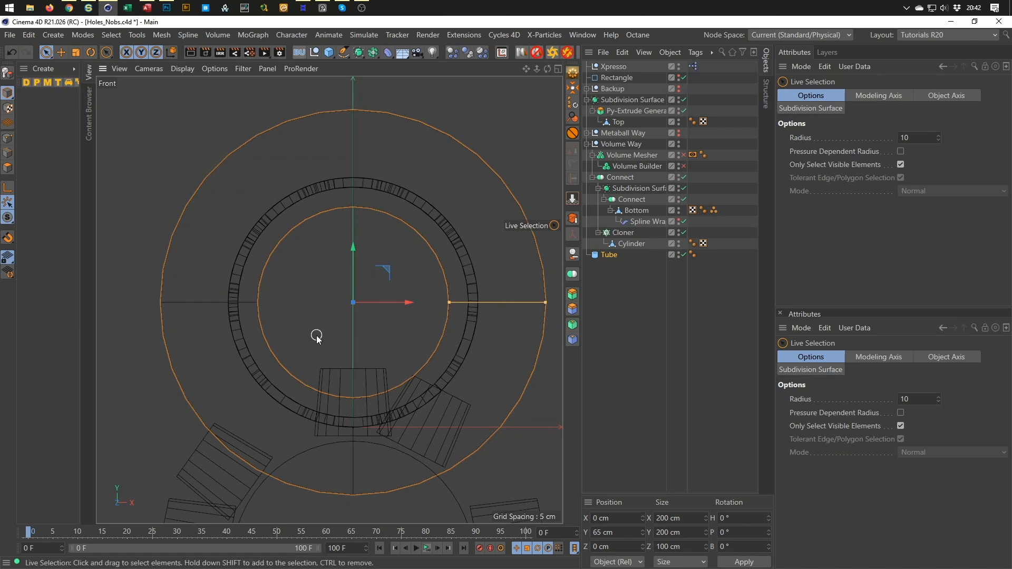
pyautogui.moveTo(449, 302); pyautogui.dragTo(450, 301)
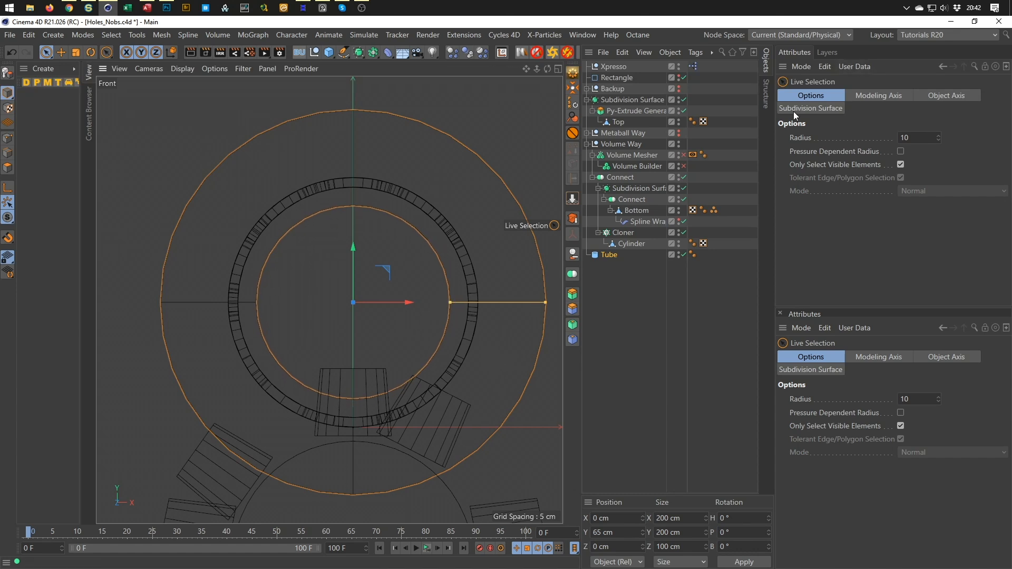
pyautogui.click(609, 254)
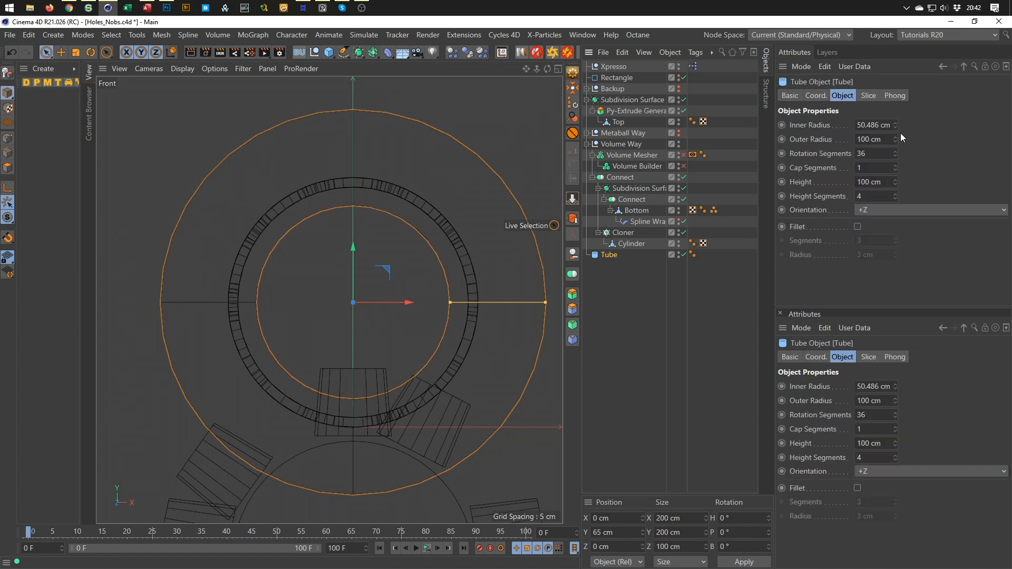
pyautogui.moveTo(896, 135); pyautogui.dragTo(895, 146)
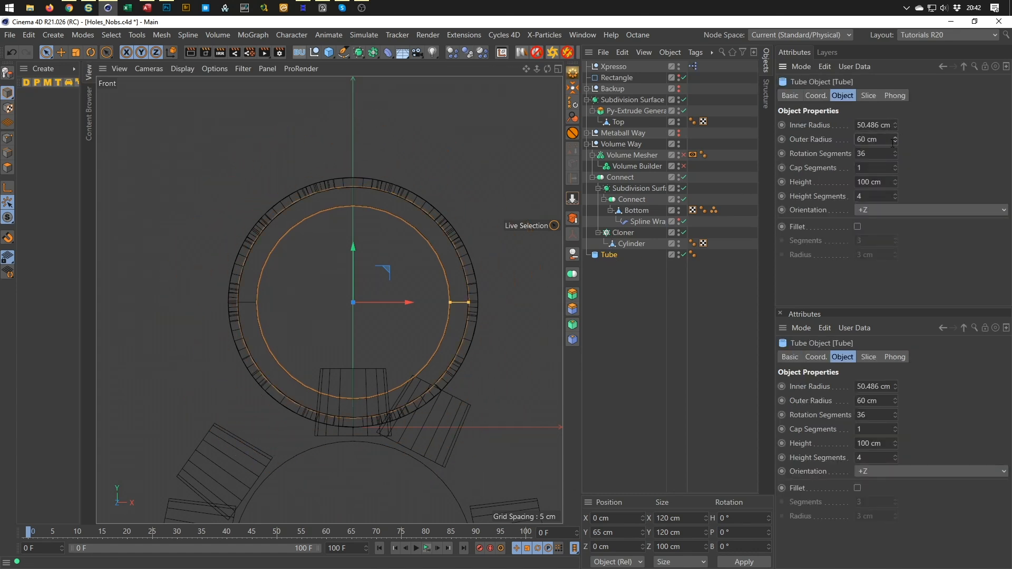
pyautogui.doubleClick(884, 139)
pyautogui.click(895, 141)
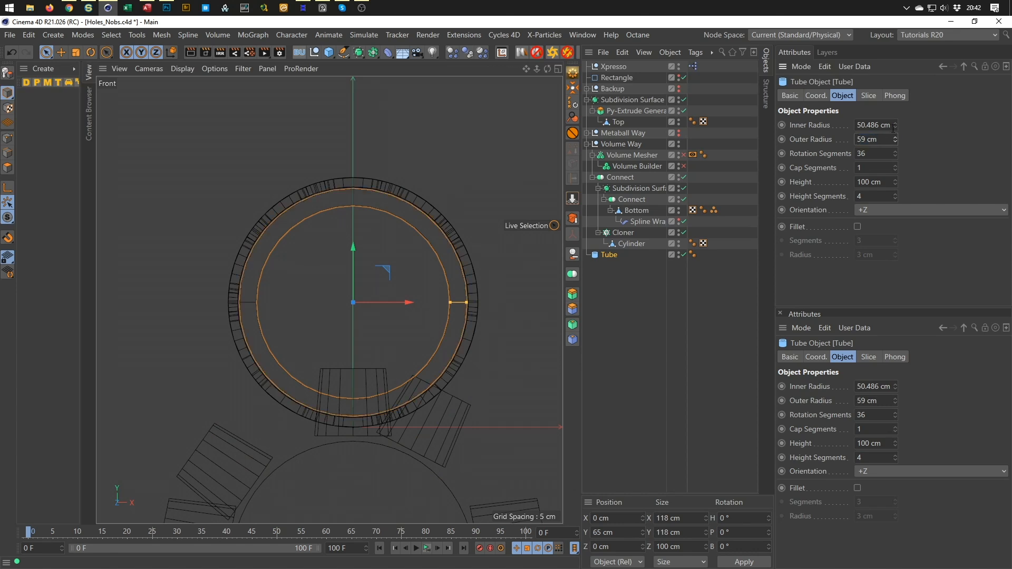
pyautogui.click(890, 125)
pyautogui.write('55')
pyautogui.press('Return')
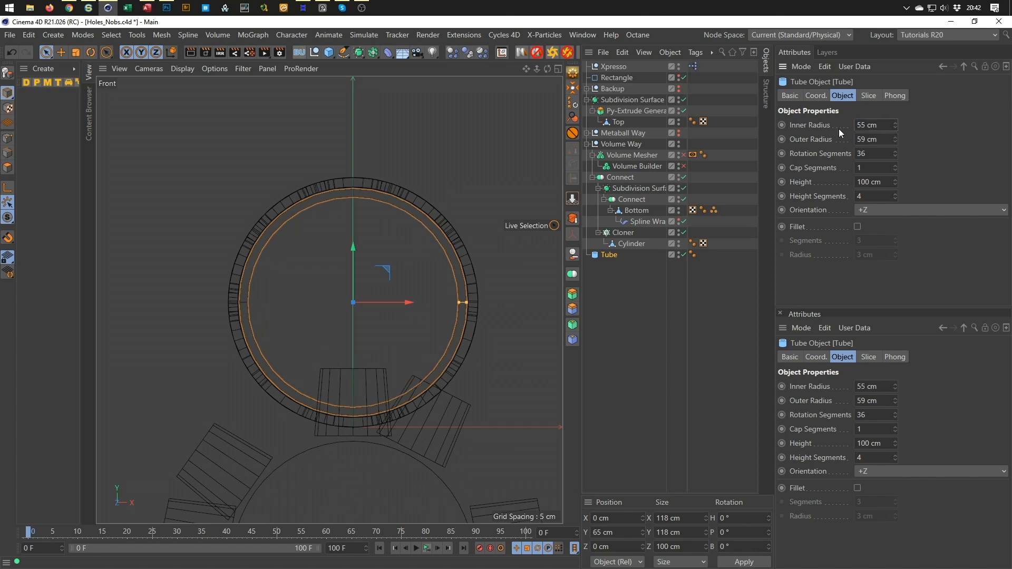
# Reduce the tube's height to 10 cm while viewing it from the right side
pyautogui.middleClick(483, 311)
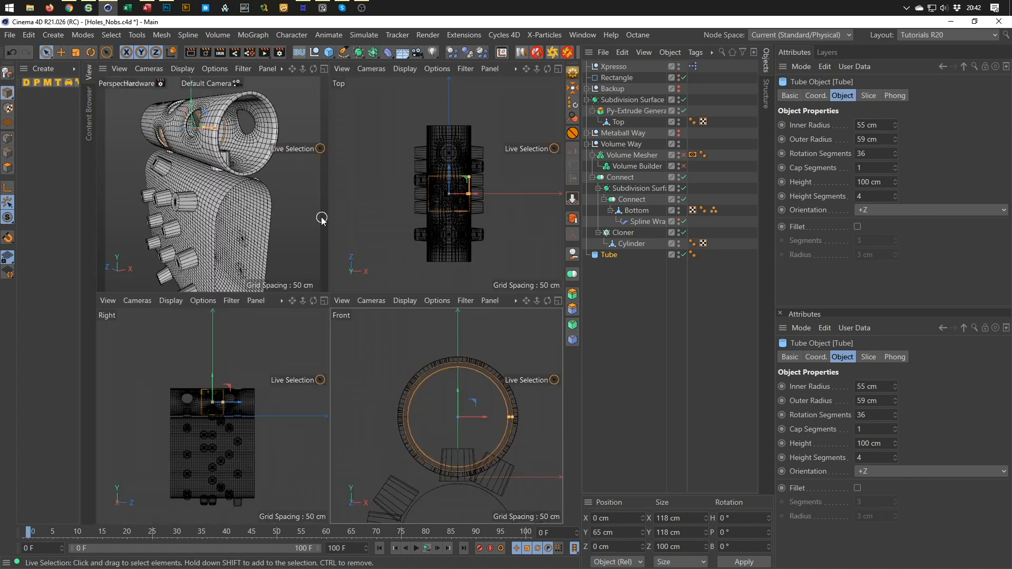
pyautogui.middleClick(286, 191)
pyautogui.middleClick(301, 201)
pyautogui.middleClick(305, 270)
pyautogui.scroll(4, 316, 350)
pyautogui.keyDown('alt'); pyautogui.moveTo(291, 265); pyautogui.dragTo(384, 286, button='middle'); pyautogui.keyUp('alt')
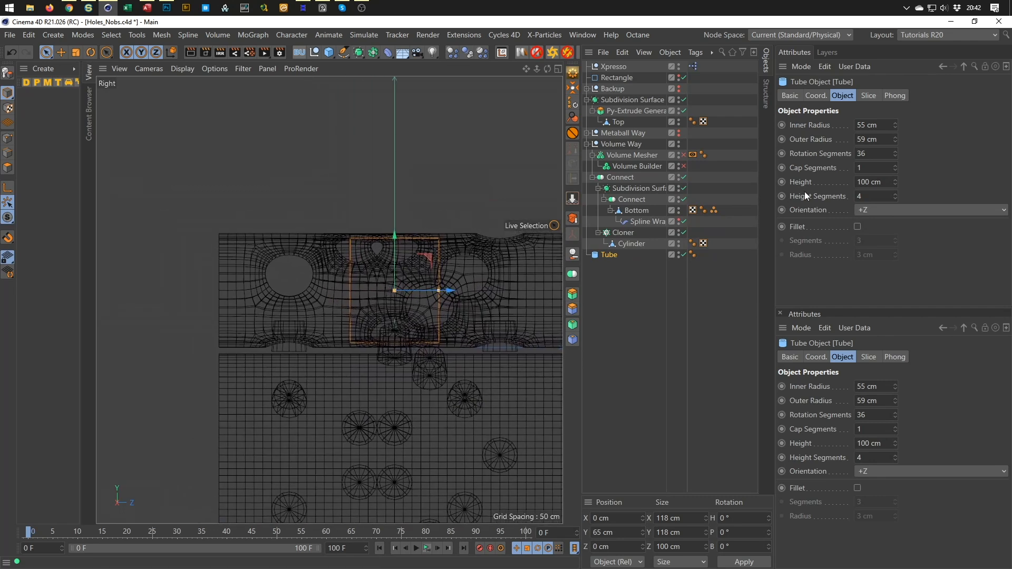
pyautogui.moveTo(888, 184); pyautogui.dragTo(789, 210)
pyautogui.write('20')
pyautogui.press('Return')
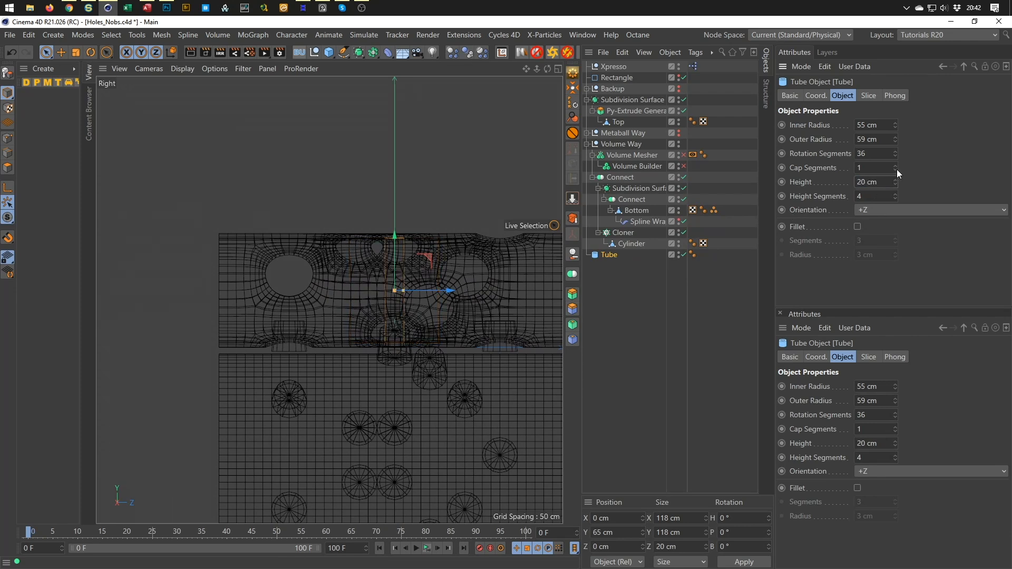
pyautogui.moveTo(893, 182); pyautogui.dragTo(817, 191)
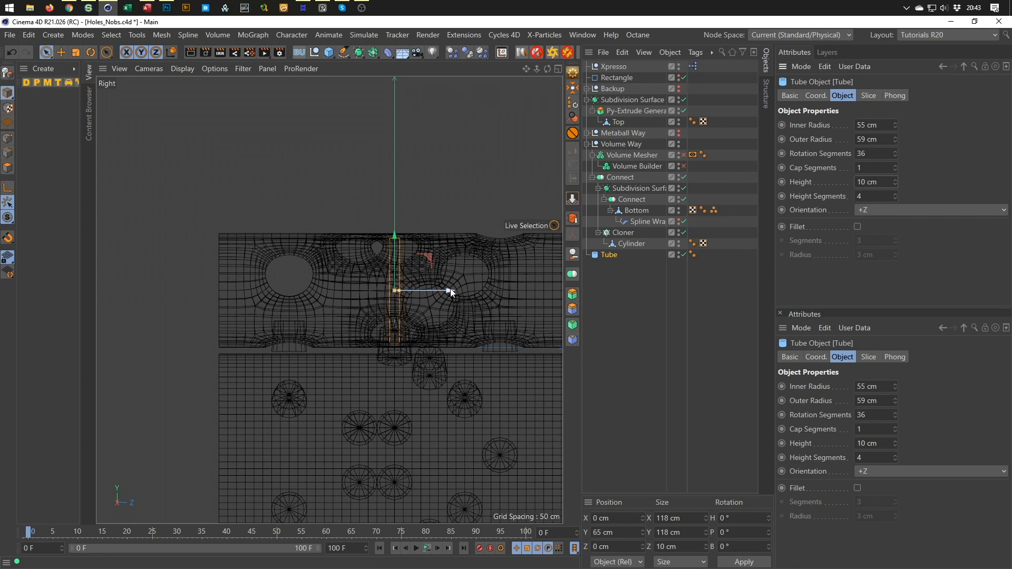
# Move the tube along Z to -195 cm, at the cylinder's open front end, and return to the perspective view
pyautogui.moveTo(450, 290); pyautogui.dragTo(277, 296)
pyautogui.middleClick(277, 296)
pyautogui.middleClick(252, 209)
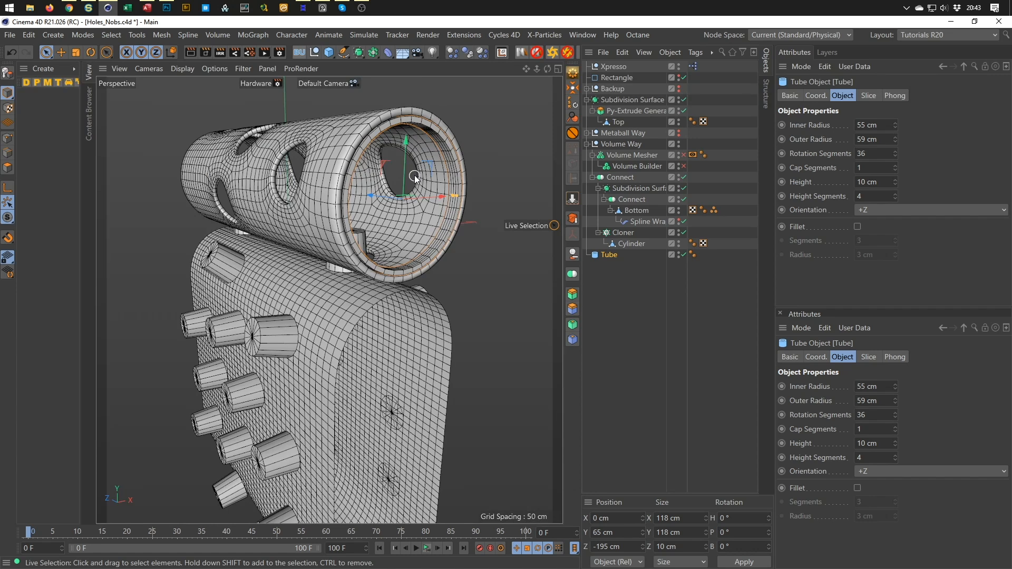
# Reduce the tube's height segments to 1 and inspect the ring inside the cylinder's opening
pyautogui.scroll(5, 440, 145)
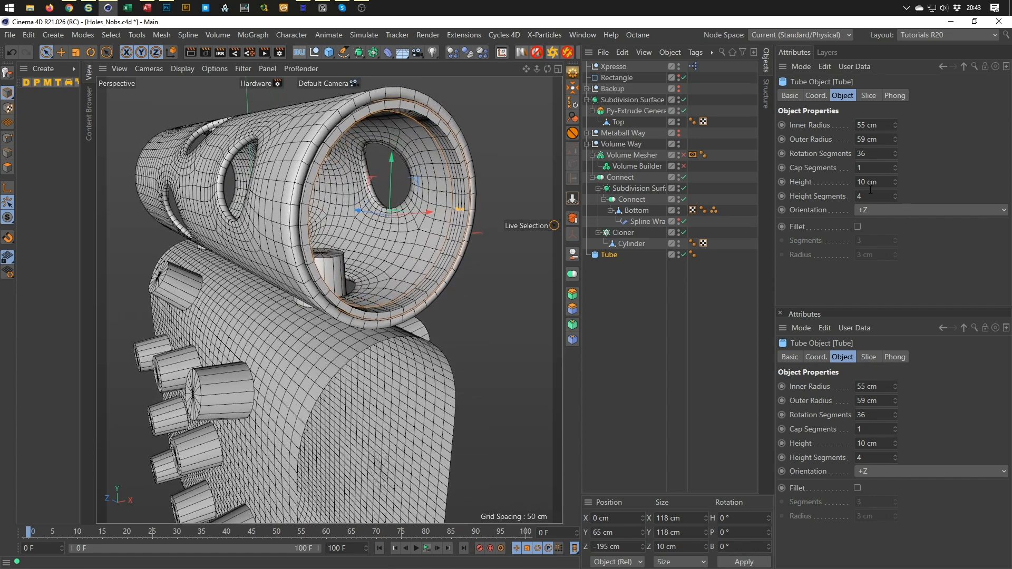
pyautogui.click(894, 198)
pyautogui.click(895, 199)
pyautogui.click(894, 198)
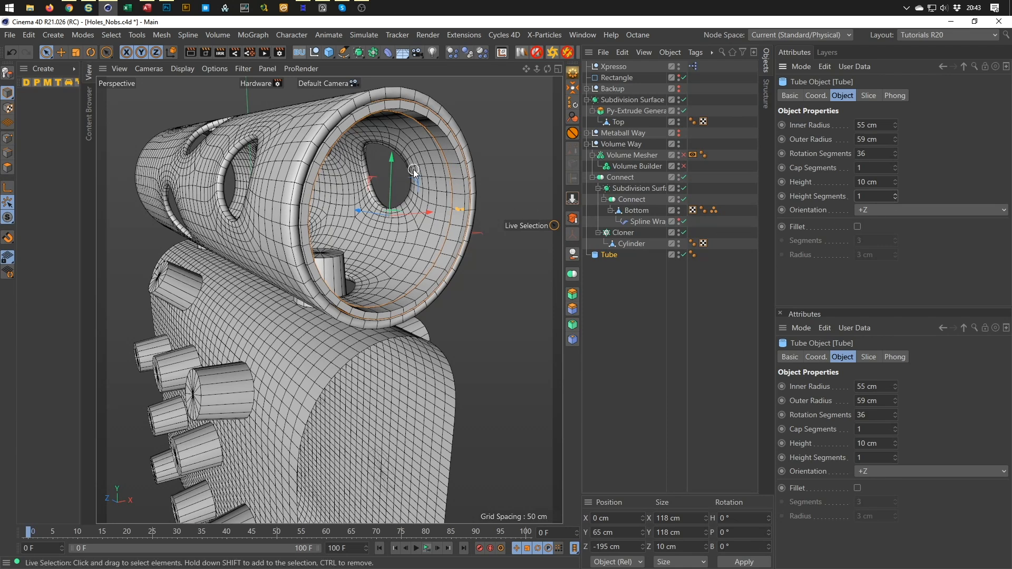
pyautogui.keyDown('alt'); pyautogui.moveTo(367, 203); pyautogui.dragTo(322, 215); pyautogui.keyUp('alt')
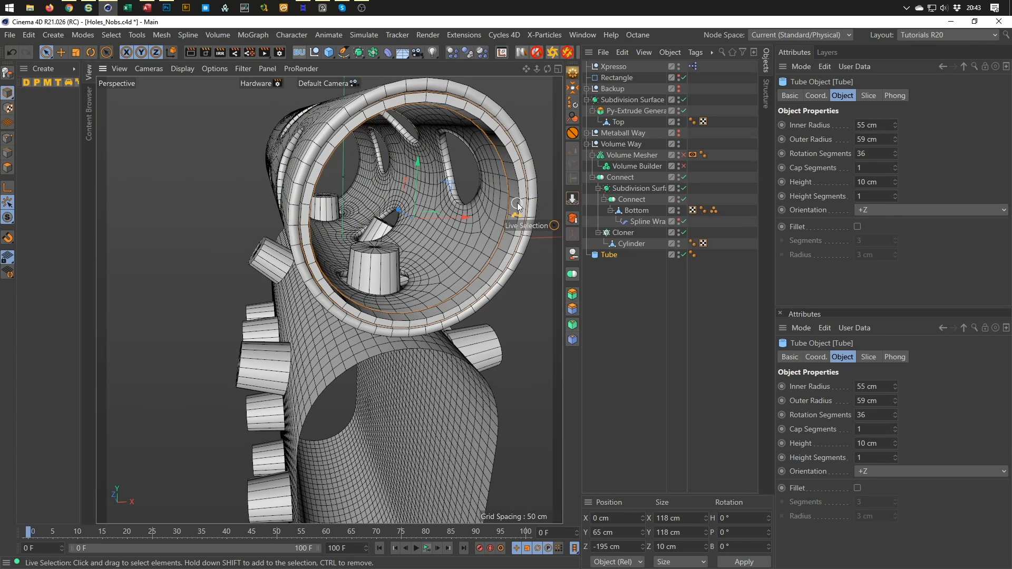
pyautogui.click(896, 150)
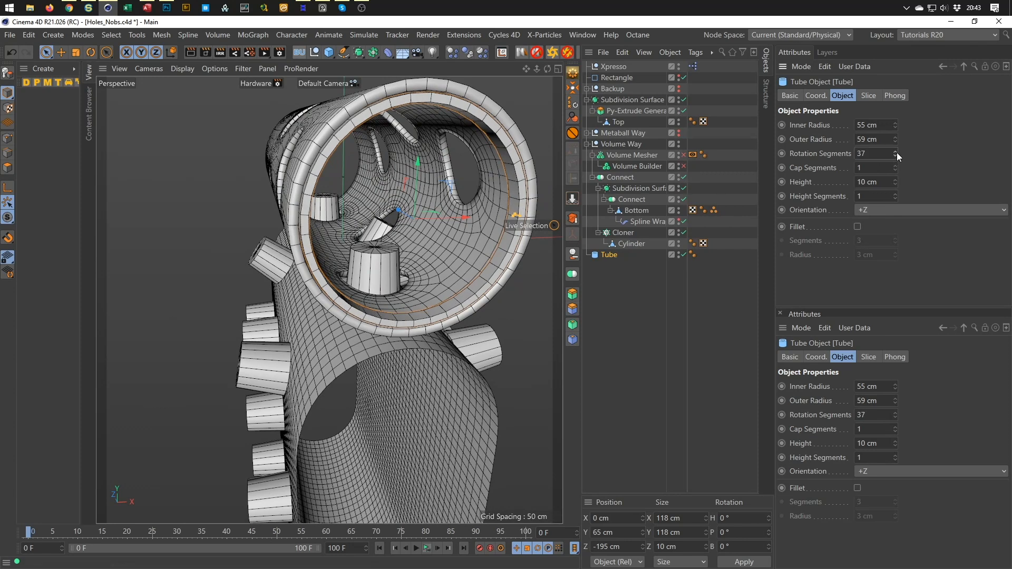
pyautogui.click(896, 155)
pyautogui.keyDown('alt'); pyautogui.moveTo(429, 96); pyautogui.dragTo(451, 99); pyautogui.keyUp('alt')
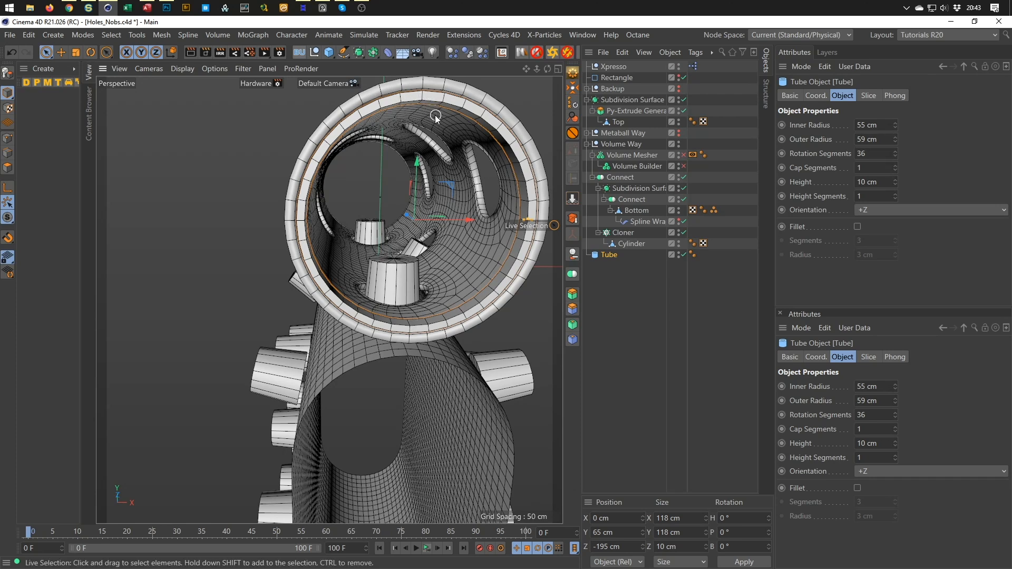
# Set the tube's height to 5 cm
pyautogui.keyDown('alt'); pyautogui.moveTo(434, 100); pyautogui.dragTo(529, 116, button='right'); pyautogui.keyUp('alt')
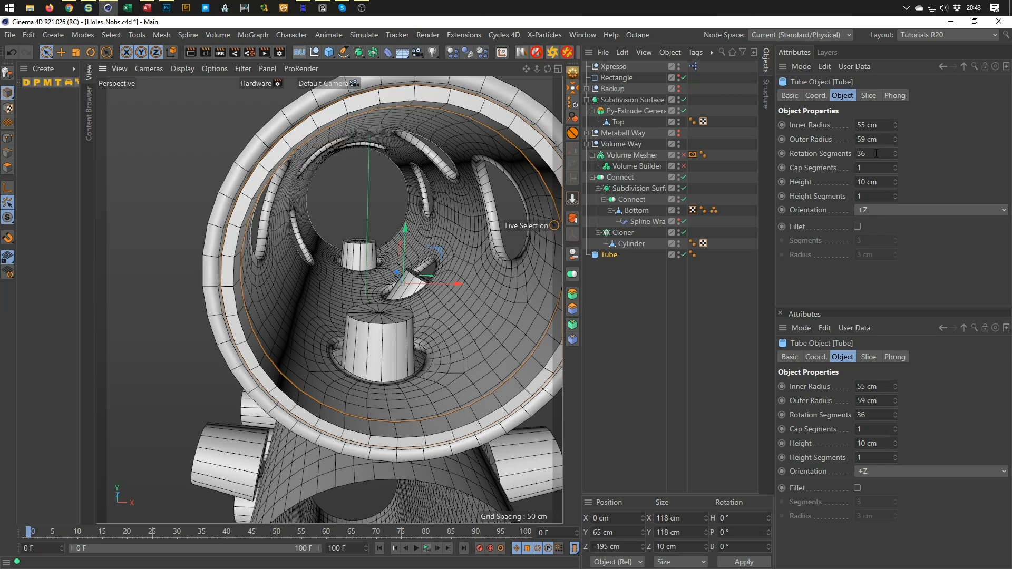
pyautogui.moveTo(886, 183); pyautogui.dragTo(801, 208)
pyautogui.write('5')
pyautogui.press('Return')
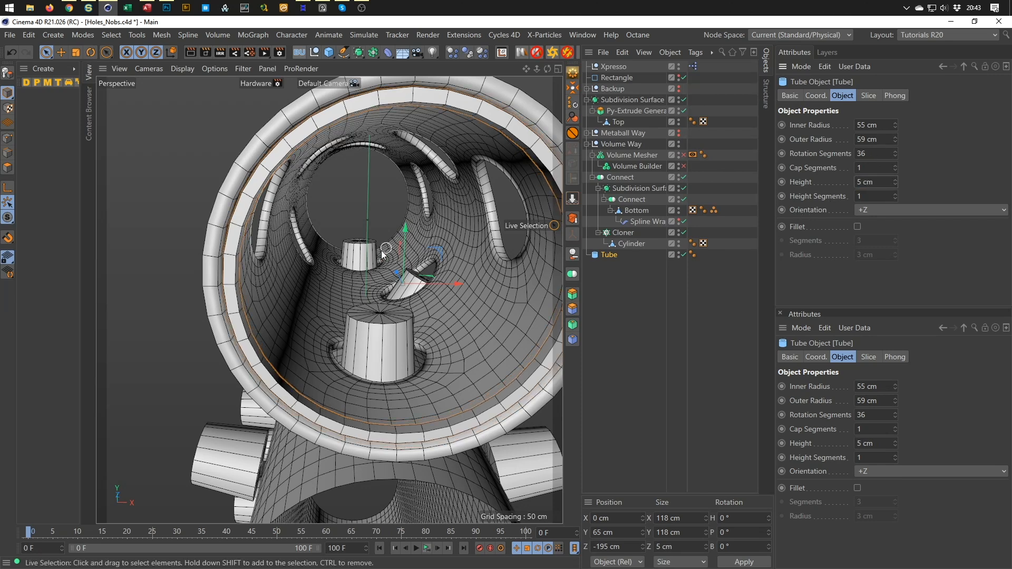
# Move the tube along Z to about -197 cm in the right view, then return to the perspective view
pyautogui.middleClick(367, 279)
pyautogui.middleClick(215, 241)
pyautogui.middleClick(214, 241)
pyautogui.middleClick(225, 364)
pyautogui.scroll(10, 245, 287)
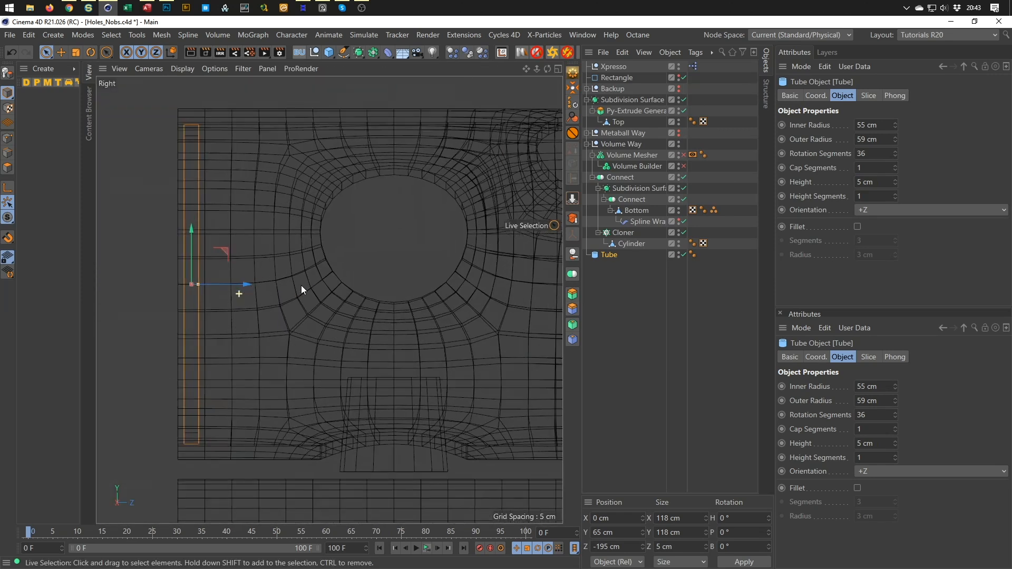
pyautogui.moveTo(243, 283); pyautogui.dragTo(238, 285)
pyautogui.middleClick(224, 310)
pyautogui.middleClick(279, 211)
pyautogui.keyDown('alt'); pyautogui.moveTo(264, 196); pyautogui.dragTo(179, 213); pyautogui.keyUp('alt')
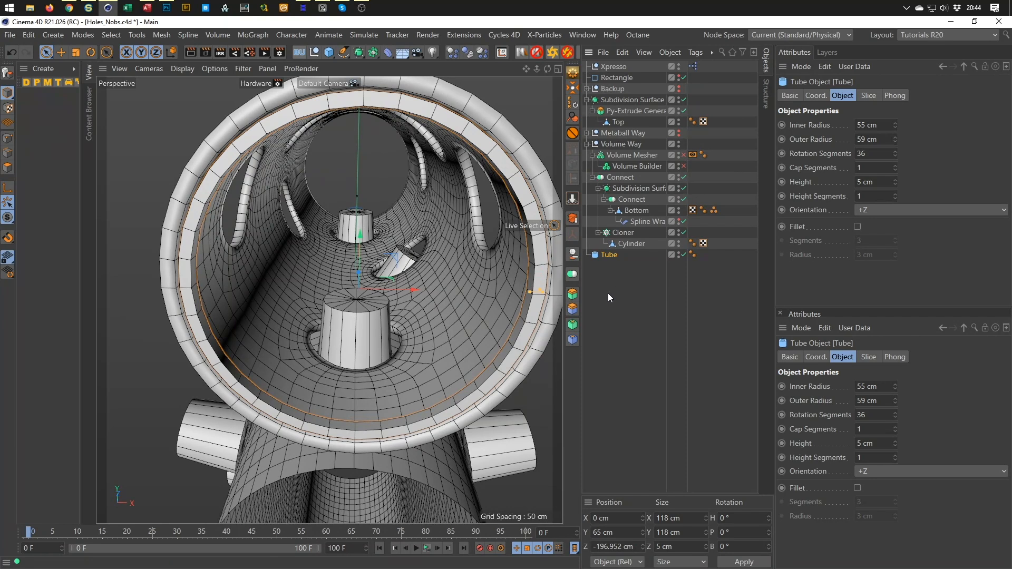
# Convert the tube to an editable polygon object and select the two adjacent polygons at the bottom of its inner face
pyautogui.press('c')
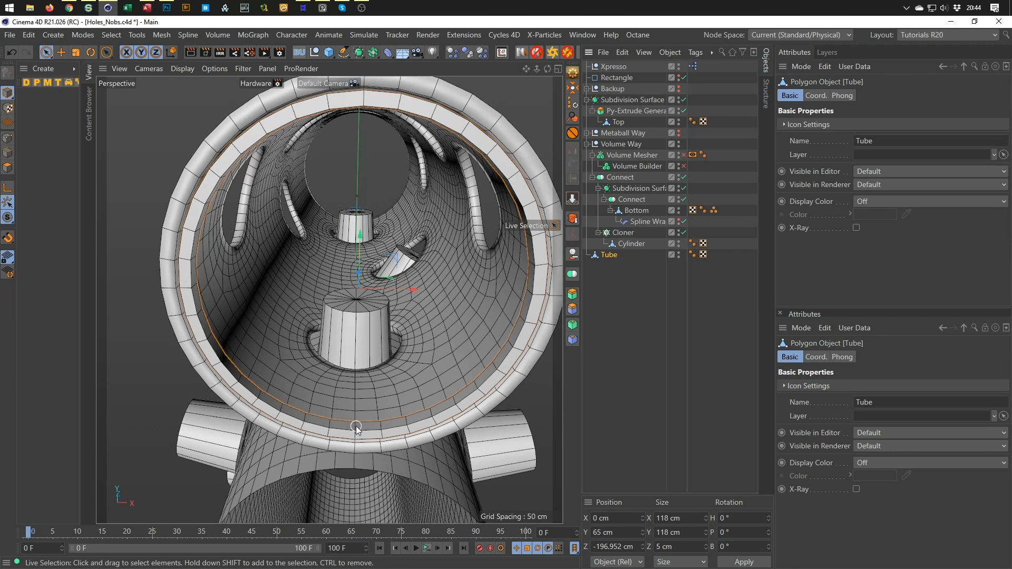
pyautogui.click(7, 167)
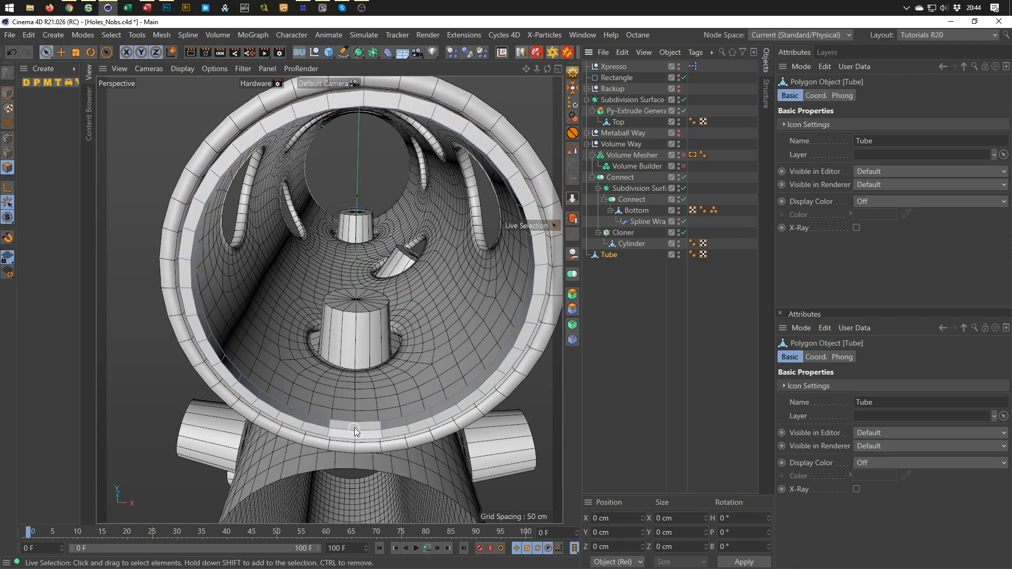
pyautogui.scroll(8, 358, 425)
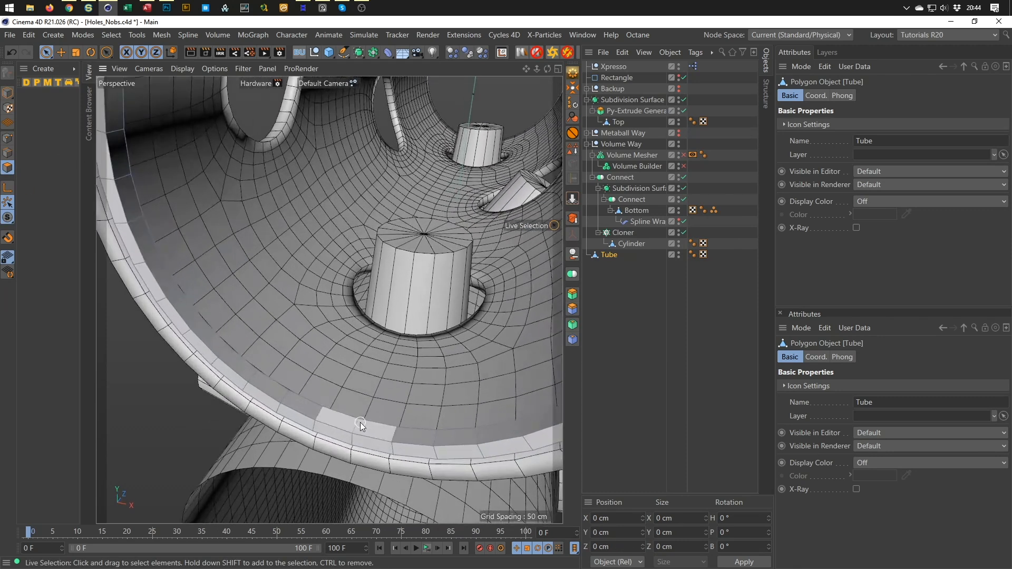
pyautogui.click(358, 426)
# Add the two opposite polygons at the top of the ring's inner face to the selection
pyautogui.moveTo(358, 425)
pyautogui.keyDown('alt'); pyautogui.mouseDown()
pyautogui.moveTo(364, 383)
pyautogui.moveTo(342, 422)
pyautogui.mouseUp(); pyautogui.keyUp('alt')
pyautogui.keyDown('alt'); pyautogui.moveTo(369, 295); pyautogui.dragTo(342, 455, button='middle'); pyautogui.keyUp('alt')
pyautogui.keyDown('alt'); pyautogui.moveTo(347, 159); pyautogui.dragTo(340, 173); pyautogui.keyUp('alt')
pyautogui.scroll(3, 341, 167)
pyautogui.keyDown('shift'); pyautogui.click(339, 169); pyautogui.keyUp('shift')
pyautogui.keyDown('alt'); pyautogui.moveTo(339, 169); pyautogui.dragTo(254, 198, button='right'); pyautogui.keyUp('alt')
pyautogui.moveTo(303, 316)
pyautogui.keyDown('alt'); pyautogui.mouseDown()
pyautogui.moveTo(306, 299)
pyautogui.moveTo(311, 312)
pyautogui.mouseUp(); pyautogui.keyUp('alt')
pyautogui.keyDown('alt'); pyautogui.moveTo(313, 313); pyautogui.dragTo(333, 218, button='middle'); pyautogui.keyUp('alt')
pyautogui.keyDown('alt'); pyautogui.moveTo(315, 381); pyautogui.dragTo(304, 375); pyautogui.keyUp('alt')
pyautogui.keyDown('alt'); pyautogui.moveTo(304, 375); pyautogui.dragTo(334, 371, button='right'); pyautogui.keyUp('alt')
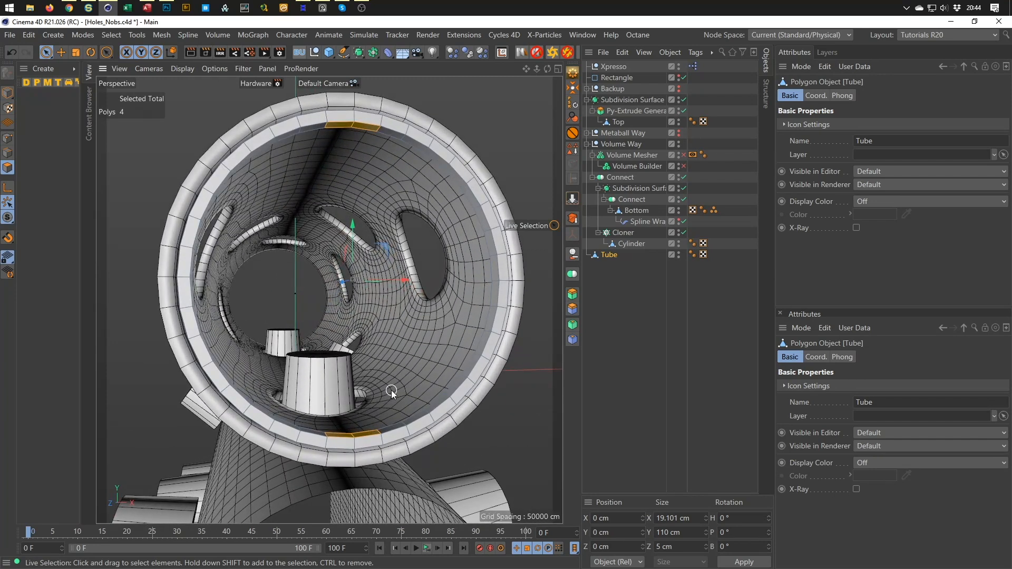
# Bridge the selected bottom polygons to the top ones to form a vertical bar across the ring
pyautogui.press('m')
pyautogui.press('b')
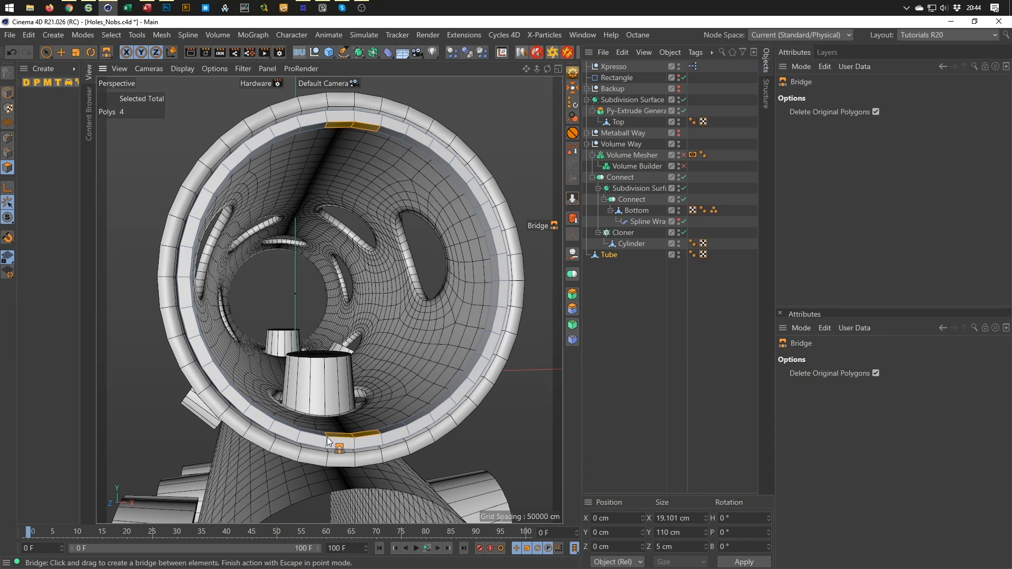
pyautogui.moveTo(333, 399); pyautogui.dragTo(328, 118)
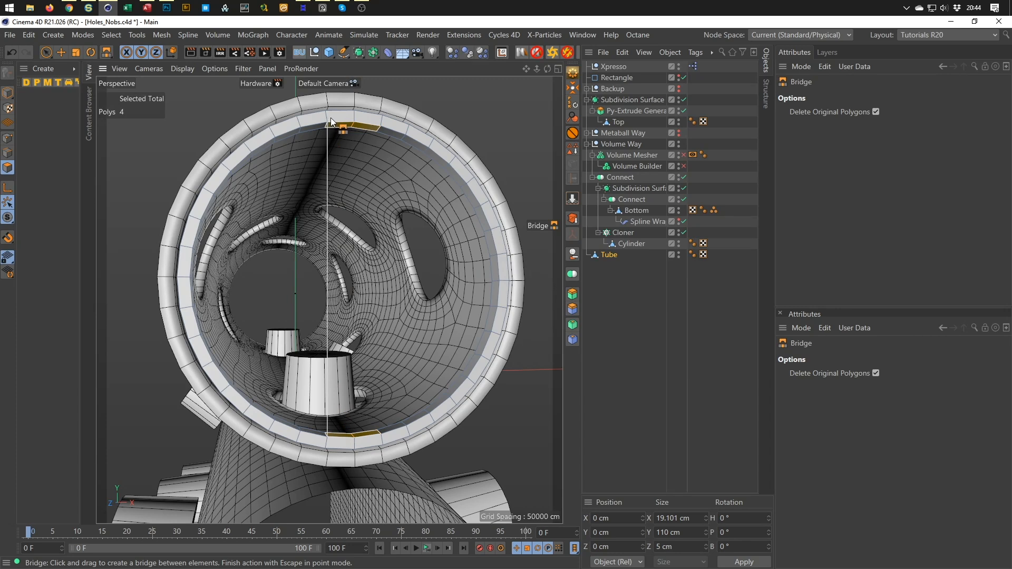
pyautogui.moveTo(330, 118); pyautogui.dragTo(445, 249)
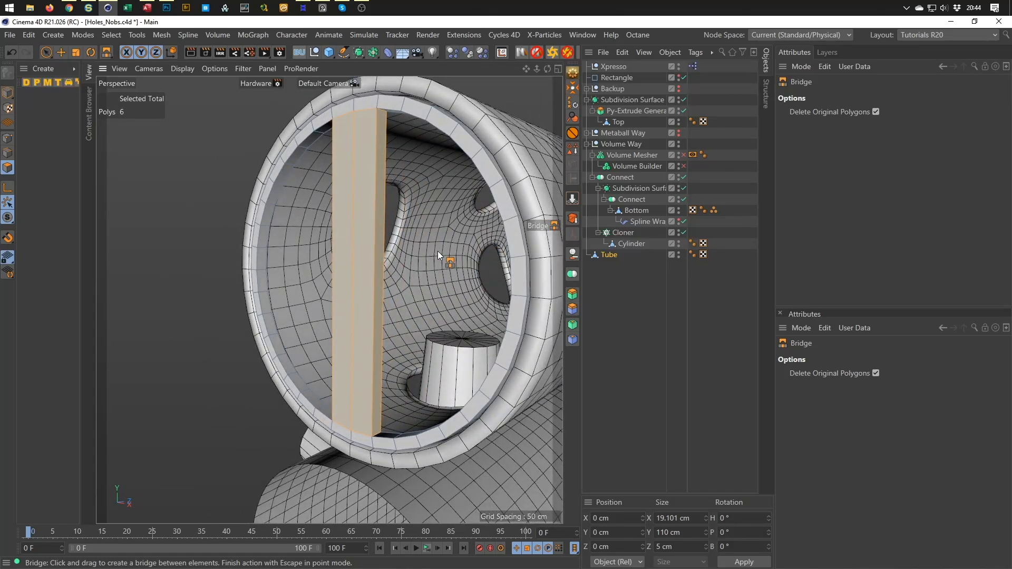
pyautogui.keyDown('alt'); pyautogui.moveTo(274, 255); pyautogui.dragTo(273, 225); pyautogui.keyUp('alt')
pyautogui.keyDown('alt'); pyautogui.moveTo(336, 217); pyautogui.dragTo(366, 208, button='right'); pyautogui.keyUp('alt')
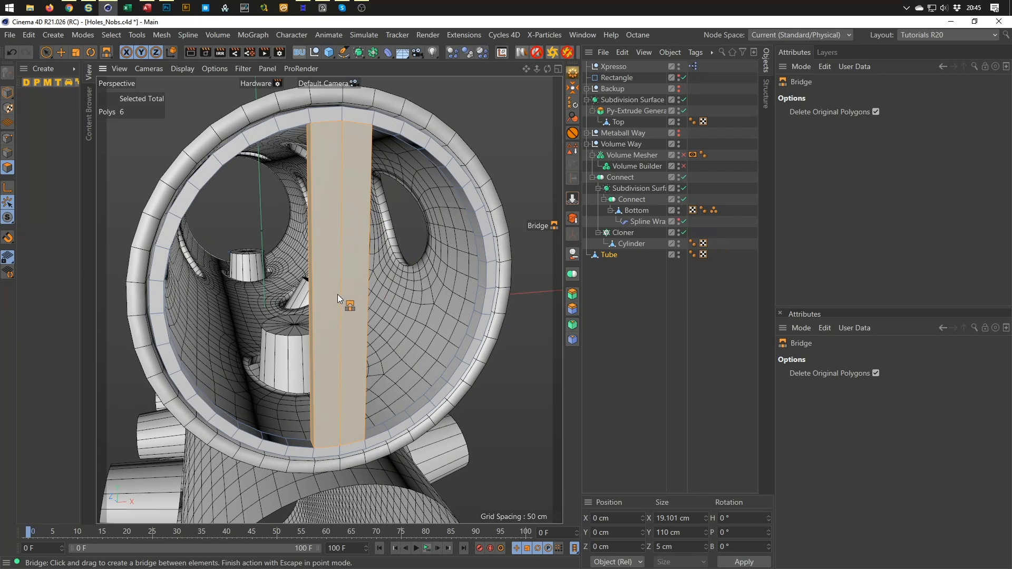
# Ring-select the six long edges of the vertical bar and connect them with a cut across its middle
pyautogui.click(8, 153)
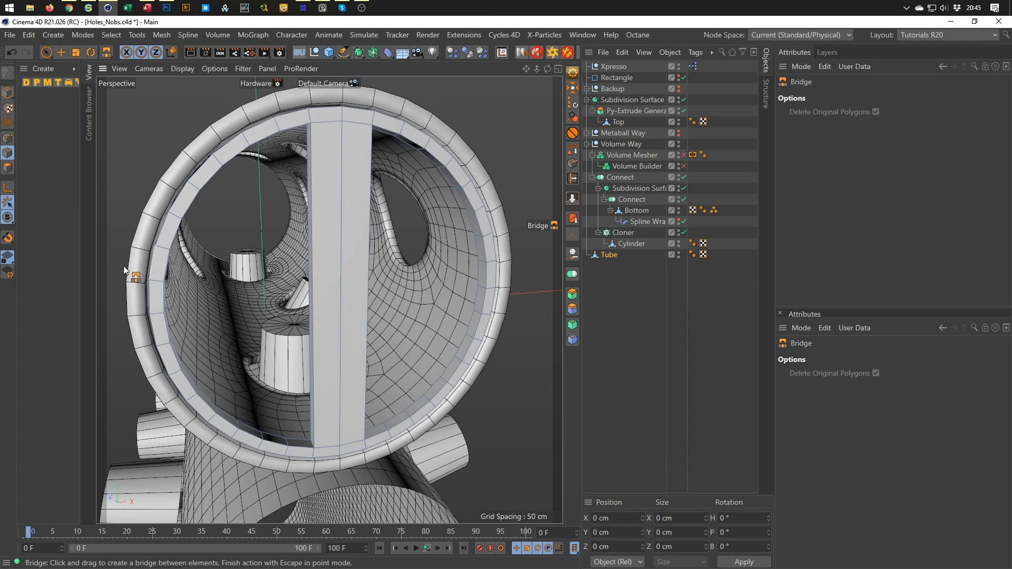
pyautogui.press('u')
pyautogui.press('b')
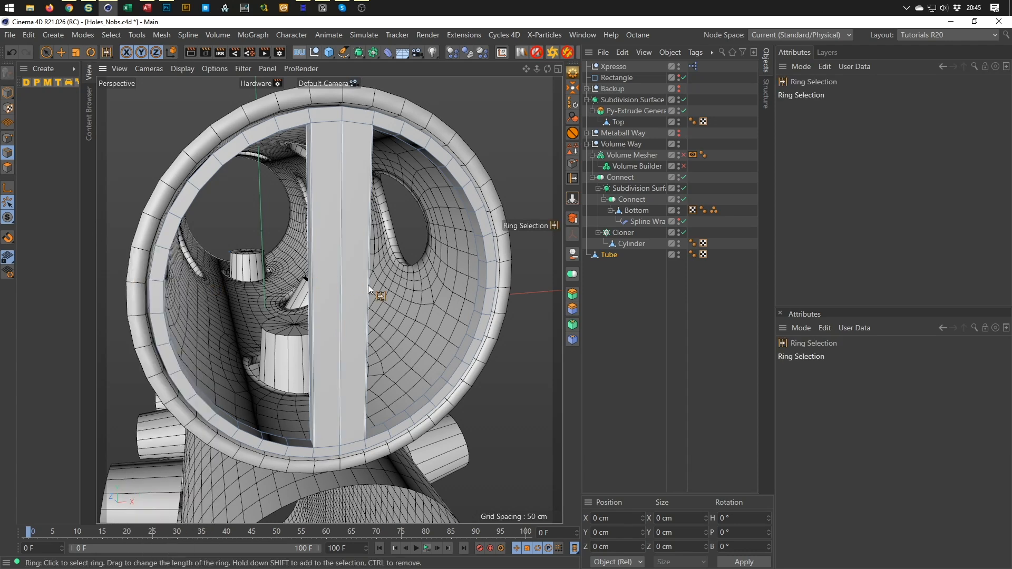
pyautogui.click(349, 293)
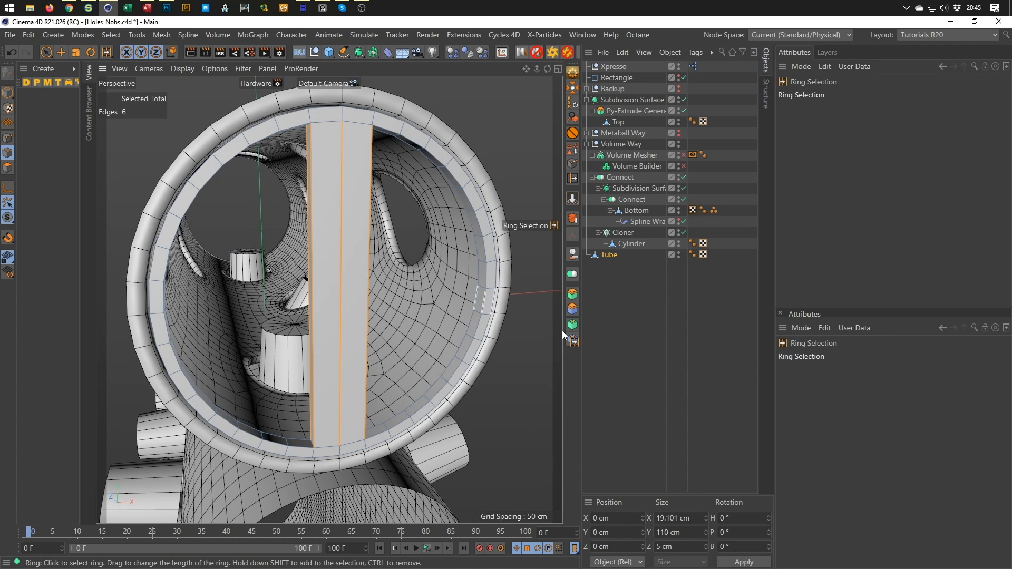
pyautogui.press('m')
pyautogui.press('m')
# Loop-select the six points at the bar's middle and scale them along X to about 7.6 cm wide
pyautogui.click(7, 138)
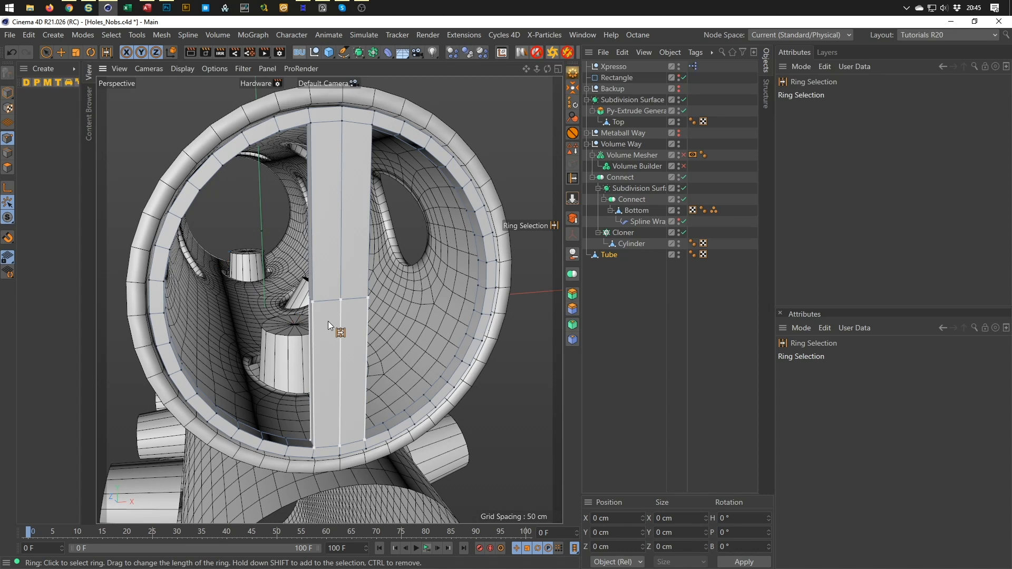
pyautogui.press('u')
pyautogui.press('l')
pyautogui.click(326, 302)
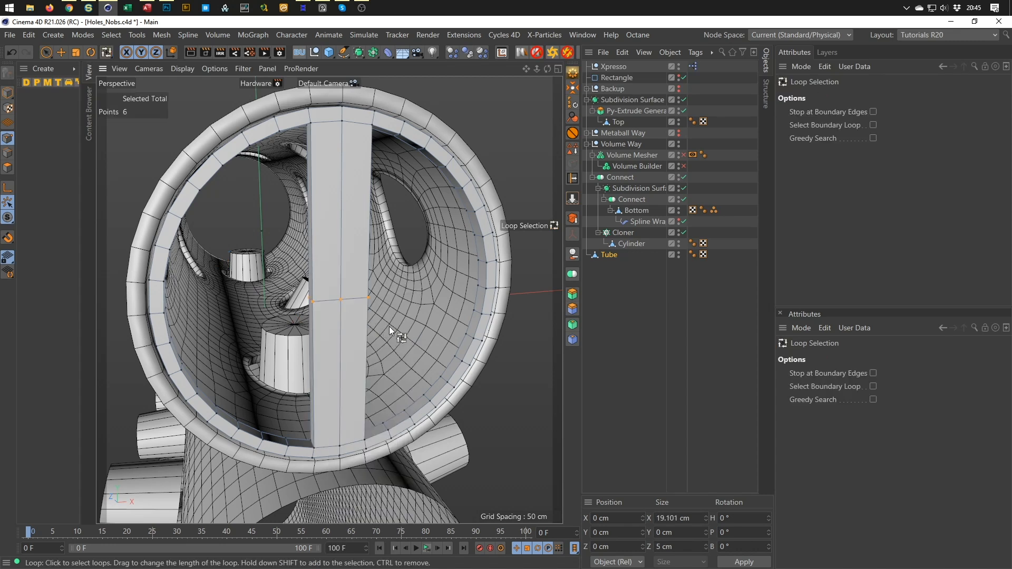
pyautogui.press('t')
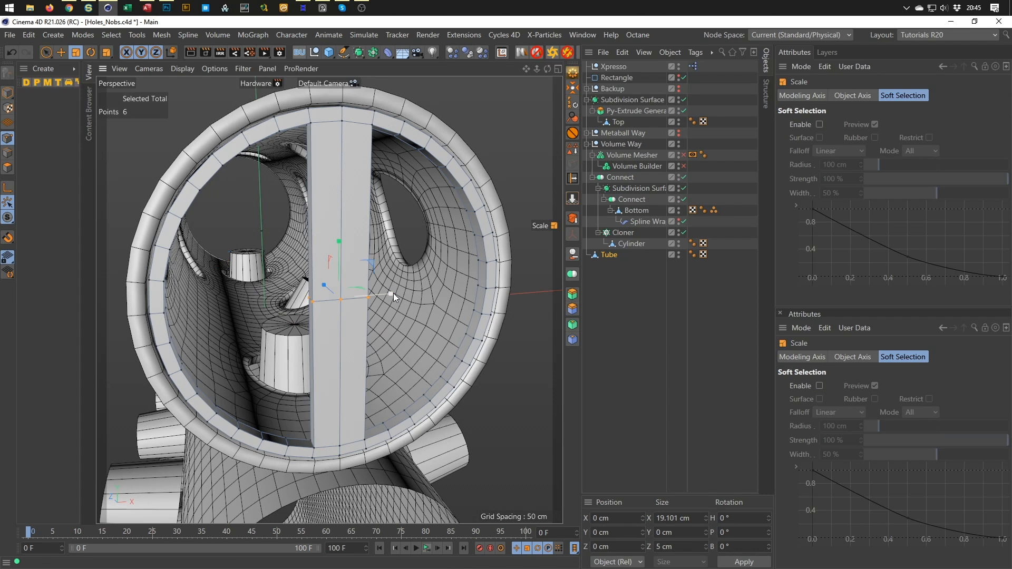
pyautogui.moveTo(392, 293); pyautogui.dragTo(343, 309)
pyautogui.keyDown('alt'); pyautogui.moveTo(342, 309); pyautogui.dragTo(356, 304, button='right'); pyautogui.keyUp('alt')
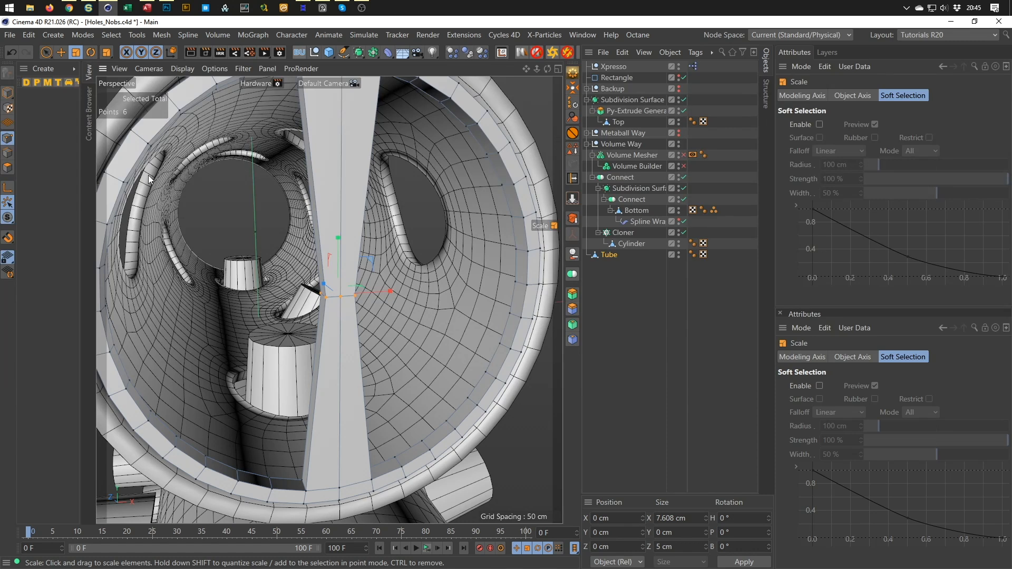
# Loop-select the edge loop around the bar's middle and bevel it in Chamfer mode with a 5 cm offset and 1 subdivision
pyautogui.click(8, 153)
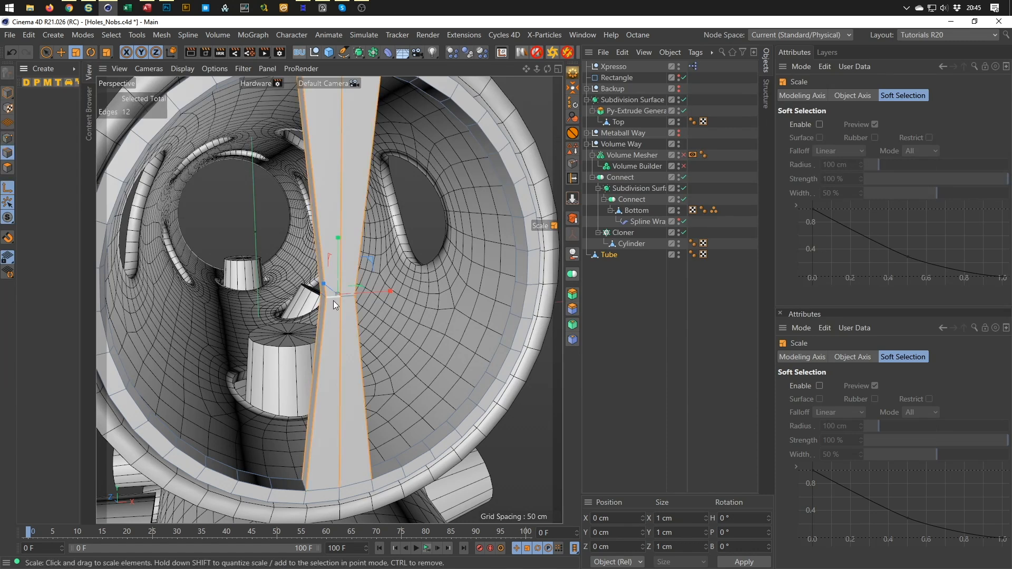
pyautogui.press('u')
pyautogui.press('l')
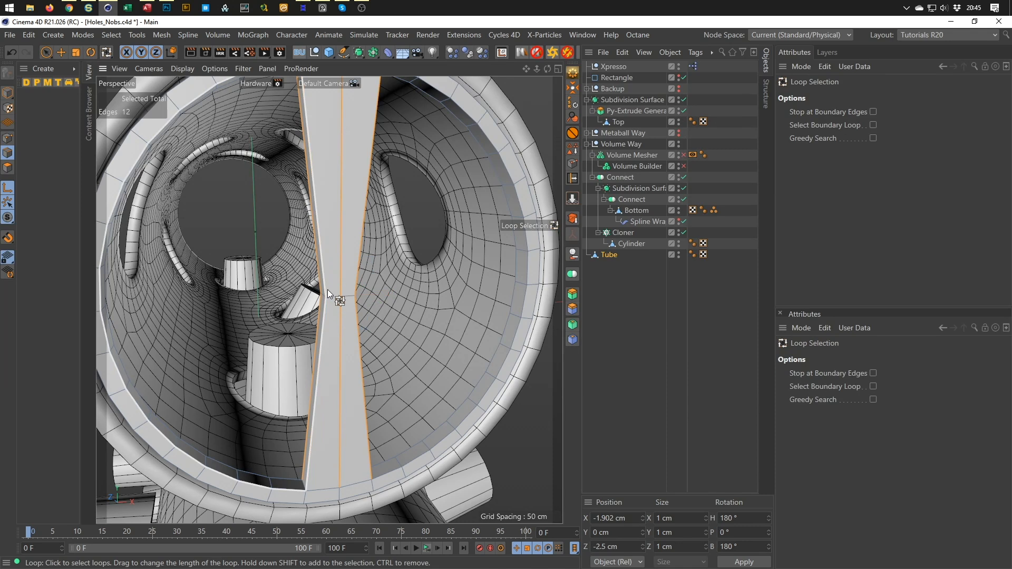
pyautogui.click(331, 297)
pyautogui.scroll(-3, 346, 325)
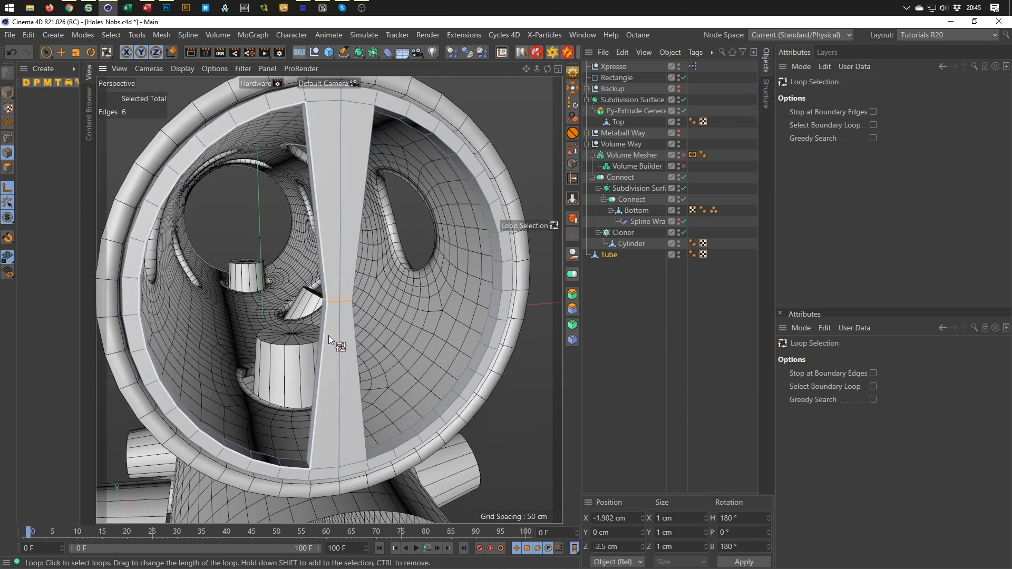
pyautogui.press('m')
pyautogui.press('s')
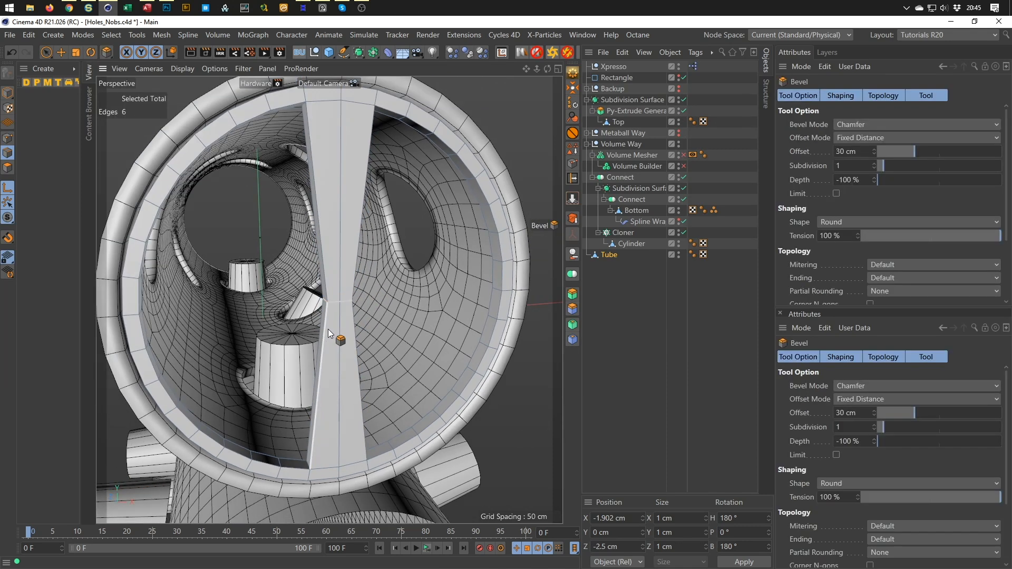
pyautogui.scroll(6, 328, 308)
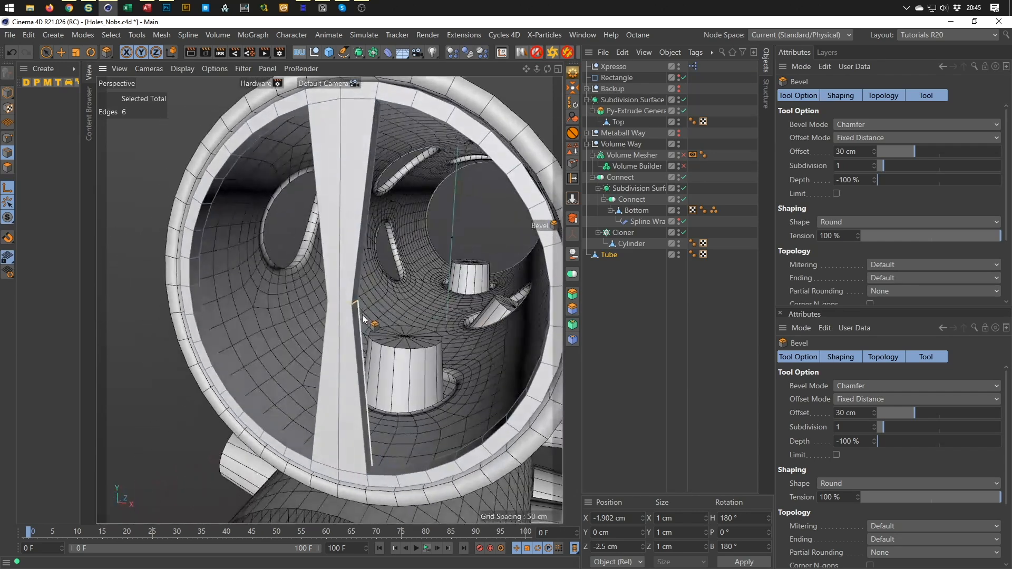
pyautogui.moveTo(380, 314); pyautogui.dragTo(401, 315)
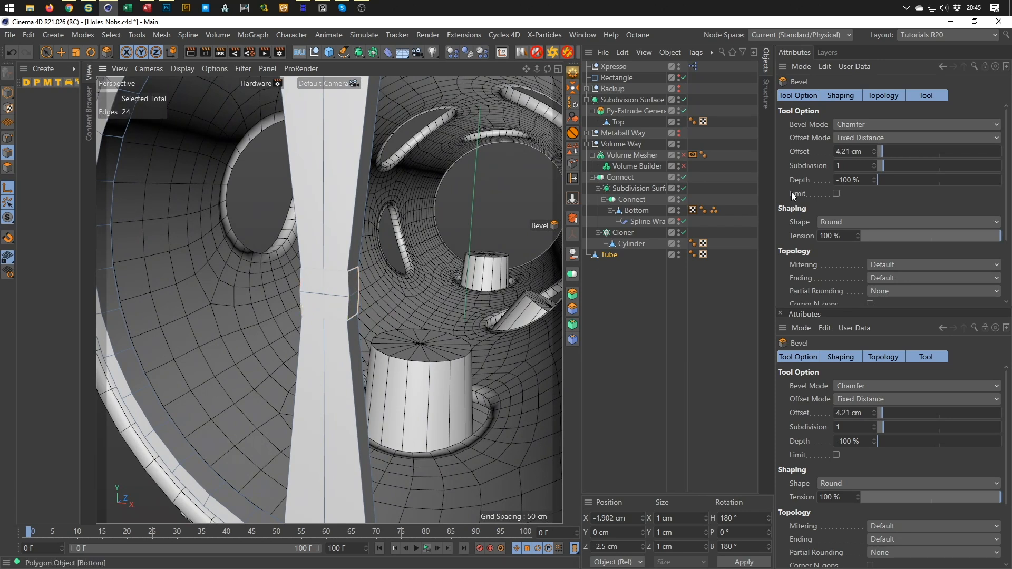
pyautogui.doubleClick(866, 152)
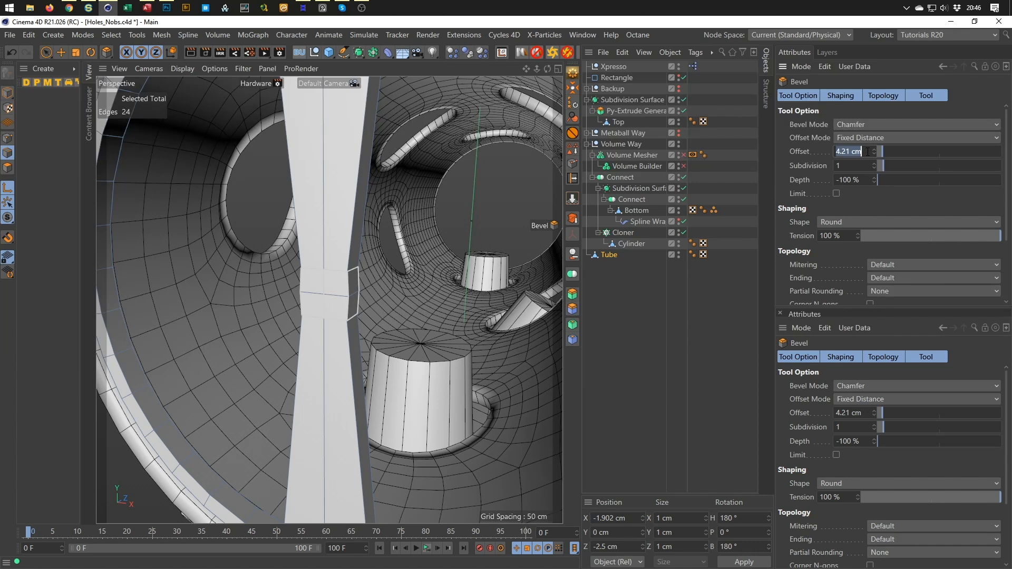
pyautogui.write('5')
pyautogui.press('Return')
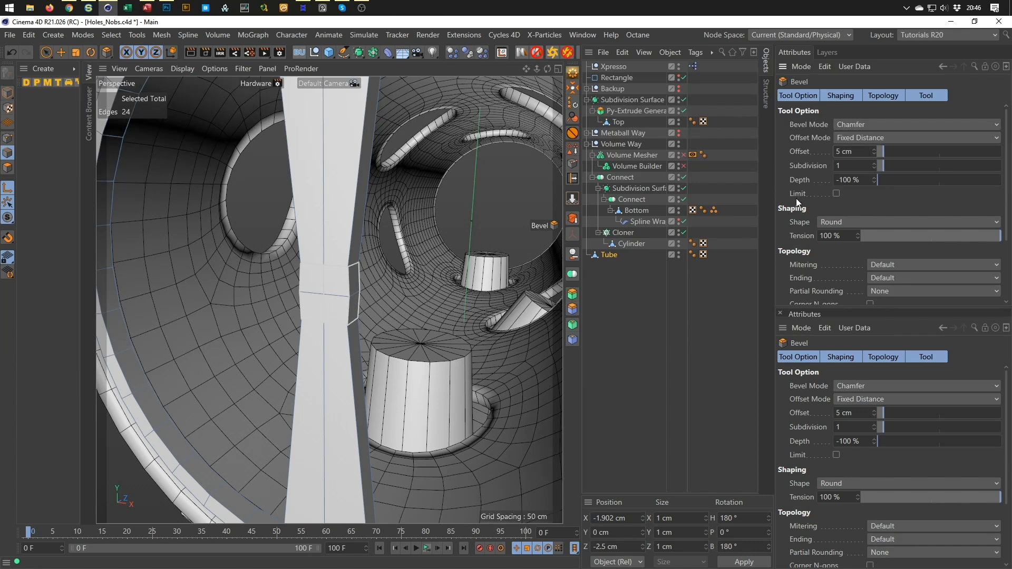
# Set the bevel's depth to 100 % and save the scene
pyautogui.keyDown('alt'); pyautogui.moveTo(411, 293); pyautogui.dragTo(296, 314); pyautogui.keyUp('alt')
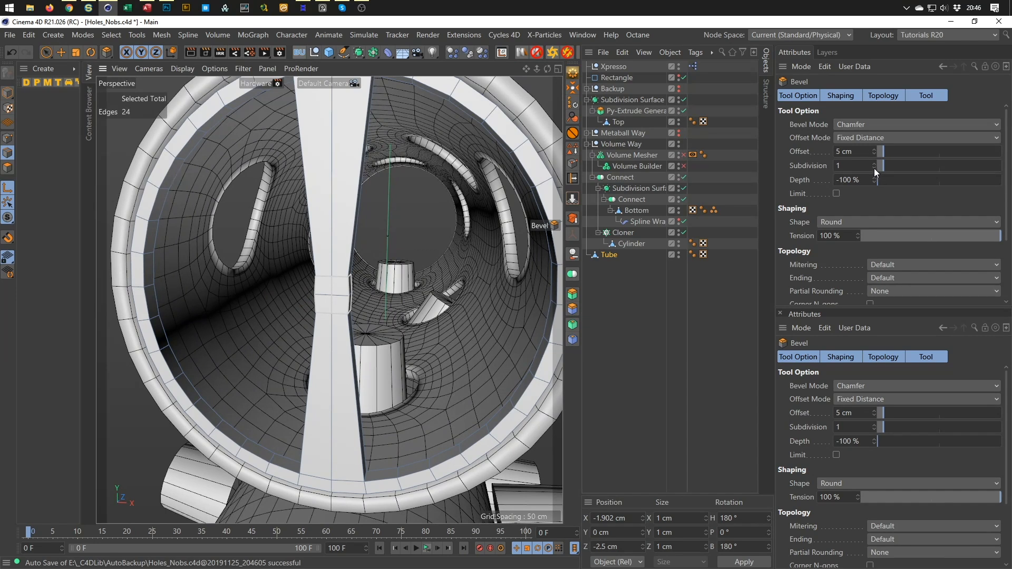
pyautogui.moveTo(883, 182); pyautogui.dragTo(1001, 182)
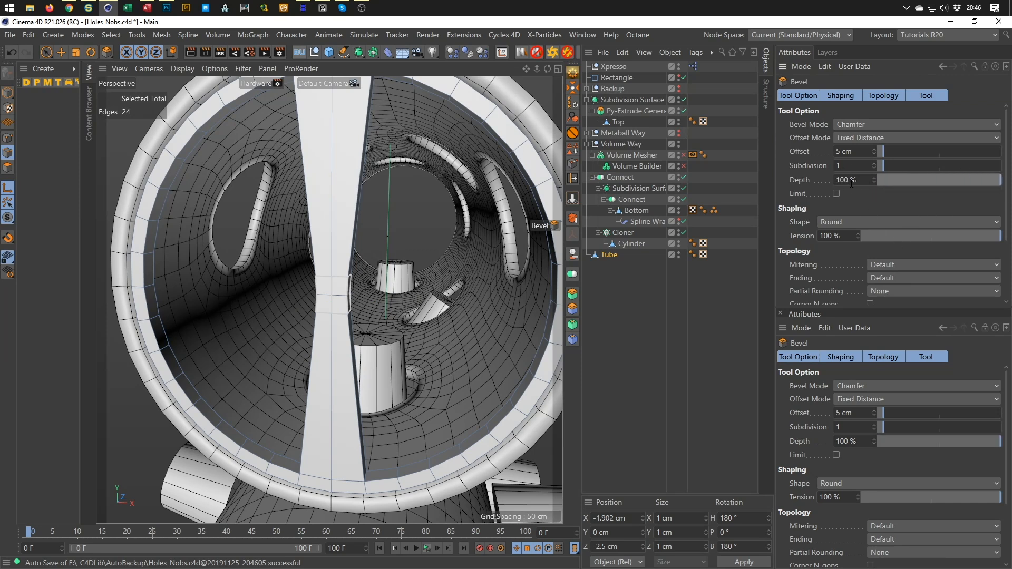
pyautogui.keyDown('alt'); pyautogui.moveTo(390, 311); pyautogui.dragTo(291, 316); pyautogui.keyUp('alt')
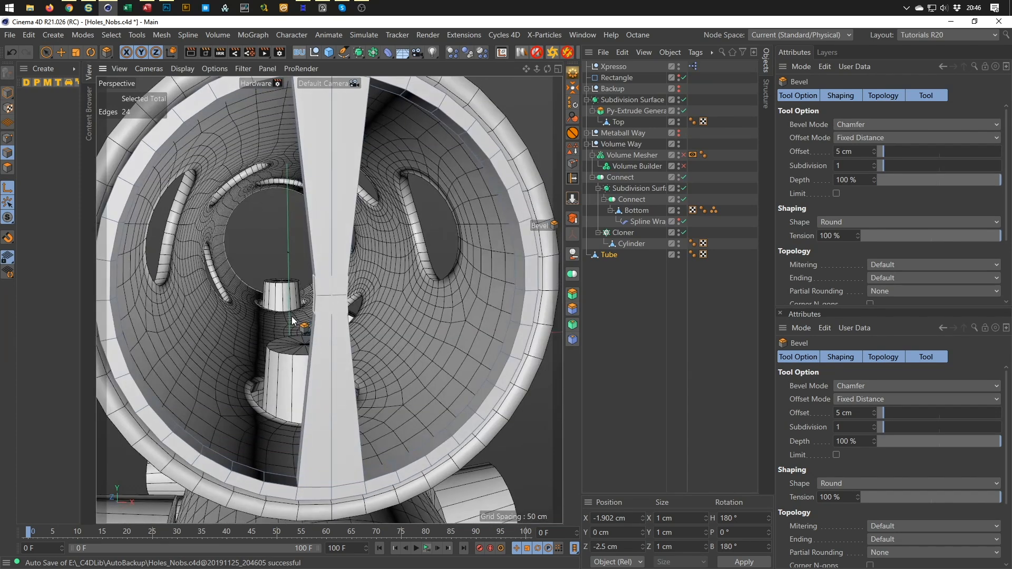
pyautogui.hotkey('ctrl', 's')
pyautogui.scroll(4, 331, 308)
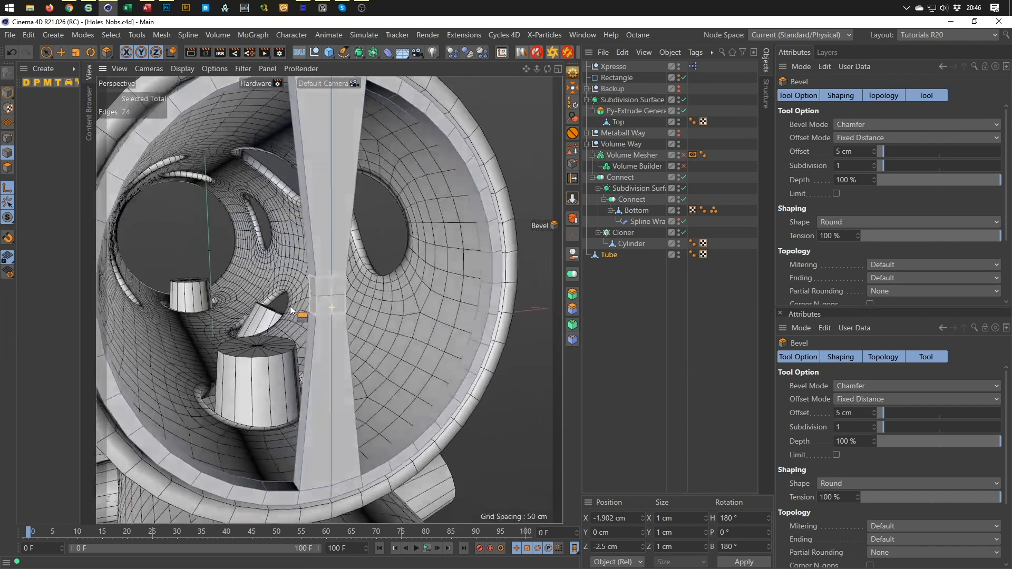
pyautogui.scroll(-5, 332, 299)
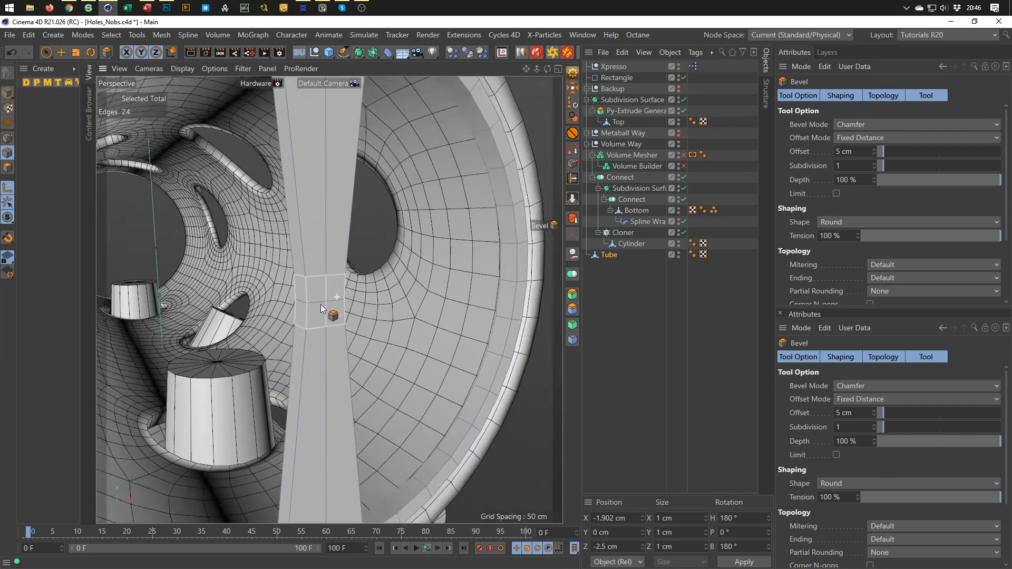
# Select the four polygons on both sides of the bar's middle section
pyautogui.click(8, 167)
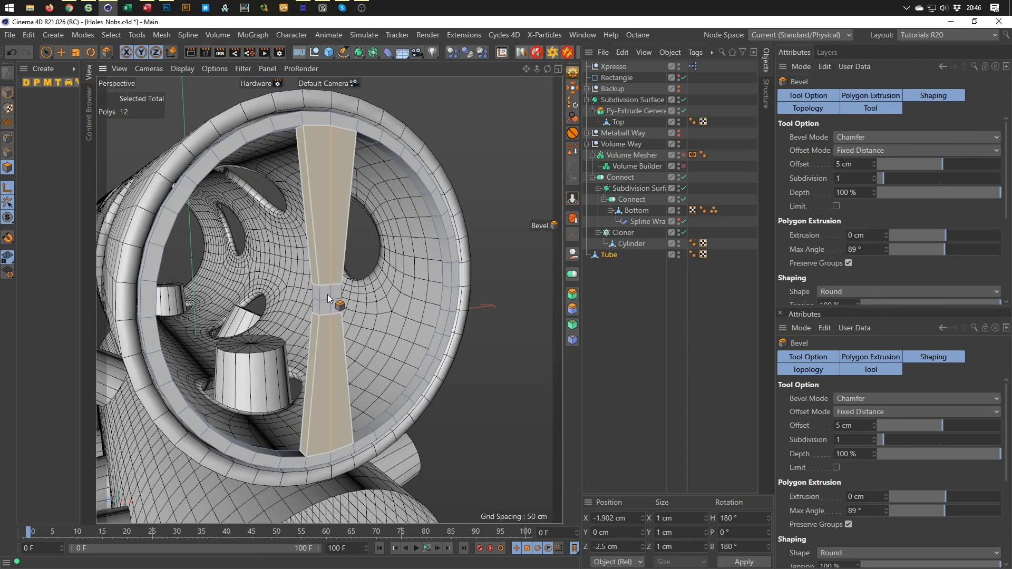
pyautogui.scroll(3, 327, 294)
pyautogui.press('space')
pyautogui.click(294, 310)
pyautogui.keyDown('alt'); pyautogui.moveTo(326, 314); pyautogui.dragTo(469, 302); pyautogui.keyUp('alt')
pyautogui.keyDown('shift'); pyautogui.moveTo(394, 314); pyautogui.dragTo(379, 331); pyautogui.keyUp('shift')
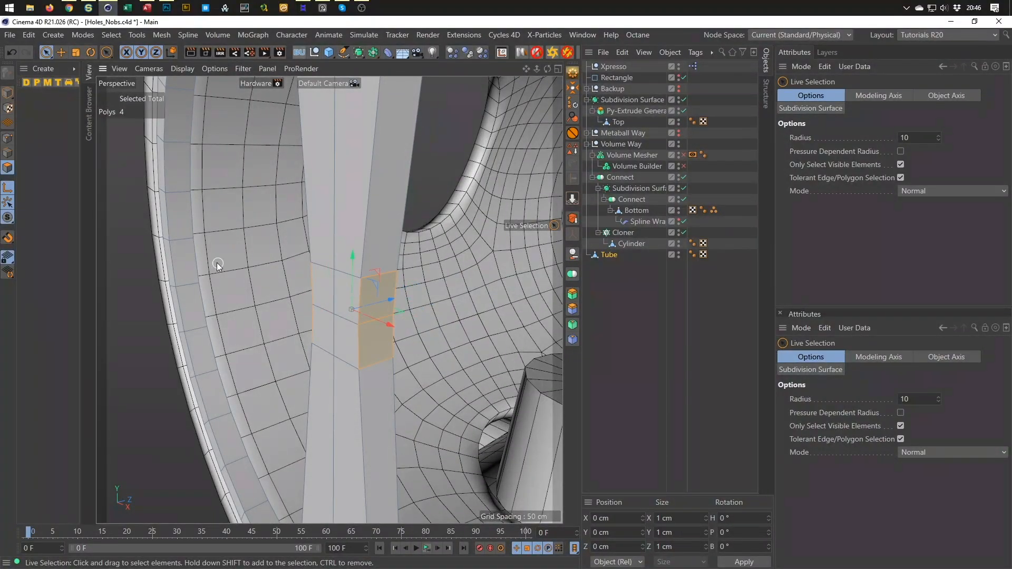
pyautogui.keyDown('alt'); pyautogui.moveTo(191, 260); pyautogui.dragTo(117, 275); pyautogui.keyUp('alt')
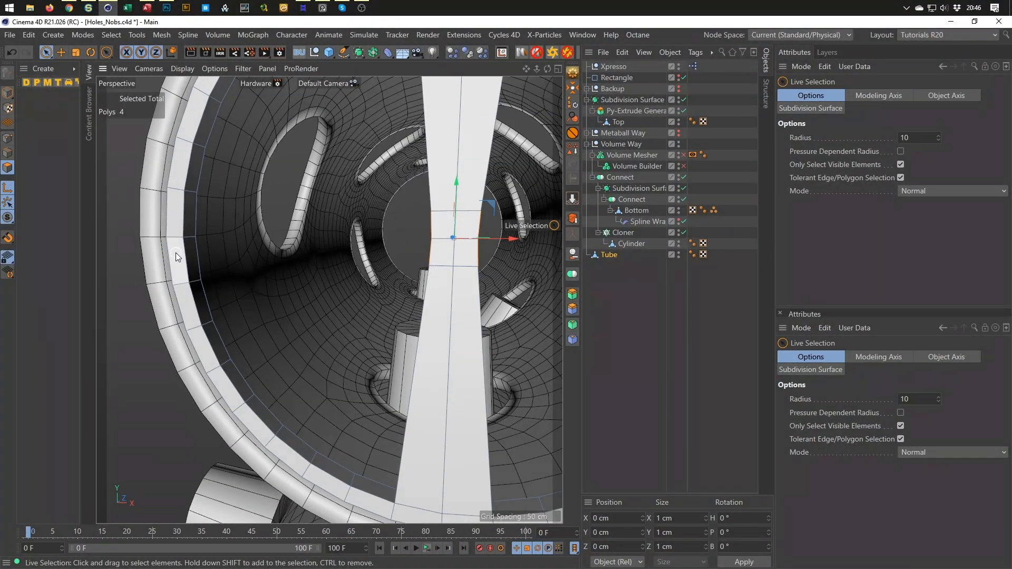
# Add the two facing polygons on each inner side of the ring to the selection, level with the bar's middle
pyautogui.scroll(4, 183, 233)
pyautogui.keyDown('shift'); pyautogui.click(191, 236); pyautogui.keyUp('shift')
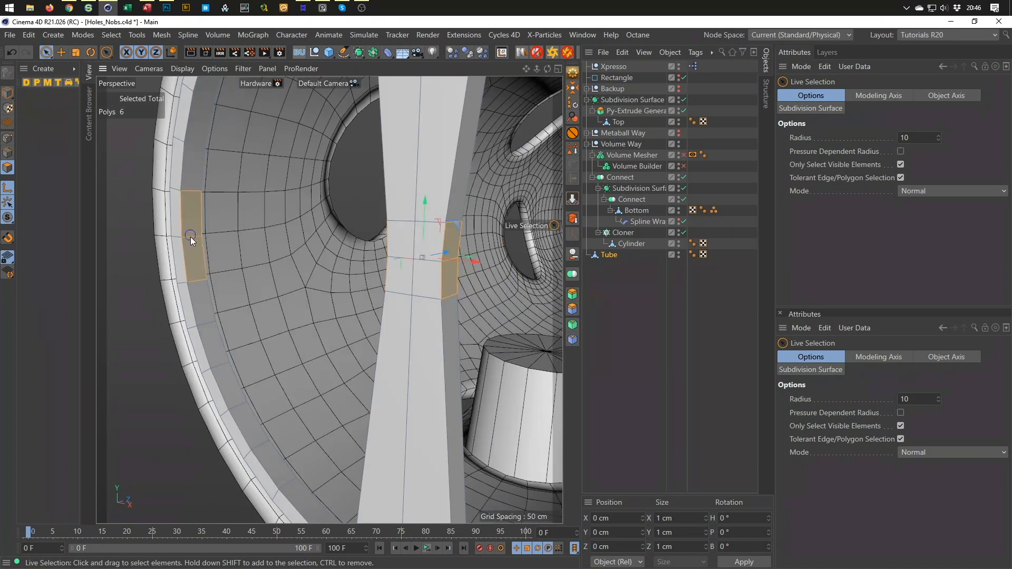
pyautogui.scroll(-5, 387, 296)
pyautogui.keyDown('alt'); pyautogui.moveTo(408, 307); pyautogui.dragTo(169, 278); pyautogui.keyUp('alt')
pyautogui.keyDown('alt'); pyautogui.moveTo(168, 278); pyautogui.dragTo(327, 241, button='middle'); pyautogui.keyUp('alt')
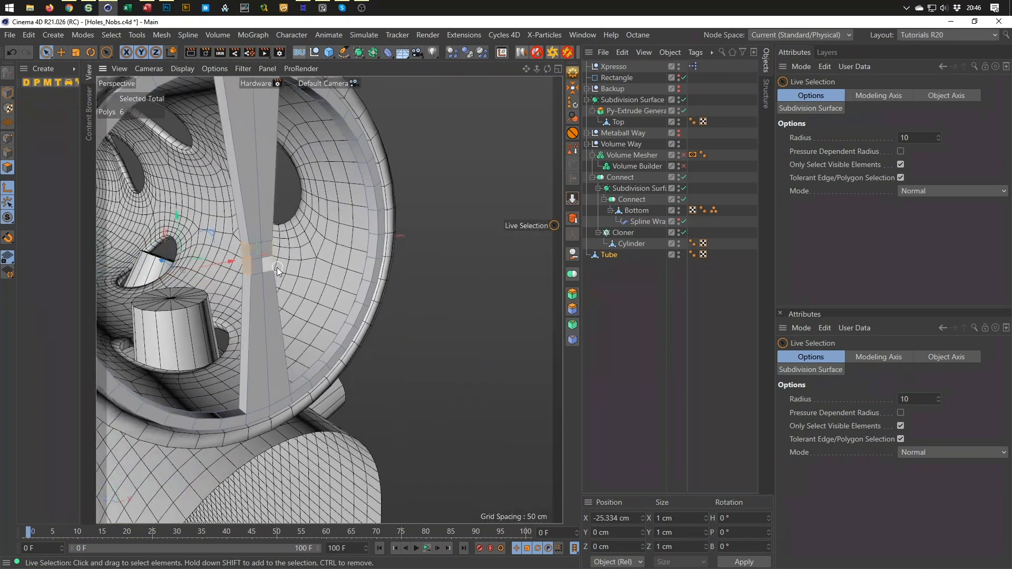
pyautogui.scroll(3, 285, 268)
pyautogui.keyDown('alt'); pyautogui.moveTo(384, 224); pyautogui.dragTo(439, 280); pyautogui.keyUp('alt')
pyautogui.keyDown('shift'); pyautogui.click(407, 225); pyautogui.keyUp('shift')
# Bridge the selected polygons on the bar's sides to the ring's inner wall to form the horizontal crossbar
pyautogui.press('m')
pyautogui.press('b')
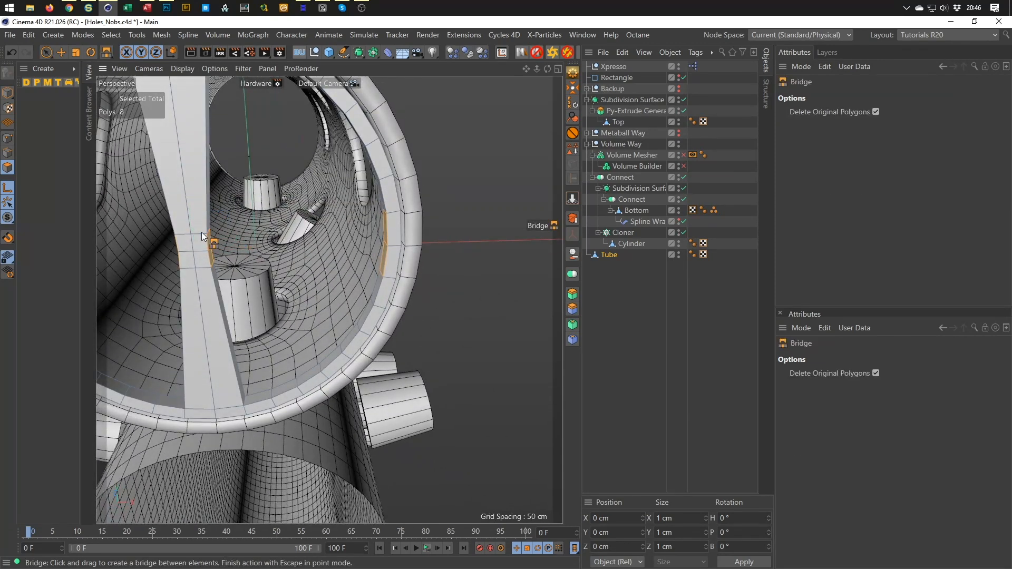
pyautogui.moveTo(209, 236); pyautogui.dragTo(387, 210)
pyautogui.keyDown('alt'); pyautogui.moveTo(242, 233); pyautogui.dragTo(218, 234); pyautogui.keyUp('alt')
pyautogui.keyDown('alt'); pyautogui.moveTo(274, 270); pyautogui.dragTo(390, 255); pyautogui.keyUp('alt')
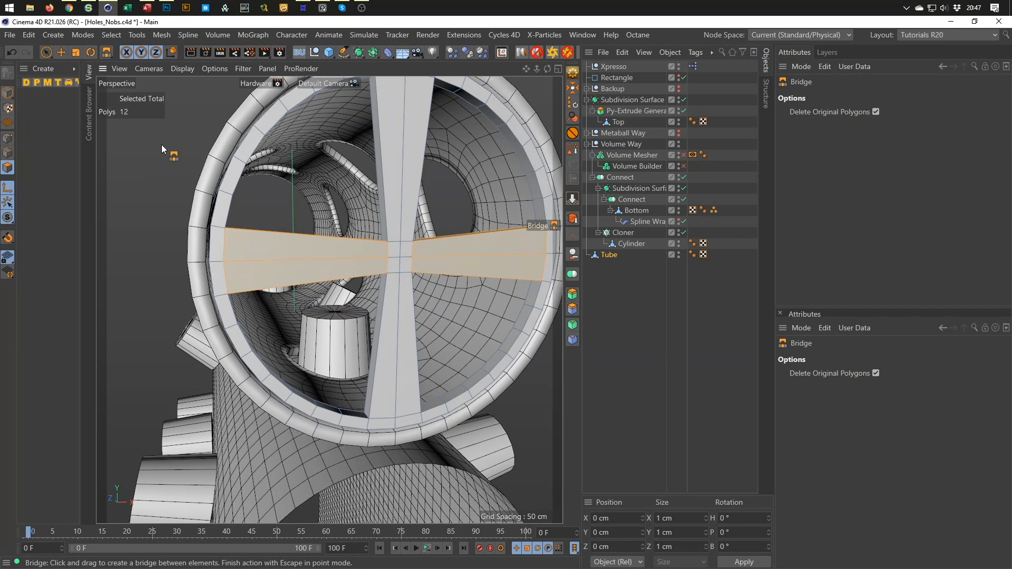
# Return to whole-object editing and place the Tube under a new Subdivision Surface
pyautogui.click(8, 94)
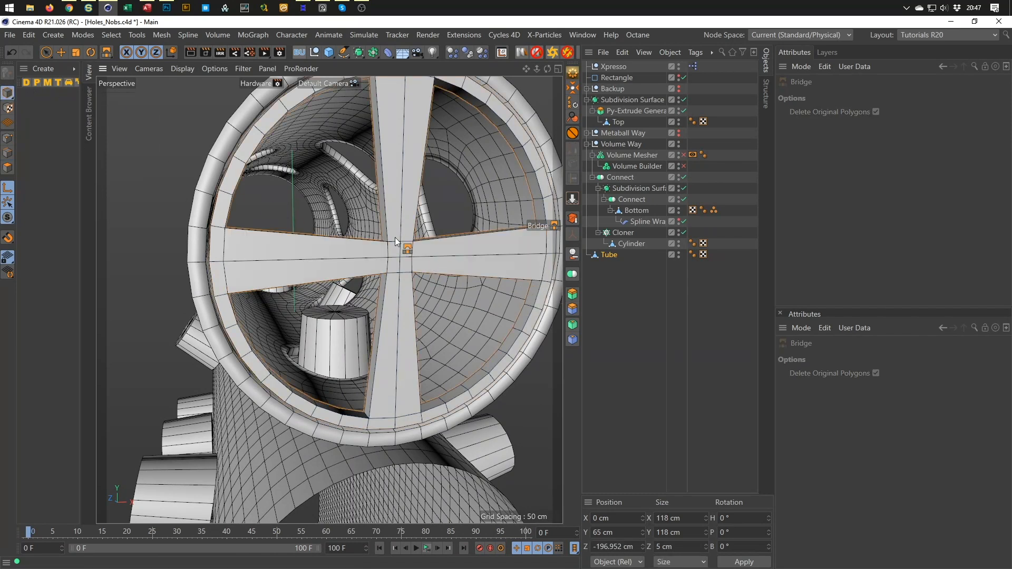
pyautogui.keyDown('alt'); pyautogui.moveTo(395, 240); pyautogui.dragTo(432, 237); pyautogui.keyUp('alt')
pyautogui.keyDown('alt'); pyautogui.moveTo(386, 148); pyautogui.dragTo(292, 255); pyautogui.keyUp('alt')
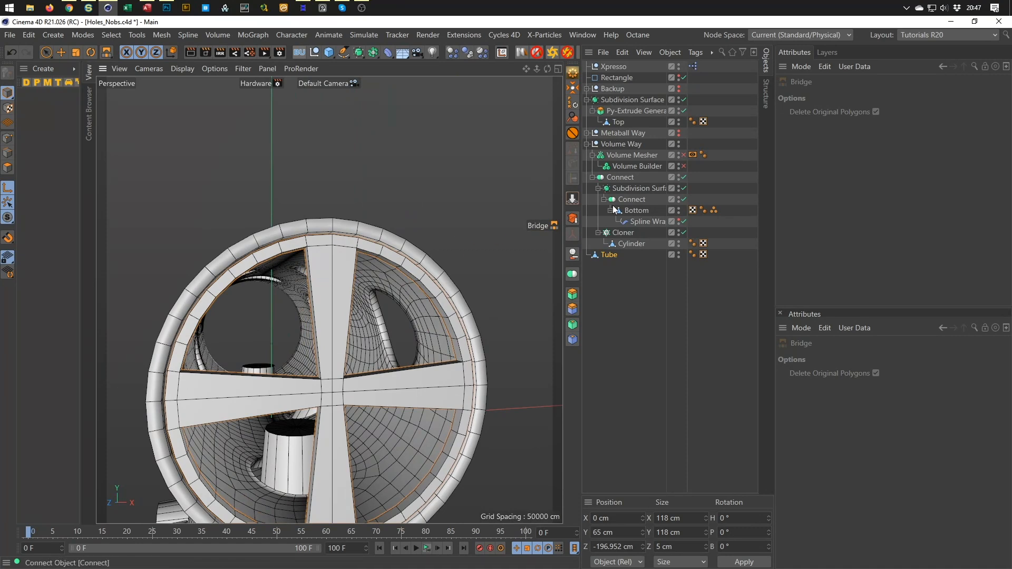
pyautogui.click(610, 255)
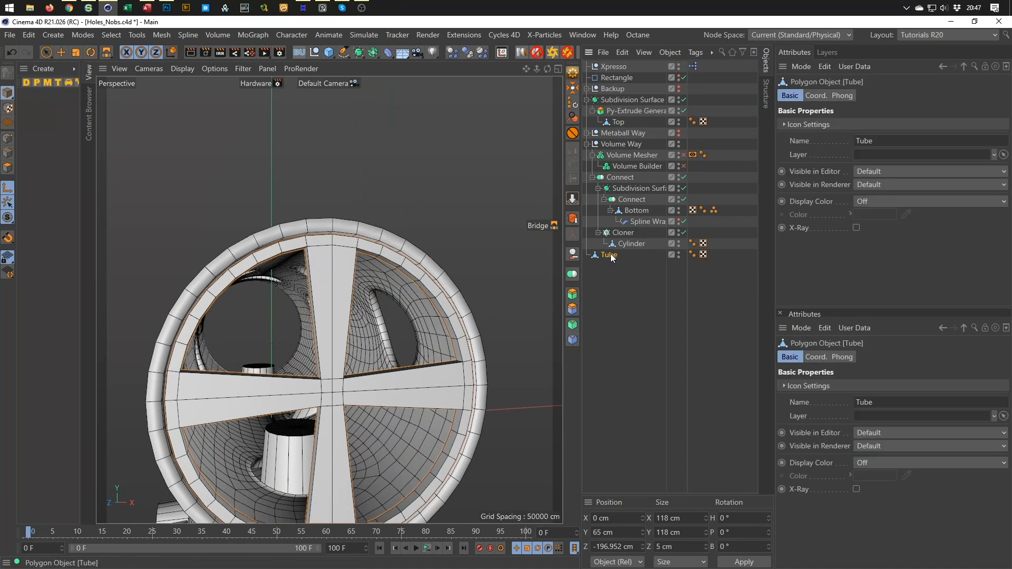
pyautogui.keyDown('alt'); pyautogui.click(358, 52); pyautogui.keyUp('alt')
pyautogui.keyDown('alt'); pyautogui.moveTo(345, 370); pyautogui.dragTo(354, 287, button='middle'); pyautogui.keyUp('alt')
pyautogui.keyDown('alt'); pyautogui.moveTo(354, 286); pyautogui.dragTo(288, 262); pyautogui.keyUp('alt')
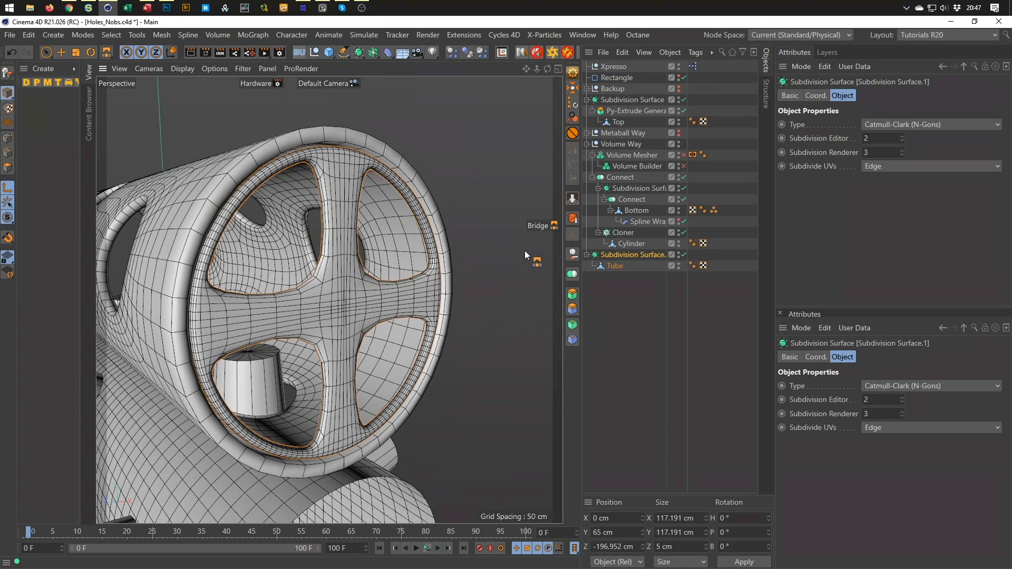
# Disable the Tube's Subdivision Surface and look closely at the point where the bars cross
pyautogui.click(683, 255)
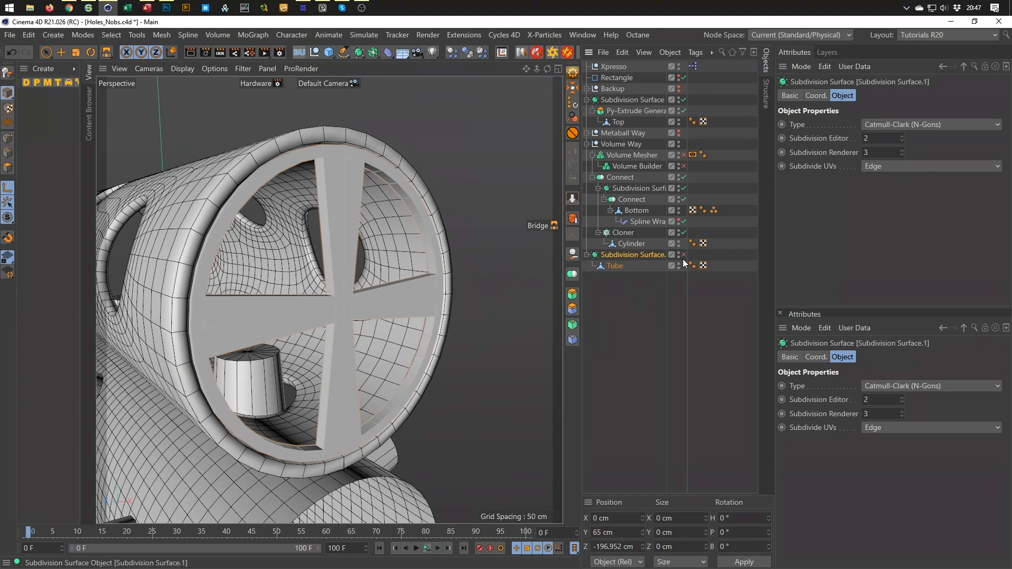
pyautogui.keyDown('alt'); pyautogui.moveTo(361, 310); pyautogui.dragTo(425, 305); pyautogui.keyUp('alt')
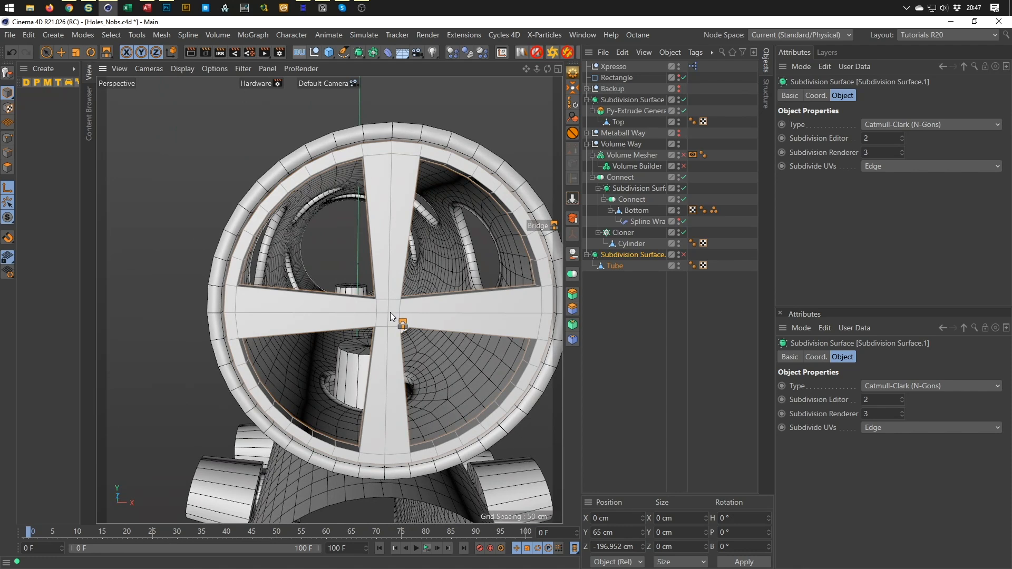
pyautogui.keyDown('alt'); pyautogui.moveTo(394, 305); pyautogui.dragTo(441, 295, button='right'); pyautogui.keyUp('alt')
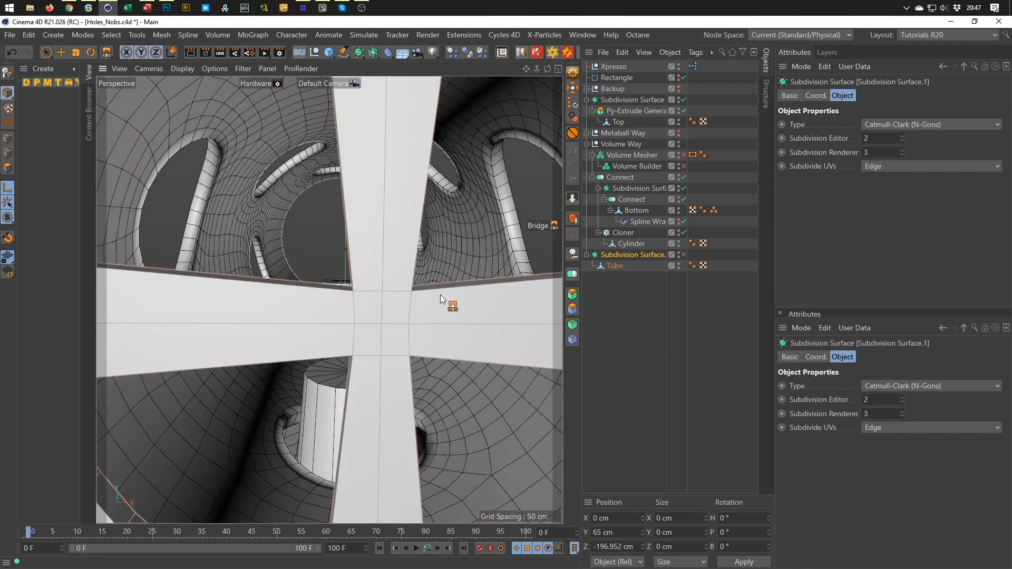
pyautogui.keyDown('alt'); pyautogui.moveTo(402, 306); pyautogui.dragTo(366, 304); pyautogui.keyUp('alt')
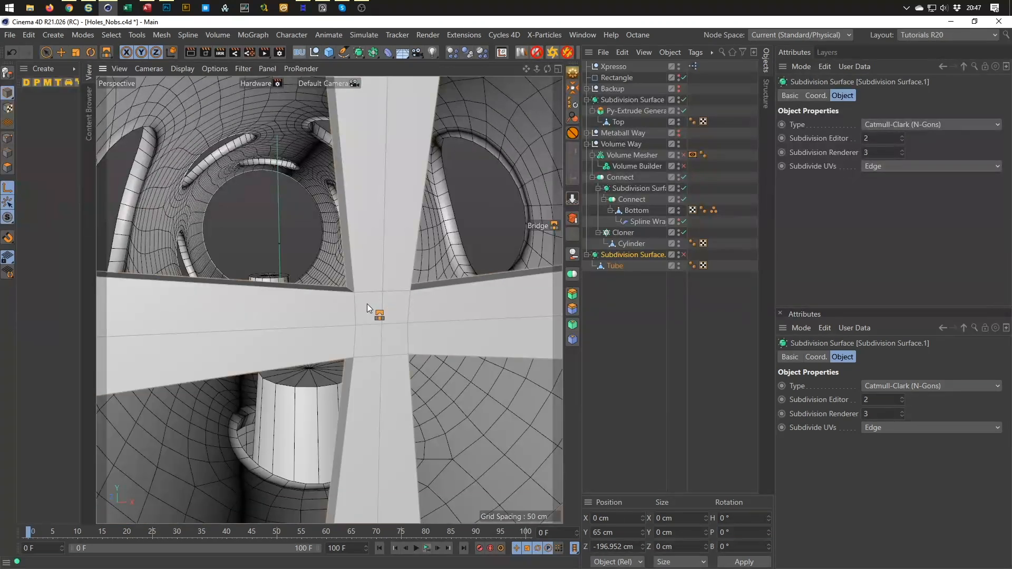
# Select the eight Tube polygons at the bars' crossing, four on the front and four on the back
pyautogui.click(8, 151)
pyautogui.click(611, 266)
pyautogui.keyDown('alt'); pyautogui.moveTo(403, 295); pyautogui.dragTo(377, 286); pyautogui.keyUp('alt')
pyautogui.press('space')
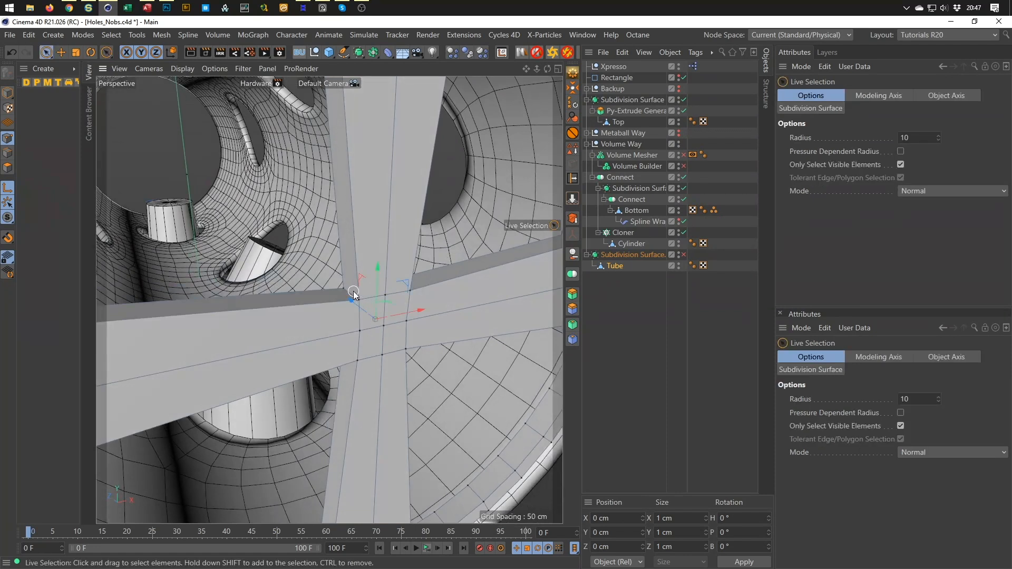
pyautogui.click(334, 295)
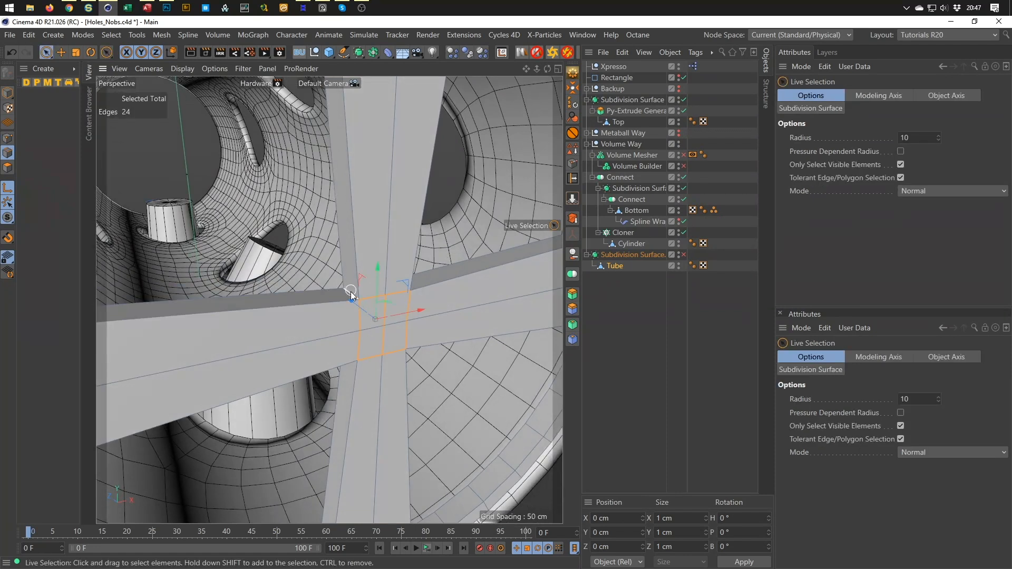
pyautogui.keyDown('alt'); pyautogui.moveTo(372, 294); pyautogui.dragTo(423, 299); pyautogui.keyUp('alt')
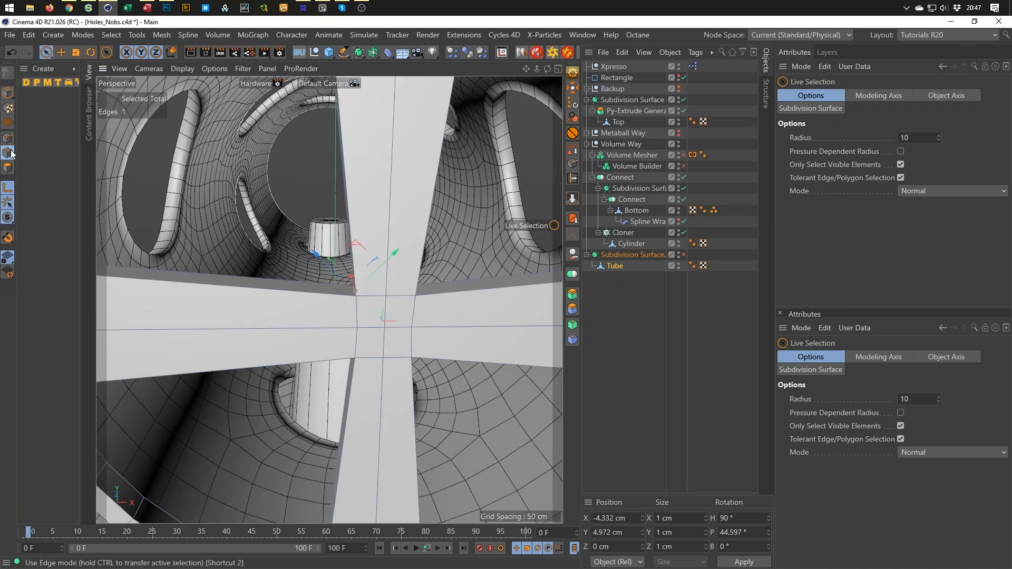
pyautogui.click(8, 167)
pyautogui.moveTo(393, 360)
pyautogui.mouseDown()
pyautogui.moveTo(383, 329)
pyautogui.moveTo(424, 302)
pyautogui.moveTo(559, 307)
pyautogui.moveTo(369, 330)
pyautogui.mouseUp()
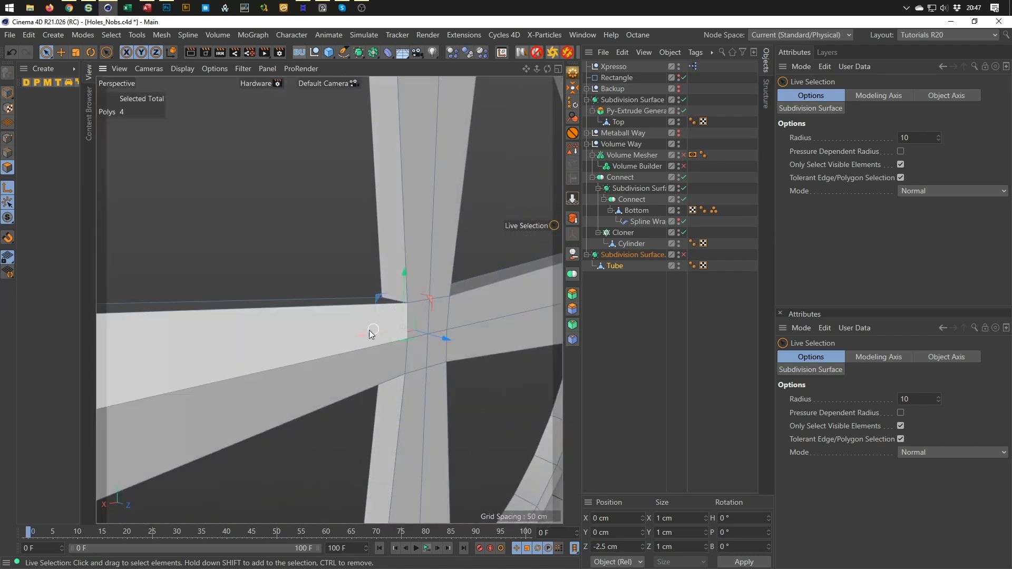
pyautogui.moveTo(429, 319)
pyautogui.keyDown('shift'); pyautogui.mouseDown()
pyautogui.moveTo(428, 336)
pyautogui.moveTo(361, 281)
pyautogui.moveTo(159, 279)
pyautogui.moveTo(304, 333)
pyautogui.moveTo(322, 356)
pyautogui.mouseUp(); pyautogui.keyUp('shift')
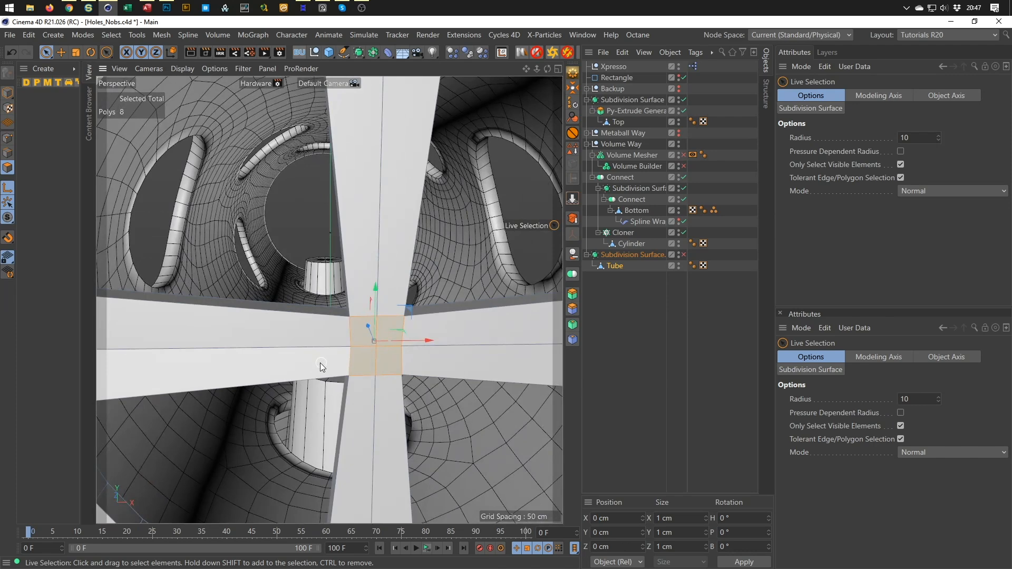
# Turn off axis modification and scale the crossing polygons in the XY plane to about 5.6 × 6.5 cm
pyautogui.press('t')
pyautogui.keyDown('alt'); pyautogui.moveTo(373, 376); pyautogui.dragTo(353, 365); pyautogui.keyUp('alt')
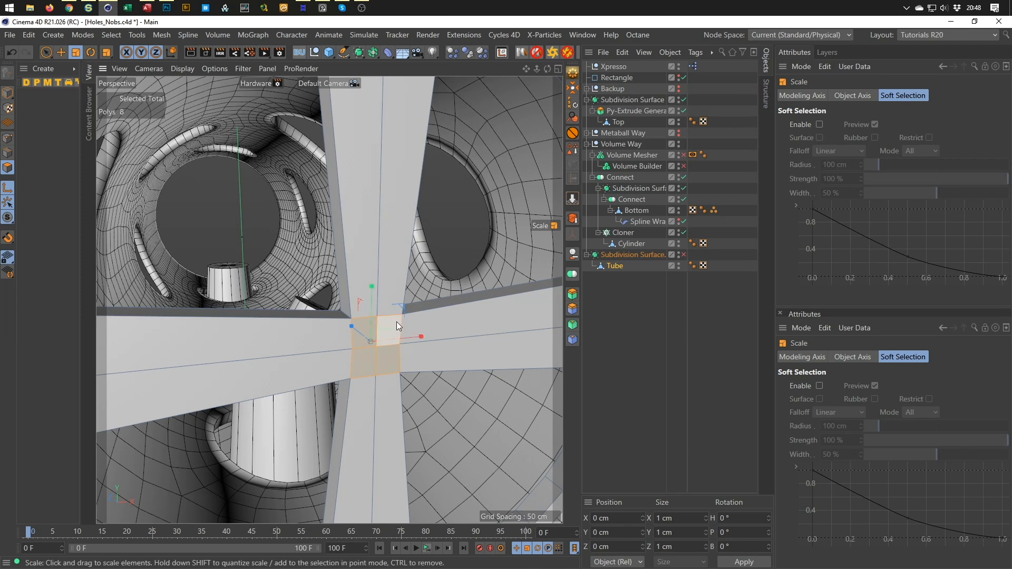
pyautogui.moveTo(404, 306); pyautogui.dragTo(627, 330)
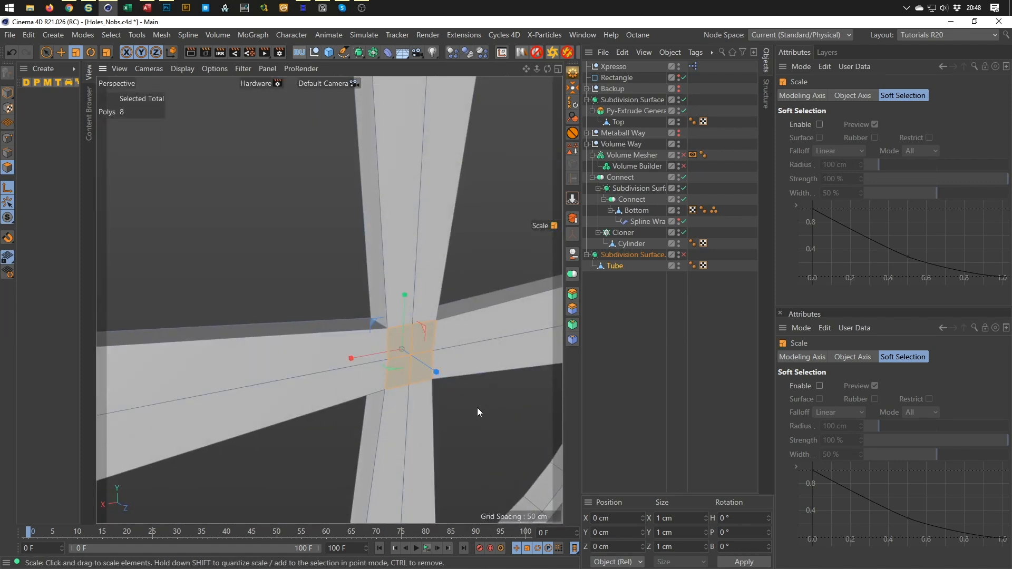
pyautogui.keyDown('alt'); pyautogui.moveTo(456, 384); pyautogui.dragTo(153, 303); pyautogui.keyUp('alt')
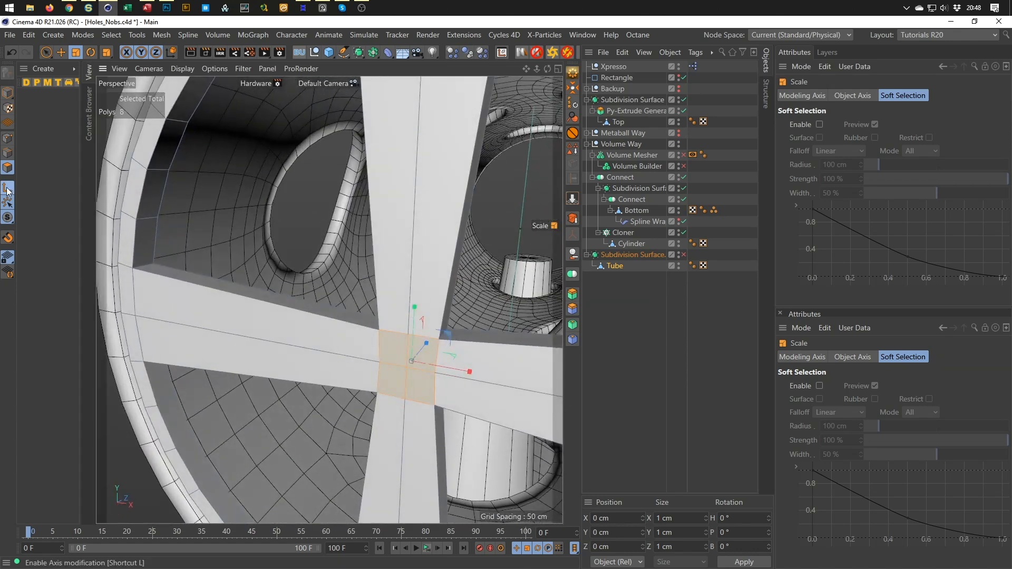
pyautogui.keyDown('alt'); pyautogui.moveTo(258, 324); pyautogui.dragTo(319, 338); pyautogui.keyUp('alt')
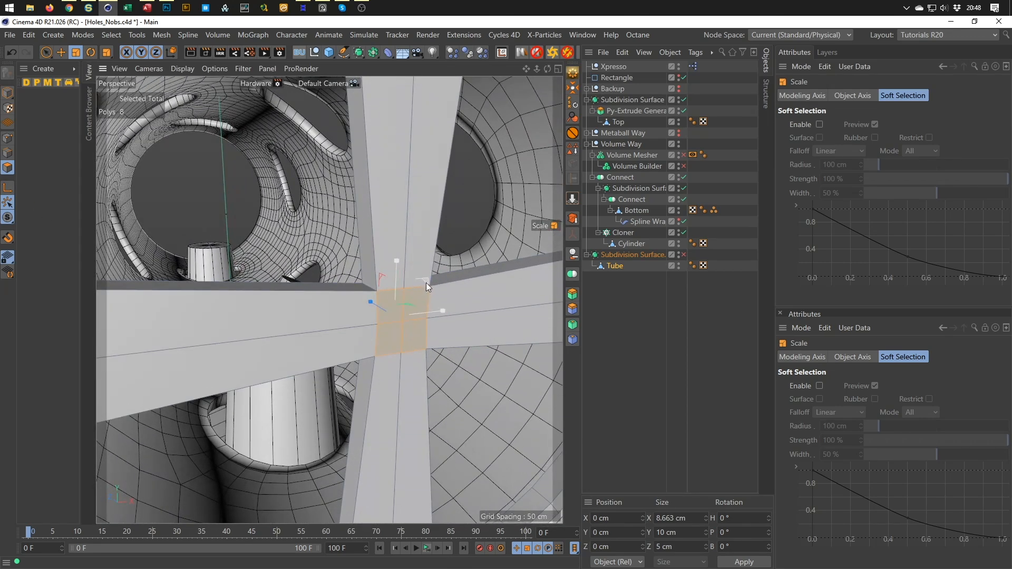
pyautogui.moveTo(425, 281); pyautogui.dragTo(391, 327)
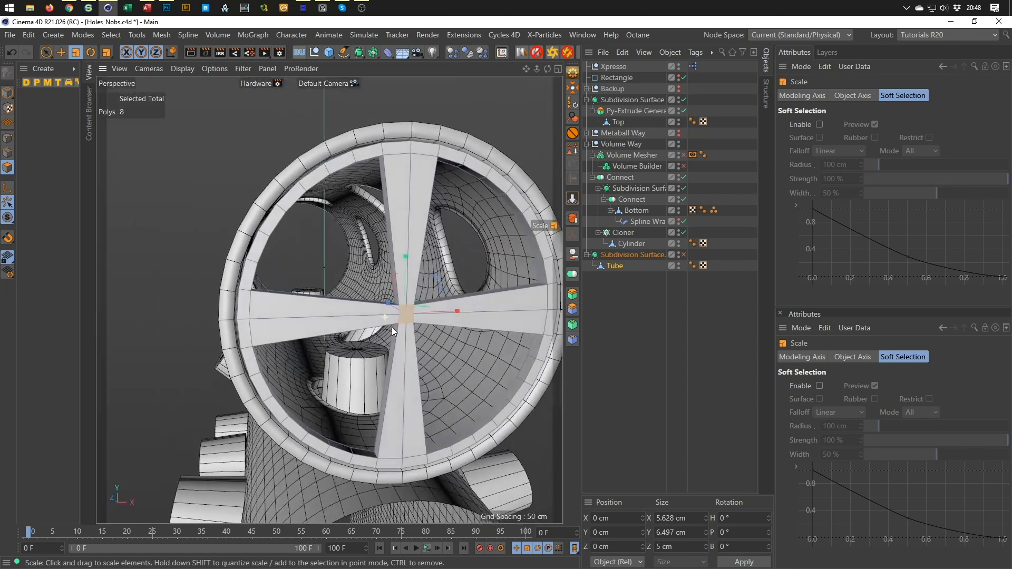
# Preview the whole Tube with its Subdivision Surface on, turn it off again, and examine the crossing
pyautogui.scroll(3, 324, 306)
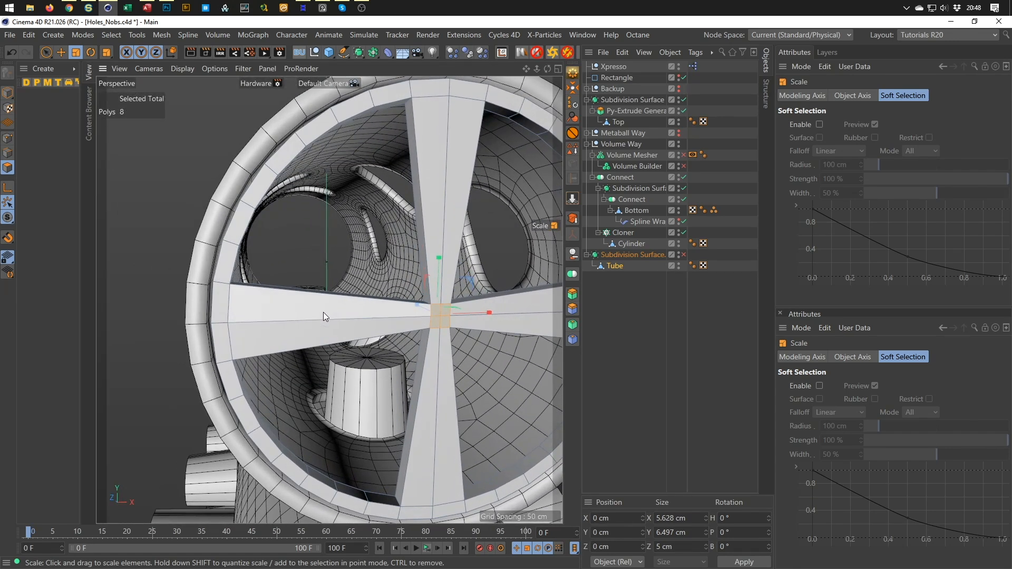
pyautogui.click(8, 93)
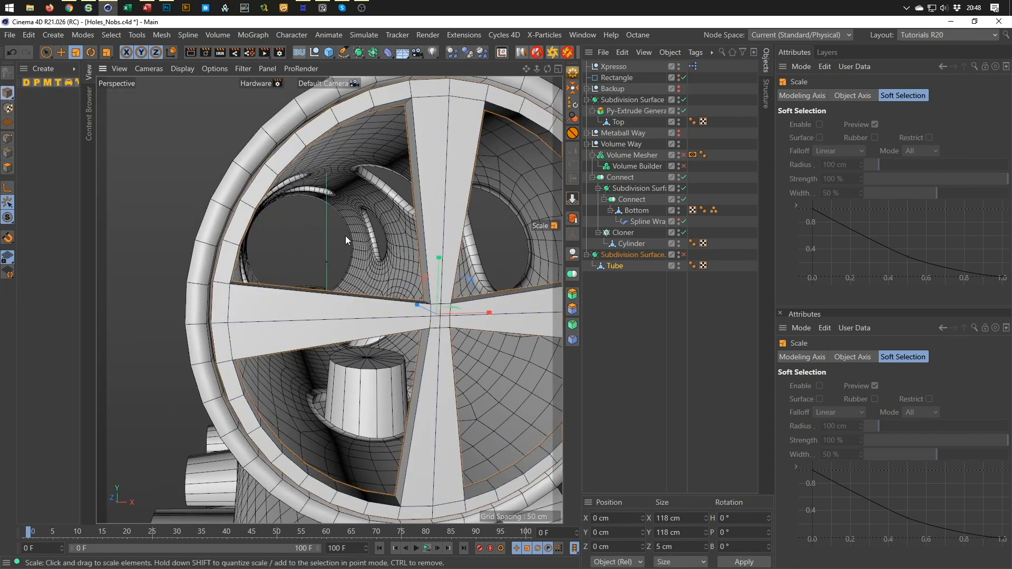
pyautogui.click(684, 255)
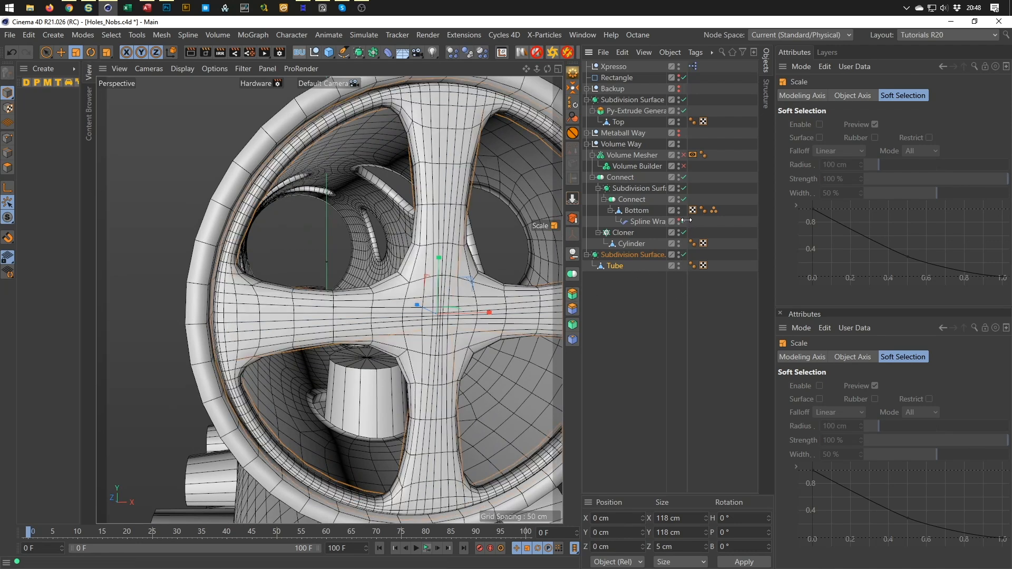
pyautogui.click(683, 255)
pyautogui.keyDown('alt'); pyautogui.moveTo(467, 321); pyautogui.dragTo(430, 302); pyautogui.keyUp('alt')
pyautogui.keyDown('alt'); pyautogui.moveTo(430, 302); pyautogui.dragTo(457, 293, button='right'); pyautogui.keyUp('alt')
pyautogui.keyDown('alt'); pyautogui.moveTo(457, 293); pyautogui.dragTo(346, 315); pyautogui.keyUp('alt')
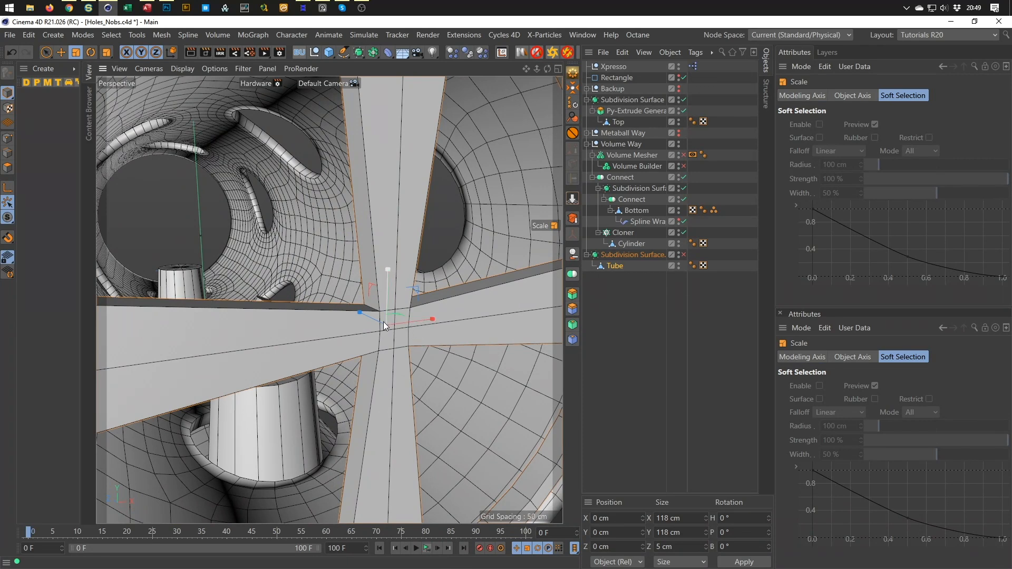
pyautogui.scroll(-5, 384, 322)
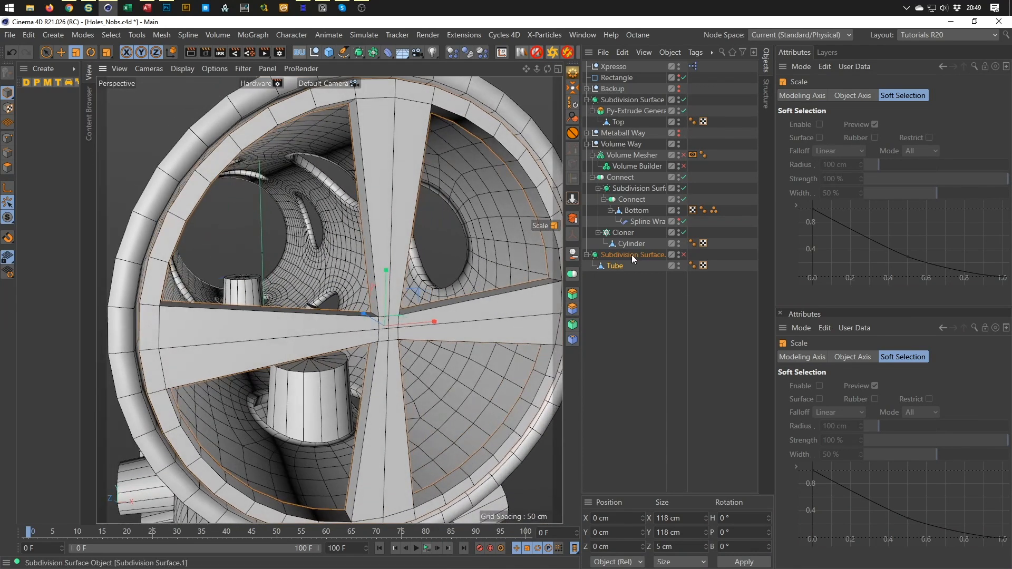
# Add a Bevel deformer as a child of the Tube
pyautogui.click(615, 265)
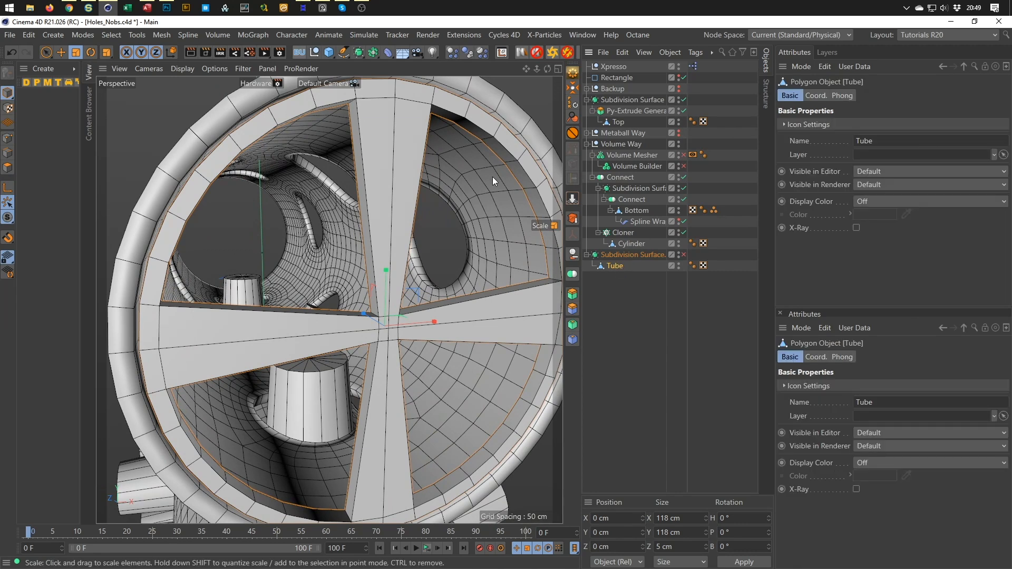
pyautogui.click(330, 53)
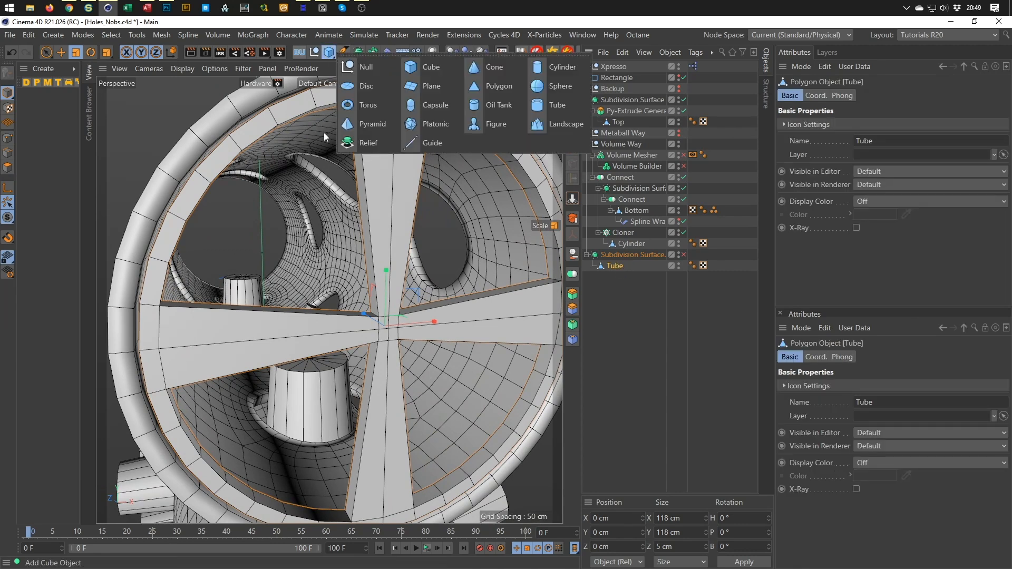
pyautogui.click(387, 52)
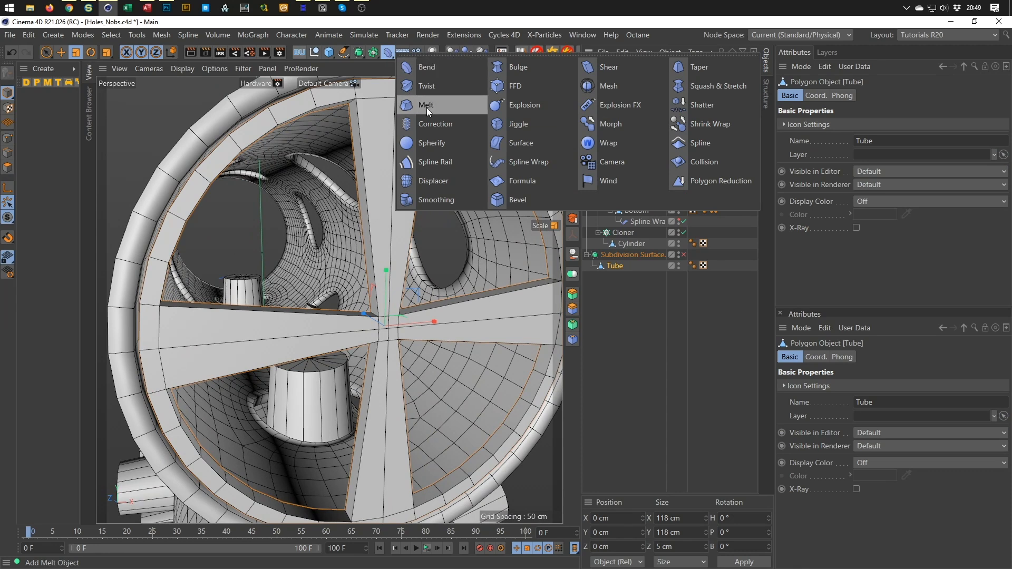
pyautogui.keyDown('shift'); pyautogui.click(514, 196); pyautogui.keyUp('shift')
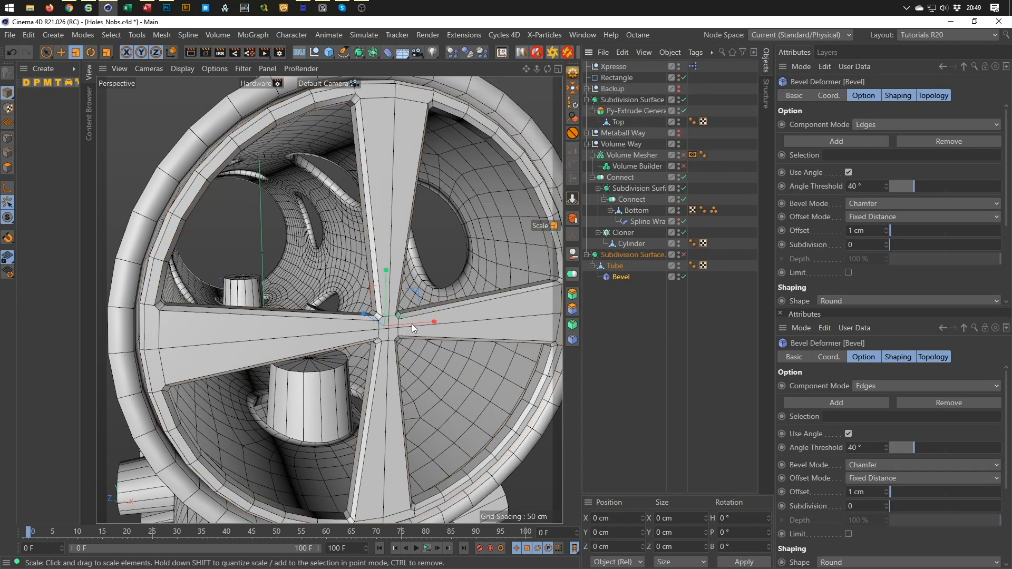
pyautogui.scroll(2, 416, 320)
pyautogui.scroll(-4, 423, 315)
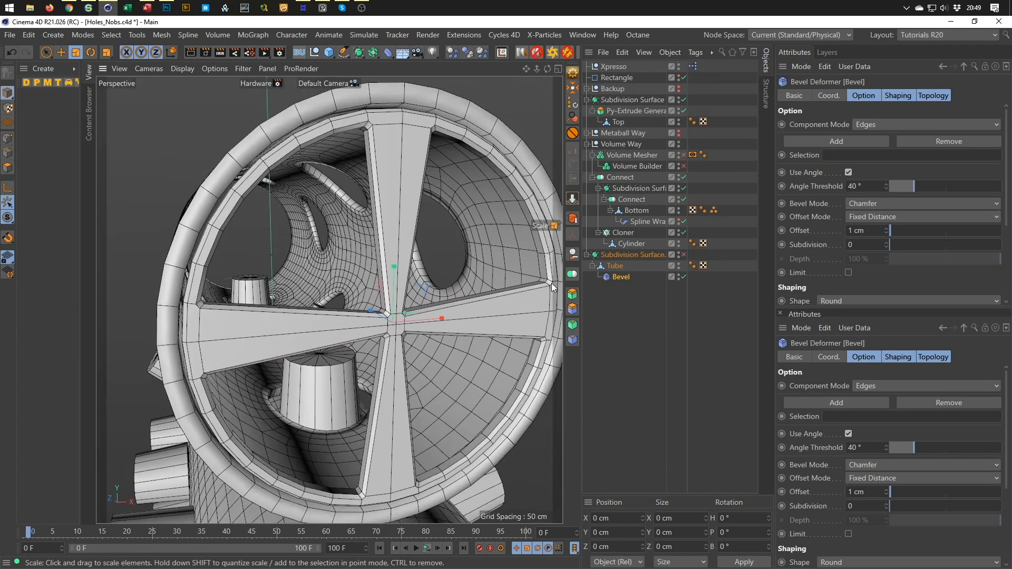
# Set the Bevel deformer's mode to Solid and preview it with the Subdivision Surface switched on and off
pyautogui.click(875, 203)
pyautogui.click(870, 225)
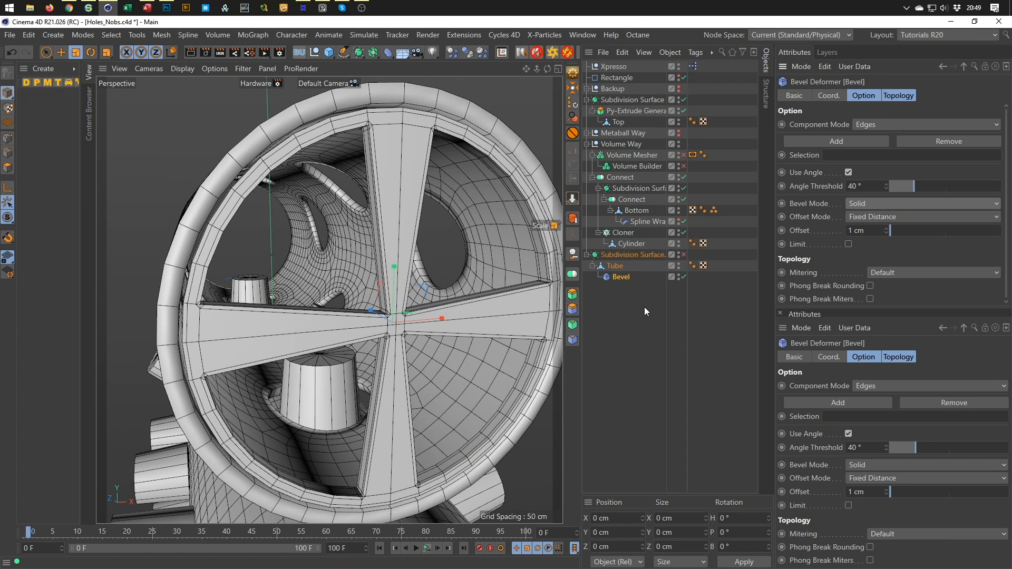
pyautogui.click(683, 255)
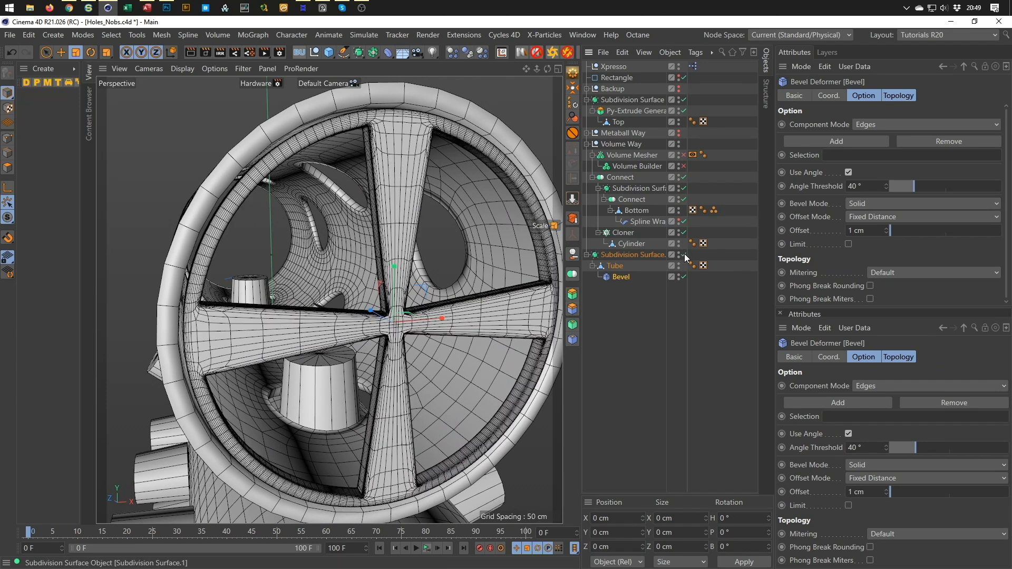
pyautogui.click(683, 255)
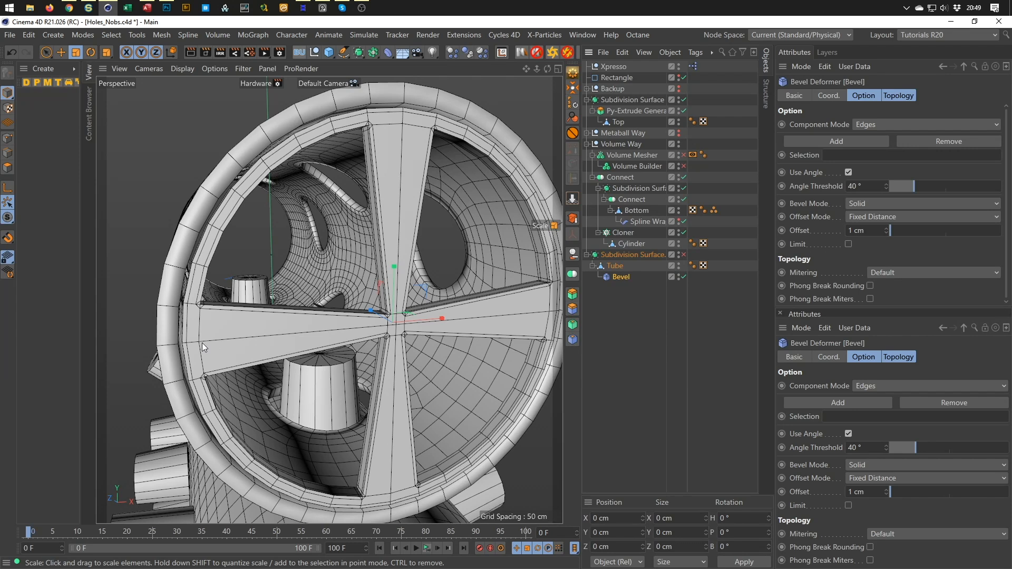
# Set the Bevel deformer's mitering to Uniform and examine the ring's corner
pyautogui.scroll(6, 196, 305)
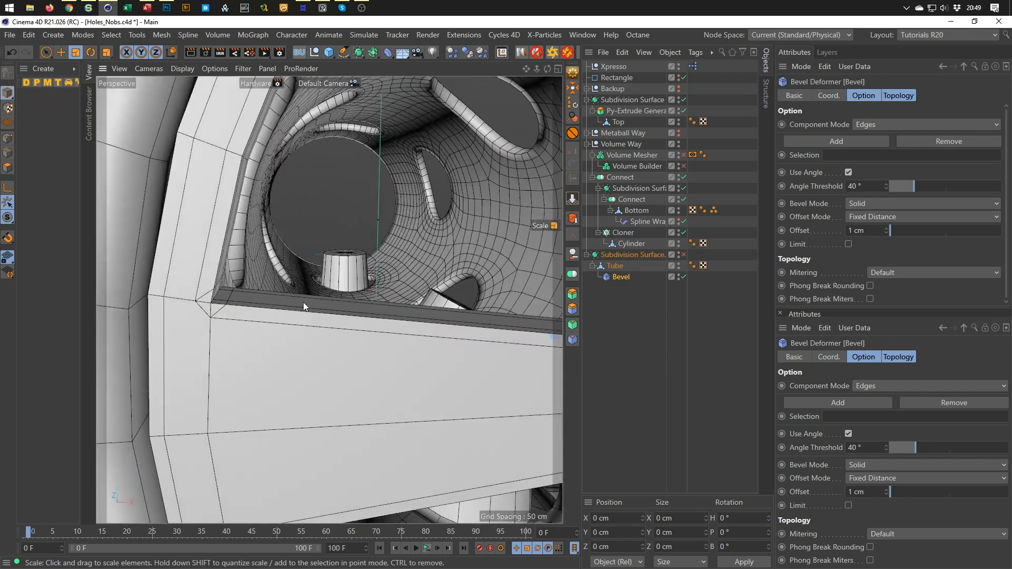
pyautogui.click(893, 96)
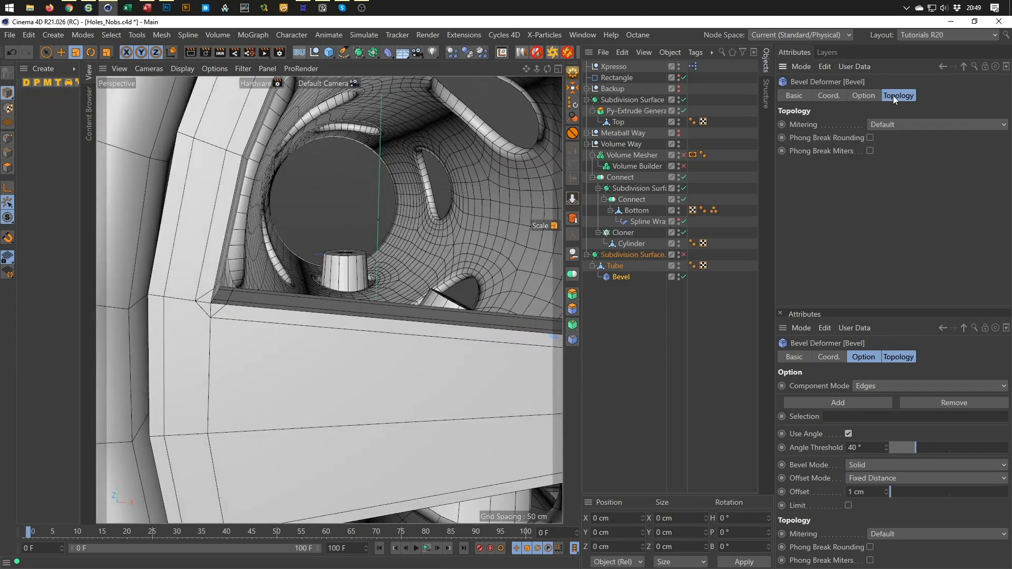
pyautogui.click(893, 124)
pyautogui.click(893, 153)
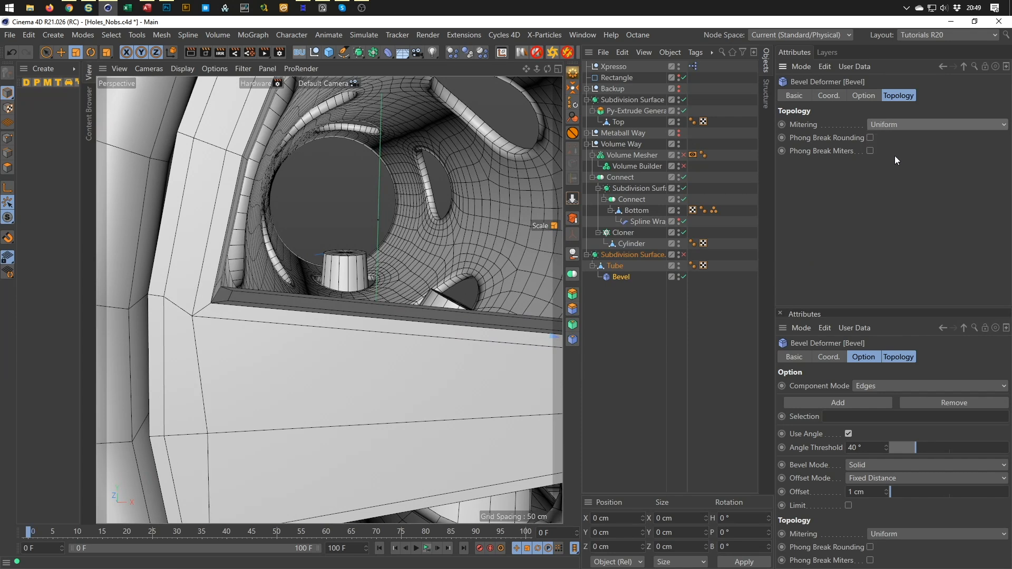
pyautogui.scroll(-5, 255, 345)
pyautogui.scroll(-1, 256, 353)
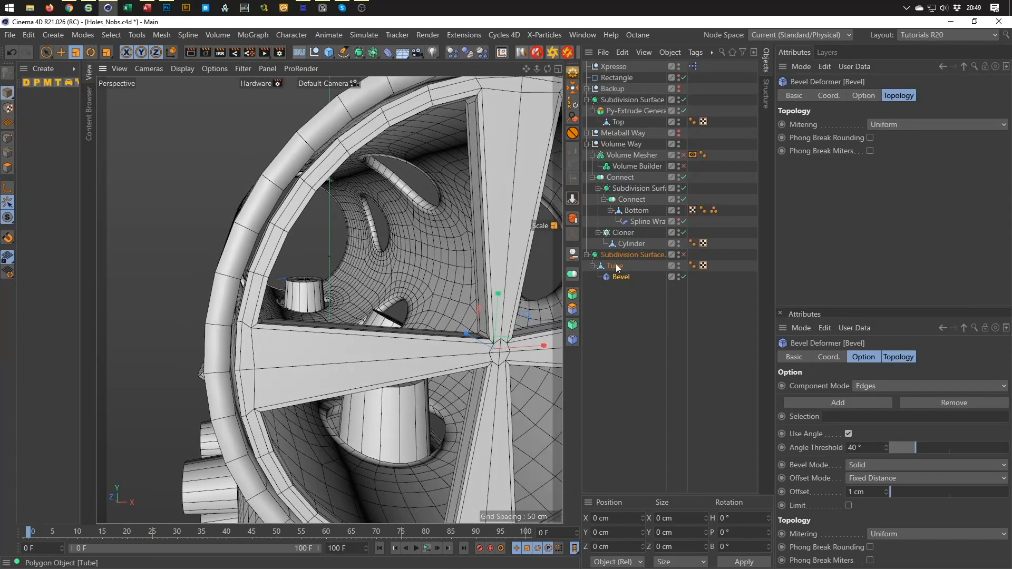
# Turn on the Tube's Subdivision Surface, delete the Bevel deformer, and inspect the smoothed crossbars
pyautogui.click(679, 263)
pyautogui.click(679, 259)
pyautogui.click(683, 255)
pyautogui.keyDown('alt'); pyautogui.moveTo(445, 317); pyautogui.dragTo(385, 311); pyautogui.keyUp('alt')
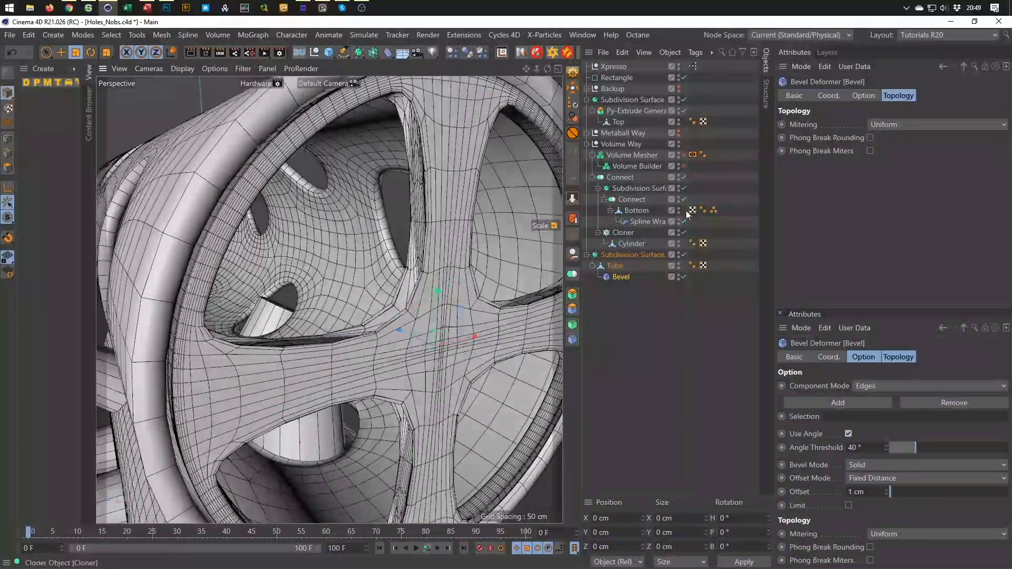
pyautogui.press('Delete')
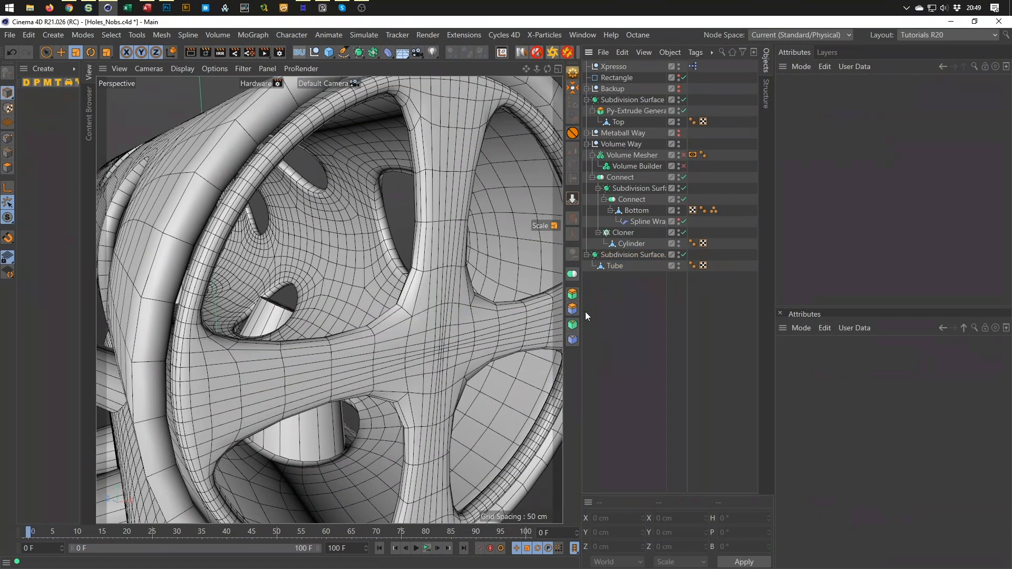
pyautogui.keyDown('alt'); pyautogui.moveTo(311, 395); pyautogui.dragTo(408, 204); pyautogui.keyUp('alt')
pyautogui.keyDown('alt'); pyautogui.moveTo(410, 284); pyautogui.dragTo(463, 284, button='right'); pyautogui.keyUp('alt')
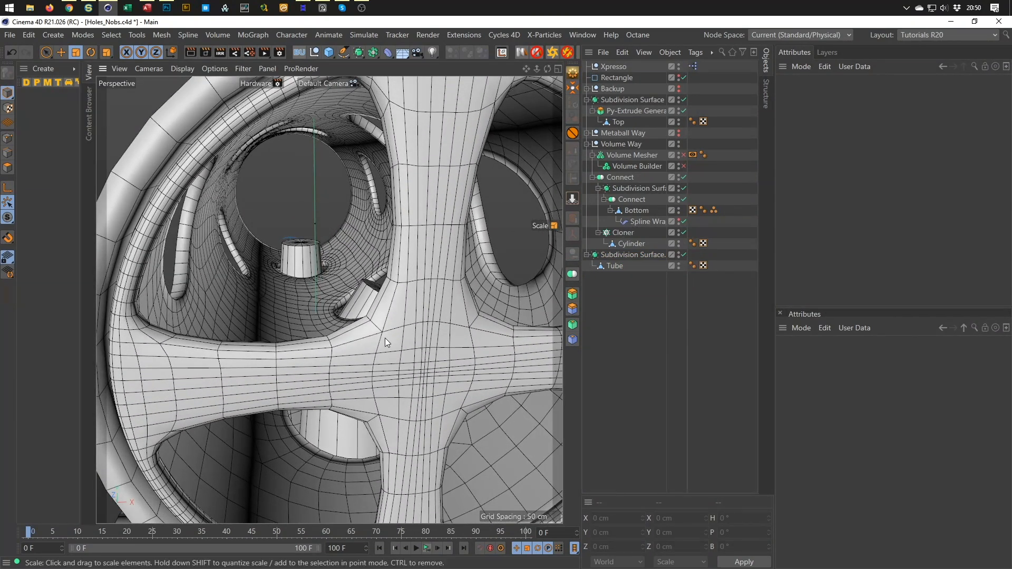
pyautogui.keyDown('alt'); pyautogui.moveTo(394, 359); pyautogui.dragTo(377, 355, button='right'); pyautogui.keyUp('alt')
pyautogui.keyDown('alt'); pyautogui.moveTo(378, 355); pyautogui.dragTo(317, 213); pyautogui.keyUp('alt')
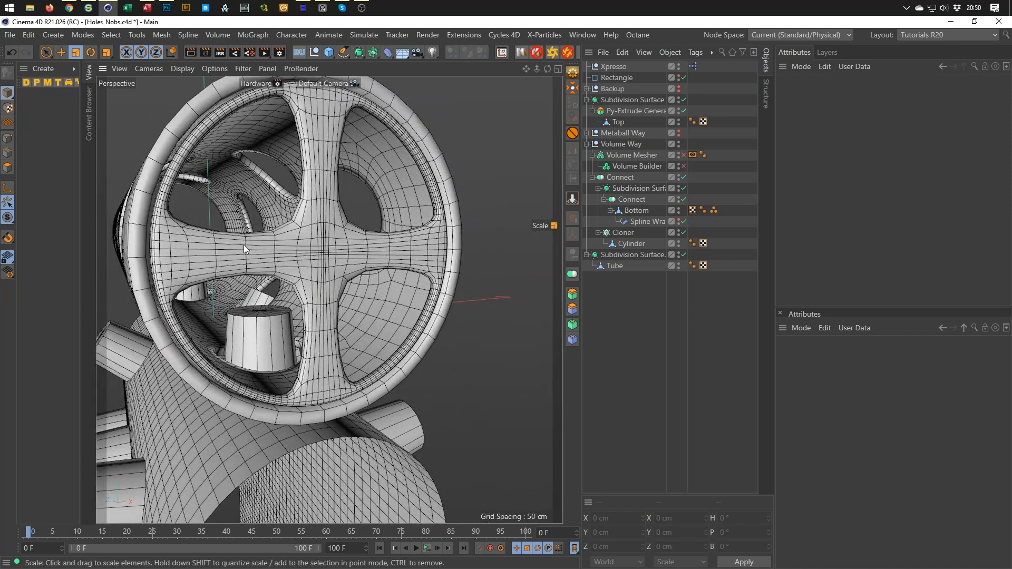
# Set the editor subdivision of the Tube's Subdivision Surface to 5
pyautogui.click(625, 254)
pyautogui.click(902, 136)
pyautogui.click(903, 136)
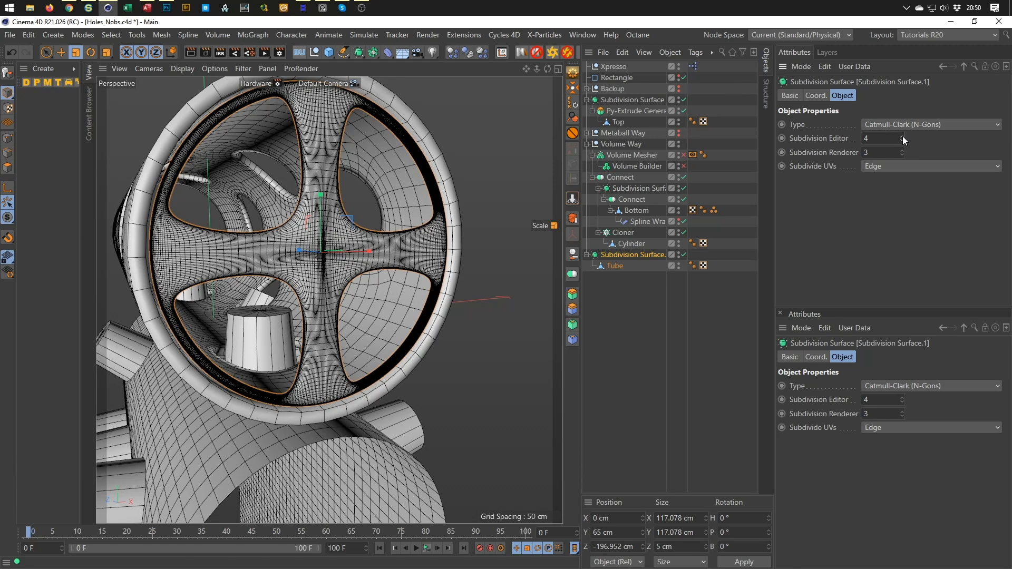
pyautogui.click(902, 136)
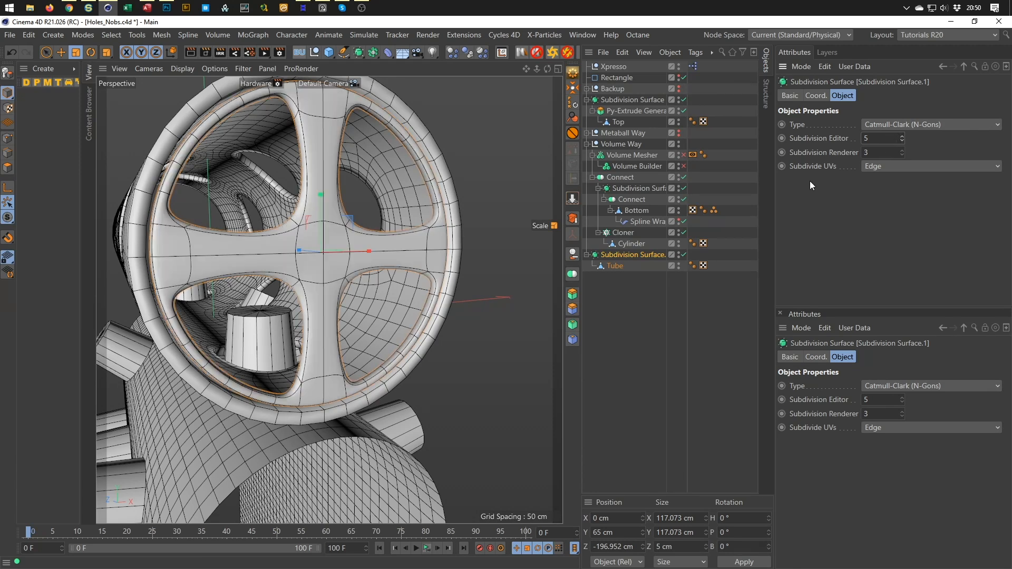
pyautogui.keyDown('alt'); pyautogui.moveTo(258, 248); pyautogui.dragTo(356, 230); pyautogui.keyUp('alt')
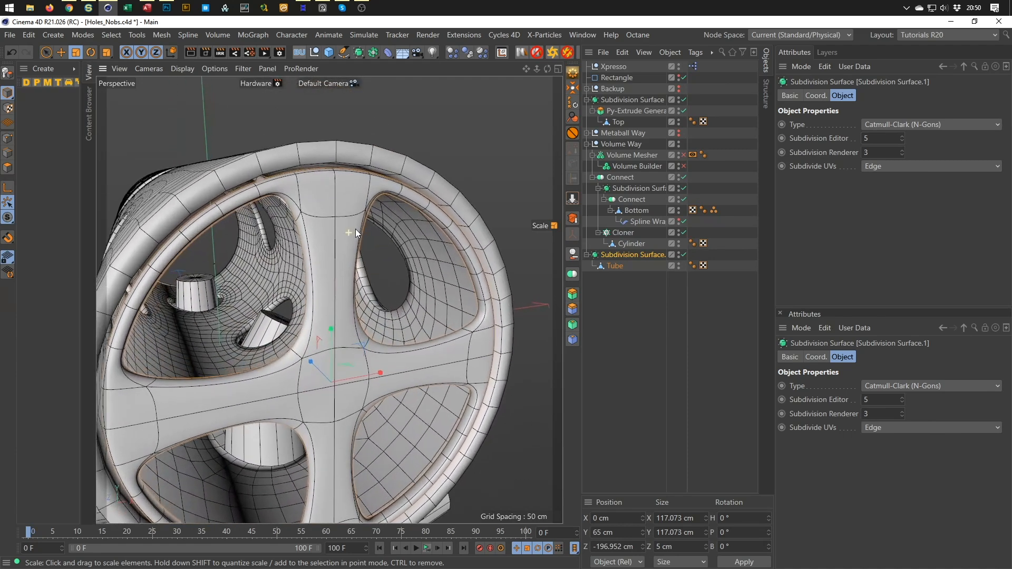
# Animate the Tube's bank rotation (R.B) from 0° at frame 0 to -360° at frame 100
pyautogui.click(622, 267)
pyautogui.keyDown('alt'); pyautogui.moveTo(396, 315); pyautogui.dragTo(369, 301); pyautogui.keyUp('alt')
pyautogui.moveTo(369, 299); pyautogui.dragTo(368, 299)
pyautogui.keyDown('alt'); pyautogui.moveTo(346, 298); pyautogui.dragTo(326, 304, button='right'); pyautogui.keyUp('alt')
pyautogui.keyDown('alt'); pyautogui.moveTo(327, 307); pyautogui.dragTo(317, 285); pyautogui.keyUp('alt')
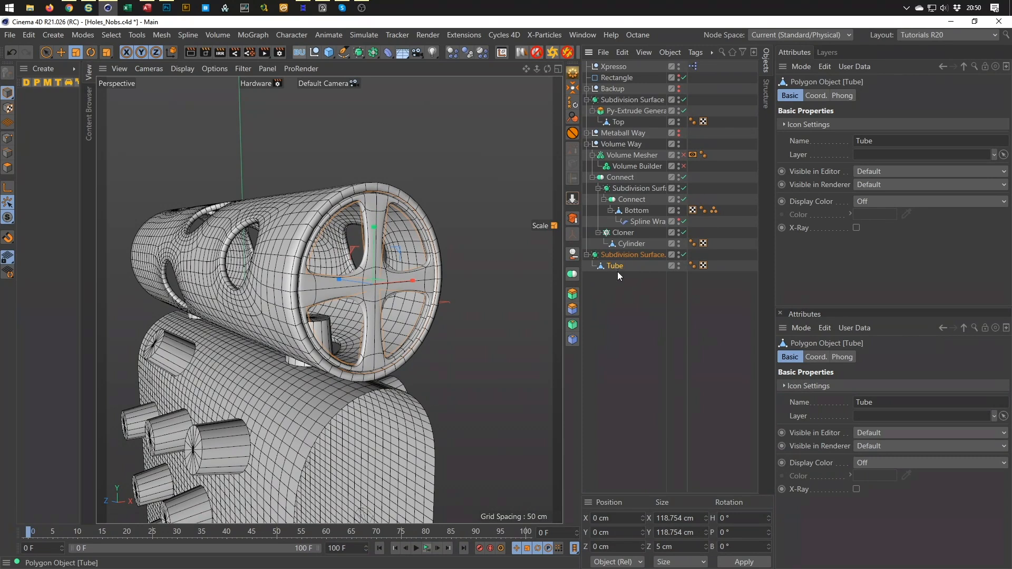
pyautogui.click(816, 96)
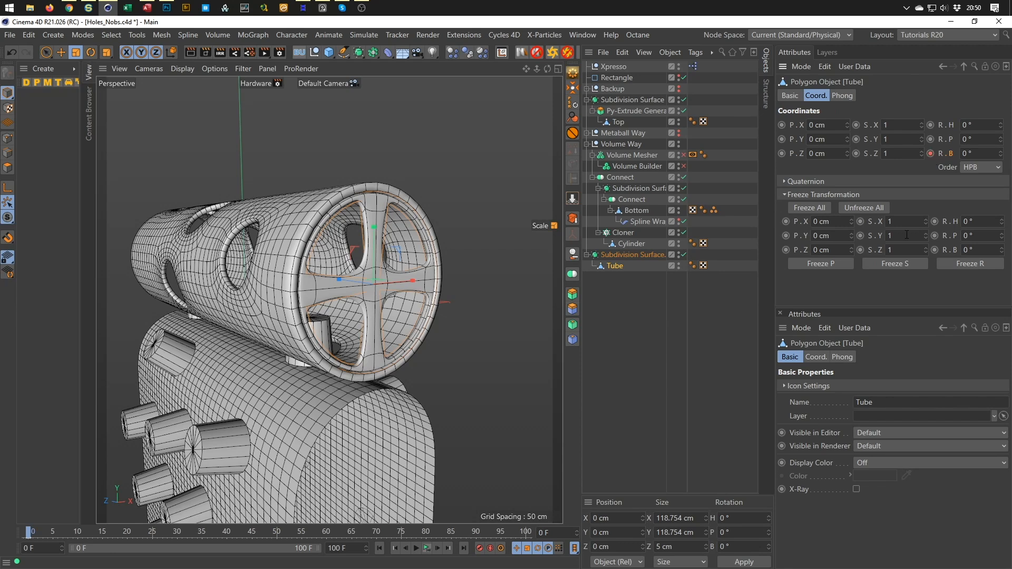
pyautogui.click(570, 533)
pyautogui.write('100')
pyautogui.press('Return')
pyautogui.click(975, 153)
pyautogui.write('-360')
pyautogui.press('Return')
# Play the animation to check the Tube's rotation inside the top cylinder
pyautogui.click(427, 547)
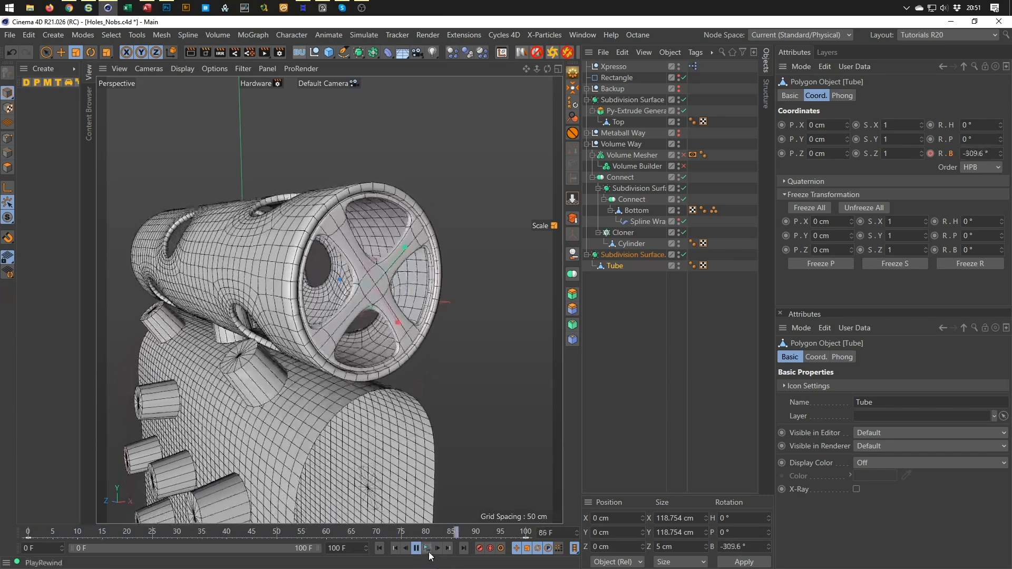
pyautogui.click(427, 550)
pyautogui.keyDown('alt'); pyautogui.moveTo(345, 271); pyautogui.dragTo(373, 265); pyautogui.keyUp('alt')
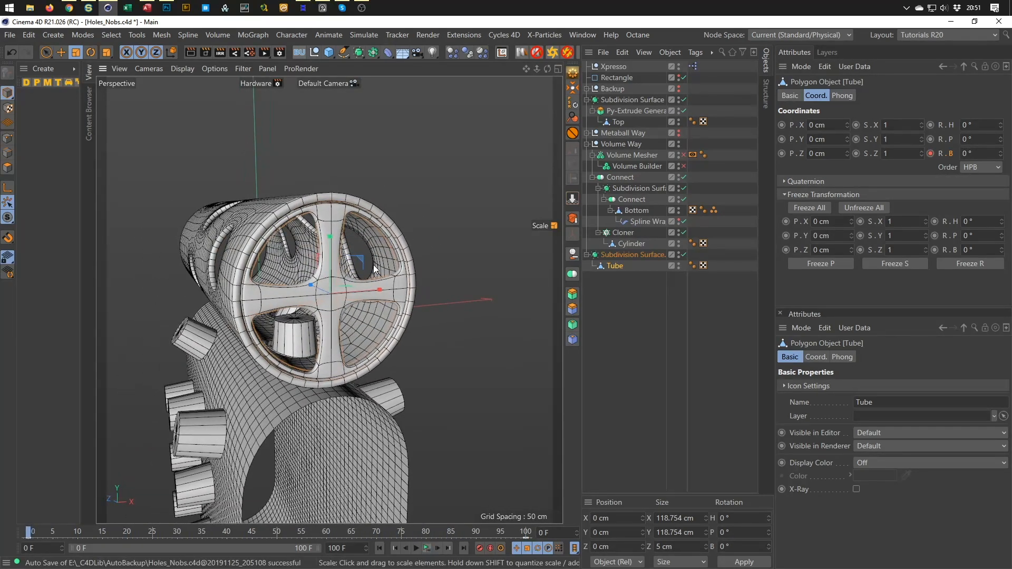
# Add a Symmetry object as the parent of the Tube, inside its Subdivision Surface
pyautogui.click(619, 266)
pyautogui.click(373, 52)
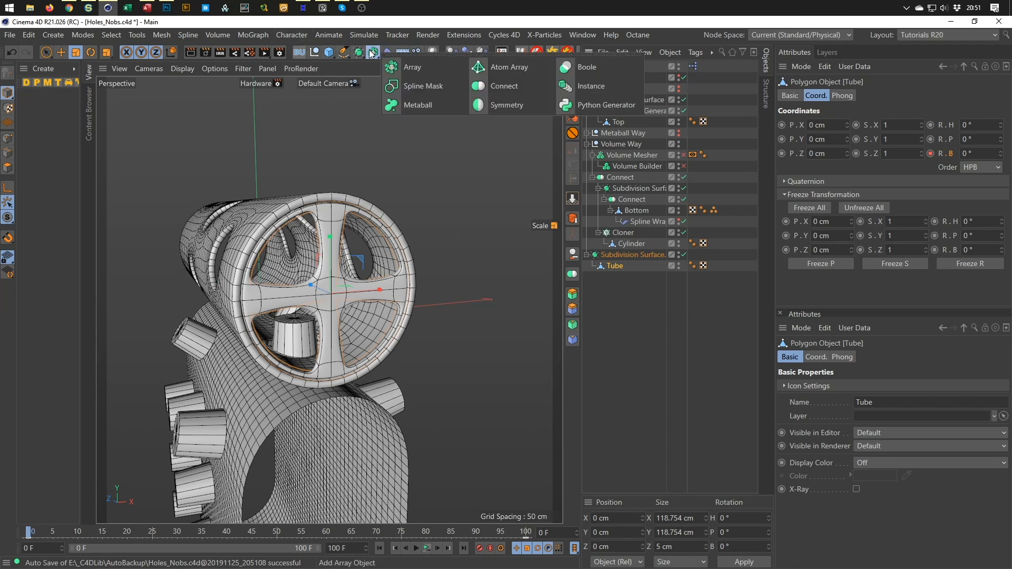
pyautogui.click(493, 105)
pyautogui.moveTo(623, 67); pyautogui.dragTo(623, 270)
pyautogui.keyDown('alt'); pyautogui.moveTo(373, 259); pyautogui.dragTo(349, 263); pyautogui.keyUp('alt')
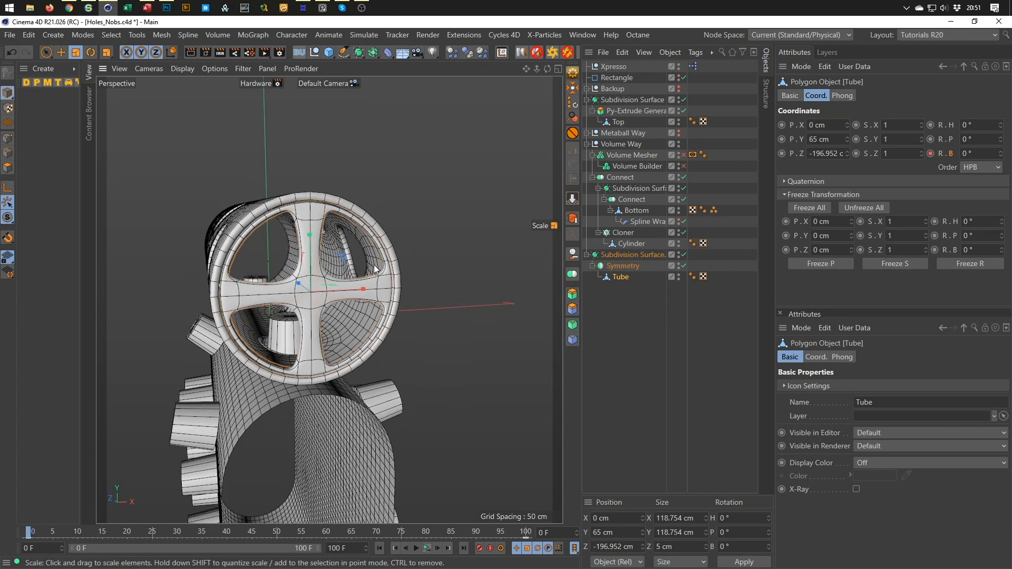
# Set the Symmetry object's mirror plane to XY
pyautogui.click(632, 265)
pyautogui.click(840, 96)
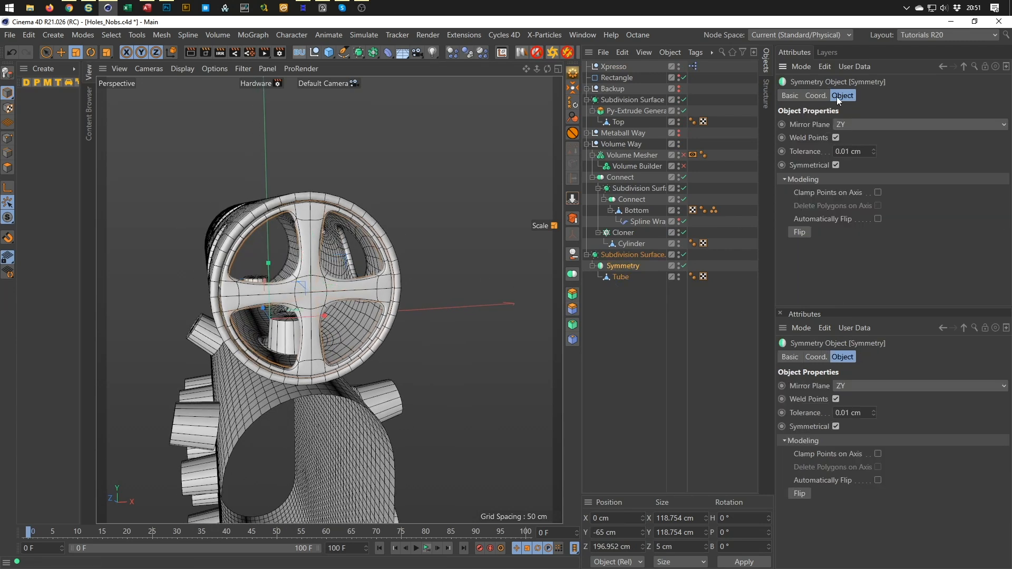
pyautogui.click(853, 125)
pyautogui.click(852, 137)
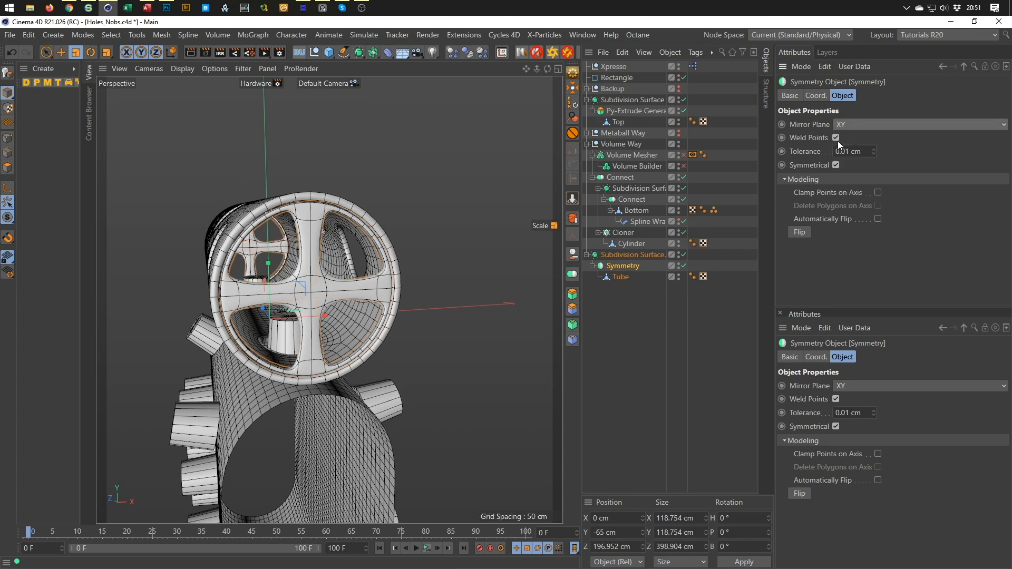
# Play the animation and examine the mirrored wheels at both ends of the top cylinder
pyautogui.click(427, 548)
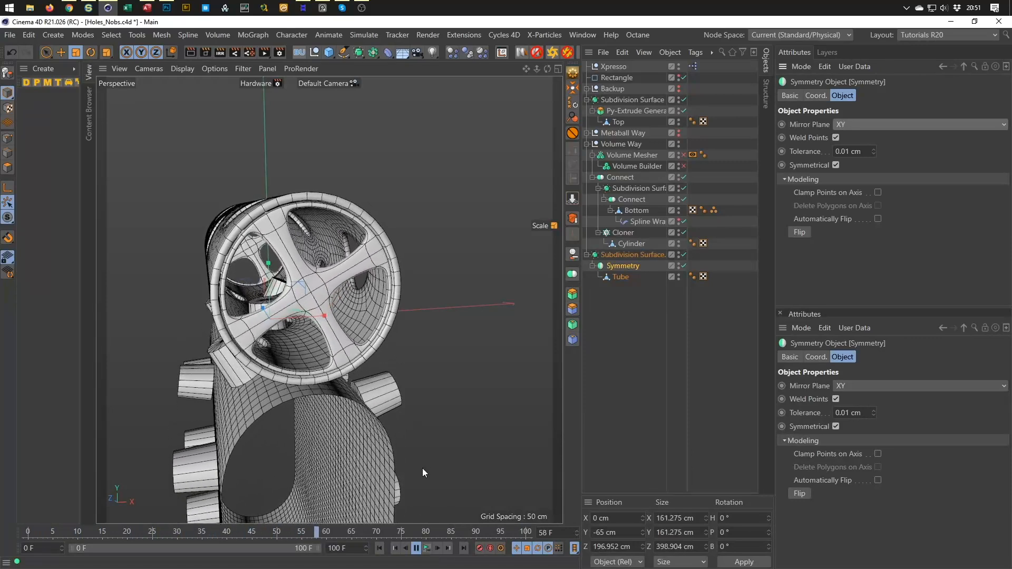
pyautogui.click(419, 549)
pyautogui.keyDown('alt'); pyautogui.moveTo(310, 233); pyautogui.dragTo(265, 250, button='right'); pyautogui.keyUp('alt')
pyautogui.keyDown('alt'); pyautogui.moveTo(285, 253); pyautogui.dragTo(300, 239); pyautogui.keyUp('alt')
pyautogui.keyDown('alt'); pyautogui.moveTo(301, 243); pyautogui.dragTo(344, 226, button='right'); pyautogui.keyUp('alt')
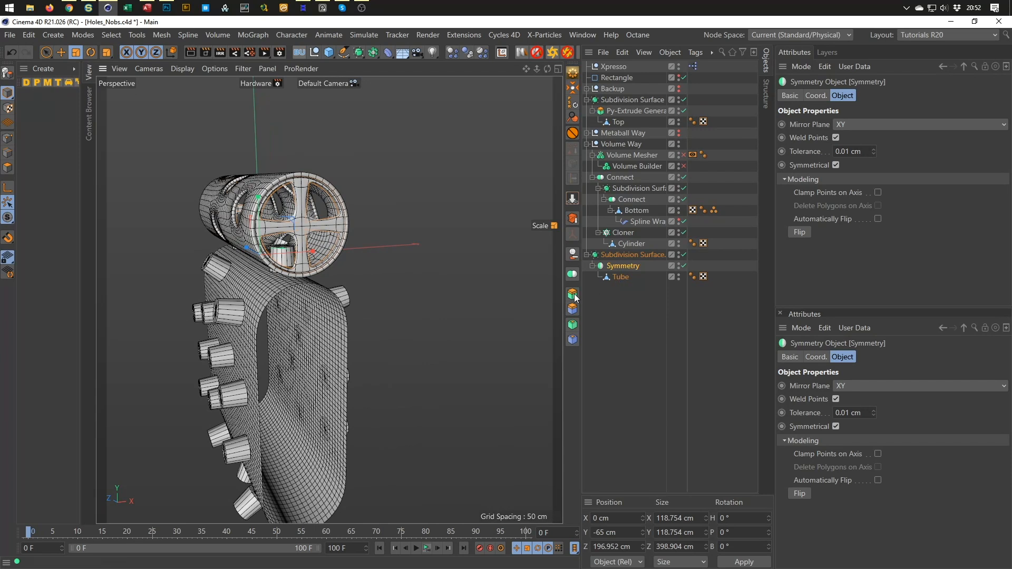
# Group the Symmetry object under a Null inside the Tube's Subdivision Surface
pyautogui.click(629, 256)
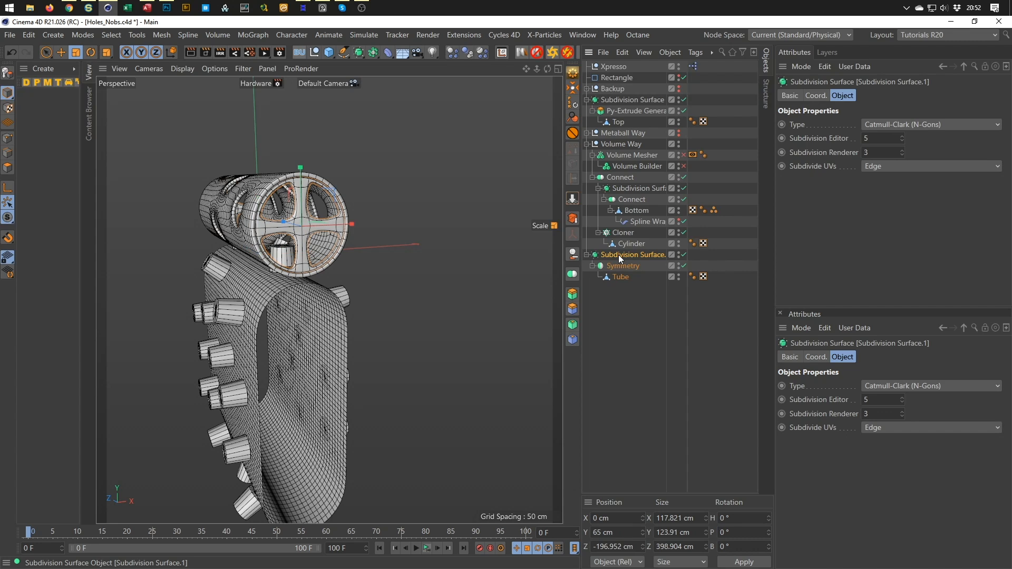
pyautogui.click(592, 267)
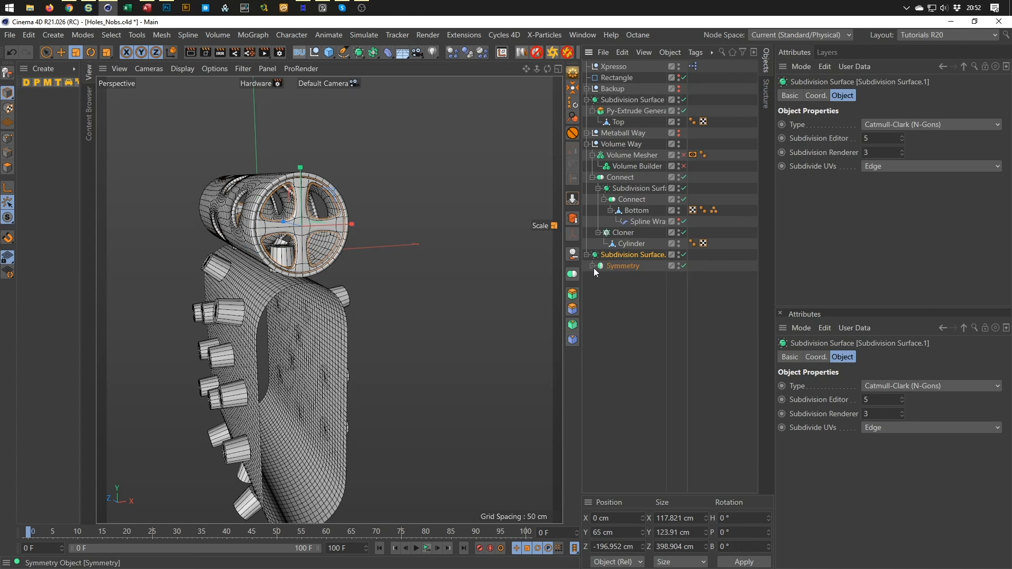
pyautogui.click(624, 266)
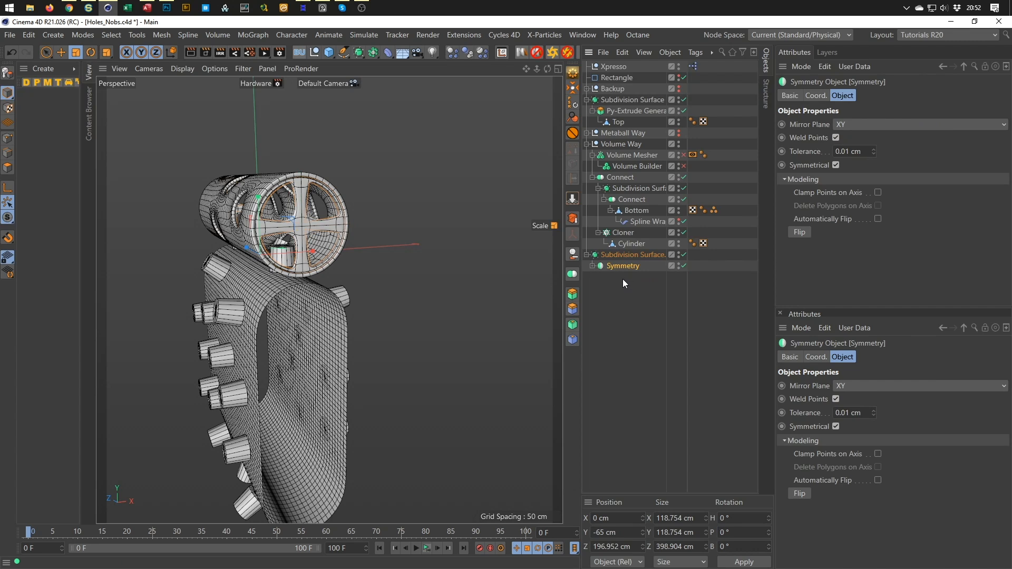
pyautogui.hotkey('alt', 'g')
pyautogui.click(592, 266)
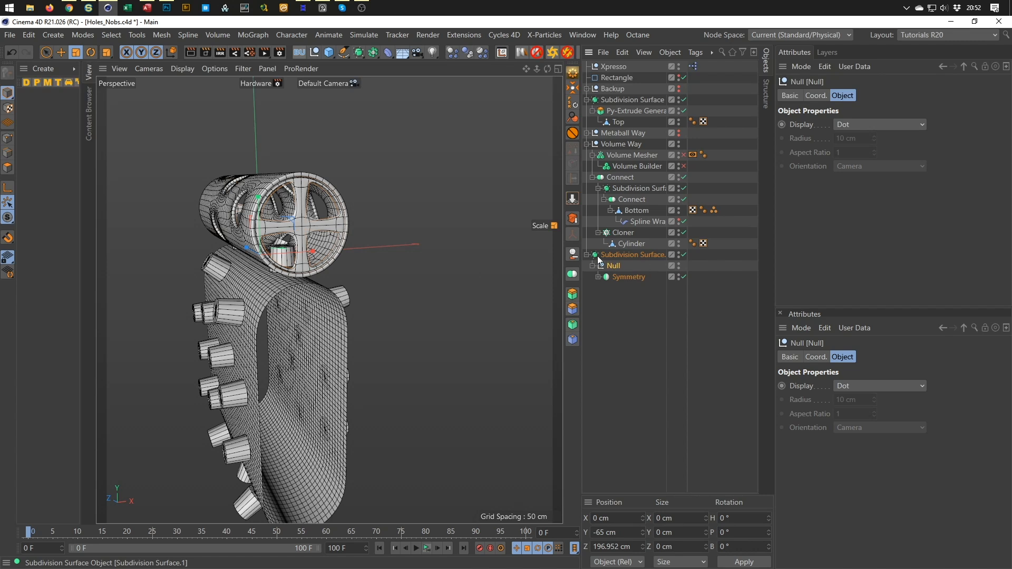
# Duplicate the Symmetry object and move the copy down into the lower body's upper rounded end, at about Y -135 cm
pyautogui.click(622, 280)
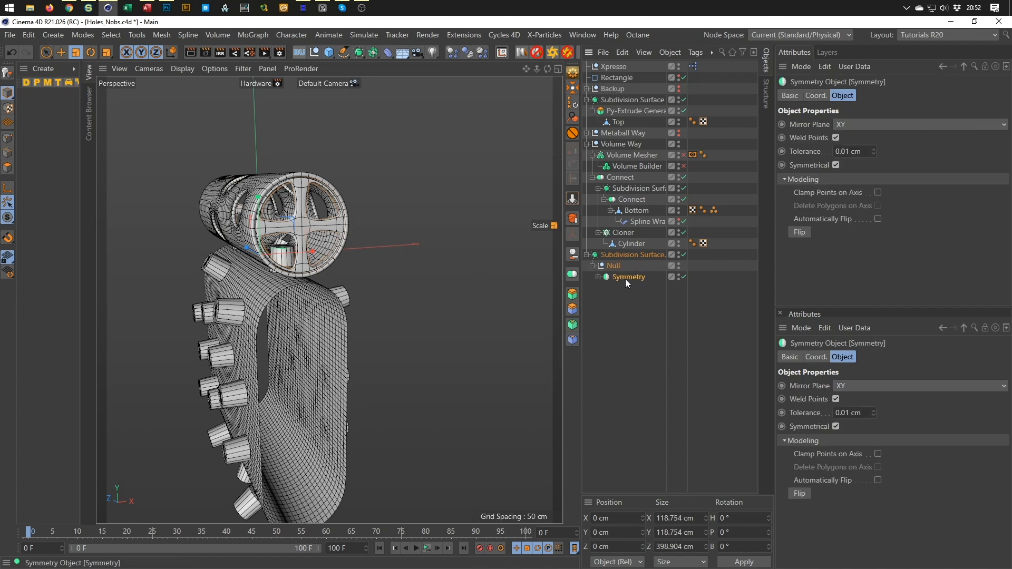
pyautogui.moveTo(623, 279); pyautogui.dragTo(620, 289)
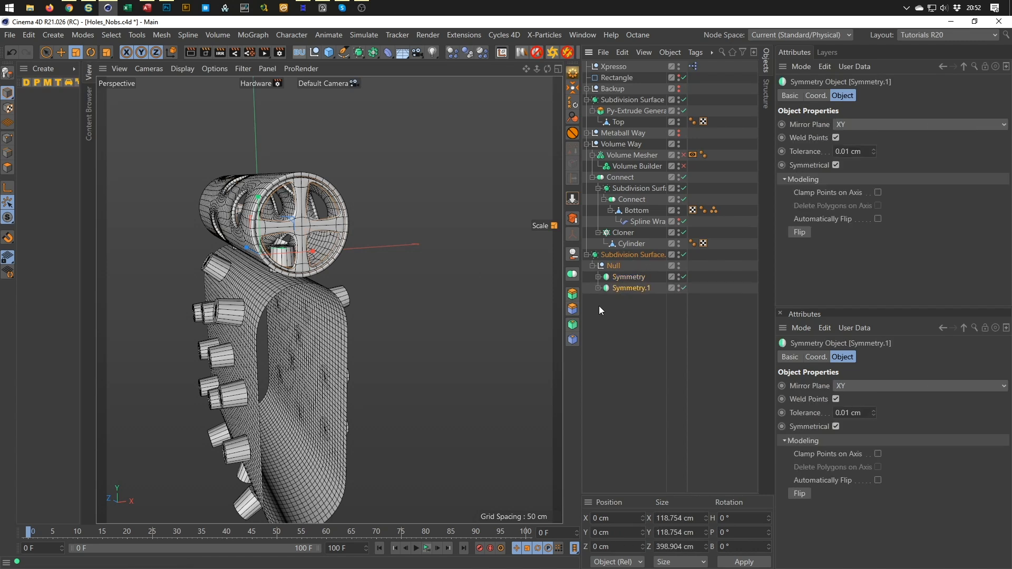
pyautogui.press('e')
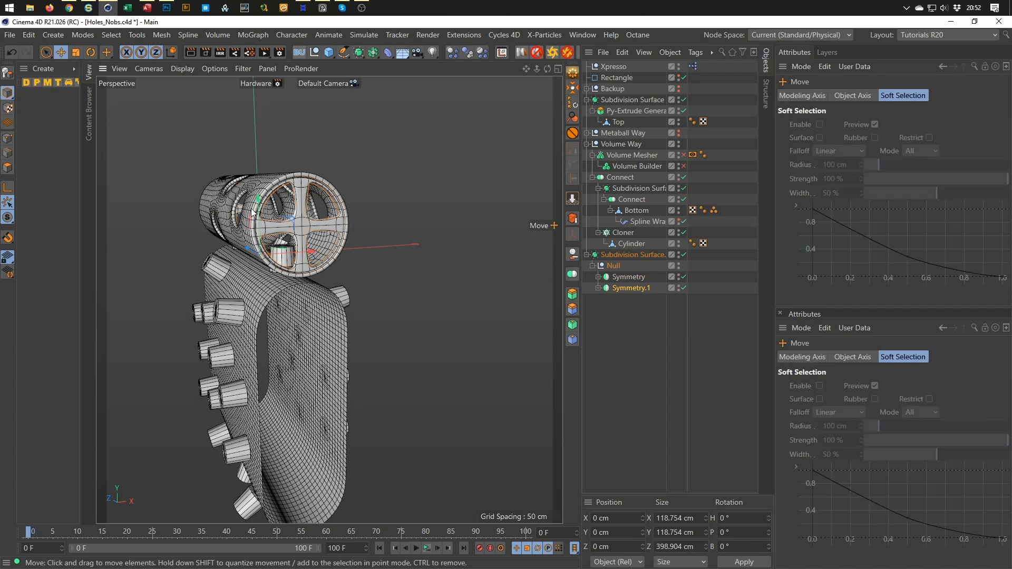
pyautogui.moveTo(256, 202); pyautogui.dragTo(254, 281)
pyautogui.press('F5')
pyautogui.middleClick(381, 396)
pyautogui.scroll(6, 388, 409)
pyautogui.scroll(-5, 347, 272)
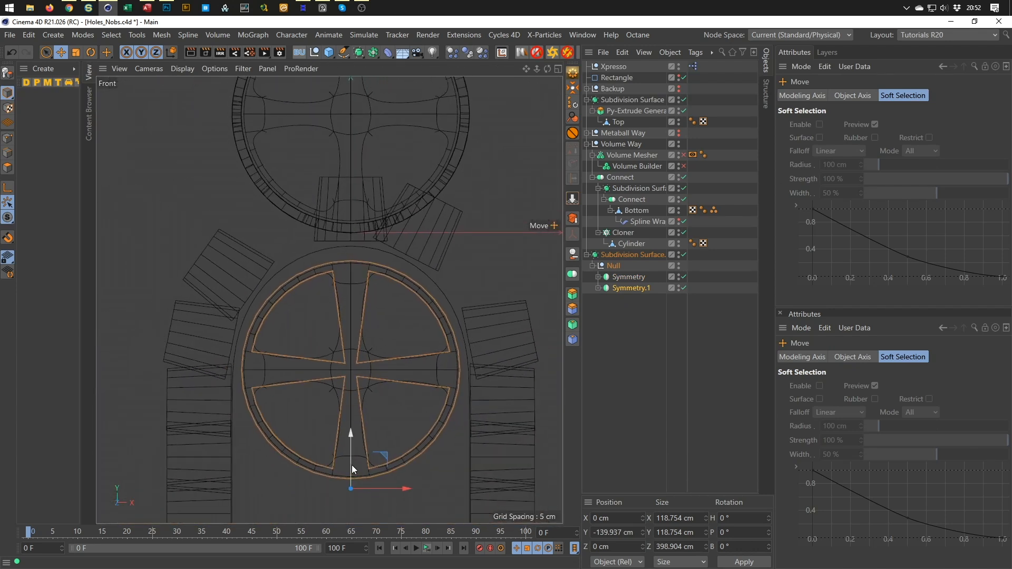
pyautogui.moveTo(350, 431); pyautogui.dragTo(342, 422)
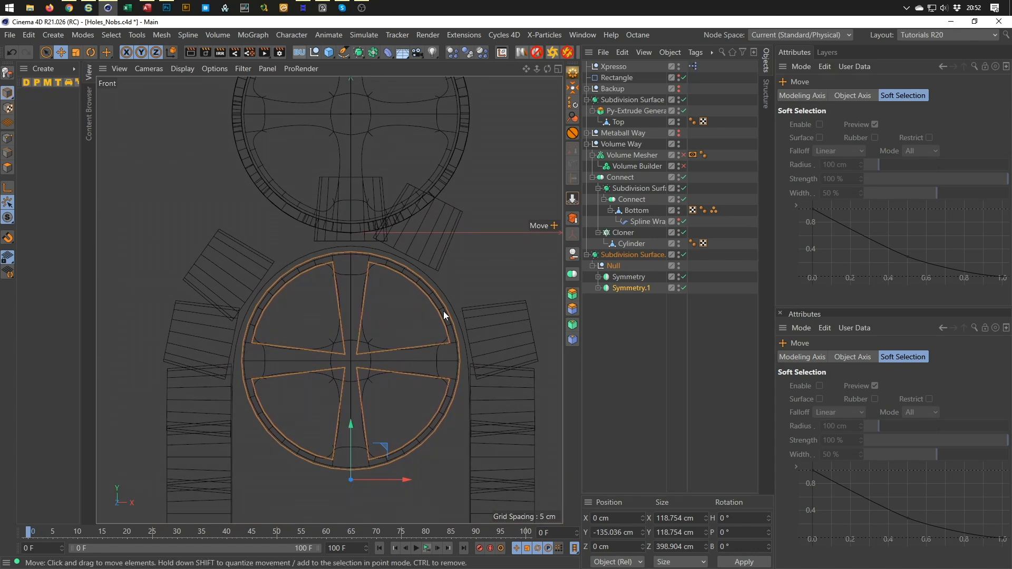
# Duplicate the lowered Symmetry object and move the copy down into the body's bottom rounded end, at about Y -393.5 cm
pyautogui.scroll(-8, 376, 319)
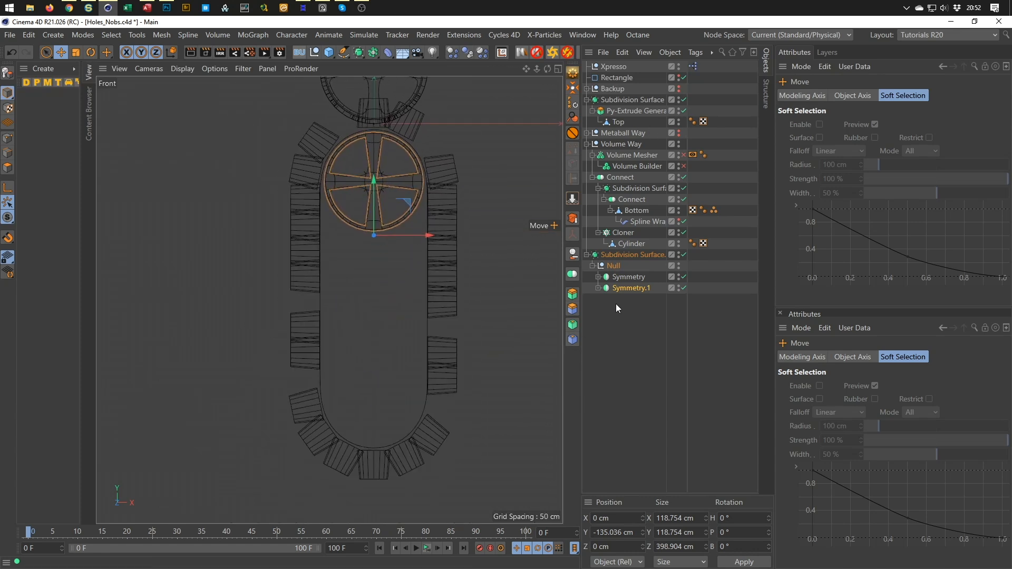
pyautogui.keyDown('ctrl'); pyautogui.moveTo(626, 289); pyautogui.dragTo(626, 299); pyautogui.keyUp('ctrl')
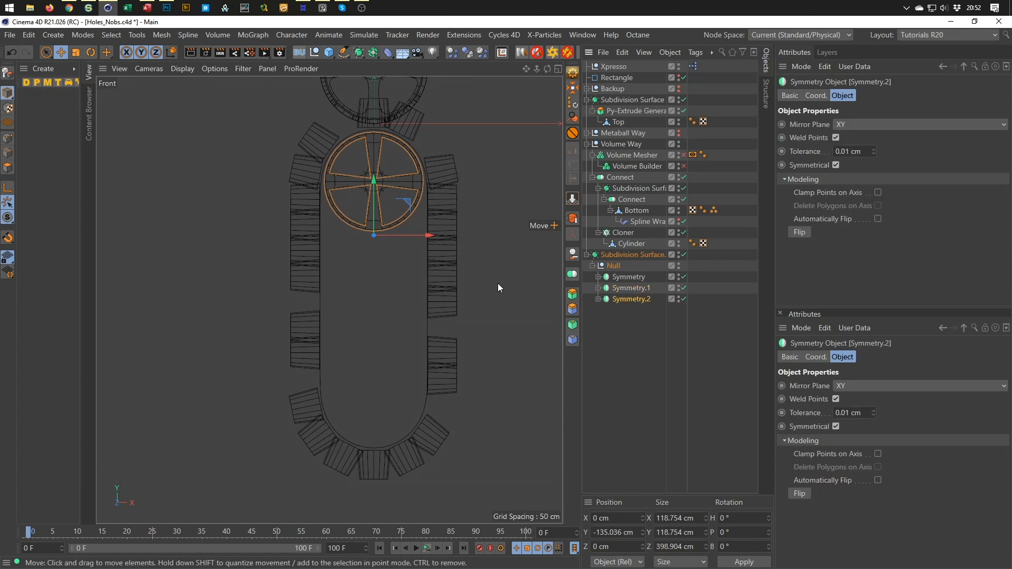
pyautogui.moveTo(374, 193); pyautogui.dragTo(369, 393)
# Play the animation in the perspective view to check how all the wheels rotate
pyautogui.middleClick(368, 394)
pyautogui.middleClick(228, 217)
pyautogui.keyDown('alt'); pyautogui.moveTo(228, 217); pyautogui.dragTo(390, 364); pyautogui.keyUp('alt')
pyautogui.click(426, 548)
pyautogui.click(427, 548)
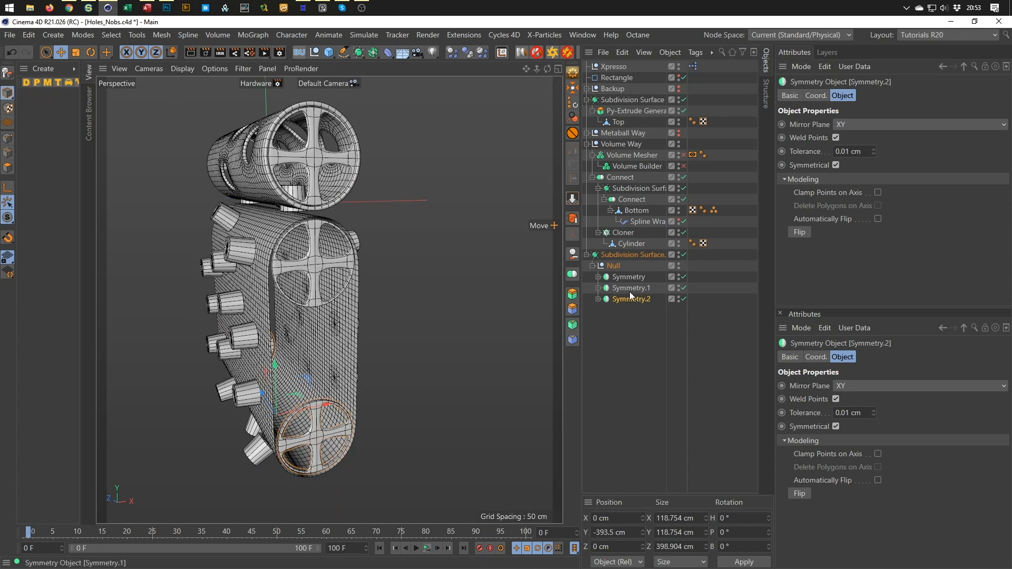
# Keyframe the bank rotation of the Tubes under Symmetry.1 and Symmetry.2 at 360° on frame 100
pyautogui.click(598, 288)
pyautogui.click(598, 310)
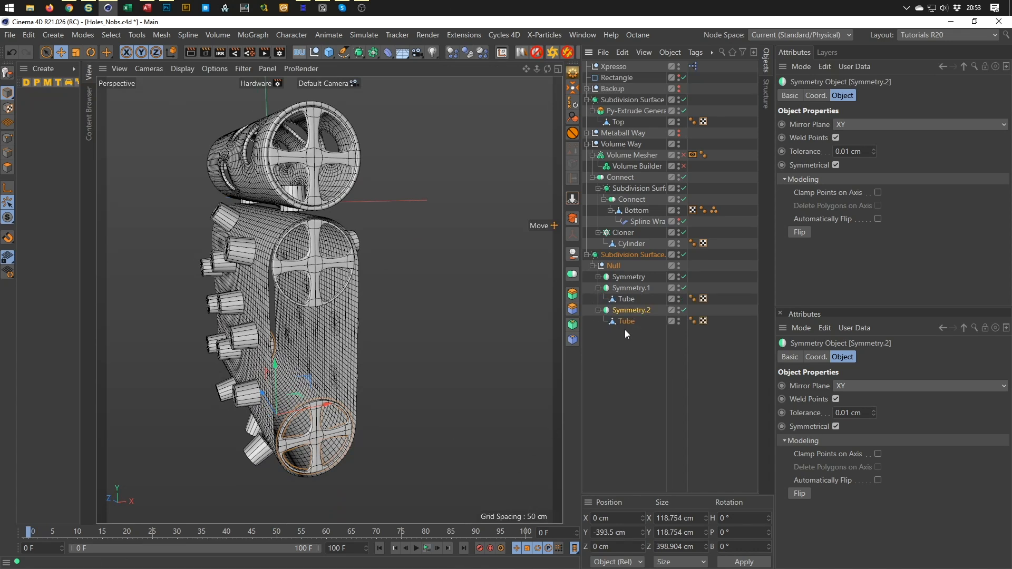
pyautogui.click(626, 322)
pyautogui.keyDown('ctrl'); pyautogui.click(625, 301); pyautogui.keyUp('ctrl')
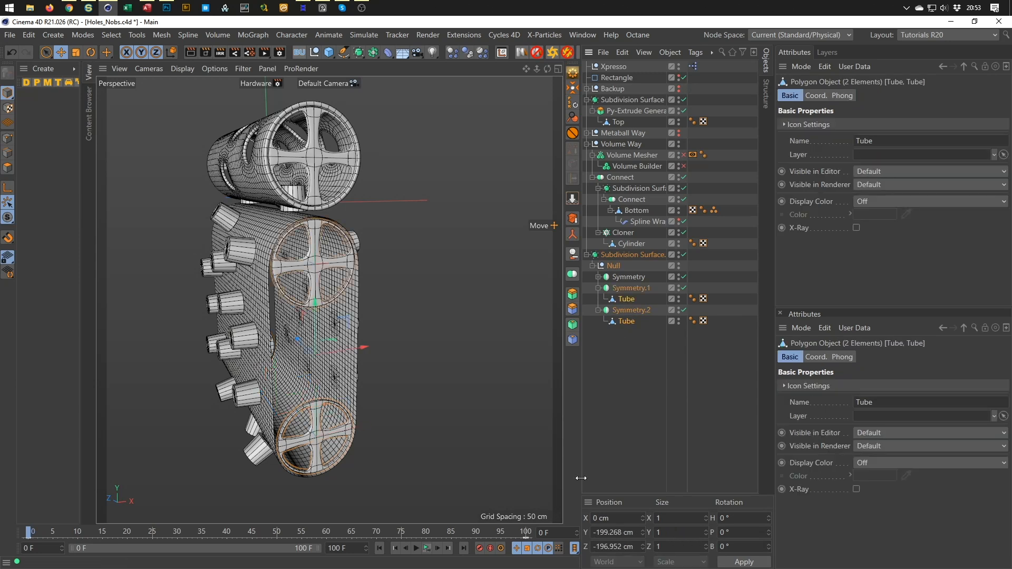
pyautogui.click(542, 533)
pyautogui.press('Return')
pyautogui.click(814, 95)
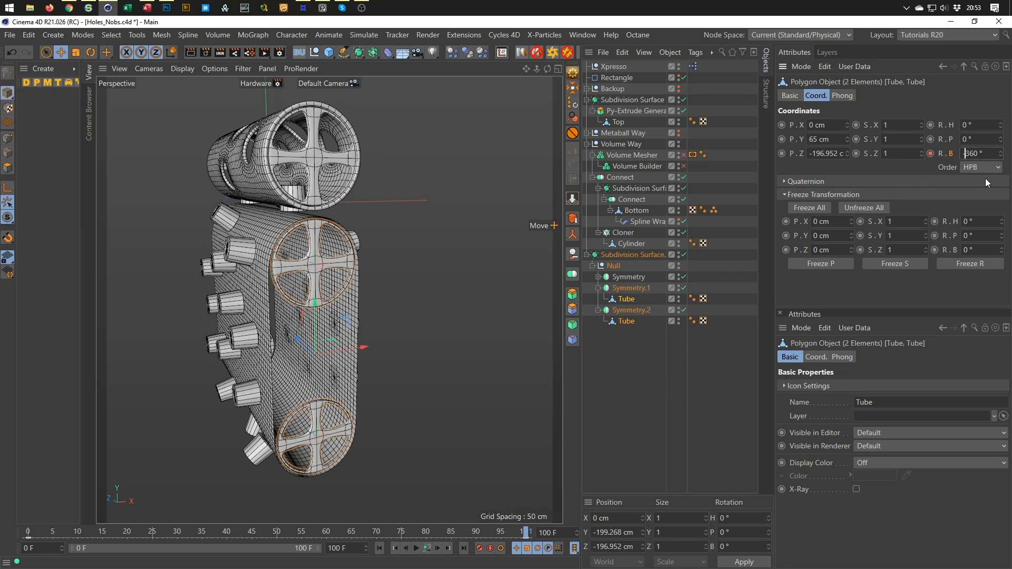
pyautogui.press('Delete')
pyautogui.press('Return')
pyautogui.keyDown('ctrl'); pyautogui.click(930, 154); pyautogui.keyUp('ctrl')
# Play the animation to check the lower wheels' rotation, and inspect the wheels up close from several angles
pyautogui.click(427, 548)
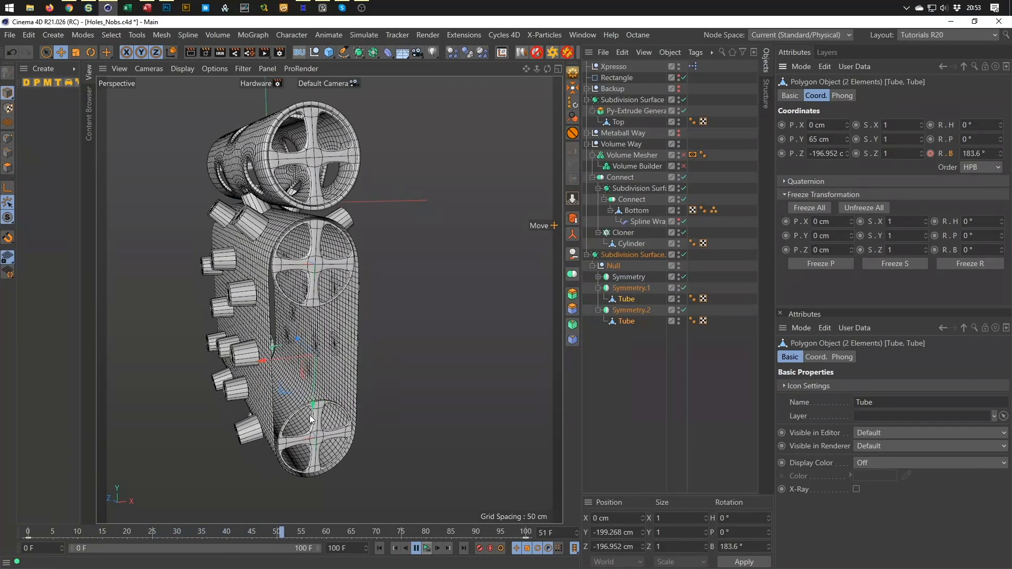
pyautogui.click(428, 547)
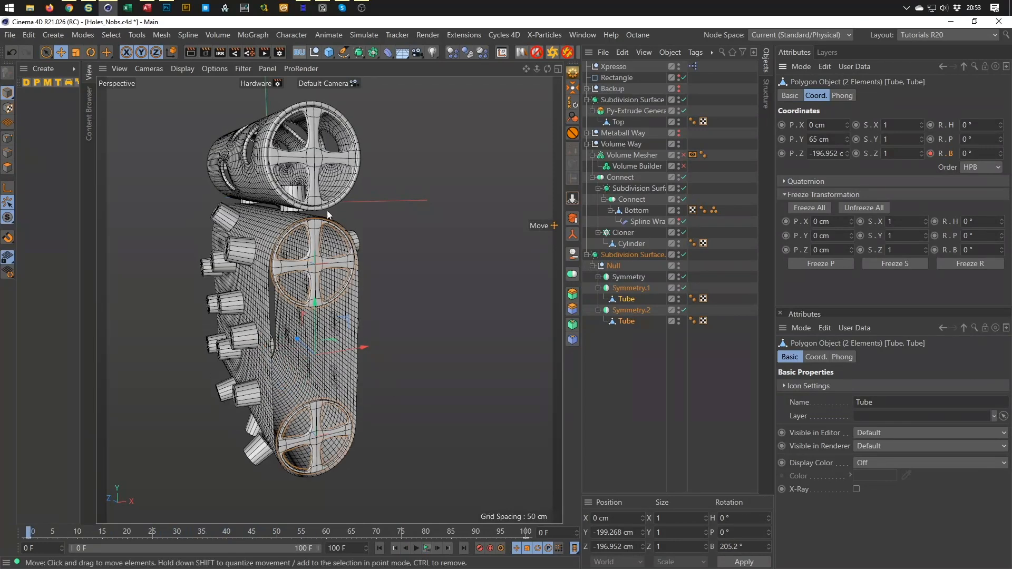
pyautogui.keyDown('alt'); pyautogui.moveTo(307, 150); pyautogui.dragTo(367, 162); pyautogui.keyUp('alt')
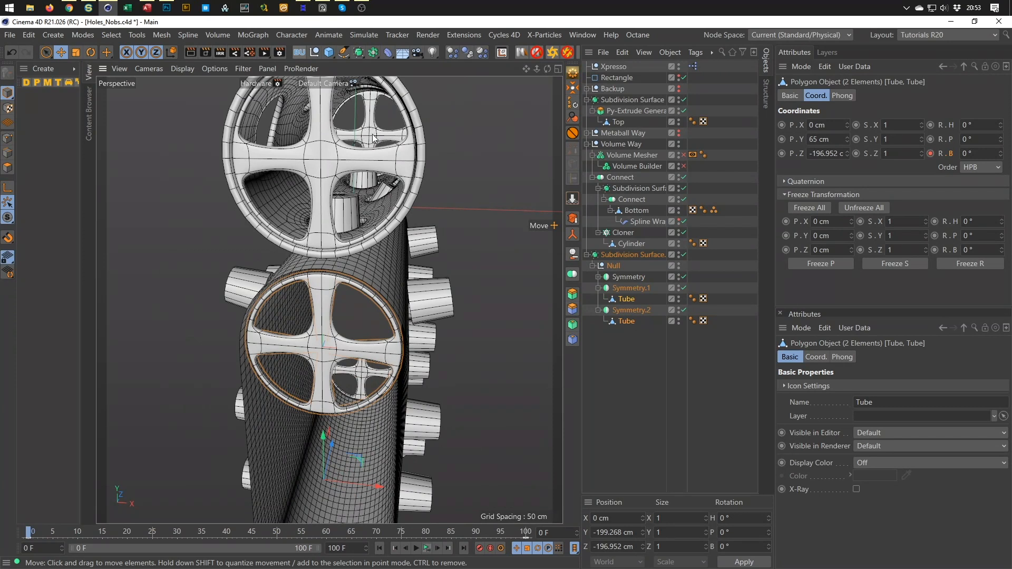
pyautogui.keyDown('alt'); pyautogui.moveTo(337, 162); pyautogui.dragTo(303, 236); pyautogui.keyUp('alt')
pyautogui.scroll(6, 327, 216)
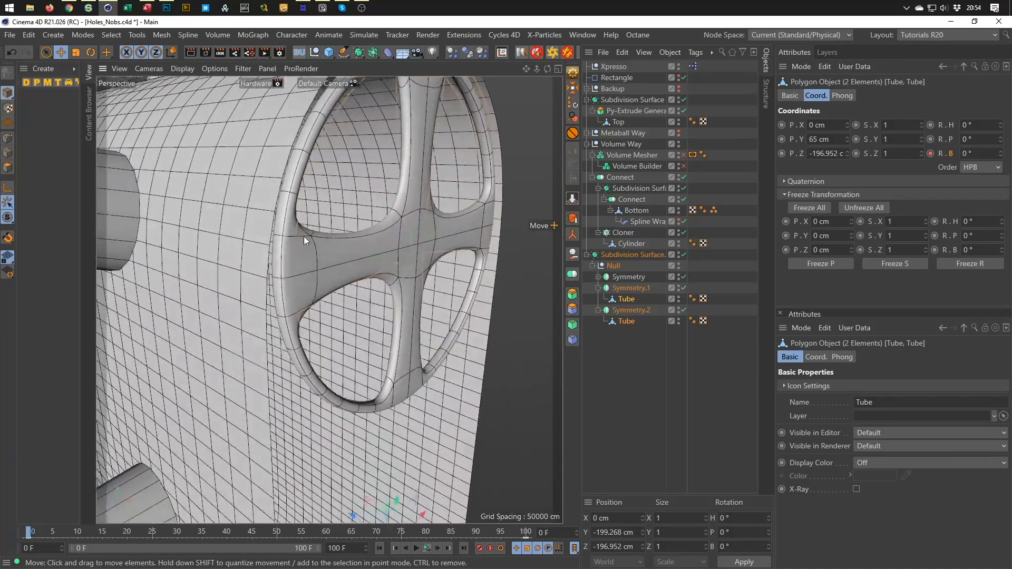
pyautogui.scroll(-6, 304, 236)
# Set up the Spline Pen in the front view with vertex snapping enabled, and disable the wheels' Subdivision Surface
pyautogui.middleClick(357, 274)
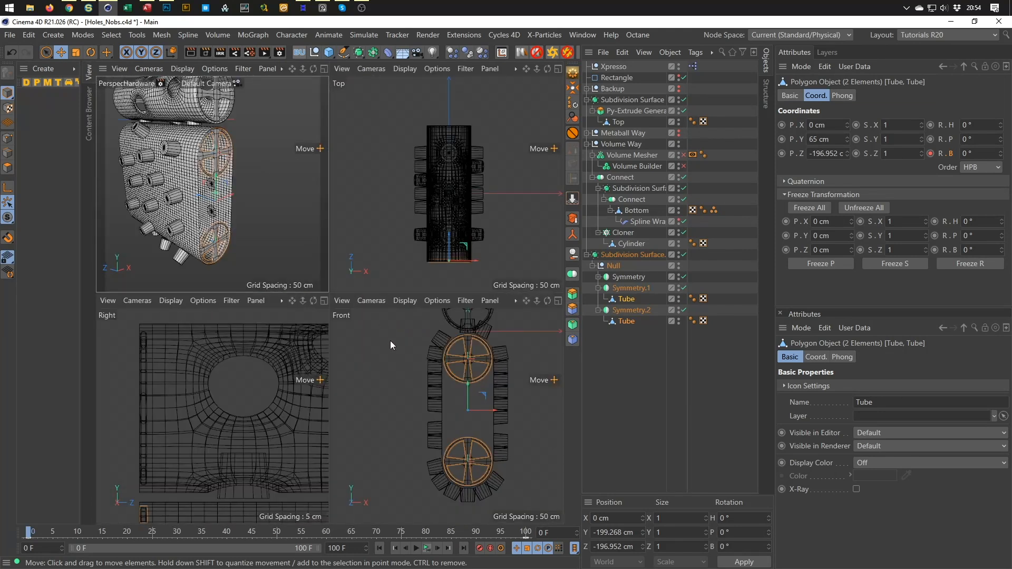
pyautogui.middleClick(387, 378)
pyautogui.keyDown('alt'); pyautogui.moveTo(367, 295); pyautogui.dragTo(365, 416, button='middle'); pyautogui.keyUp('alt')
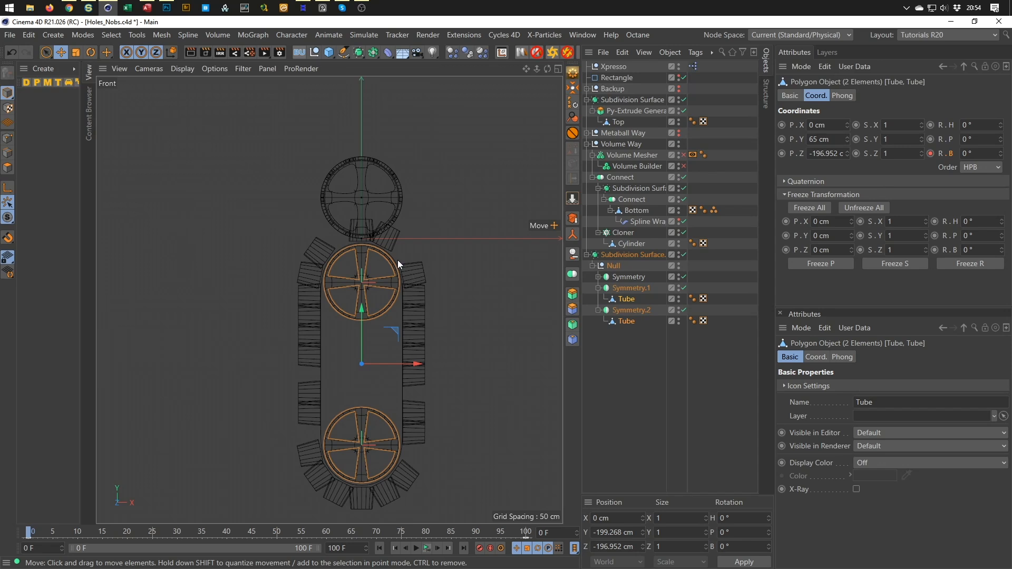
pyautogui.keyDown('alt'); pyautogui.moveTo(397, 260); pyautogui.dragTo(384, 232, button='middle'); pyautogui.keyUp('alt')
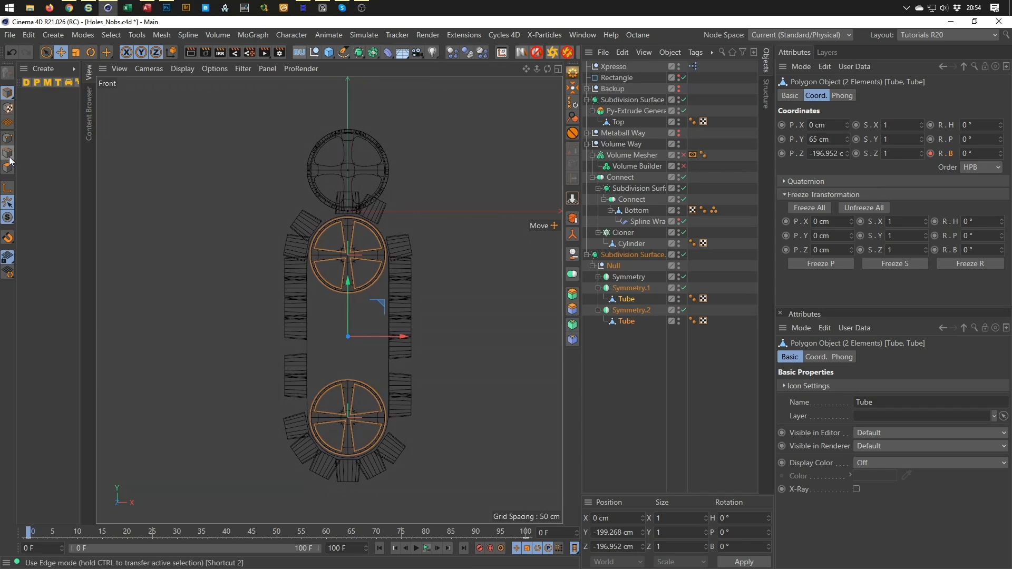
pyautogui.click(343, 52)
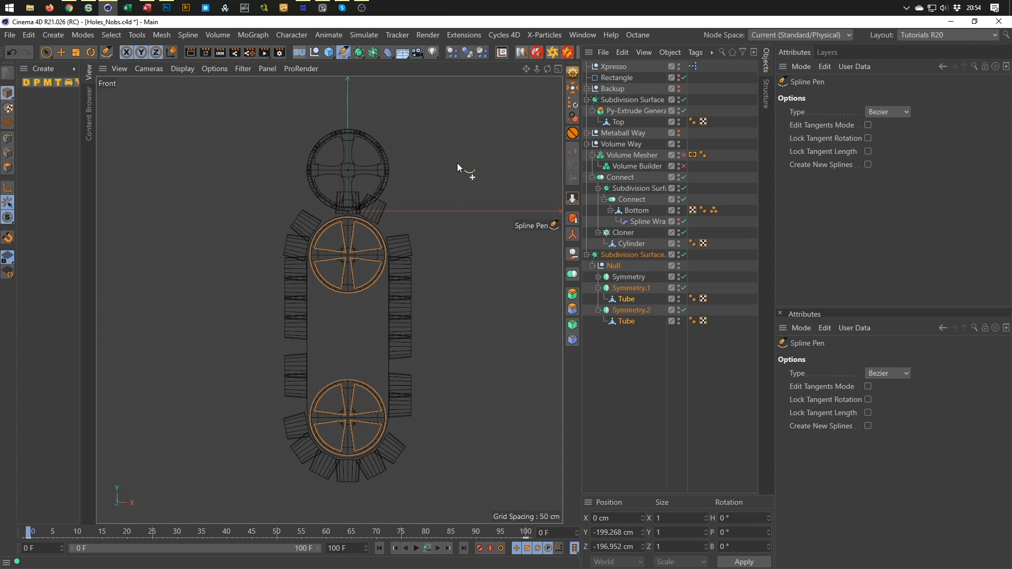
pyautogui.scroll(5, 380, 189)
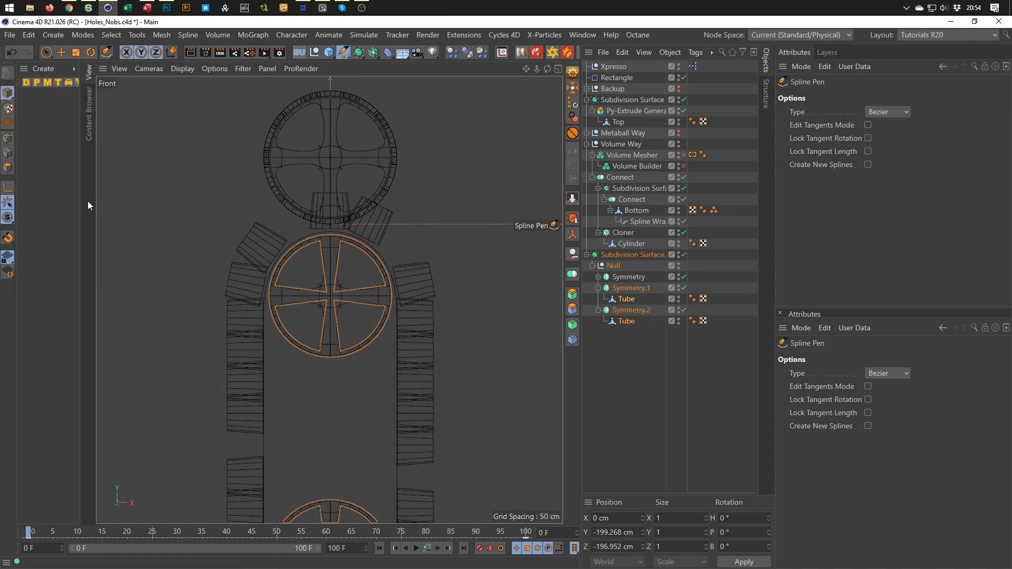
pyautogui.click(8, 238)
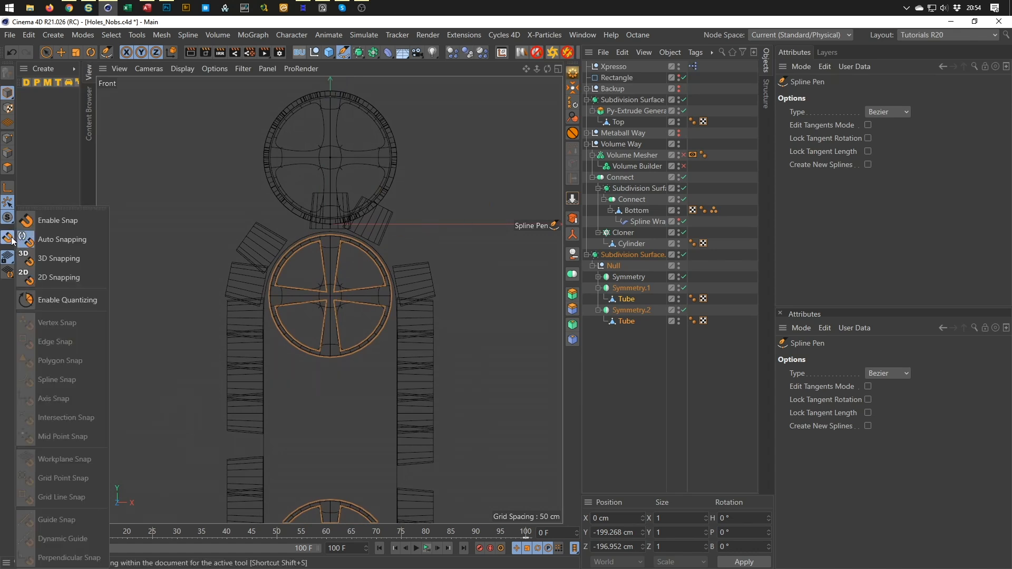
pyautogui.click(46, 208)
pyautogui.click(48, 216)
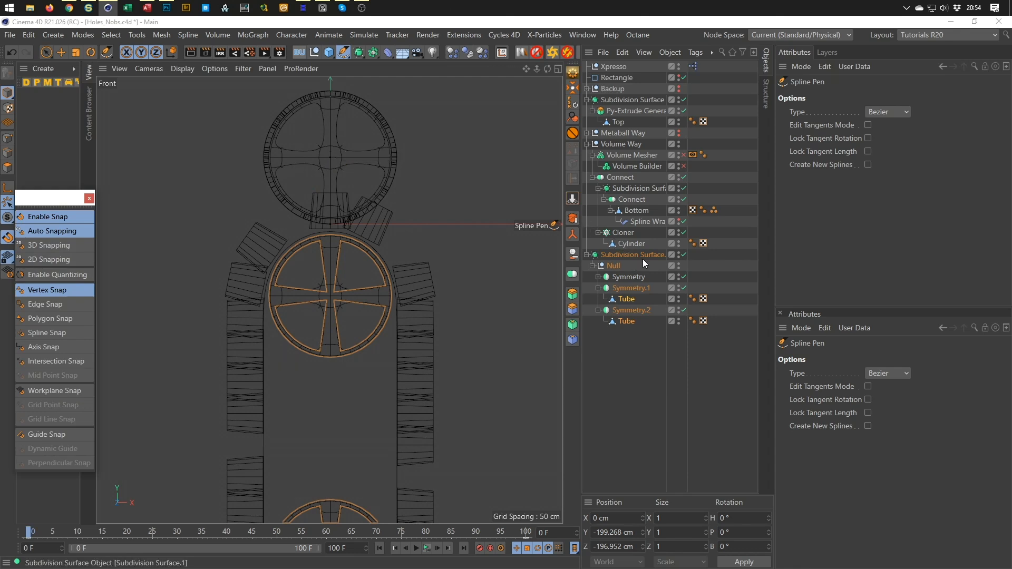
pyautogui.click(683, 255)
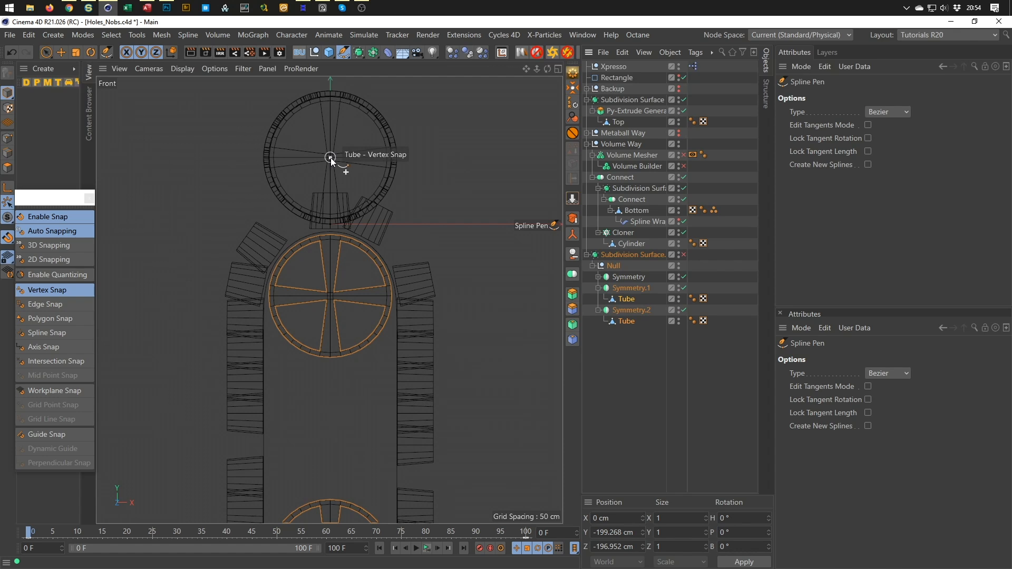
# Switch to the Instagram post in Chrome to examine the conveyor belt's rod, and return to Cinema 4D
pyautogui.hotkey('alt', 'Tab')
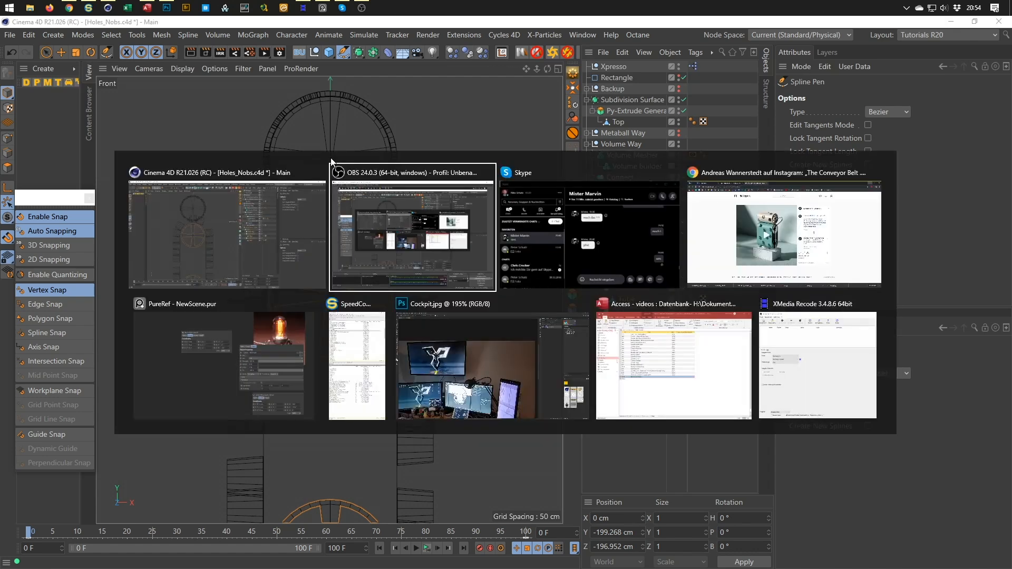
pyautogui.hotkey('alt', 'Tab')
pyautogui.hotkey('alt', 'Tab')
pyautogui.hotkey('alt', 'Tab')
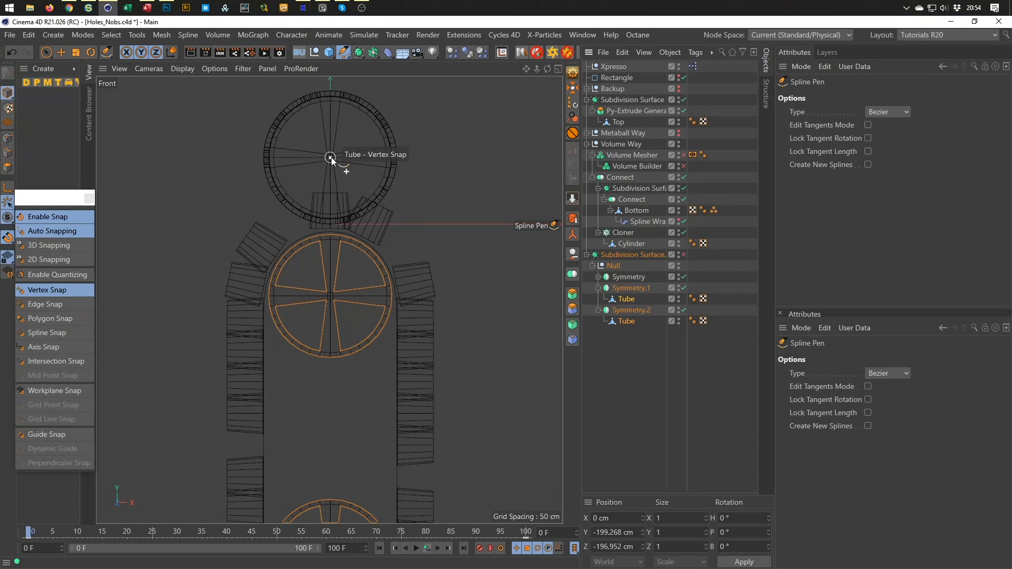
# Start a Bezier spline at the top wheel's centre, enable quantizing, and place the second point about 150 cm horizontally to its right
pyautogui.click(330, 157)
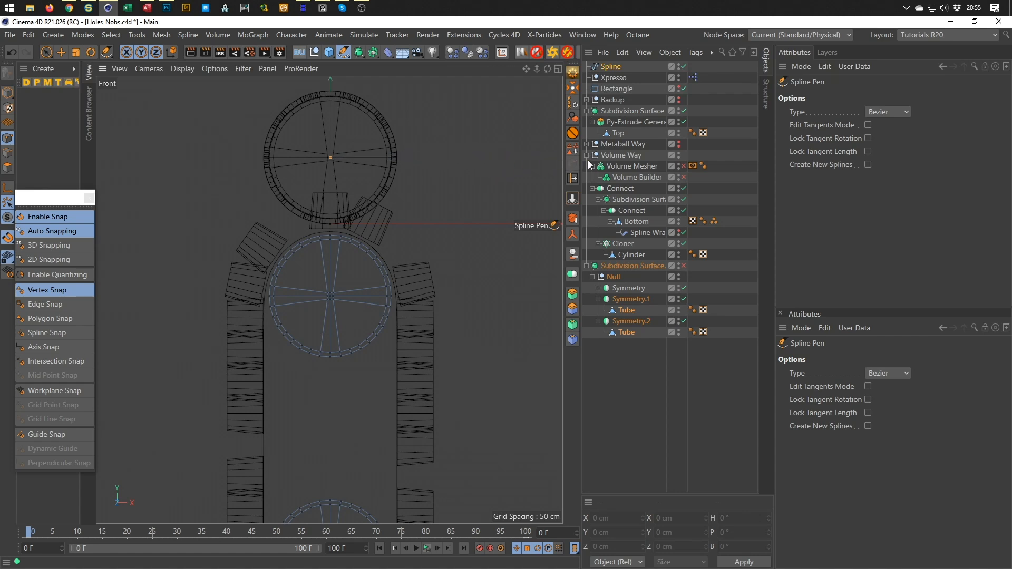
pyautogui.click(800, 66)
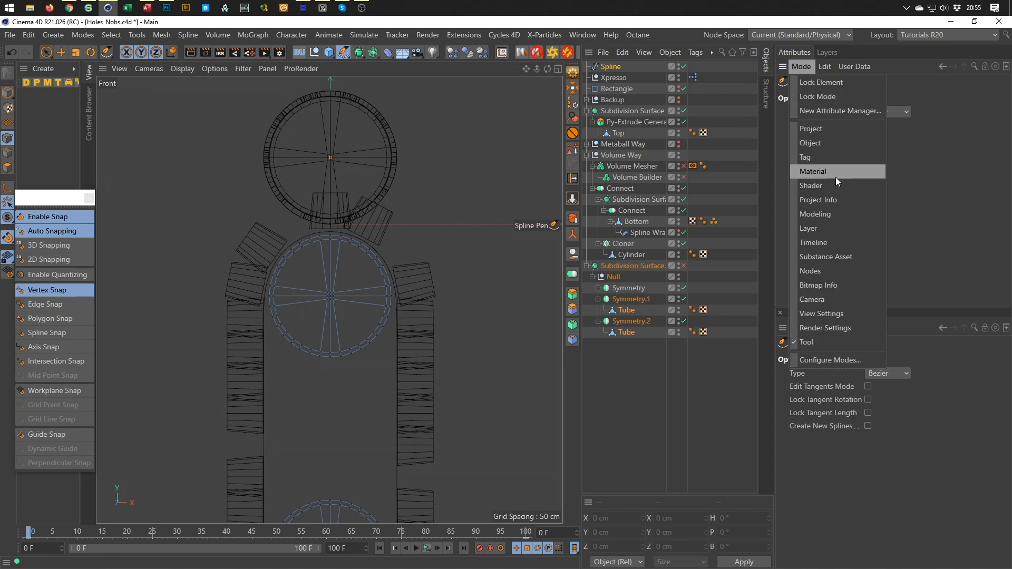
pyautogui.click(828, 213)
pyautogui.click(854, 97)
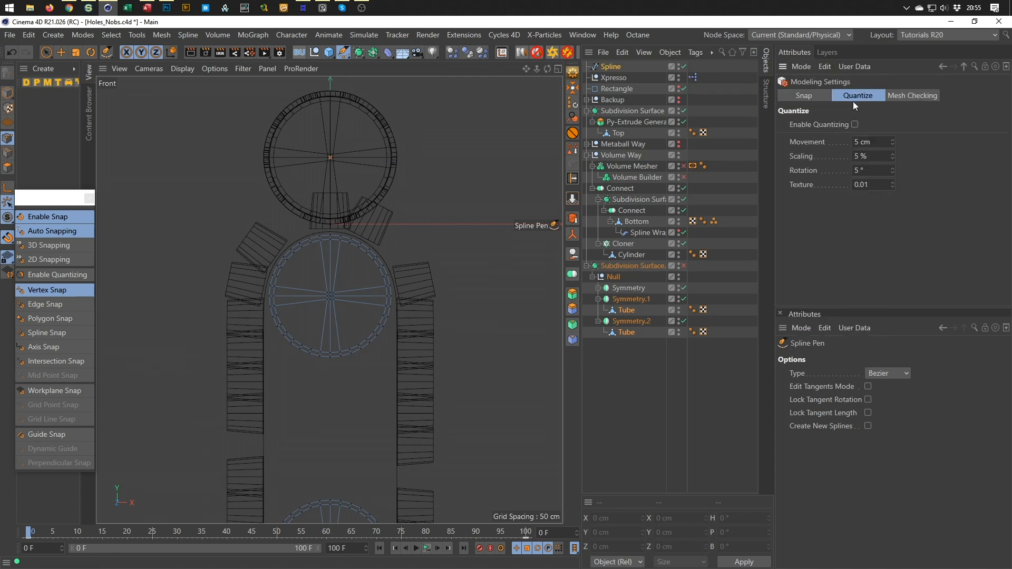
pyautogui.click(854, 125)
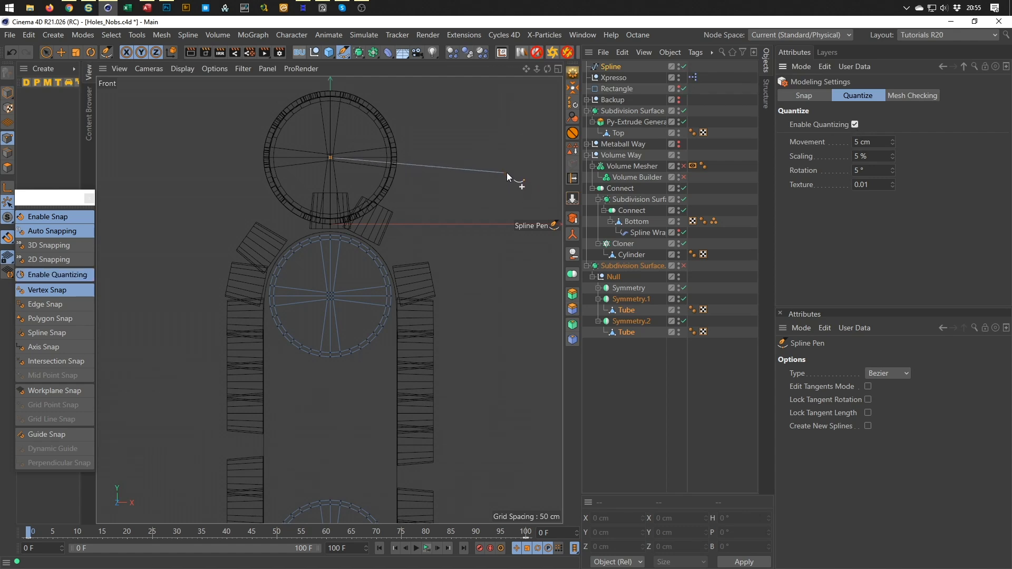
pyautogui.click(483, 157)
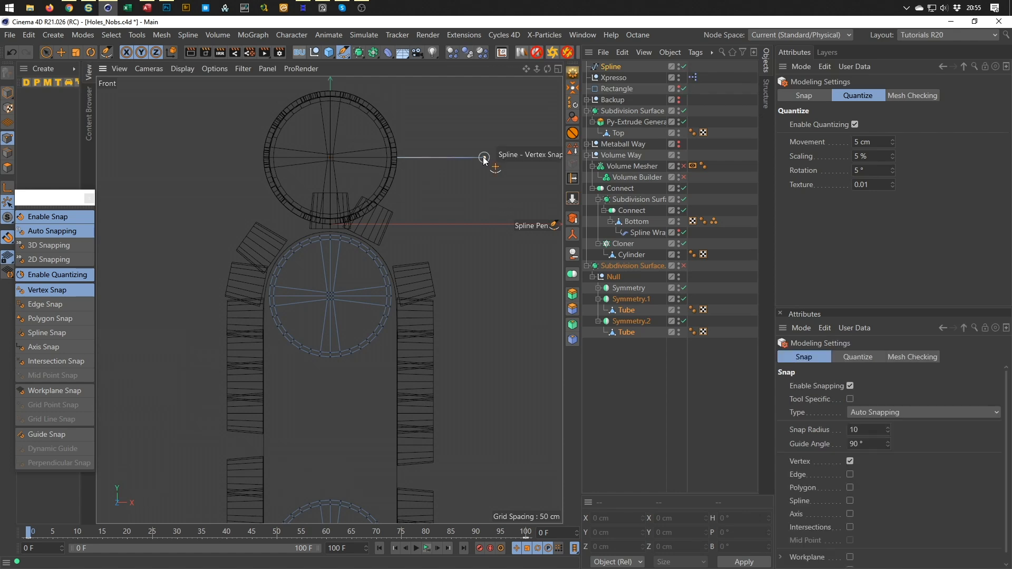
# Continue the spline with a point straight below the second one, and points snapped to the middle and bottom wheels' centres
pyautogui.click(483, 210)
pyautogui.scroll(4, 332, 295)
pyautogui.click(322, 301)
pyautogui.scroll(-4, 315, 305)
pyautogui.keyDown('alt'); pyautogui.moveTo(293, 331); pyautogui.dragTo(329, 142, button='middle'); pyautogui.keyUp('alt')
pyautogui.scroll(4, 350, 359)
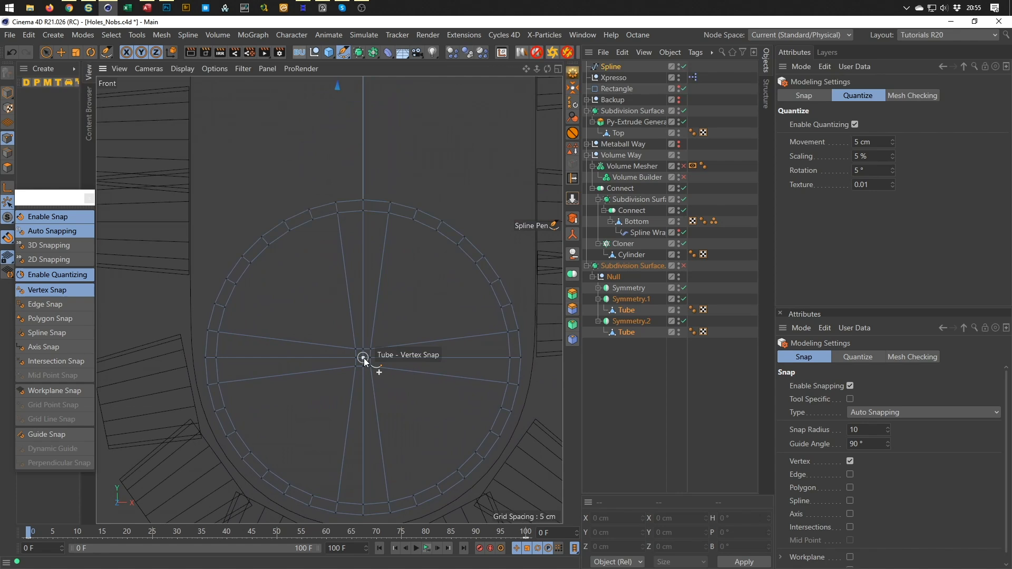
pyautogui.click(363, 359)
pyautogui.scroll(-4, 374, 355)
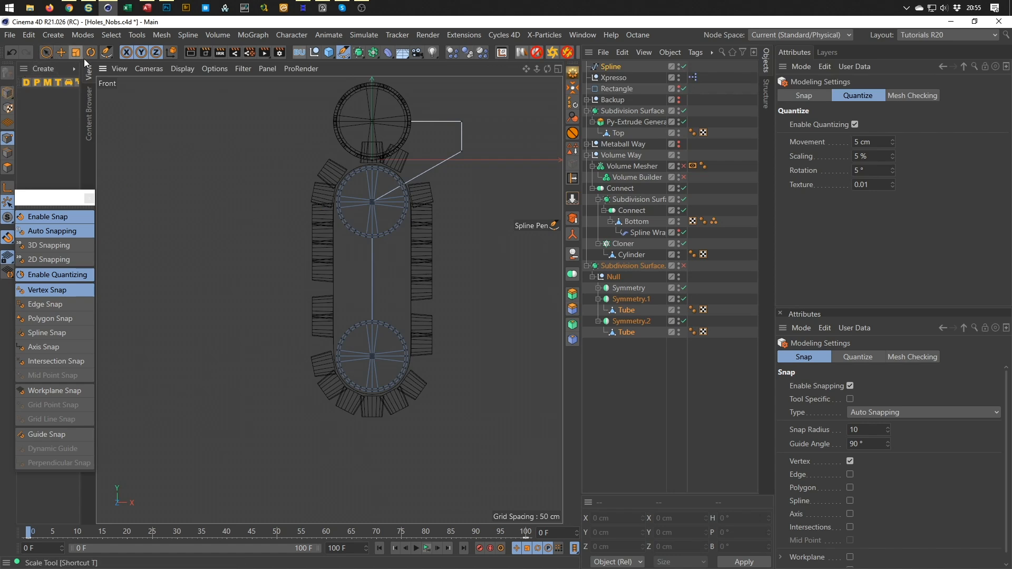
# Compare the drawn spline's path with the conveyor belt reference on Instagram in Chrome, and return to Cinema 4D
pyautogui.hotkey('alt', 'Tab')
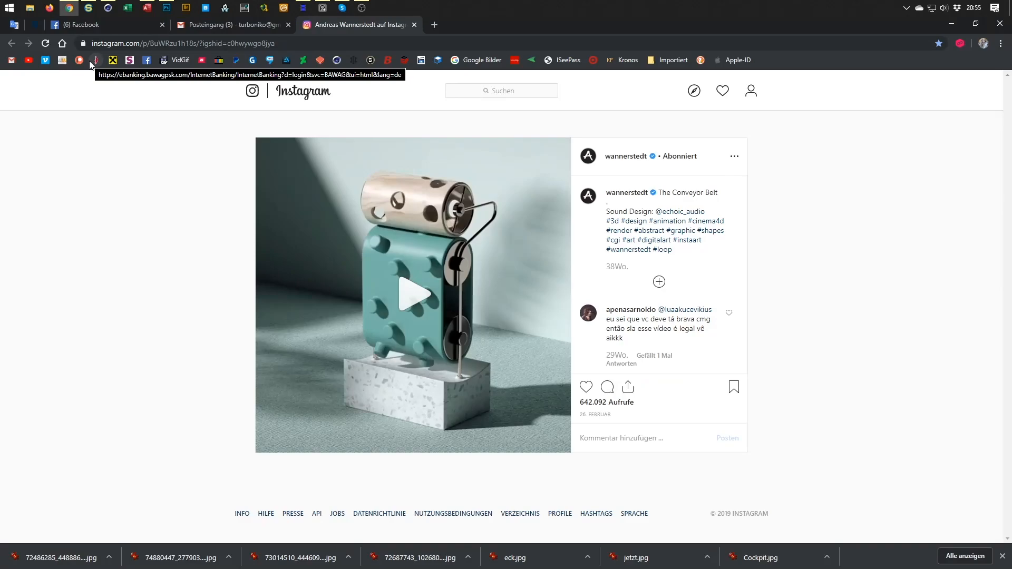
pyautogui.hotkey('alt', 'Tab')
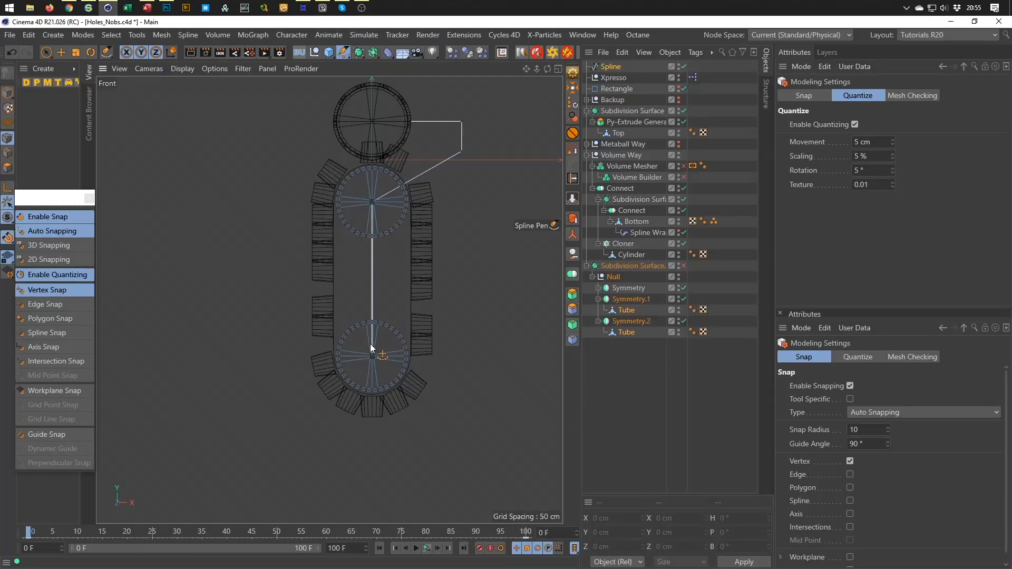
pyautogui.scroll(1, 370, 343)
pyautogui.keyDown('alt'); pyautogui.moveTo(384, 304); pyautogui.dragTo(391, 228, button='middle'); pyautogui.keyUp('alt')
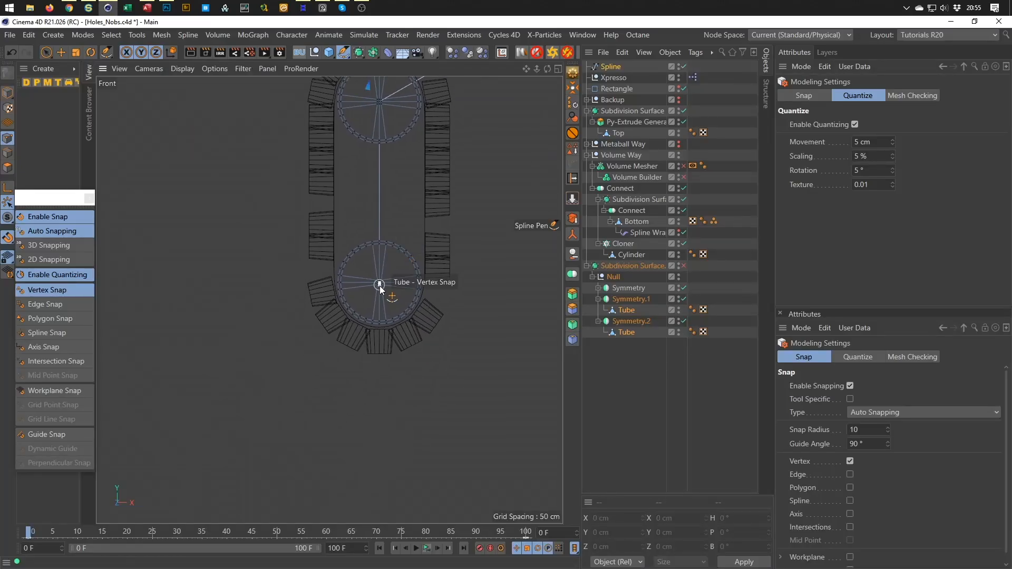
pyautogui.keyDown('alt'); pyautogui.moveTo(397, 233); pyautogui.dragTo(348, 353, button='middle'); pyautogui.keyUp('alt')
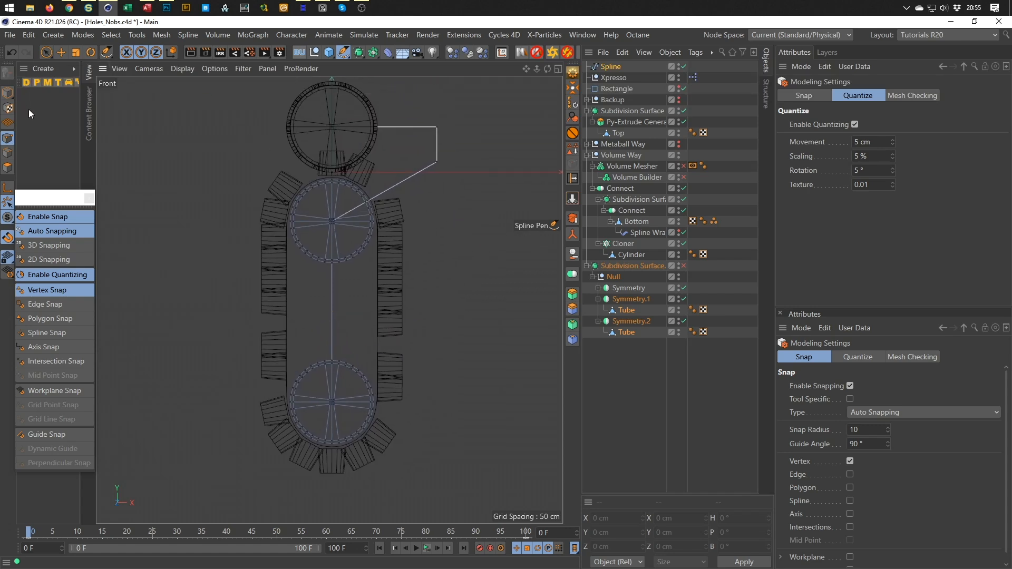
# Turn off snapping and quantizing, and select only the Spline's bend points: the two outer corners and the one at the middle wheel's centre
pyautogui.click(55, 217)
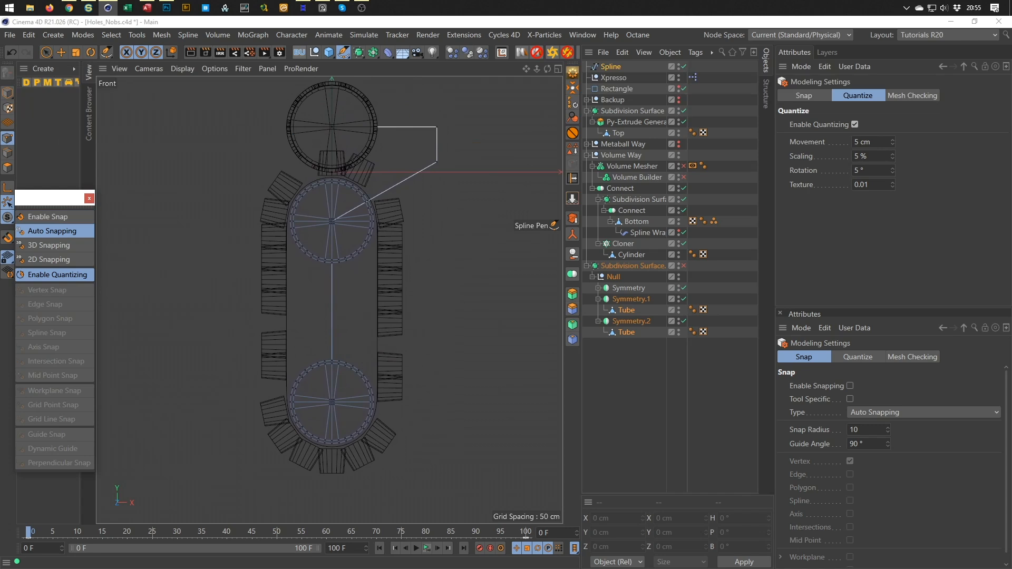
pyautogui.click(854, 124)
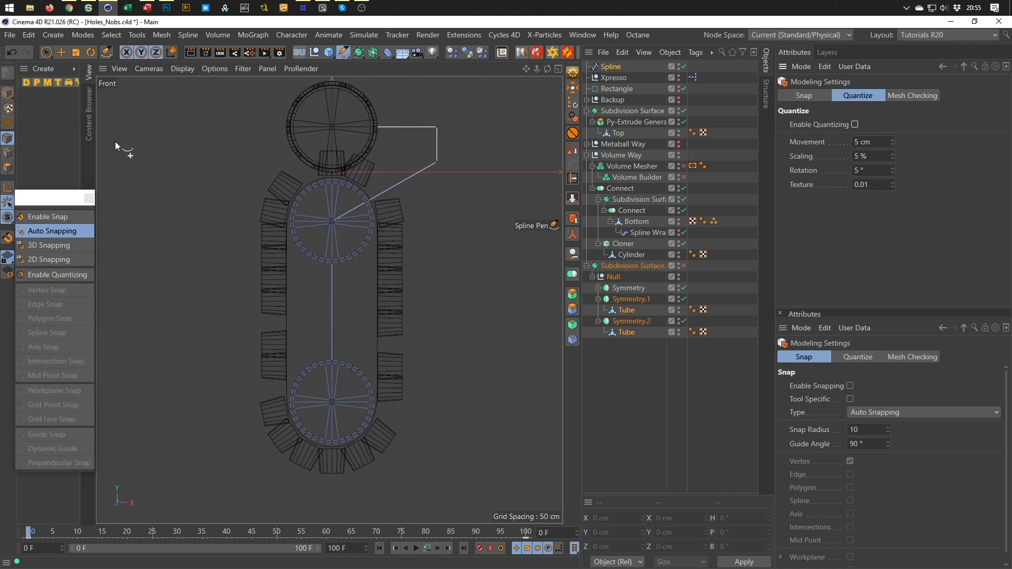
pyautogui.press('space')
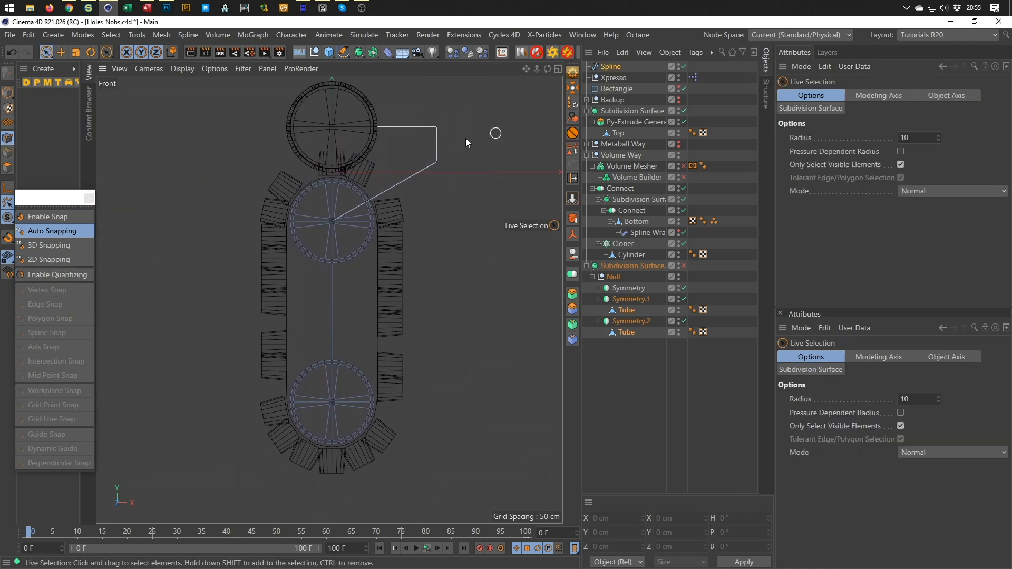
pyautogui.click(439, 165)
pyautogui.moveTo(442, 121)
pyautogui.keyDown('shift'); pyautogui.mouseDown()
pyautogui.moveTo(445, 207)
pyautogui.moveTo(305, 230)
pyautogui.mouseUp(); pyautogui.keyUp('shift')
pyautogui.click(546, 234)
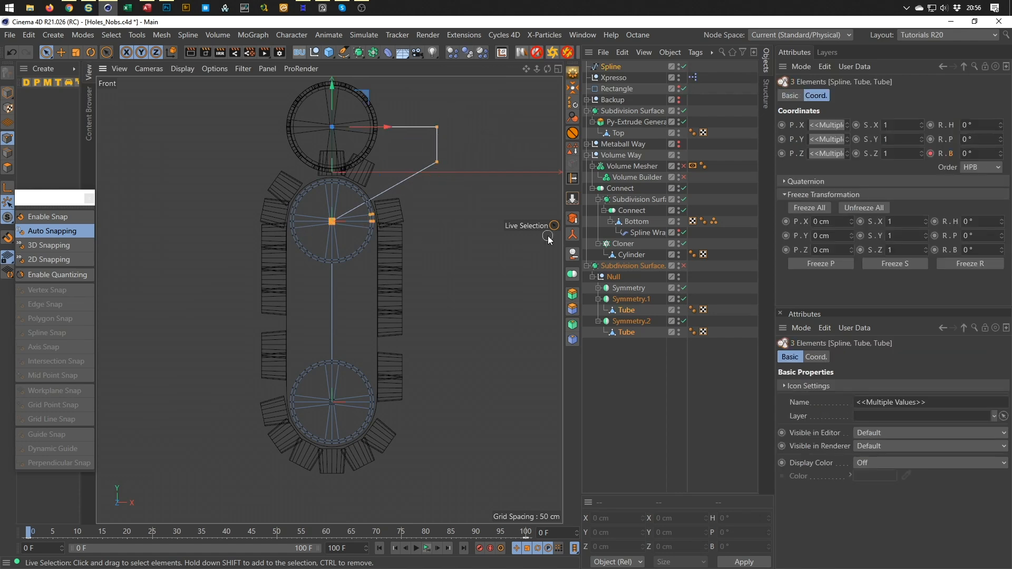
pyautogui.click(593, 349)
pyautogui.click(610, 67)
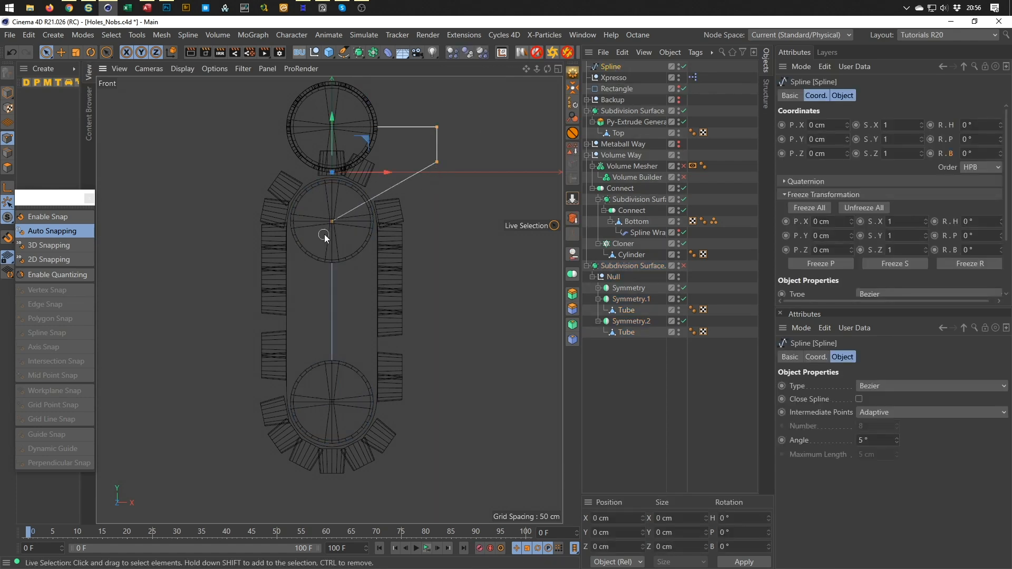
pyautogui.hotkey('ctrl', 'a')
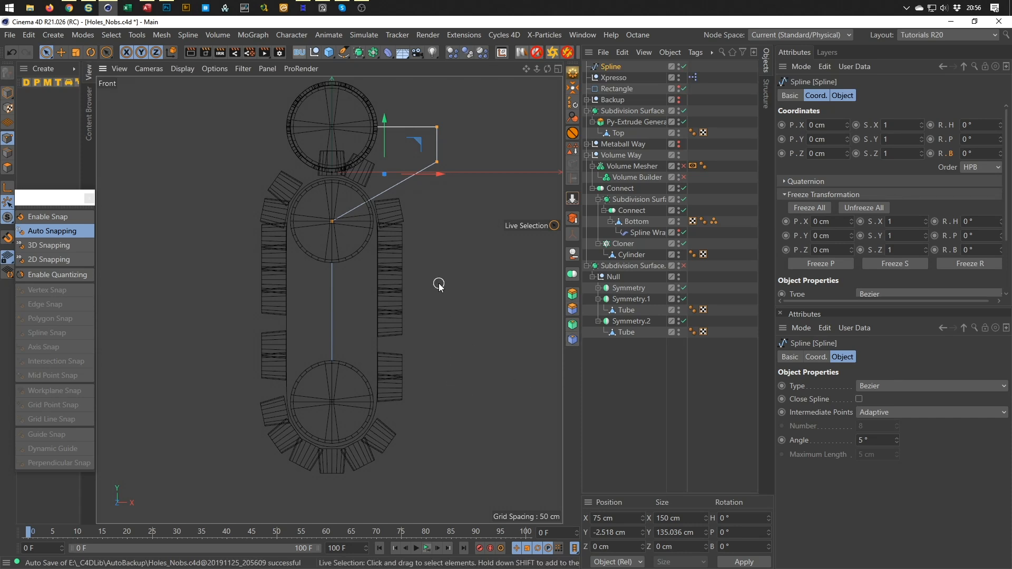
pyautogui.scroll(3, 437, 283)
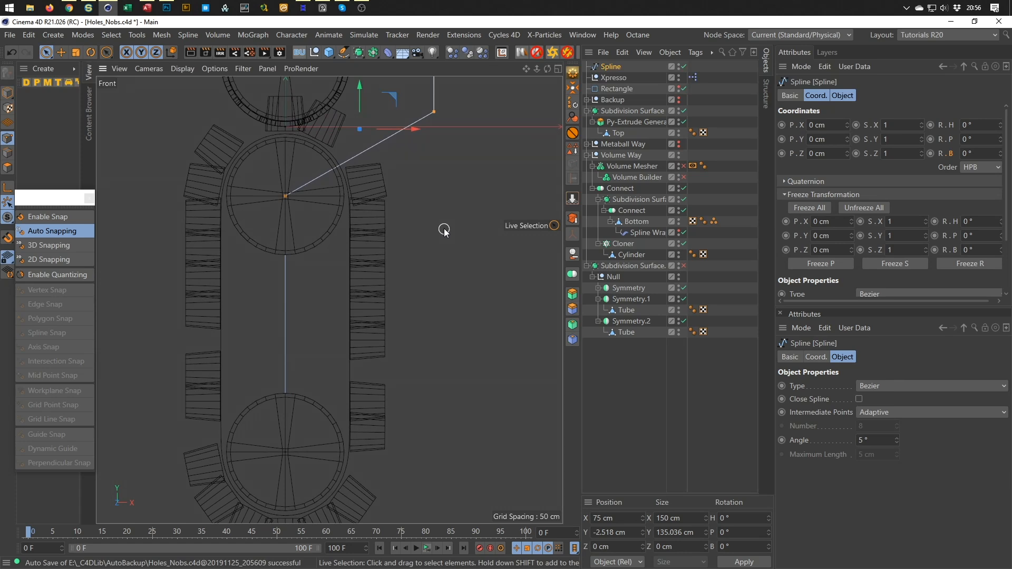
# Select the spline's two outer corner points and chamfer them with a radius of about 50 cm
pyautogui.scroll(-2, 444, 230)
pyautogui.click(450, 185)
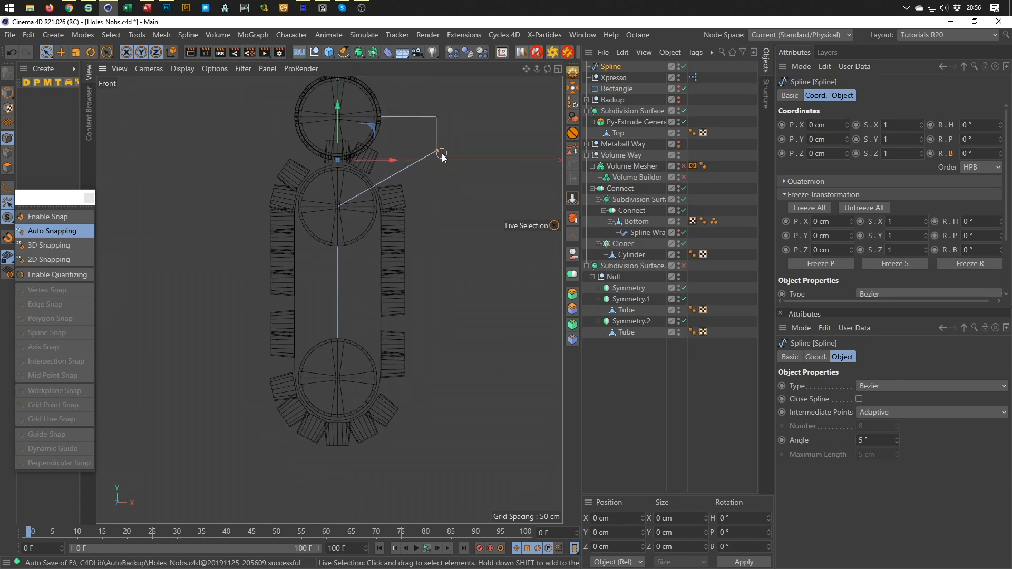
pyautogui.moveTo(444, 117); pyautogui.dragTo(440, 117)
pyautogui.rightClick(479, 246)
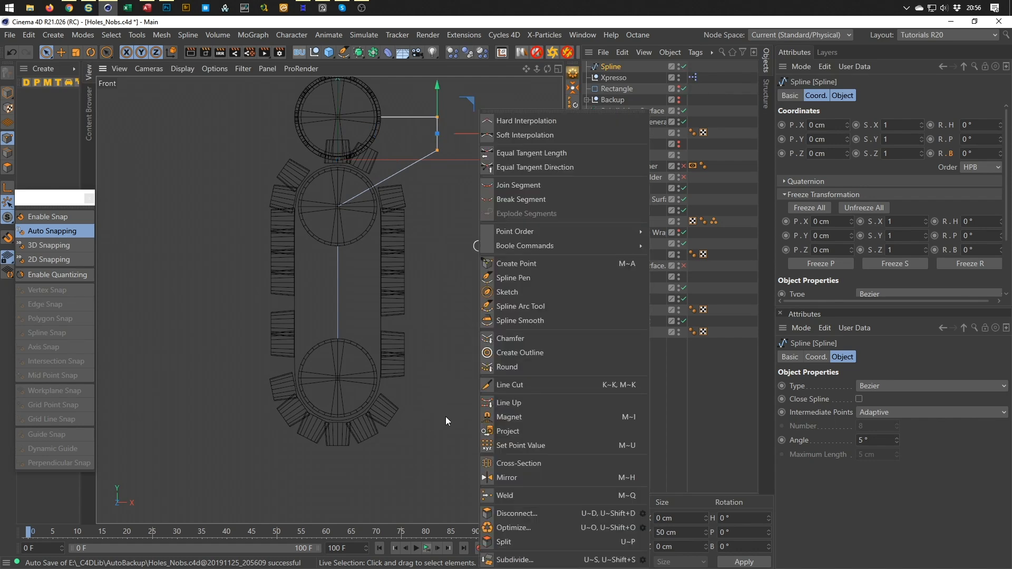
pyautogui.click(511, 339)
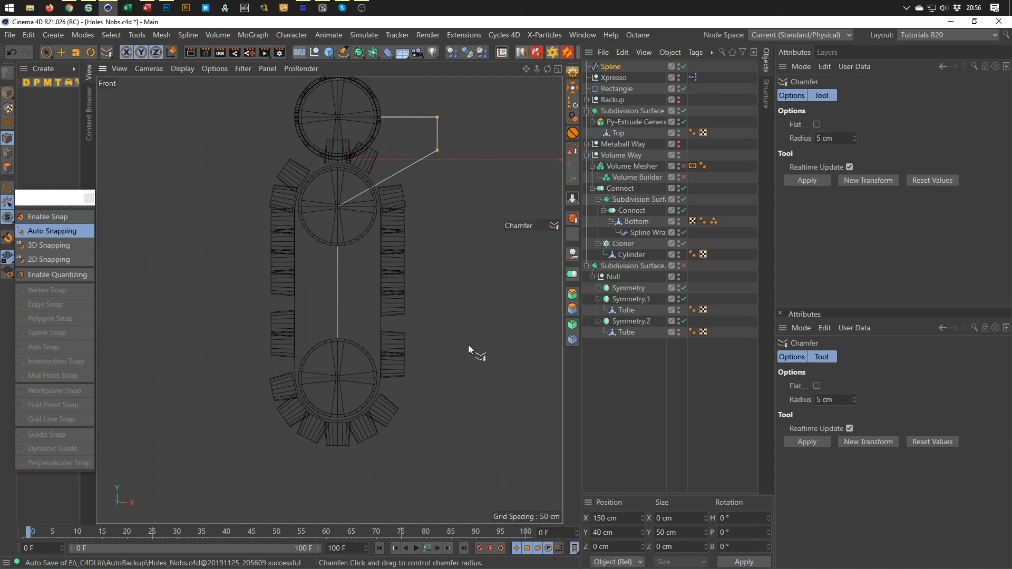
pyautogui.moveTo(478, 246); pyautogui.dragTo(497, 246)
pyautogui.moveTo(456, 338); pyautogui.dragTo(463, 338)
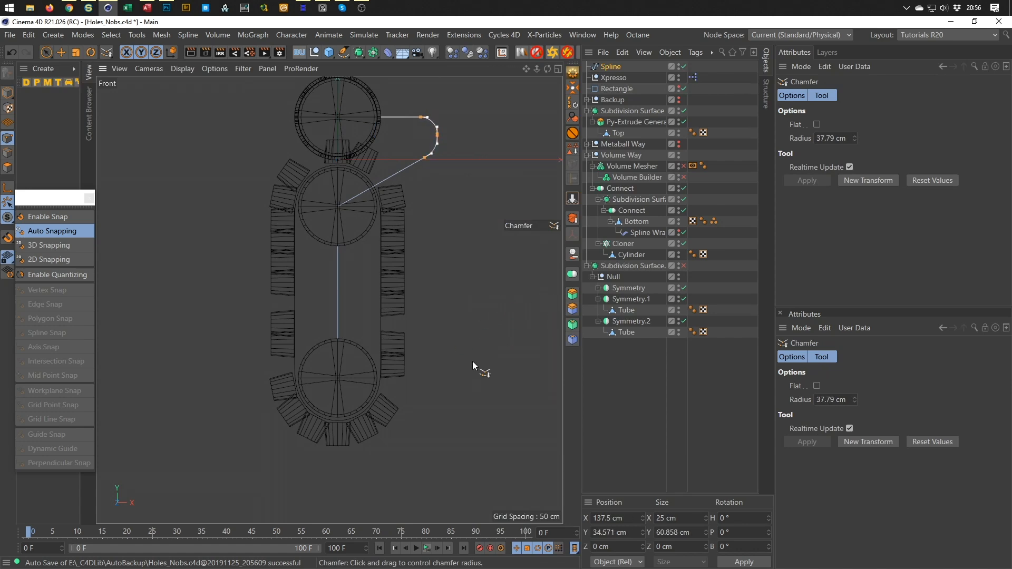
pyautogui.moveTo(423, 362); pyautogui.dragTo(466, 316)
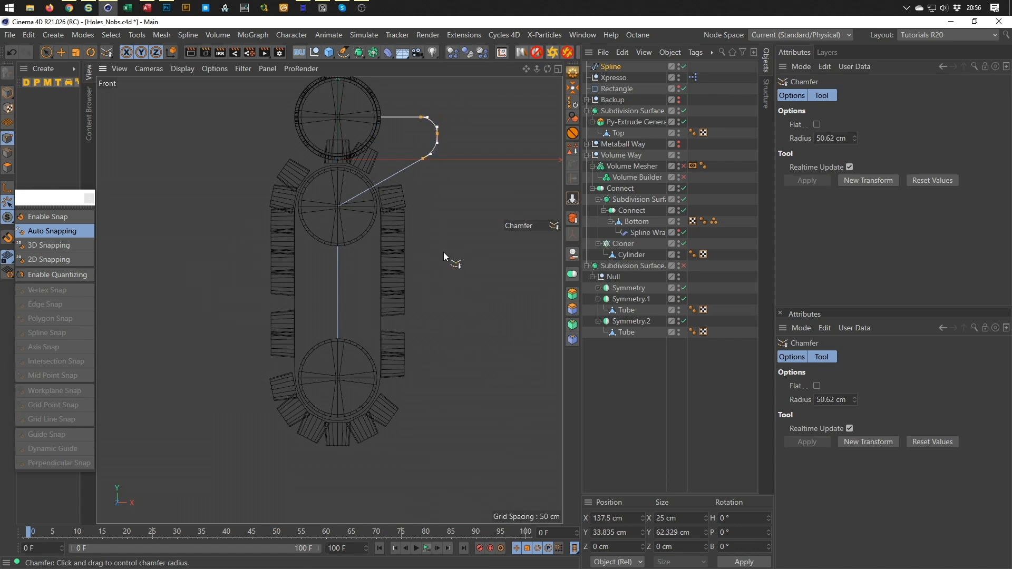
# Chamfer the spline point at the middle wheel's centre with a radius of about 6 cm
pyautogui.press('space')
pyautogui.click(455, 289)
pyautogui.keyDown('alt'); pyautogui.moveTo(362, 198); pyautogui.dragTo(422, 195, button='right'); pyautogui.keyUp('alt')
pyautogui.click(287, 226)
pyautogui.press('space')
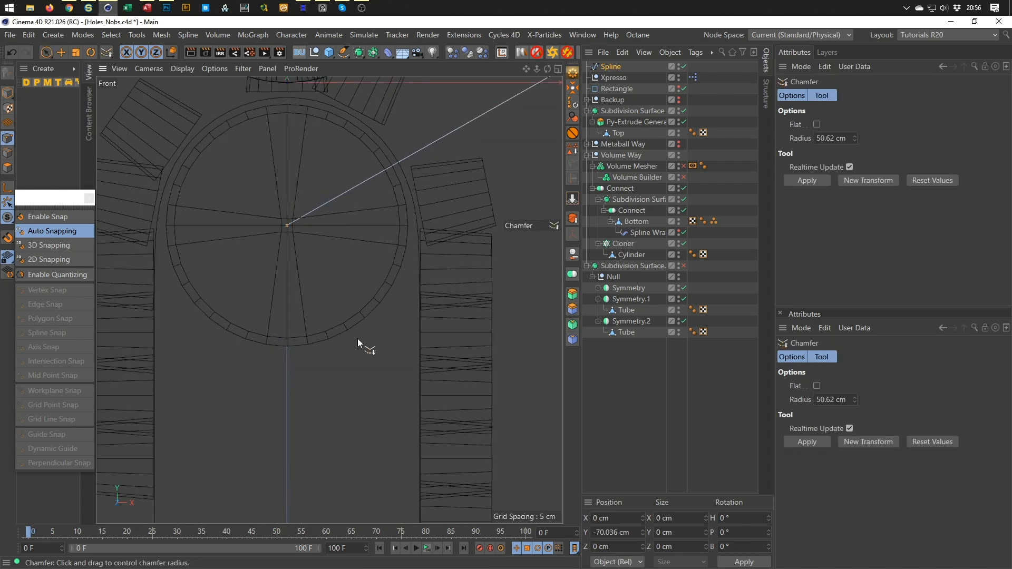
pyautogui.moveTo(286, 226); pyautogui.dragTo(296, 226)
pyautogui.keyDown('alt'); pyautogui.moveTo(331, 364); pyautogui.dragTo(273, 387, button='right'); pyautogui.keyUp('alt')
pyautogui.keyDown('alt'); pyautogui.moveTo(276, 388); pyautogui.dragTo(300, 277, button='middle'); pyautogui.keyUp('alt')
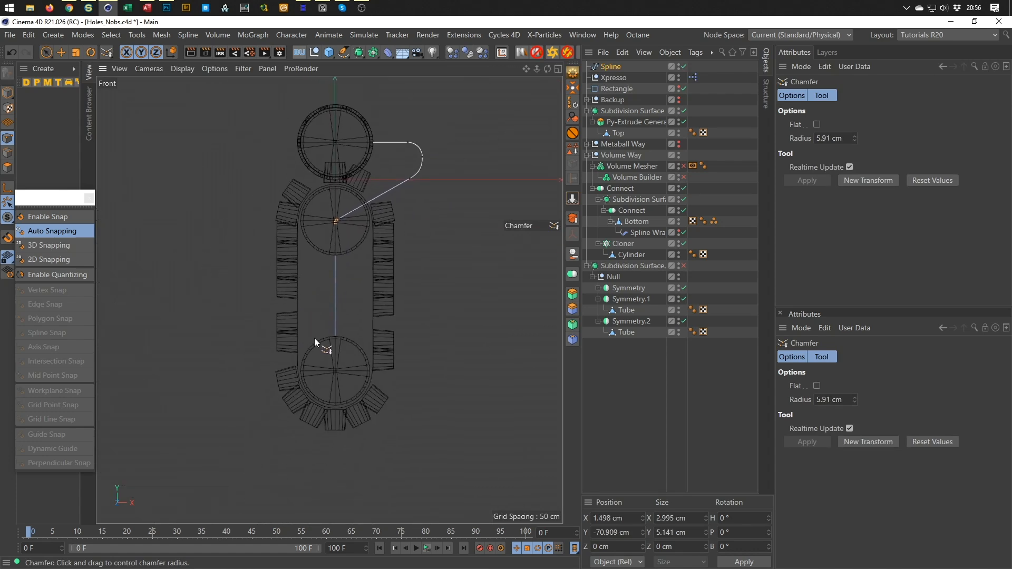
# Move the spline's lower end point straight down below the belt body to about Y -570 cm, and switch to the perspective view
pyautogui.press('space')
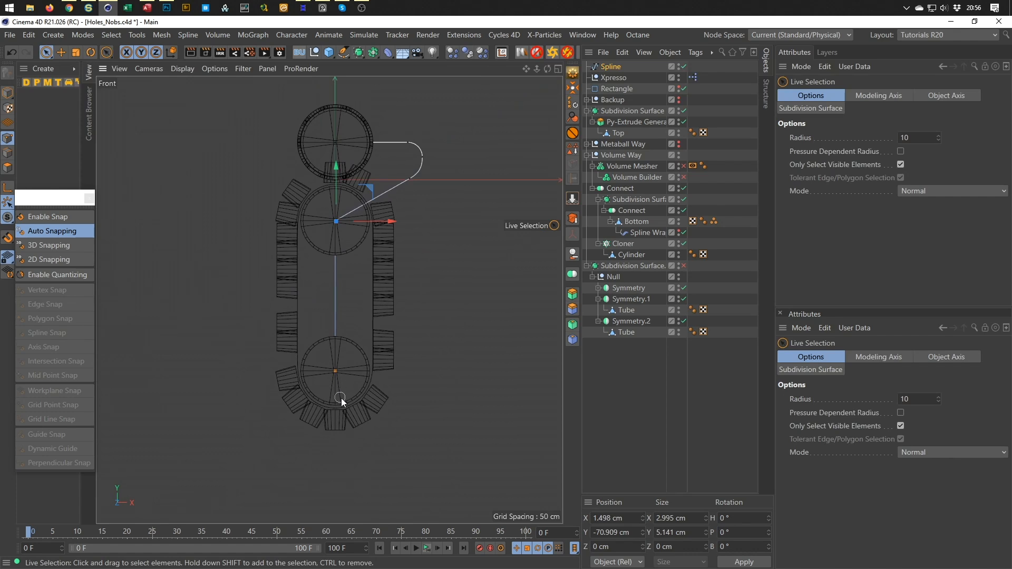
pyautogui.moveTo(334, 314); pyautogui.dragTo(351, 452)
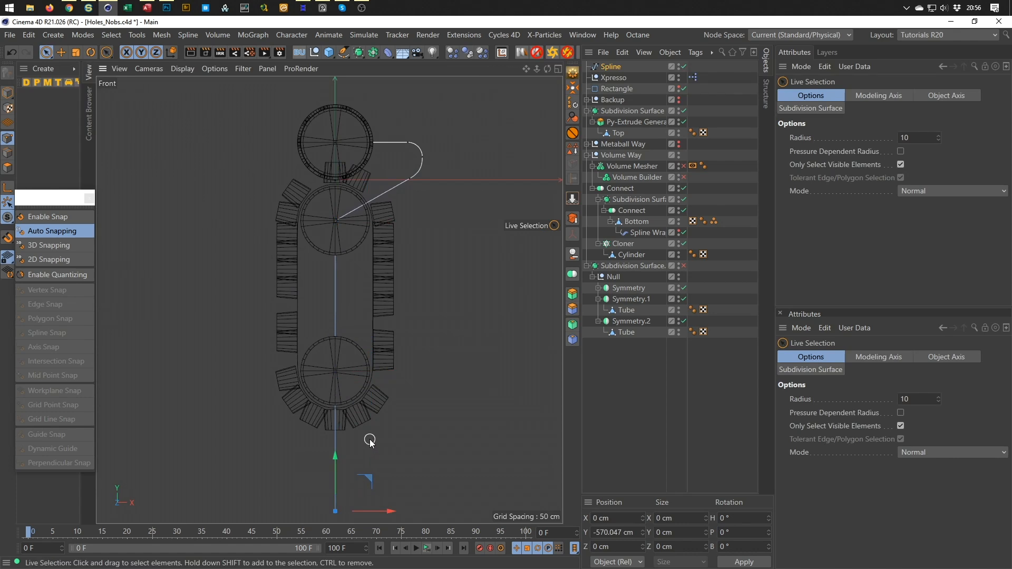
pyautogui.middleClick(370, 439)
pyautogui.middleClick(231, 214)
pyautogui.scroll(-3, 258, 235)
pyautogui.keyDown('alt'); pyautogui.moveTo(266, 239); pyautogui.dragTo(282, 302, button='middle'); pyautogui.keyUp('alt')
pyautogui.keyDown('alt'); pyautogui.moveTo(282, 303); pyautogui.dragTo(283, 342); pyautogui.keyUp('alt')
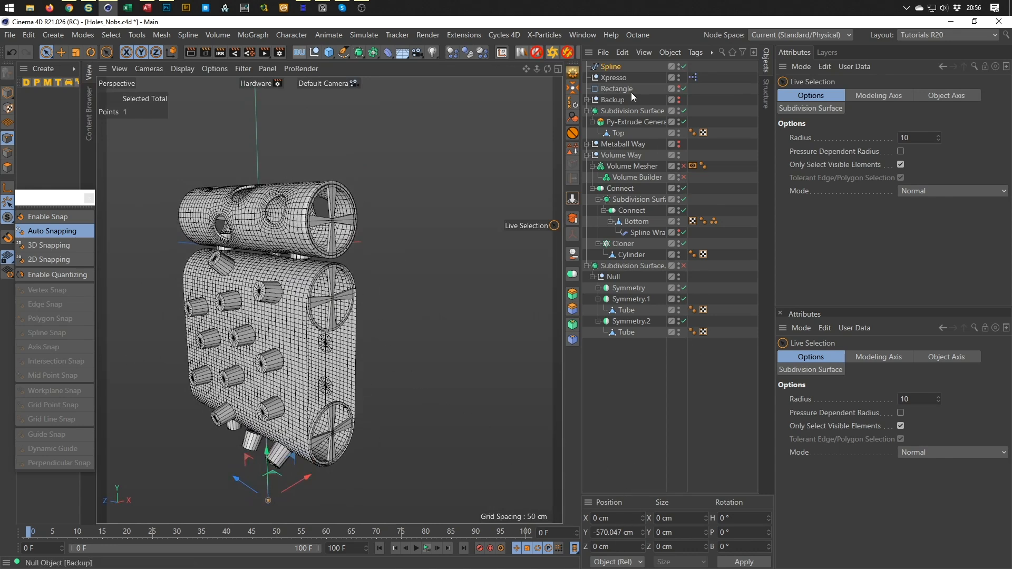
# Switch from point to model mode and set the whole Spline's Z position to -200 cm
pyautogui.click(8, 93)
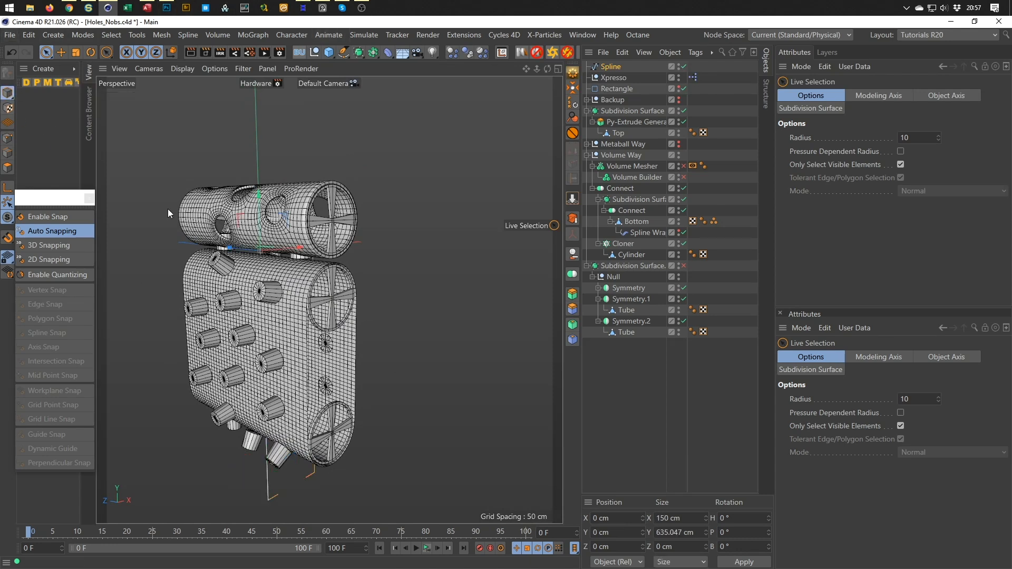
pyautogui.click(606, 547)
pyautogui.press('BackSpace')
pyautogui.write('-200')
pyautogui.press('Return')
pyautogui.scroll(4, 328, 229)
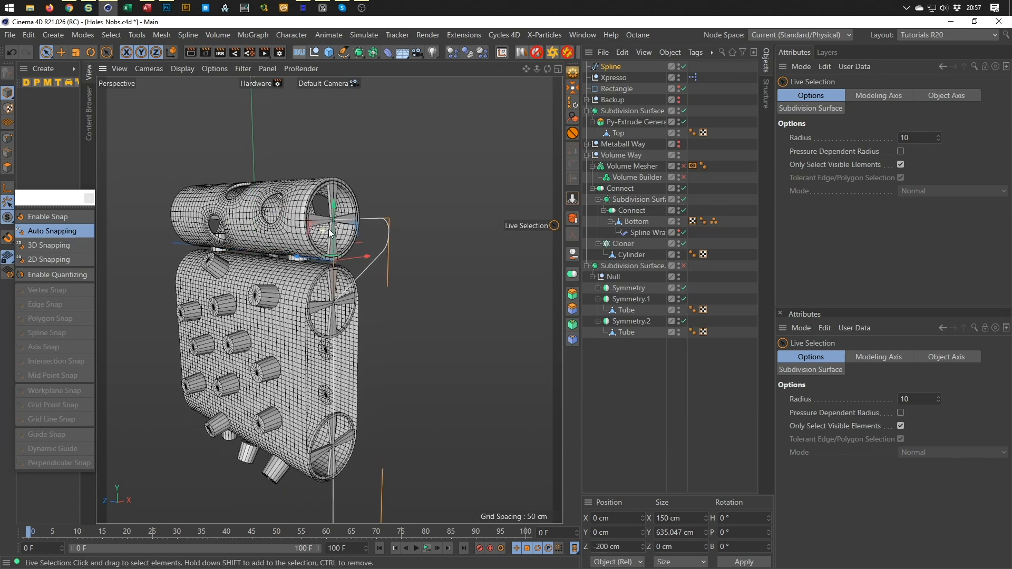
pyautogui.scroll(3, 400, 243)
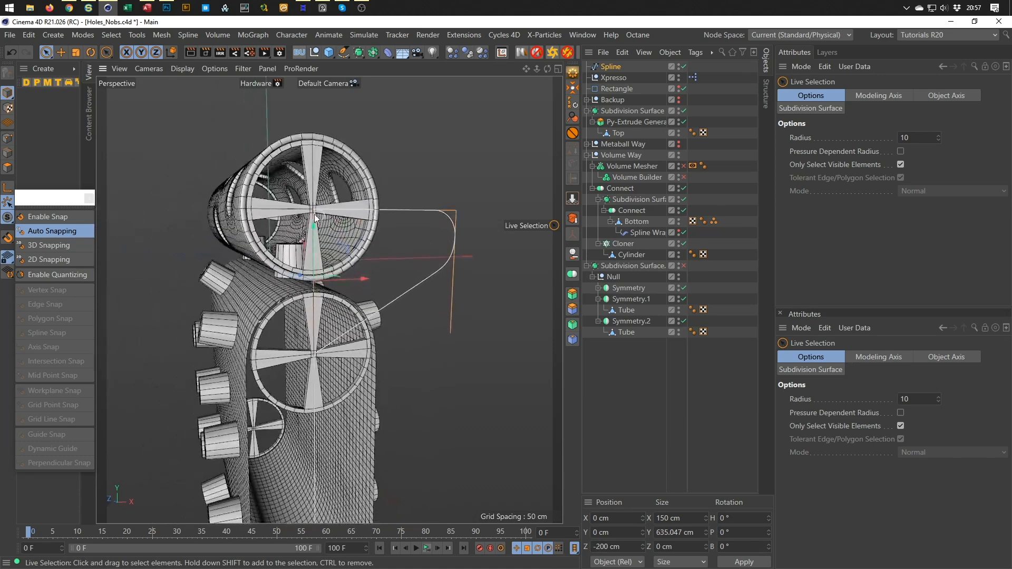
pyautogui.scroll(2, 337, 202)
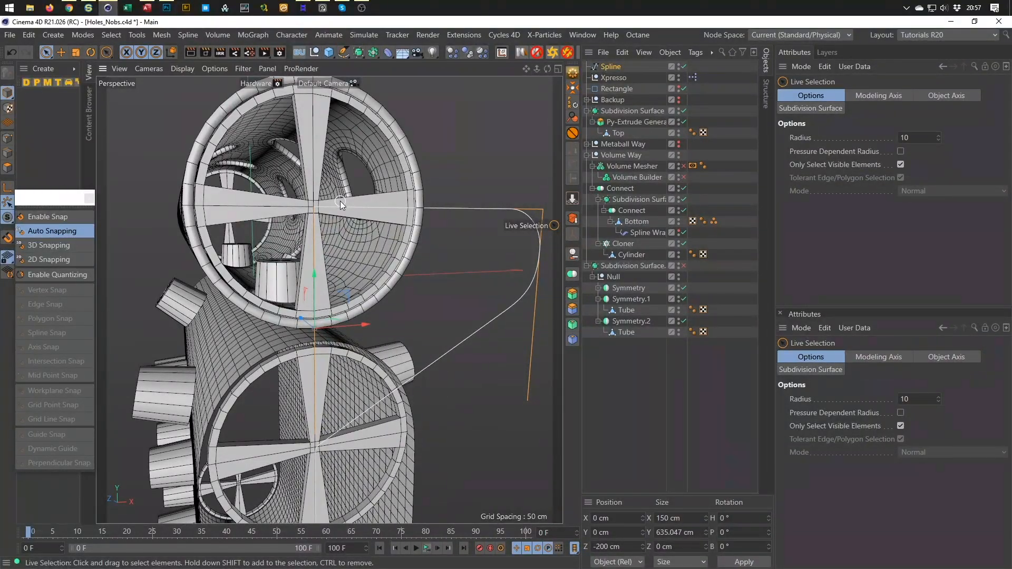
pyautogui.keyDown('alt'); pyautogui.moveTo(330, 217); pyautogui.dragTo(239, 206); pyautogui.keyUp('alt')
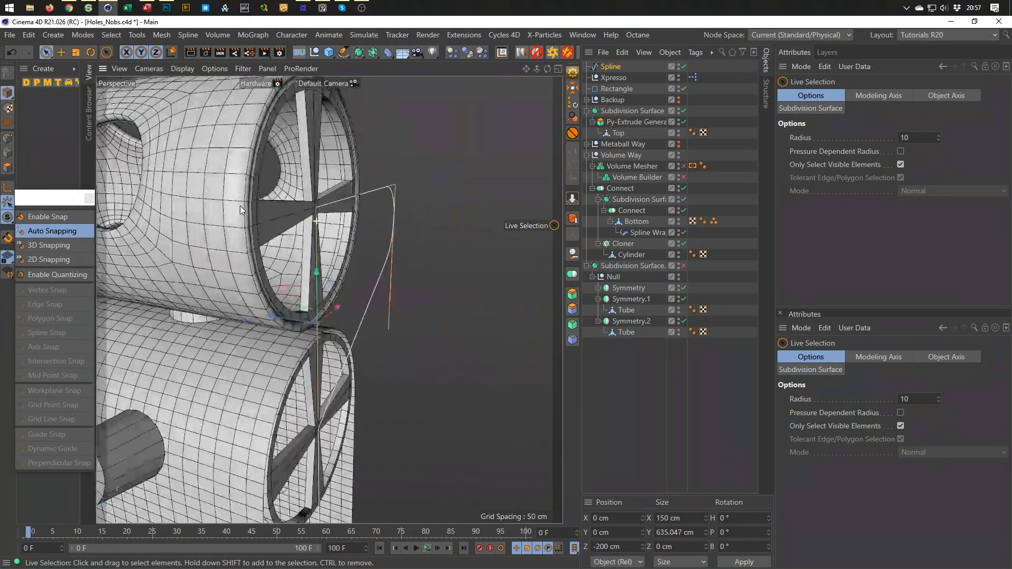
# Set the Spline's Z position to -205 cm and check its alignment with the wheels' crossbars
pyautogui.moveTo(626, 548); pyautogui.dragTo(595, 563)
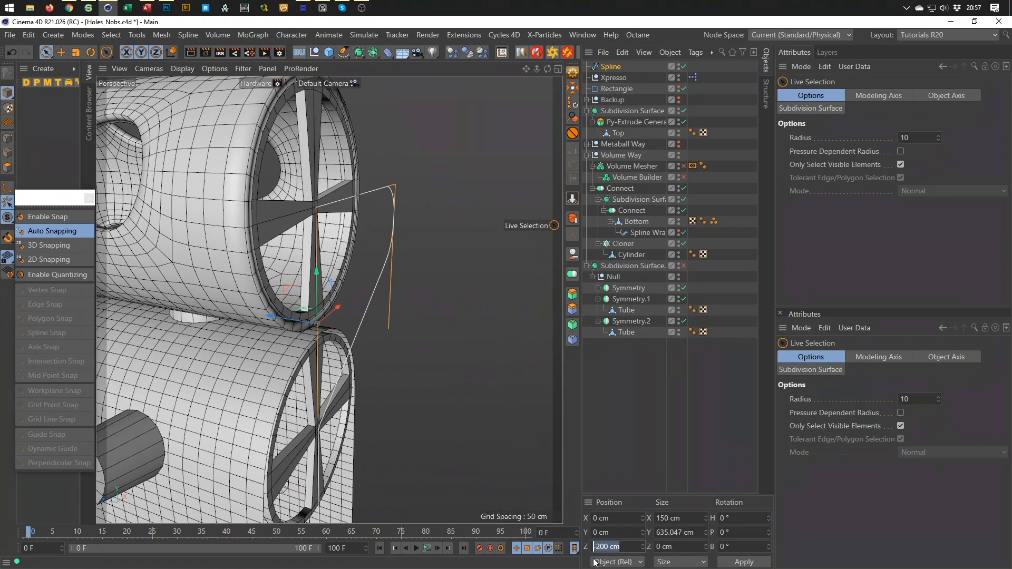
pyautogui.click(631, 547)
pyautogui.press('Return')
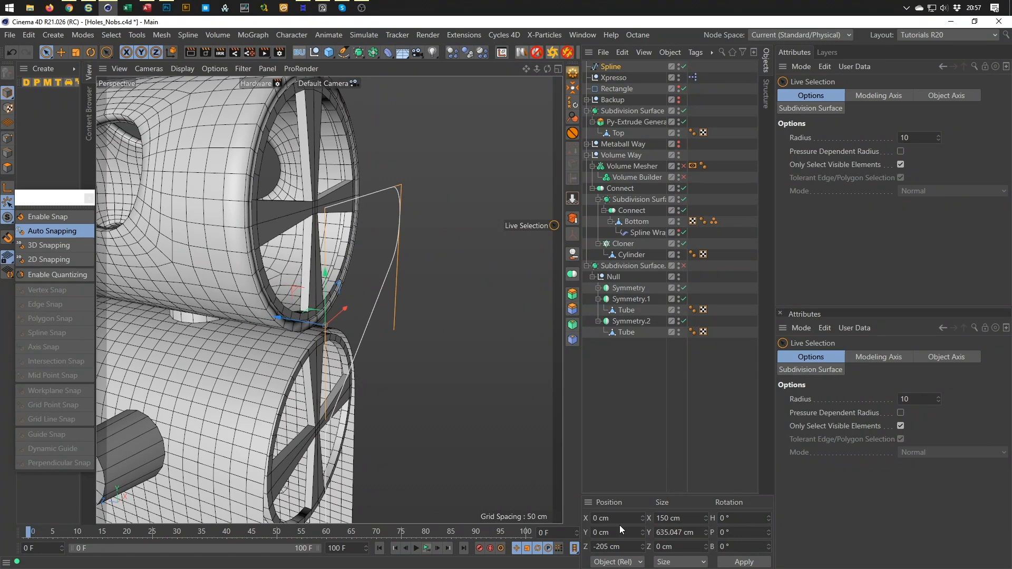
pyautogui.keyDown('alt'); pyautogui.moveTo(328, 253); pyautogui.dragTo(361, 179); pyautogui.keyUp('alt')
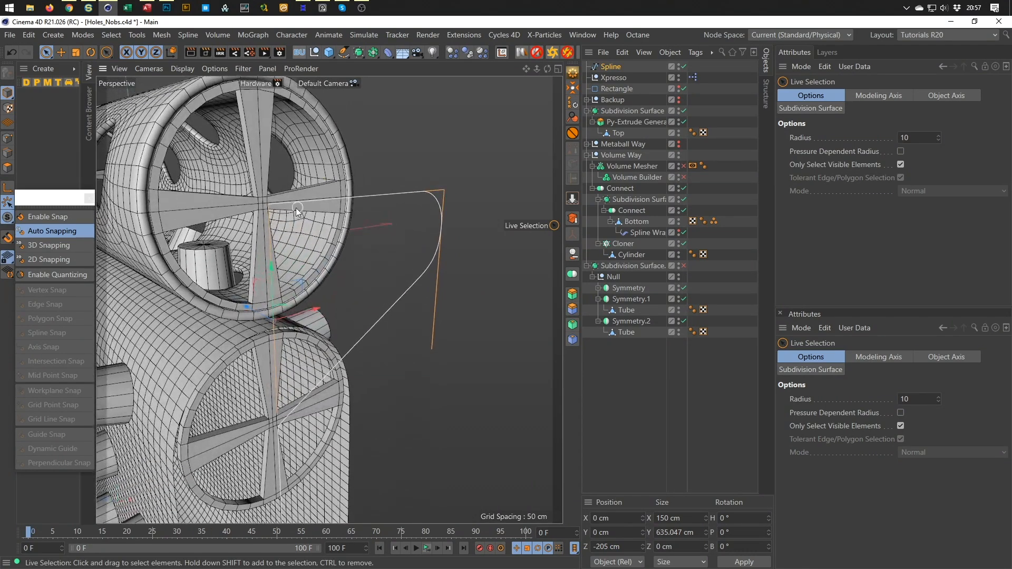
pyautogui.keyDown('alt'); pyautogui.moveTo(277, 236); pyautogui.dragTo(259, 270); pyautogui.keyUp('alt')
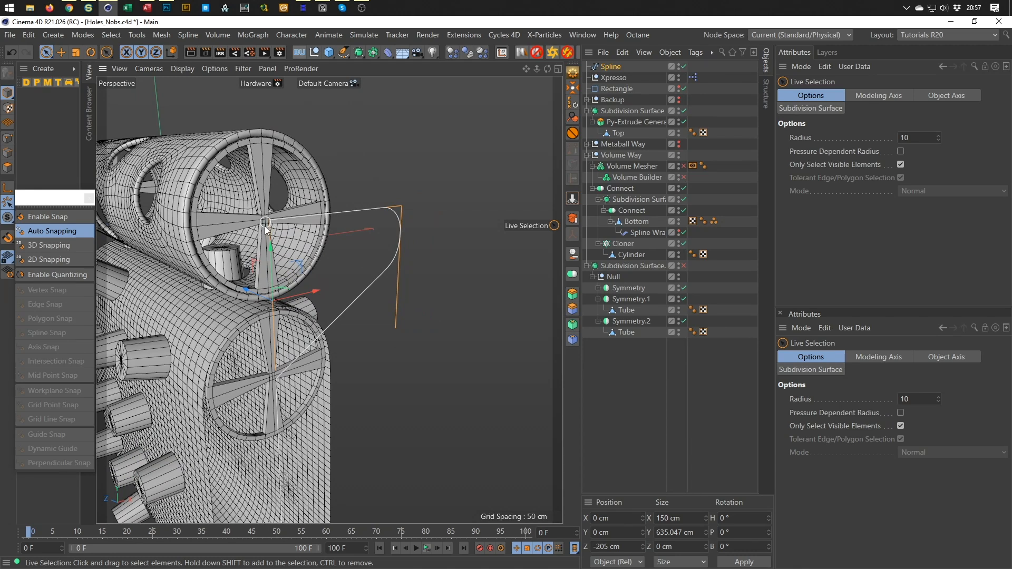
pyautogui.keyDown('alt'); pyautogui.moveTo(292, 390); pyautogui.dragTo(335, 310); pyautogui.keyUp('alt')
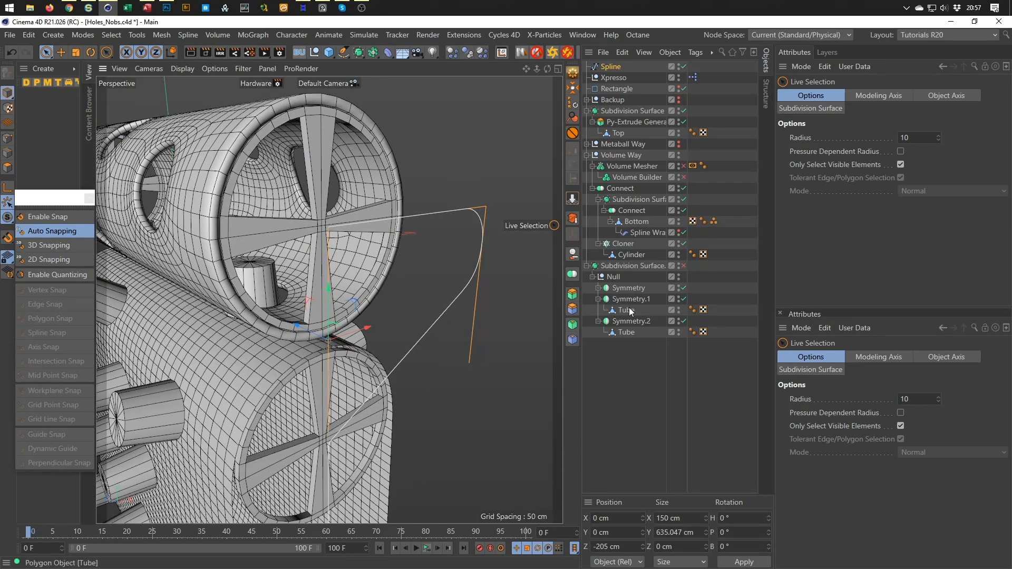
# Add a Cylinder, make it a child of the Tube under Symmetry, and reset its position to the top wheel's centre
pyautogui.keyDown('ctrl'); pyautogui.moveTo(630, 308); pyautogui.dragTo(621, 289); pyautogui.keyUp('ctrl')
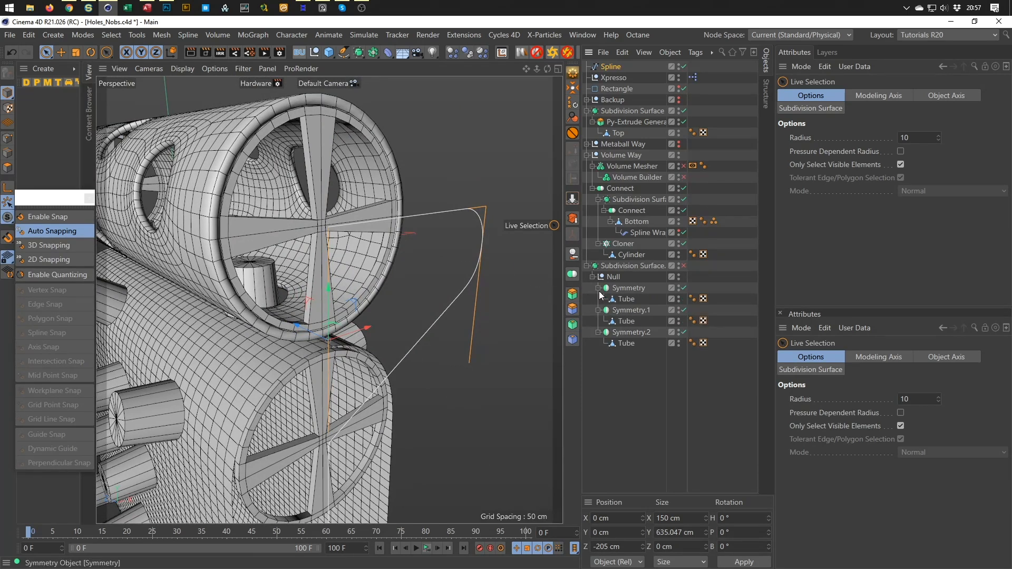
pyautogui.click(329, 53)
pyautogui.click(548, 68)
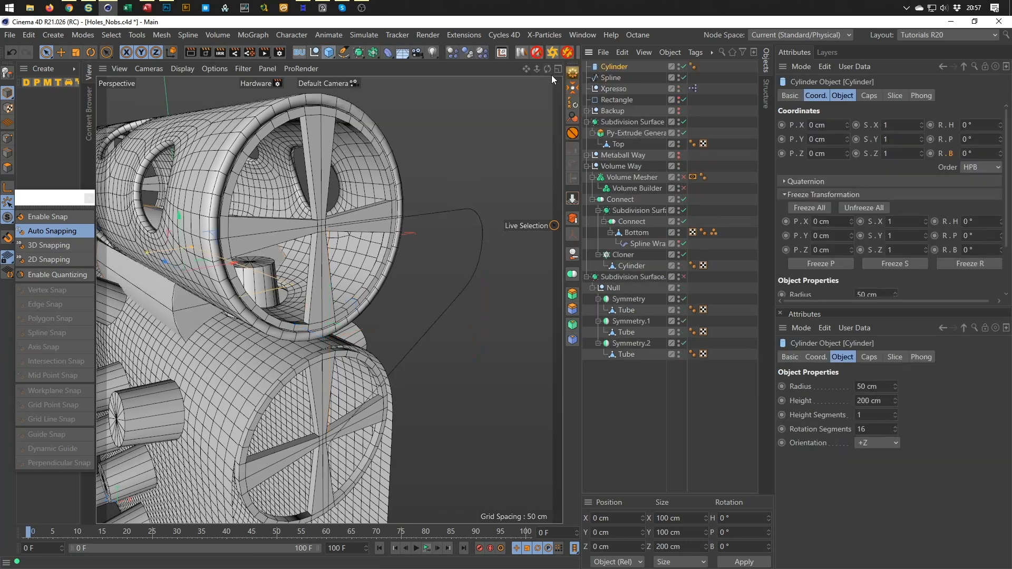
pyautogui.keyDown('alt'); pyautogui.moveTo(483, 216); pyautogui.dragTo(261, 295); pyautogui.keyUp('alt')
pyautogui.keyDown('alt'); pyautogui.moveTo(262, 297); pyautogui.dragTo(291, 292, button='middle'); pyautogui.keyUp('alt')
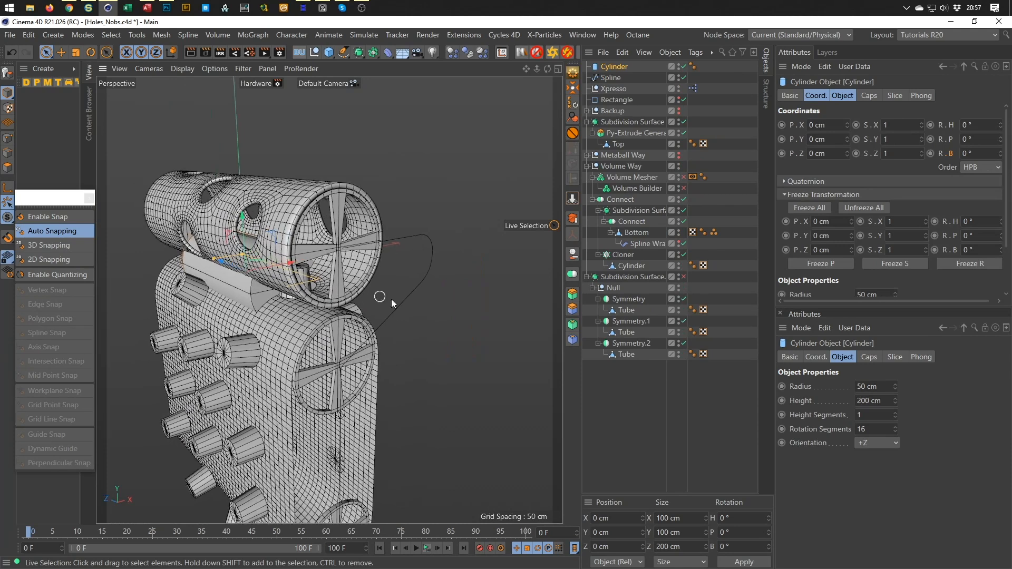
pyautogui.moveTo(613, 66); pyautogui.dragTo(626, 310)
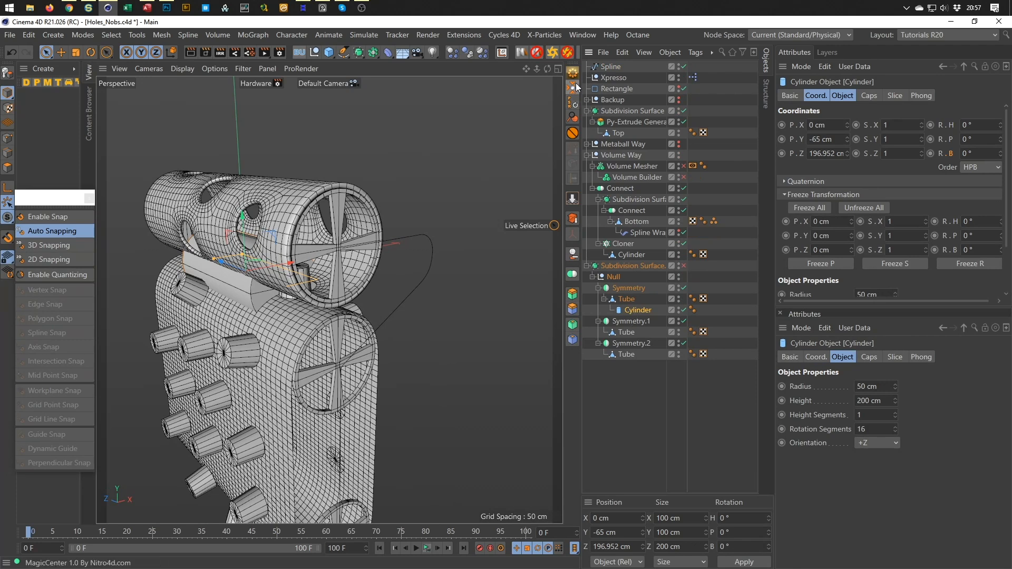
pyautogui.click(573, 103)
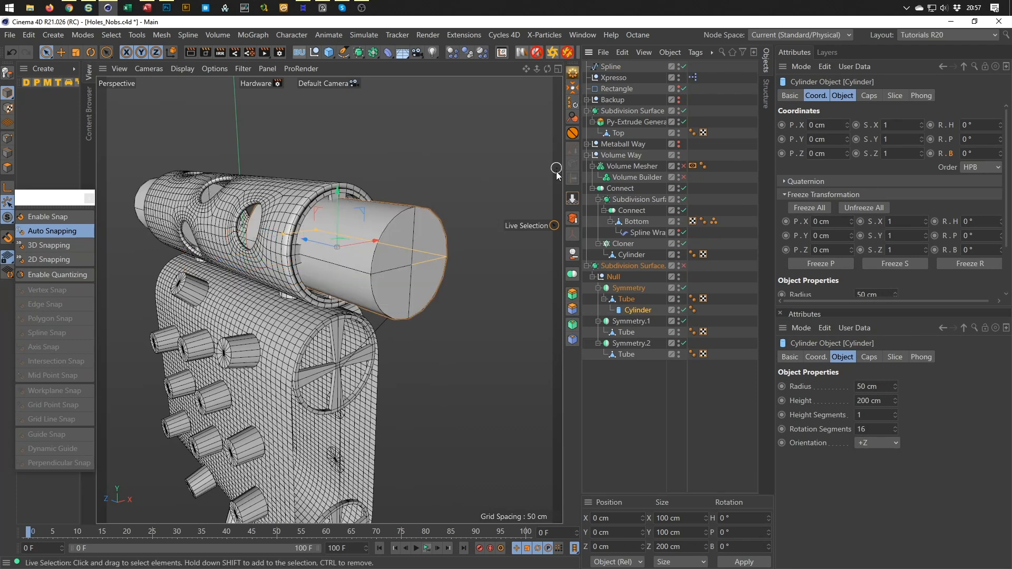
# Shrink the new Cylinder down to a small hub at the wheel's centre, with radius 10 cm and height 5 cm
pyautogui.scroll(5, 407, 263)
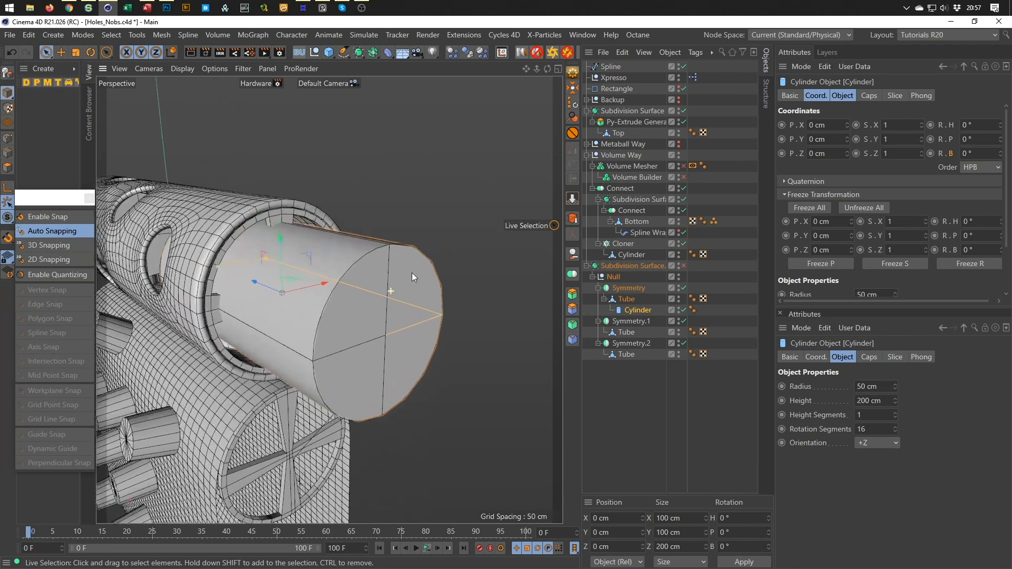
pyautogui.moveTo(218, 267); pyautogui.dragTo(274, 298)
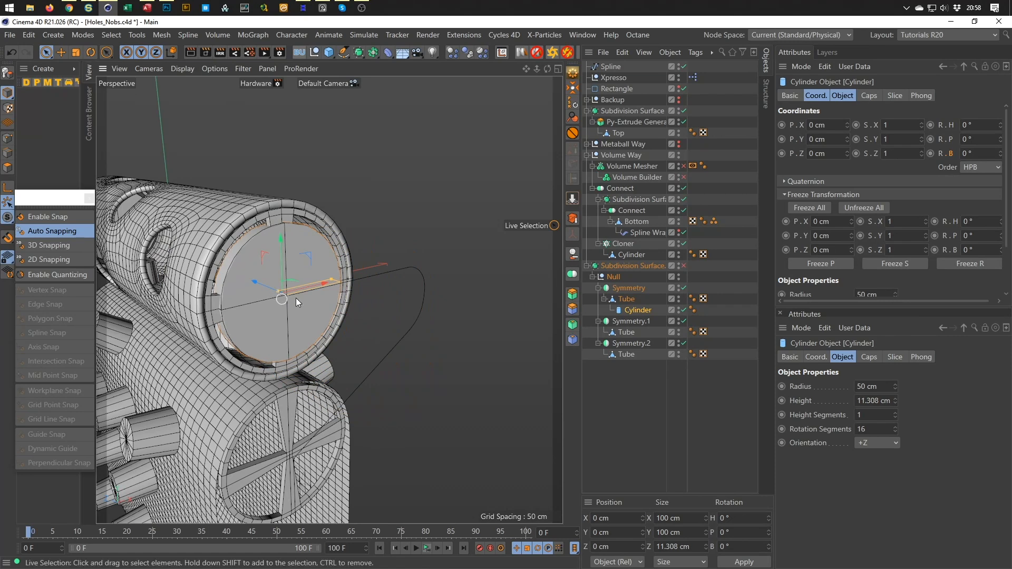
pyautogui.moveTo(332, 278); pyautogui.dragTo(290, 293)
pyautogui.scroll(5, 306, 284)
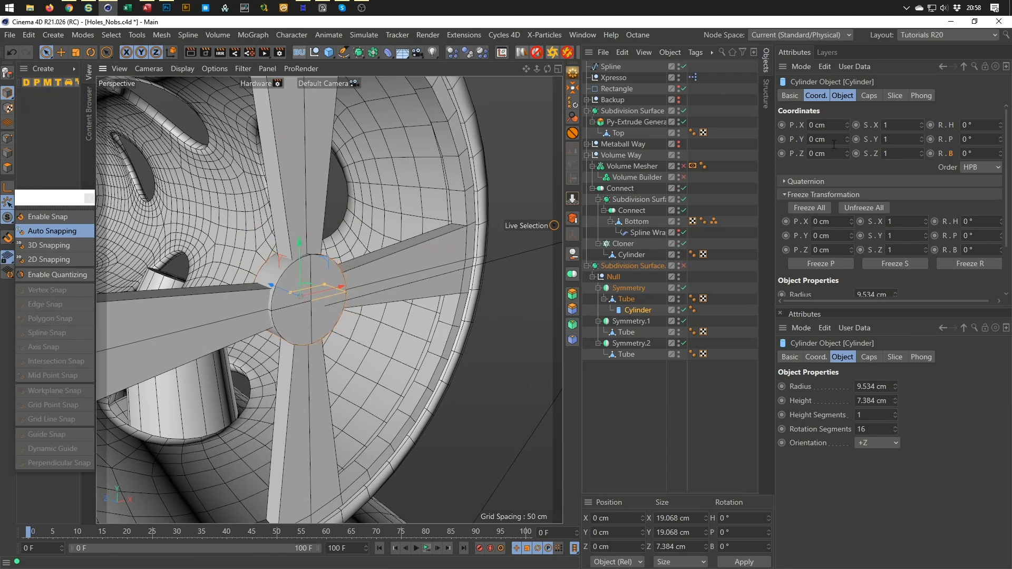
pyautogui.click(849, 97)
pyautogui.click(887, 127)
pyautogui.write('10')
pyautogui.press('Tab')
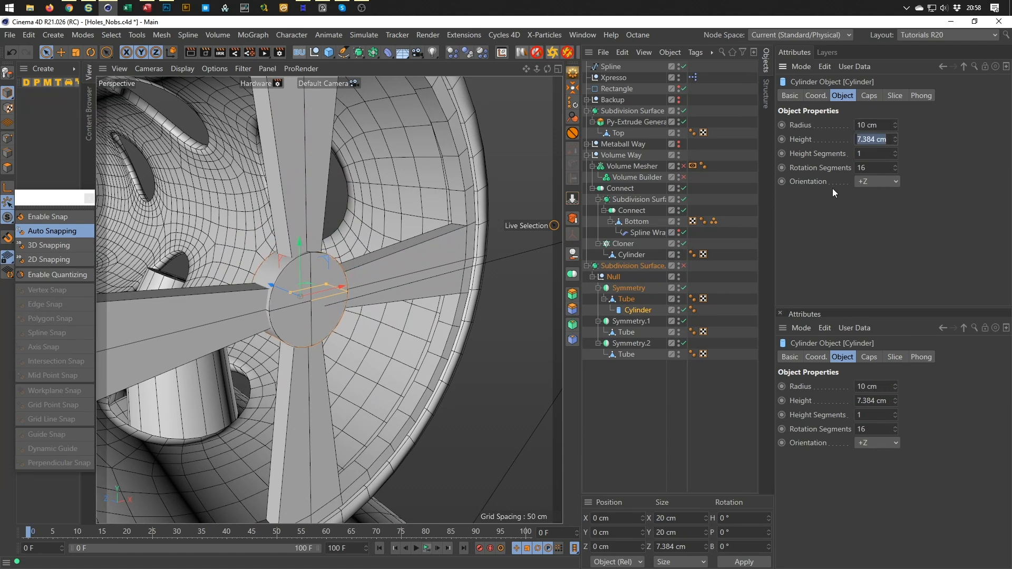
pyautogui.write('5')
pyautogui.press('Return')
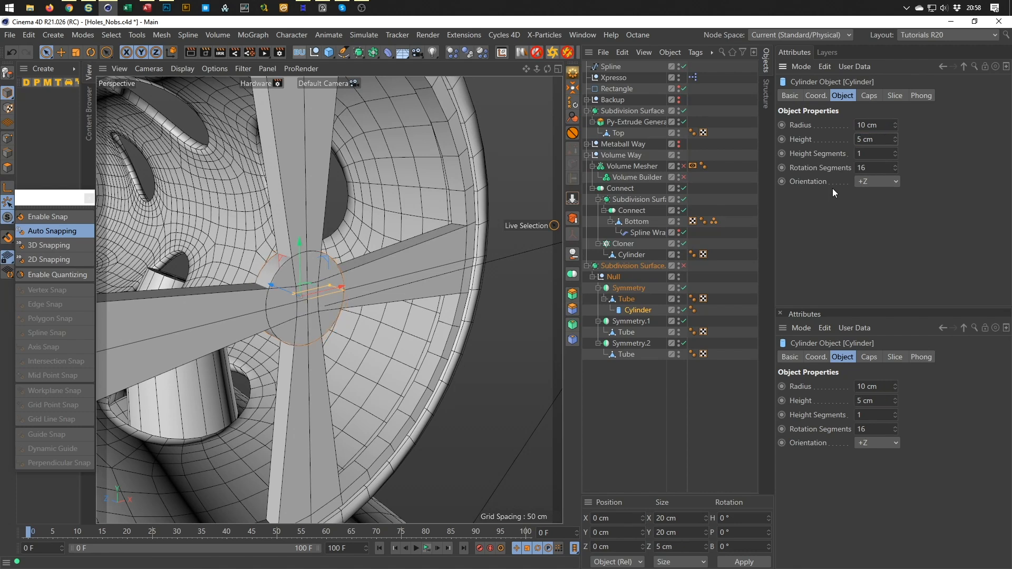
# Move the hub Cylinder outward from the crossbars to about Z -8 cm and stretch its height to about 11.5 cm
pyautogui.press('e')
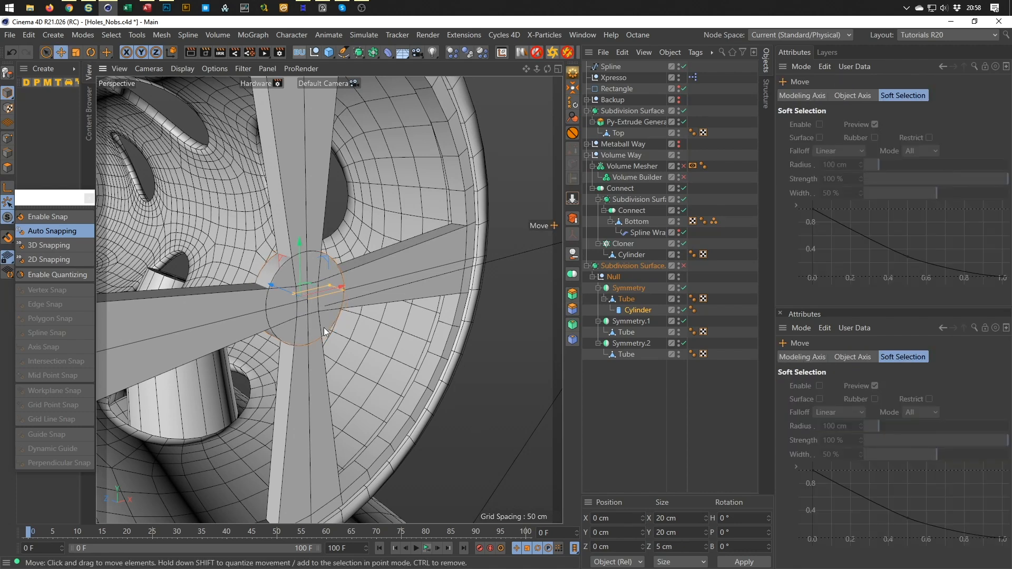
pyautogui.moveTo(271, 283); pyautogui.dragTo(493, 314)
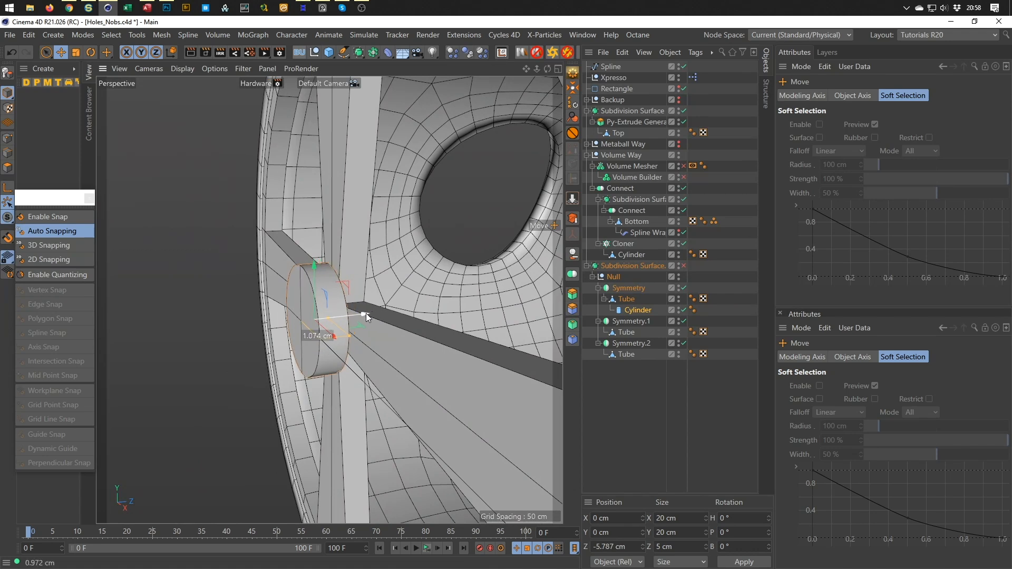
pyautogui.moveTo(361, 312); pyautogui.dragTo(264, 243)
pyautogui.moveTo(300, 274); pyautogui.dragTo(206, 440)
pyautogui.keyDown('alt'); pyautogui.moveTo(289, 422); pyautogui.dragTo(491, 374); pyautogui.keyUp('alt')
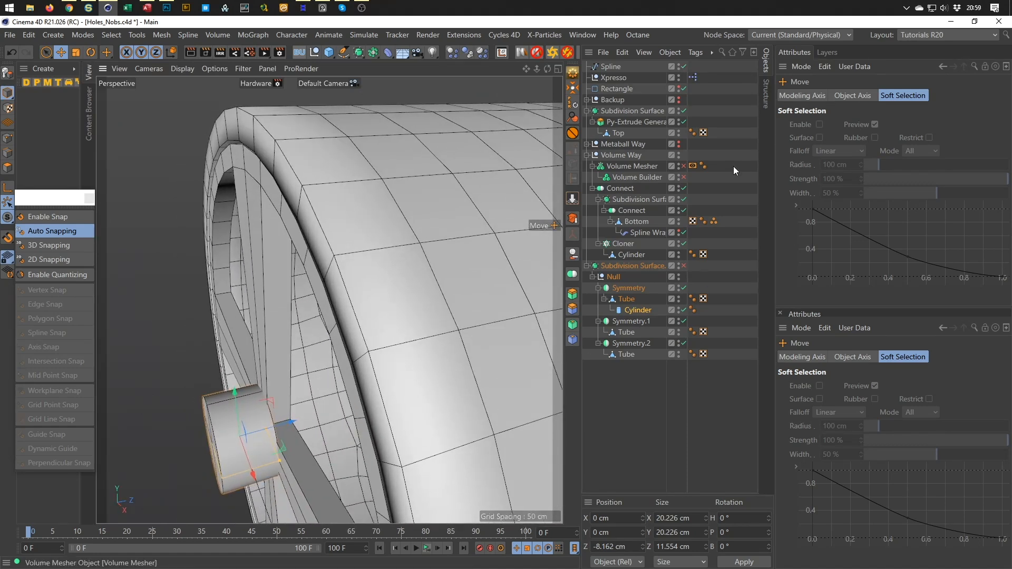
# Set both the radius and the height of the hub Cylinder to 10 cm
pyautogui.click(632, 310)
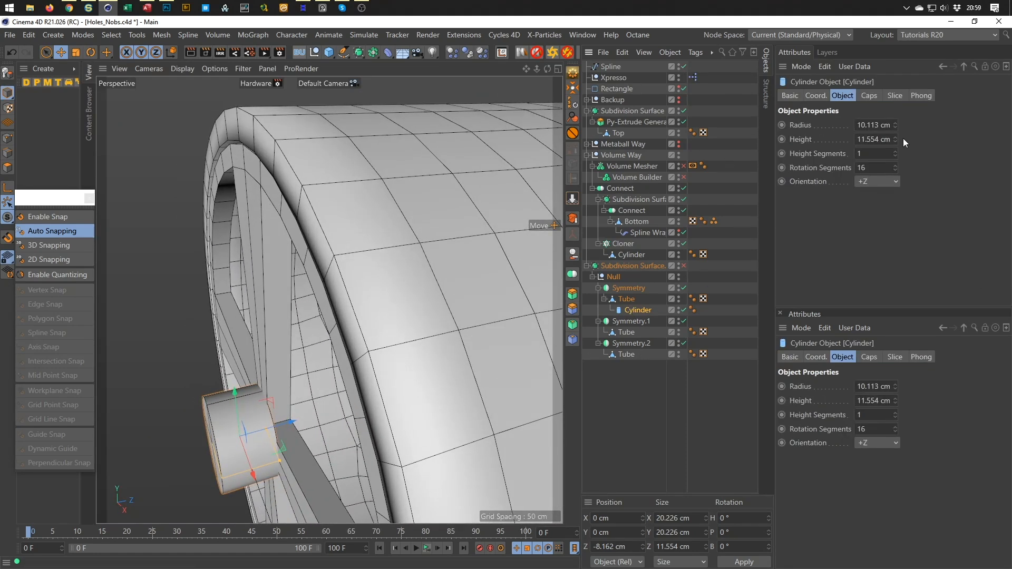
pyautogui.click(881, 139)
pyautogui.write('10')
pyautogui.press('Tab')
pyautogui.write('10')
pyautogui.press('Return')
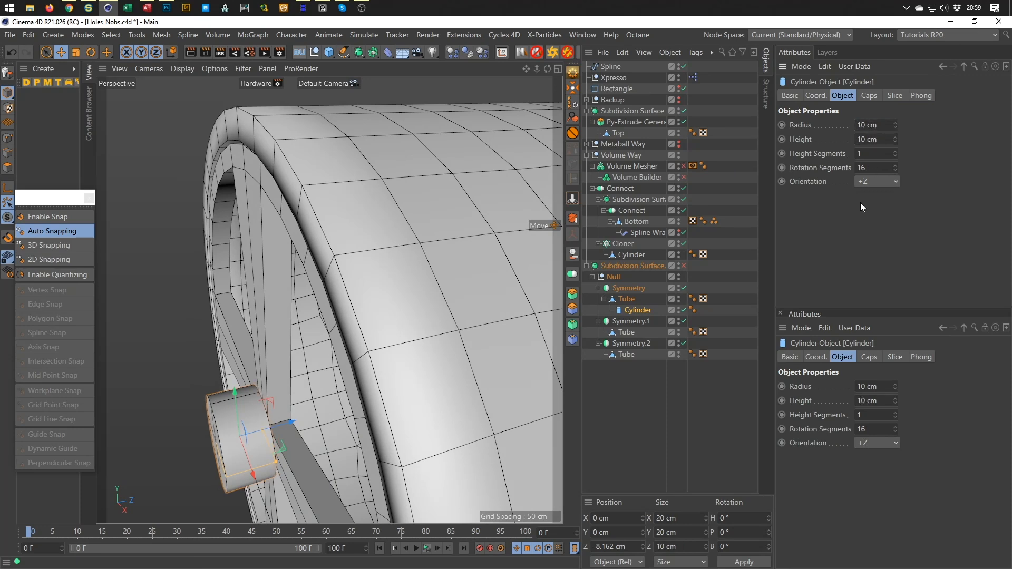
# Enable a fillet on the hub Cylinder's caps and set the fillet radius to 1 cm
pyautogui.click(869, 96)
pyautogui.click(828, 156)
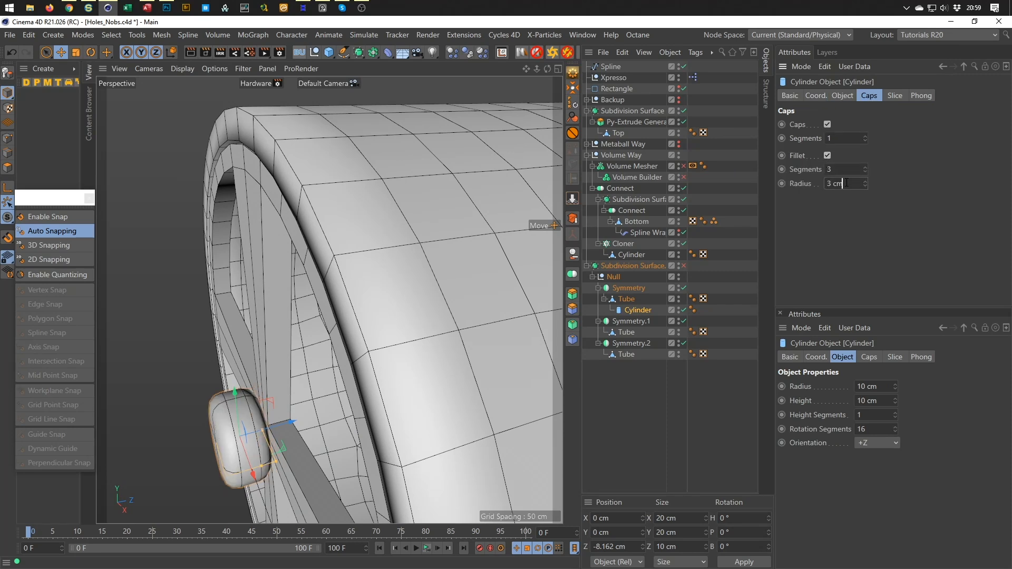
pyautogui.hotkey('ctrl', 'a')
pyautogui.write('1')
pyautogui.press('Return')
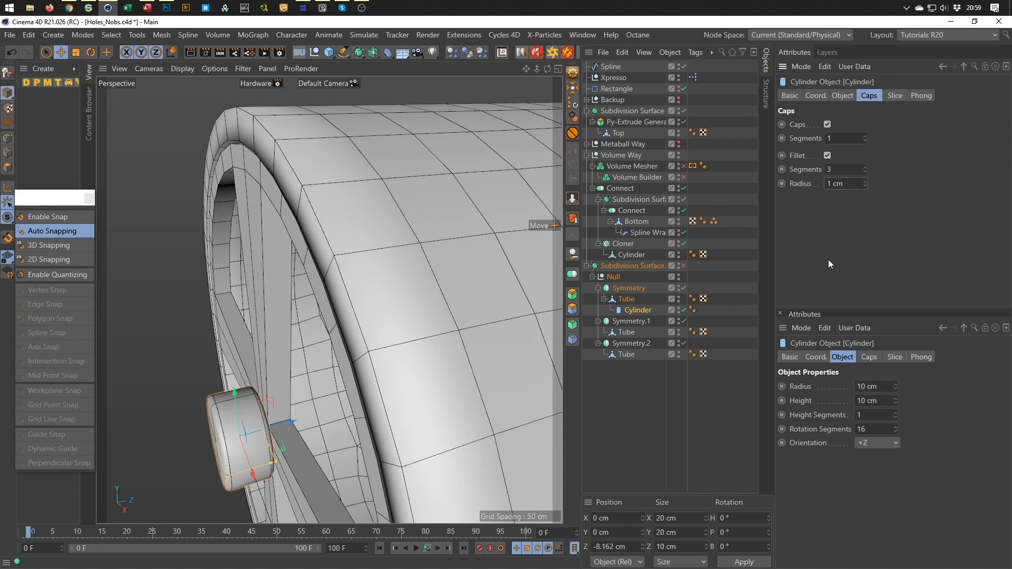
pyautogui.scroll(-3, 341, 340)
pyautogui.moveTo(340, 341)
pyautogui.keyDown('alt'); pyautogui.mouseDown()
pyautogui.moveTo(224, 381)
pyautogui.moveTo(259, 440)
pyautogui.moveTo(312, 298)
pyautogui.moveTo(369, 272)
pyautogui.moveTo(365, 236)
pyautogui.moveTo(385, 230)
pyautogui.moveTo(282, 213)
pyautogui.mouseUp(); pyautogui.keyUp('alt')
pyautogui.moveTo(330, 300)
pyautogui.keyDown('alt'); pyautogui.mouseDown()
pyautogui.moveTo(316, 312)
pyautogui.moveTo(346, 257)
pyautogui.mouseUp(); pyautogui.keyUp('alt')
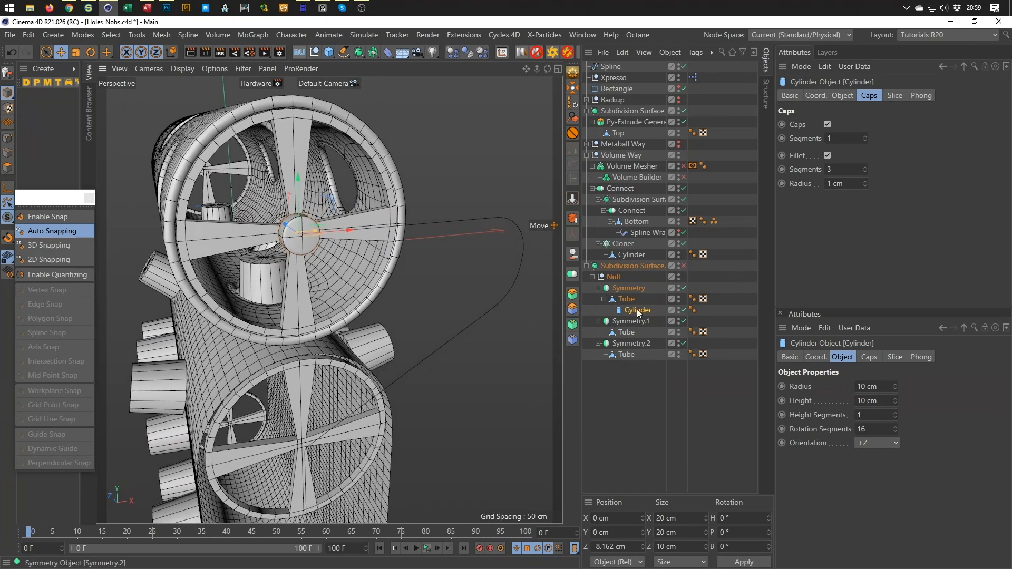
# Duplicate the top wheel's Symmetry object inside the Null and delete the Tube and its Cylinder from the copy
pyautogui.click(619, 287)
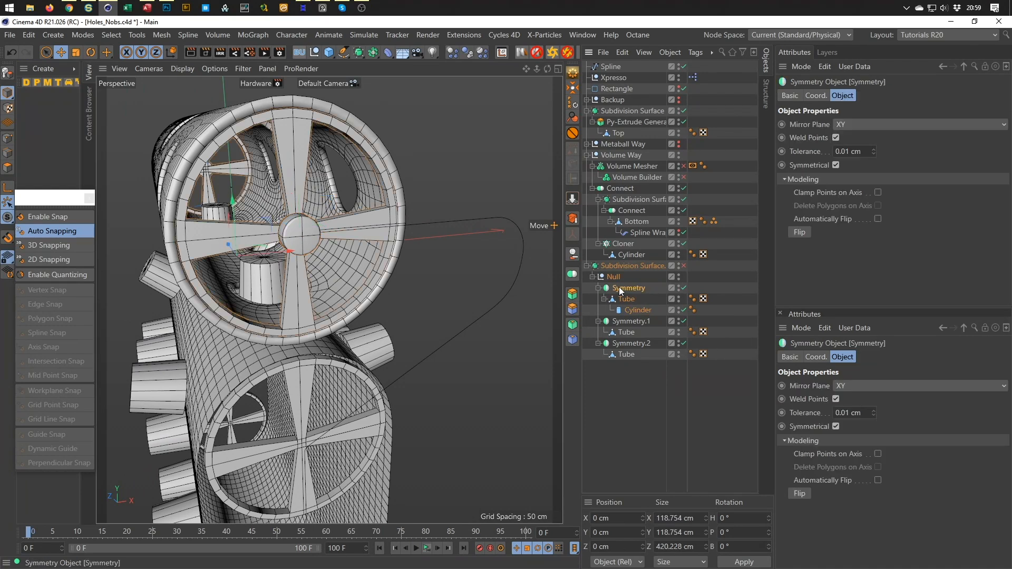
pyautogui.moveTo(618, 288); pyautogui.dragTo(619, 280)
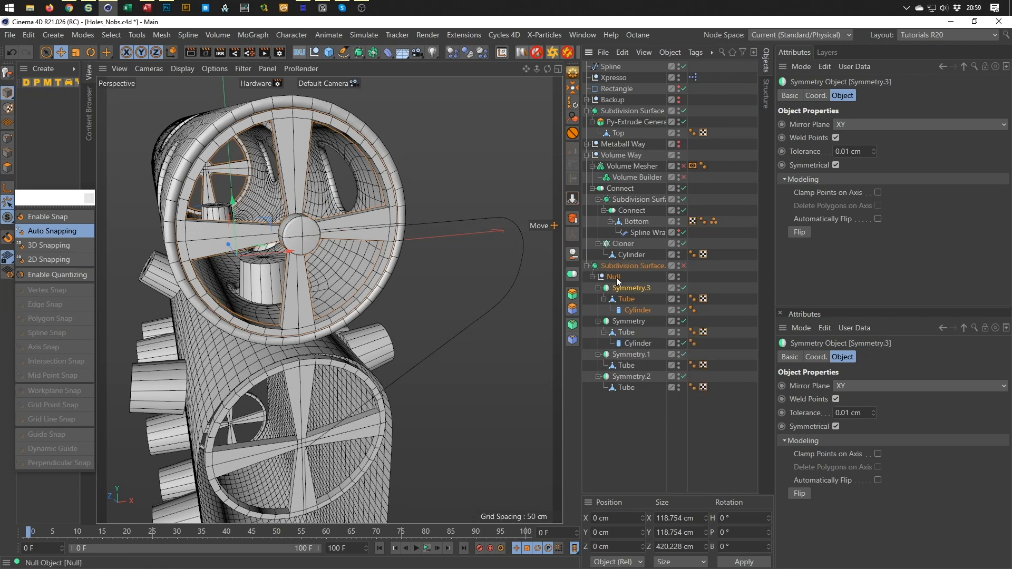
pyautogui.click(622, 299)
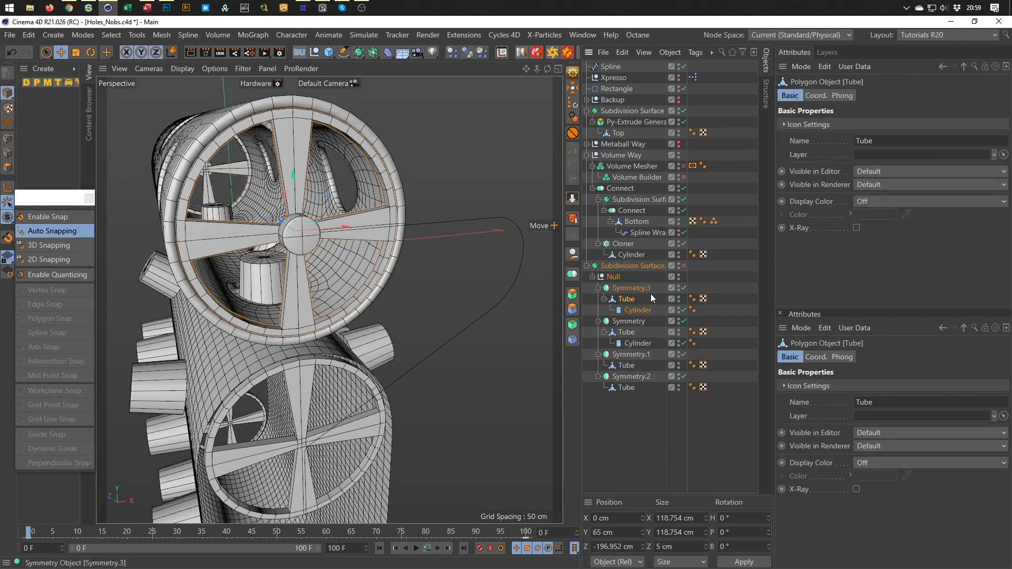
pyautogui.press('Delete')
# Make the rod Spline a child of the emptied Symmetry copy and save the scene
pyautogui.click(616, 288)
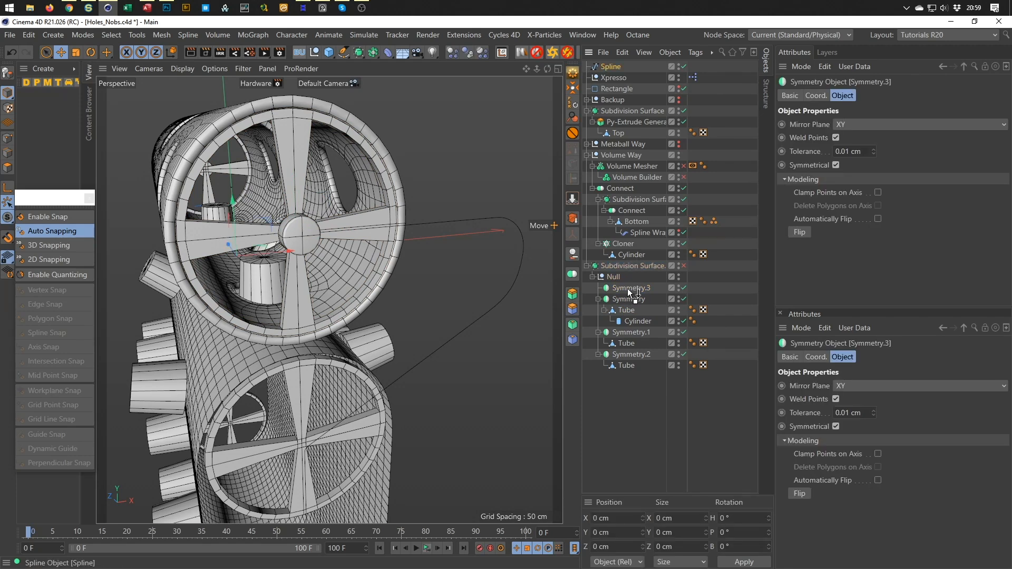
pyautogui.moveTo(627, 289); pyautogui.dragTo(627, 288)
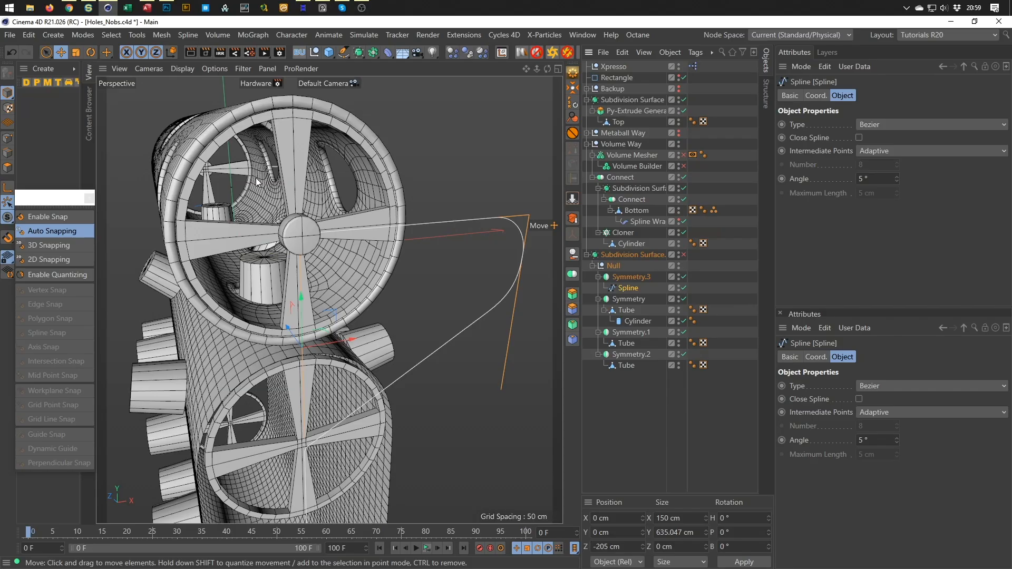
pyautogui.keyDown('alt'); pyautogui.moveTo(226, 168); pyautogui.dragTo(360, 298); pyautogui.keyUp('alt')
pyautogui.hotkey('ctrl', 's')
# Copy the hub Cylinder under the Tube in Symmetry.1 and reset its position to the middle wheel's centre
pyautogui.keyDown('alt'); pyautogui.moveTo(336, 258); pyautogui.dragTo(325, 165, button='right'); pyautogui.keyUp('alt')
pyautogui.keyDown('alt'); pyautogui.moveTo(325, 166); pyautogui.dragTo(281, 223); pyautogui.keyUp('alt')
pyautogui.moveTo(320, 251)
pyautogui.keyDown('alt'); pyautogui.mouseDown()
pyautogui.moveTo(331, 247)
pyautogui.moveTo(309, 257)
pyautogui.mouseUp(); pyautogui.keyUp('alt')
pyautogui.keyDown('alt'); pyautogui.moveTo(309, 257); pyautogui.dragTo(352, 151, button='middle'); pyautogui.keyUp('alt')
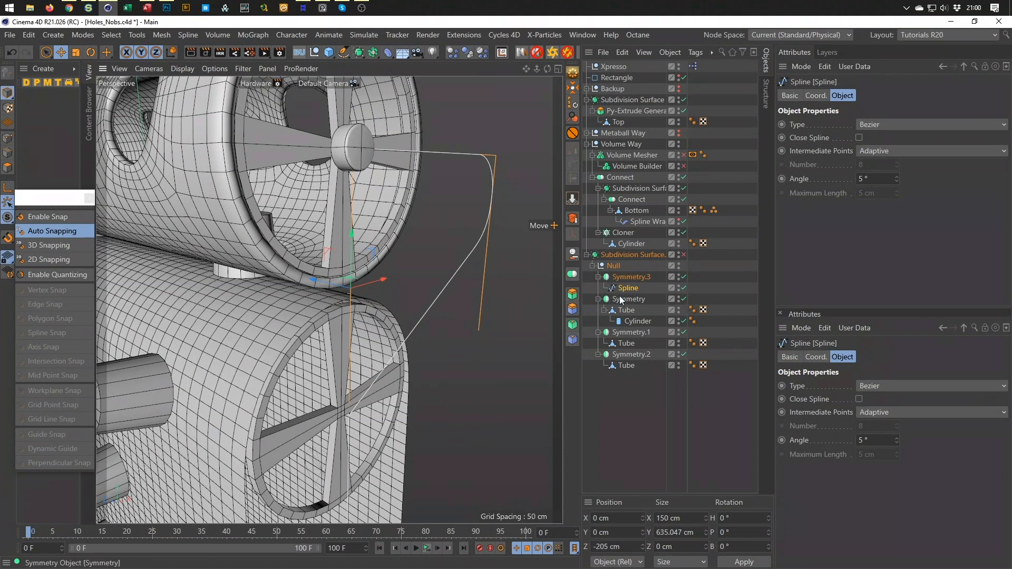
pyautogui.click(628, 320)
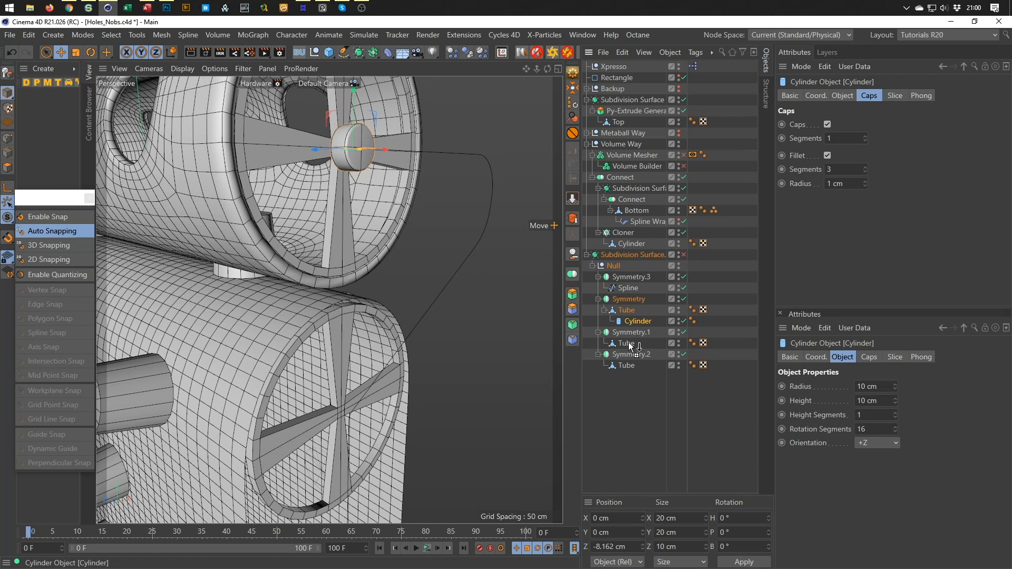
pyautogui.keyDown('ctrl'); pyautogui.moveTo(630, 345); pyautogui.dragTo(630, 347); pyautogui.keyUp('ctrl')
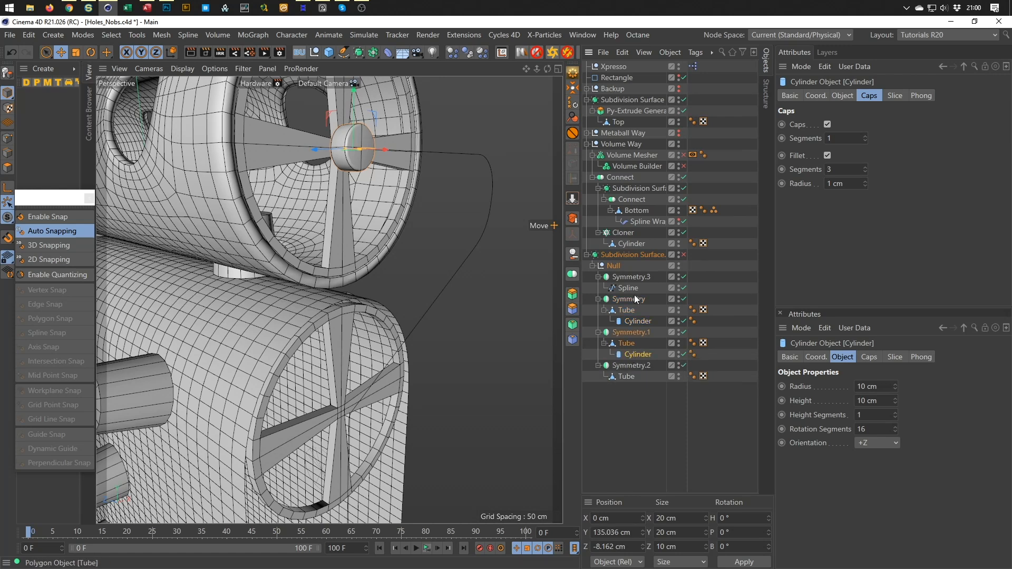
pyautogui.click(575, 106)
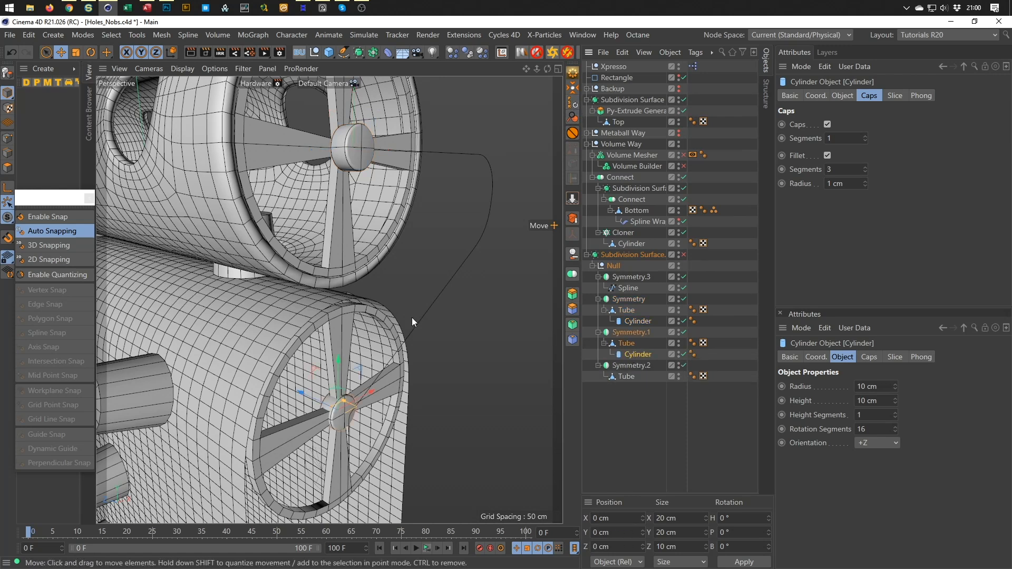
# Copy the top hub Cylinder's Z position of -8.162 cm to the middle wheel's hub Cylinder
pyautogui.click(358, 148)
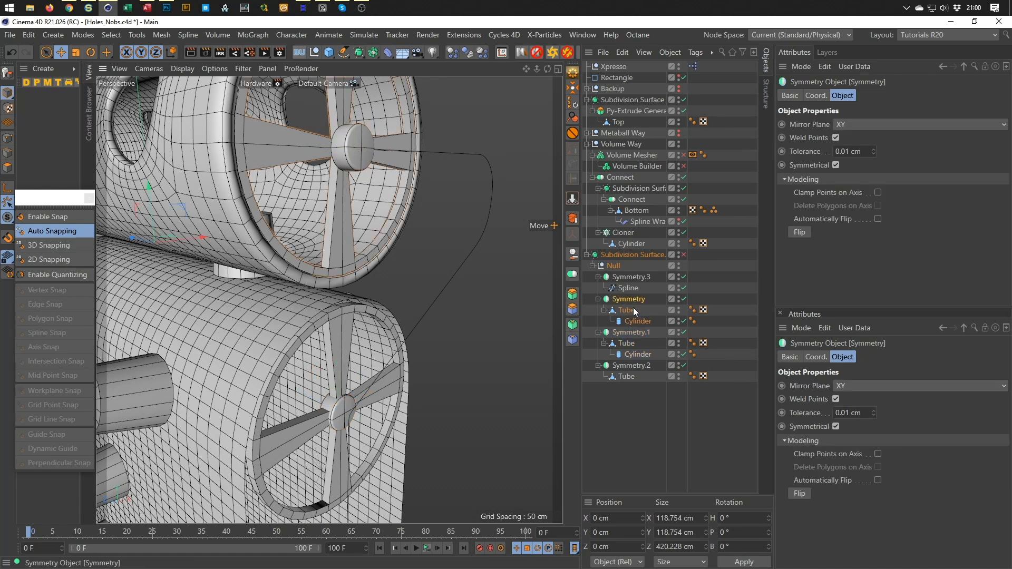
pyautogui.click(634, 353)
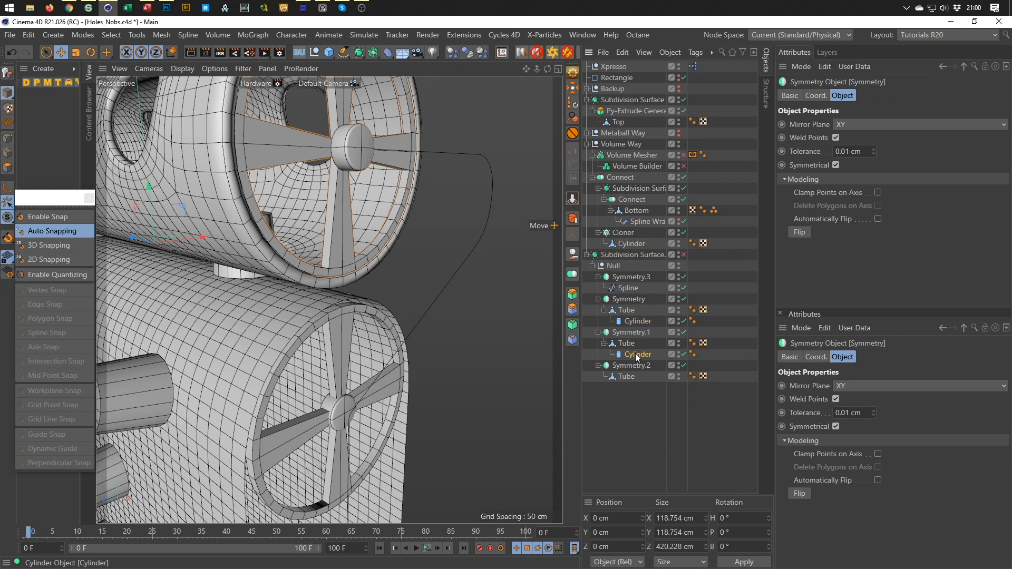
pyautogui.click(638, 320)
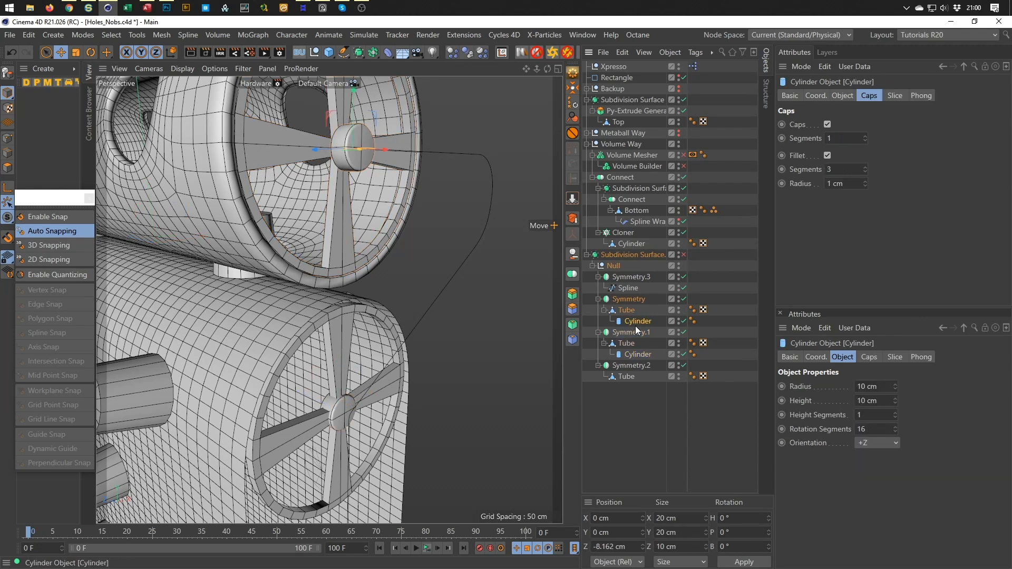
pyautogui.moveTo(630, 548); pyautogui.dragTo(593, 567)
pyautogui.hotkey('ctrl', 'c')
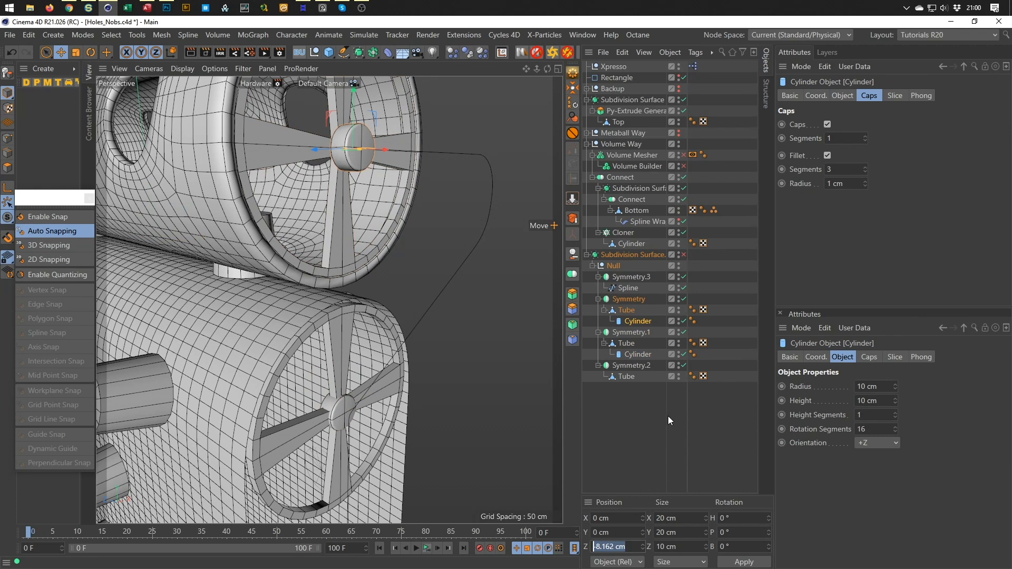
pyautogui.scroll(-9, 336, 356)
pyautogui.keyDown('alt'); pyautogui.moveTo(322, 361); pyautogui.dragTo(344, 363); pyautogui.keyUp('alt')
pyautogui.keyDown('alt'); pyautogui.moveTo(365, 355); pyautogui.dragTo(436, 343, button='right'); pyautogui.keyUp('alt')
pyautogui.keyDown('alt'); pyautogui.moveTo(435, 342); pyautogui.dragTo(432, 316); pyautogui.keyUp('alt')
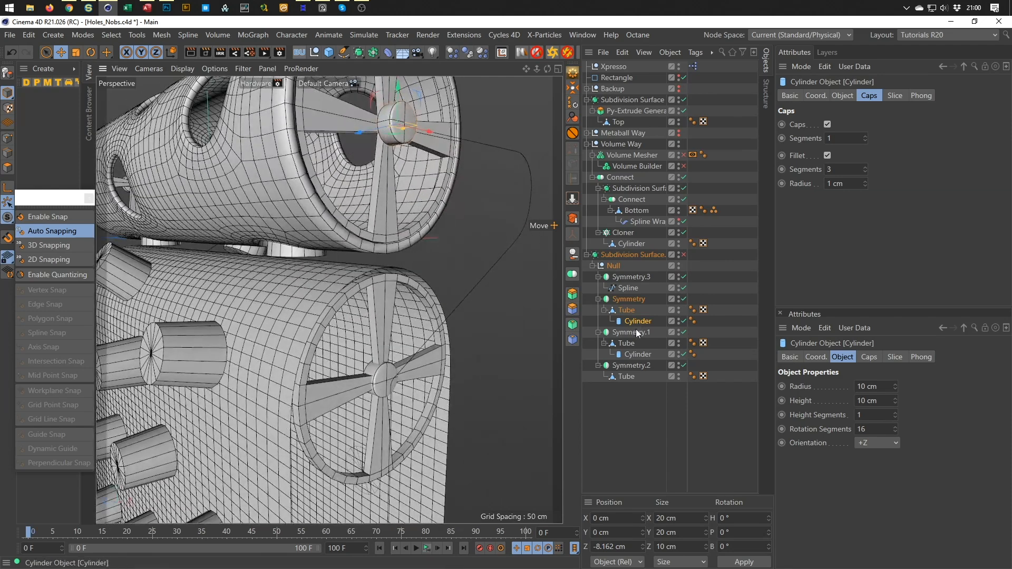
pyautogui.click(636, 353)
pyautogui.hotkey('ctrl', 'v')
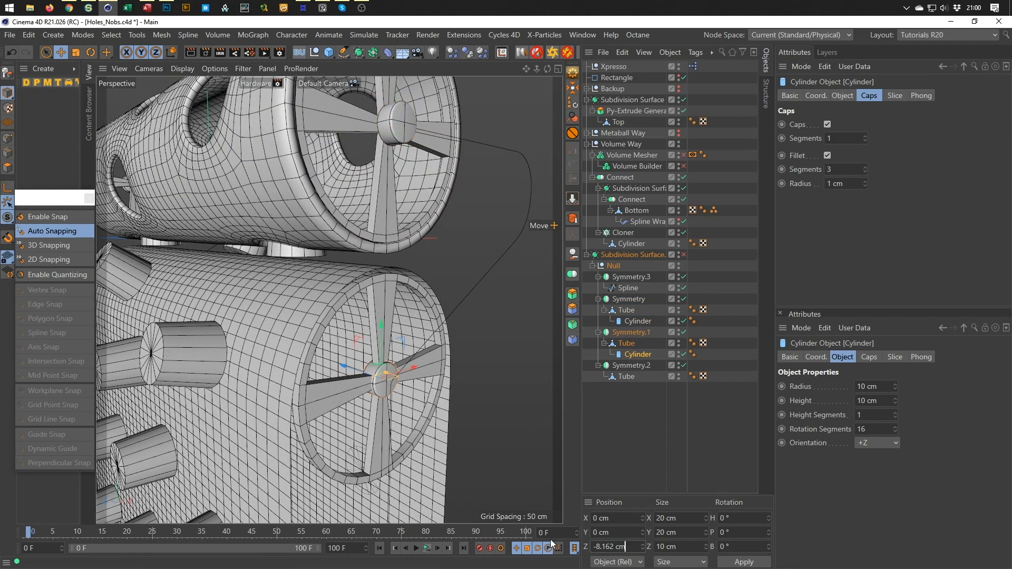
pyautogui.press('Return')
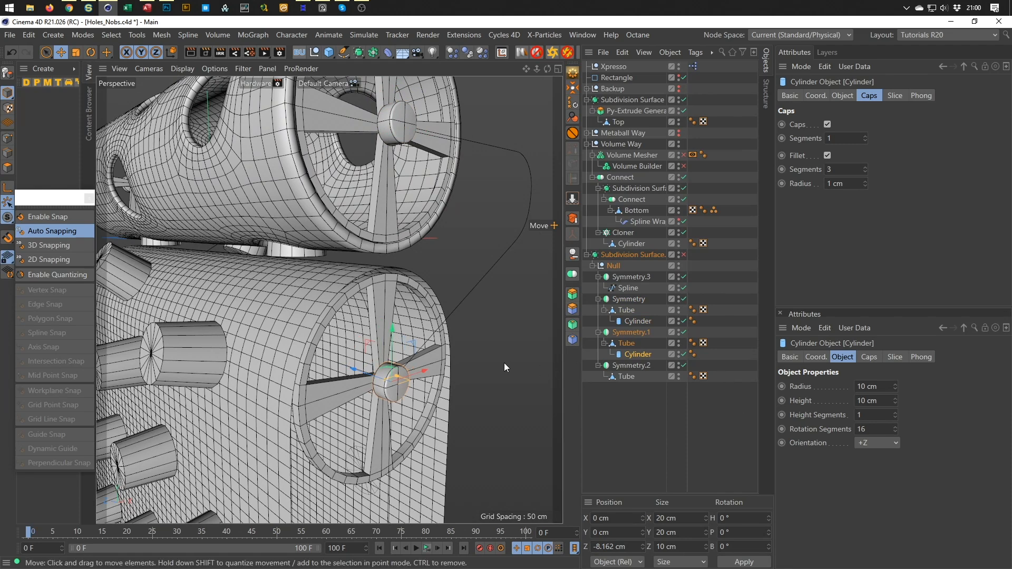
# Copy the hub Cylinder under the Tube in Symmetry.2, reset its position, and set its Z position to -8.162 cm
pyautogui.keyDown('alt'); pyautogui.moveTo(533, 362); pyautogui.dragTo(422, 172); pyautogui.keyUp('alt')
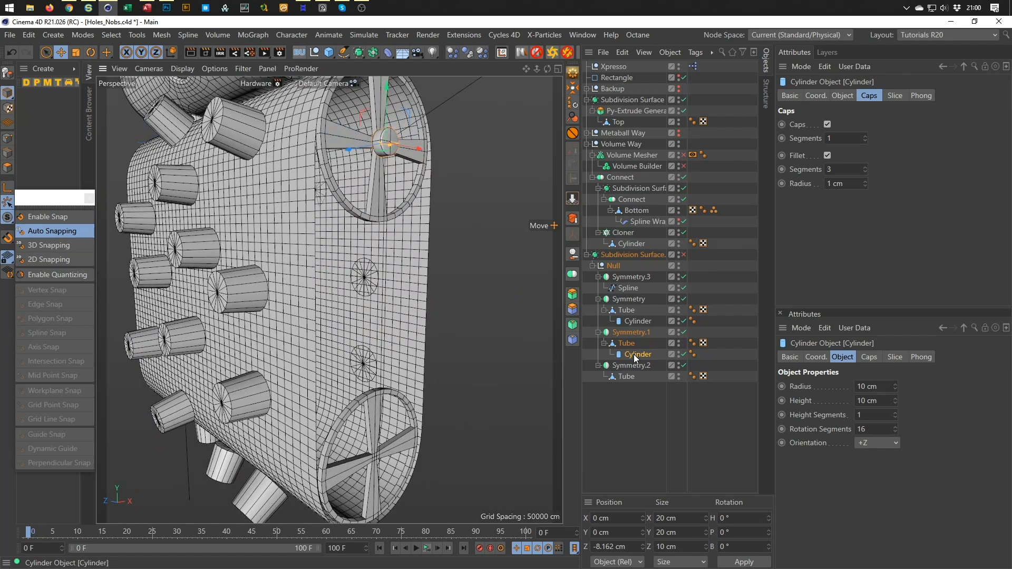
pyautogui.keyDown('ctrl'); pyautogui.moveTo(626, 379); pyautogui.dragTo(625, 378); pyautogui.keyUp('ctrl')
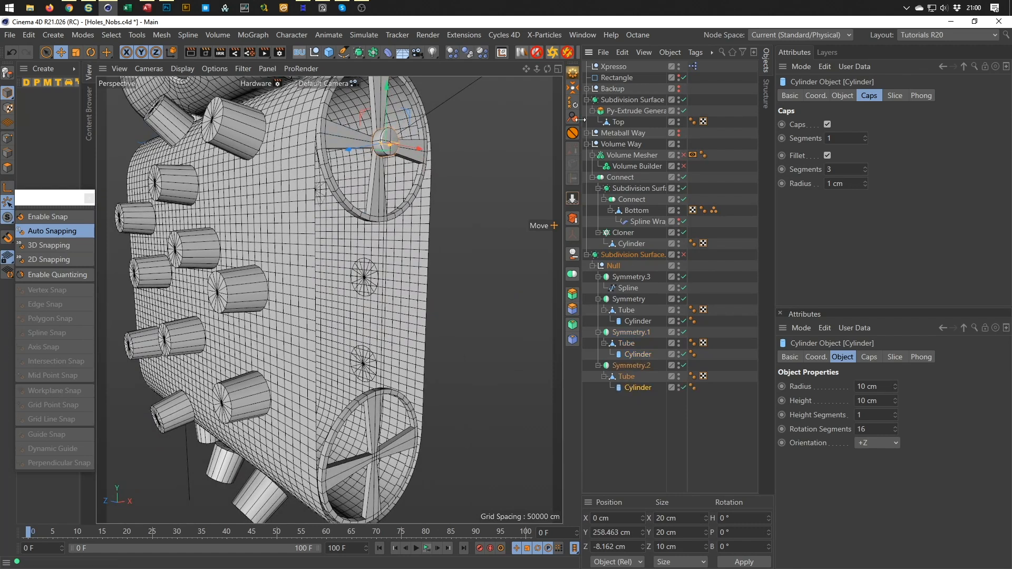
pyautogui.click(573, 103)
pyautogui.moveTo(631, 544); pyautogui.dragTo(548, 548)
pyautogui.hotkey('ctrl', 'v')
pyautogui.press('Return')
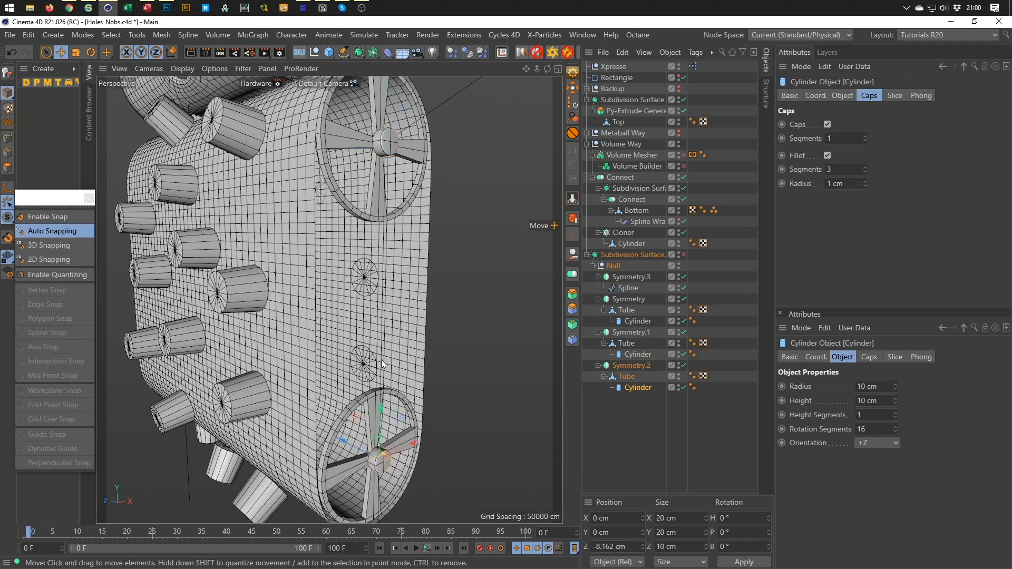
pyautogui.scroll(-5, 390, 364)
pyautogui.scroll(-2, 398, 349)
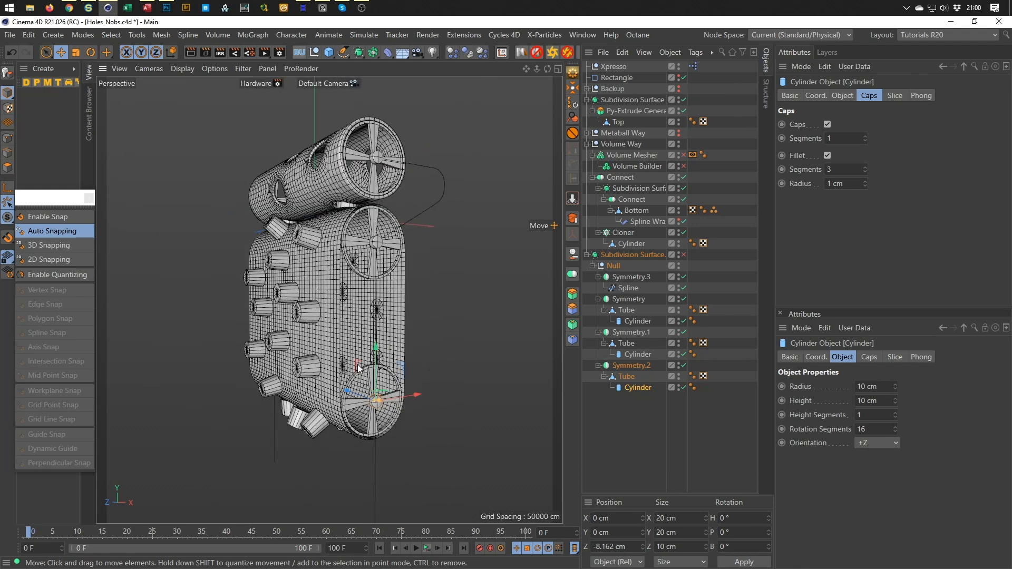
pyautogui.keyDown('alt'); pyautogui.moveTo(358, 368); pyautogui.dragTo(346, 275); pyautogui.keyUp('alt')
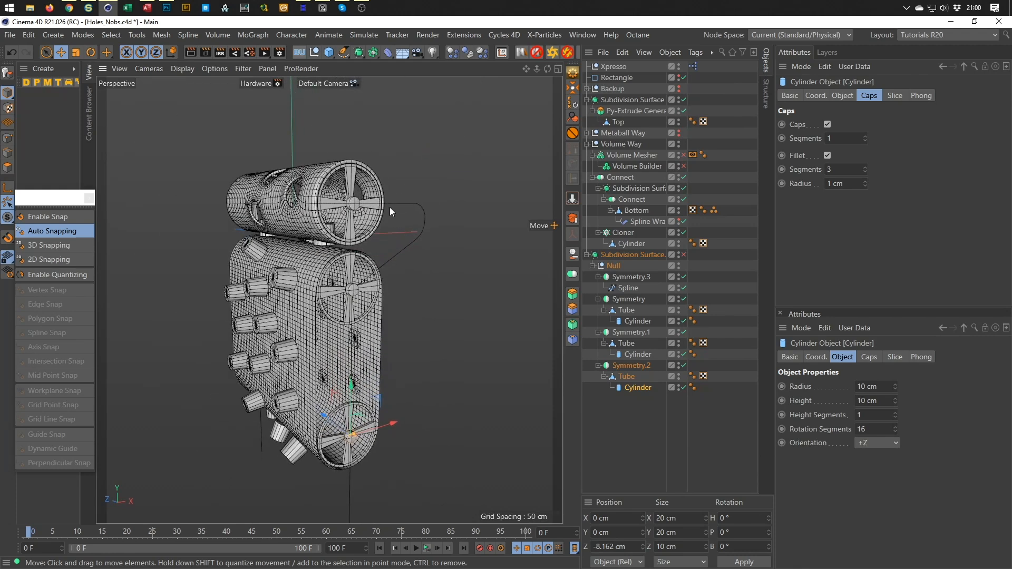
# Add a Sweep as the parent of the rod Spline and create a Circle spline with a radius of 2 cm
pyautogui.click(622, 289)
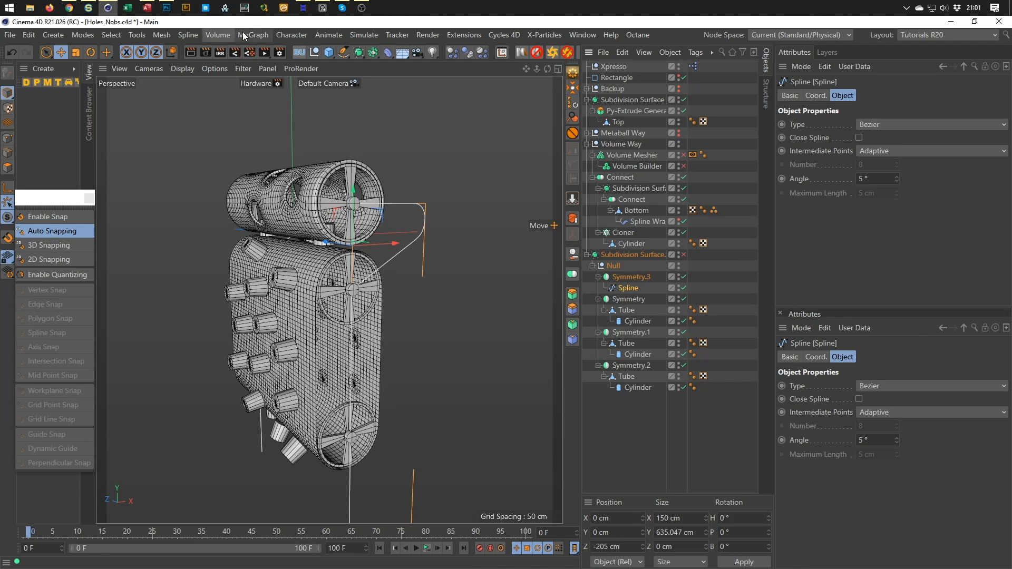
pyautogui.keyDown('alt'); pyautogui.moveTo(358, 55); pyautogui.dragTo(380, 108); pyautogui.keyUp('alt')
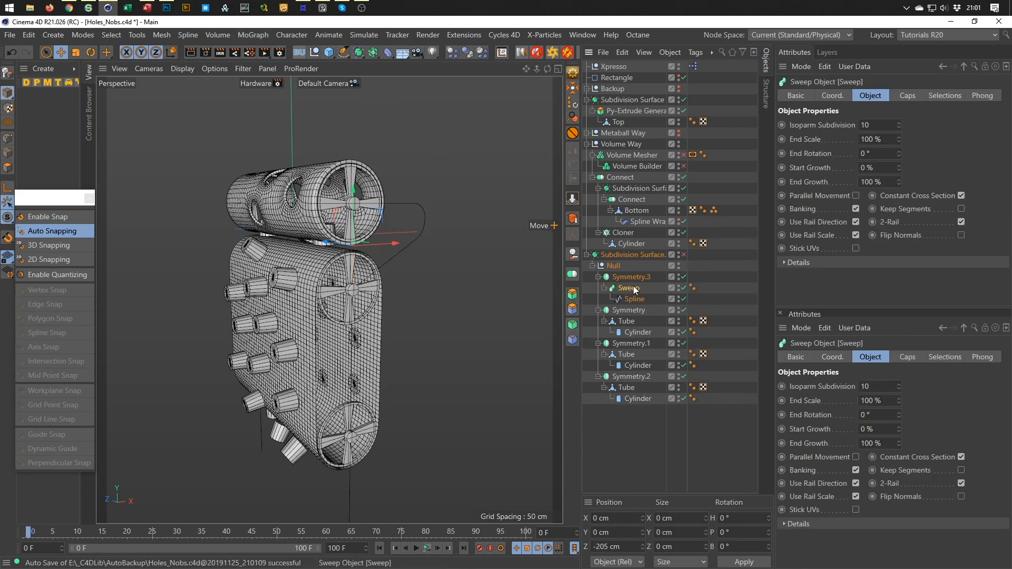
pyautogui.click(343, 53)
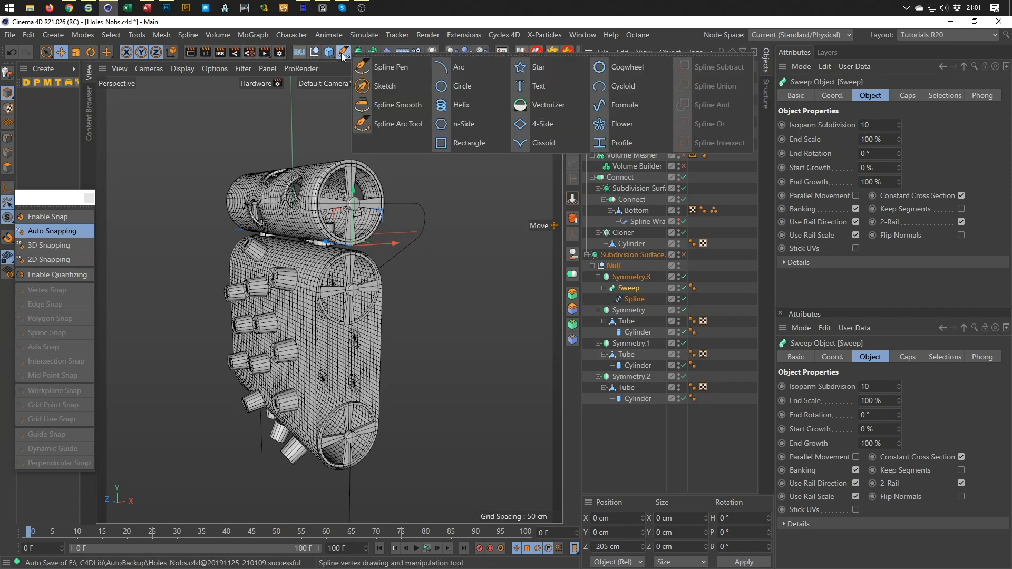
pyautogui.click(458, 86)
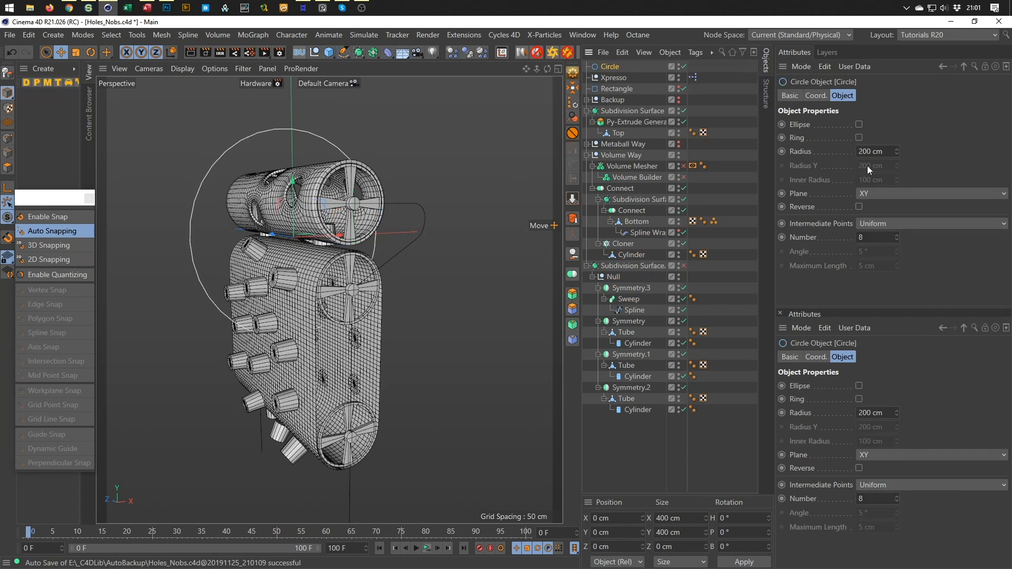
pyautogui.click(884, 152)
pyautogui.write('2')
pyautogui.press('Return')
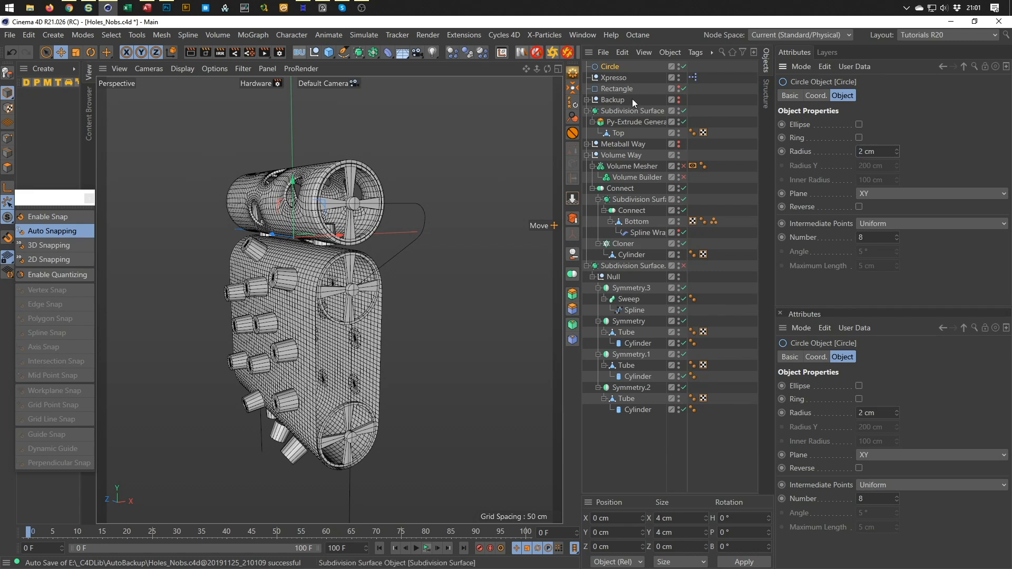
# Place the Circle in the Sweep above the Spline as the rod's profile and inspect the mirrored rods
pyautogui.moveTo(608, 156); pyautogui.dragTo(632, 304)
pyautogui.keyDown('alt'); pyautogui.moveTo(362, 201); pyautogui.dragTo(435, 201, button='right'); pyautogui.keyUp('alt')
pyautogui.keyDown('alt'); pyautogui.moveTo(371, 220); pyautogui.dragTo(309, 230); pyautogui.keyUp('alt')
pyautogui.keyDown('alt'); pyautogui.moveTo(308, 230); pyautogui.dragTo(333, 274, button='right'); pyautogui.keyUp('alt')
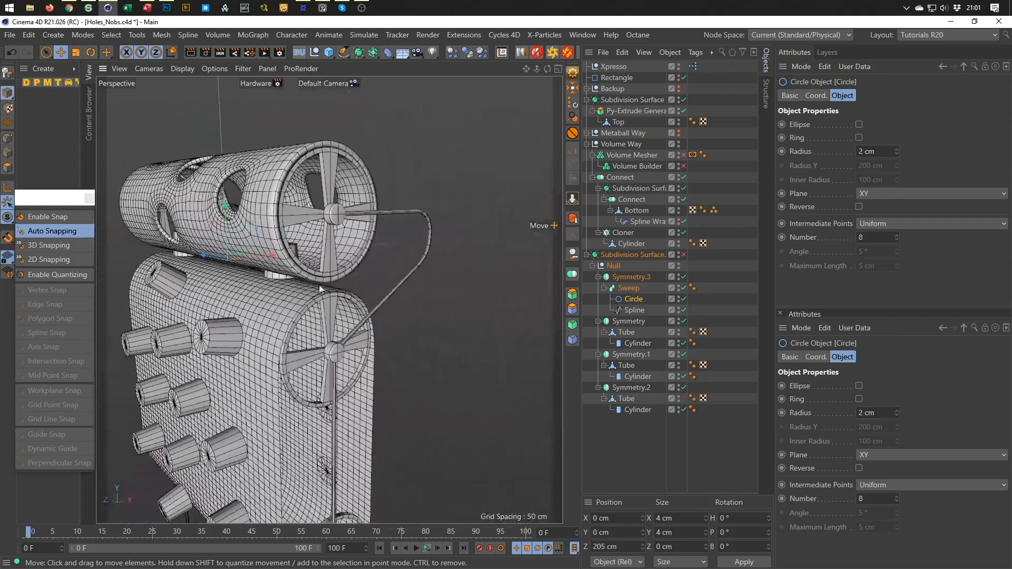
pyautogui.keyDown('alt'); pyautogui.moveTo(333, 274); pyautogui.dragTo(343, 236, button='middle'); pyautogui.keyUp('alt')
pyautogui.keyDown('alt'); pyautogui.moveTo(342, 236); pyautogui.dragTo(331, 306, button='right'); pyautogui.keyUp('alt')
pyautogui.keyDown('alt'); pyautogui.moveTo(343, 313); pyautogui.dragTo(340, 301); pyautogui.keyUp('alt')
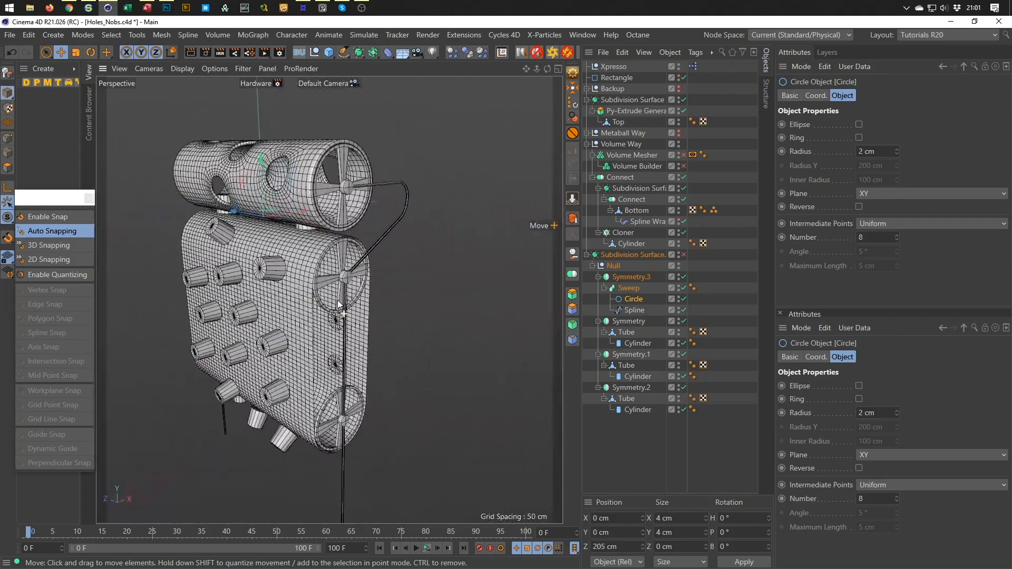
pyautogui.keyDown('alt'); pyautogui.moveTo(340, 308); pyautogui.dragTo(368, 271, button='middle'); pyautogui.keyUp('alt')
pyautogui.keyDown('alt'); pyautogui.moveTo(368, 296); pyautogui.dragTo(371, 306); pyautogui.keyUp('alt')
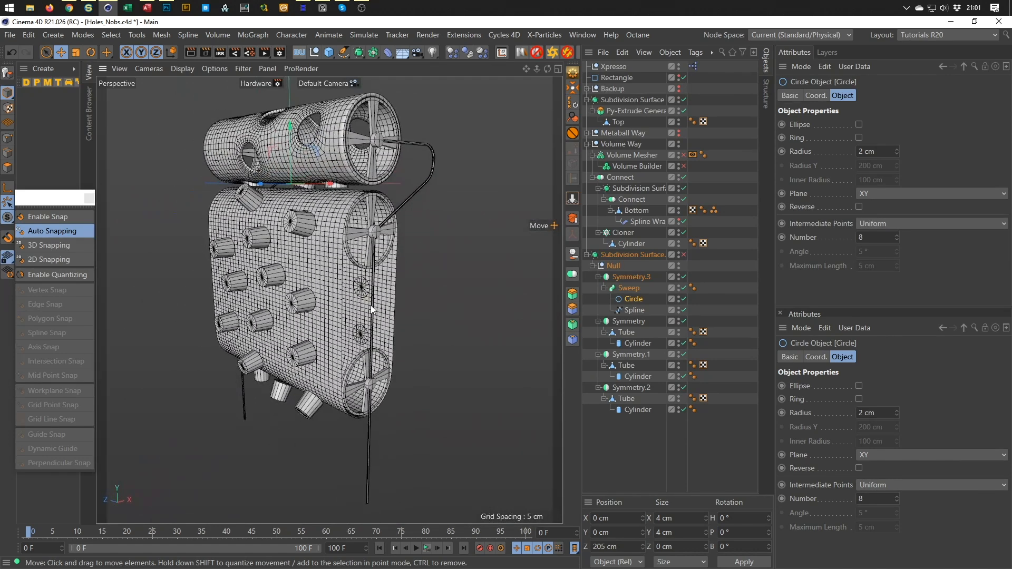
# Play the animation to check the belt and wheels with the new rods, and return to frame 0
pyautogui.click(426, 548)
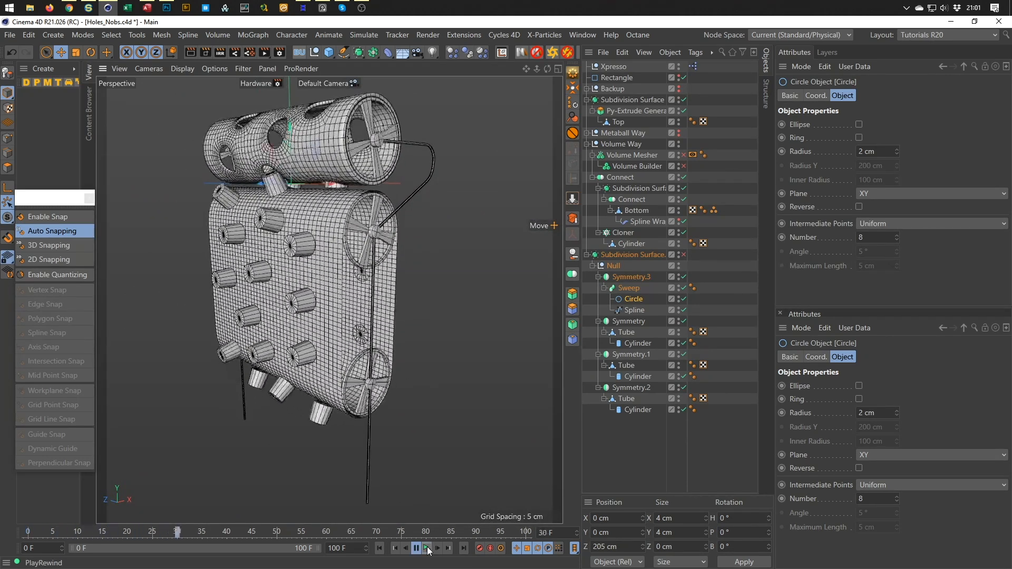
pyautogui.click(426, 548)
pyautogui.click(427, 548)
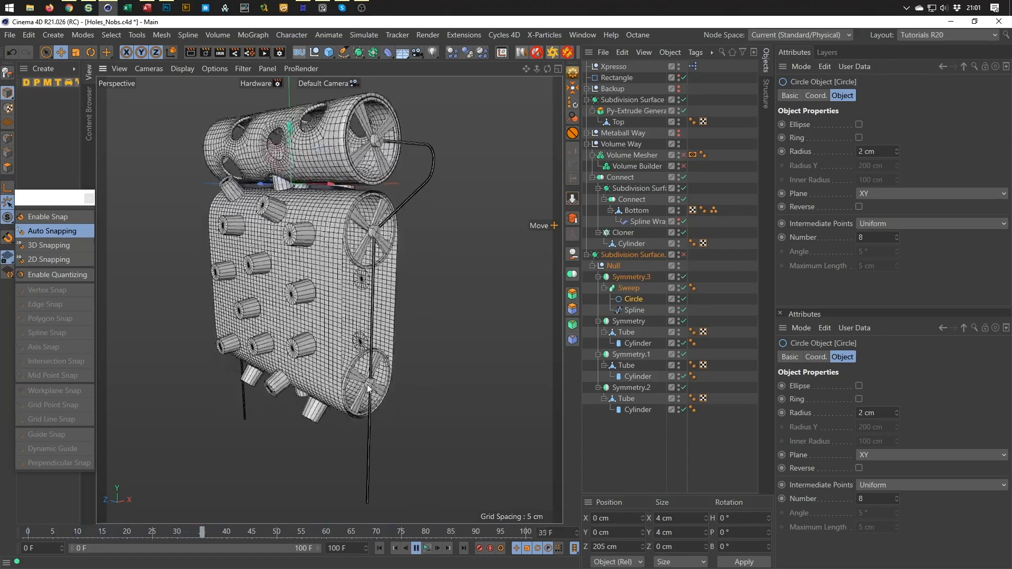
pyautogui.click(447, 548)
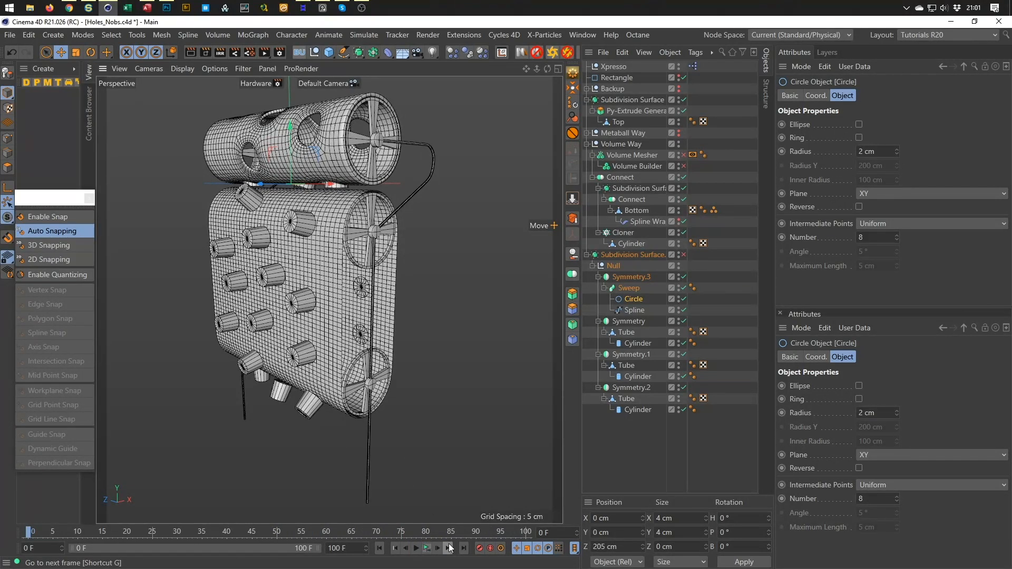
# Group the Tube in Symmetry under a Null, expand it, and move the hub Cylinder out as the Tube's sibling above it
pyautogui.click(626, 332)
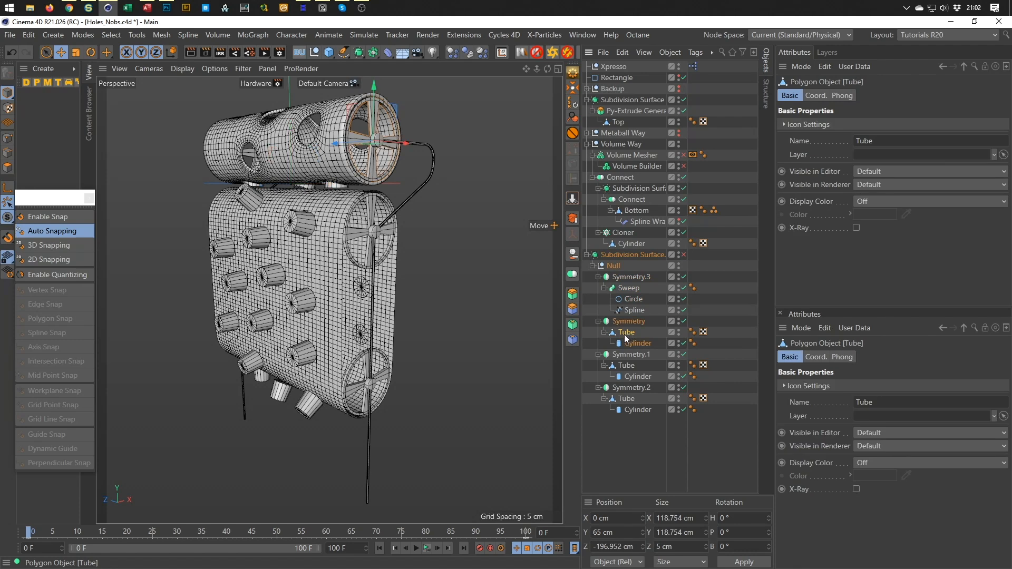
pyautogui.hotkey('alt', 'g')
pyautogui.click(605, 332)
pyautogui.click(630, 353)
pyautogui.moveTo(630, 342); pyautogui.dragTo(631, 344)
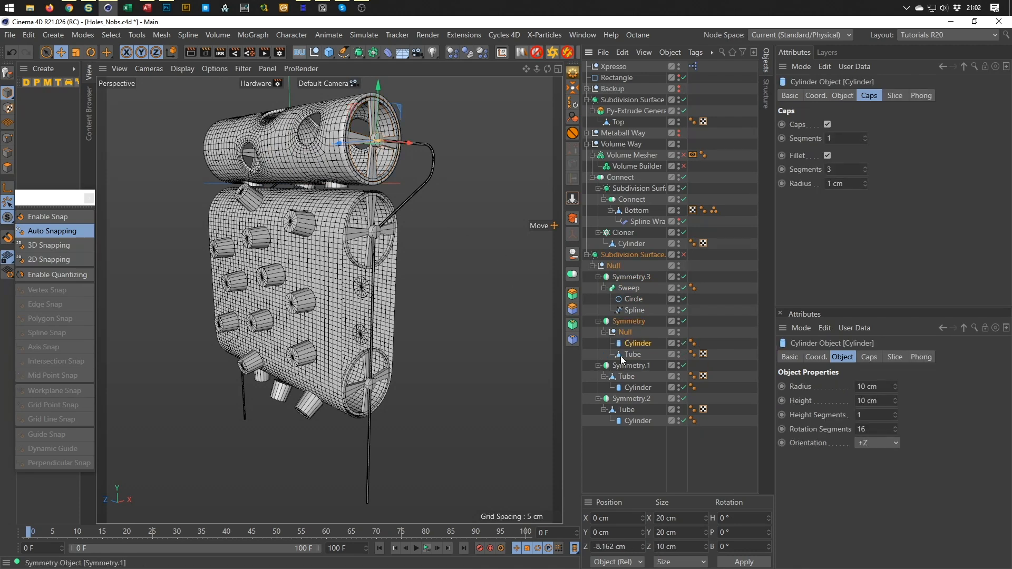
# Play the animation to check the regrouped upper wheel, and return to frame 0
pyautogui.click(461, 214)
pyautogui.keyDown('alt'); pyautogui.moveTo(460, 214); pyautogui.dragTo(456, 219, button='middle'); pyautogui.keyUp('alt')
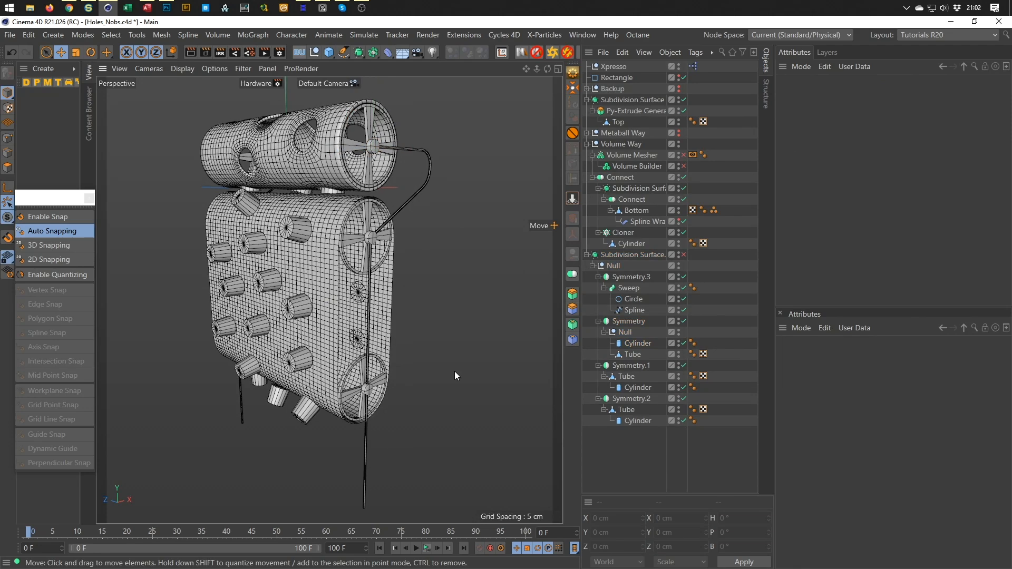
pyautogui.click(426, 550)
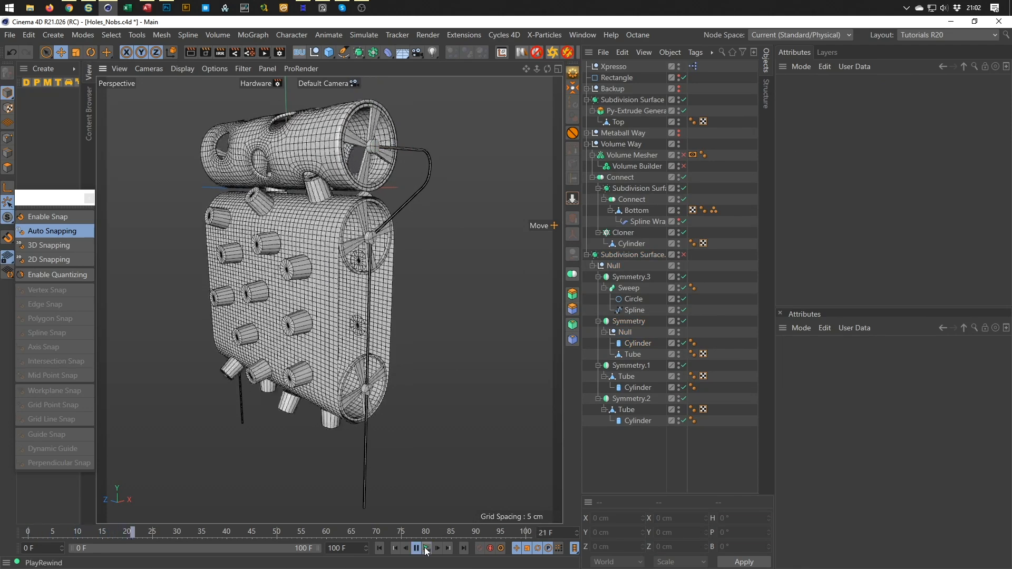
pyautogui.click(427, 550)
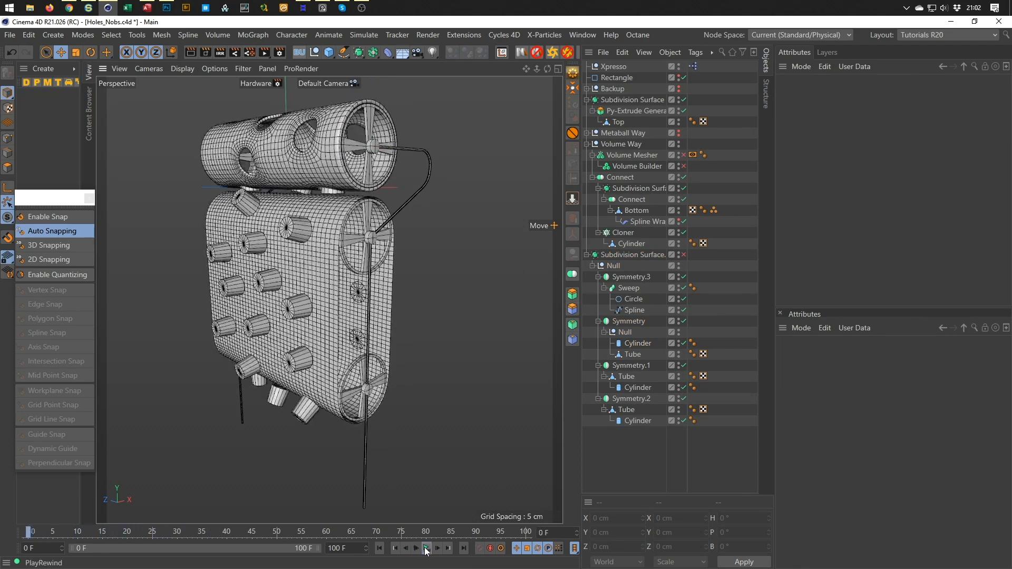
# Group the Tube in Symmetry.1 under a Null and move its hub Cylinder directly into that Null above the Tube
pyautogui.click(627, 376)
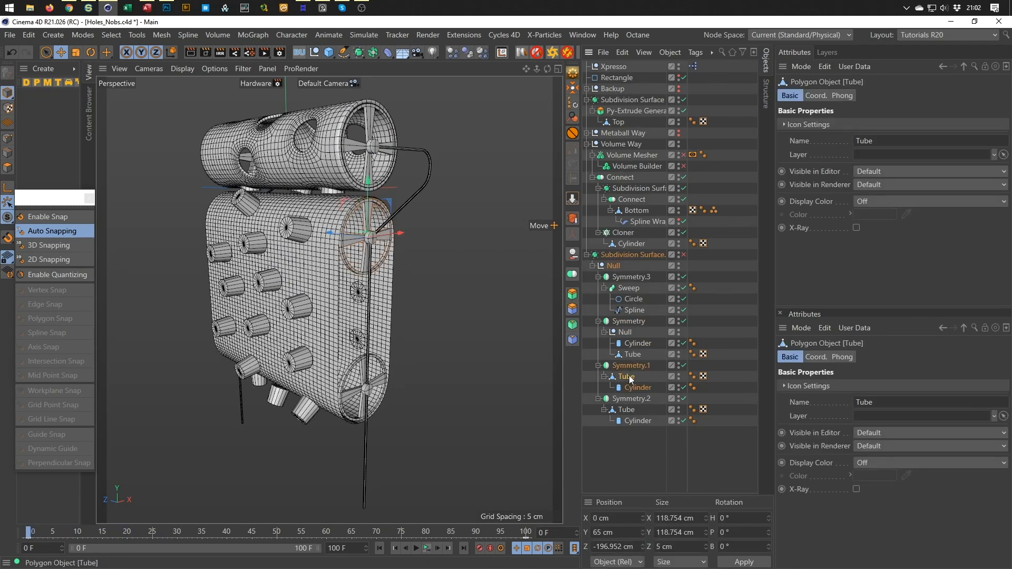
pyautogui.hotkey('alt', 'g')
pyautogui.click(605, 376)
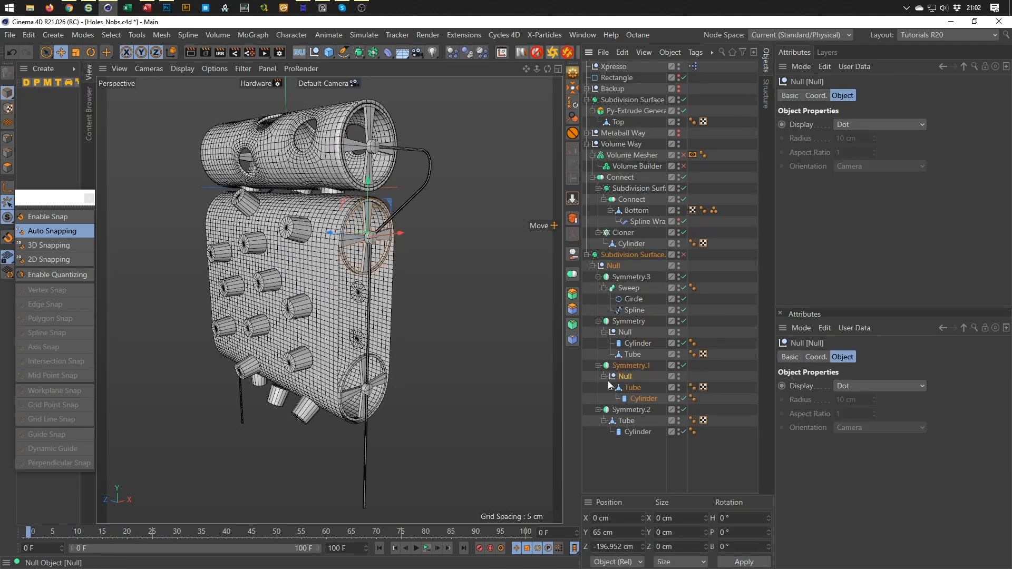
pyautogui.click(636, 398)
pyautogui.moveTo(636, 398); pyautogui.dragTo(633, 385)
# Group the Tube in Symmetry.2 under a Null, move its Cylinder above the Tube in that Null, and save the file
pyautogui.click(626, 420)
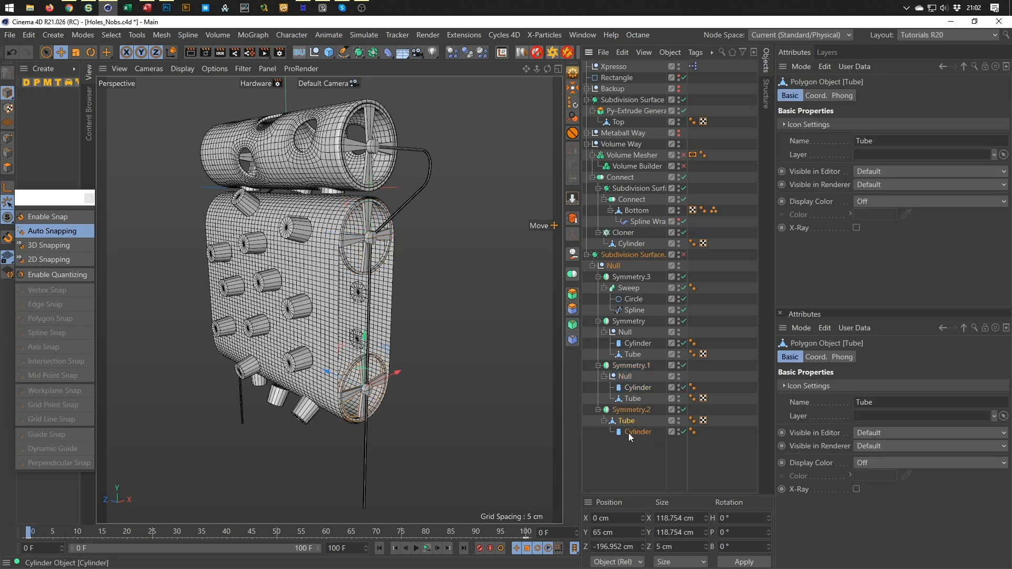
pyautogui.hotkey('alt', 'g')
pyautogui.click(603, 421)
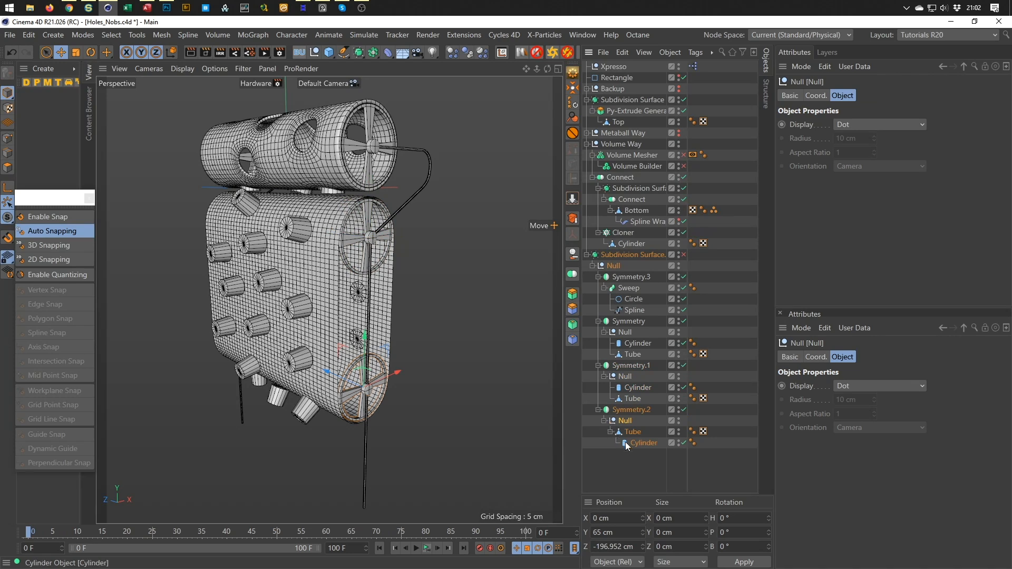
pyautogui.moveTo(634, 441); pyautogui.dragTo(631, 427)
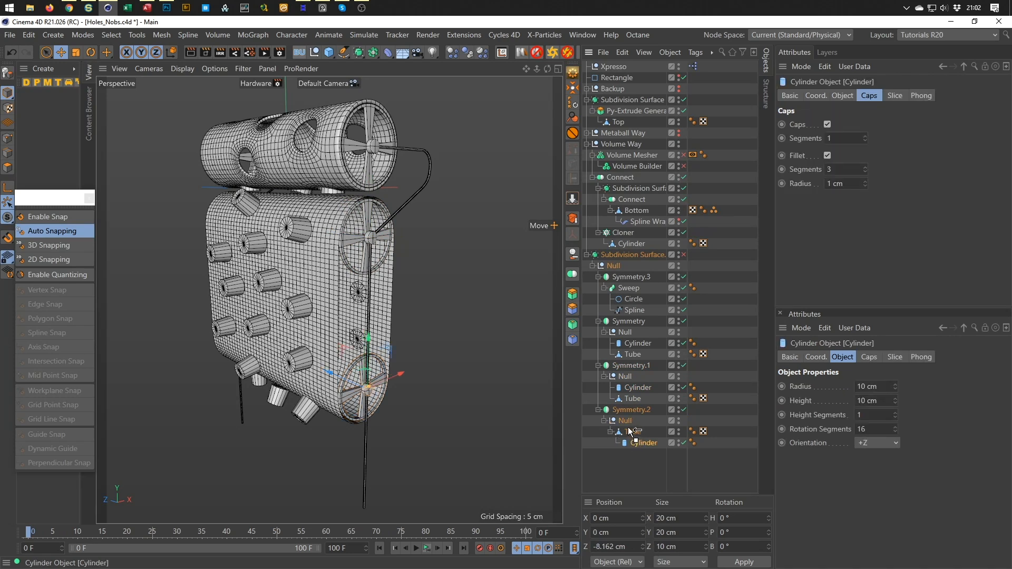
pyautogui.hotkey('ctrl', 's')
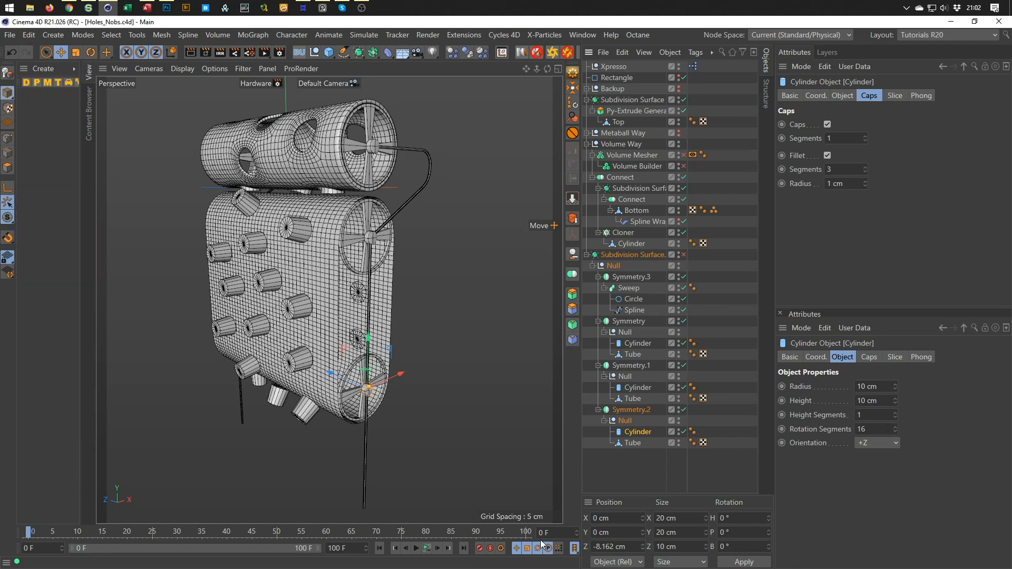
# Play the animation with nothing selected, return to frame 0, and inspect the rods and wheels
pyautogui.click(642, 484)
pyautogui.click(427, 548)
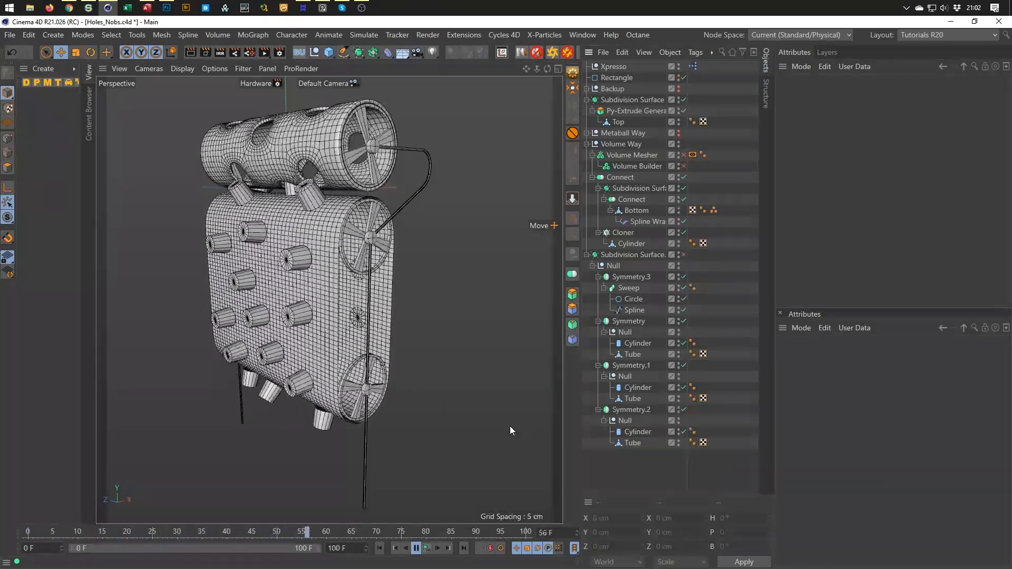
pyautogui.click(429, 549)
pyautogui.keyDown('alt'); pyautogui.moveTo(376, 352); pyautogui.dragTo(388, 273, button='middle'); pyautogui.keyUp('alt')
pyautogui.keyDown('alt'); pyautogui.moveTo(383, 276); pyautogui.dragTo(403, 296); pyautogui.keyUp('alt')
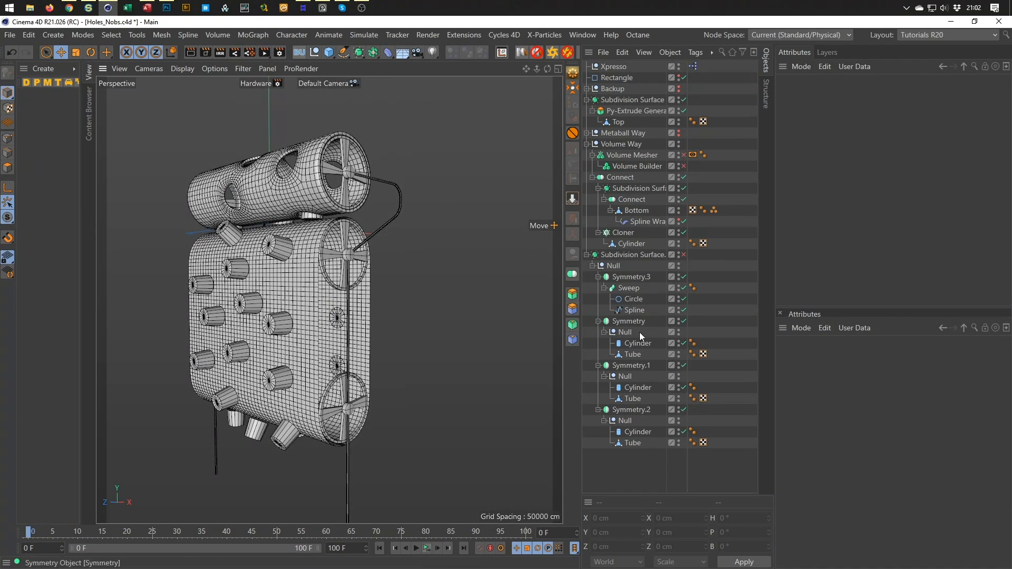
# Set the radius of the rod's Circle profile to 3 cm and inspect the thicker rods
pyautogui.click(633, 298)
pyautogui.doubleClick(862, 151)
pyautogui.write('3')
pyautogui.press('Return')
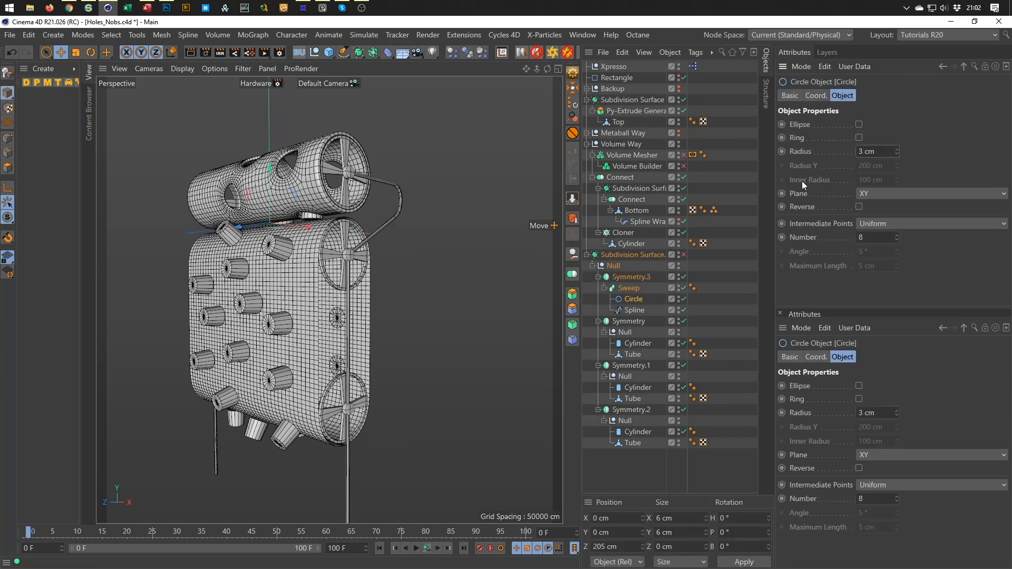
pyautogui.scroll(-5, 321, 341)
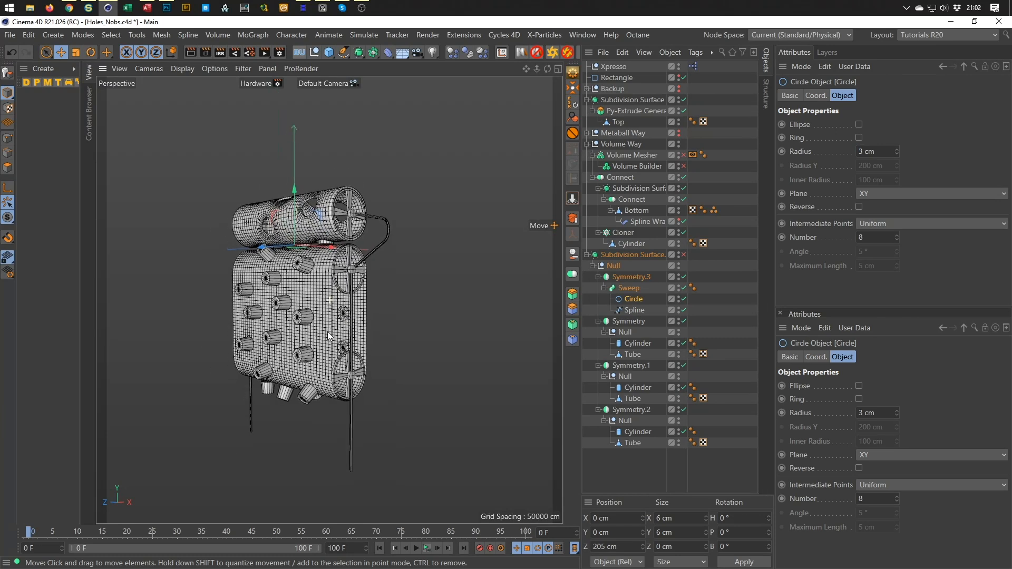
pyautogui.keyDown('alt'); pyautogui.moveTo(366, 318); pyautogui.dragTo(363, 319); pyautogui.keyUp('alt')
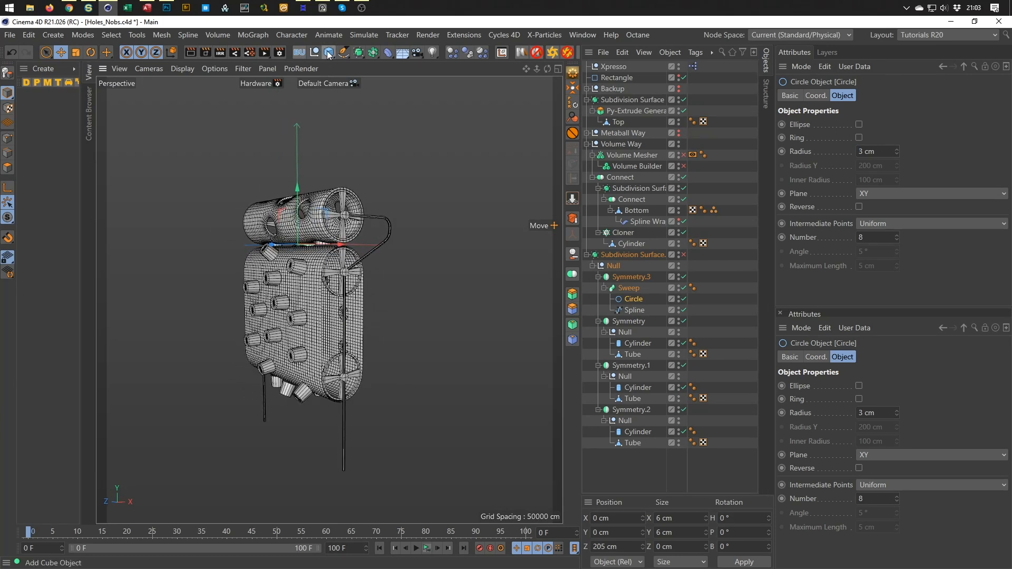
# Check the Instagram reference in the browser, then add a Cube beneath the sculpture at a Y position of about -628 cm
pyautogui.hotkey('alt', 'Tab')
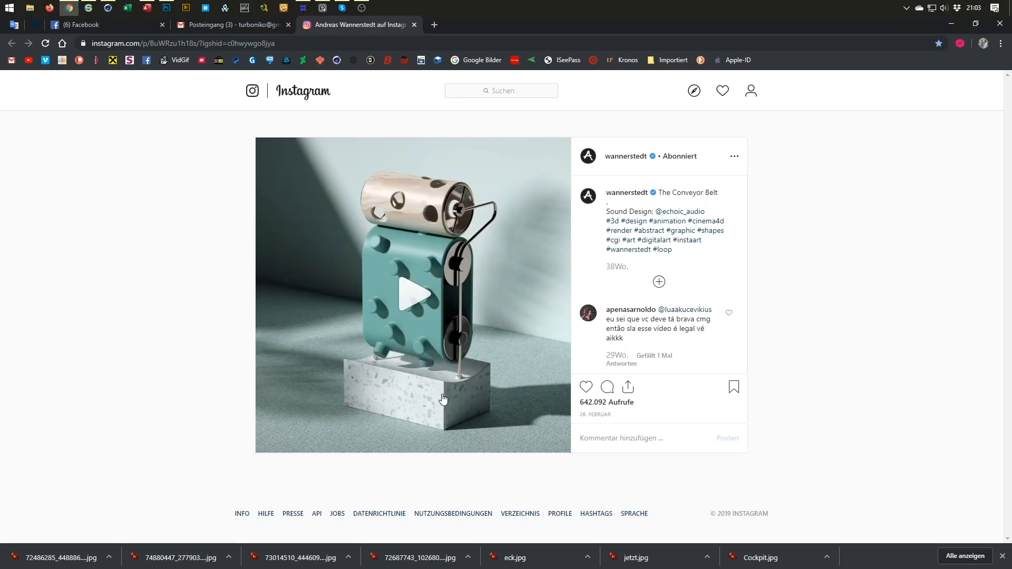
pyautogui.hotkey('alt', 'Tab')
pyautogui.keyDown('alt'); pyautogui.moveTo(360, 357); pyautogui.dragTo(342, 310); pyautogui.keyUp('alt')
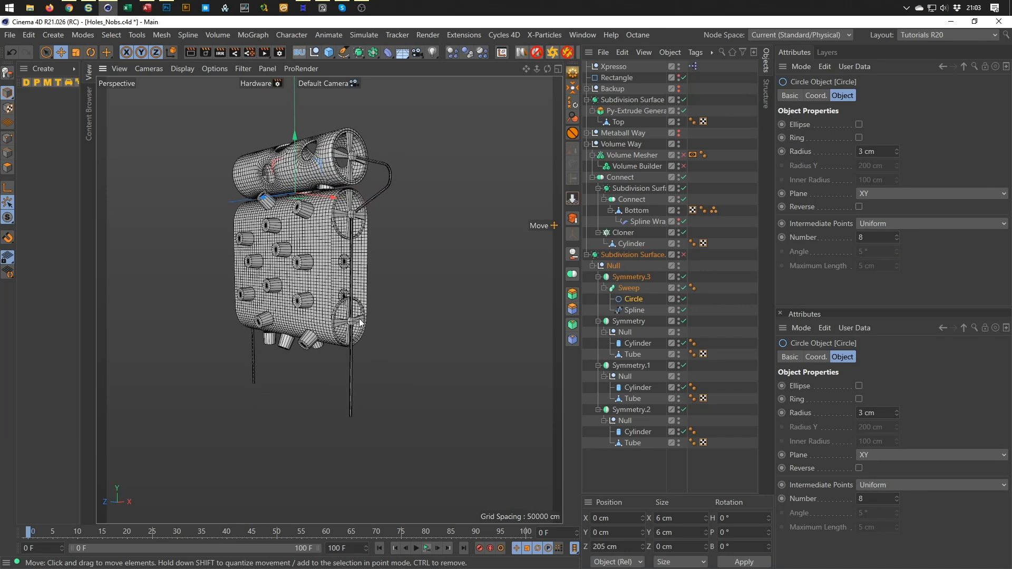
pyautogui.click(330, 51)
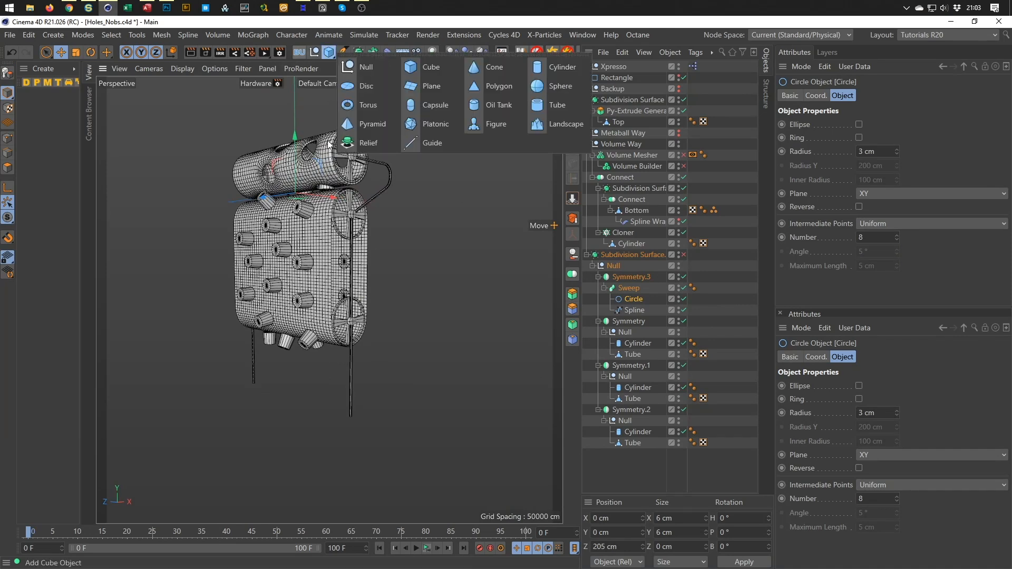
pyautogui.click(437, 69)
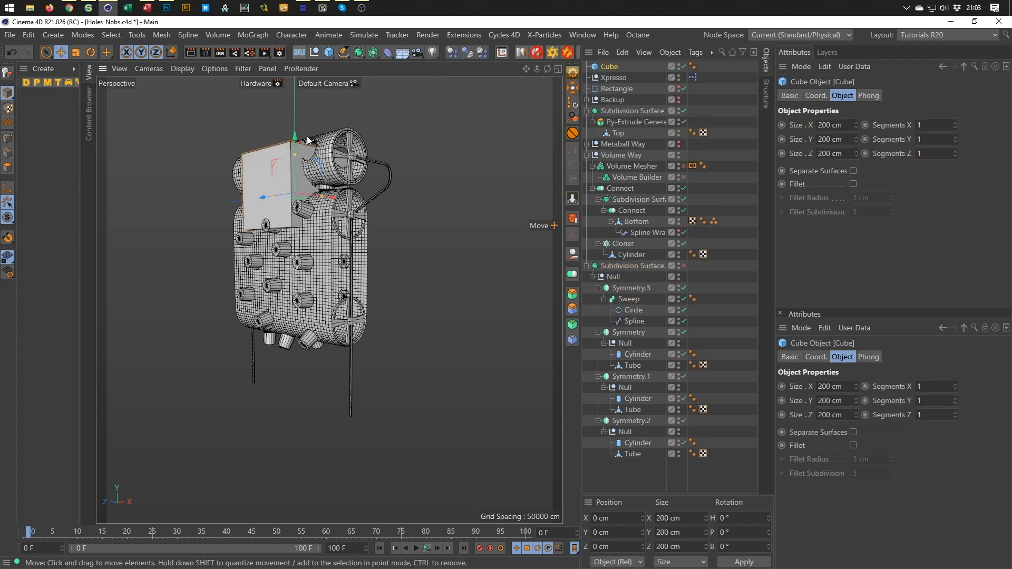
pyautogui.moveTo(295, 135); pyautogui.dragTo(305, 360)
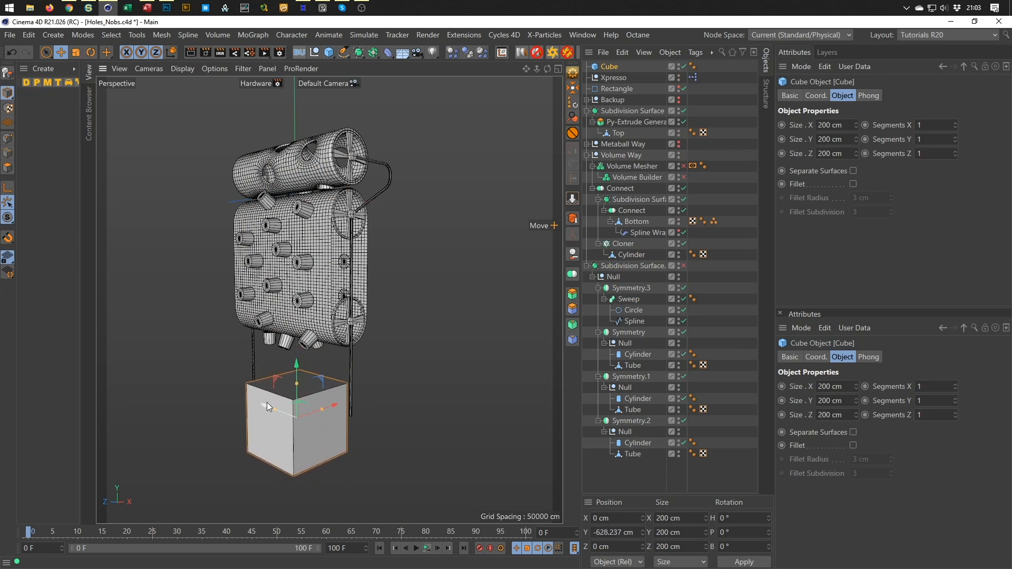
# Stretch the Cube to about 508 cm in Z, and adjust its height to about 145 cm at a Y position of about -525 cm
pyautogui.moveTo(279, 409); pyautogui.dragTo(245, 397)
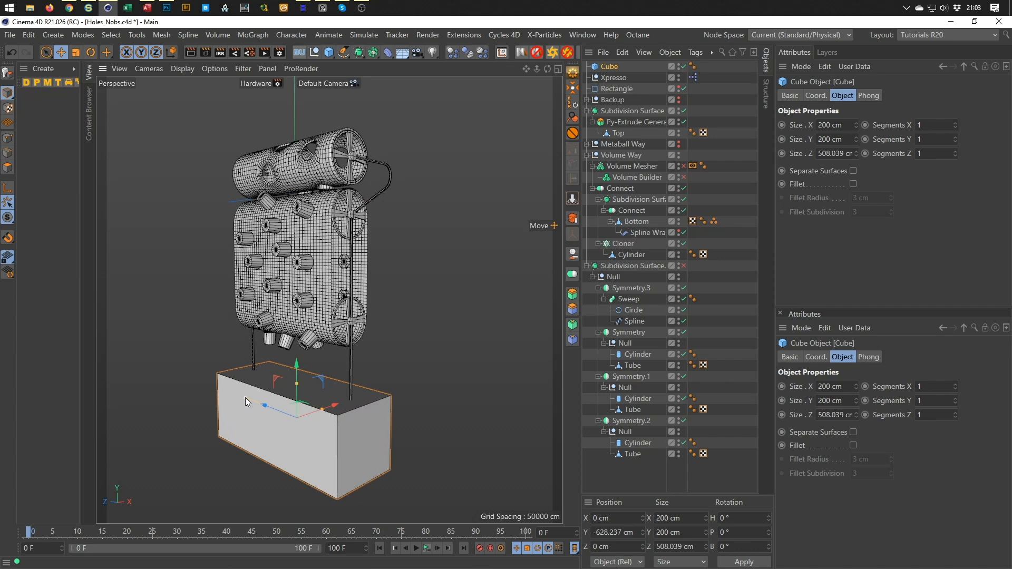
pyautogui.moveTo(297, 365); pyautogui.dragTo(298, 329)
pyautogui.keyDown('alt'); pyautogui.moveTo(342, 376); pyautogui.dragTo(380, 369, button='right'); pyautogui.keyUp('alt')
pyautogui.keyDown('alt'); pyautogui.moveTo(379, 362); pyautogui.dragTo(401, 354); pyautogui.keyUp('alt')
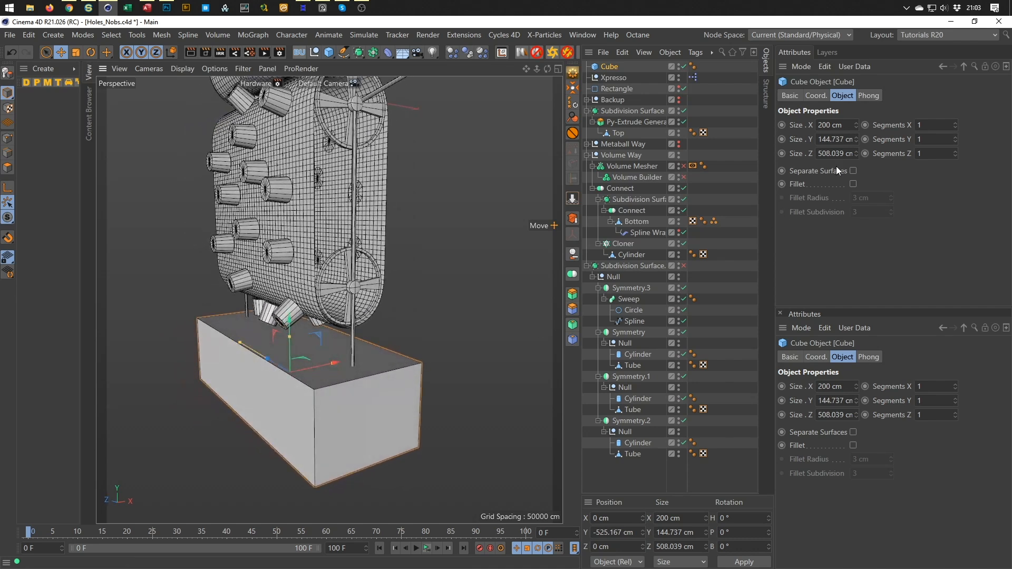
# Collapse the Volume Way and lower Subdivision Surface hierarchies and move the Cube to the end of the object list
pyautogui.click(586, 156)
pyautogui.click(586, 166)
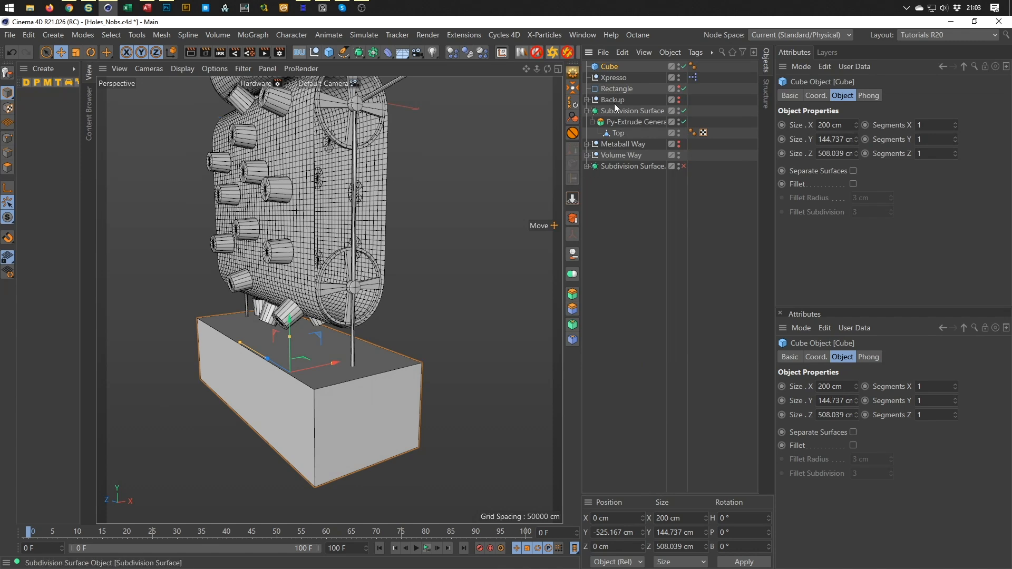
pyautogui.moveTo(654, 213); pyautogui.dragTo(613, 165)
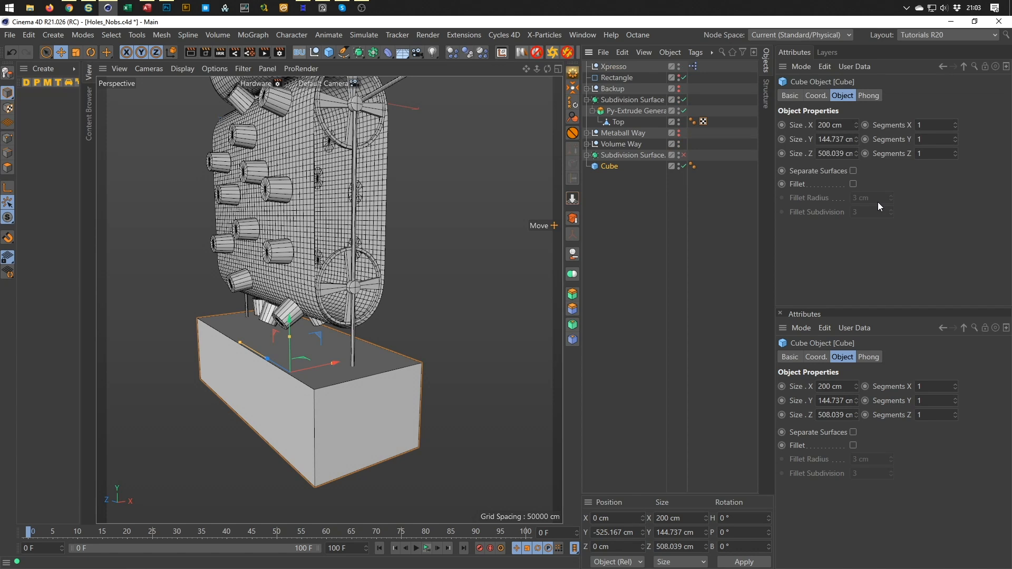
# Switch the viewport's line display to Wireframe so the Cube's segments are drawn
pyautogui.click(954, 151)
pyautogui.rightClick(947, 159)
pyautogui.press('Escape')
pyautogui.press('n')
pyautogui.press('g')
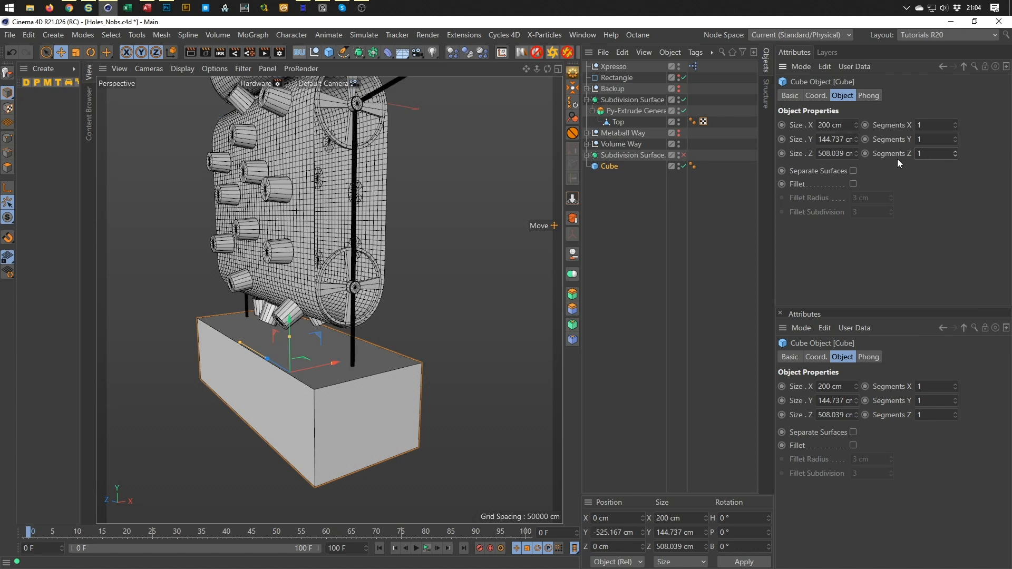
# Set the Cube's segments to 2 in X, 1 in Y and 1 in Z
pyautogui.click(955, 151)
pyautogui.click(955, 136)
pyautogui.click(955, 137)
pyautogui.click(954, 142)
pyautogui.click(955, 142)
pyautogui.click(955, 155)
pyautogui.click(954, 123)
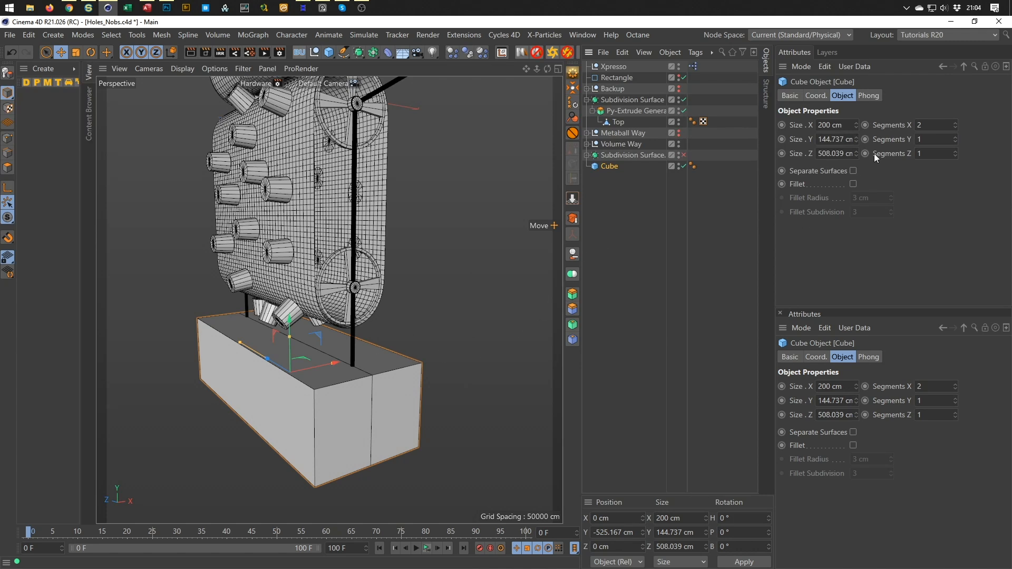
# Set the Cube's Y size to 120 cm and its Z size to 500 cm
pyautogui.click(837, 140)
pyautogui.write('120')
pyautogui.press('Return')
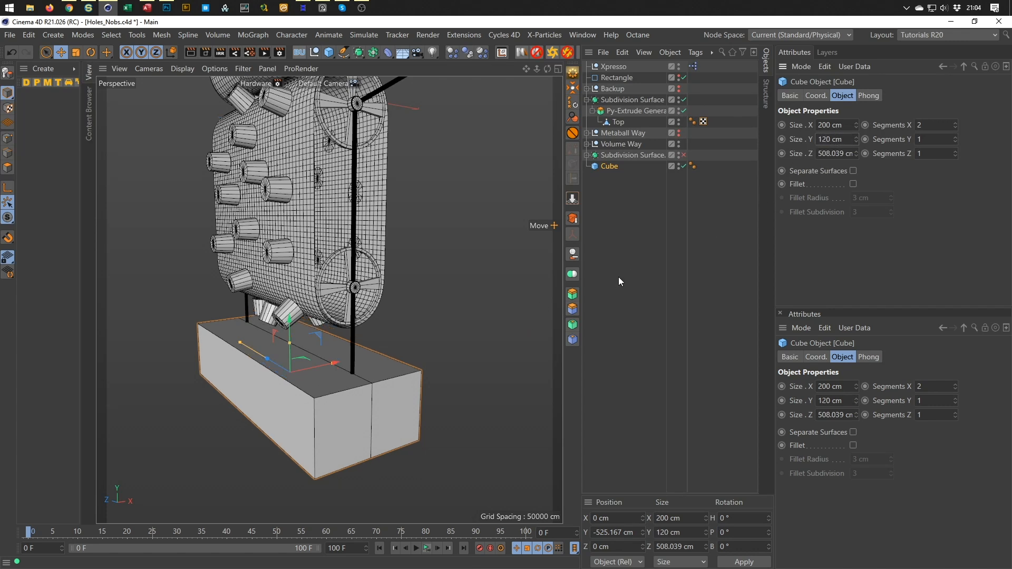
pyautogui.click(840, 155)
pyautogui.write('500')
pyautogui.press('Return')
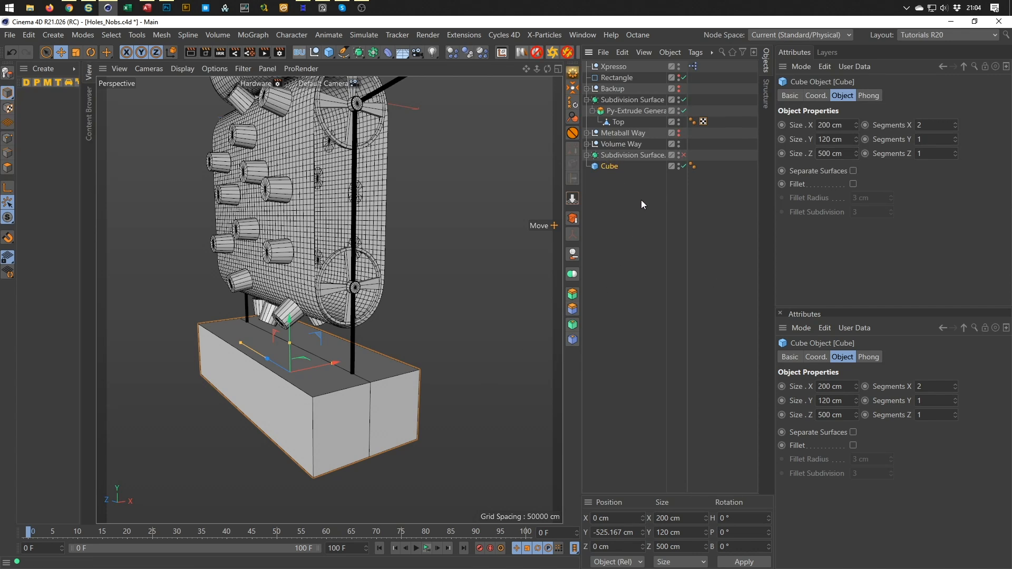
# Make the Cube editable, select the two middle points on its top face, and lower them to a Y position of about 23.5 cm
pyautogui.press('c')
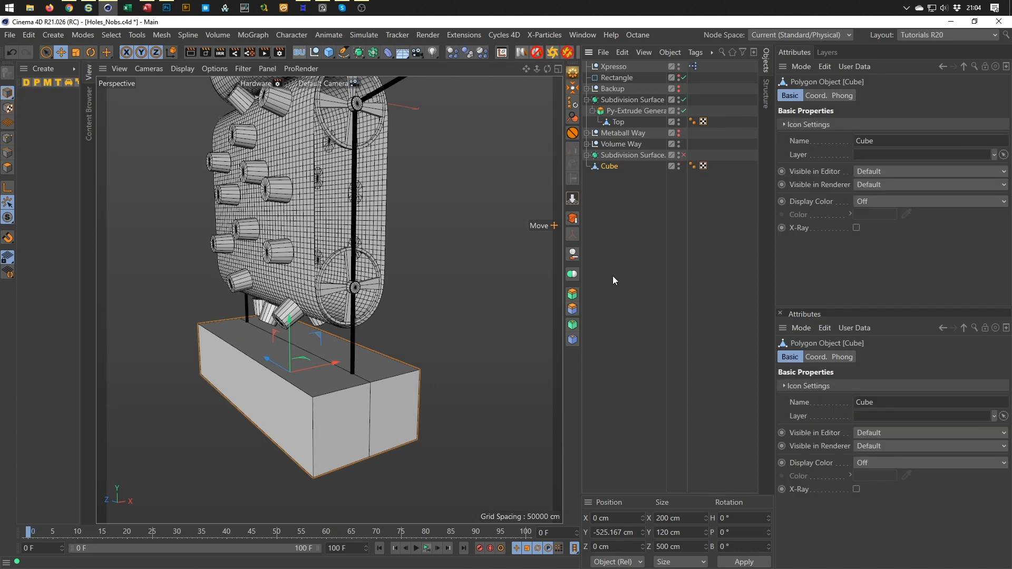
pyautogui.click(8, 138)
pyautogui.press('space')
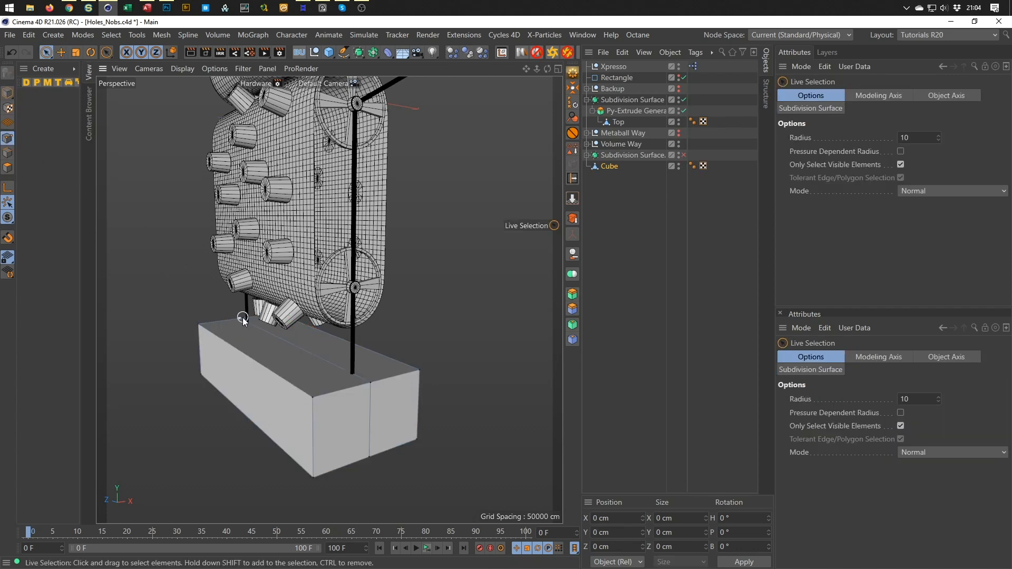
pyautogui.click(240, 319)
pyautogui.keyDown('shift'); pyautogui.click(371, 384); pyautogui.keyUp('shift')
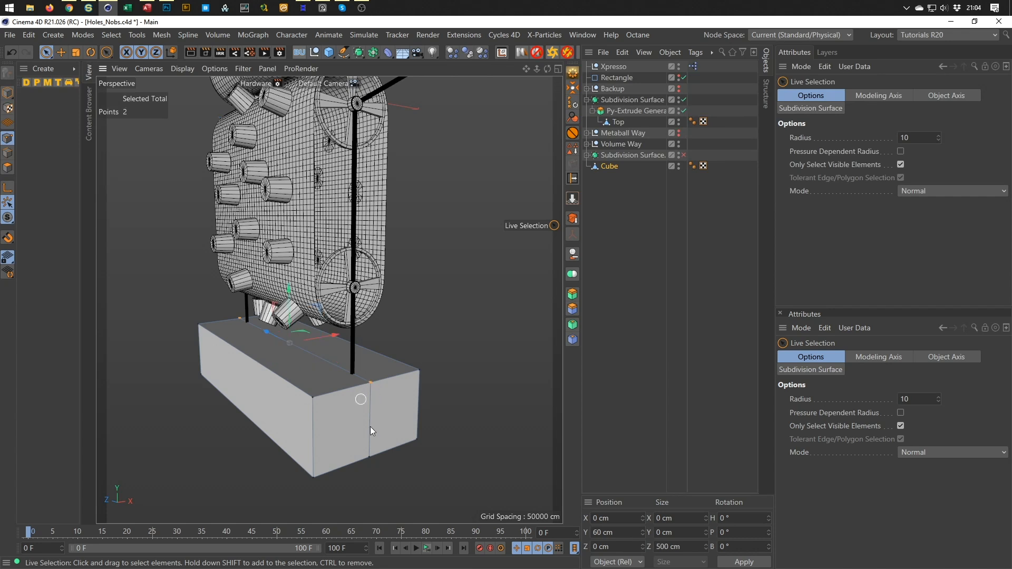
pyautogui.moveTo(289, 286); pyautogui.dragTo(291, 308)
pyautogui.scroll(2, 315, 368)
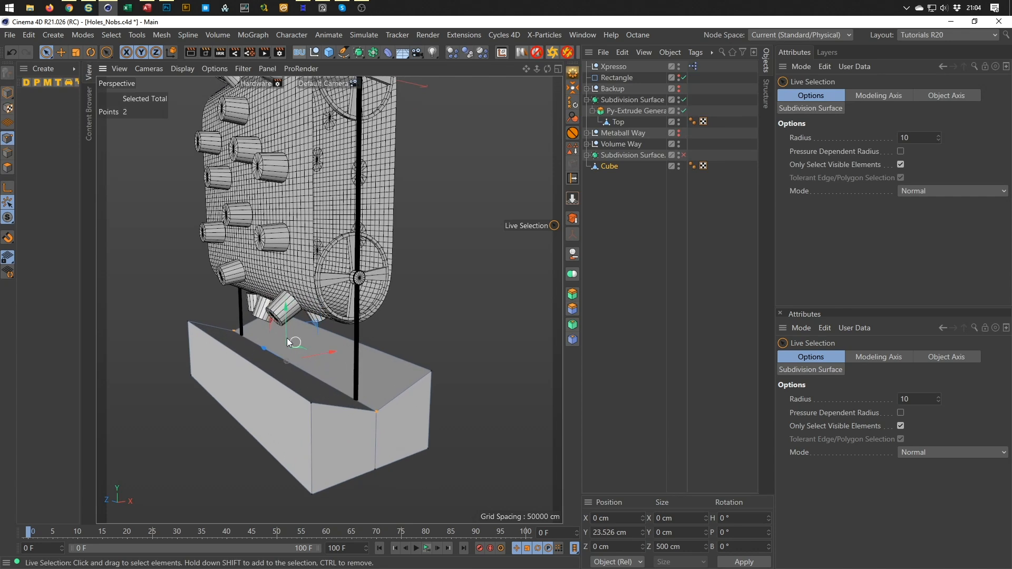
# Return to model mode and add a Bevel deformer to the Cube that forms the base block
pyautogui.click(9, 97)
pyautogui.click(601, 166)
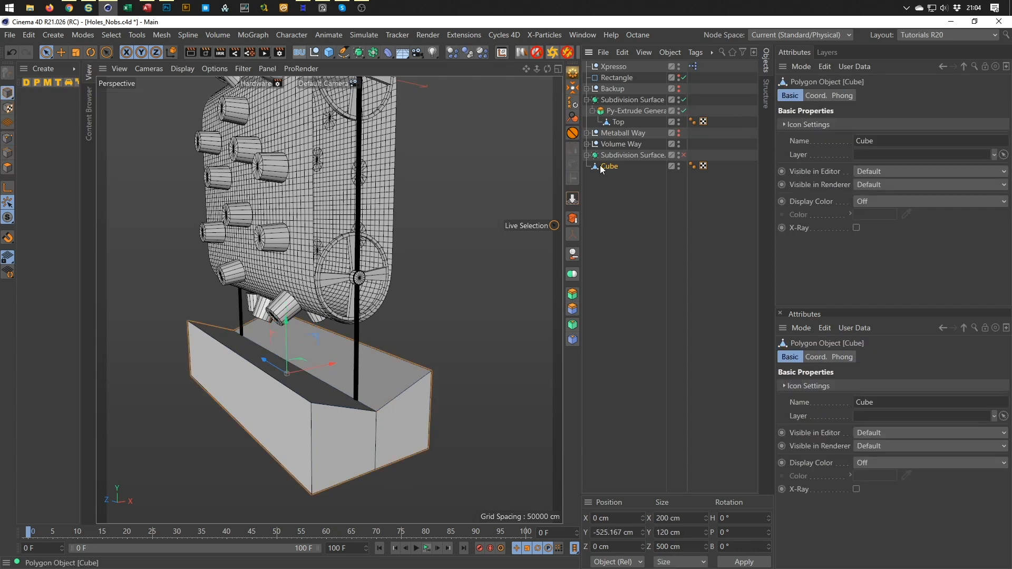
pyautogui.click(387, 52)
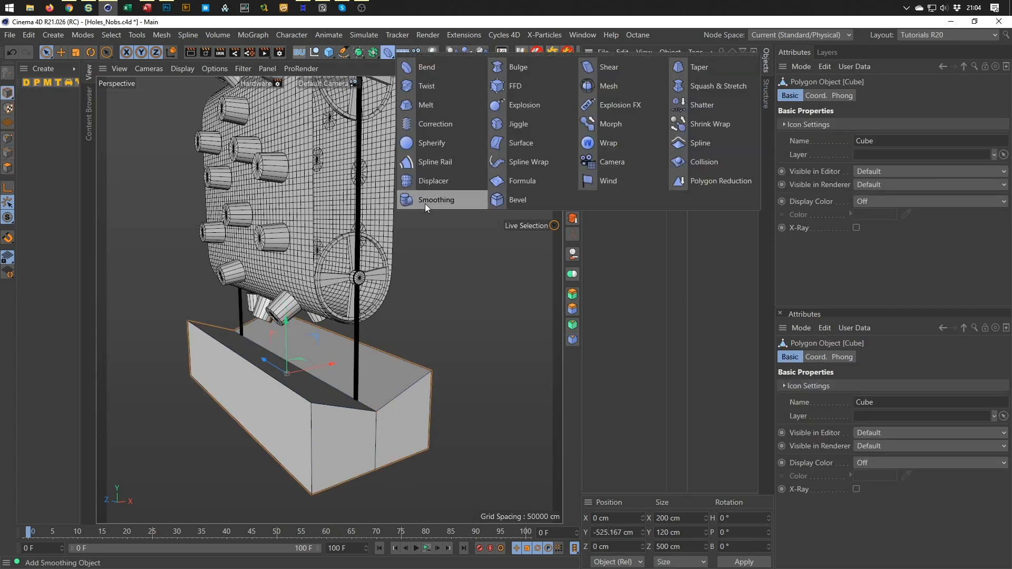
pyautogui.click(516, 200)
pyautogui.scroll(3, 416, 406)
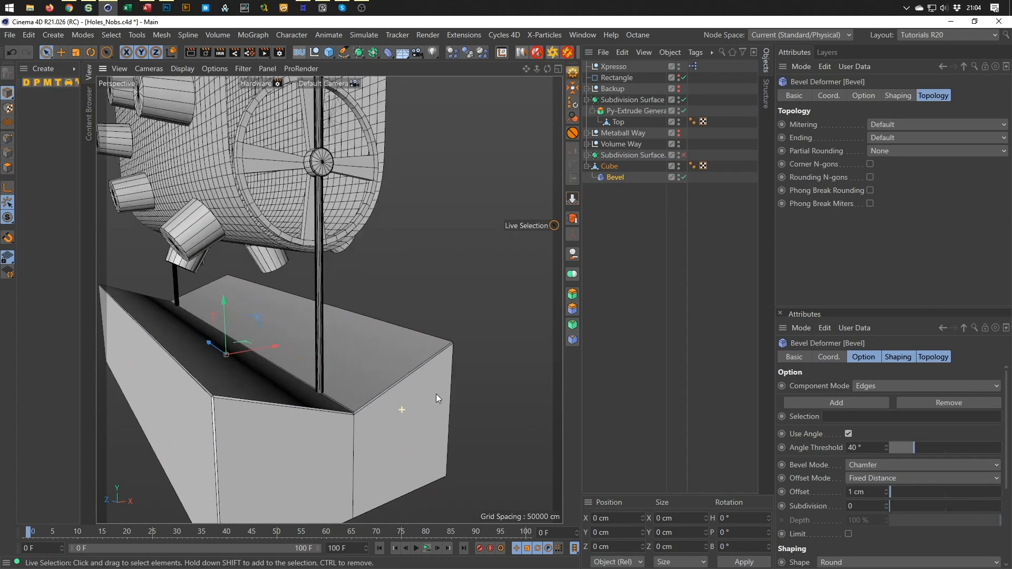
pyautogui.scroll(2, 435, 394)
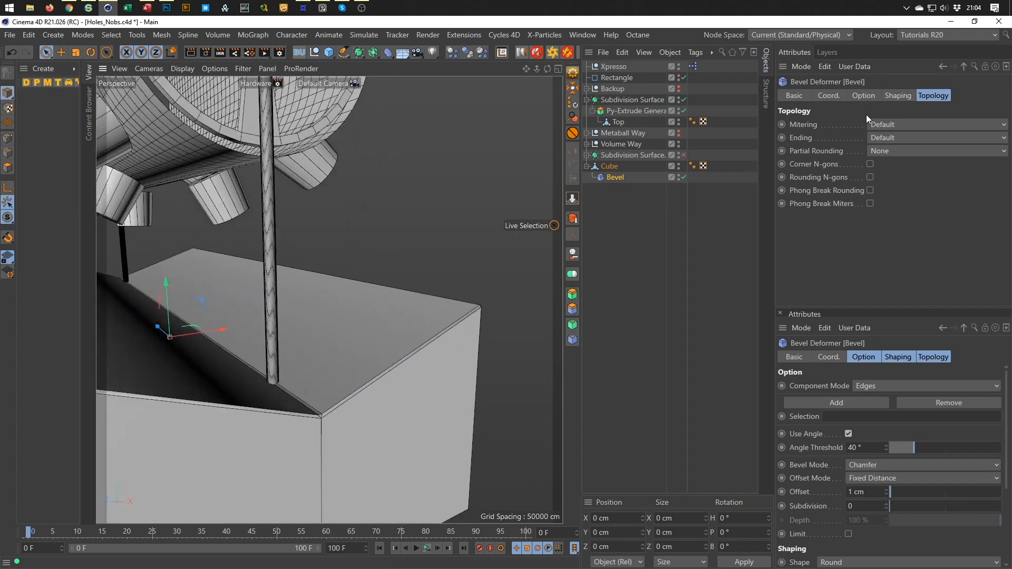
# Set the Bevel deformer's bevel mode to Solid and its angle threshold to 55°
pyautogui.click(876, 97)
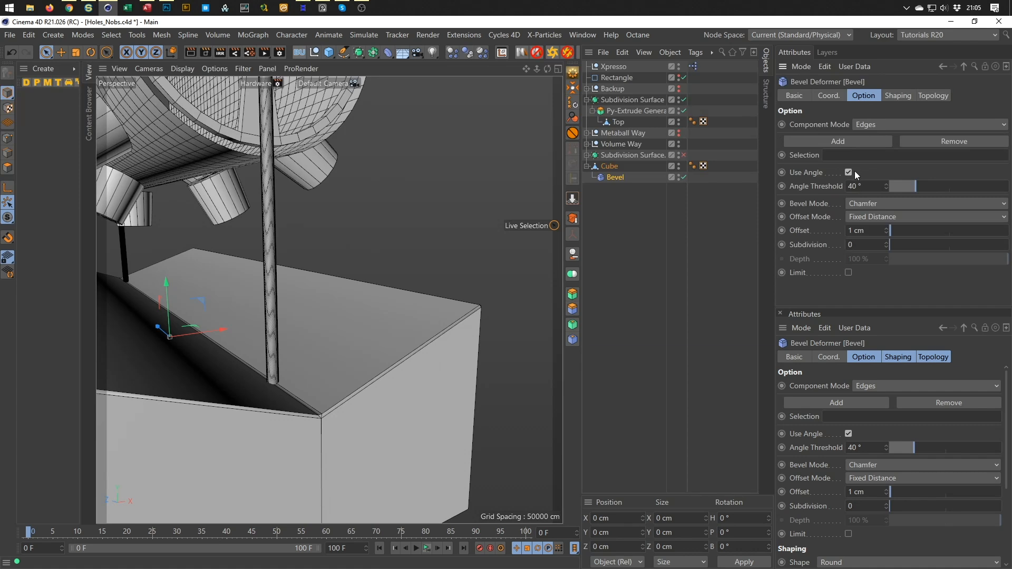
pyautogui.click(864, 204)
pyautogui.click(868, 230)
pyautogui.scroll(3, 349, 402)
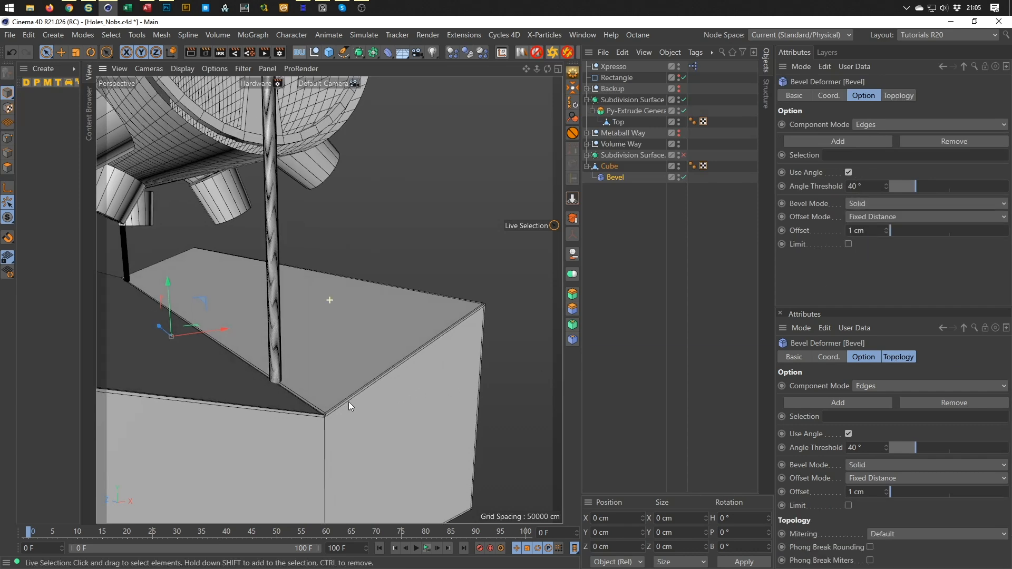
pyautogui.scroll(3, 322, 406)
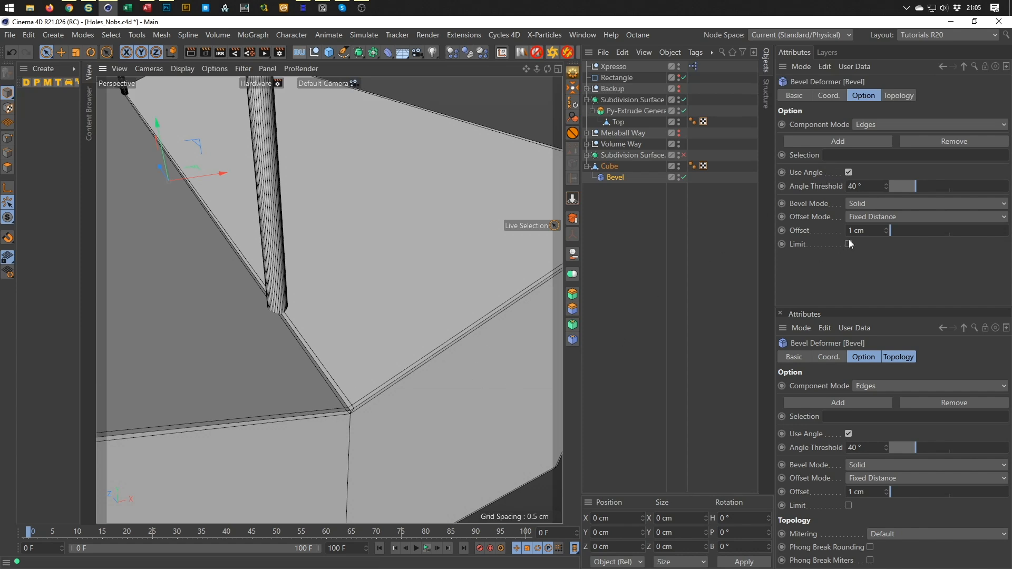
pyautogui.moveTo(914, 185); pyautogui.dragTo(925, 185)
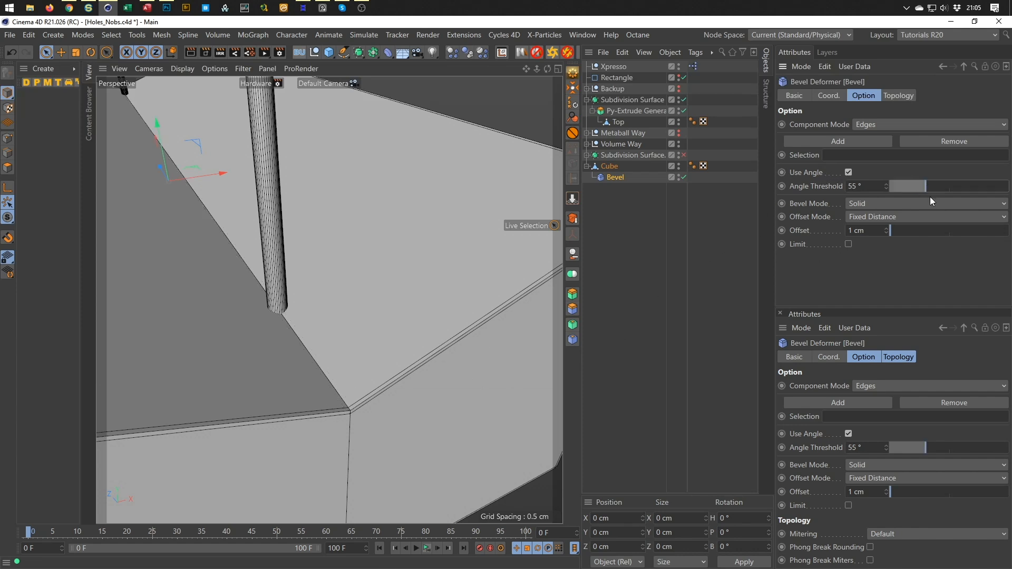
pyautogui.scroll(-4, 448, 349)
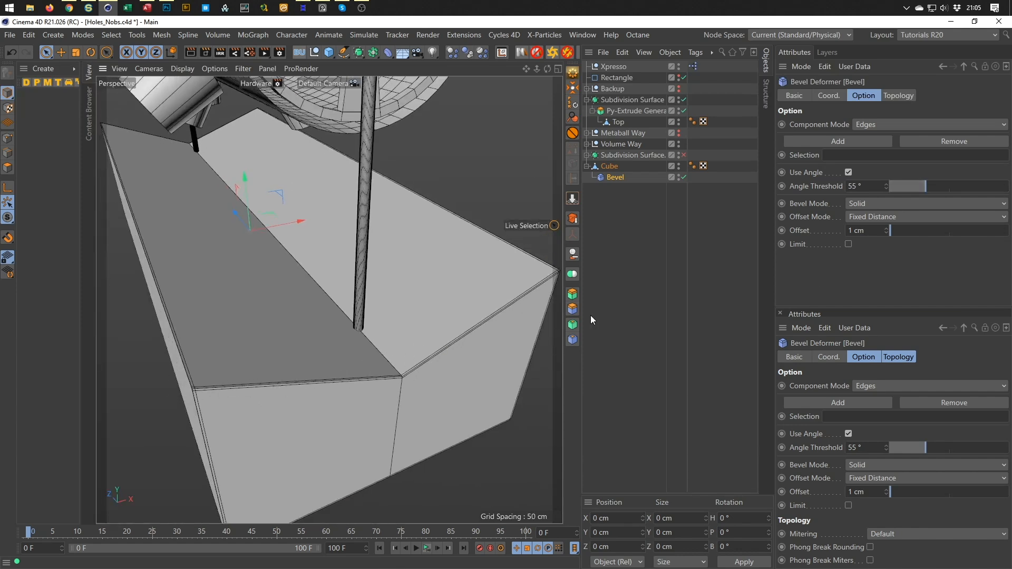
# Wrap the Cube and its Bevel deformer in a Subdivision Surface
pyautogui.click(610, 166)
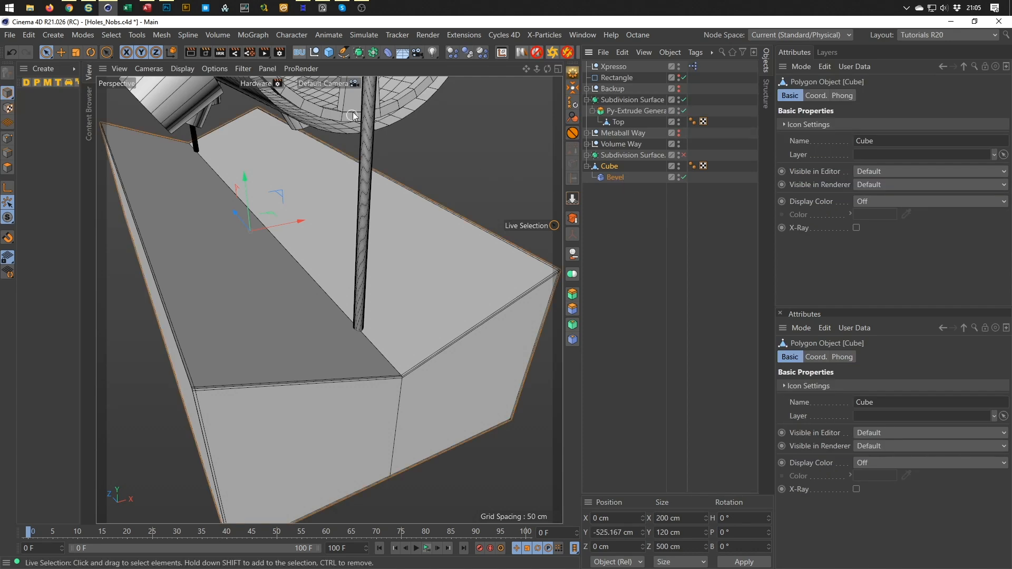
pyautogui.keyDown('alt'); pyautogui.click(360, 56); pyautogui.keyUp('alt')
pyautogui.keyDown('alt'); pyautogui.moveTo(354, 320); pyautogui.dragTo(291, 356, button='right'); pyautogui.keyUp('alt')
pyautogui.keyDown('alt'); pyautogui.moveTo(291, 356); pyautogui.dragTo(364, 352); pyautogui.keyUp('alt')
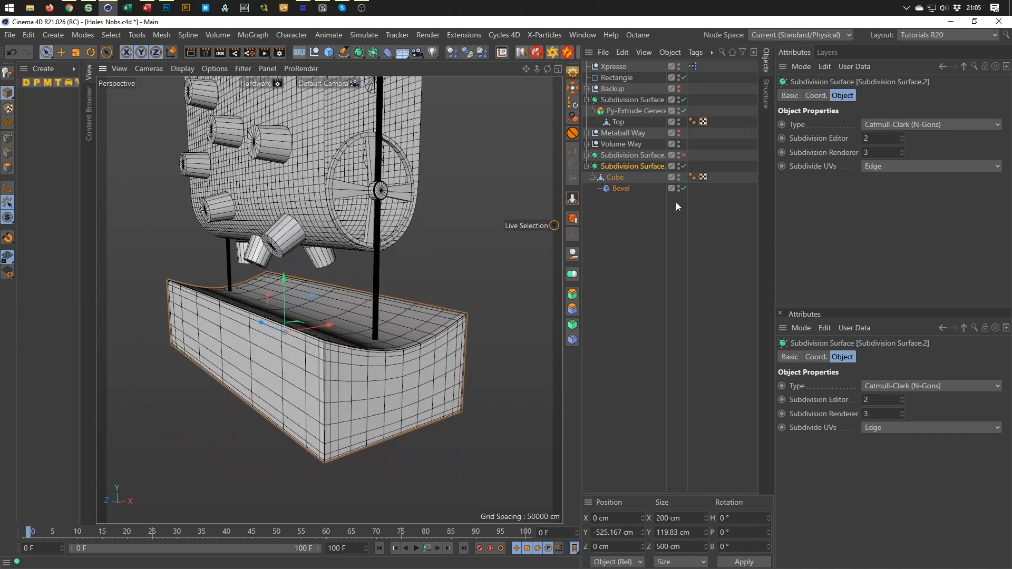
# Raise the Cube inside its Subdivision Surface to a Y position of about 48 cm, closer to the belt
pyautogui.click(615, 177)
pyautogui.press('e')
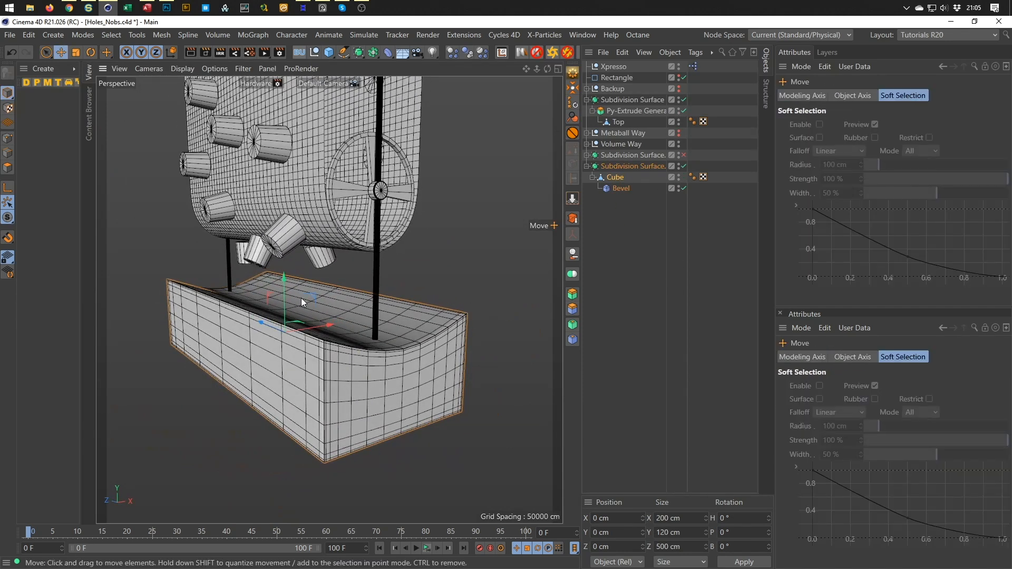
pyautogui.moveTo(282, 274); pyautogui.dragTo(308, 271)
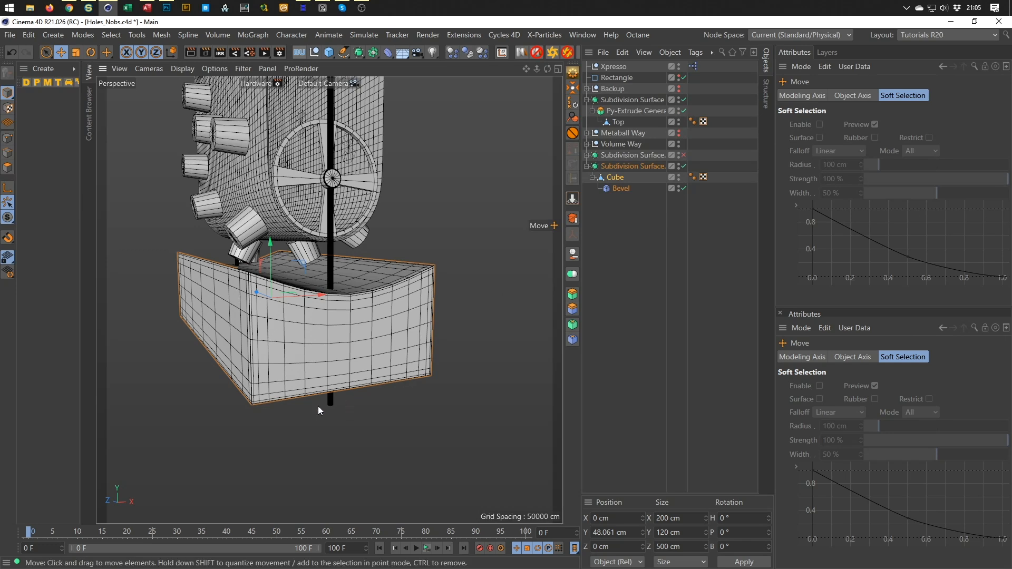
# Collapse the wheel symmetry objects in the hierarchy, rename the rod's symmetry object, Symmetry.3, as Spline, and save the scene
pyautogui.click(587, 145)
pyautogui.click(587, 144)
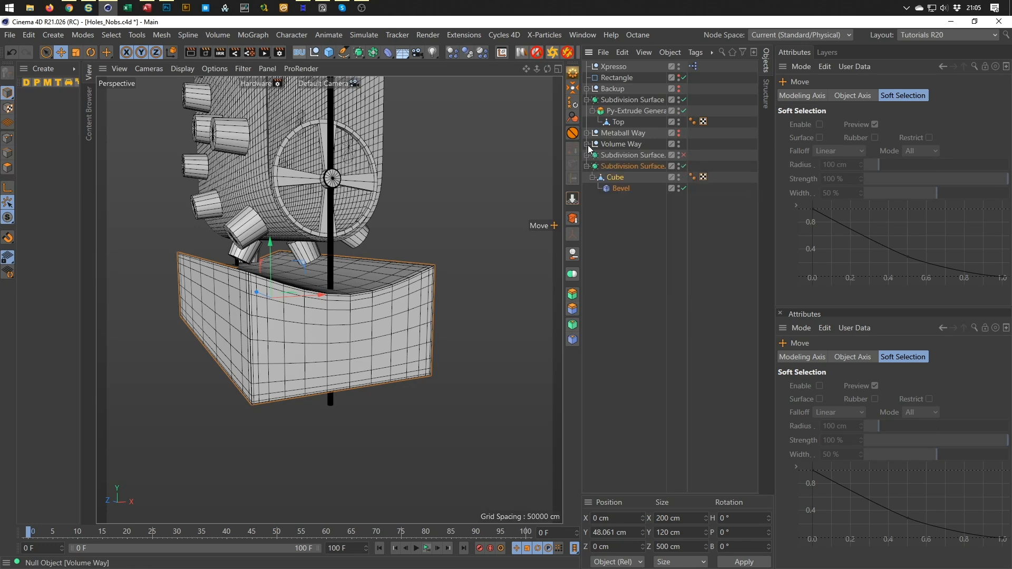
pyautogui.click(587, 155)
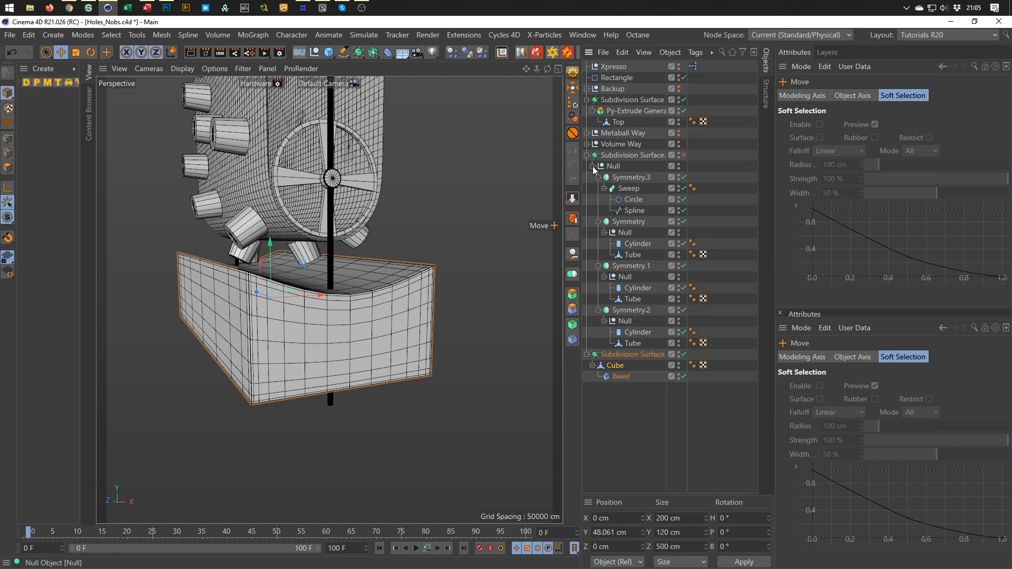
pyautogui.click(593, 167)
pyautogui.click(592, 167)
pyautogui.click(598, 178)
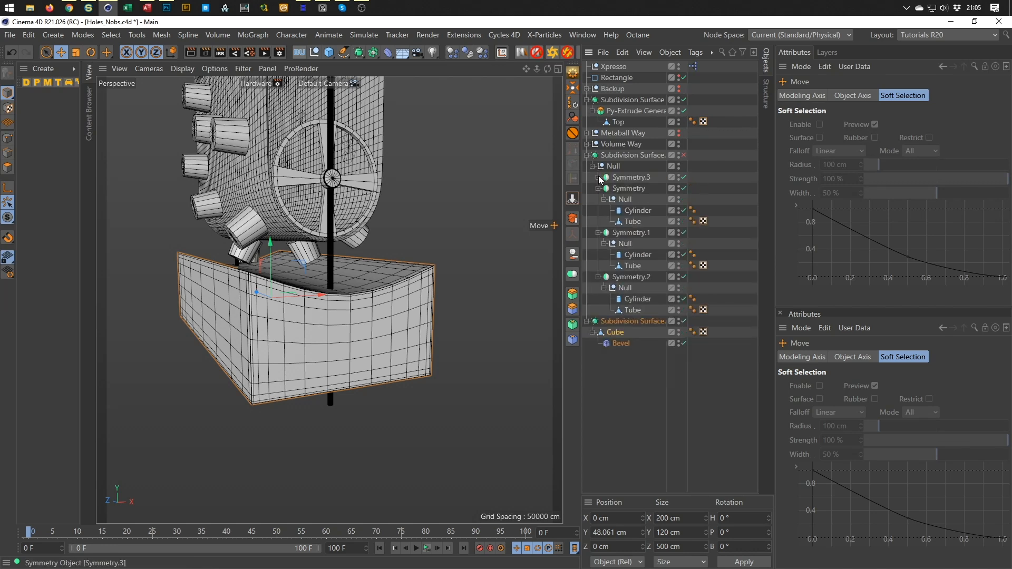
pyautogui.click(598, 189)
pyautogui.click(598, 200)
pyautogui.click(598, 211)
pyautogui.click(598, 178)
pyautogui.doubleClick(633, 178)
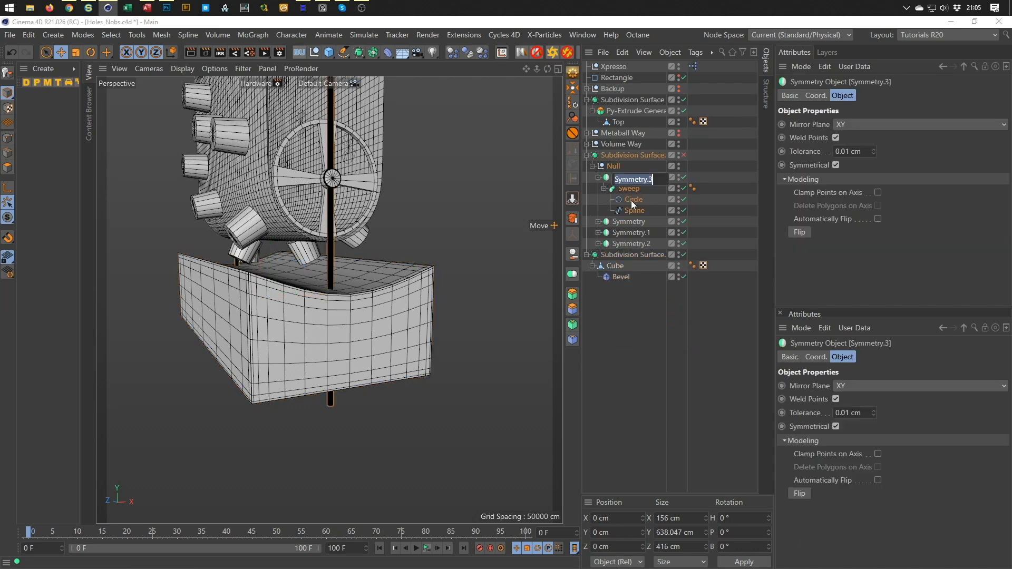
pyautogui.write('Spline')
pyautogui.press('Return')
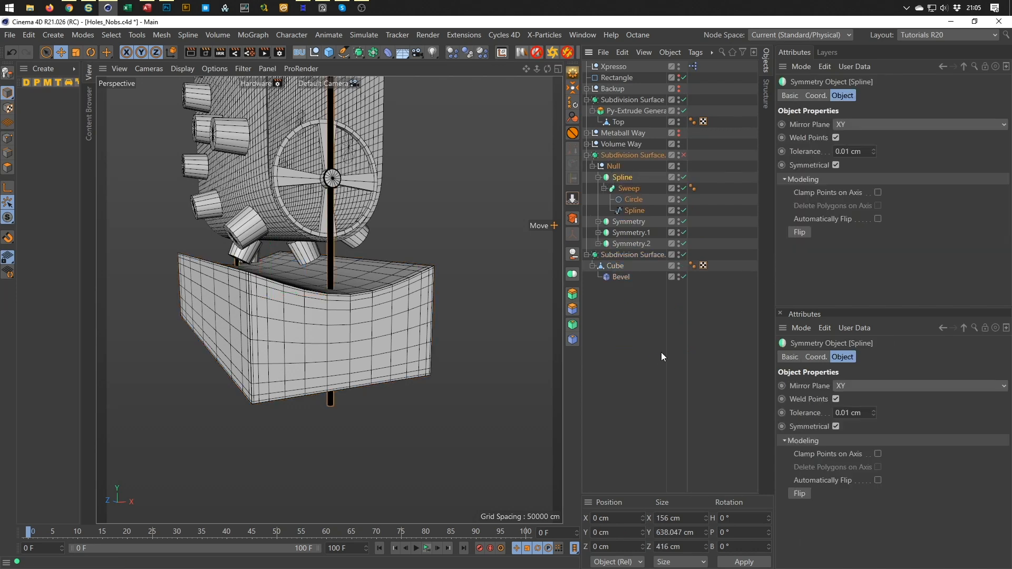
pyautogui.hotkey('ctrl', 's')
# Raise the rod spline's lowest point to a Y position of about -481.9 cm inside the base, and return to model mode
pyautogui.click(632, 211)
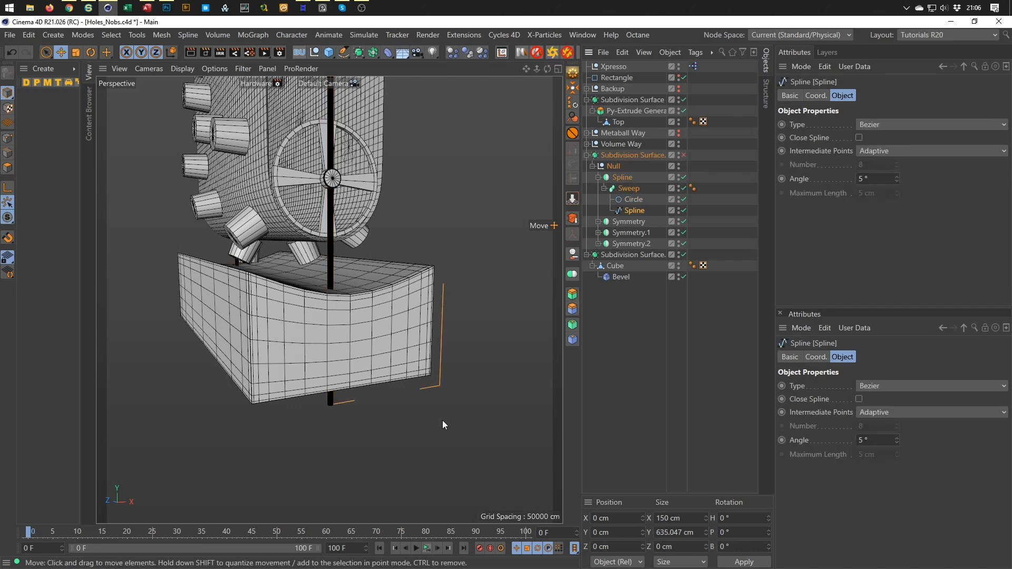
pyautogui.click(7, 138)
pyautogui.press('space')
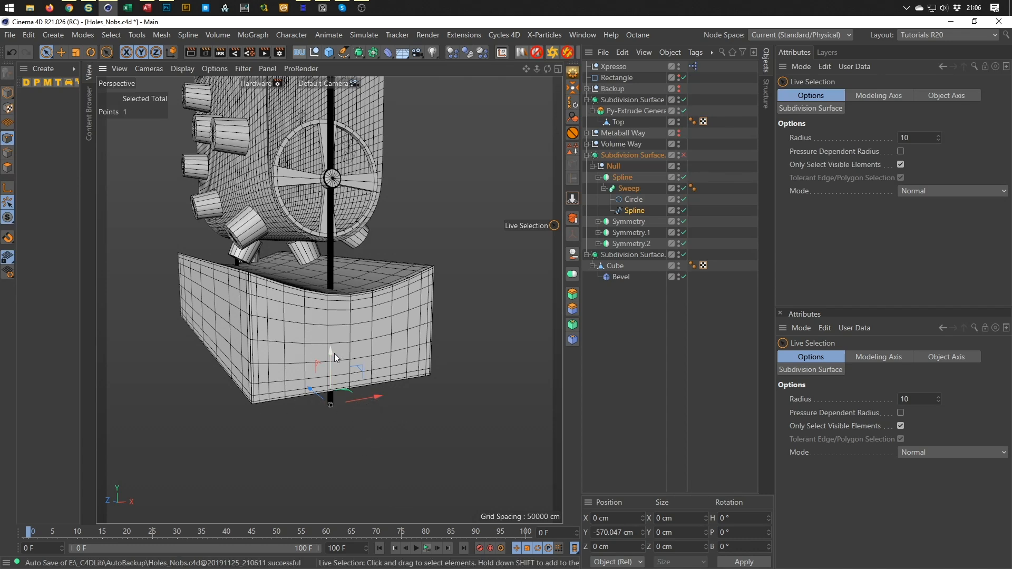
pyautogui.moveTo(332, 353); pyautogui.dragTo(333, 272)
pyautogui.keyDown('alt'); pyautogui.moveTo(330, 317); pyautogui.dragTo(406, 419); pyautogui.keyUp('alt')
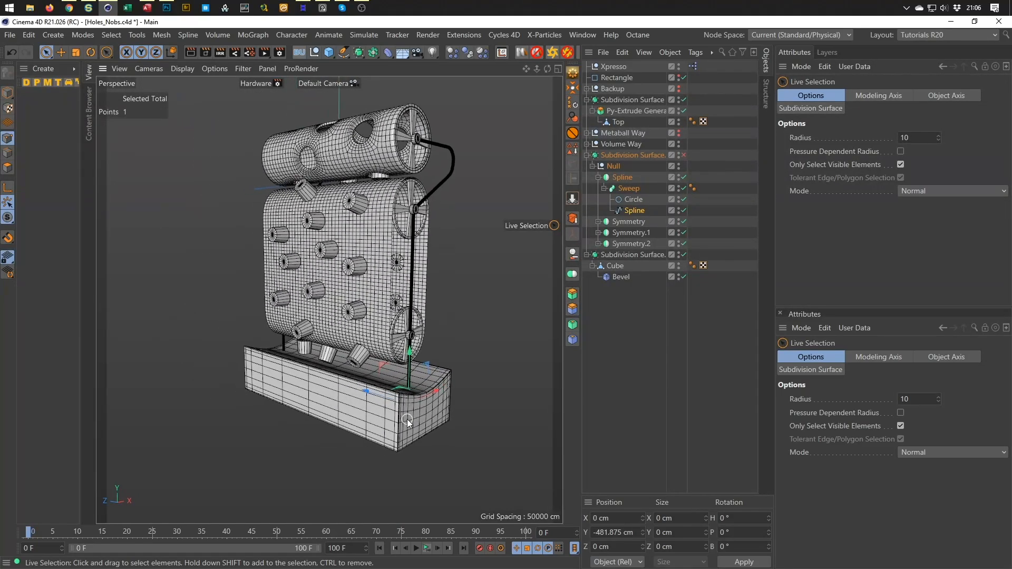
pyautogui.click(8, 93)
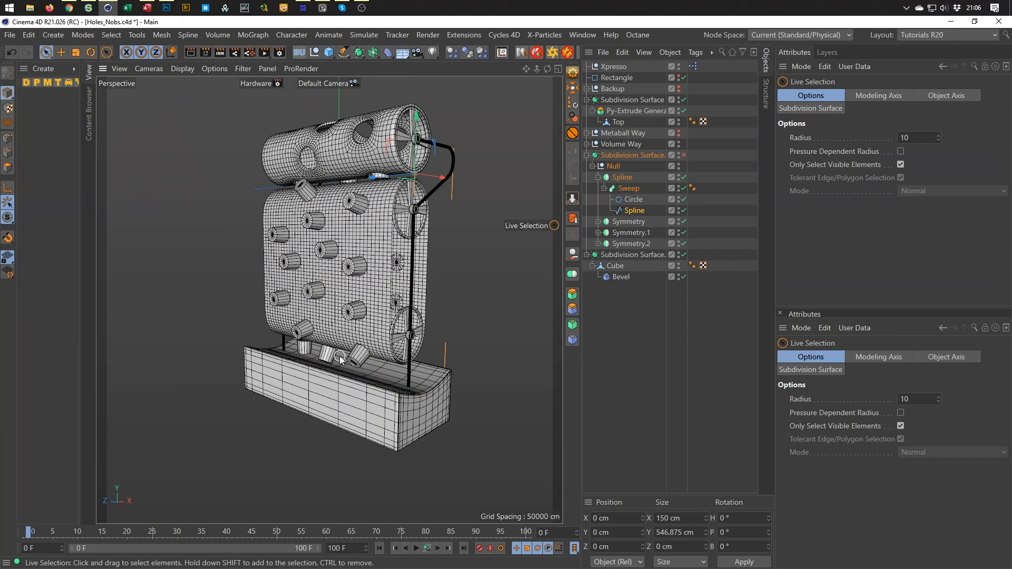
# Collapse the hierarchies and group Volume Way and the two Subdivision Surfaces of the rods and base into a Null
pyautogui.keyDown('alt'); pyautogui.moveTo(348, 366); pyautogui.dragTo(336, 384); pyautogui.keyUp('alt')
pyautogui.scroll(5, 336, 384)
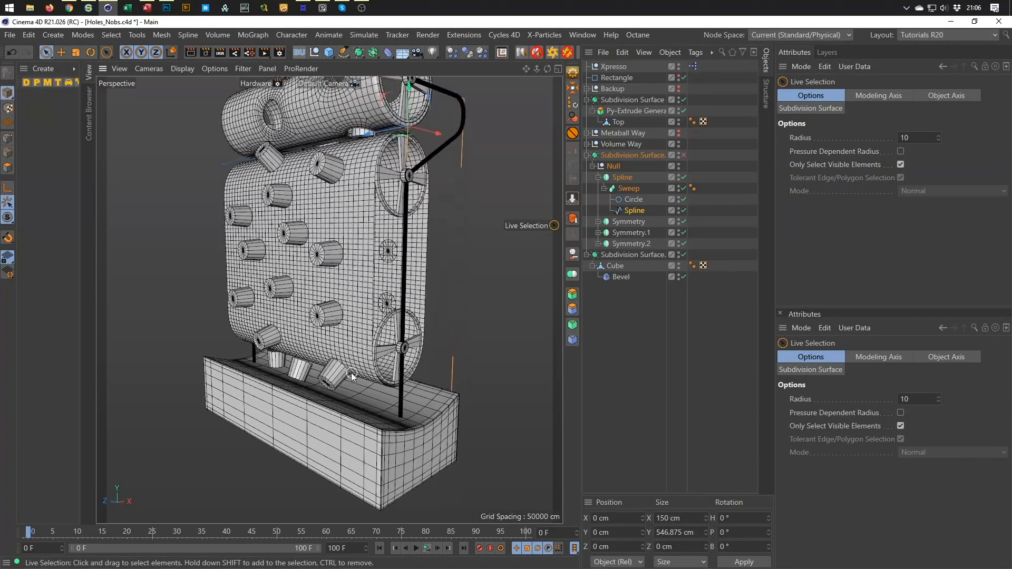
pyautogui.scroll(-3, 349, 371)
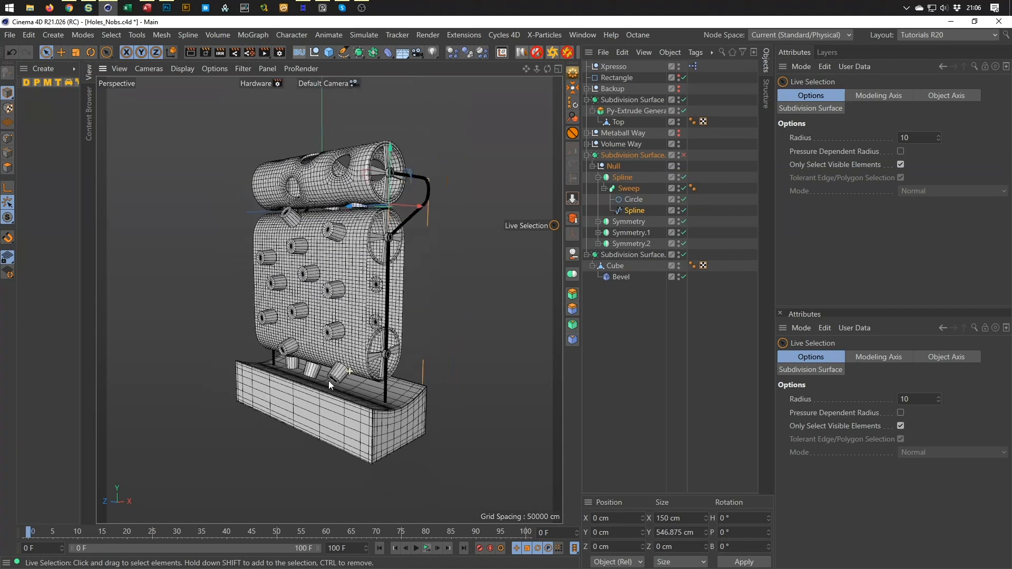
pyautogui.scroll(-1, 334, 373)
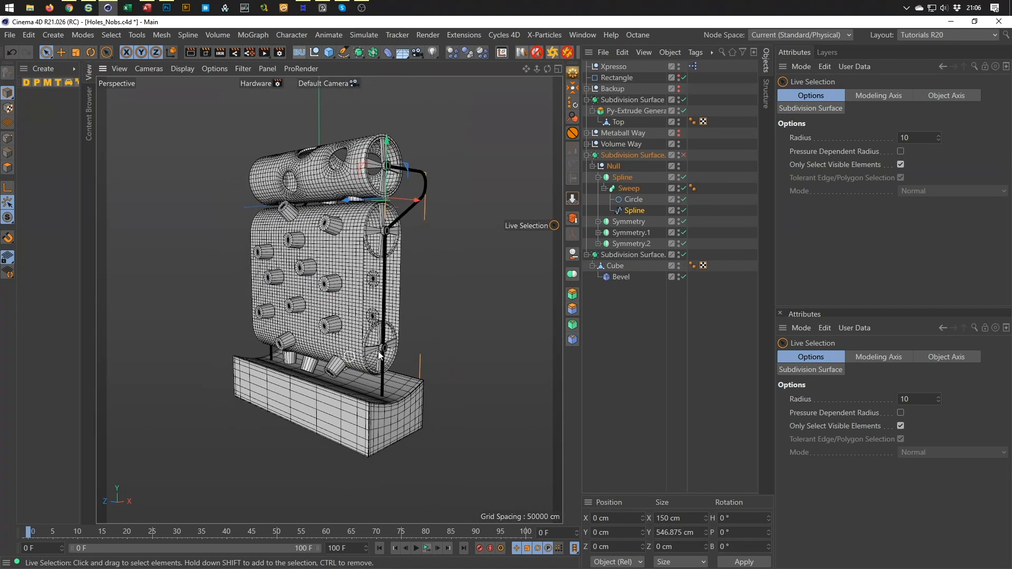
pyautogui.click(587, 156)
pyautogui.click(587, 167)
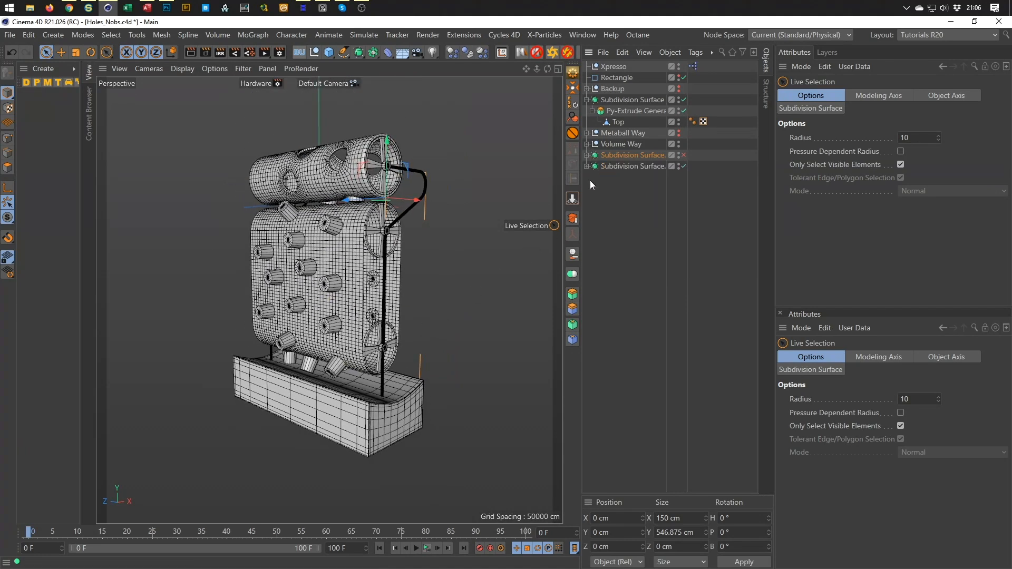
pyautogui.click(589, 186)
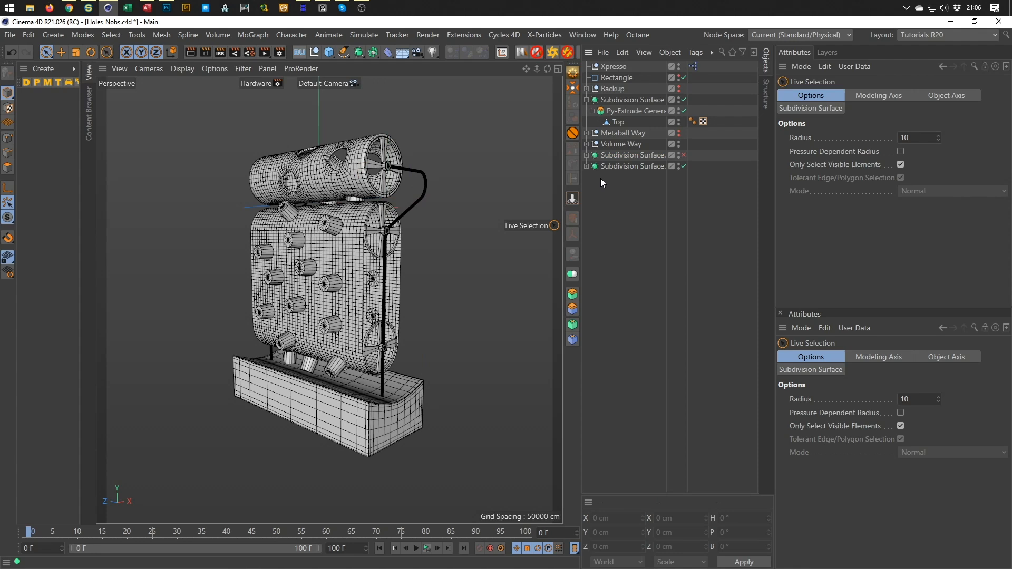
pyautogui.moveTo(600, 179); pyautogui.dragTo(624, 143)
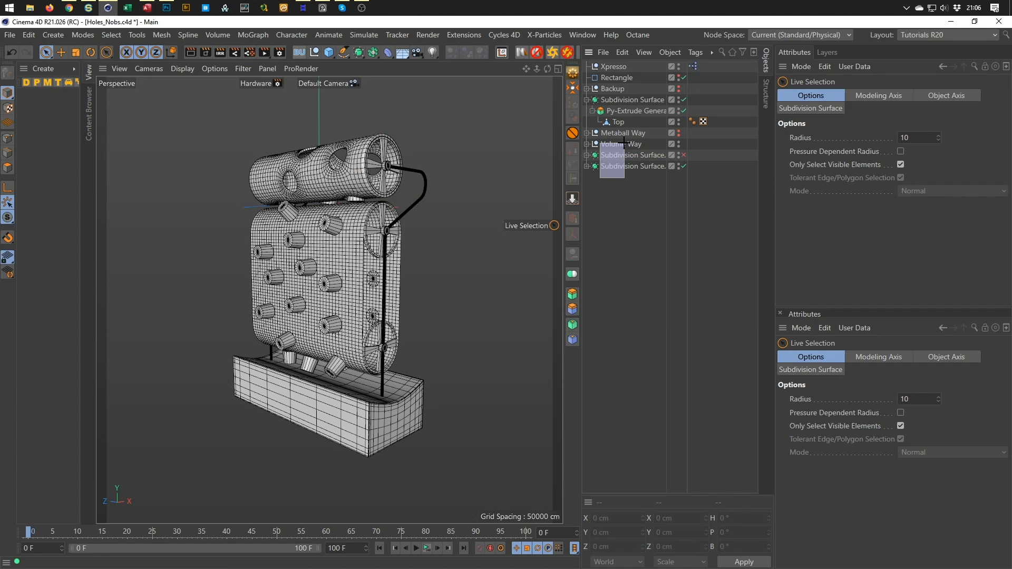
pyautogui.moveTo(624, 143); pyautogui.dragTo(624, 143)
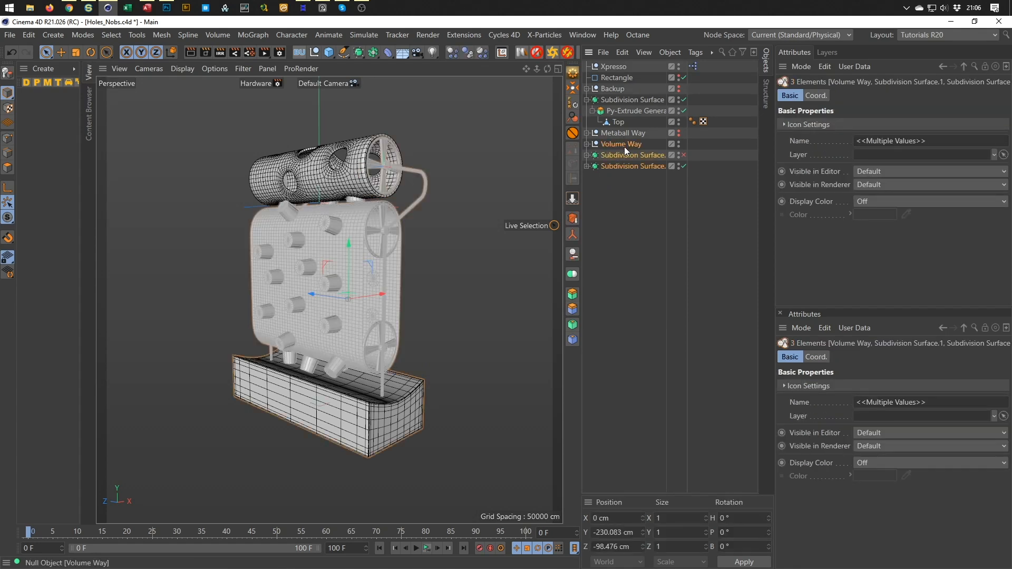
pyautogui.hotkey('alt', 'g')
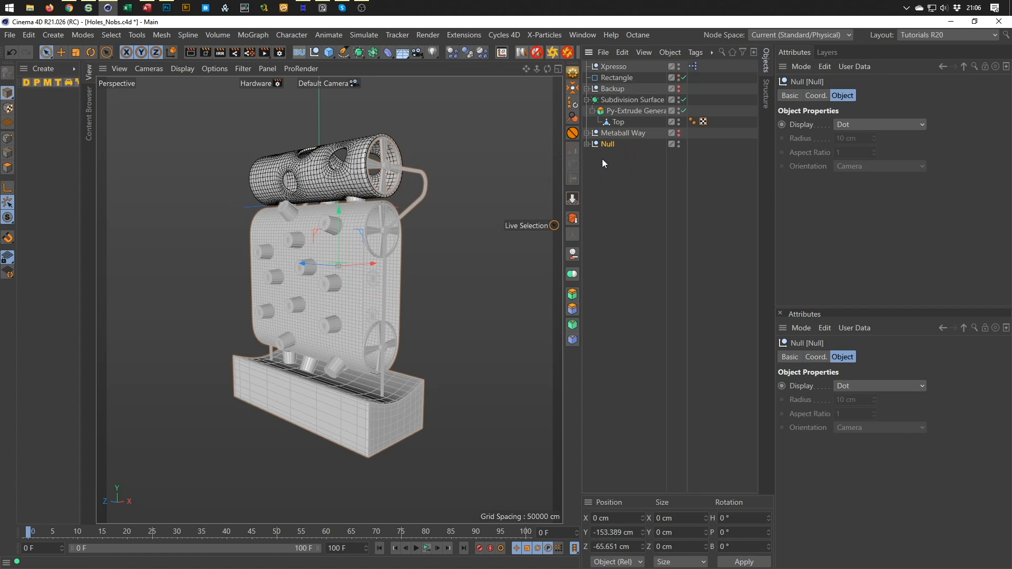
# Move the top roller's Subdivision Surface into the Null with the other sculpture parts
pyautogui.click(617, 122)
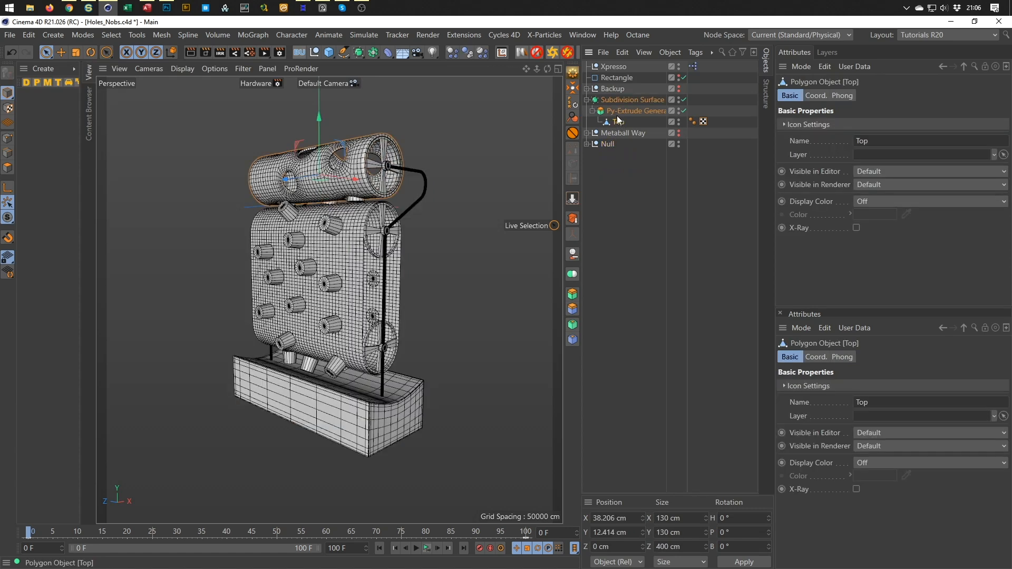
pyautogui.click(586, 100)
pyautogui.moveTo(605, 99); pyautogui.dragTo(606, 122)
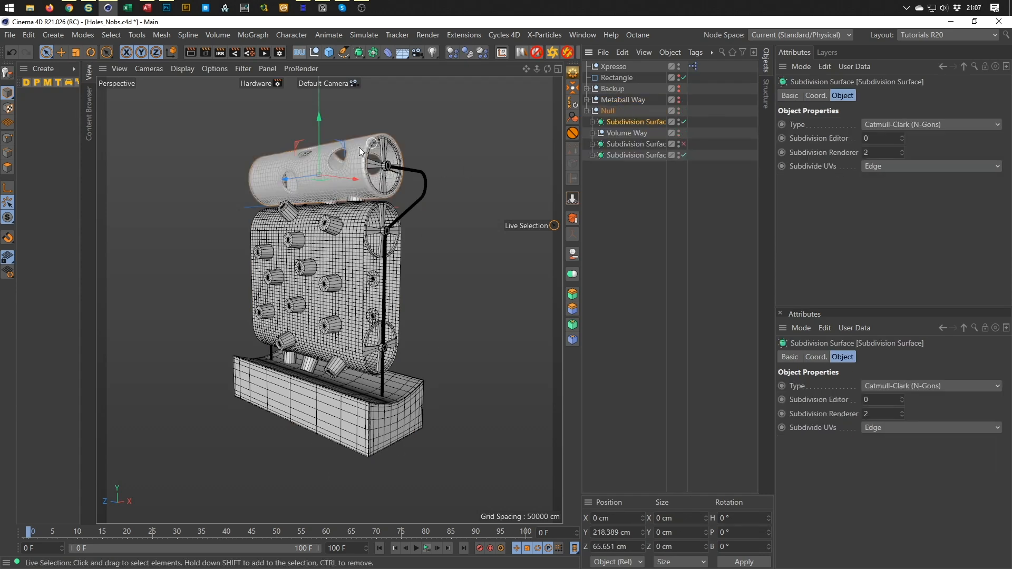
pyautogui.click(586, 111)
# Drop the Null holding the whole sculpture onto the floor and expand its hierarchy
pyautogui.click(606, 111)
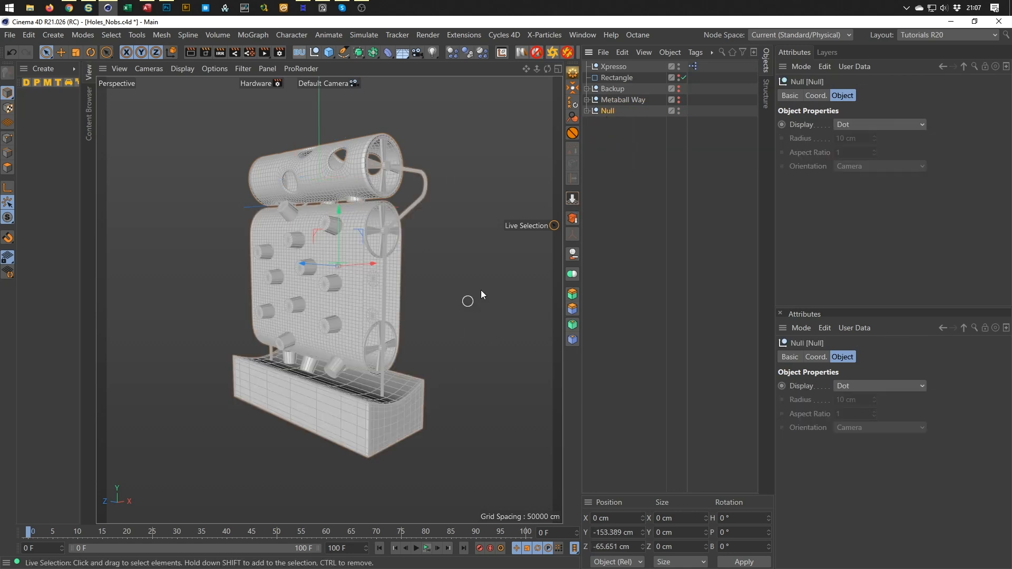
pyautogui.click(571, 199)
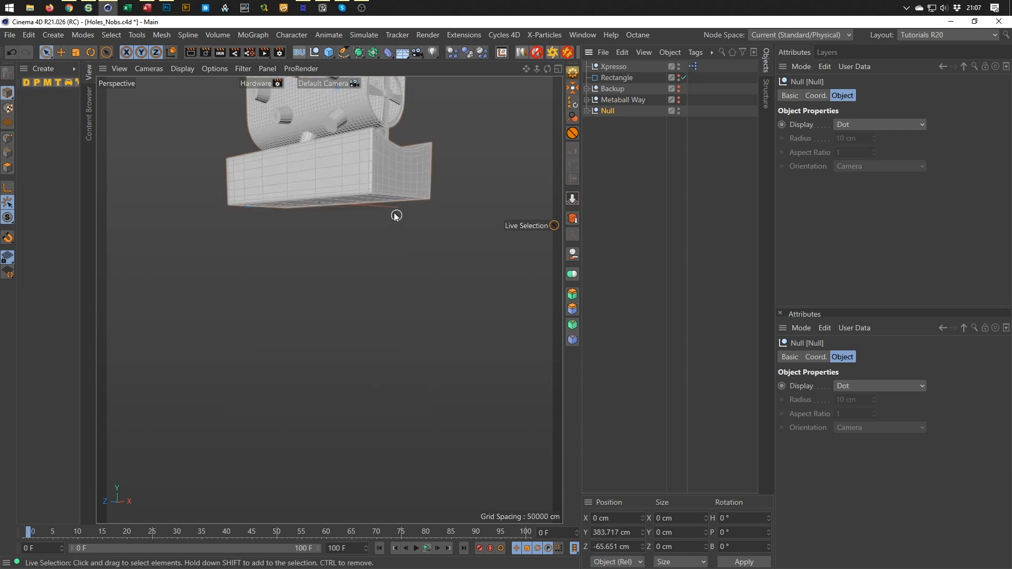
pyautogui.keyDown('alt'); pyautogui.moveTo(349, 147); pyautogui.dragTo(347, 429, button='middle'); pyautogui.keyUp('alt')
pyautogui.keyDown('alt'); pyautogui.moveTo(347, 428); pyautogui.dragTo(352, 405, button='right'); pyautogui.keyUp('alt')
pyautogui.click(587, 111)
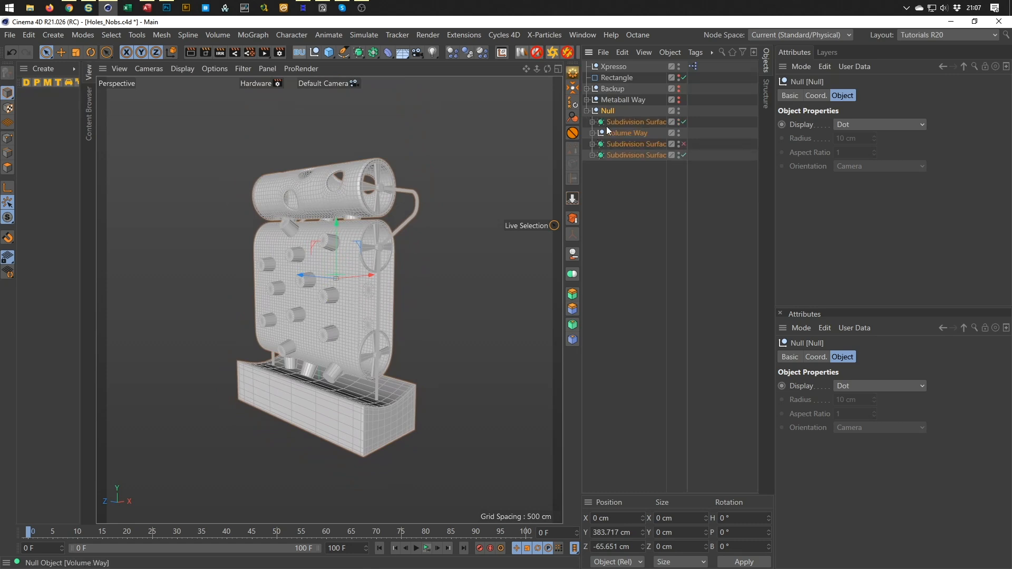
# Rename the top roller's Subdivision Surface in the Null as Top and collapse its hierarchy
pyautogui.click(592, 122)
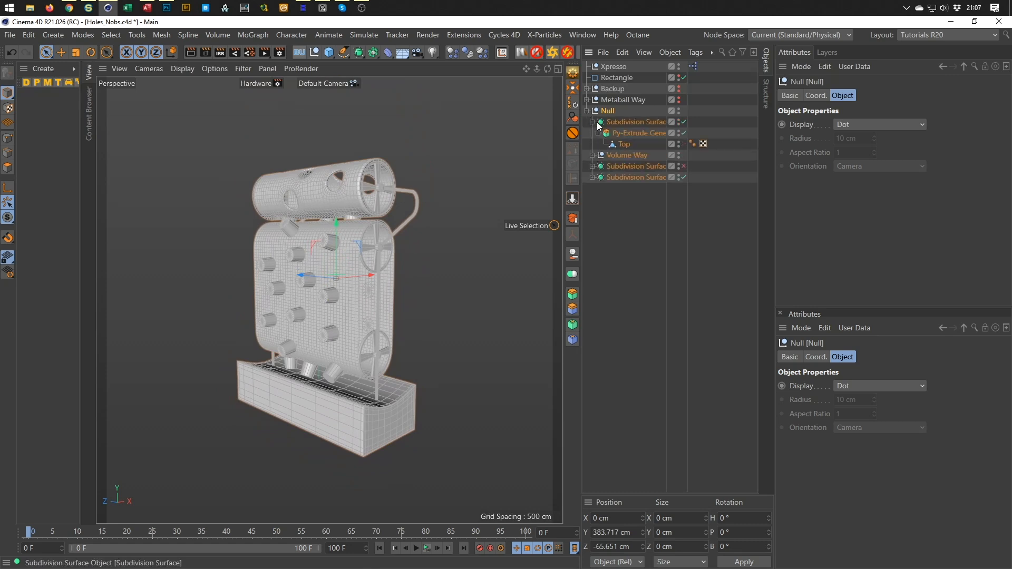
pyautogui.doubleClick(633, 122)
pyautogui.write('Top')
pyautogui.press('Return')
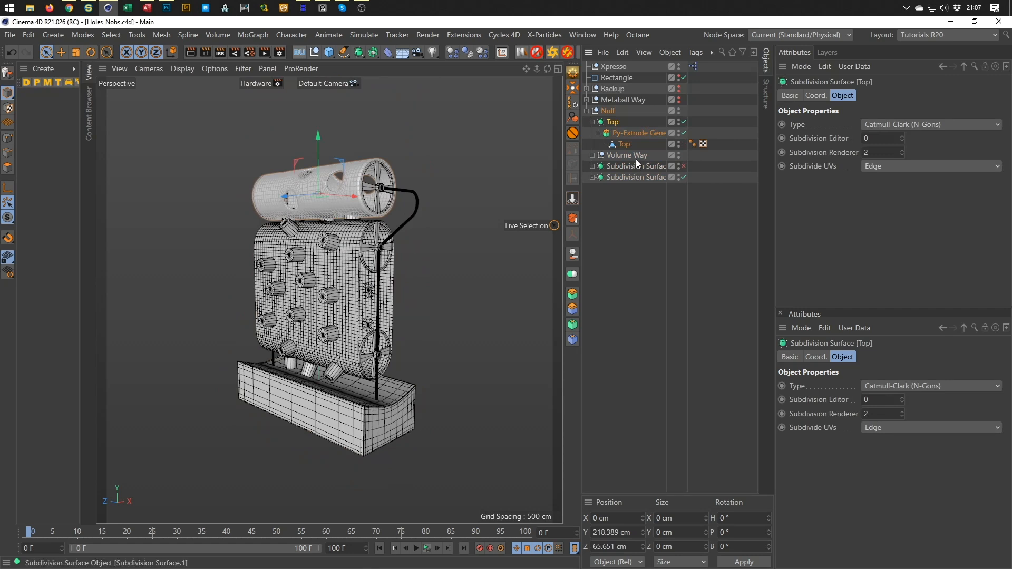
pyautogui.click(593, 122)
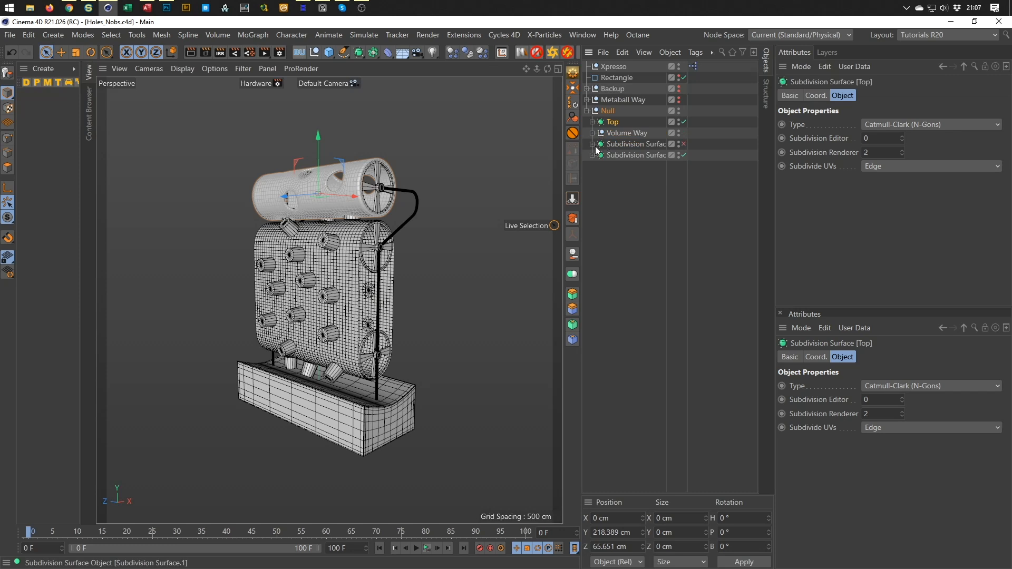
# Rename the rods' Subdivision Surface as Steel and collapse the Null inside it
pyautogui.click(593, 144)
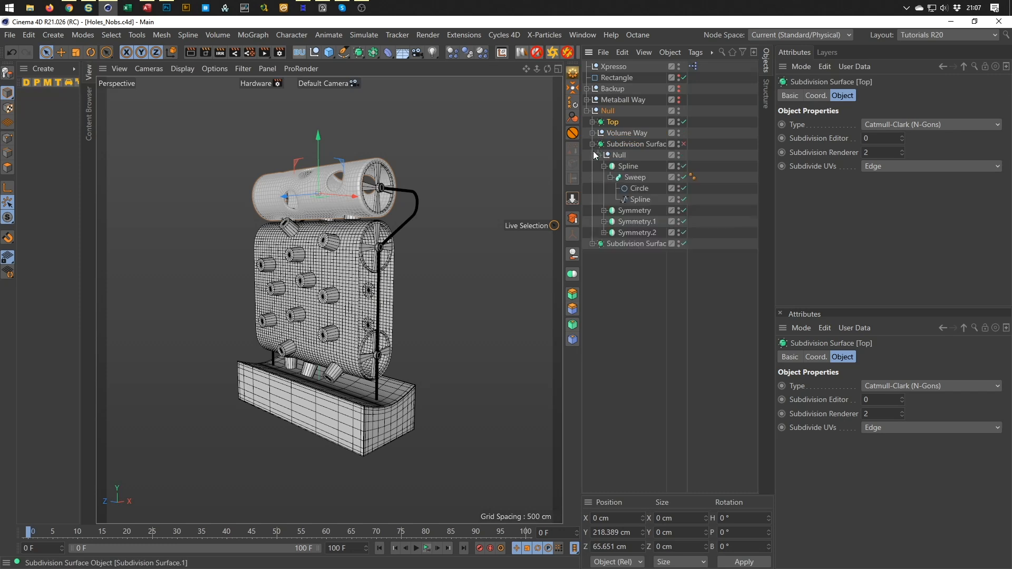
pyautogui.click(621, 145)
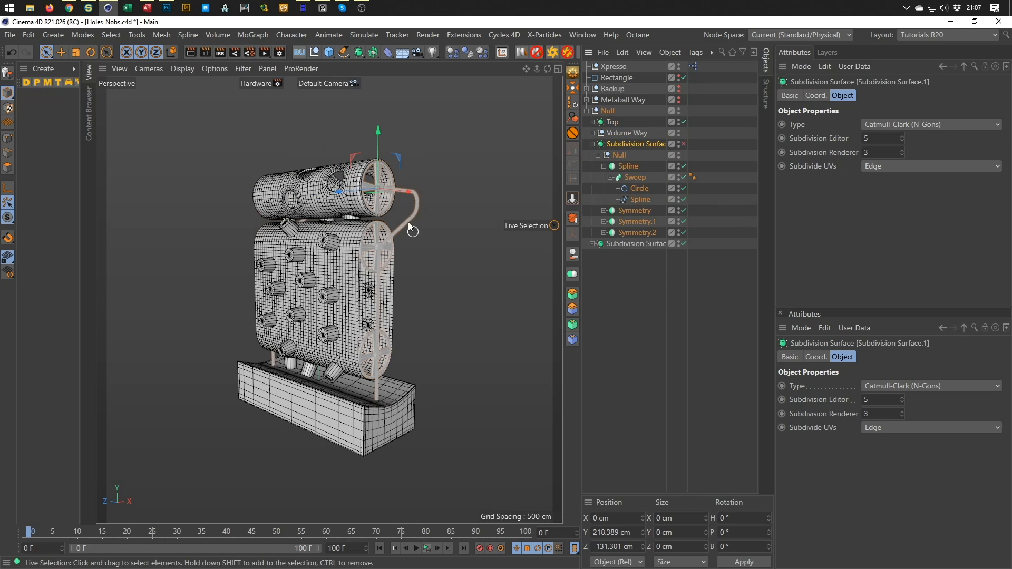
pyautogui.click(598, 156)
pyautogui.click(598, 156)
pyautogui.click(598, 156)
pyautogui.doubleClick(618, 149)
pyautogui.write('Steel')
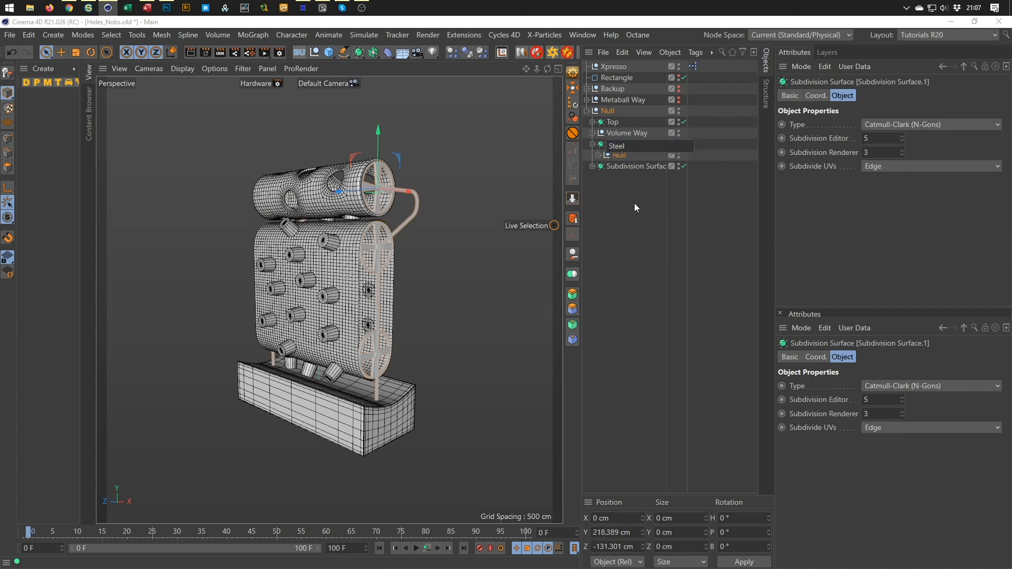
pyautogui.press('Return')
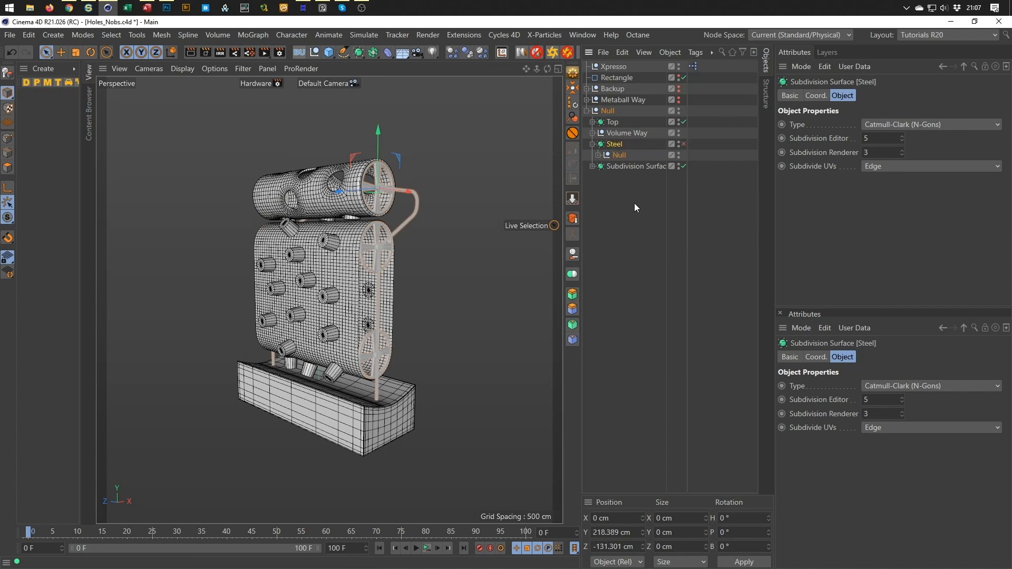
# Rename the base block's Subdivision Surface as Socket, save the scene and collapse the Steel hierarchy
pyautogui.doubleClick(633, 166)
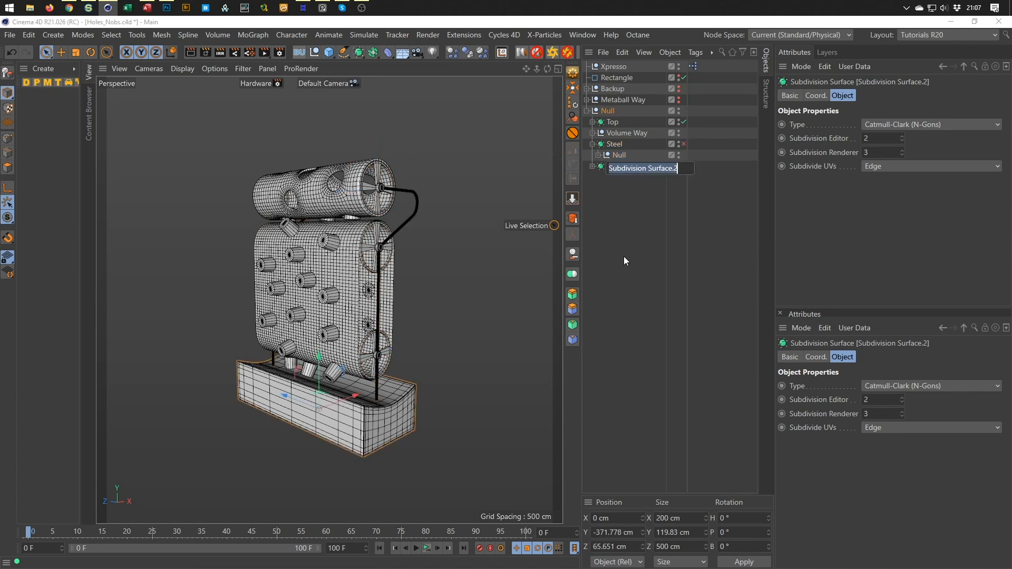
pyautogui.write('Socket')
pyautogui.press('Return')
pyautogui.hotkey('ctrl', 's')
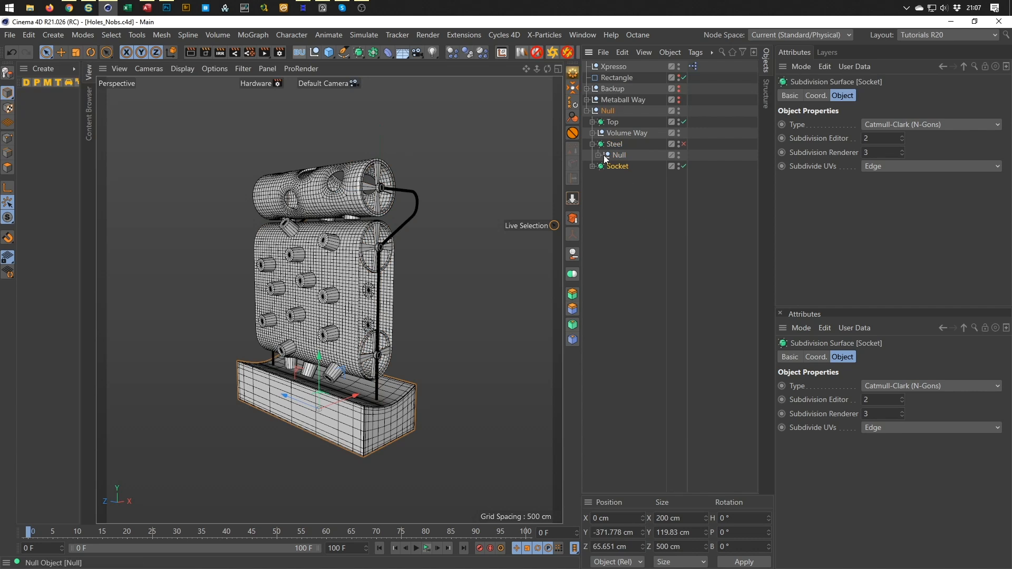
pyautogui.click(591, 144)
# Expand Volume Way and enable its Volume Mesher and Volume Builder to preview the smoothed belt
pyautogui.keyDown('alt'); pyautogui.moveTo(428, 249); pyautogui.dragTo(382, 260); pyautogui.keyUp('alt')
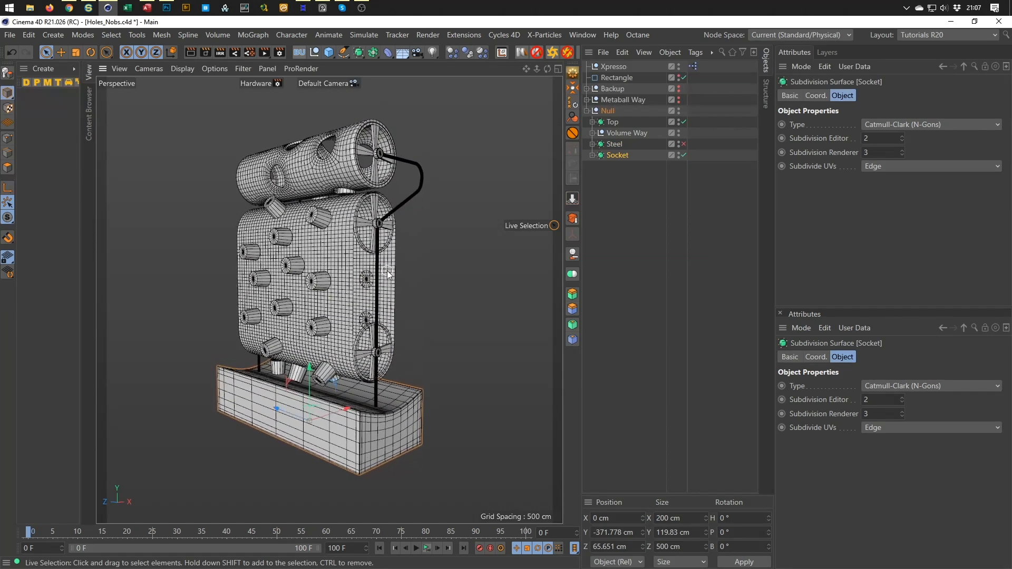
pyautogui.click(592, 133)
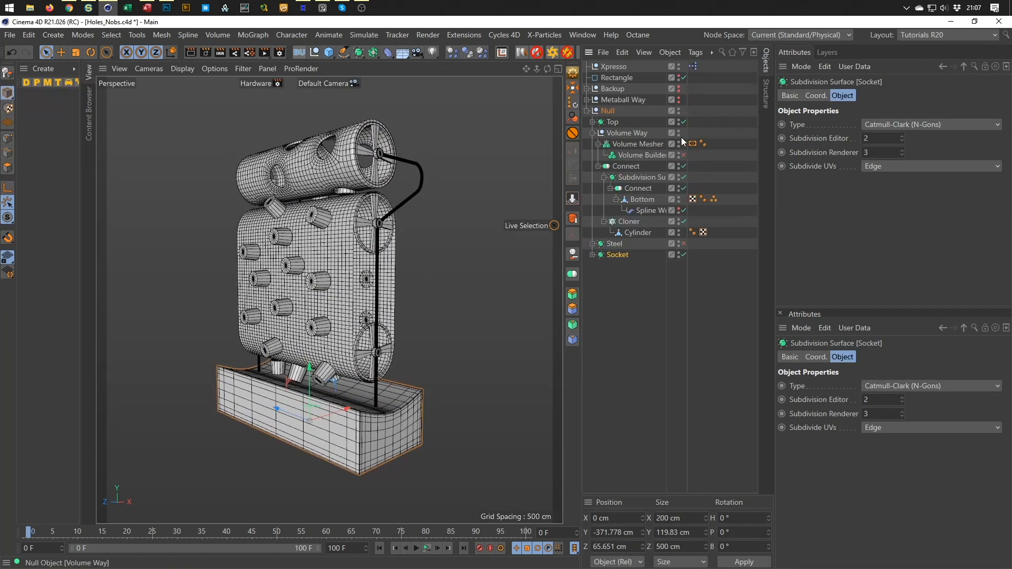
pyautogui.moveTo(683, 143); pyautogui.dragTo(683, 155)
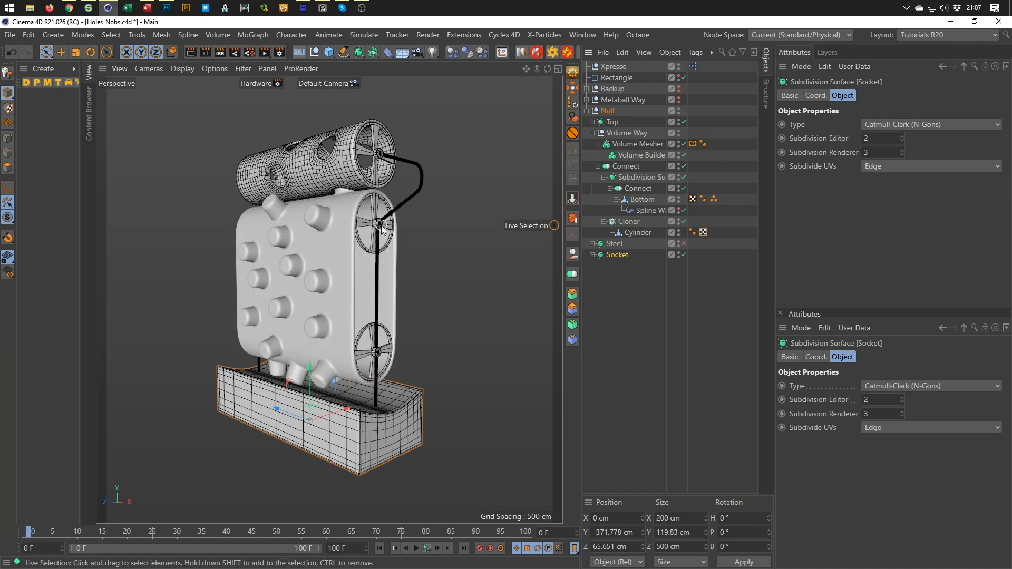
# Enable the Steel Subdivision Surface to smooth the rods and wheels, and deselect all objects
pyautogui.scroll(10, 381, 217)
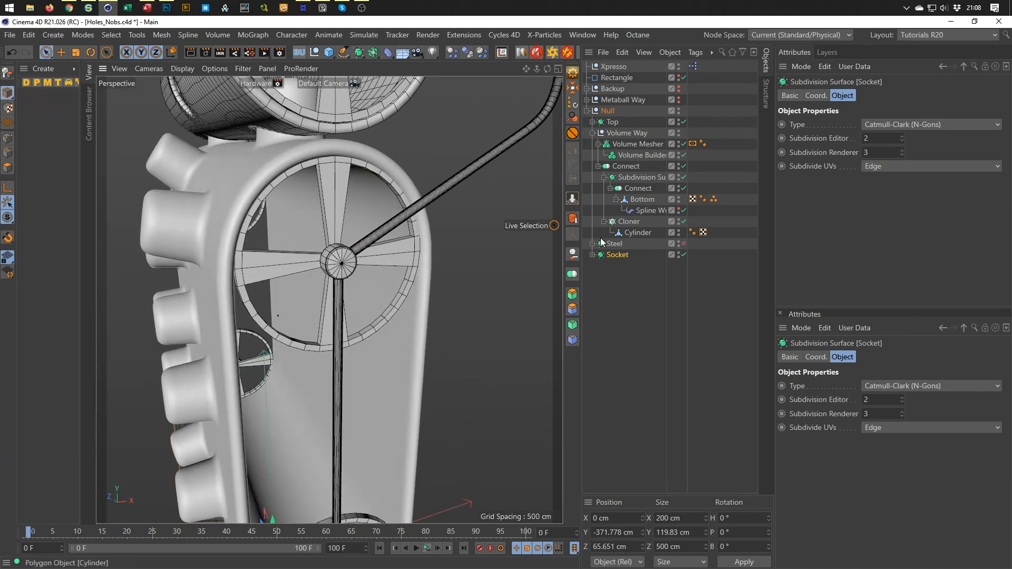
pyautogui.click(683, 243)
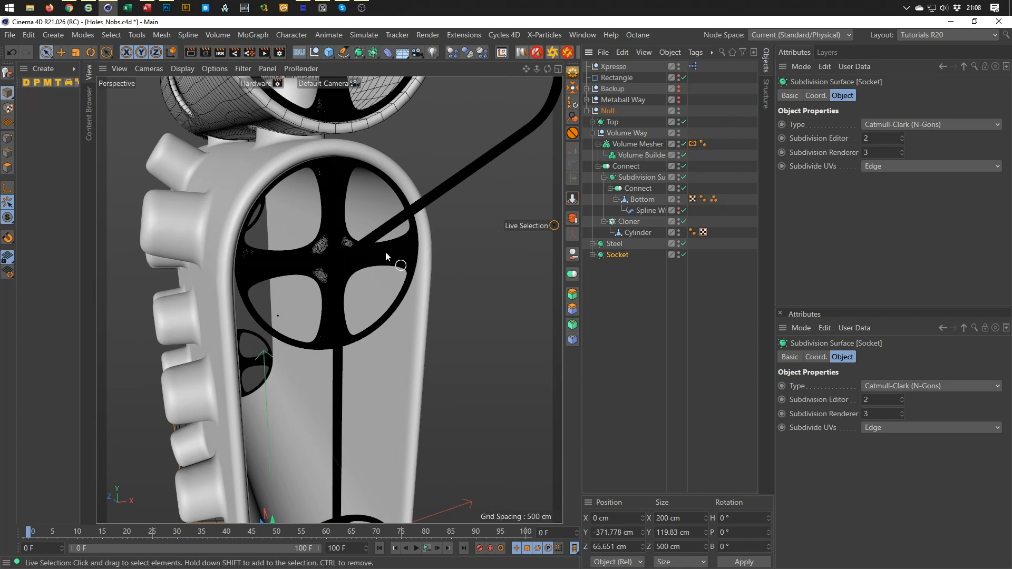
pyautogui.scroll(-2, 311, 259)
pyautogui.scroll(-2, 311, 259)
pyautogui.click(521, 300)
pyautogui.keyDown('alt'); pyautogui.moveTo(358, 215); pyautogui.dragTo(369, 254); pyautogui.keyUp('alt')
pyautogui.keyDown('alt'); pyautogui.moveTo(368, 254); pyautogui.dragTo(360, 238, button='middle'); pyautogui.keyUp('alt')
pyautogui.scroll(-3, 336, 254)
pyautogui.keyDown('alt'); pyautogui.moveTo(334, 254); pyautogui.dragTo(324, 242); pyautogui.keyUp('alt')
pyautogui.keyDown('alt'); pyautogui.moveTo(323, 242); pyautogui.dragTo(336, 242, button='right'); pyautogui.keyUp('alt')
pyautogui.keyDown('alt'); pyautogui.moveTo(335, 241); pyautogui.dragTo(329, 250); pyautogui.keyUp('alt')
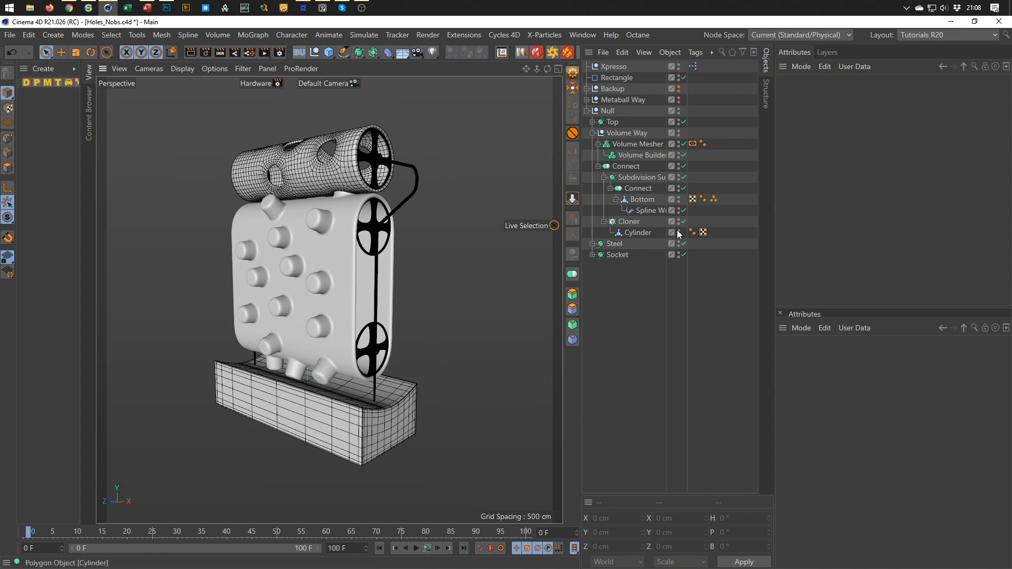
# Disable the Volume Builder and Volume Mesher, and scrub the timeline to frame 24 to check the animation
pyautogui.click(682, 156)
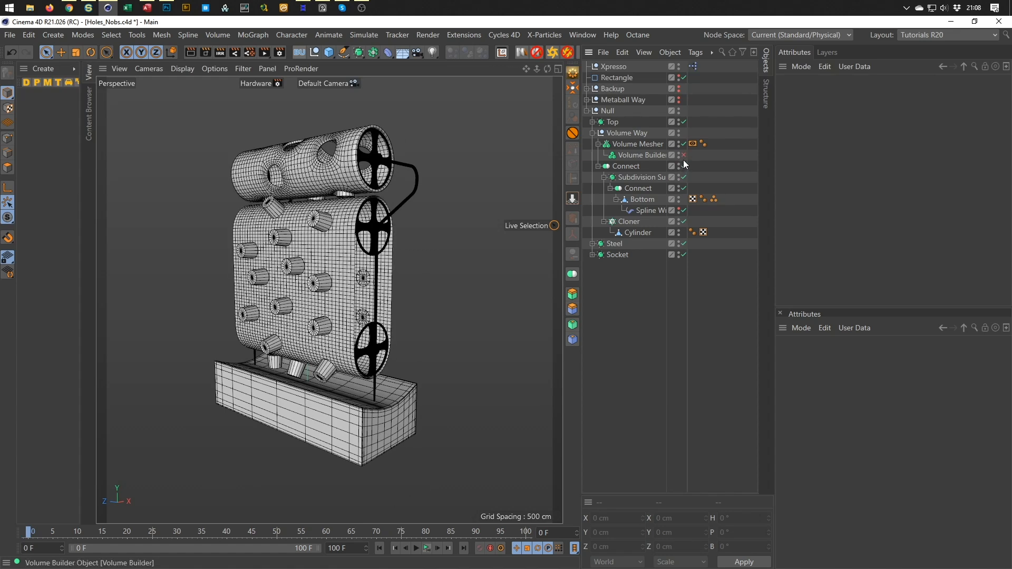
pyautogui.click(683, 144)
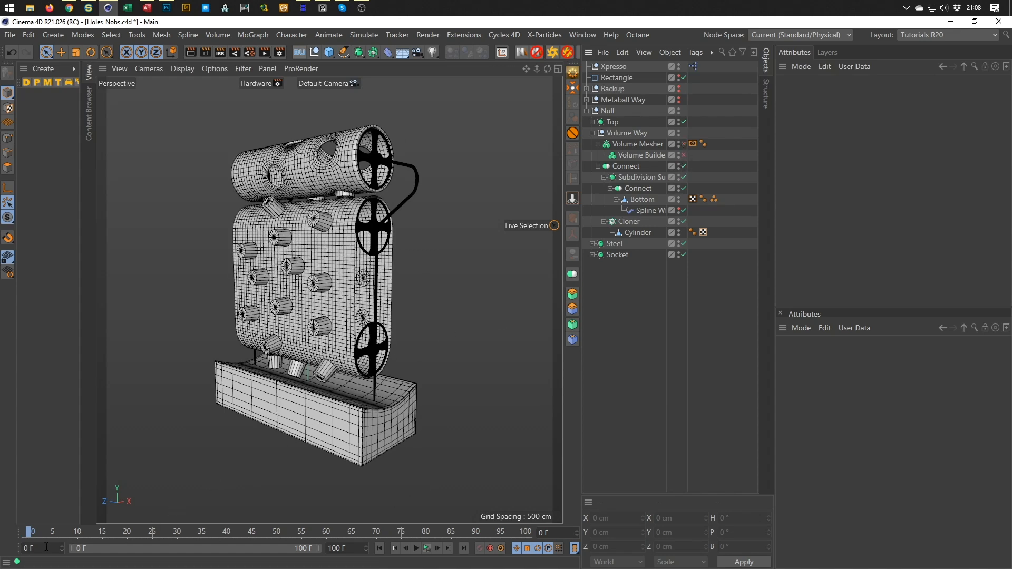
pyautogui.moveTo(43, 534); pyautogui.dragTo(81, 526)
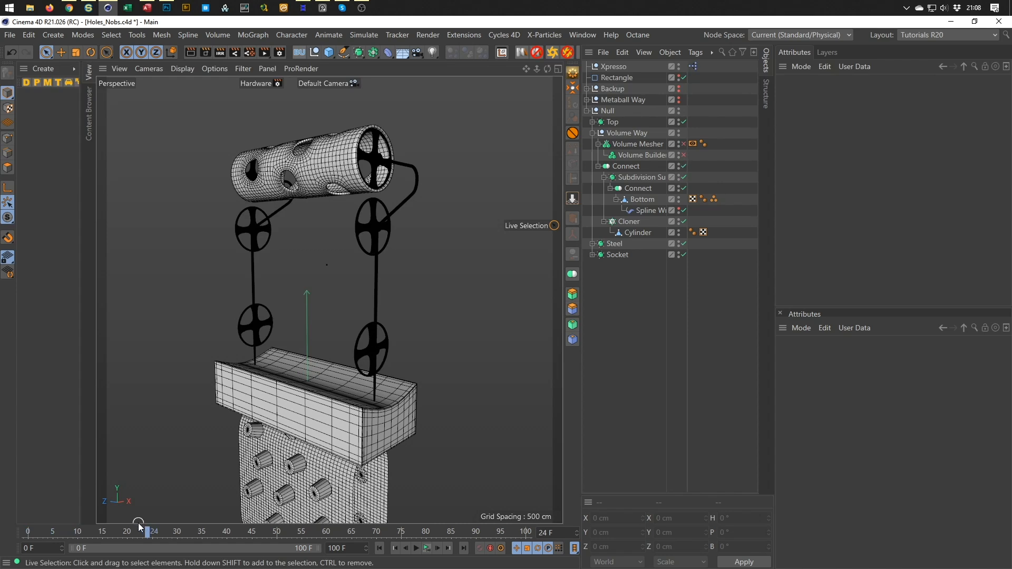
# Return to frame 0 and inspect the Rectangle spline and the Null group
pyautogui.hotkey('shift', 'f')
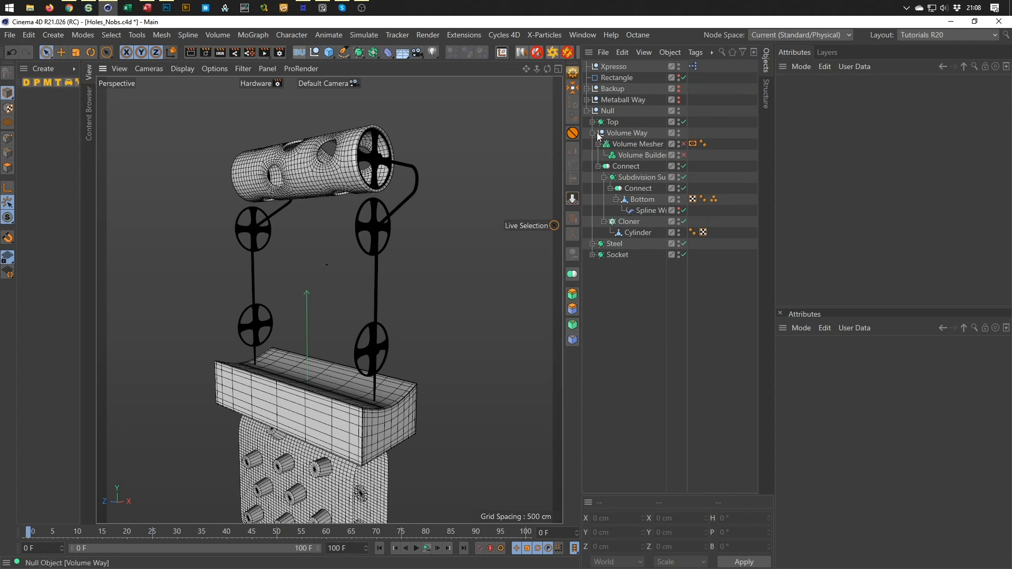
pyautogui.click(614, 78)
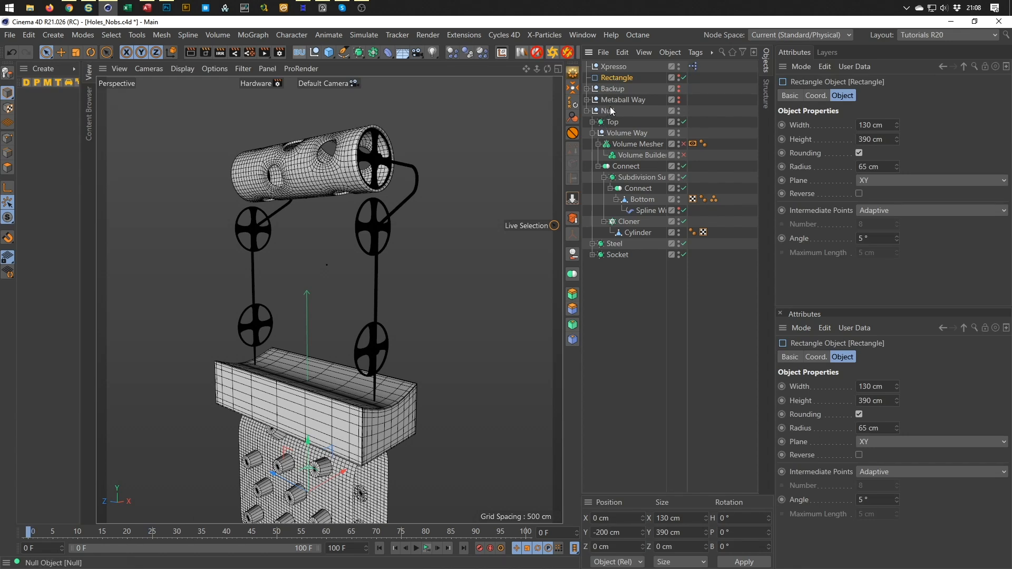
pyautogui.click(587, 110)
pyautogui.click(587, 110)
pyautogui.click(603, 111)
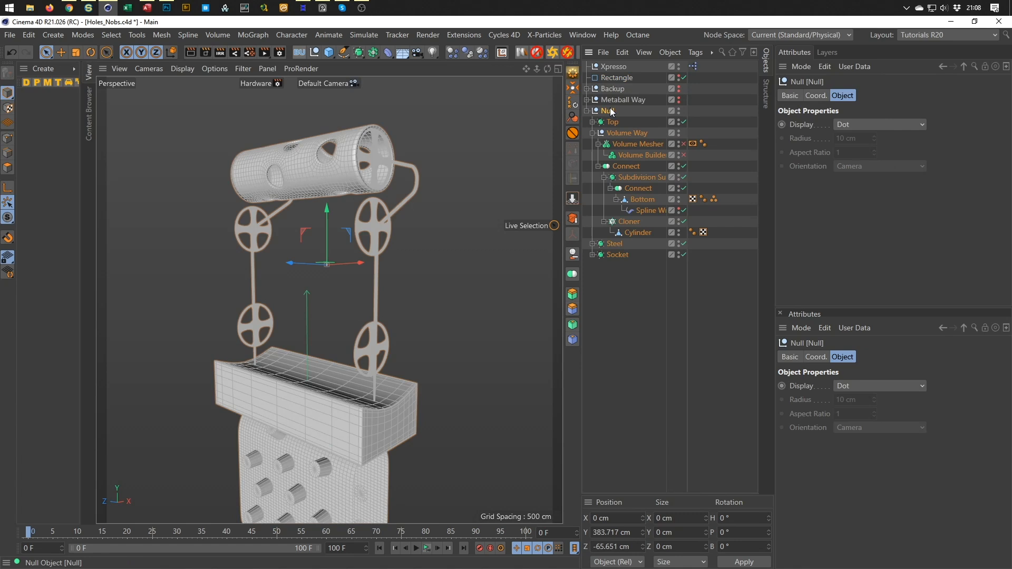
# Undo the recent edits back to before Volume Way and the two subdivision surfaces below it were grouped
pyautogui.hotkey('ctrl', 'z')
pyautogui.hotkey('ctrl', 'z')
pyautogui.hotkey('ctrl', 'z')
pyautogui.hotkey('ctrl', 'z')
pyautogui.hotkey('ctrl', 'z')
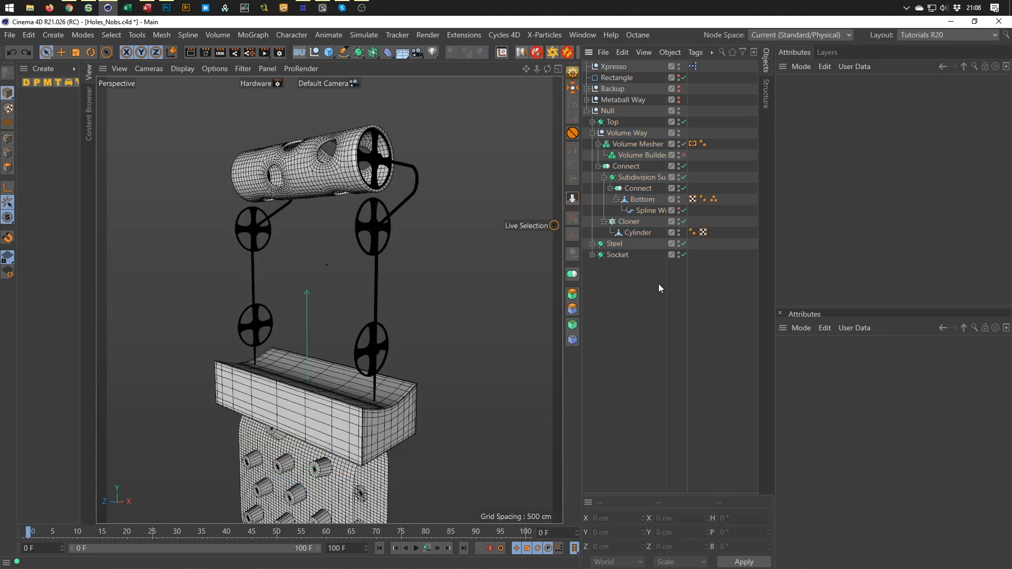
pyautogui.hotkey('ctrl', 'z')
pyautogui.hotkey('ctrl', 'z')
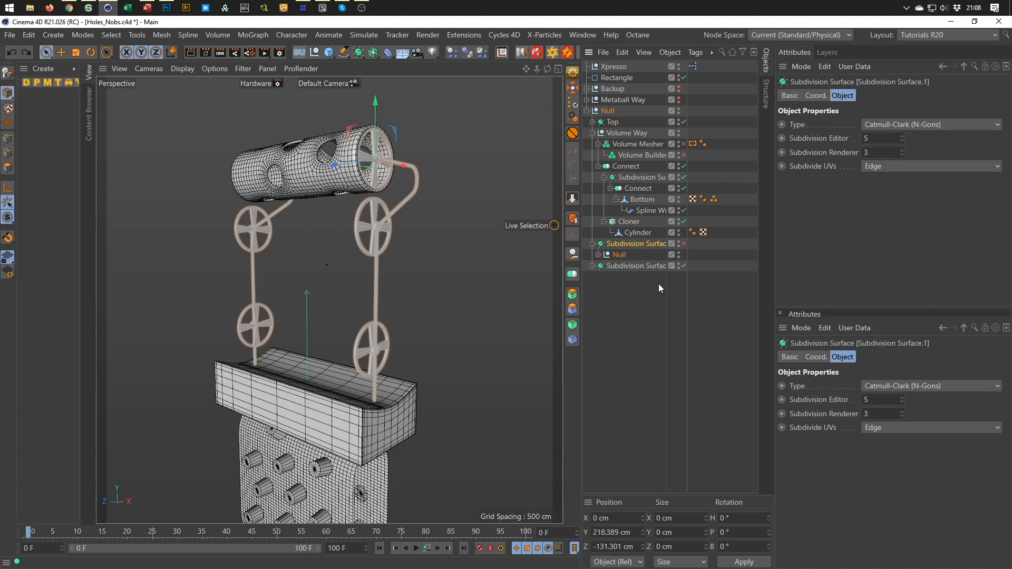
pyautogui.hotkey('ctrl', 'z')
pyautogui.hotkey('ctrl', 'z')
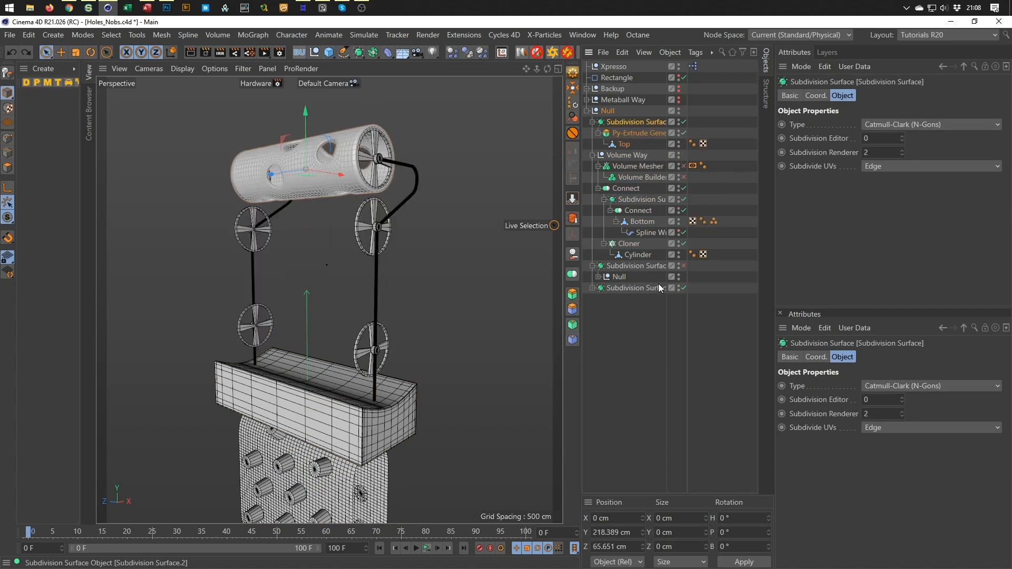
pyautogui.hotkey('ctrl', 'z')
pyautogui.hotkey('ctrl', 'z')
pyautogui.hotkey('ctrl', 'z')
pyautogui.hotkey('ctrl', 'z')
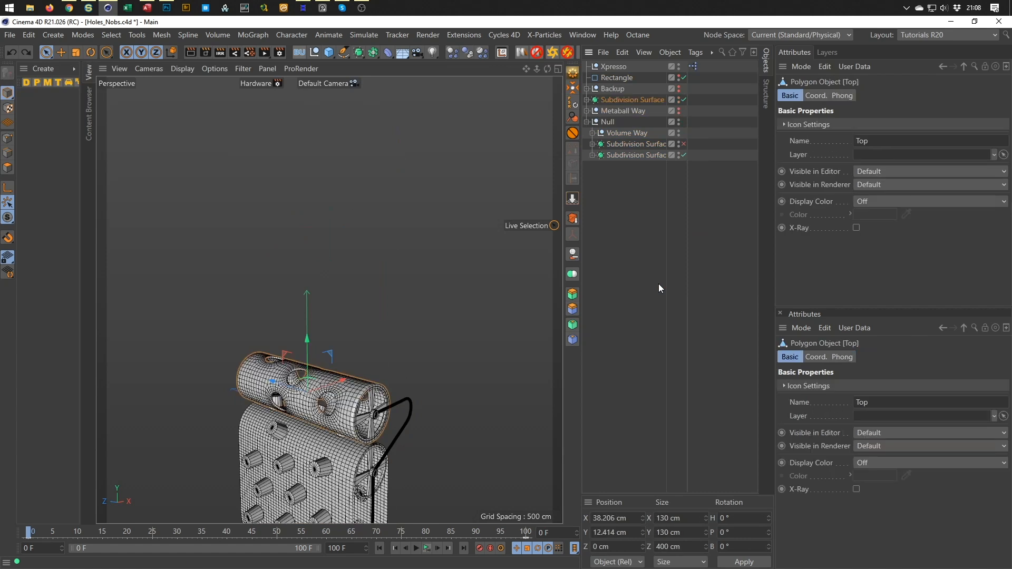
pyautogui.hotkey('ctrl', 'z')
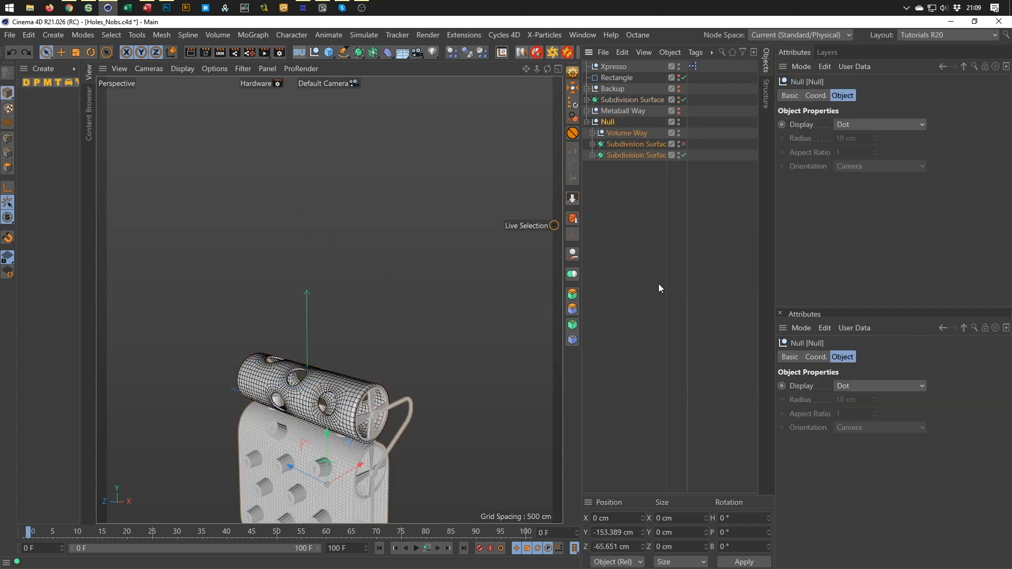
pyautogui.hotkey('ctrl', 'z')
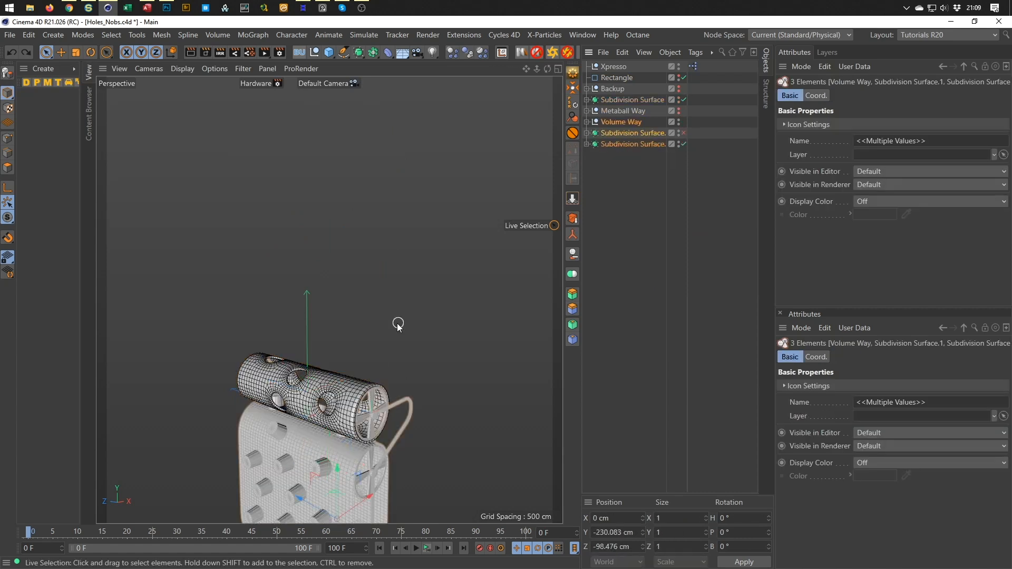
# Move the Rectangle spline directly above Volume Way and expand Volume Way with its Connect object collapsed
pyautogui.click(614, 77)
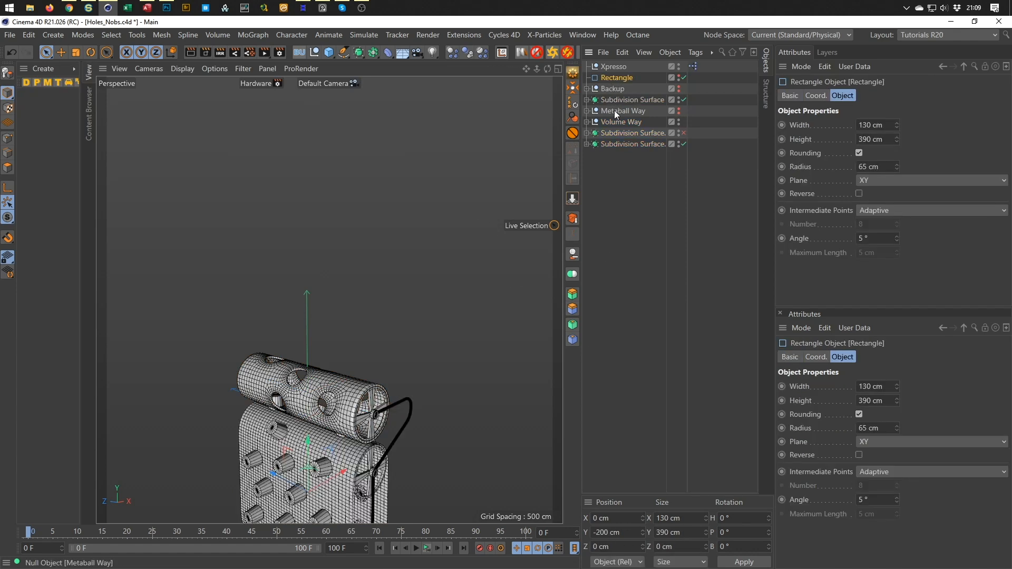
pyautogui.click(586, 122)
pyautogui.click(586, 122)
pyautogui.click(585, 122)
pyautogui.click(585, 122)
pyautogui.click(585, 122)
pyautogui.click(585, 123)
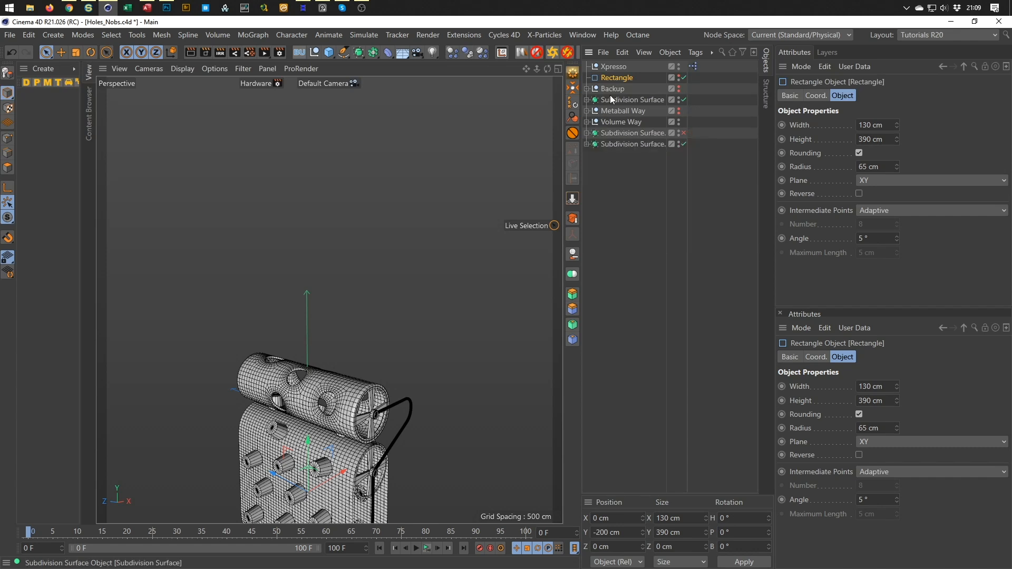
pyautogui.moveTo(610, 116); pyautogui.dragTo(608, 116)
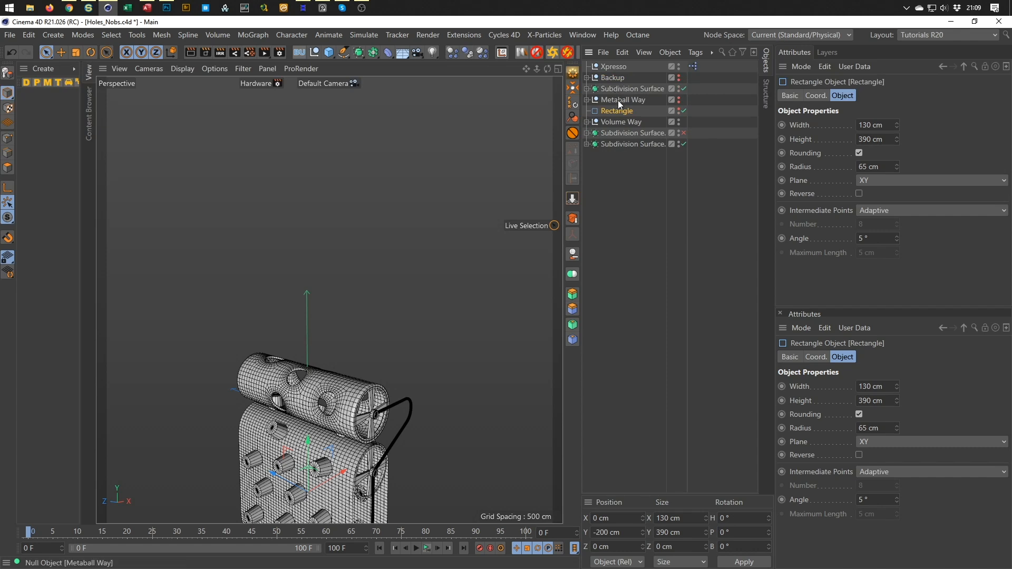
pyautogui.click(586, 122)
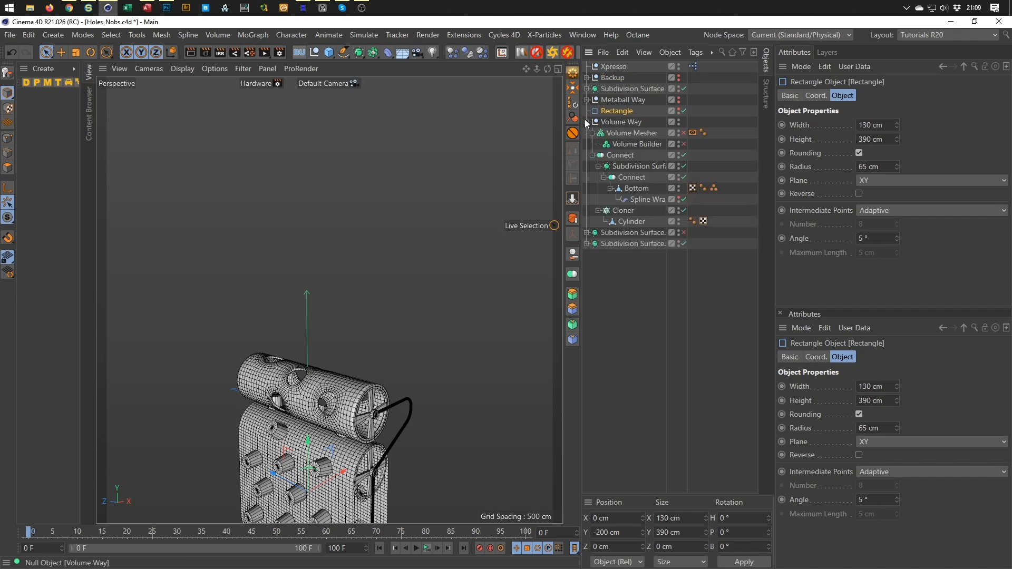
pyautogui.click(591, 133)
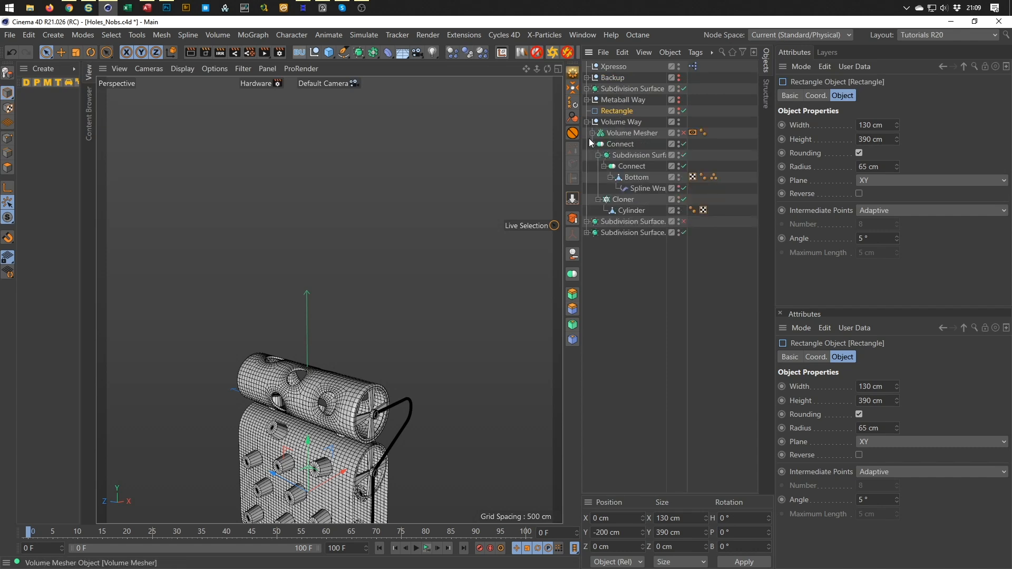
pyautogui.click(591, 133)
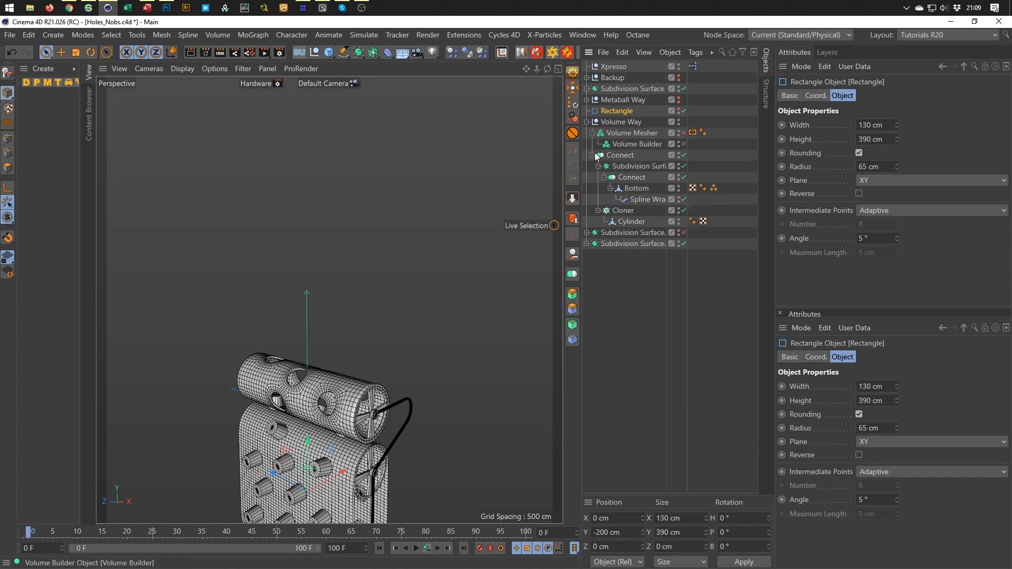
pyautogui.click(593, 155)
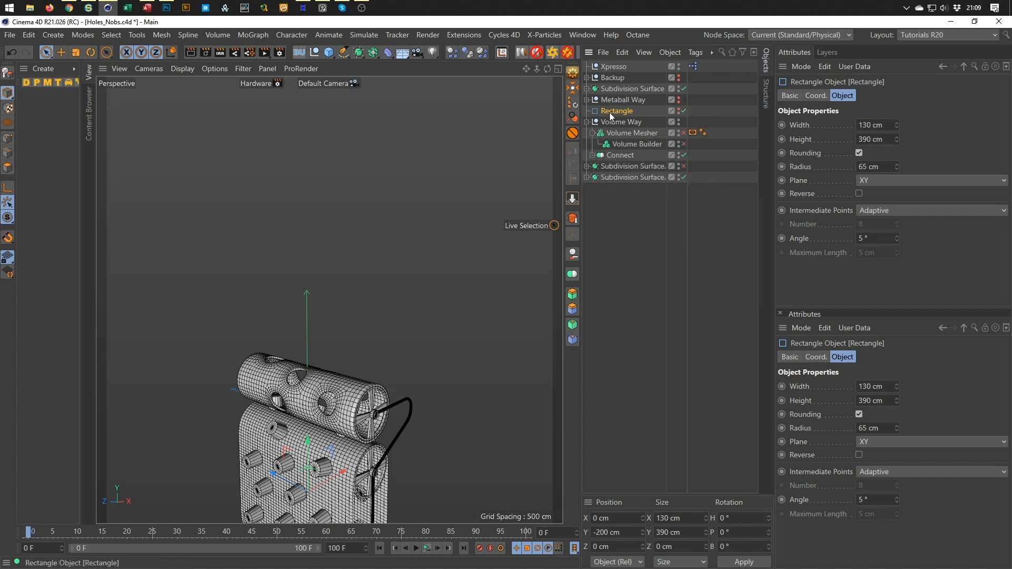
# Rename the upper cylinder's subdivision surface to Top and place it between Rectangle and Volume Way
pyautogui.doubleClick(607, 90)
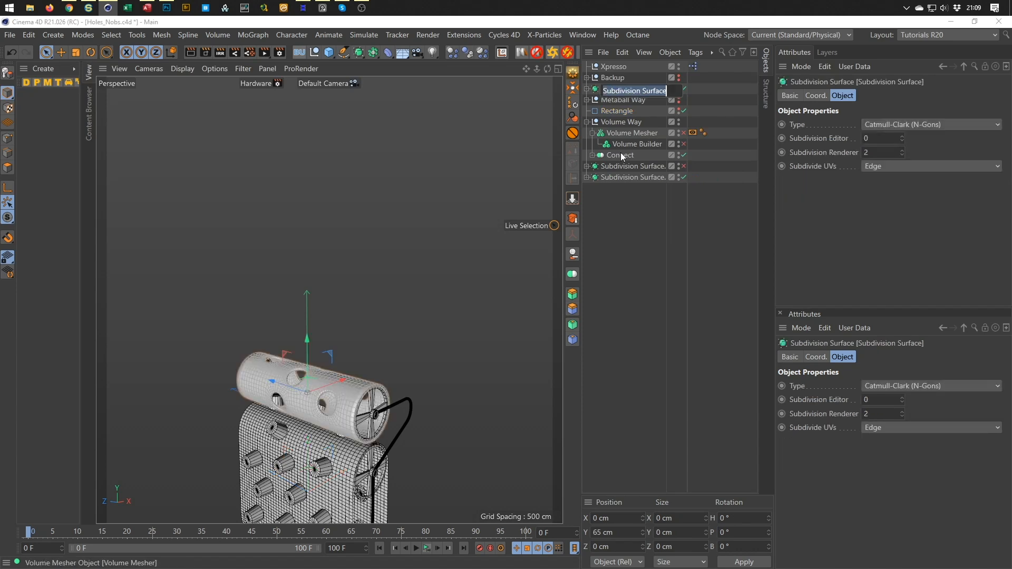
pyautogui.write('Top')
pyautogui.press('Return')
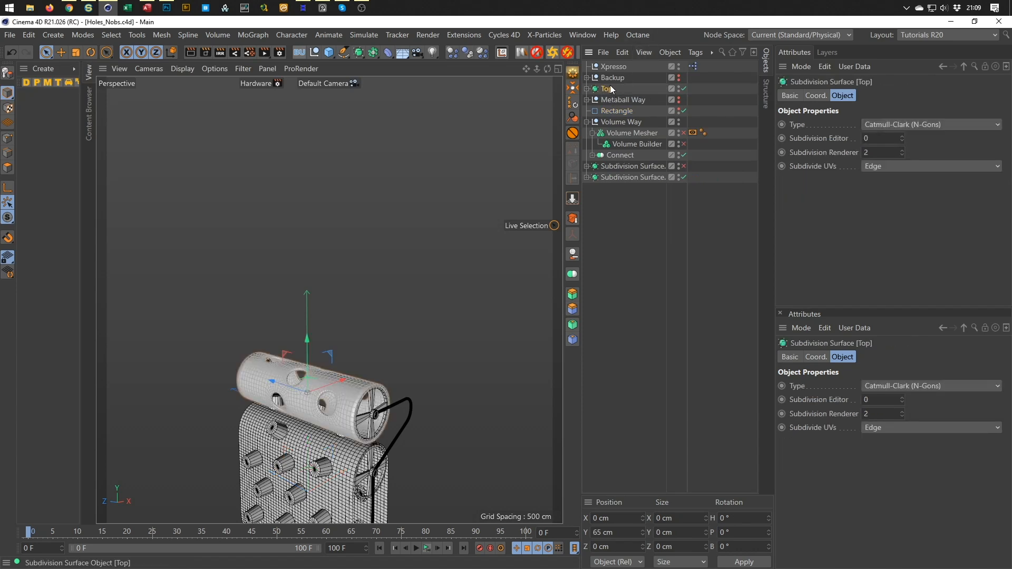
pyautogui.moveTo(618, 105); pyautogui.dragTo(611, 117)
# Group Rectangle, Top, Volume Way and the two remaining subdivision surfaces into a null and drop it to the floor
pyautogui.moveTo(622, 211); pyautogui.dragTo(604, 94)
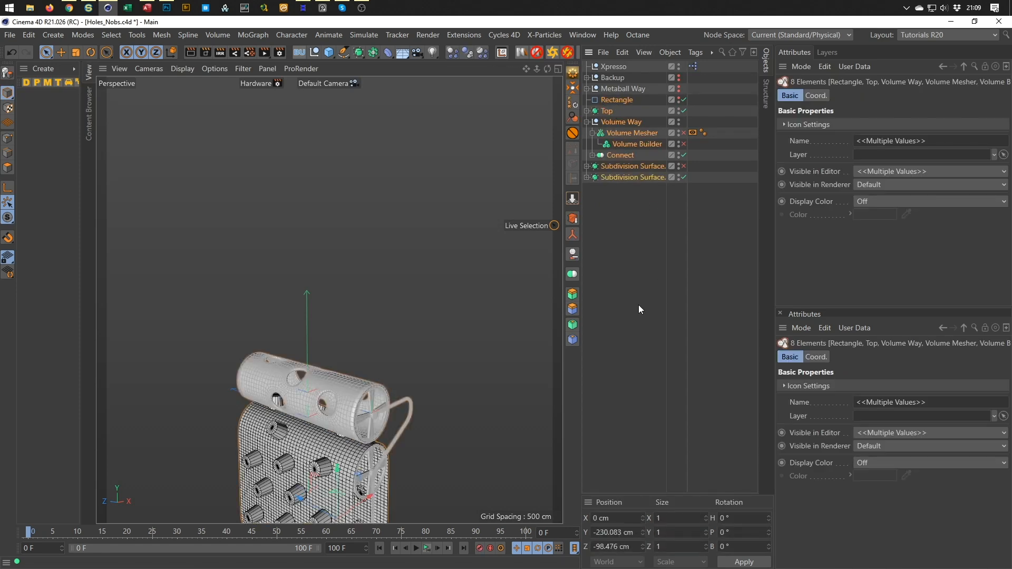
pyautogui.hotkey('alt', 'g')
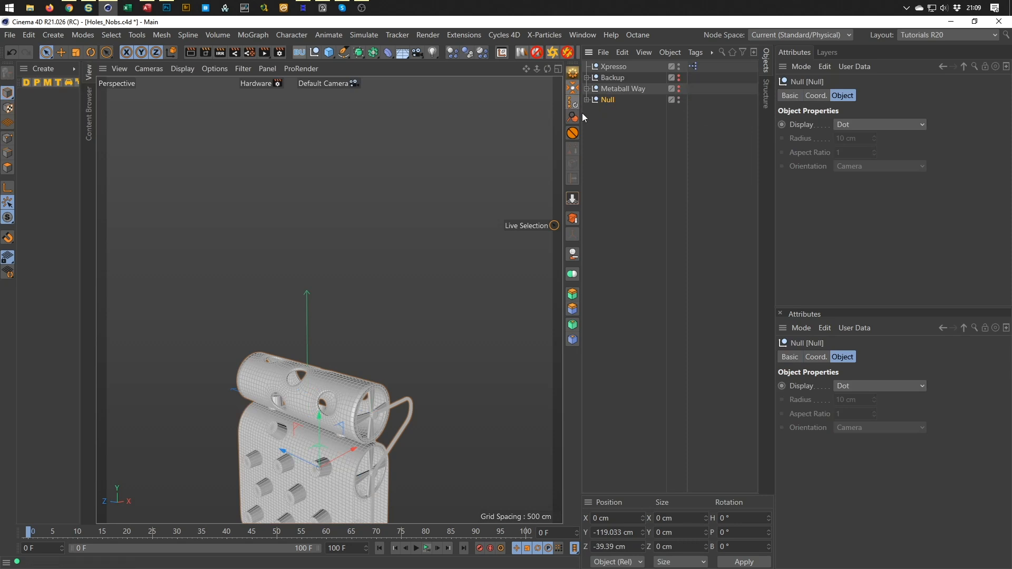
pyautogui.click(572, 200)
pyautogui.keyDown('alt'); pyautogui.moveTo(359, 267); pyautogui.dragTo(383, 264, button='middle'); pyautogui.keyUp('alt')
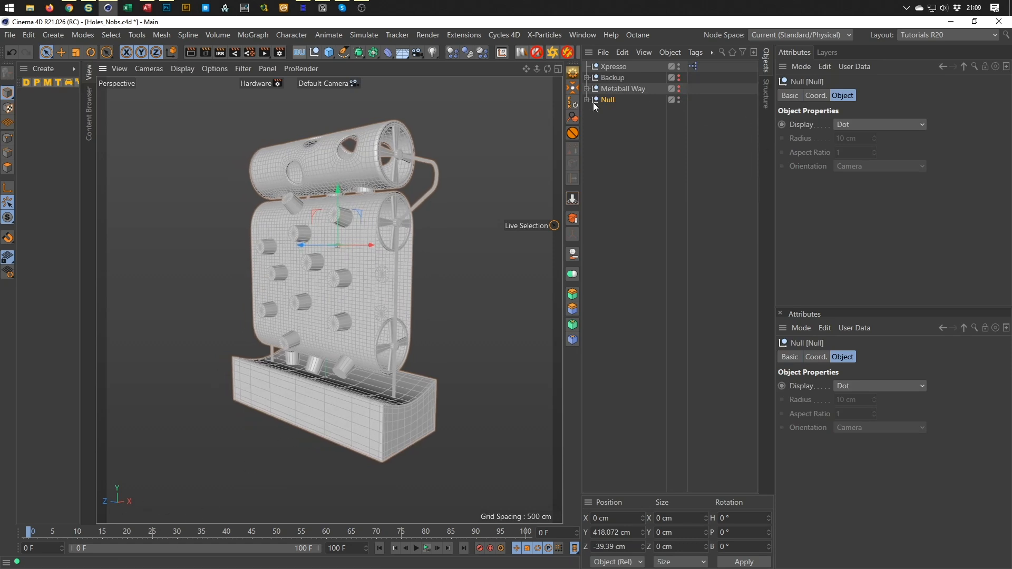
# Rename the new group null to Final Build and save the scene
pyautogui.doubleClick(610, 101)
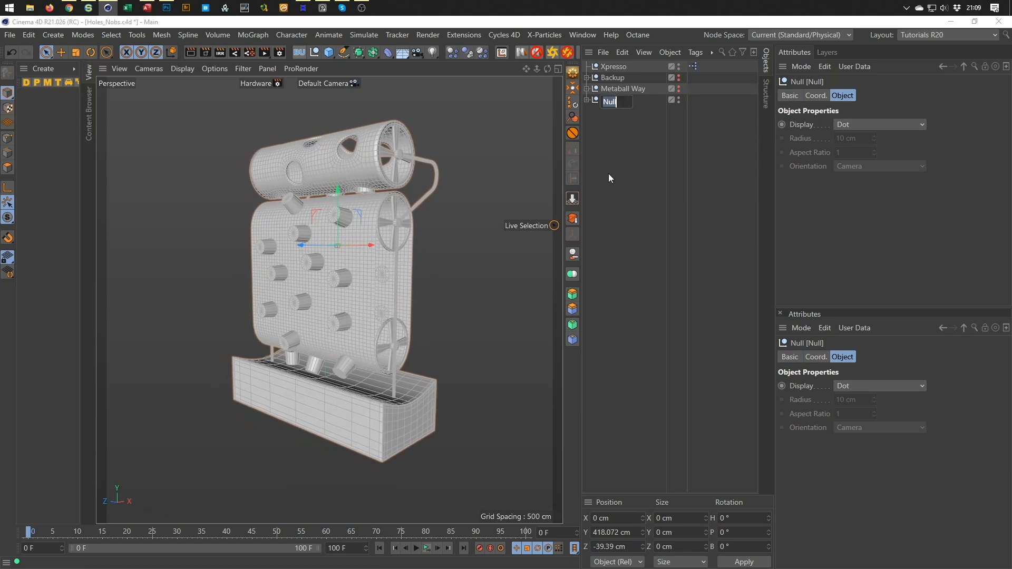
pyautogui.write('Final Build')
pyautogui.press('Return')
pyautogui.hotkey('ctrl', 's')
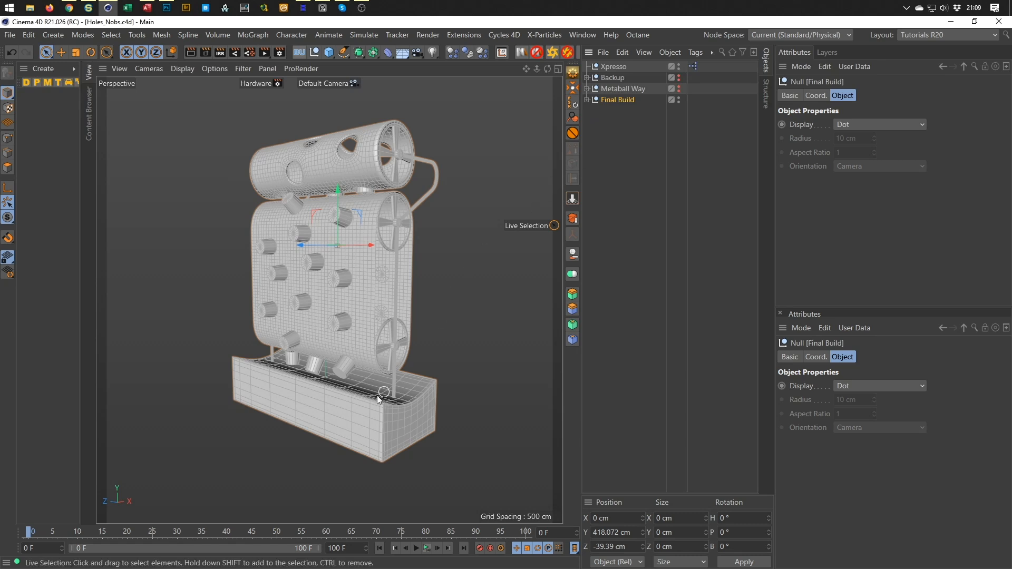
# Scrub the animation to frame 62 and enable the Volume Mesher and Volume Builder inside Final Build
pyautogui.click(31, 531)
pyautogui.moveTo(31, 530); pyautogui.dragTo(337, 539)
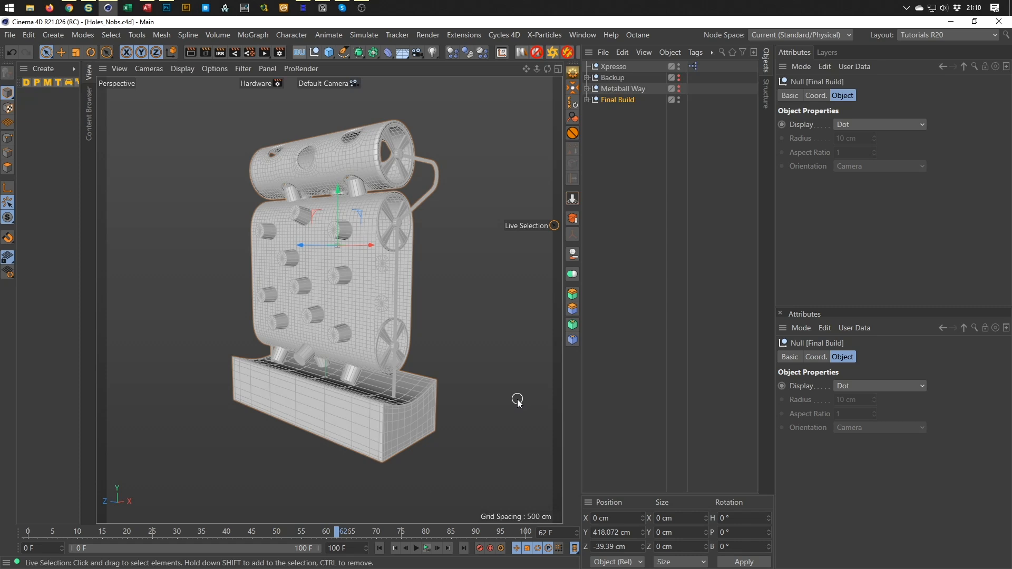
pyautogui.click(586, 100)
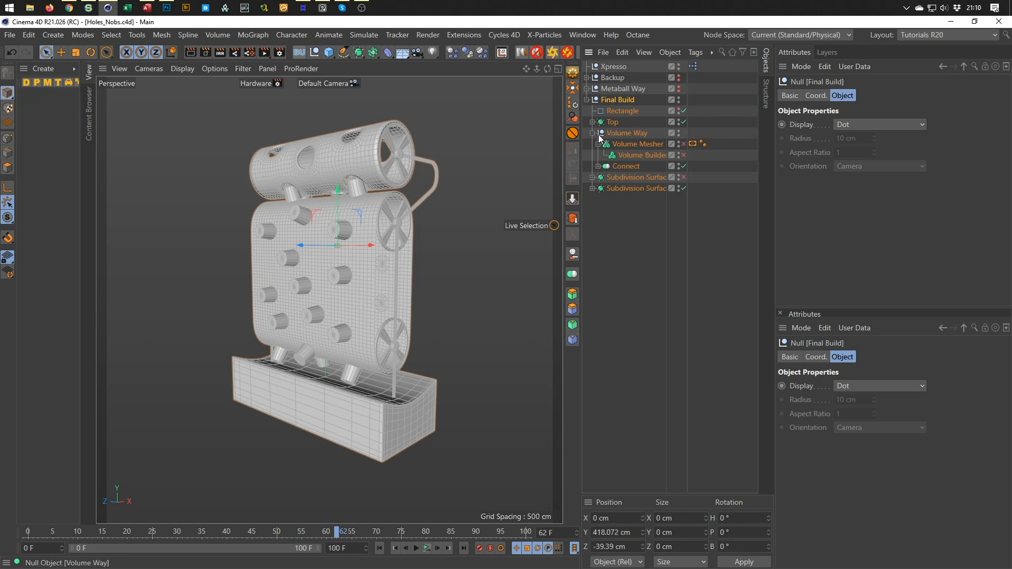
pyautogui.click(684, 155)
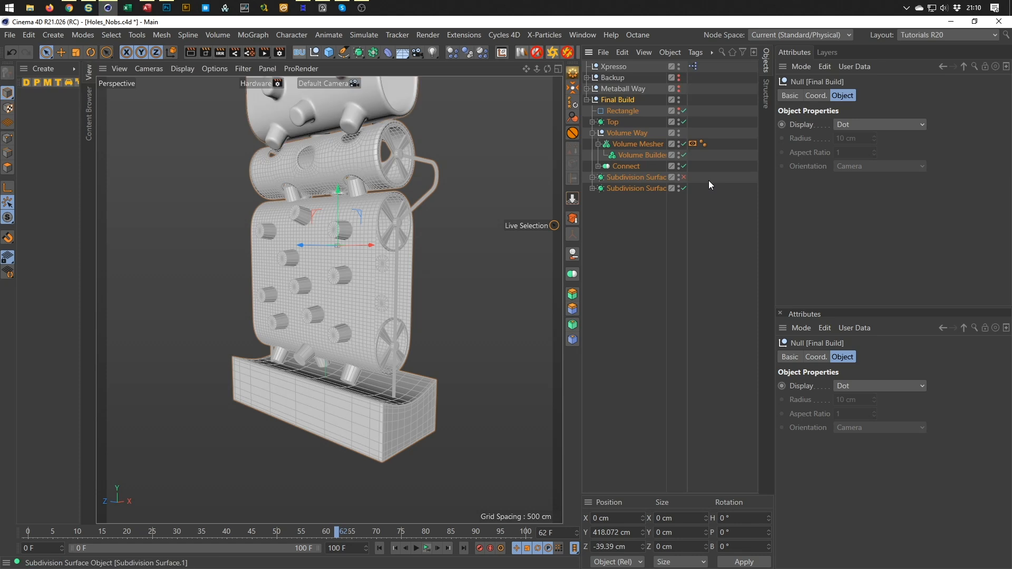
pyautogui.keyDown('alt'); pyautogui.moveTo(415, 191); pyautogui.dragTo(339, 319); pyautogui.keyUp('alt')
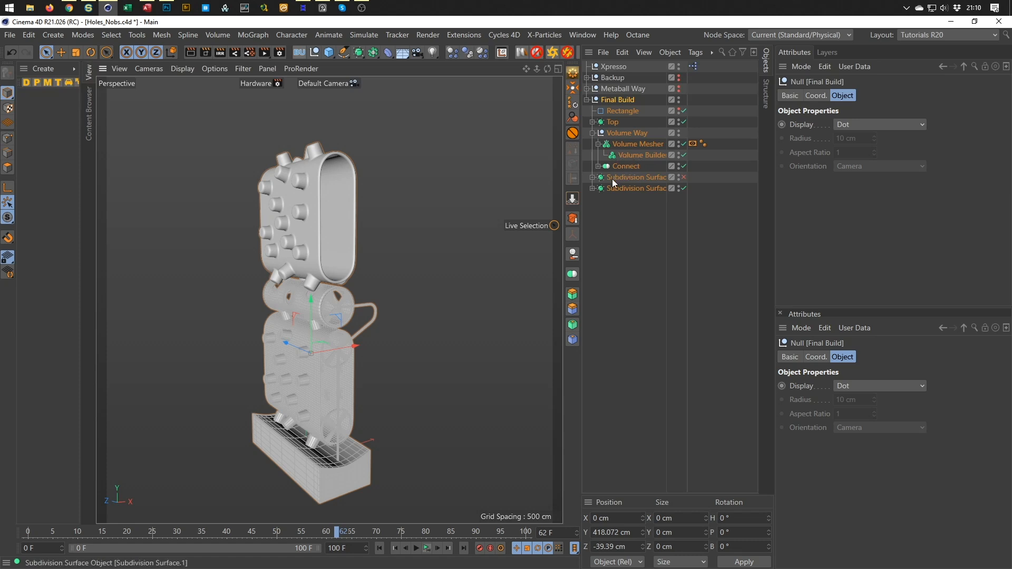
pyautogui.click(591, 178)
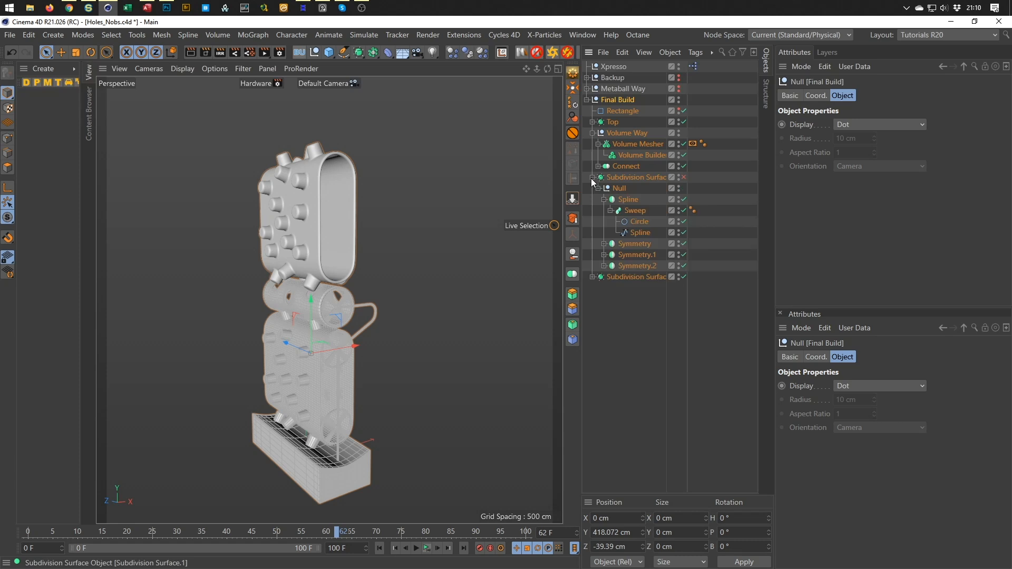
pyautogui.click(592, 178)
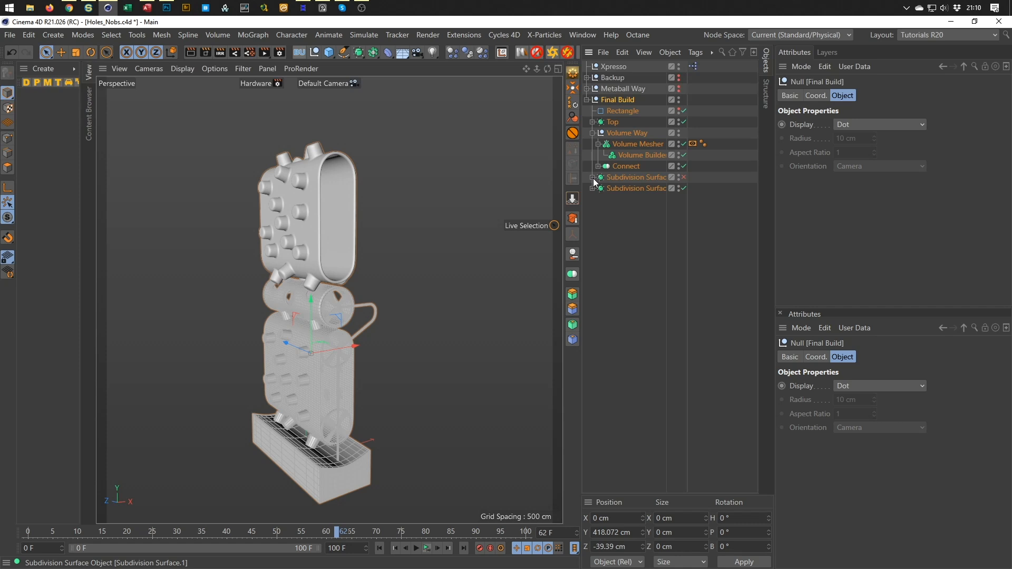
pyautogui.click(683, 153)
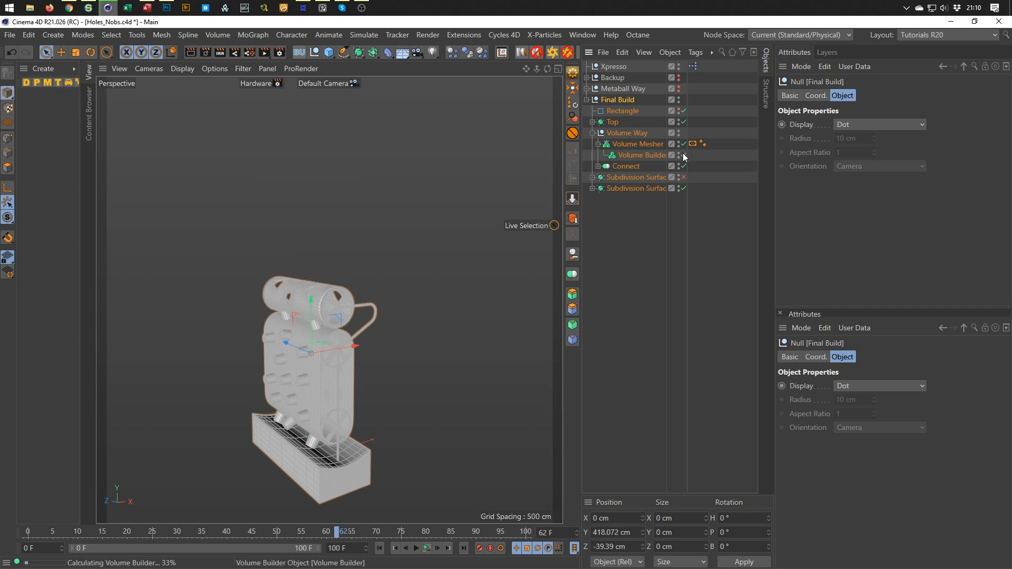
# Delete SDF Smooth, SDF Dilate and Erode, and Connect from the Volume Builder's object list
pyautogui.click(628, 144)
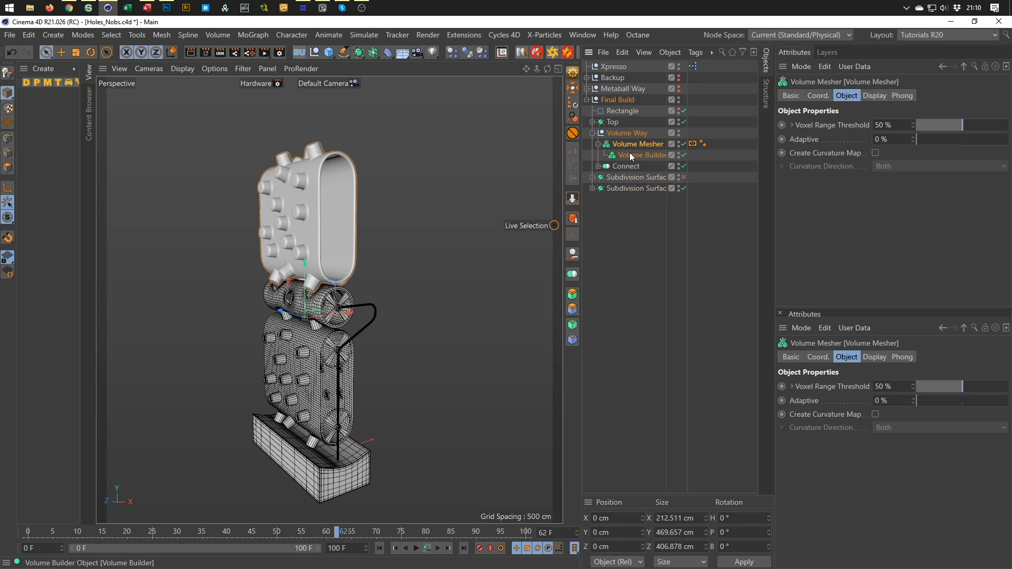
pyautogui.click(630, 155)
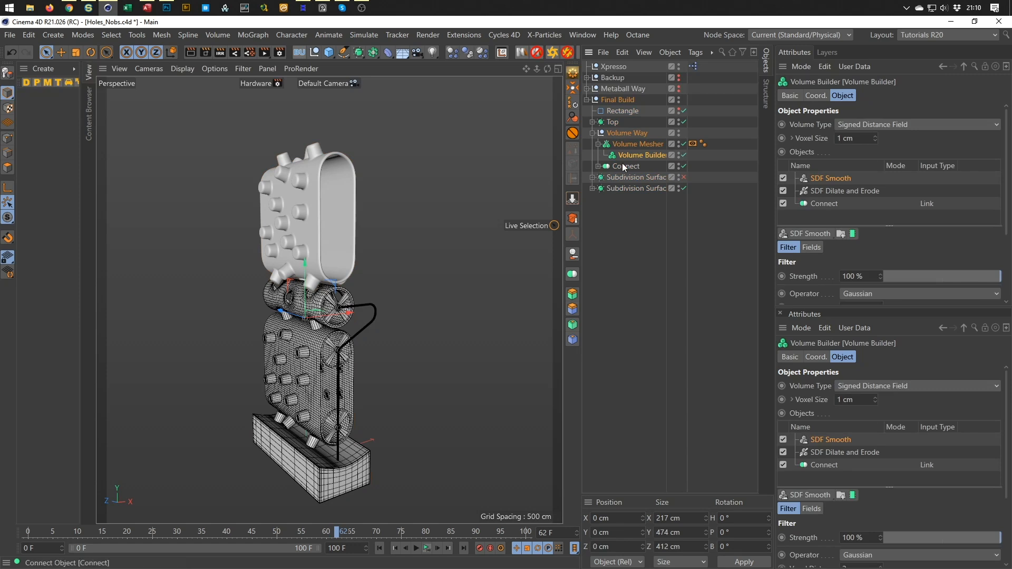
pyautogui.moveTo(841, 182); pyautogui.dragTo(843, 174)
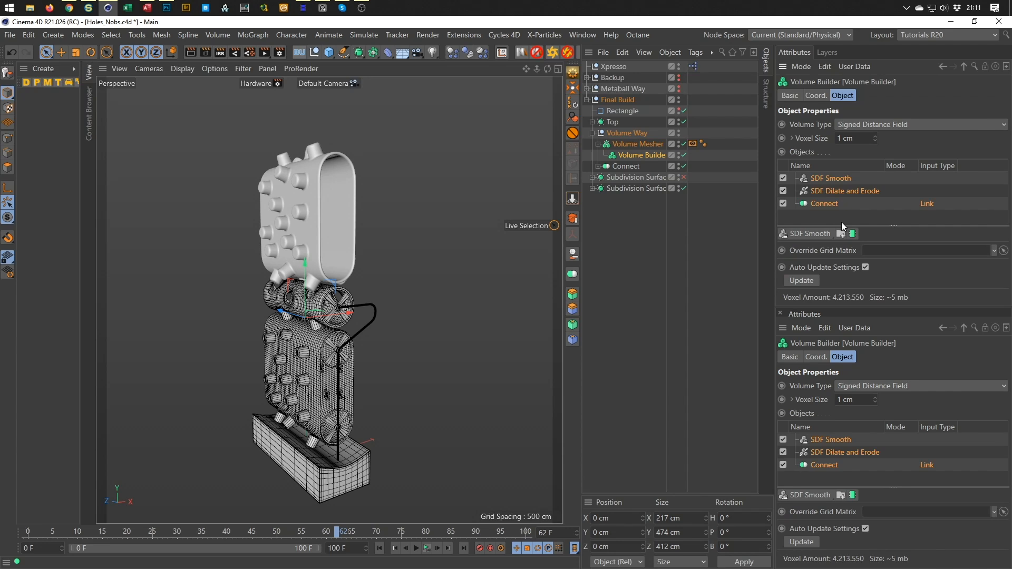
pyautogui.click(865, 192)
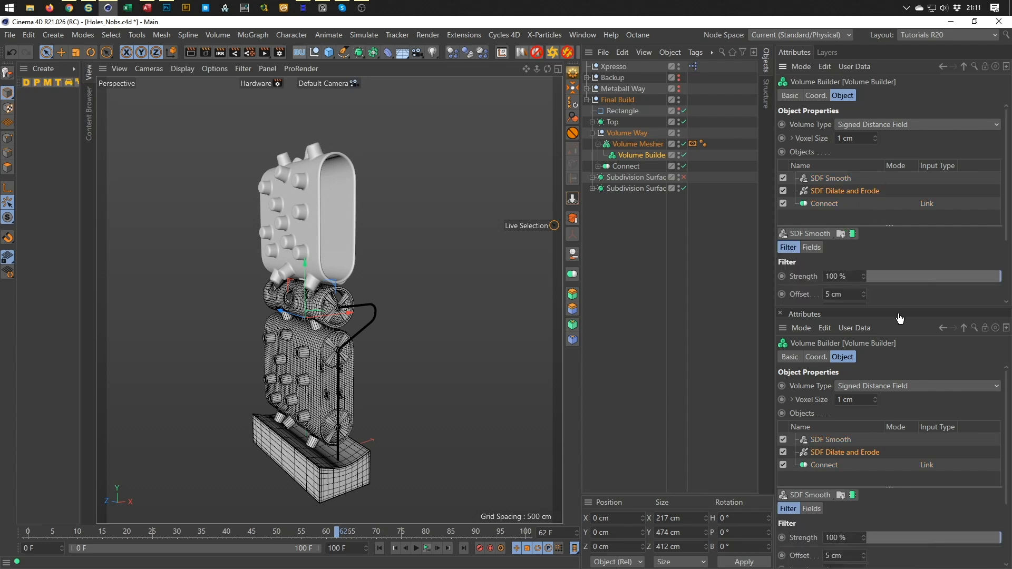
pyautogui.moveTo(821, 221); pyautogui.dragTo(823, 171)
pyautogui.press('Delete')
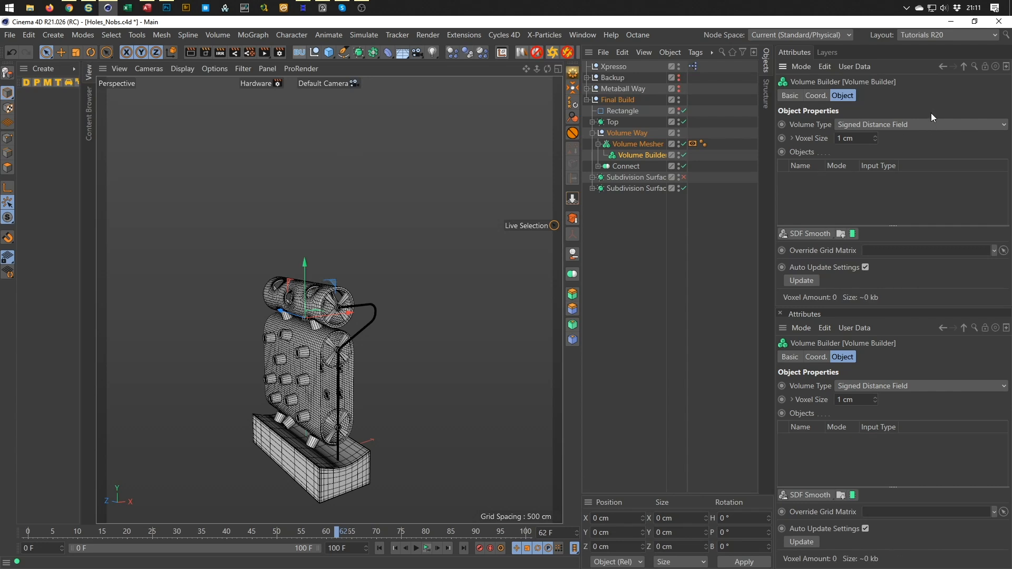
# Delete the old Volume Mesher and Volume Builder and create a new Volume Builder and Volume Mesher
pyautogui.keyDown('ctrl'); pyautogui.click(635, 144); pyautogui.keyUp('ctrl')
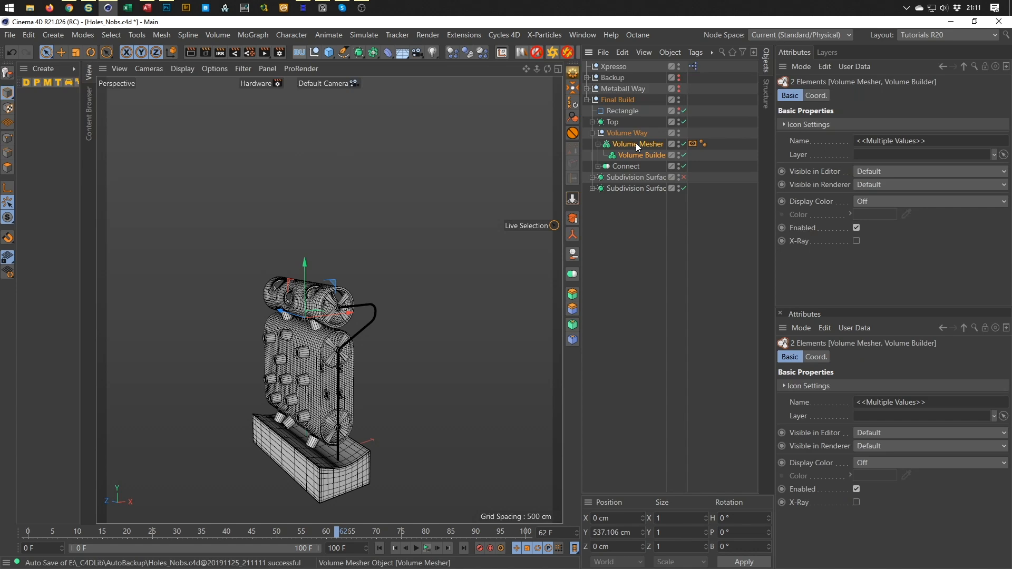
pyautogui.press('Delete')
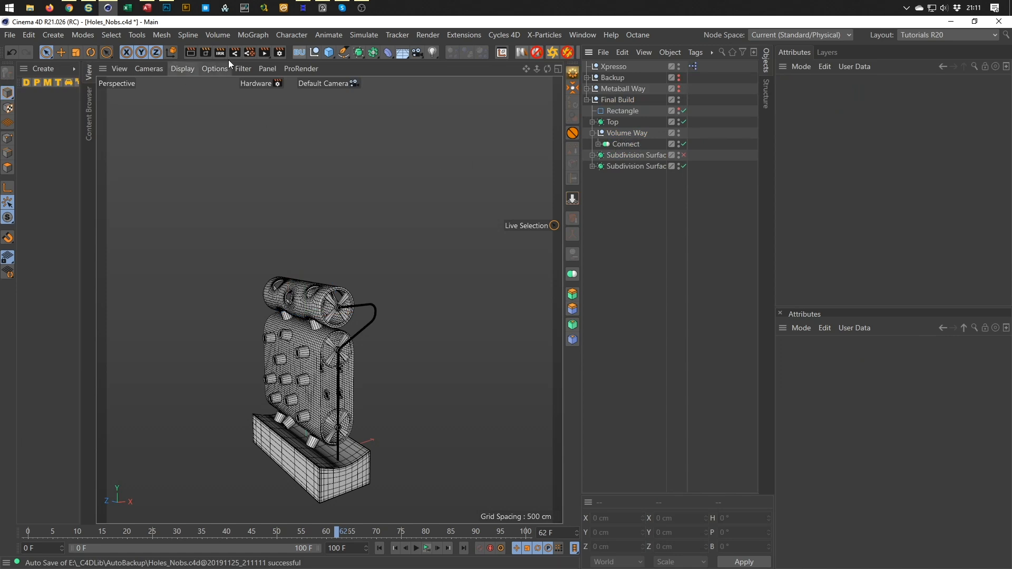
pyautogui.click(222, 35)
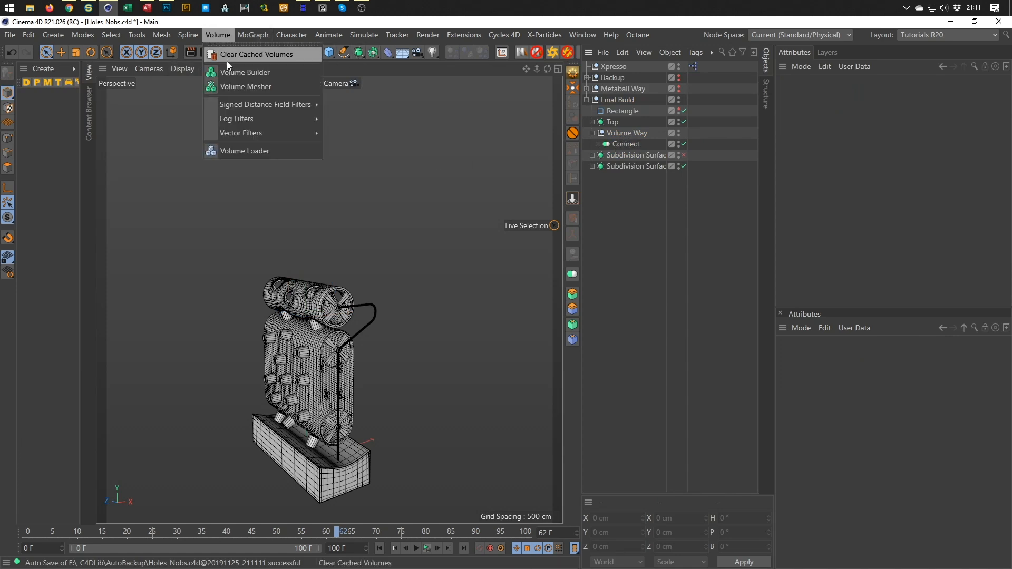
pyautogui.click(235, 76)
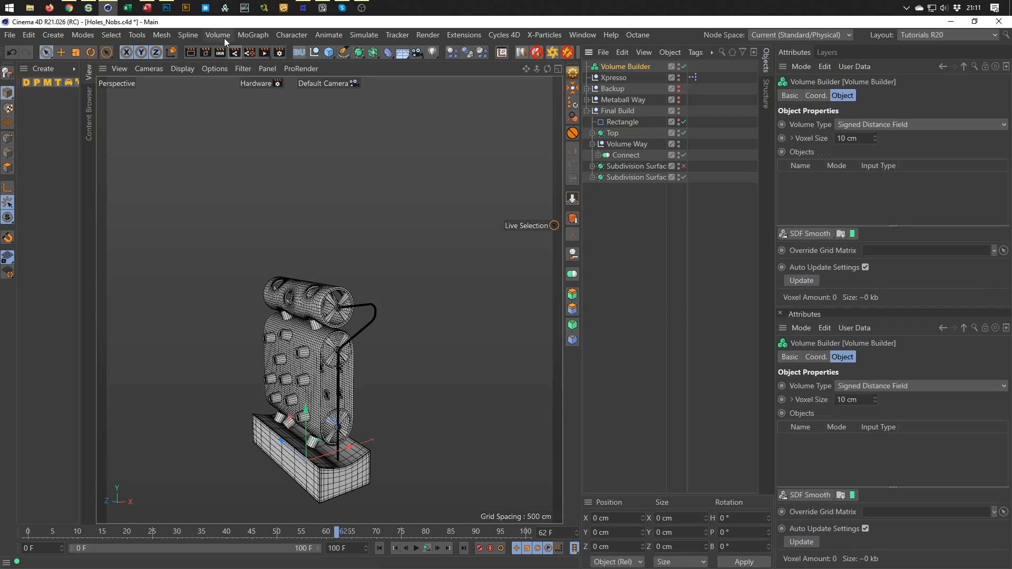
pyautogui.click(224, 37)
pyautogui.click(231, 88)
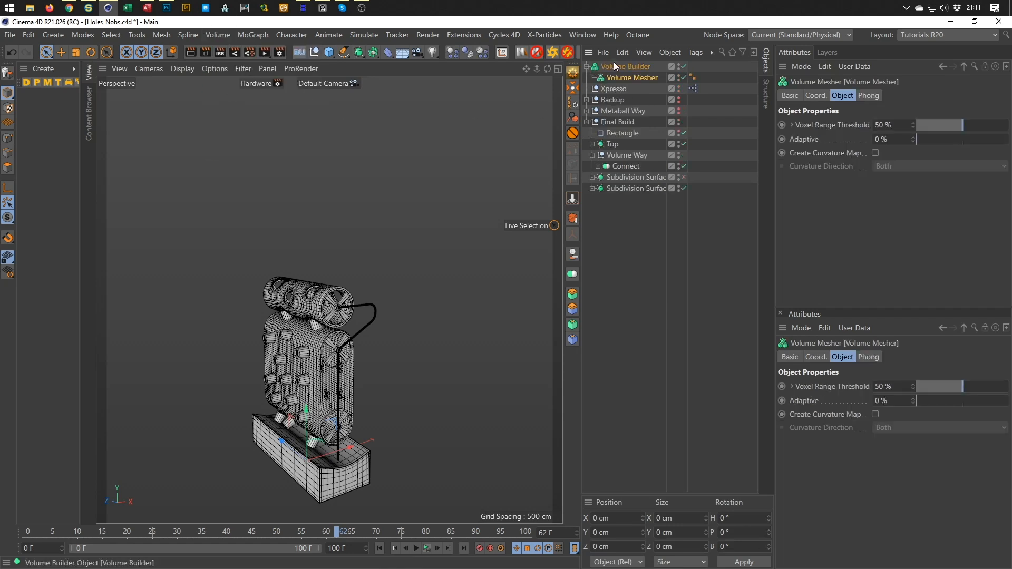
# Move the new volume objects into Volume Way above Connect and nest the Volume Builder inside the Volume Mesher
pyautogui.moveTo(625, 66)
pyautogui.mouseDown()
pyautogui.moveTo(630, 162)
pyautogui.moveTo(618, 148)
pyautogui.moveTo(625, 123)
pyautogui.mouseUp()
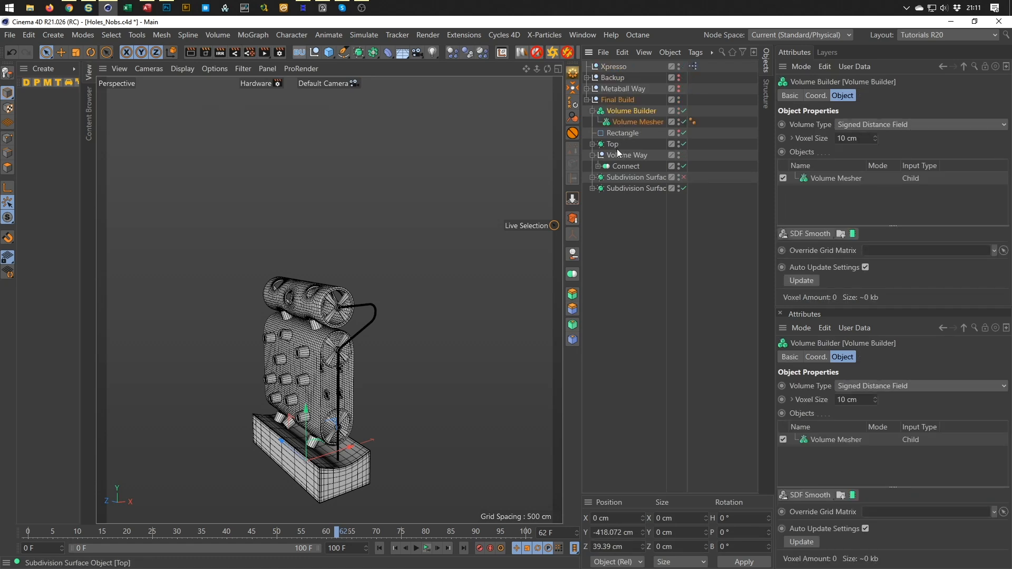
pyautogui.moveTo(621, 138); pyautogui.dragTo(621, 159)
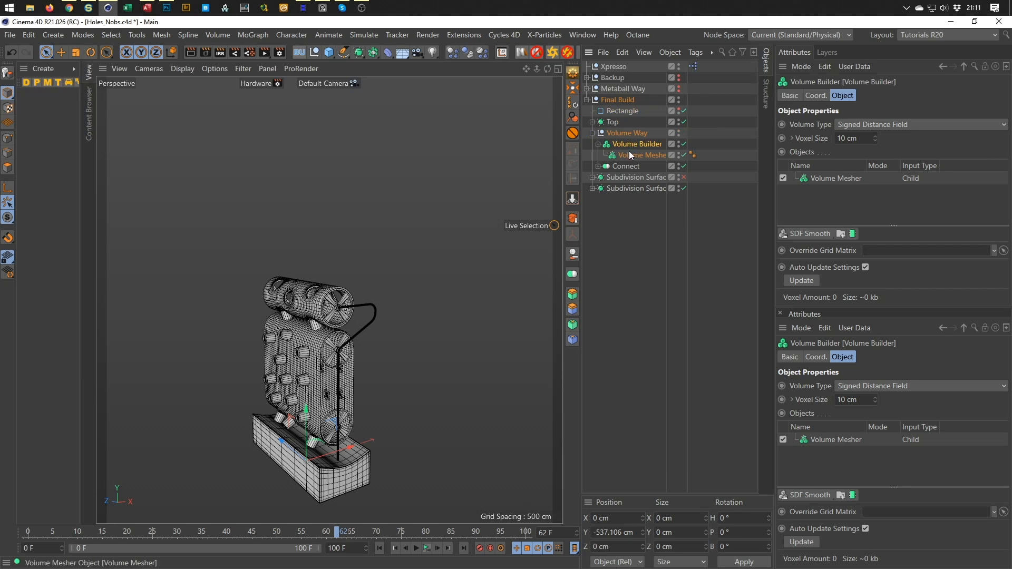
pyautogui.click(629, 154)
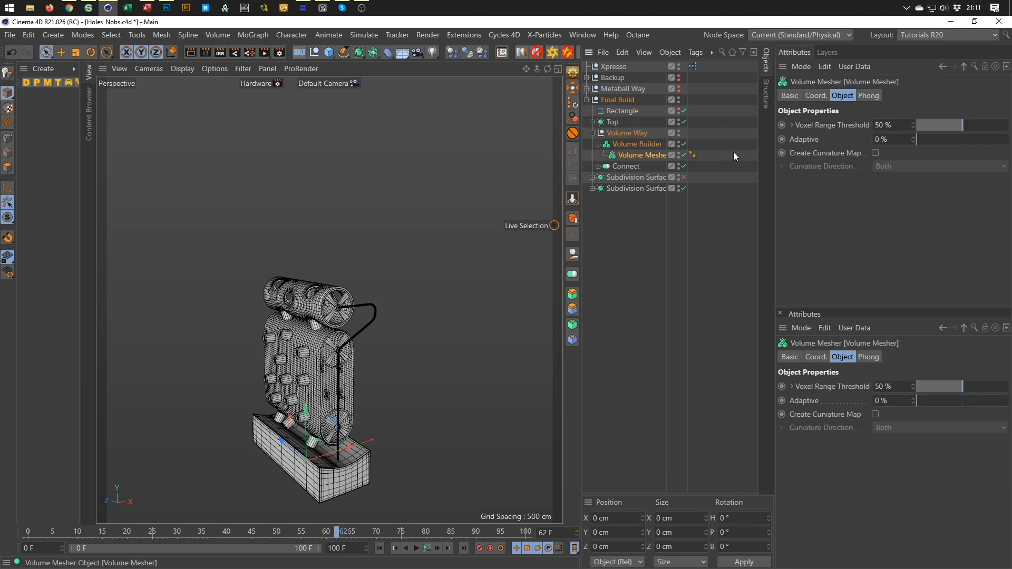
pyautogui.click(634, 144)
pyautogui.click(627, 155)
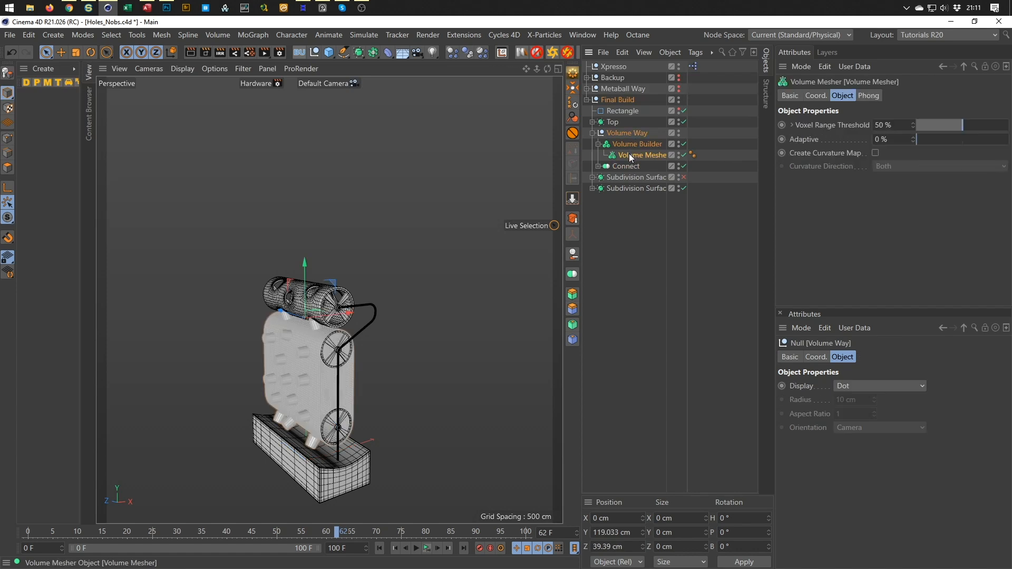
pyautogui.moveTo(627, 155)
pyautogui.mouseDown()
pyautogui.moveTo(625, 138)
pyautogui.moveTo(630, 147)
pyautogui.mouseUp()
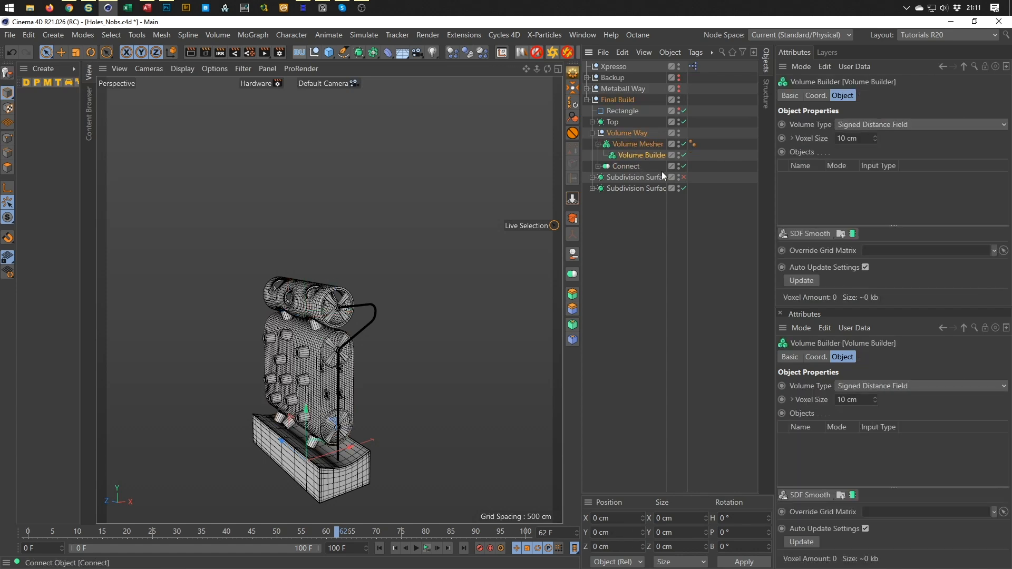
# Set the Volume Builder's voxel size to 1 cm and add Connect to its object list
pyautogui.moveTo(859, 139); pyautogui.dragTo(815, 165)
pyautogui.write('1')
pyautogui.press('Return')
pyautogui.moveTo(625, 165); pyautogui.dragTo(835, 201)
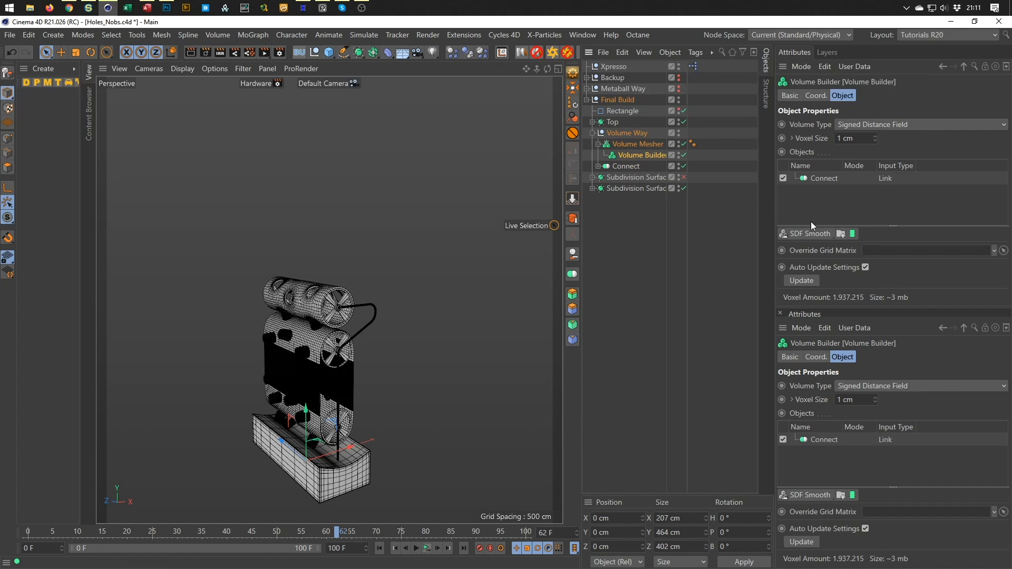
# Hide the source Connect object inside Volume Way
pyautogui.scroll(5, 365, 373)
pyautogui.scroll(-5, 365, 373)
pyautogui.click(678, 175)
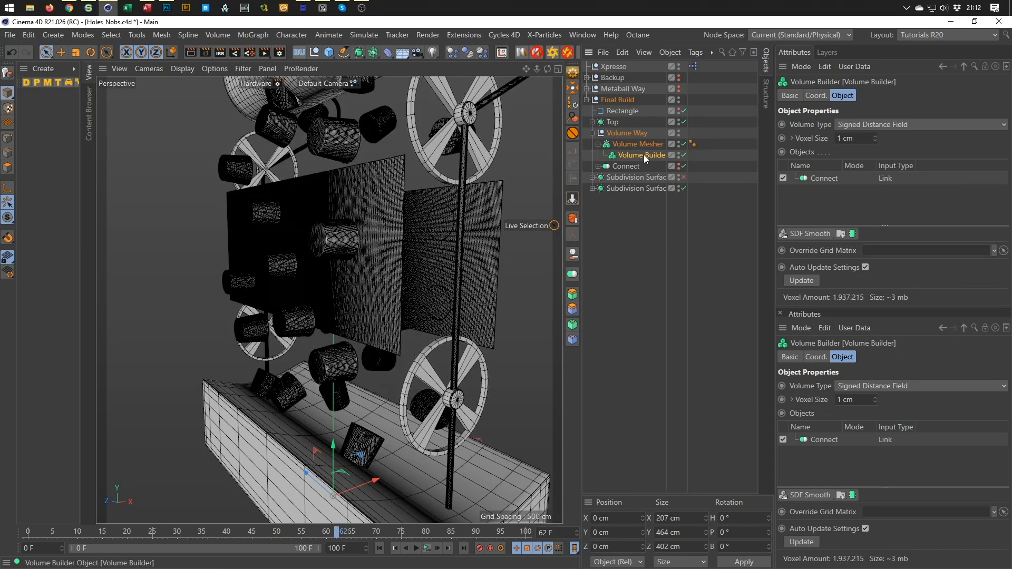
# Add SDF Dilate and Erode and SDF Smooth filters above Connect in the Volume Builder's object list
pyautogui.click(814, 179)
pyautogui.click(809, 234)
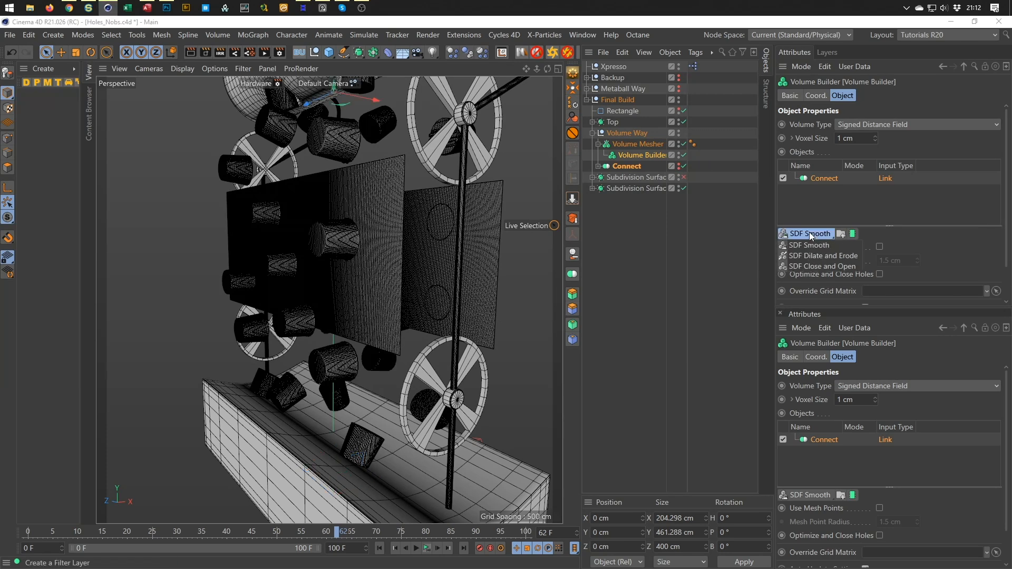
pyautogui.click(812, 255)
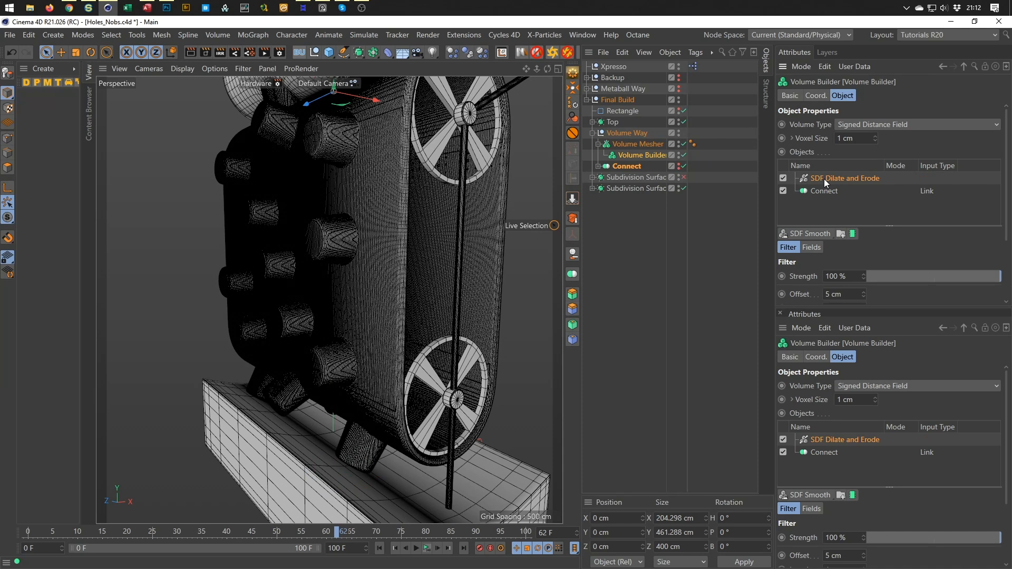
pyautogui.click(814, 230)
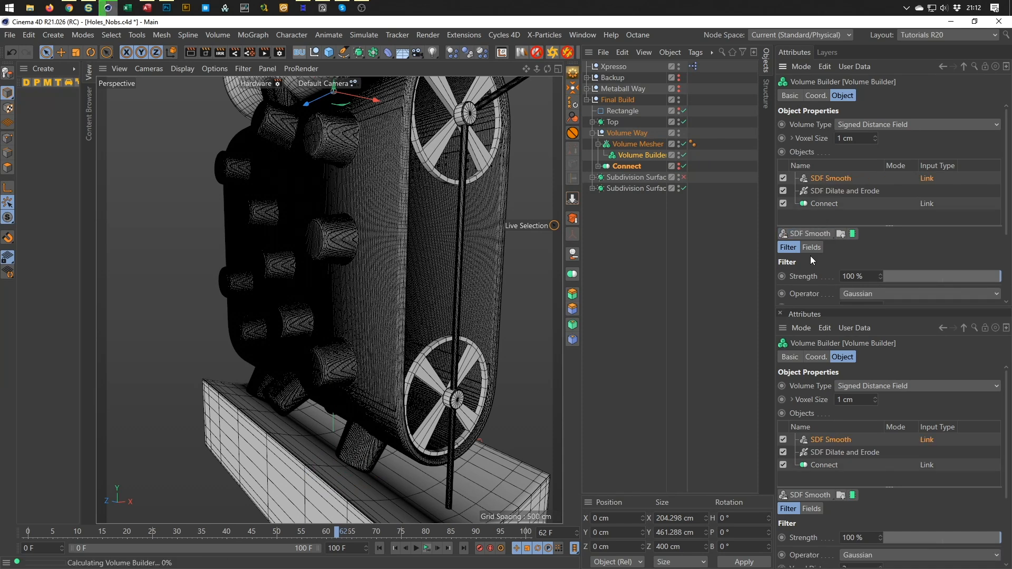
pyautogui.scroll(-3, 308, 318)
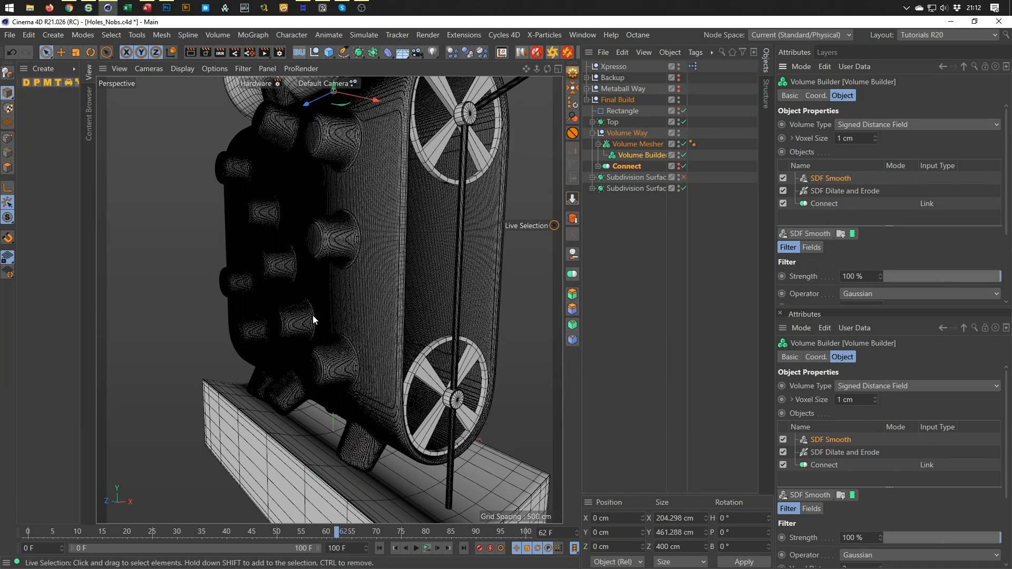
# Show the model with plain shading and enable the Subdivision Surface directly below Volume Way
pyautogui.keyDown('alt'); pyautogui.moveTo(346, 284); pyautogui.dragTo(397, 253); pyautogui.keyUp('alt')
pyautogui.keyDown('alt'); pyautogui.moveTo(398, 253); pyautogui.dragTo(425, 245, button='right'); pyautogui.keyUp('alt')
pyautogui.click(683, 178)
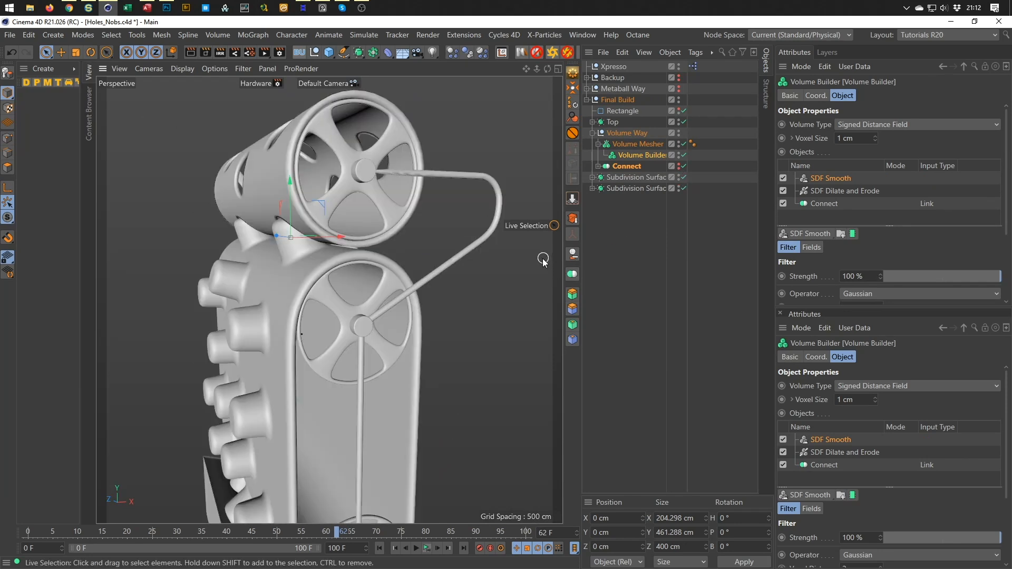
pyautogui.scroll(-4, 325, 271)
pyautogui.moveTo(325, 272)
pyautogui.keyDown('alt'); pyautogui.mouseDown()
pyautogui.moveTo(276, 275)
pyautogui.moveTo(308, 261)
pyautogui.moveTo(362, 179)
pyautogui.moveTo(324, 215)
pyautogui.moveTo(345, 264)
pyautogui.moveTo(358, 264)
pyautogui.moveTo(338, 280)
pyautogui.moveTo(364, 238)
pyautogui.moveTo(352, 250)
pyautogui.mouseUp(); pyautogui.keyUp('alt')
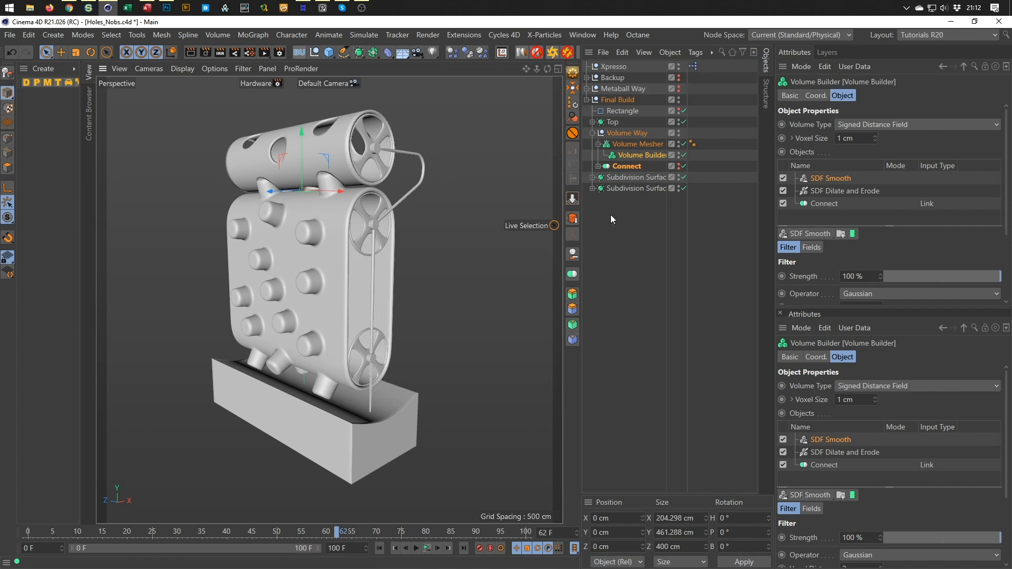
# Expand the Subdivision Surface's three Symmetry groups, select their three Tube objects together and show their coordinates
pyautogui.click(592, 177)
pyautogui.click(604, 243)
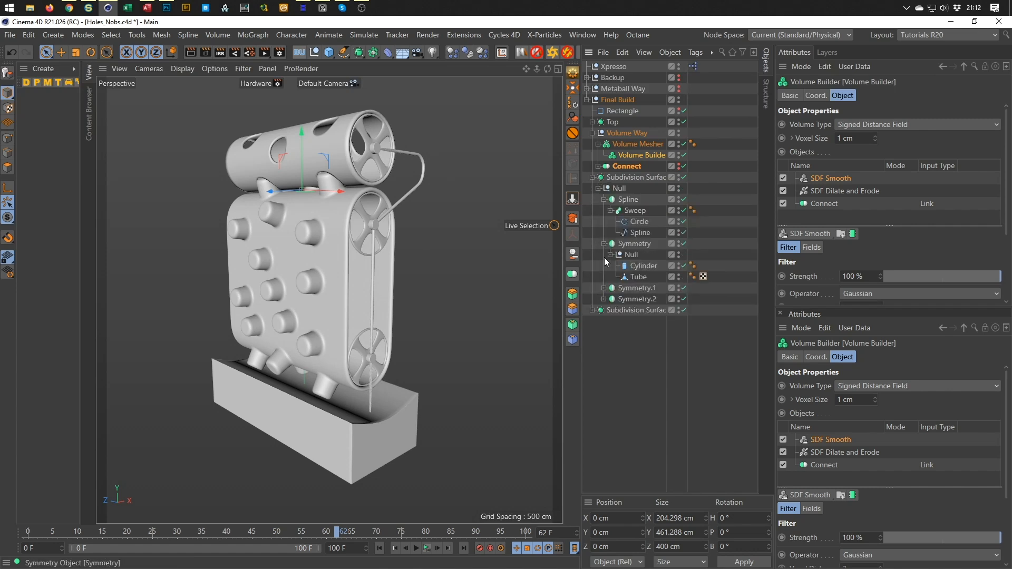
pyautogui.click(604, 288)
pyautogui.click(604, 332)
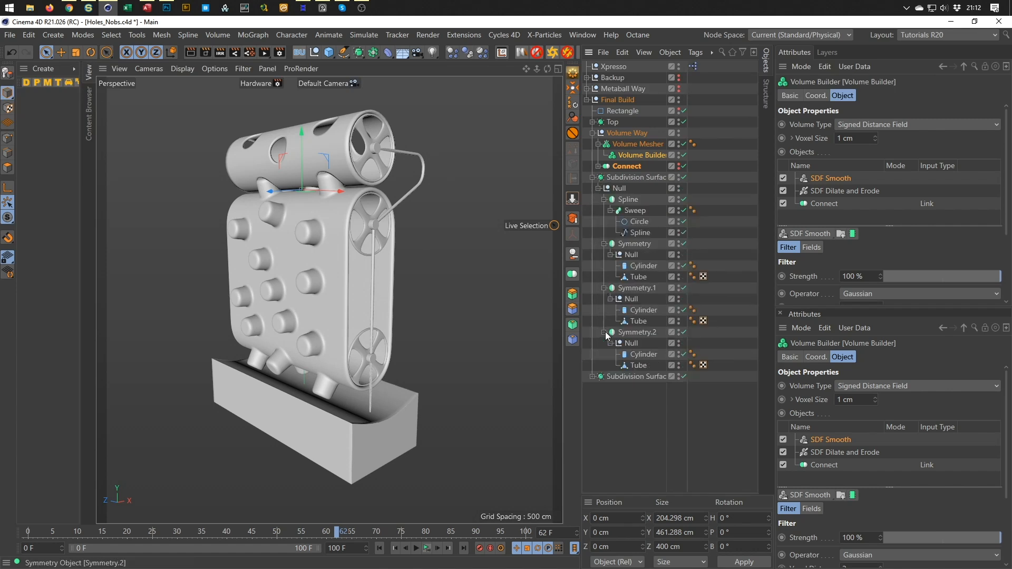
pyautogui.click(639, 276)
pyautogui.keyDown('ctrl'); pyautogui.click(639, 321); pyautogui.keyUp('ctrl')
pyautogui.keyDown('ctrl'); pyautogui.click(638, 365); pyautogui.keyUp('ctrl')
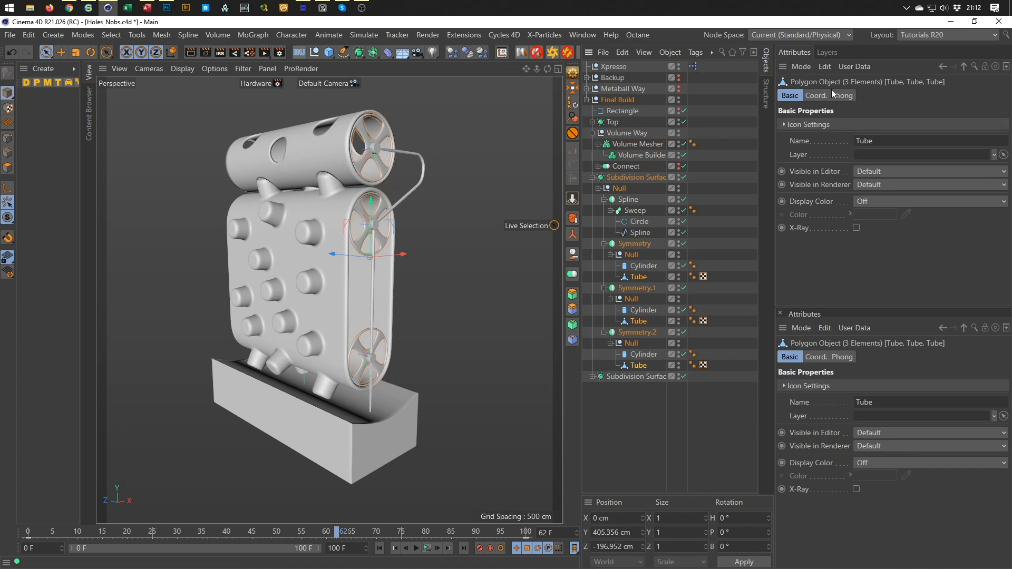
pyautogui.click(818, 96)
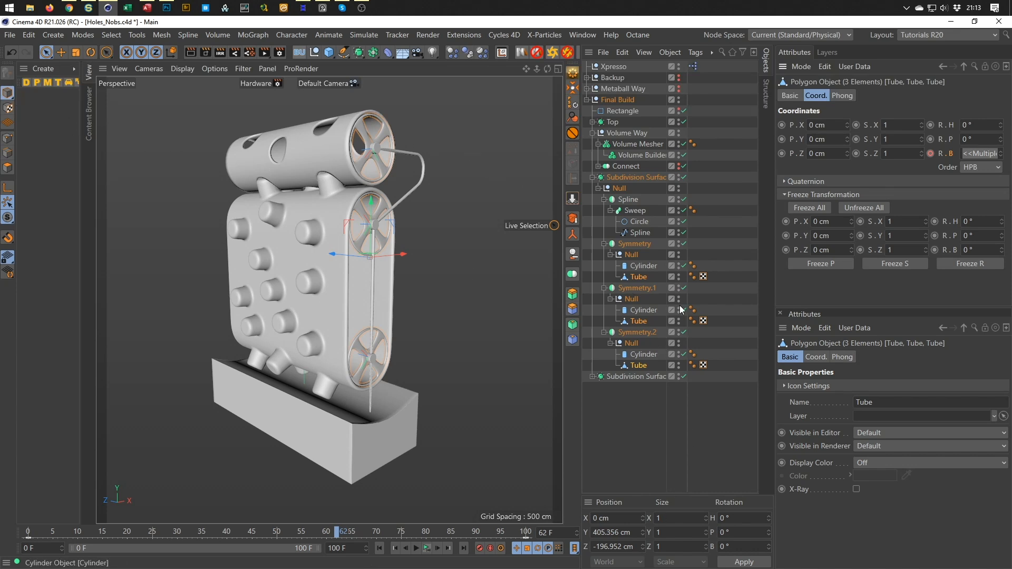
# Set the Z size of the Tube inside the first Symmetry to 15 cm
pyautogui.click(639, 280)
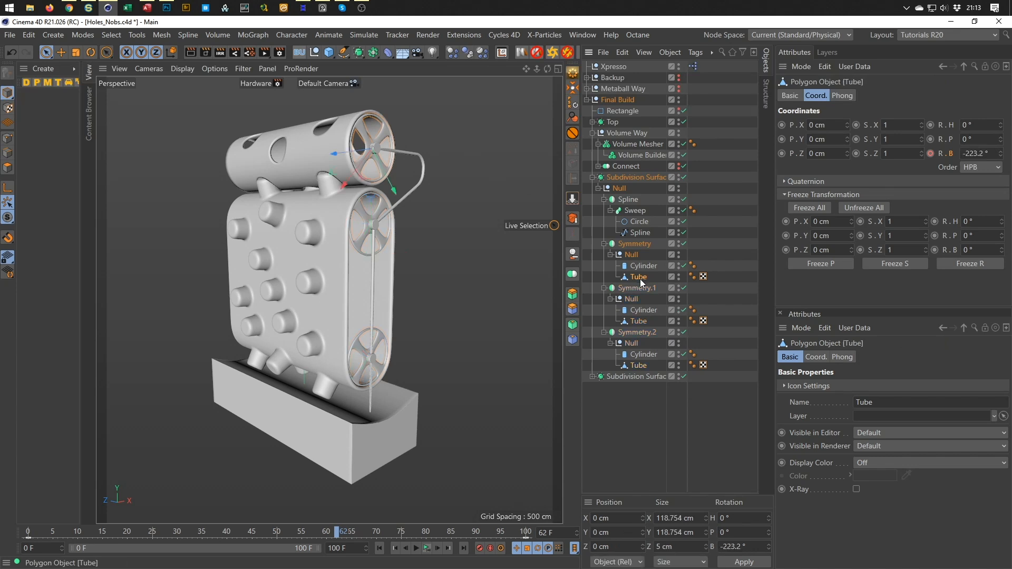
pyautogui.keyDown('ctrl'); pyautogui.click(639, 322); pyautogui.keyUp('ctrl')
pyautogui.click(639, 277)
pyautogui.click(667, 547)
pyautogui.write('15')
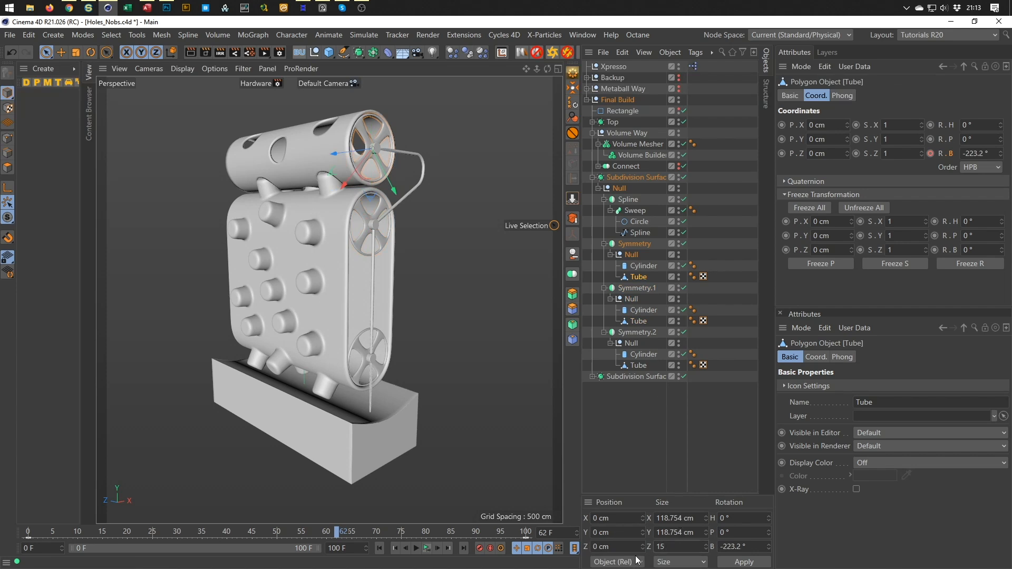
pyautogui.press('Return')
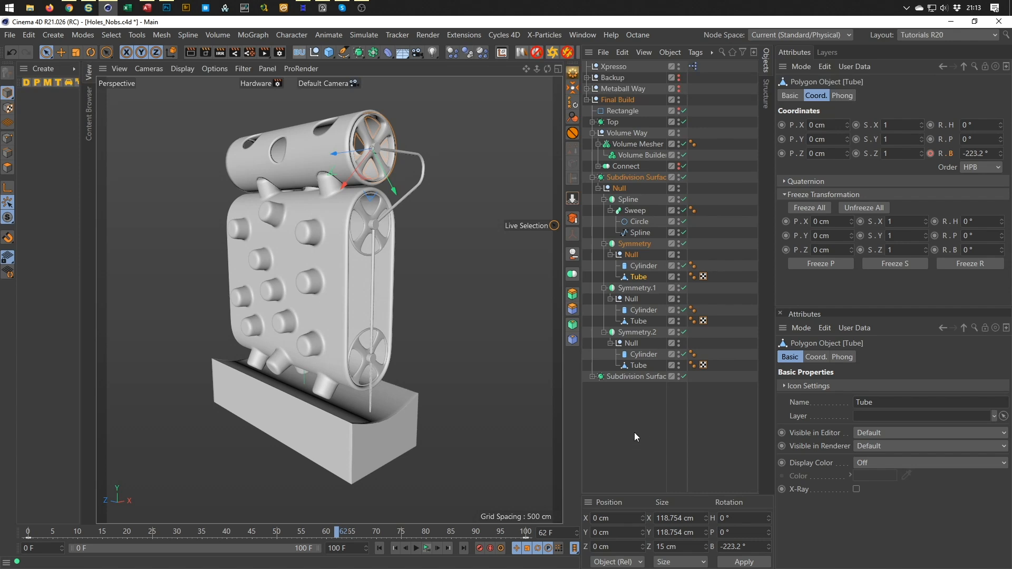
# Set the Z size of the Tube inside Symmetry.1 to 15 cm
pyautogui.click(638, 321)
pyautogui.click(665, 546)
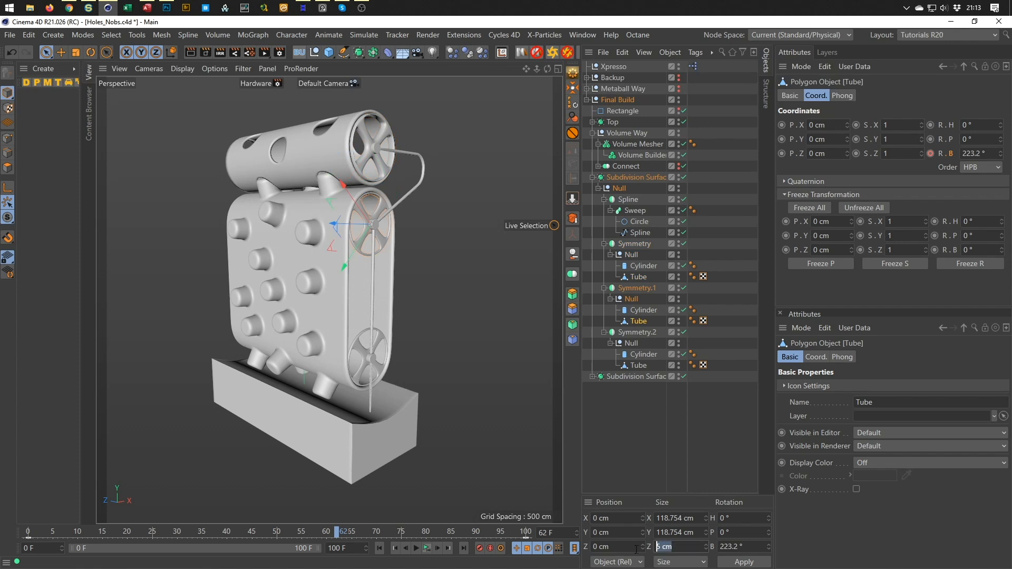
pyautogui.write('15')
pyautogui.press('Return')
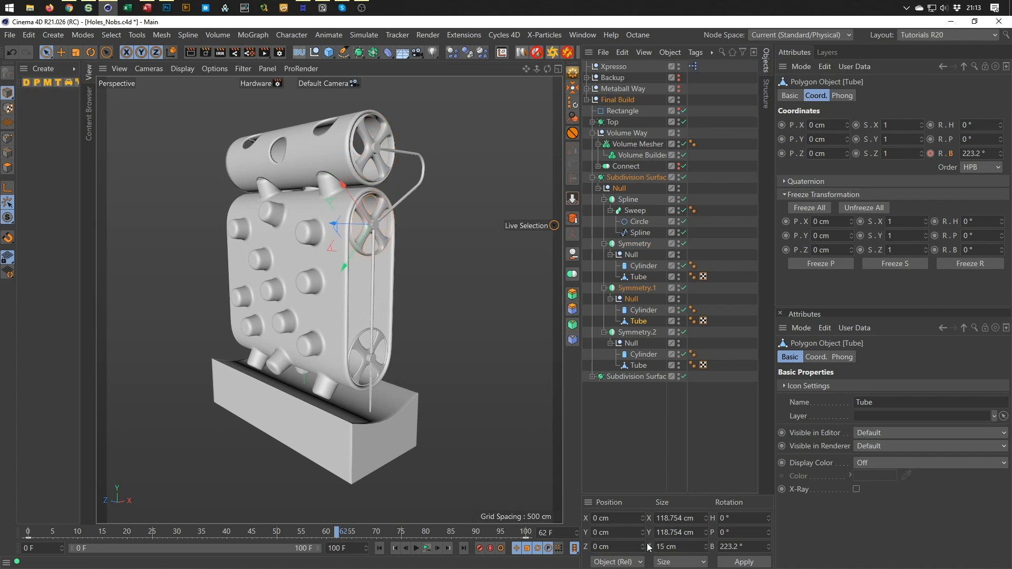
# Set the Z size of the Tube inside Symmetry.2 to 15 cm and save the scene
pyautogui.click(638, 365)
pyautogui.click(680, 546)
pyautogui.write('15')
pyautogui.press('Return')
pyautogui.hotkey('ctrl', 's')
# Select all three Tubes together and move them inward along Z to a position of about 7.6 cm
pyautogui.scroll(6, 363, 160)
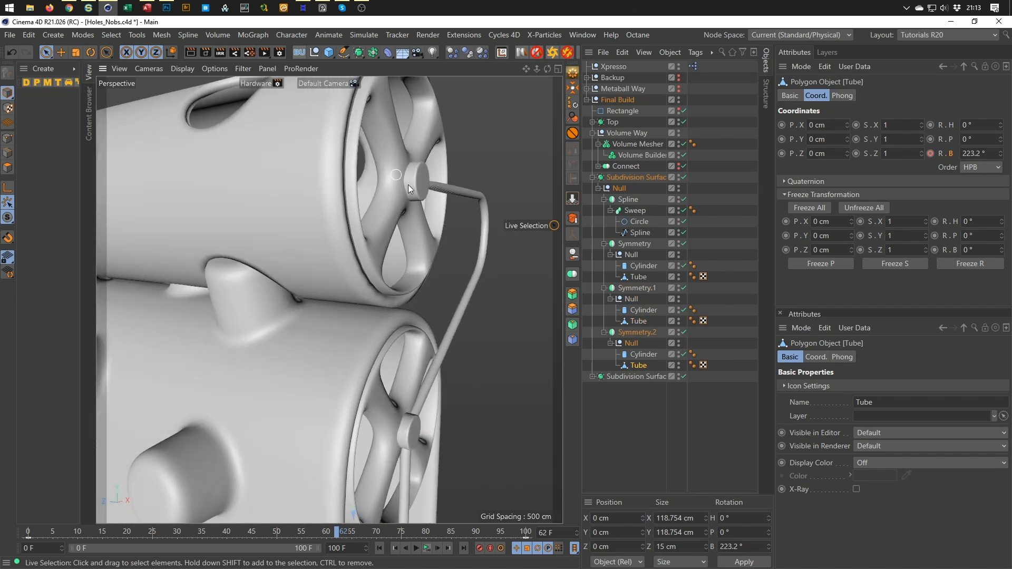
pyautogui.keyDown('ctrl'); pyautogui.click(637, 321); pyautogui.keyUp('ctrl')
pyautogui.keyDown('ctrl'); pyautogui.click(637, 277); pyautogui.keyUp('ctrl')
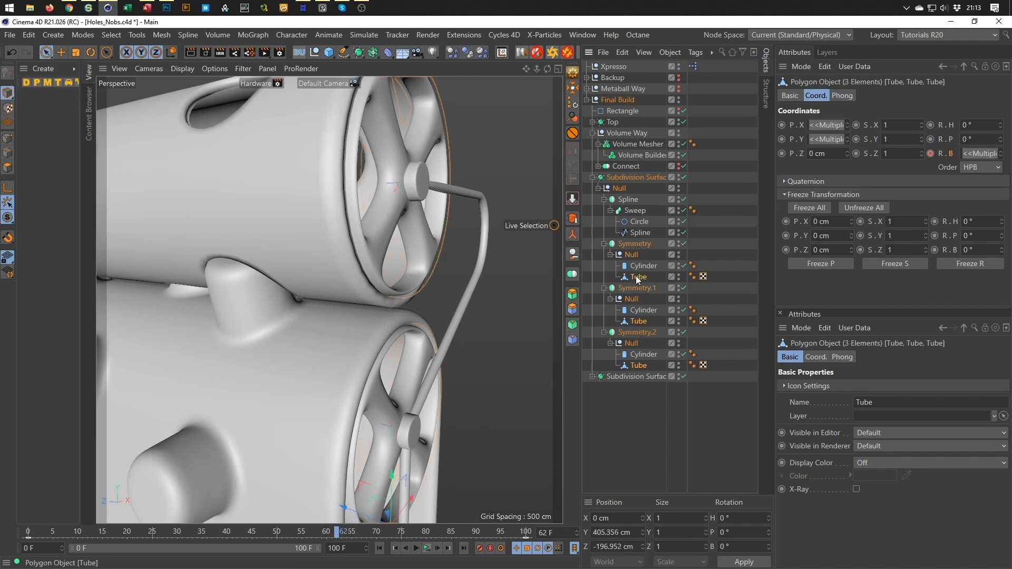
pyautogui.press('o')
pyautogui.scroll(8, 412, 316)
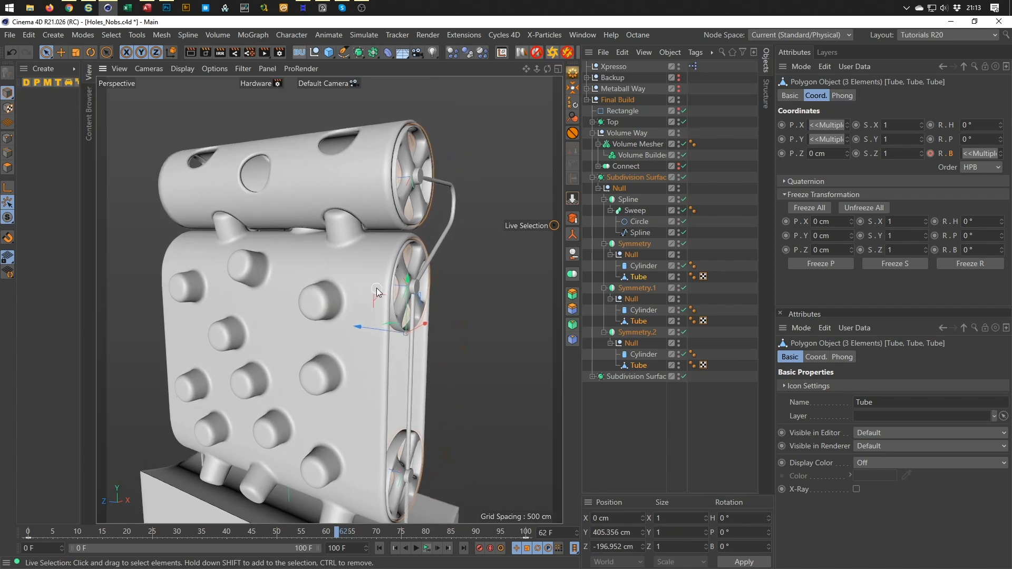
pyautogui.keyDown('alt'); pyautogui.moveTo(384, 324); pyautogui.dragTo(338, 477, button='middle'); pyautogui.keyUp('alt')
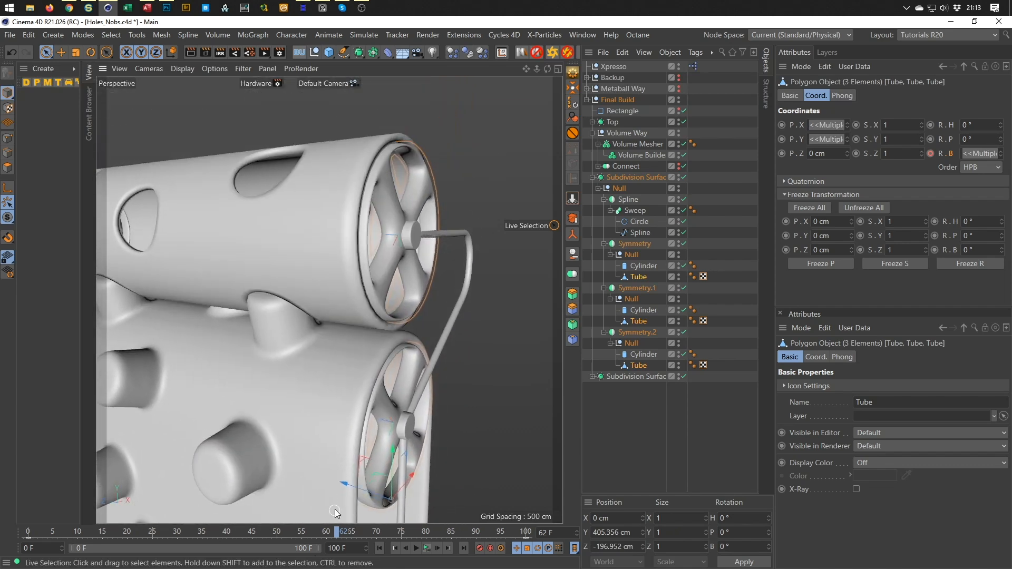
pyautogui.moveTo(341, 485); pyautogui.dragTo(335, 493)
pyautogui.moveTo(336, 495); pyautogui.dragTo(325, 501)
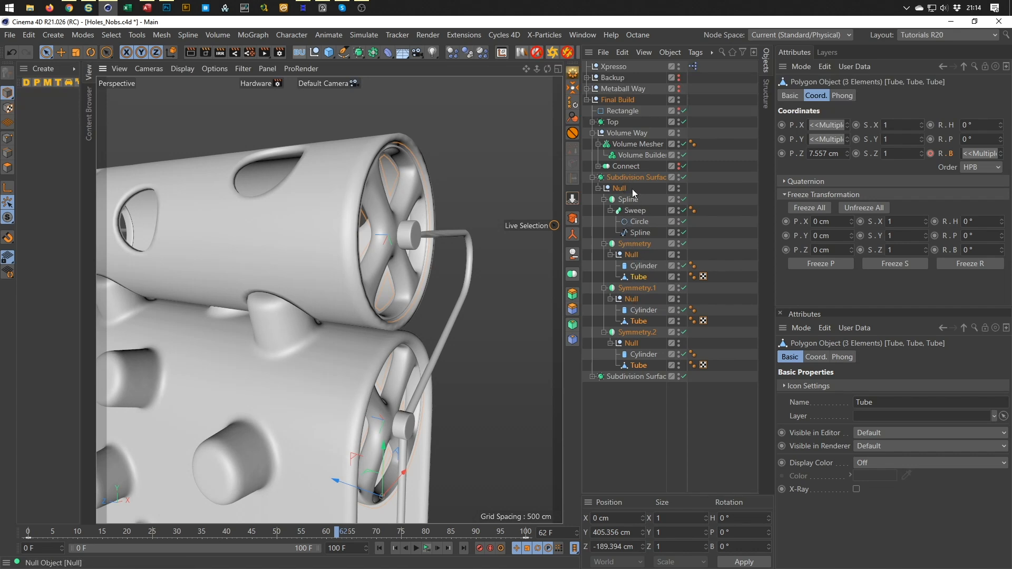
# Toggle the Subdivision Surface to check the wheels and move the three Tubes back to a Z position of about 4.4 cm
pyautogui.click(683, 178)
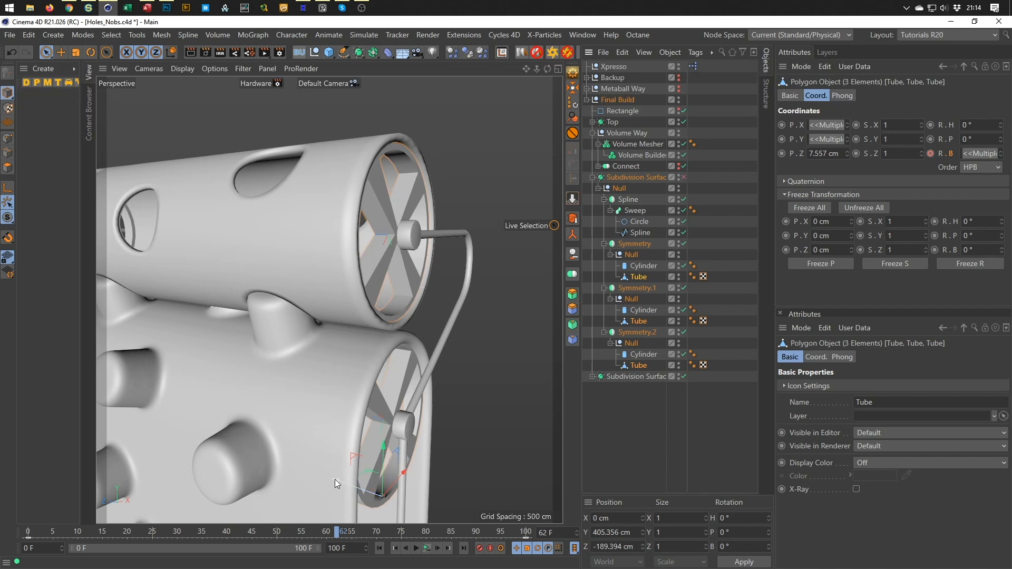
pyautogui.moveTo(335, 480); pyautogui.dragTo(341, 482)
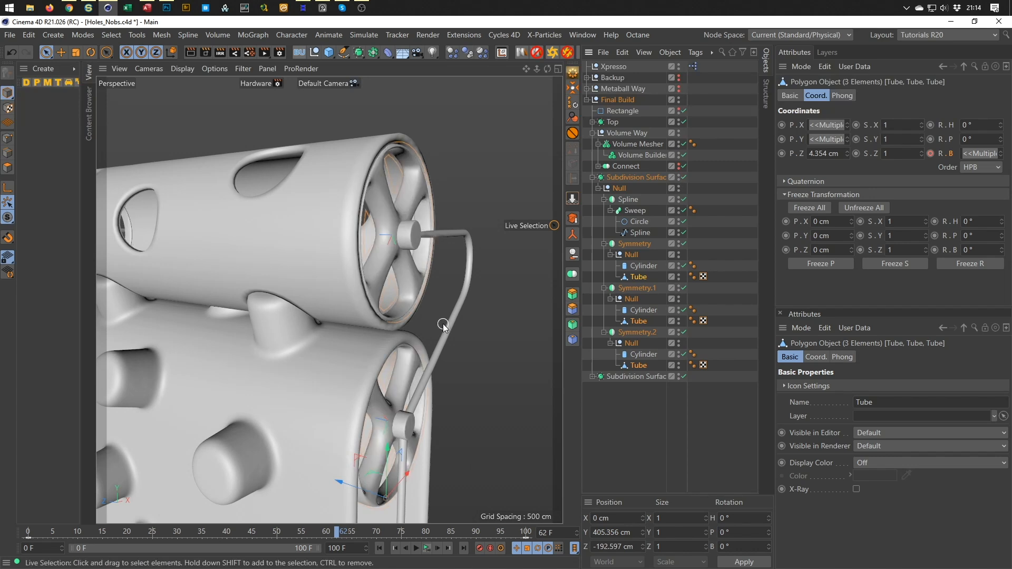
pyautogui.keyDown('alt'); pyautogui.moveTo(403, 312); pyautogui.dragTo(409, 288); pyautogui.keyUp('alt')
pyautogui.keyDown('alt'); pyautogui.moveTo(393, 229); pyautogui.dragTo(440, 225, button='right'); pyautogui.keyUp('alt')
pyautogui.keyDown('alt'); pyautogui.moveTo(440, 227); pyautogui.dragTo(413, 258); pyautogui.keyUp('alt')
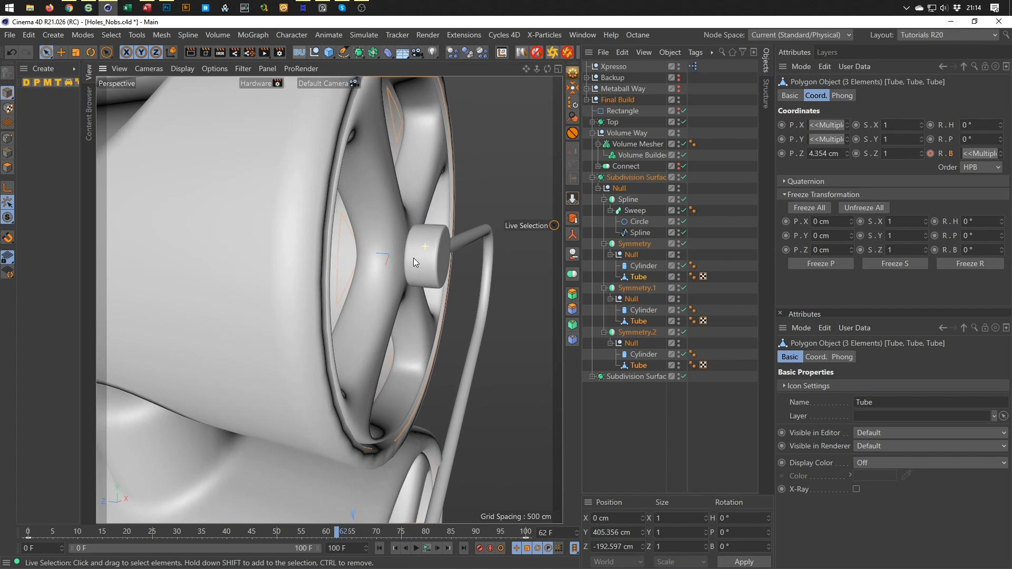
# Select only the Tube in the first Symmetry, bring the whole model into view, and save the scene
pyautogui.click(638, 280)
pyautogui.keyDown('alt'); pyautogui.moveTo(364, 244); pyautogui.dragTo(422, 255); pyautogui.keyUp('alt')
pyautogui.keyDown('alt'); pyautogui.moveTo(422, 255); pyautogui.dragTo(313, 281, button='right'); pyautogui.keyUp('alt')
pyautogui.keyDown('alt'); pyautogui.moveTo(417, 331); pyautogui.dragTo(372, 226); pyautogui.keyUp('alt')
pyautogui.keyDown('alt'); pyautogui.moveTo(394, 360); pyautogui.dragTo(364, 328); pyautogui.keyUp('alt')
pyautogui.hotkey('ctrl', 's')
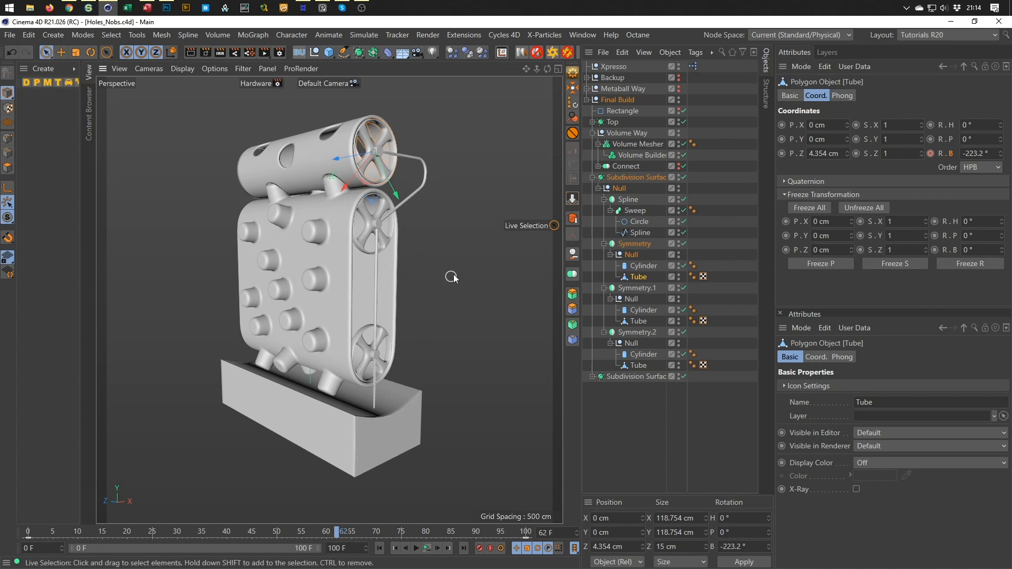
# Collapse the Final Build group, add the Octane Rig Pro to the scene, and save
pyautogui.click(586, 100)
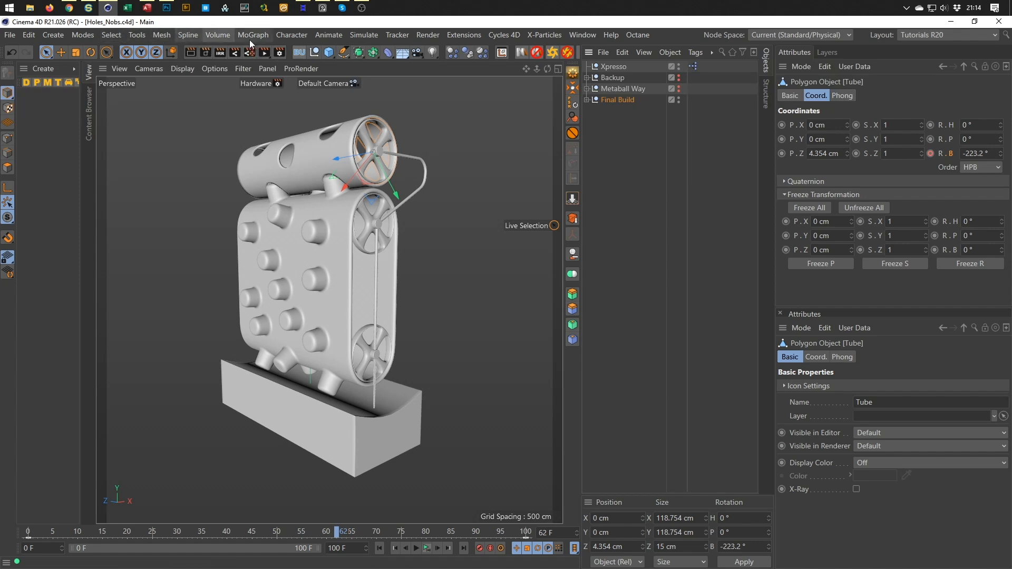
pyautogui.click(551, 52)
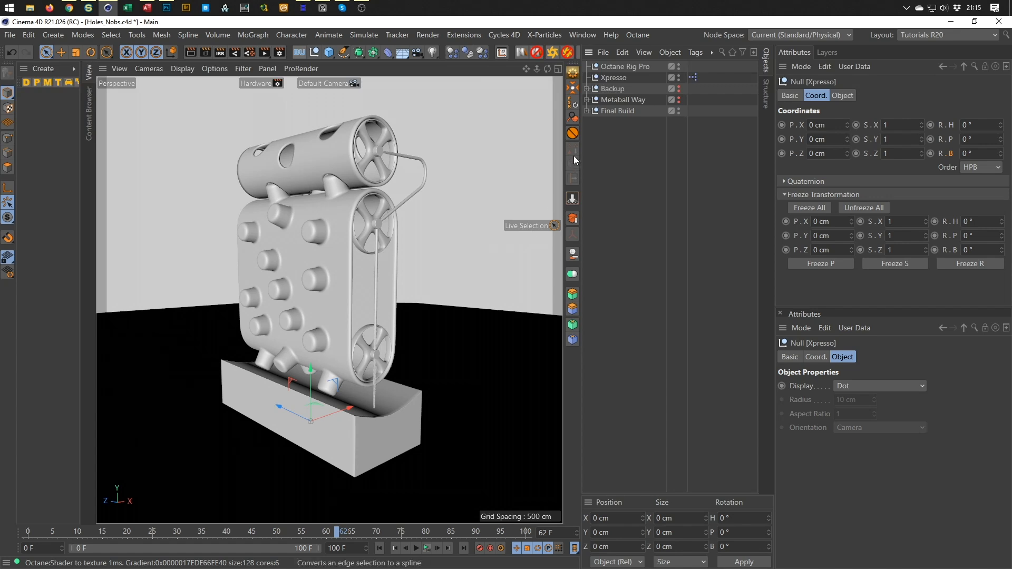
pyautogui.hotkey('ctrl', 's')
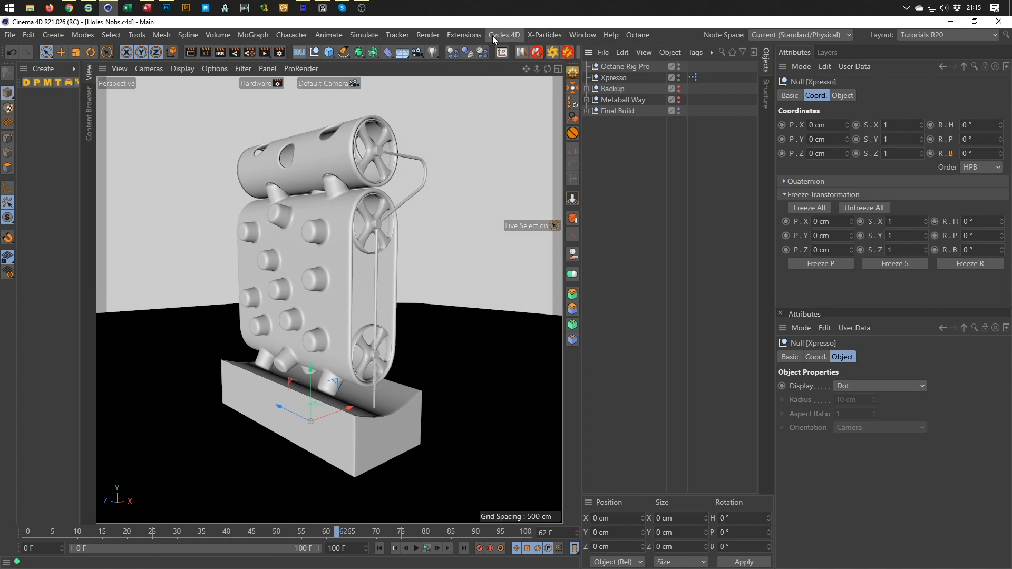
# Open the Octane Dialog, start a Live Viewer render of the scene, and place its windows clear of the model
pyautogui.click(635, 36)
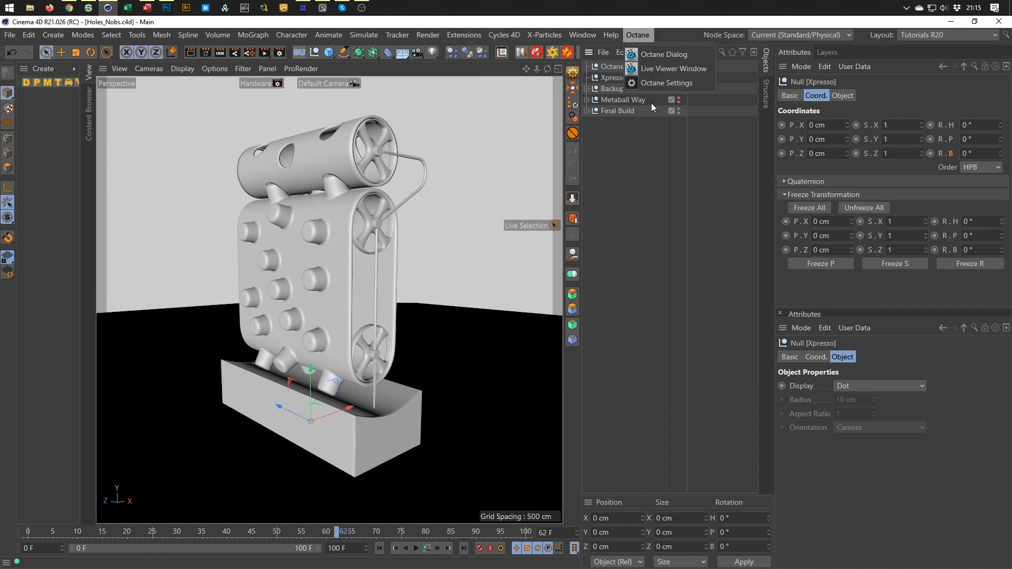
pyautogui.click(663, 56)
pyautogui.moveTo(362, 203); pyautogui.dragTo(171, 424)
pyautogui.click(27, 461)
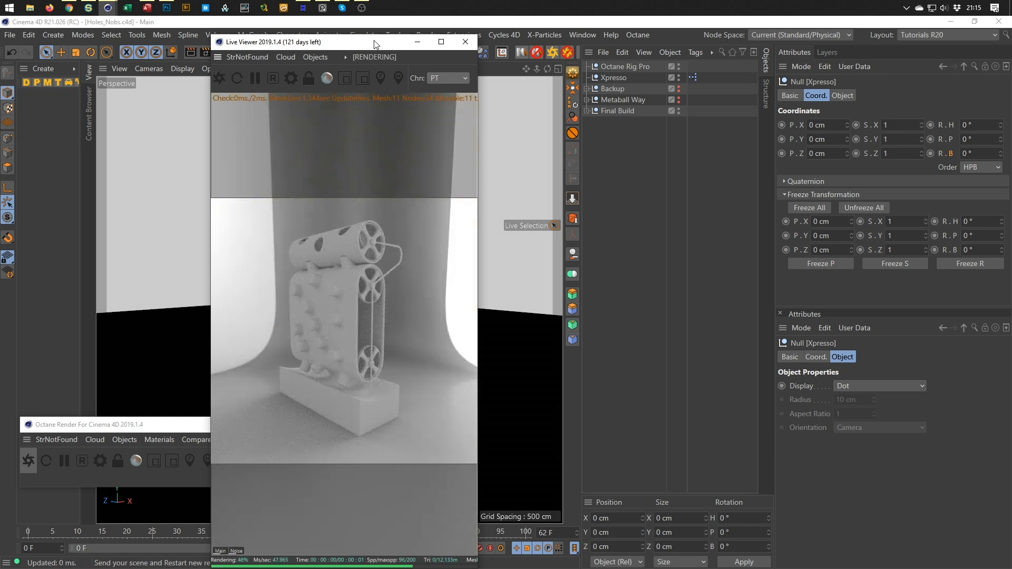
pyautogui.moveTo(390, 35); pyautogui.dragTo(669, 188)
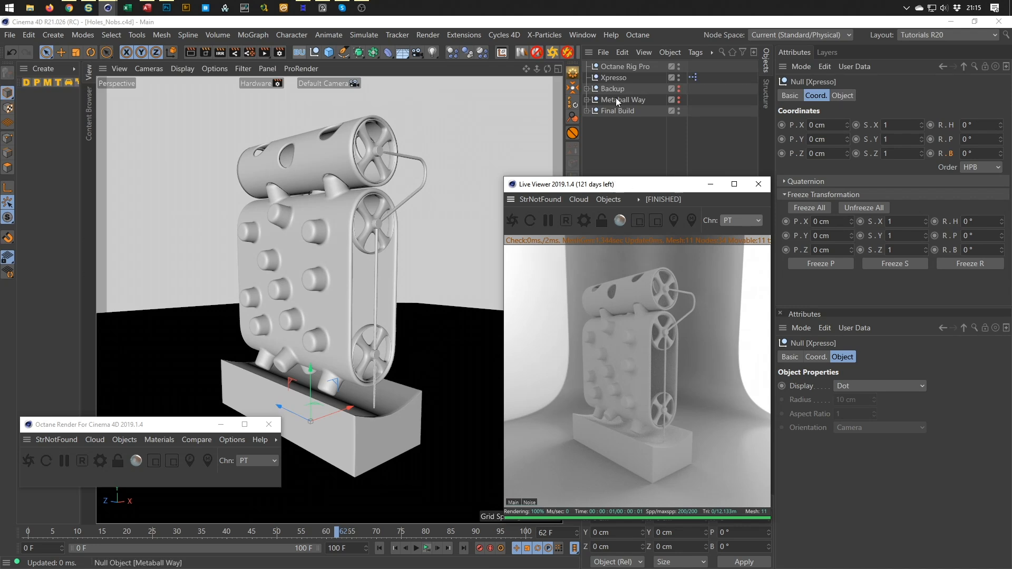
# Switch to the Instagram reference of The Conveyor Belt in Chrome to examine its look, and return to Cinema 4D
pyautogui.hotkey('alt', 'Tab')
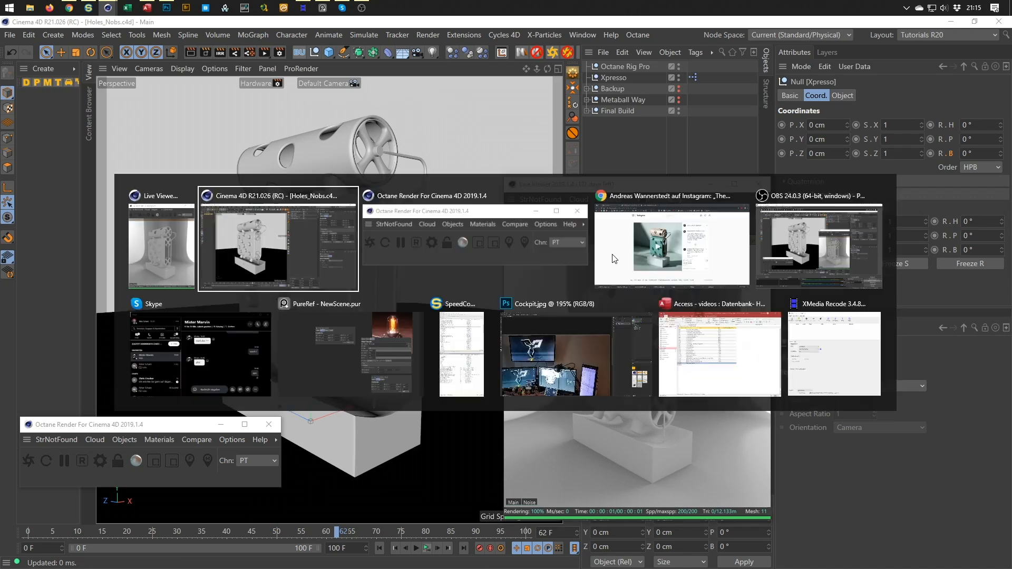
pyautogui.click(640, 249)
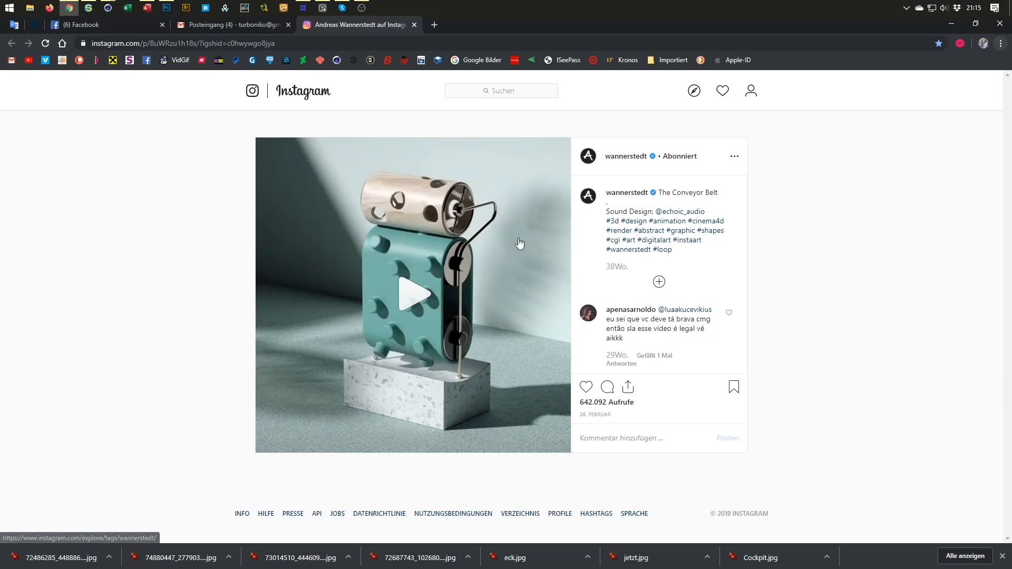
pyautogui.hotkey('alt', 'Tab')
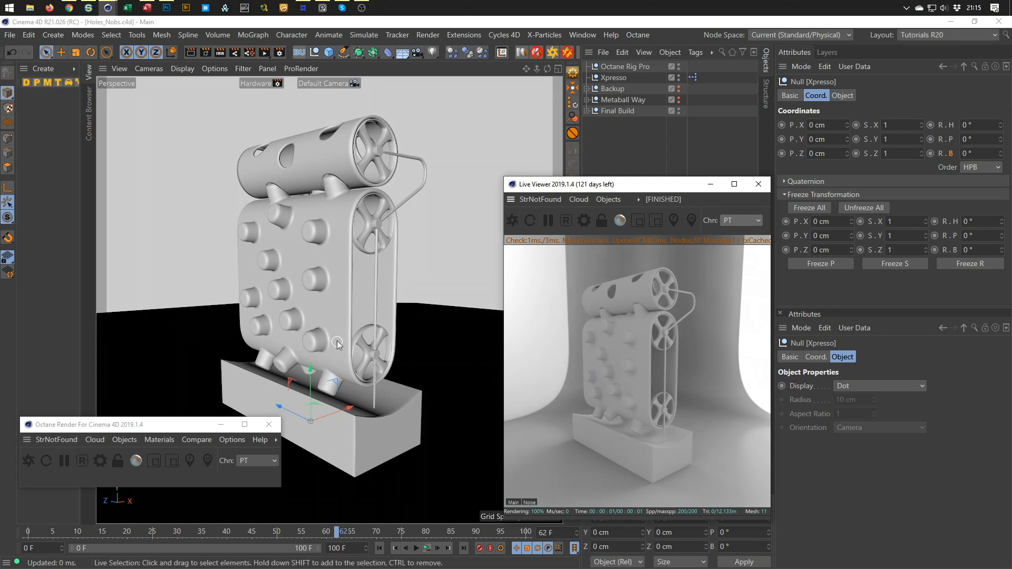
# Try the Background ON option of the Octane Rig Pro in the live render and turn it off again
pyautogui.keyDown('alt'); pyautogui.moveTo(337, 331); pyautogui.dragTo(358, 317); pyautogui.keyUp('alt')
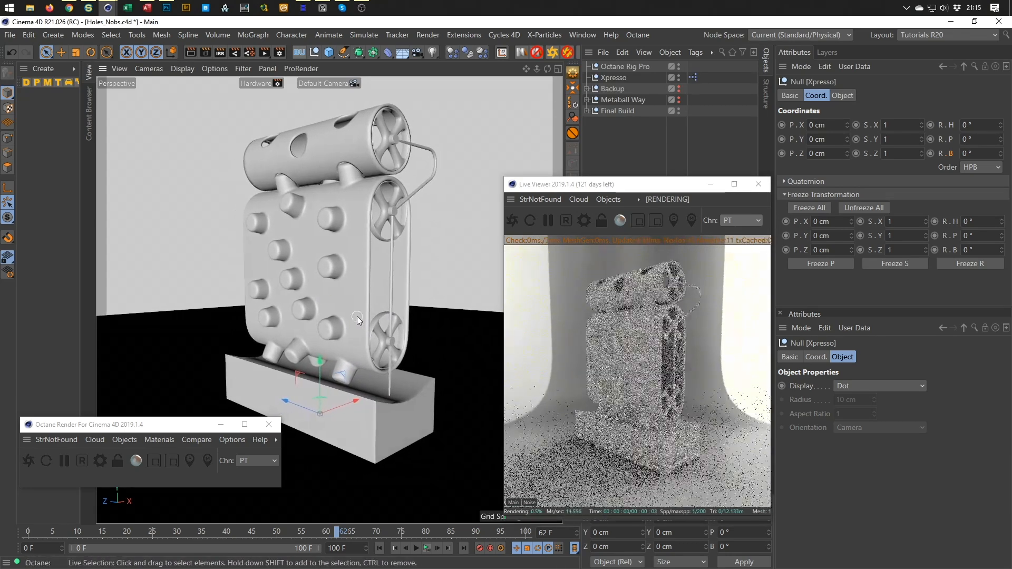
pyautogui.click(625, 68)
pyautogui.click(944, 98)
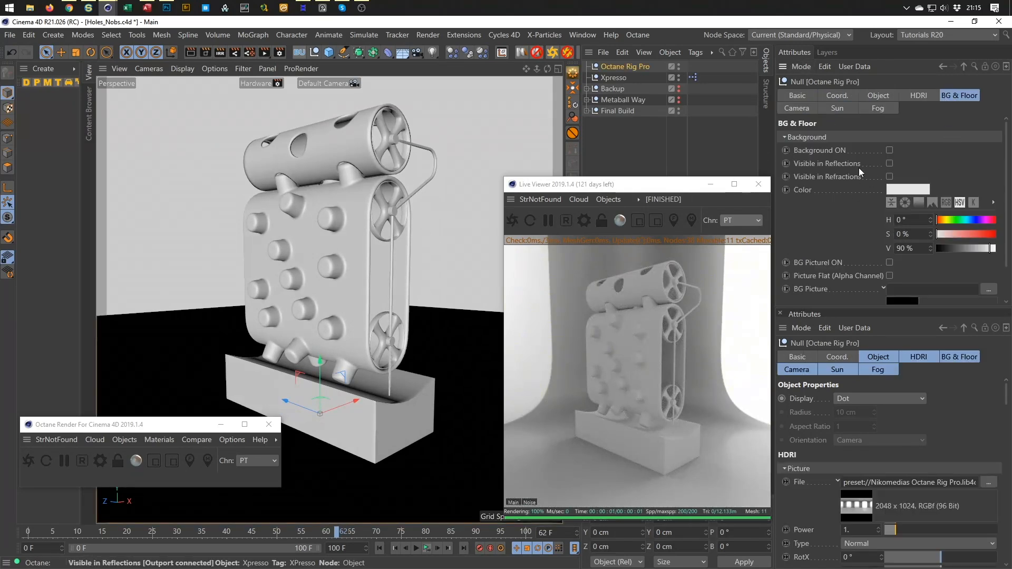
pyautogui.click(889, 150)
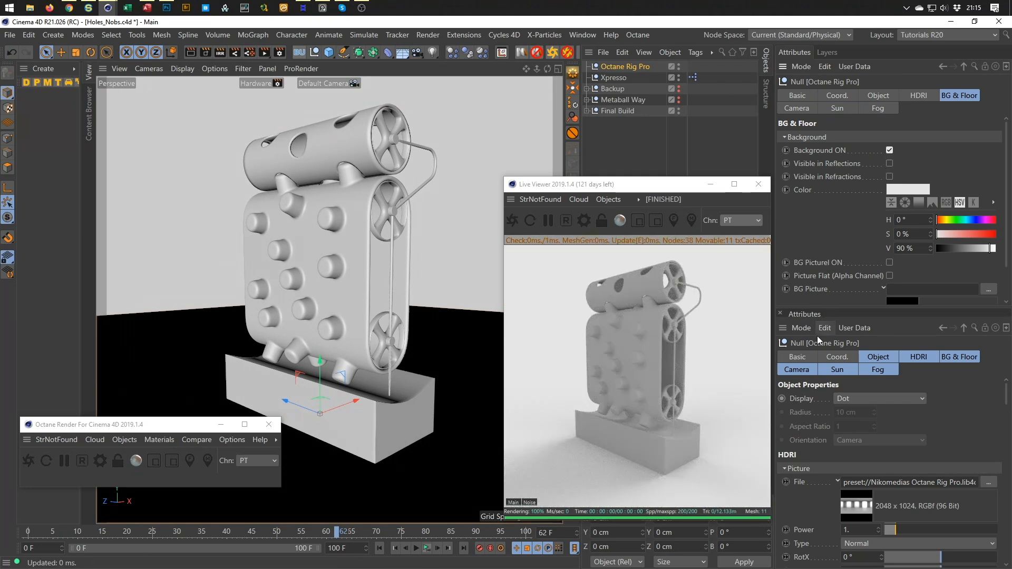
pyautogui.moveTo(703, 192); pyautogui.dragTo(611, 174)
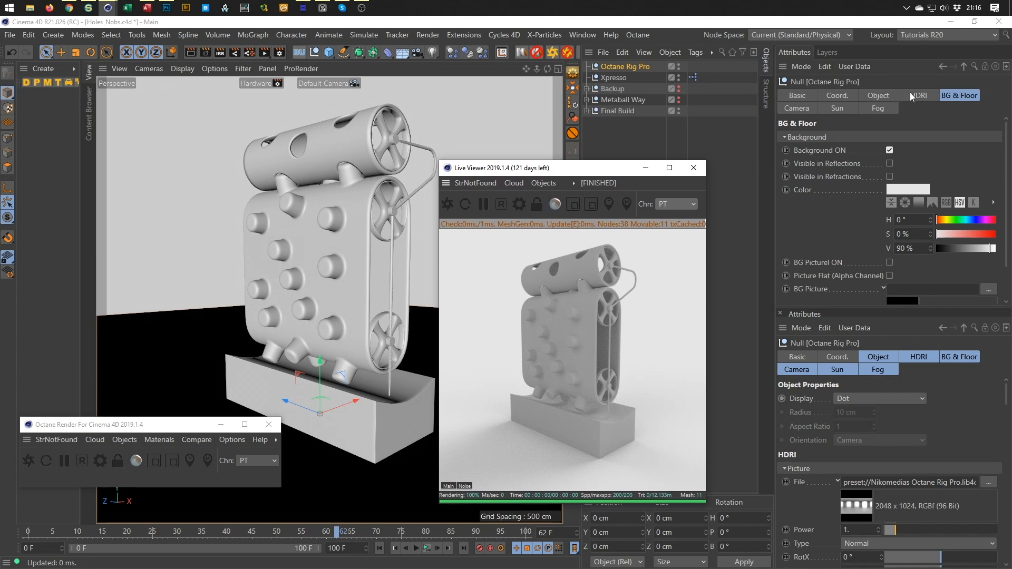
pyautogui.click(889, 150)
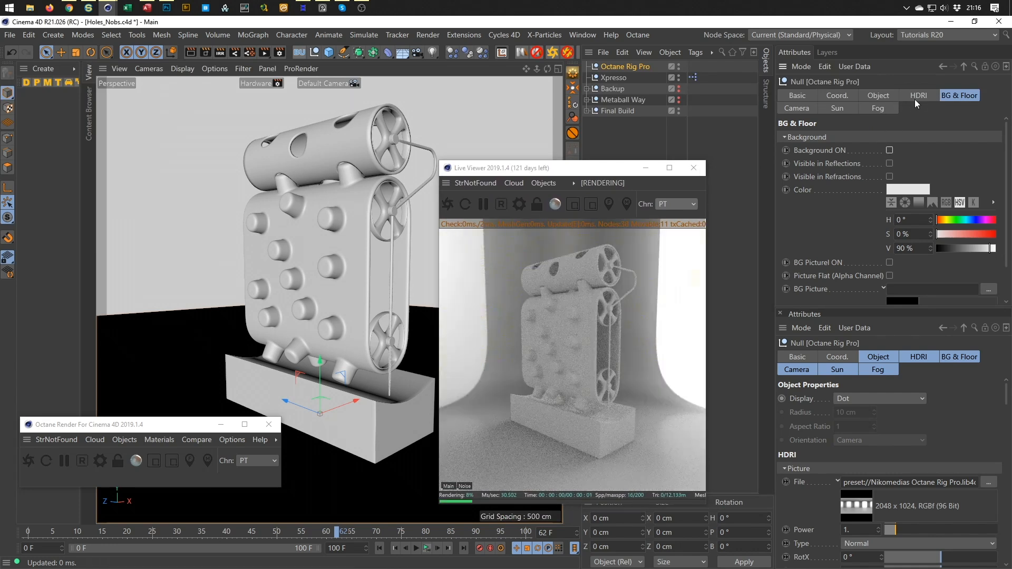
# Show the Octane Rig Pro's HDRI settings and open the Outdoor folder of the HDRI presets in the Content Browser
pyautogui.click(916, 96)
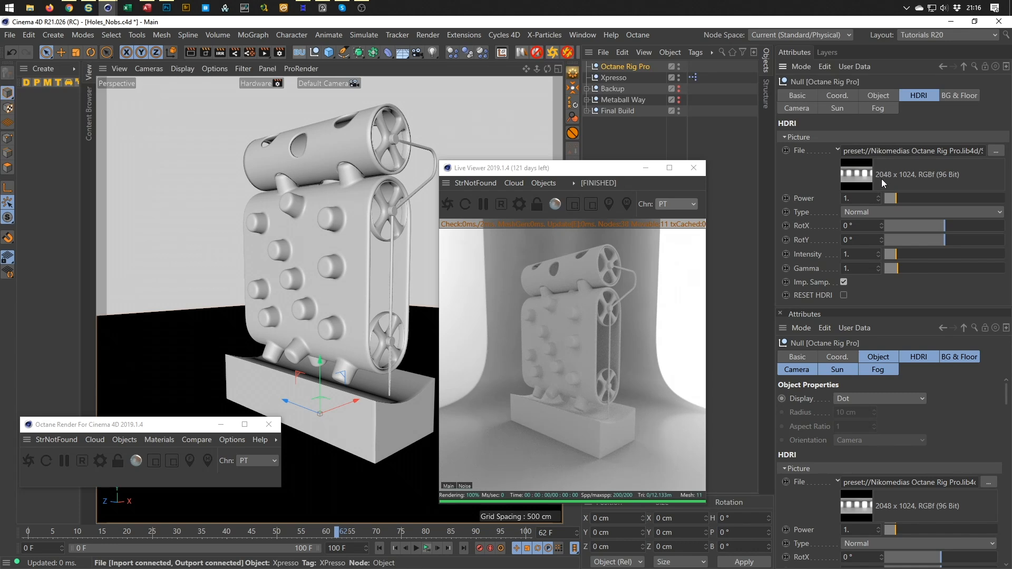
pyautogui.hotkey('shift', 'F8')
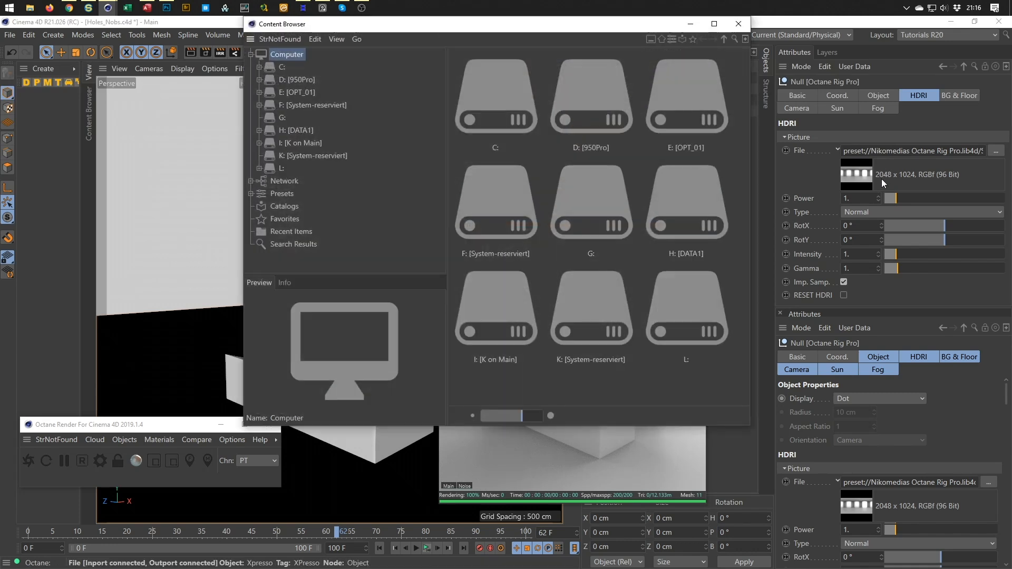
pyautogui.moveTo(600, 27); pyautogui.dragTo(391, 64)
pyautogui.click(41, 230)
pyautogui.scroll(-5, 66, 248)
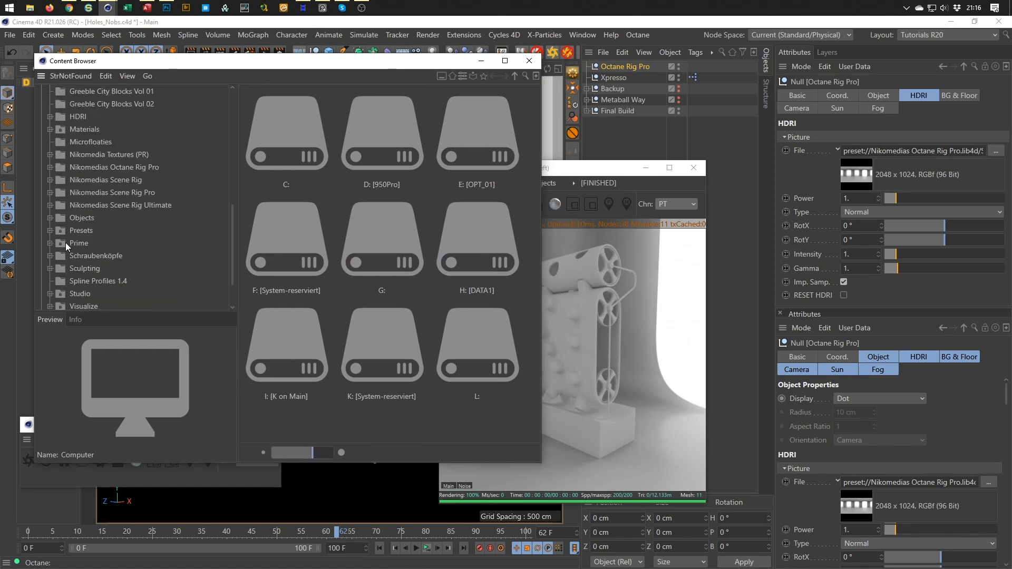
pyautogui.click(50, 117)
pyautogui.click(93, 154)
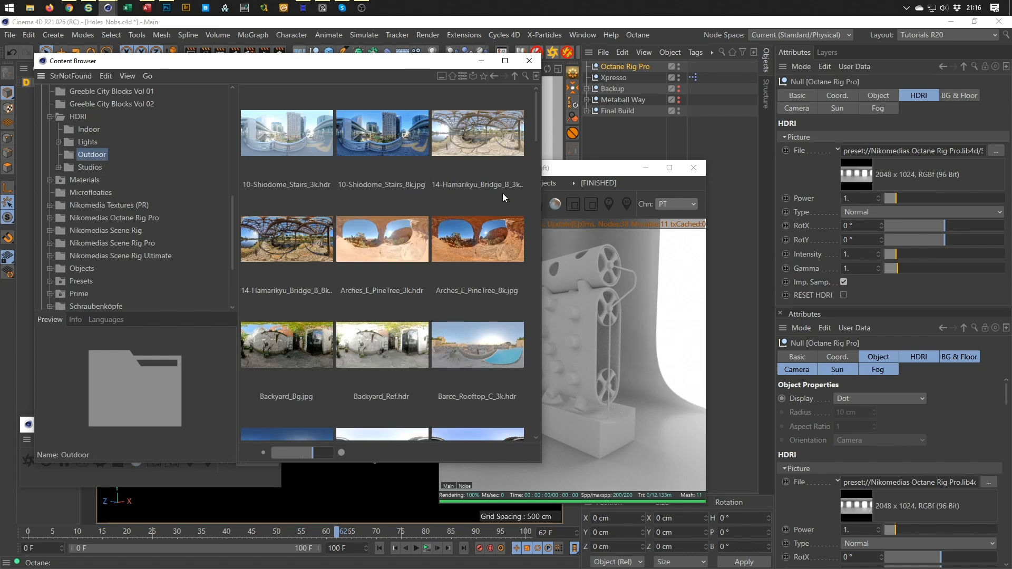
# Assign 10-Shiodome_Stairs_3k.hdr as the Octane Rig Pro's HDRI file and bring the Live Viewer to the front
pyautogui.moveTo(535, 131)
pyautogui.mouseDown()
pyautogui.moveTo(529, 145)
pyautogui.moveTo(532, 118)
pyautogui.mouseUp()
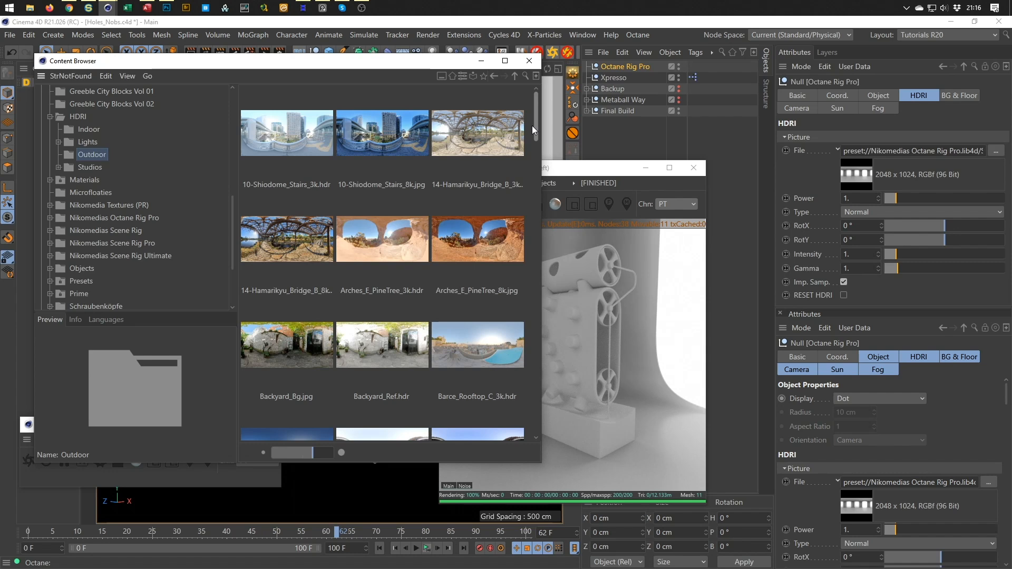
pyautogui.click(297, 140)
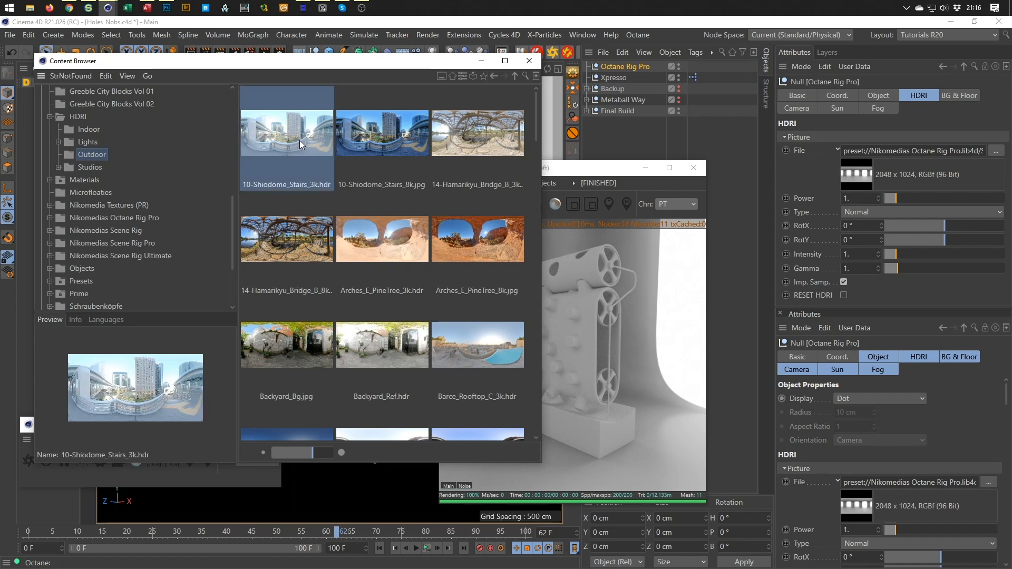
pyautogui.moveTo(669, 156); pyautogui.dragTo(906, 155)
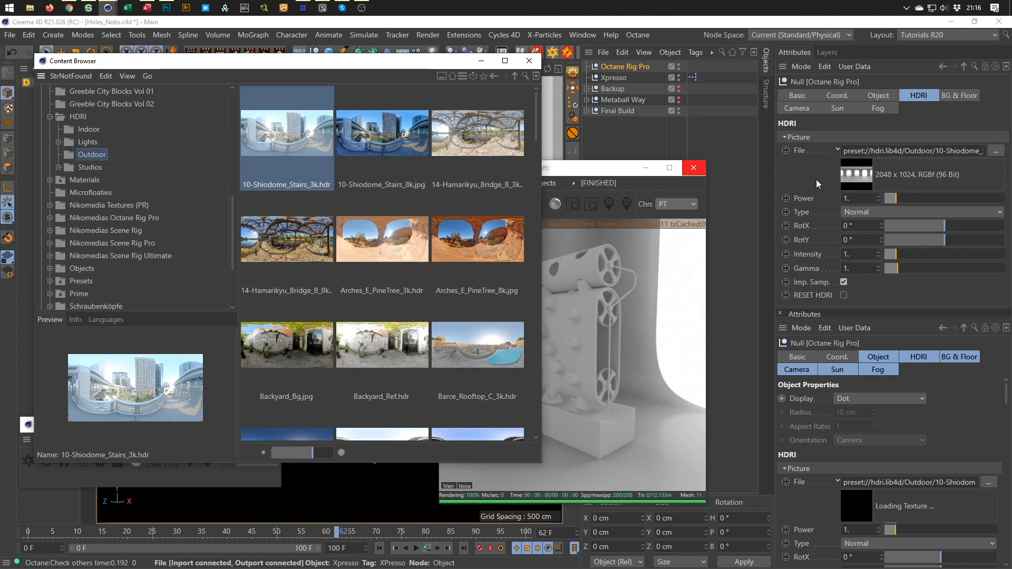
pyautogui.click(595, 173)
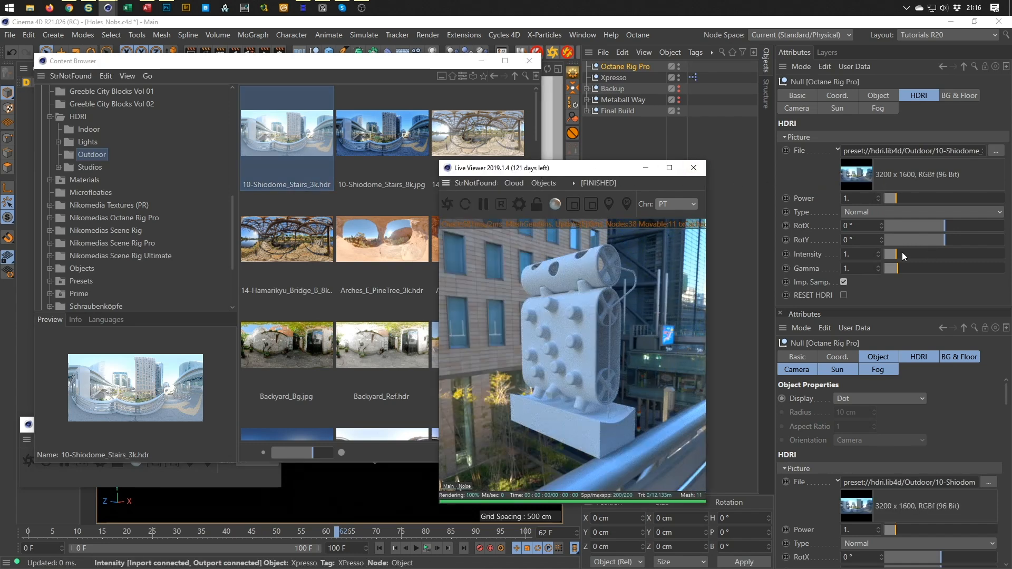
# Rotate the HDRI environment to a RotX of -122°
pyautogui.moveTo(935, 226); pyautogui.dragTo(905, 220)
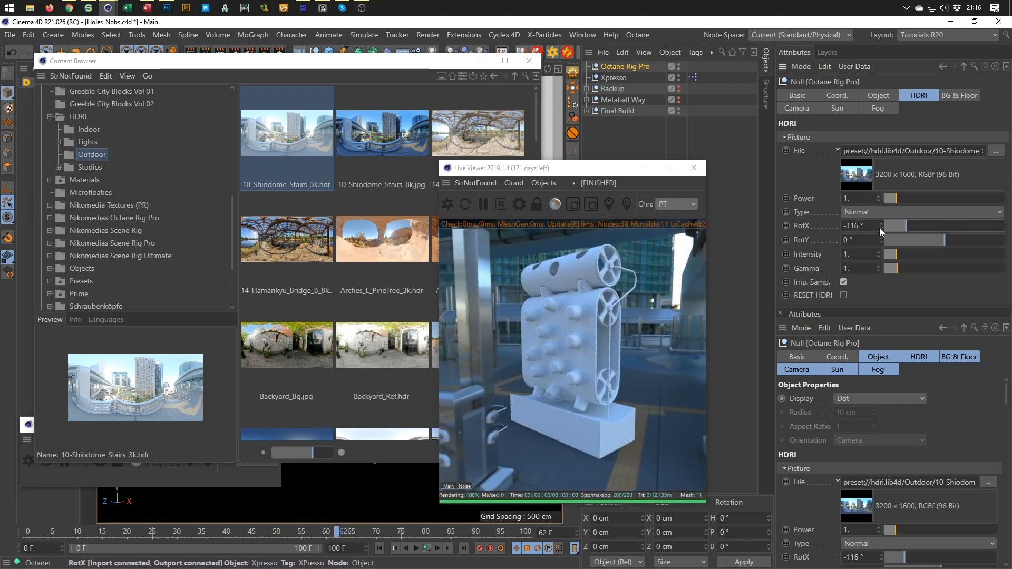
pyautogui.click(883, 227)
pyautogui.click(882, 228)
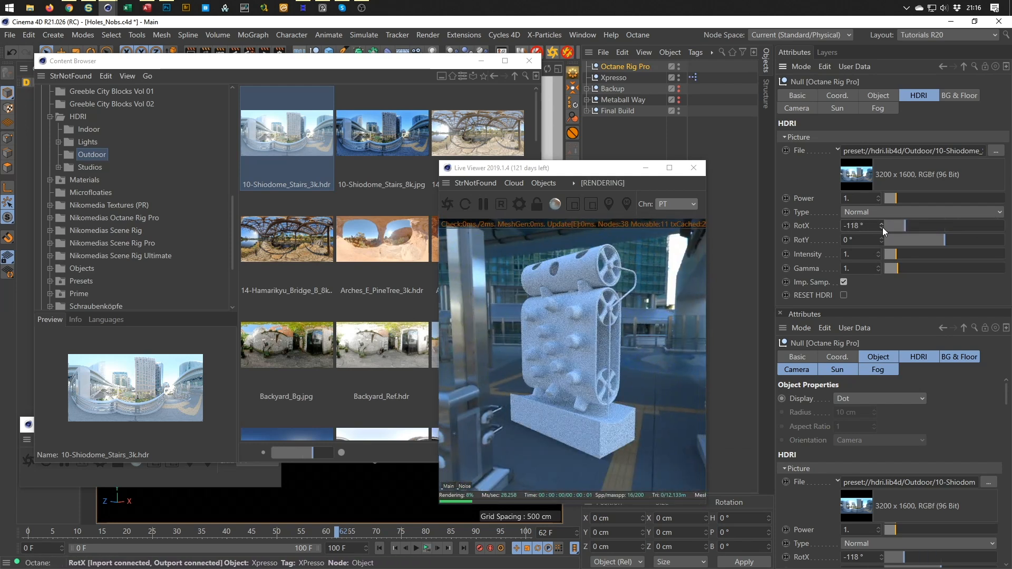
pyautogui.click(883, 227)
pyautogui.click(882, 228)
pyautogui.click(883, 227)
pyautogui.click(883, 228)
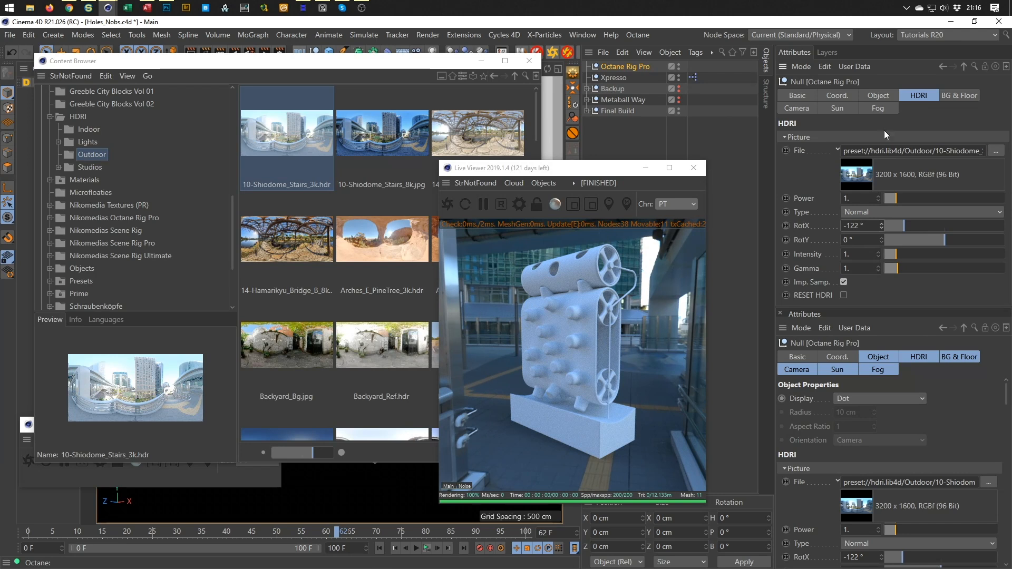
# Collapse the Octane Rig Pro's Background settings and expand its Floor settings with the Shadow Catcher options
pyautogui.click(953, 96)
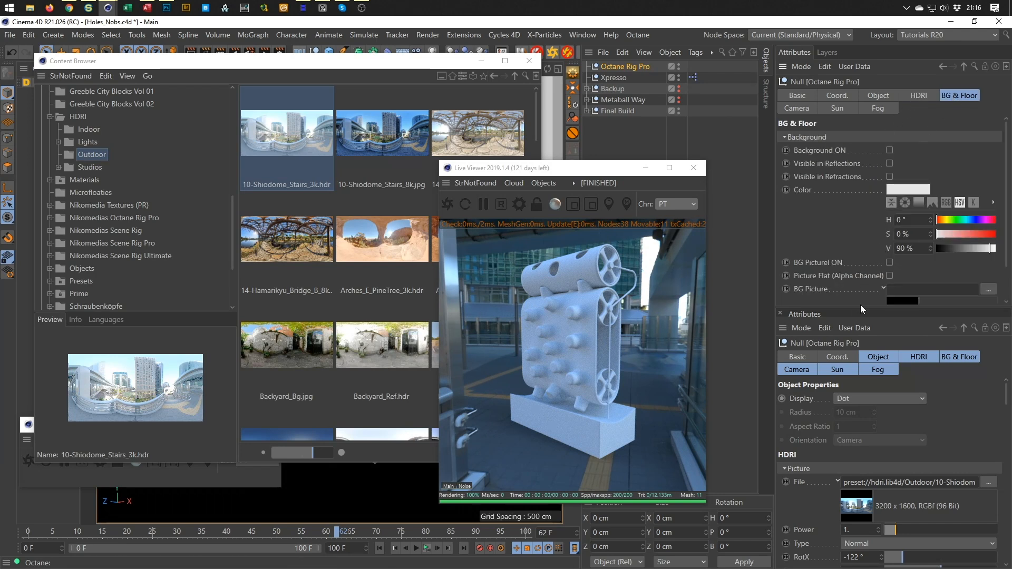
pyautogui.click(830, 136)
pyautogui.click(836, 150)
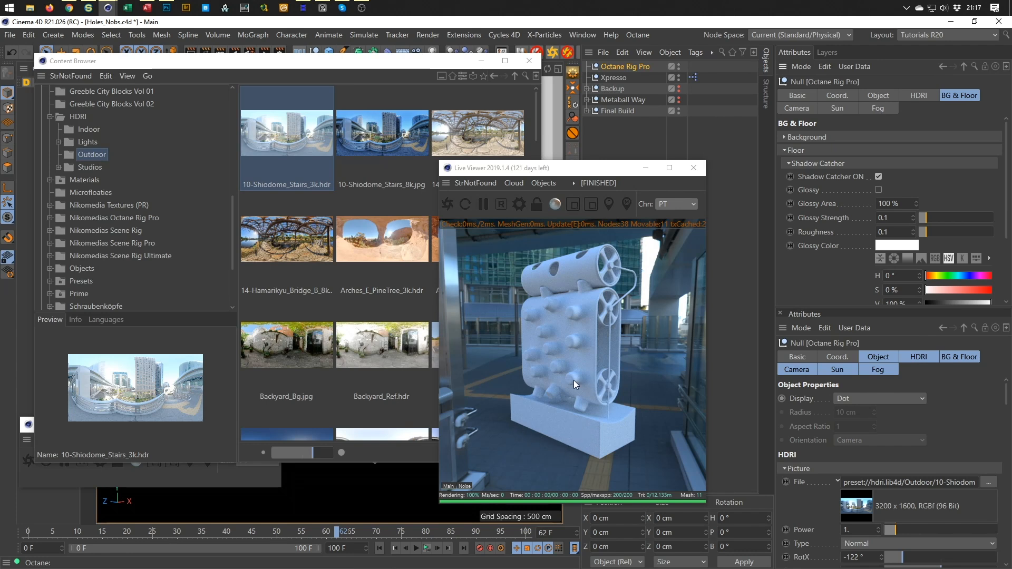
# Close the Content Browser, show all four viewports, and move the Octane windows out of their way
pyautogui.moveTo(608, 171); pyautogui.dragTo(822, 155)
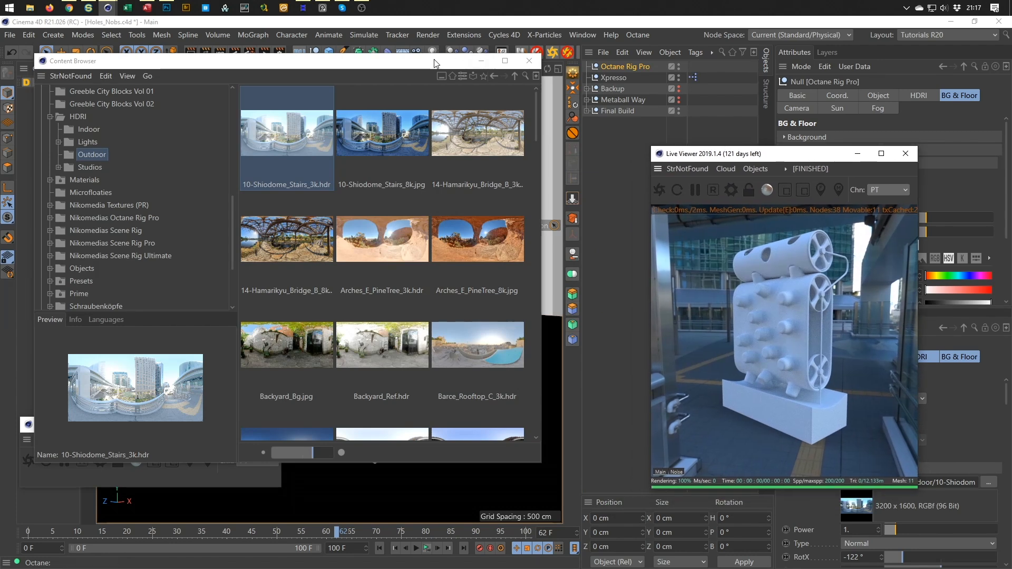
pyautogui.click(529, 61)
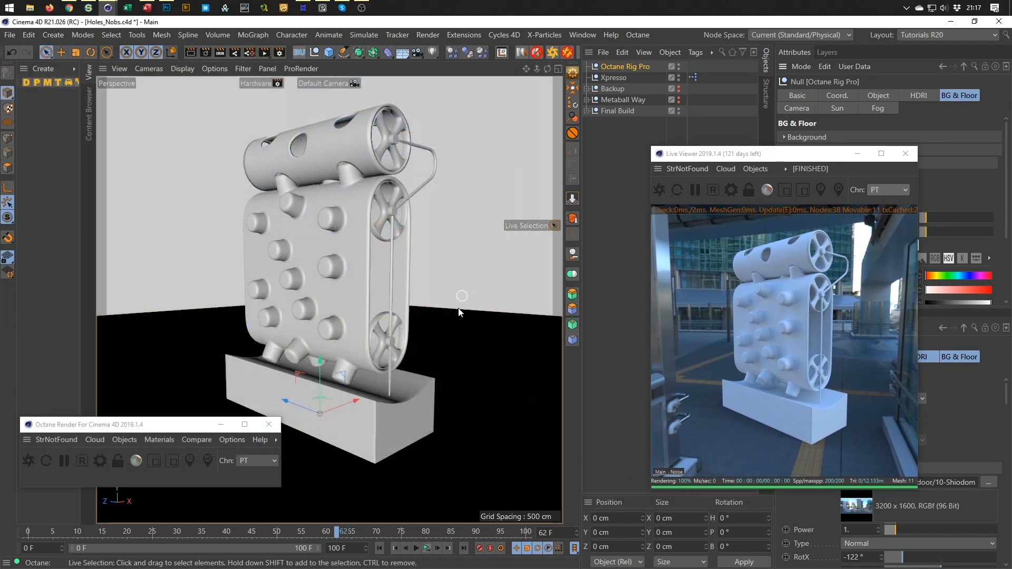
pyautogui.middleClick(413, 431)
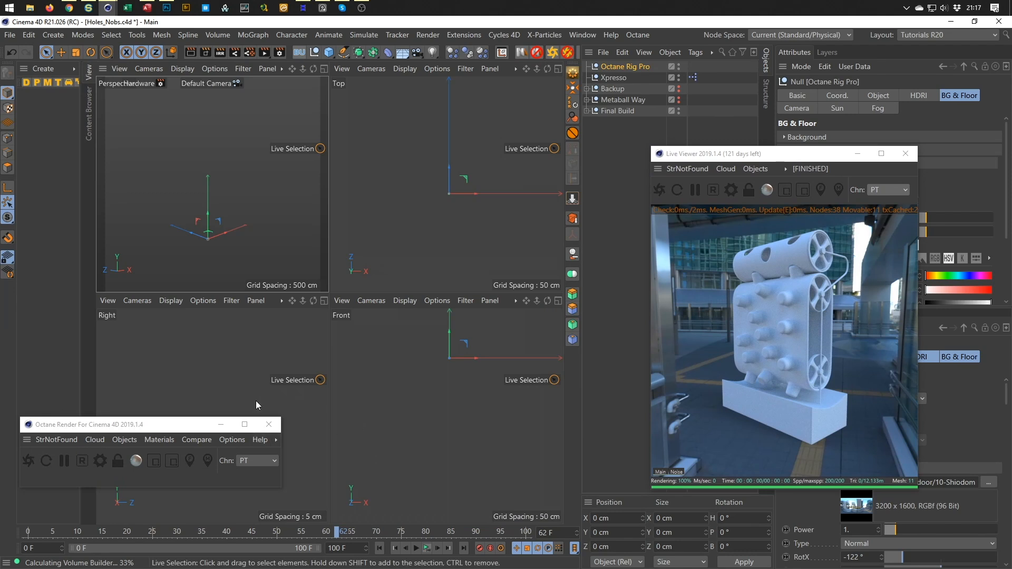
pyautogui.moveTo(200, 425)
pyautogui.mouseDown()
pyautogui.moveTo(165, 426)
pyautogui.moveTo(165, 534)
pyautogui.moveTo(151, 542)
pyautogui.mouseUp()
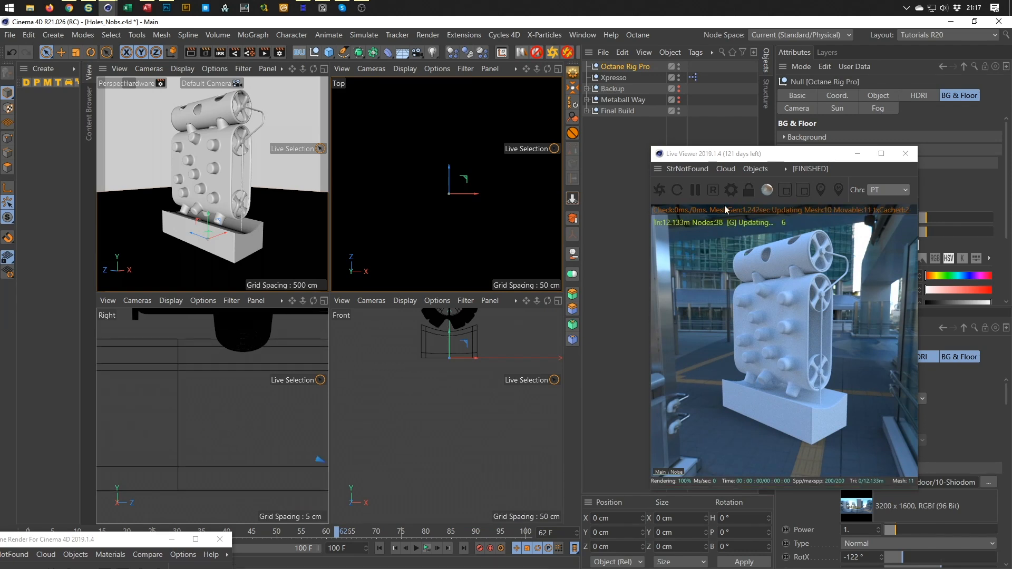
# Expand the Final Build hierarchy, disable the Volume Mesher, and frame the wheel and base in the Front view
pyautogui.click(586, 110)
pyautogui.click(763, 155)
pyautogui.moveTo(763, 155); pyautogui.dragTo(794, 185)
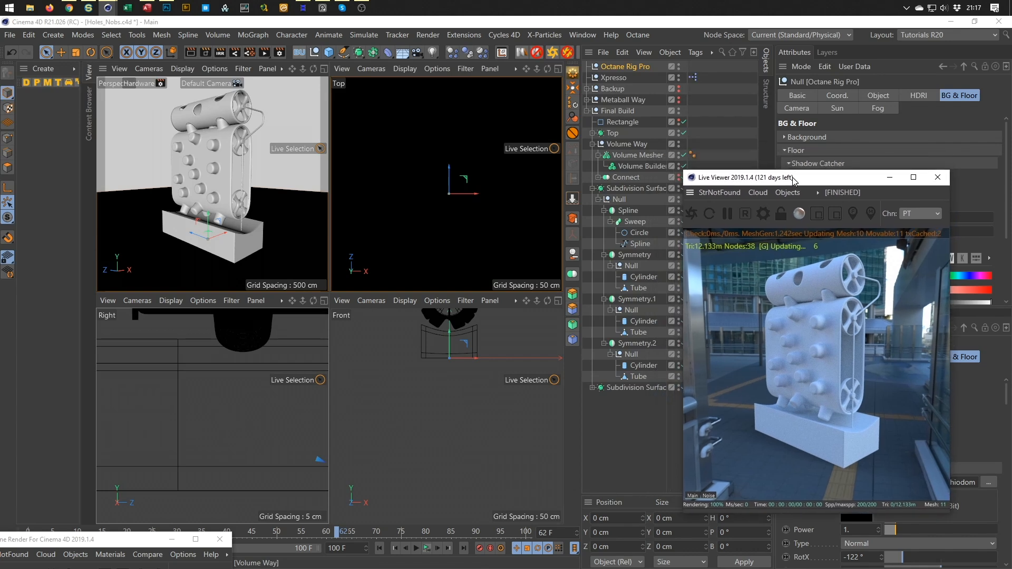
pyautogui.moveTo(685, 158); pyautogui.dragTo(684, 166)
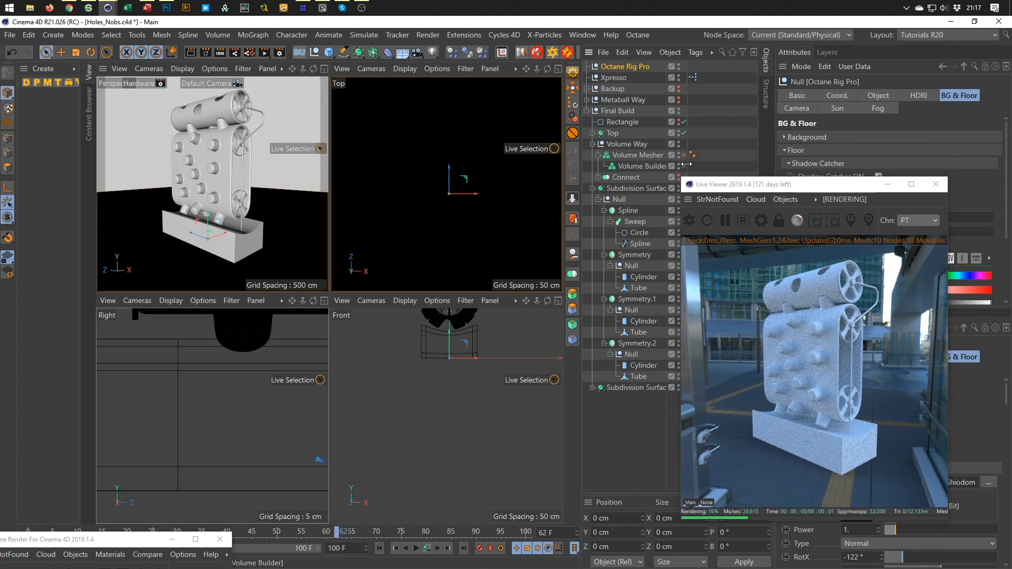
pyautogui.scroll(6, 463, 340)
pyautogui.scroll(-5, 446, 416)
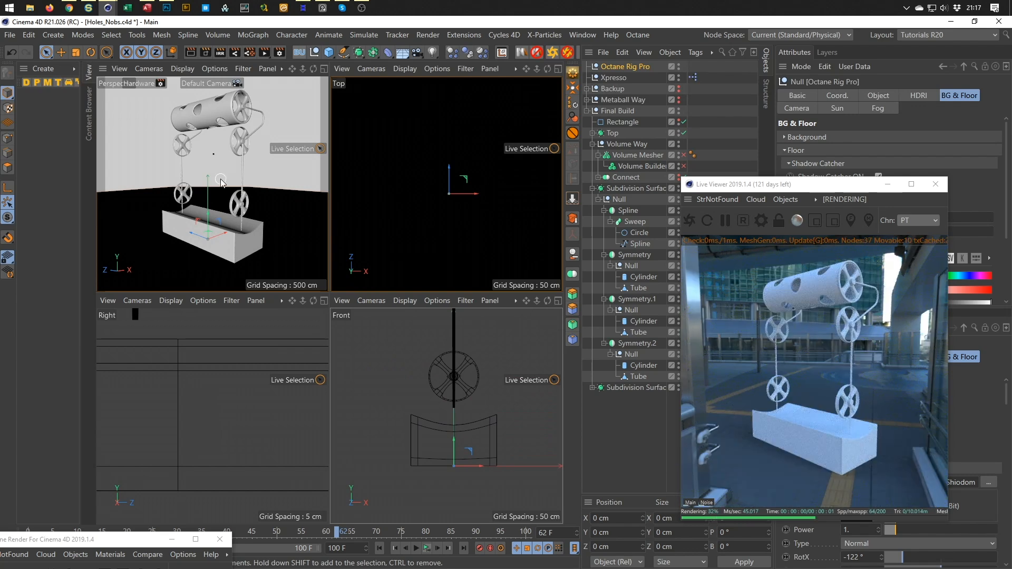
# Maximize the Perspective view and bring the Octane Render window fully onto the screen
pyautogui.click(226, 199)
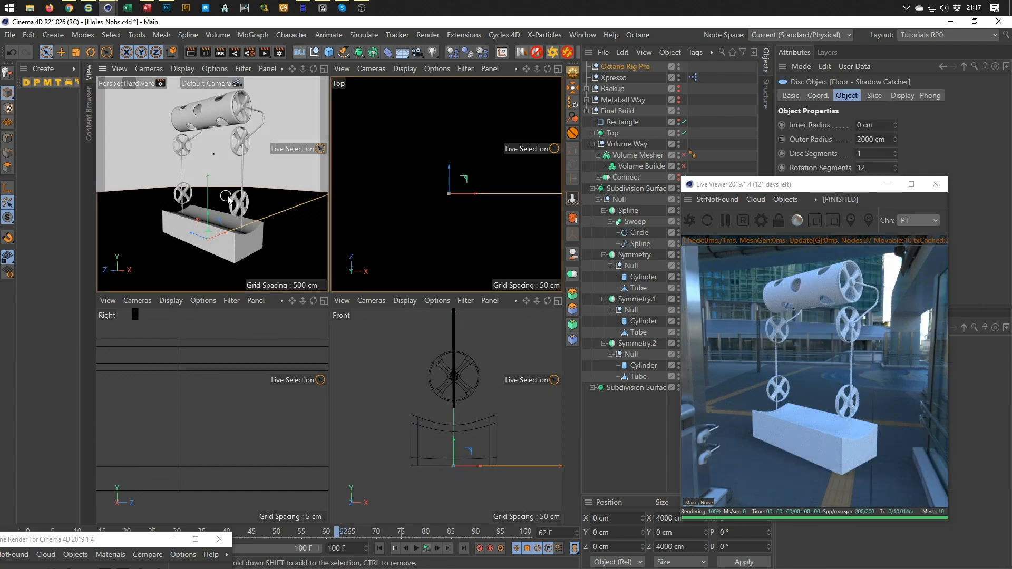
pyautogui.middleClick(239, 200)
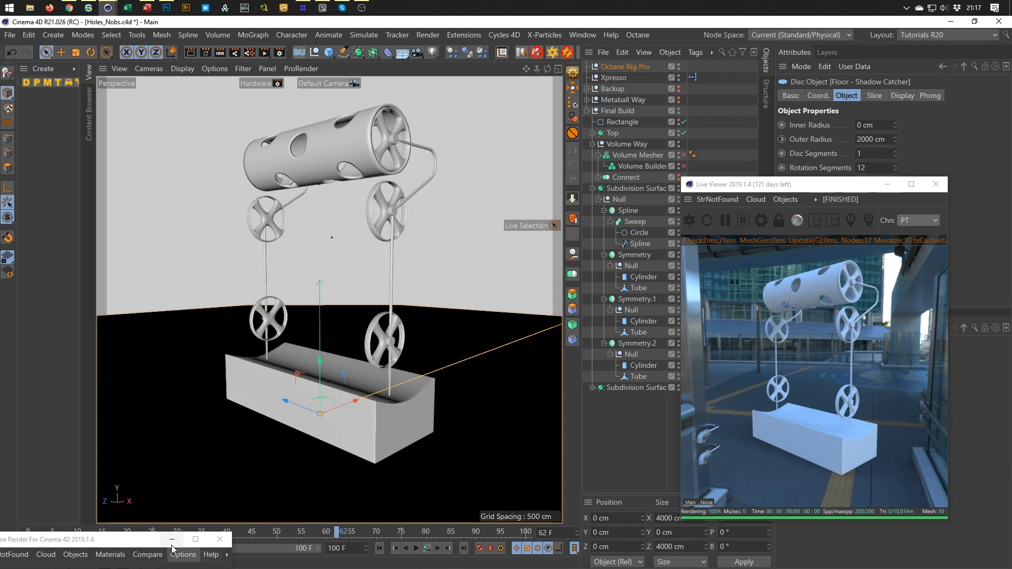
pyautogui.moveTo(150, 545); pyautogui.dragTo(204, 497)
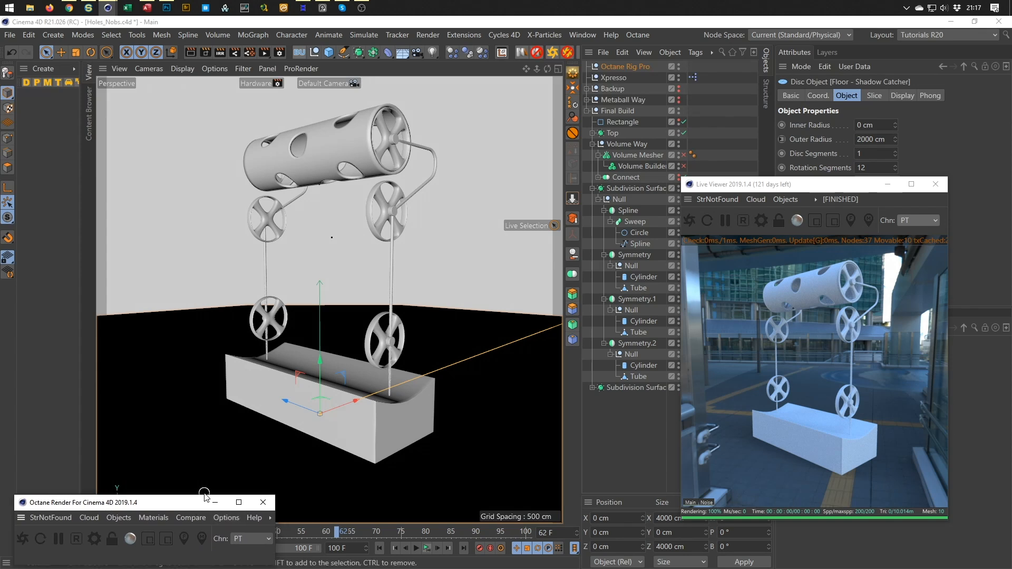
# View the earlier belt renders in the Picture Viewer, re-enable the Volume Mesher, and close the viewer
pyautogui.hotkey('shift', 'F6')
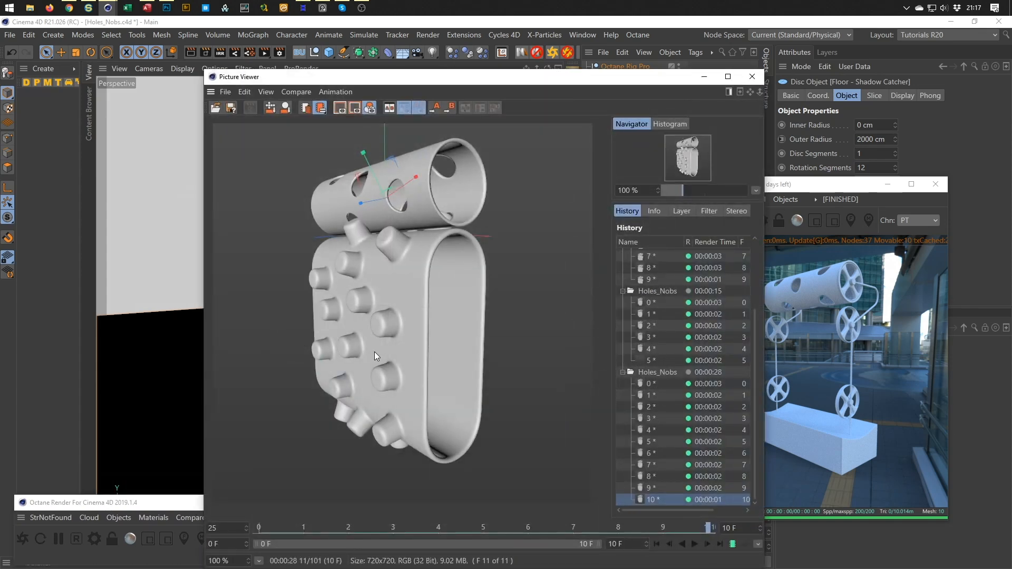
pyautogui.moveTo(496, 81); pyautogui.dragTo(308, 56)
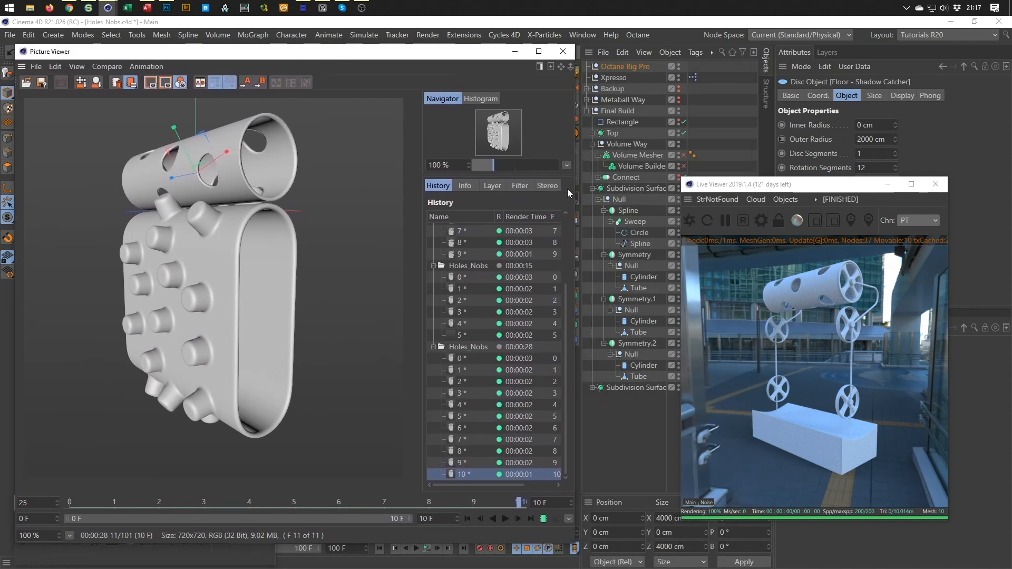
pyautogui.click(683, 154)
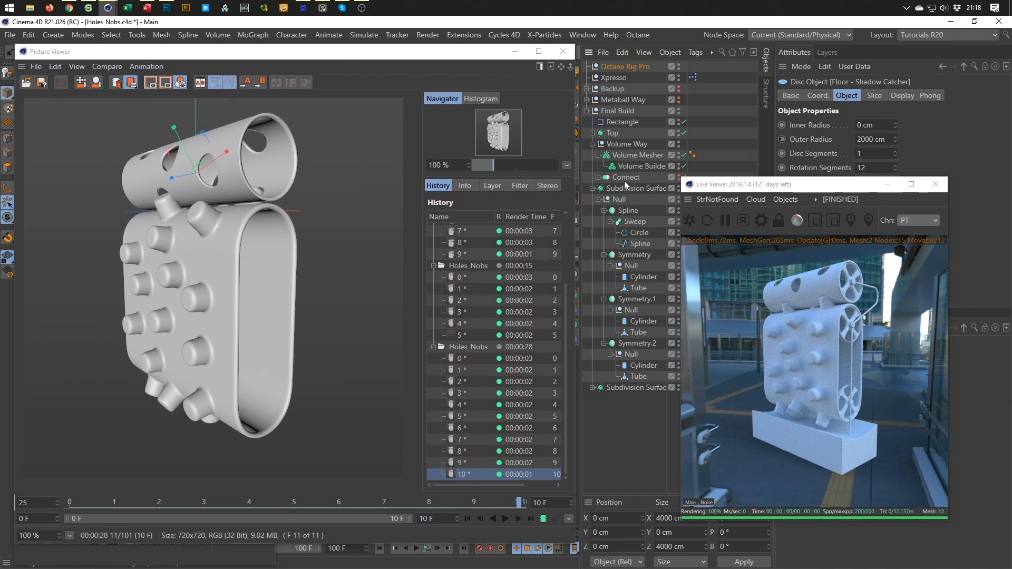
pyautogui.click(562, 51)
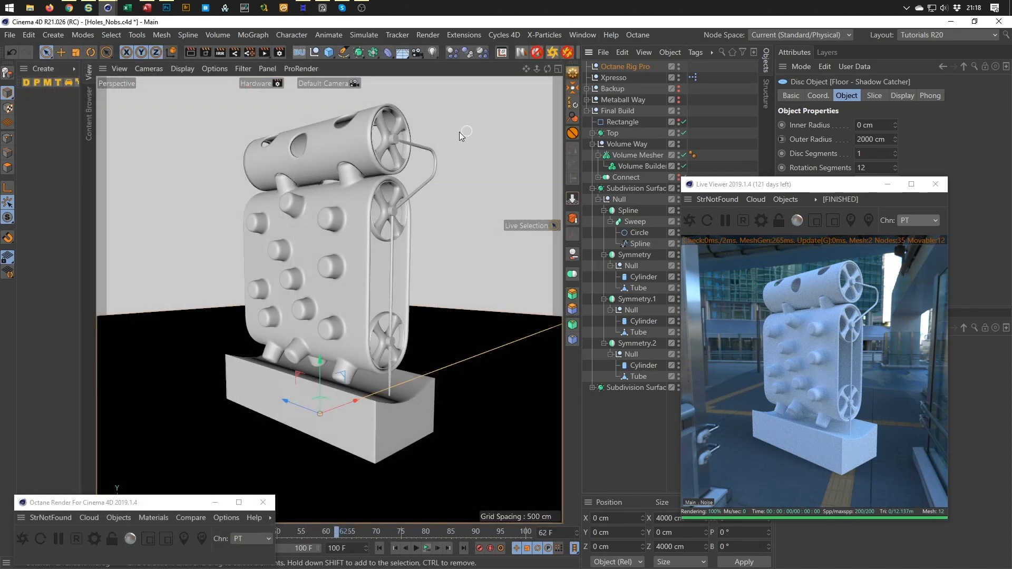
# Replace the Octane Rig Pro's HDRI picture with Downtown_Parking_Deck_web.hdr from the Content Browser's Outdoor HDRI folder
pyautogui.hotkey('shift', 'F8')
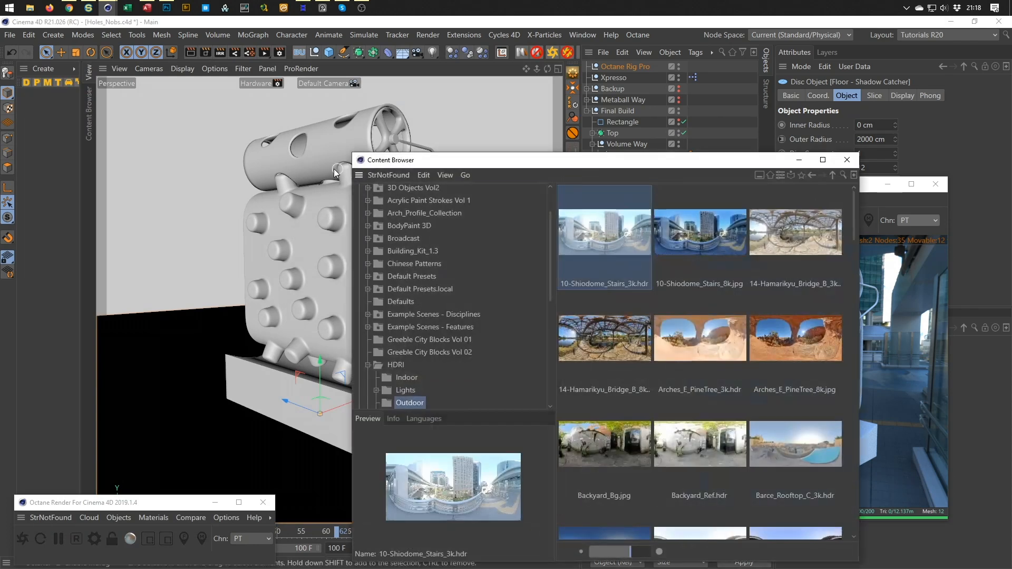
pyautogui.moveTo(529, 172); pyautogui.dragTo(253, 96)
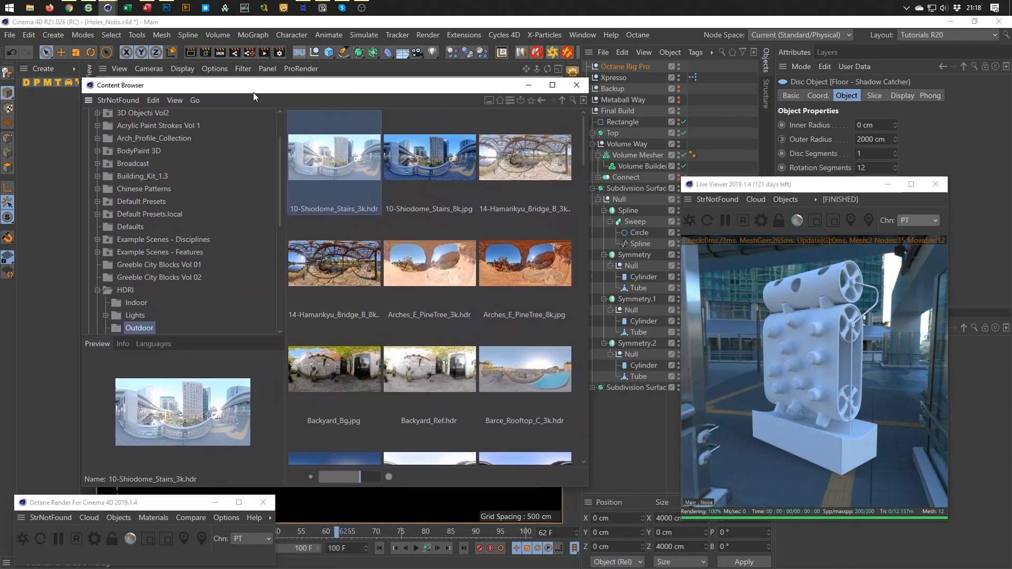
pyautogui.scroll(-1, 461, 305)
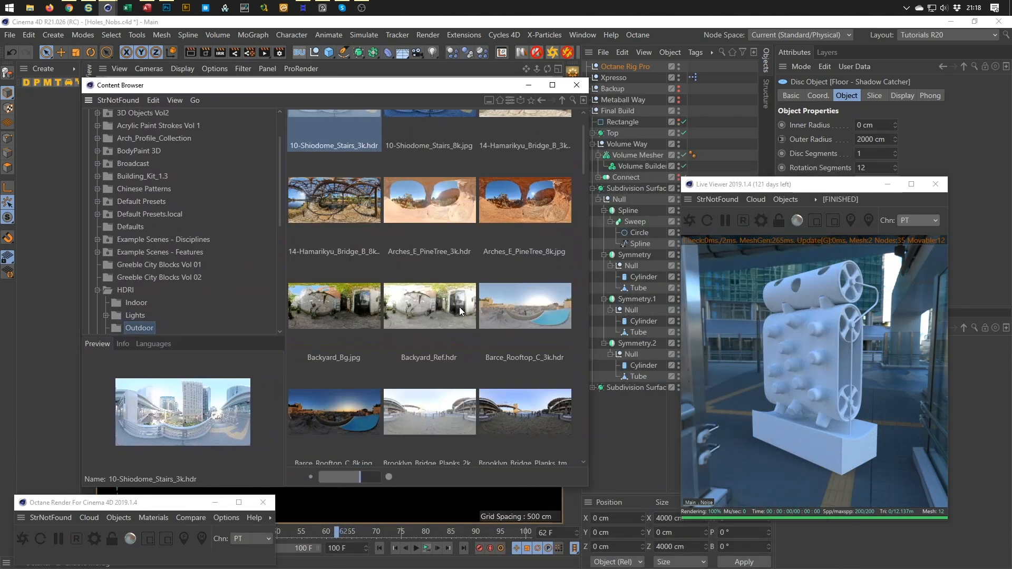
pyautogui.scroll(-3, 447, 345)
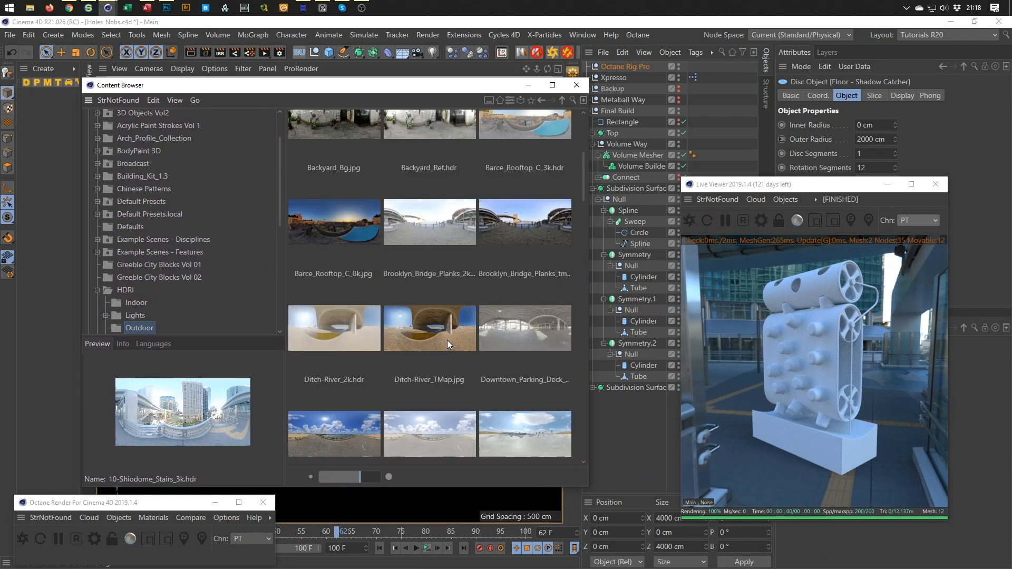
pyautogui.click(527, 331)
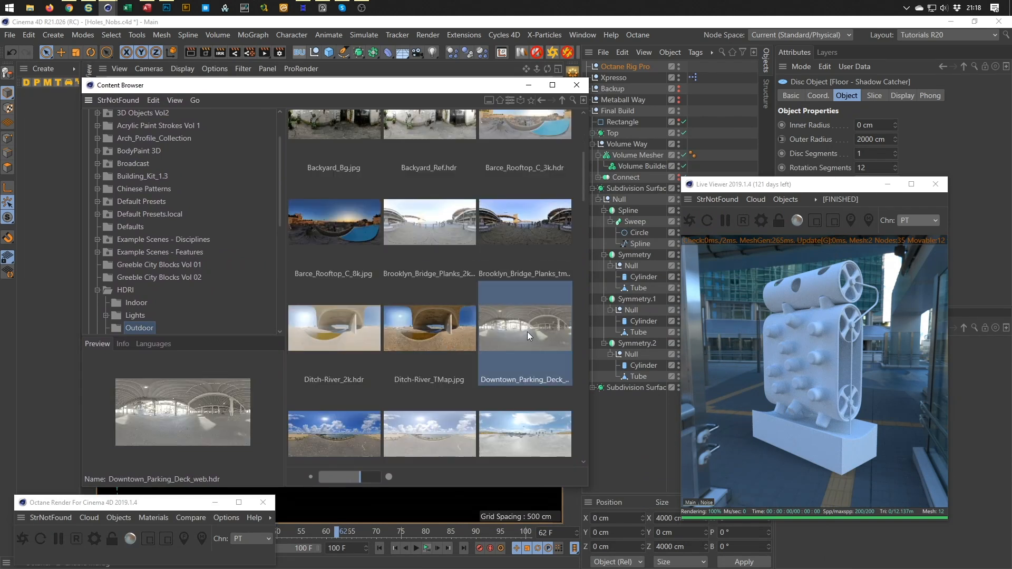
pyautogui.moveTo(535, 325); pyautogui.dragTo(801, 124)
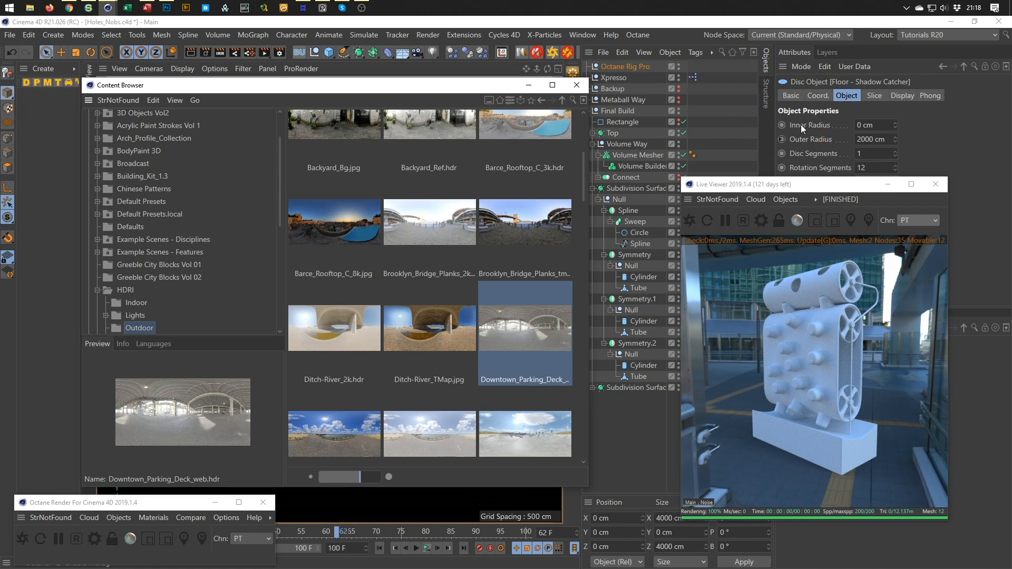
pyautogui.click(631, 66)
pyautogui.click(907, 94)
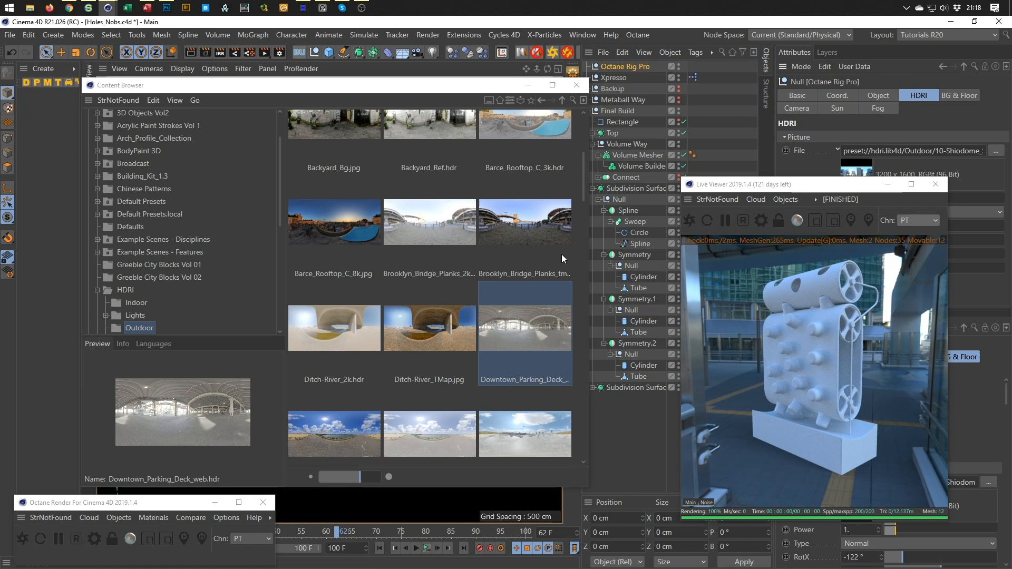
pyautogui.click(509, 343)
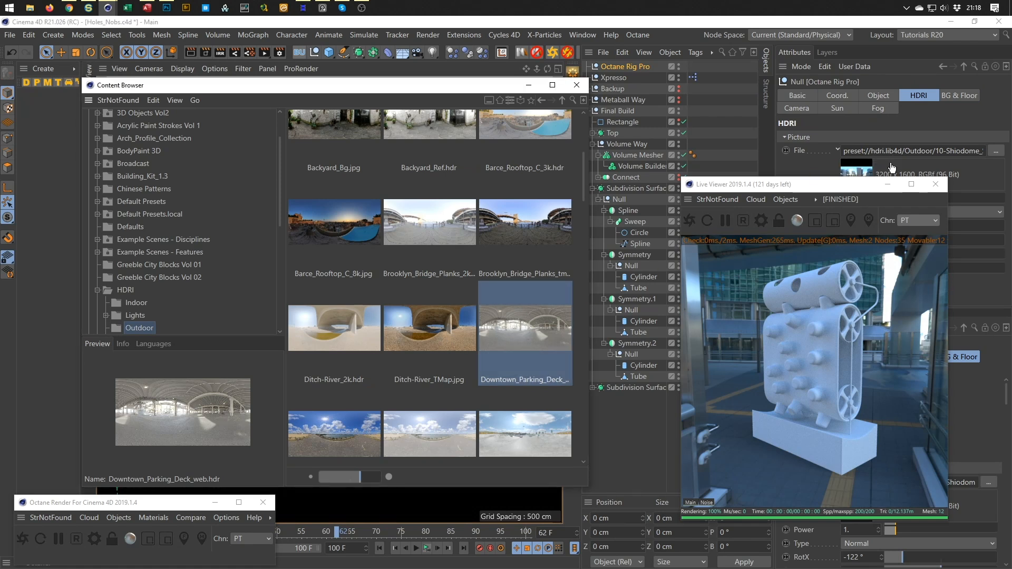
pyautogui.moveTo(841, 185); pyautogui.dragTo(839, 187)
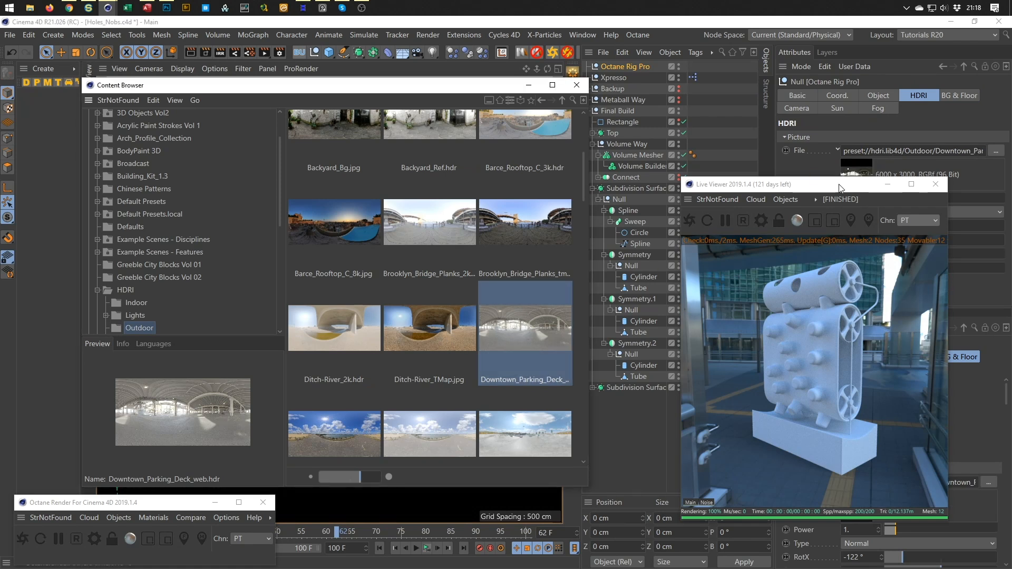
# Rotate the parking deck HDRI to a RotX of 6°, moving the Live Viewer clear of the HDRI settings
pyautogui.moveTo(840, 185); pyautogui.dragTo(644, 152)
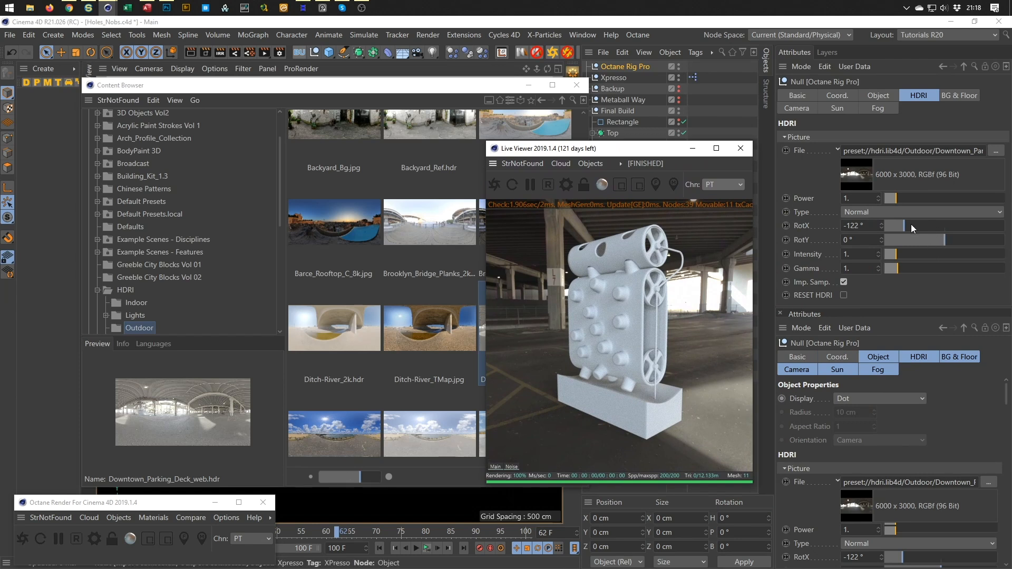
pyautogui.moveTo(916, 224); pyautogui.dragTo(946, 226)
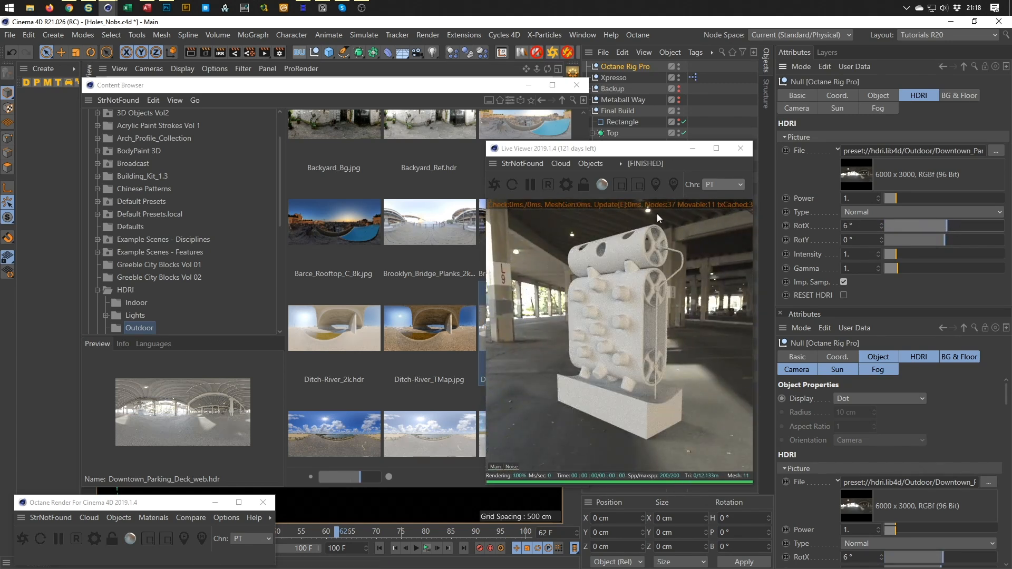
pyautogui.moveTo(656, 153); pyautogui.dragTo(825, 176)
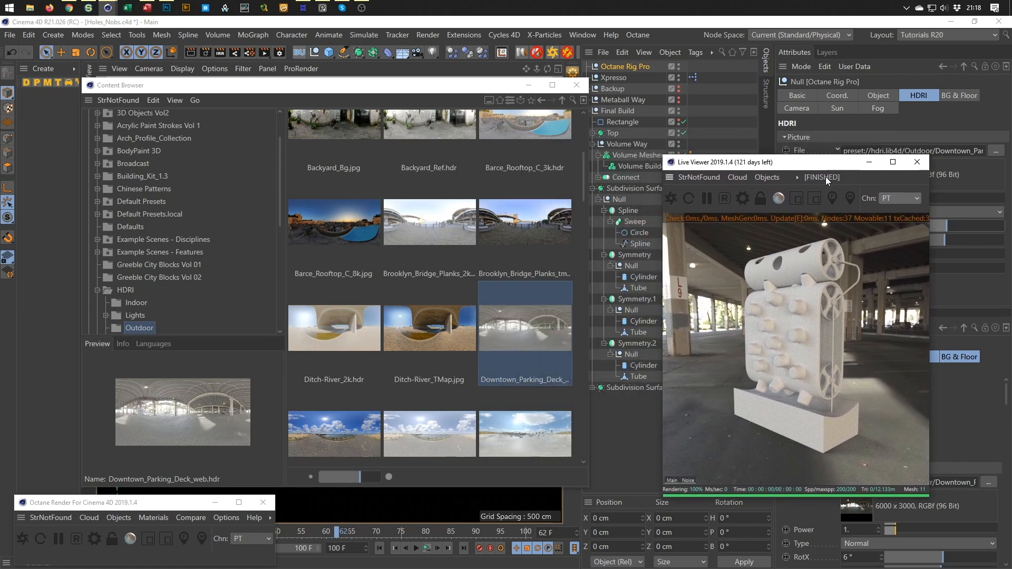
# Close the Content Browser, save the scene, and collapse the Final Build hierarchy
pyautogui.click(576, 84)
pyautogui.hotkey('ctrl', 's')
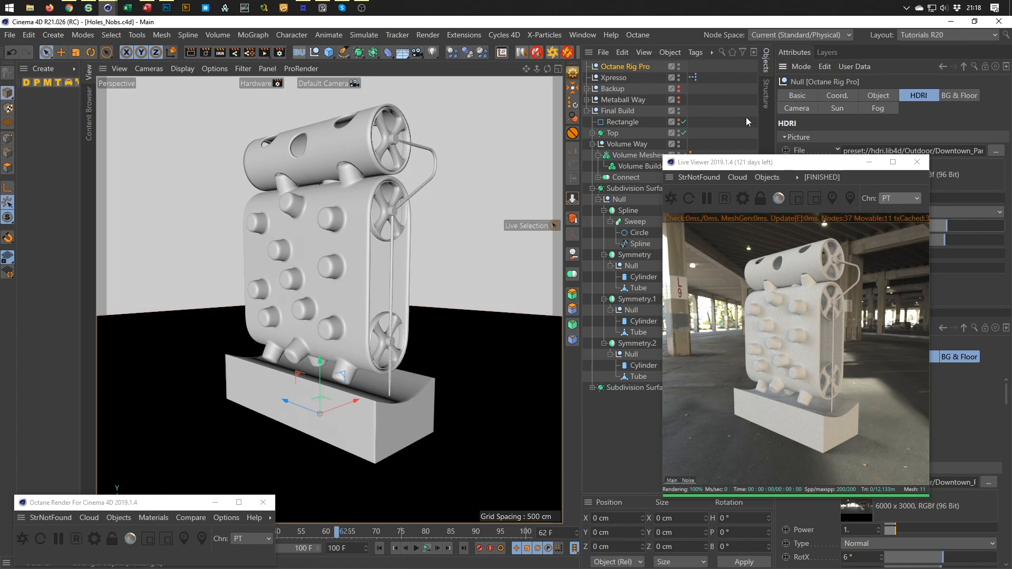
pyautogui.click(586, 111)
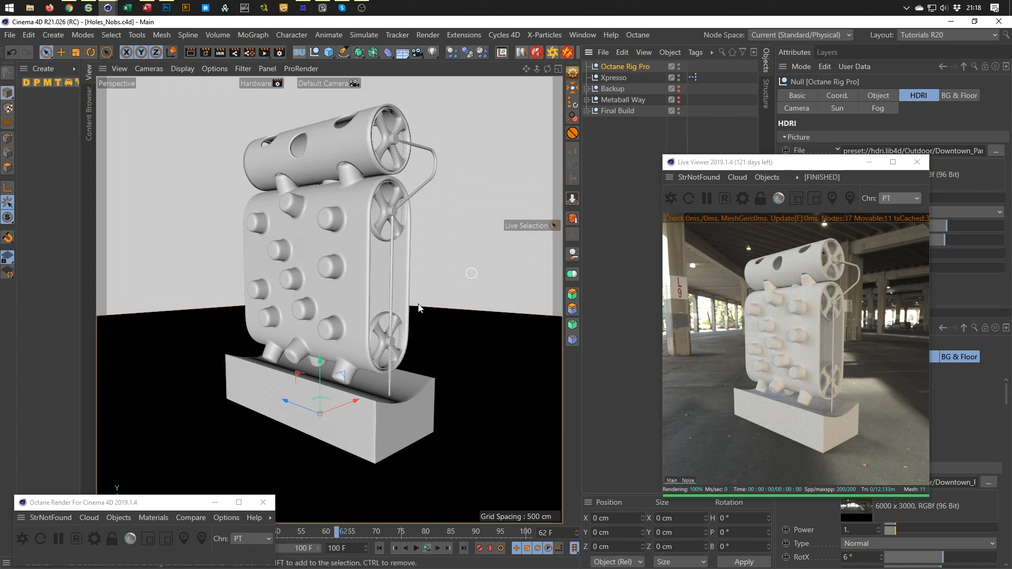
# Create an Octane Glossy material and select it for editing
pyautogui.click(154, 518)
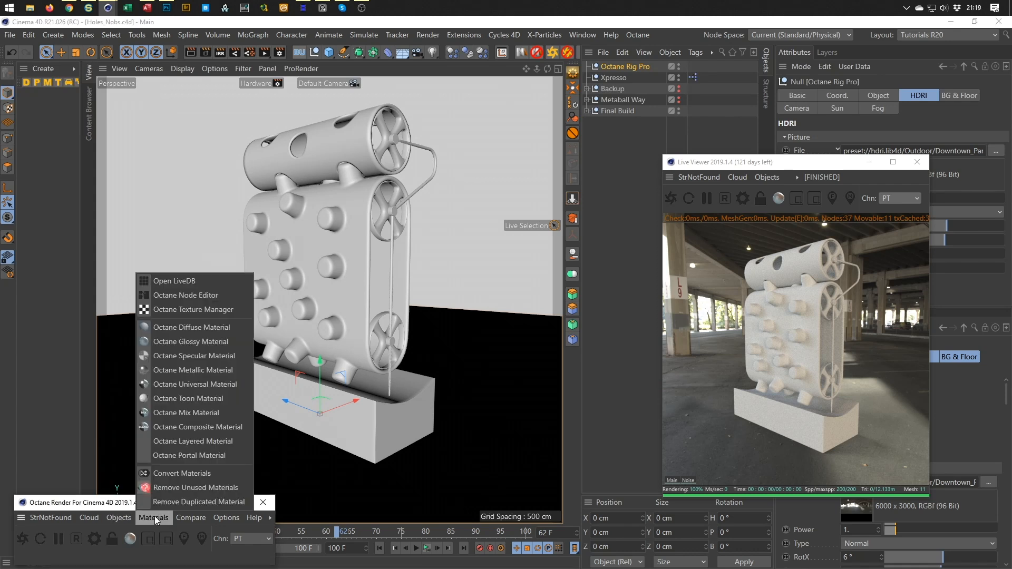
pyautogui.click(170, 343)
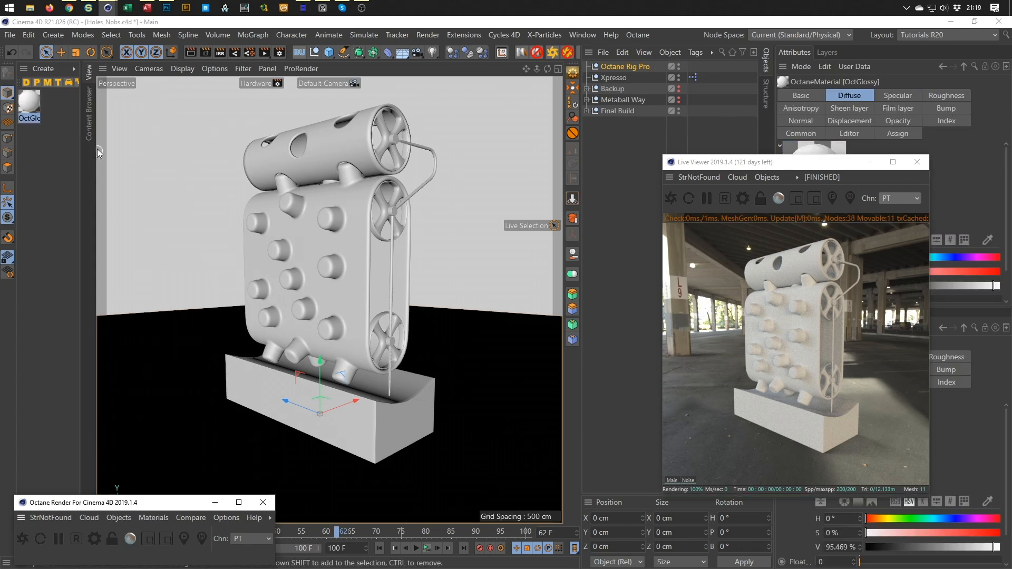
pyautogui.click(32, 108)
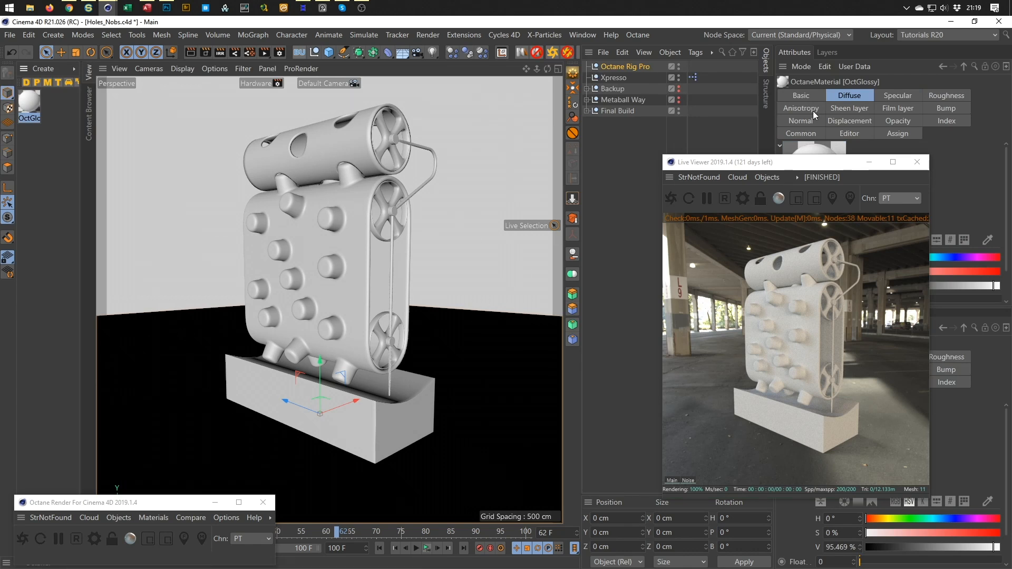
# Open the glossy material in the Octane Node Editor, enlarging the window and widening its parameter area
pyautogui.click(153, 517)
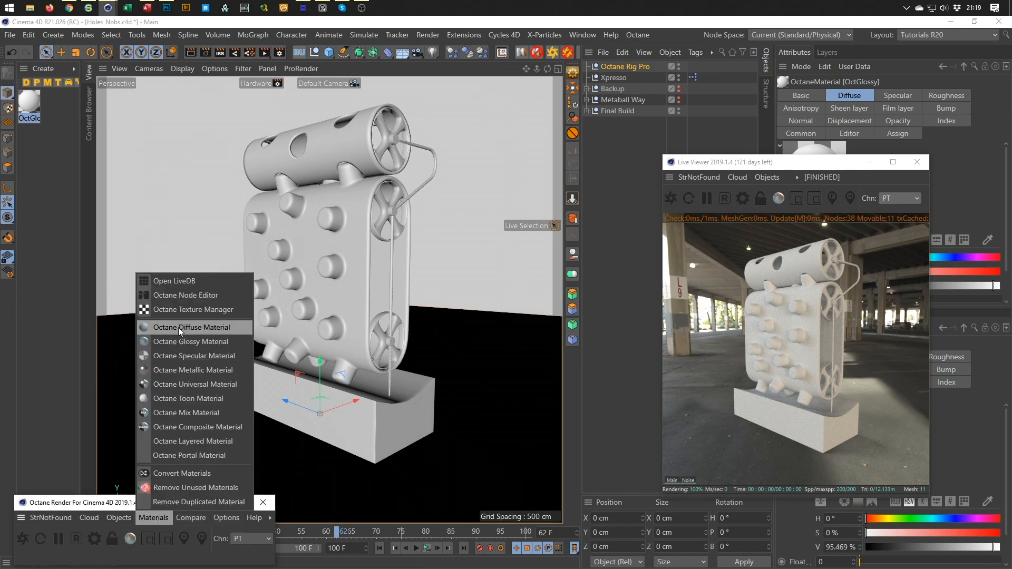
pyautogui.click(167, 293)
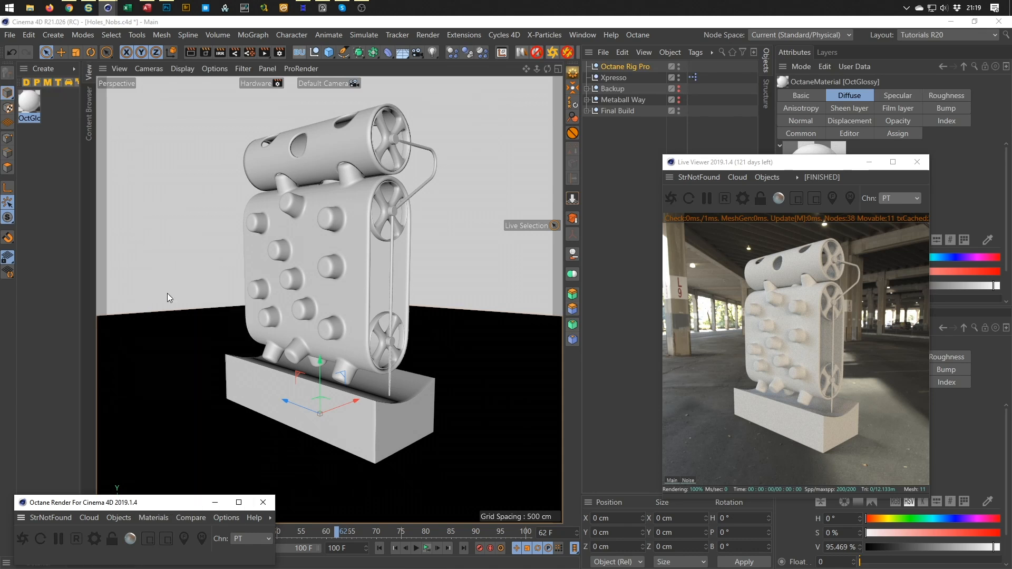
pyautogui.moveTo(365, 210); pyautogui.dragTo(241, 104)
pyautogui.moveTo(237, 194); pyautogui.dragTo(347, 145)
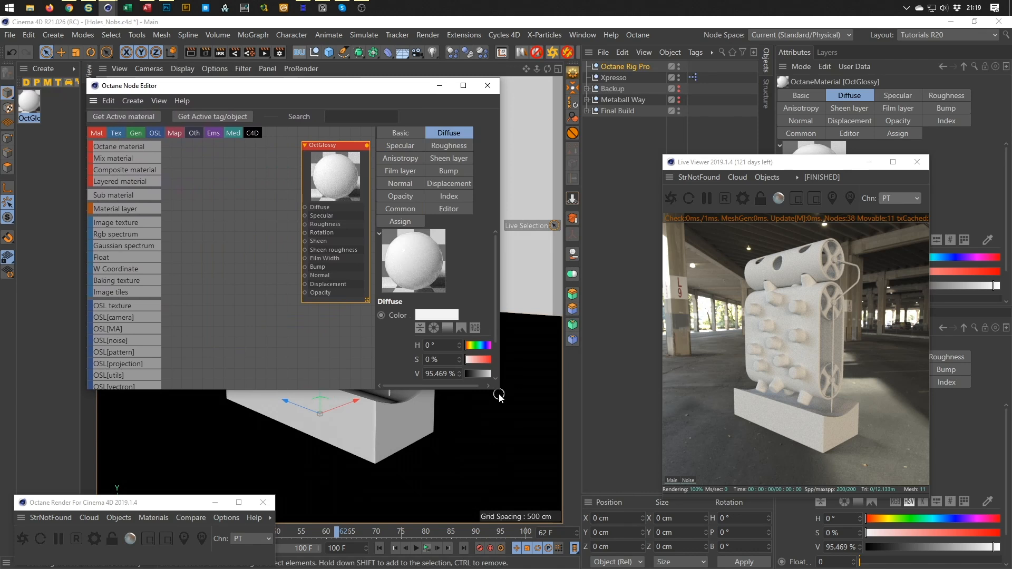
pyautogui.moveTo(498, 393); pyautogui.dragTo(629, 433)
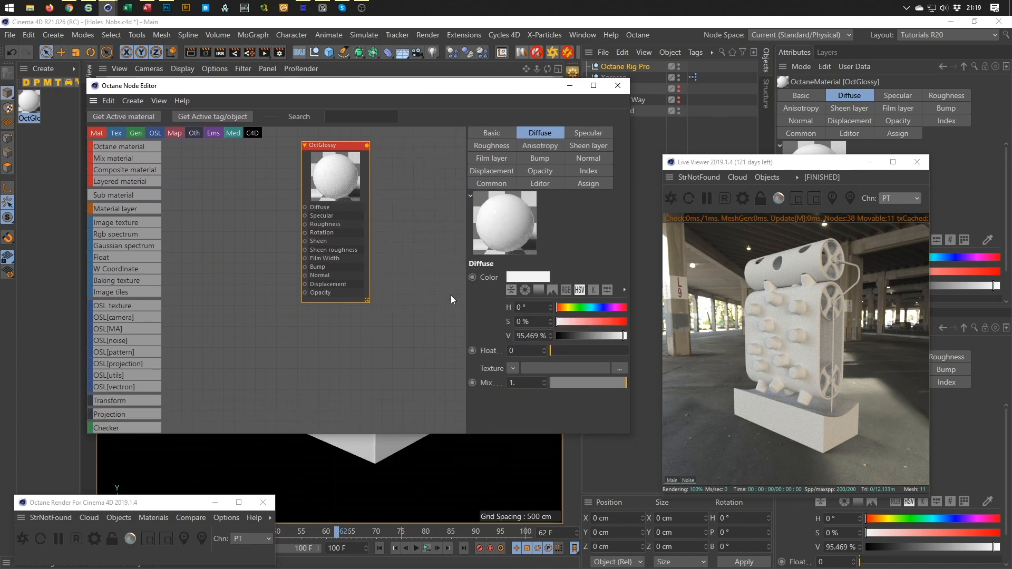
pyautogui.moveTo(465, 302); pyautogui.dragTo(426, 303)
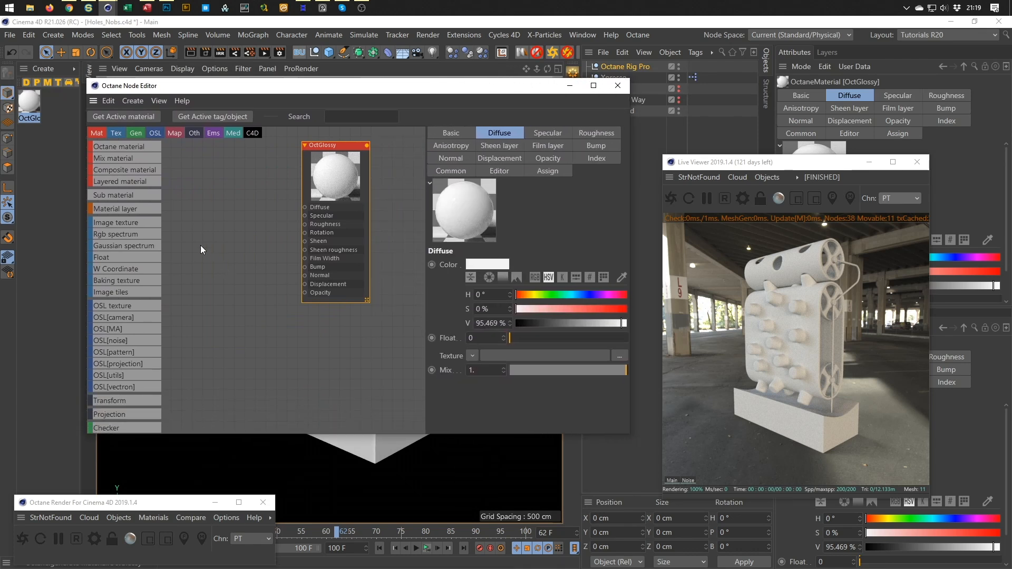
# Connect an Rgb spectrum node to the glossy material's Diffuse input and set its color to H 178°, S 100%, V 100%
pyautogui.moveTo(116, 236); pyautogui.dragTo(305, 207)
pyautogui.moveTo(235, 209); pyautogui.dragTo(248, 197)
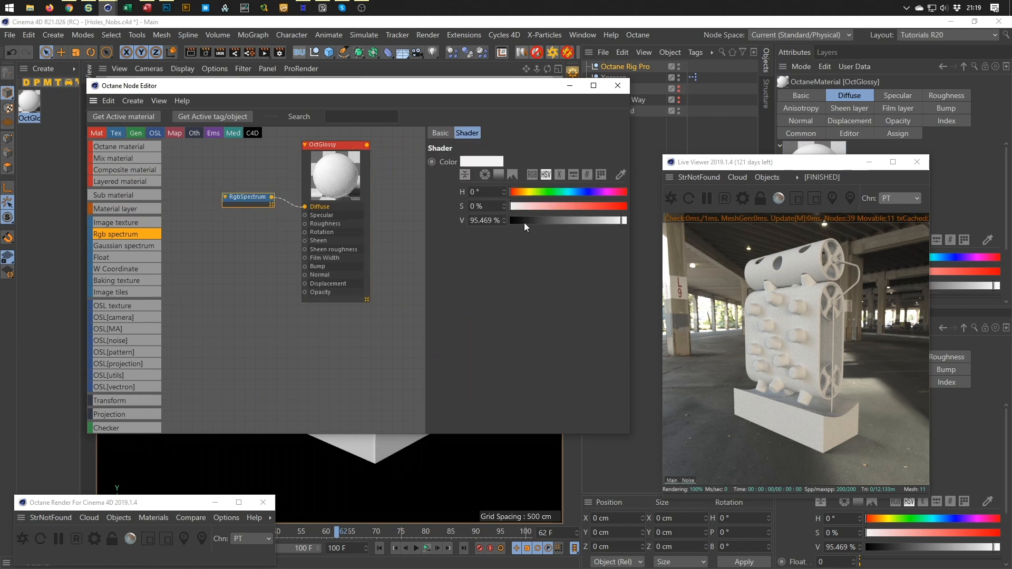
pyautogui.moveTo(532, 195)
pyautogui.mouseDown()
pyautogui.moveTo(561, 193)
pyautogui.moveTo(571, 203)
pyautogui.moveTo(560, 210)
pyautogui.moveTo(644, 213)
pyautogui.moveTo(634, 221)
pyautogui.mouseUp()
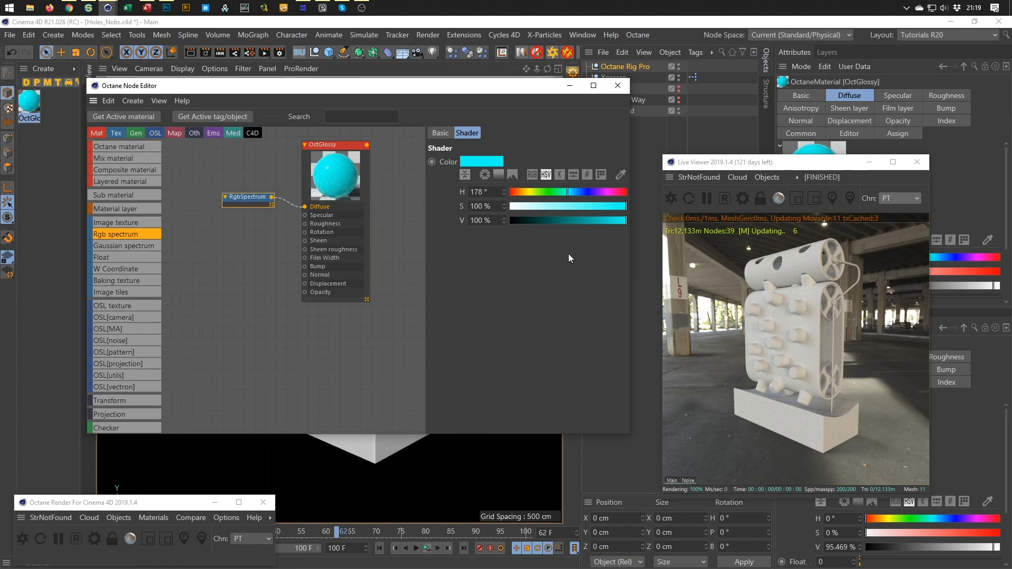
# Expand the Final Build hierarchy and apply the cyan glossy material to the Volume Mesher, rearranging the Node Editor and Live Viewer windows
pyautogui.moveTo(486, 93); pyautogui.dragTo(418, 208)
pyautogui.click(586, 111)
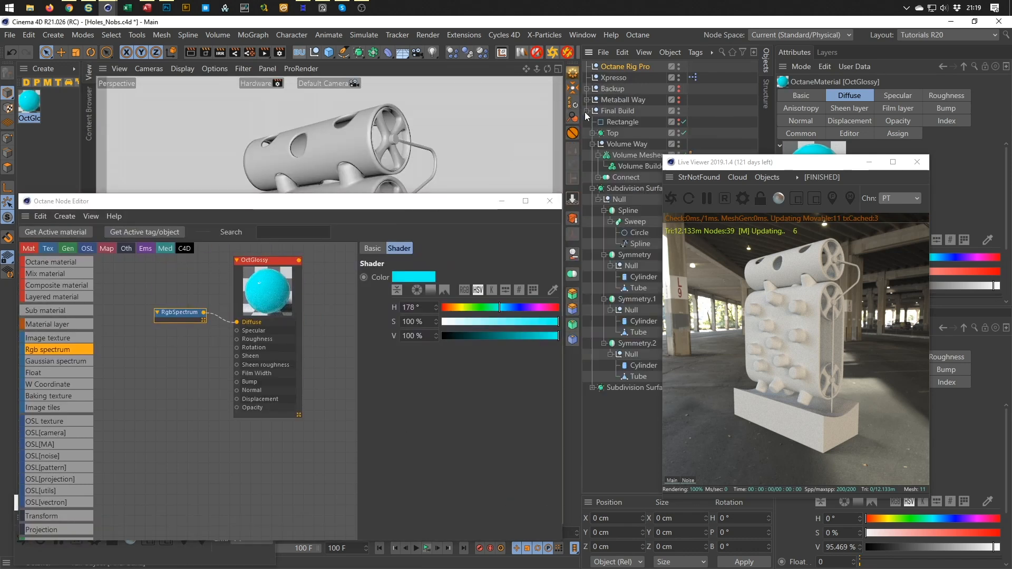
pyautogui.moveTo(783, 167); pyautogui.dragTo(833, 188)
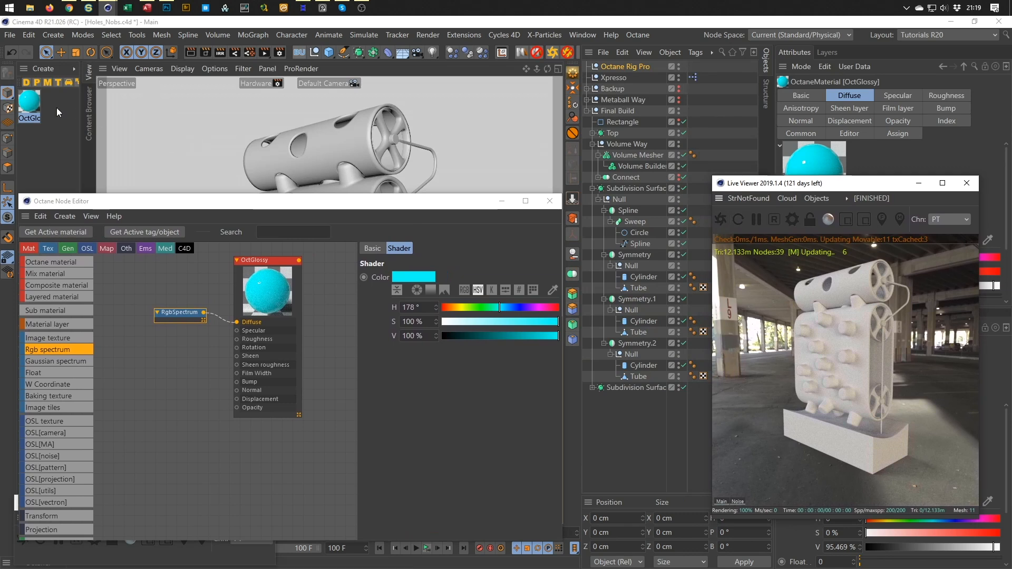
pyautogui.moveTo(506, 126); pyautogui.dragTo(638, 155)
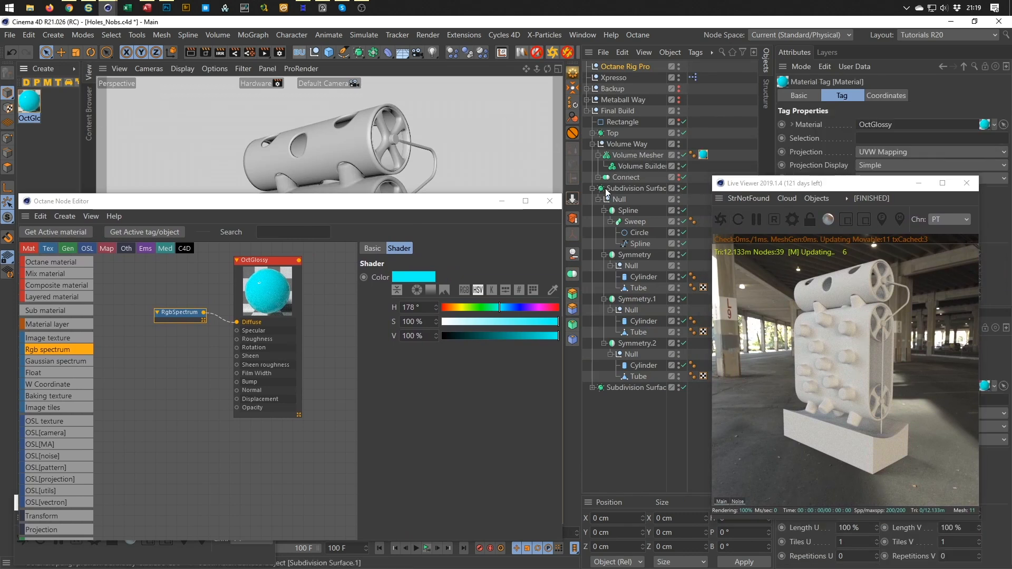
pyautogui.moveTo(453, 201); pyautogui.dragTo(513, 104)
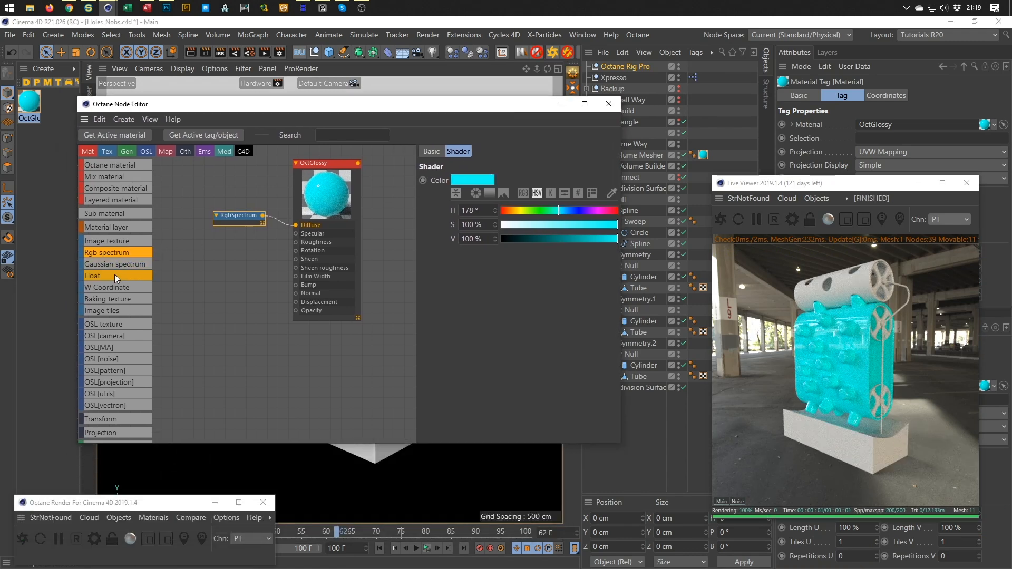
# Connect a Float texture to the cyan material's Roughness input, darken its Rgb spectrum color to V 64%, and save the project
pyautogui.moveTo(216, 244)
pyautogui.mouseDown()
pyautogui.moveTo(295, 242)
pyautogui.moveTo(231, 254)
pyautogui.mouseUp()
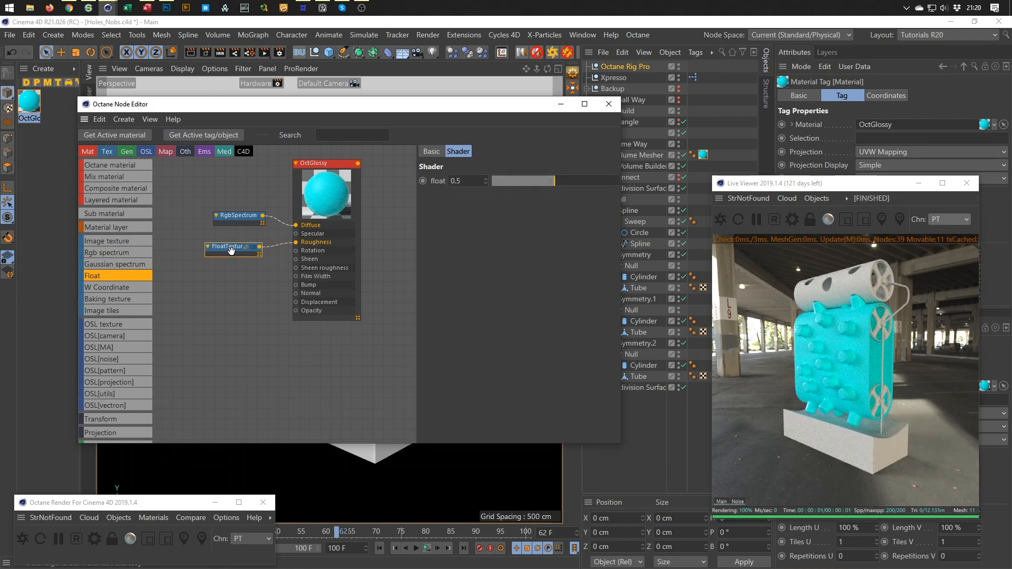
pyautogui.click(227, 216)
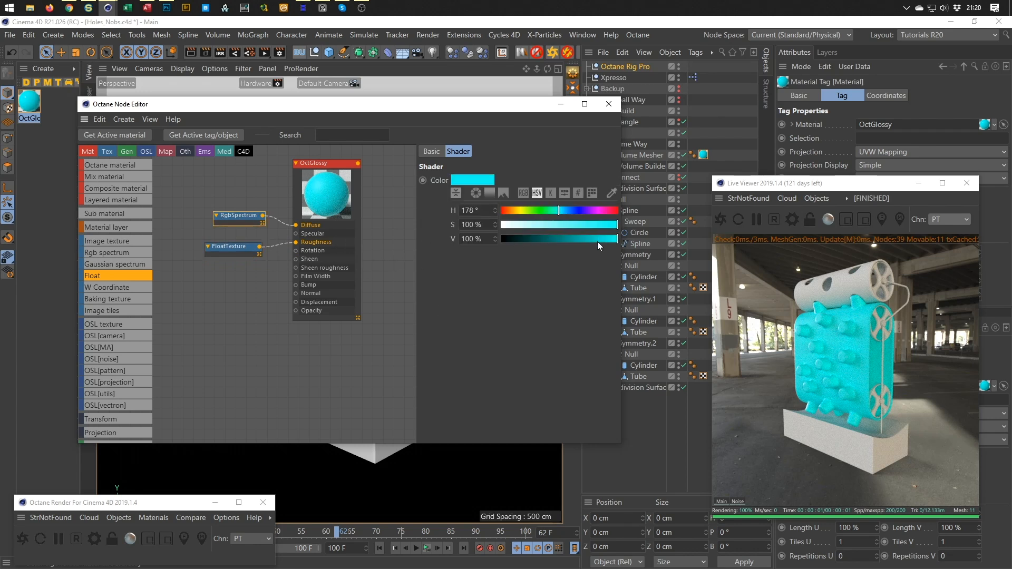
pyautogui.moveTo(582, 242); pyautogui.dragTo(573, 244)
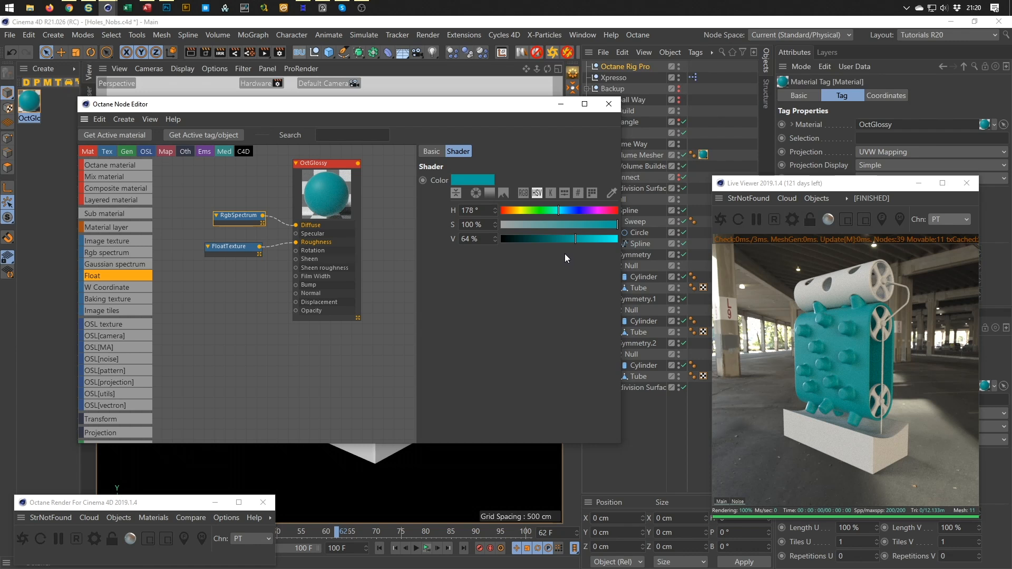
pyautogui.hotkey('ctrl', 's')
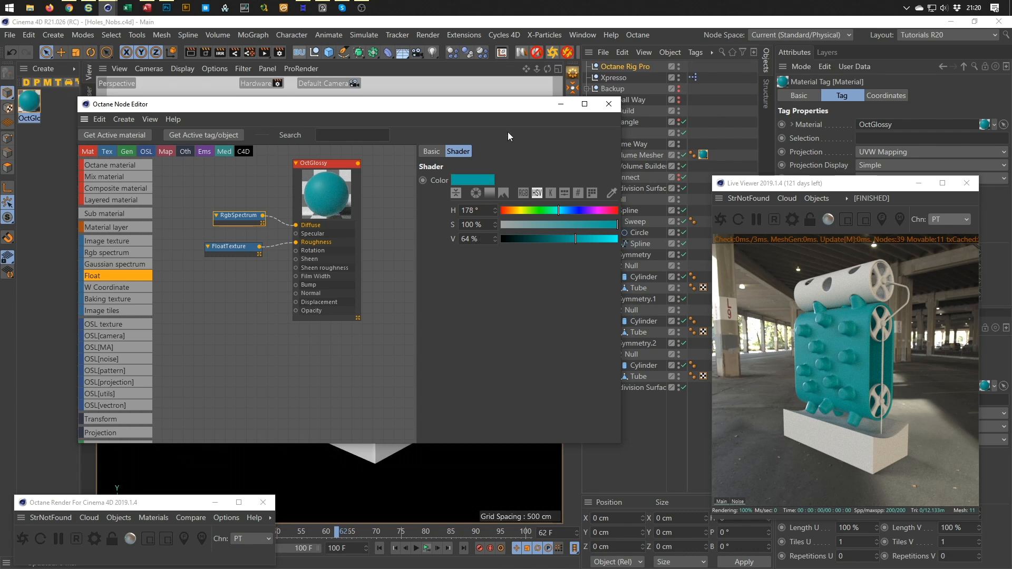
# Duplicate the teal glossy material and set the copy's diffuse color hue to 42°, moving the Node Editor clear of the materials
pyautogui.moveTo(503, 107); pyautogui.dragTo(490, 92)
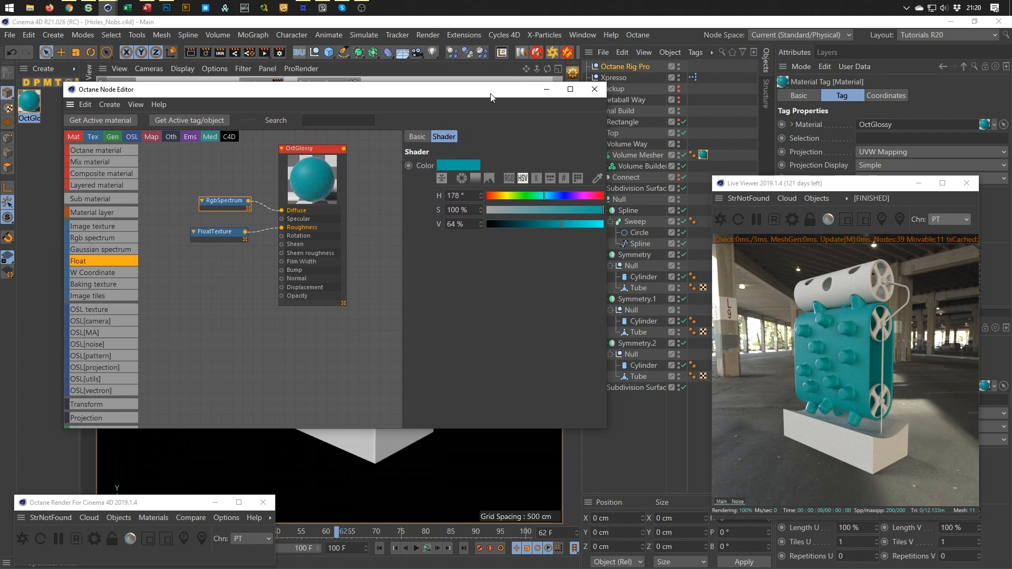
pyautogui.moveTo(493, 96); pyautogui.dragTo(558, 89)
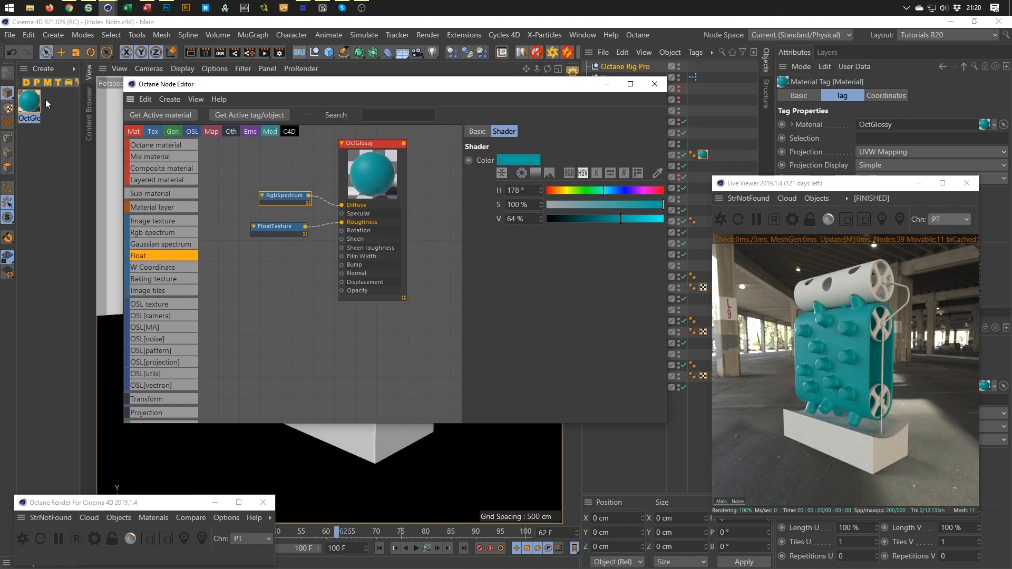
pyautogui.keyDown('ctrl'); pyautogui.moveTo(29, 100); pyautogui.dragTo(57, 101); pyautogui.keyUp('ctrl')
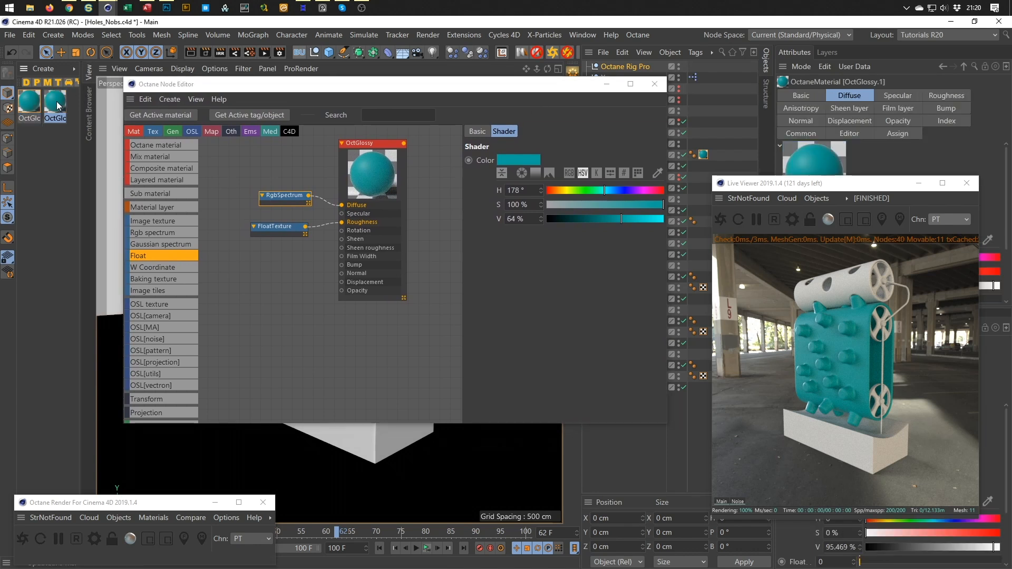
pyautogui.click(284, 196)
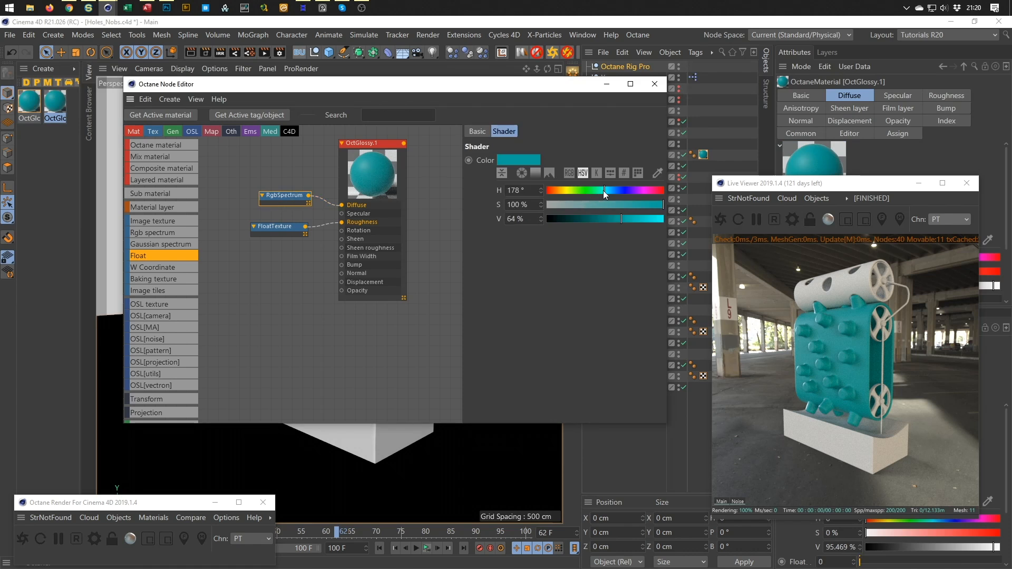
pyautogui.click(561, 191)
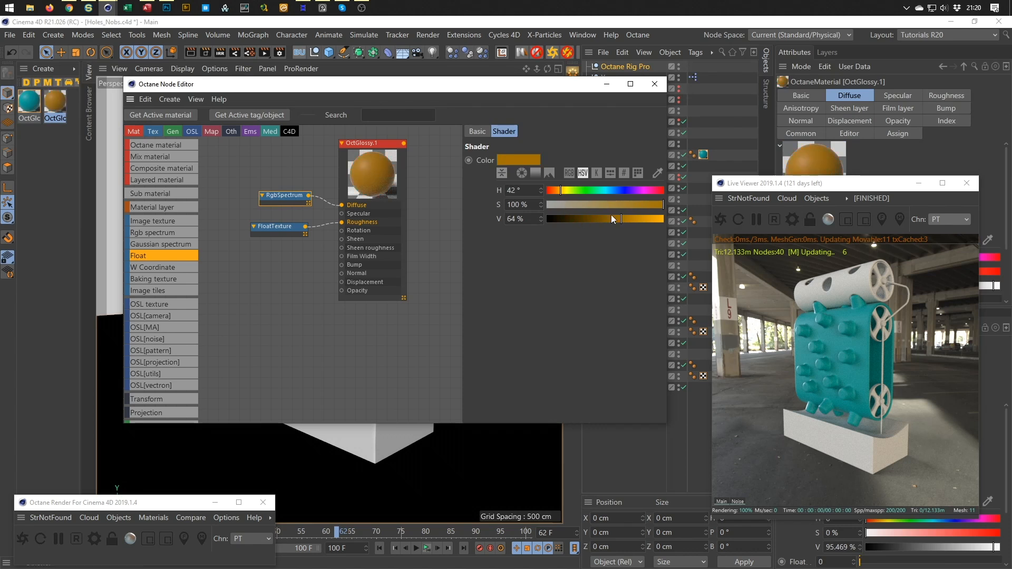
# Apply the orange glossy material to the Top object and save the project
pyautogui.moveTo(570, 91); pyautogui.dragTo(472, 319)
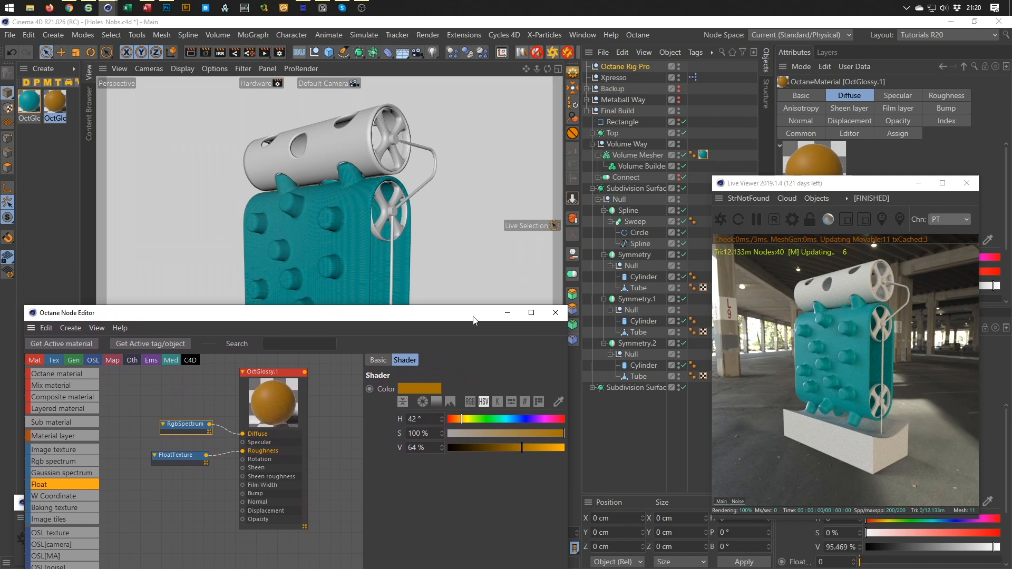
pyautogui.click(592, 188)
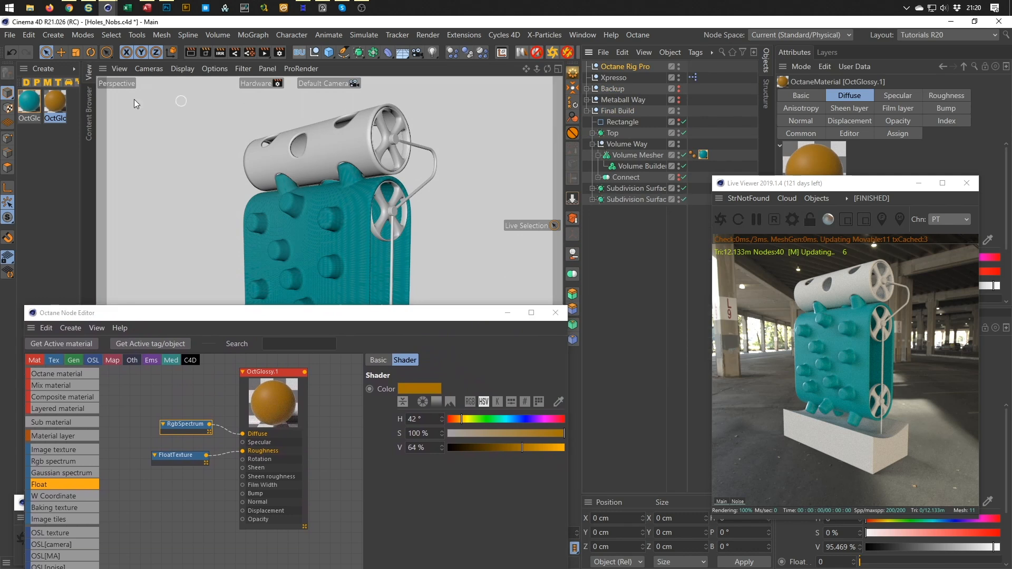
pyautogui.moveTo(56, 93); pyautogui.dragTo(611, 136)
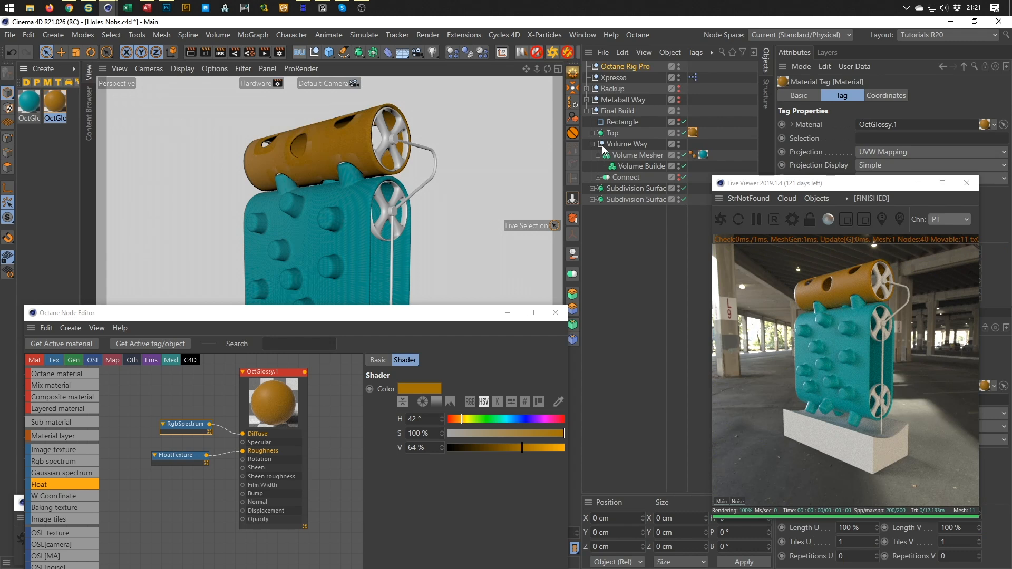
pyautogui.hotkey('ctrl', 's')
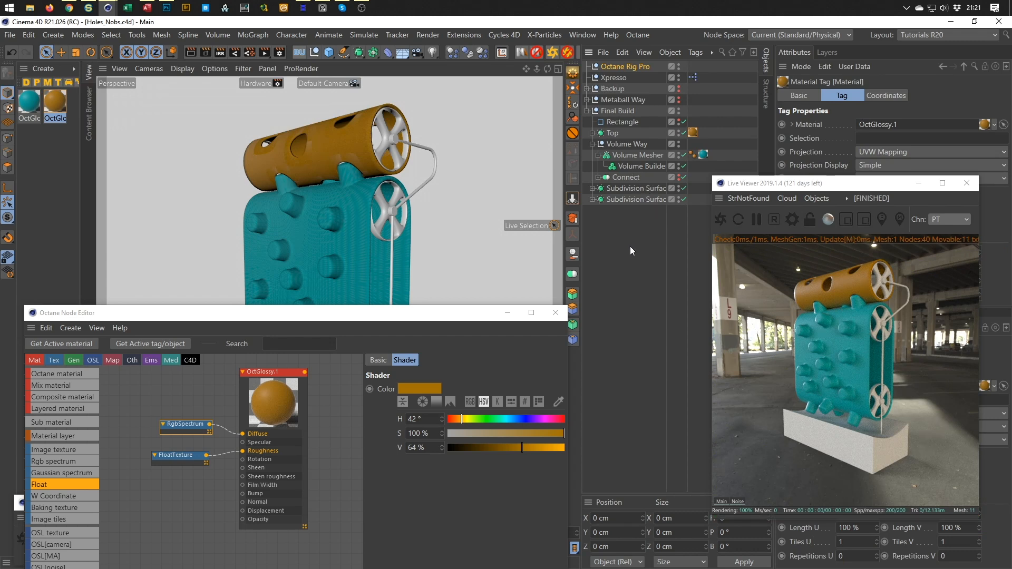
# Create an Octane Metallic material and load it into the Node Editor, repositioning its node to make room for inputs
pyautogui.moveTo(431, 318); pyautogui.dragTo(473, 208)
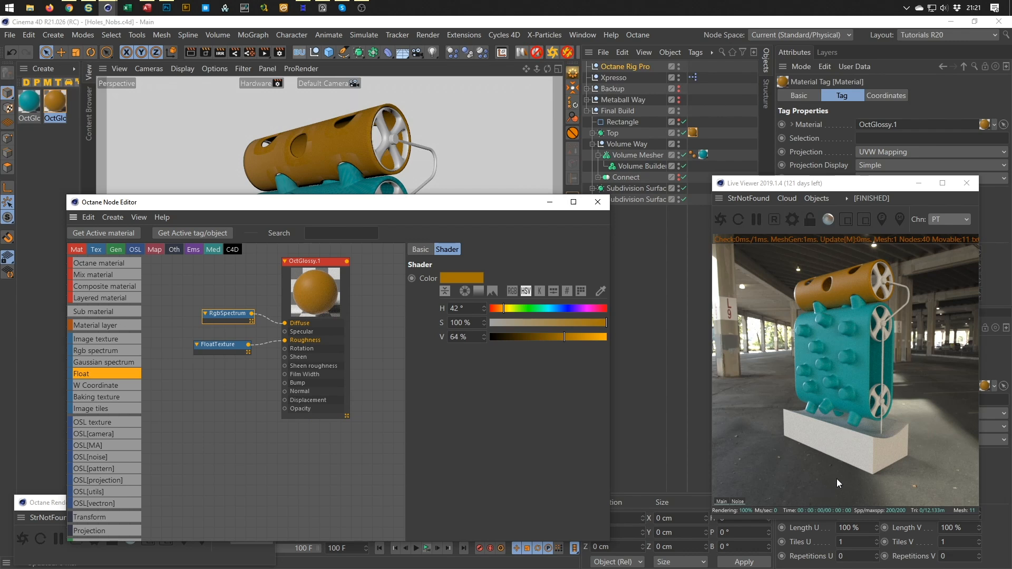
pyautogui.moveTo(428, 203); pyautogui.dragTo(414, 176)
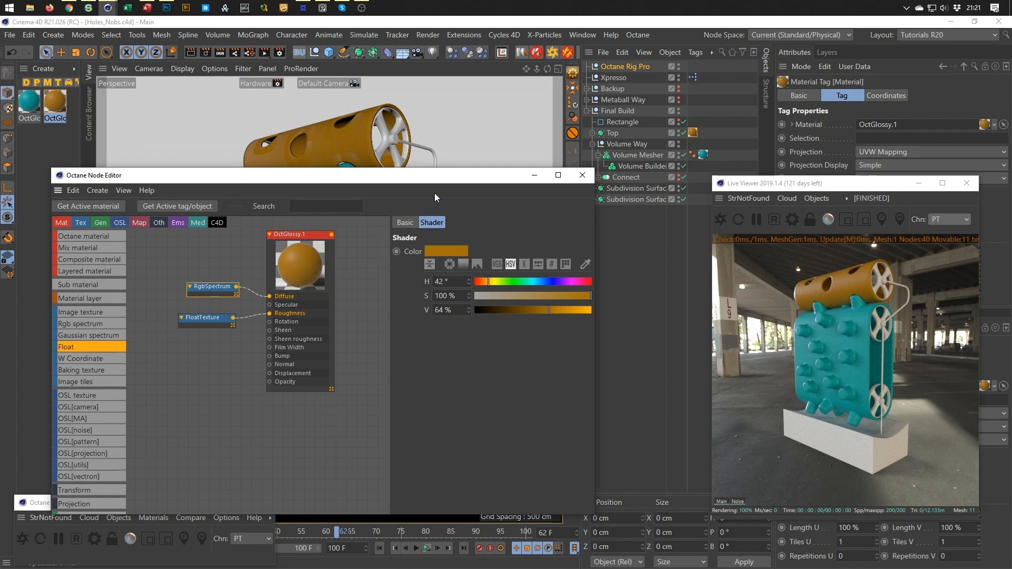
pyautogui.moveTo(450, 183); pyautogui.dragTo(476, 159)
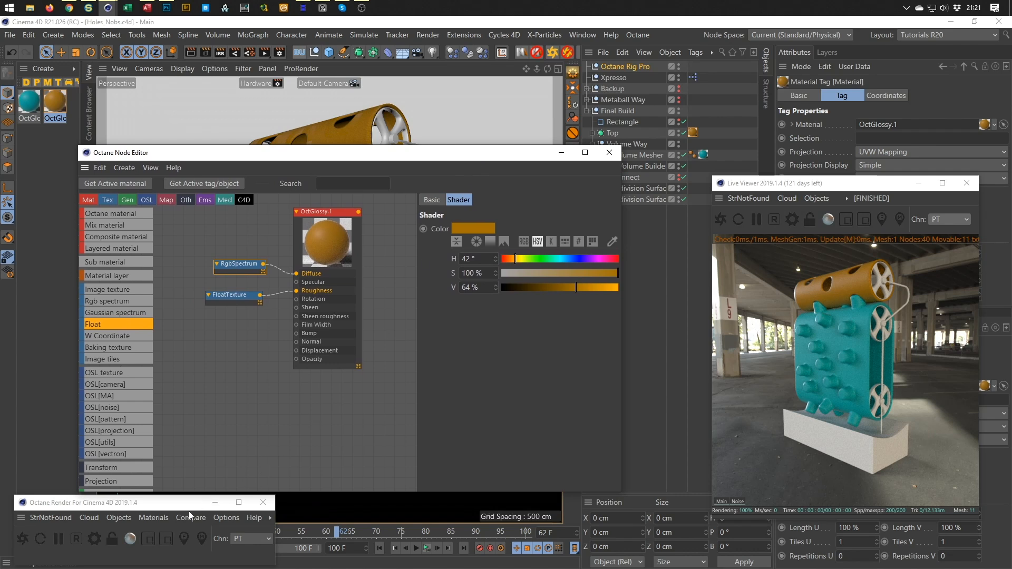
pyautogui.click(161, 518)
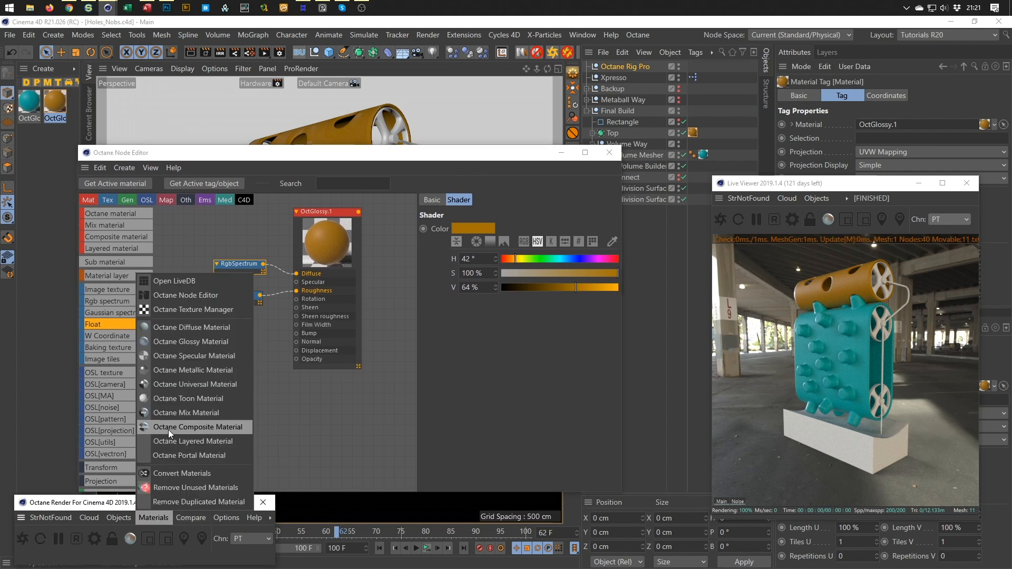
pyautogui.click(181, 371)
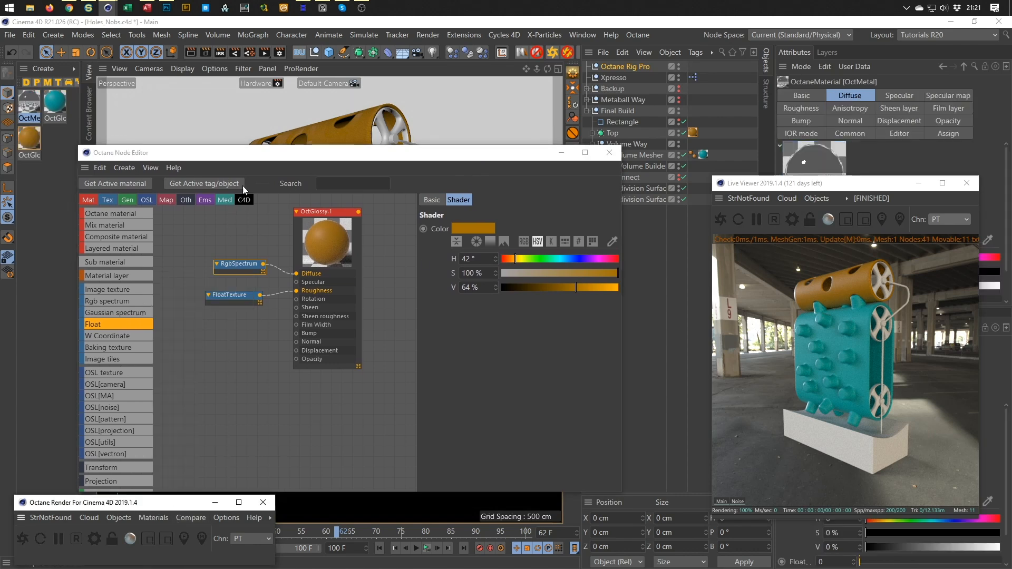
pyautogui.click(33, 100)
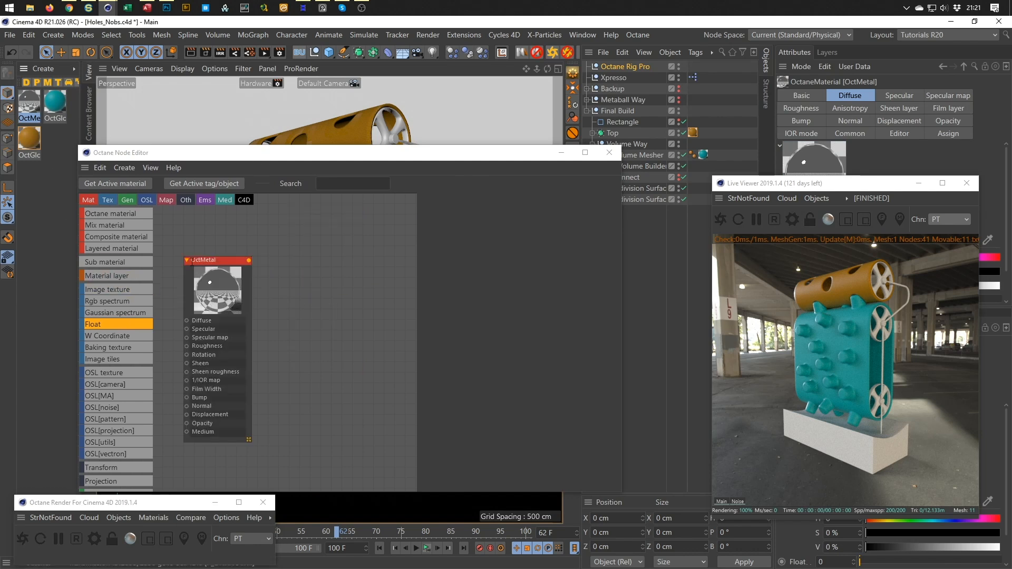
pyautogui.moveTo(207, 259); pyautogui.dragTo(320, 201)
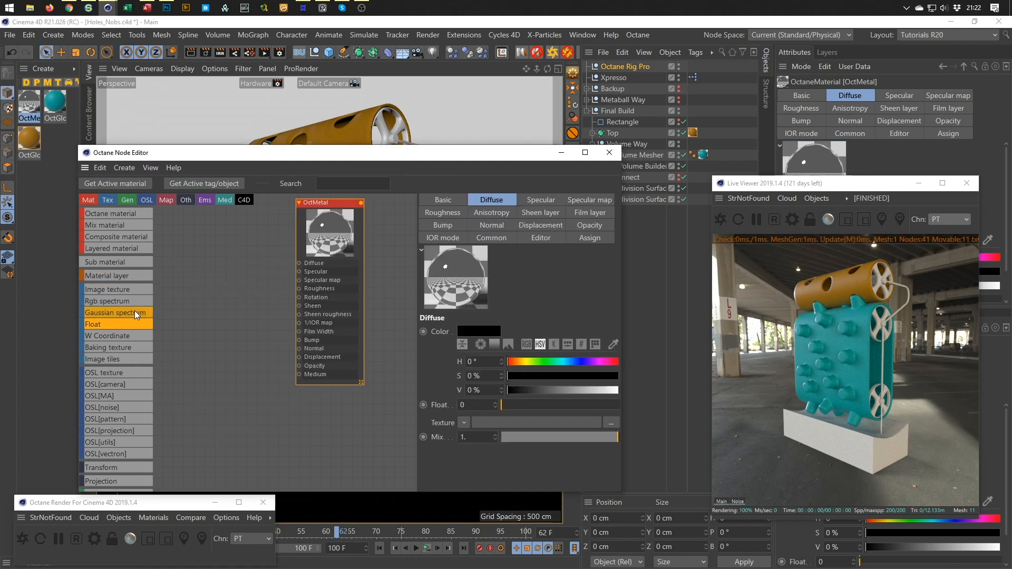
# Connect a Float texture to the metallic material's Roughness input and set its value to 0.063025
pyautogui.moveTo(109, 324); pyautogui.dragTo(238, 298)
pyautogui.click(259, 285)
pyautogui.moveTo(507, 232); pyautogui.dragTo(501, 233)
# Expand the first Subdivision Surface under Final Build and apply the metallic material to the Spline symmetry object
pyautogui.moveTo(490, 161); pyautogui.dragTo(418, 309)
pyautogui.click(593, 188)
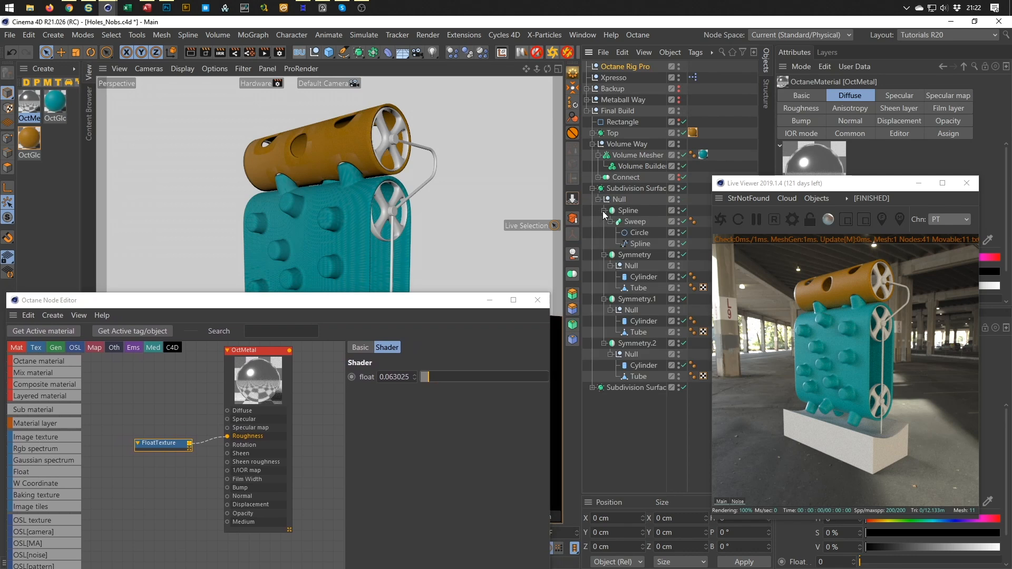
pyautogui.moveTo(40, 110); pyautogui.dragTo(625, 211)
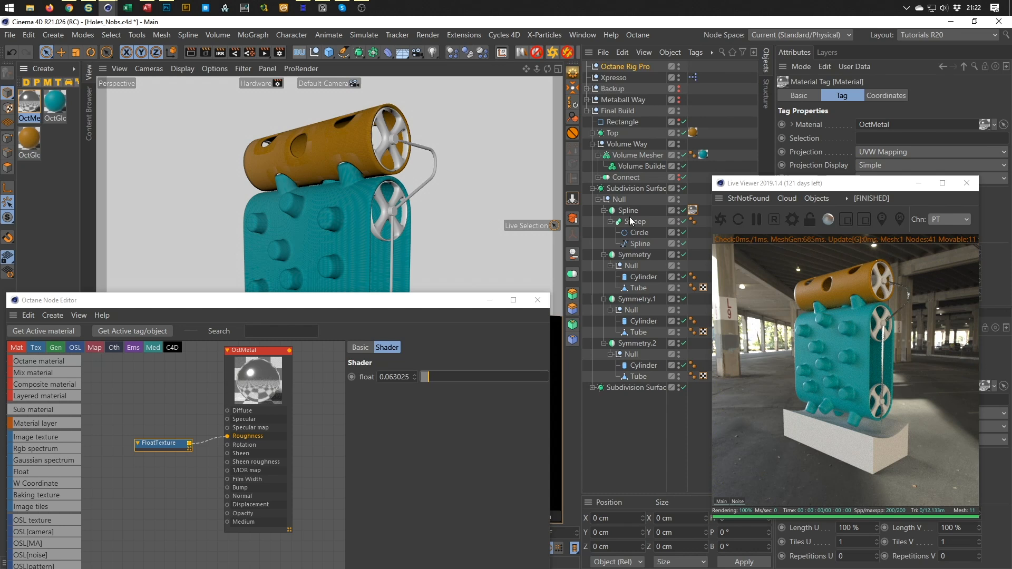
# Collapse the Spline and Symmetry groups, and assign the metallic material to Symmetry, Symmetry.1 and Symmetry.2 through its assignment list
pyautogui.click(604, 211)
pyautogui.click(603, 221)
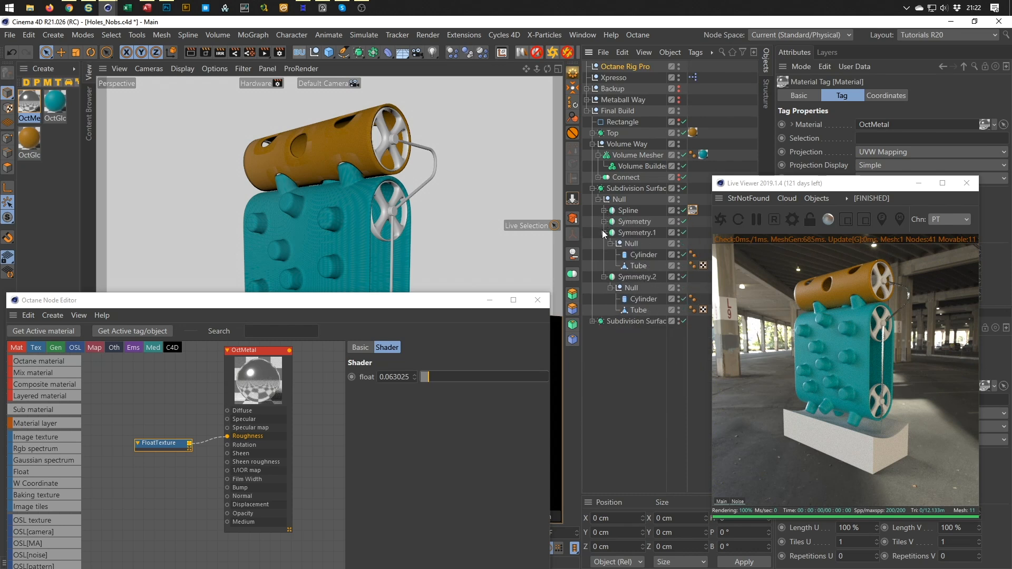
pyautogui.click(604, 232)
pyautogui.click(604, 244)
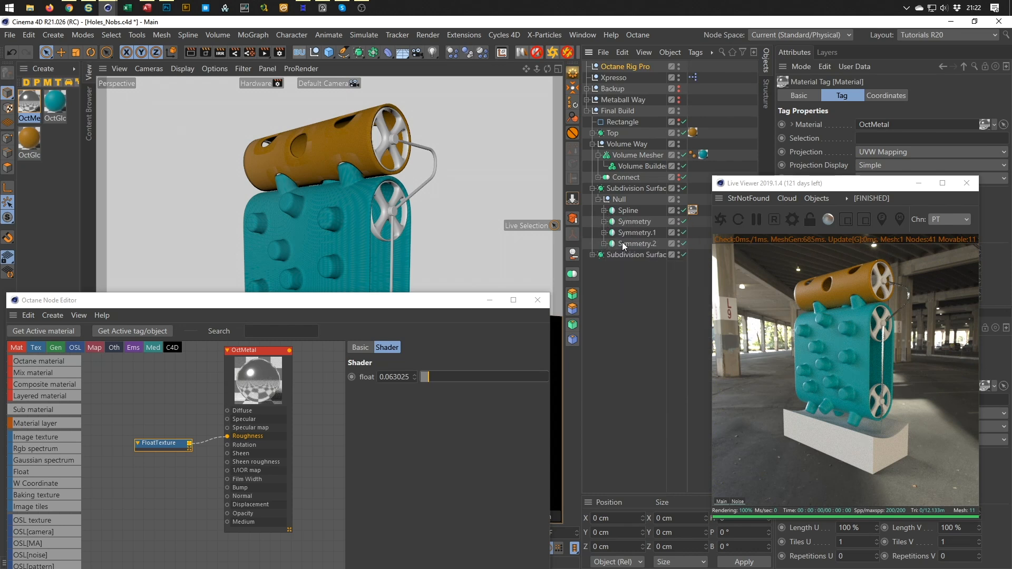
pyautogui.moveTo(341, 307); pyautogui.dragTo(343, 130)
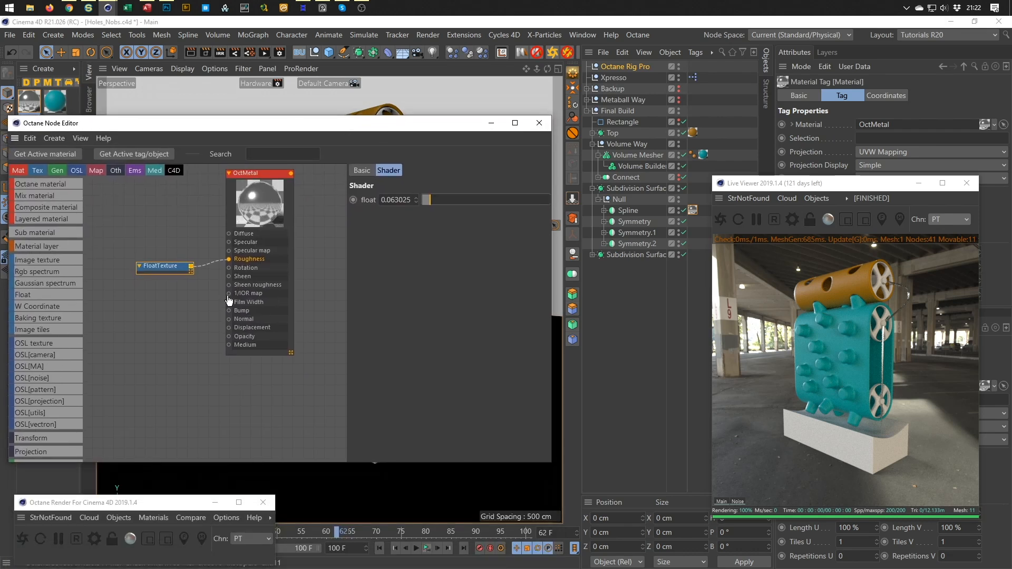
pyautogui.click(259, 183)
pyautogui.click(519, 208)
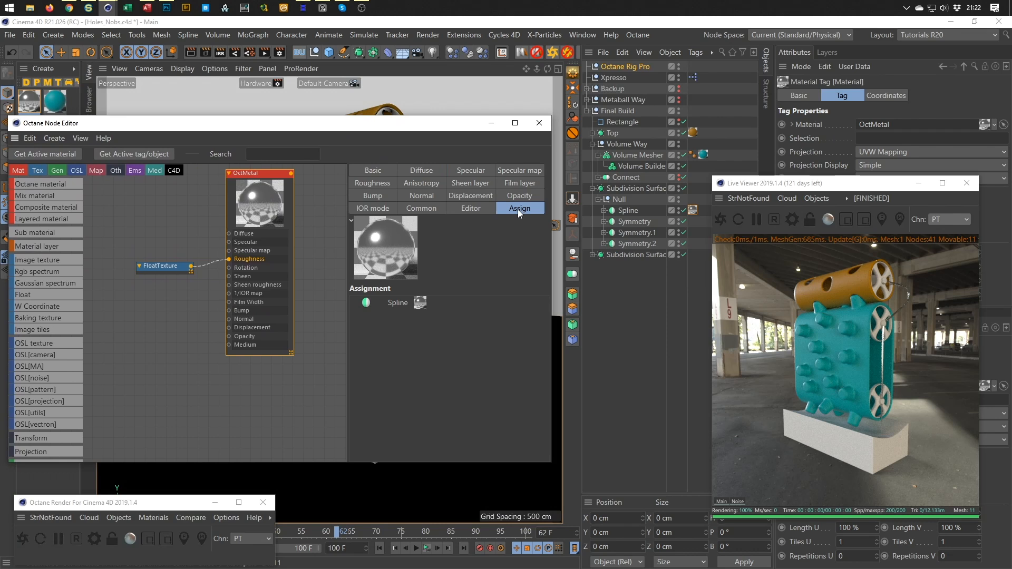
pyautogui.click(627, 243)
pyautogui.keyDown('shift'); pyautogui.click(638, 221); pyautogui.keyUp('shift')
pyautogui.moveTo(600, 280); pyautogui.dragTo(505, 413)
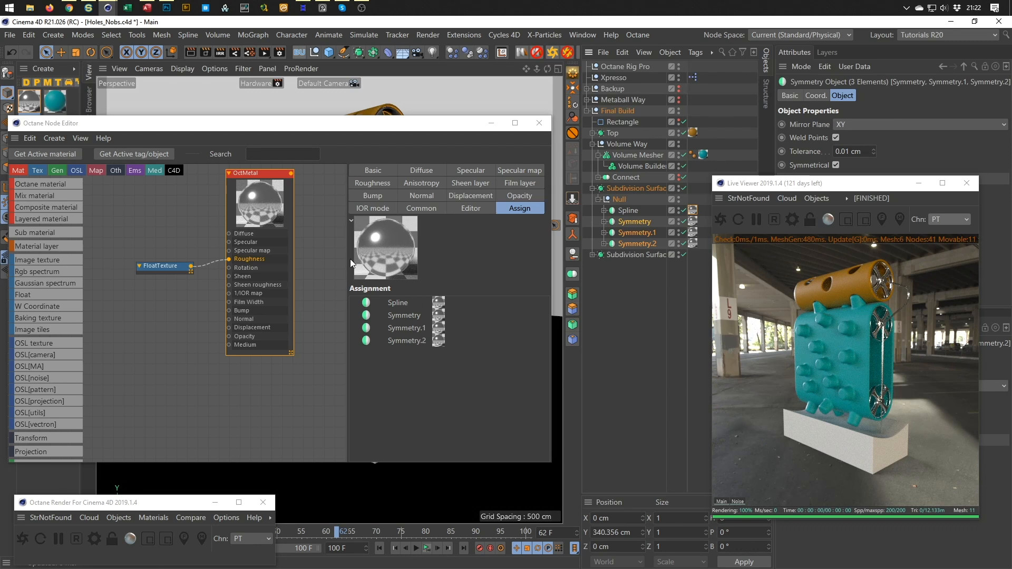
# Set the metallic material's roughness float to 0.151261 and move its Float node down to free space above it
pyautogui.moveTo(158, 265); pyautogui.dragTo(161, 261)
pyautogui.moveTo(434, 196); pyautogui.dragTo(441, 200)
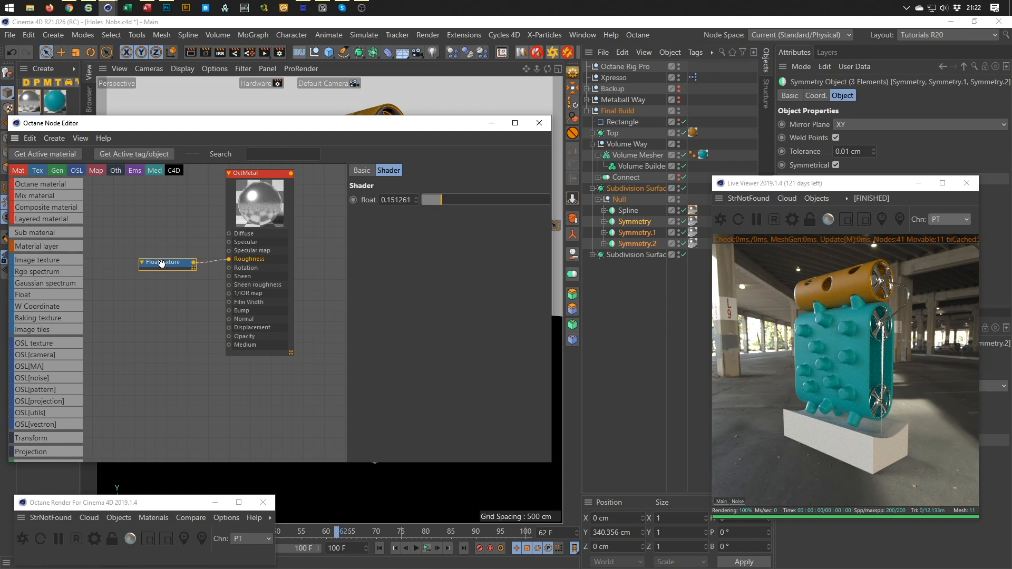
pyautogui.moveTo(164, 263); pyautogui.dragTo(162, 274)
# Connect an Rgb spectrum node to the metallic material's Specular input, set its color to V 73%, and save the project
pyautogui.moveTo(155, 230); pyautogui.dragTo(229, 242)
pyautogui.moveTo(497, 256)
pyautogui.mouseDown()
pyautogui.moveTo(487, 258)
pyautogui.moveTo(505, 257)
pyautogui.mouseUp()
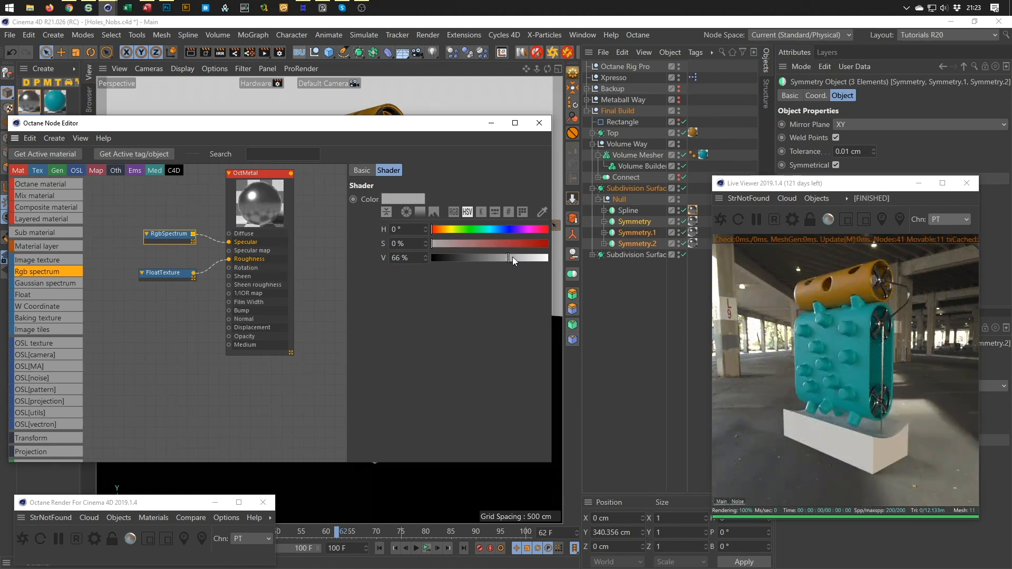
pyautogui.moveTo(512, 258); pyautogui.dragTo(516, 259)
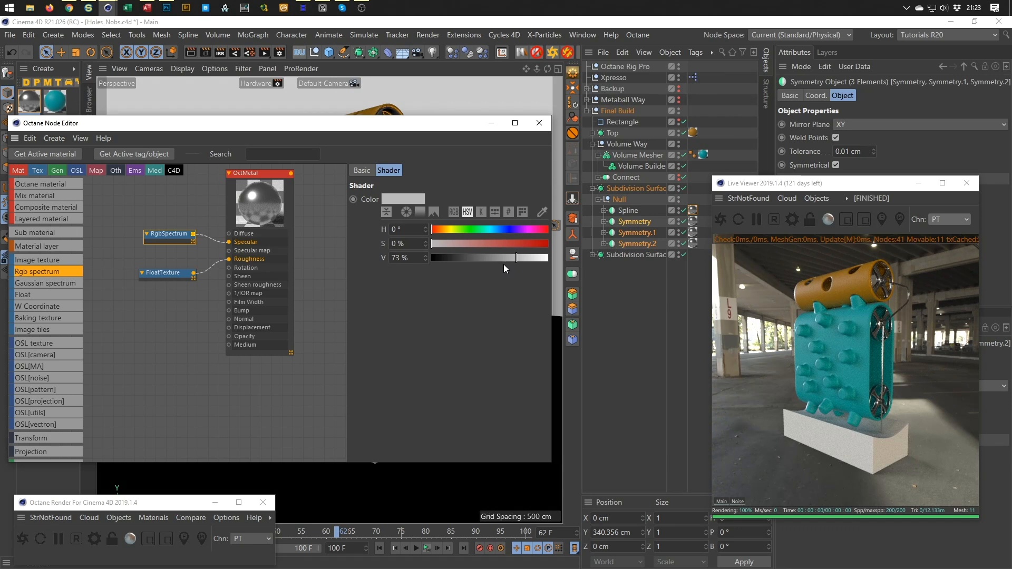
pyautogui.hotkey('ctrl', 's')
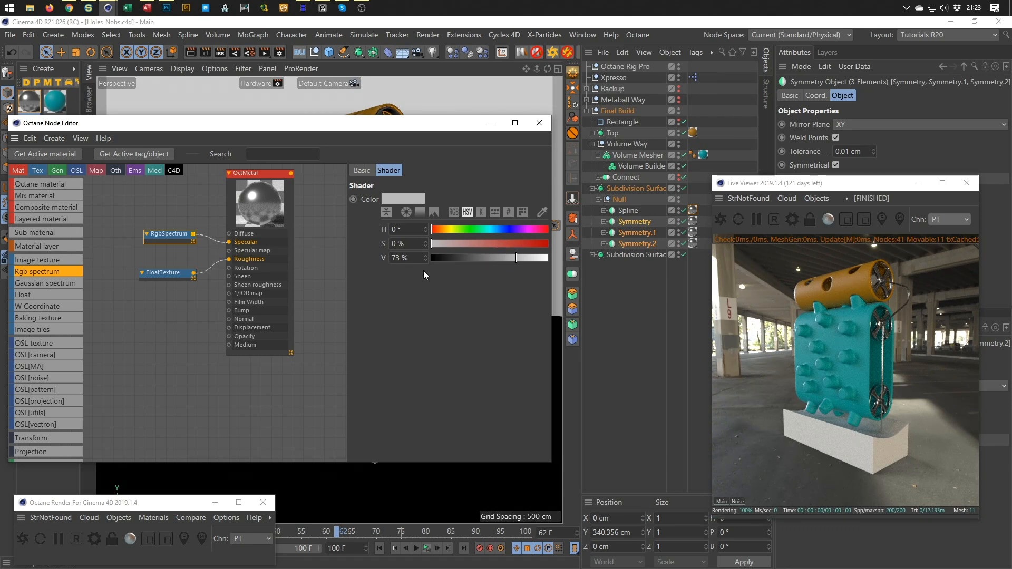
# Create a new Octane Glossy material and name it Socket
pyautogui.moveTo(343, 125); pyautogui.dragTo(409, 103)
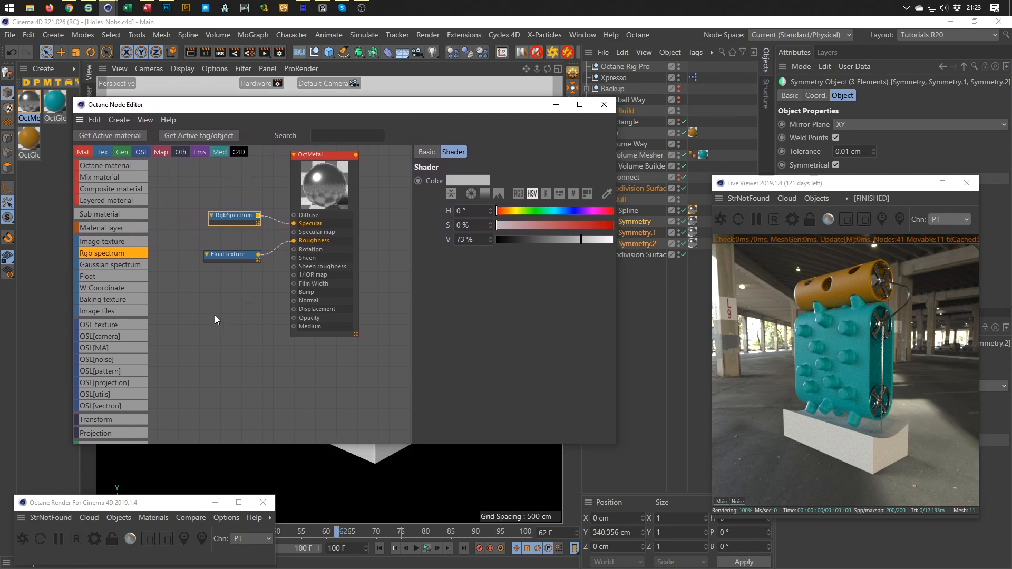
pyautogui.scroll(-5, 197, 362)
pyautogui.scroll(5, 197, 362)
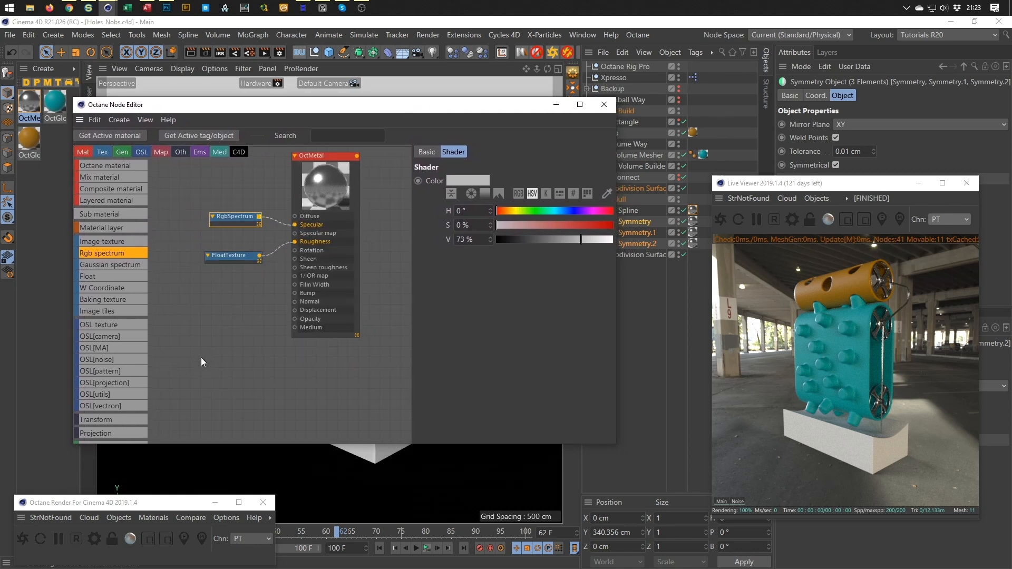
pyautogui.click(51, 257)
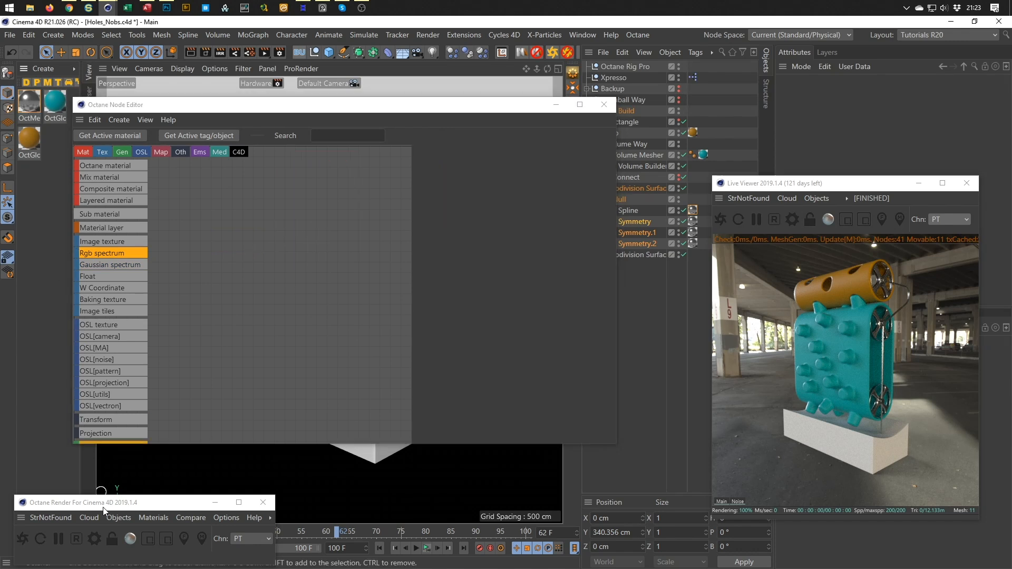
pyautogui.moveTo(104, 508); pyautogui.dragTo(120, 475)
pyautogui.click(162, 485)
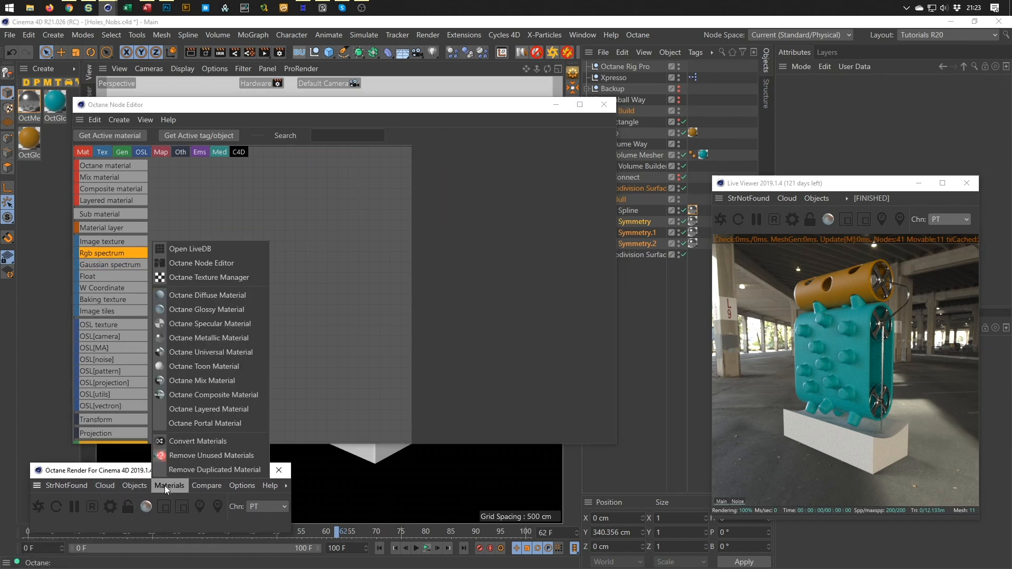
pyautogui.click(205, 310)
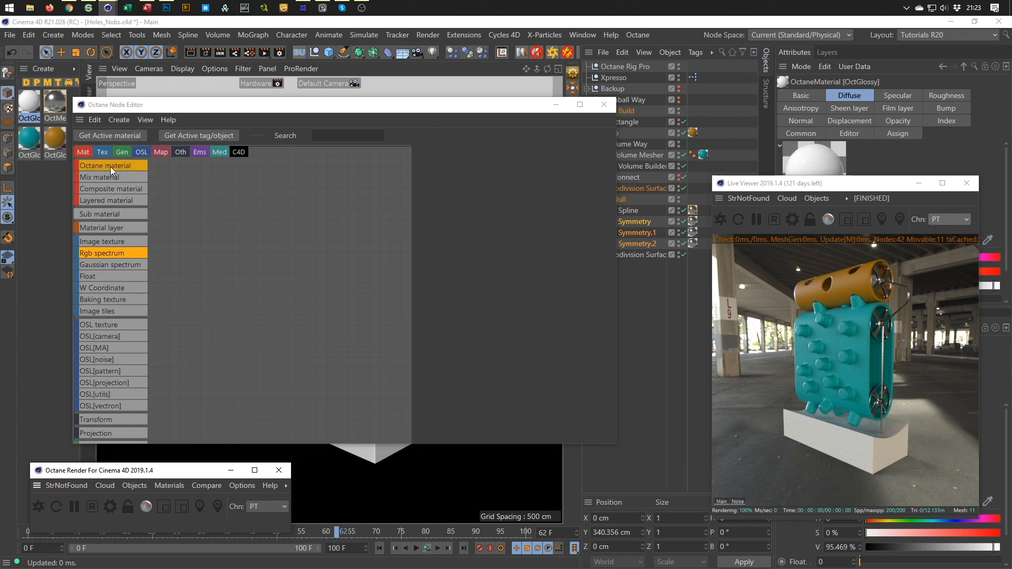
pyautogui.doubleClick(26, 119)
pyautogui.write('Socket')
pyautogui.press('Return')
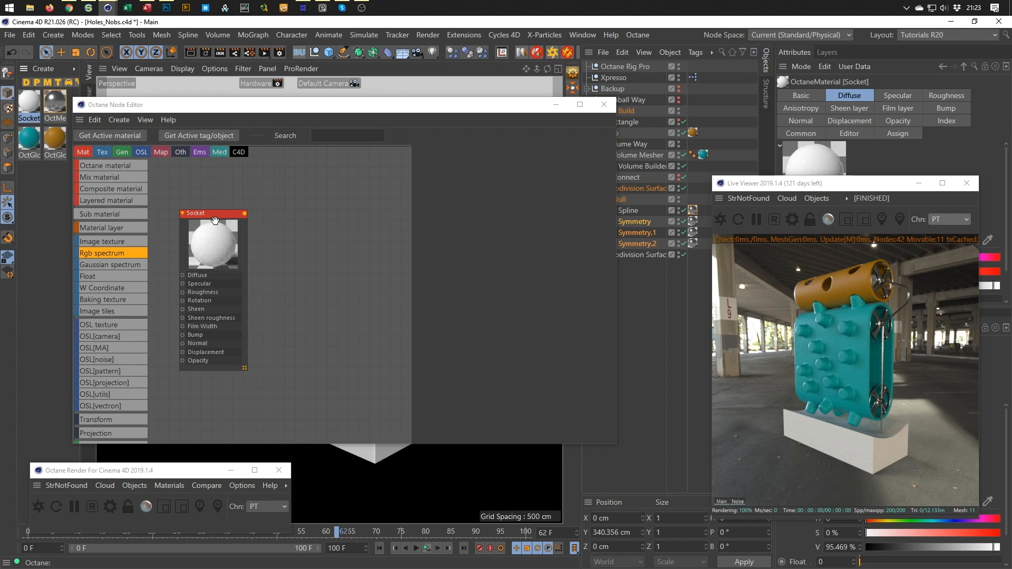
# Connect an Rgb spectrum node to the Socket material's Diffuse input and set its color to V 57%
pyautogui.moveTo(215, 220); pyautogui.dragTo(338, 175)
pyautogui.moveTo(199, 221); pyautogui.dragTo(306, 230)
pyautogui.moveTo(232, 214); pyautogui.dragTo(202, 207)
pyautogui.click(563, 240)
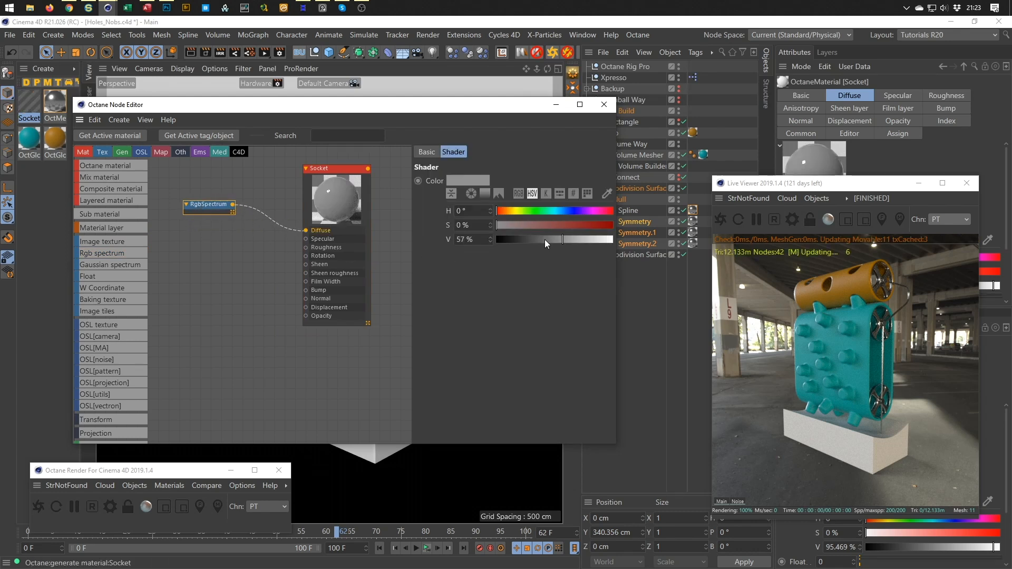
# Assign the Socket material to the last Subdivision Surface under Final Build, the block beneath the rollers
pyautogui.moveTo(466, 107); pyautogui.dragTo(407, 167)
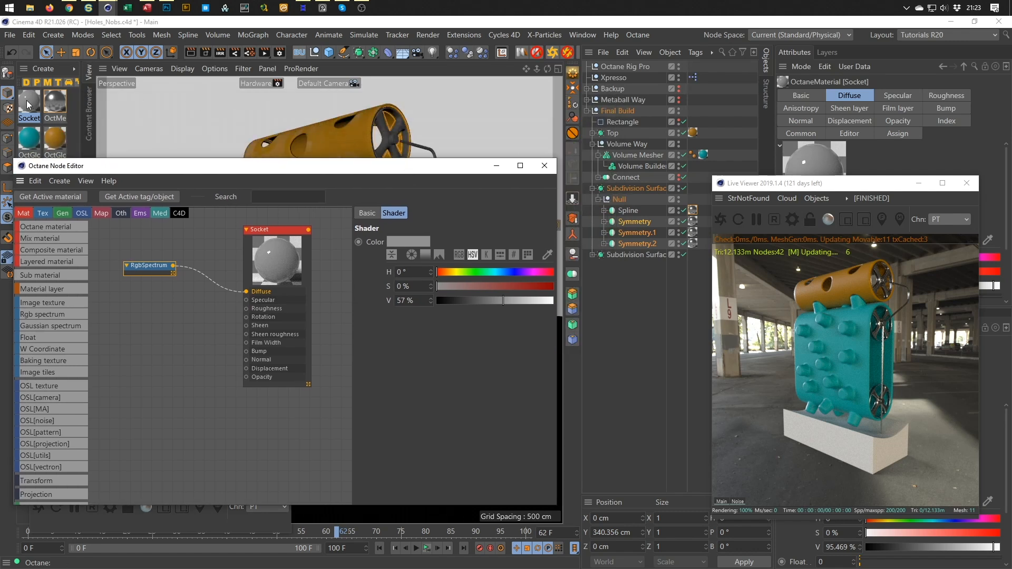
pyautogui.moveTo(28, 104); pyautogui.dragTo(631, 289)
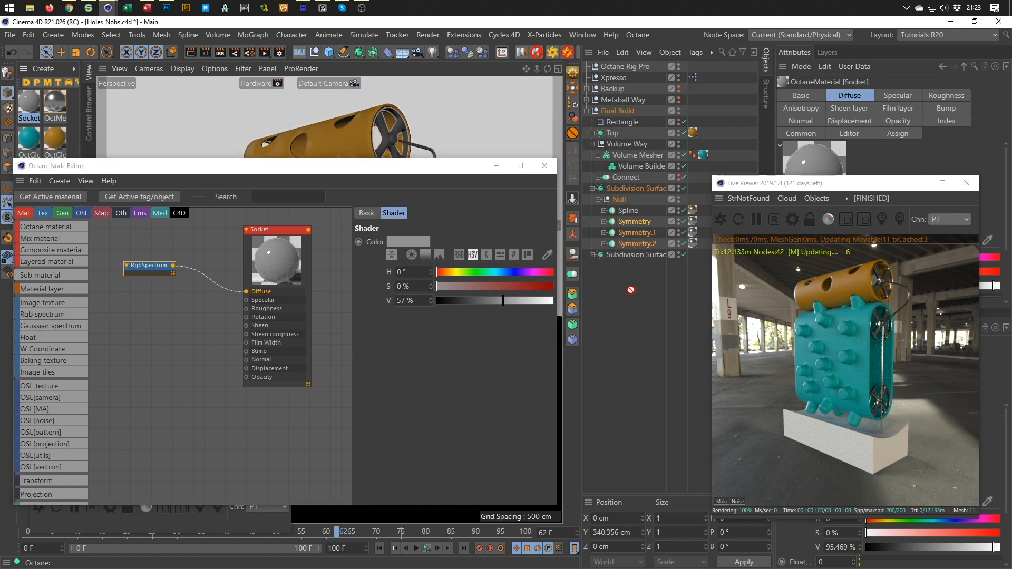
pyautogui.moveTo(636, 255); pyautogui.dragTo(637, 256)
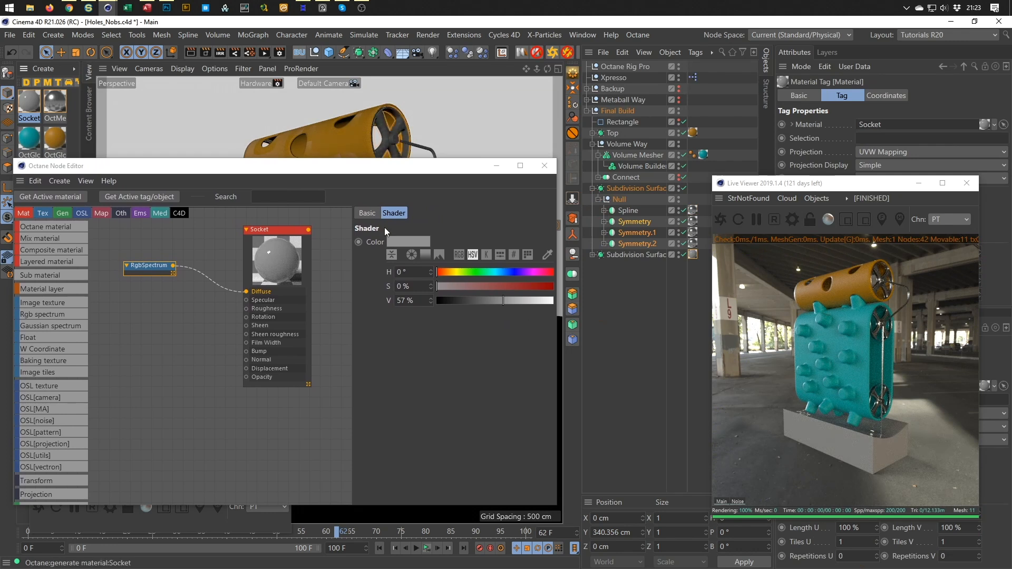
# Connect a Float node to the Socket material's Roughness input and darken the diffuse Rgb spectrum color to V 16%
pyautogui.moveTo(333, 174); pyautogui.dragTo(435, 141)
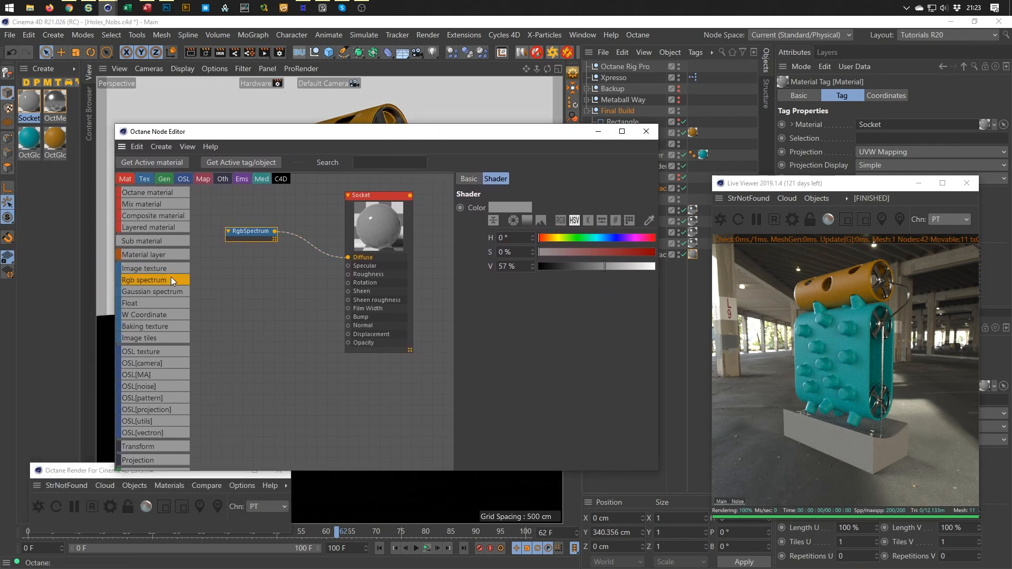
pyautogui.moveTo(157, 303); pyautogui.dragTo(348, 274)
pyautogui.moveTo(254, 283); pyautogui.dragTo(265, 288)
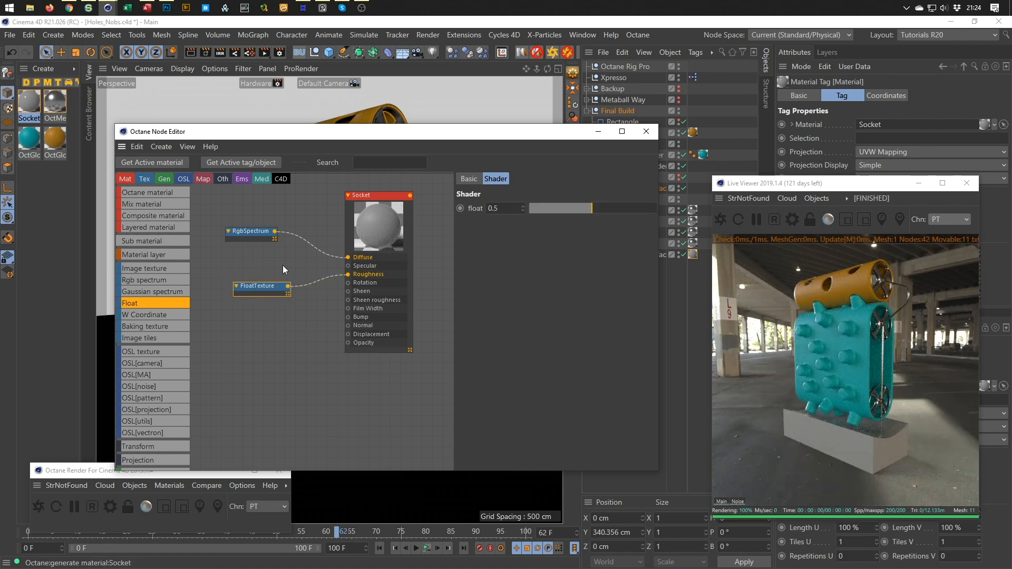
pyautogui.moveTo(257, 235); pyautogui.dragTo(269, 231)
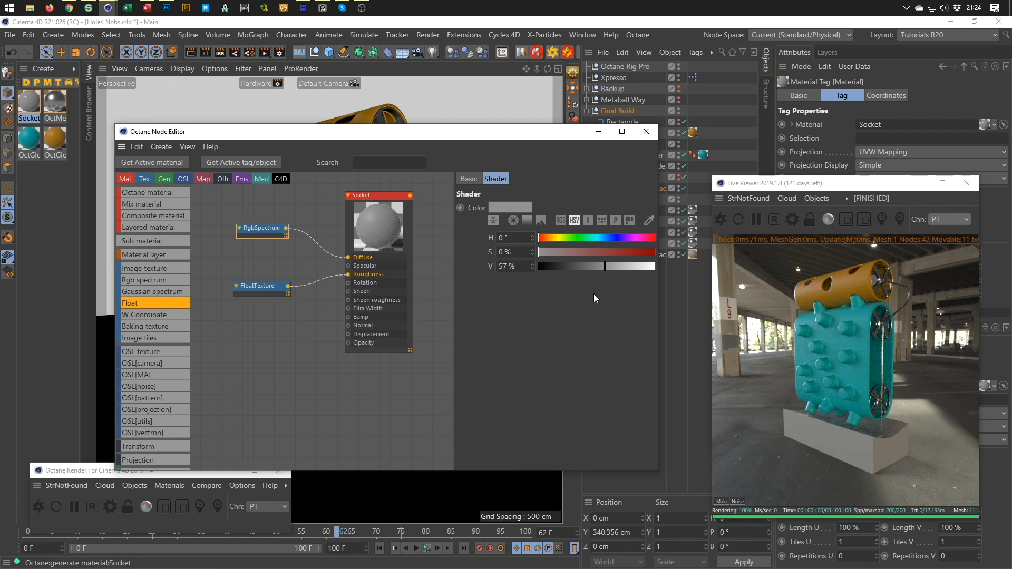
pyautogui.moveTo(582, 267); pyautogui.dragTo(557, 266)
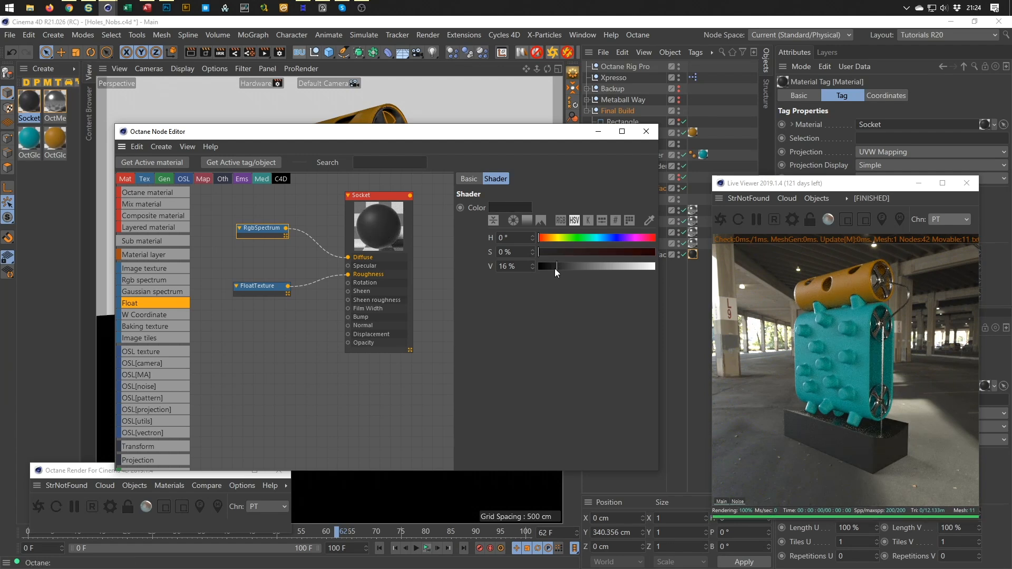
# Insert a Multiply node between the Rgb spectrum node and the Socket material's Diffuse input, with the color feeding Texture1
pyautogui.moveTo(251, 231); pyautogui.dragTo(223, 212)
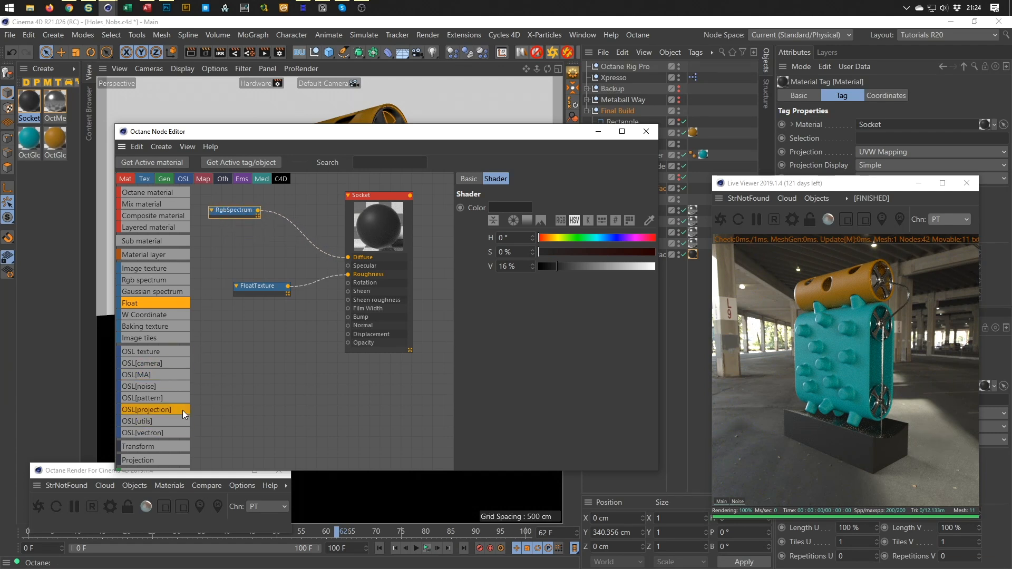
pyautogui.scroll(-5, 182, 410)
pyautogui.scroll(-2, 182, 409)
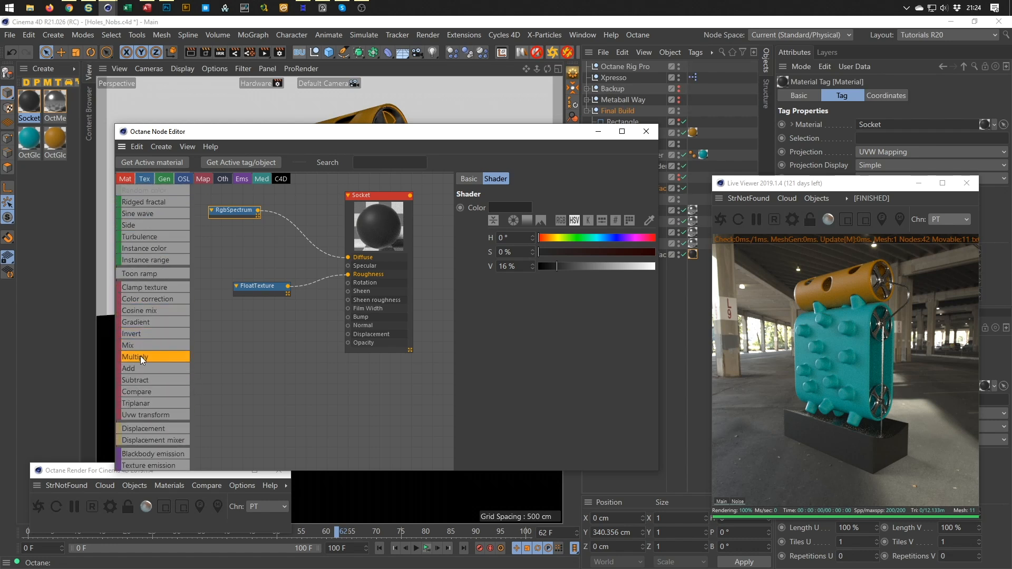
pyautogui.moveTo(306, 225); pyautogui.dragTo(310, 205)
pyautogui.moveTo(347, 261); pyautogui.dragTo(272, 256)
pyautogui.click(229, 215)
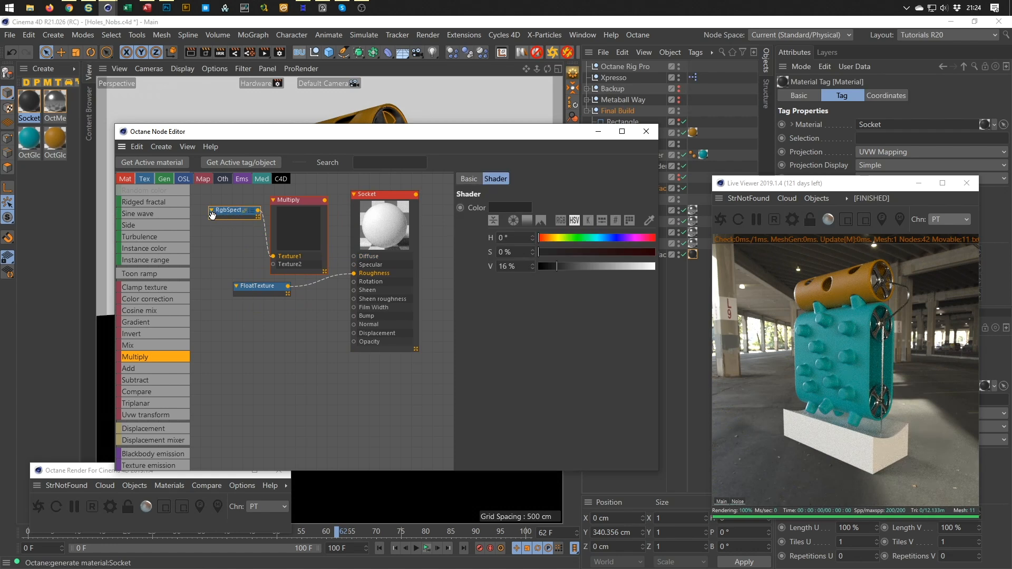
pyautogui.moveTo(226, 211); pyautogui.dragTo(209, 210)
pyautogui.click(326, 205)
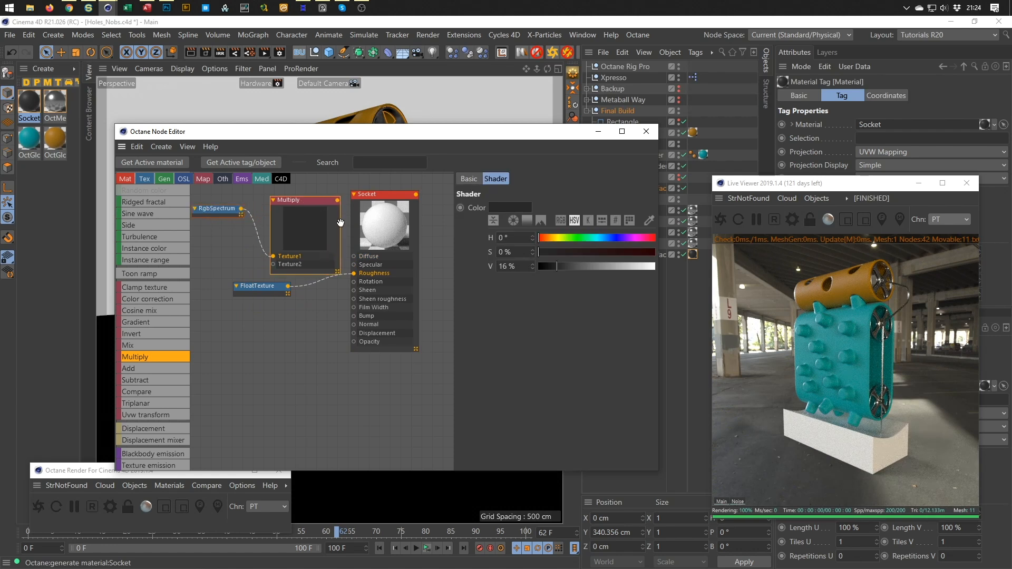
pyautogui.moveTo(325, 201); pyautogui.dragTo(354, 256)
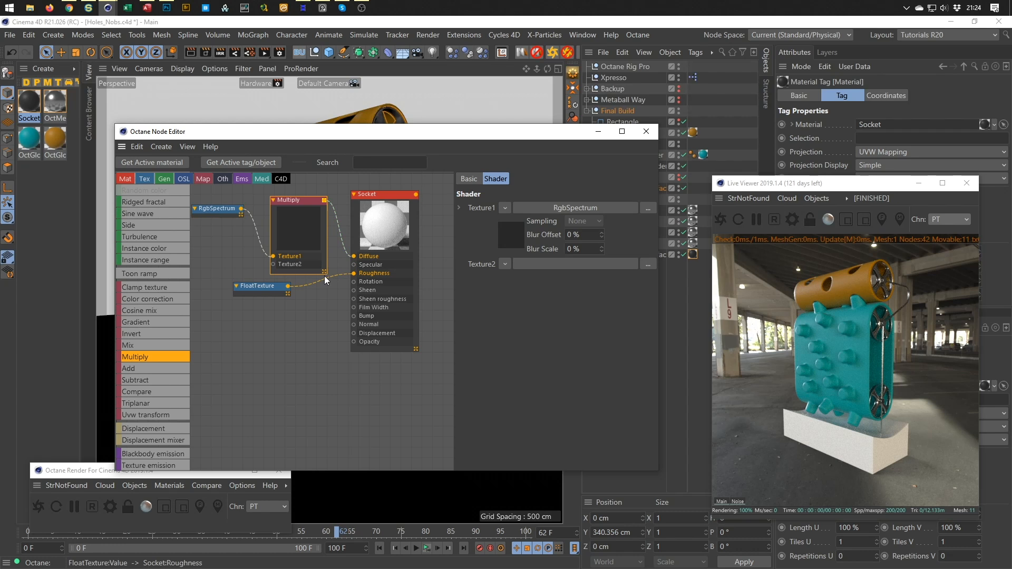
# Add an Octane Noise node and connect it to the Multiply node's Texture2 input
pyautogui.scroll(-5, 144, 431)
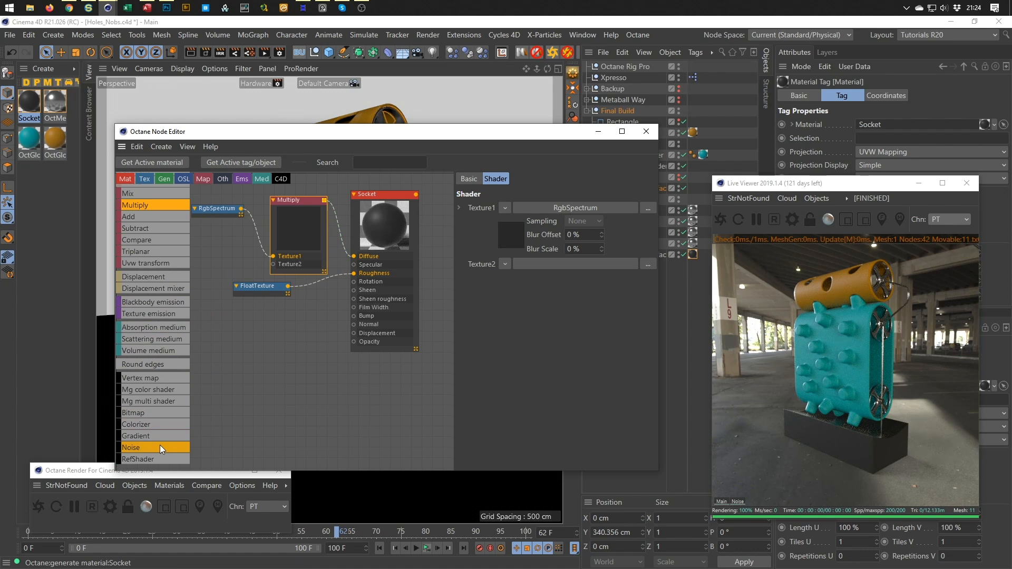
pyautogui.scroll(5, 159, 445)
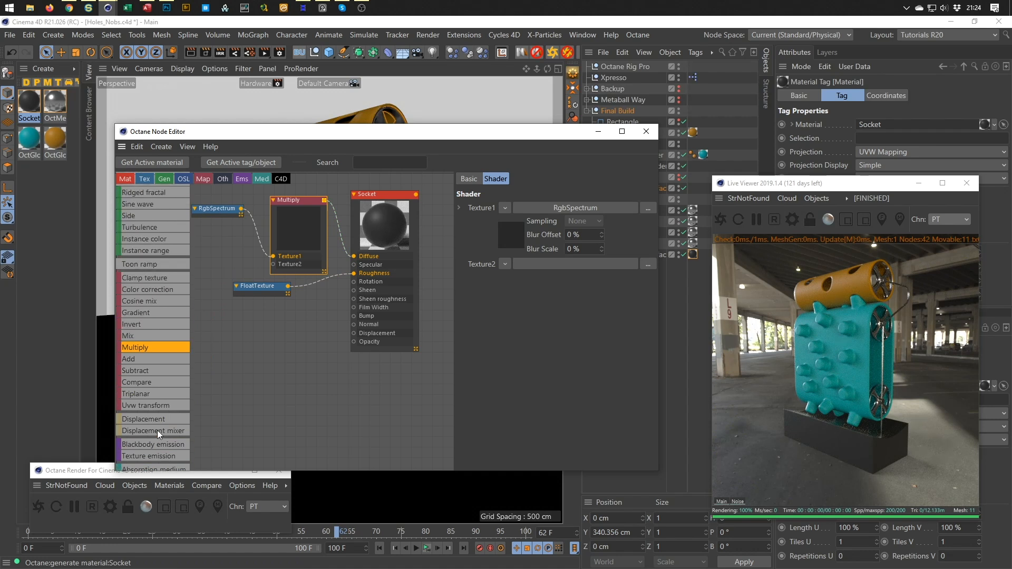
pyautogui.scroll(2, 153, 399)
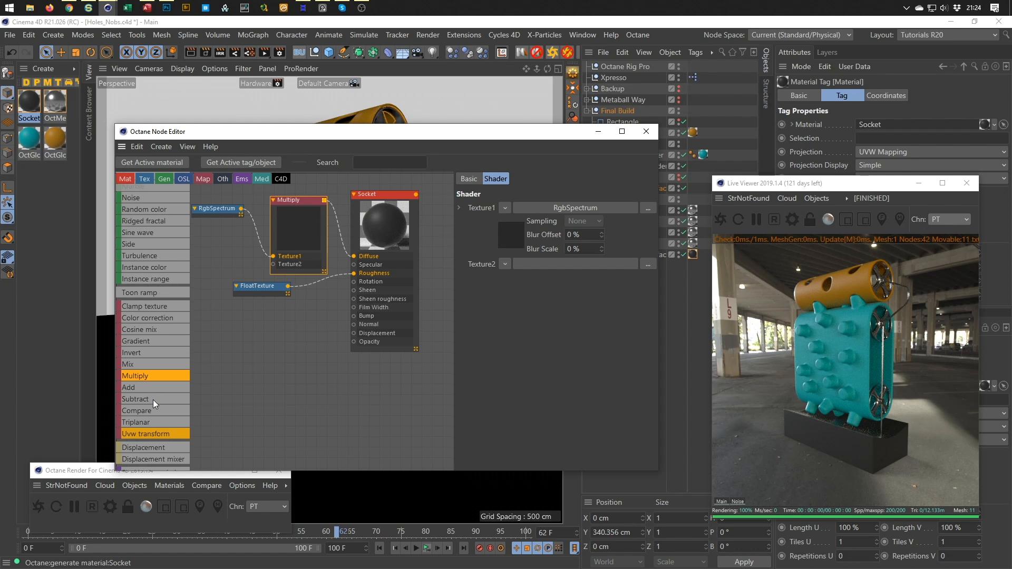
pyautogui.scroll(2, 153, 399)
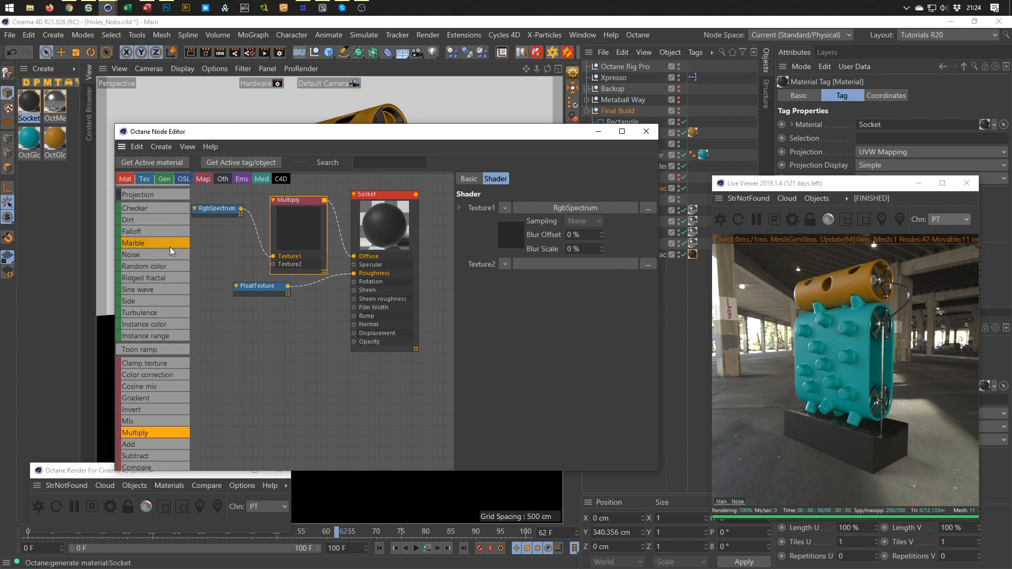
pyautogui.moveTo(163, 254); pyautogui.dragTo(274, 266)
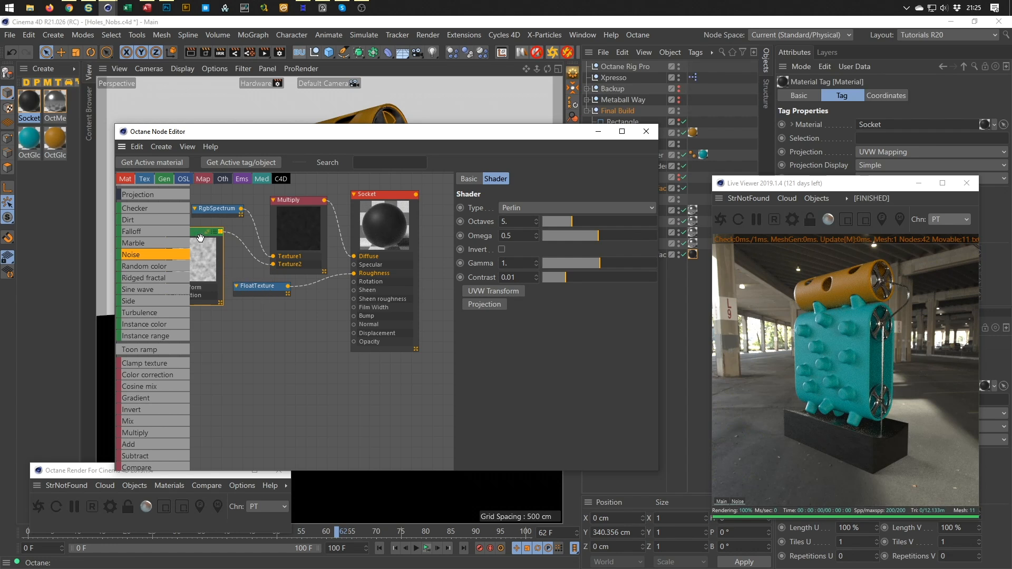
# Set the Socket material tag's projection to Cubic and change the Noise node's type to Chips
pyautogui.click(693, 255)
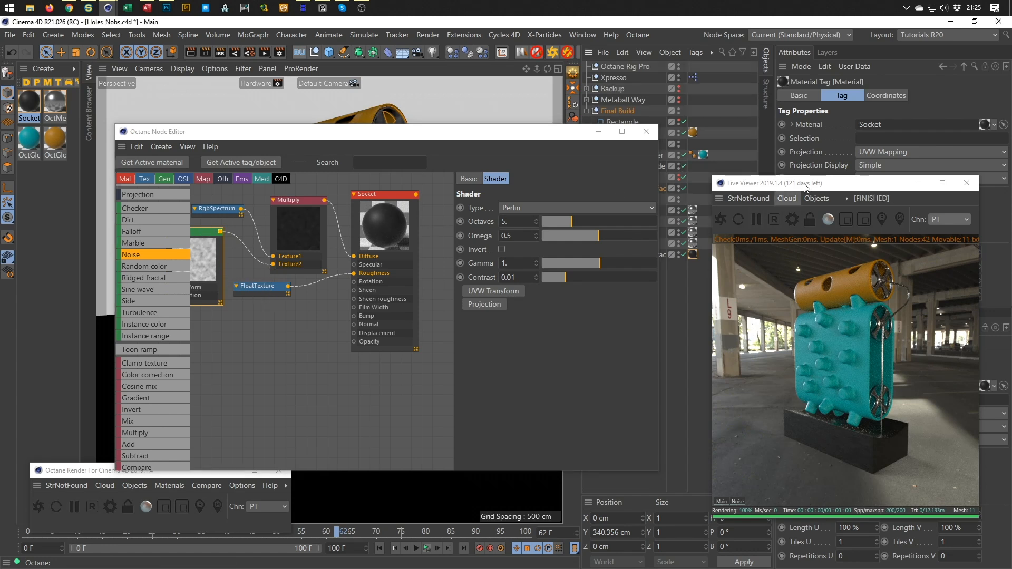
pyautogui.click(878, 151)
pyautogui.click(884, 210)
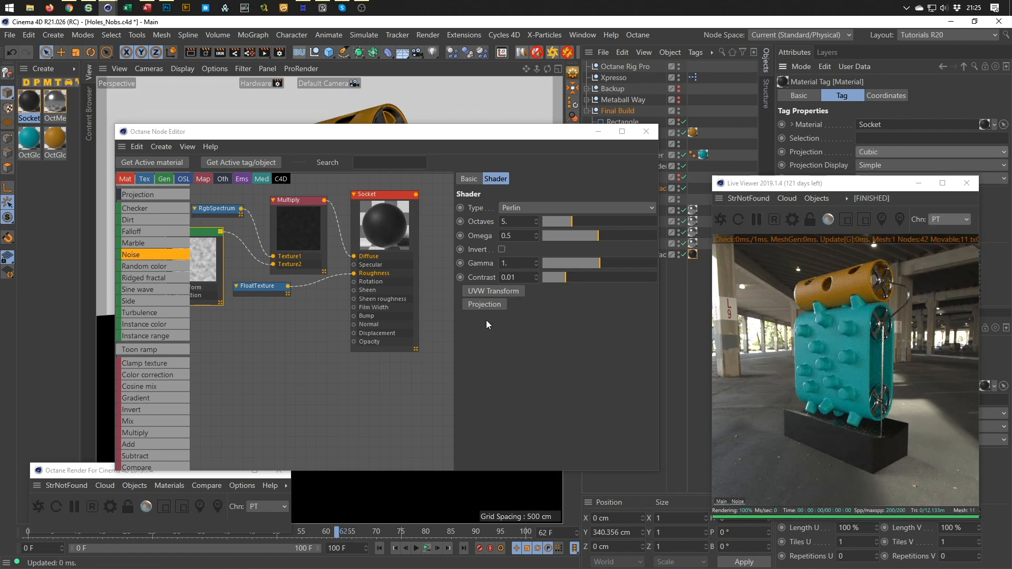
pyautogui.click(513, 203)
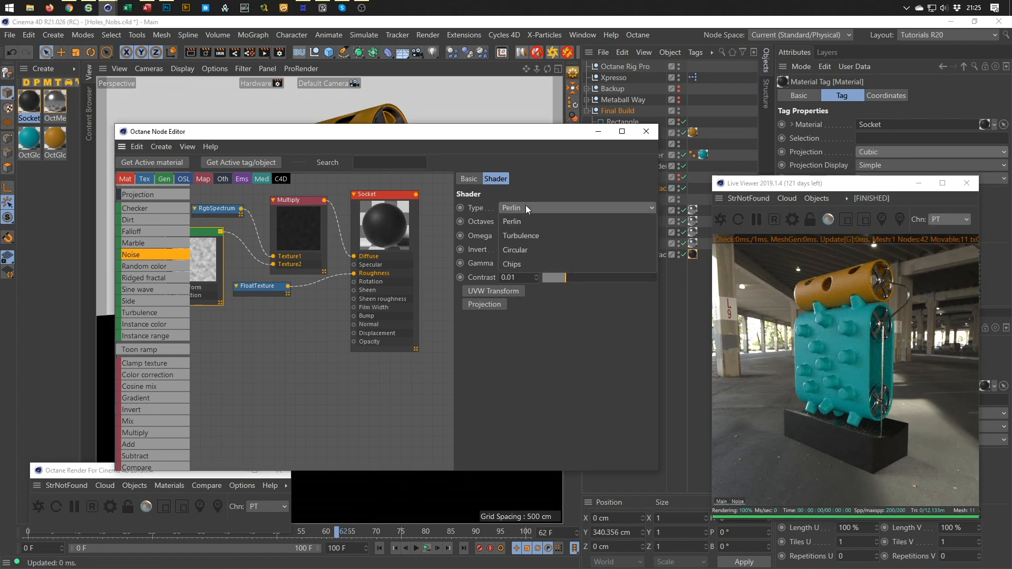
pyautogui.click(523, 261)
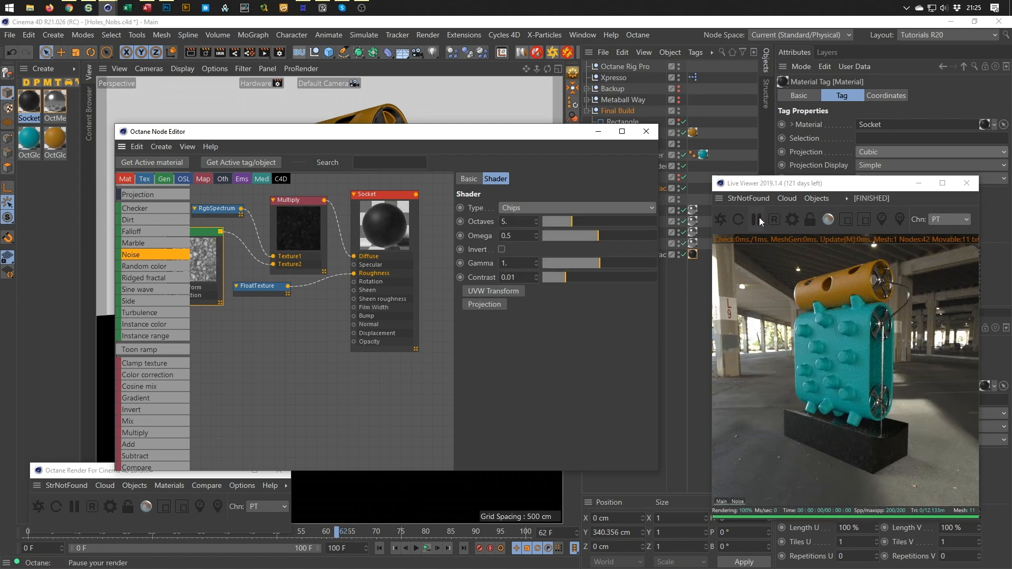
# Add an Octane Camera to the scene and lock it with a Protection tag
pyautogui.moveTo(495, 135); pyautogui.dragTo(428, 100)
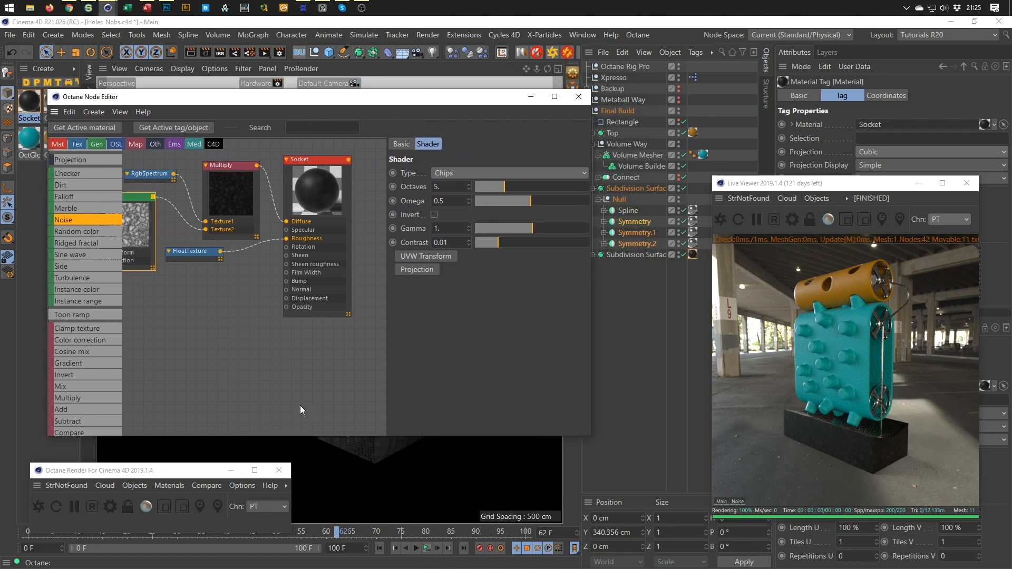
pyautogui.click(134, 485)
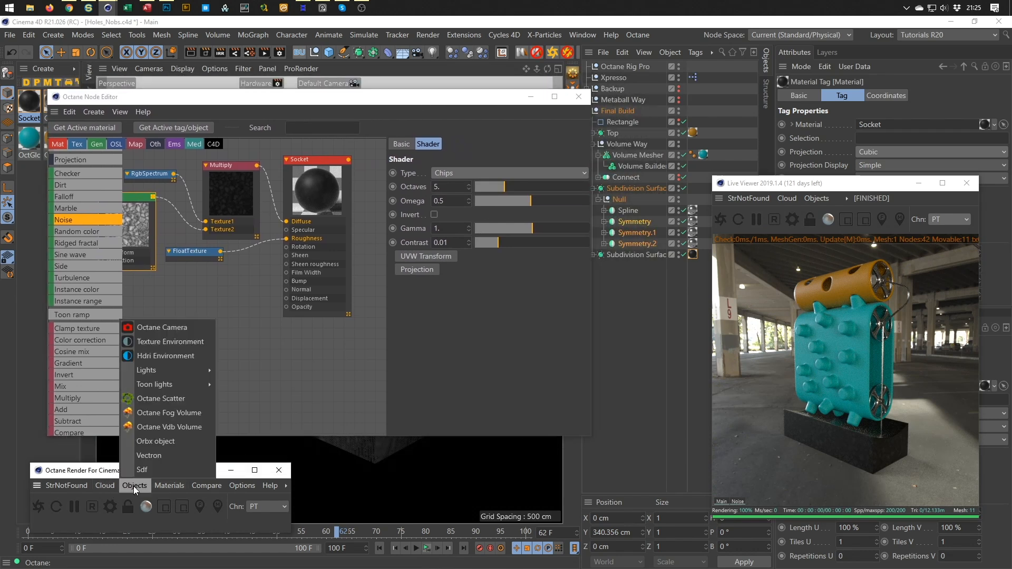
pyautogui.click(147, 329)
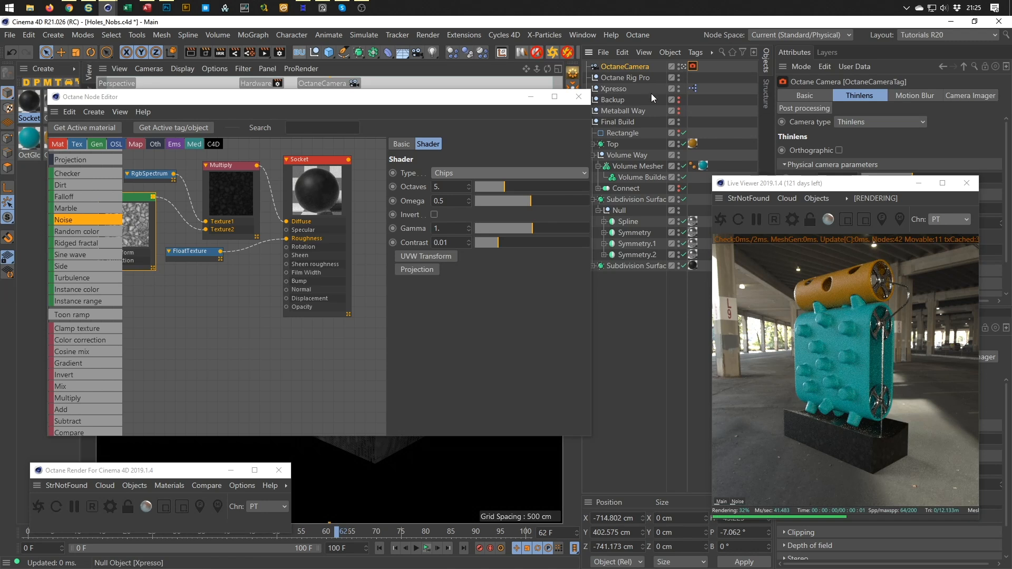
pyautogui.moveTo(477, 100); pyautogui.dragTo(431, 119)
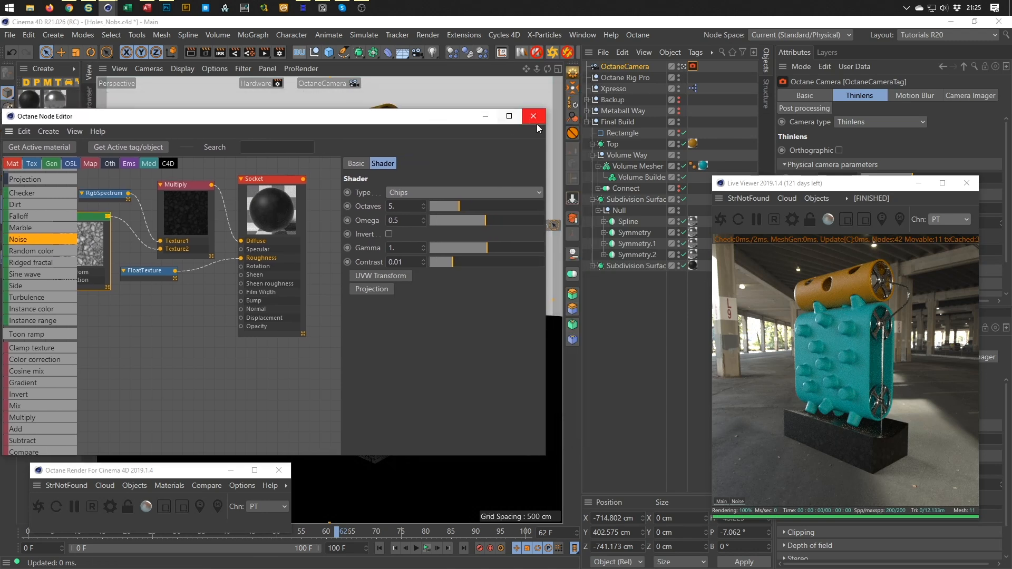
pyautogui.click(573, 134)
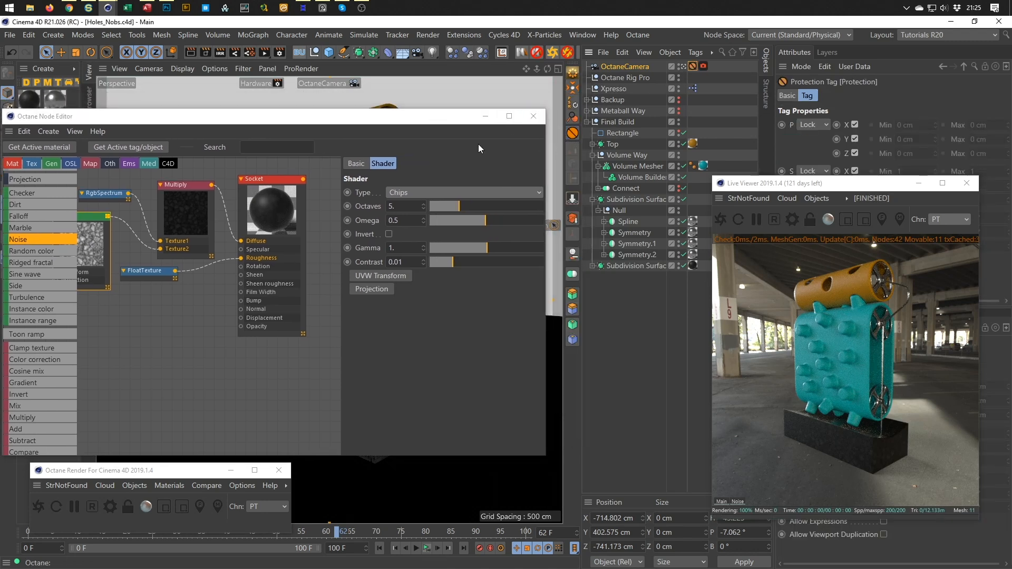
pyautogui.moveTo(435, 123); pyautogui.dragTo(470, 95)
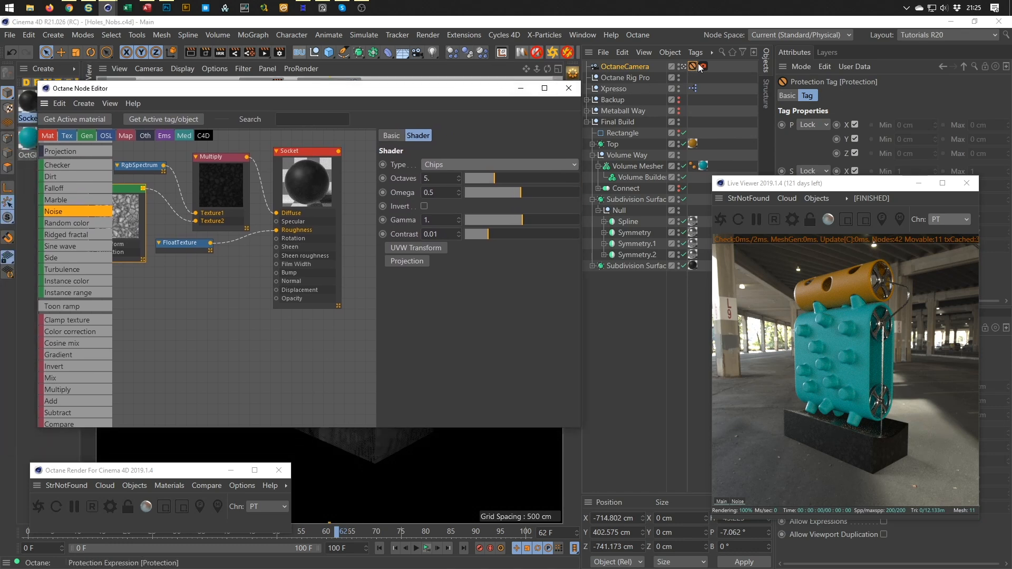
pyautogui.moveTo(852, 462)
pyautogui.mouseDown()
pyautogui.moveTo(897, 432)
pyautogui.moveTo(828, 408)
pyautogui.moveTo(888, 407)
pyautogui.moveTo(859, 465)
pyautogui.mouseUp()
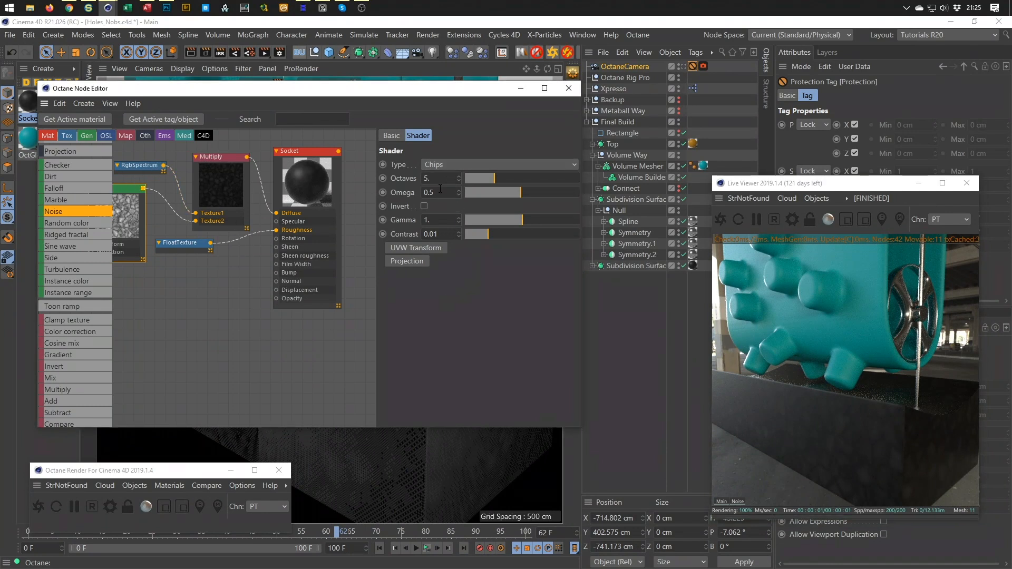
# Add a UVW Transform node to the Noise node and set its locked scale to 0.2 on all axes
pyautogui.moveTo(272, 238); pyautogui.dragTo(406, 227, button='middle')
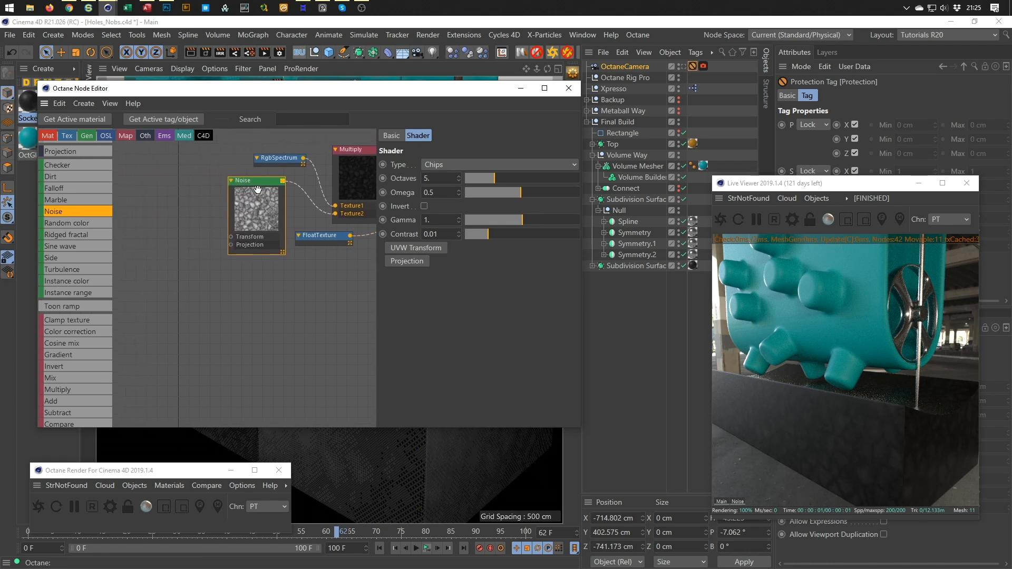
pyautogui.click(418, 250)
pyautogui.moveTo(261, 161); pyautogui.dragTo(158, 245)
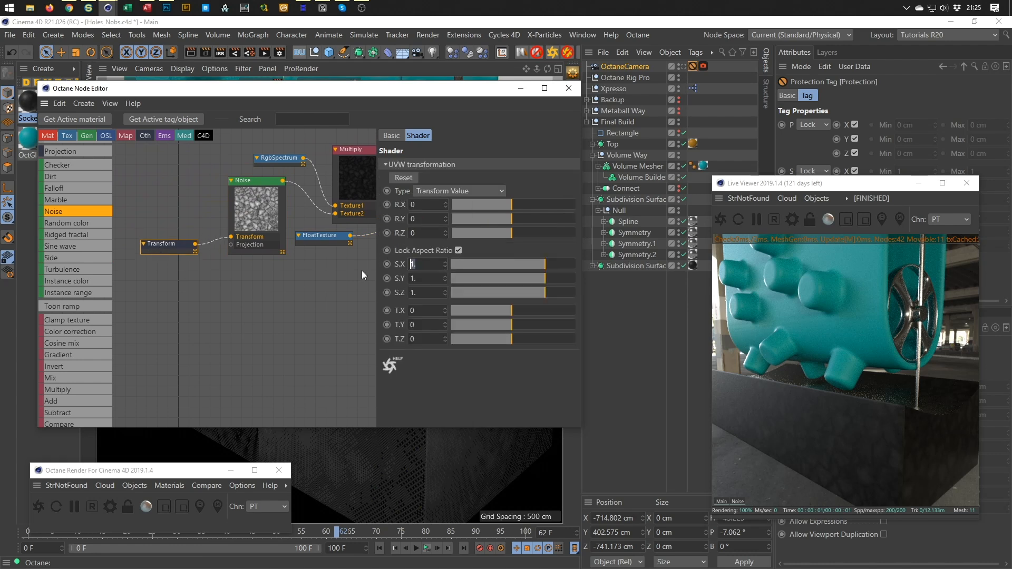
pyautogui.write('0.5')
pyautogui.press('Return')
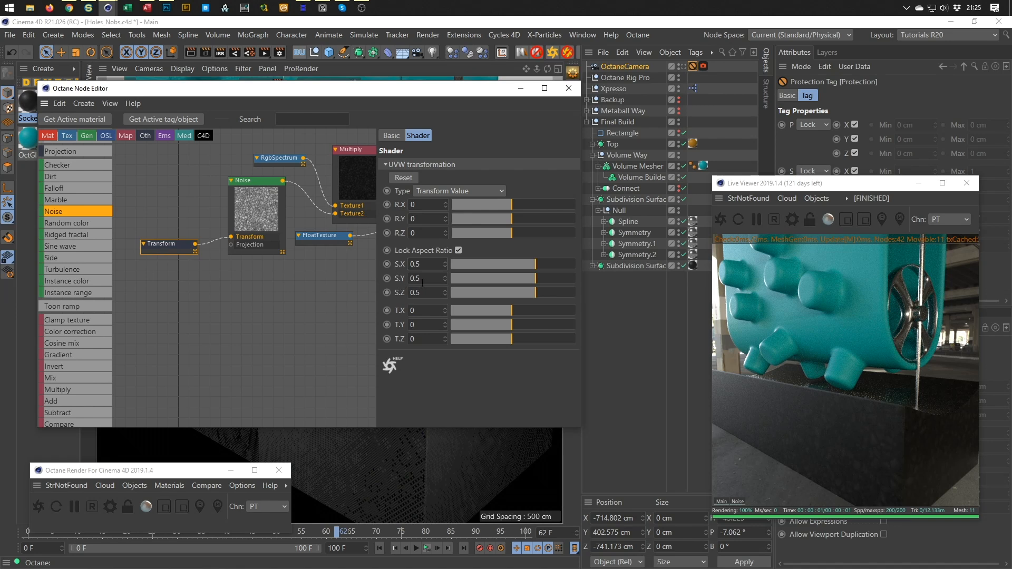
pyautogui.write('0.2')
pyautogui.press('Return')
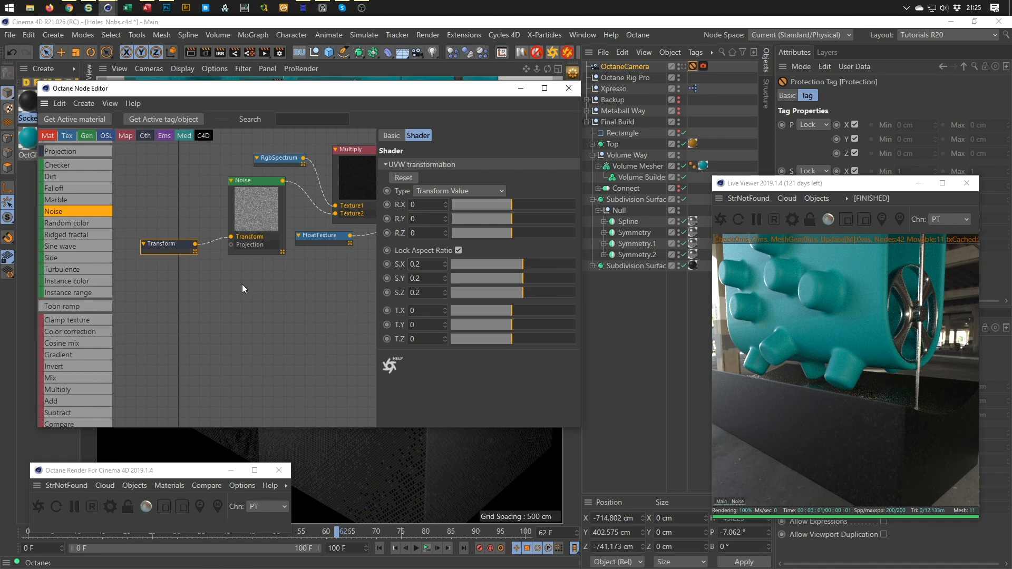
# Set the Noise node's contrast to about 0.038 and rearrange the Noise and Transform nodes in the graph
pyautogui.moveTo(162, 245); pyautogui.dragTo(122, 247)
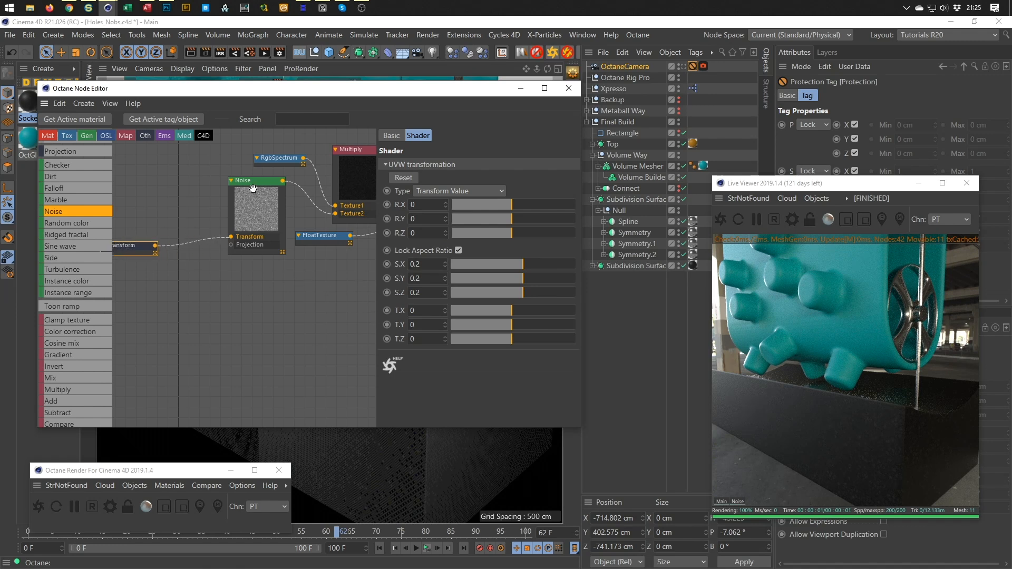
pyautogui.moveTo(253, 188); pyautogui.dragTo(215, 197)
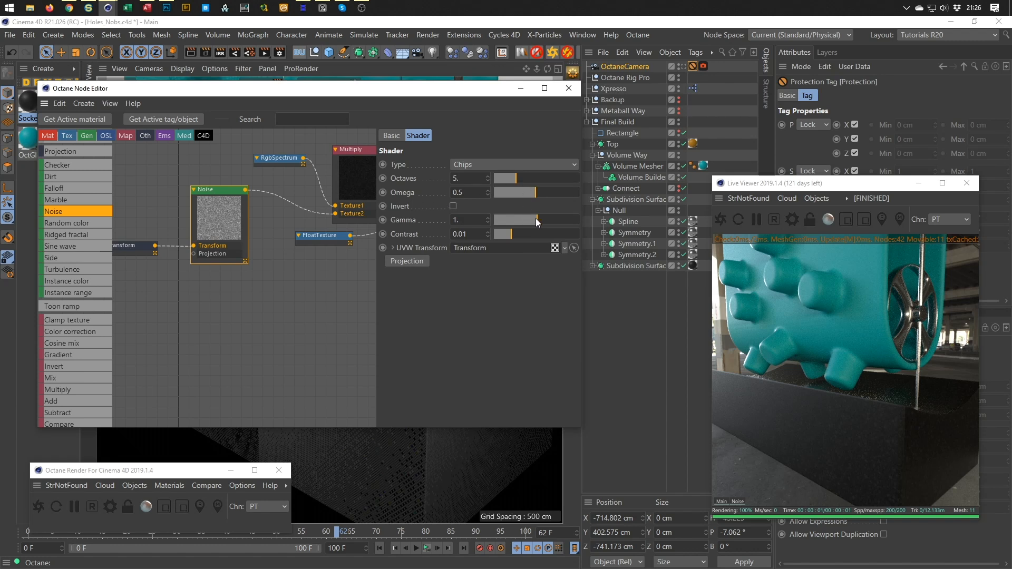
pyautogui.moveTo(520, 233); pyautogui.dragTo(539, 238)
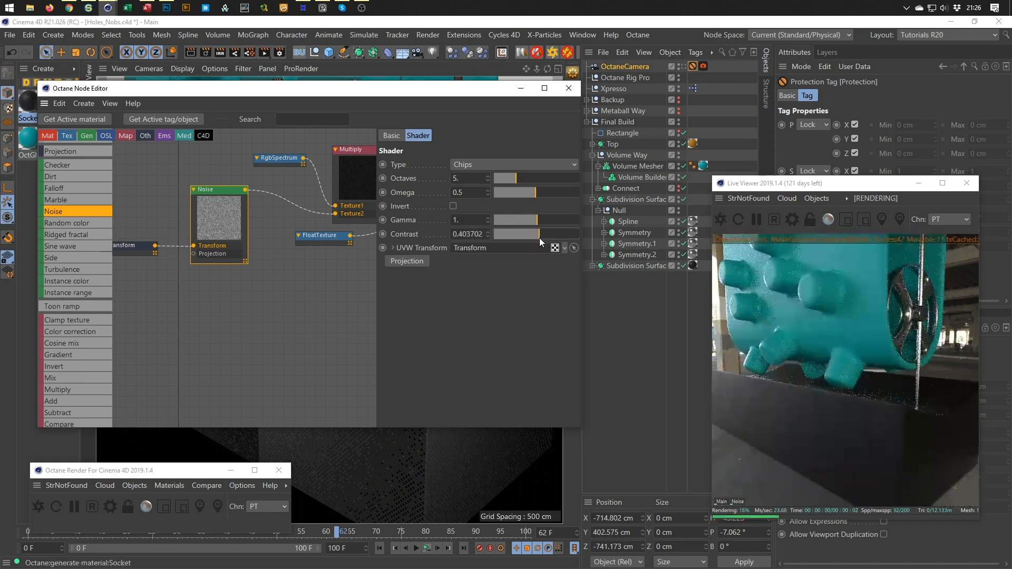
pyautogui.moveTo(532, 238); pyautogui.dragTo(521, 238)
pyautogui.moveTo(205, 191); pyautogui.dragTo(186, 190)
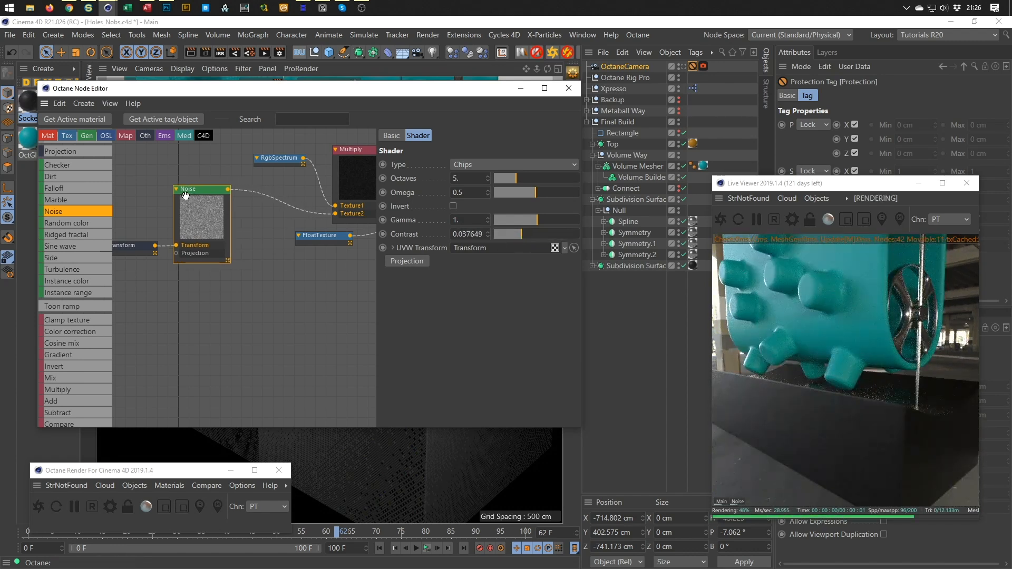
pyautogui.moveTo(127, 248)
pyautogui.mouseDown()
pyautogui.moveTo(118, 252)
pyautogui.moveTo(126, 230)
pyautogui.mouseUp()
pyautogui.moveTo(189, 193); pyautogui.dragTo(206, 181)
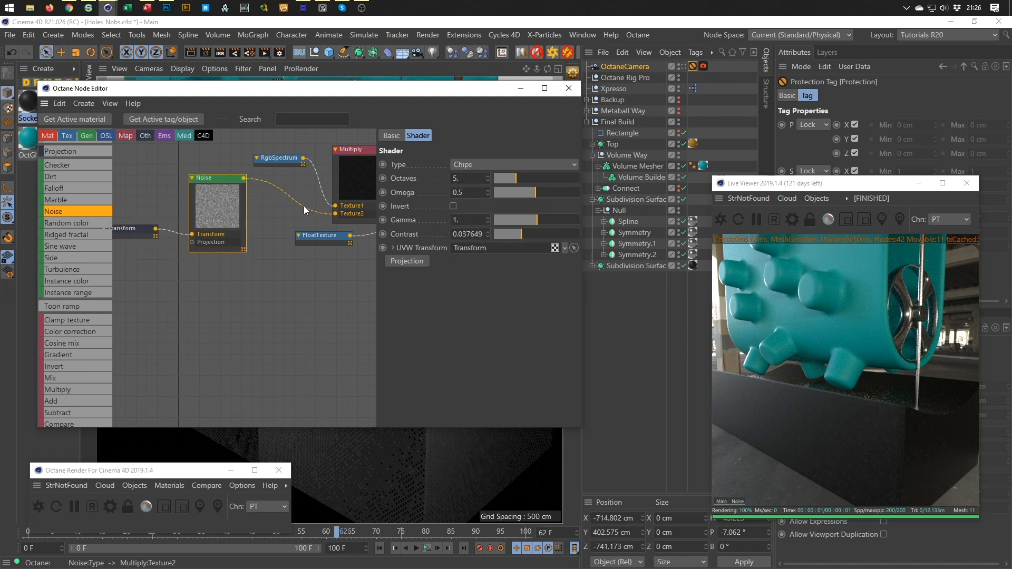
# Feed the Noise into the Socket material's Bump input through a Color Correction node with brightness about 0.255, and save the scene
pyautogui.moveTo(320, 221); pyautogui.dragTo(229, 215, button='middle')
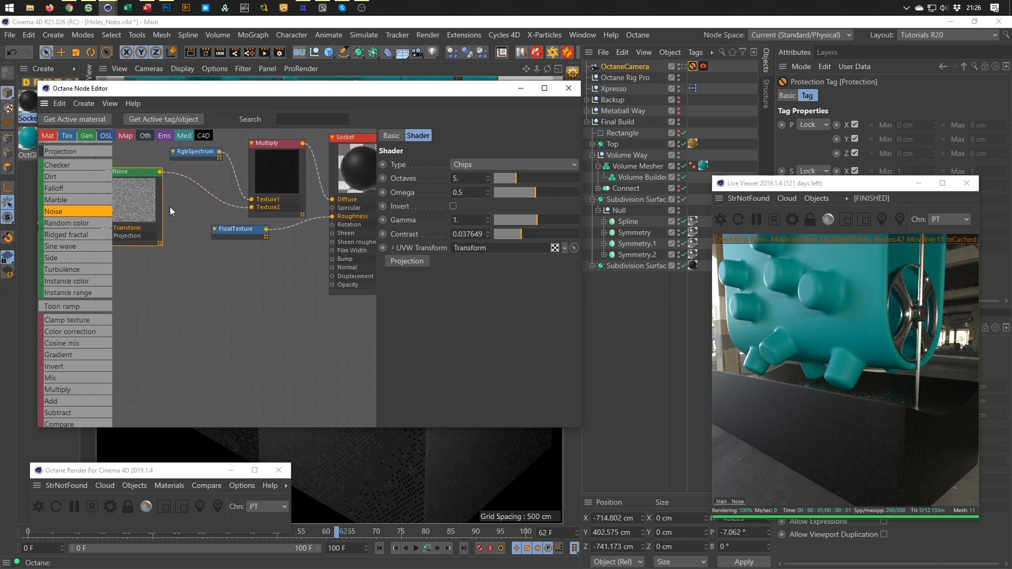
pyautogui.moveTo(122, 176); pyautogui.dragTo(332, 260)
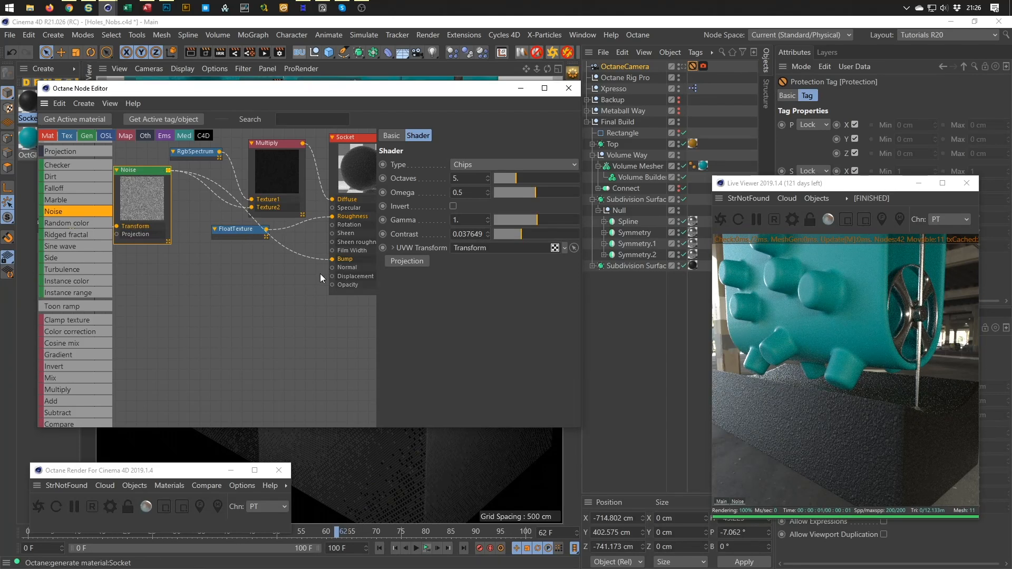
pyautogui.moveTo(147, 169); pyautogui.dragTo(146, 286)
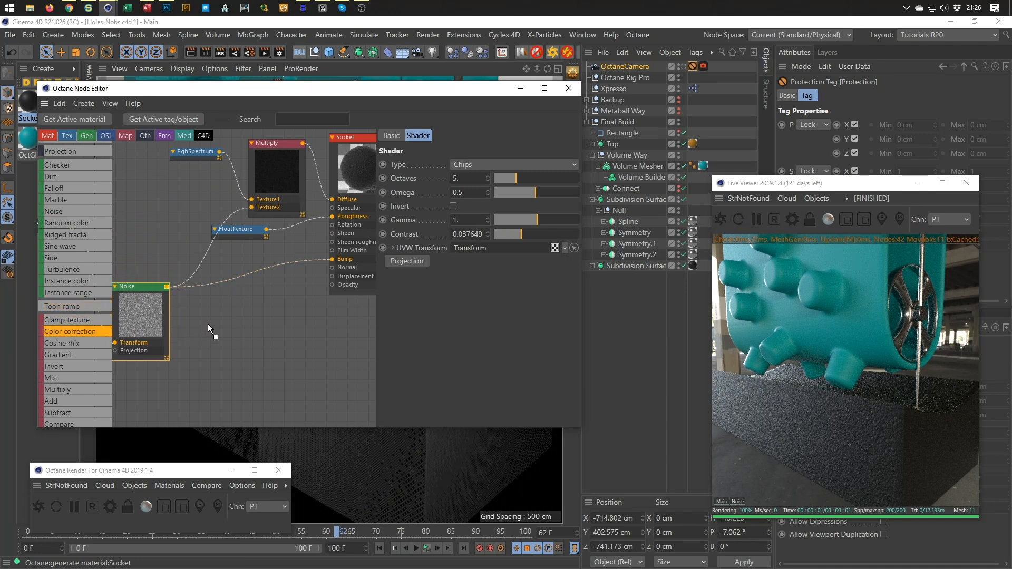
pyautogui.moveTo(252, 270); pyautogui.dragTo(252, 272)
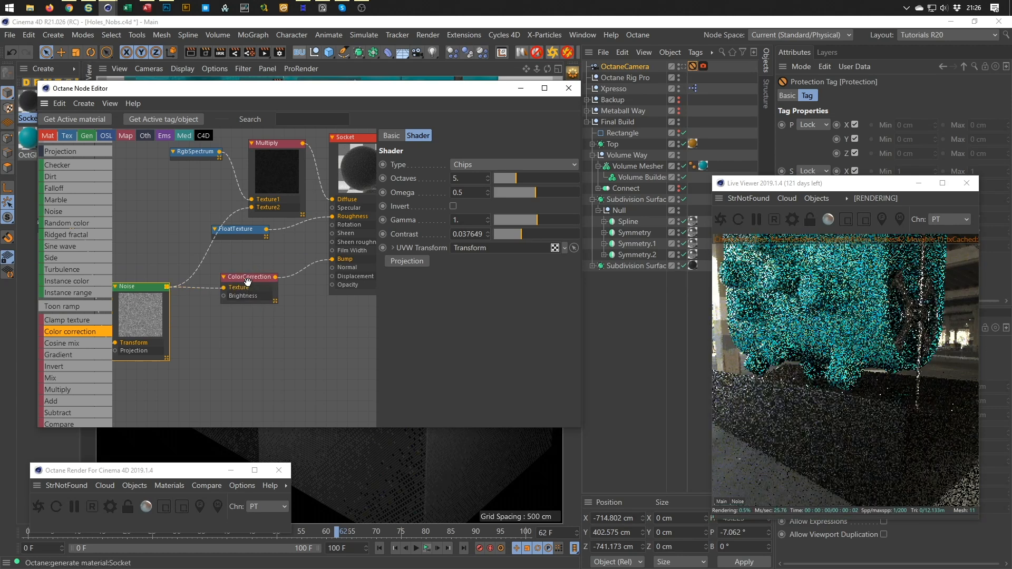
pyautogui.moveTo(544, 225); pyautogui.dragTo(491, 224)
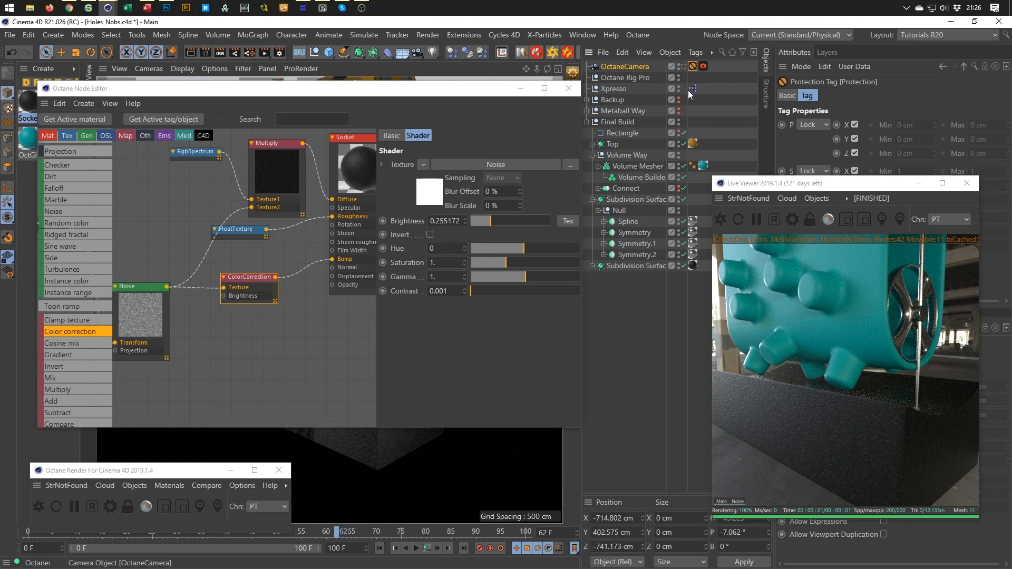
pyautogui.hotkey('ctrl', 's')
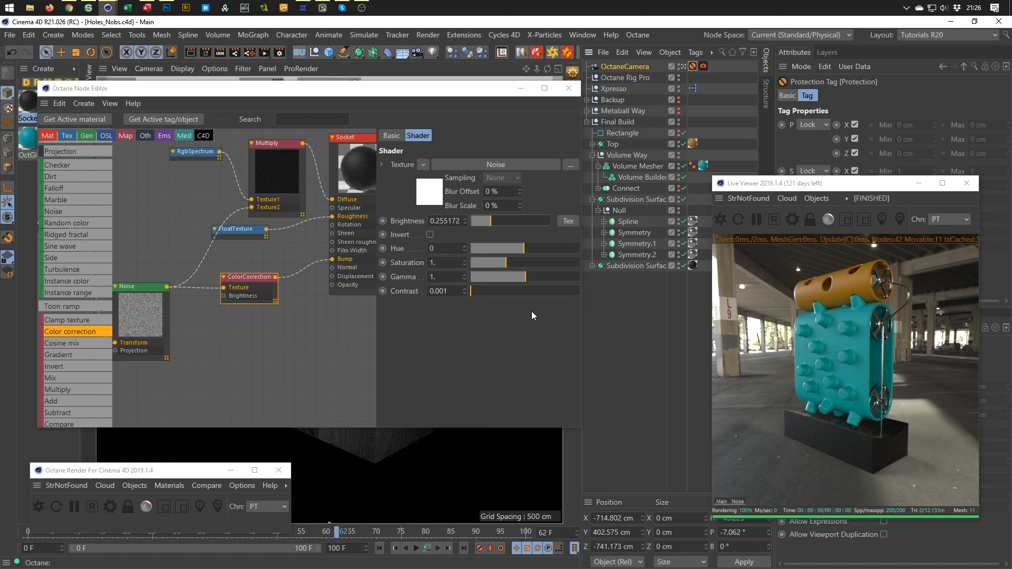
pyautogui.click(567, 89)
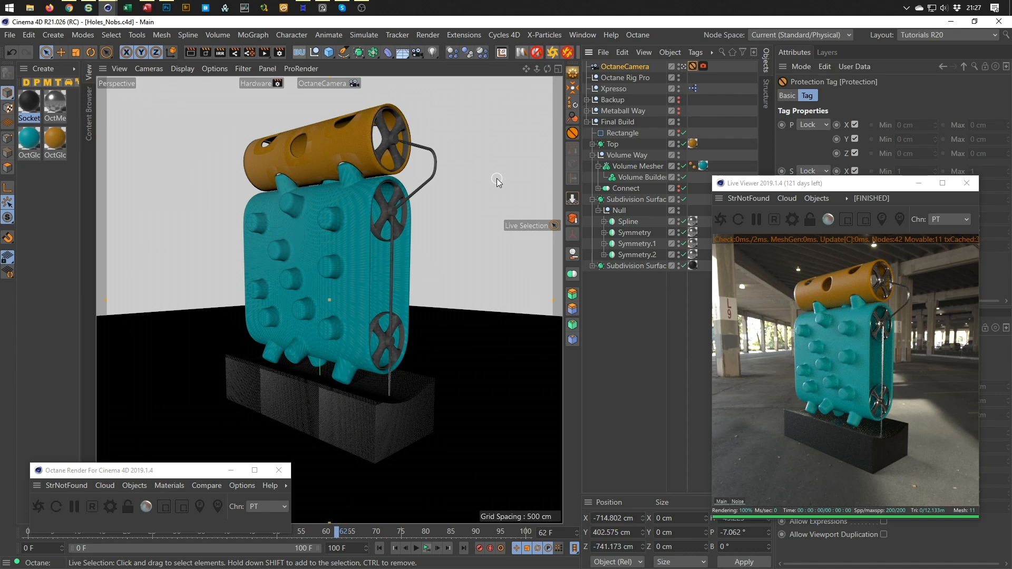
# Reopen the Socket material's node graph and set the Rgb spectrum color's value to 100%
pyautogui.click(27, 103)
pyautogui.click(169, 485)
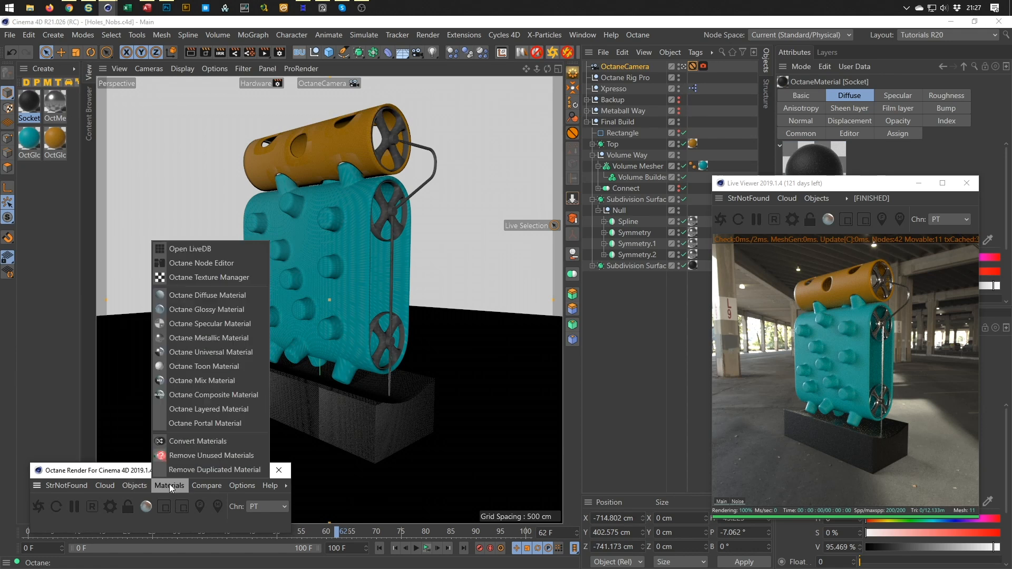
pyautogui.click(216, 258)
pyautogui.moveTo(404, 204); pyautogui.dragTo(199, 109)
pyautogui.click(170, 170)
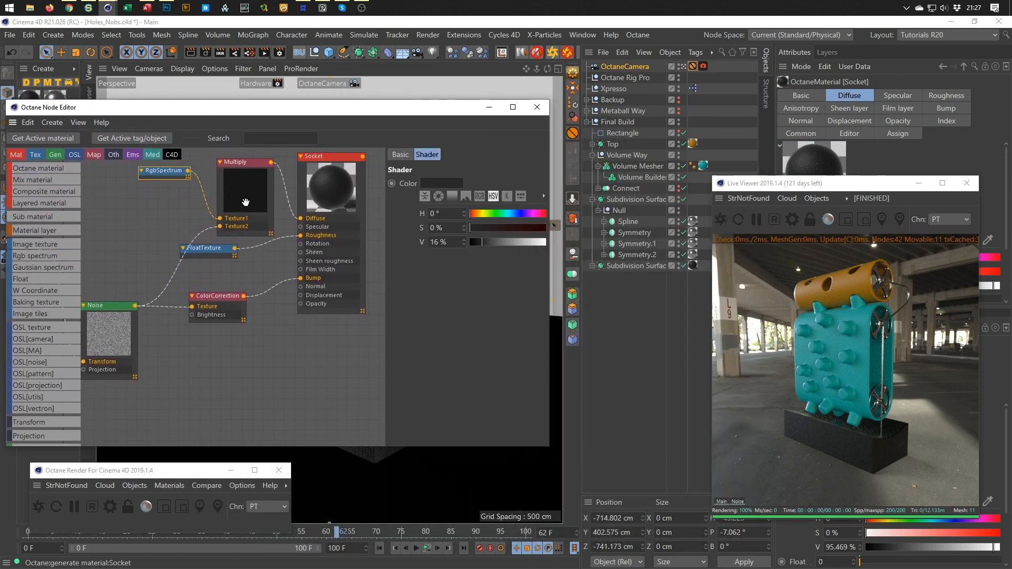
pyautogui.click(492, 242)
pyautogui.moveTo(493, 244); pyautogui.dragTo(545, 250)
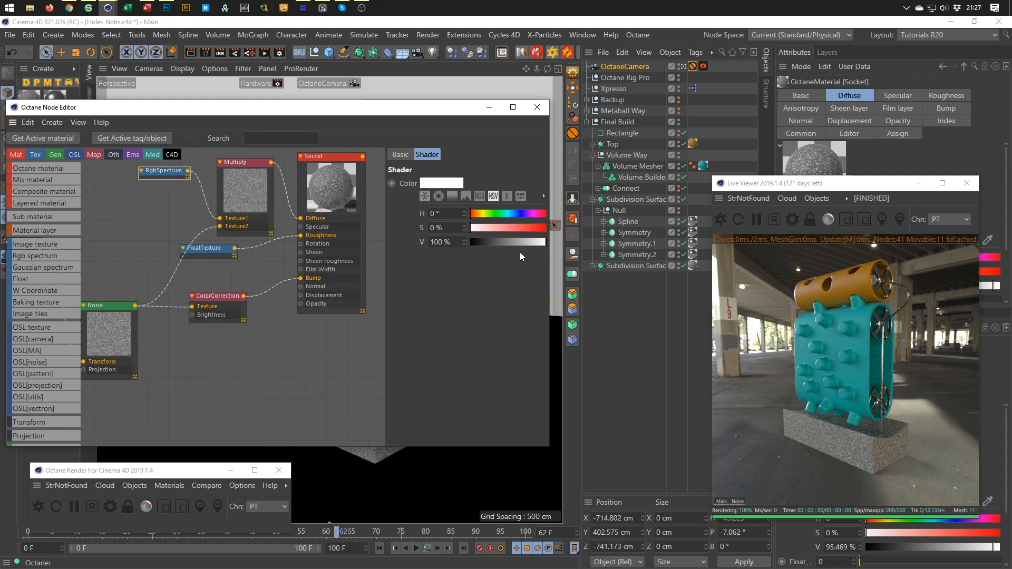
# Set the Float texture driving the Socket material's Roughness to about 0.404
pyautogui.click(218, 251)
pyautogui.moveTo(507, 187); pyautogui.dragTo(514, 187)
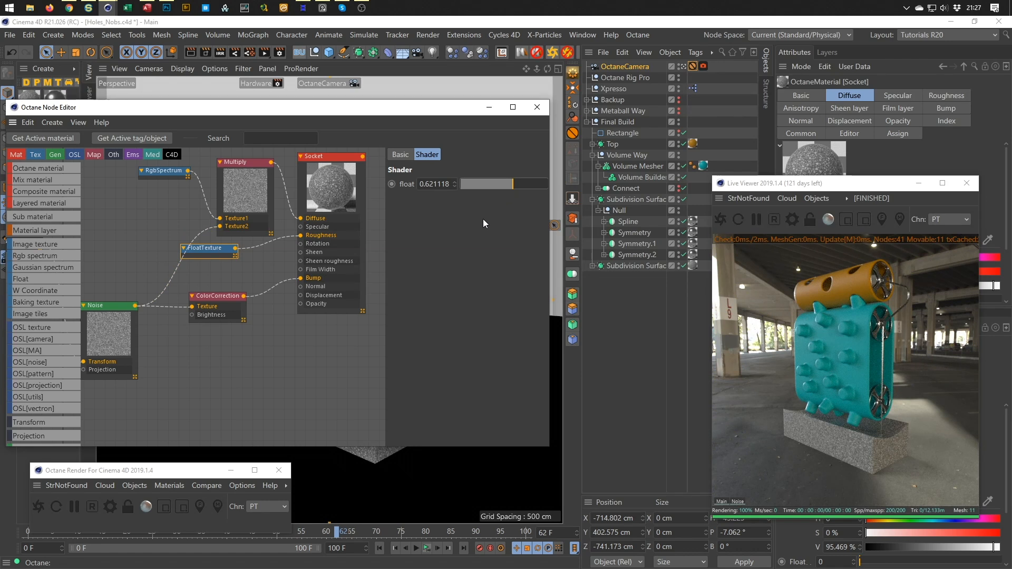
pyautogui.click(495, 185)
pyautogui.click(644, 53)
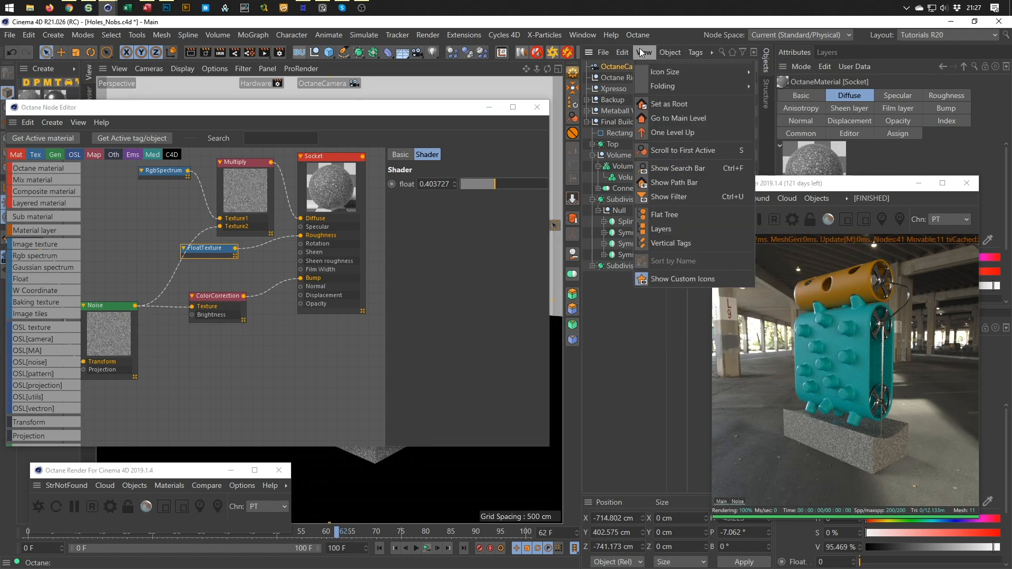
pyautogui.moveTo(674, 51)
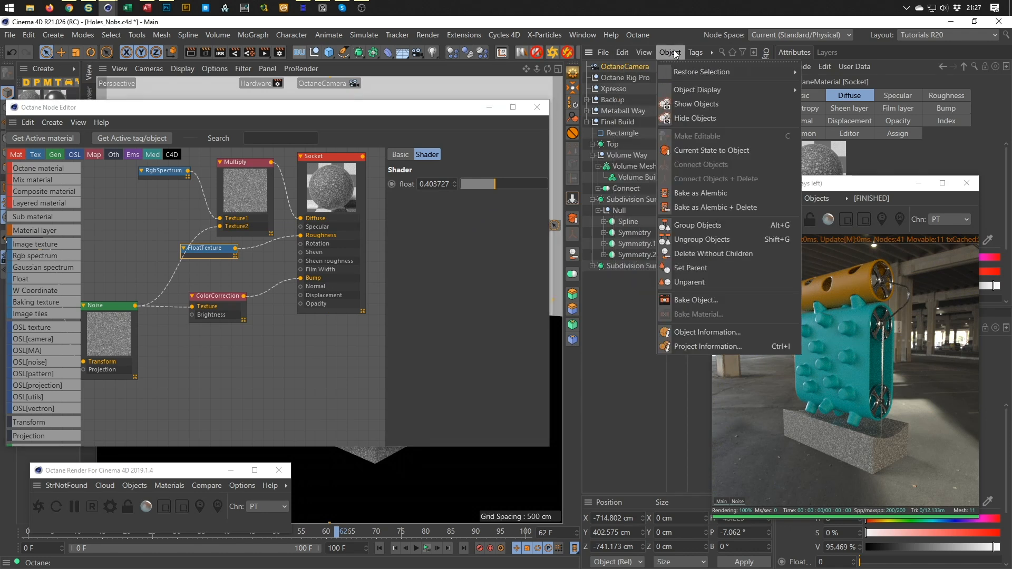
pyautogui.click(671, 51)
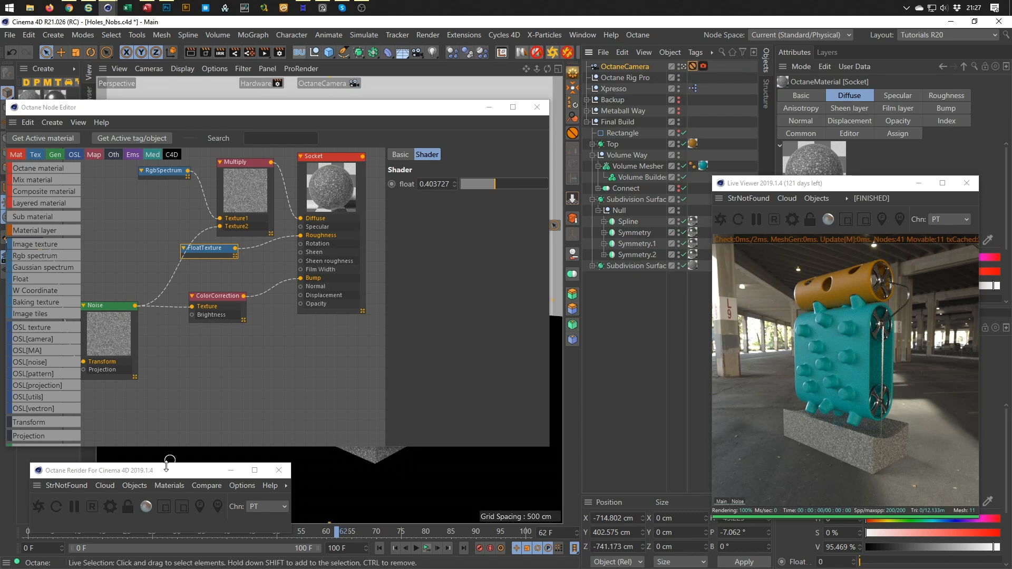
# Open the Octane LiveDB manager, arrange it in front of the node editor, and tidy its category tree
pyautogui.click(160, 486)
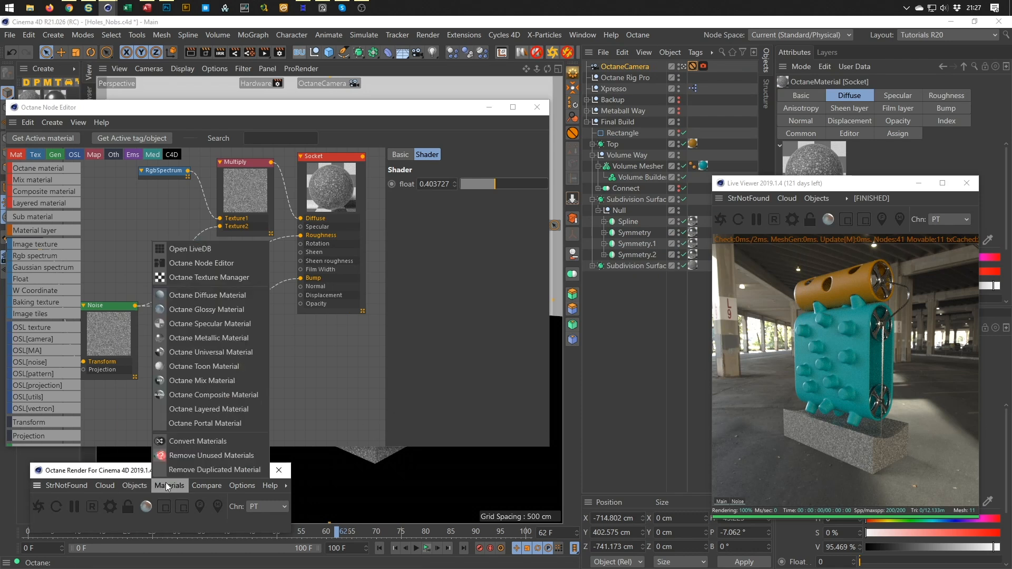
pyautogui.click(206, 252)
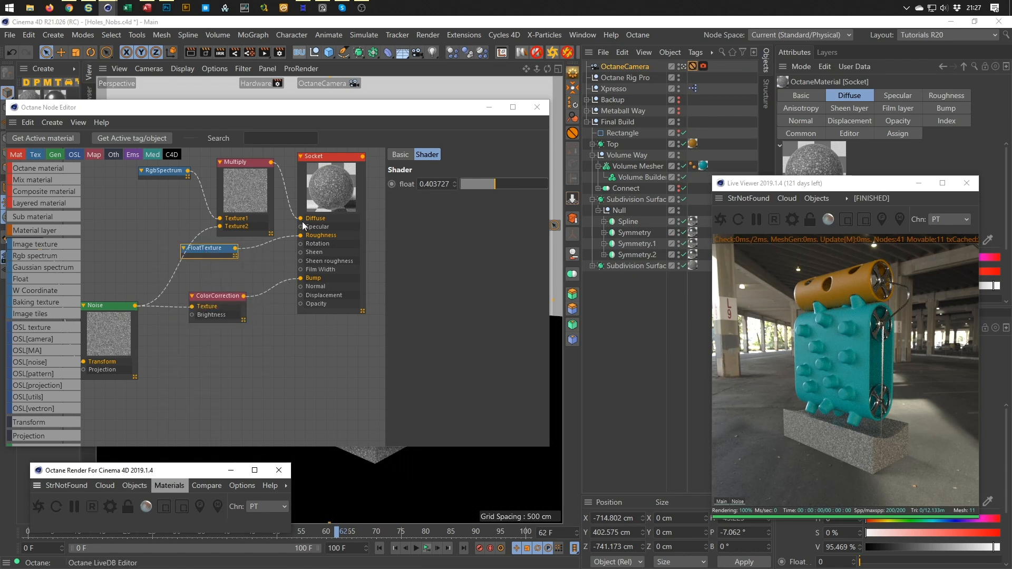
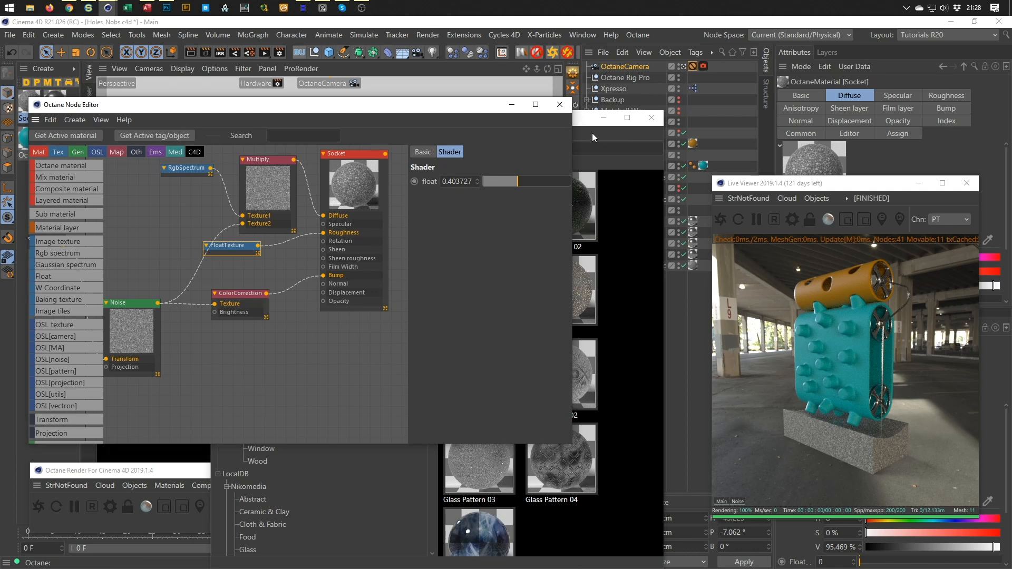
pyautogui.moveTo(457, 110); pyautogui.dragTo(481, 231)
pyautogui.click(501, 126)
pyautogui.moveTo(501, 124); pyautogui.dragTo(497, 53)
pyautogui.click(224, 214)
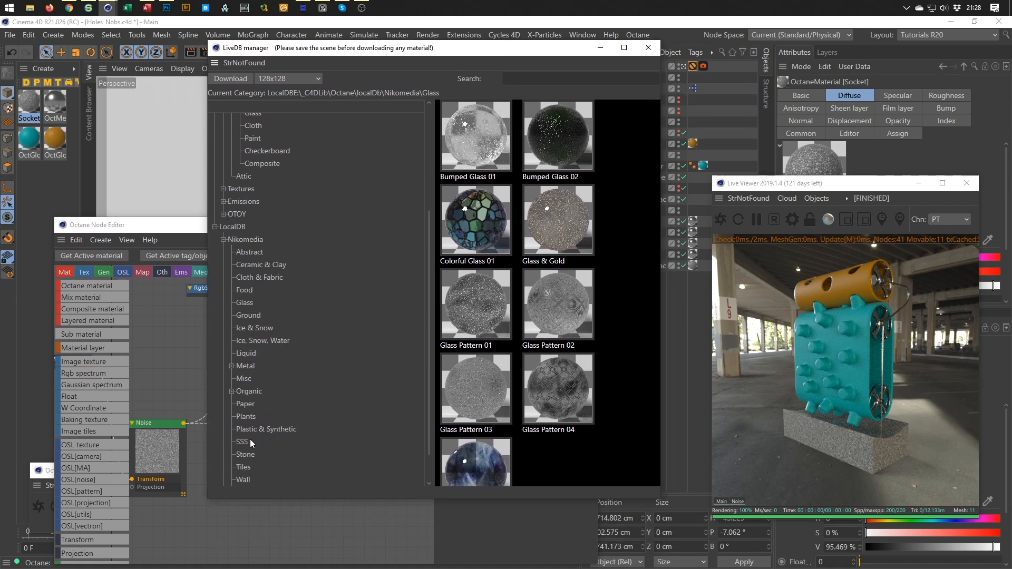
# Download the Wood_006 material from the Nikomedia Wood category of the LocalDB
pyautogui.scroll(-1, 253, 425)
pyautogui.click(253, 452)
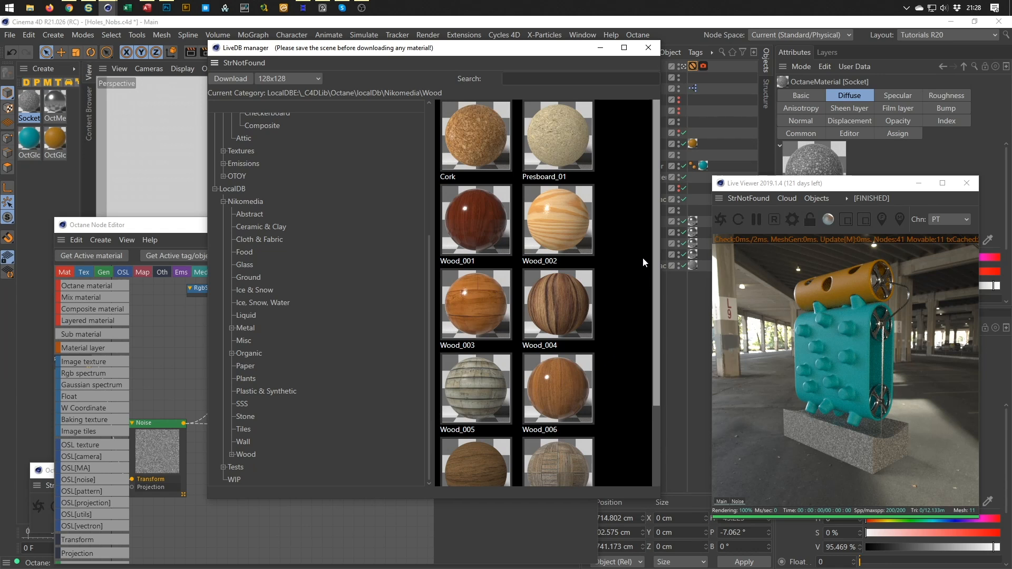
pyautogui.moveTo(656, 174)
pyautogui.mouseDown()
pyautogui.moveTo(642, 353)
pyautogui.moveTo(650, 182)
pyautogui.mouseUp()
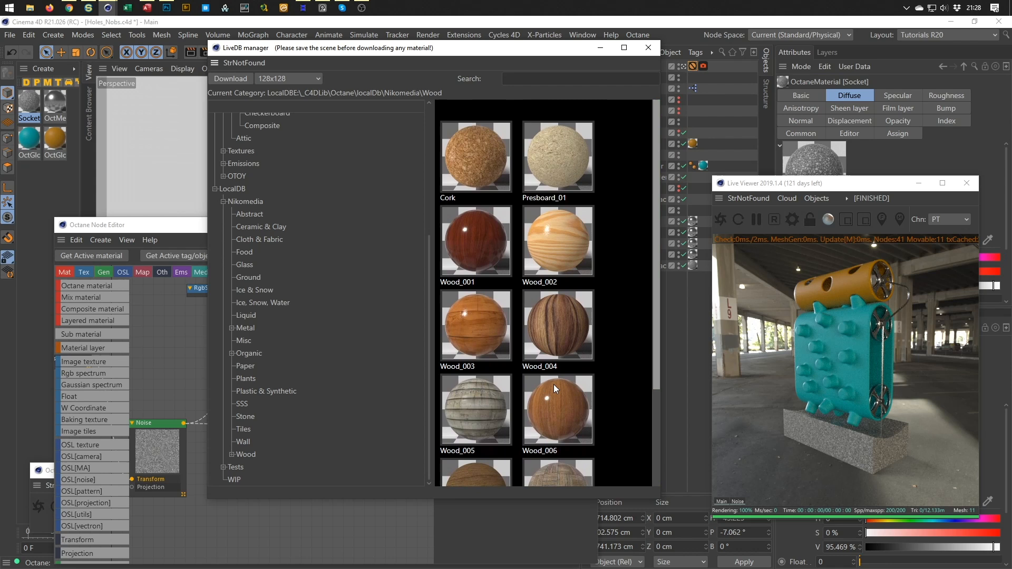
pyautogui.click(562, 403)
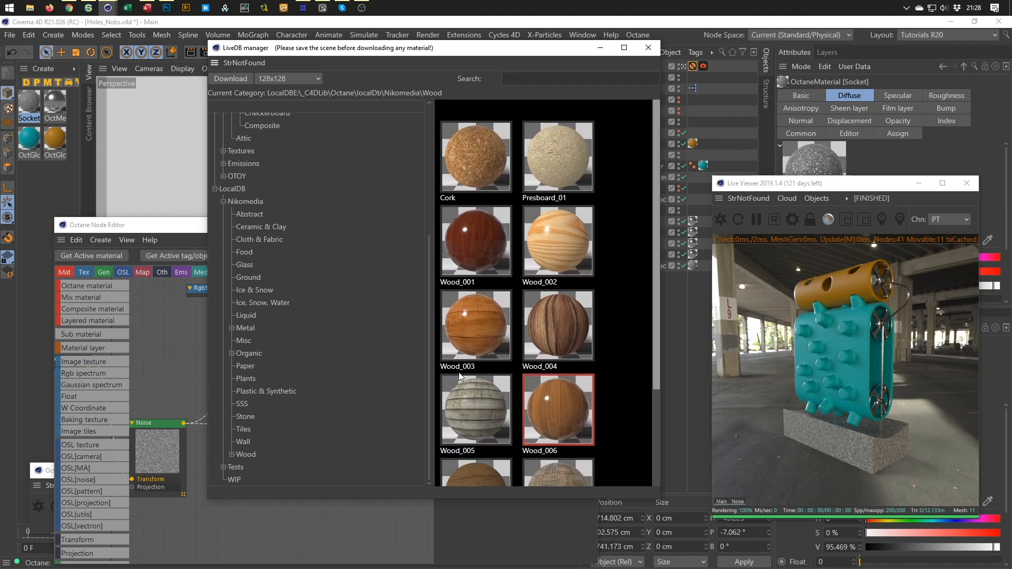
pyautogui.click(234, 79)
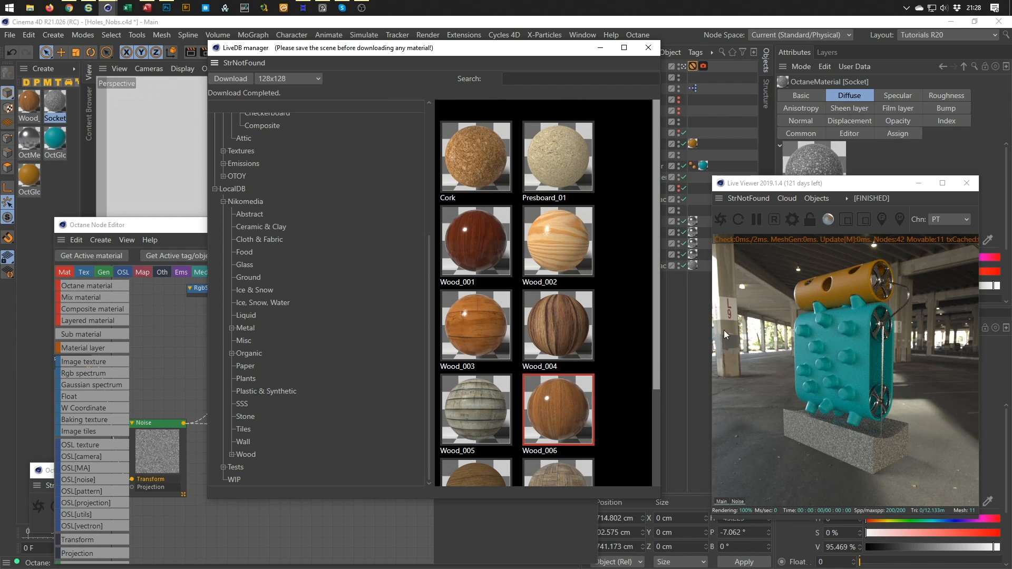
# Assign Wood_006 to the socket's Subdivision Surface in place of the Socket material and display its material tag properties
pyautogui.moveTo(514, 48); pyautogui.dragTo(449, 68)
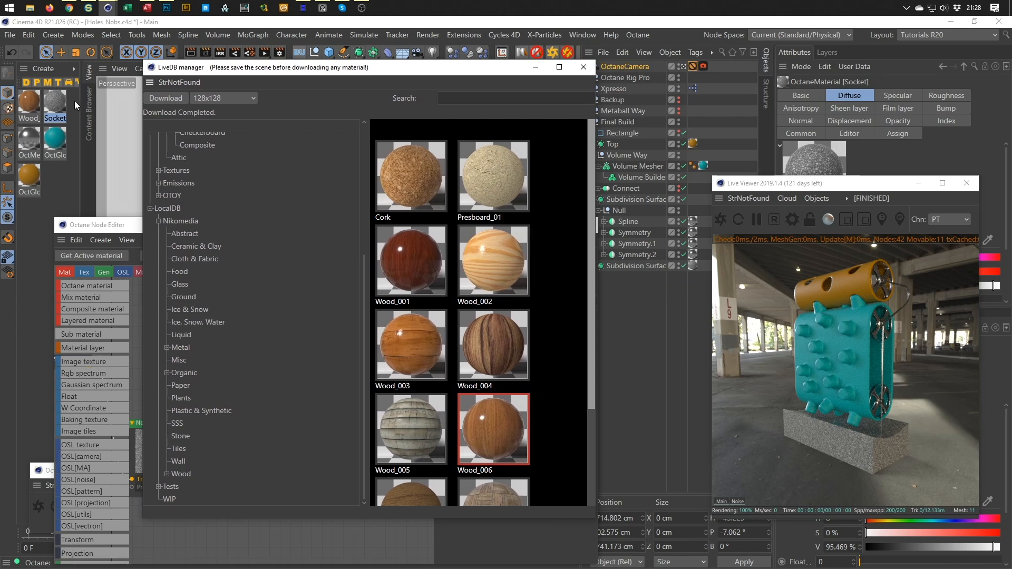
pyautogui.moveTo(32, 105); pyautogui.dragTo(692, 268)
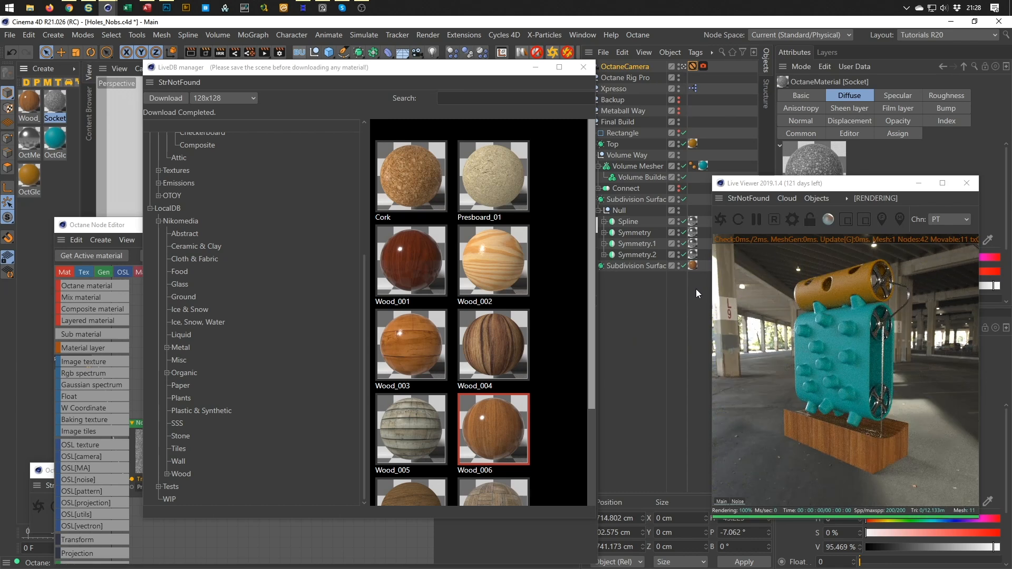
pyautogui.moveTo(833, 184); pyautogui.dragTo(840, 141)
pyautogui.click(693, 265)
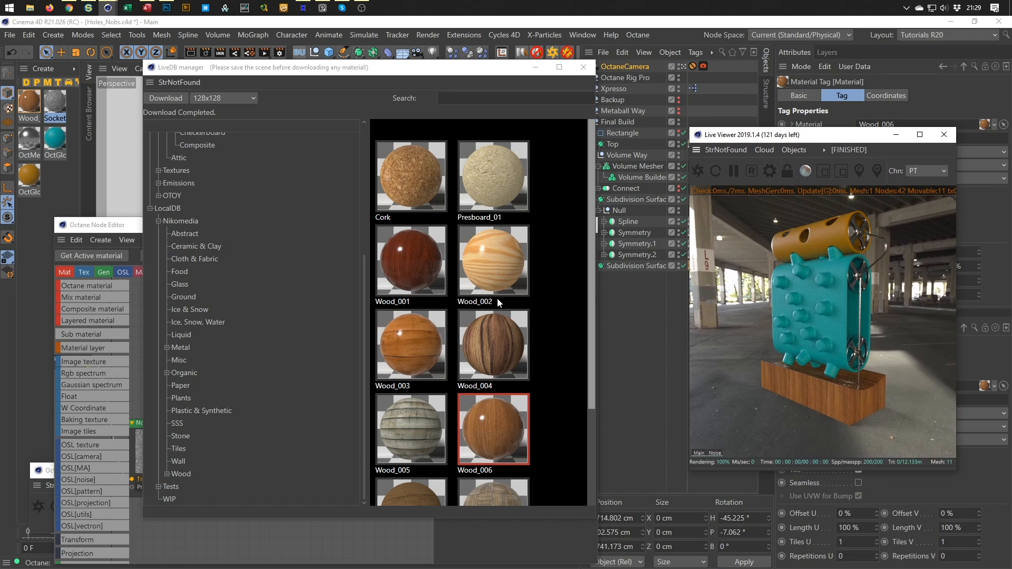
pyautogui.scroll(-1, 592, 280)
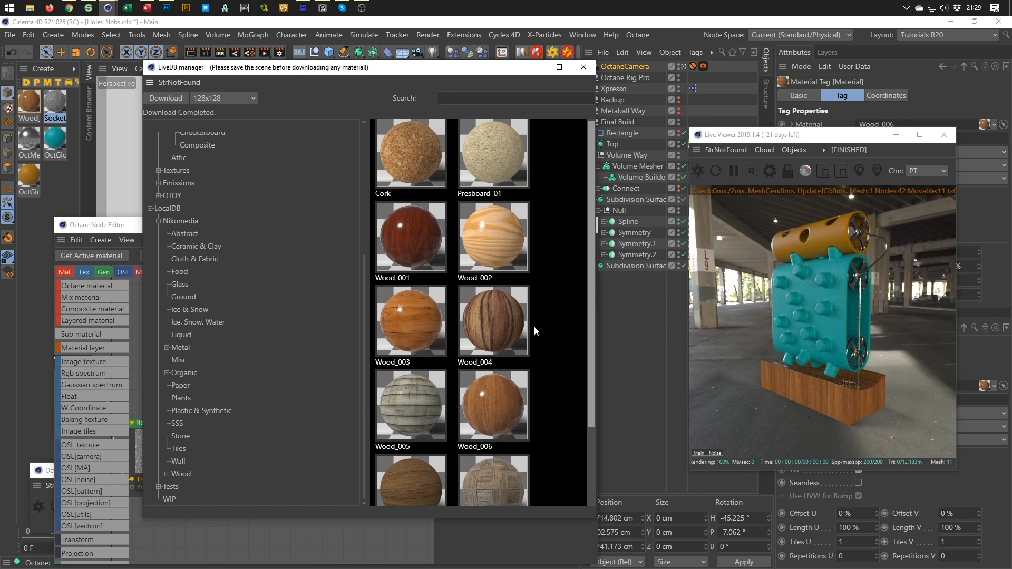
# Download Wood_003 from the LocalDB and apply it to the floor in the Live Viewer render
pyautogui.click(421, 329)
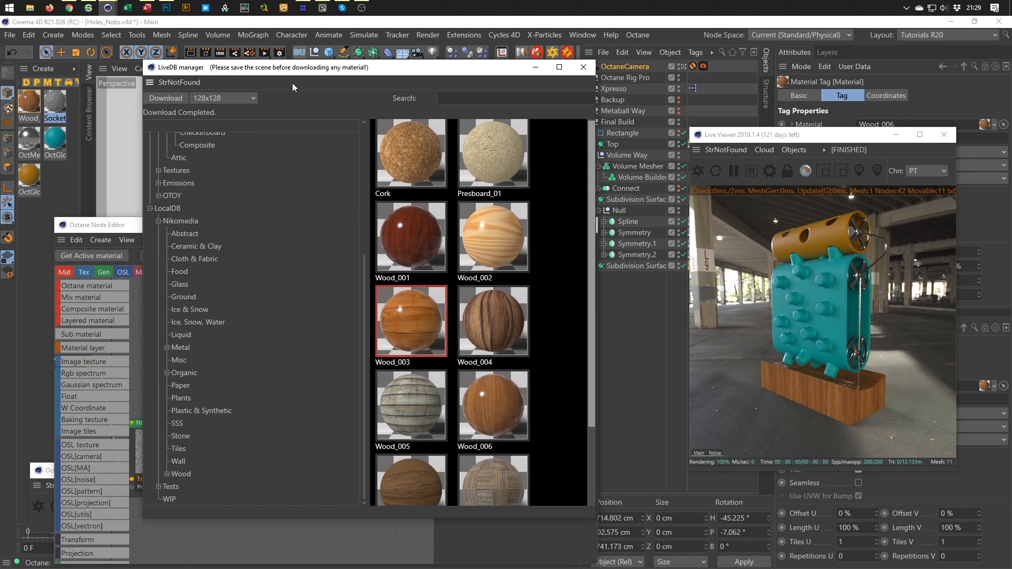
pyautogui.click(162, 96)
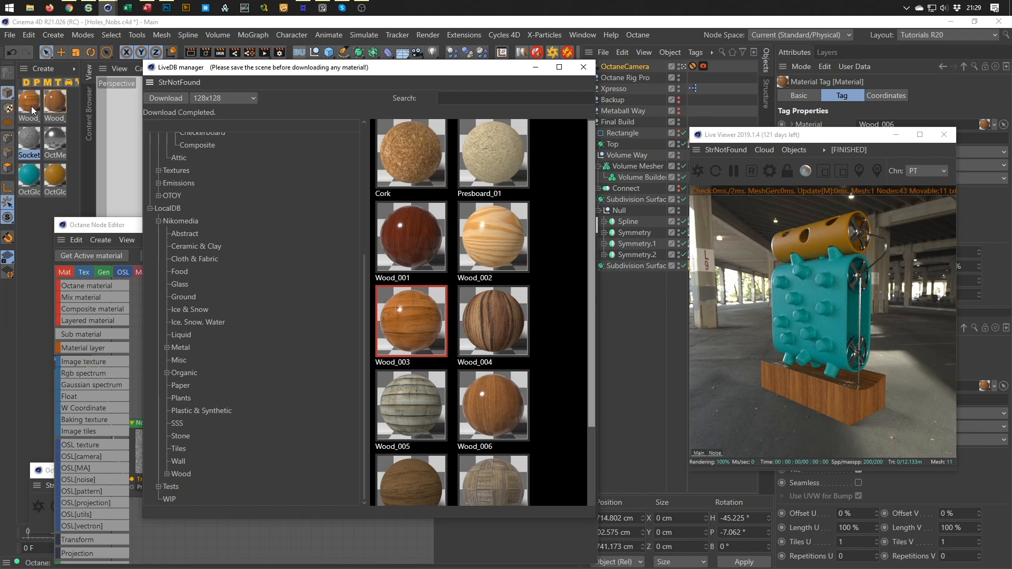
pyautogui.moveTo(27, 103); pyautogui.dragTo(743, 337)
pyautogui.moveTo(787, 140); pyautogui.dragTo(818, 167)
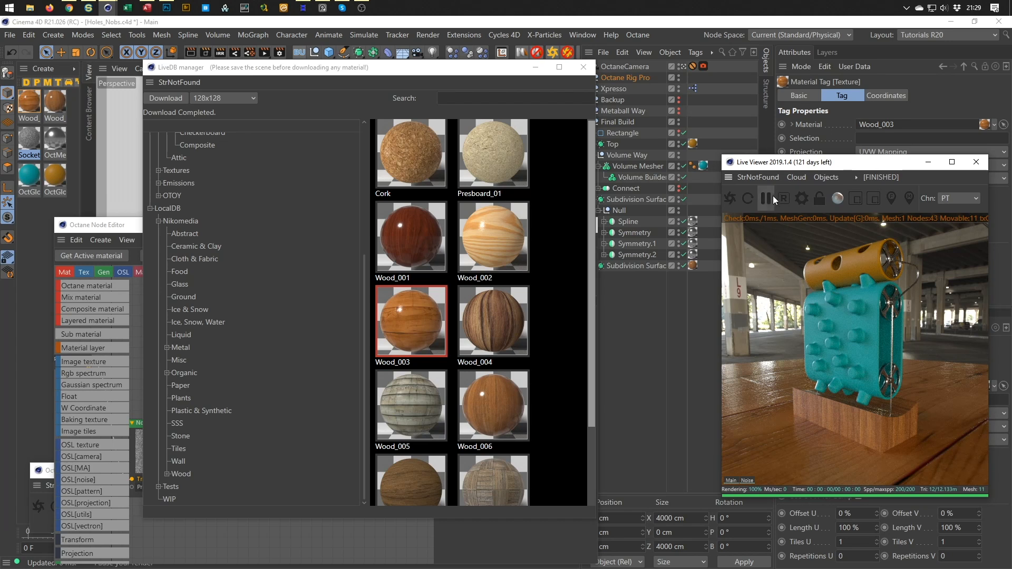
# Close the Octane Node Editor and move the LiveDB manager clear of the material list and upper viewport
pyautogui.moveTo(389, 68); pyautogui.dragTo(339, 85)
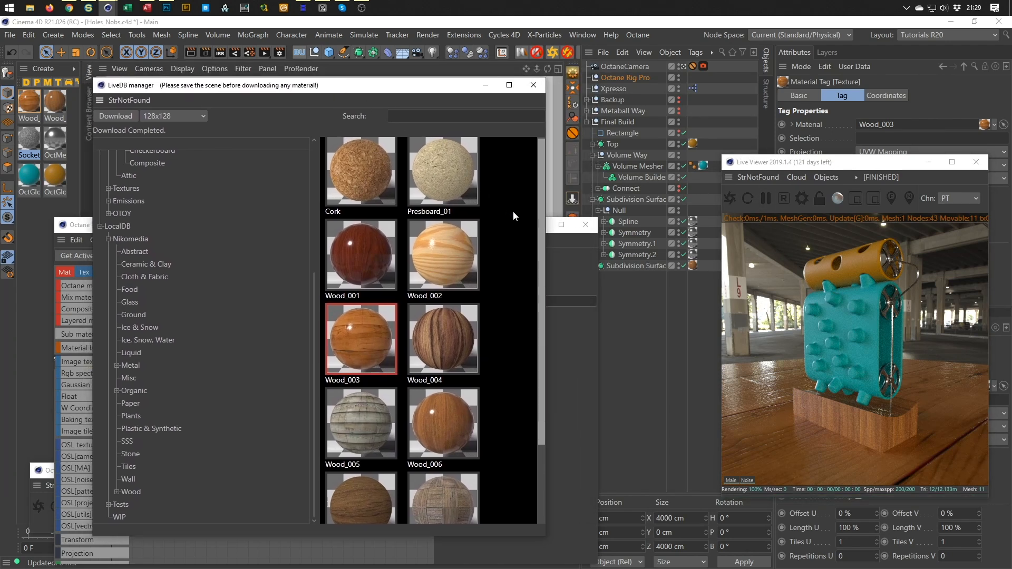
pyautogui.click(548, 237)
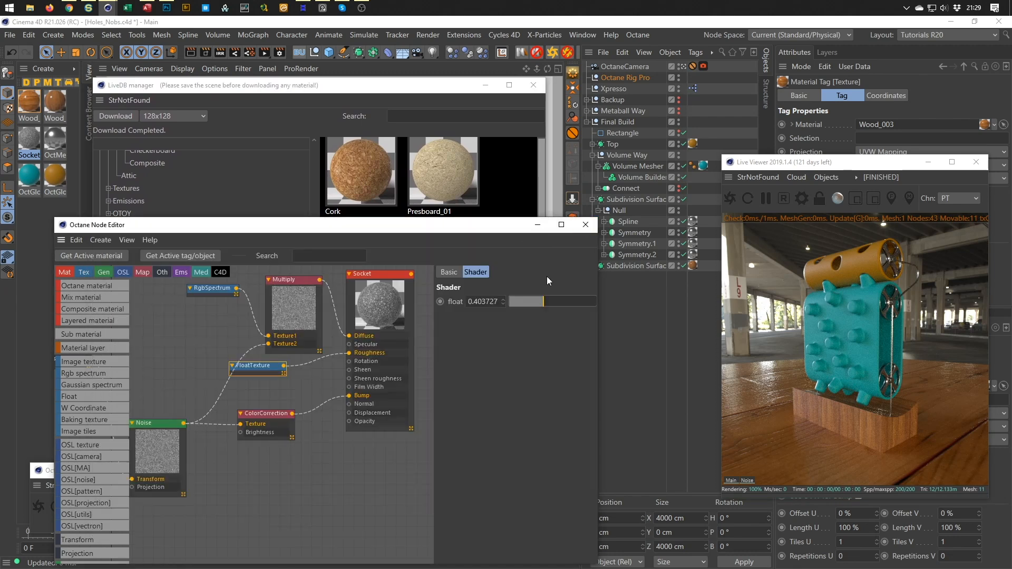
pyautogui.click(586, 225)
pyautogui.click(407, 85)
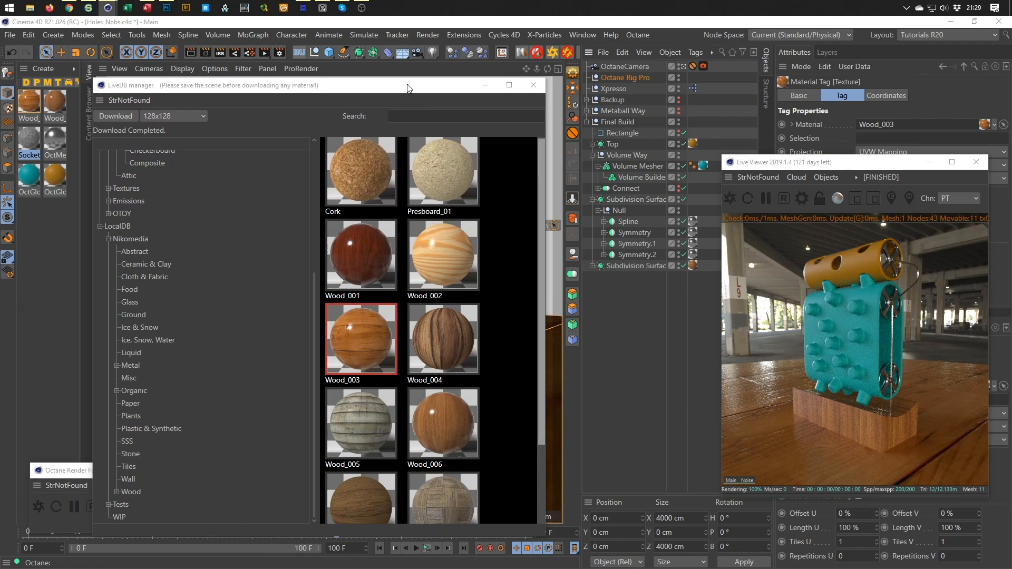
pyautogui.moveTo(408, 85); pyautogui.dragTo(365, 203)
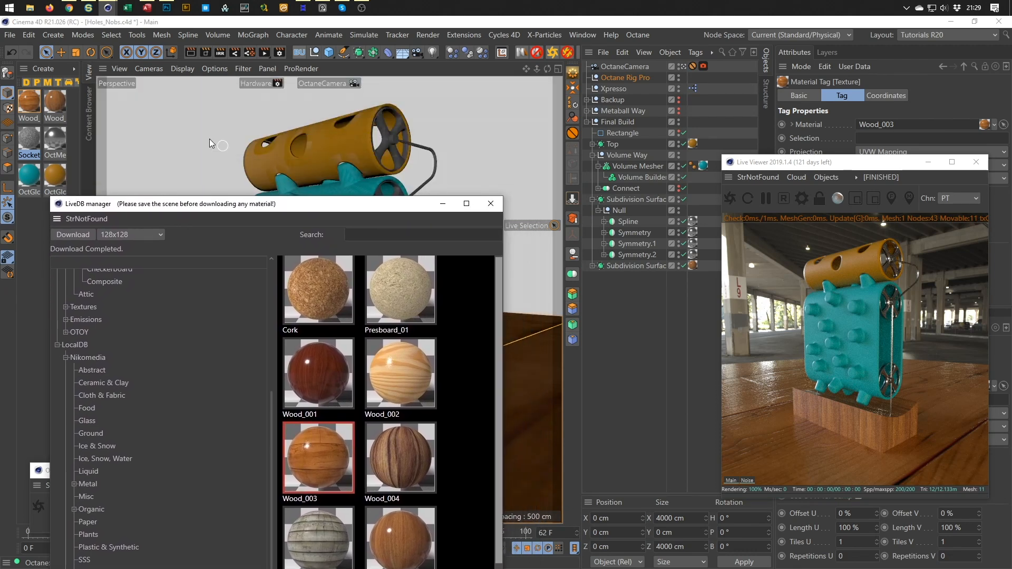
# Open Wood_003 in the Material Editor, enlarge the window, and show the objects the material is assigned to
pyautogui.doubleClick(26, 101)
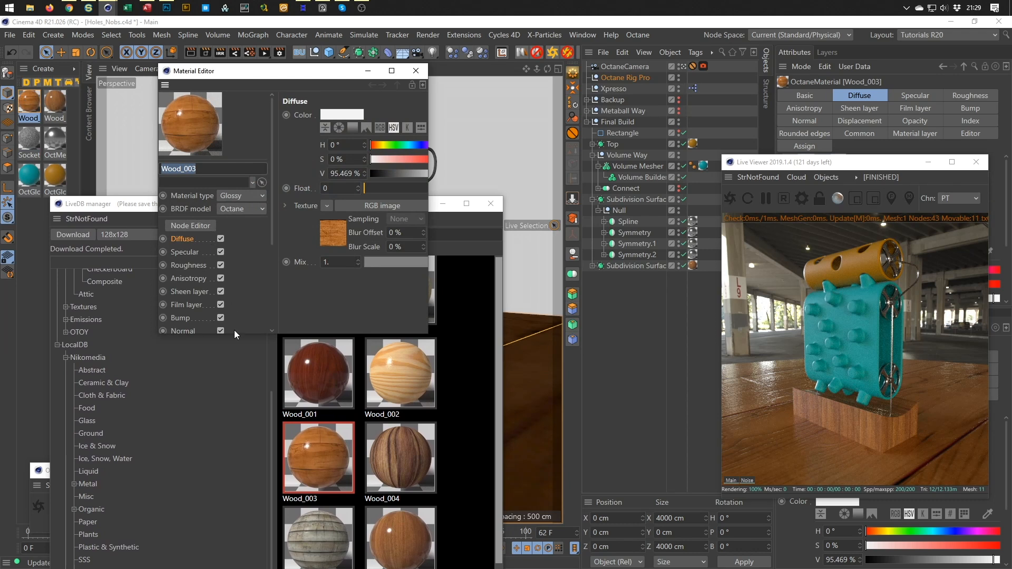
pyautogui.moveTo(235, 333); pyautogui.dragTo(248, 468)
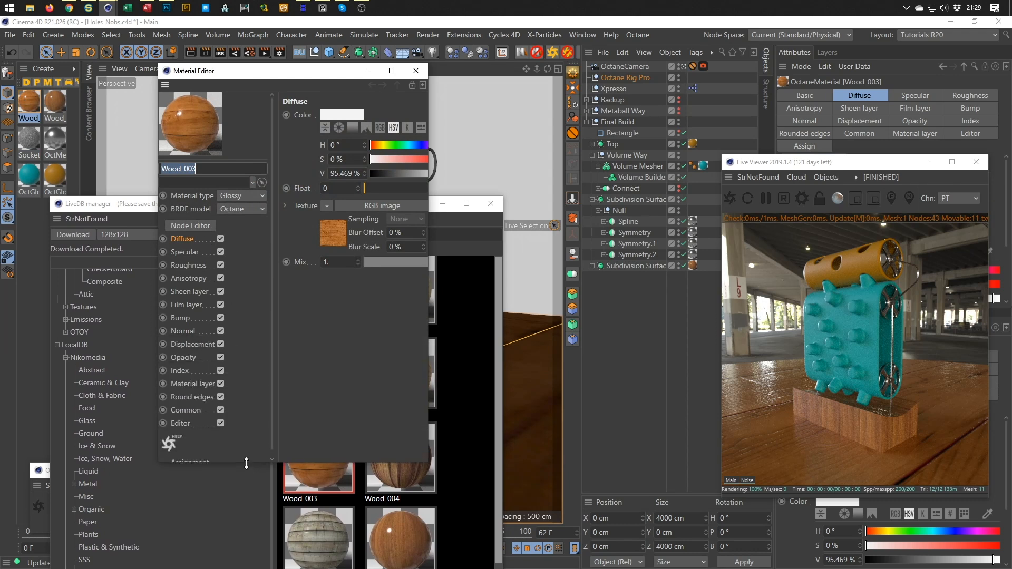
pyautogui.click(182, 424)
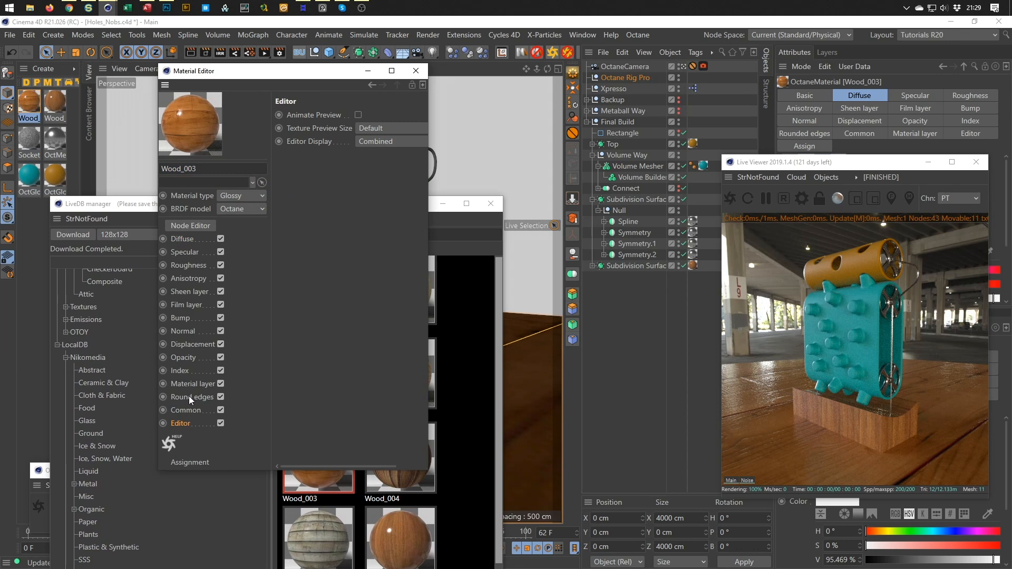
pyautogui.click(201, 462)
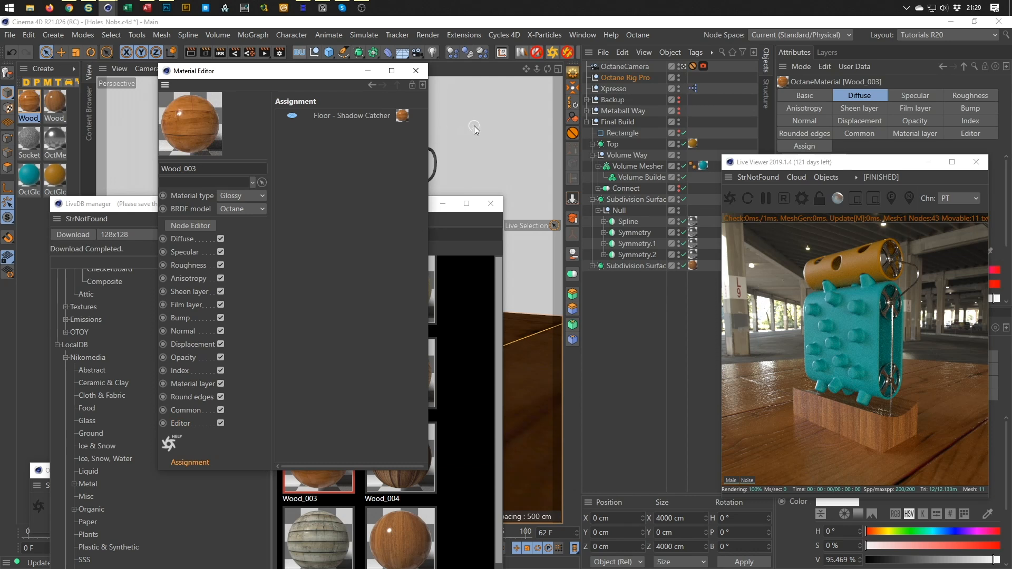
# Select the Floor - Shadow Catcher object from Wood_003's assignment list and delete its Wood_003 material tag
pyautogui.click(586, 123)
pyautogui.click(586, 124)
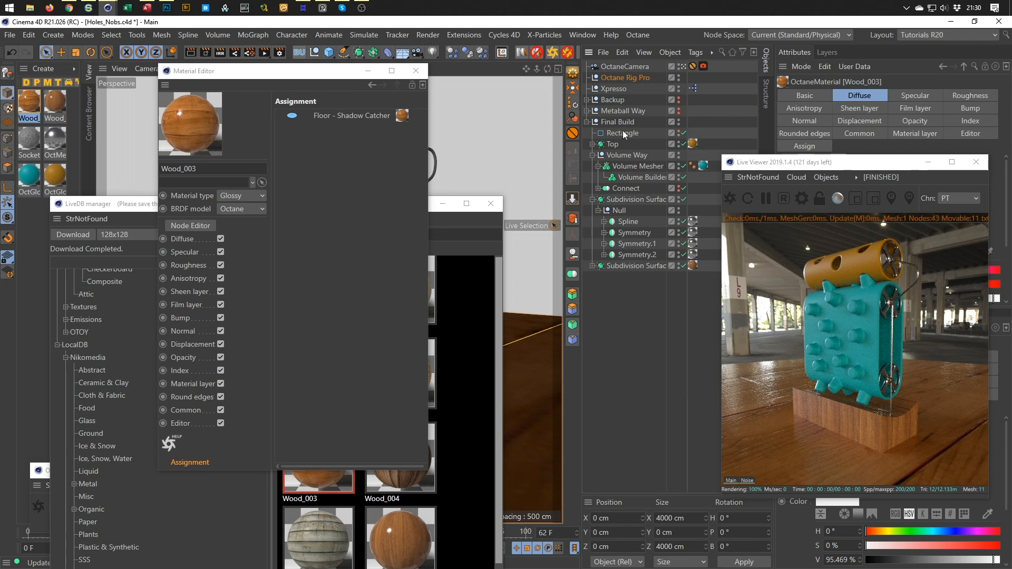
pyautogui.rightClick(321, 116)
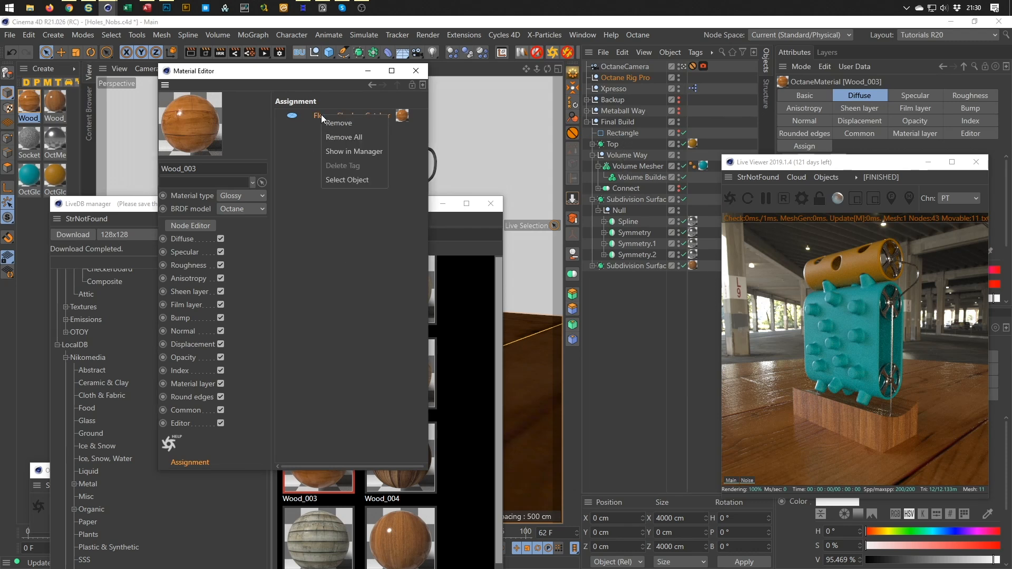
pyautogui.click(347, 180)
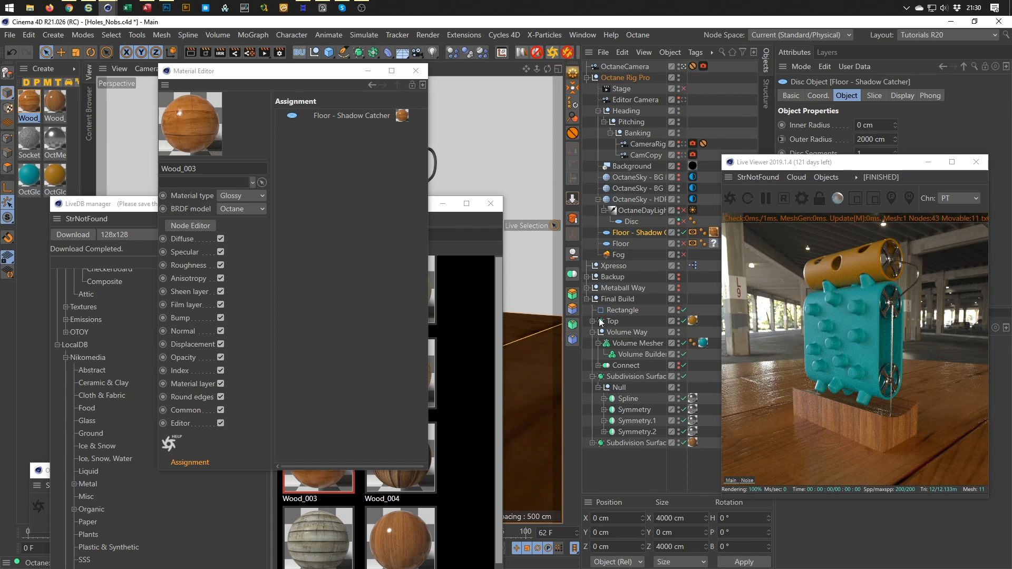
pyautogui.click(712, 233)
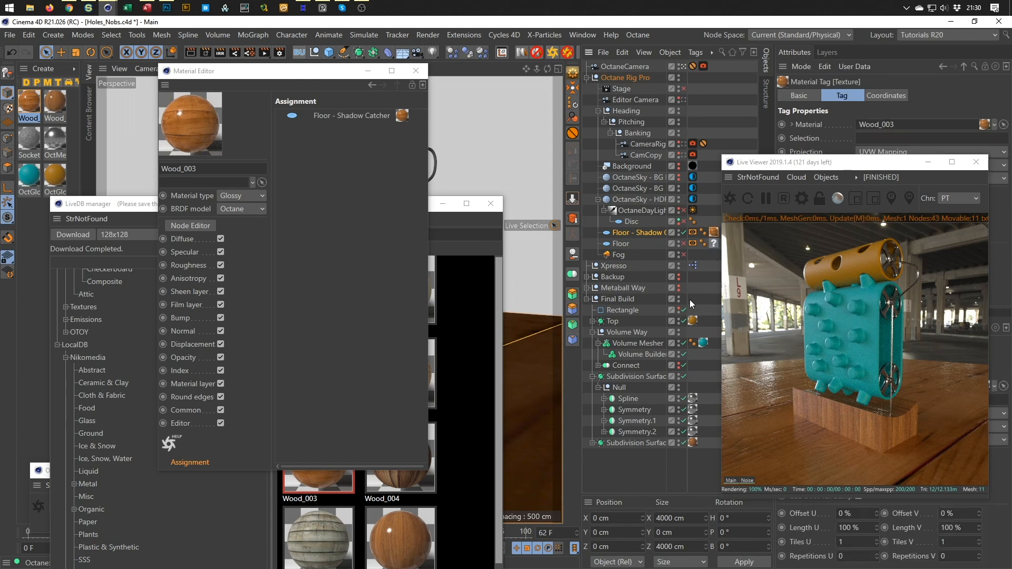
pyautogui.press('Delete')
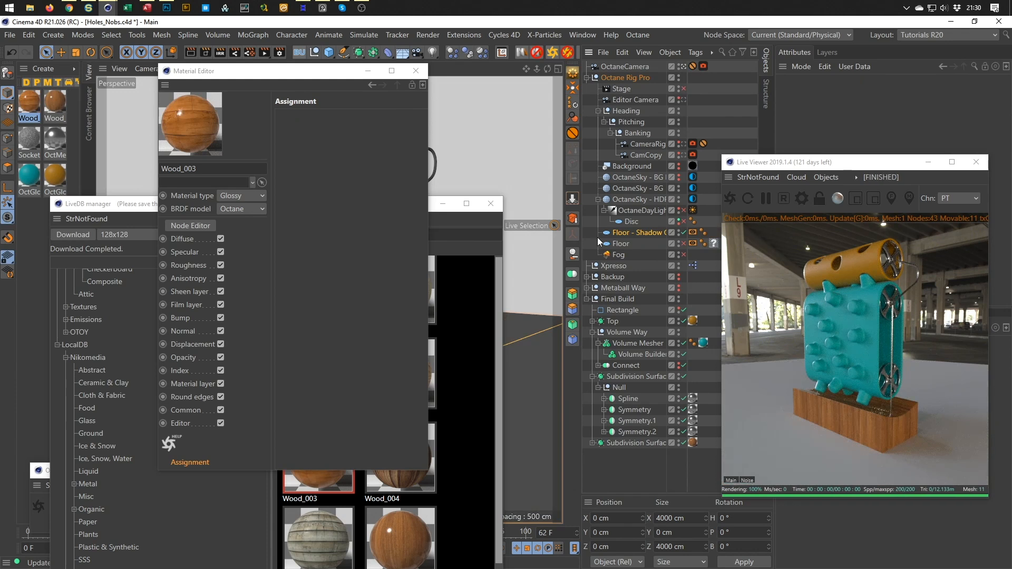
# Toggle the Floor - Shadow Catcher off and on, and inspect the material tag of the Floor object
pyautogui.click(683, 233)
pyautogui.click(683, 233)
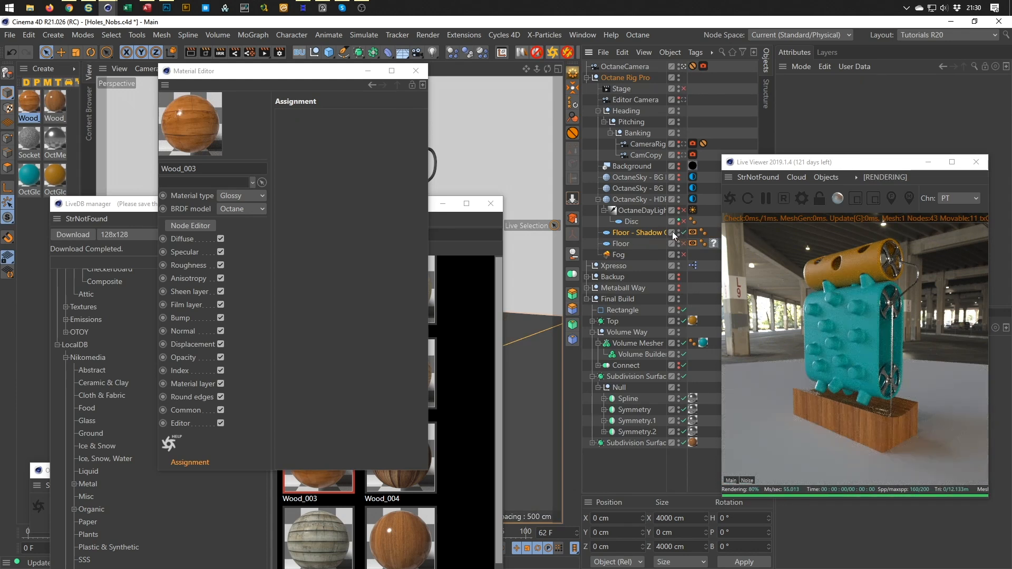
pyautogui.click(653, 232)
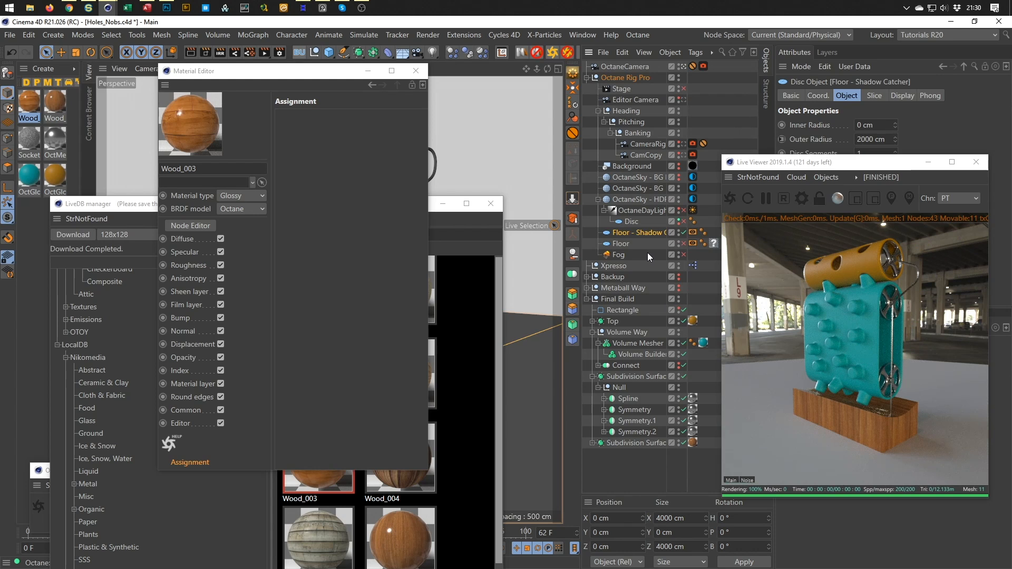
pyautogui.click(711, 243)
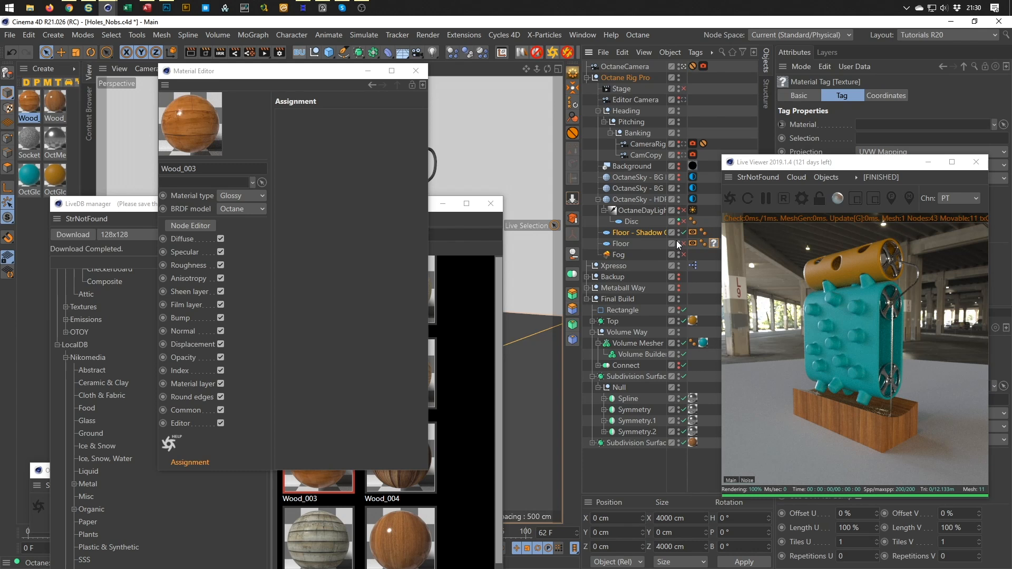
# Undo the tag deletion and the Wood_003 assignment on the Floor - Shadow Catcher to restore its original material
pyautogui.hotkey('ctrl', 'z')
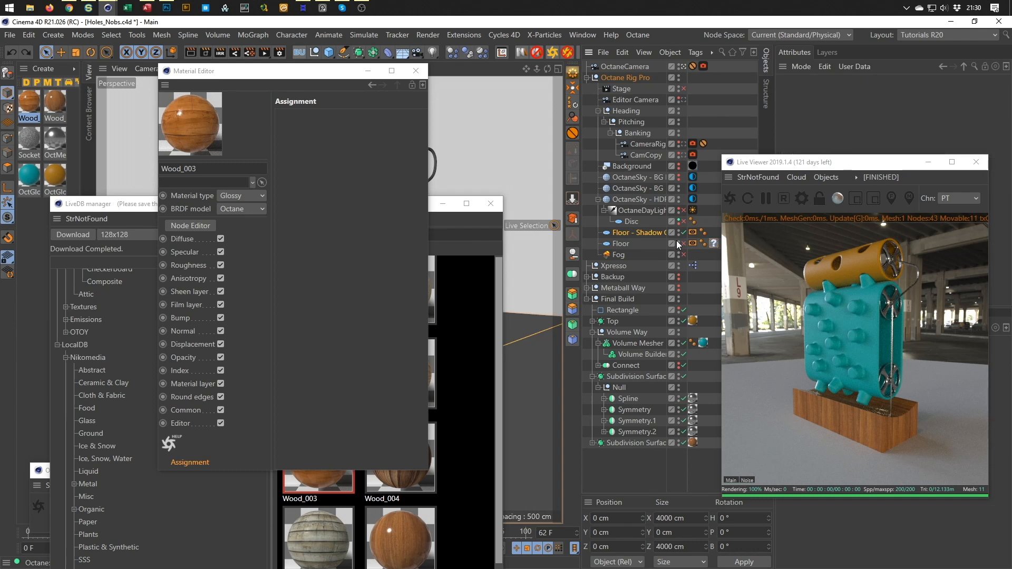
pyautogui.hotkey('ctrl', 'z')
pyautogui.hotkey('ctrl', 'z')
pyautogui.hotkey('ctrl', 'z')
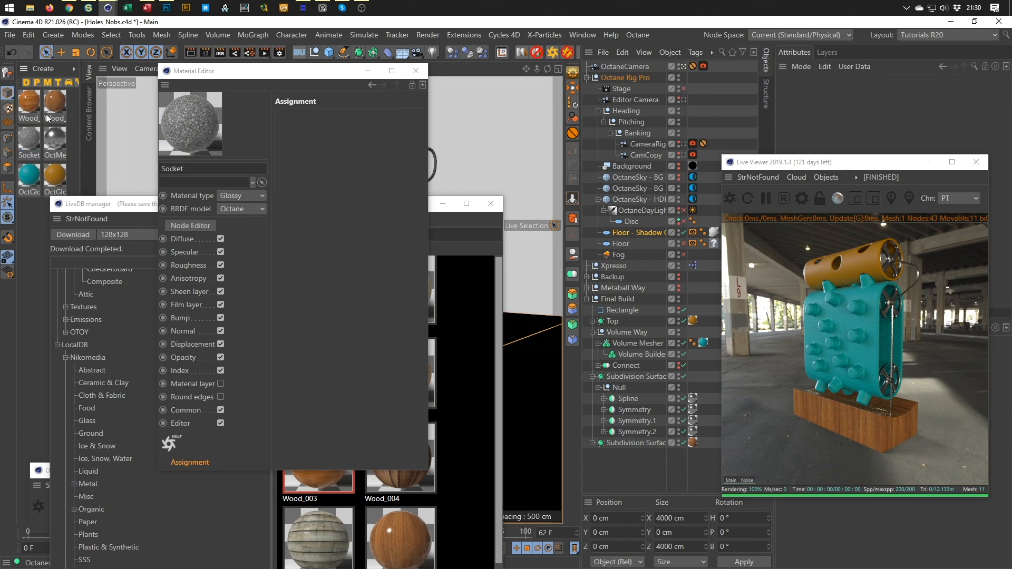
# Collapse the Octane Rig Pro hierarchy and replace Wood_006 with Wood_003 on the socket's Subdivision Surface
pyautogui.click(30, 104)
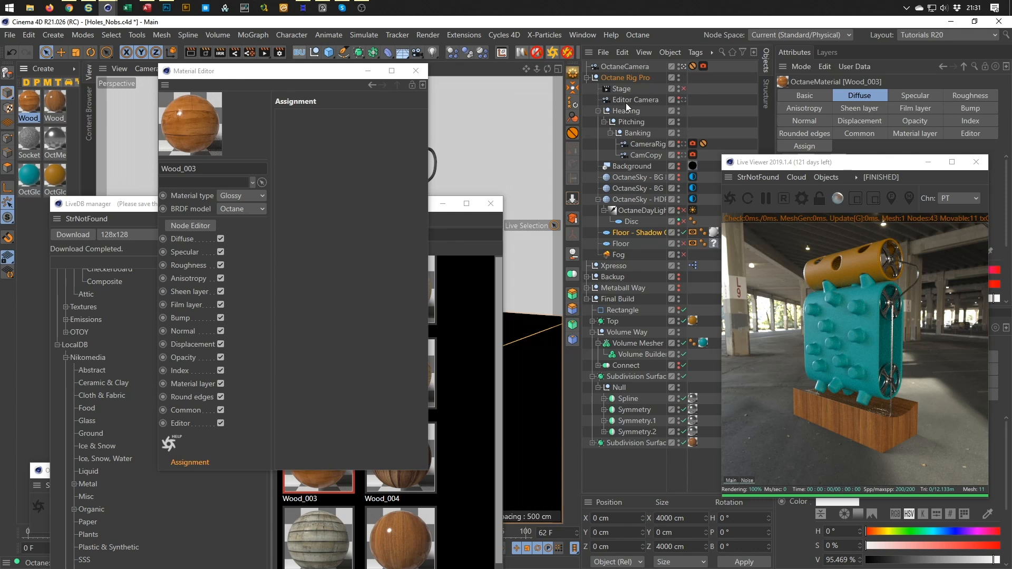
pyautogui.click(586, 78)
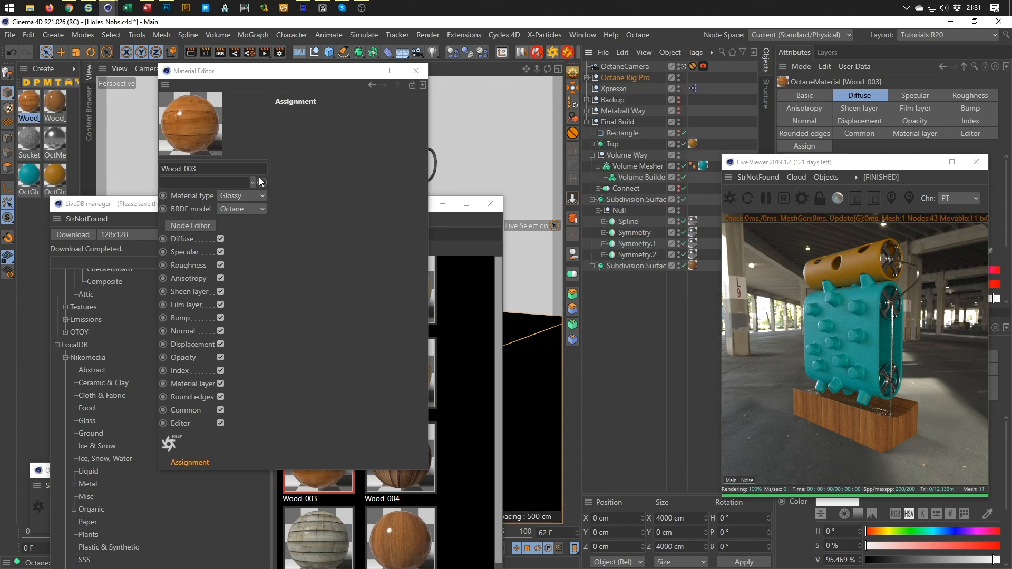
pyautogui.moveTo(29, 108); pyautogui.dragTo(694, 266)
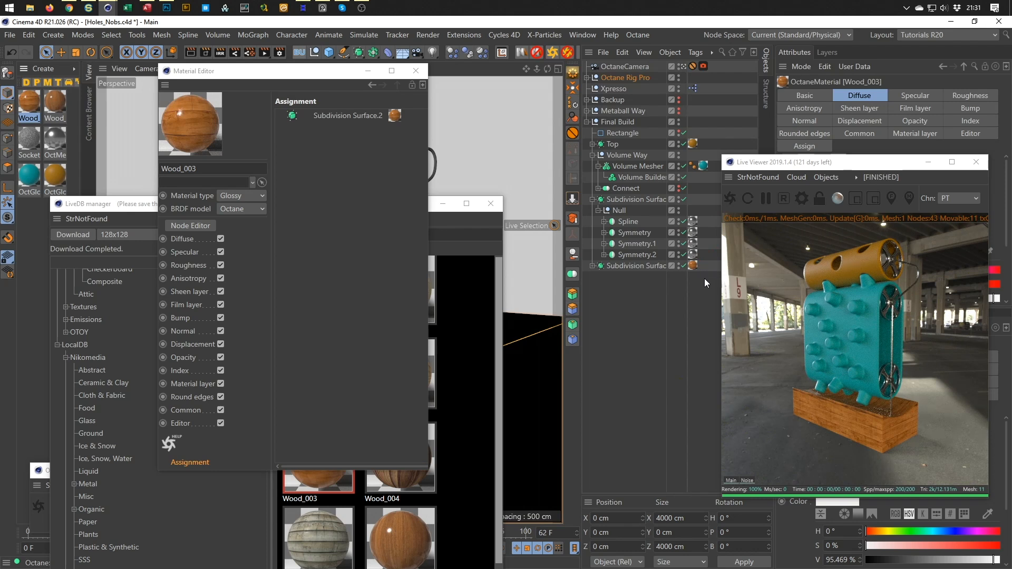
# Minimize the LiveDB manager and open Wood_003's node graph in the Octane Node Editor, placed clear of the Live Viewer
pyautogui.moveTo(343, 76); pyautogui.dragTo(524, 73)
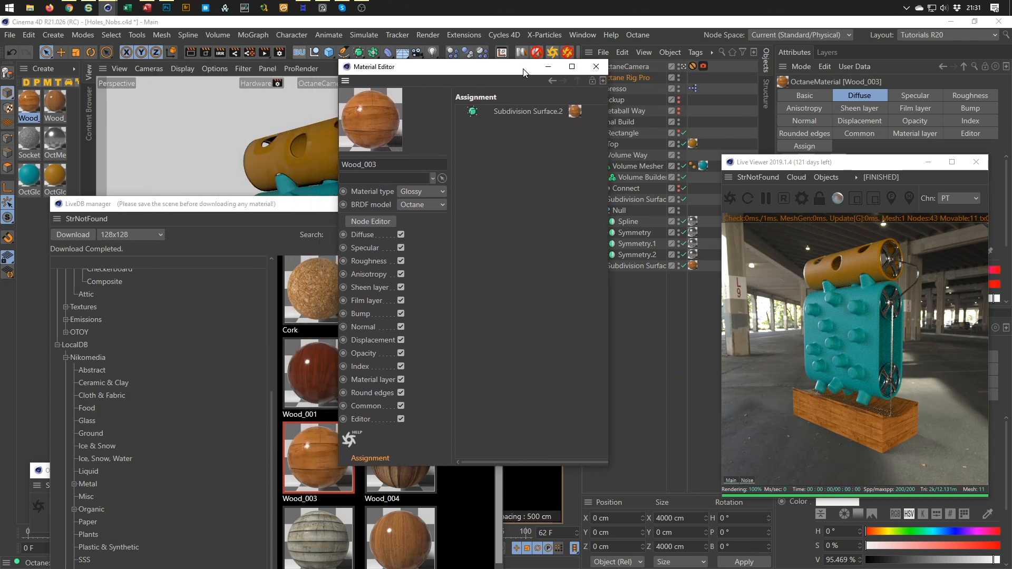
pyautogui.click(275, 207)
pyautogui.click(440, 205)
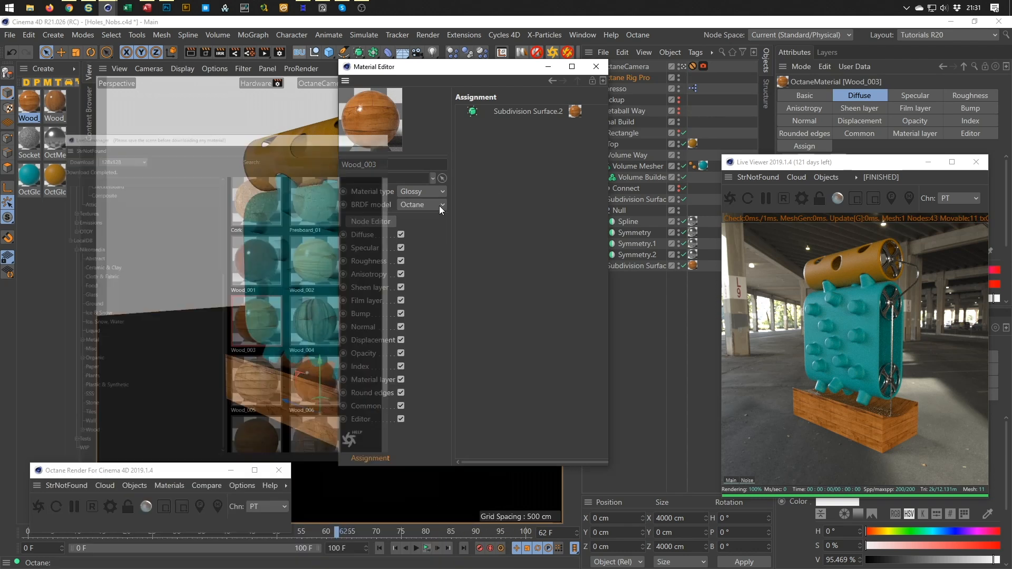
pyautogui.click(371, 221)
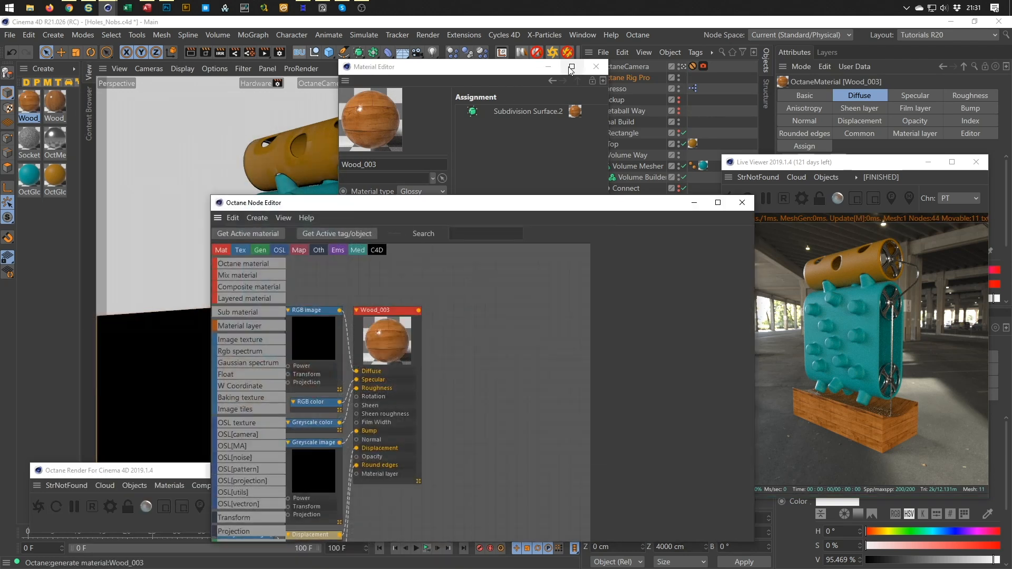
pyautogui.moveTo(462, 204); pyautogui.dragTo(317, 100)
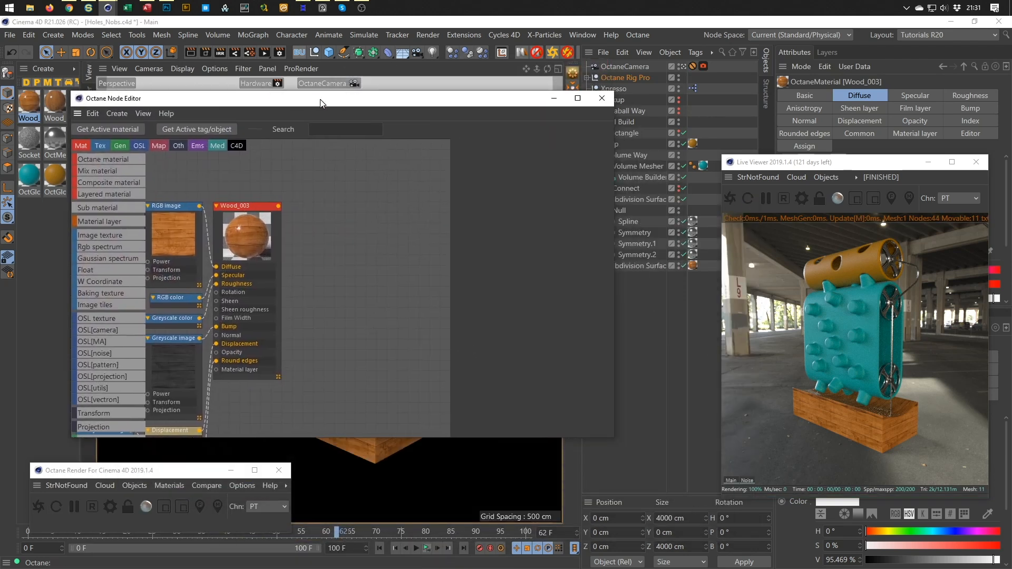
# Move the floorbump.tif Greyscale image node away from the Displacement node it feeds
pyautogui.moveTo(283, 253); pyautogui.dragTo(403, 193, button='middle')
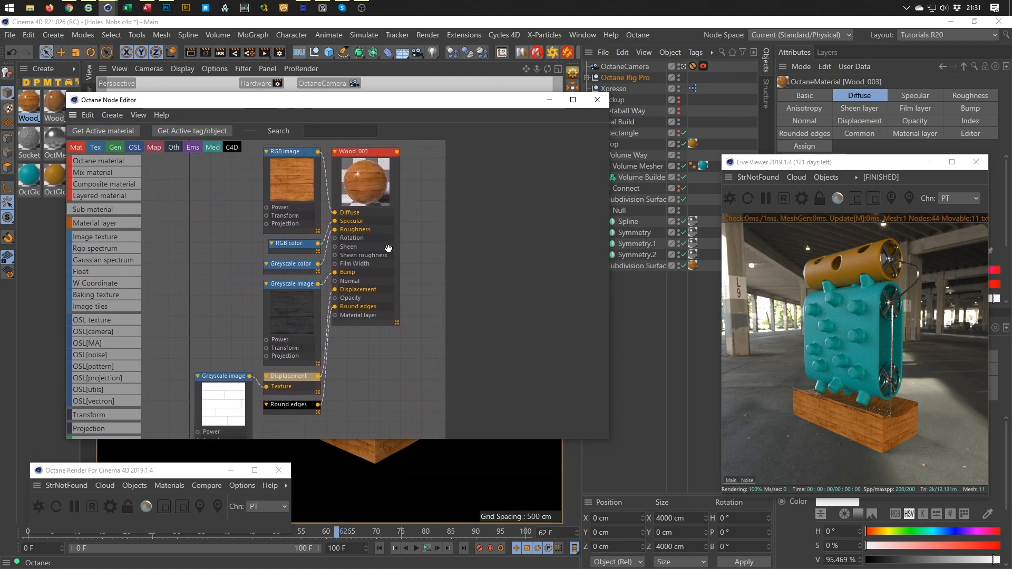
pyautogui.moveTo(226, 375); pyautogui.dragTo(200, 324)
pyautogui.moveTo(285, 329); pyautogui.dragTo(299, 333, button='middle')
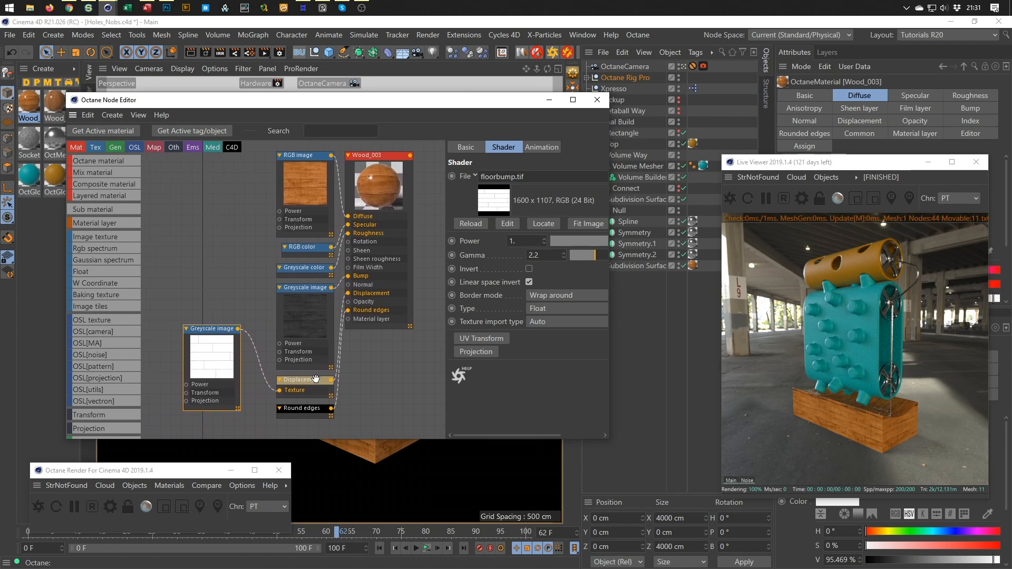
# Delete the Round edges node from the Wood_003 material graph
pyautogui.click(301, 408)
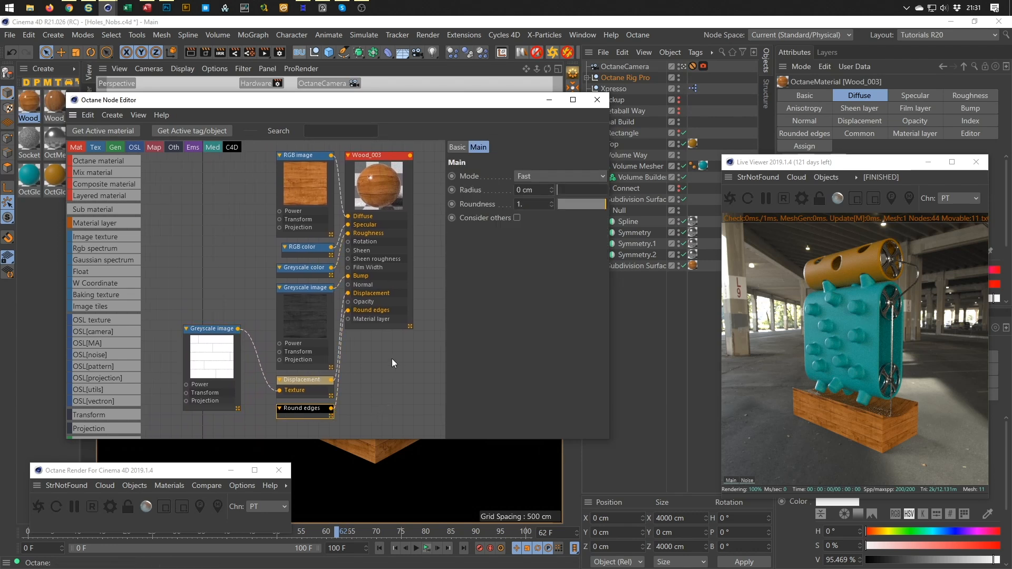
pyautogui.hotkey('ctrl', 'z')
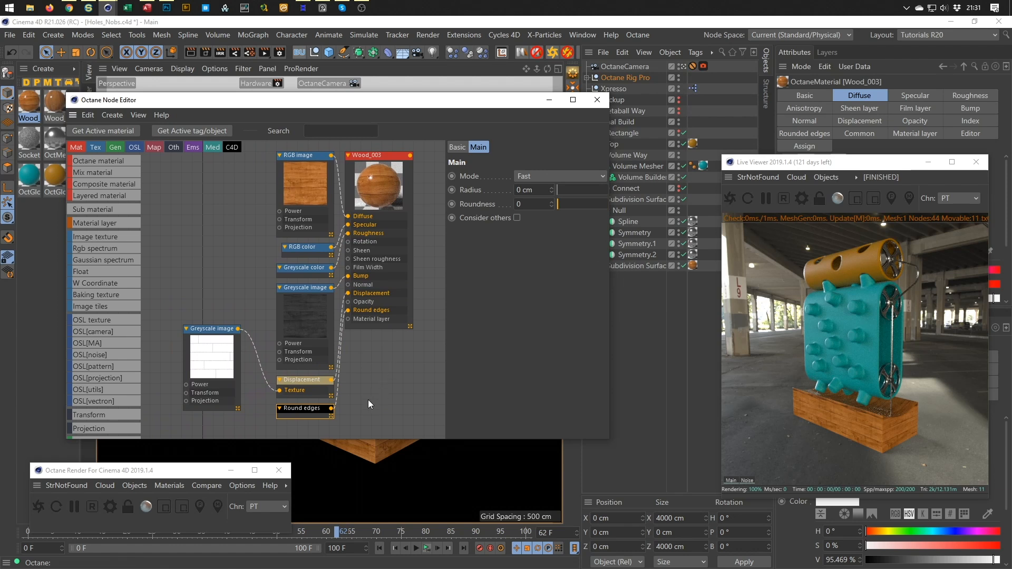
pyautogui.click(322, 408)
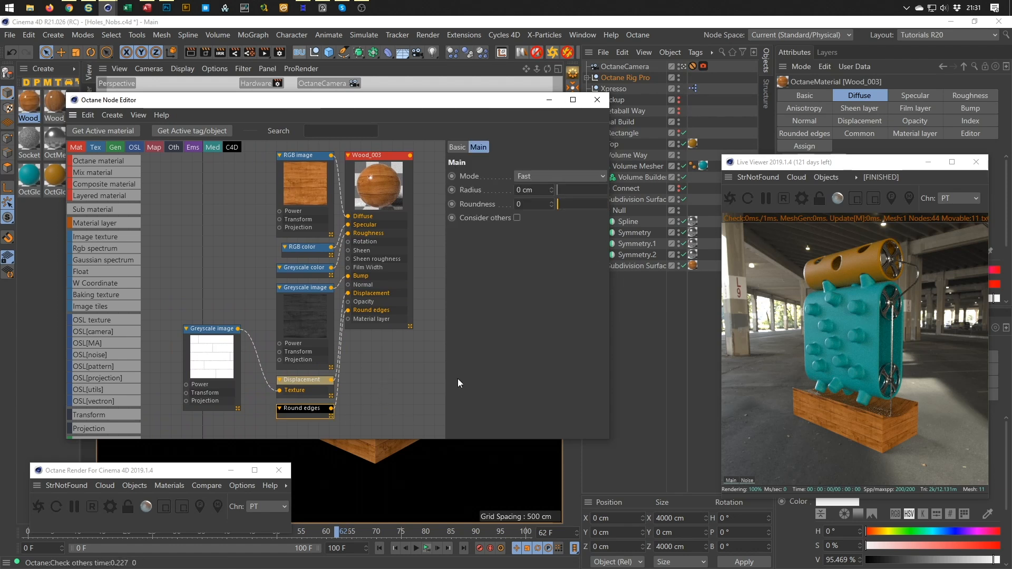
pyautogui.press('Delete')
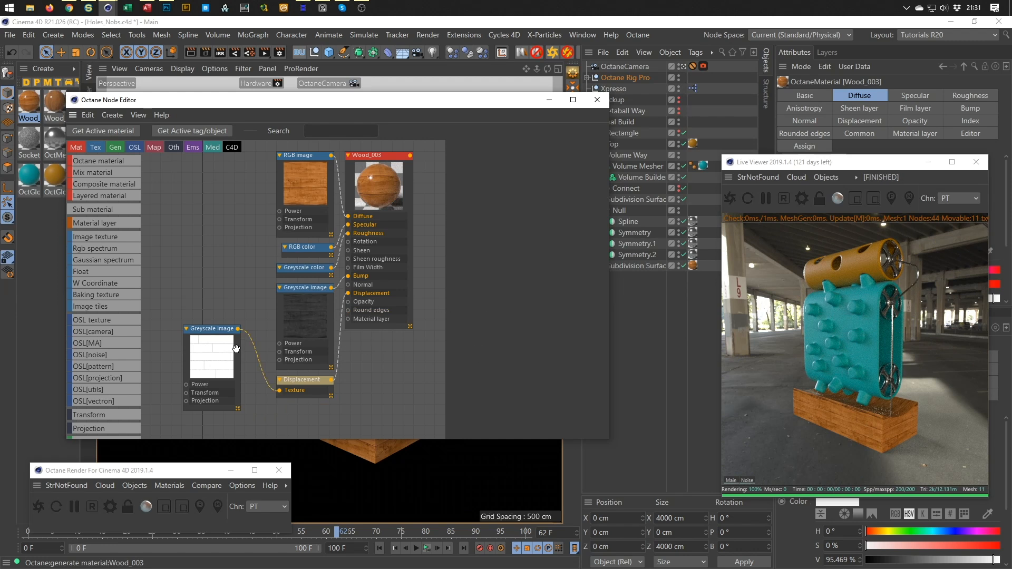
# Add a UV Transform to the floorcolor.tif RGB image, share it with both Greyscale images, and set its Y translation to about -0.57
pyautogui.click(292, 179)
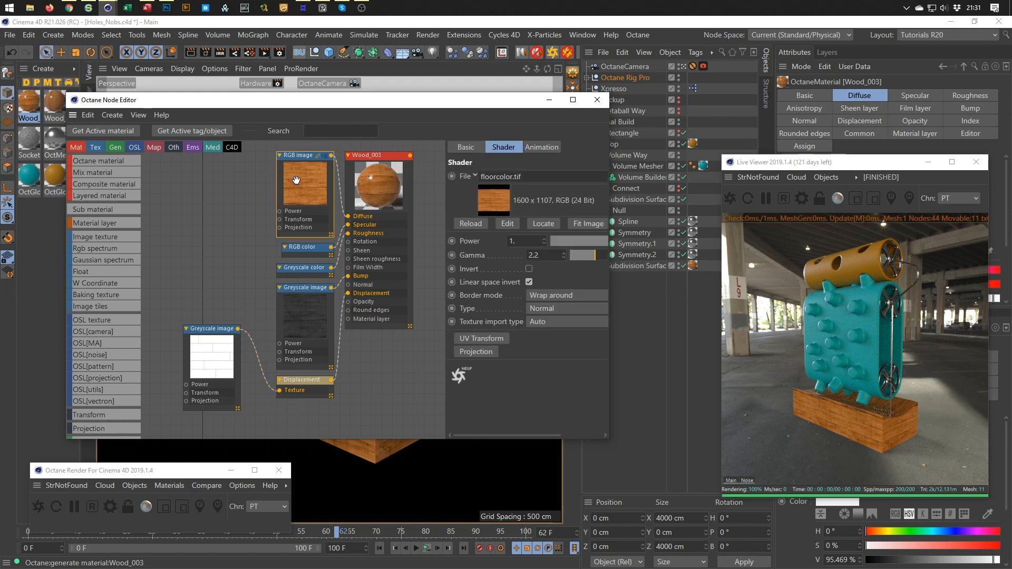
pyautogui.click(491, 339)
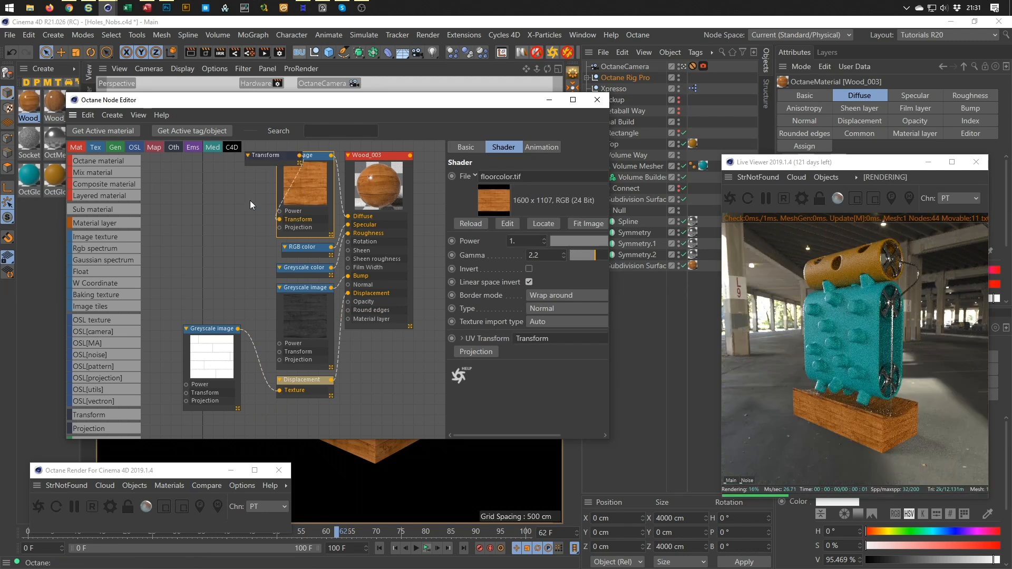
pyautogui.moveTo(178, 215); pyautogui.dragTo(279, 351)
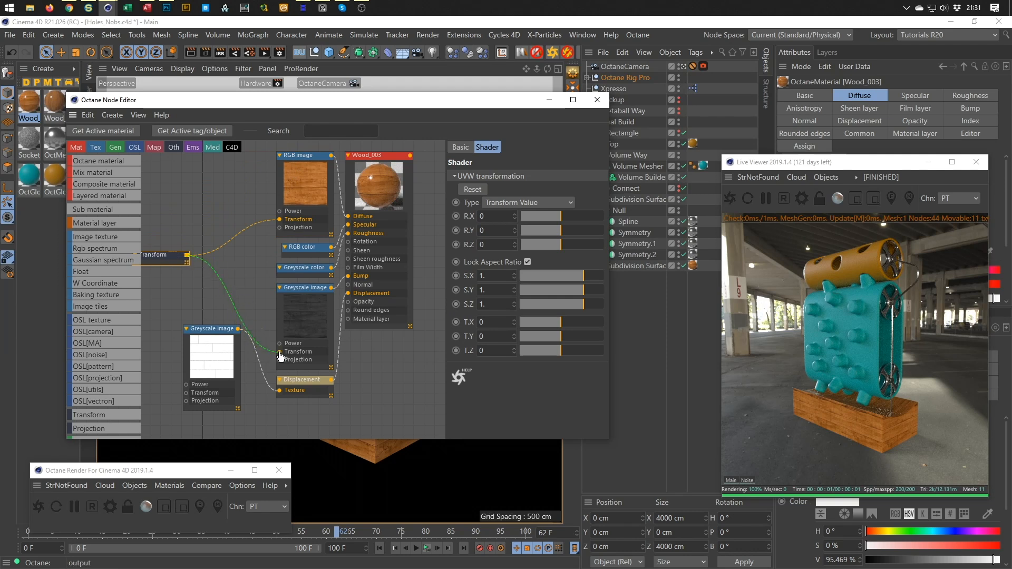
pyautogui.moveTo(187, 259); pyautogui.dragTo(186, 393)
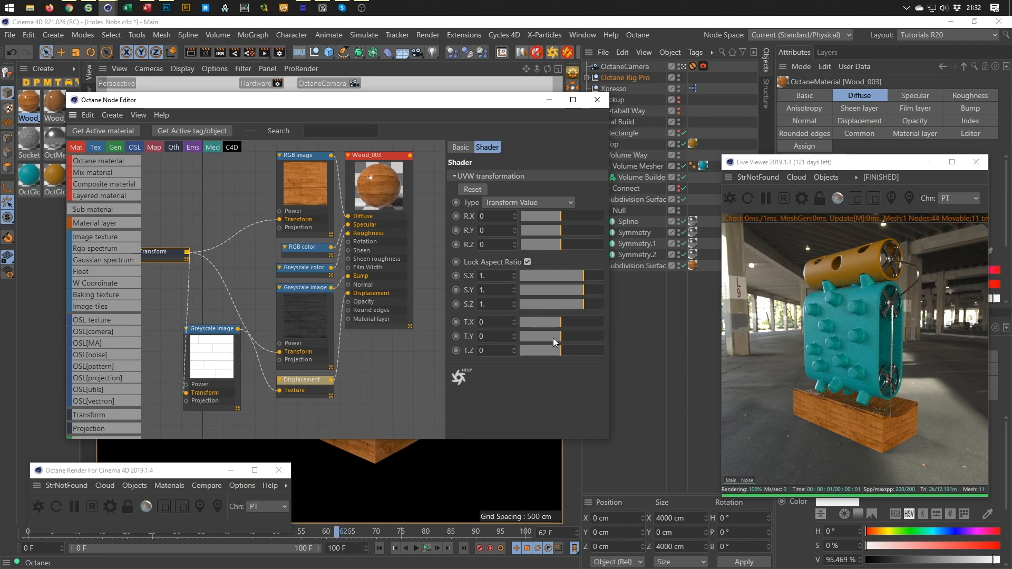
pyautogui.moveTo(561, 336); pyautogui.dragTo(554, 336)
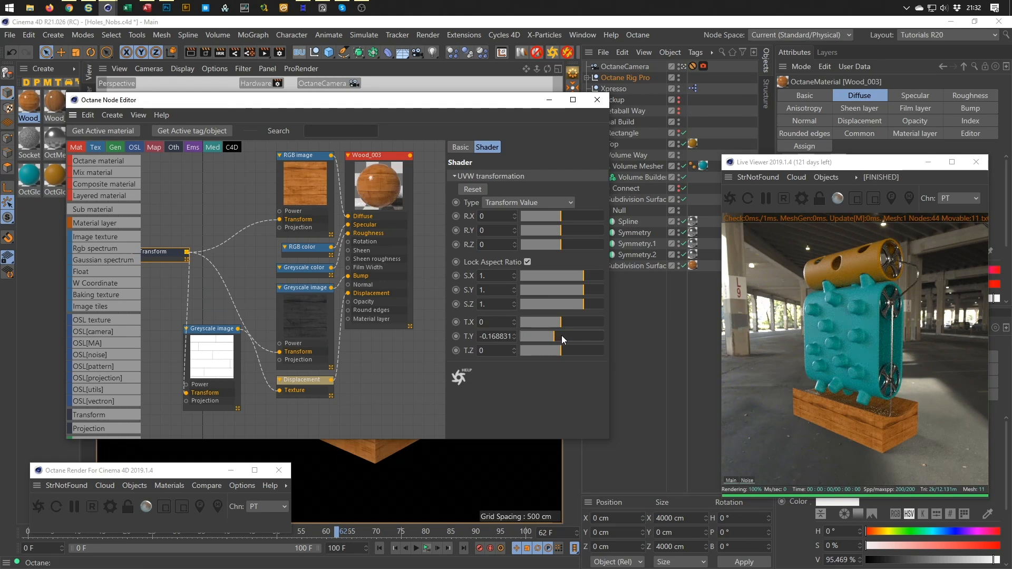
pyautogui.moveTo(561, 335); pyautogui.dragTo(537, 336)
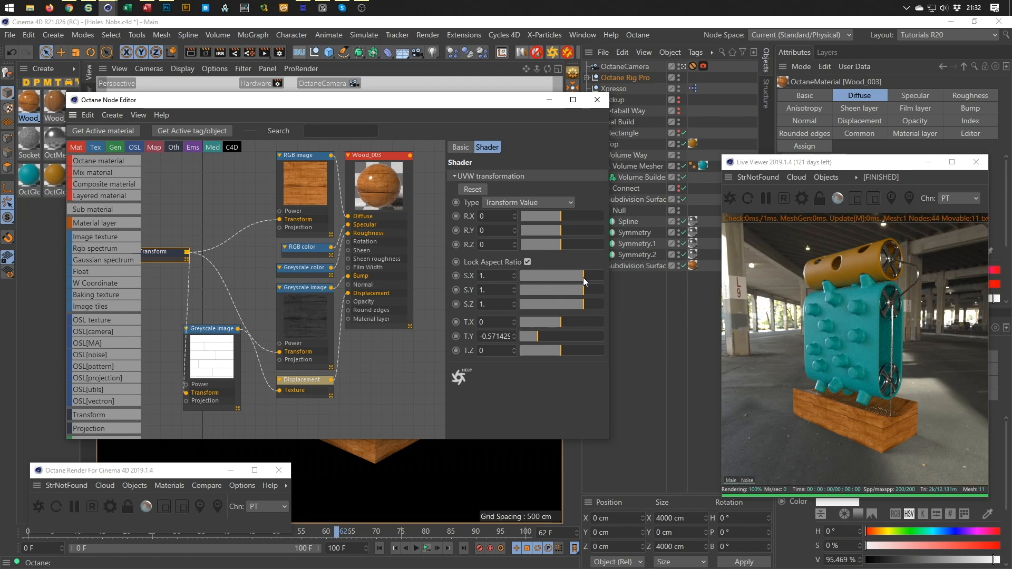
# Try uniform texture scales of about 1.8 and 41 on the Transform node, and return the scale to 1
pyautogui.moveTo(583, 277); pyautogui.dragTo(589, 277)
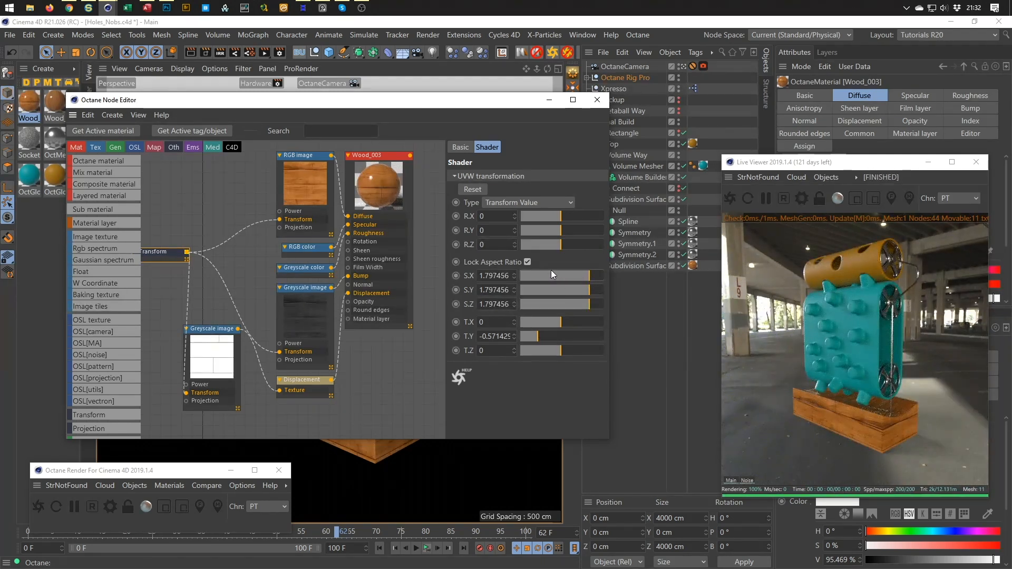
pyautogui.click(501, 275)
pyautogui.doubleClick(493, 274)
pyautogui.write('41')
pyautogui.press('Return')
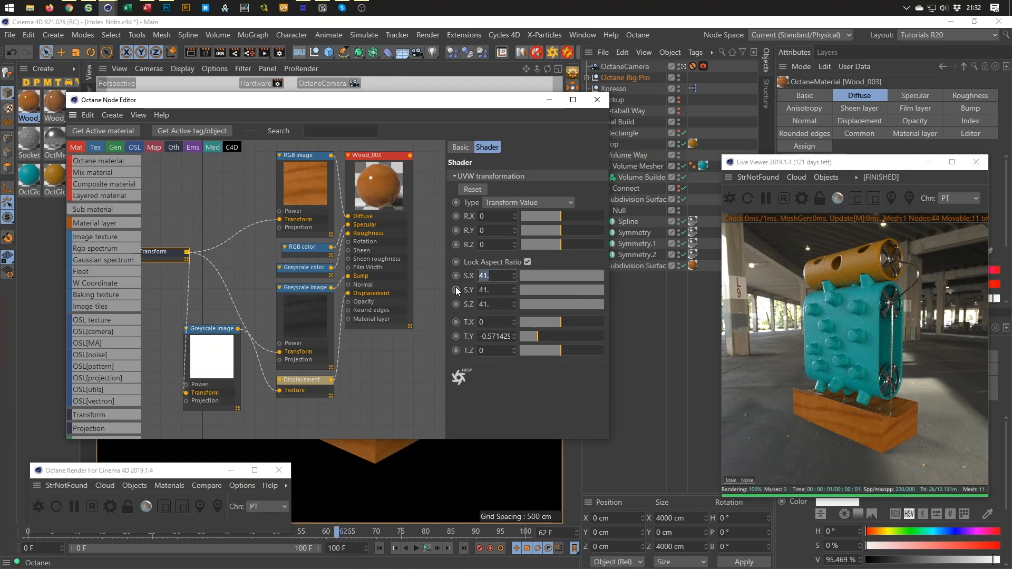
pyautogui.write('1')
pyautogui.press('Return')
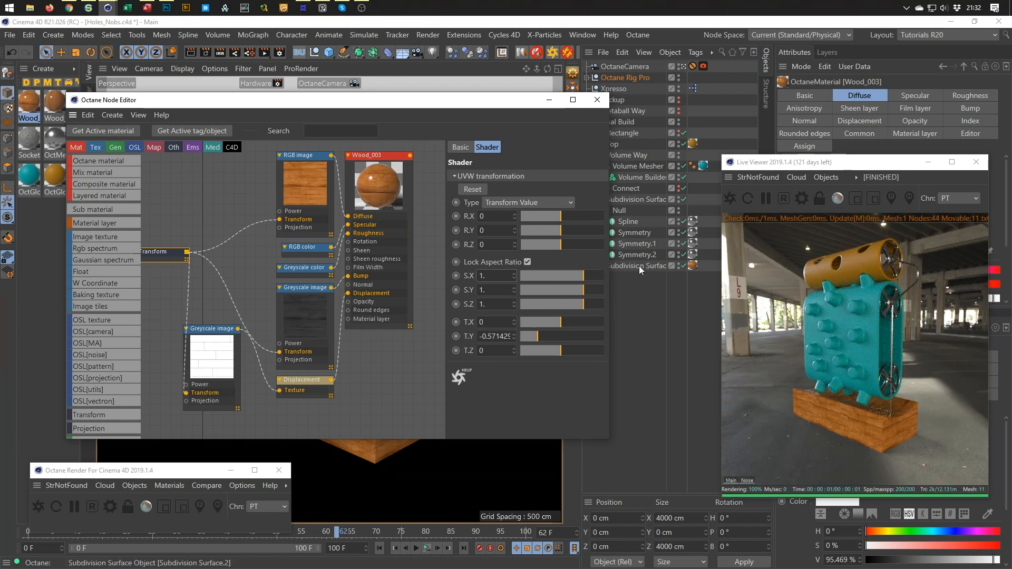
# Unlock the Transform's aspect ratio, set its Z scale to about 0.23 and X scale to about 5.33, and close the Node Editor
pyautogui.click(527, 262)
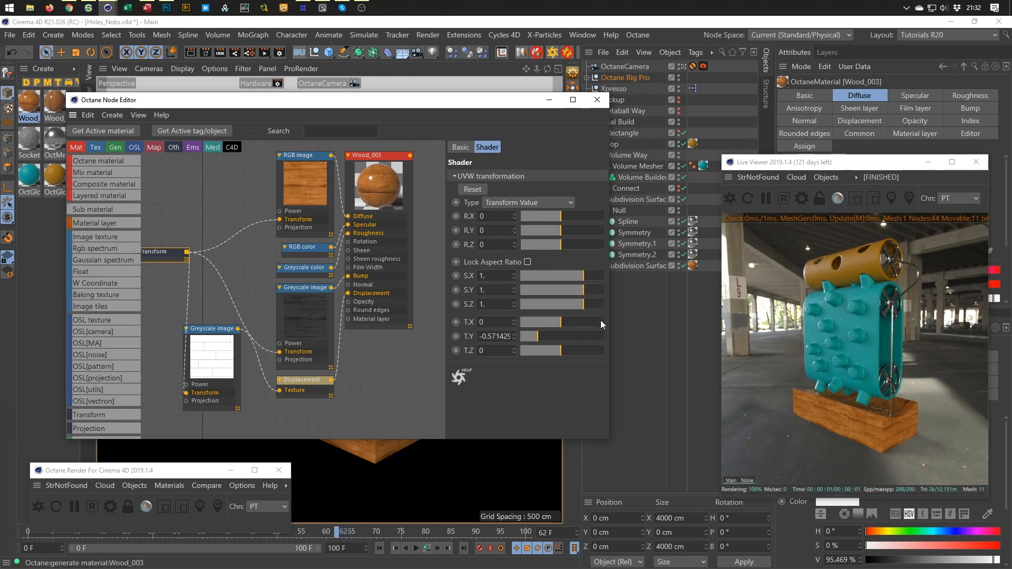
pyautogui.moveTo(160, 472); pyautogui.dragTo(184, 429)
pyautogui.moveTo(584, 305)
pyautogui.mouseDown()
pyautogui.moveTo(609, 311)
pyautogui.moveTo(568, 315)
pyautogui.mouseUp()
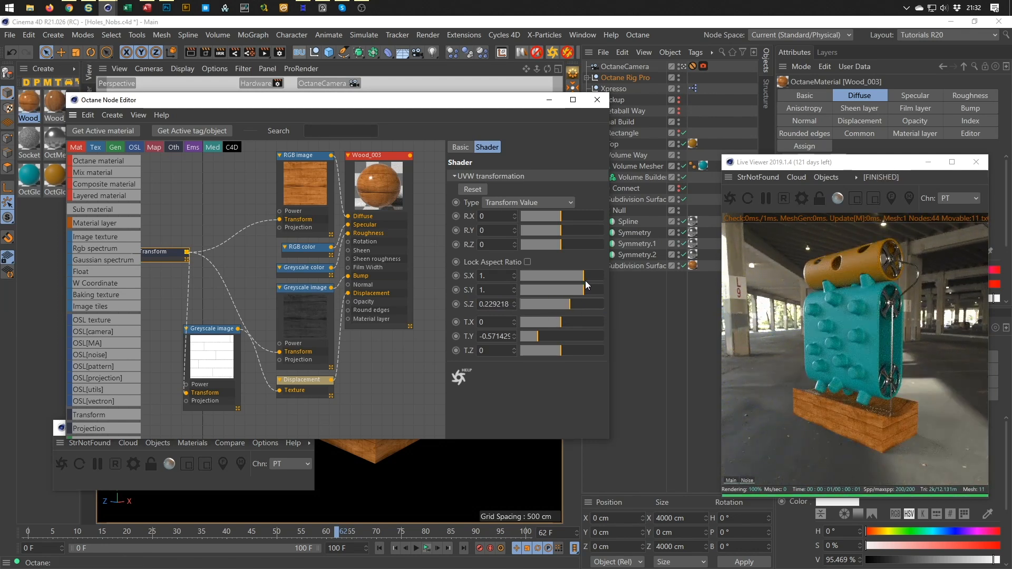
pyautogui.moveTo(583, 278); pyautogui.dragTo(596, 289)
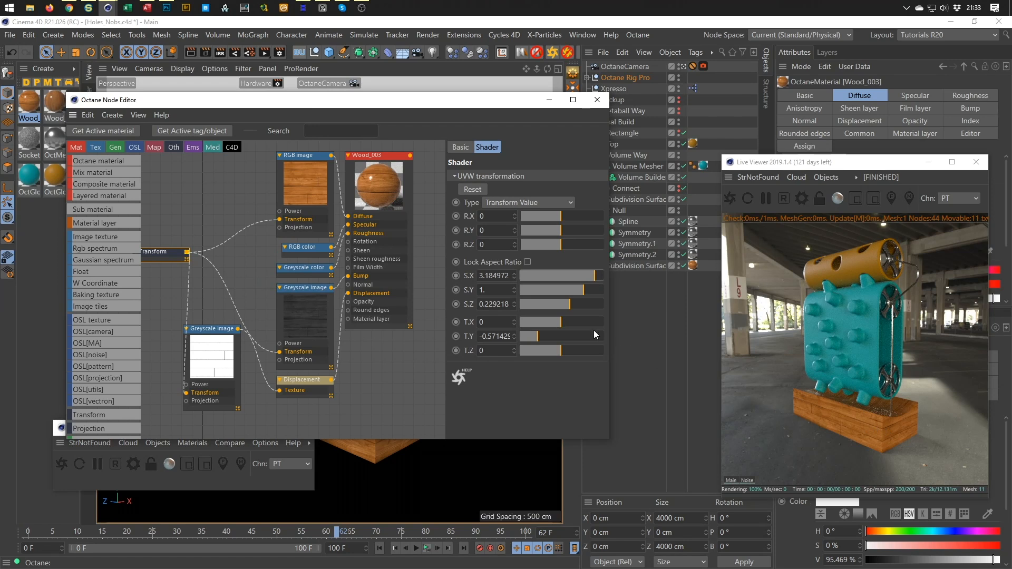
pyautogui.moveTo(596, 276); pyautogui.dragTo(599, 277)
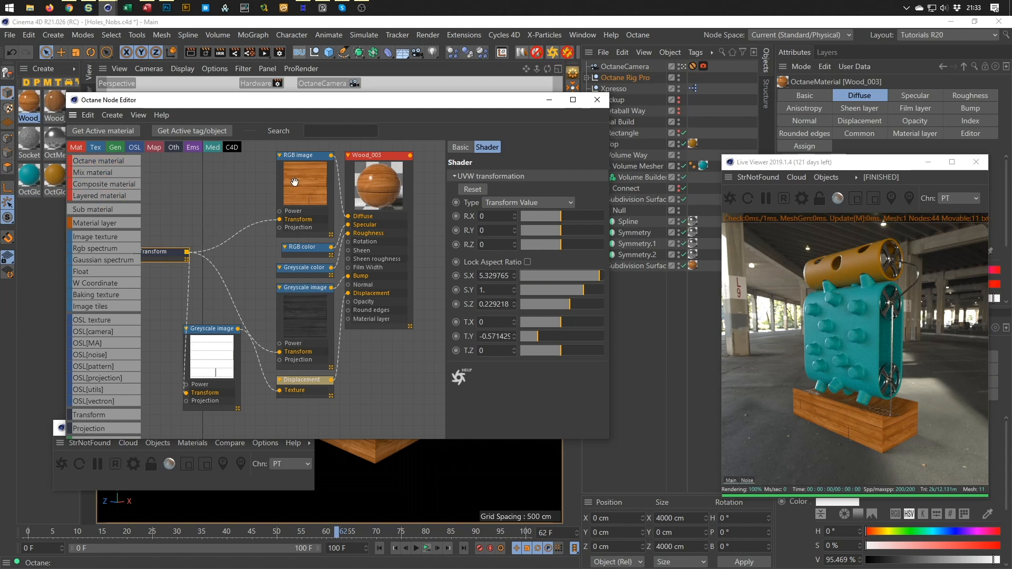
pyautogui.click(599, 103)
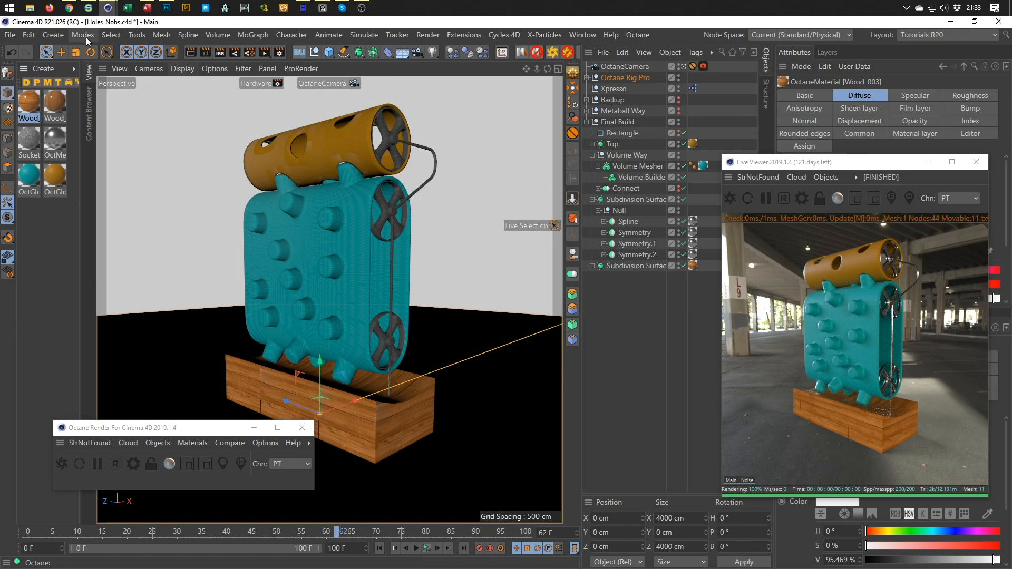
# Download Stone_008 from the LiveDB manager's local Stone category and replace Wood_003 with it on the socket's Subdivision Surface
pyautogui.moveTo(108, 8)
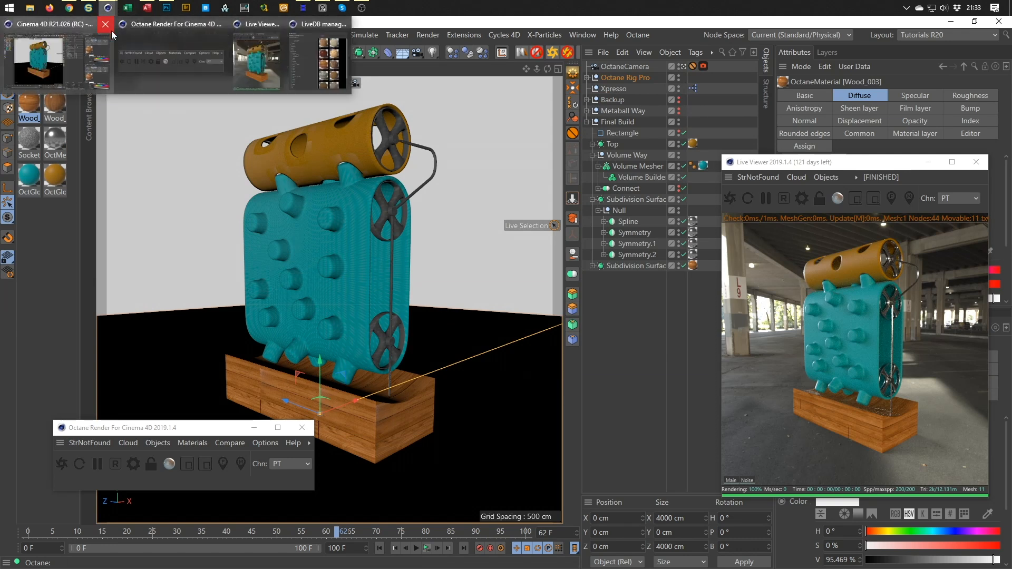
pyautogui.click(309, 56)
pyautogui.moveTo(336, 207); pyautogui.dragTo(407, 67)
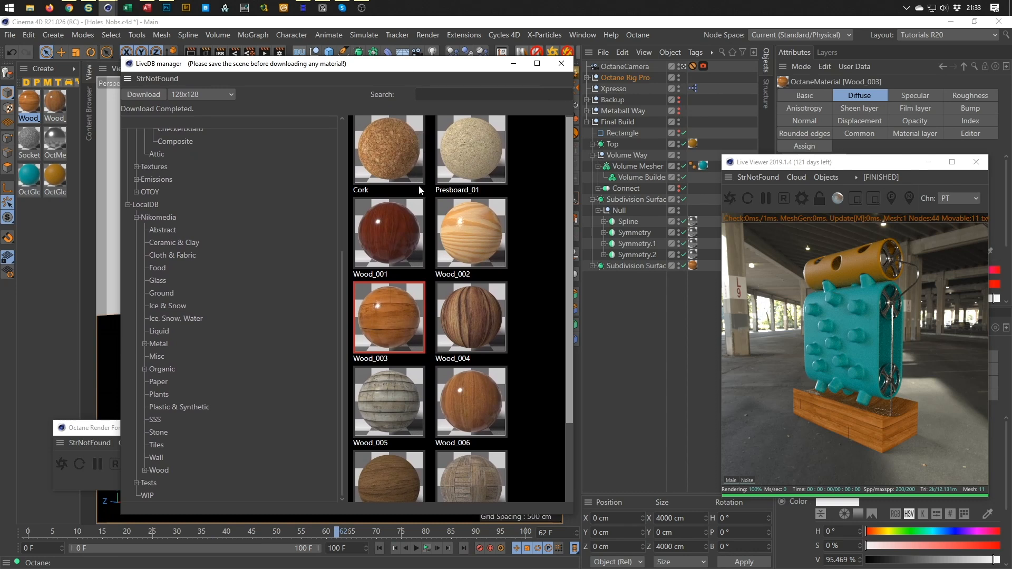
pyautogui.click(166, 435)
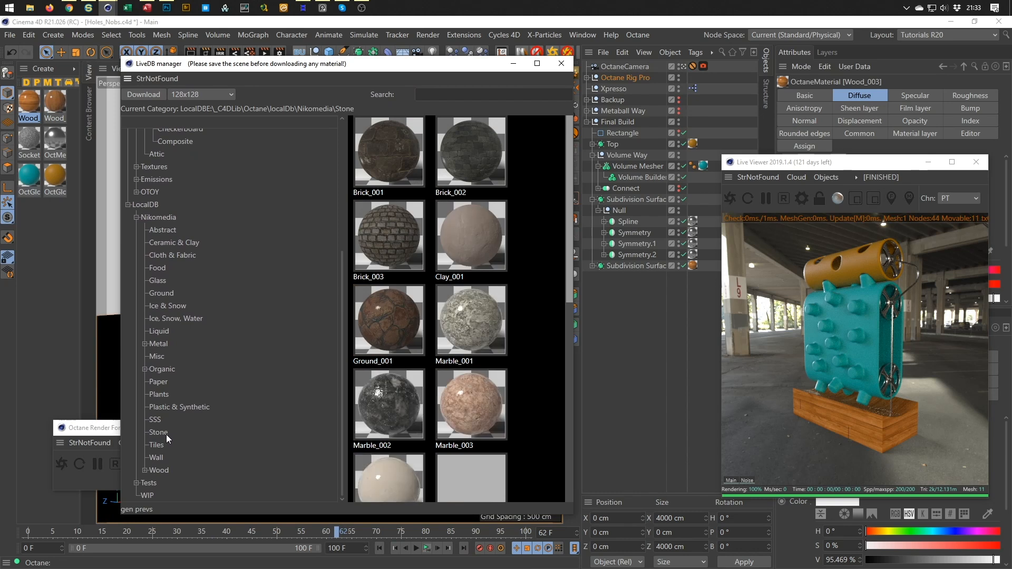
pyautogui.moveTo(567, 272); pyautogui.dragTo(551, 539)
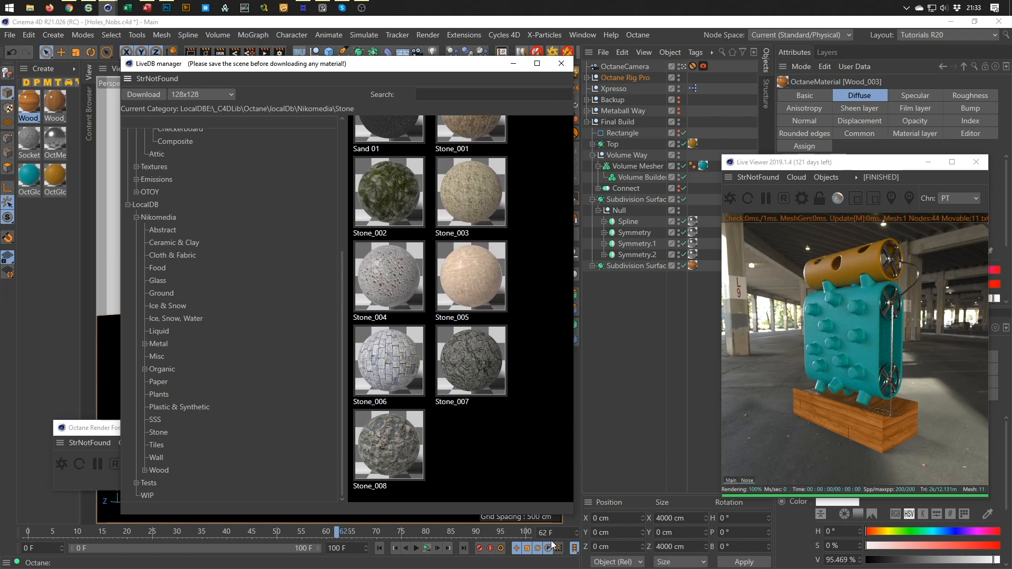
pyautogui.click(383, 454)
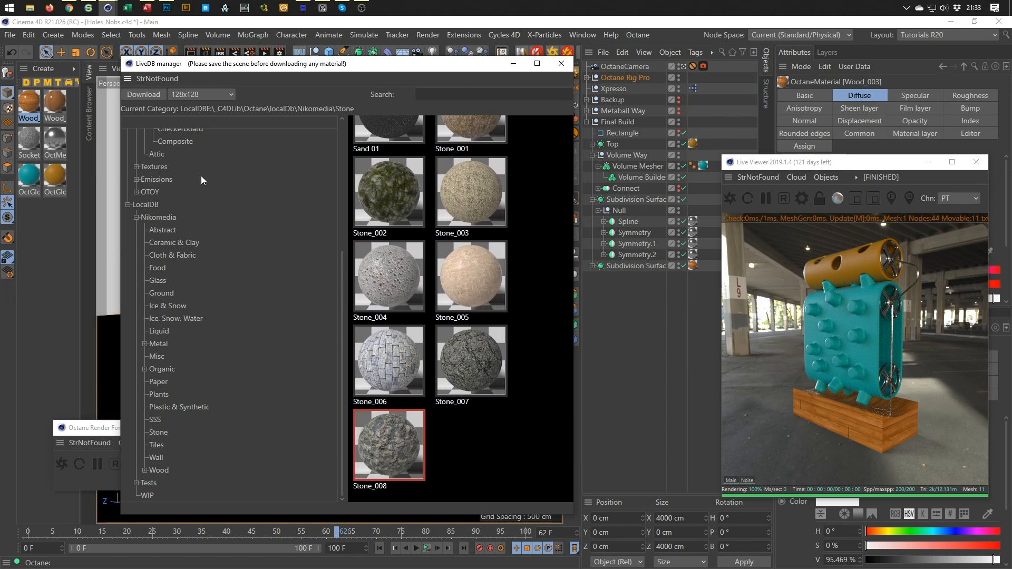
pyautogui.click(128, 98)
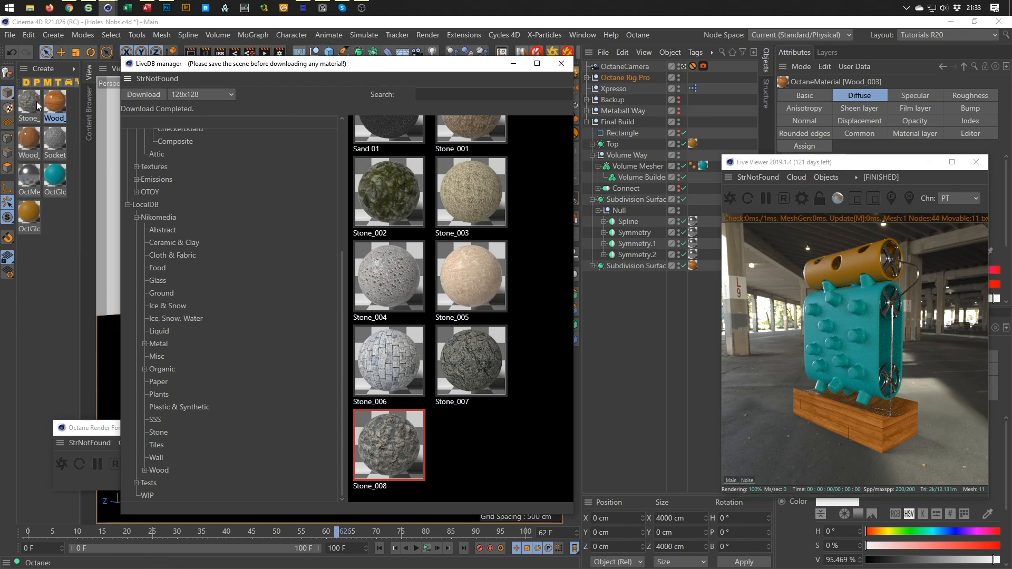
pyautogui.click(33, 103)
pyautogui.moveTo(32, 105); pyautogui.dragTo(693, 266)
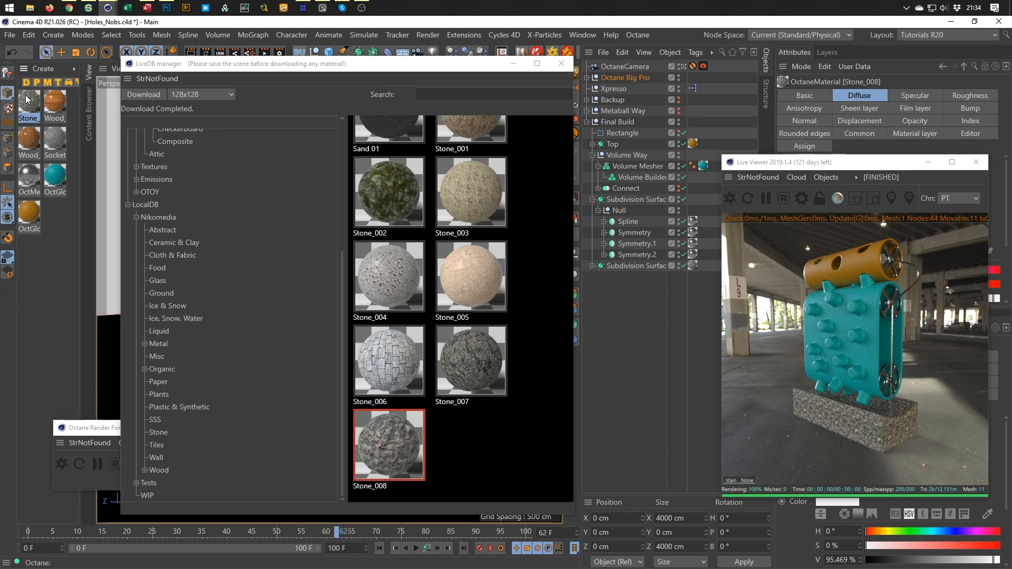
# Open Stone_008's node graph in the Octane Node Editor, placed clear of the Live Viewer
pyautogui.click(108, 428)
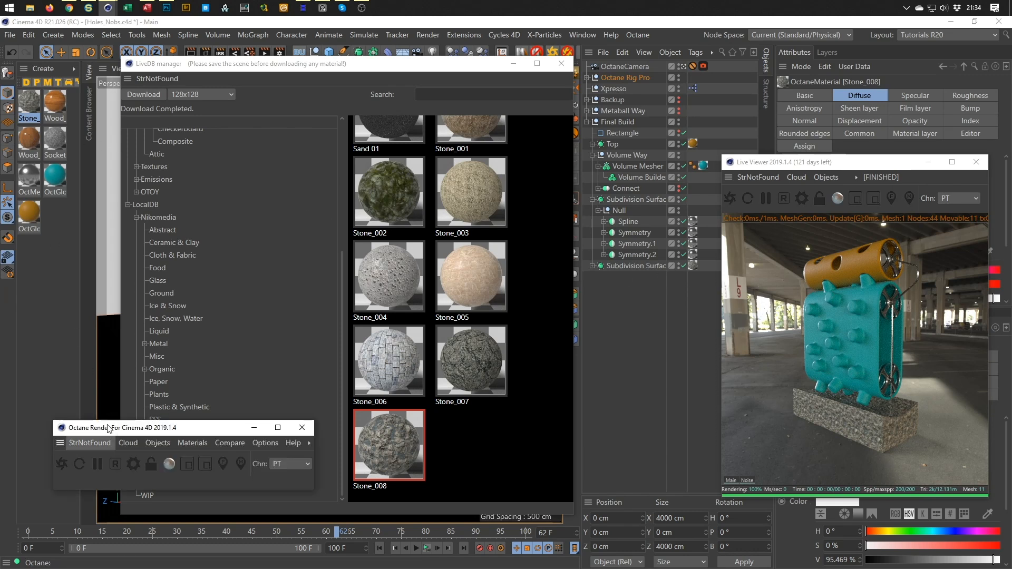
pyautogui.click(149, 448)
pyautogui.moveTo(192, 443)
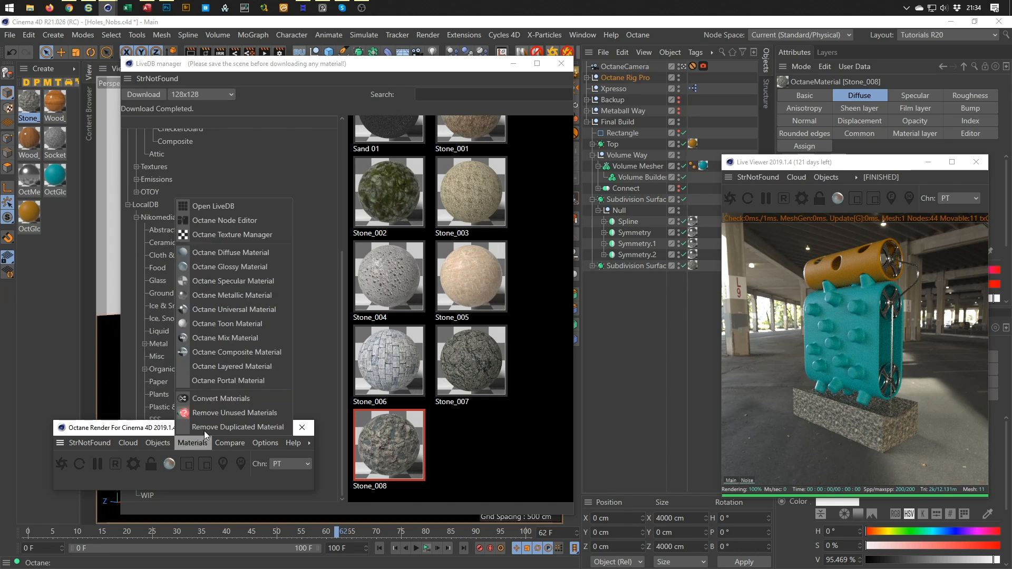
pyautogui.click(234, 219)
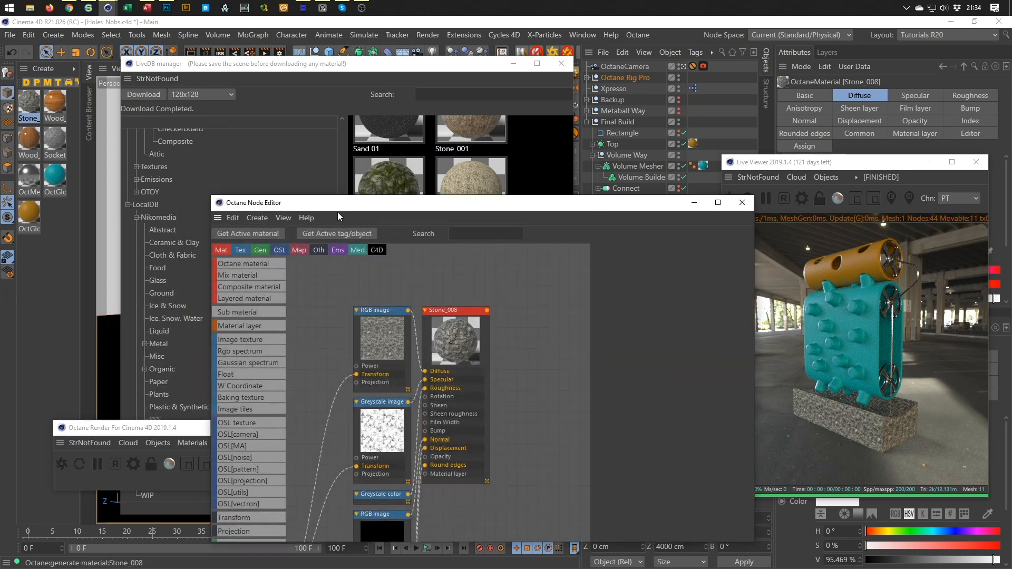
pyautogui.moveTo(302, 203); pyautogui.dragTo(186, 91)
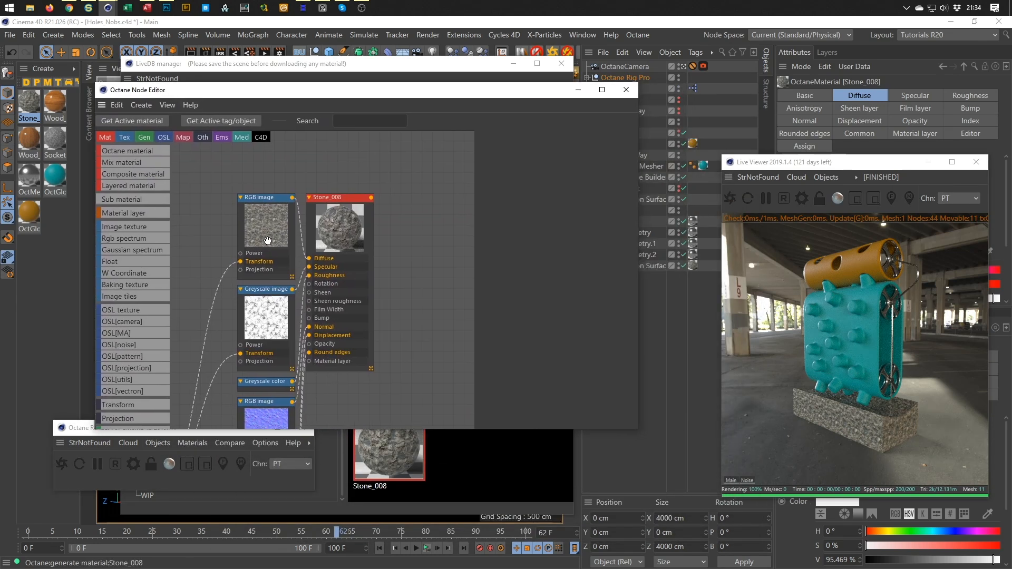
# Set the uniform scale of Stone_008's Transform value node to 1 and close the Node Editor
pyautogui.moveTo(305, 279); pyautogui.dragTo(387, 202, button='middle')
pyautogui.moveTo(215, 410); pyautogui.dragTo(209, 272)
pyautogui.click(514, 266)
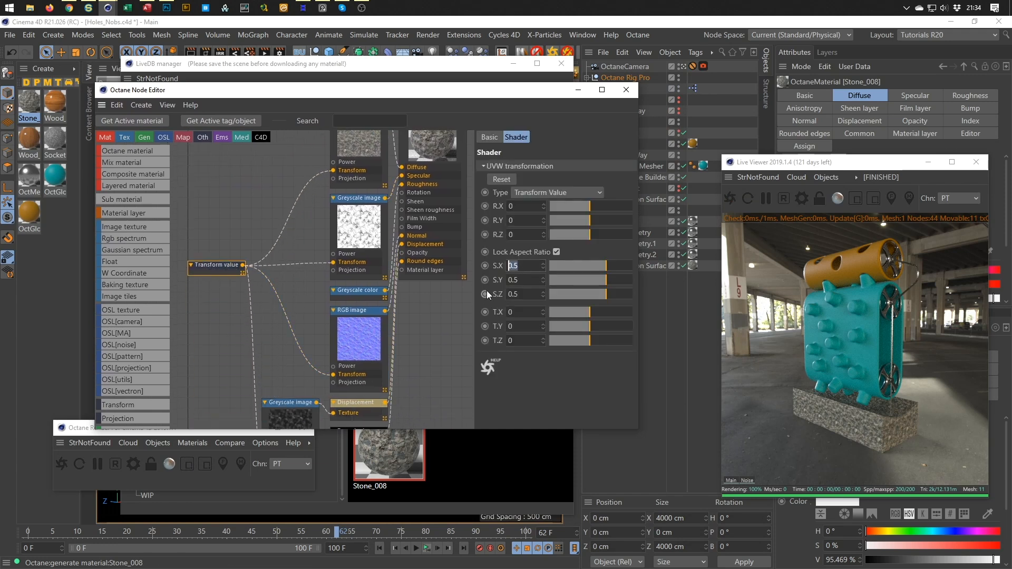
pyautogui.write('1')
pyautogui.press('Return')
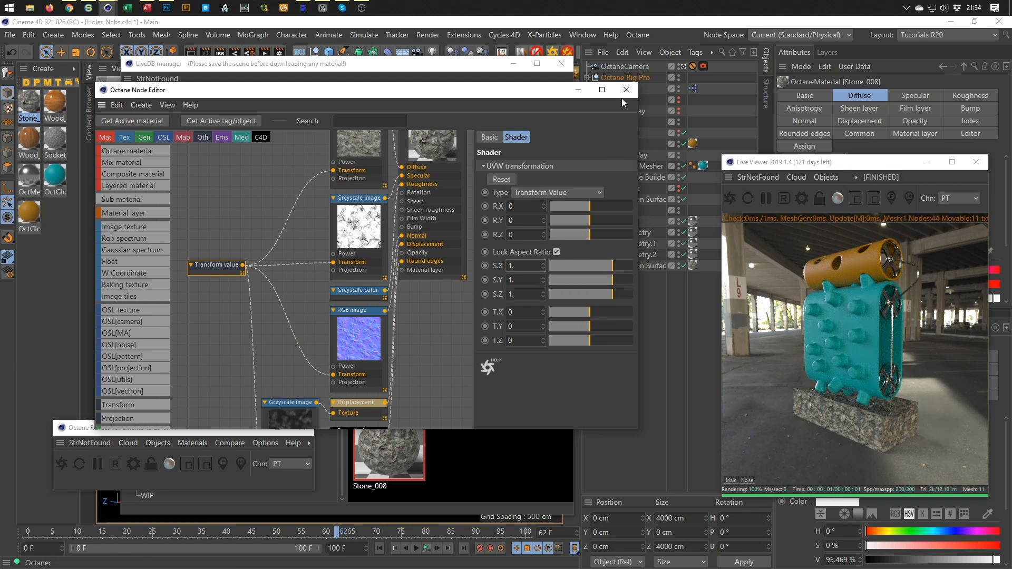
pyautogui.moveTo(540, 91); pyautogui.dragTo(493, 211)
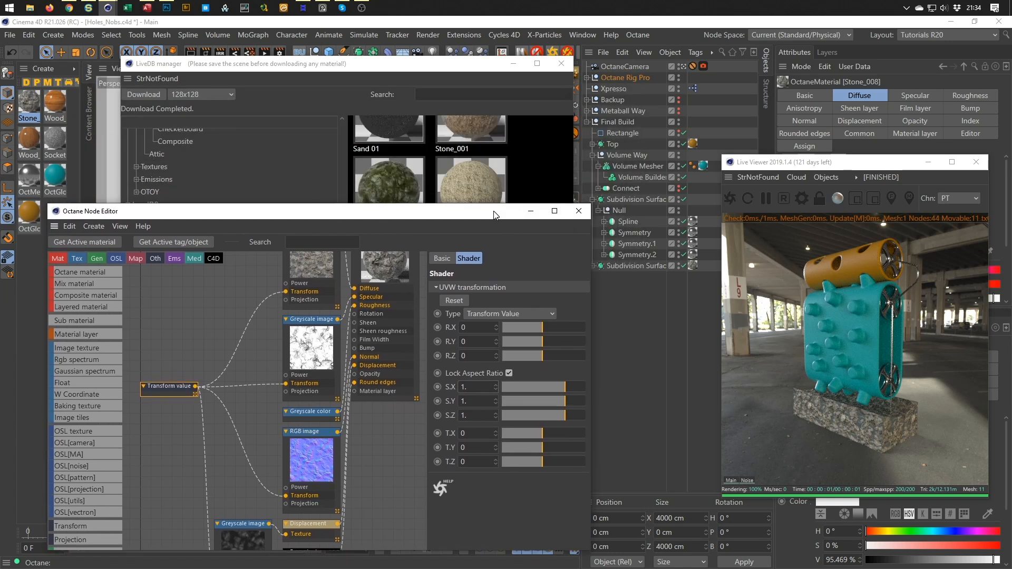
pyautogui.click(578, 210)
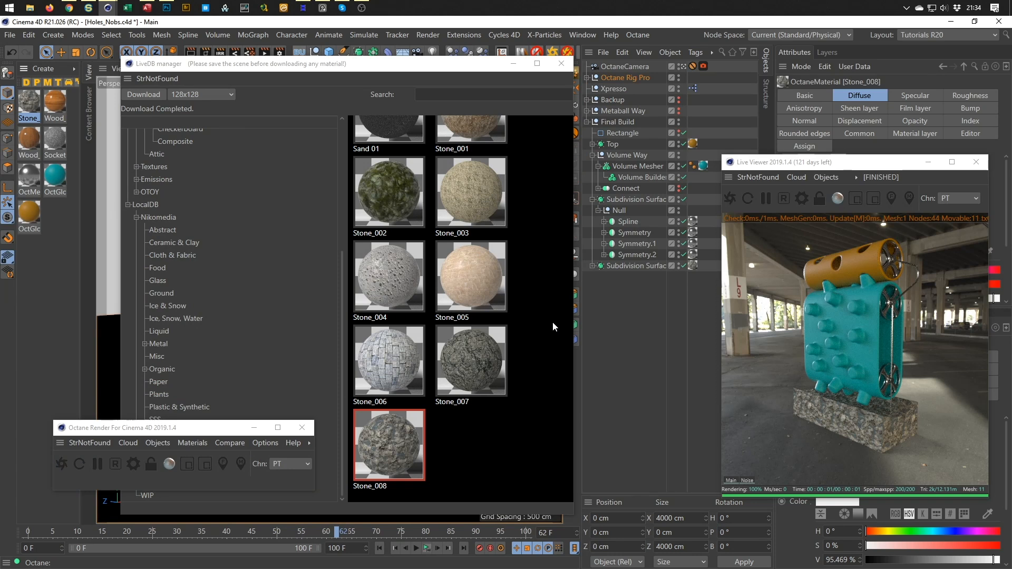
# Download Stone_005 from the LiveDB manager and replace Stone_008 with it on the socket's Subdivision Surface
pyautogui.click(490, 284)
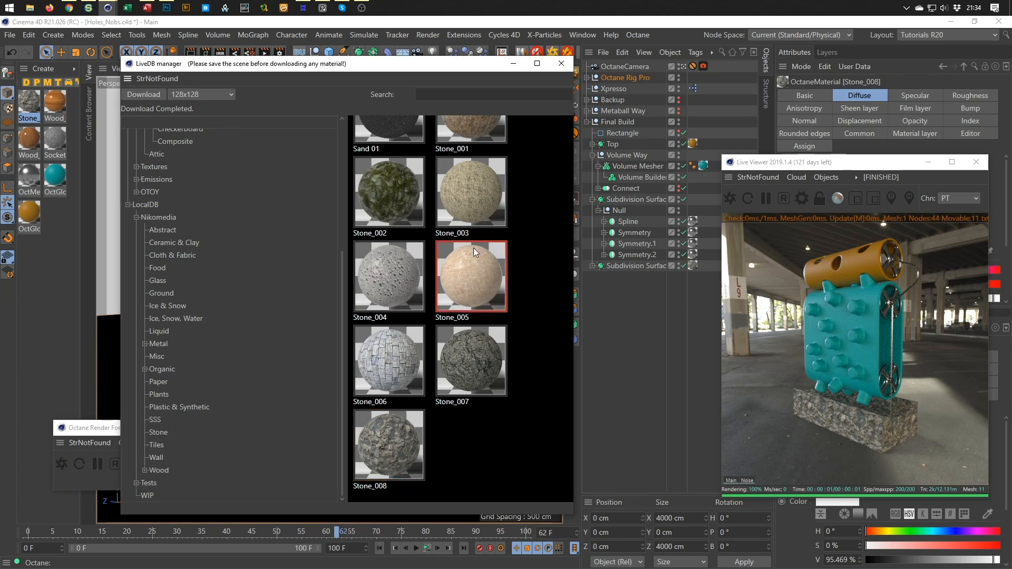
pyautogui.click(146, 96)
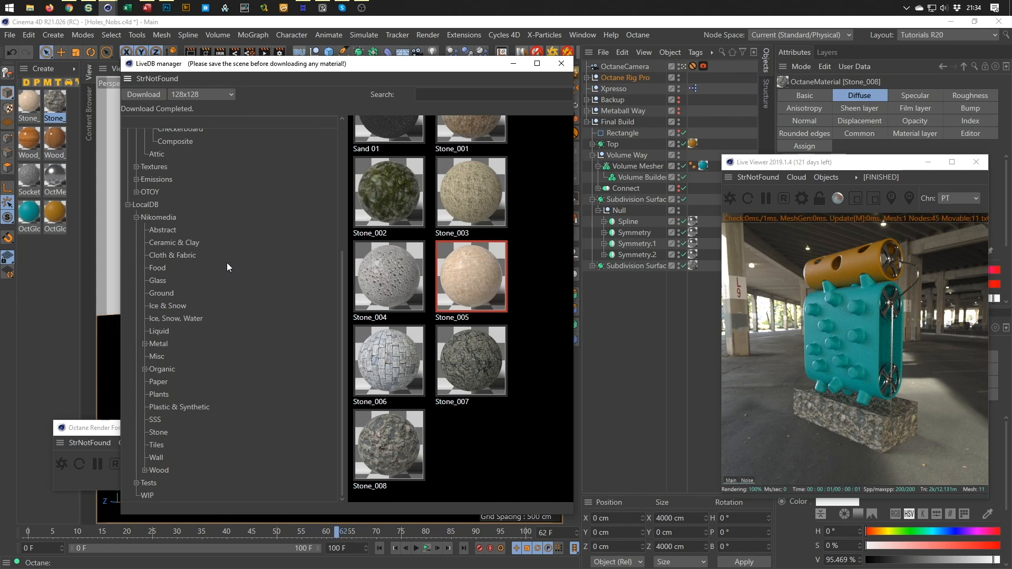
pyautogui.moveTo(37, 105); pyautogui.dragTo(693, 266)
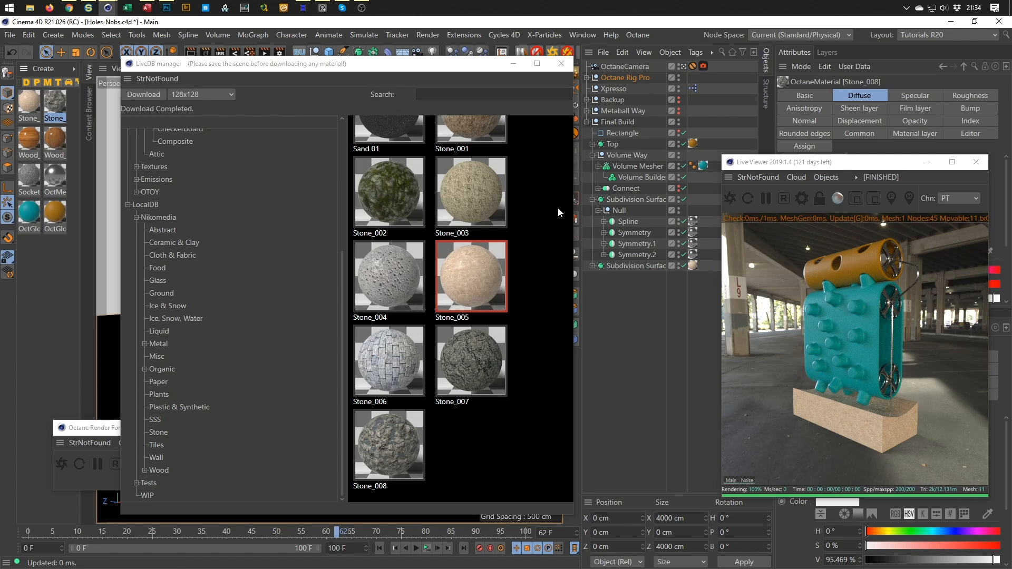
# Download Sand 01 from the LiveDB manager and replace Stone_005 with it on the socket's Subdivision Surface
pyautogui.scroll(3, 558, 206)
pyautogui.click(402, 251)
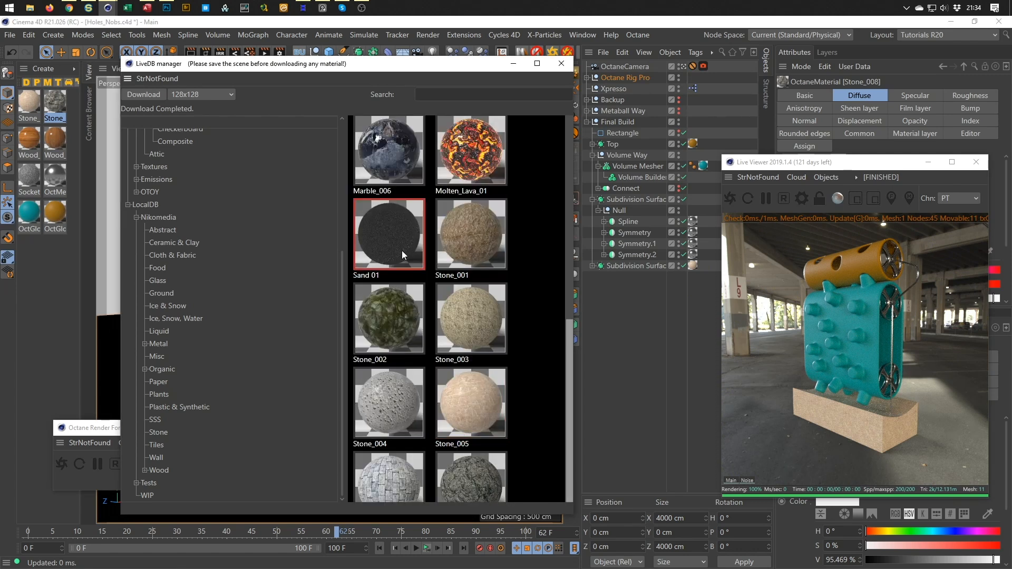
pyautogui.click(138, 97)
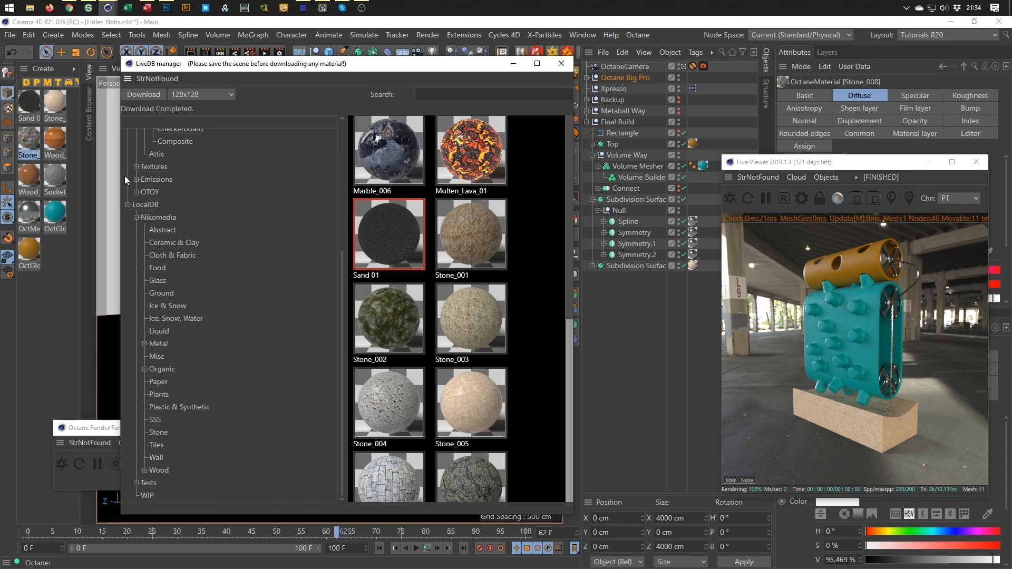
pyautogui.moveTo(29, 99); pyautogui.dragTo(692, 266)
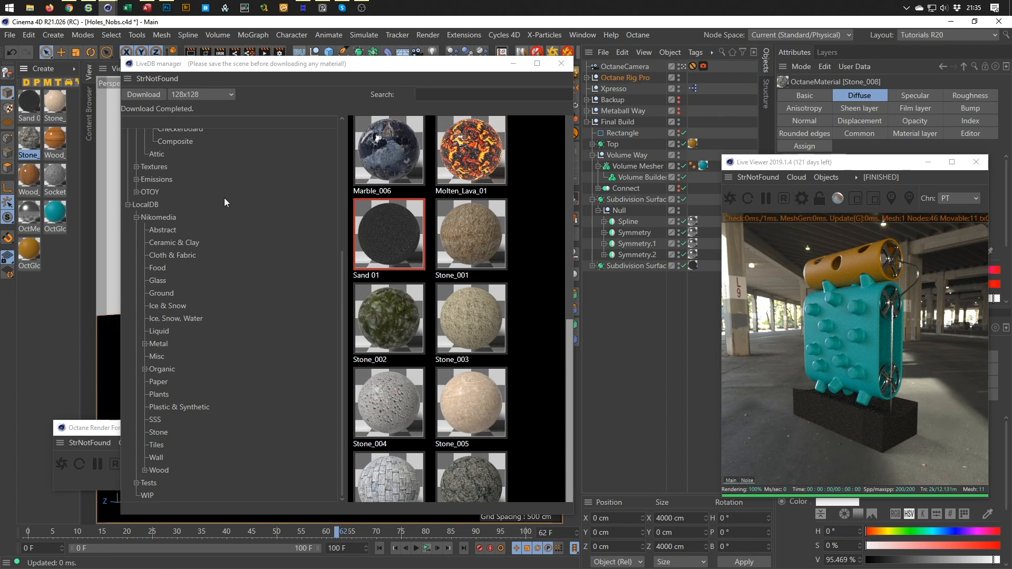
# Replace Sand 01 with Stone_005 on the socket's Subdivision Surface and close the LiveDB manager
pyautogui.moveTo(607, 422); pyautogui.dragTo(694, 267)
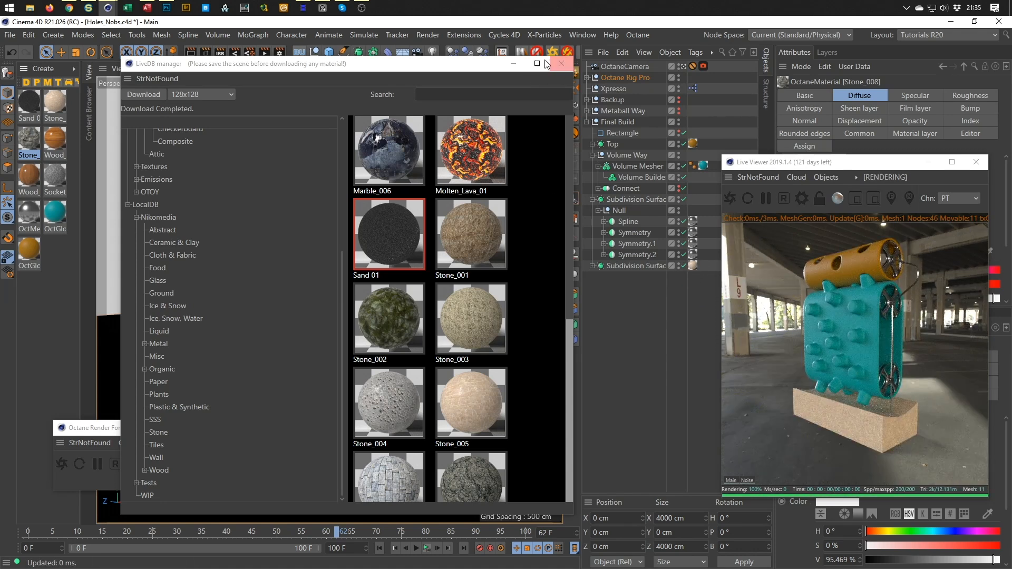
pyautogui.click(562, 64)
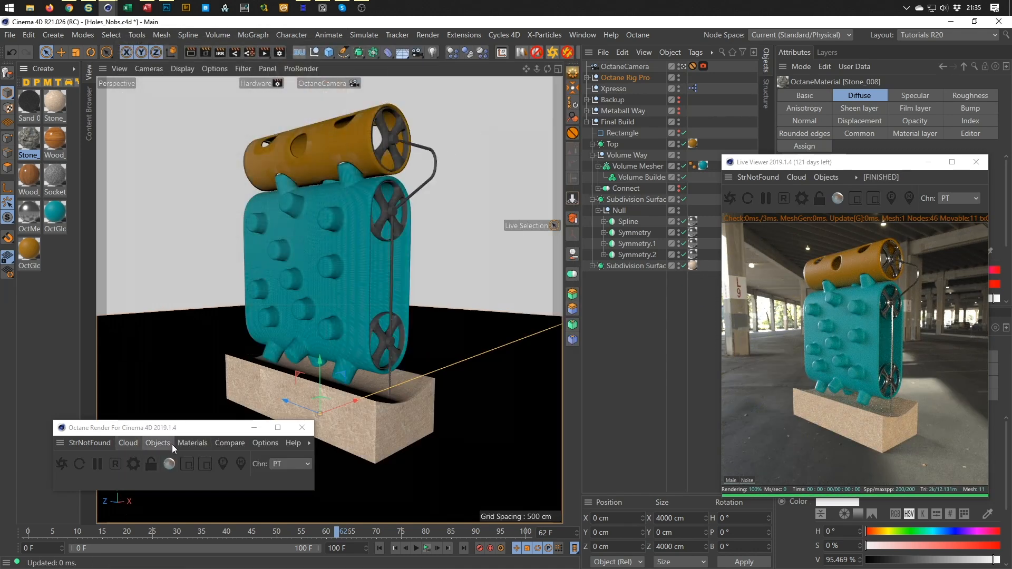
# Open Stone_005's node graph in the Octane Node Editor, placed clear of the material list and the Live Viewer
pyautogui.click(193, 443)
pyautogui.click(210, 221)
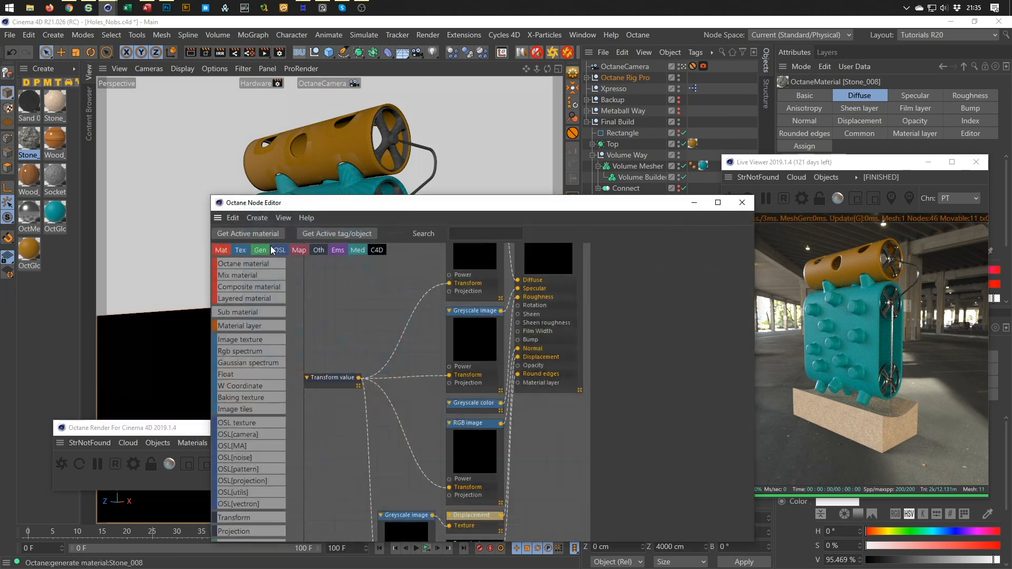
pyautogui.moveTo(305, 205); pyautogui.dragTo(132, 95)
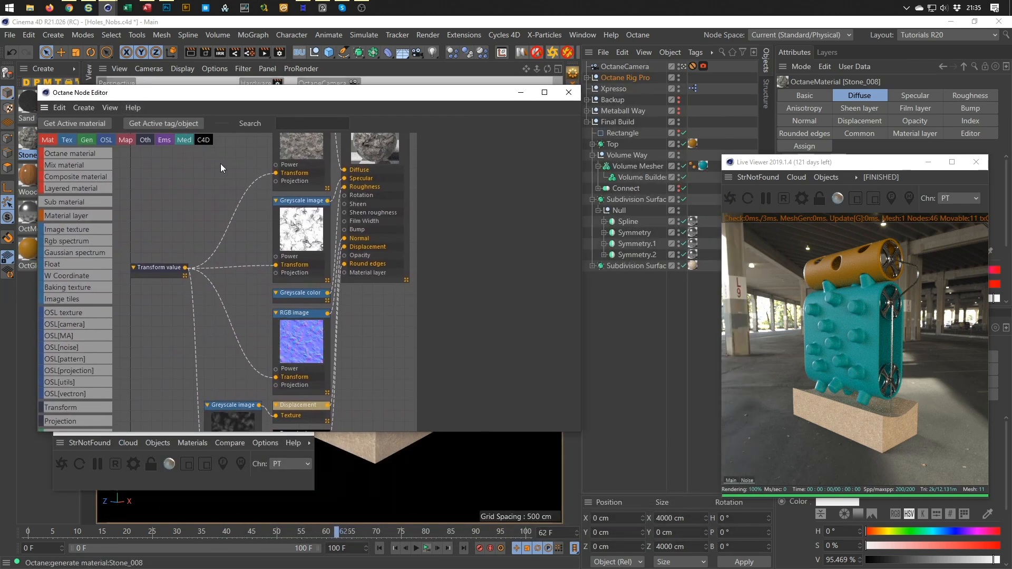
pyautogui.scroll(-4, 216, 201)
pyautogui.moveTo(226, 93); pyautogui.dragTo(274, 149)
pyautogui.click(53, 111)
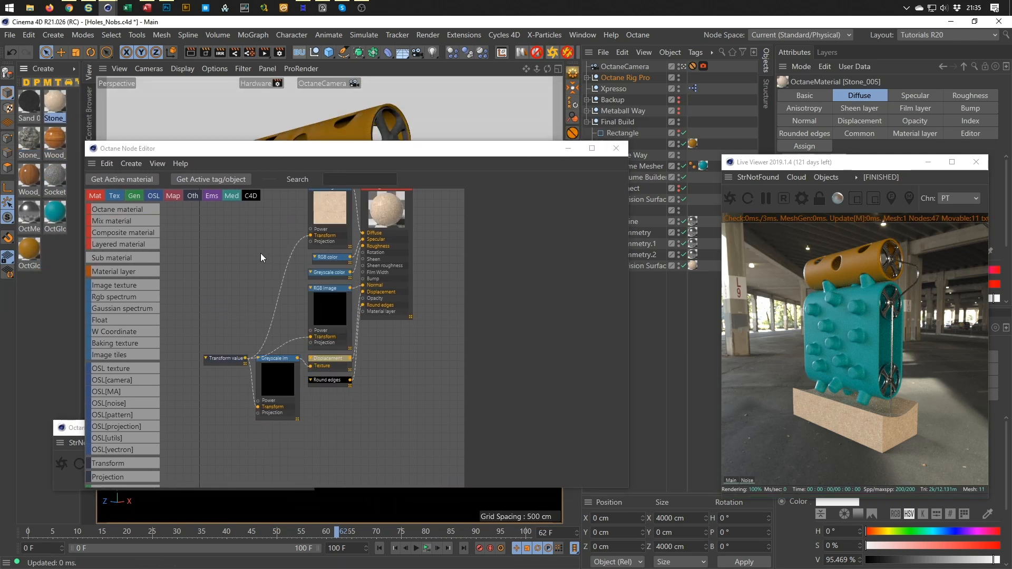
# Lower the power of Stone_005's diffuse image texture to 0.049383 and close the Node Editor
pyautogui.click(323, 190)
pyautogui.moveTo(320, 151); pyautogui.dragTo(305, 107)
pyautogui.moveTo(610, 253); pyautogui.dragTo(560, 251)
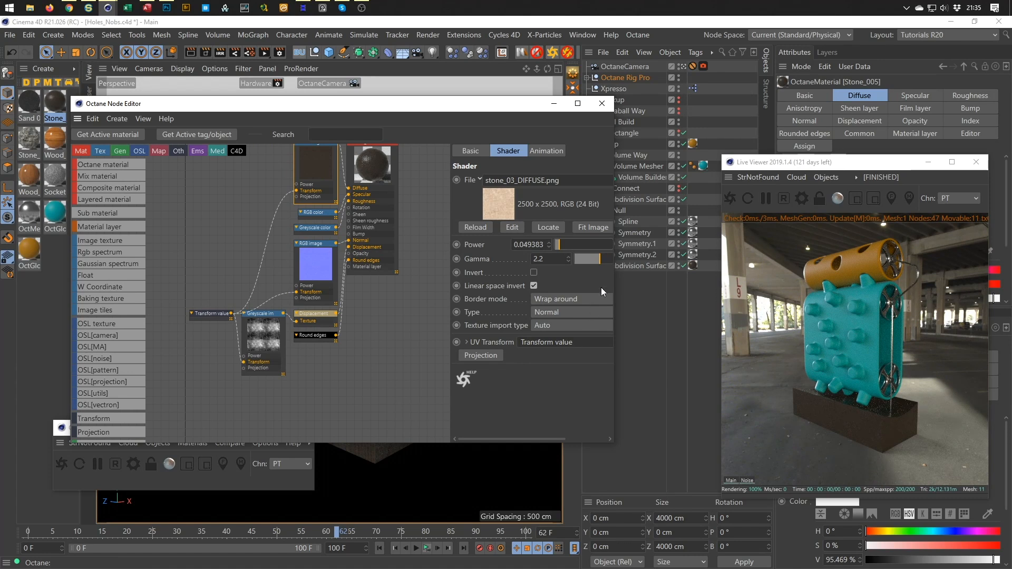
pyautogui.click(602, 104)
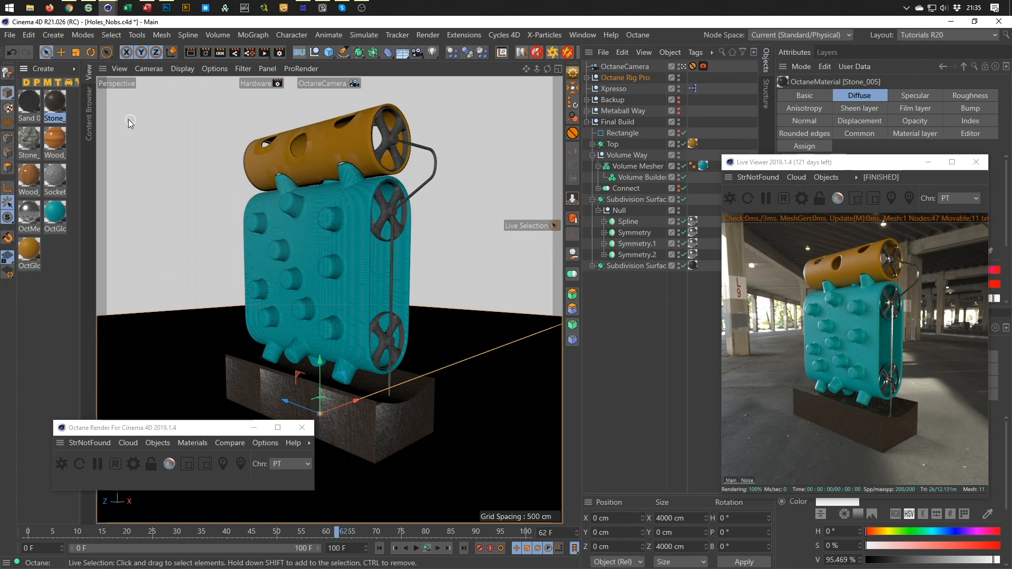
# Reassign the Socket material to the socket's Subdivision Surface and remove all unused materials from the scene
pyautogui.click(65, 182)
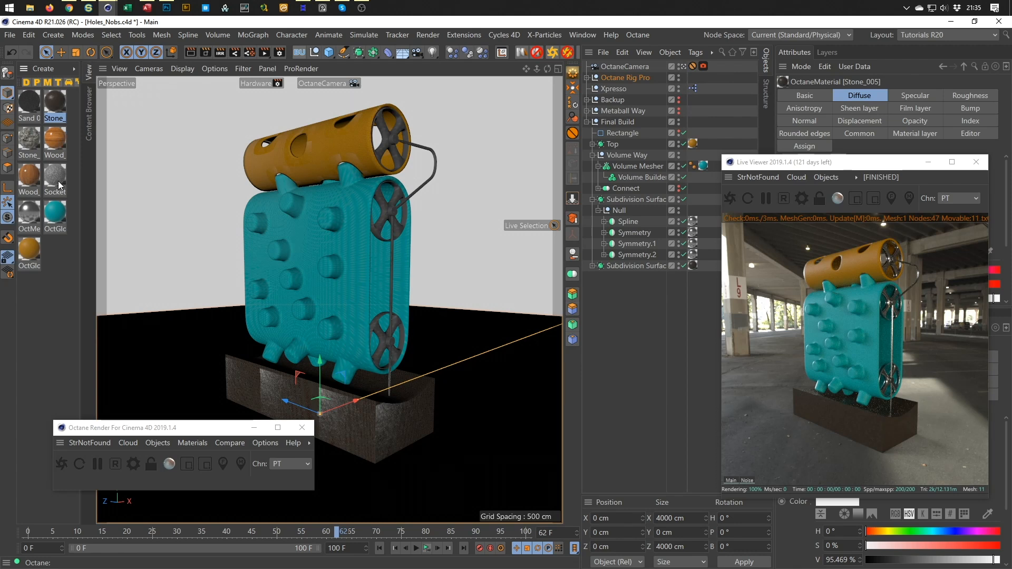
pyautogui.moveTo(65, 183); pyautogui.dragTo(693, 266)
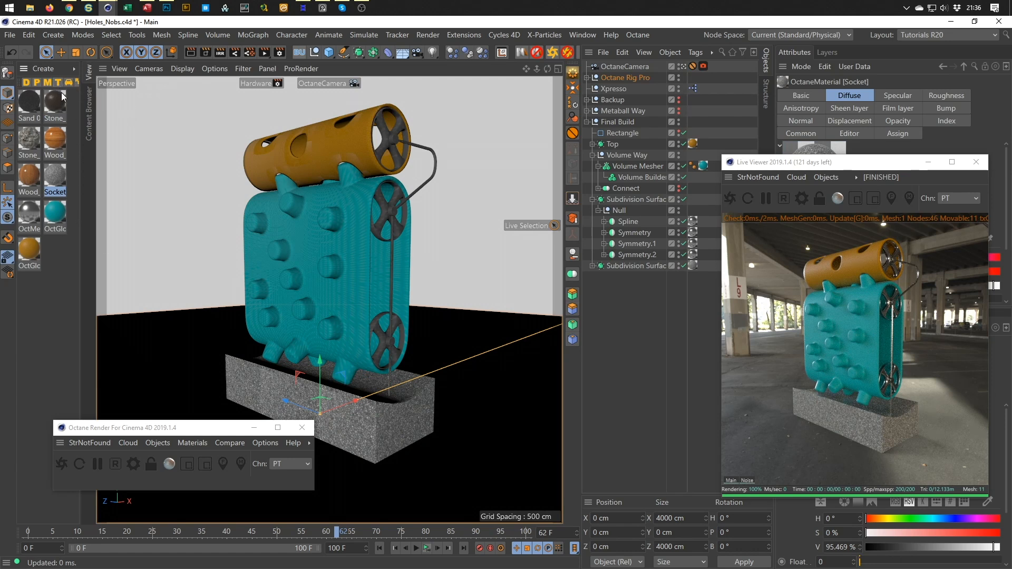
pyautogui.click(191, 443)
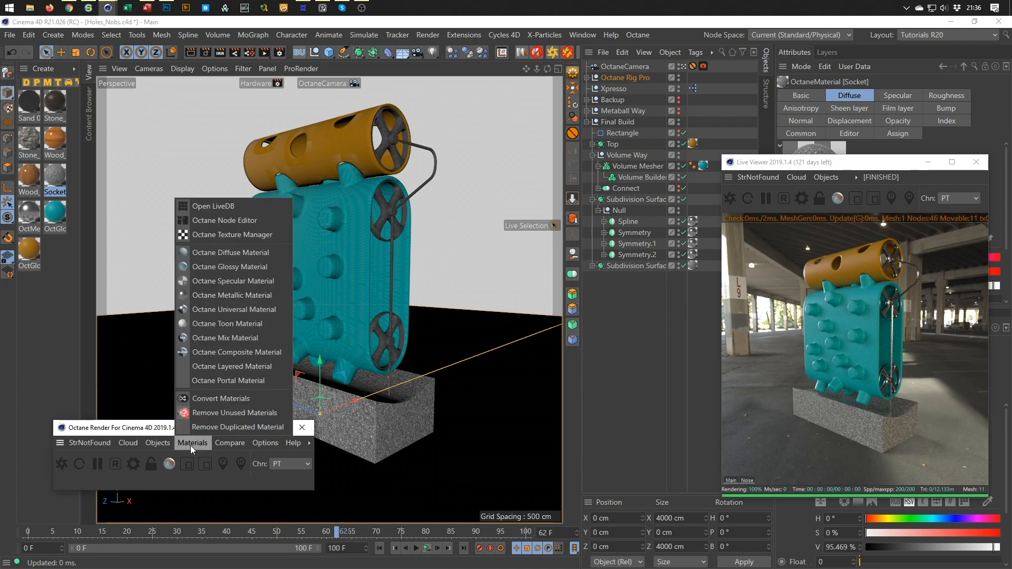
pyautogui.click(233, 412)
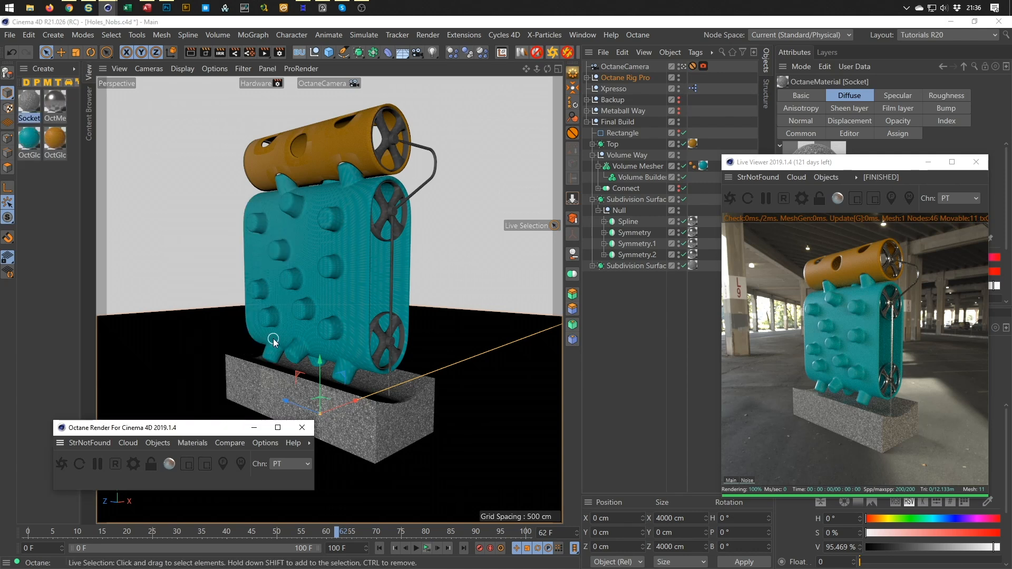
pyautogui.click(302, 428)
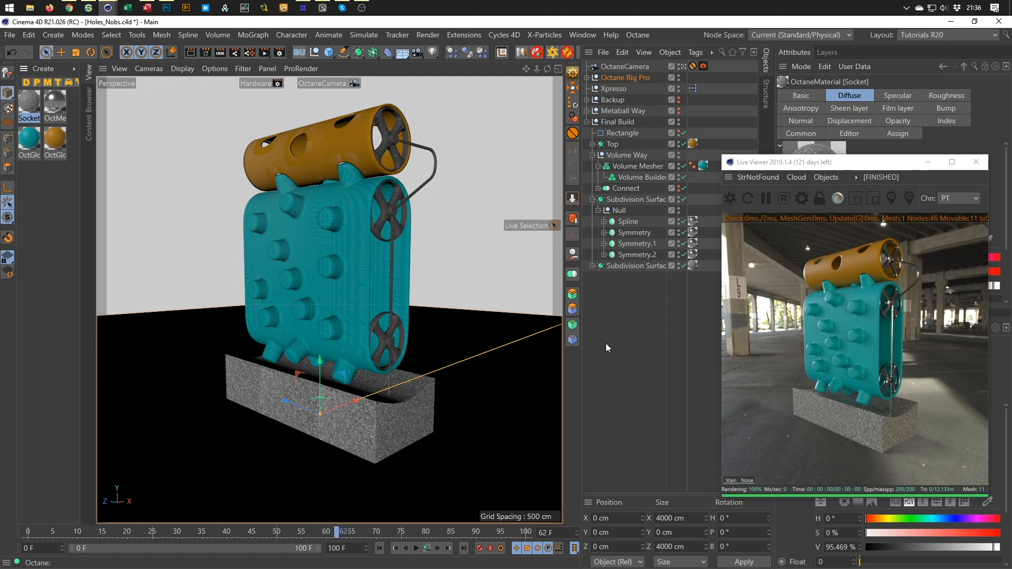
# Move the Live Viewer over the viewport and select the Bevel deformer under the socket's Cube
pyautogui.moveTo(880, 169); pyautogui.dragTo(663, 164)
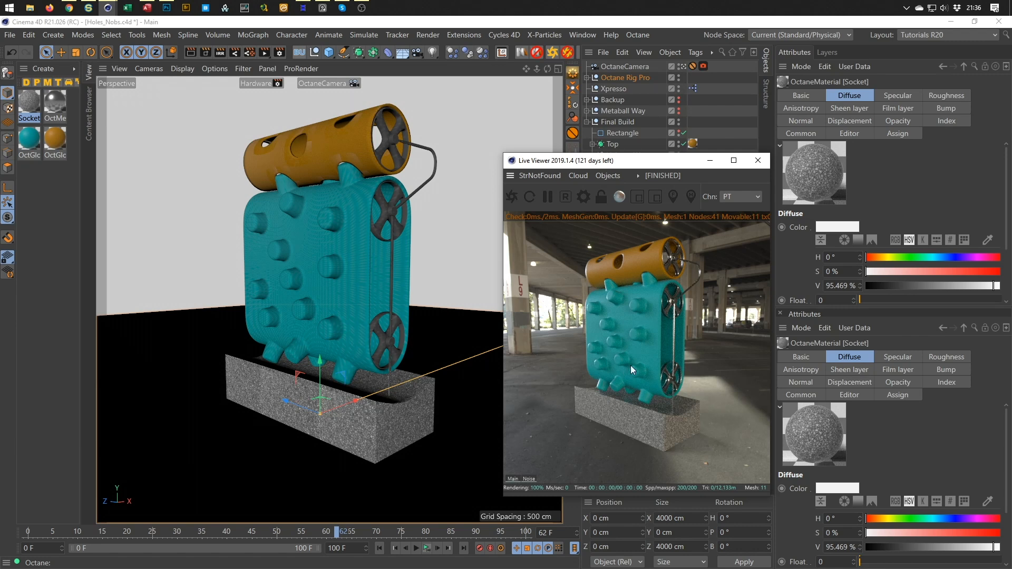
pyautogui.moveTo(667, 161); pyautogui.dragTo(475, 167)
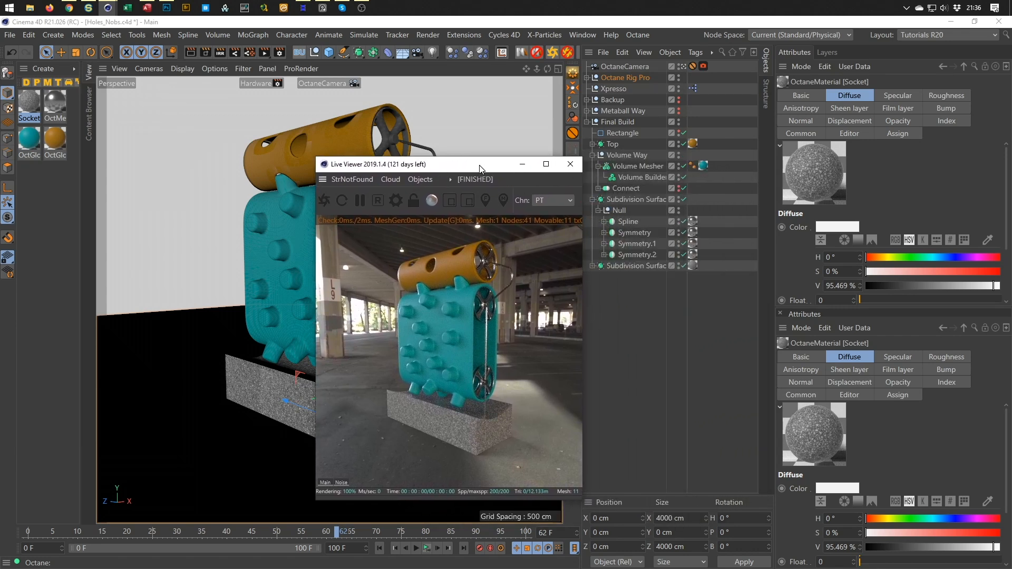
pyautogui.click(592, 266)
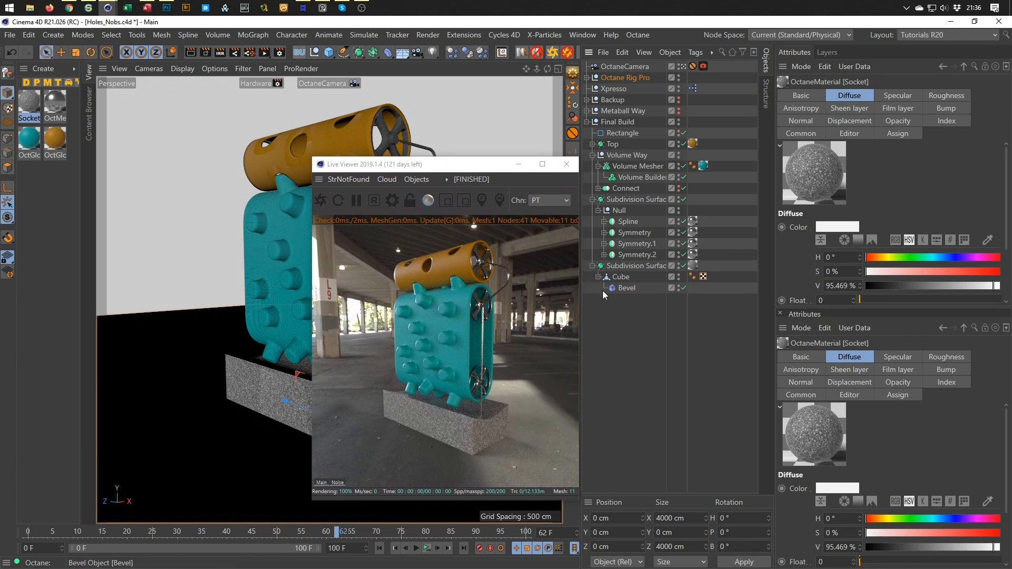
pyautogui.click(624, 287)
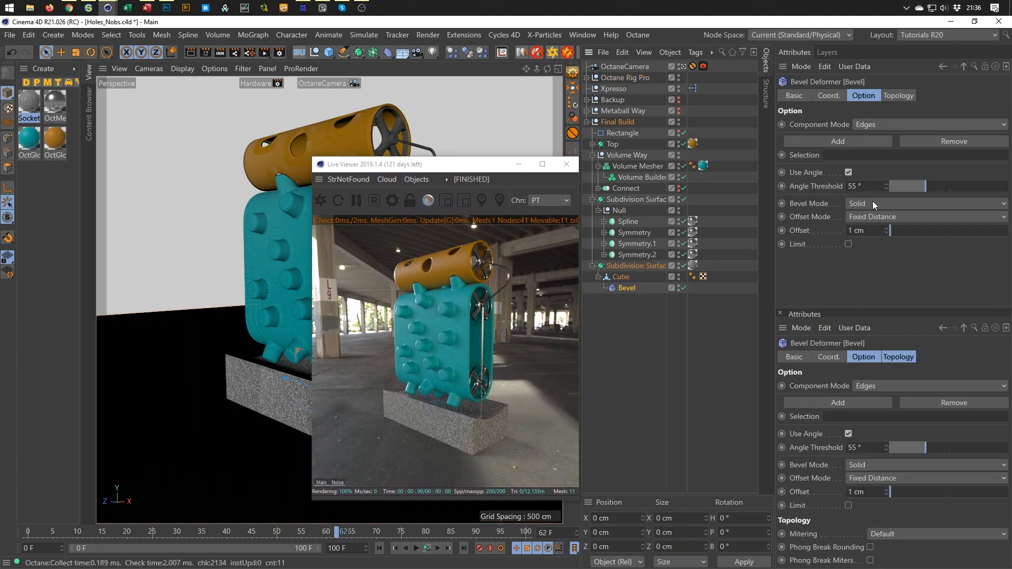
# Set the offset of the socket's Bevel deformer to 4 cm
pyautogui.click(858, 230)
pyautogui.write('4')
pyautogui.press('Return')
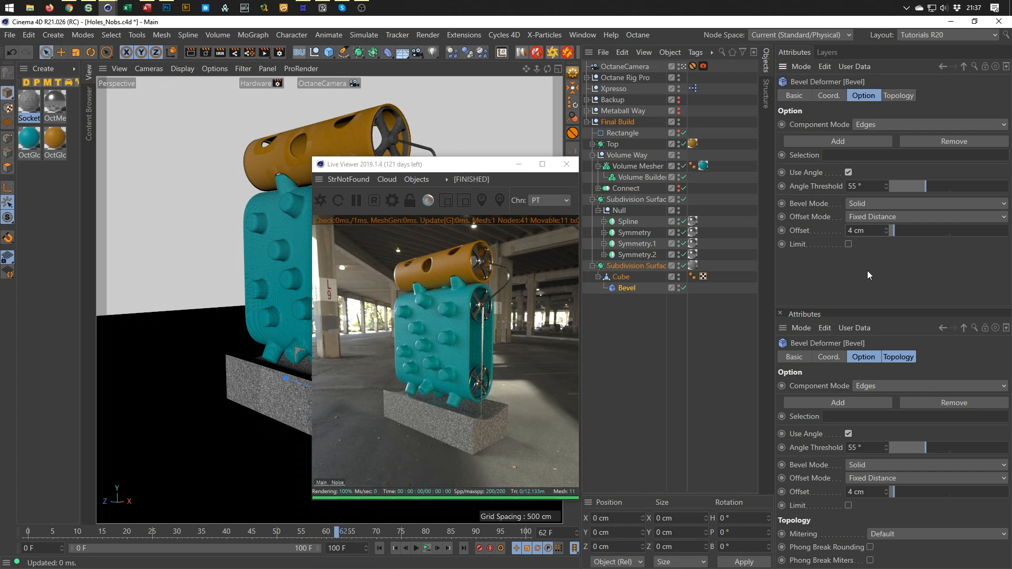
# Set the socket's Bevel offset to 10 cm and move the Live Viewer off the viewport
pyautogui.click(869, 231)
pyautogui.write('10')
pyautogui.press('Return')
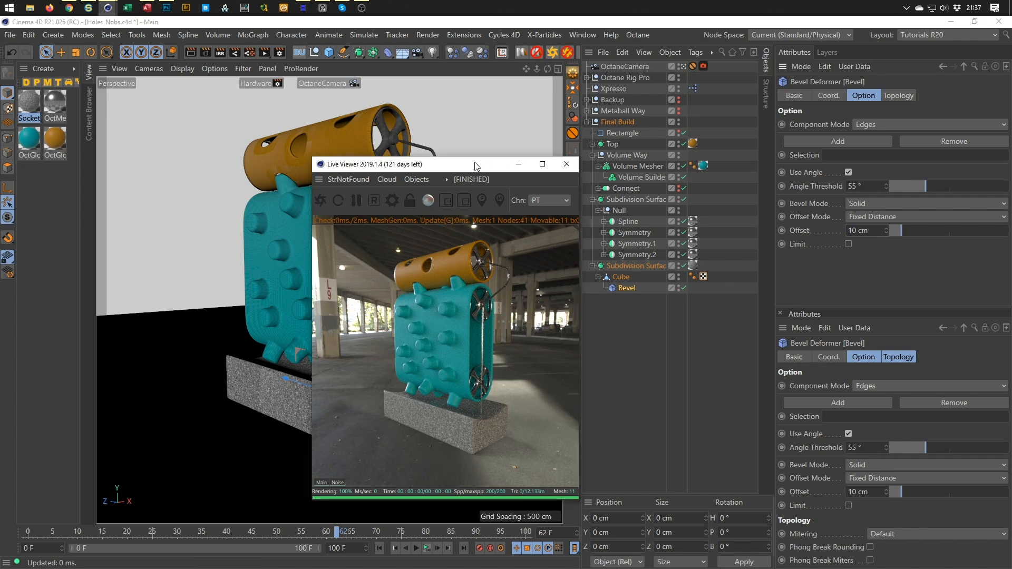
pyautogui.moveTo(473, 161); pyautogui.dragTo(757, 163)
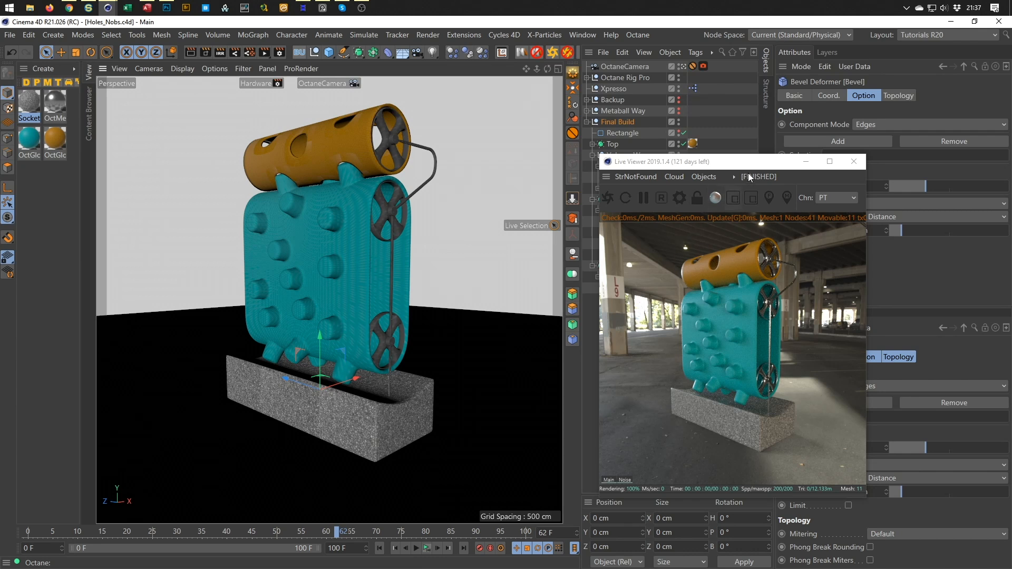
pyautogui.click(768, 165)
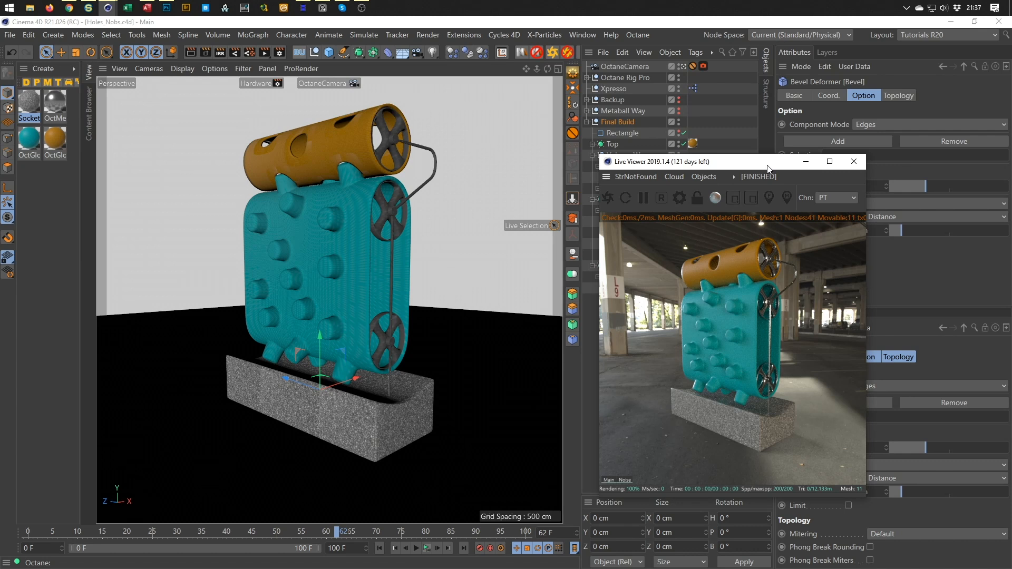